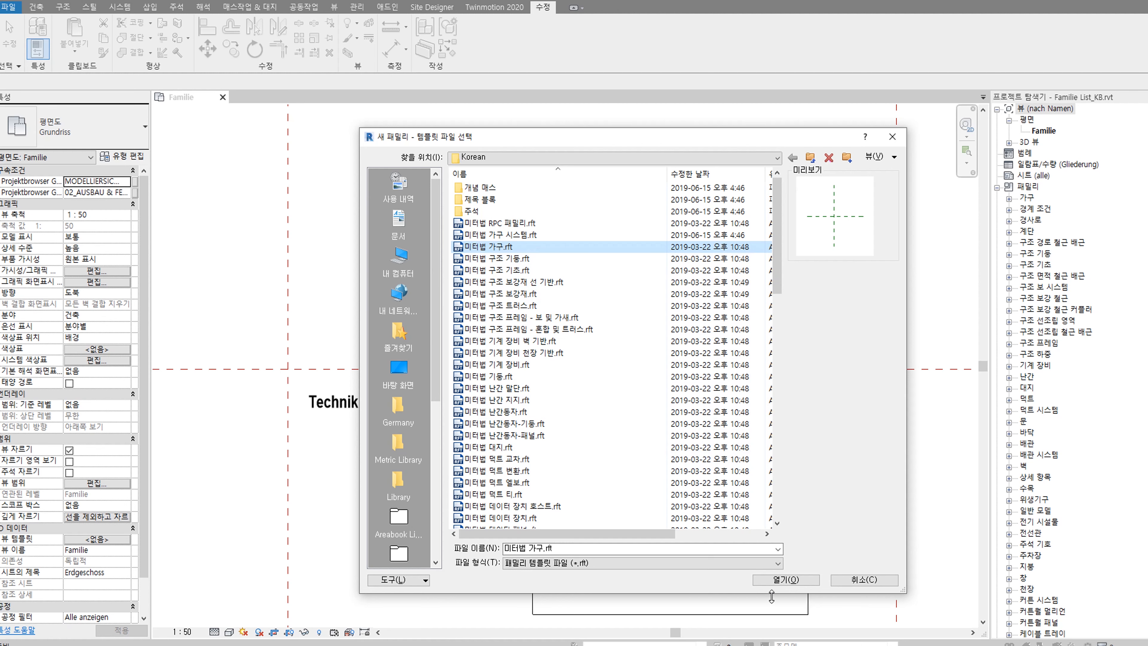
Step: Create a new family from the 미터법 가구.rft template and list its floor plan views in the project browser
click(775, 581)
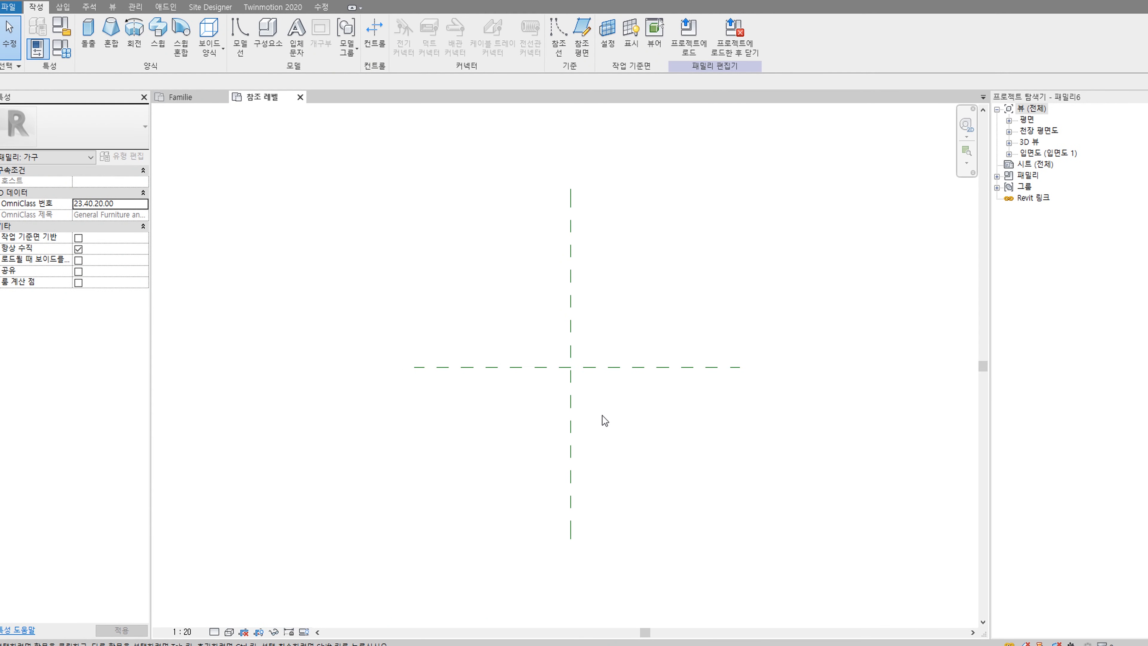
scroll(605, 393, down, 3)
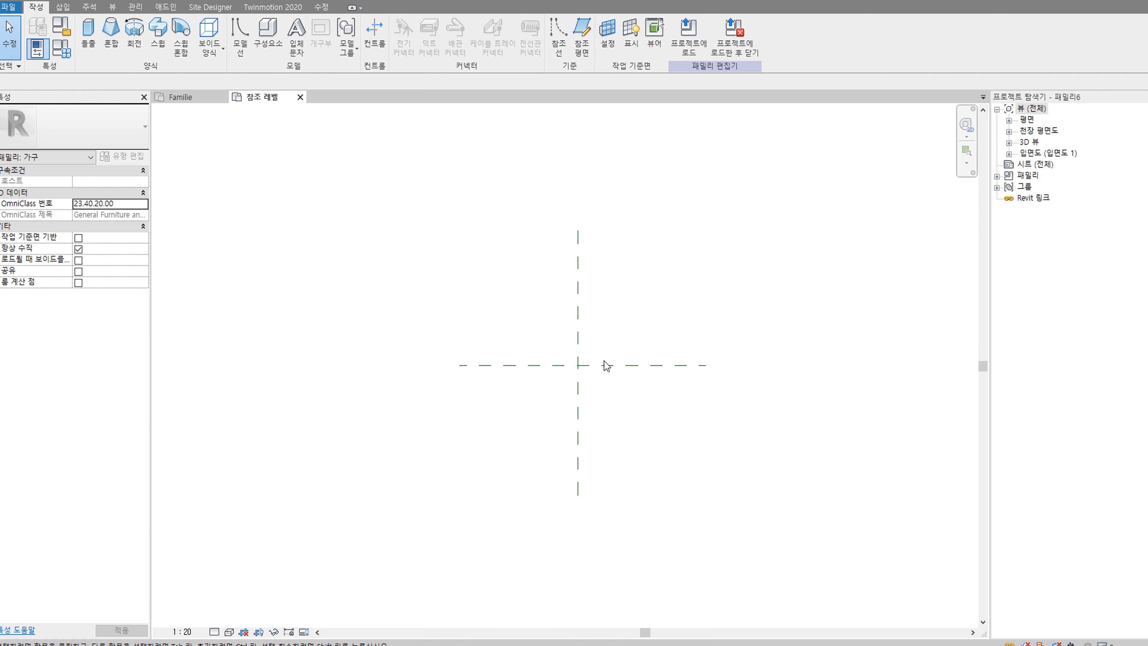
click(1008, 120)
click(1047, 131)
click(559, 457)
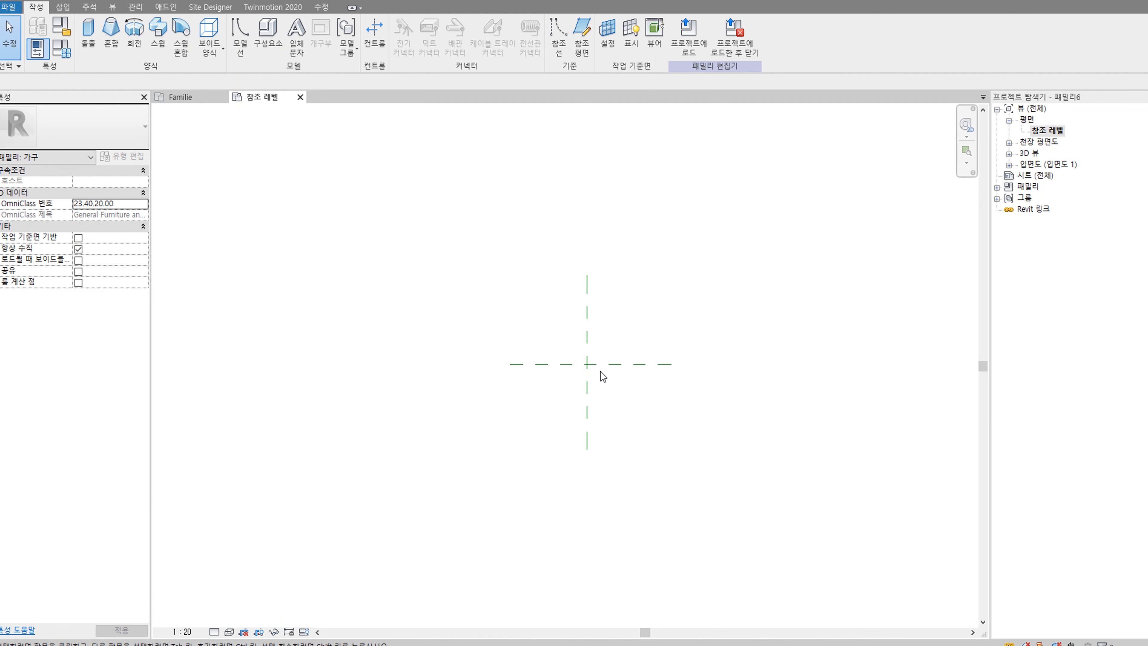
Step: Look at the family's default 3D view and return to the 참조 레벨 floor plan
click(226, 1)
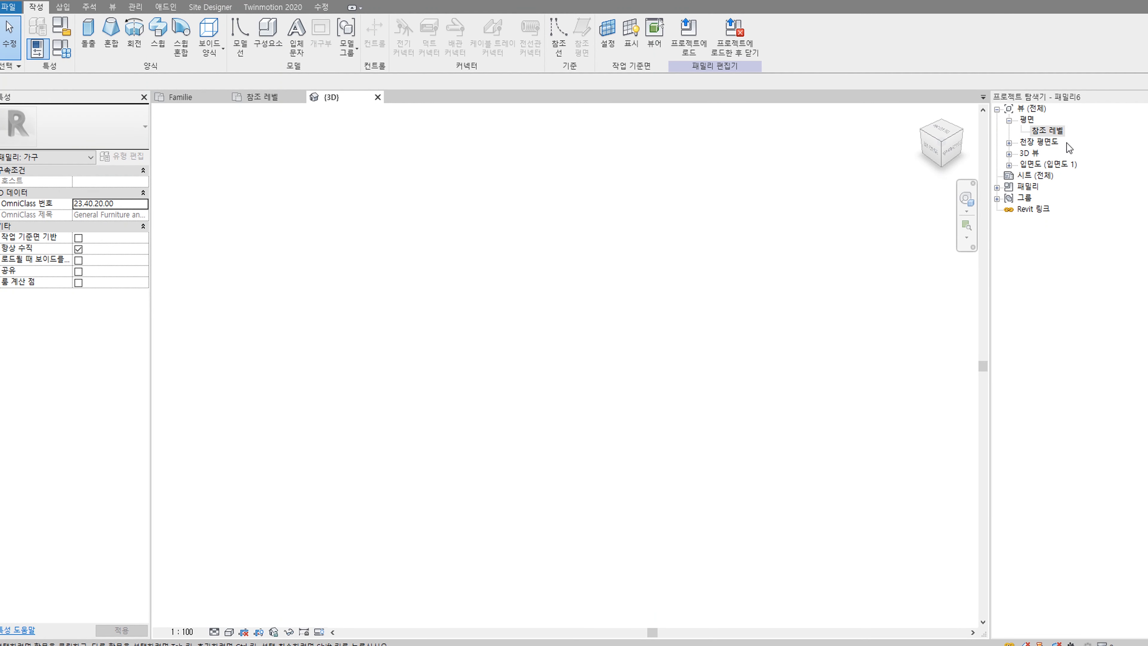
double_click(1047, 130)
middle_drag(544, 410, 517, 392)
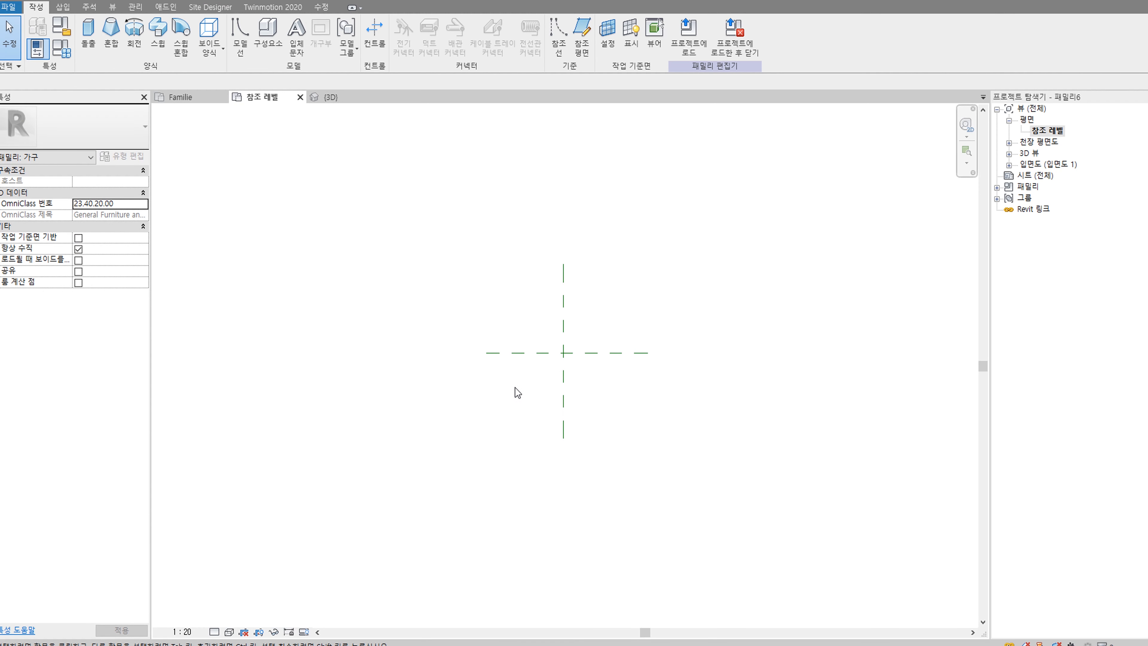
key(r)
key(p)
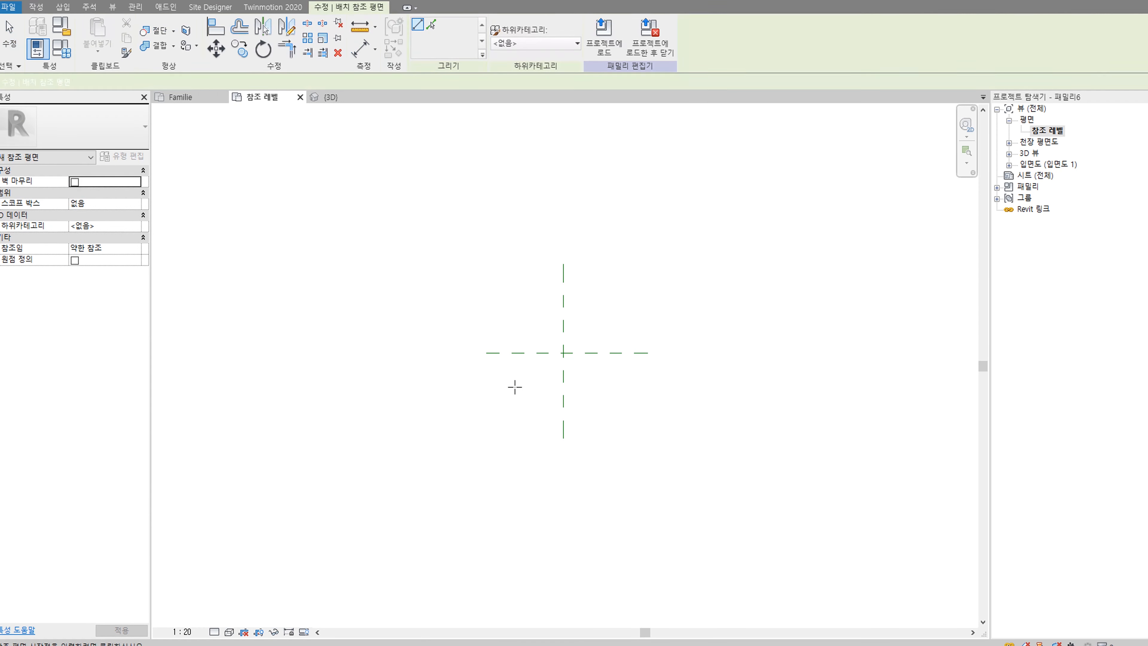
key(Escape)
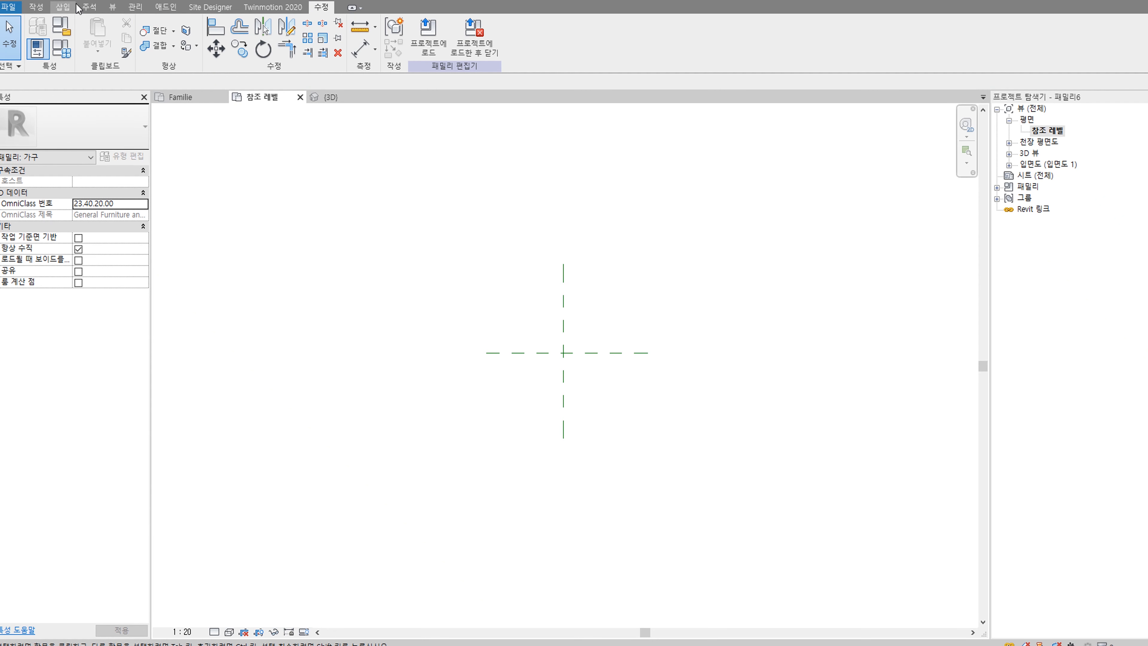
Step: Draw vertical reference planes on both sides of the centre plane, the left one about 1077 mm away
click(38, 7)
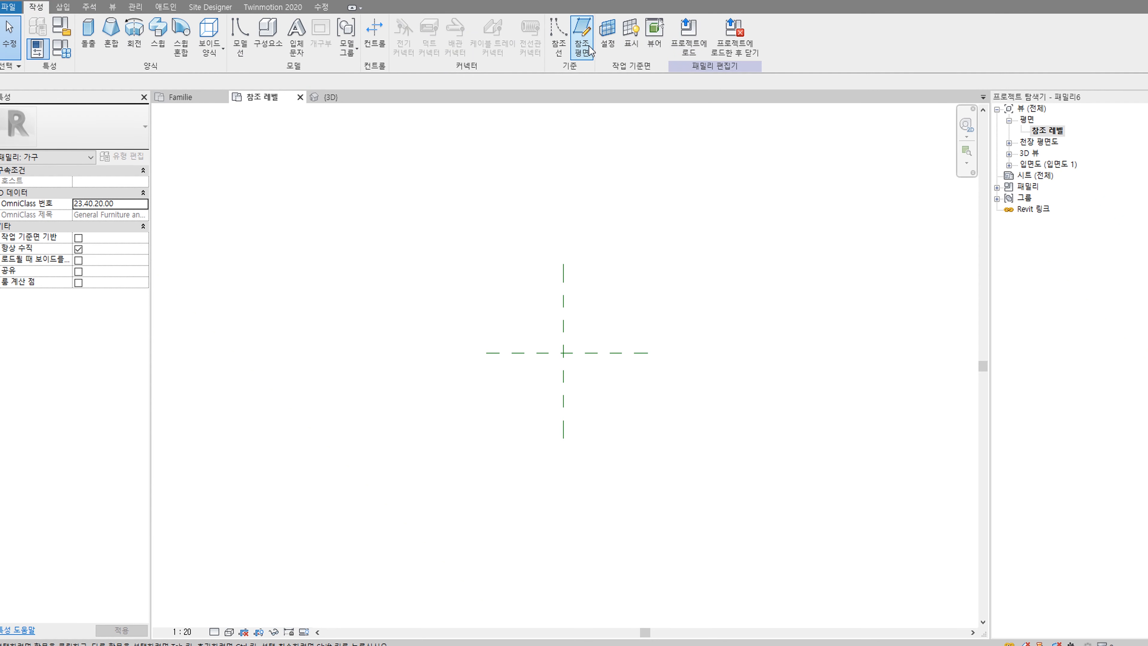
click(582, 31)
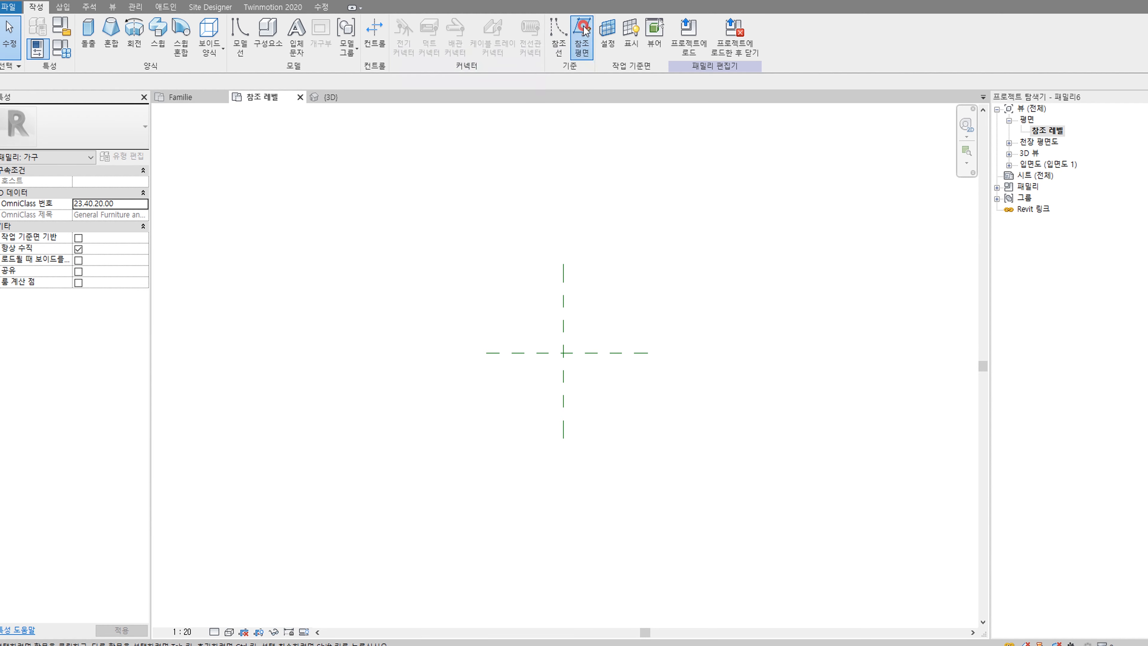
click(501, 288)
click(500, 445)
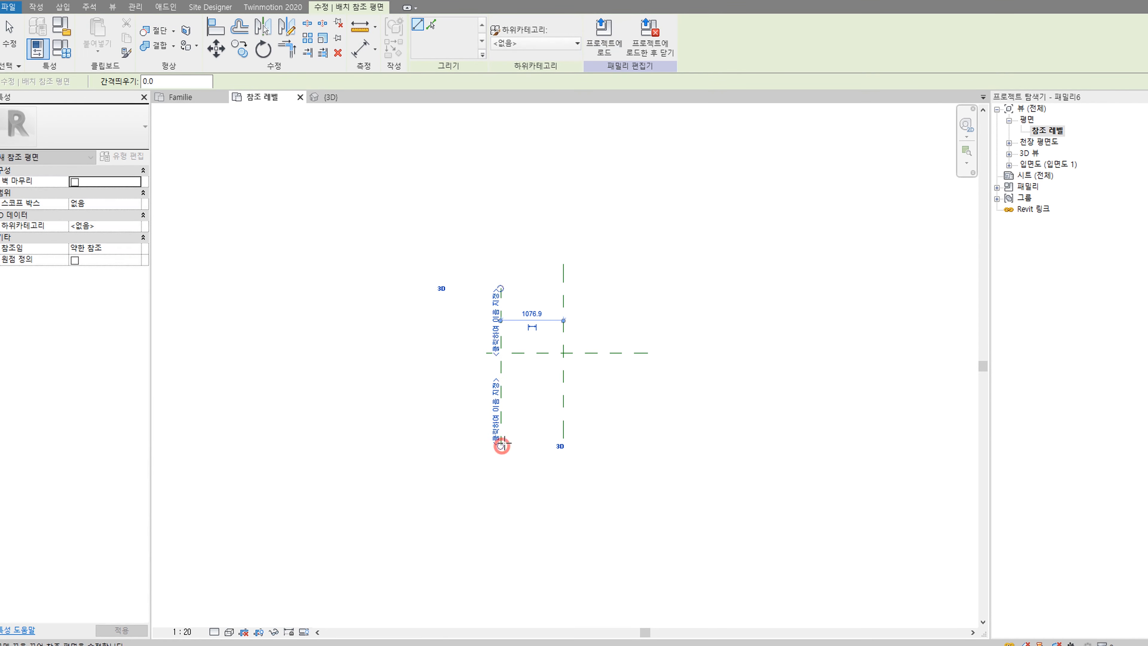
click(622, 280)
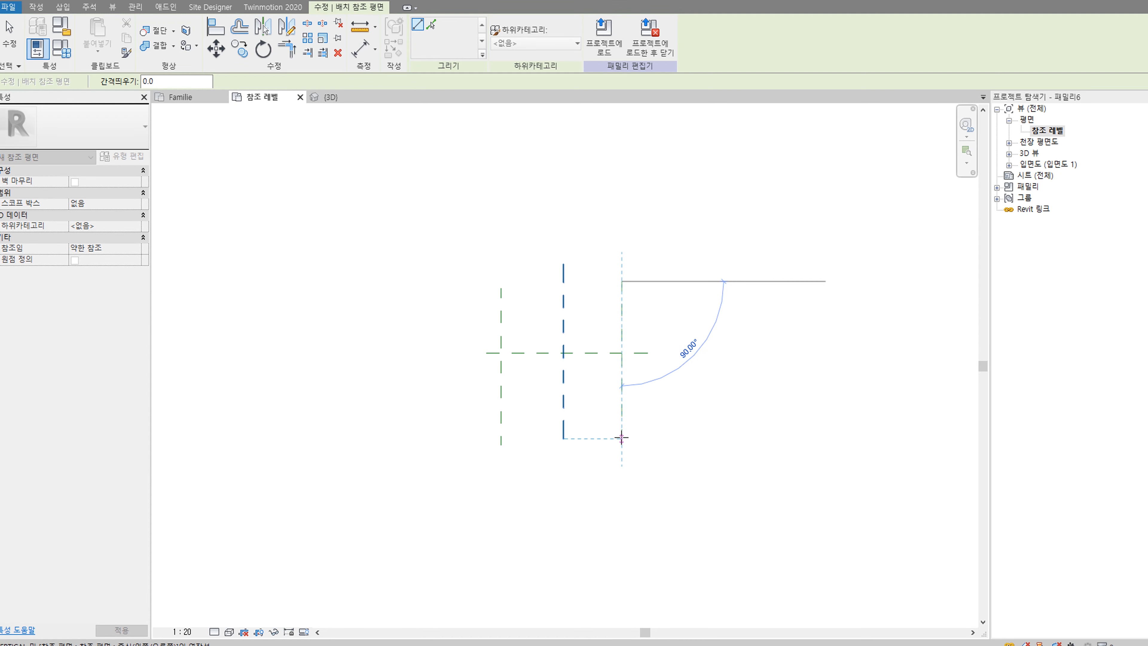
click(621, 437)
key(Escape)
key(Escape)
Step: Delete the two vertical reference planes beside the centre plane
click(619, 312)
key(Delete)
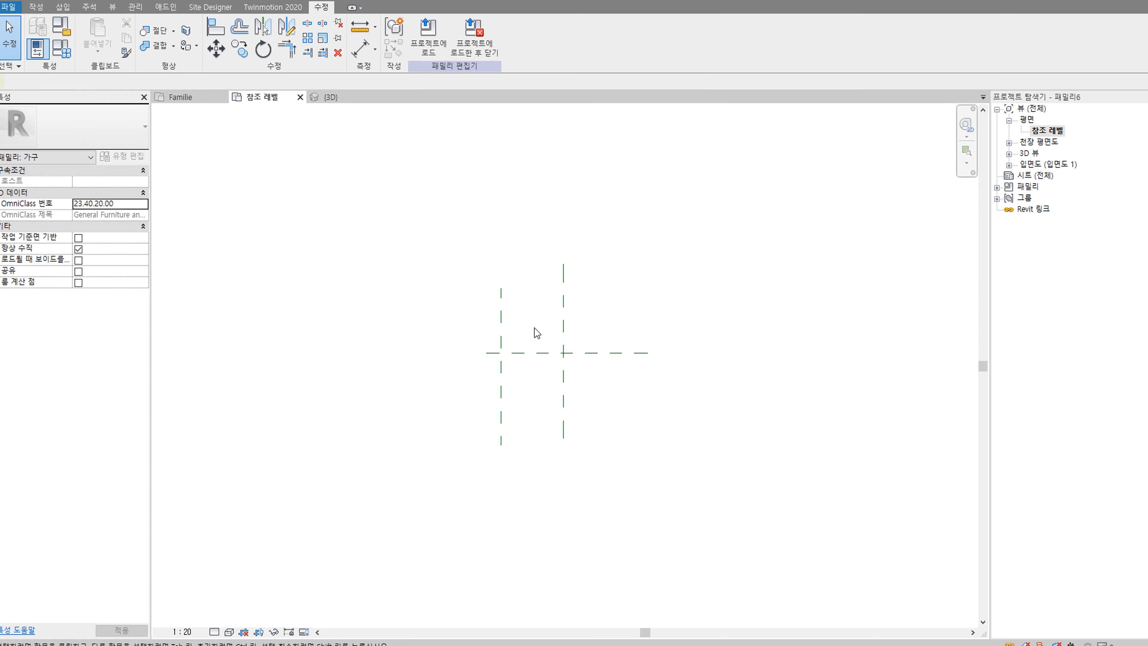
click(503, 321)
key(Delete)
Step: Draw vertical reference planes about 1181 mm left and 1200 mm right of the vertical centre plane
key(r)
key(p)
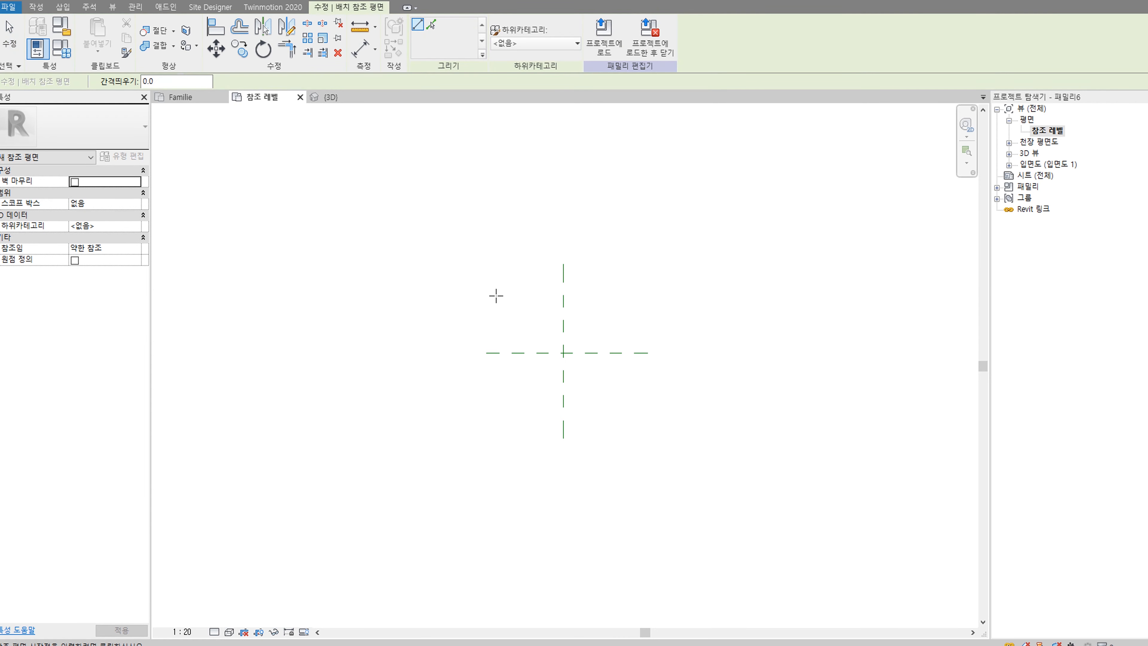
click(495, 289)
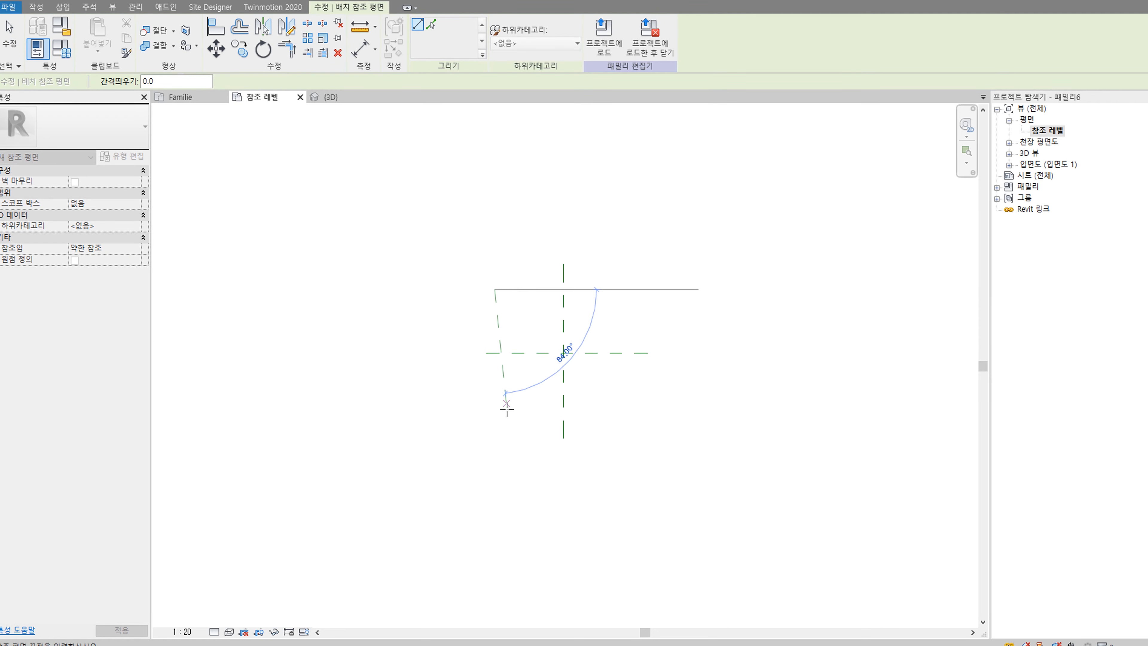
click(495, 444)
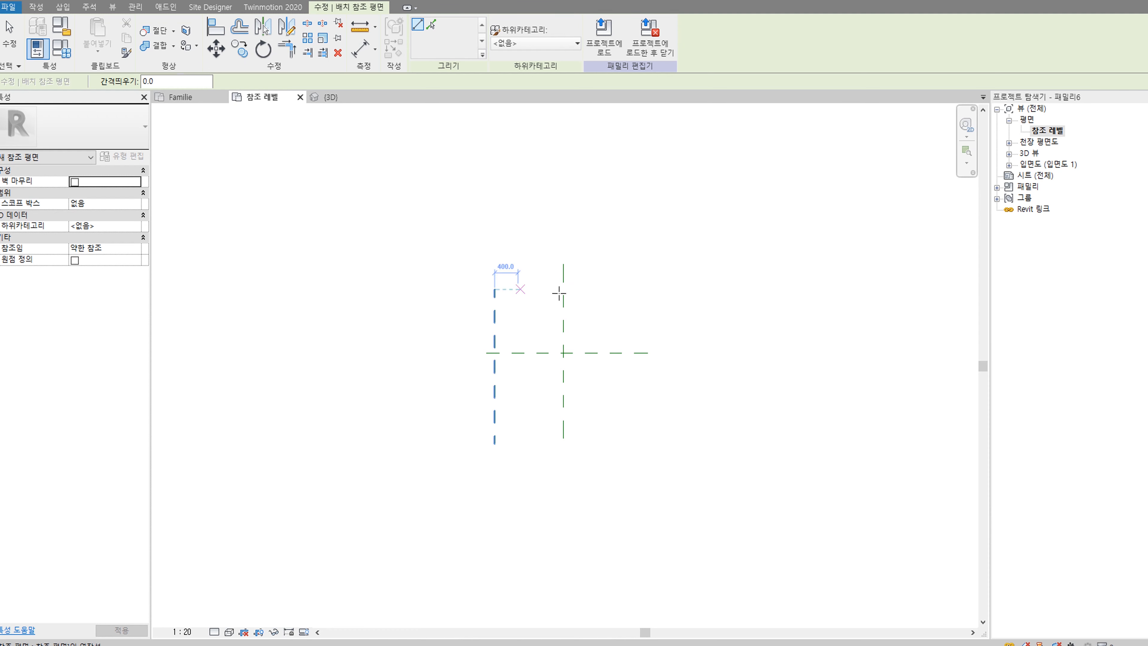
click(634, 289)
click(634, 454)
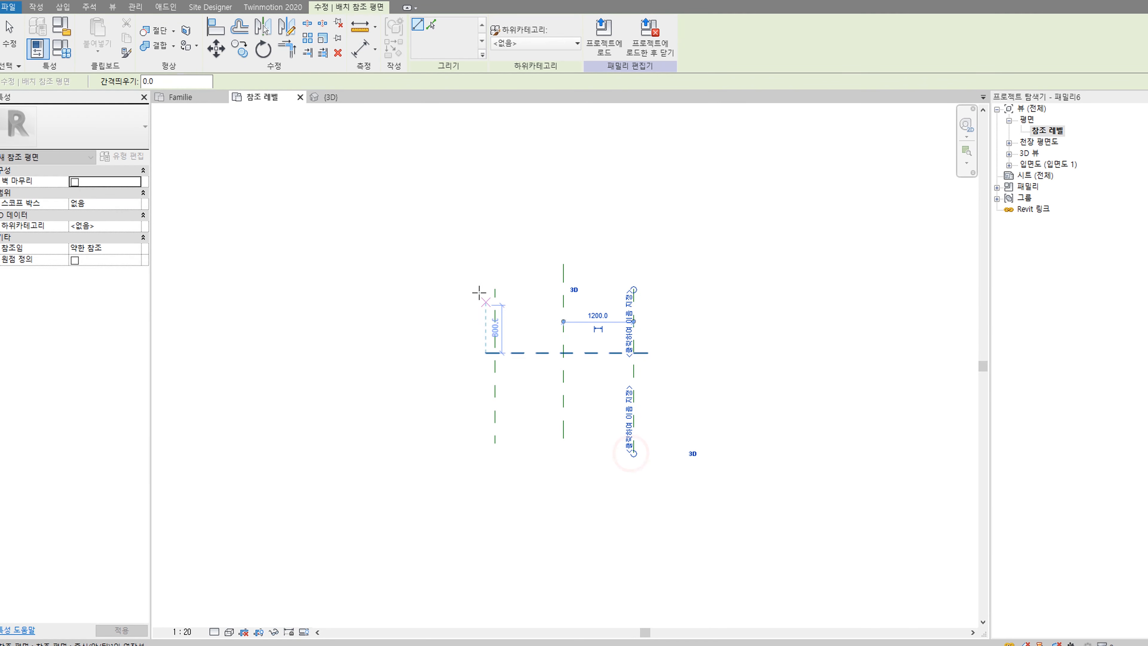
Step: Draw a slightly slanted reference plane above the horizontal centre plane and delete it
click(469, 259)
click(697, 264)
key(Escape)
key(Escape)
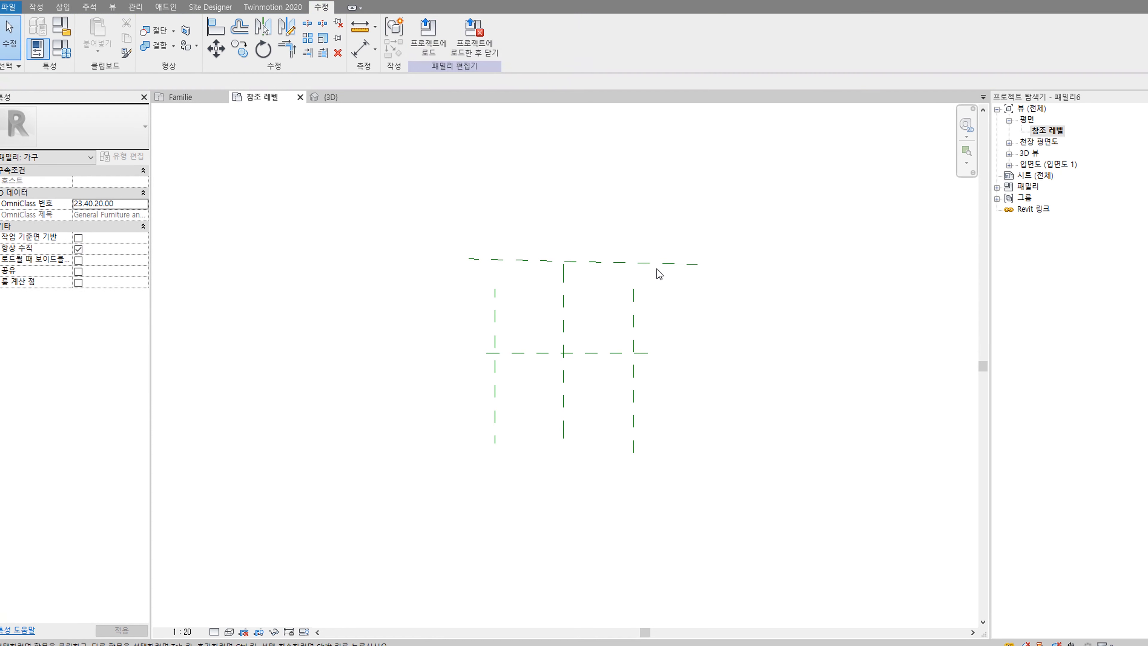
click(656, 264)
key(Delete)
Step: Draw horizontal reference planes about 1688 mm above and 1435 mm below the horizontal centre plane
key(r)
key(p)
click(467, 252)
click(686, 249)
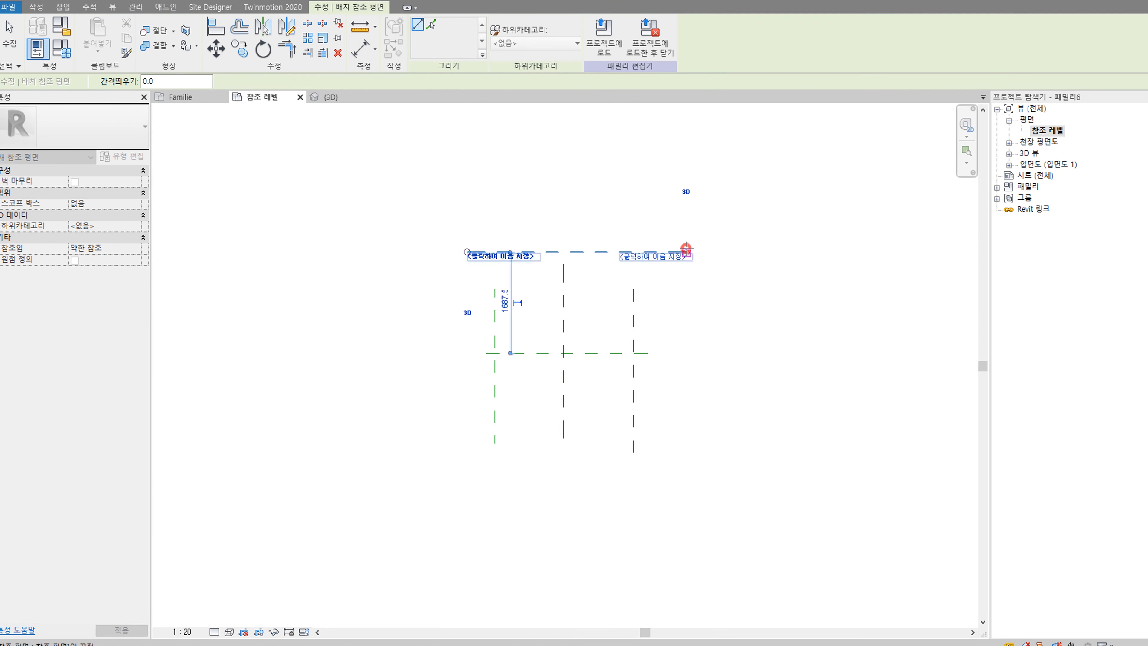
click(453, 438)
click(742, 439)
key(Escape)
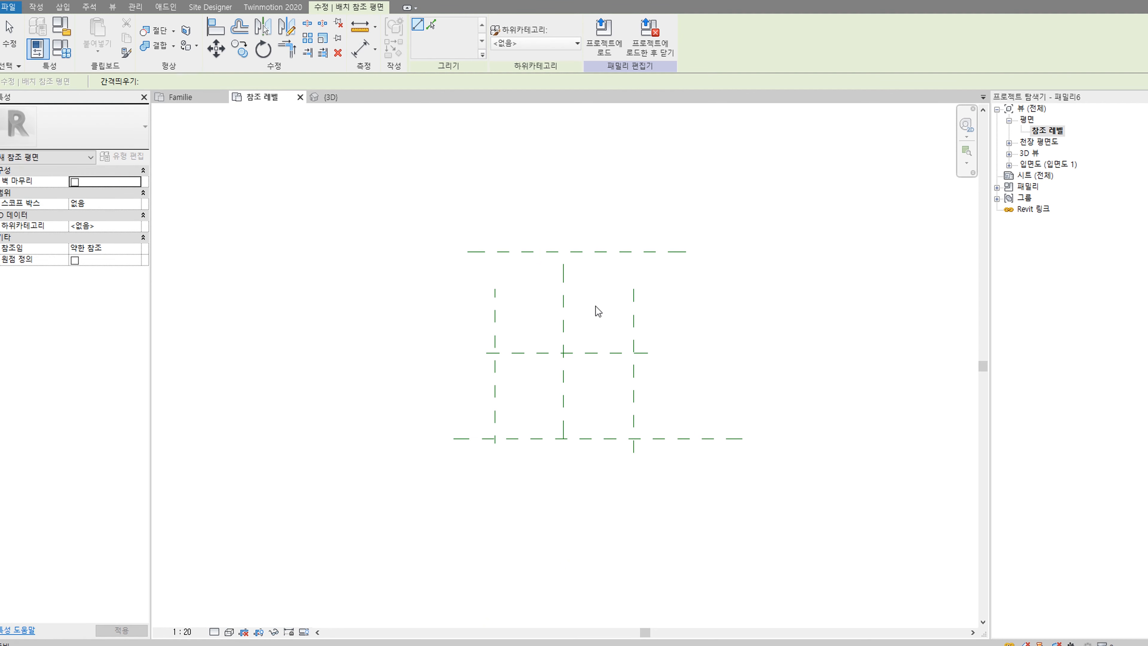
key(Escape)
Step: Extend the upper ends of the left and right vertical reference planes past the upper horizontal plane
click(494, 307)
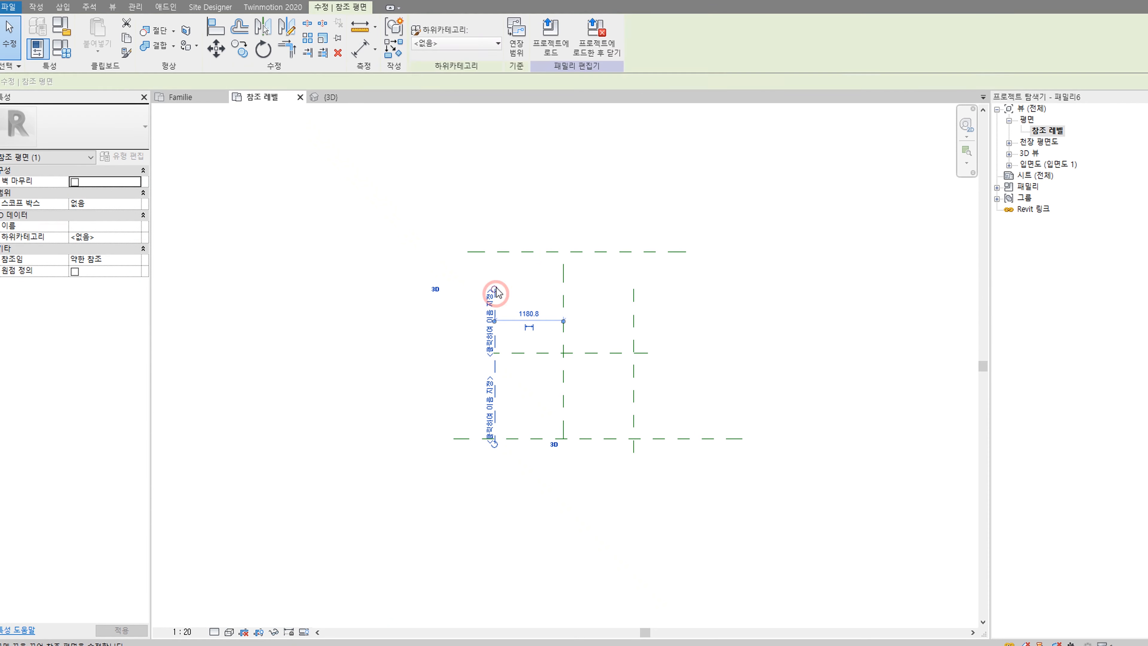
drag(495, 290, 495, 201)
click(633, 303)
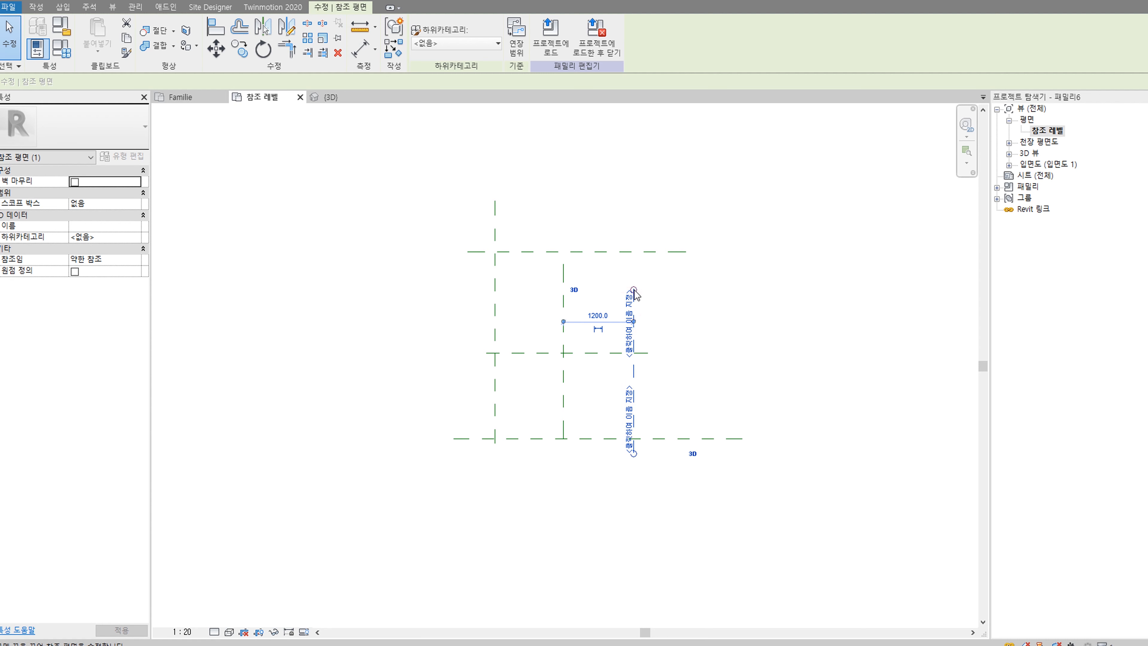
drag(634, 290, 633, 132)
click(763, 237)
Step: Extend the lower ends of the left and right vertical reference planes well below the lower horizontal plane
scroll(572, 354, down, 2)
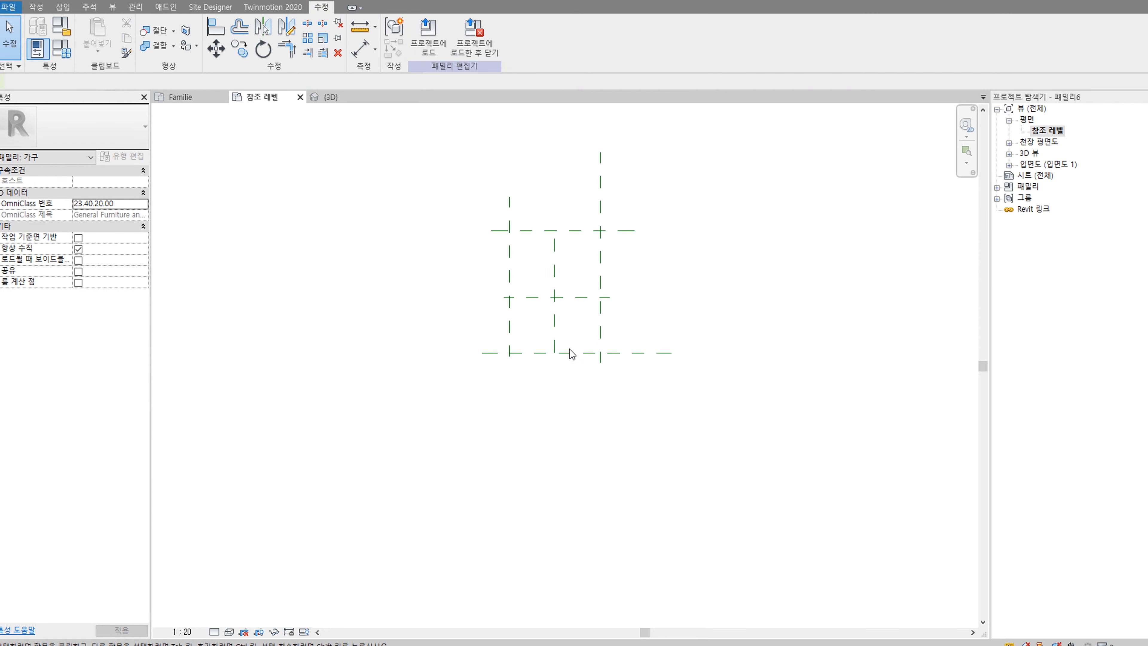
click(509, 332)
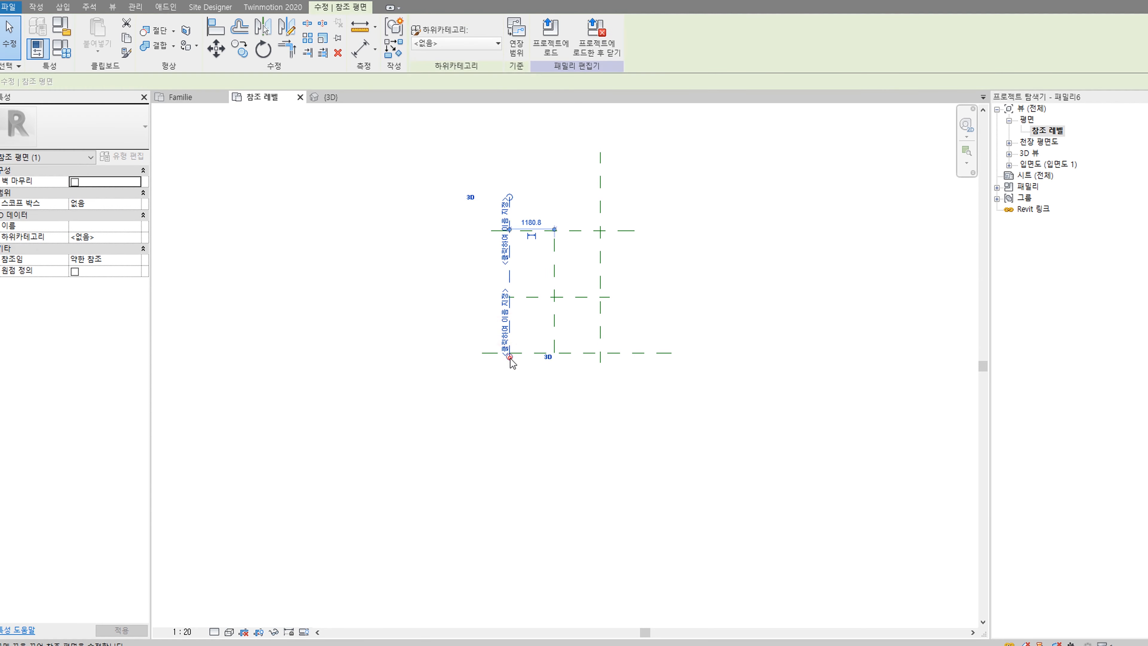
click(649, 324)
click(601, 328)
drag(600, 359, 628, 463)
click(655, 276)
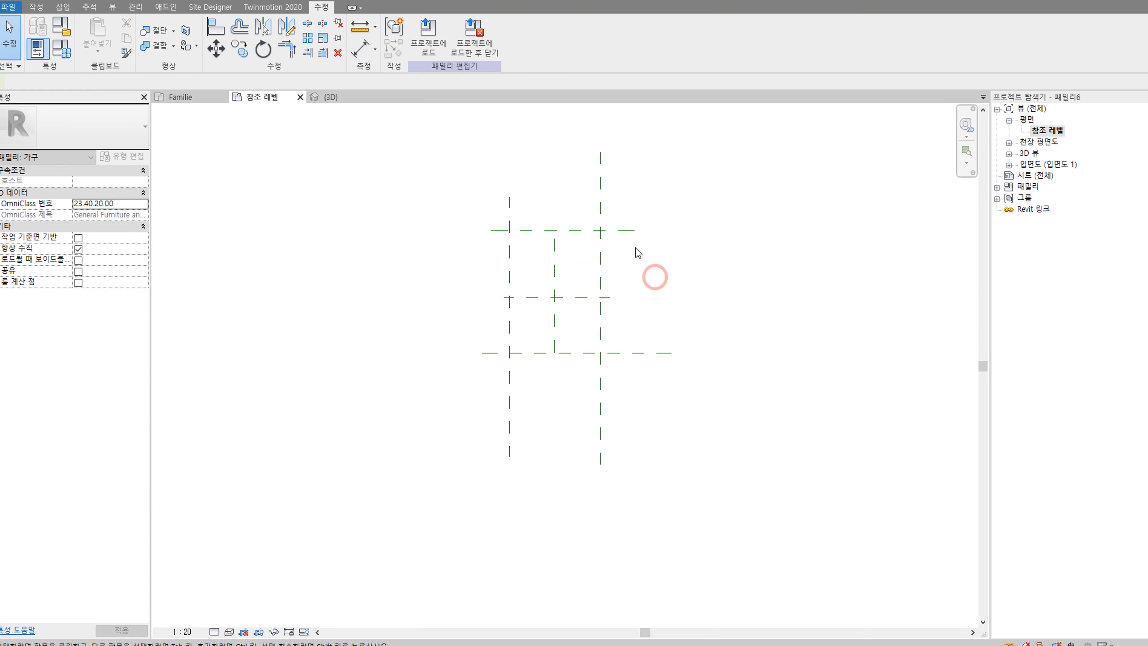
Step: Extend both ends of the upper horizontal reference plane well beyond the two outer vertical planes
click(629, 230)
drag(634, 231, 725, 231)
click(774, 274)
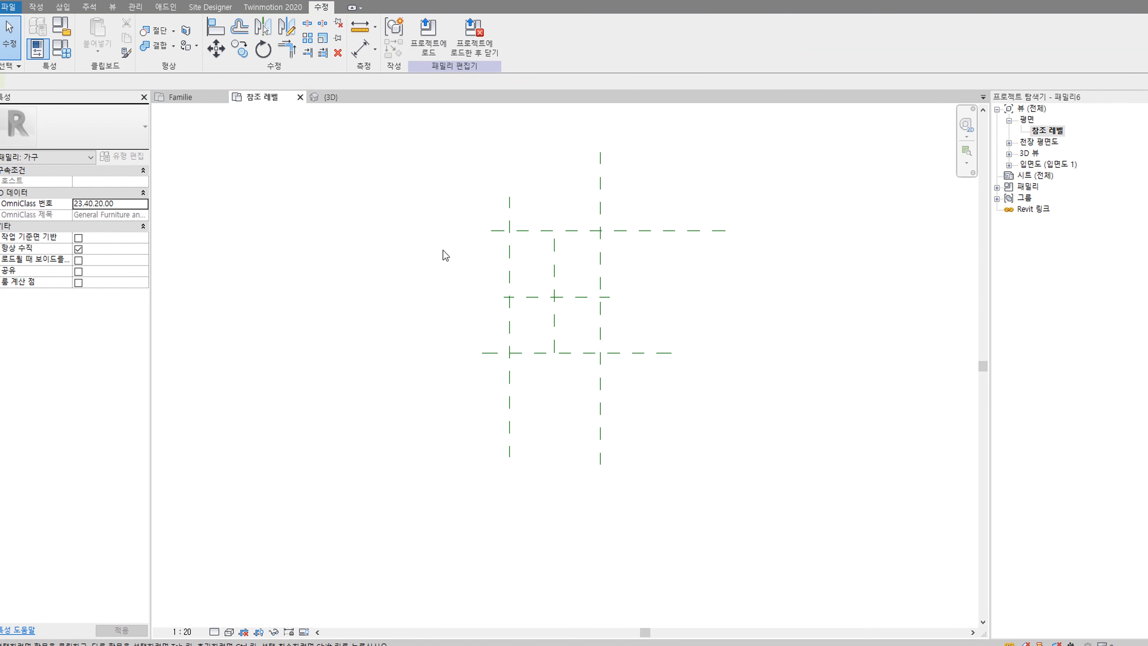
click(495, 231)
drag(491, 231, 401, 229)
click(430, 149)
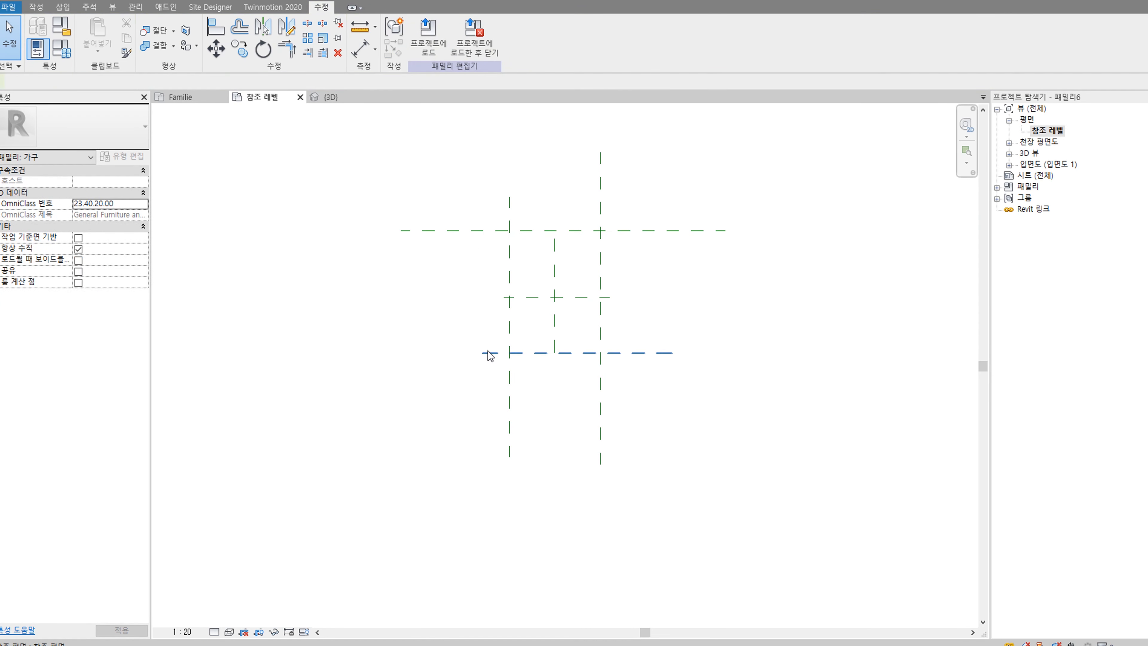
Step: Extend both ends of the lower horizontal reference plane to align with the ends of the upper one
click(490, 358)
drag(488, 353, 400, 354)
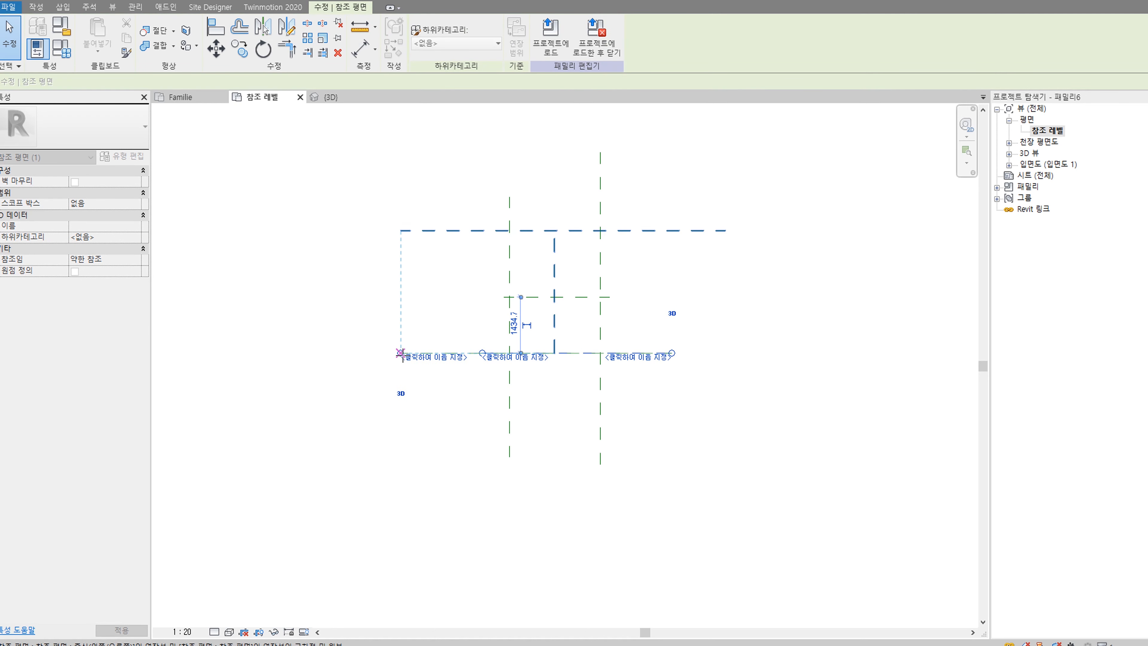
click(746, 441)
click(669, 354)
drag(672, 353, 730, 357)
click(861, 416)
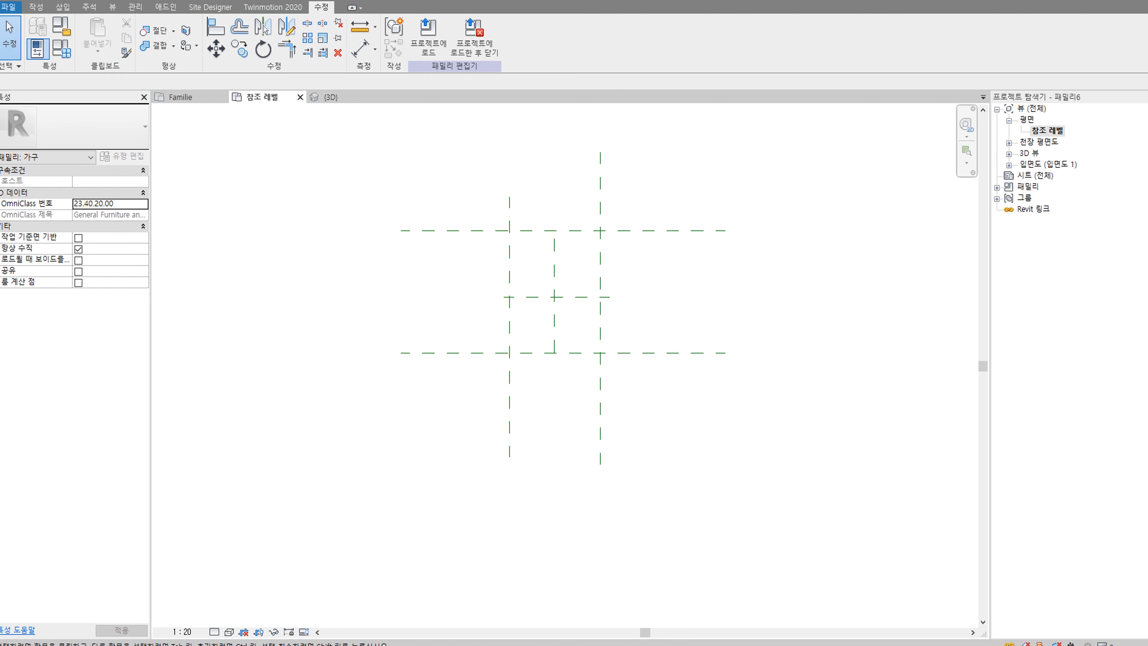
Step: Place an aligned dimension string across the left, centre and right vertical reference planes, above the upper horizontal plane
key(d)
key(i)
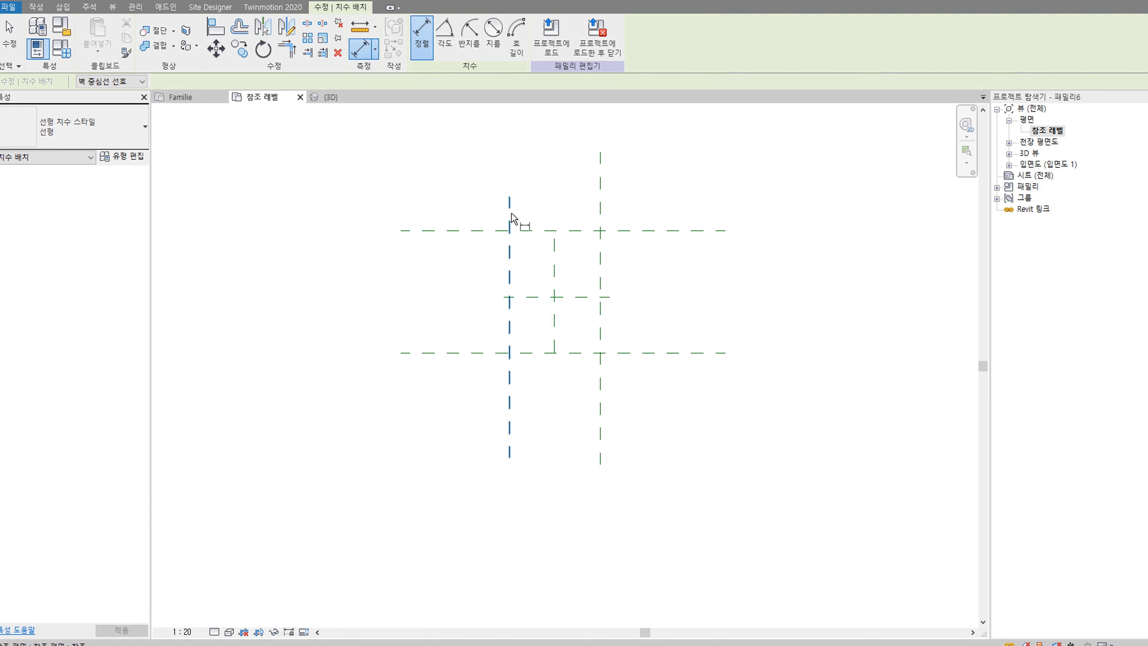
click(510, 213)
click(553, 265)
click(600, 259)
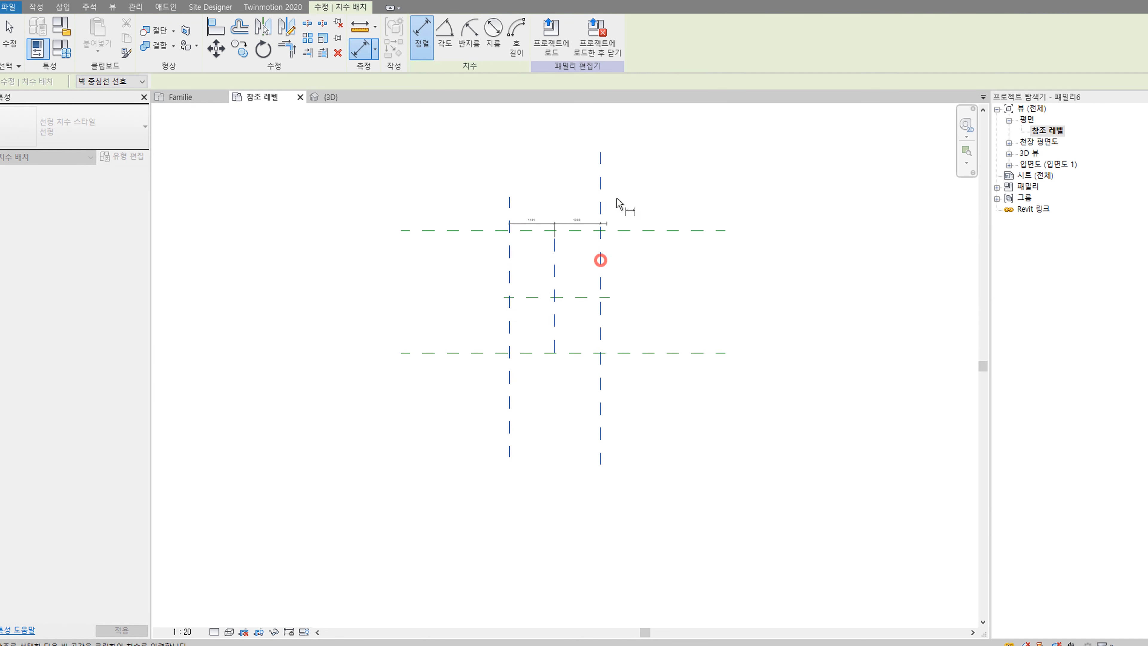
click(645, 174)
key(Escape)
key(Escape)
Step: Select the two centre reference planes at their intersection and examine their pins and origin setting
scroll(560, 312, up, 3)
drag(567, 306, 541, 276)
scroll(580, 311, up, 4)
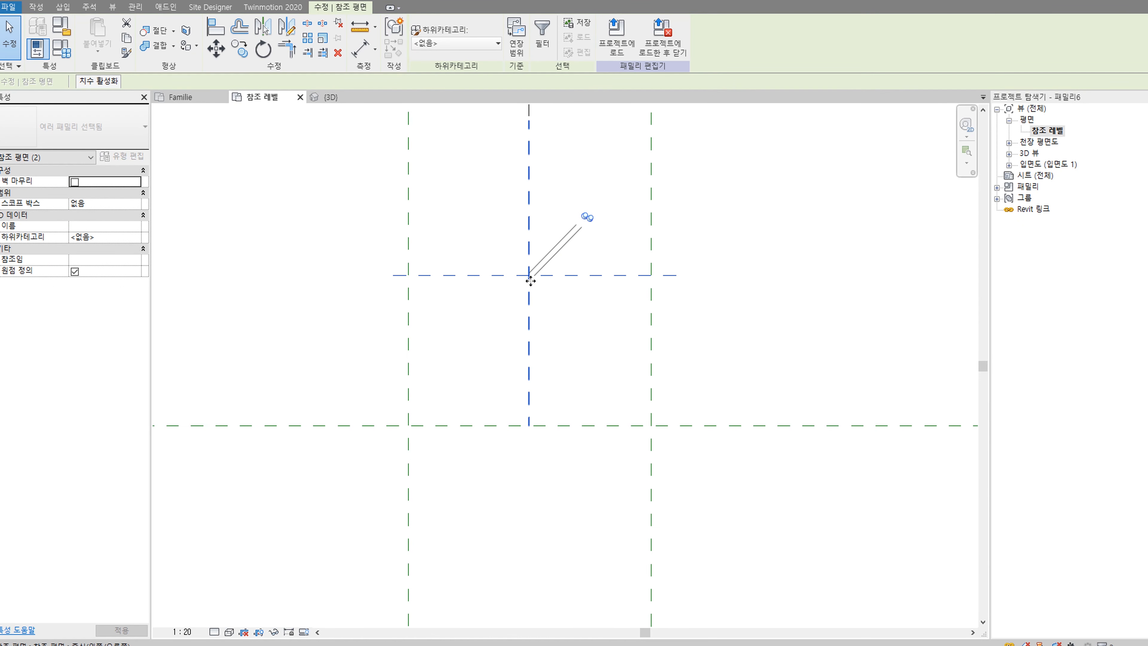
scroll(529, 275, up, 2)
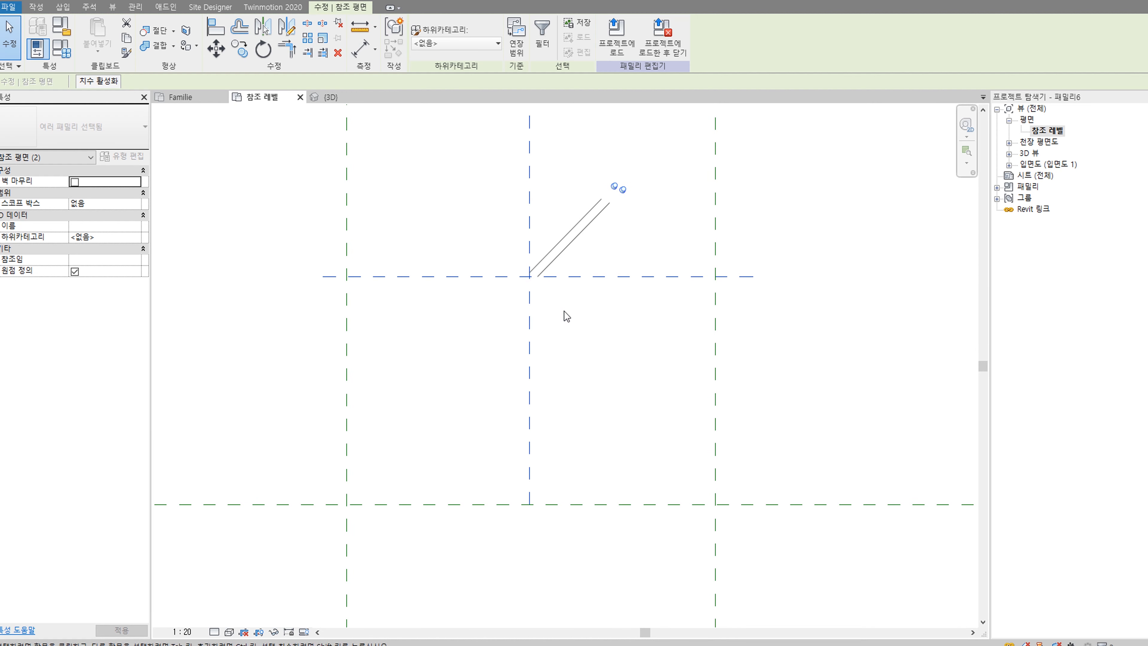
drag(529, 297, 487, 236)
click(570, 344)
scroll(571, 344, down, 3)
scroll(568, 341, up, 2)
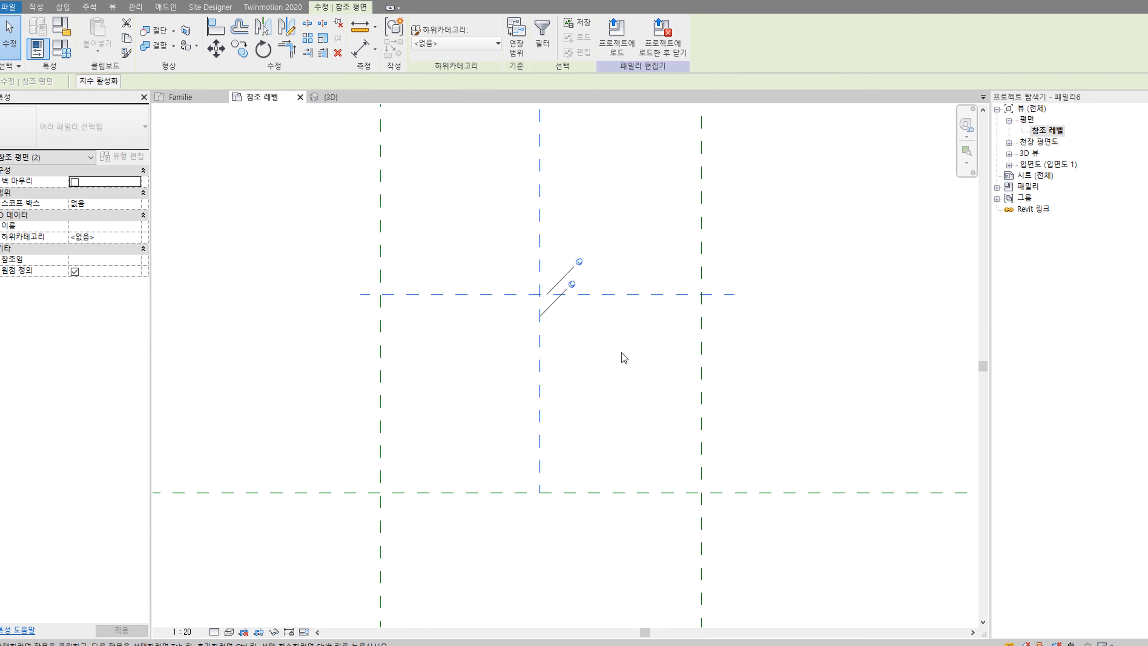
drag(621, 354, 475, 221)
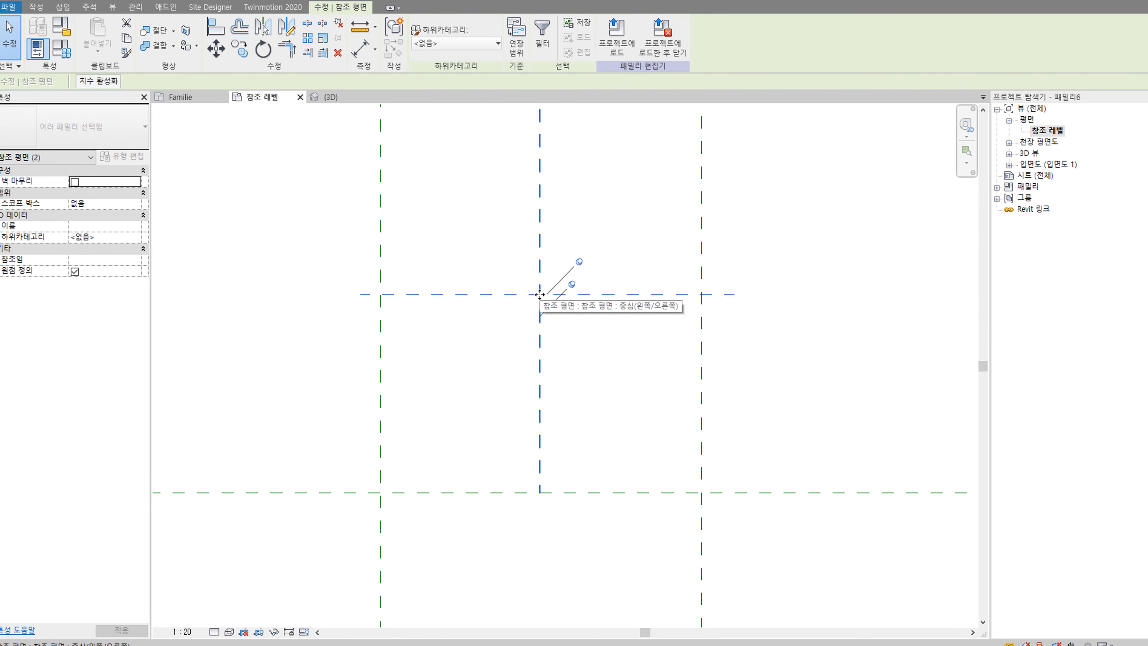
scroll(539, 298, down, 3)
click(563, 217)
scroll(563, 212, down, 4)
middle_drag(594, 228, 592, 329)
scroll(564, 267, up, 4)
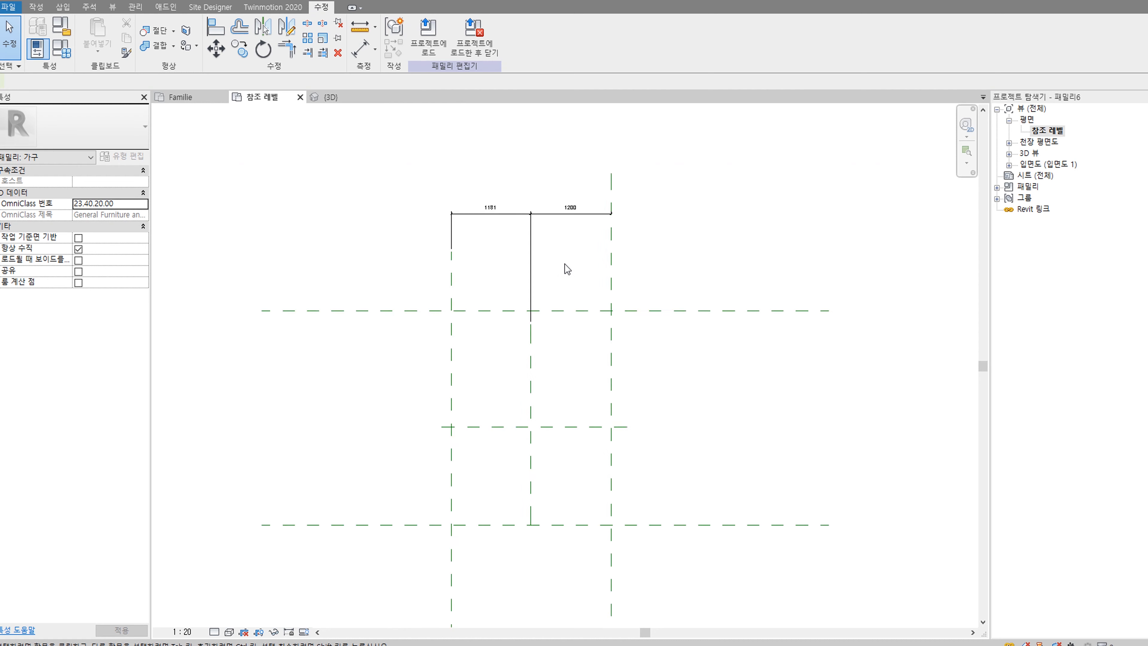
click(611, 260)
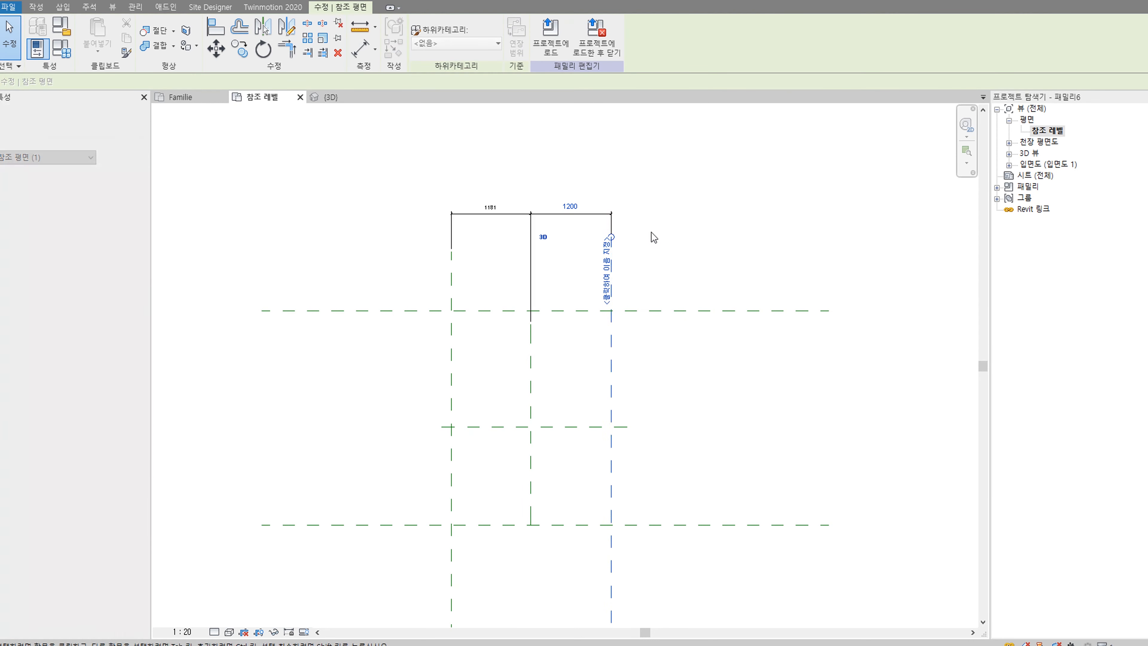
click(700, 223)
scroll(652, 250, down, 2)
drag(646, 315, 569, 290)
drag(489, 302, 471, 291)
click(656, 321)
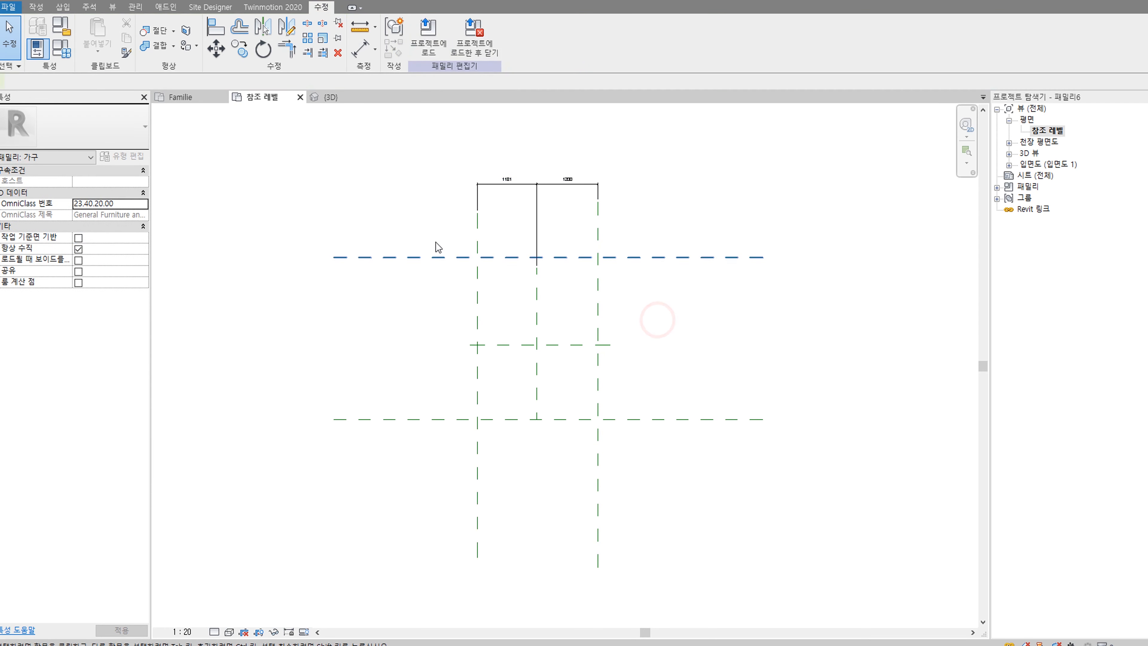
Step: Place an aligned dimension string across the three horizontal reference planes, beyond the outer vertical plane, and make its segments equal
key(d)
key(i)
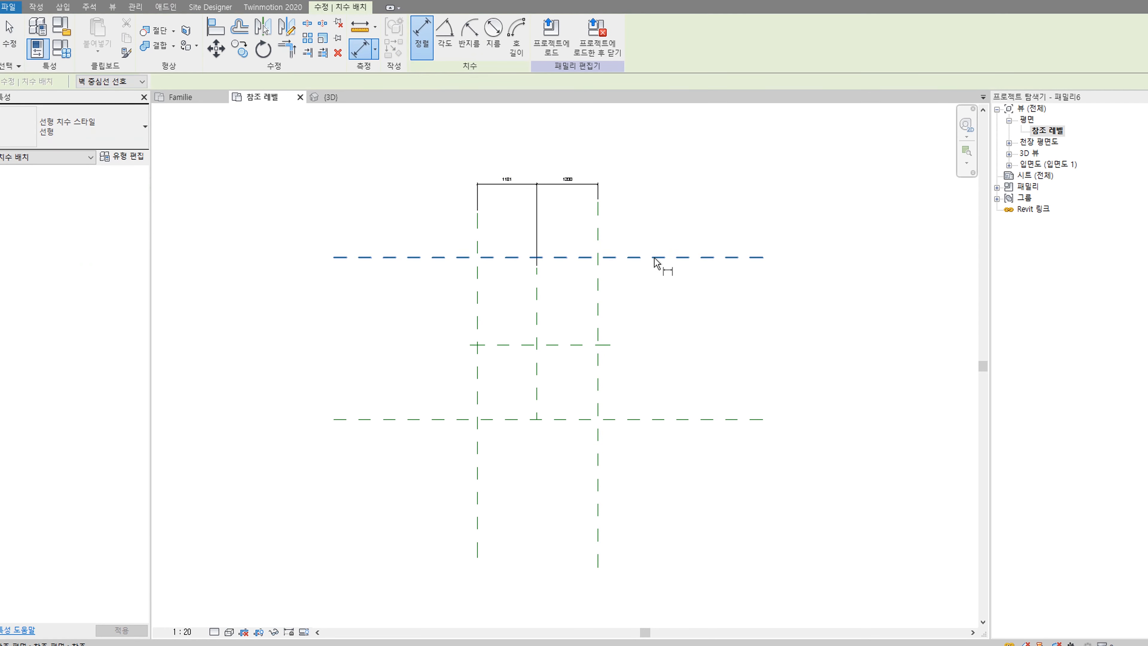
click(651, 257)
click(579, 344)
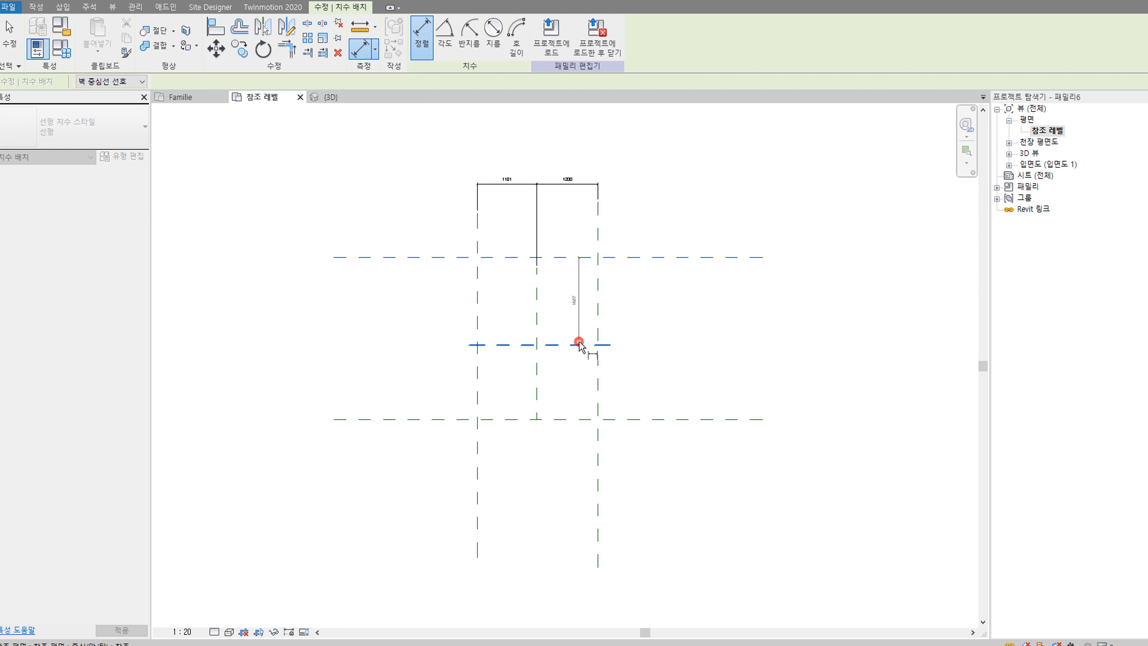
click(680, 419)
click(694, 538)
scroll(711, 342, up, 2)
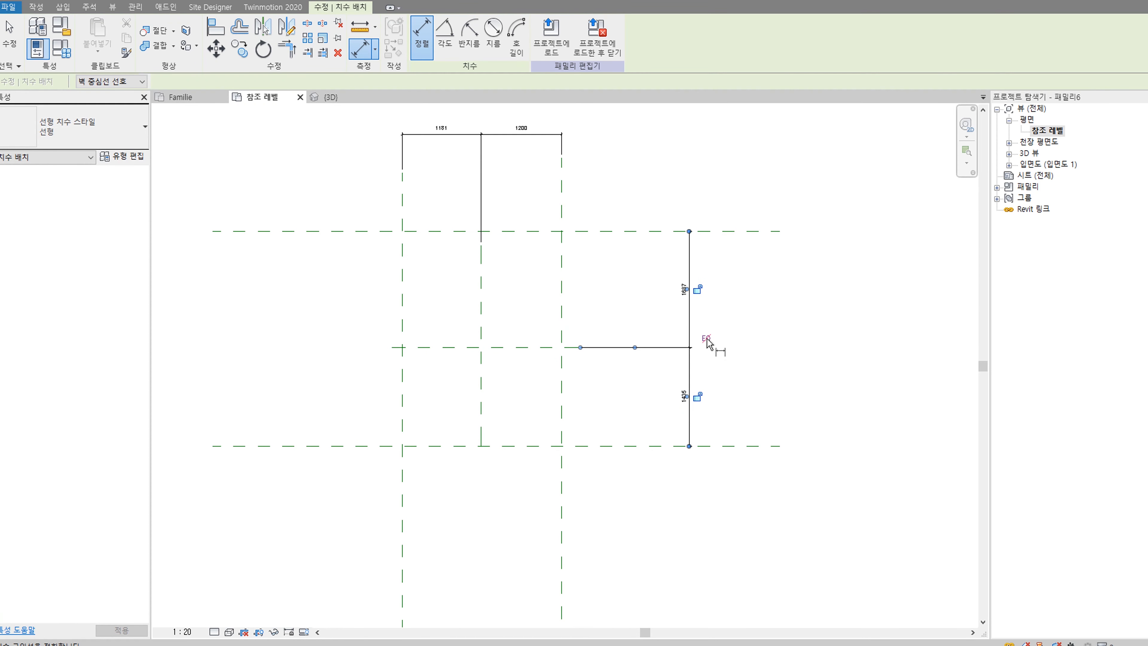
click(706, 338)
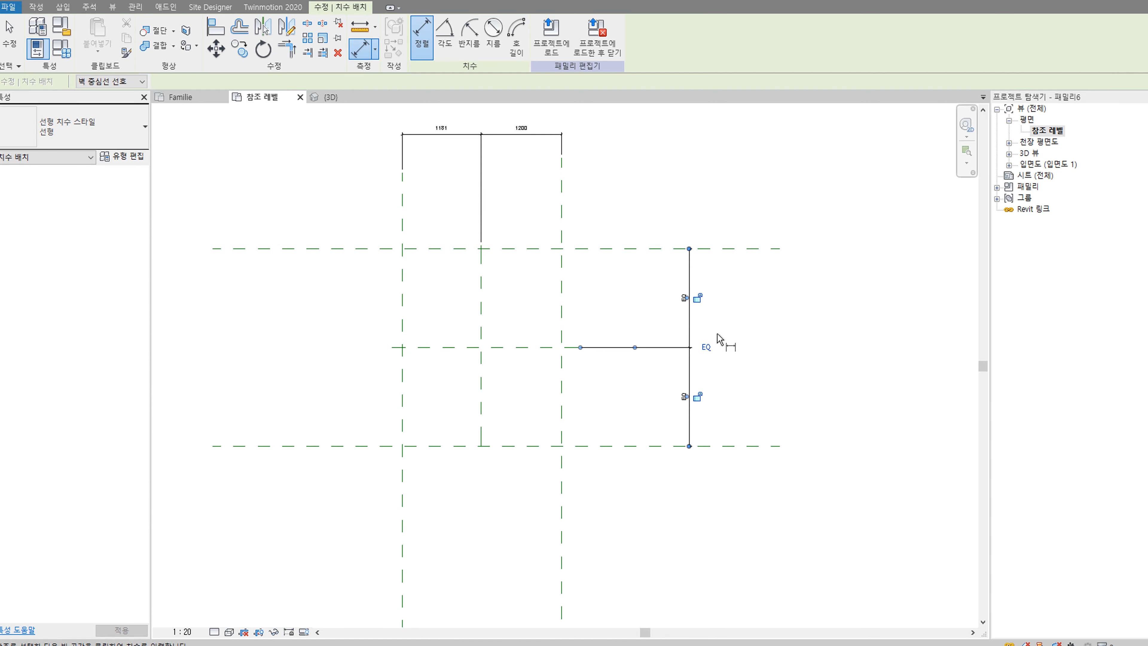
key(Escape)
Step: Apply the EQ constraint to the dimension string across the three vertical reference planes
click(481, 146)
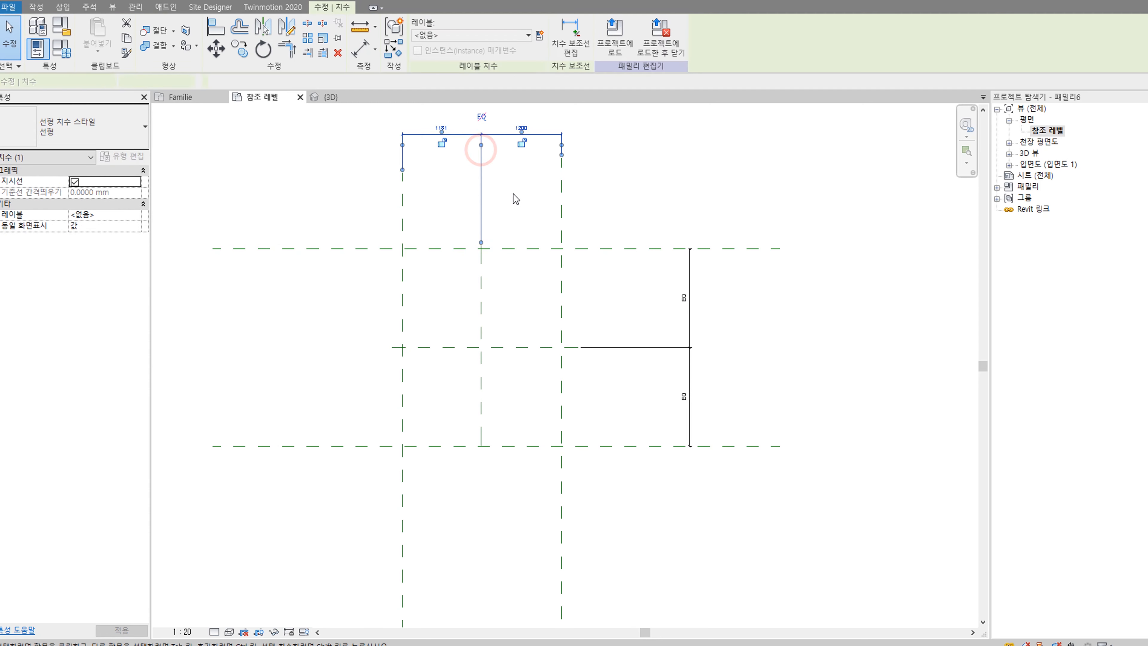
click(481, 116)
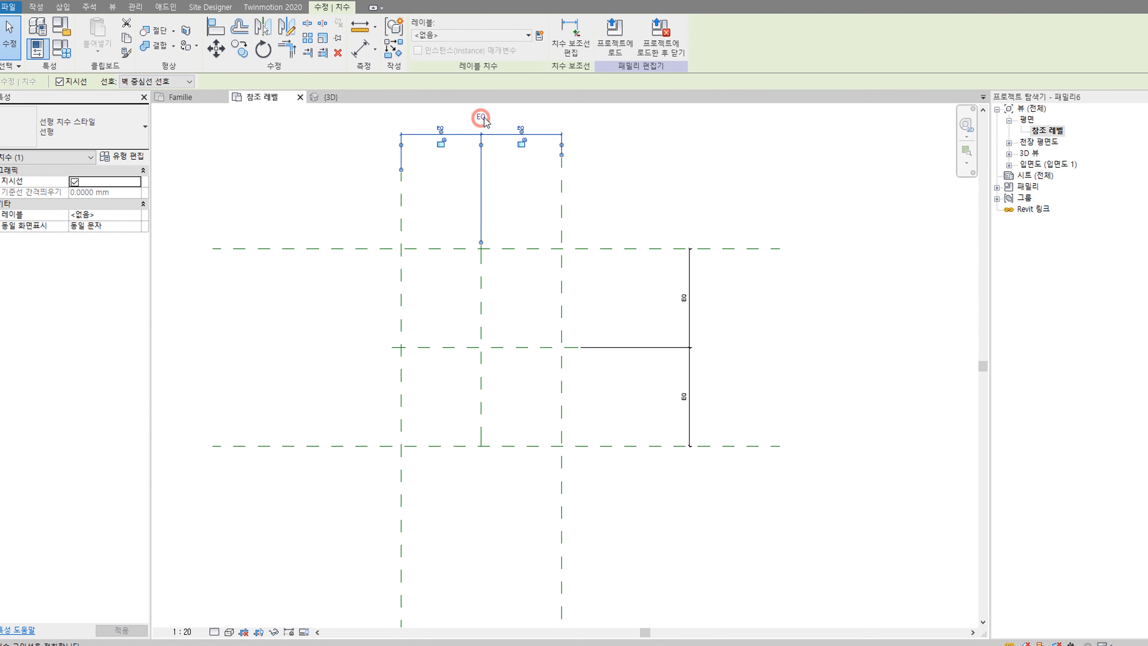
click(683, 150)
Step: Select the outer and centre vertical reference planes in turn to check their spacing and origin setting
click(400, 286)
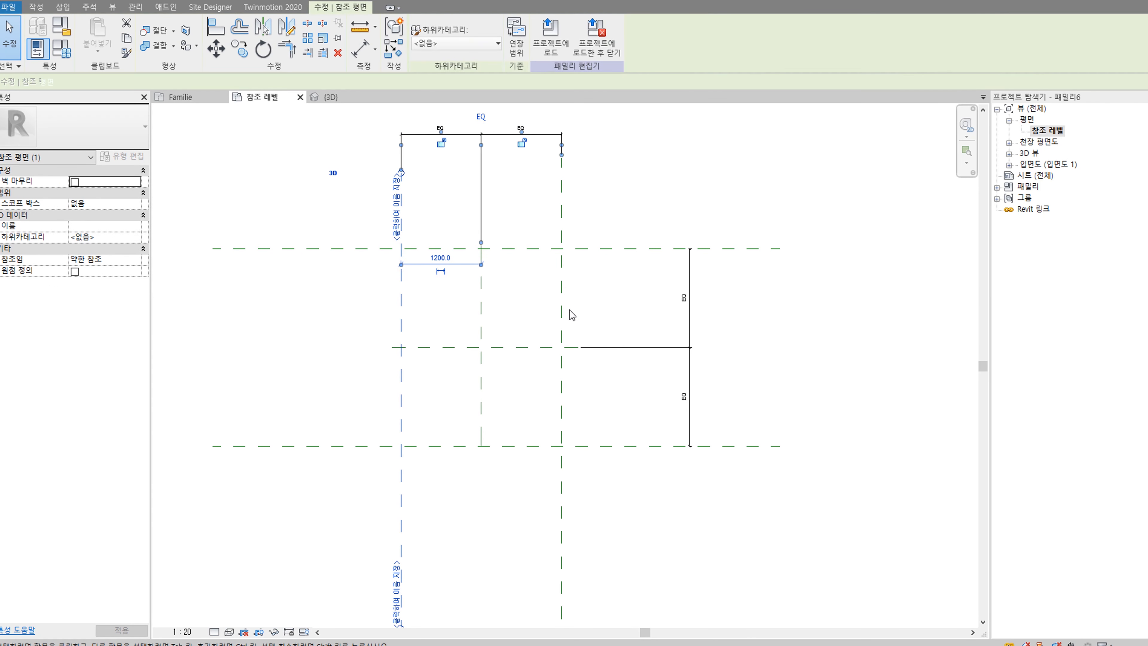
click(562, 301)
click(481, 293)
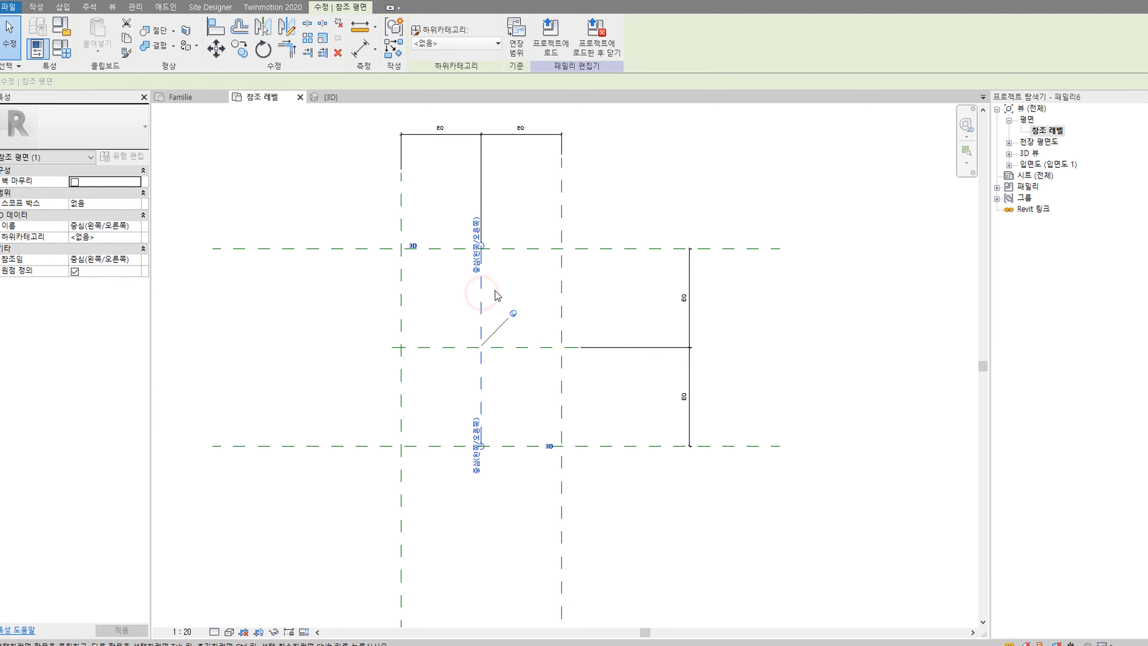
middle_drag(516, 287, 529, 313)
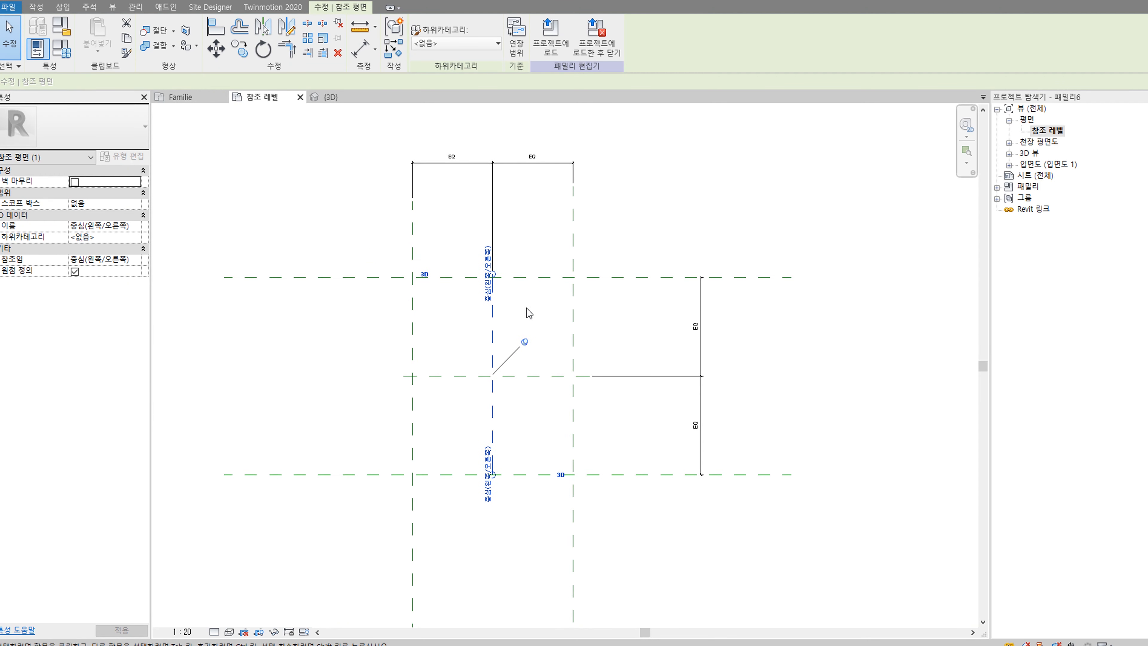
click(554, 308)
Step: Place an overall aligned dimension between the two outer vertical reference planes, above the EQ dimension string
middle_drag(577, 252, 614, 279)
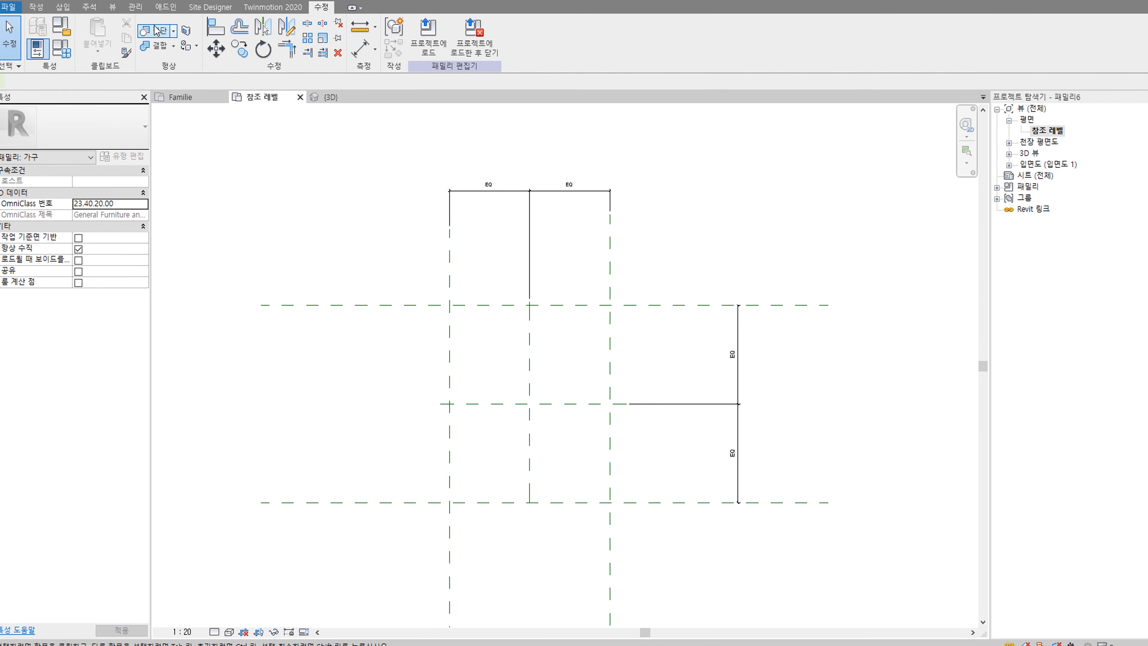
key(d)
key(i)
click(450, 267)
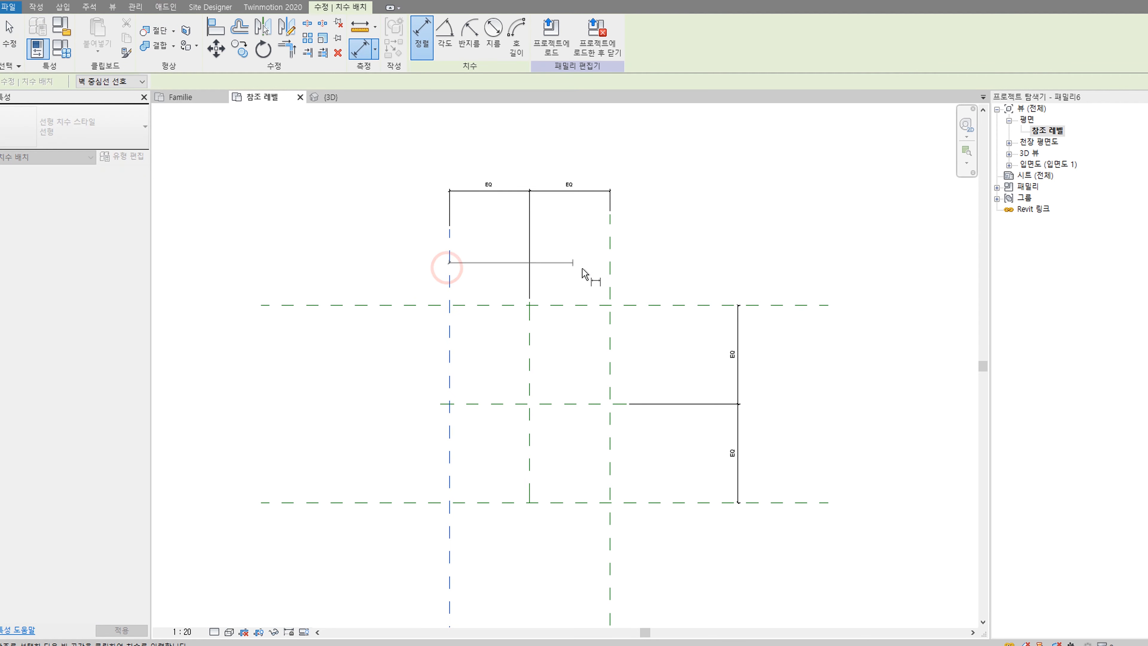
click(610, 279)
click(645, 159)
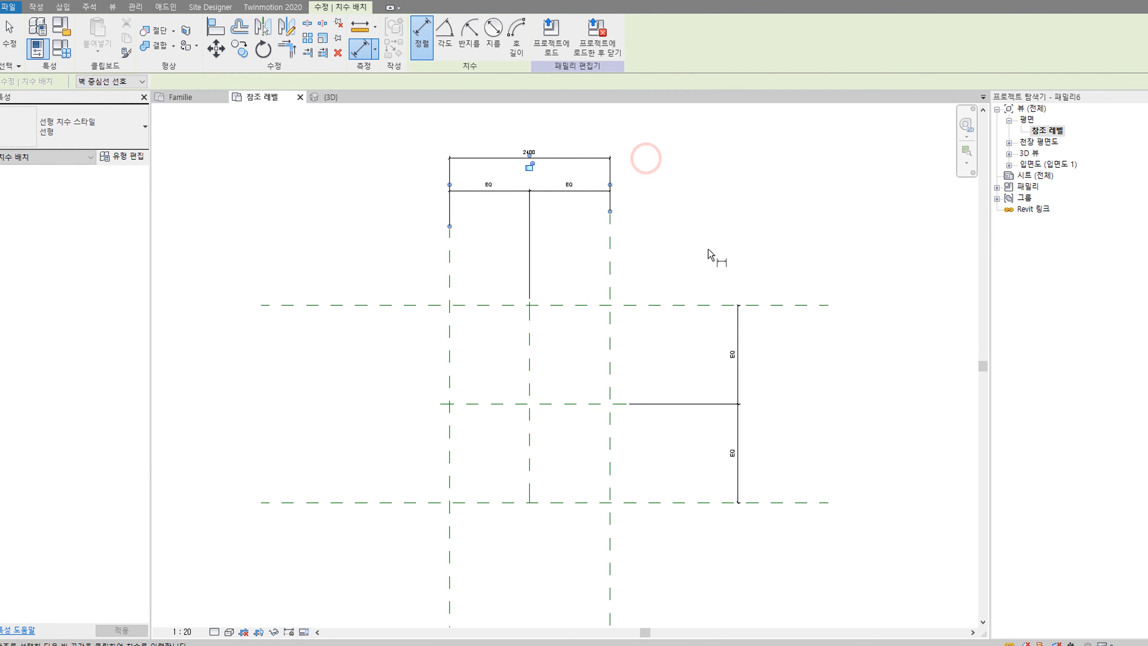
Step: Place an overall aligned dimension between the upper and lower horizontal reference planes, outside the vertical EQ string
middle_drag(731, 304, 711, 289)
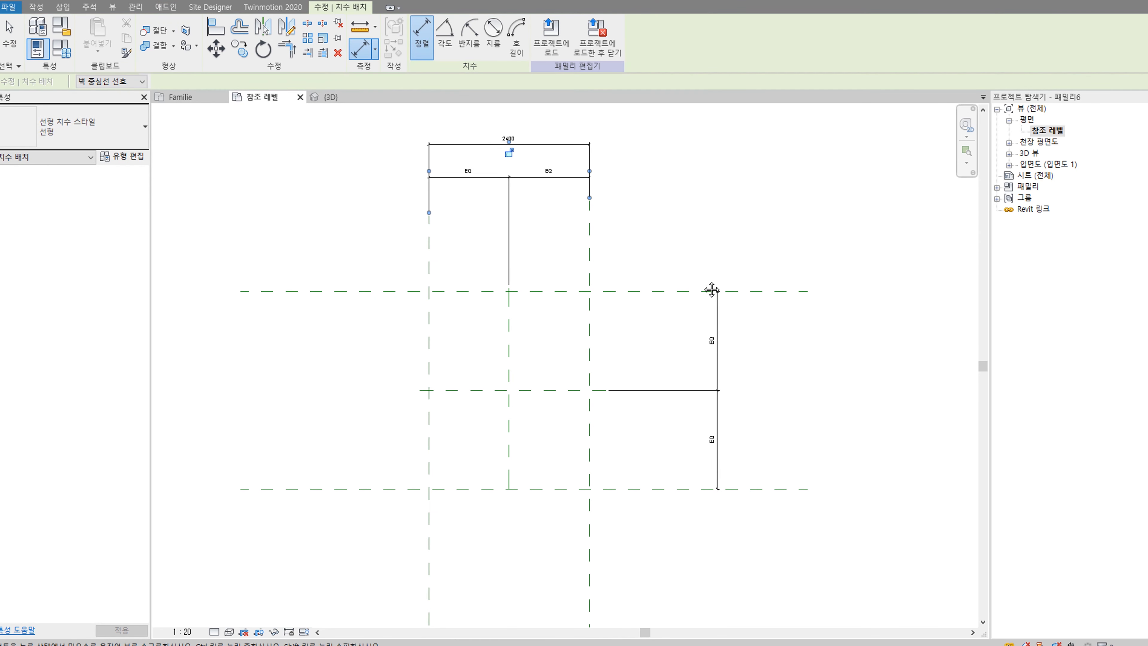
click(669, 291)
click(767, 488)
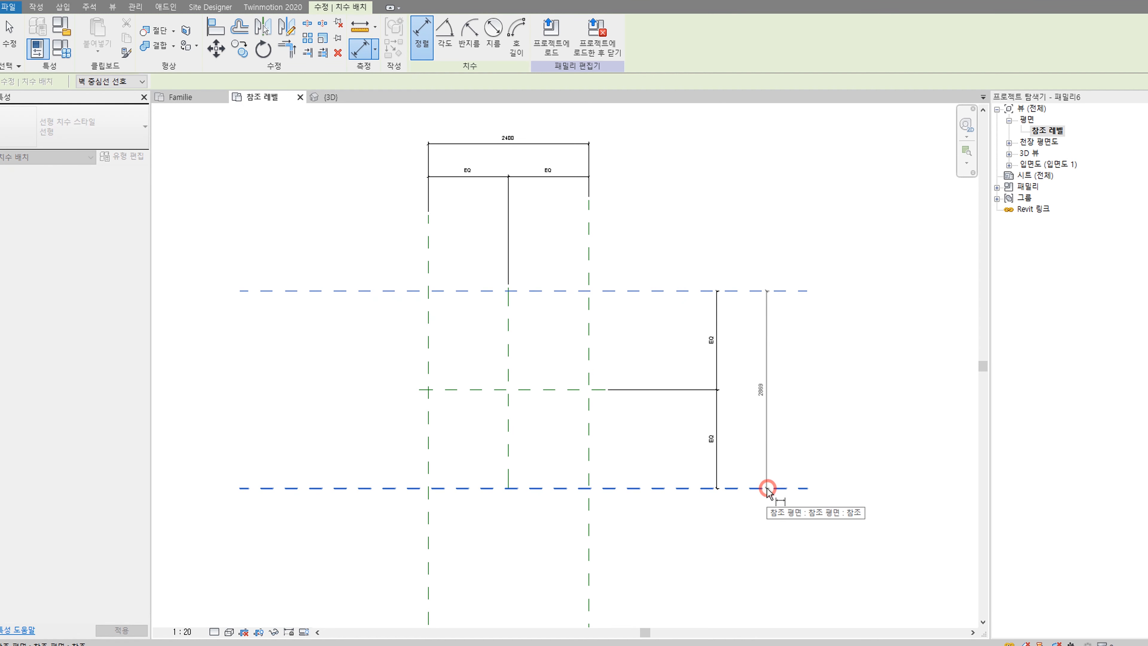
click(737, 538)
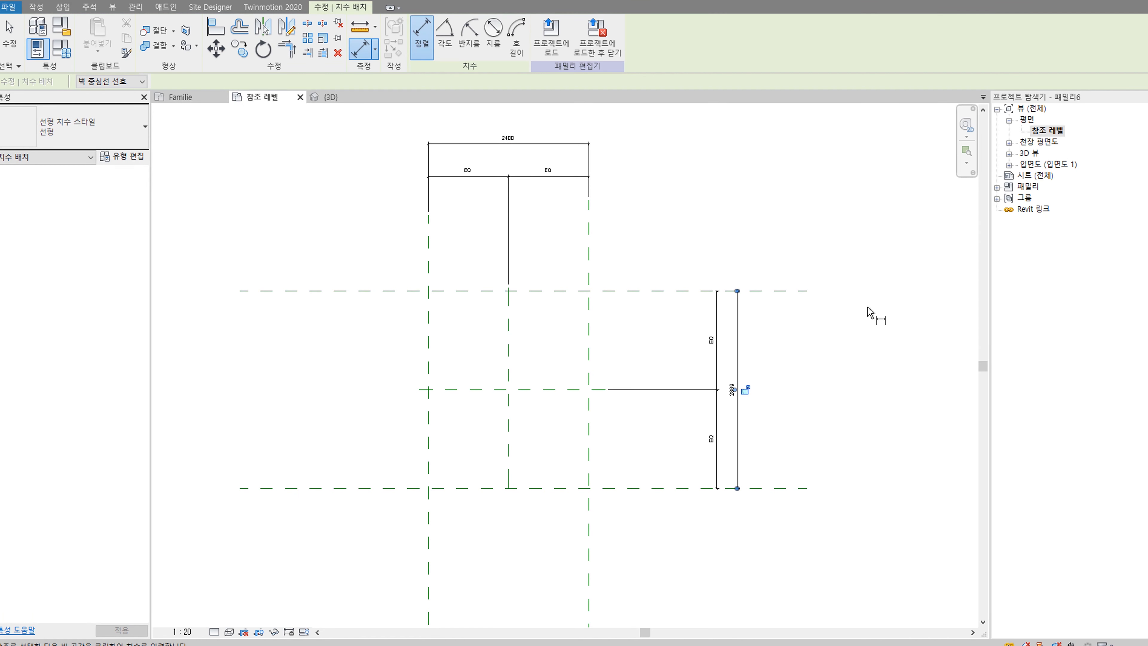
key(Escape)
key(Escape)
middle_drag(674, 231, 704, 294)
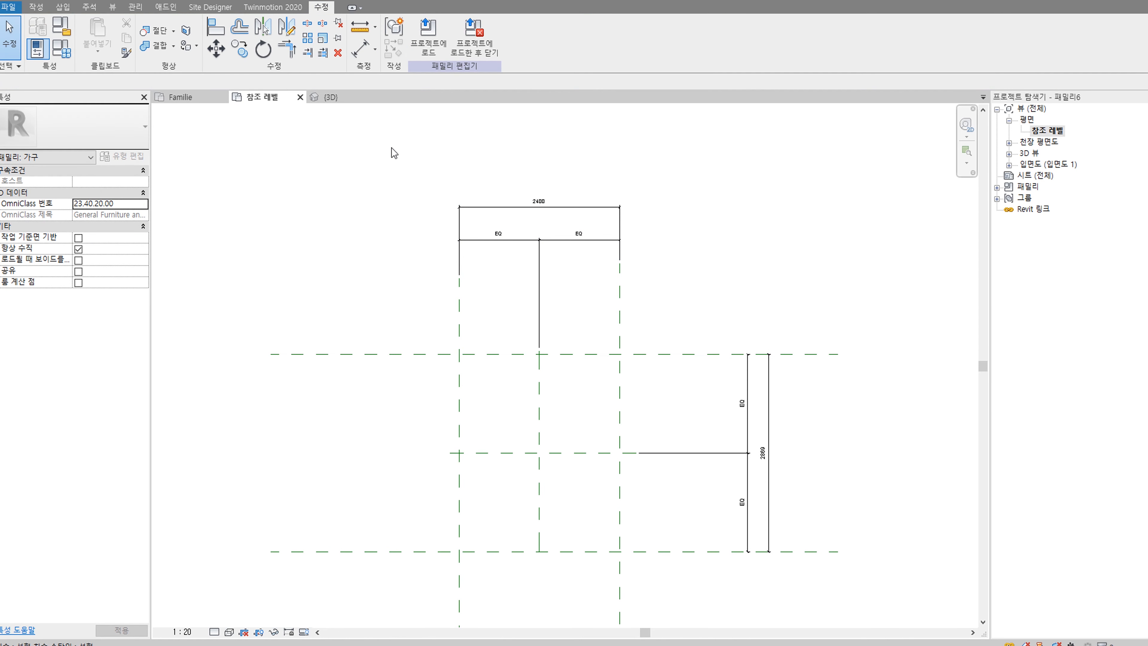
key(d)
key(i)
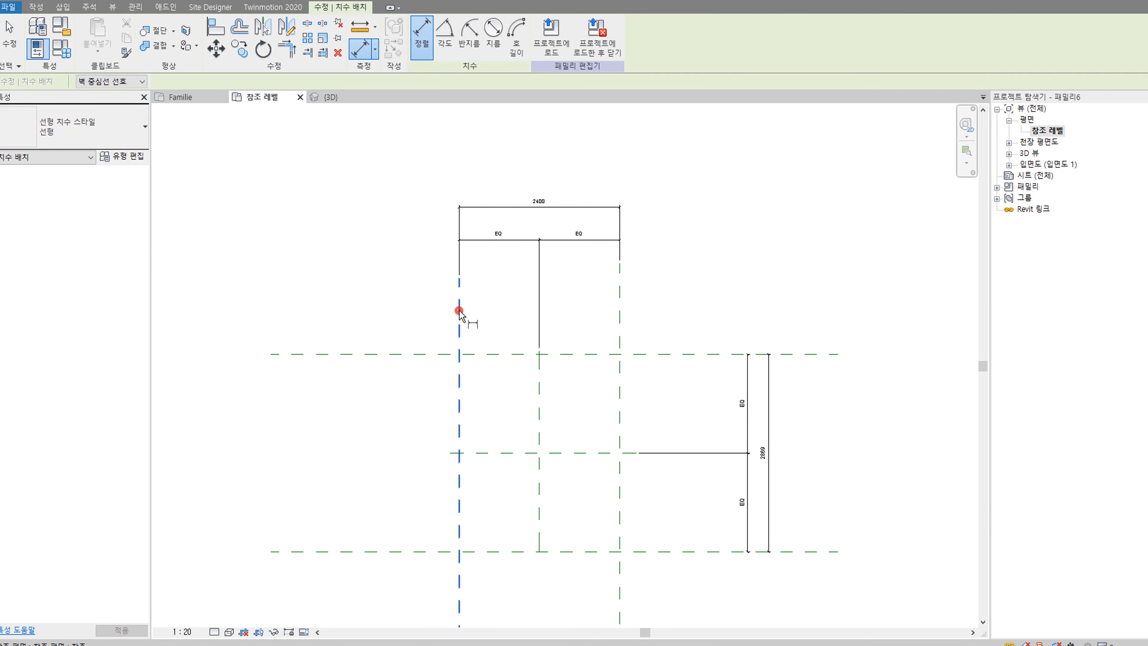
click(461, 312)
key(Escape)
key(Escape)
click(540, 206)
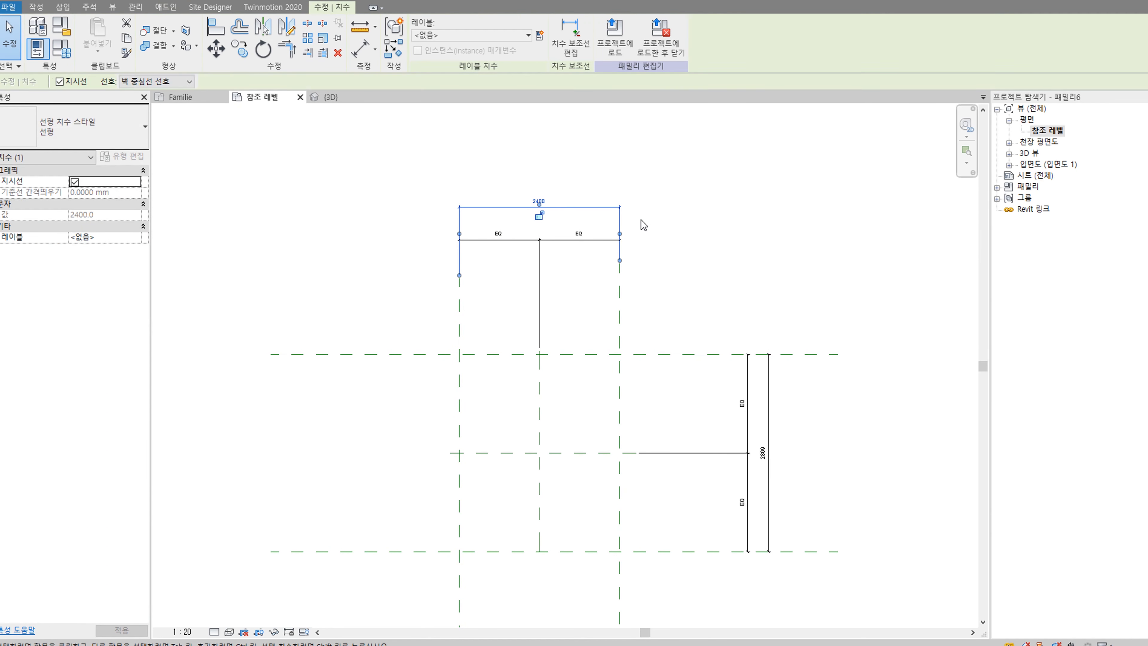
click(825, 479)
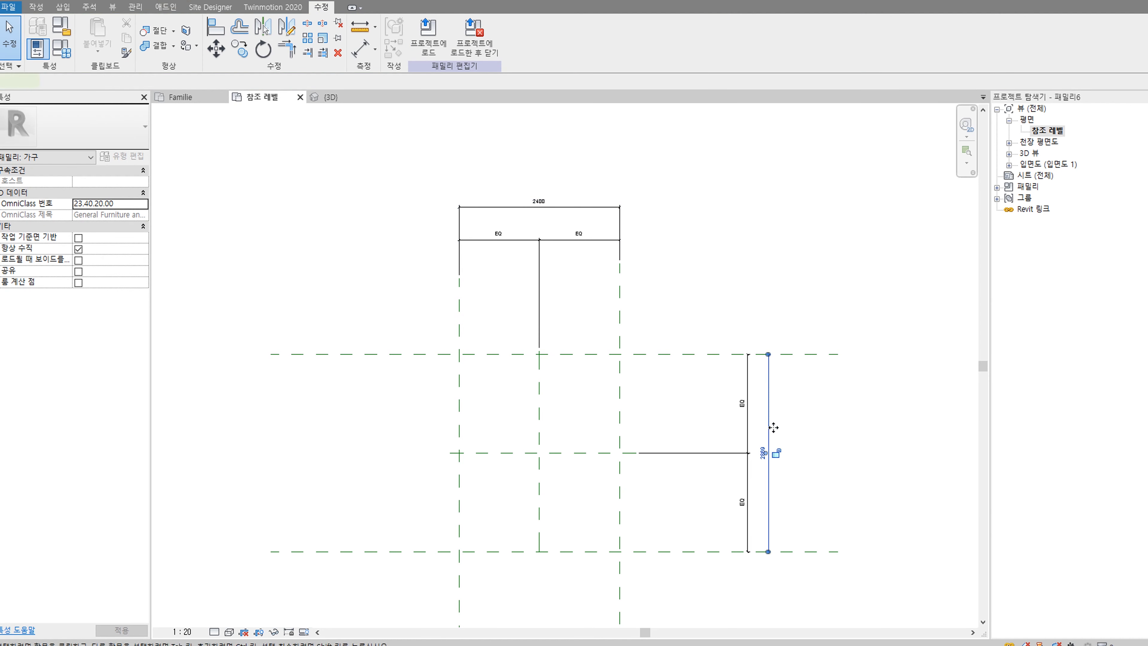
click(827, 441)
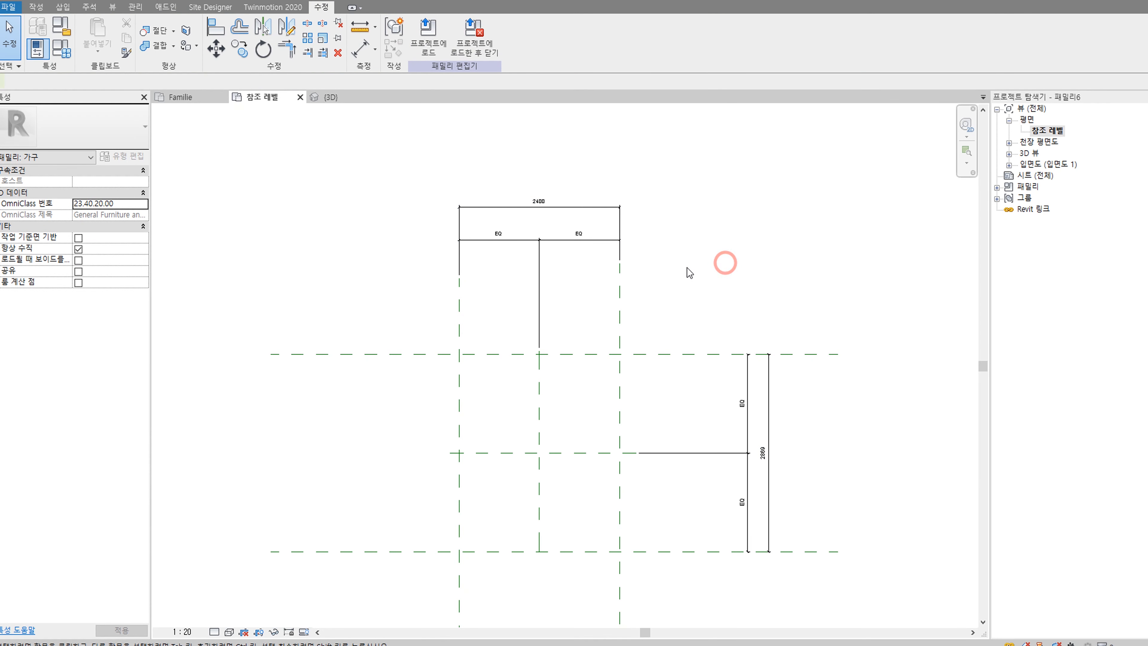
Step: Label the overall dimension between the outer vertical planes with a new family parameter L, set as a type parameter
scroll(678, 281, down, 1)
click(556, 183)
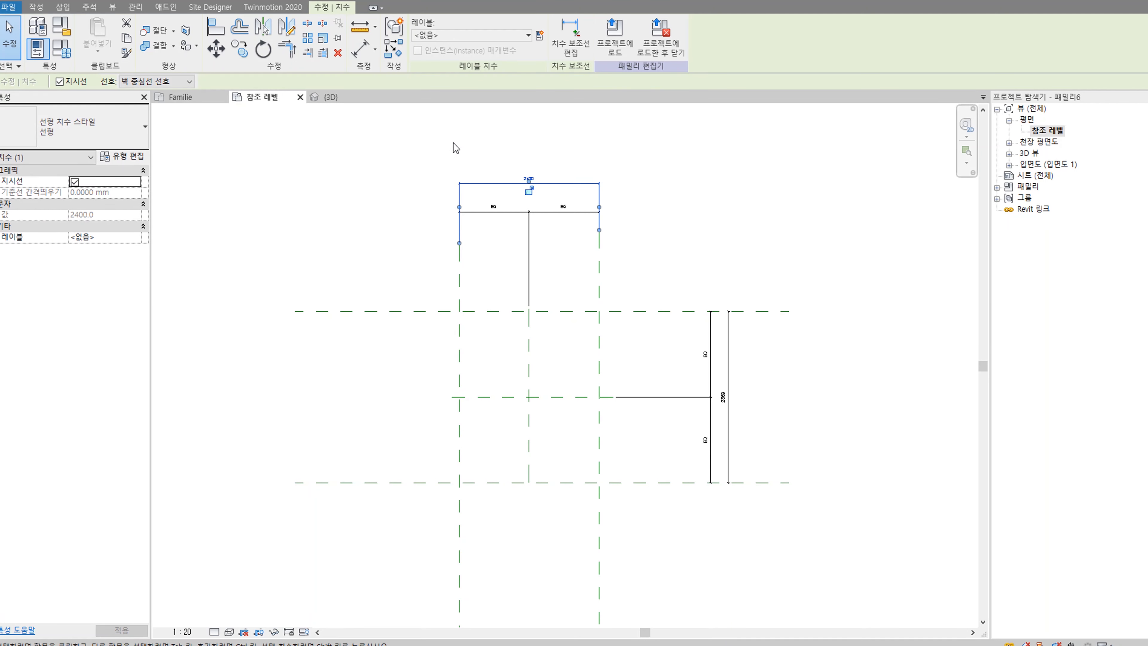
scroll(557, 187, up, 2)
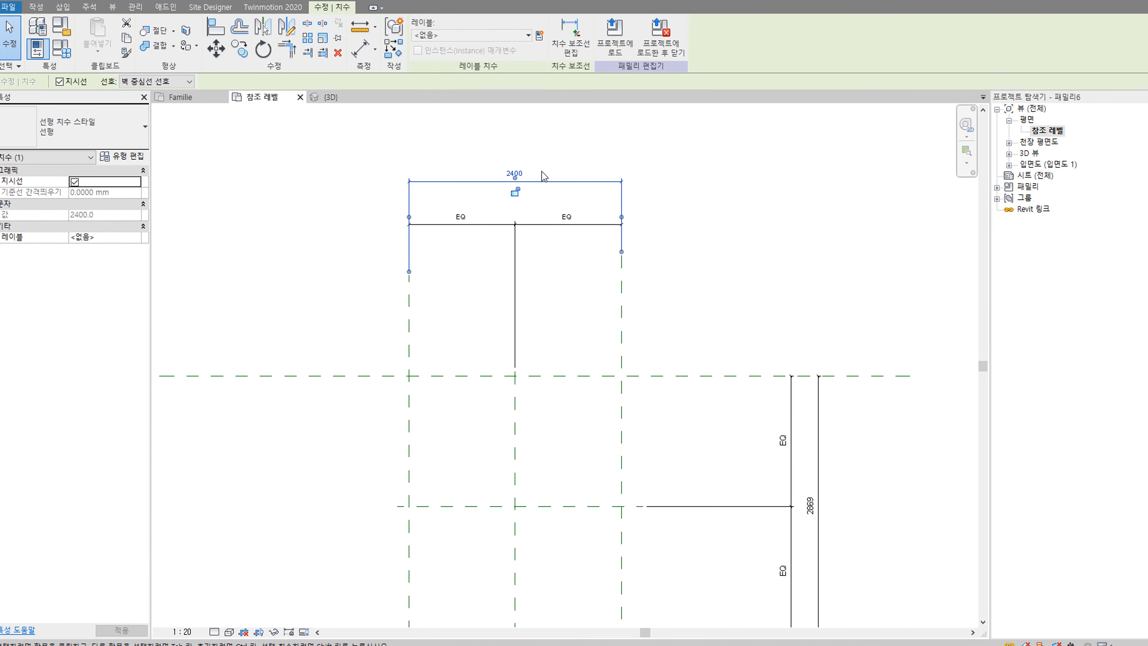
click(540, 36)
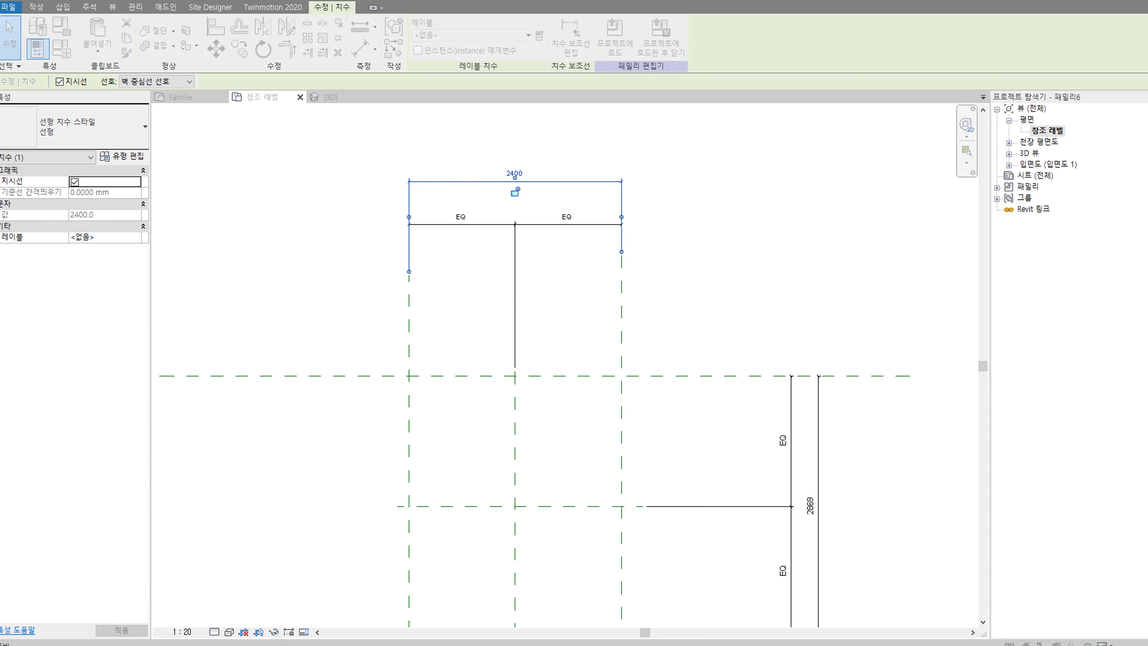
mouse_move(1147, 207)
mouse_down()
mouse_move(863, 120)
mouse_move(676, 131)
mouse_move(440, 116)
mouse_move(355, 136)
mouse_move(487, 120)
mouse_move(302, 134)
mouse_move(346, 133)
mouse_move(319, 172)
mouse_up()
key(BackSpace)
text(L)
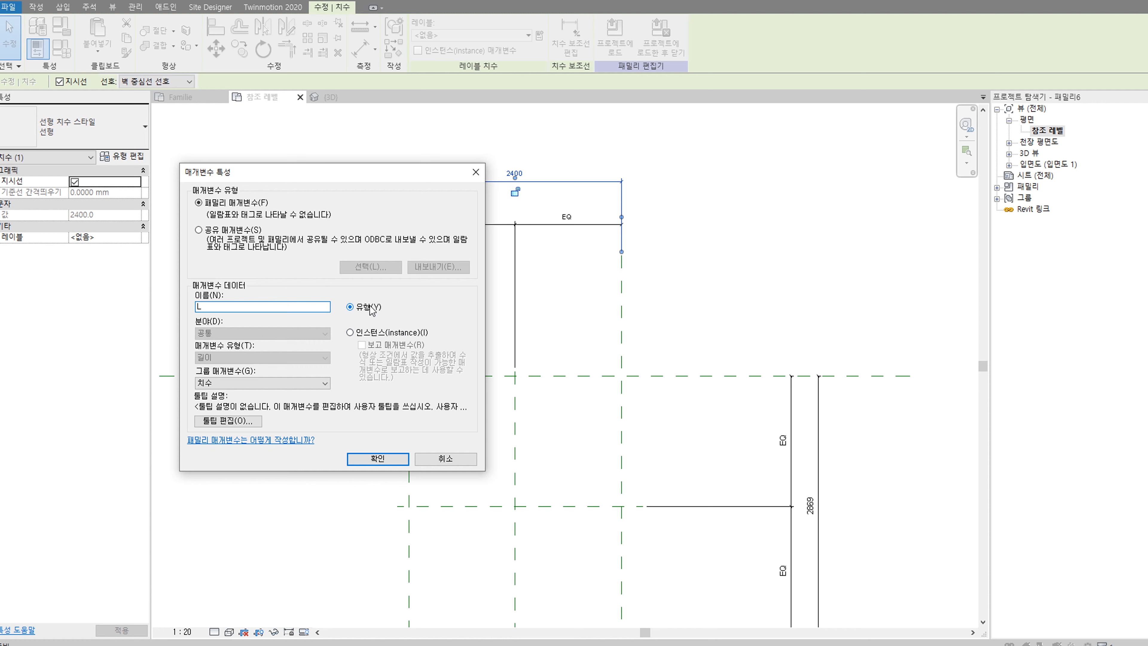
click(378, 458)
Step: Switch to the Familie plan of the project and examine the type properties of the rectangular shower floor drain in the Bad area
click(180, 97)
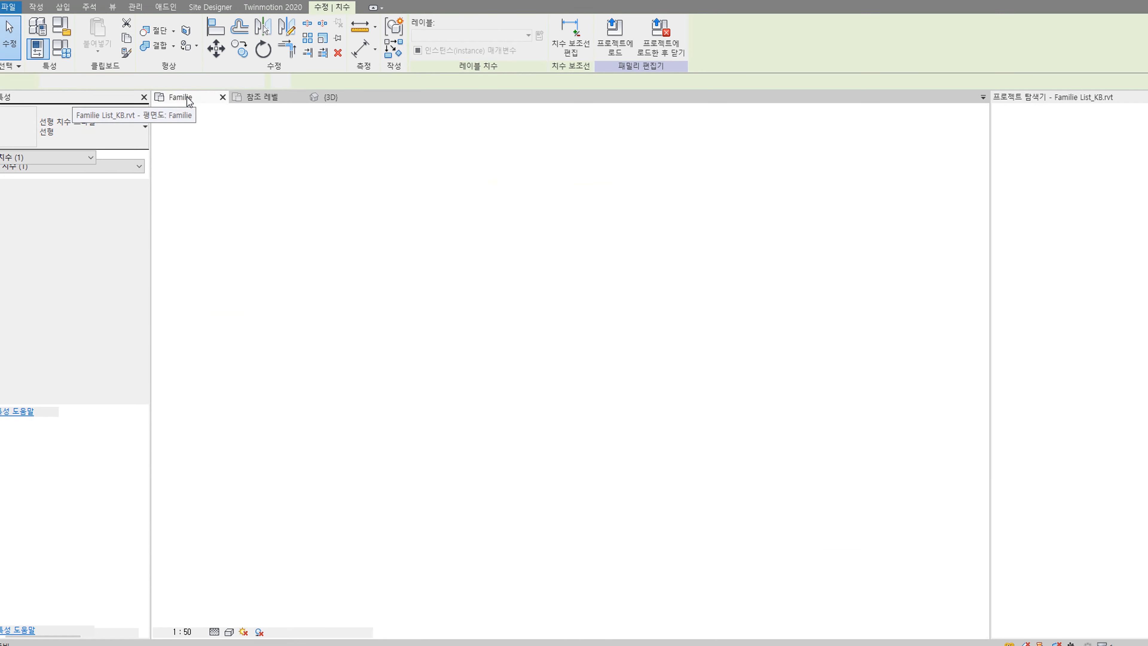
click(679, 216)
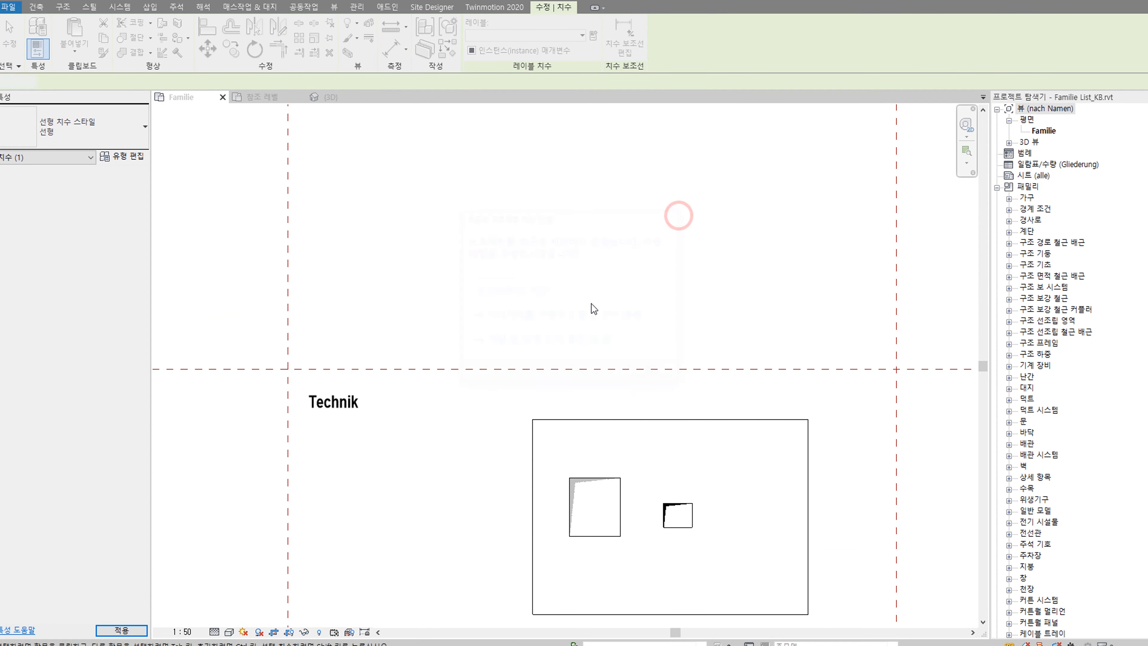
scroll(574, 320, down, 2)
middle_drag(495, 538, 477, 332)
scroll(460, 352, up, 2)
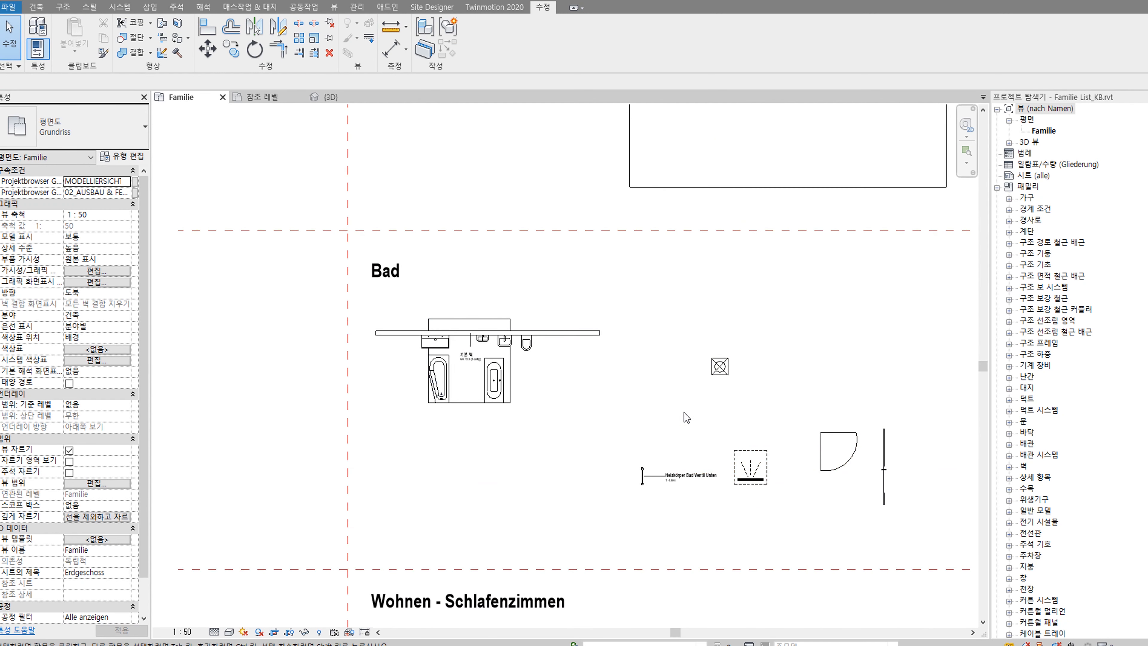
middle_drag(684, 415, 679, 384)
middle_drag(737, 416, 666, 402)
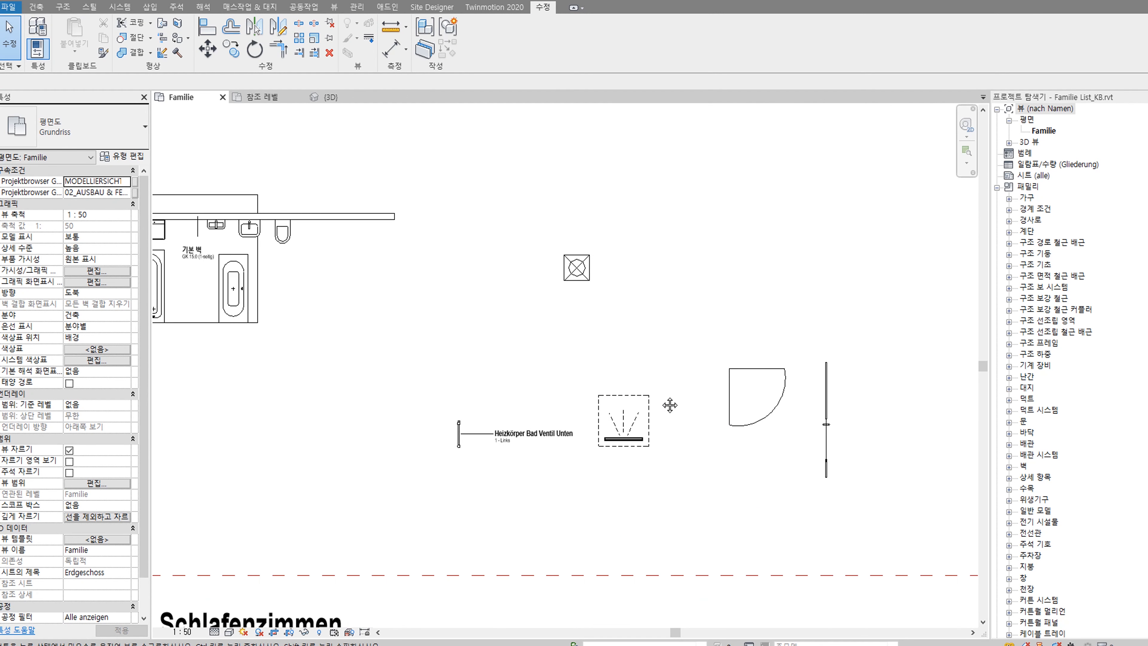
click(650, 402)
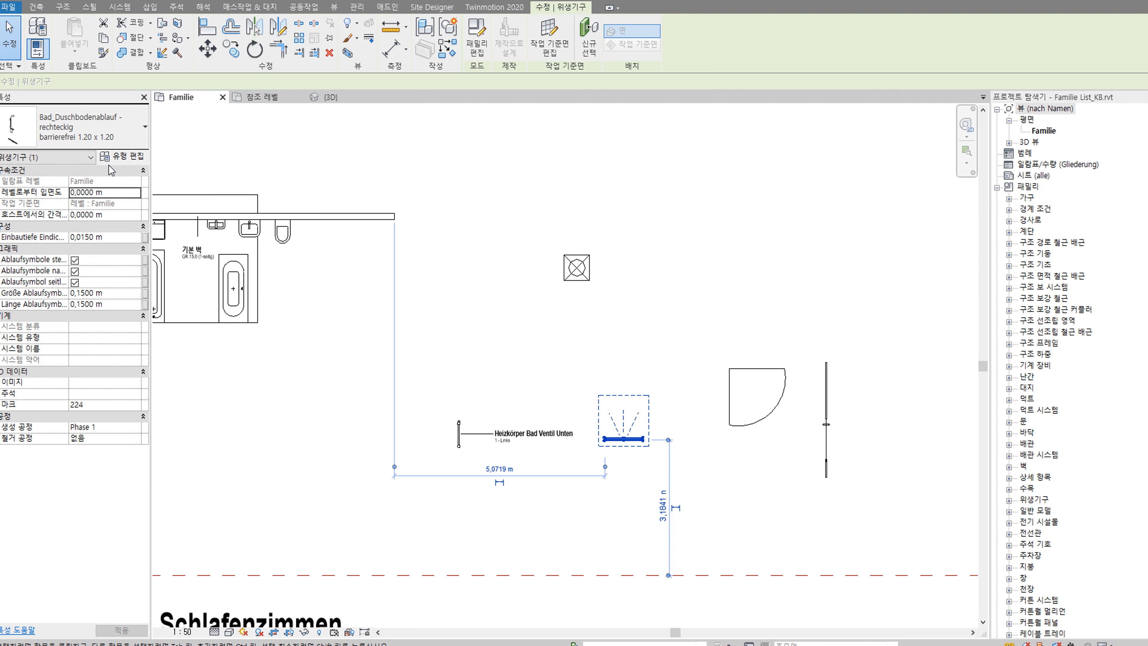
click(133, 158)
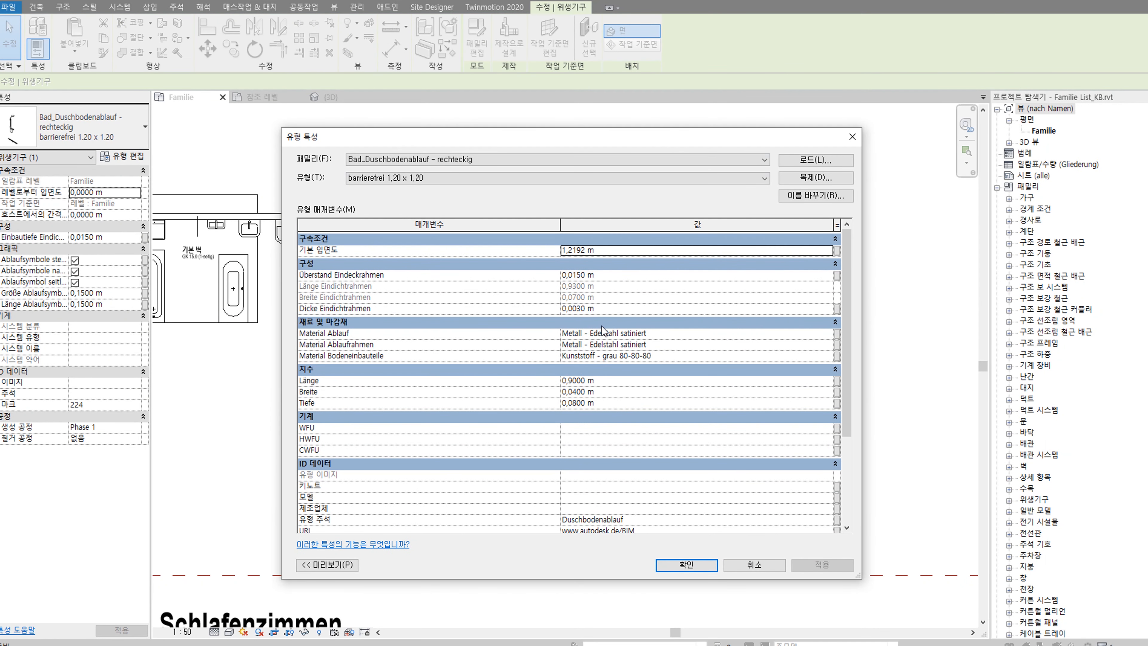
click(852, 136)
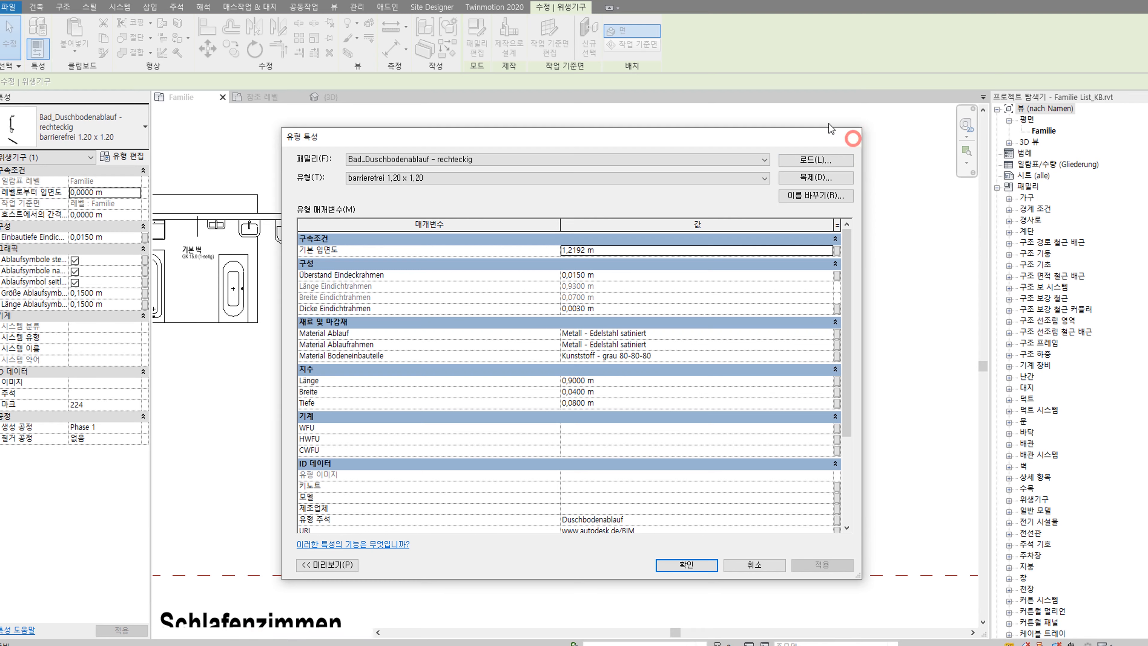
Step: Return to the furniture family's reference level plan and view the type properties of the overall dimension labelled L
click(266, 97)
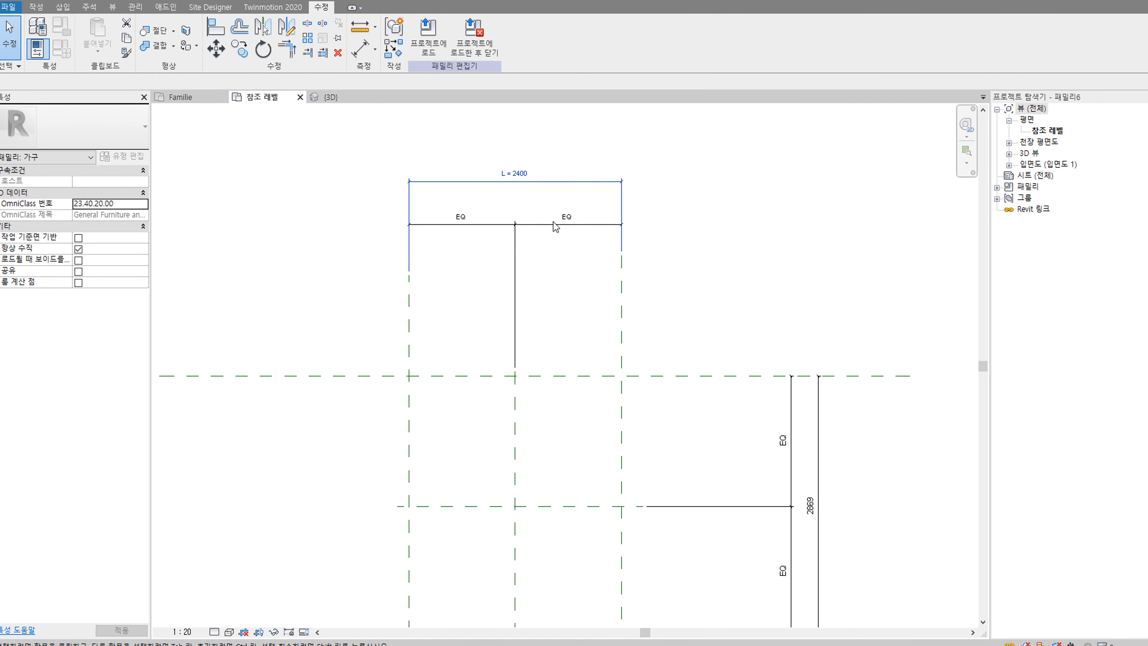
click(481, 158)
click(480, 181)
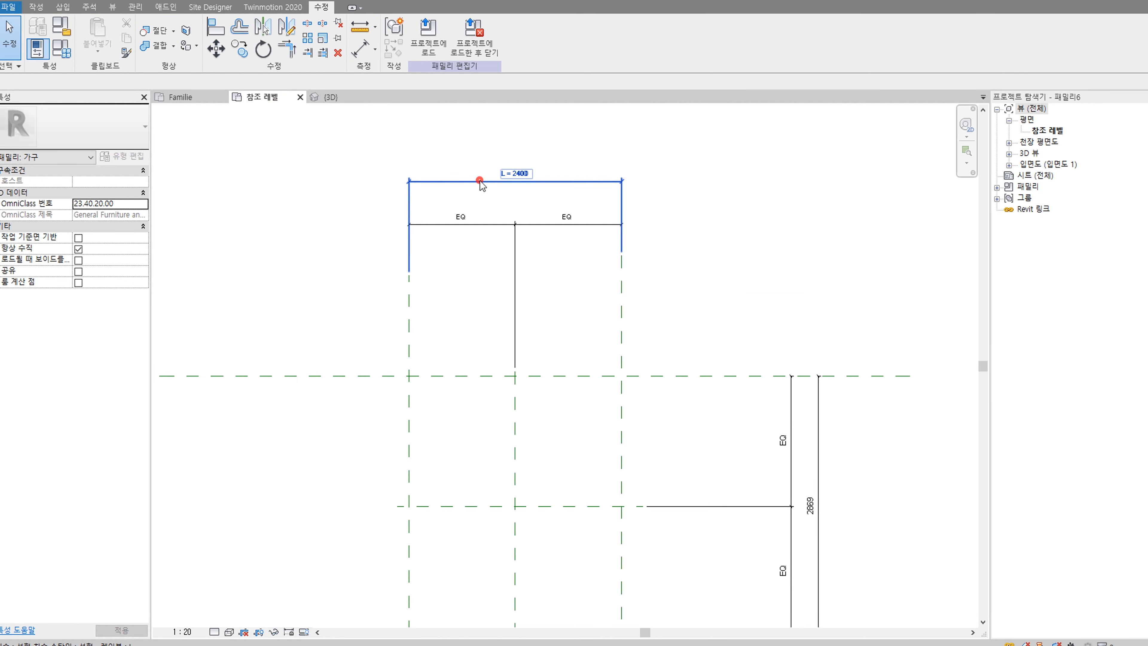
click(131, 157)
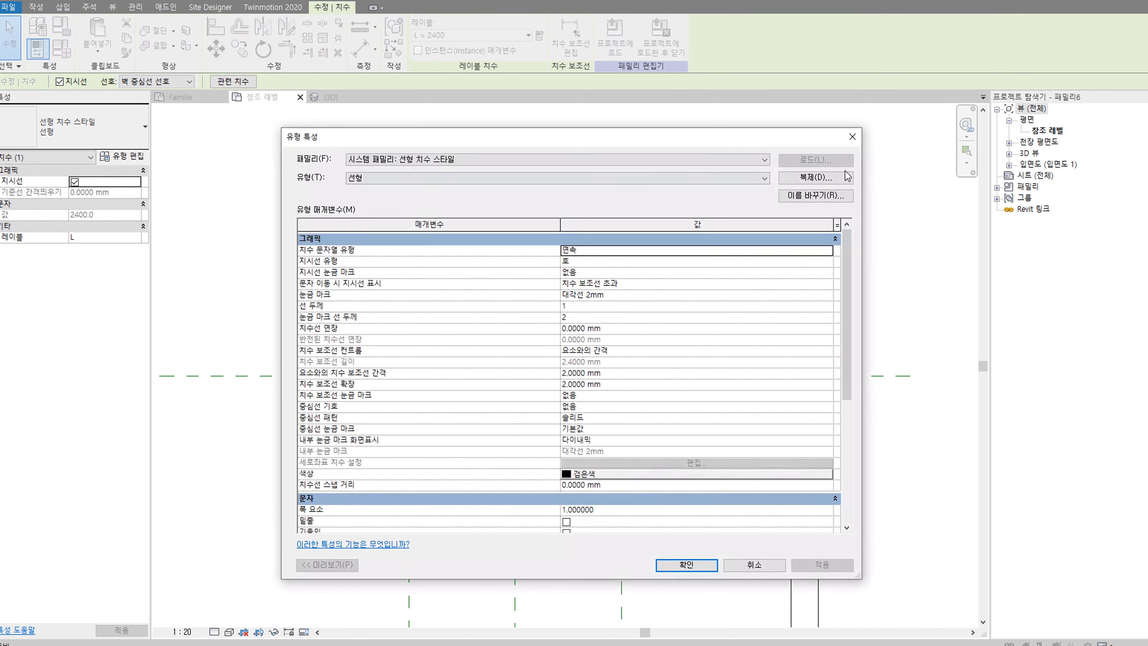
click(853, 129)
Step: Examine the parameter properties of L in the family types, checking its type or instance setting
click(60, 53)
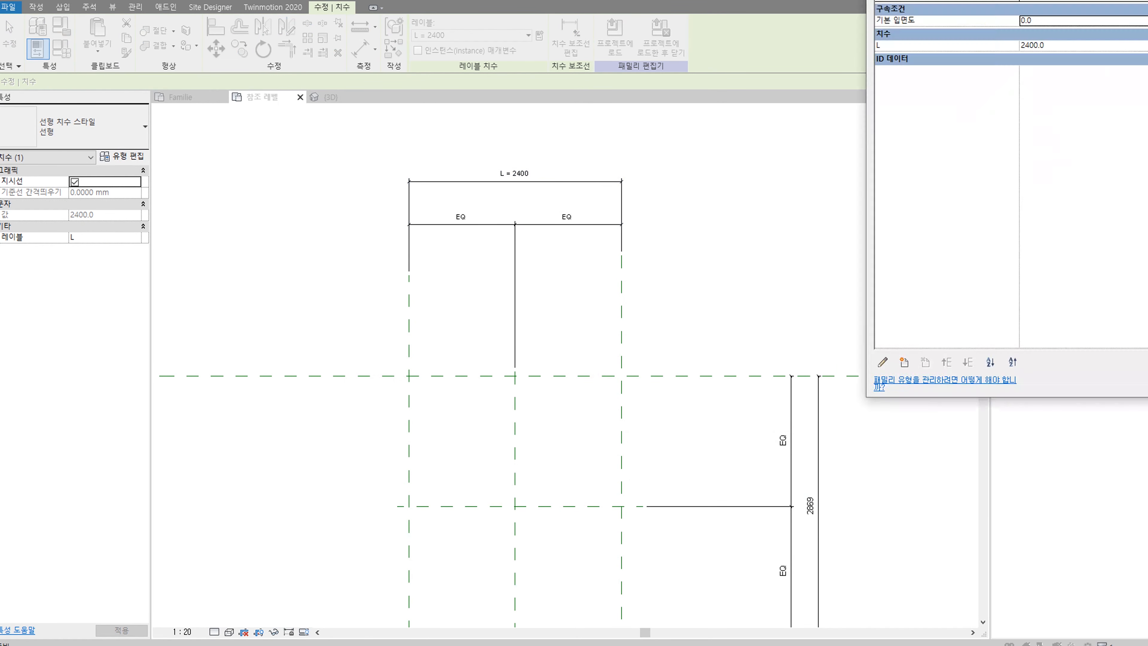
click(413, 286)
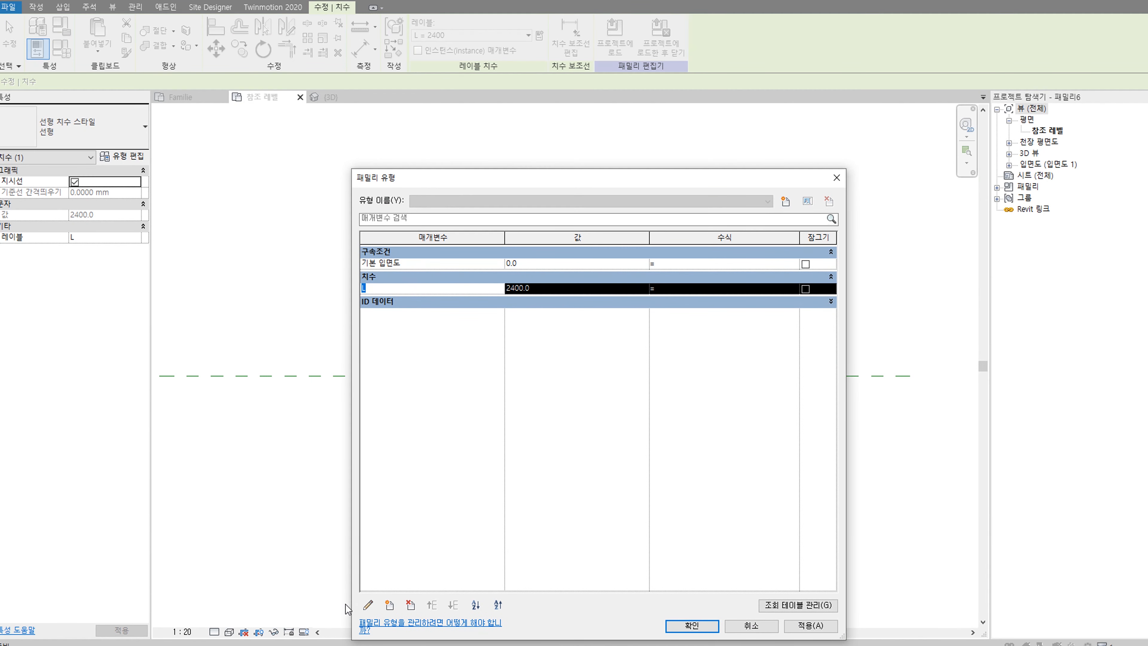
click(368, 604)
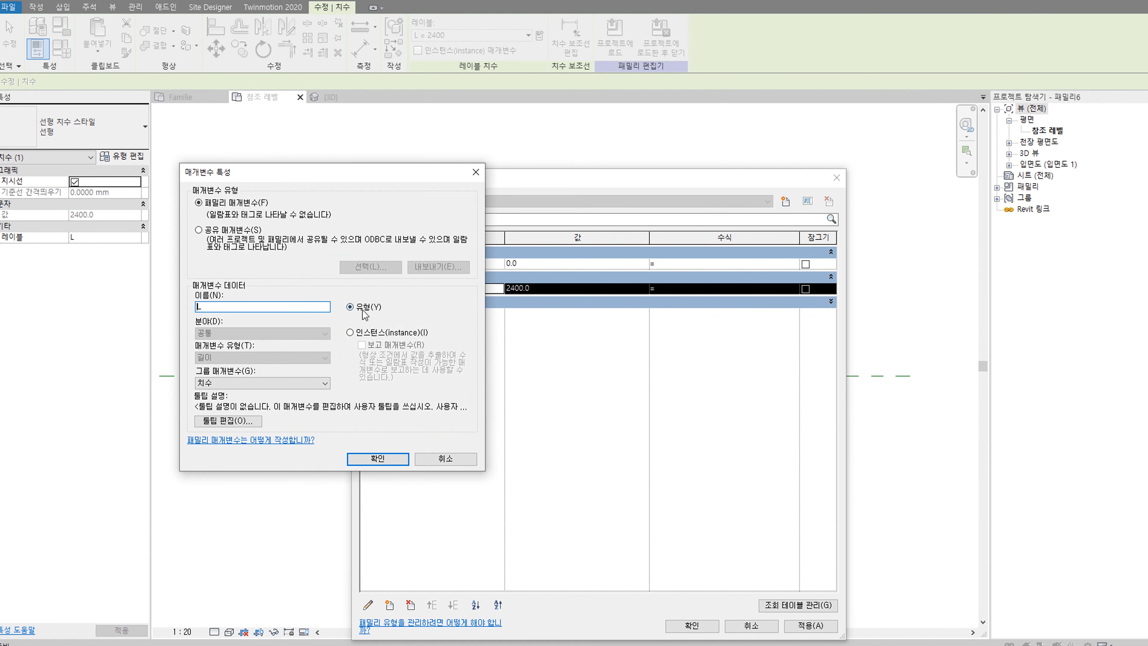
click(476, 172)
click(836, 178)
Step: In the Familie plan, review the rectangular shower drain's type properties and place a copy of the drain directly above it
click(181, 97)
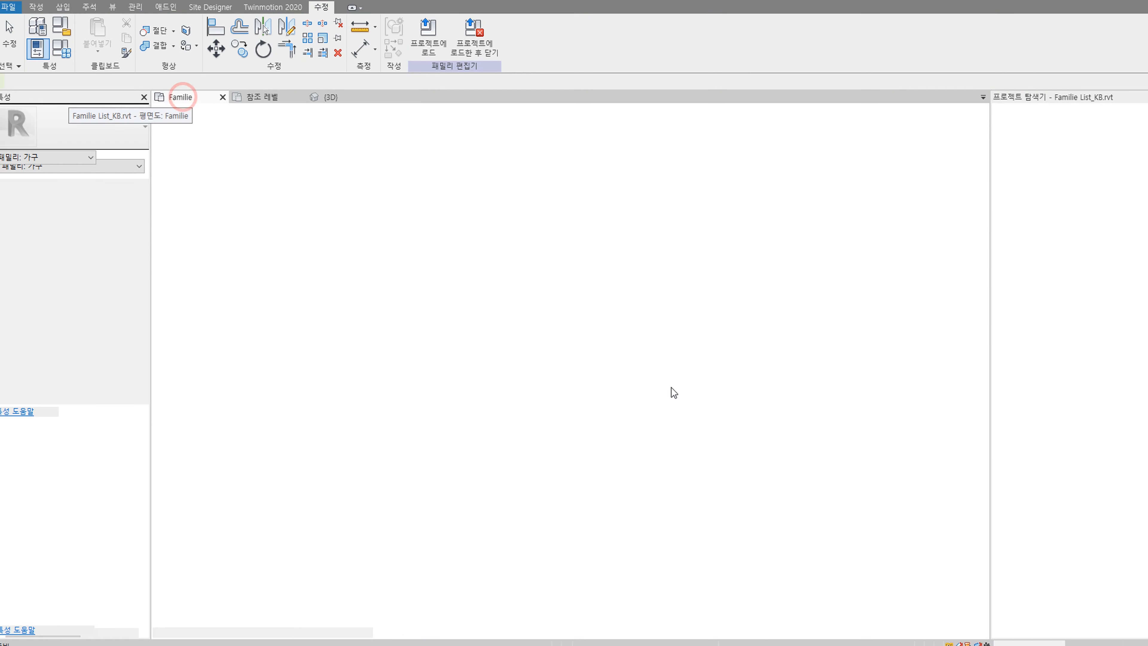
click(604, 392)
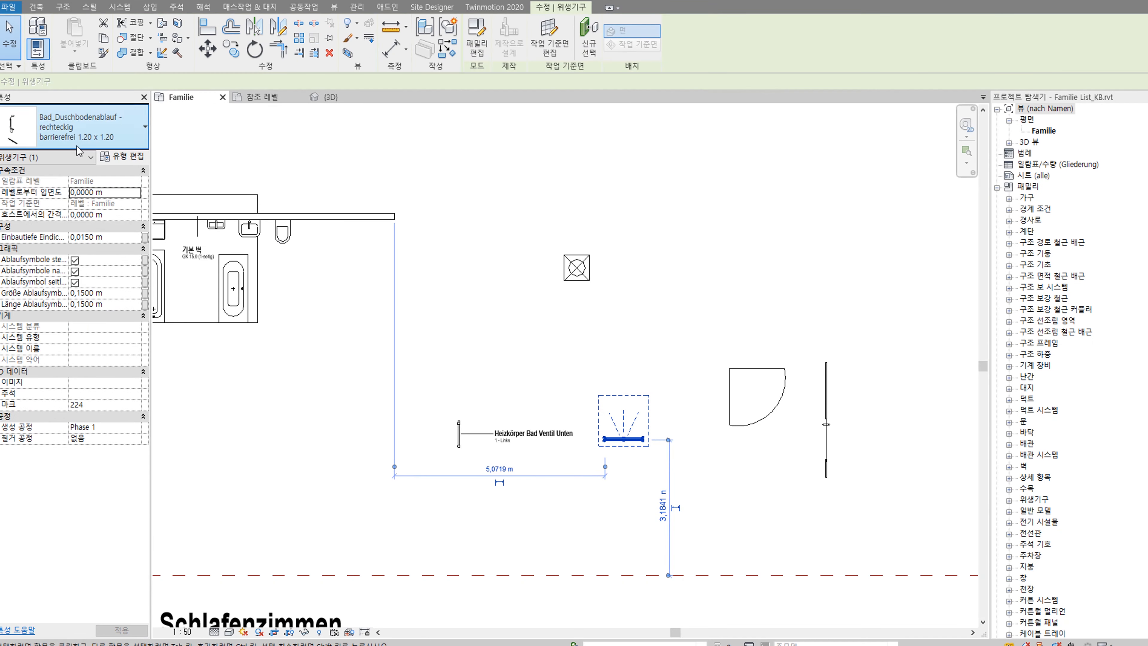
click(120, 156)
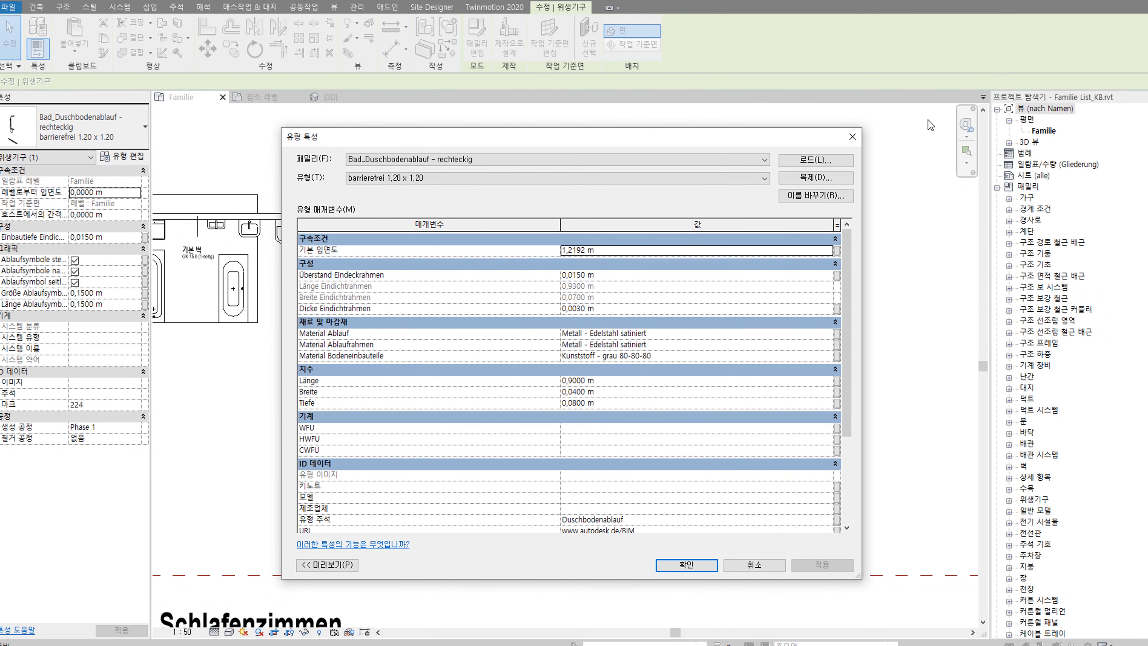
click(853, 137)
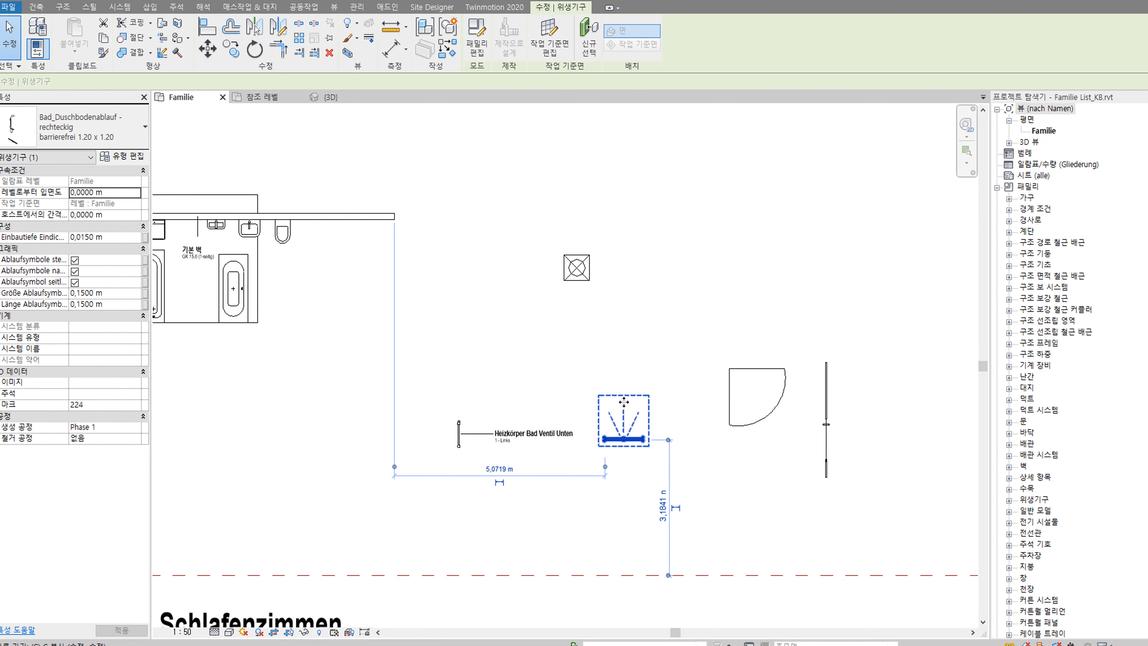
ctrl+drag(623, 395, 622, 310)
Step: Copy the smaller DD opening in the Technik area straight down below the original
scroll(618, 302, down, 2)
middle_drag(485, 270, 456, 578)
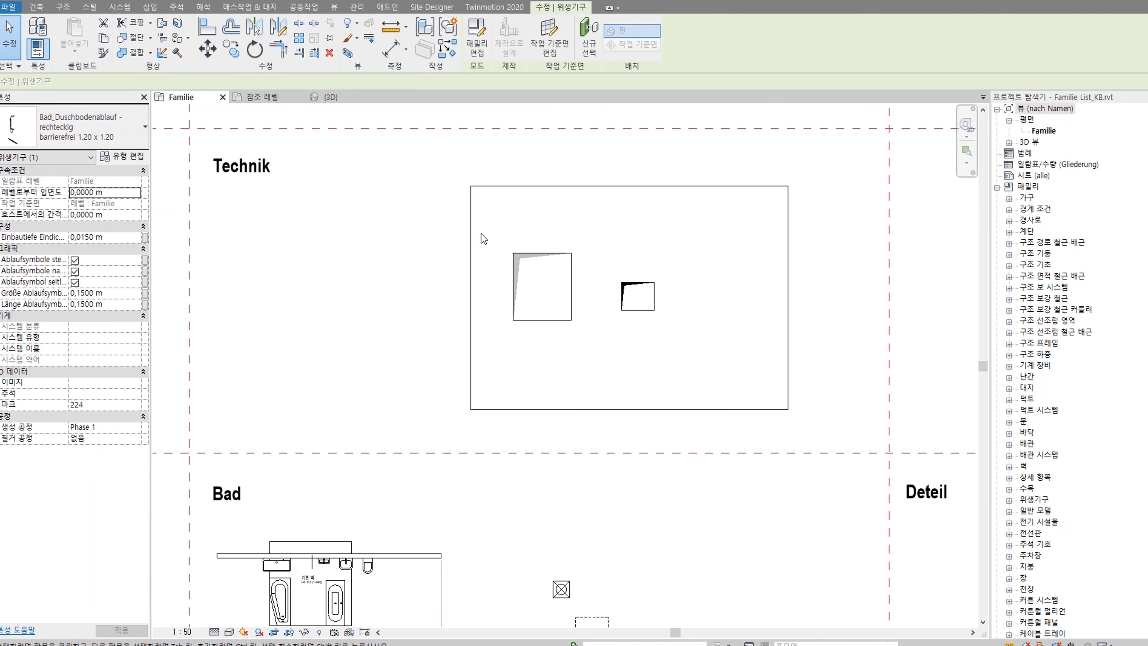
click(609, 300)
scroll(609, 300, up, 3)
click(639, 273)
scroll(768, 330, up, 1)
scroll(724, 324, up, 1)
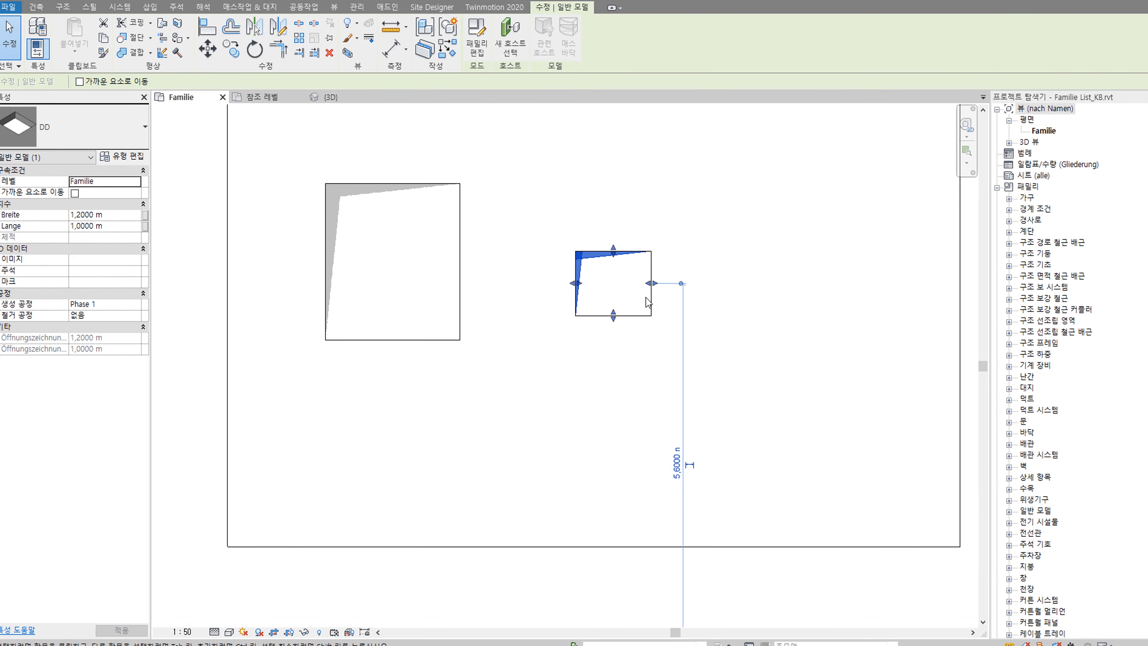
key(c)
key(o)
click(650, 315)
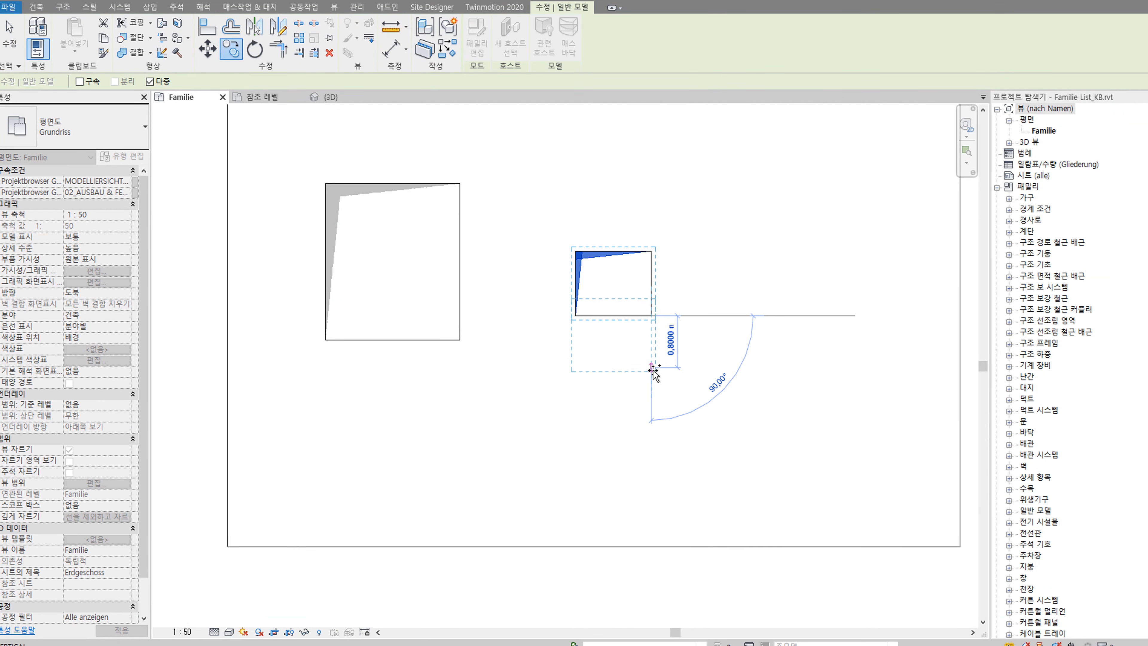
click(652, 432)
key(Escape)
key(Escape)
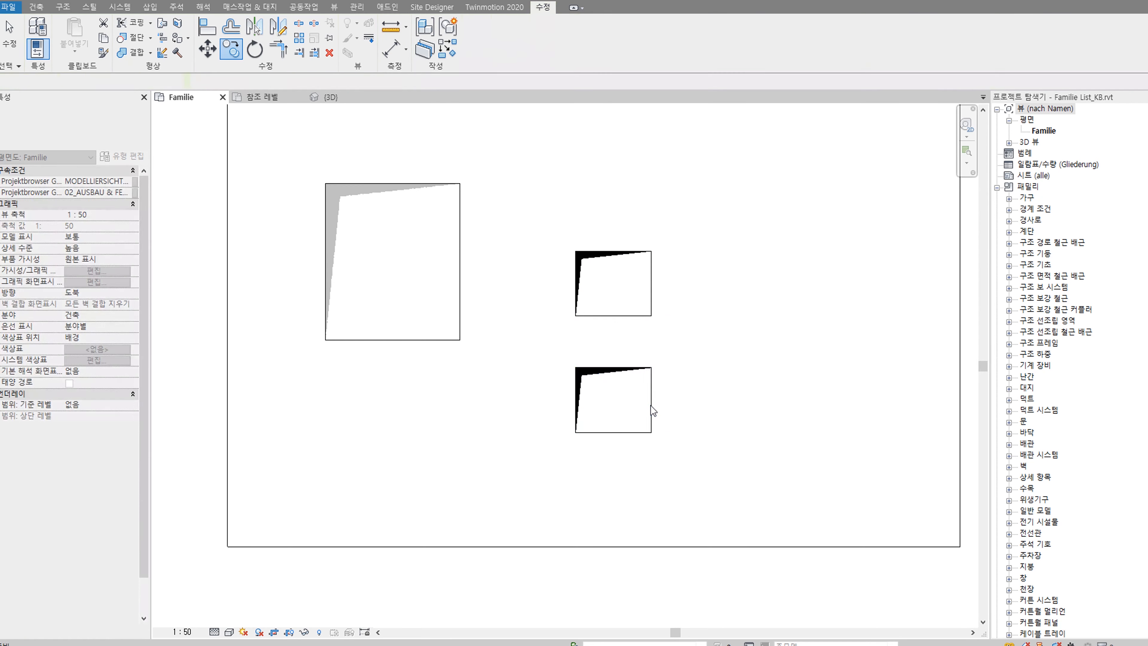
Step: Set the Breite instance parameter of the lower DD opening to 1,5000 m and compare it with the upper one
click(652, 398)
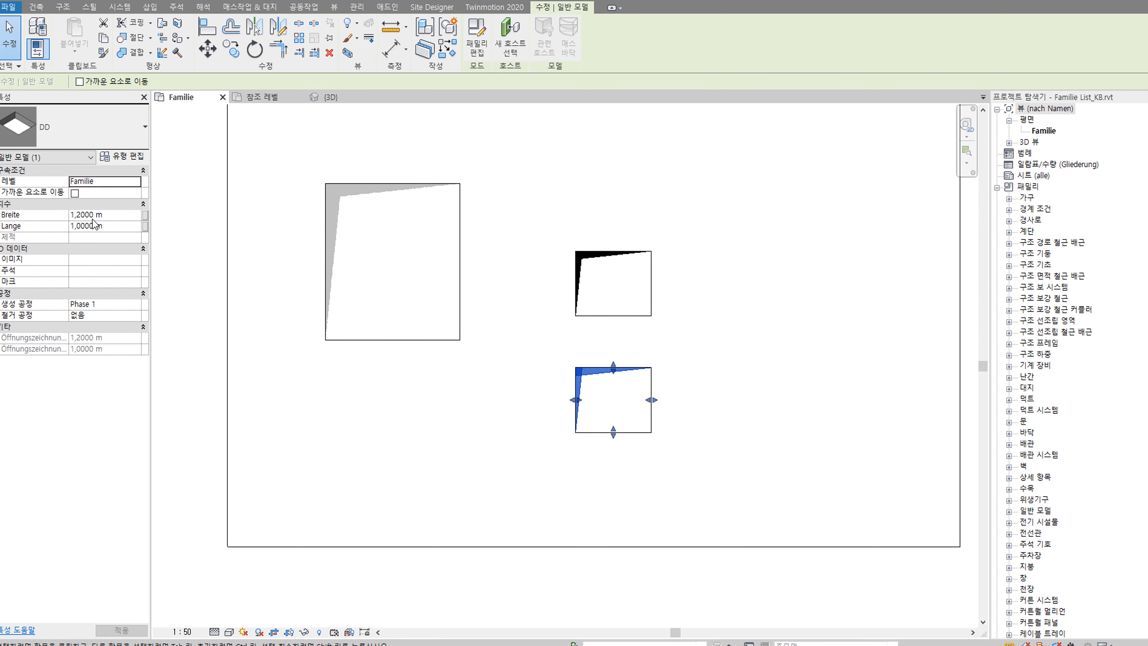
click(80, 214)
drag(77, 214, 81, 216)
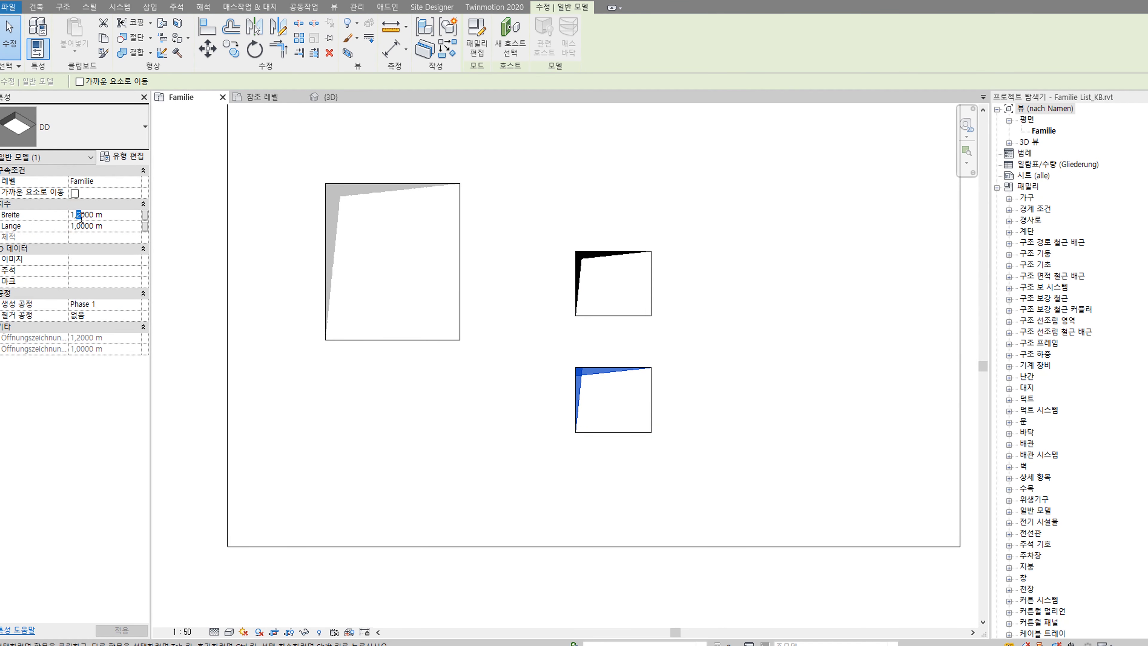
text(5)
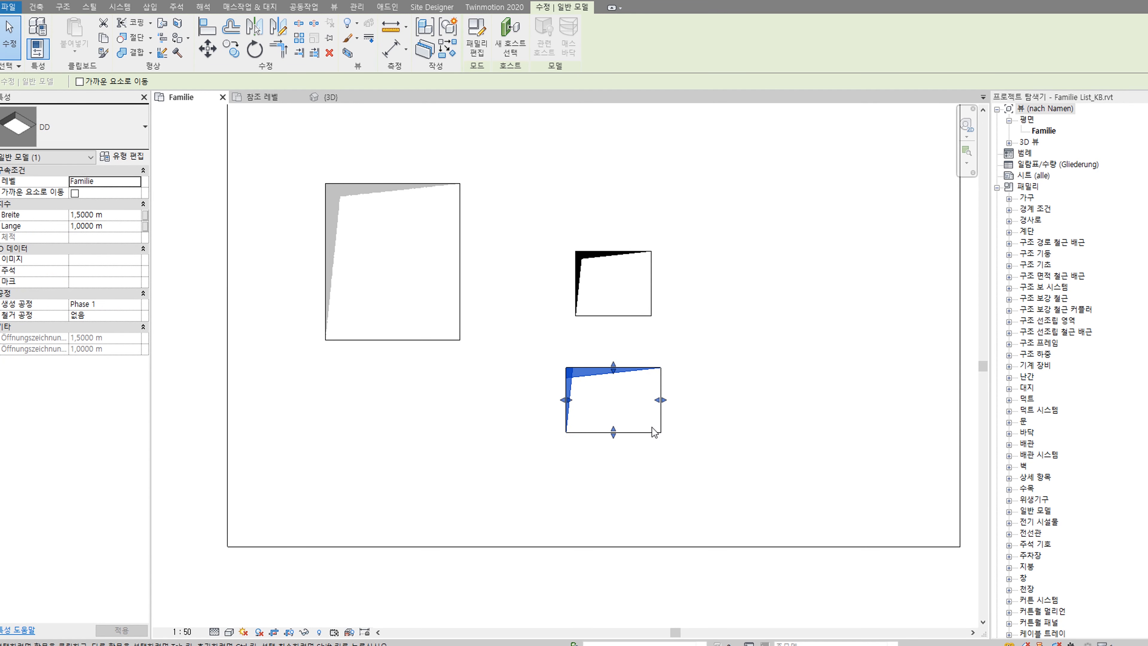
click(657, 342)
click(647, 320)
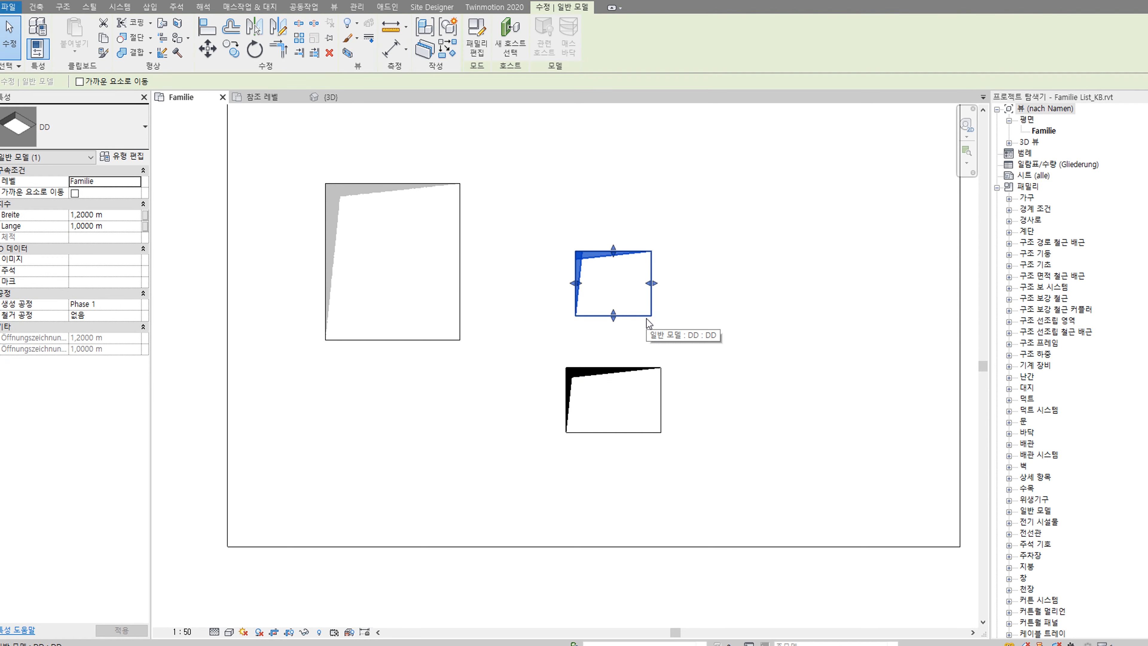
Step: Resize the lower DD opening freehand to a Breite of about 0,864 m and a Lange of about 0,558 m, and check it against the upper one
click(645, 367)
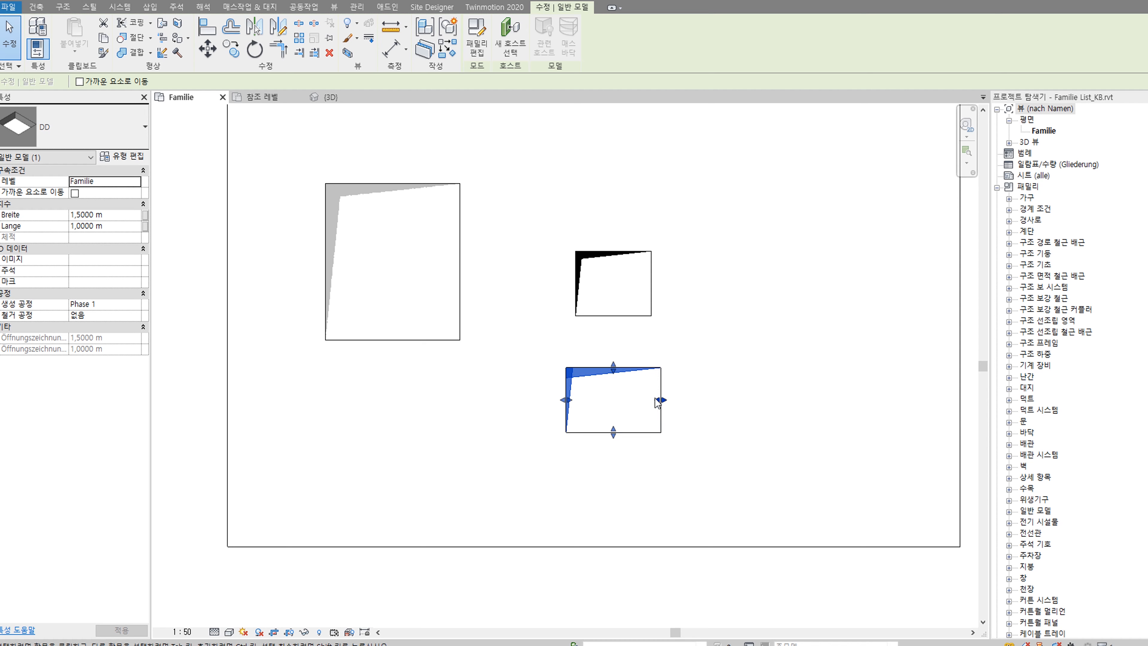
drag(661, 401, 593, 397)
click(600, 336)
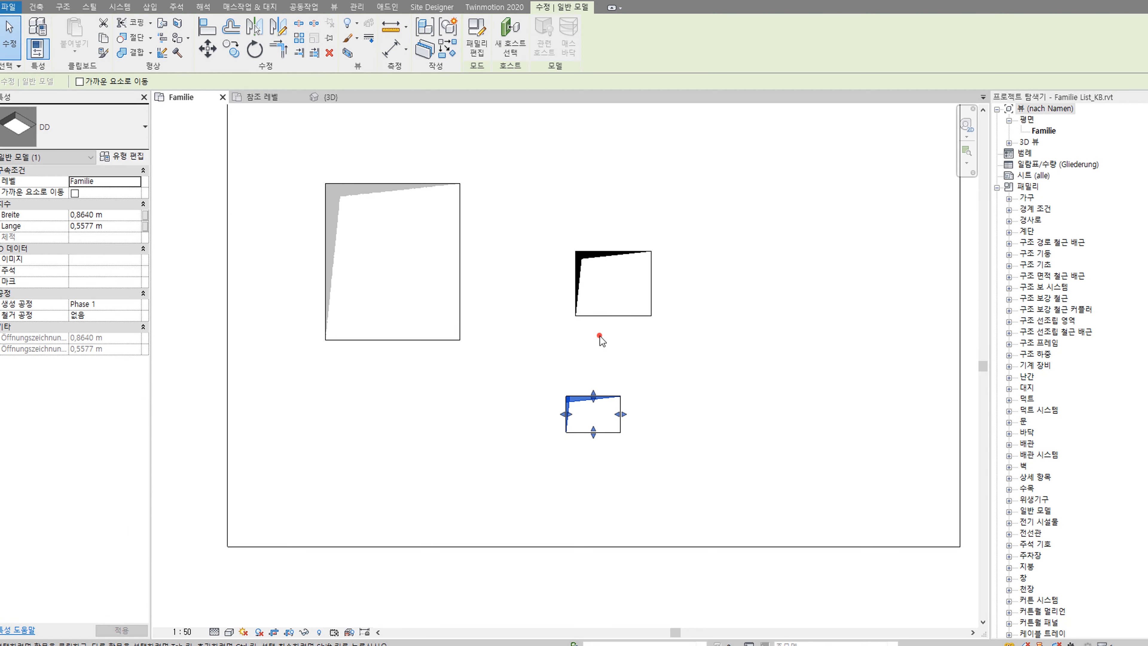
click(586, 398)
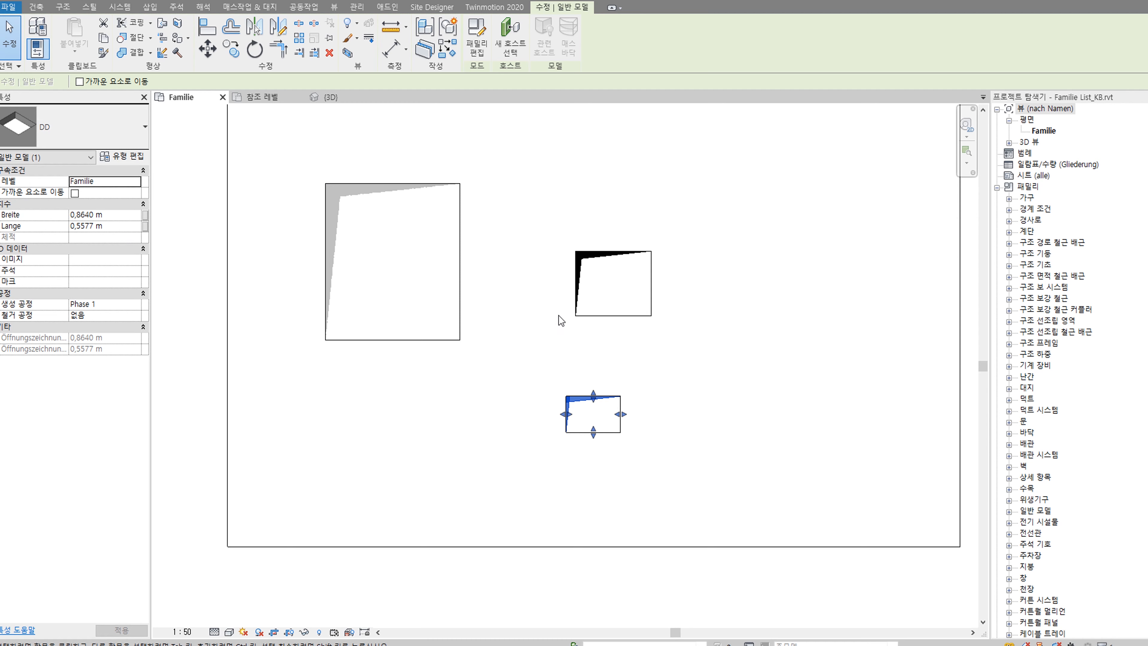
click(610, 315)
Step: Set the type parameter Länge of the lower shower drain in the Bad area to 1,0000 m and apply it to both instances
scroll(641, 406, down, 3)
middle_drag(650, 531, 641, 248)
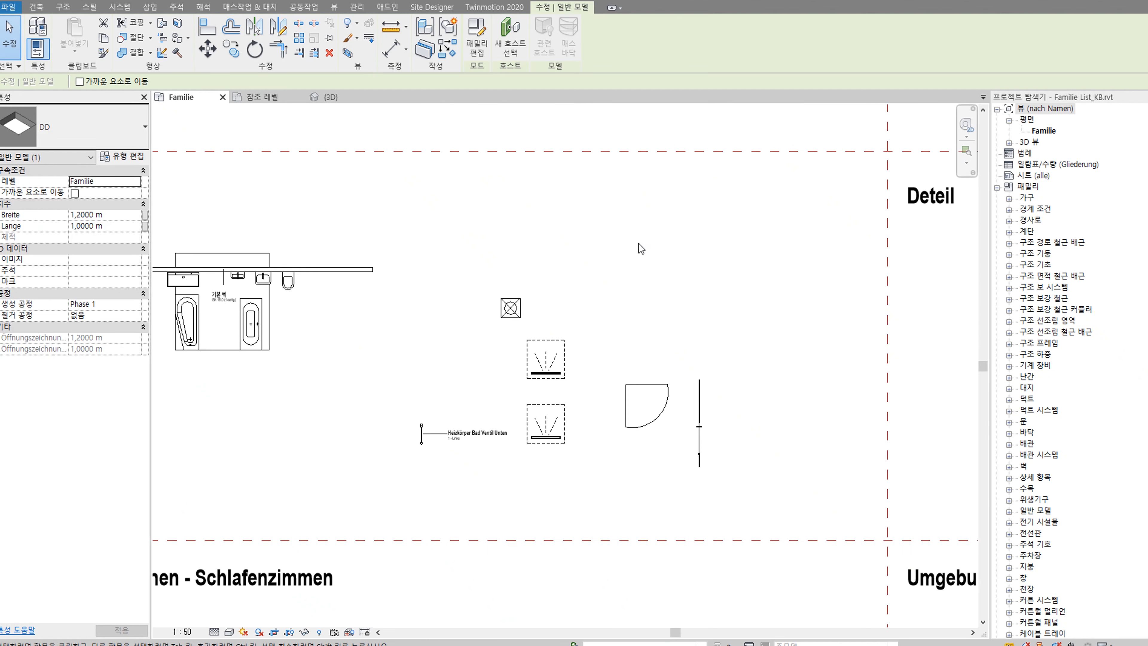
scroll(562, 402, up, 2)
click(561, 404)
scroll(562, 403, up, 2)
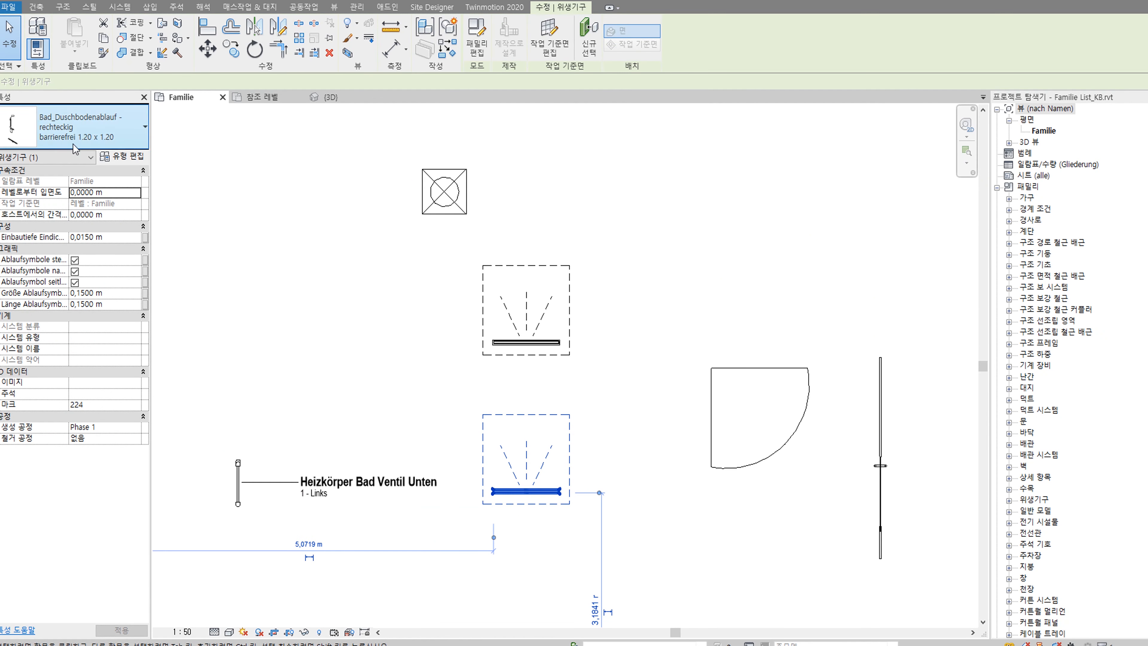
click(121, 156)
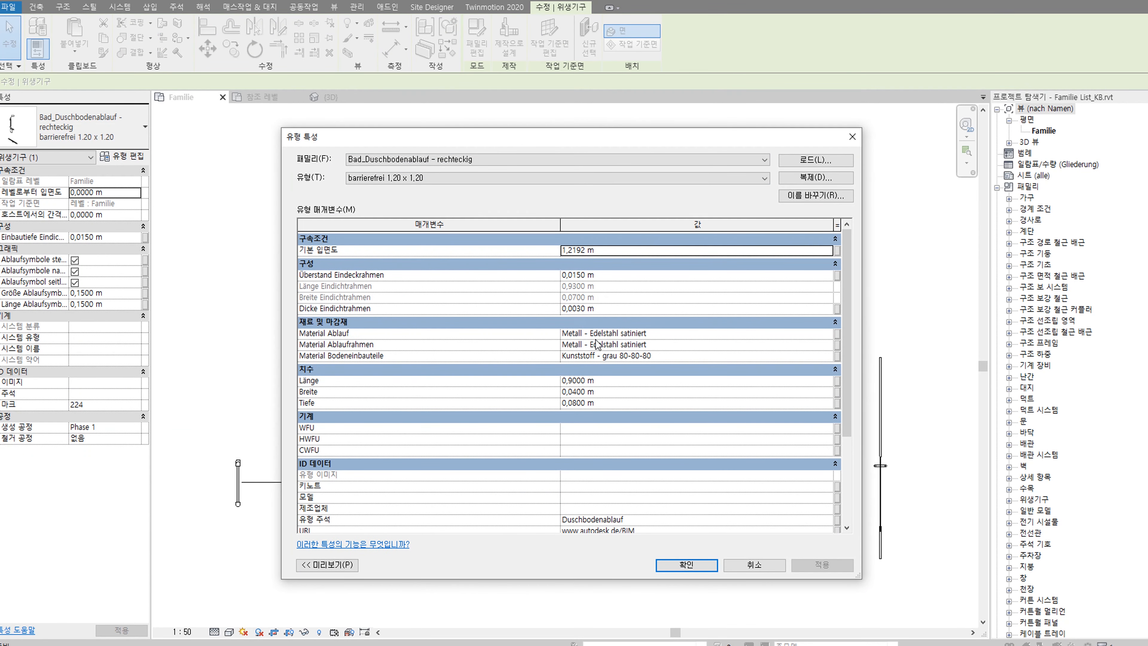
scroll(605, 392, down, 3)
scroll(605, 392, up, 3)
click(572, 380)
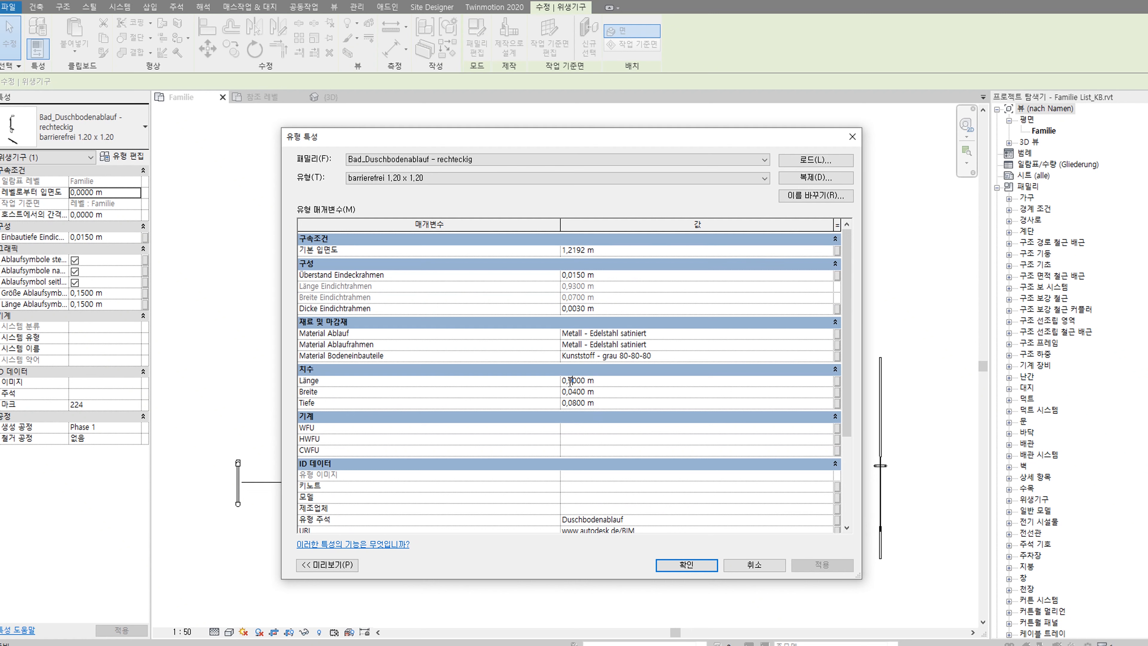
double_click(582, 381)
text(1)
drag(702, 134, 250, 84)
click(363, 514)
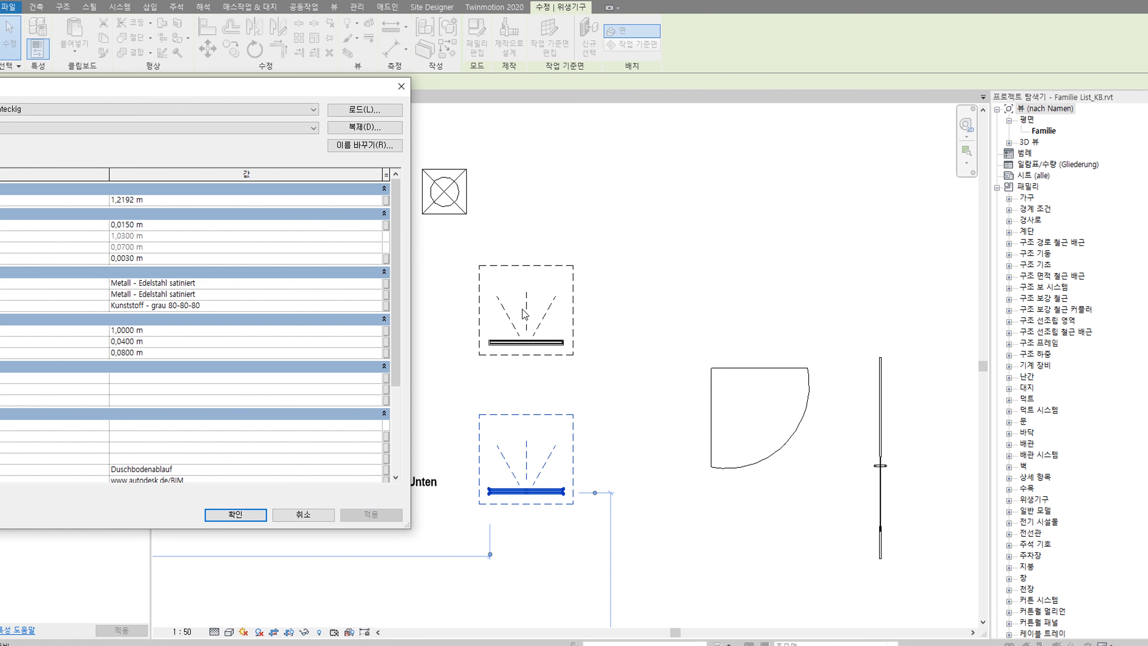
Step: Check the shower drain family's type selection and type duplication option, and close its type properties
drag(333, 91, 768, 144)
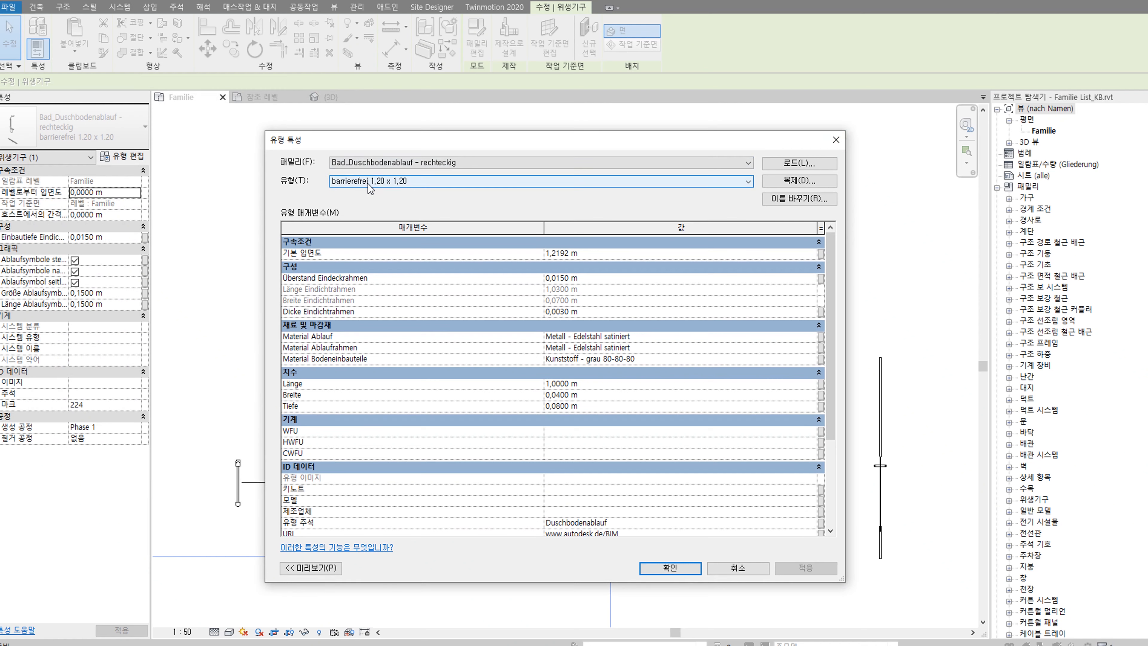
click(382, 181)
click(395, 191)
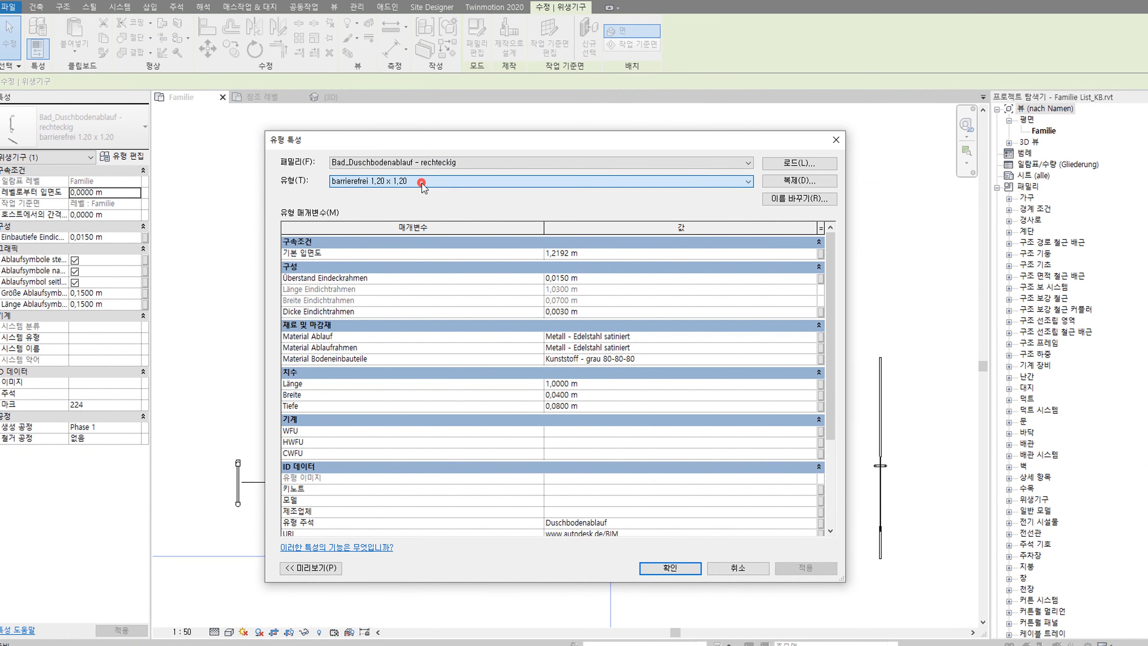
click(799, 181)
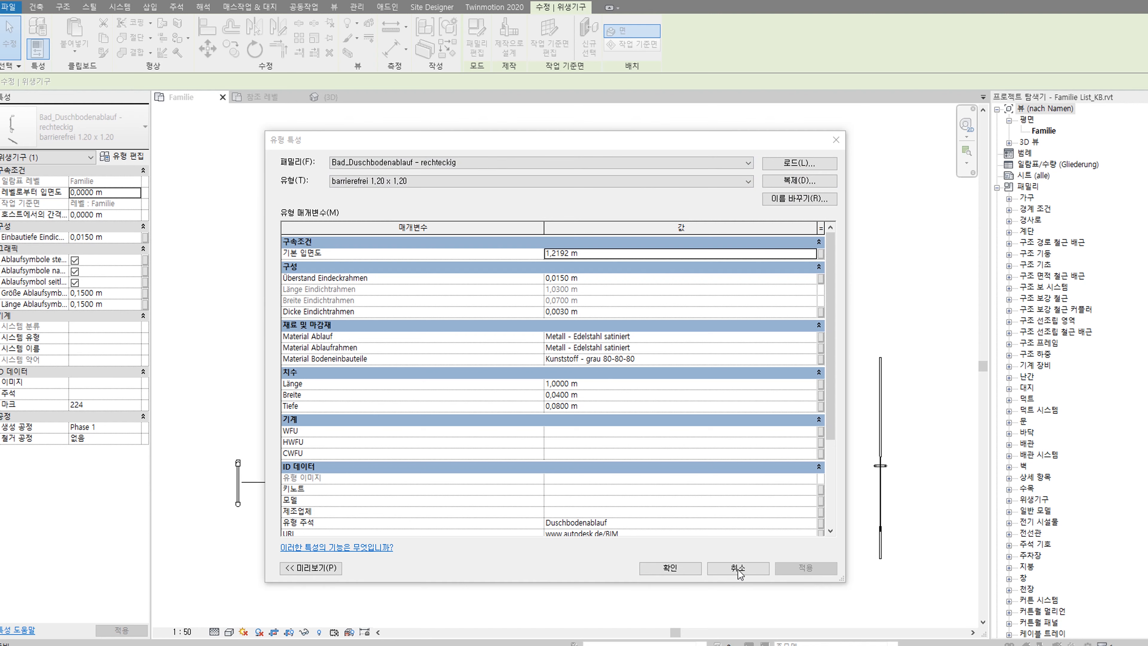
click(577, 137)
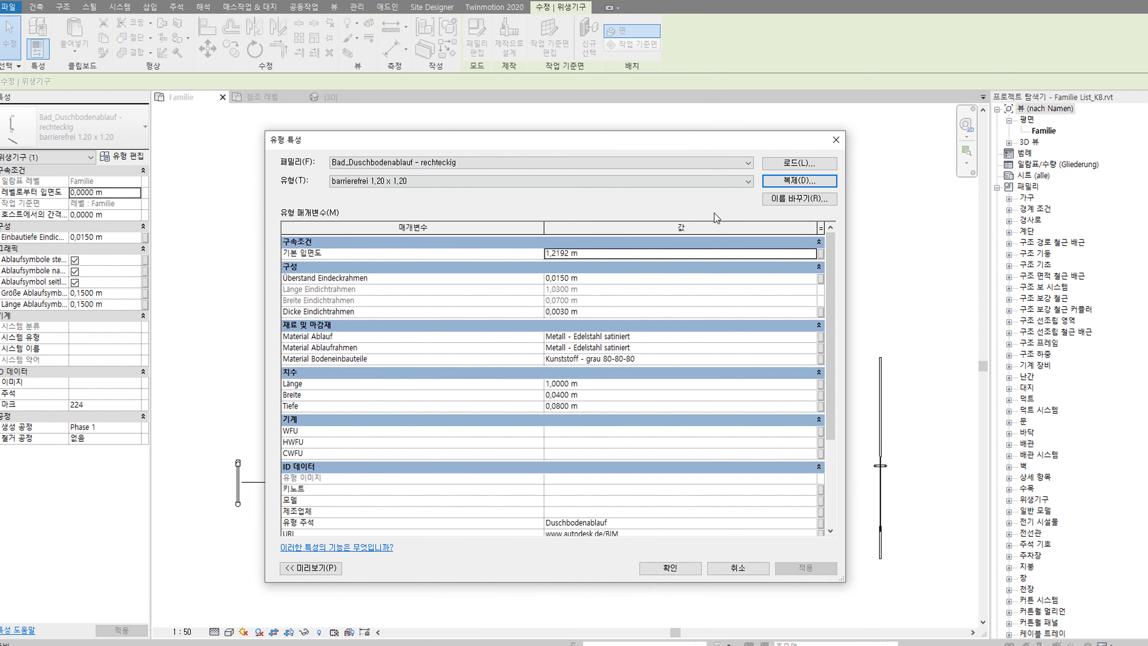
key(Escape)
Step: Return to the family's reference level plan and review the labelled horizontal dimension and the unlabelled vertical one
click(330, 97)
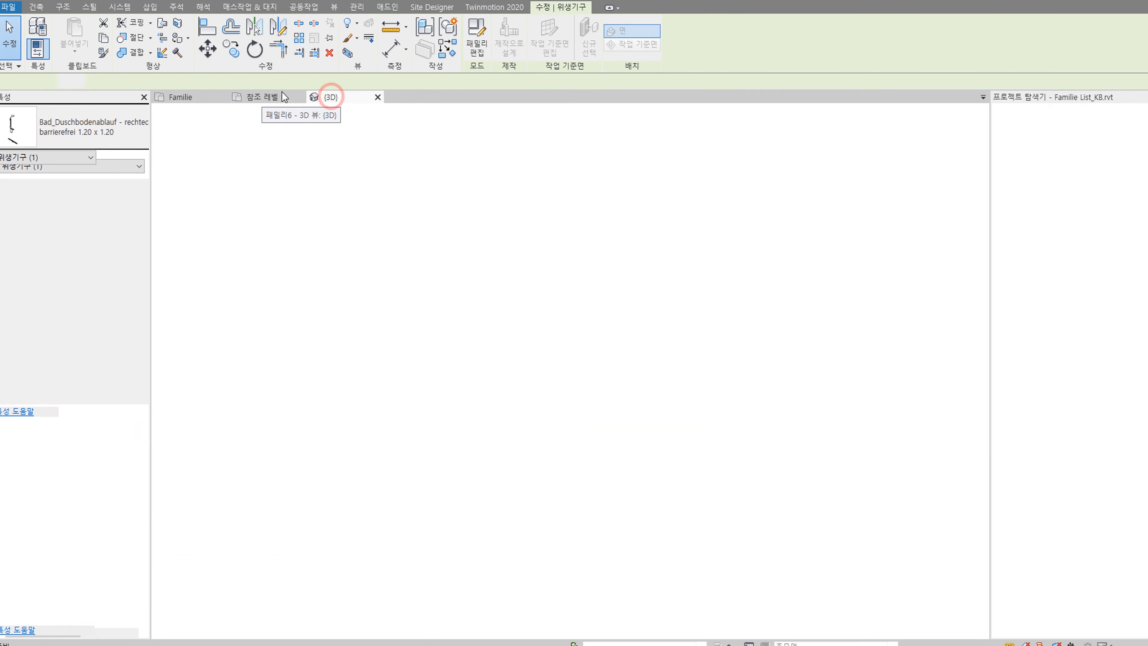
click(263, 97)
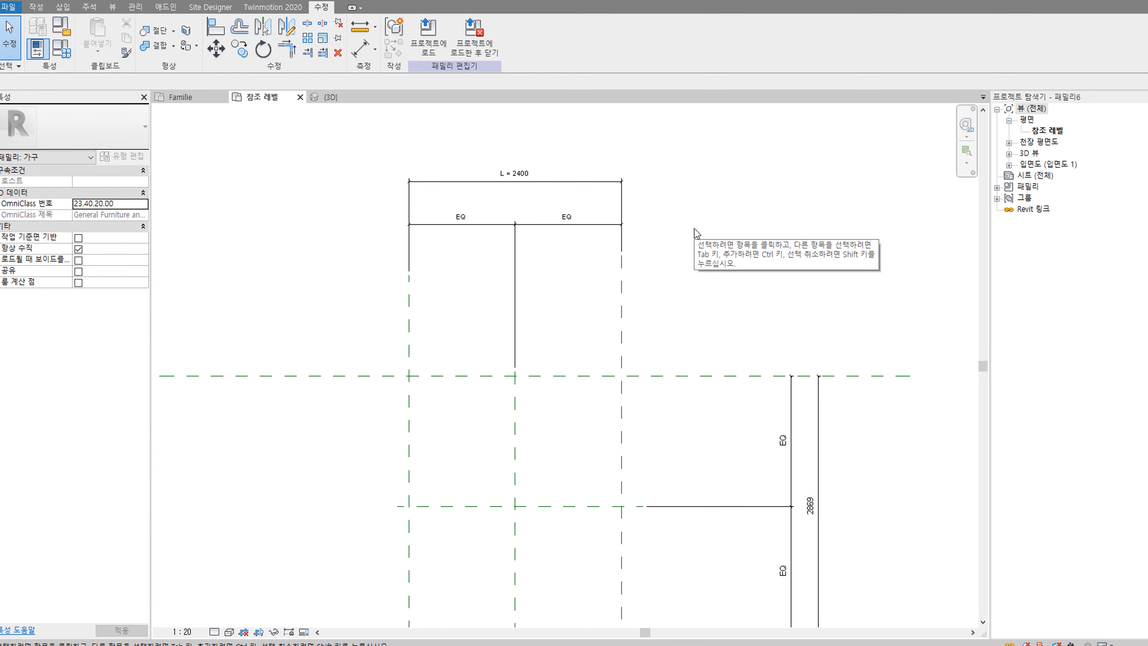
scroll(669, 248, down, 1)
mouse_move(589, 174)
middle_down()
mouse_move(656, 196)
mouse_move(642, 146)
middle_up()
click(530, 157)
click(646, 164)
click(523, 117)
click(709, 198)
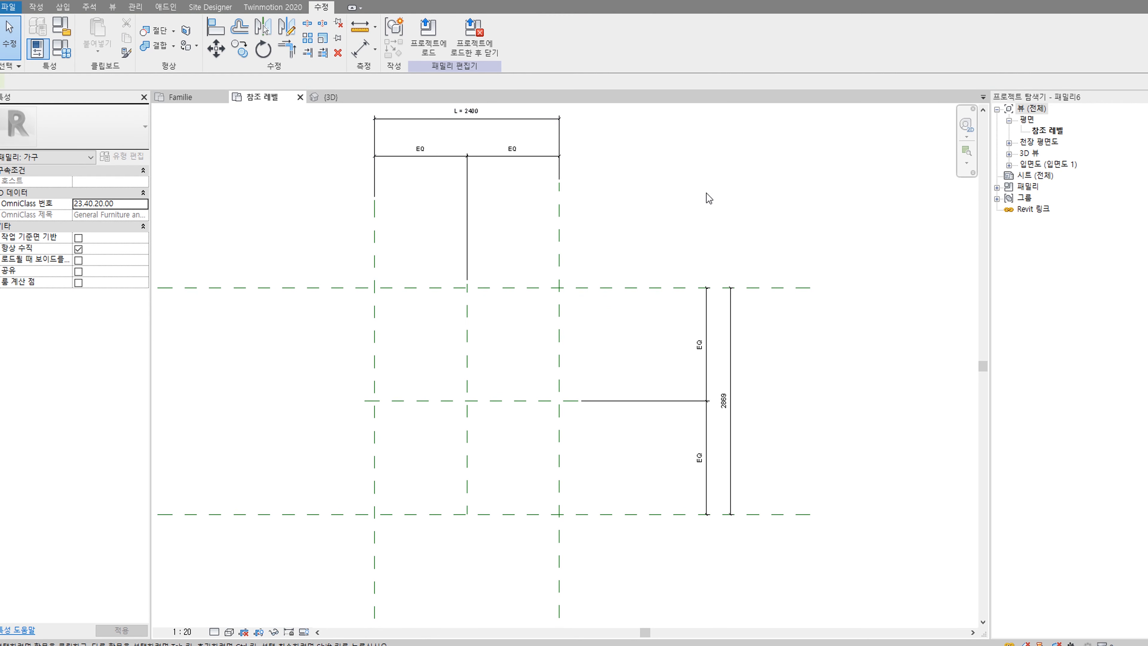
scroll(713, 205, down, 1)
middle_drag(724, 236, 743, 281)
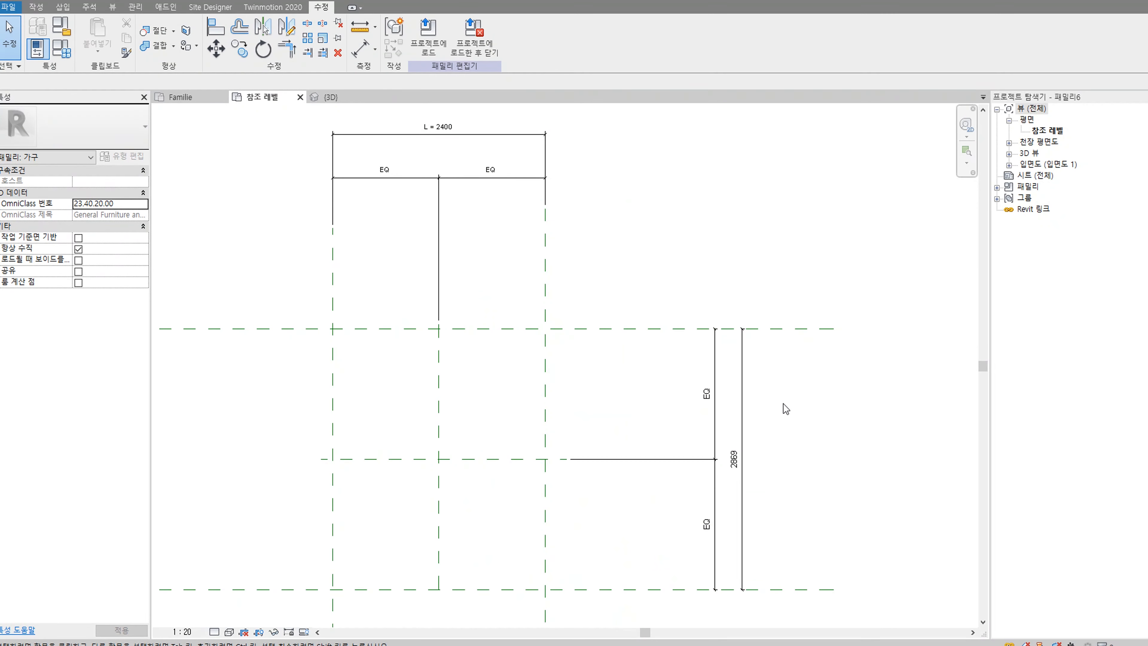
Step: Label the vertical overall dimension with a new family parameter named t, set as an instance parameter
click(743, 412)
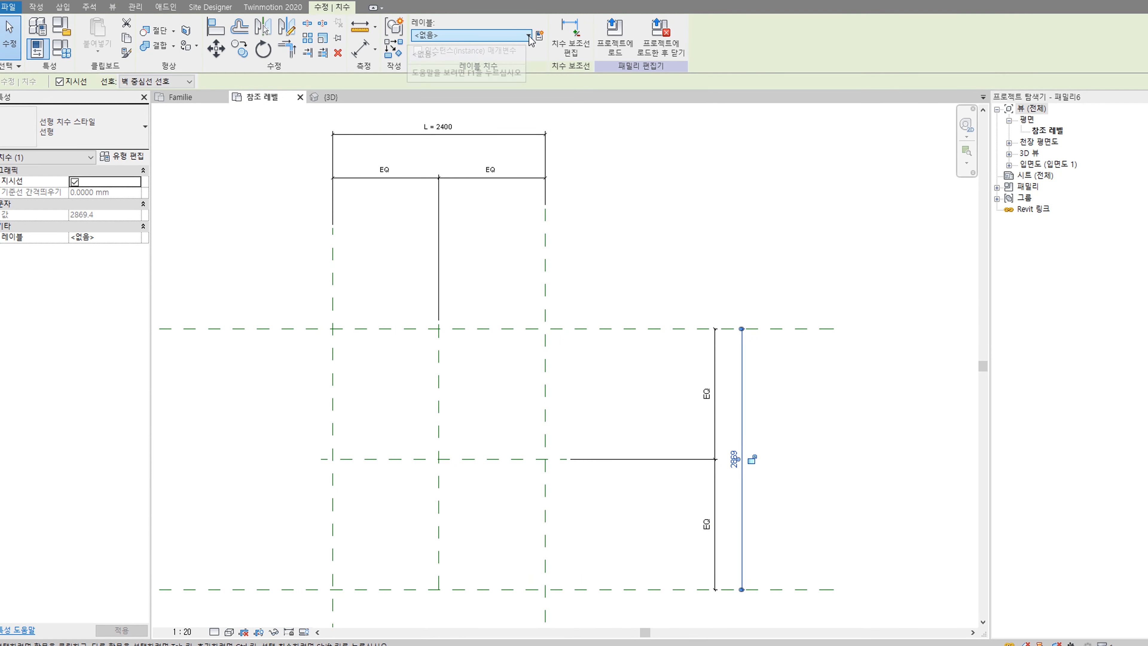
click(539, 34)
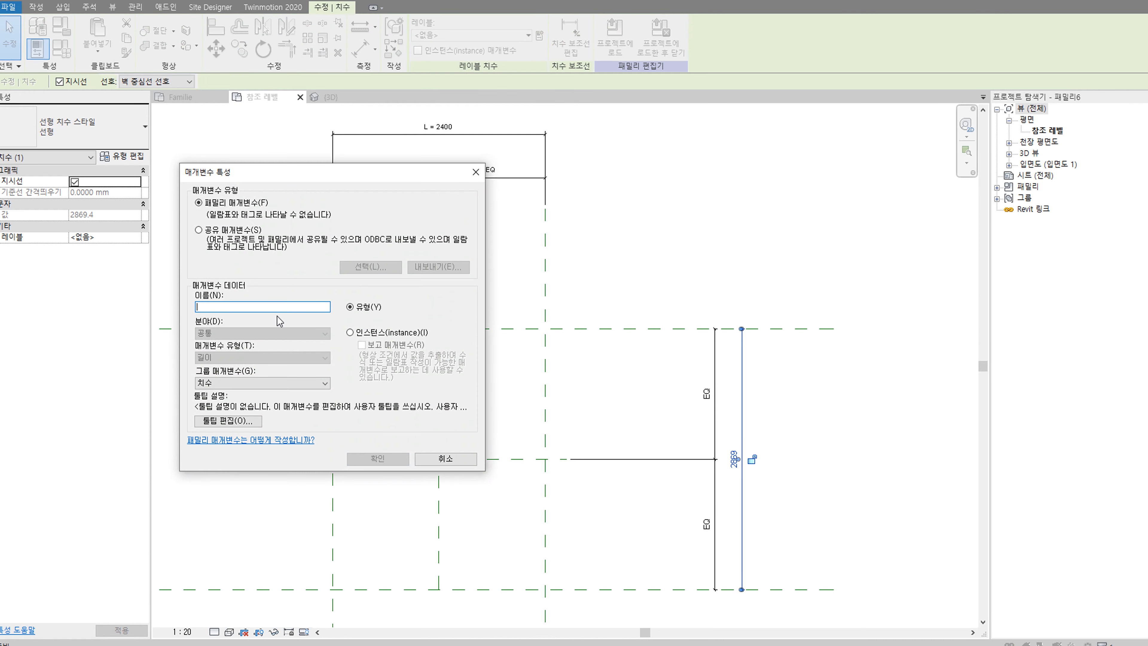
text(t)
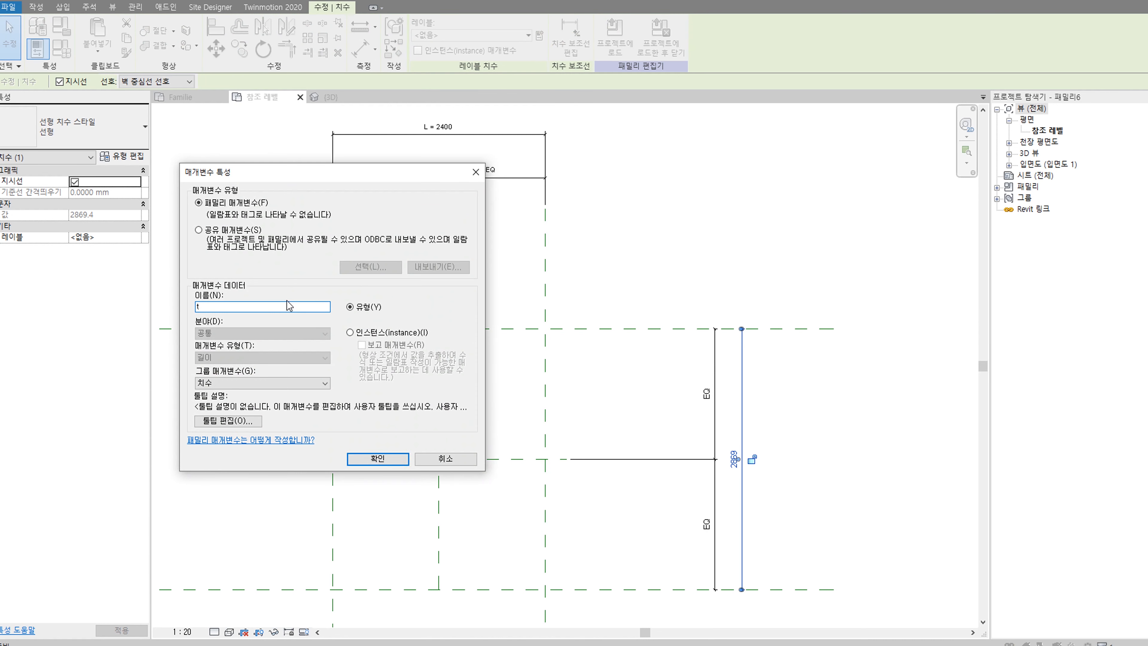
click(383, 334)
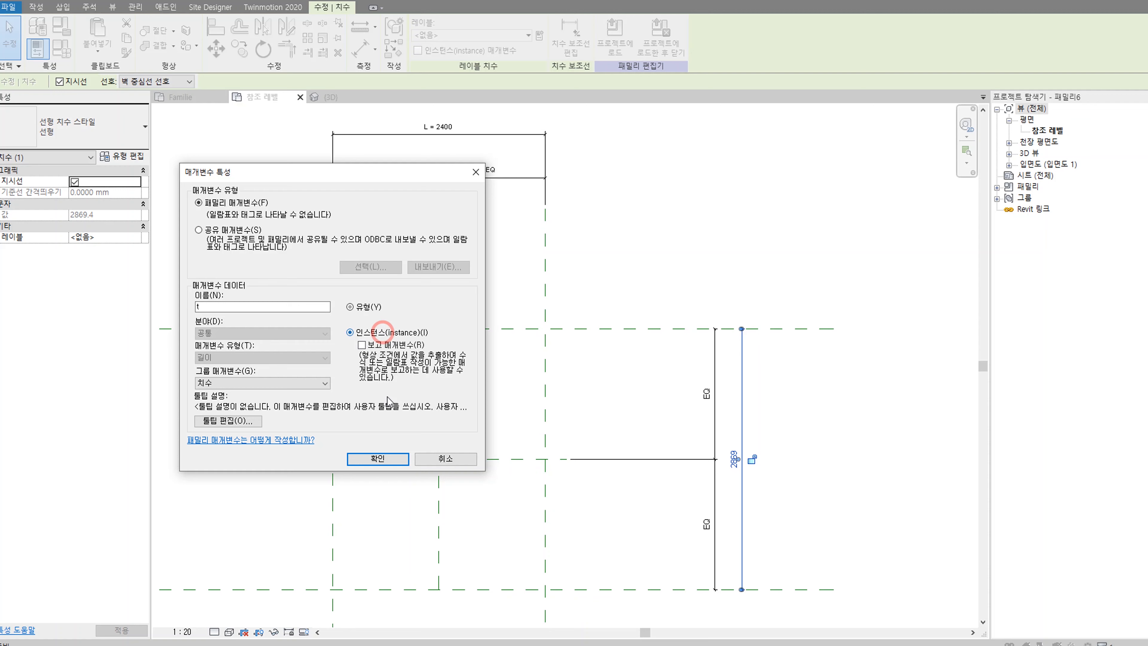
click(383, 463)
click(788, 233)
scroll(602, 177, down, 1)
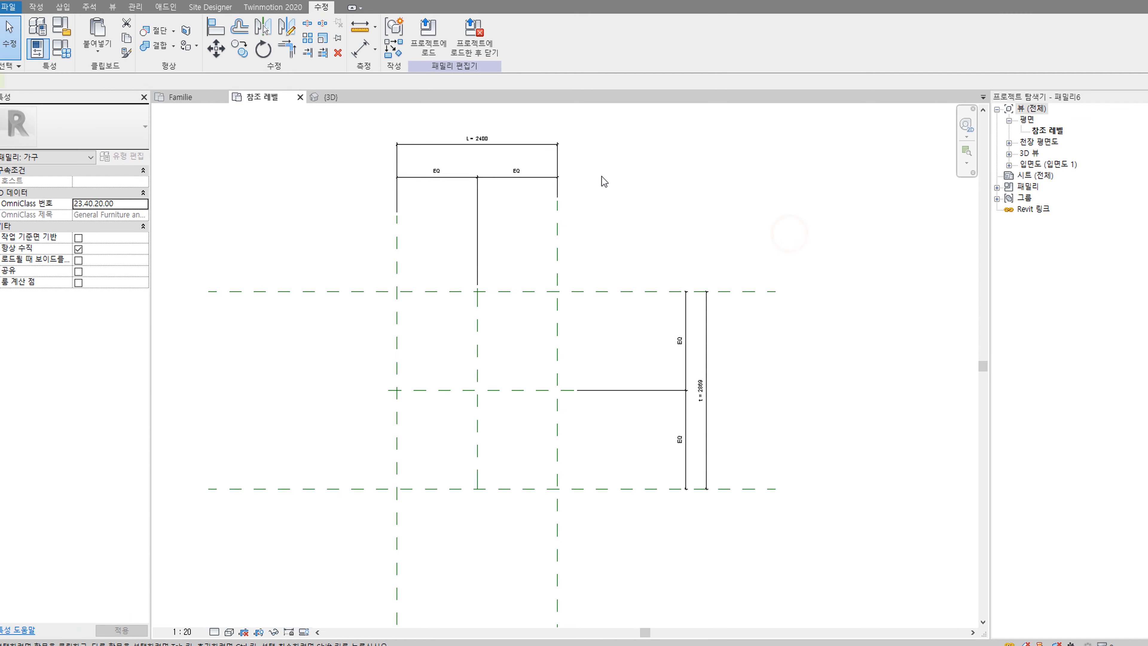
middle_drag(699, 222, 583, 231)
scroll(310, 244, down, 1)
middle_drag(310, 245, 412, 238)
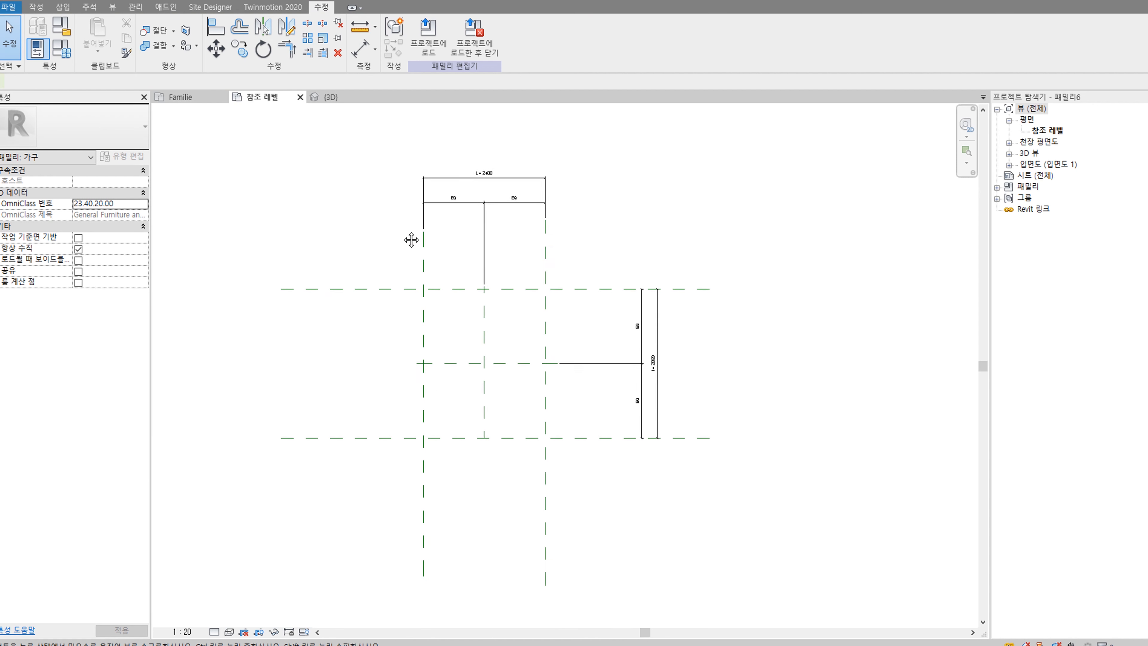
scroll(523, 271, up, 2)
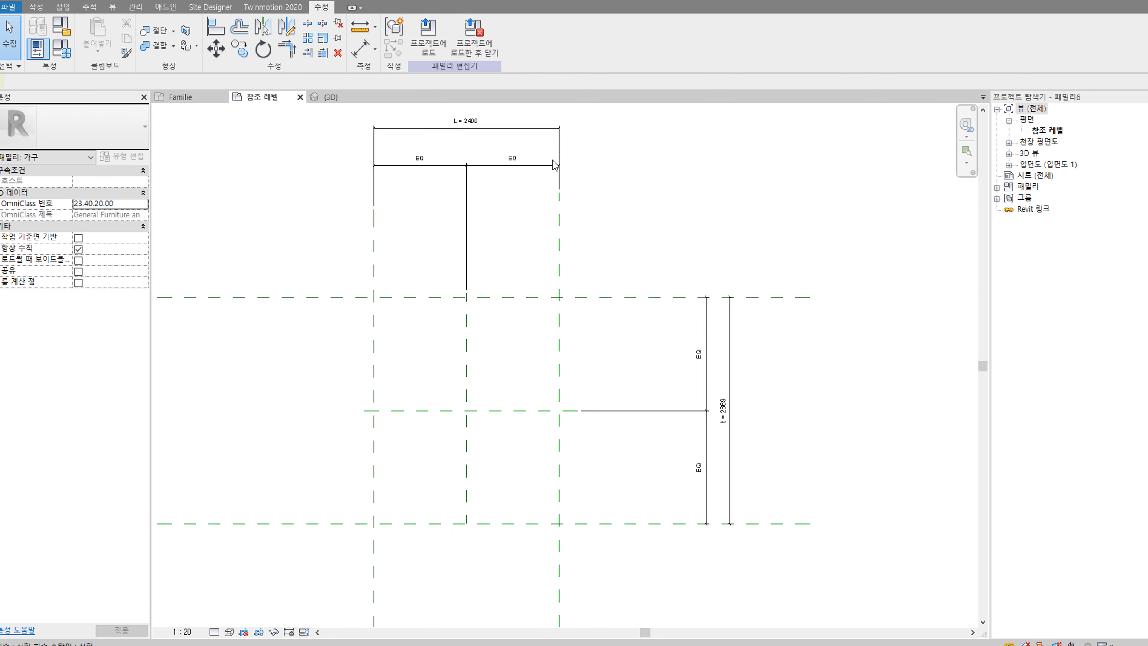
middle_drag(666, 168, 654, 200)
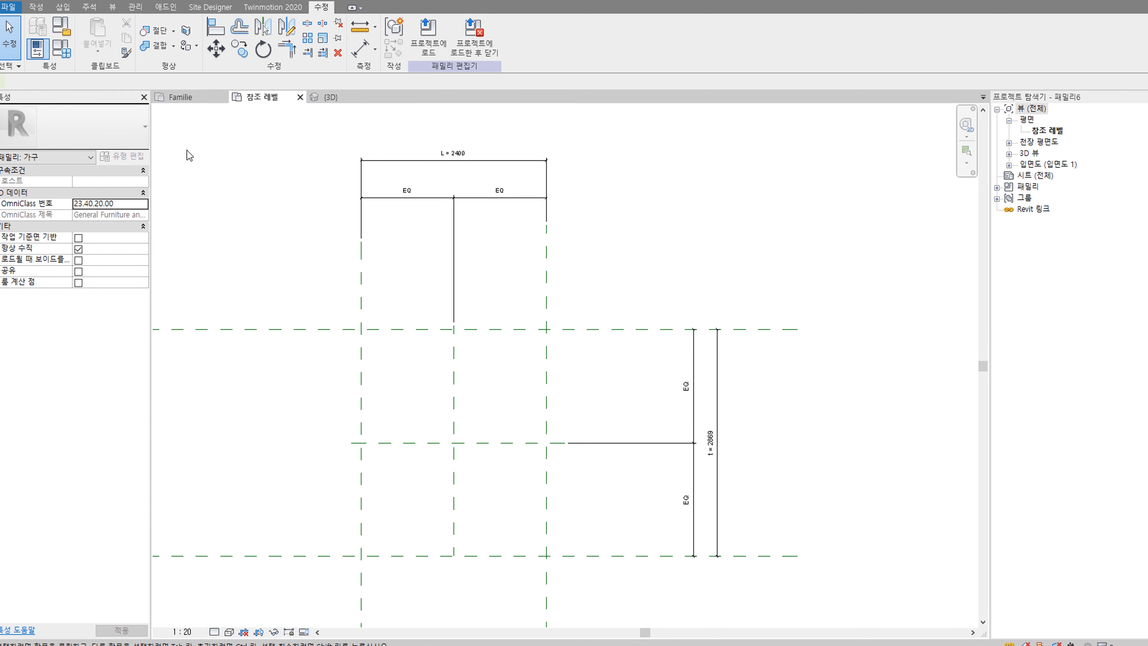
Step: Set the family parameters t to 1000 and L to 3000, and check the reference plane layout in plan
click(36, 7)
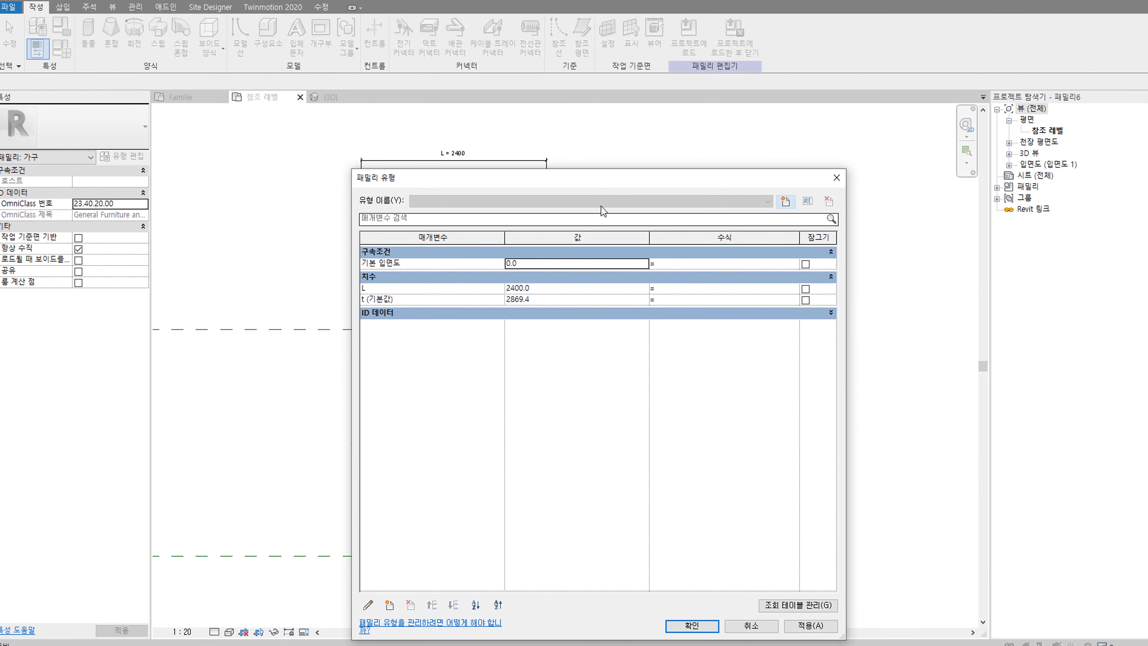
click(333, 245)
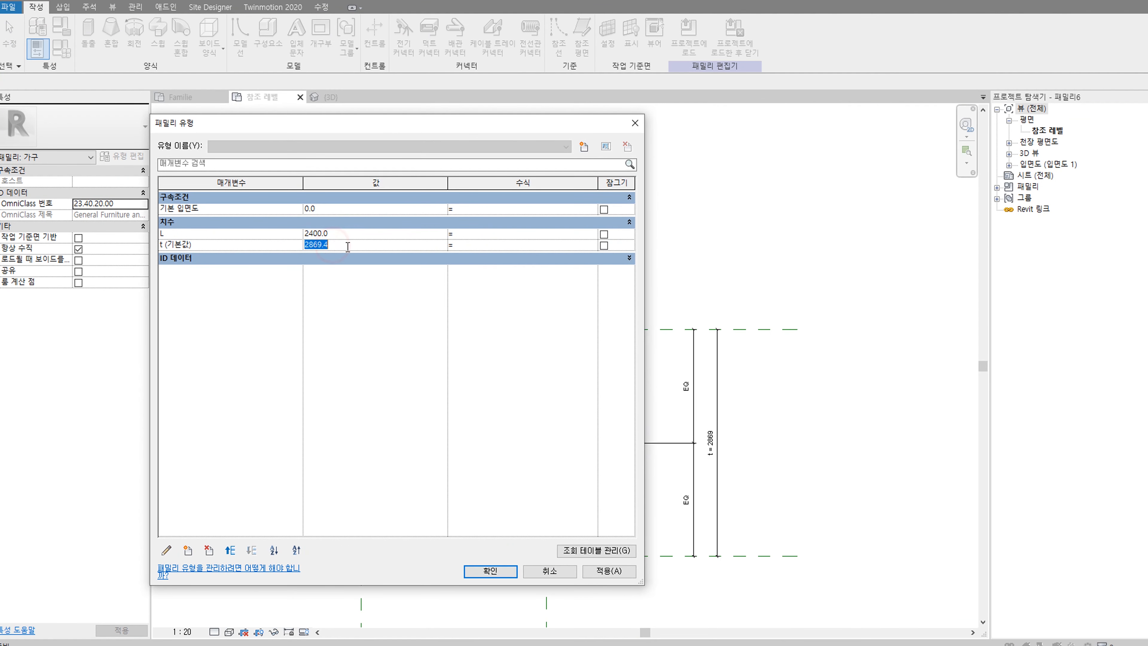
text(1000)
click(359, 235)
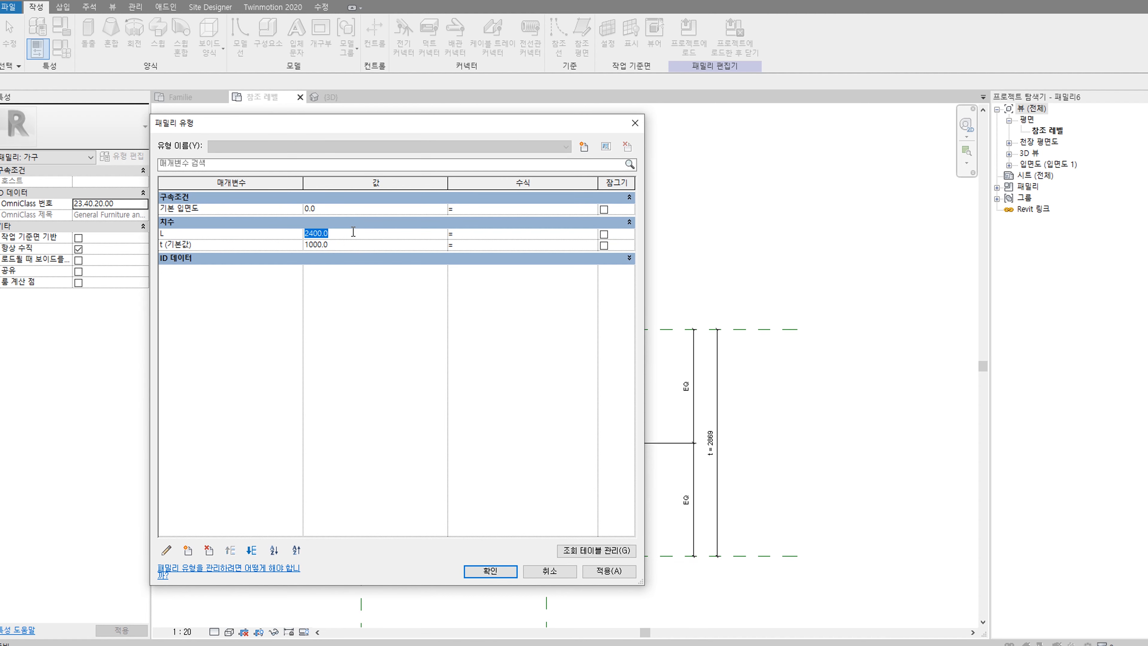
text(3000)
click(609, 571)
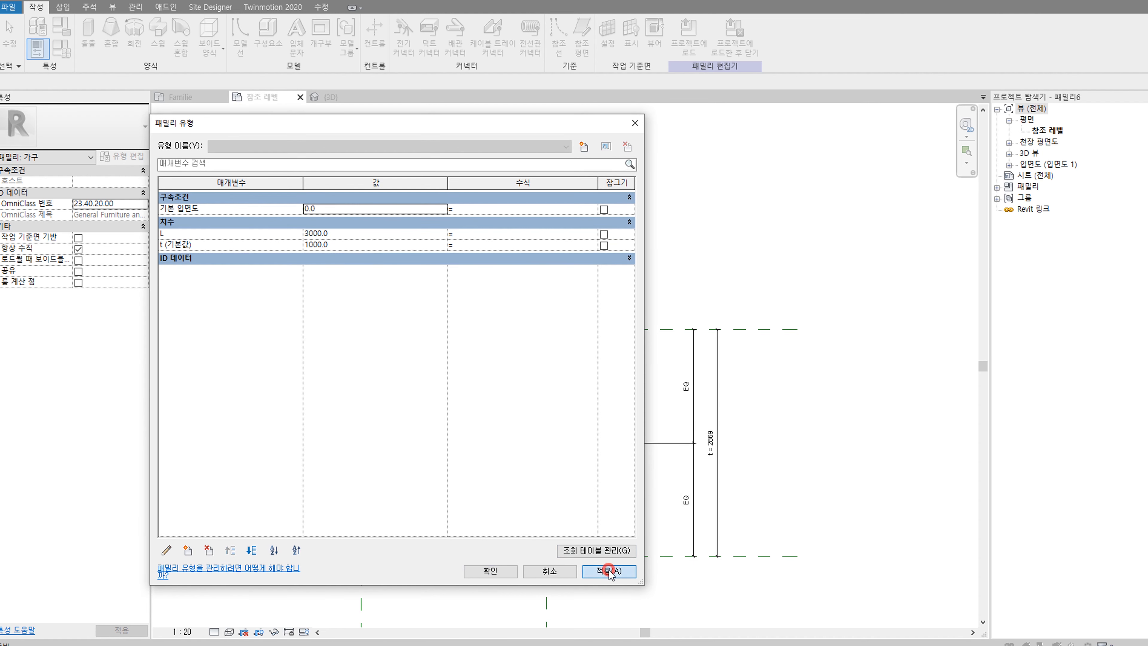
click(490, 570)
middle_drag(634, 397, 707, 323)
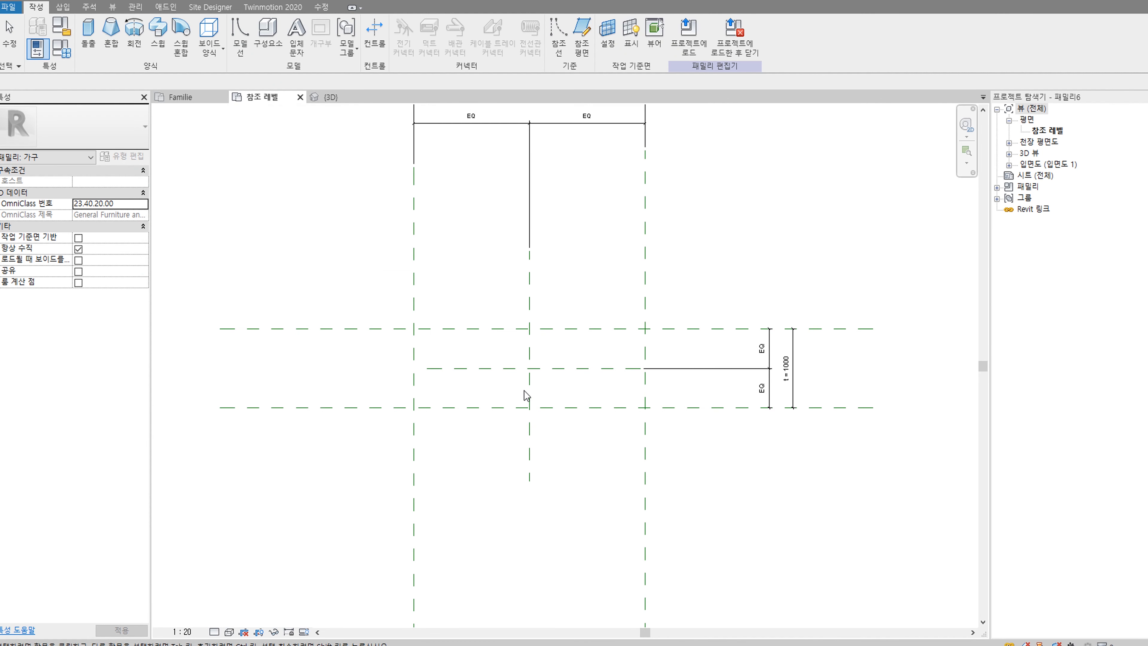
scroll(542, 368, down, 2)
drag(668, 315, 376, 251)
drag(696, 511, 379, 298)
click(415, 287)
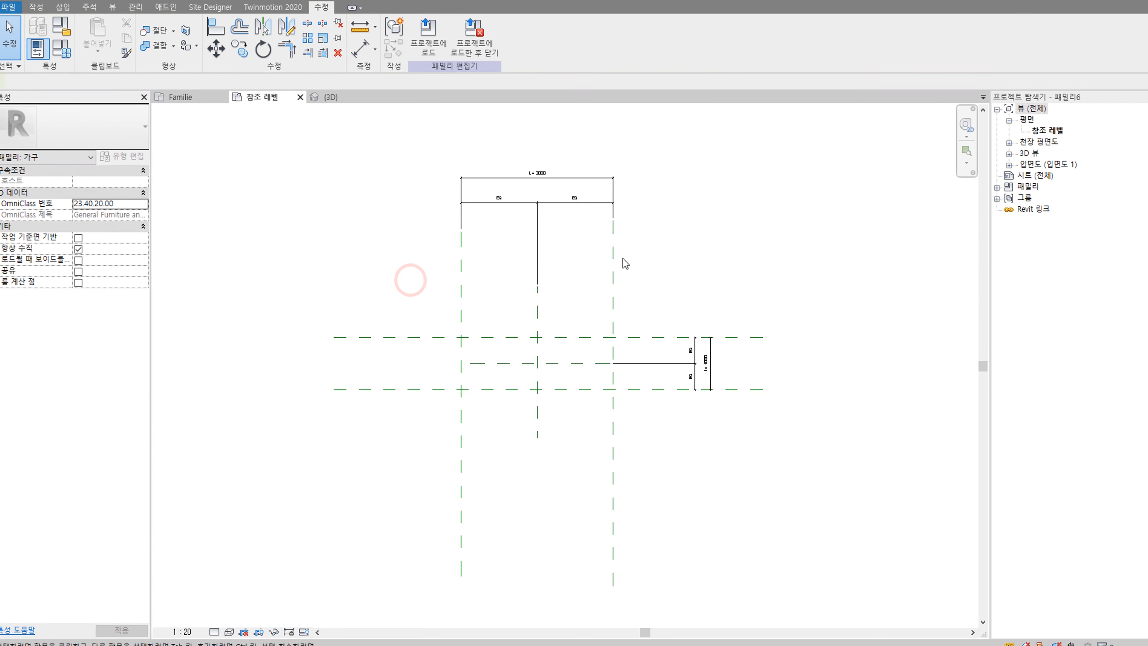
Step: Start an extrusion and sketch a rectangle of about 2360 by 640 mm inside the four outer reference planes
scroll(613, 338, up, 2)
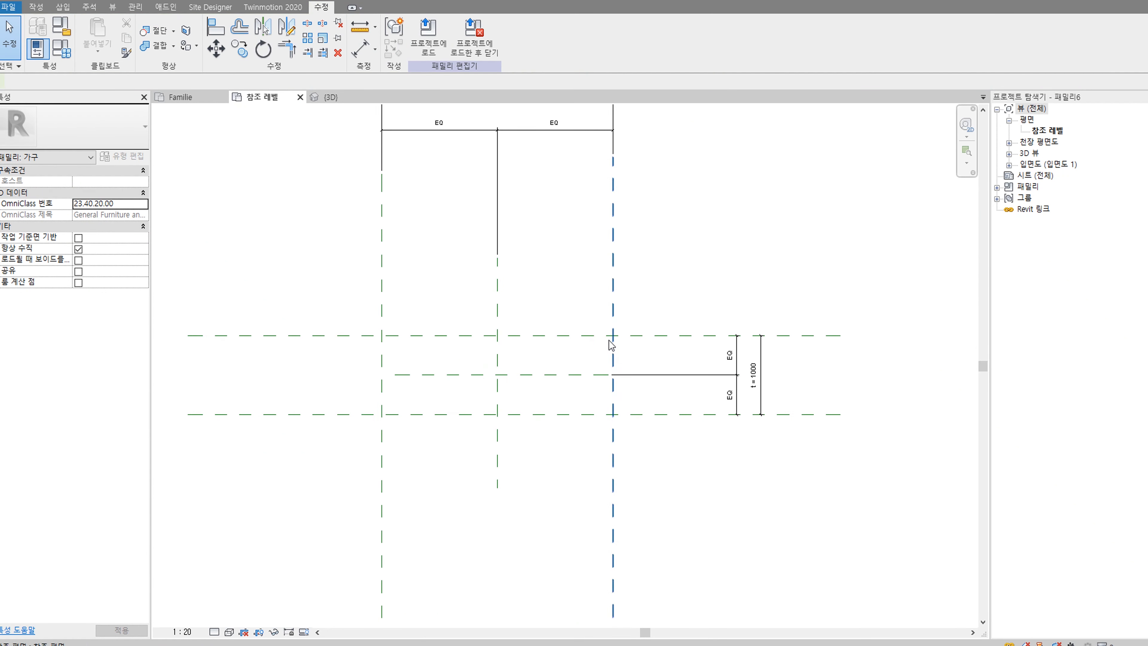
click(35, 7)
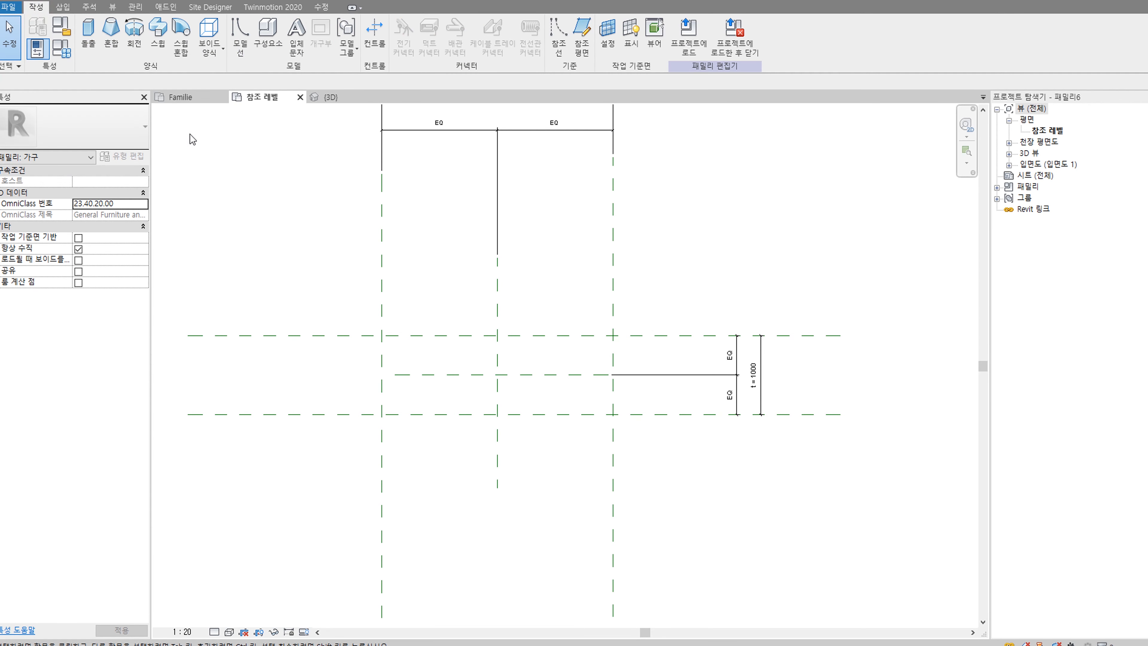
click(92, 41)
click(457, 24)
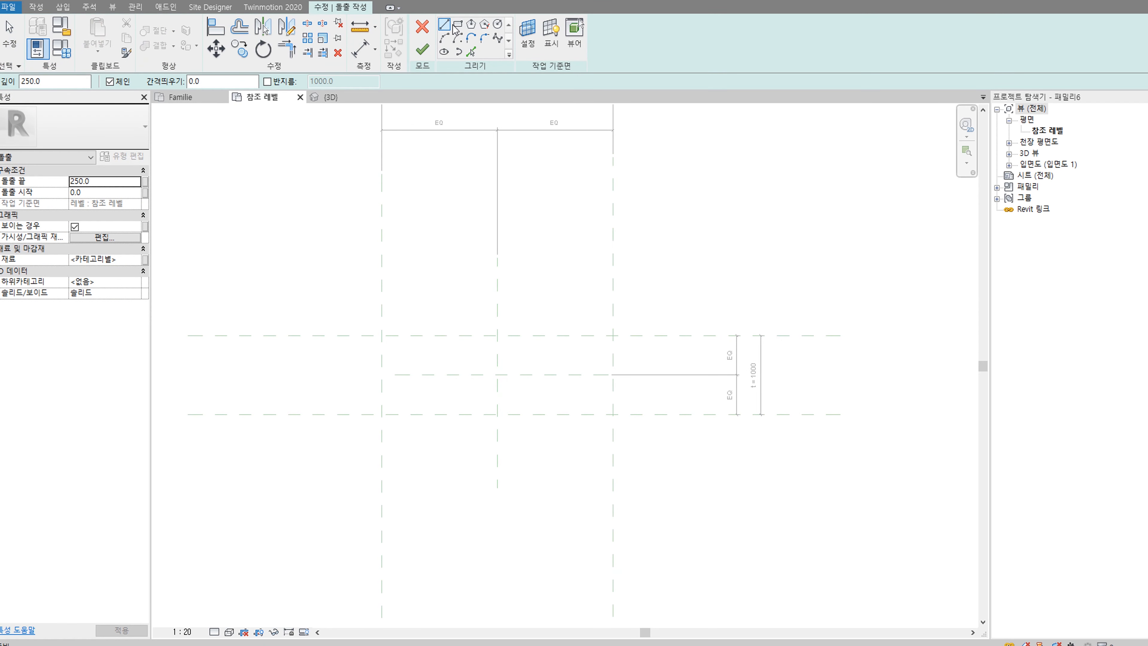
scroll(432, 383, up, 2)
click(396, 330)
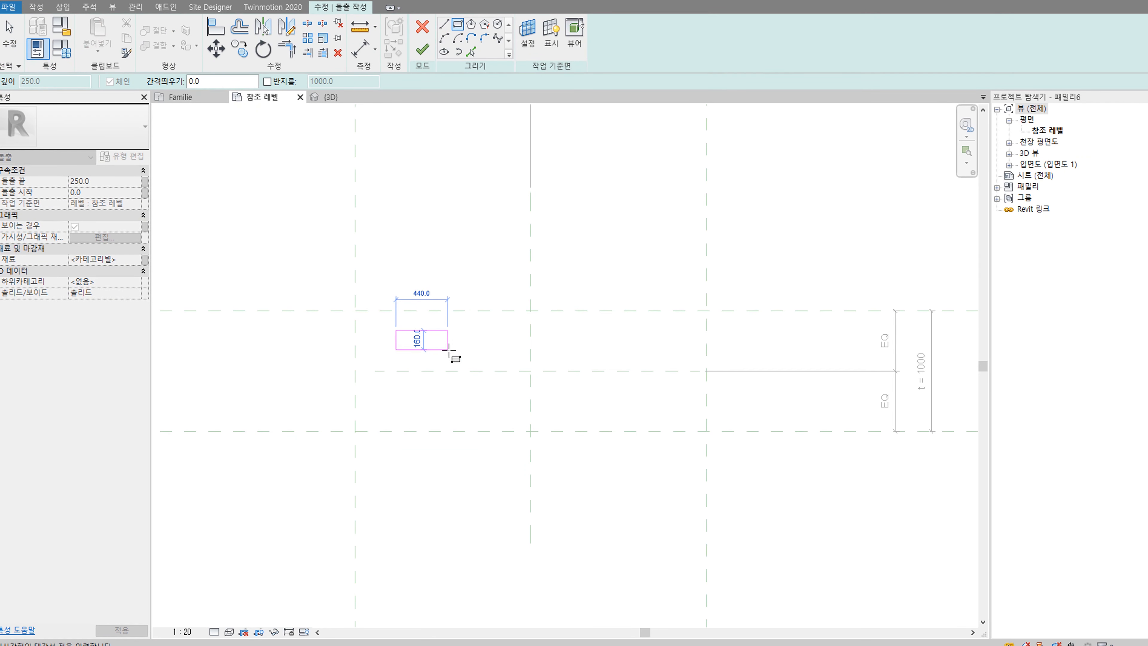
click(672, 406)
click(12, 40)
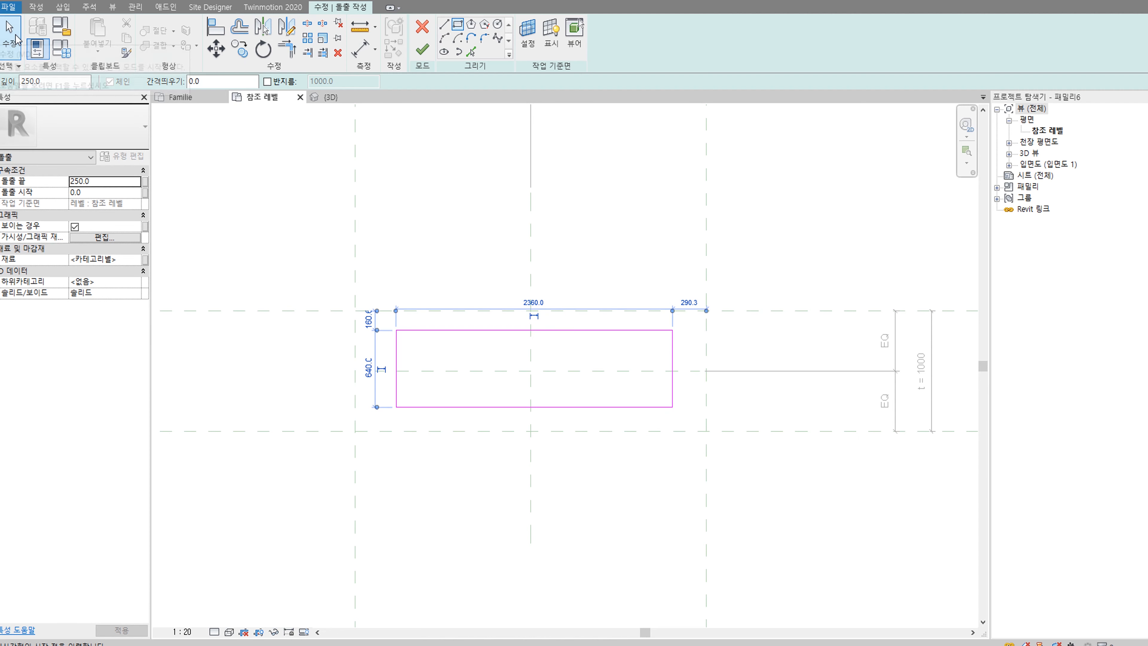
Step: Move the rectangle's left and upper edges onto the adjacent outer reference planes and lock them there
click(395, 357)
scroll(398, 354, up, 2)
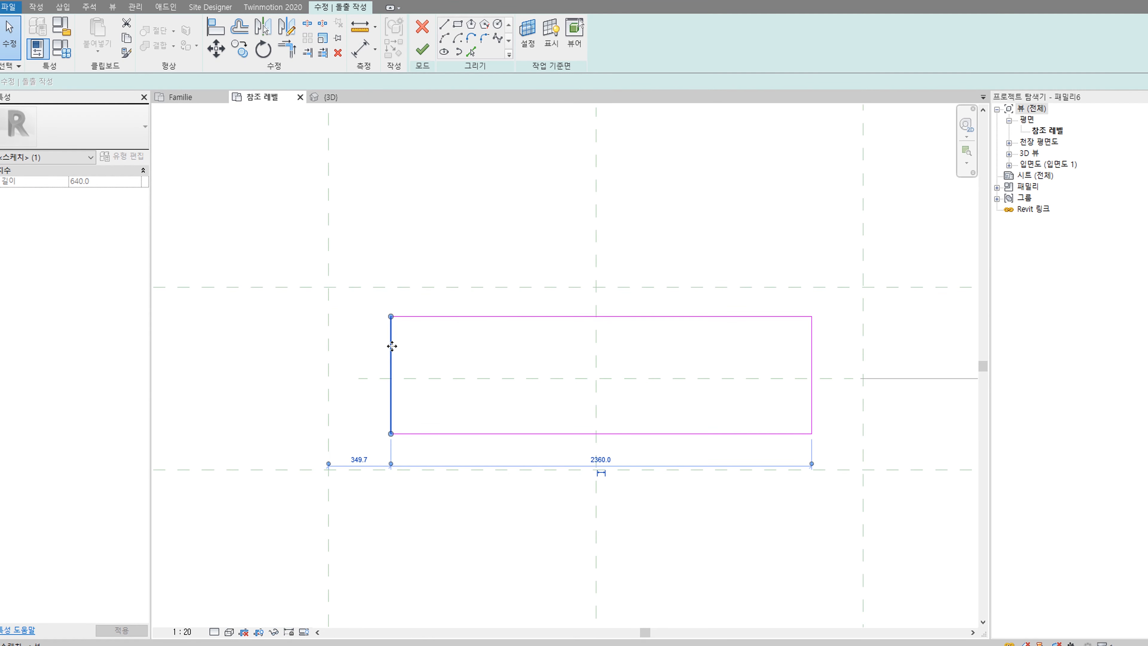
drag(390, 342, 326, 346)
click(350, 388)
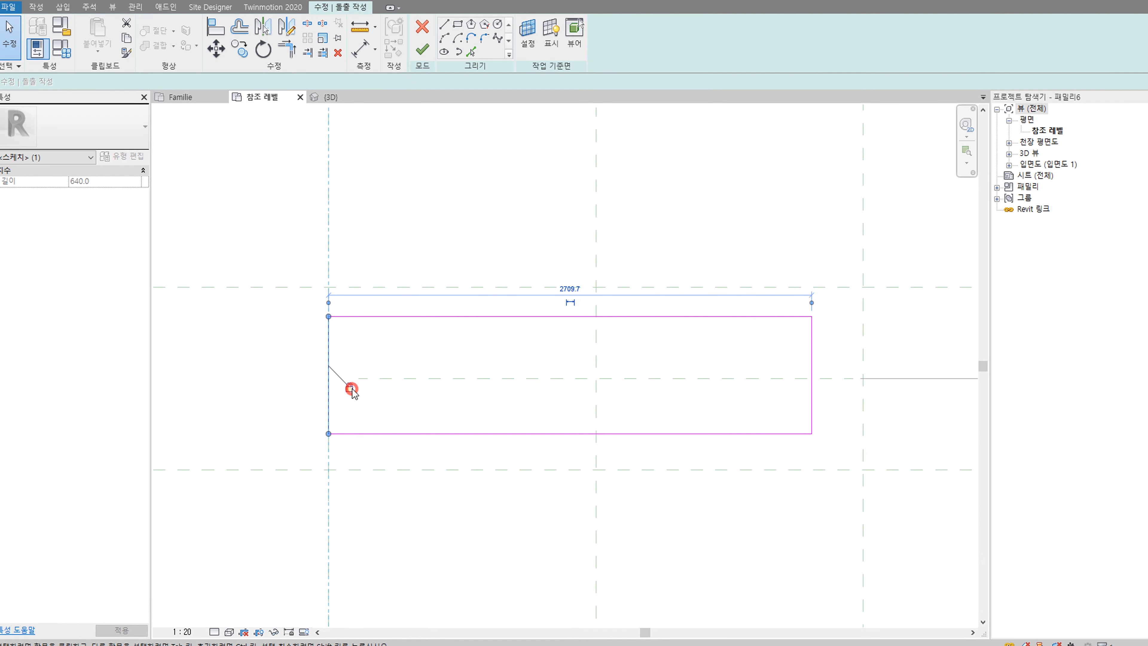
click(446, 346)
click(565, 318)
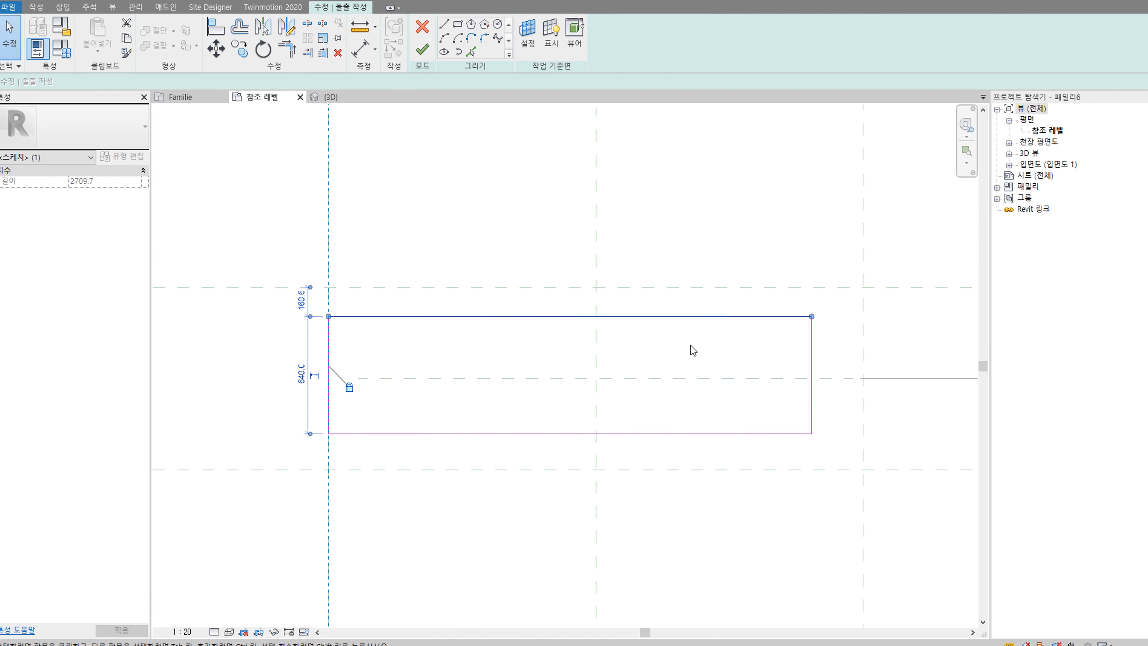
drag(588, 299, 591, 288)
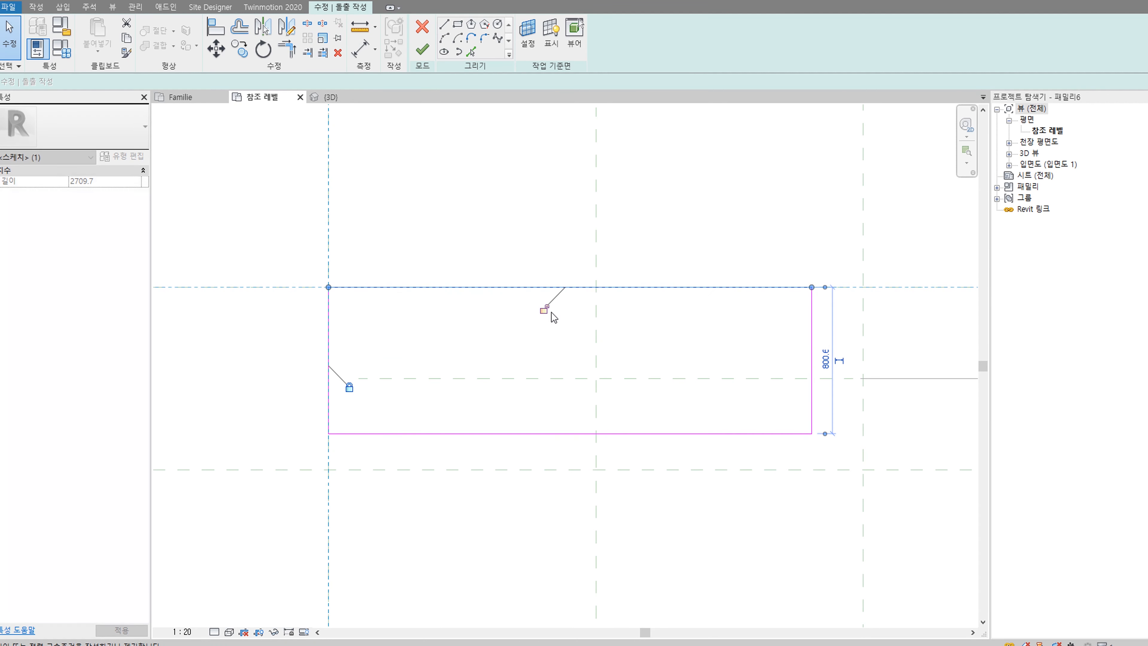
click(543, 310)
Step: Move the rectangle's right and lower edges onto the remaining outer reference planes and lock them there
click(812, 342)
drag(812, 342, 864, 344)
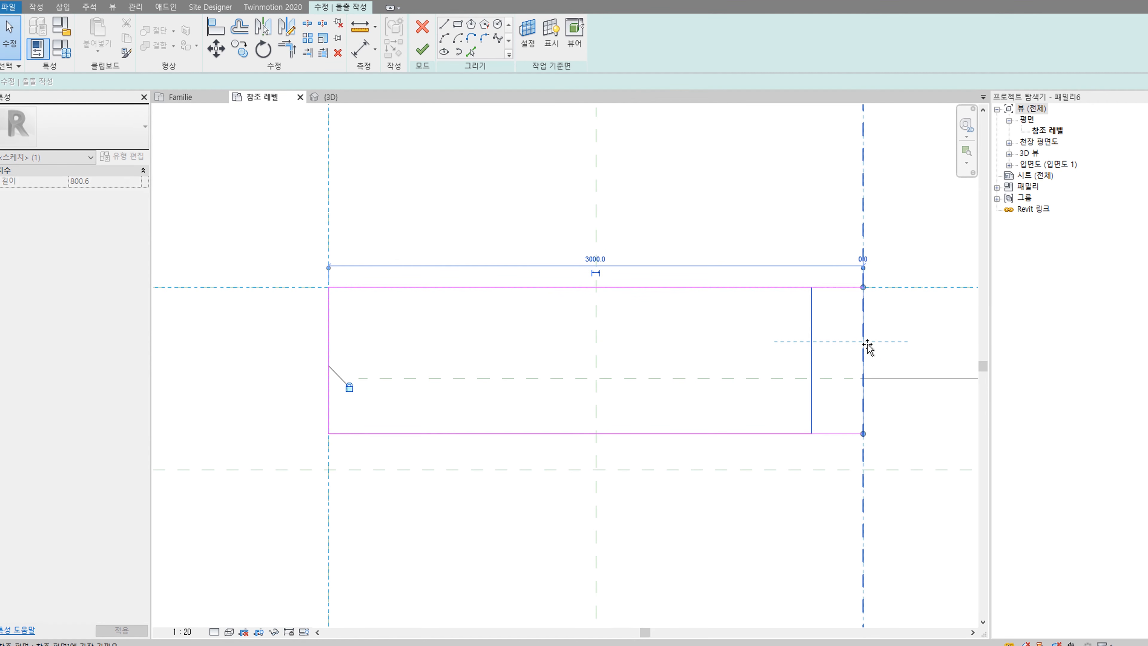
click(841, 344)
click(666, 435)
drag(666, 434, 669, 471)
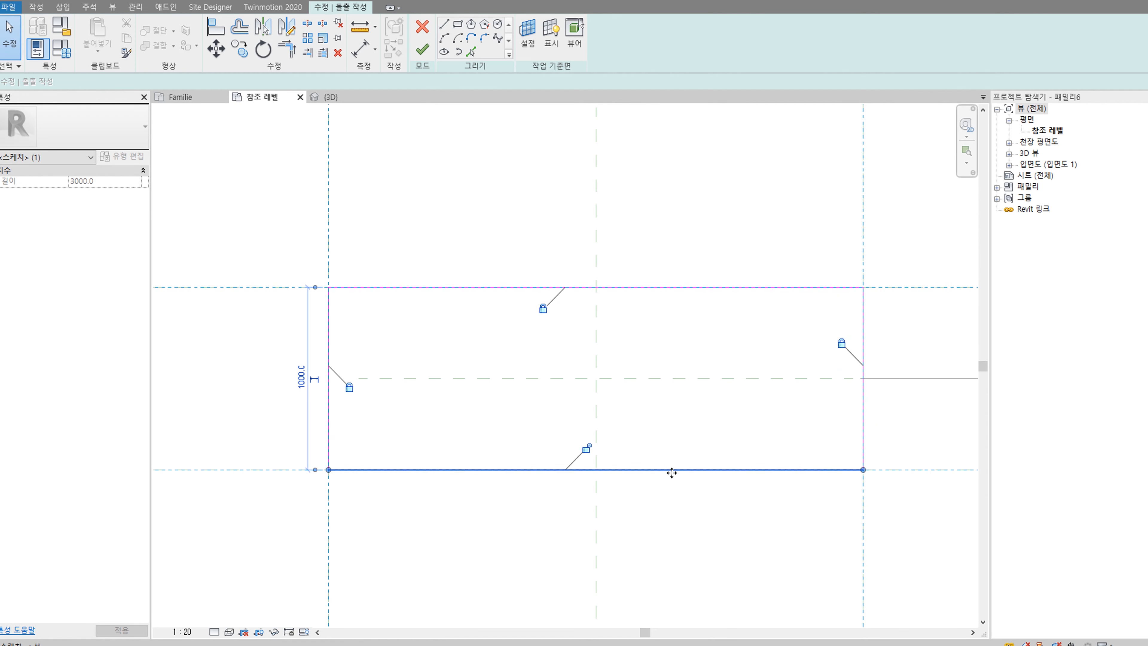
click(585, 449)
click(680, 440)
Step: Finish the extrusion sketch and select the resulting solid in the 3D view
scroll(689, 385, down, 2)
middle_drag(798, 403, 542, 357)
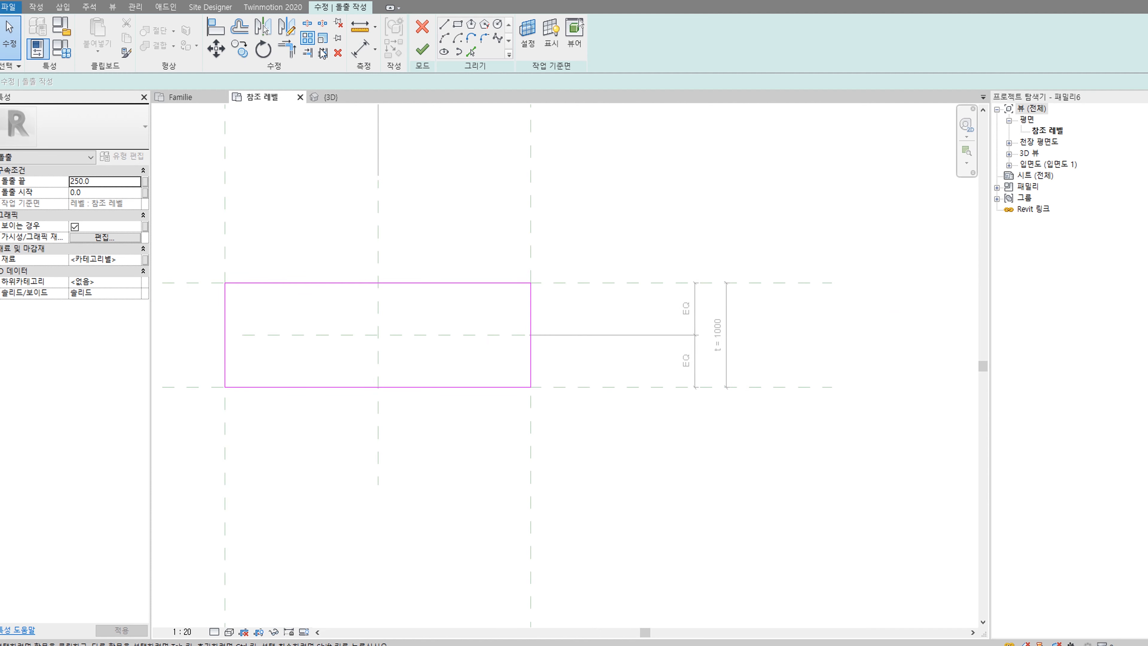
click(424, 52)
middle_drag(484, 392, 587, 415)
click(686, 478)
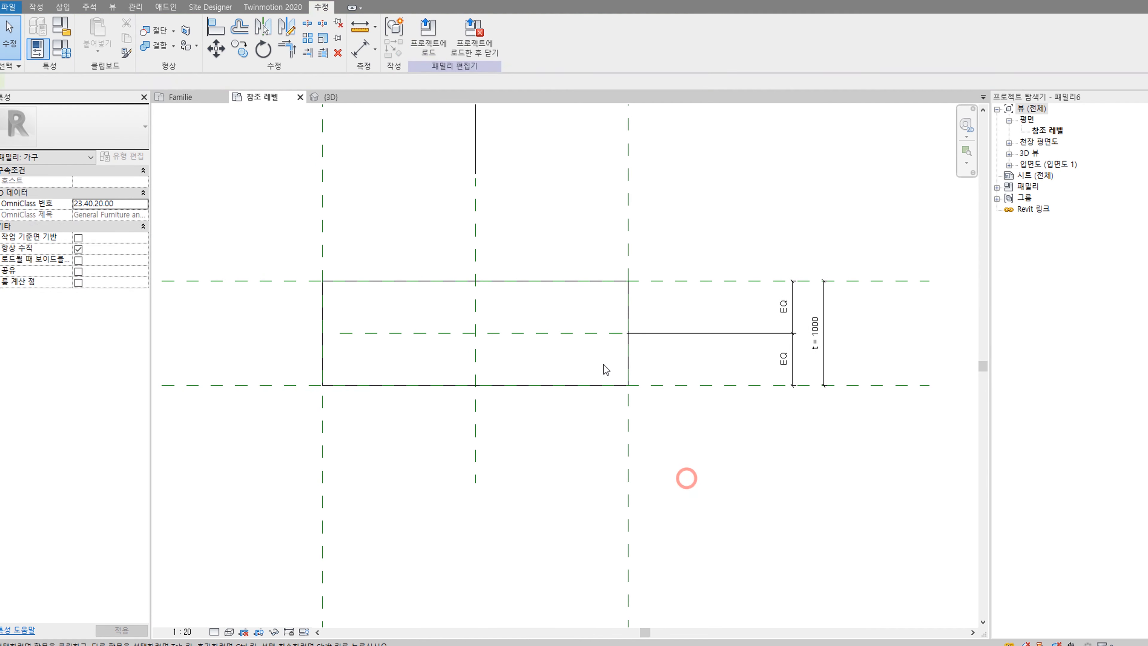
click(225, 1)
click(408, 337)
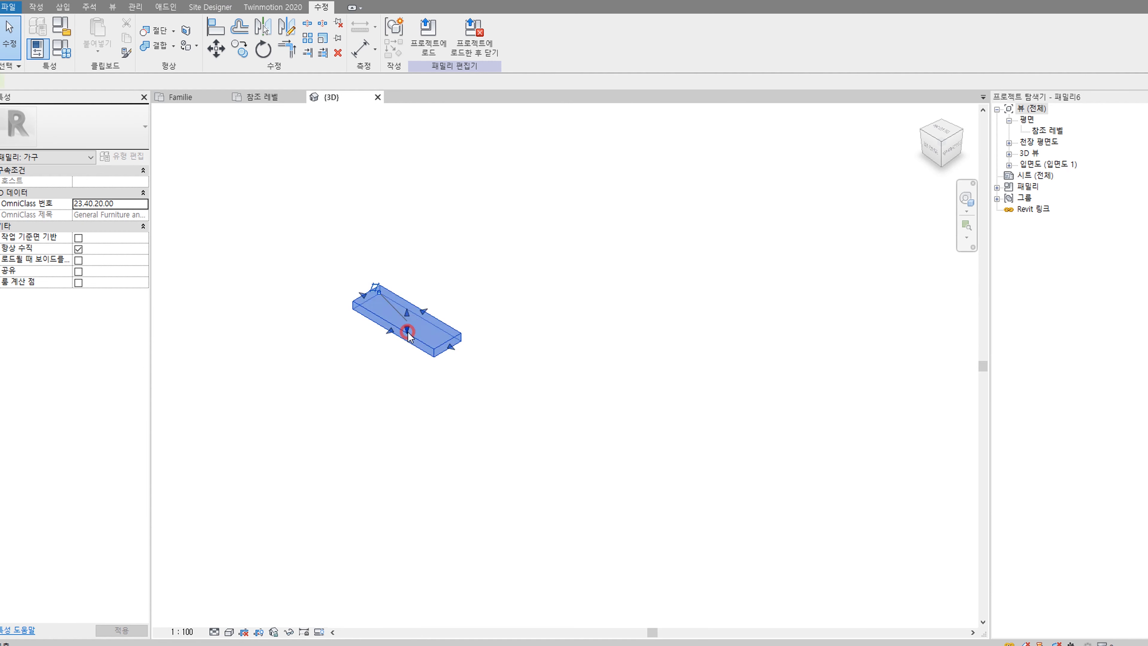
scroll(422, 353, up, 2)
Step: Set the family's instance parameter t to 1500 in the family types and apply it to the solid
click(58, 52)
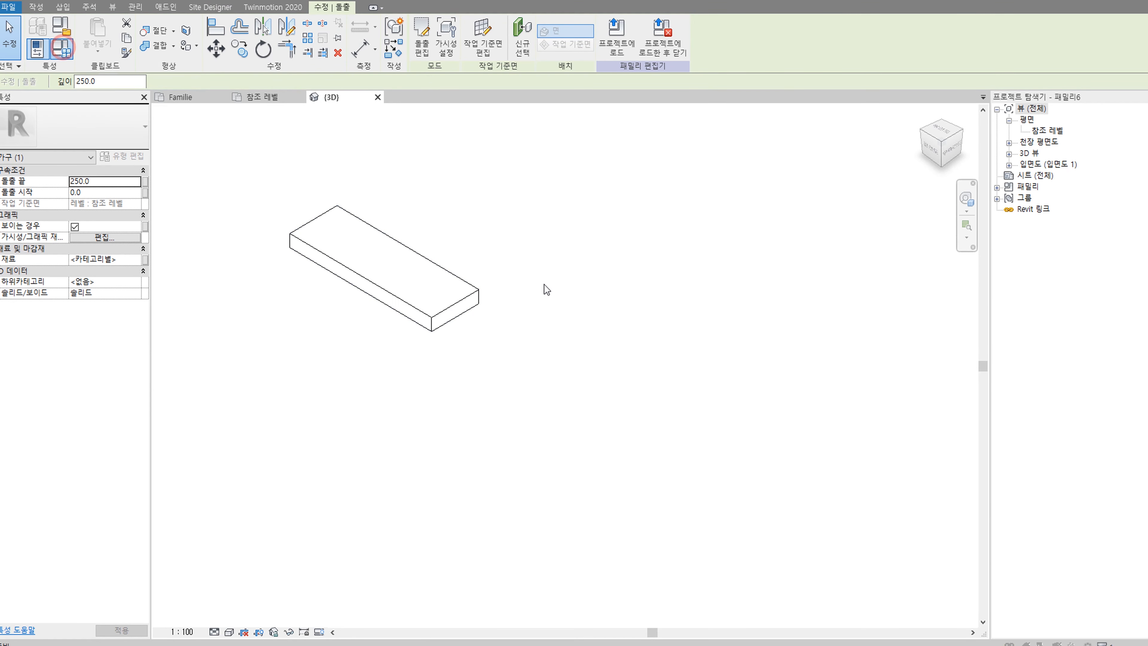
drag(429, 128, 858, 127)
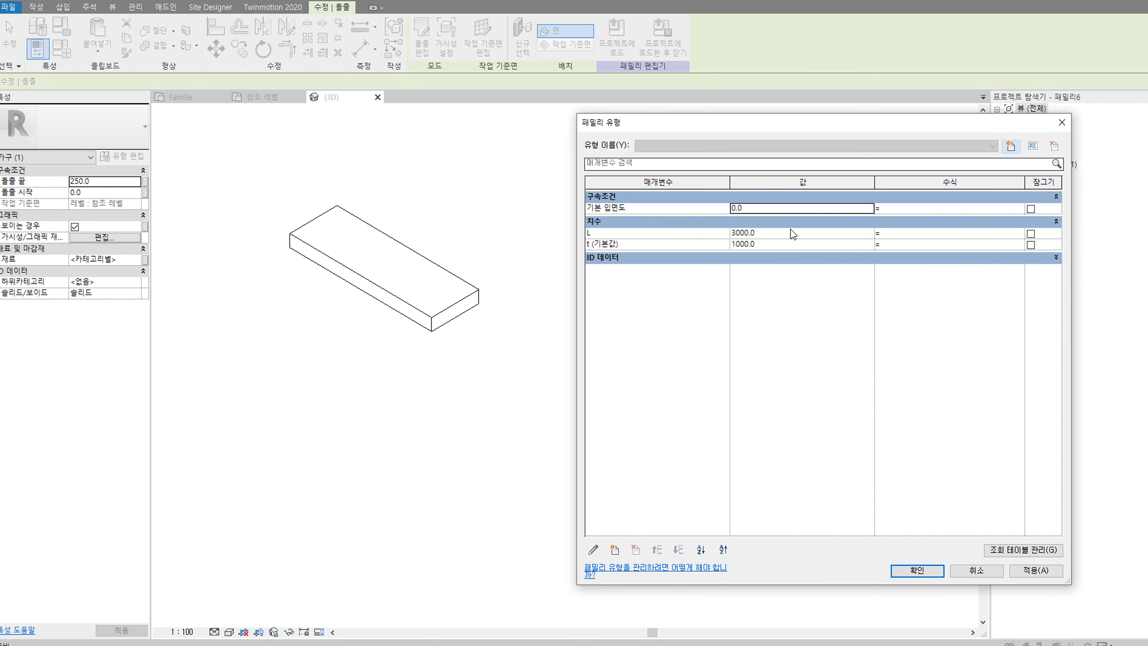
click(777, 245)
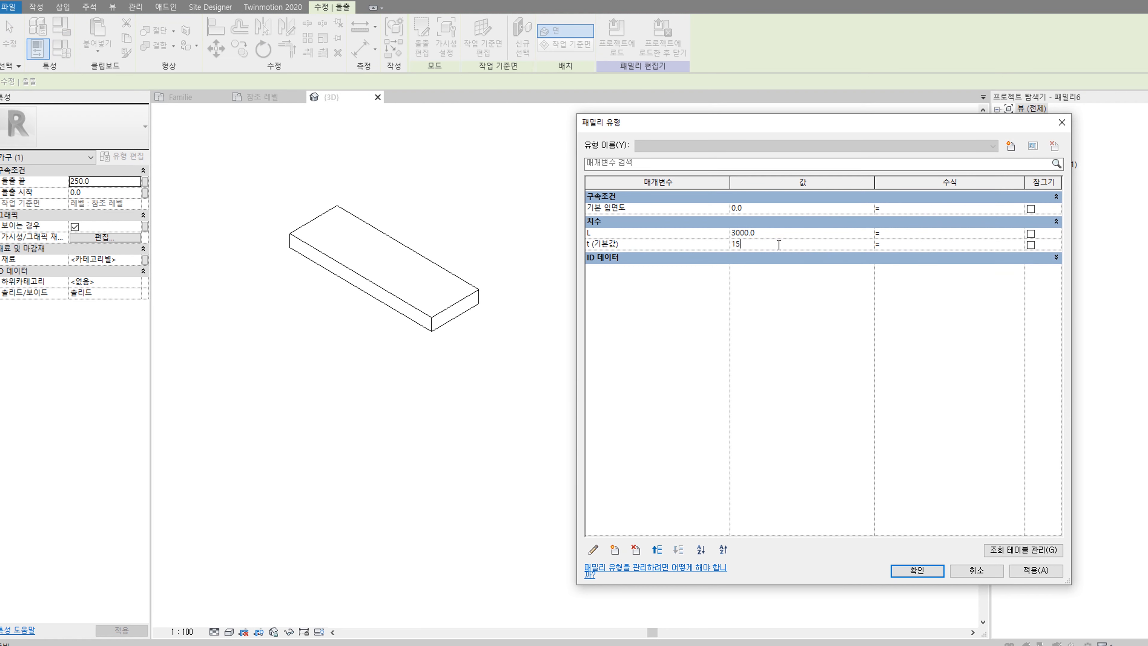
text(1500)
click(1038, 570)
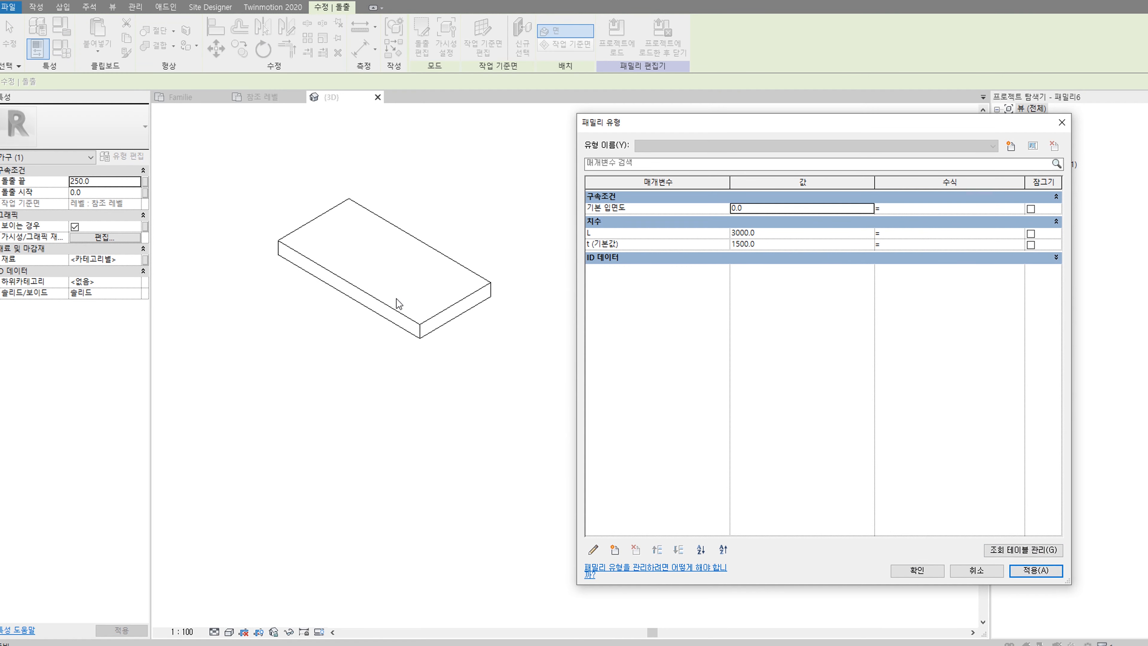
click(924, 570)
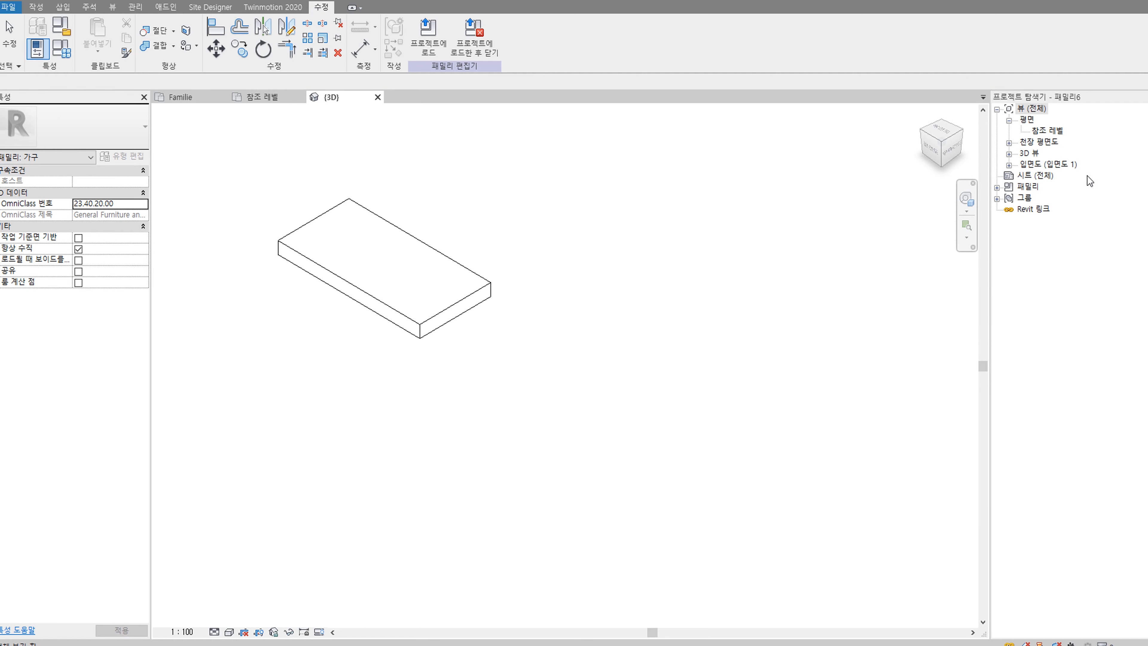
Step: Open the left elevation view (왼쪽) and inspect the extrusion and the reference level by selecting each
click(1008, 166)
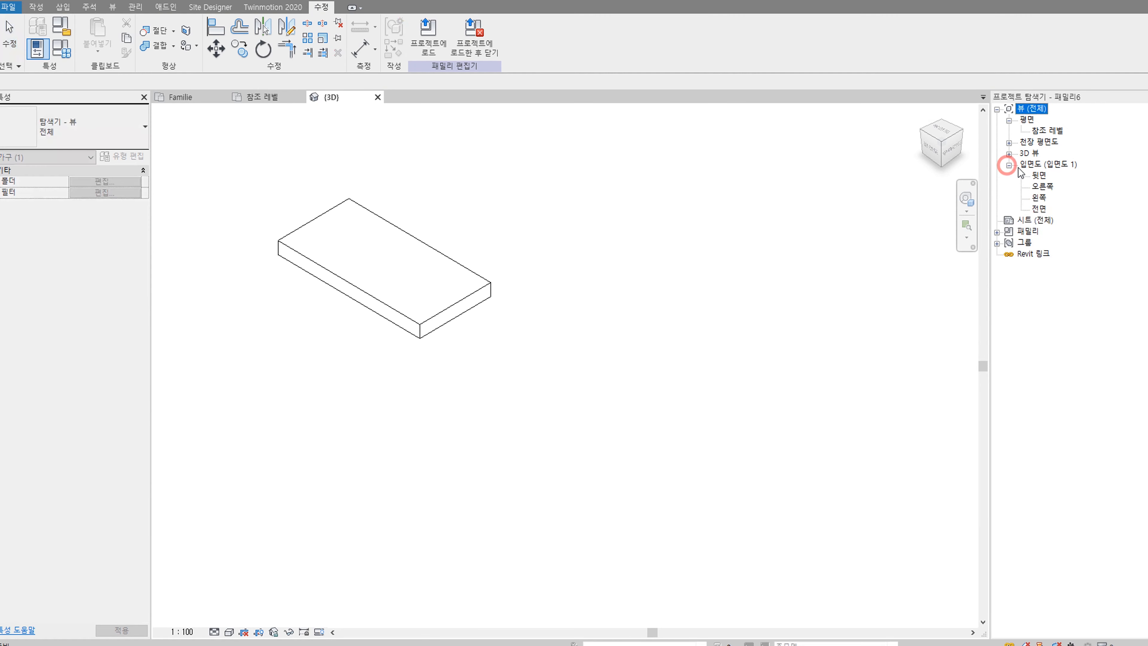
double_click(1039, 198)
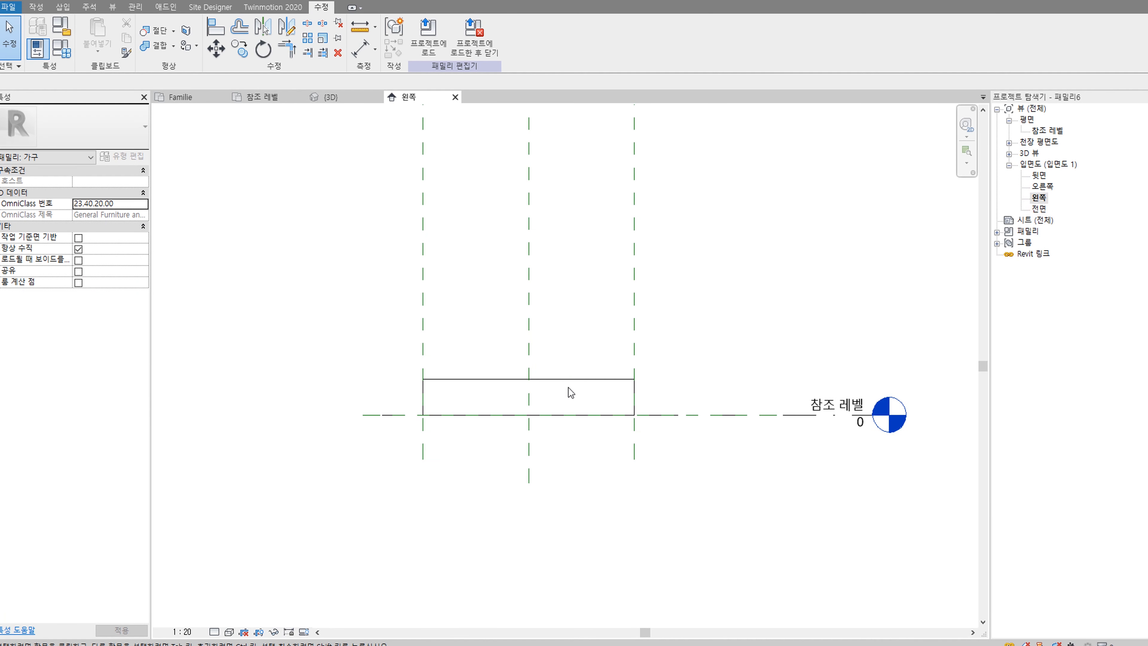
scroll(571, 393, down, 1)
click(574, 382)
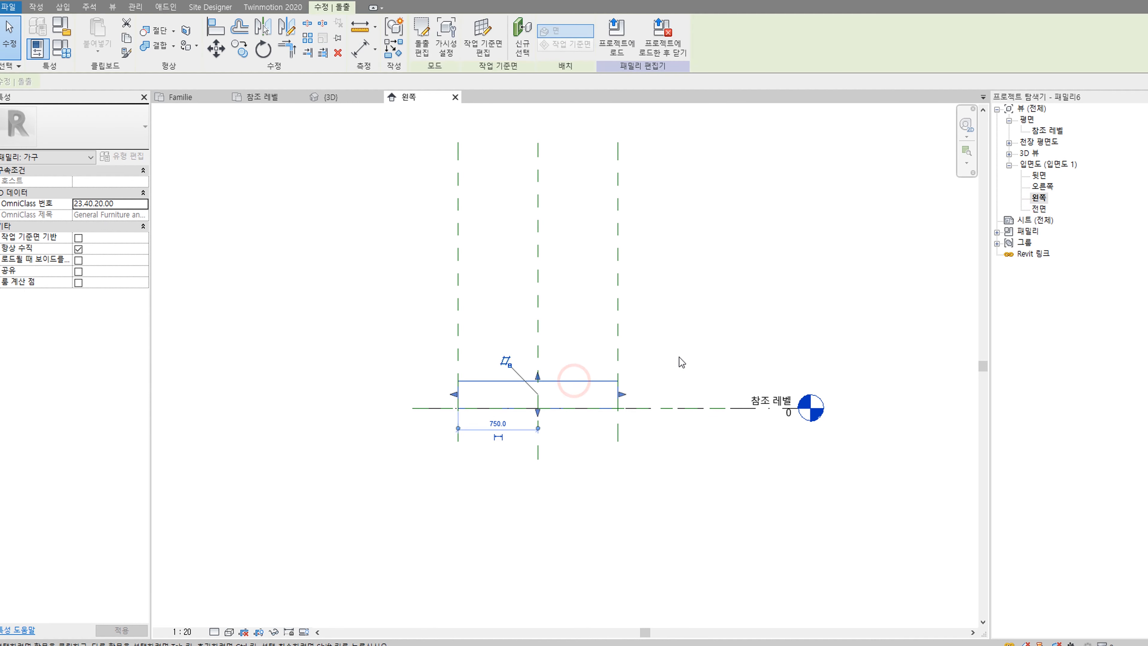
click(684, 349)
click(683, 407)
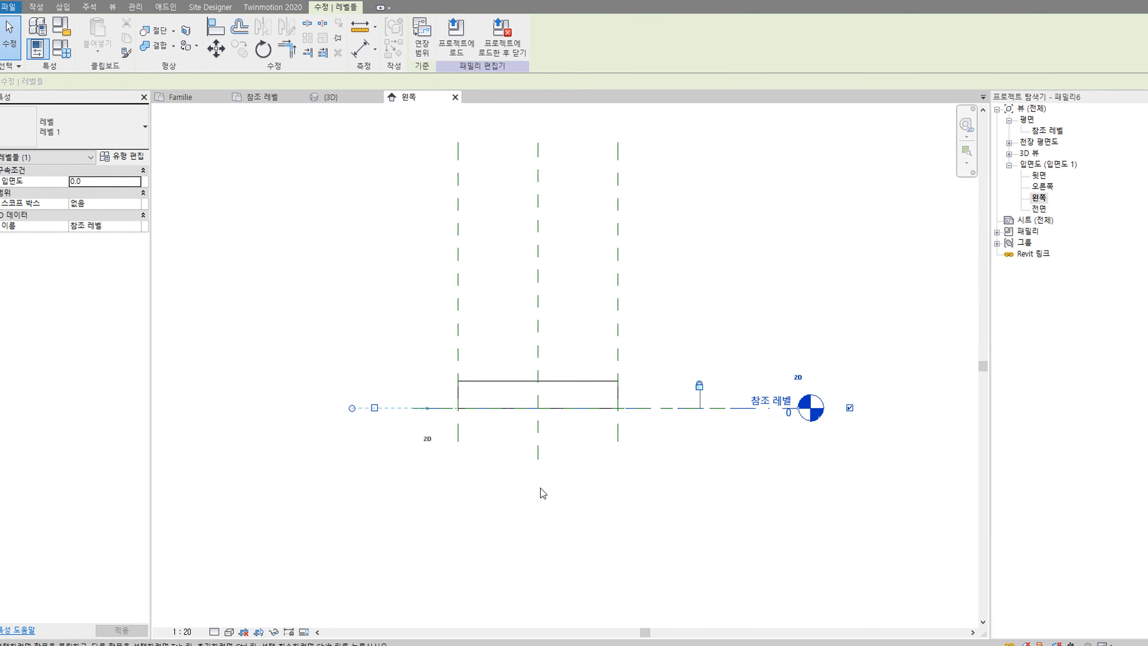
click(537, 503)
Step: Draw a horizontal reference plane about 305 mm below the reference level, extending past both sides of the solid
key(r)
key(p)
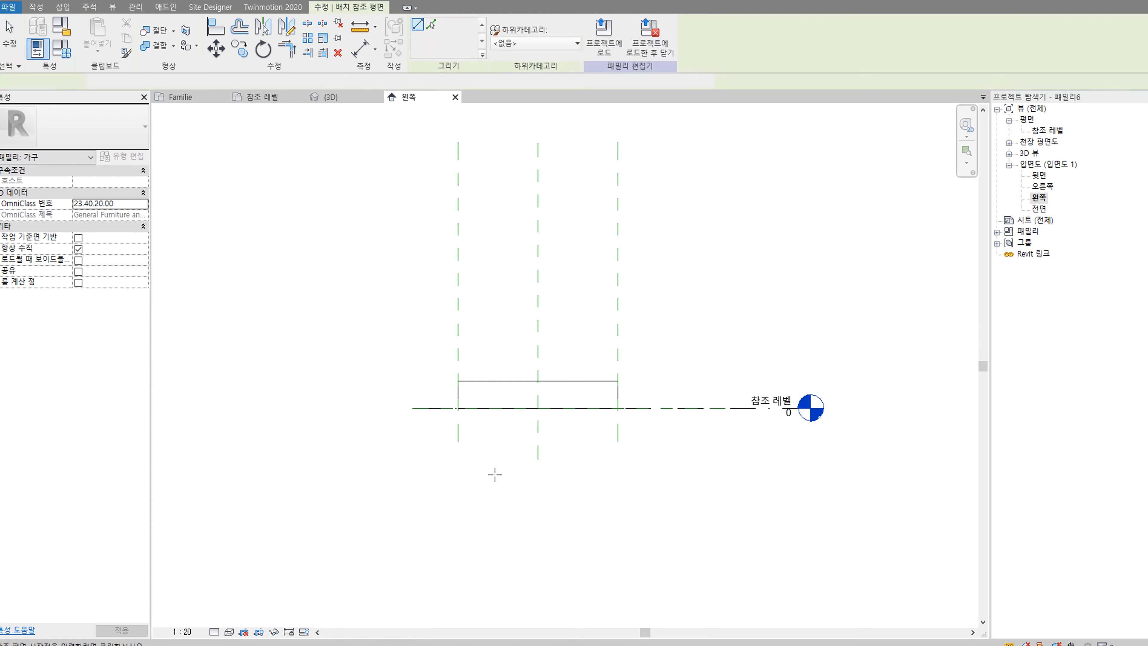
click(411, 441)
click(682, 441)
key(Escape)
key(Escape)
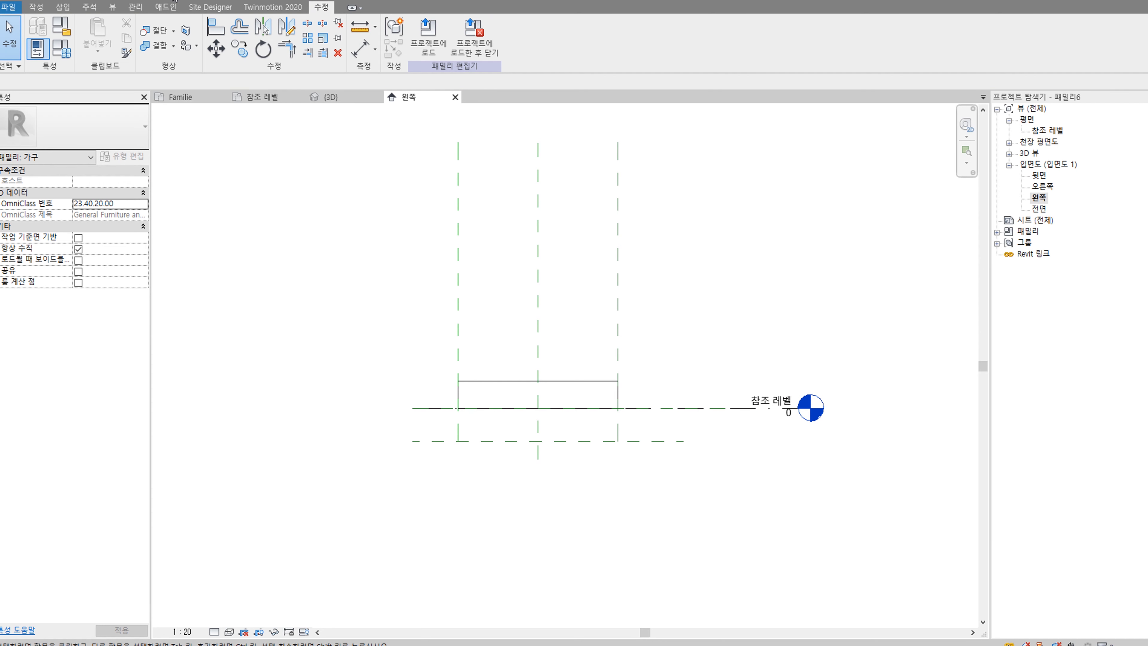
Step: Add an aligned dimension between the reference level and the new reference plane, placed outside the solid's left side
key(d)
key(i)
click(655, 408)
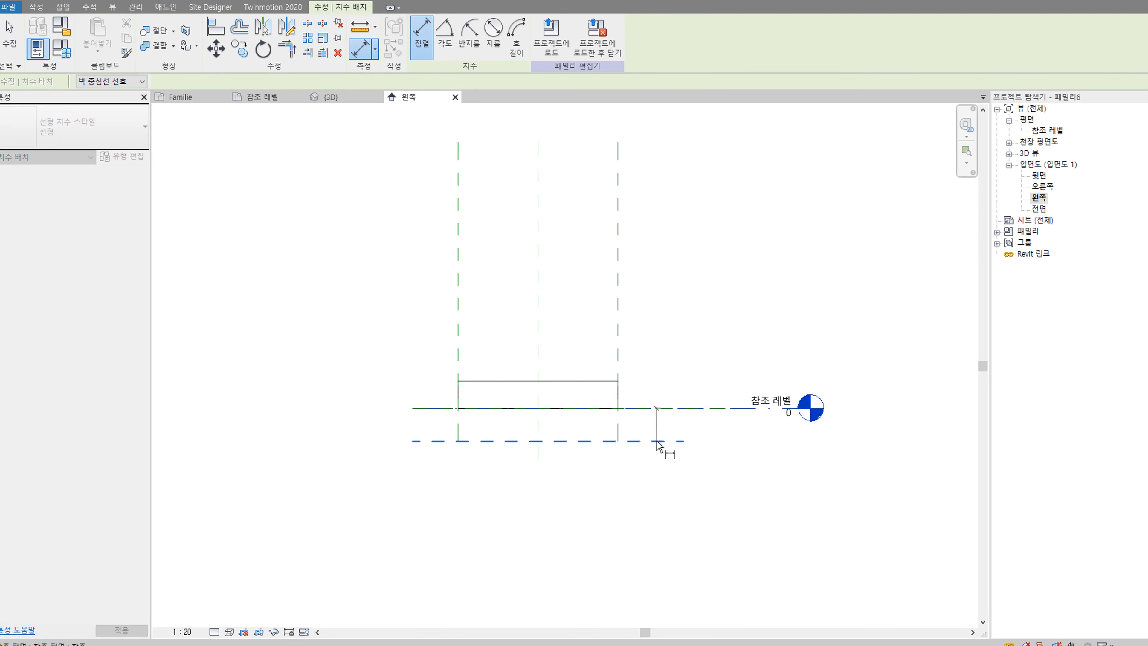
click(656, 441)
click(395, 469)
key(Escape)
key(Escape)
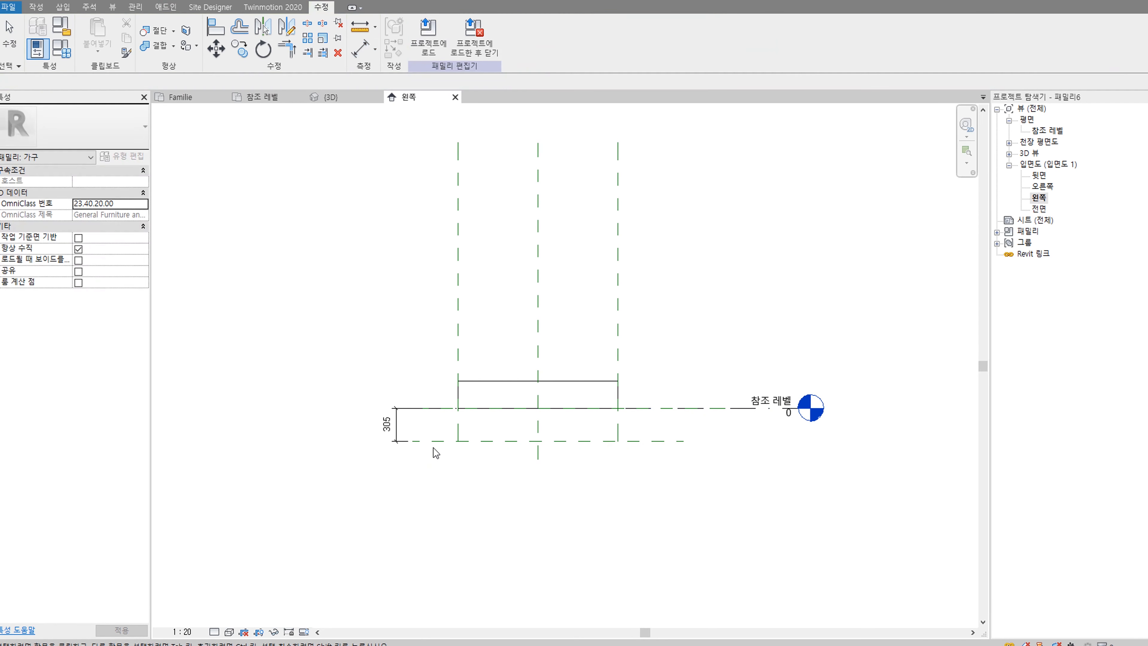
Step: Set the distance between the reference level and the lower reference plane to 300 mm
click(435, 441)
click(386, 424)
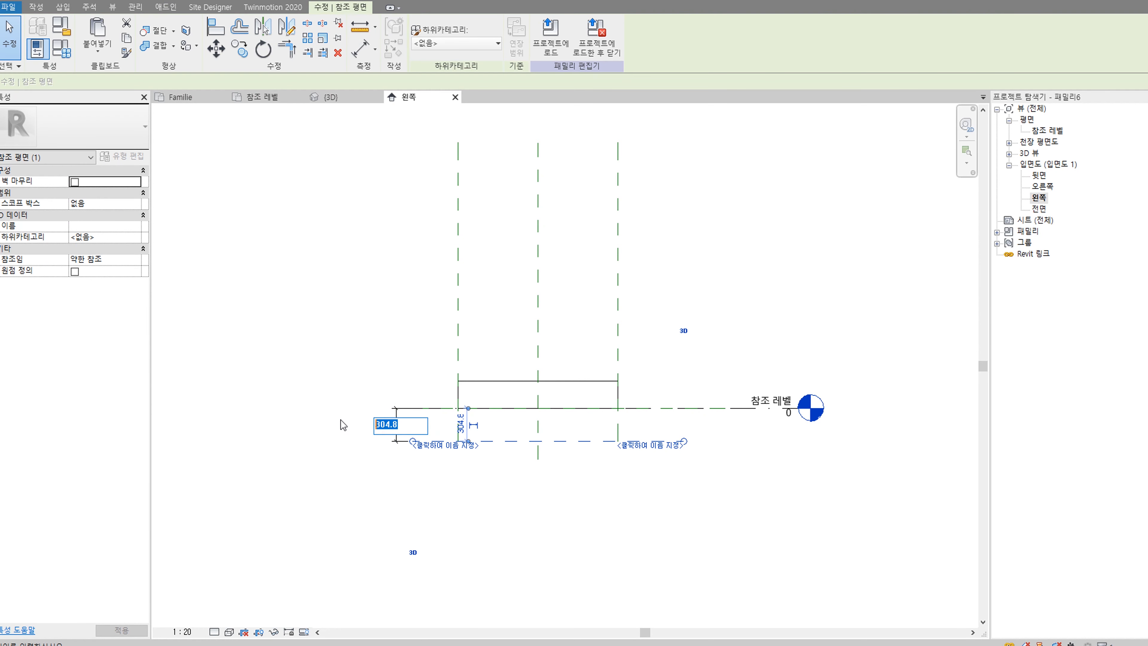
key(Return)
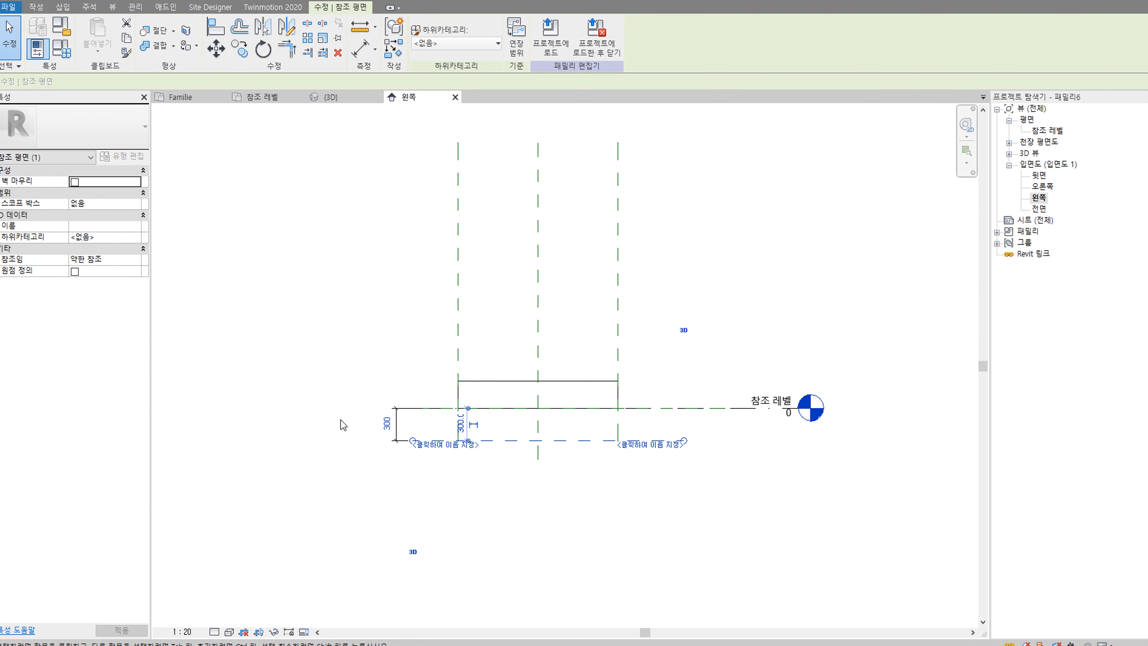
click(489, 499)
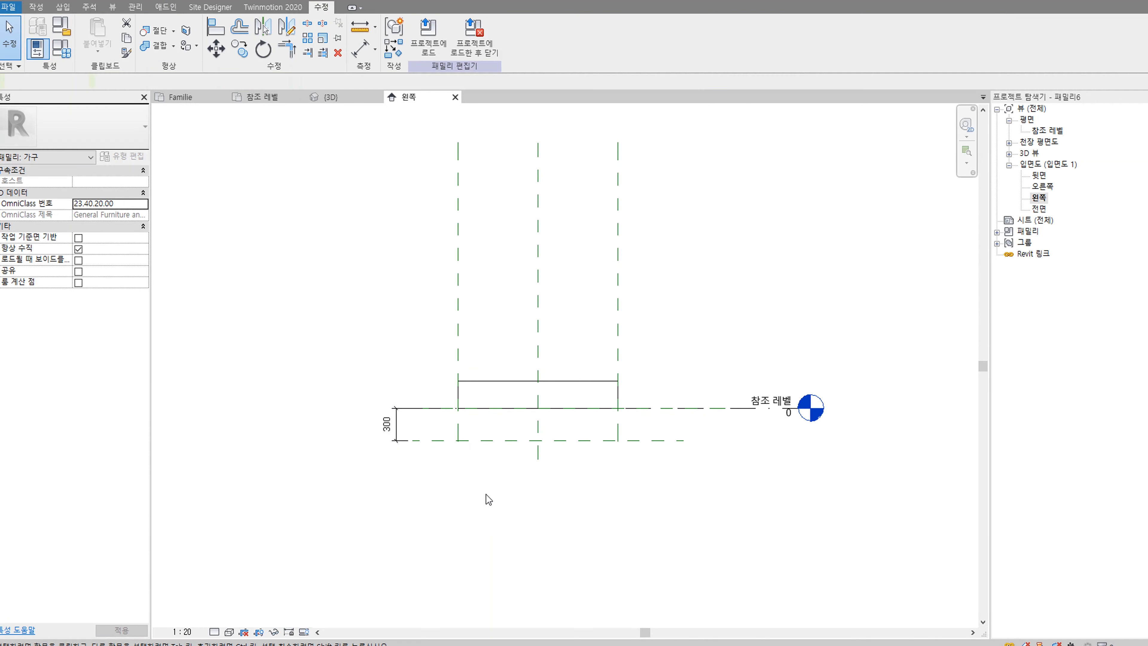
Step: Stretch the extrusion's bottom face down to the lower reference plane and bring its top face down to the reference level
click(516, 382)
scroll(526, 411, up, 2)
drag(527, 411, 552, 458)
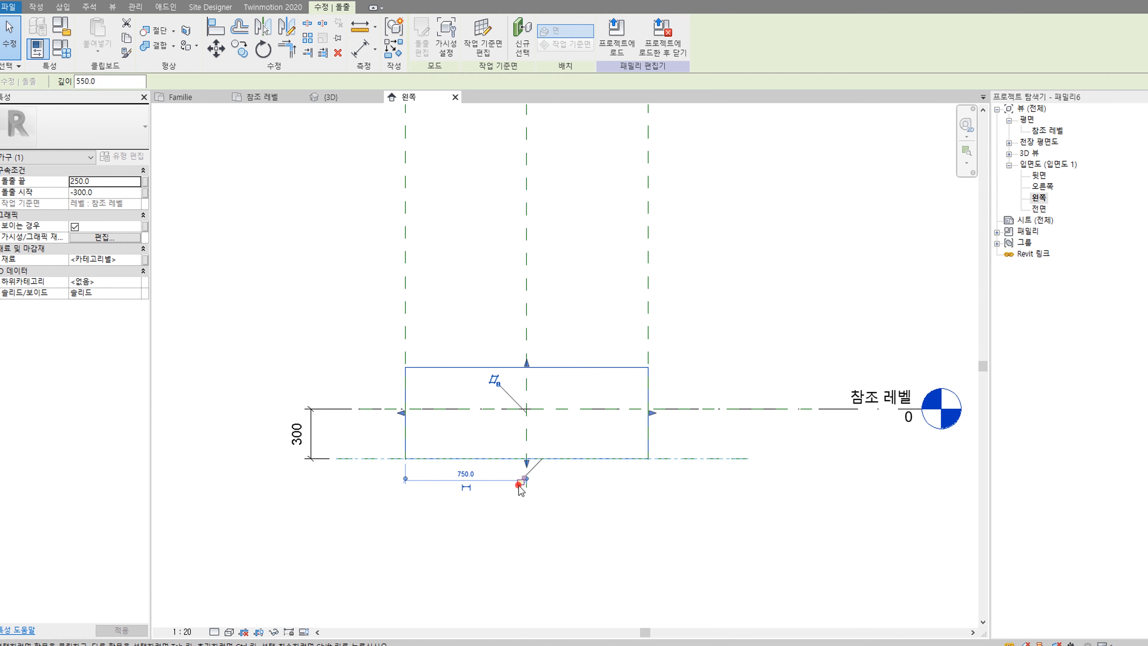
drag(526, 373, 530, 408)
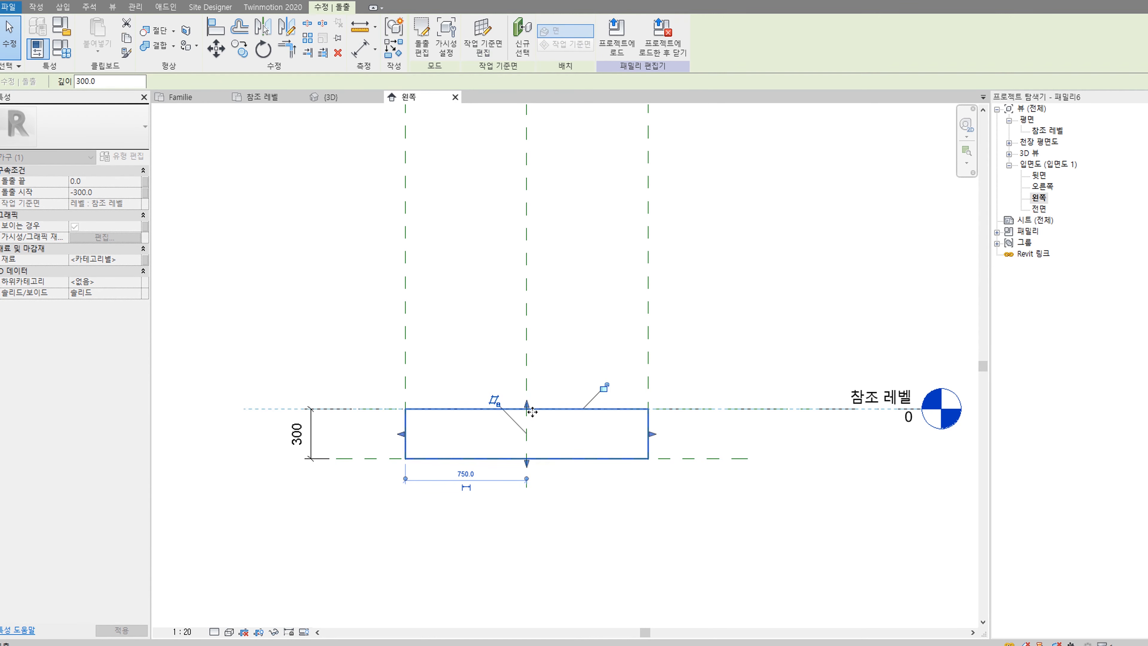
click(666, 546)
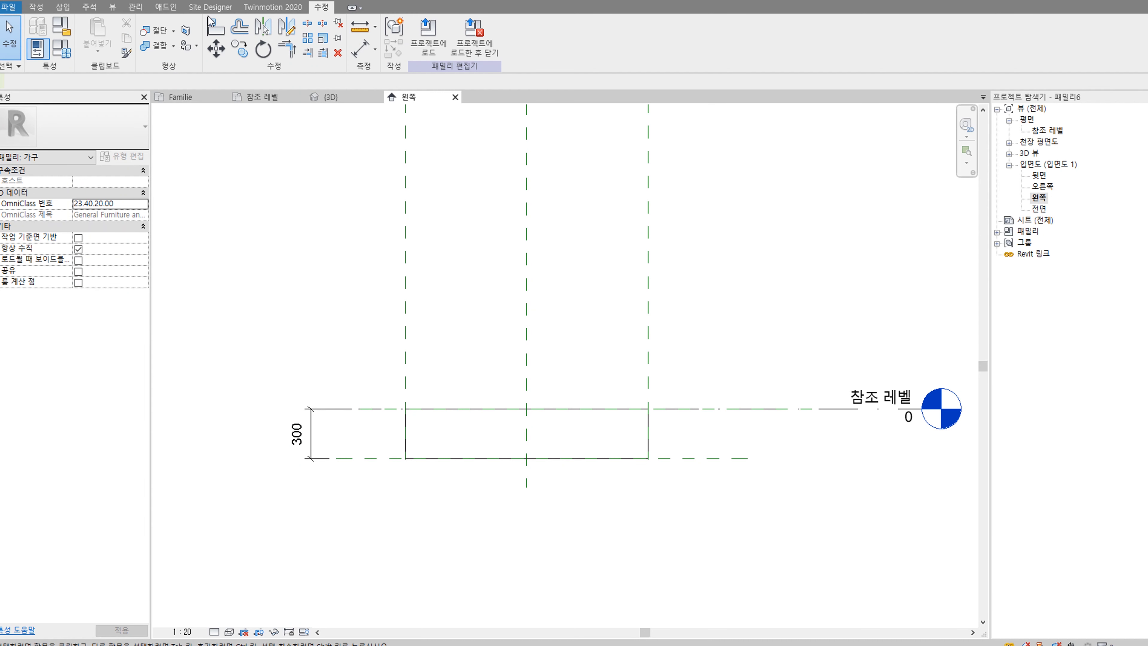
Step: Check the repositioned slab in the 3D view and return to the left elevation
click(215, 0)
middle_drag(475, 312, 627, 449)
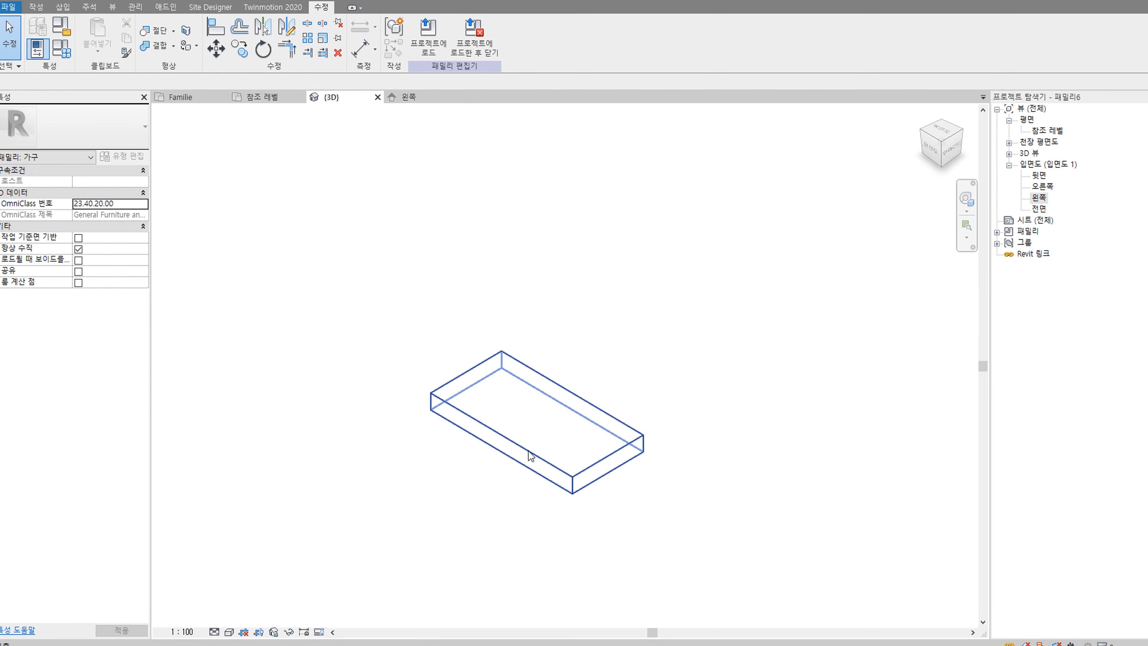
click(424, 97)
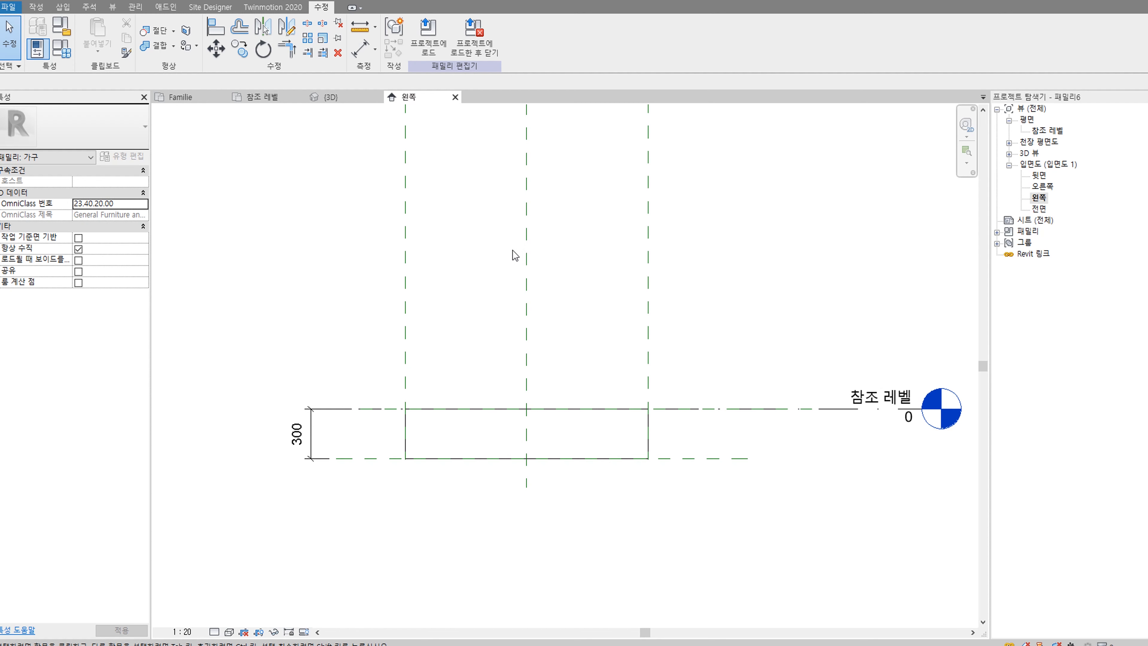
scroll(514, 254, down, 2)
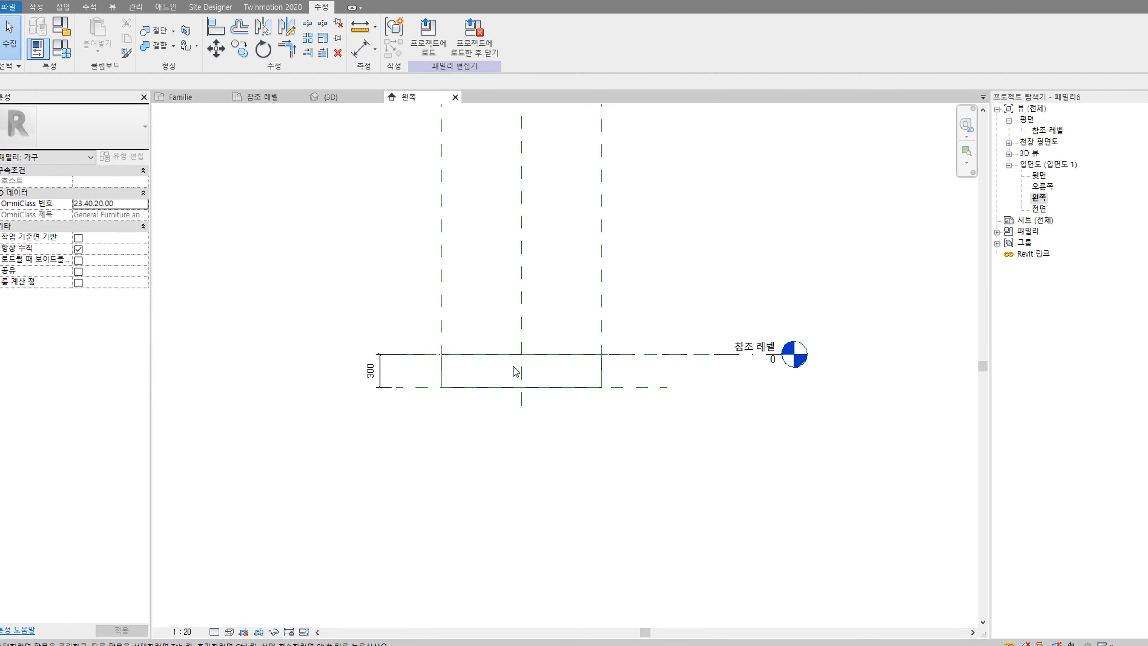
Step: In the reference level plan, start an extrusion and sketch a downward-opening U profile with 1360 mm sides, about 60 mm legs and an 80 mm crossbar
double_click(1046, 131)
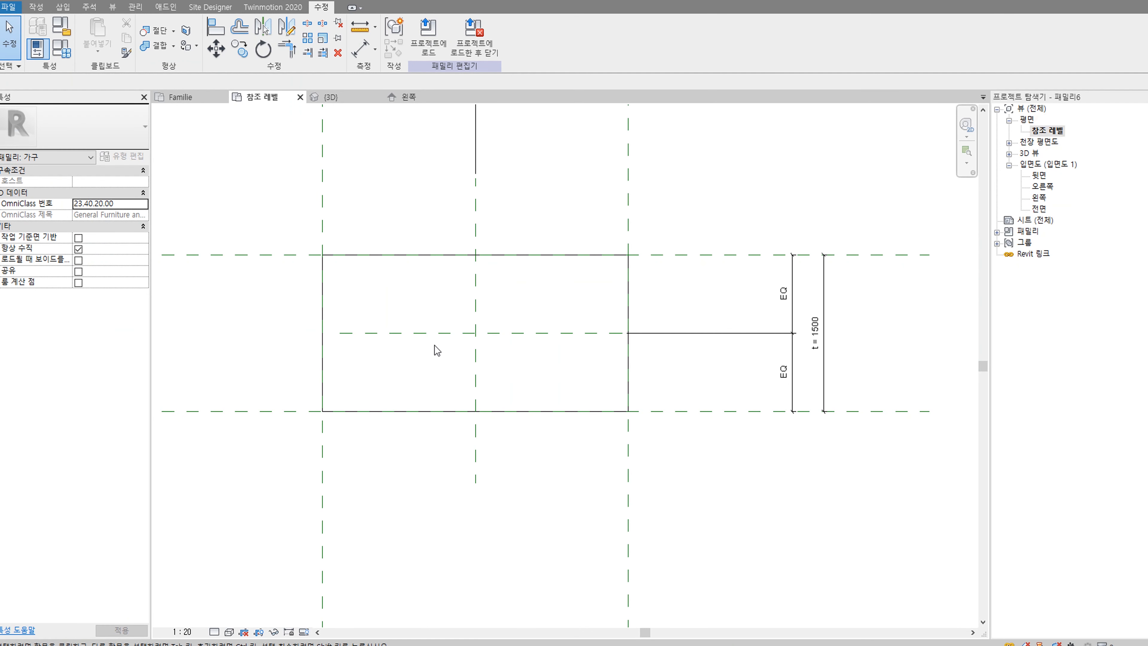
middle_drag(436, 352, 600, 384)
click(36, 7)
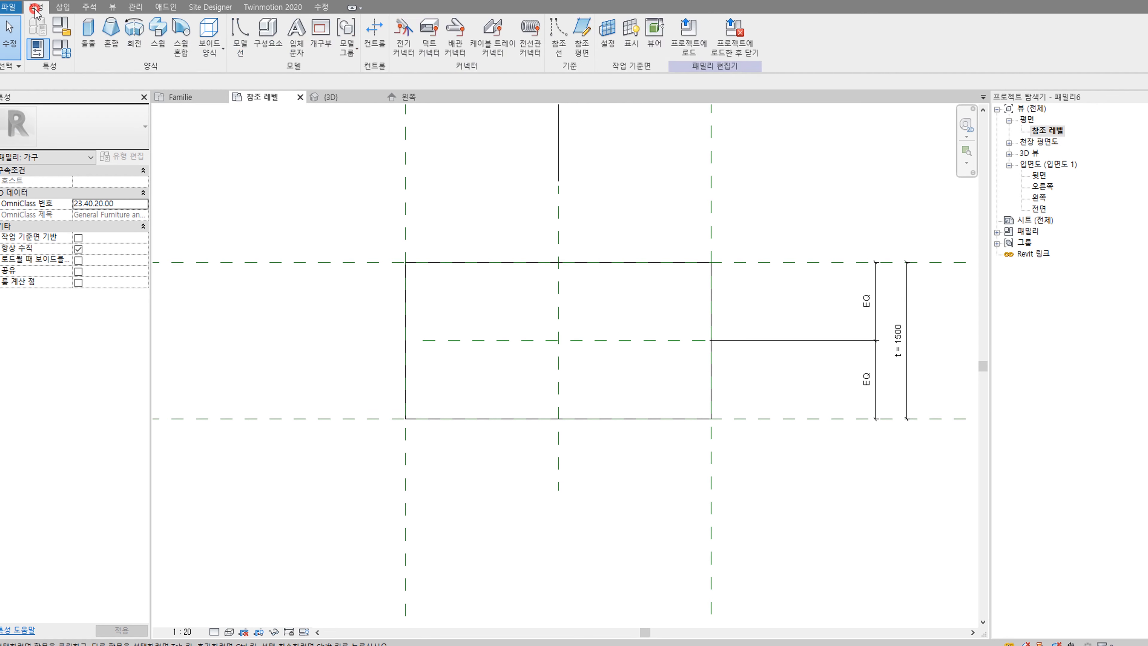
click(90, 25)
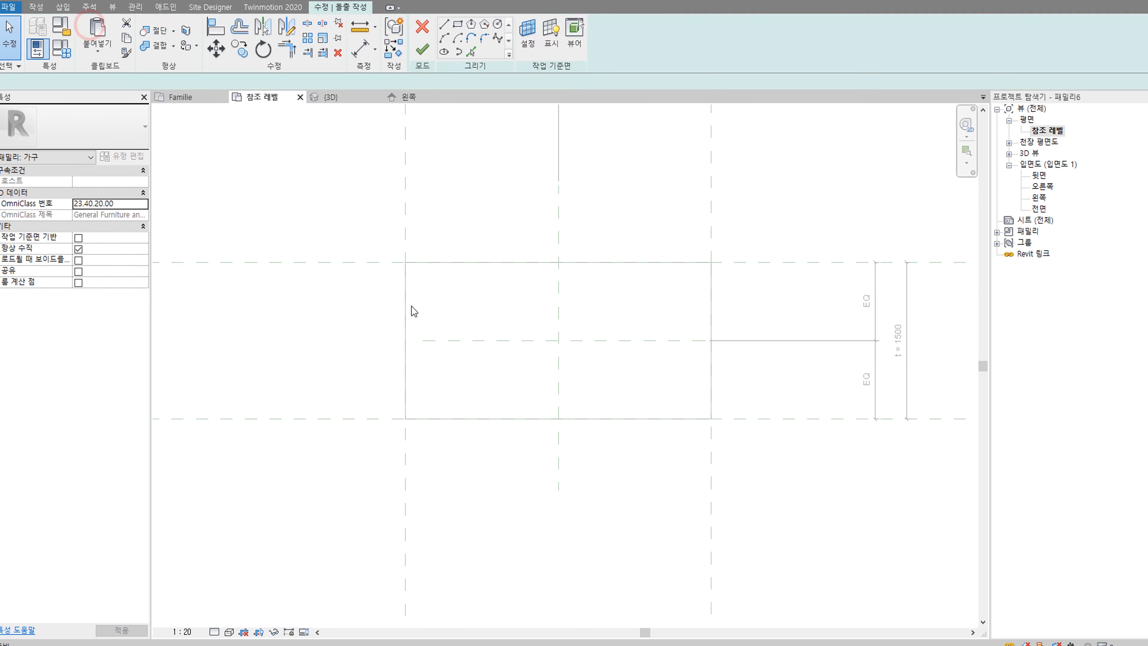
scroll(438, 389, up, 2)
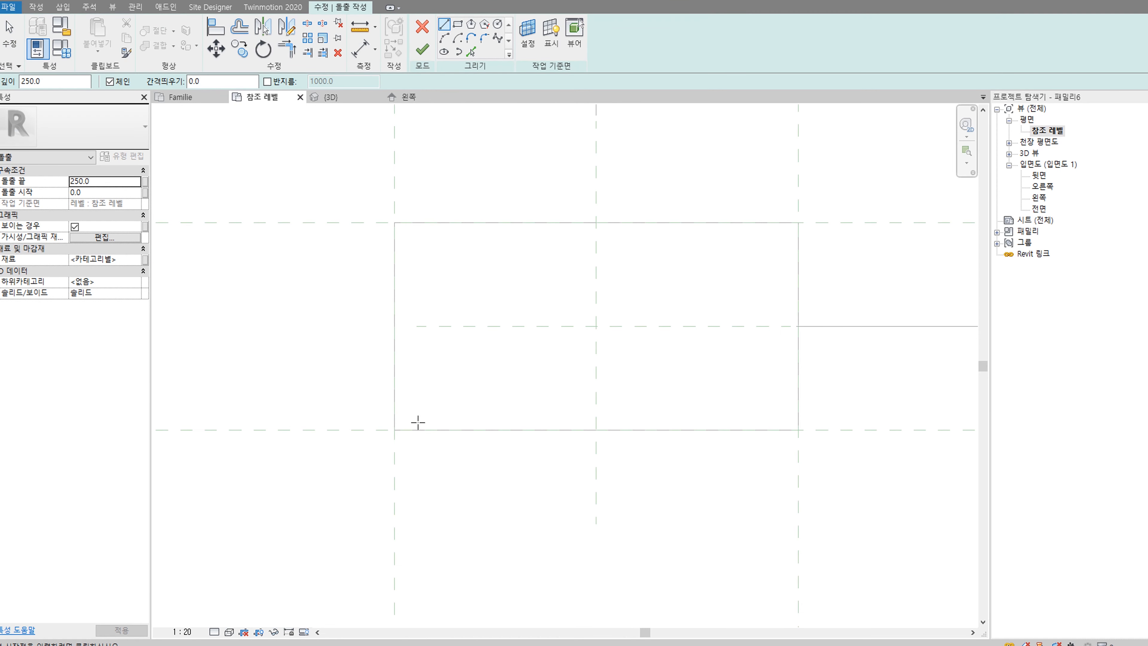
click(450, 416)
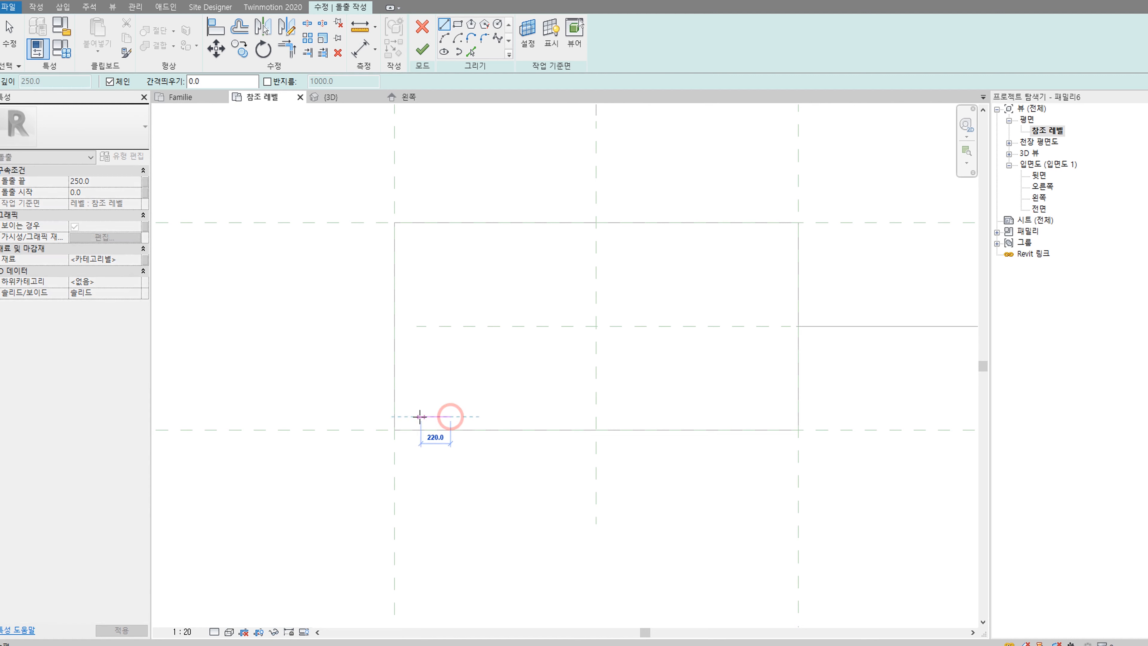
click(437, 416)
click(436, 228)
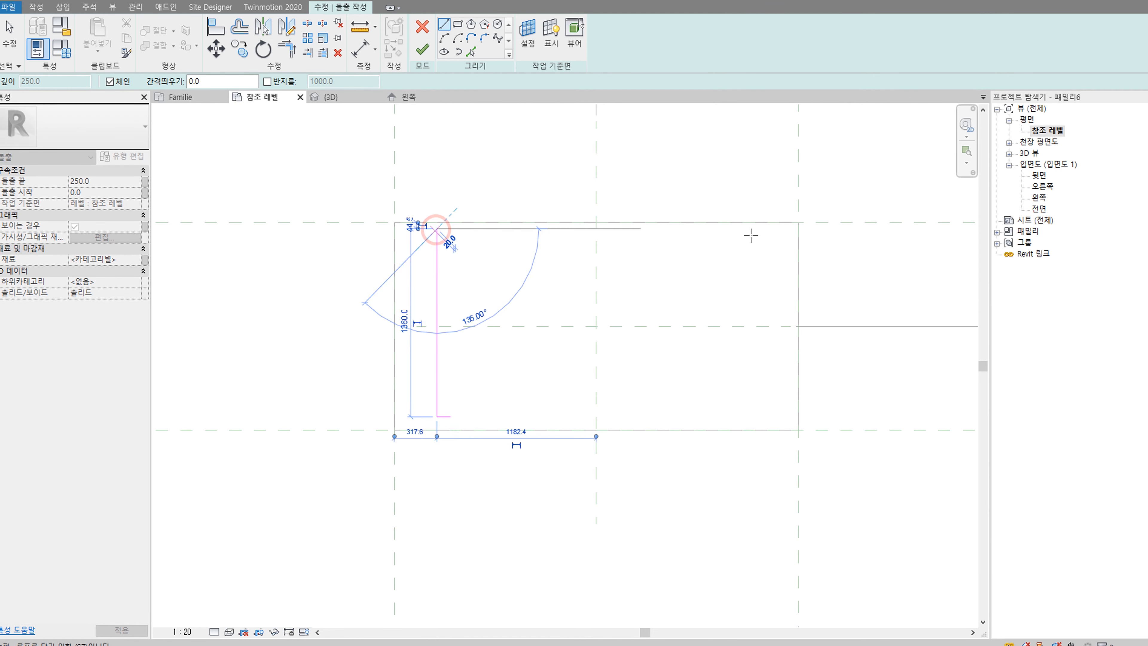
click(788, 228)
click(787, 416)
click(779, 416)
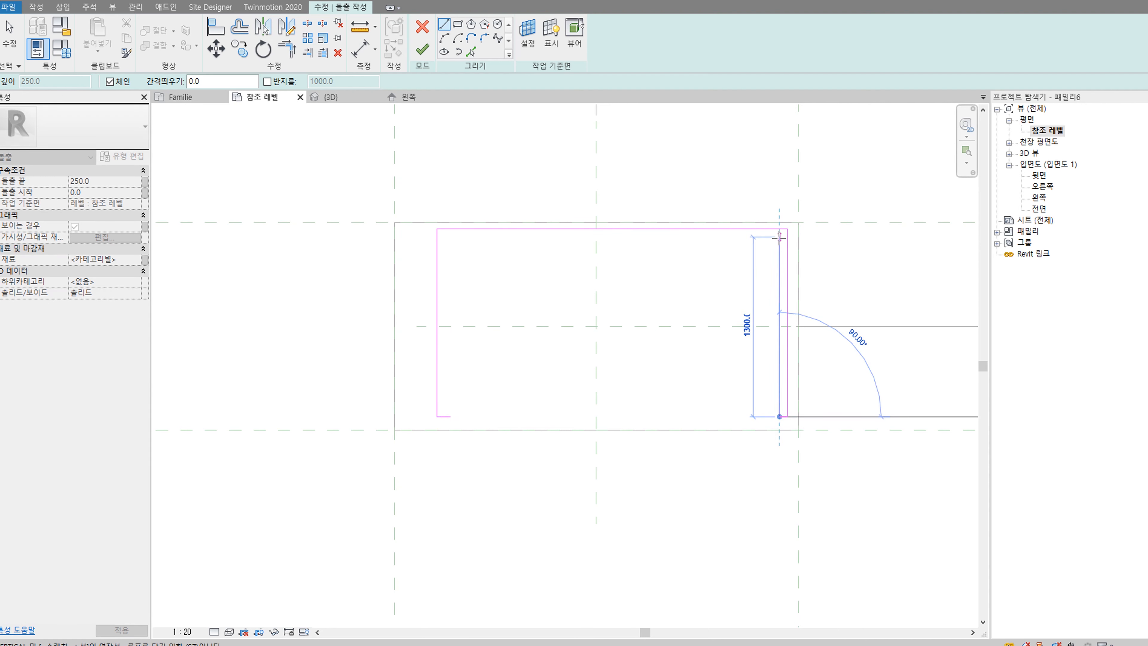
click(779, 239)
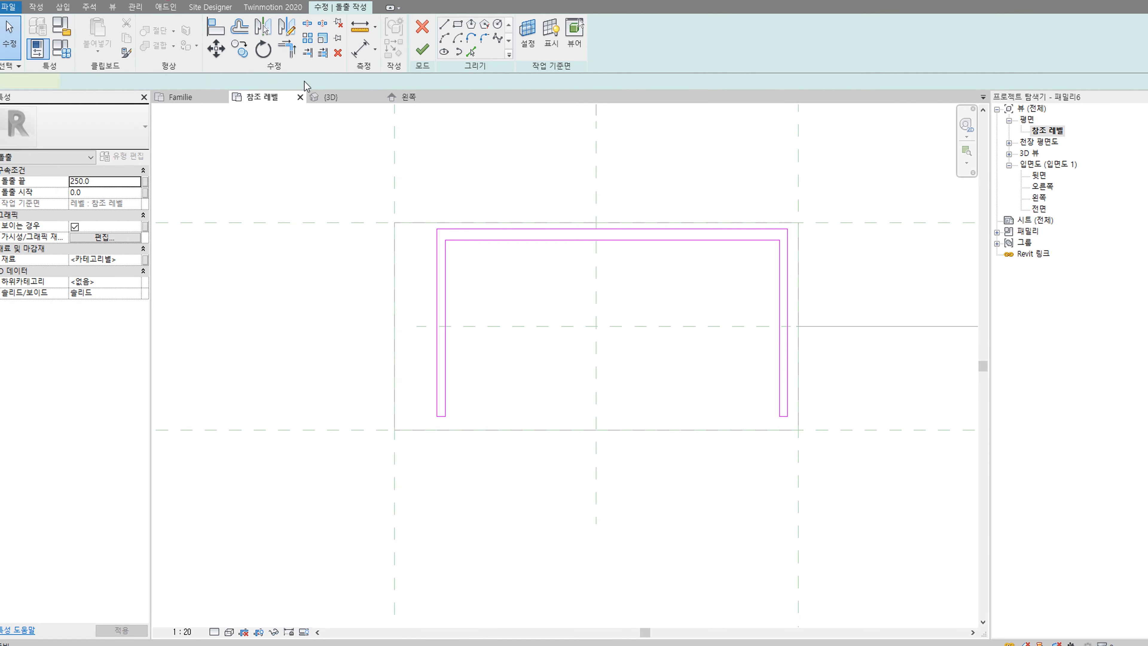
Step: Add an aligned dimension across the thickness of the U profile's left leg
click(360, 48)
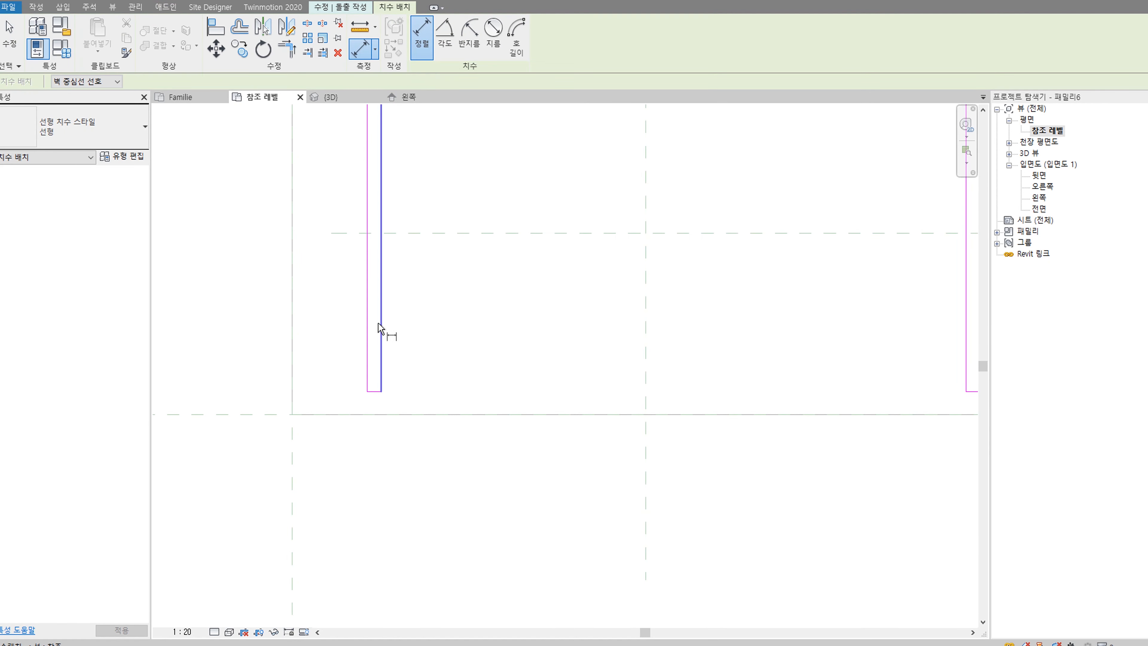
click(367, 316)
click(383, 314)
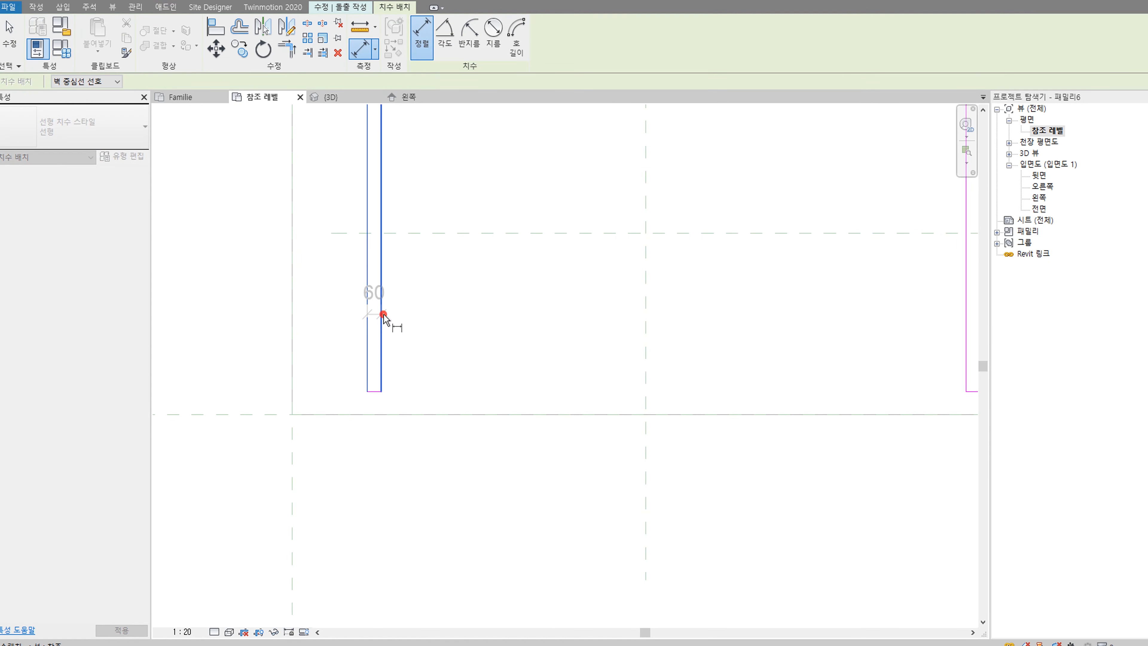
click(438, 294)
Step: Add an aligned dimension across the thickness of the U profile's upper crossbar
scroll(438, 295, down, 3)
middle_drag(539, 233, 505, 337)
scroll(475, 292, up, 2)
click(474, 284)
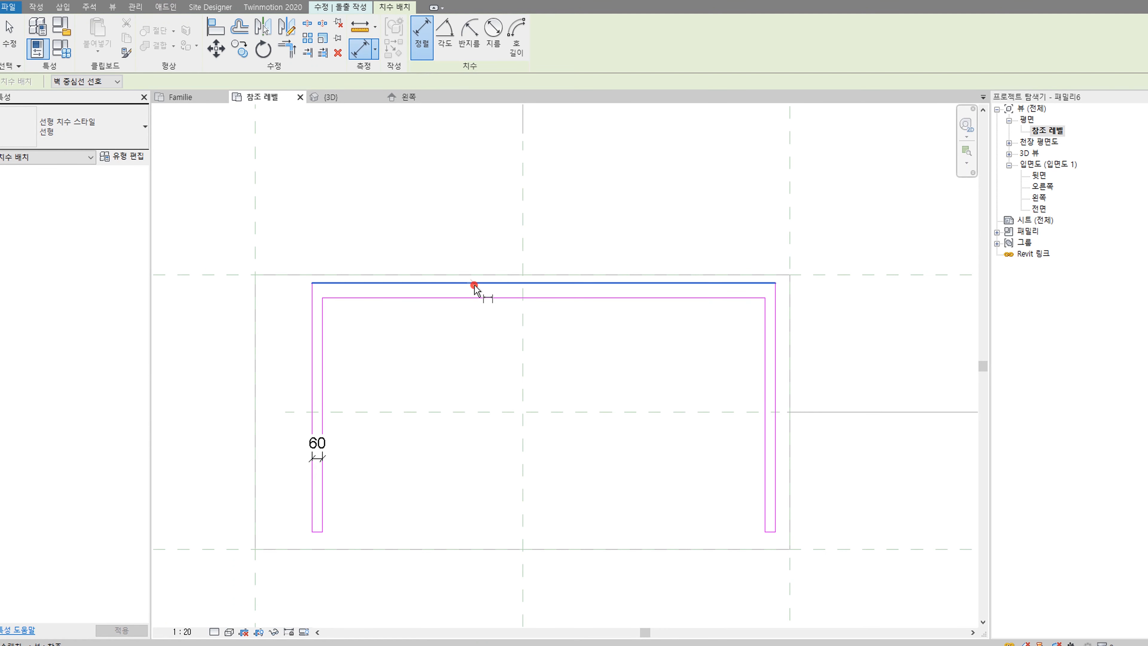
click(474, 296)
click(448, 341)
Step: Add an aligned dimension across the thickness of the U profile's right leg
click(764, 383)
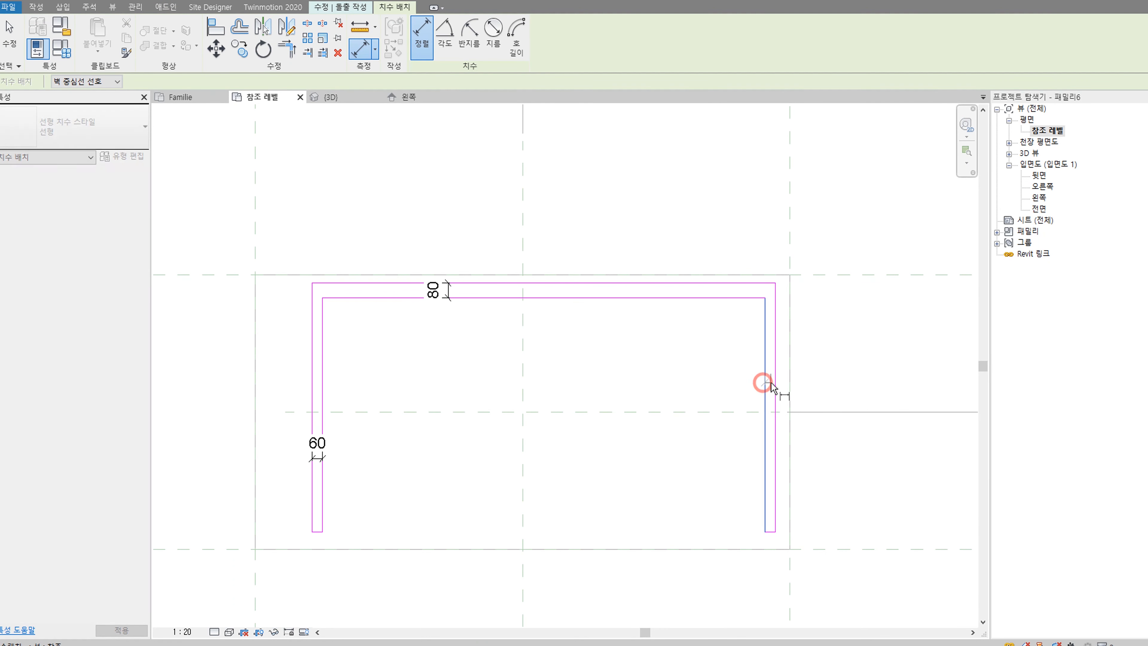
click(774, 384)
click(898, 385)
middle_drag(671, 489, 732, 398)
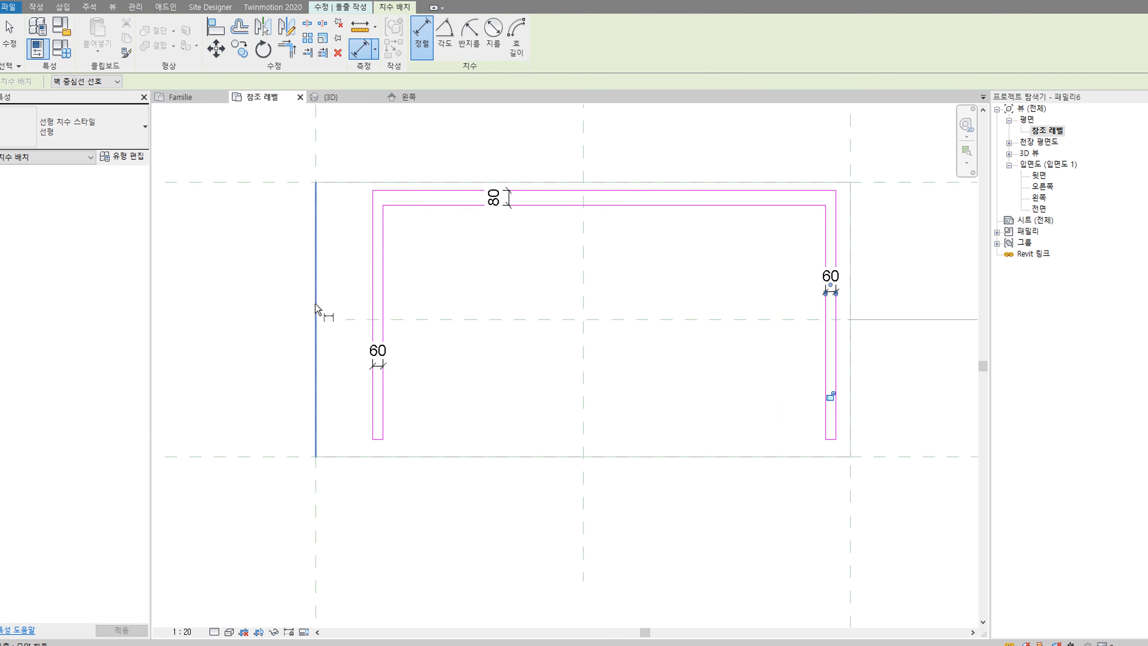
Step: Create a type-based family length parameter named 벽두께 and label the left leg's thickness dimension with it
key(Escape)
key(Escape)
scroll(397, 374, up, 3)
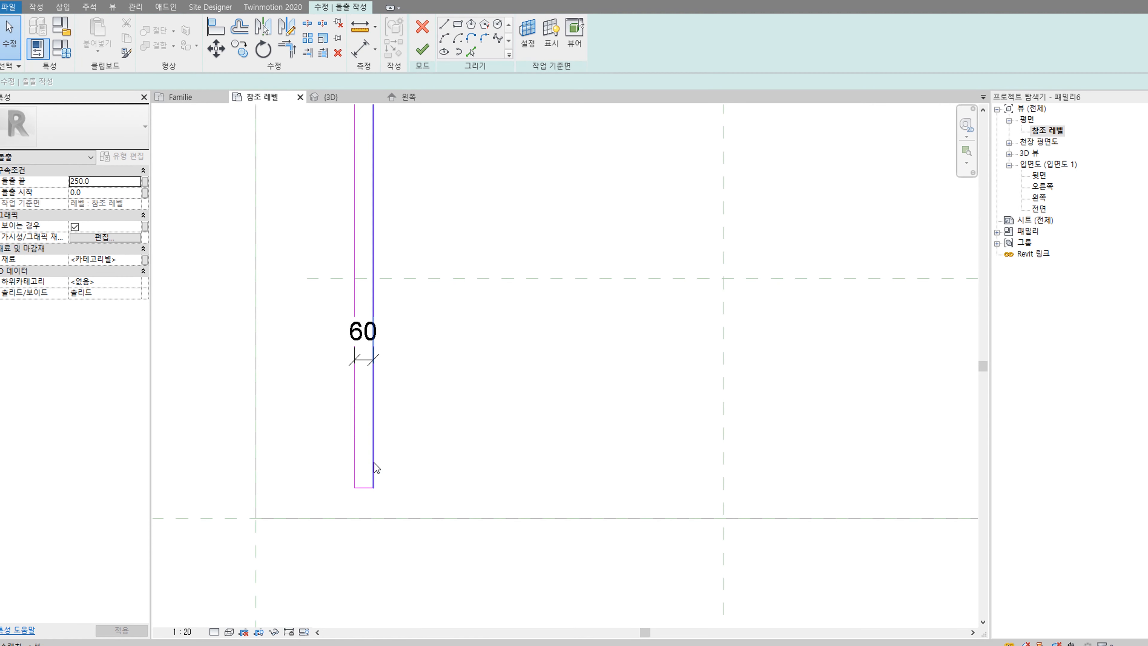
scroll(376, 468, down, 5)
scroll(386, 422, up, 2)
click(368, 401)
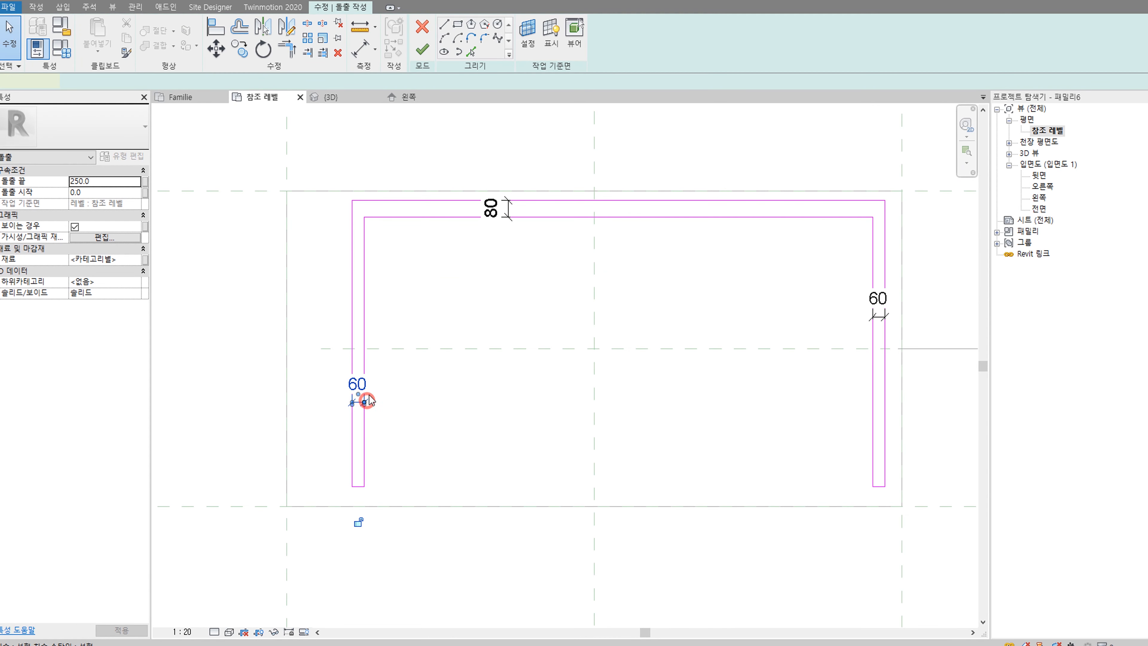
click(539, 35)
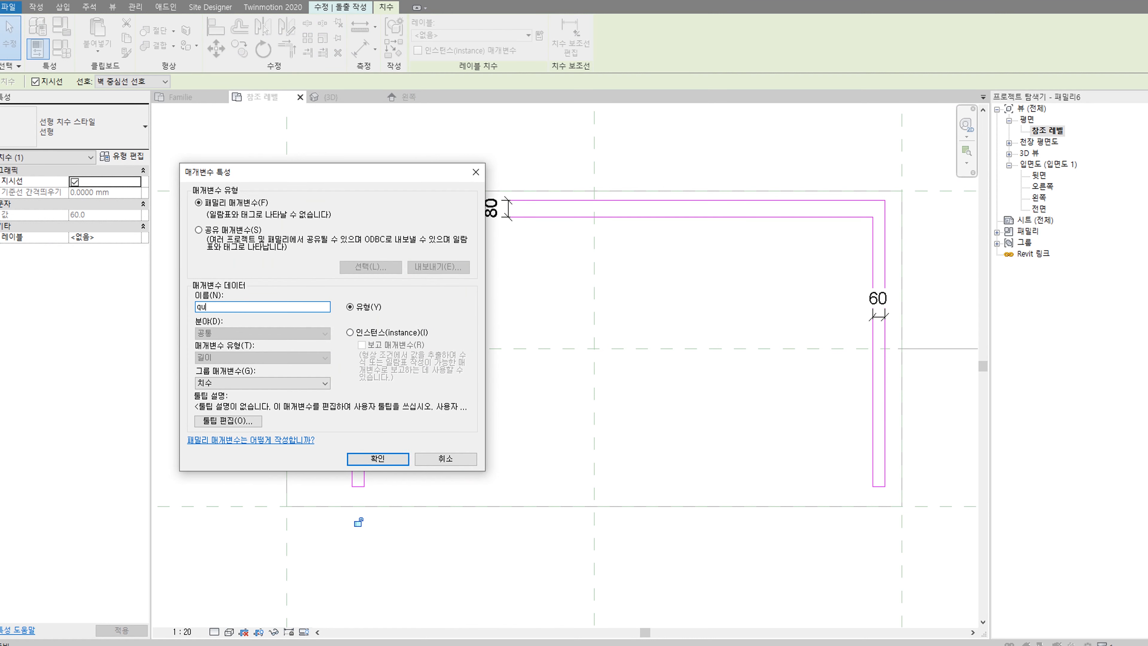
key(BackSpace)
key(BackSpace)
click(371, 458)
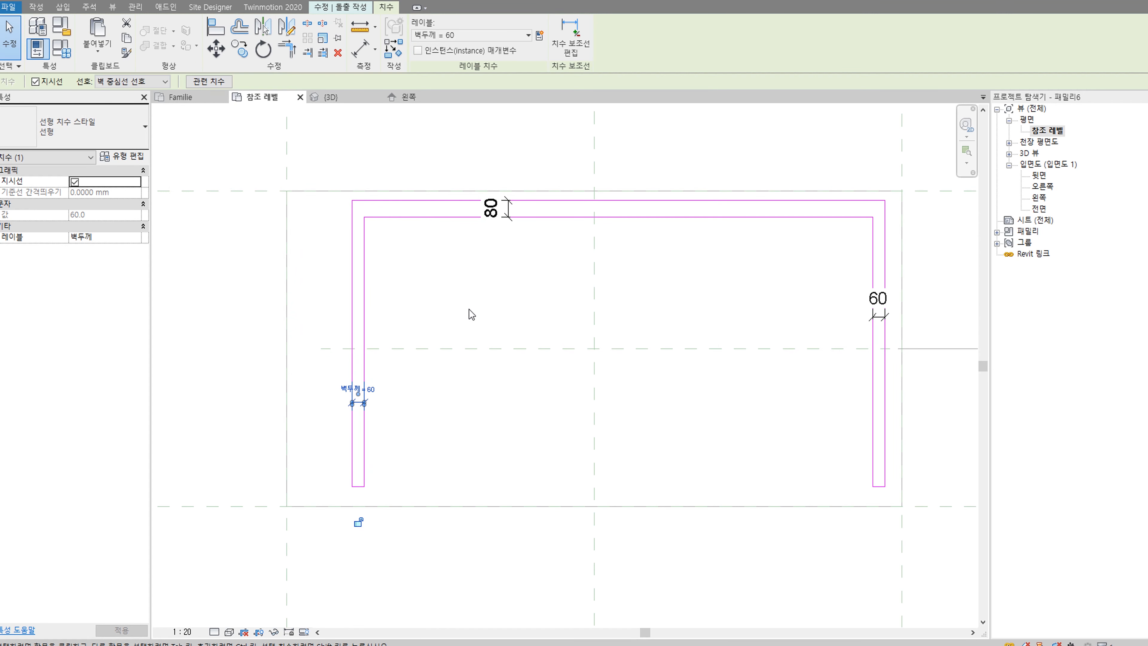
click(469, 308)
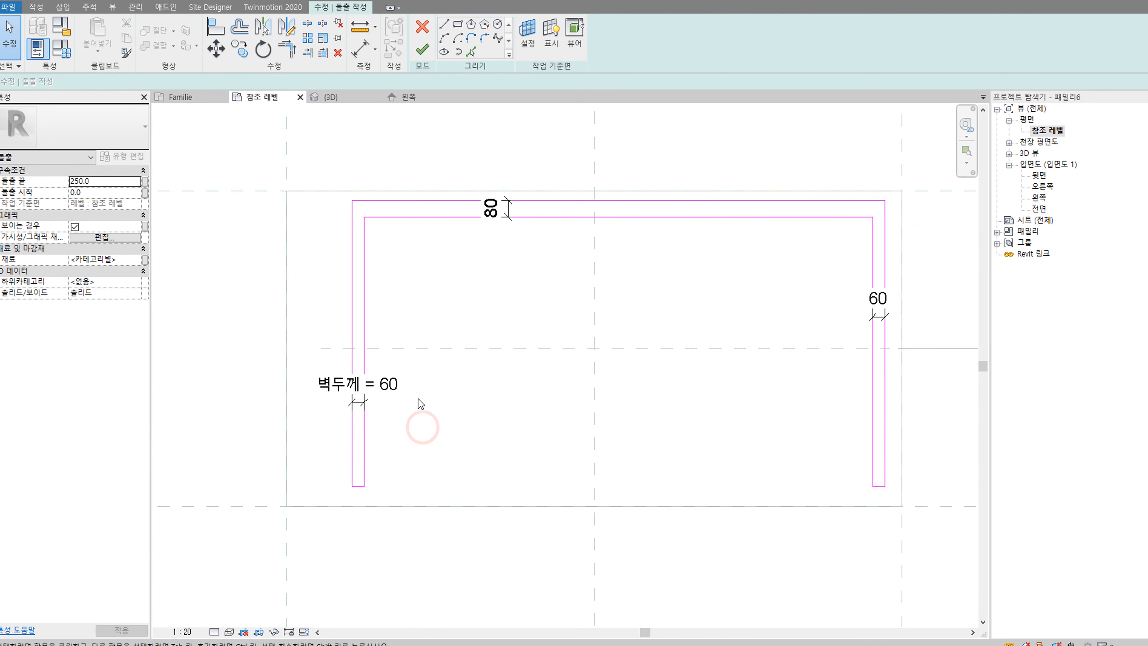
Step: Label the upper crossbar's thickness dimension with the existing 벽두께 parameter
scroll(418, 399, down, 2)
scroll(479, 411, up, 2)
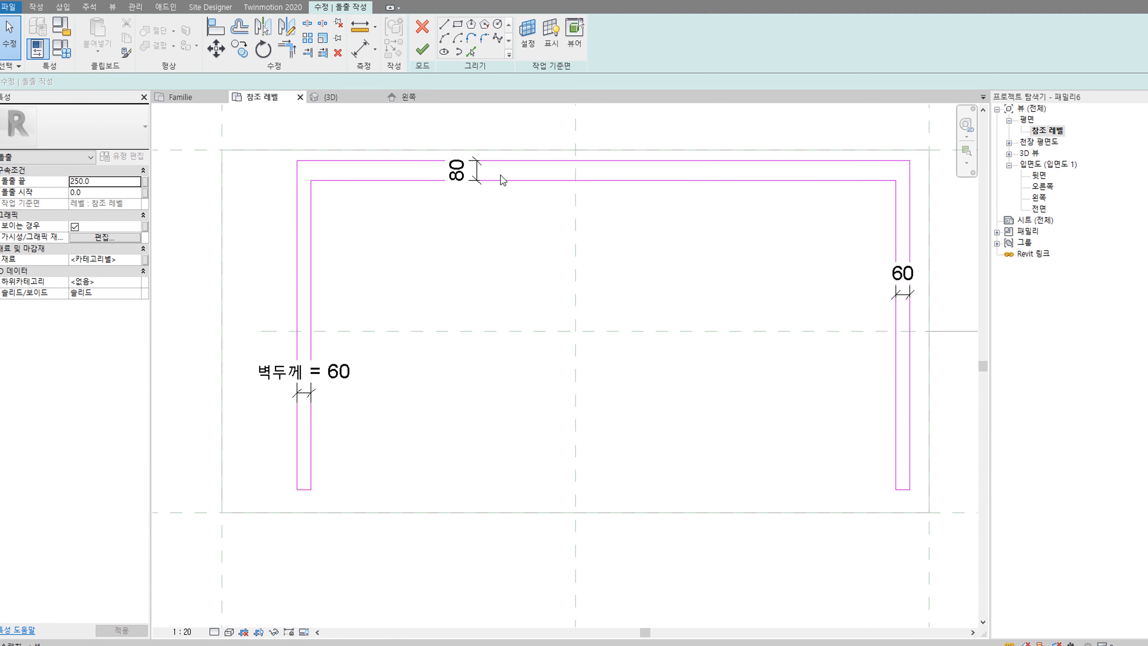
click(481, 171)
click(473, 35)
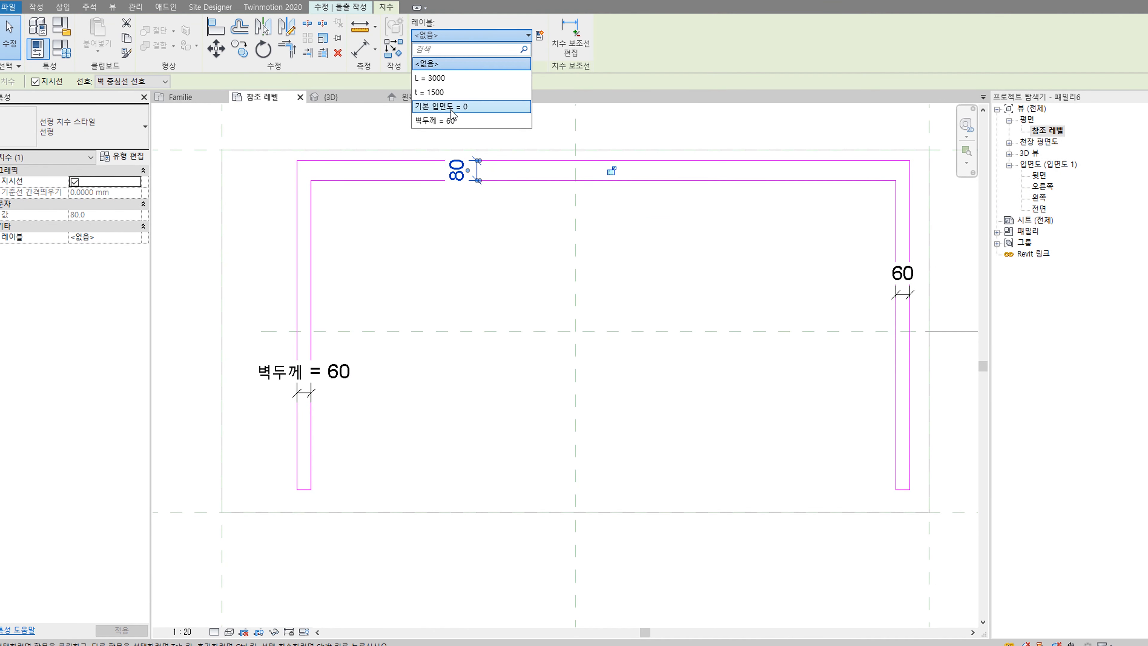
click(528, 7)
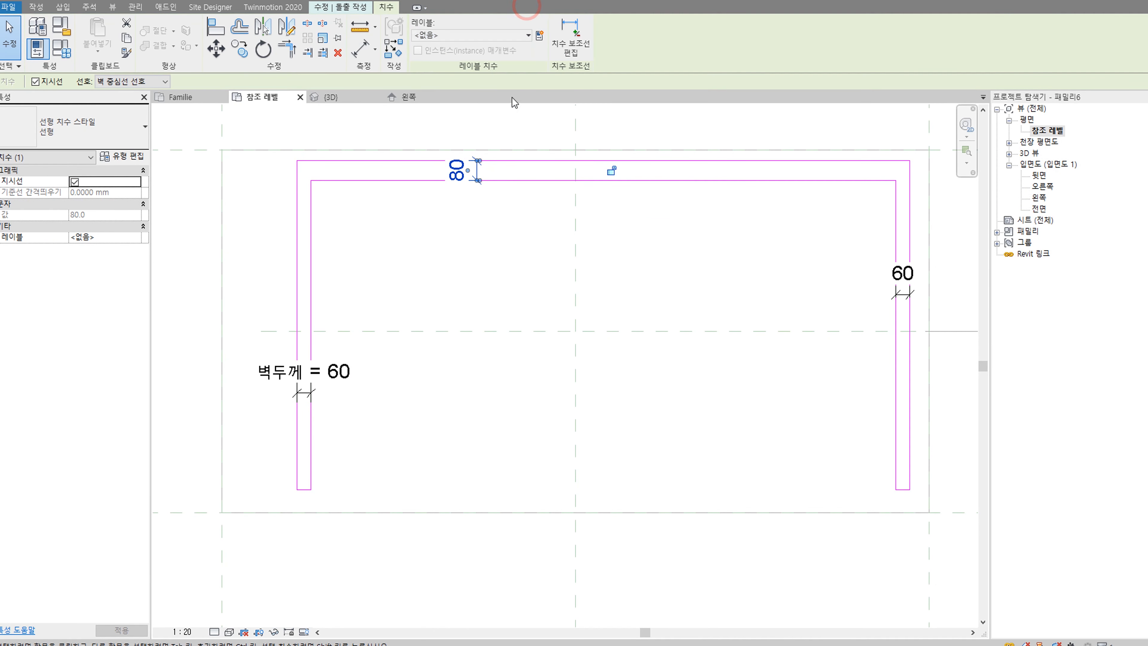
click(493, 35)
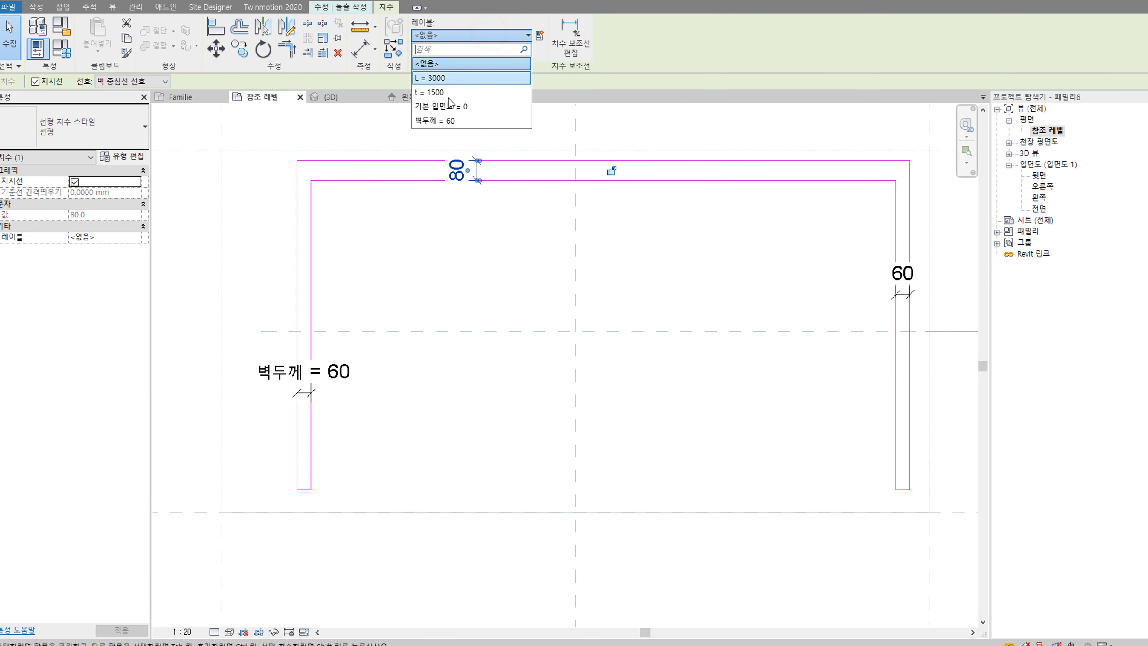
click(445, 121)
Step: Label the right leg's thickness dimension with the existing 벽두께 parameter
middle_drag(691, 232, 398, 234)
click(609, 295)
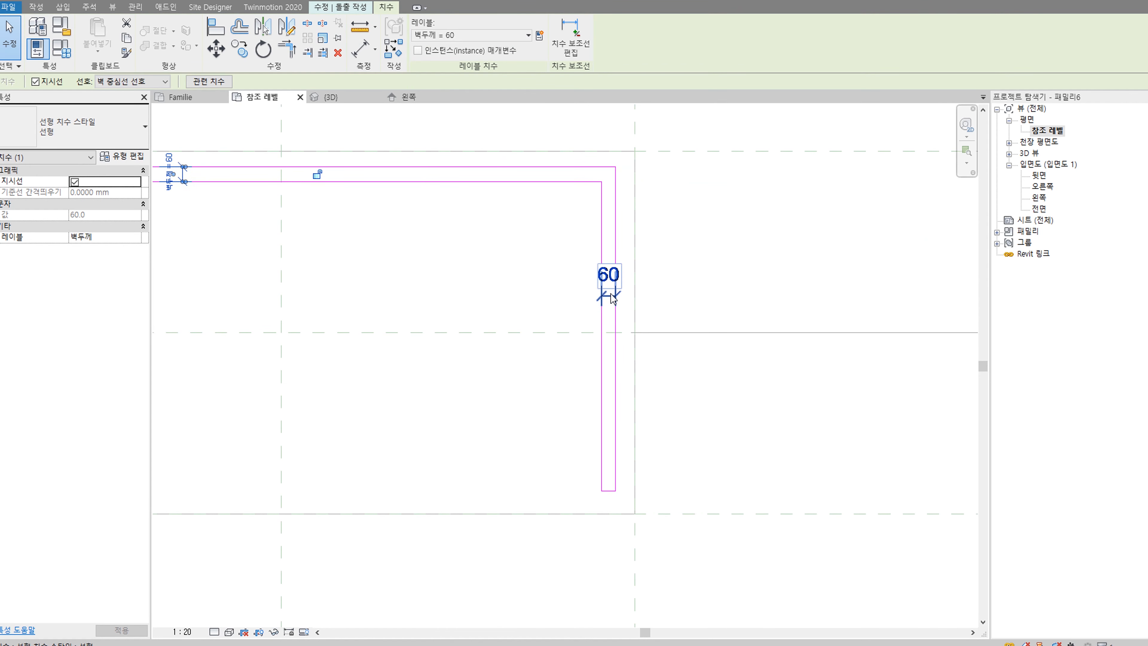
click(487, 34)
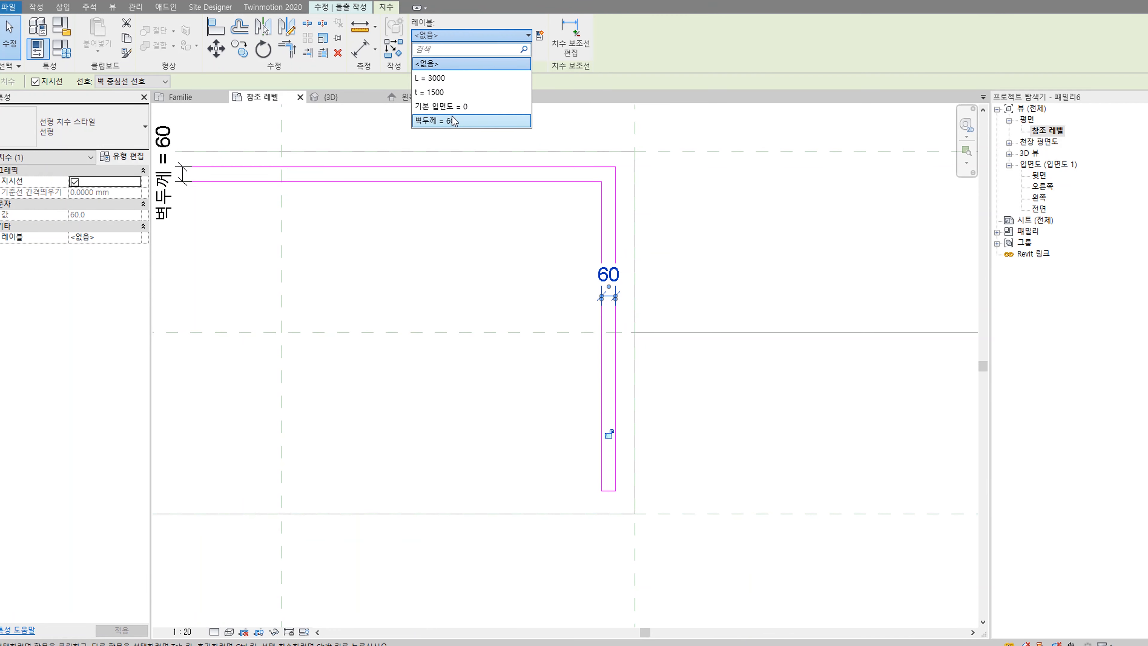
click(453, 121)
click(448, 267)
scroll(474, 299, down, 2)
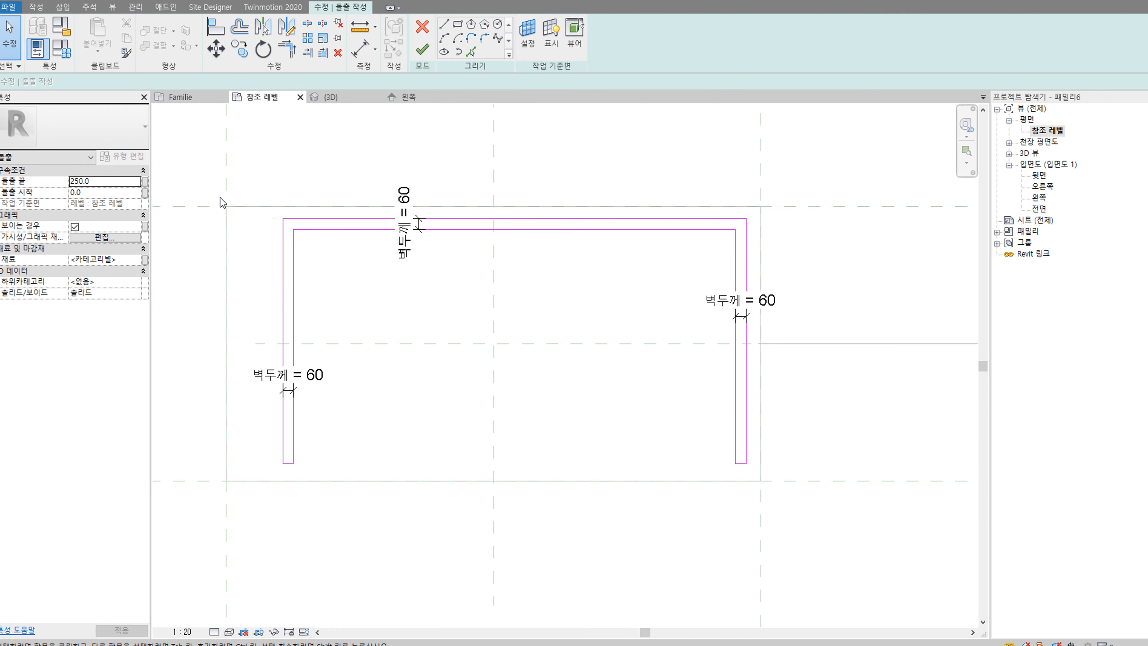
Step: Move the left leg's bottom end line onto the lower horizontal reference plane and lock it there
scroll(280, 396, up, 1)
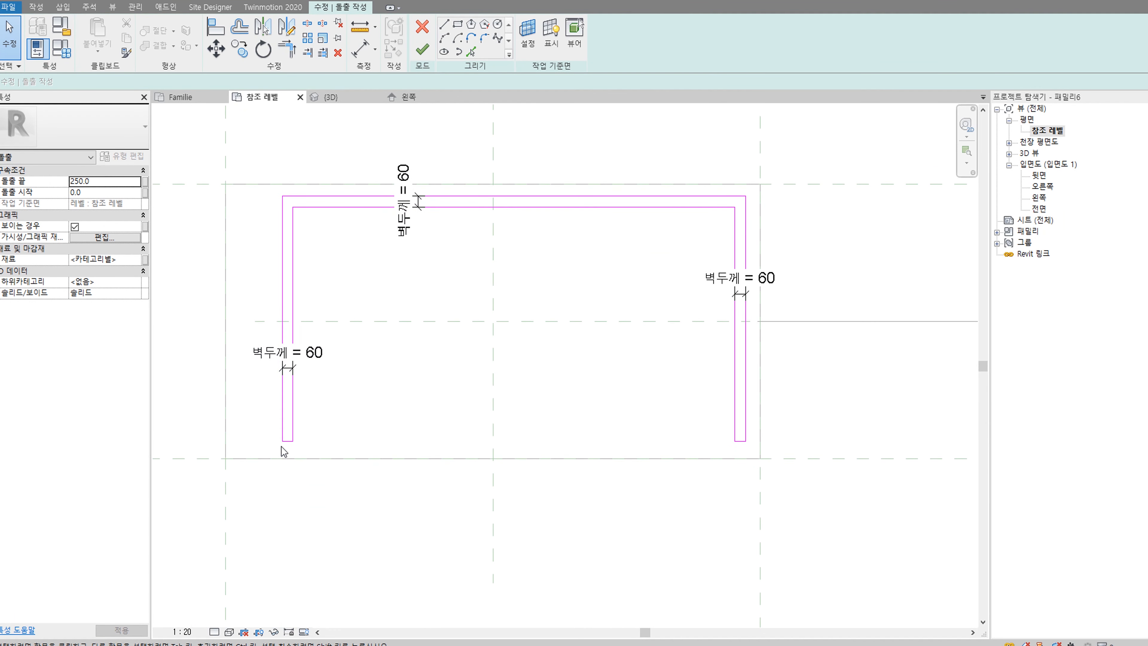
scroll(290, 448, up, 2)
click(290, 439)
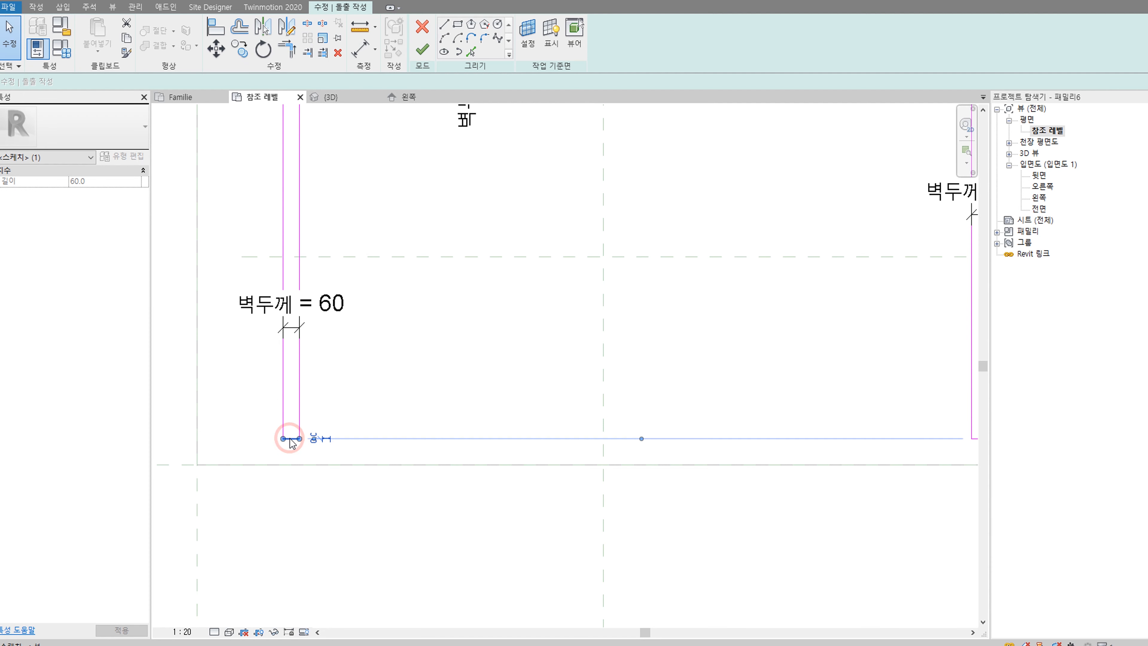
click(400, 372)
drag(291, 438, 290, 465)
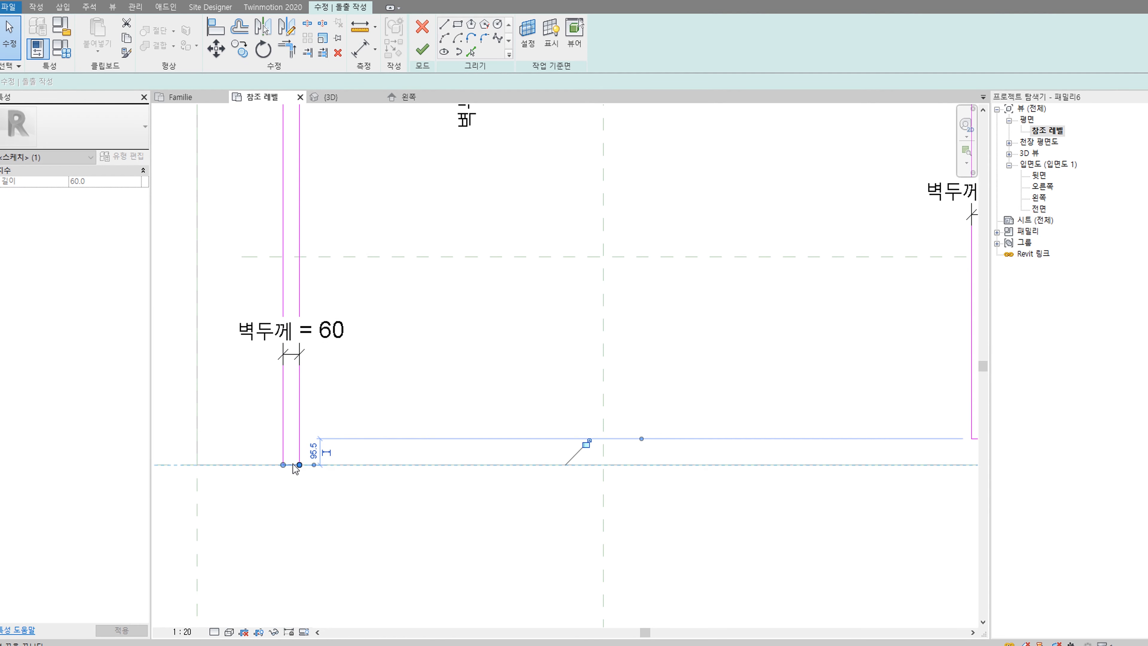
click(586, 444)
Step: Move the right leg's bottom end line onto the lower horizontal reference plane and lock it there
scroll(710, 450, down, 3)
middle_drag(851, 466, 538, 437)
scroll(539, 432, up, 2)
drag(582, 414, 583, 437)
click(587, 414)
scroll(500, 447, down, 3)
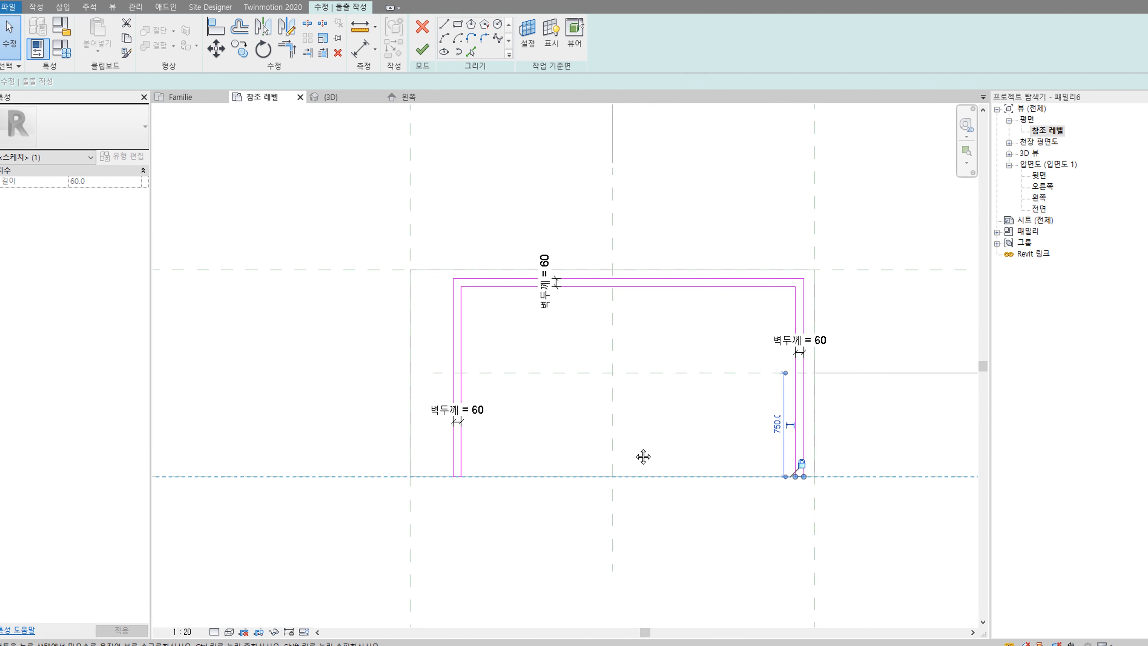
Step: Move the left leg's outer edge onto the left vertical reference plane and lock it there
middle_drag(643, 456, 720, 459)
click(535, 385)
scroll(535, 395, up, 3)
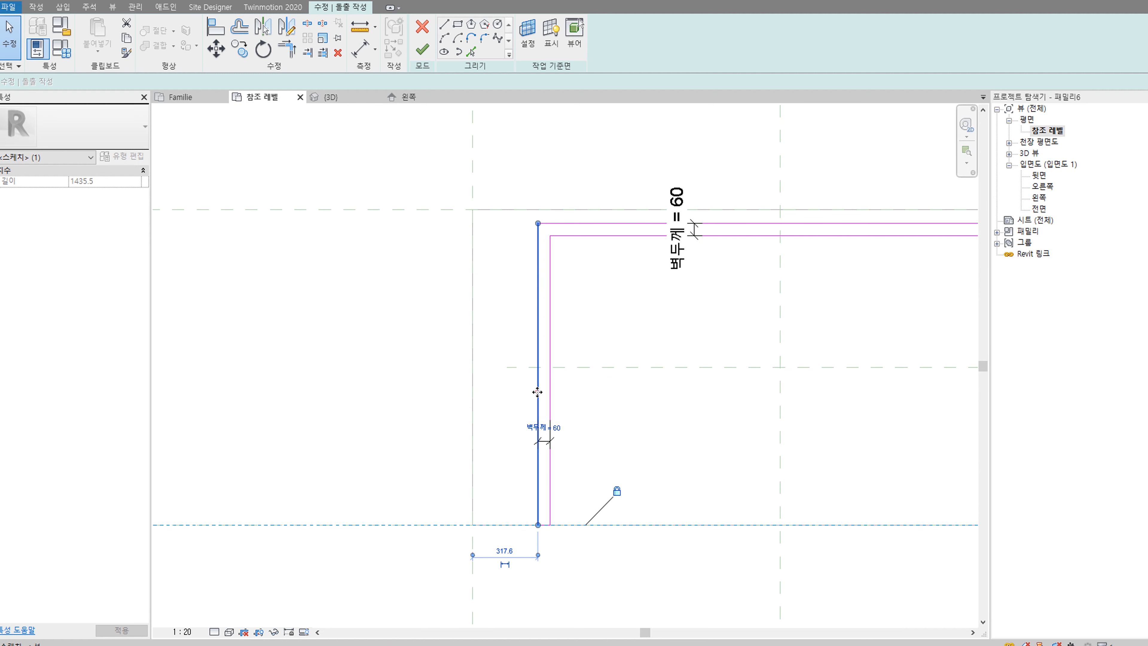
drag(473, 394, 473, 391)
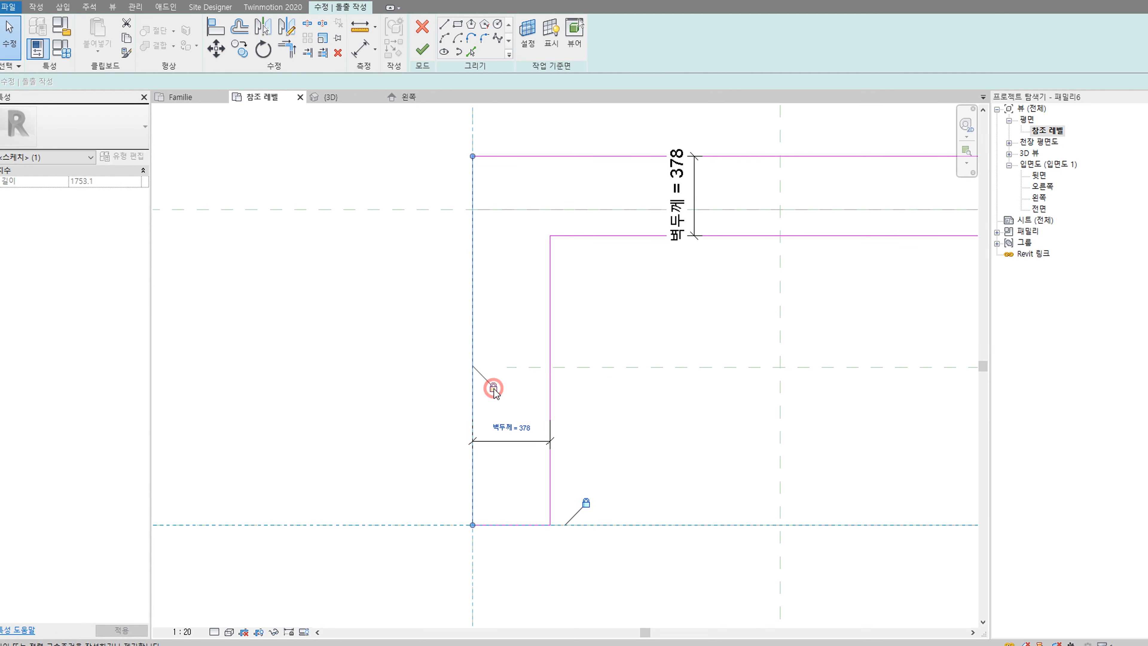
click(494, 388)
Step: Move the crossbar's outer edge onto the upper horizontal reference plane and lock it there
scroll(742, 407, down, 2)
middle_drag(761, 338, 412, 342)
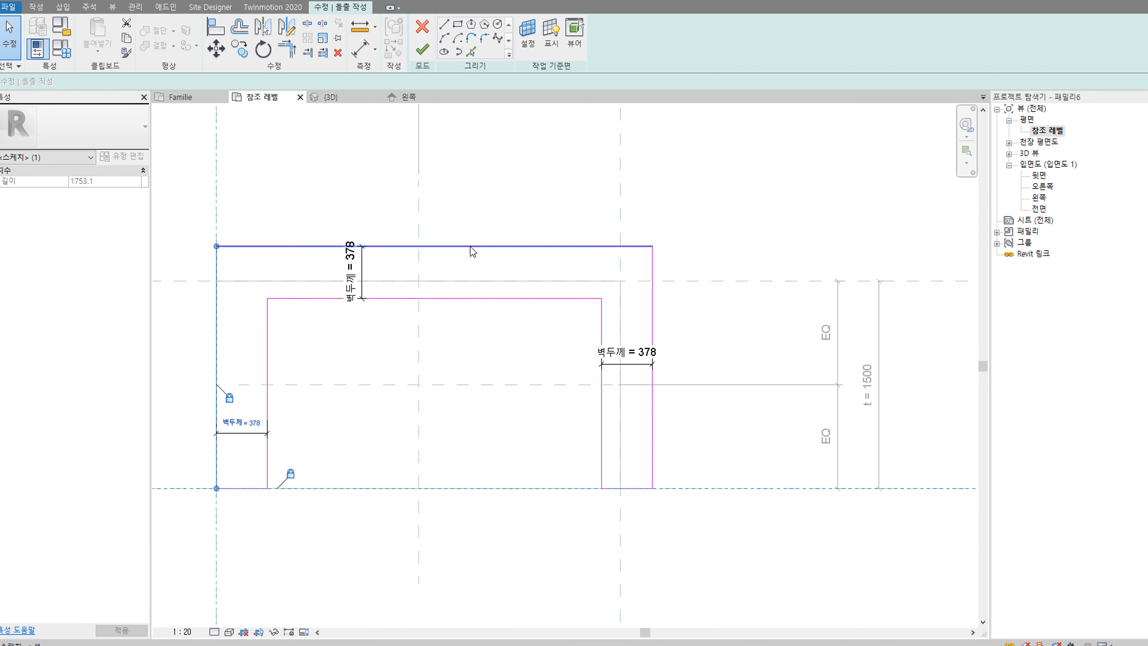
drag(472, 248, 476, 282)
click(544, 303)
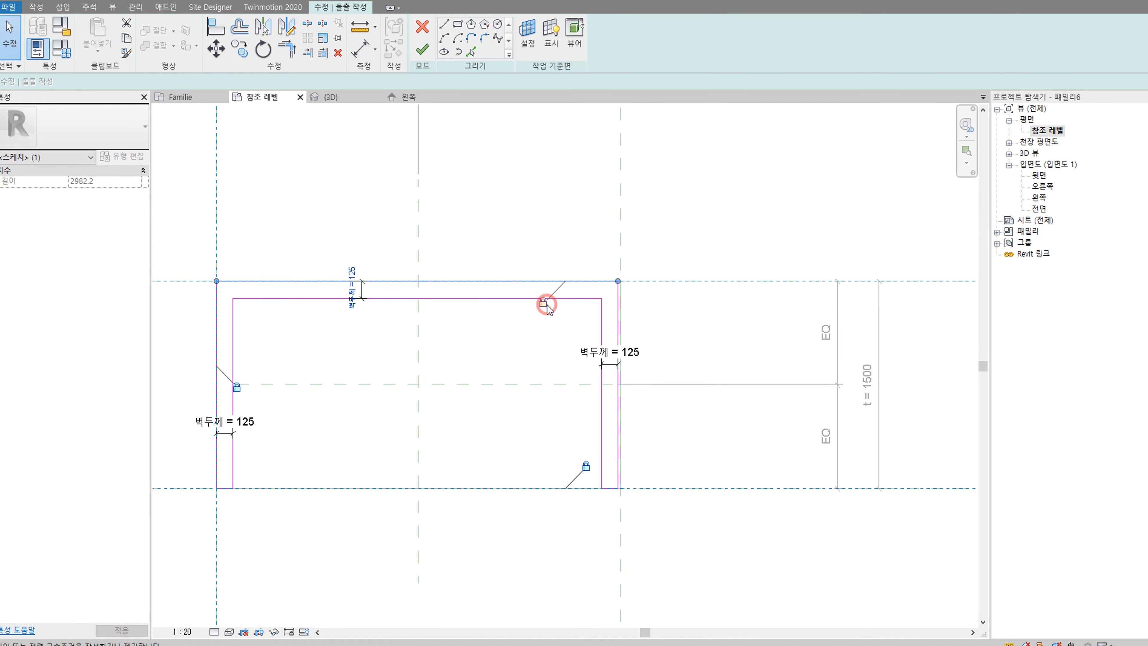
Step: Move the right leg's outer edge onto the right vertical reference plane and lock it there
scroll(636, 424, up, 4)
mouse_move(609, 410)
mouse_down()
mouse_move(651, 420)
mouse_move(617, 410)
mouse_up()
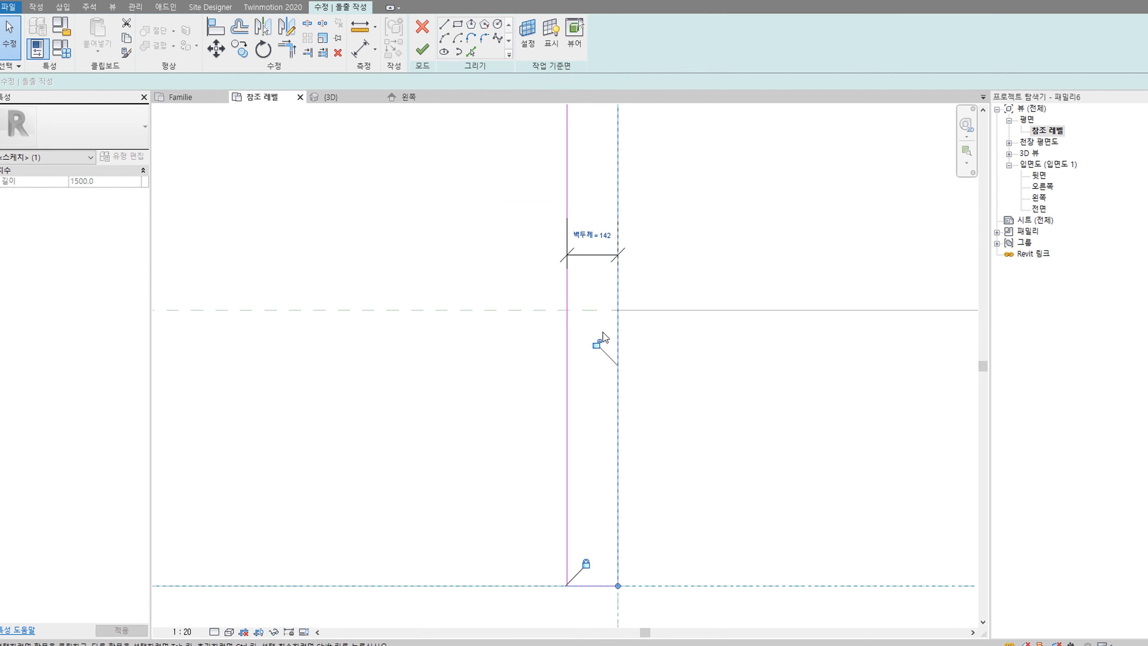
click(597, 346)
scroll(445, 448, down, 3)
middle_drag(373, 460, 529, 455)
click(532, 439)
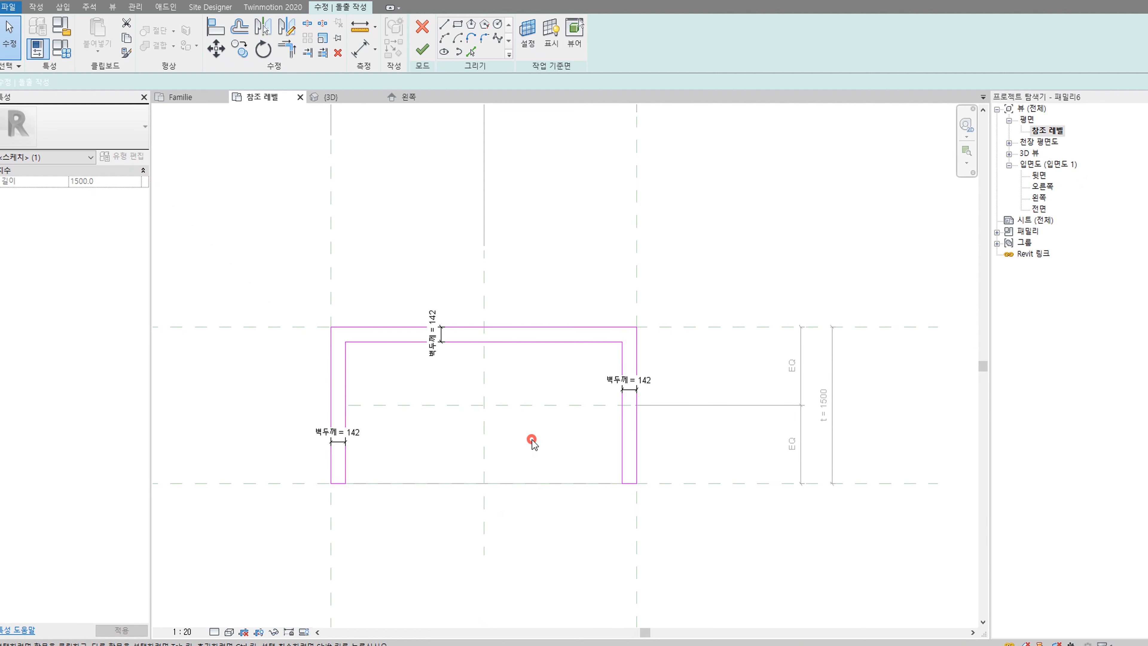
Step: Finish the U-shaped extrusion sketch and inspect the resulting solid in the 3D view
scroll(468, 492, up, 2)
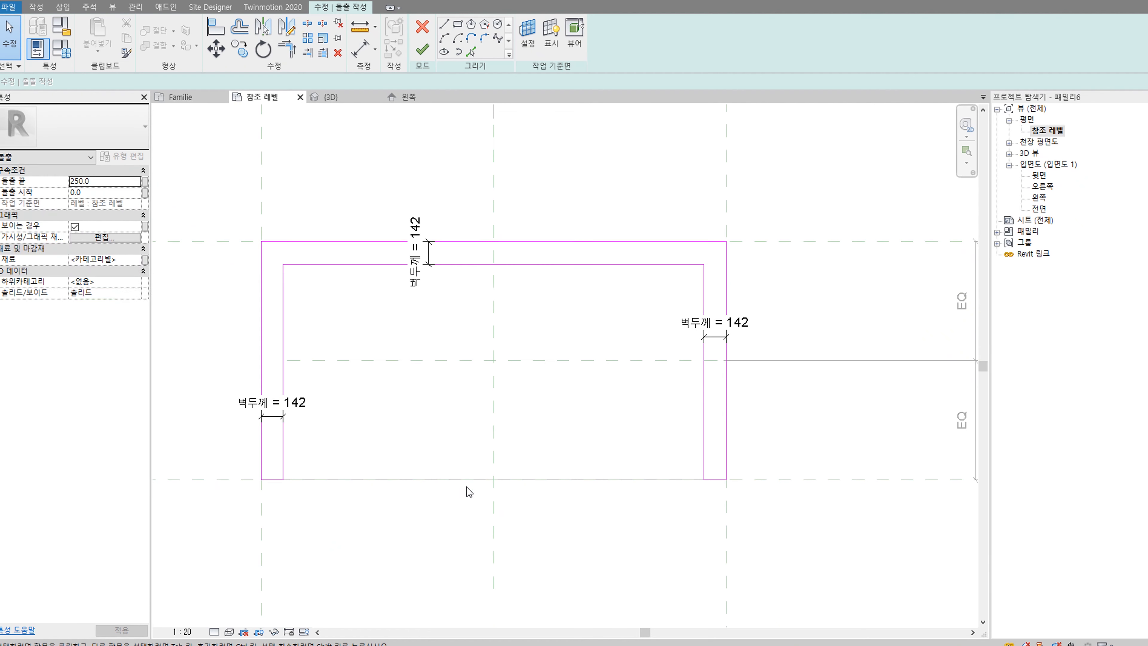
click(422, 51)
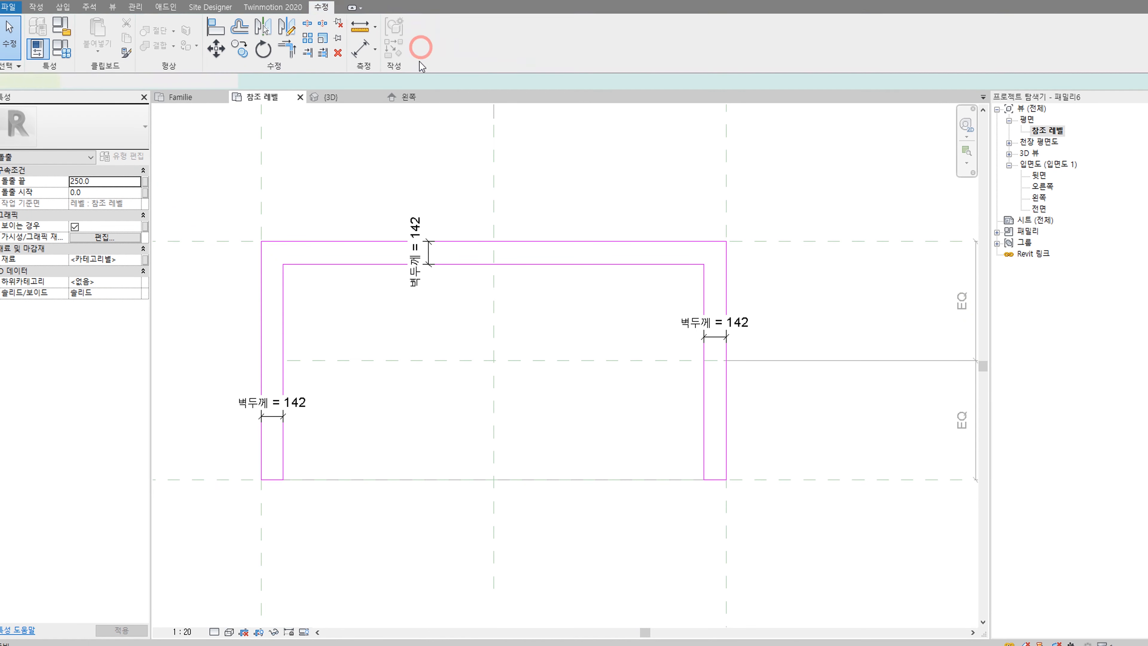
click(600, 438)
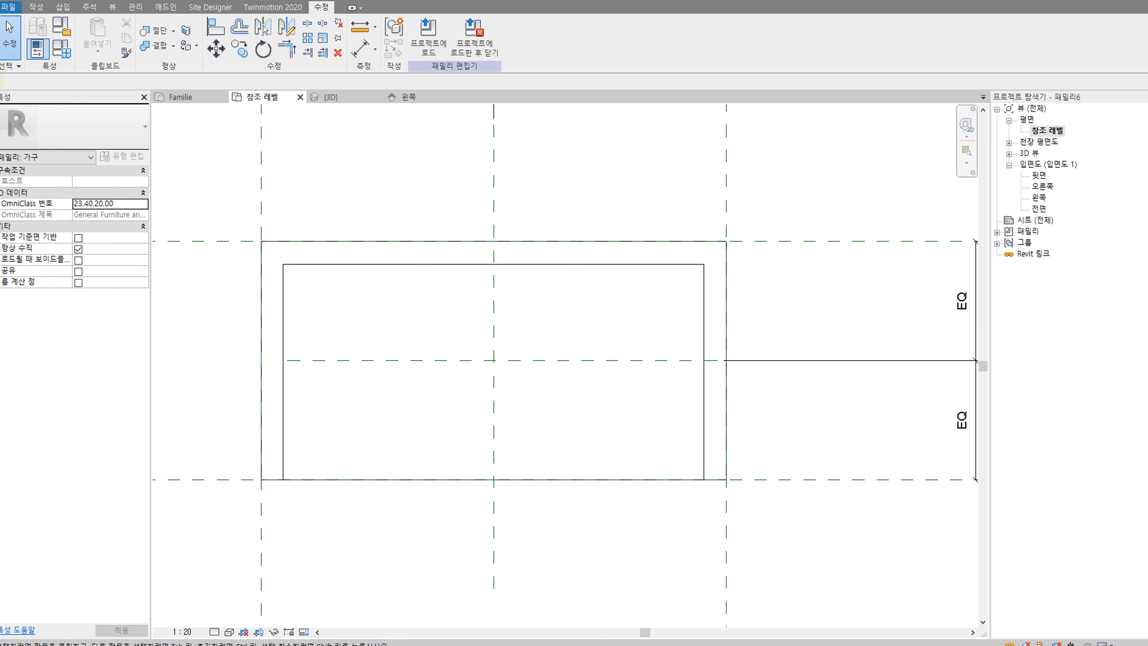
click(330, 98)
shift+middle_drag(591, 510, 629, 396)
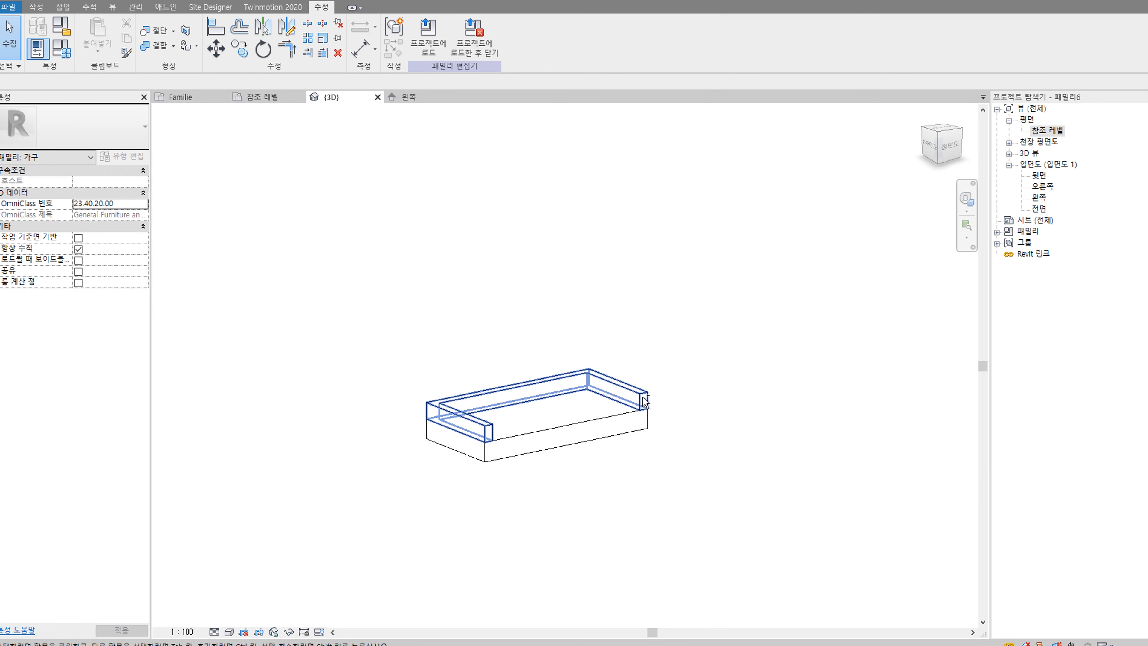
Step: Return to the reference level plan and set the 벽두께 parameter to 20 in the family types
click(272, 98)
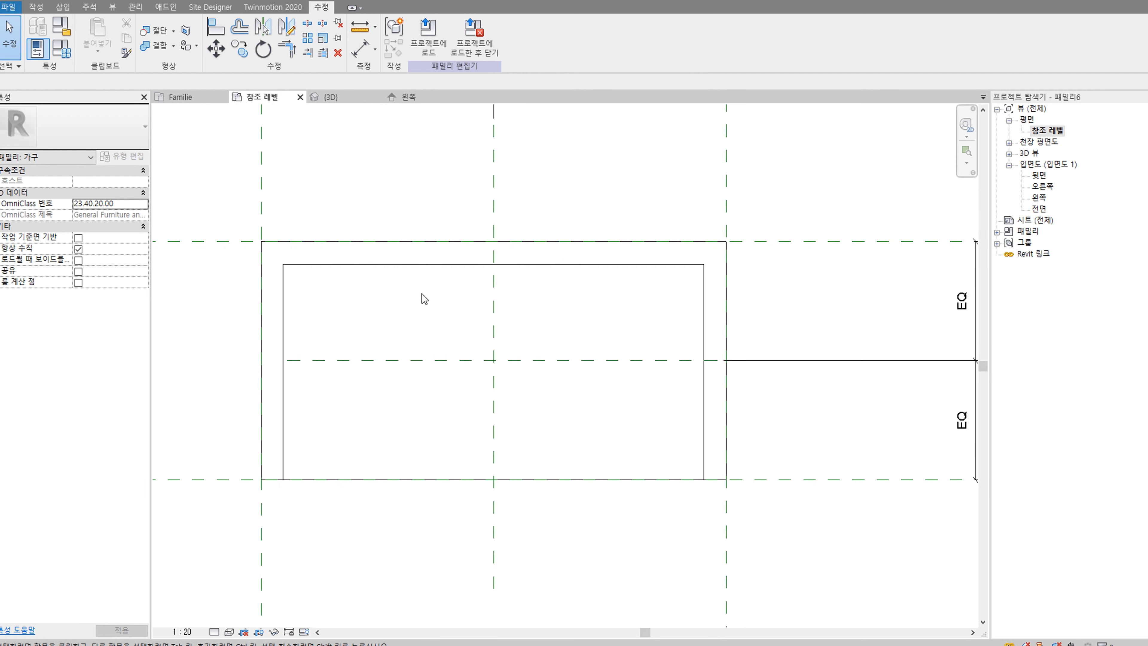
middle_drag(415, 352, 456, 346)
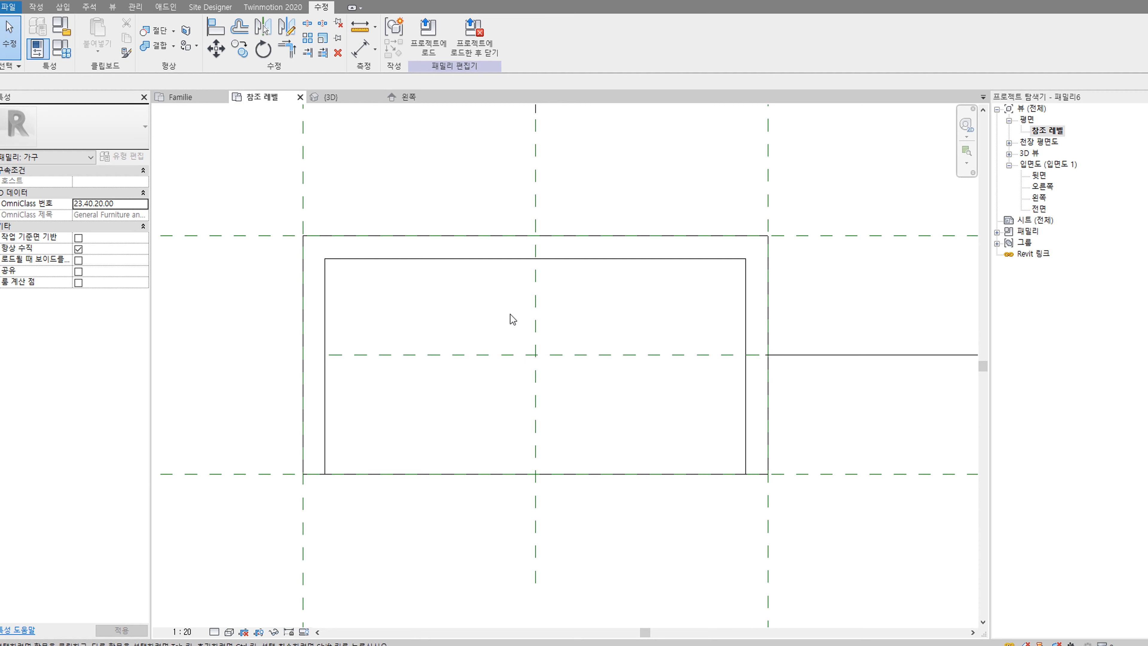
click(220, 160)
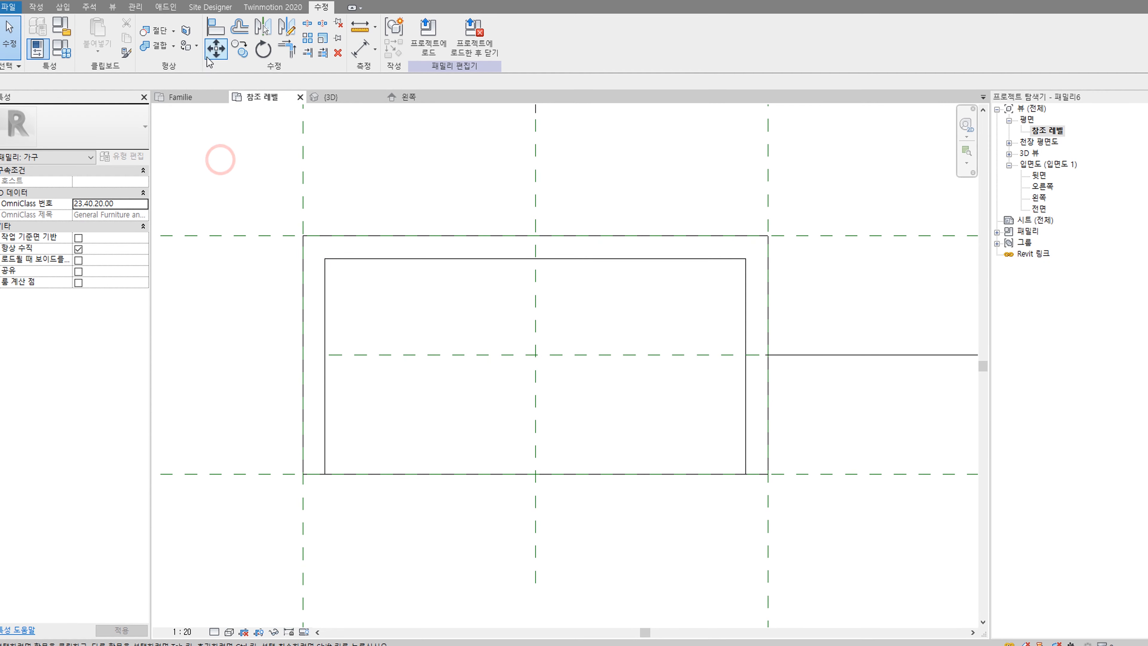
click(65, 53)
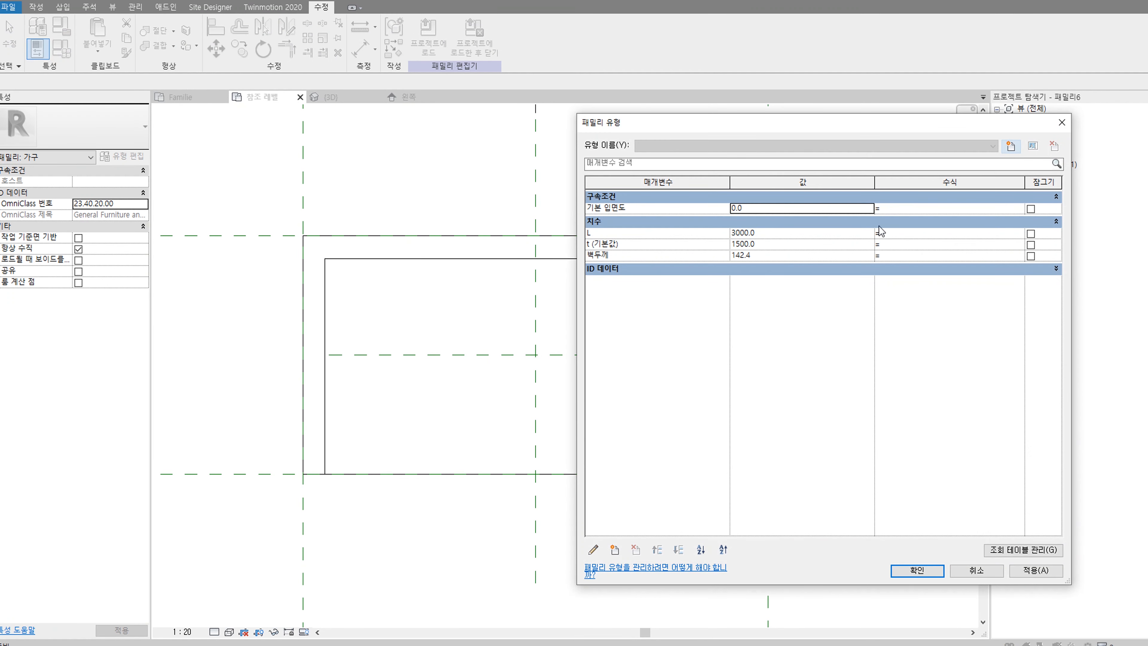
click(768, 254)
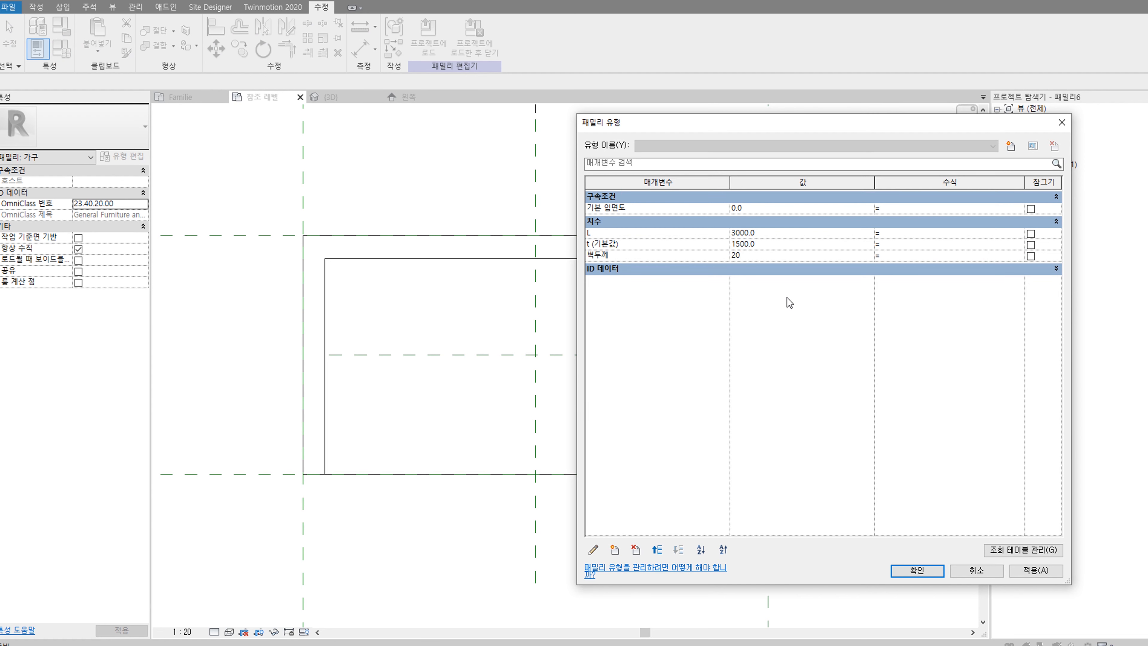
click(1032, 571)
click(915, 571)
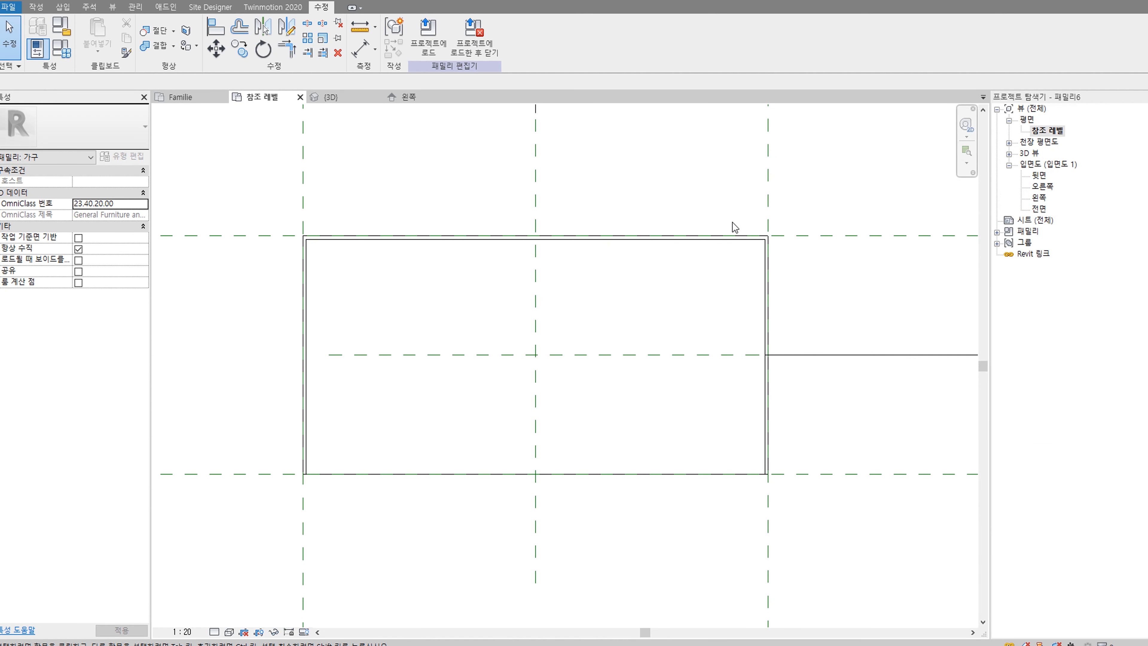
Step: Open the 왼쪽 elevation and draw a horizontal reference plane about 1638 mm above the reference level, crossing the vertical planes
scroll(639, 275, down, 2)
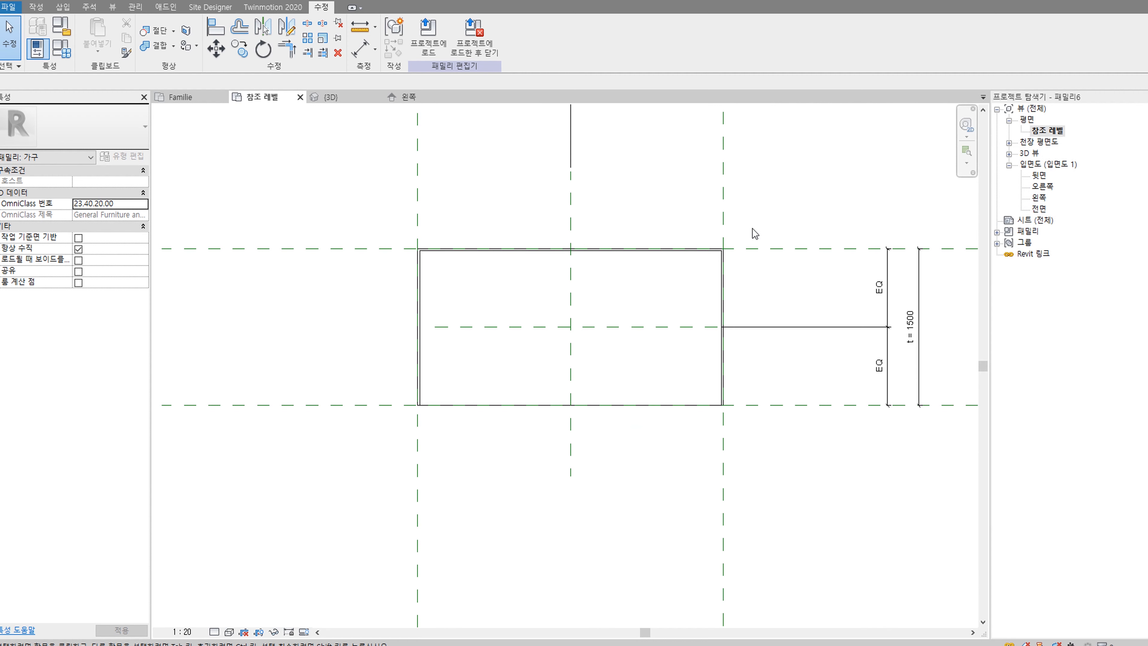
double_click(1038, 198)
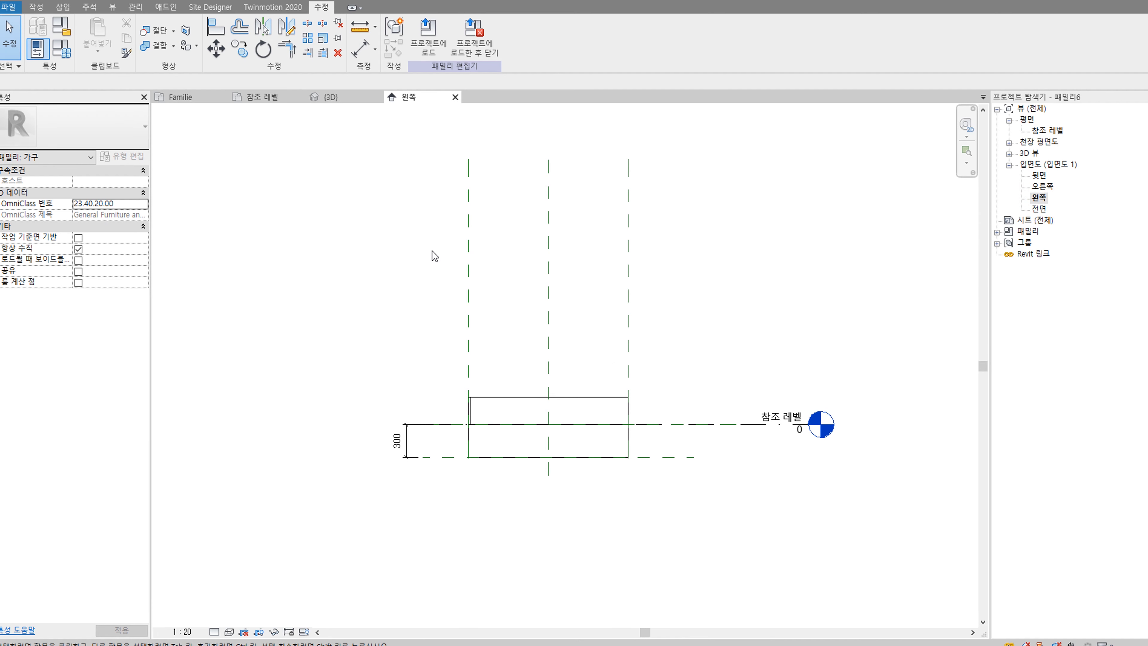
middle_drag(433, 256, 455, 286)
key(r)
key(p)
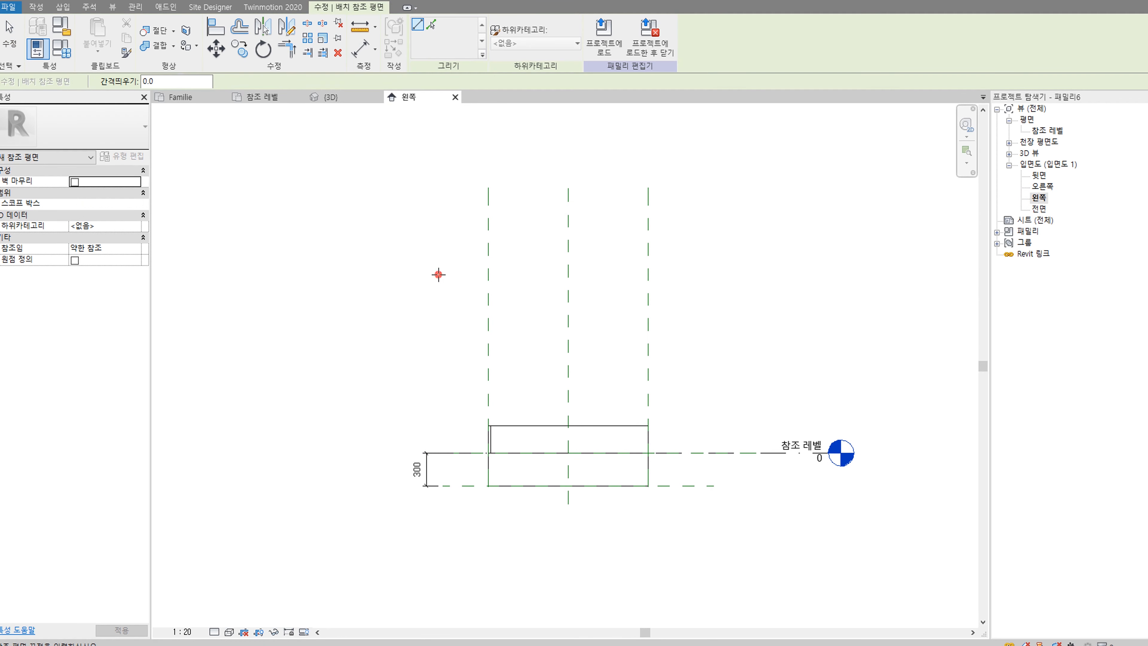
click(437, 275)
click(680, 274)
key(Escape)
key(Escape)
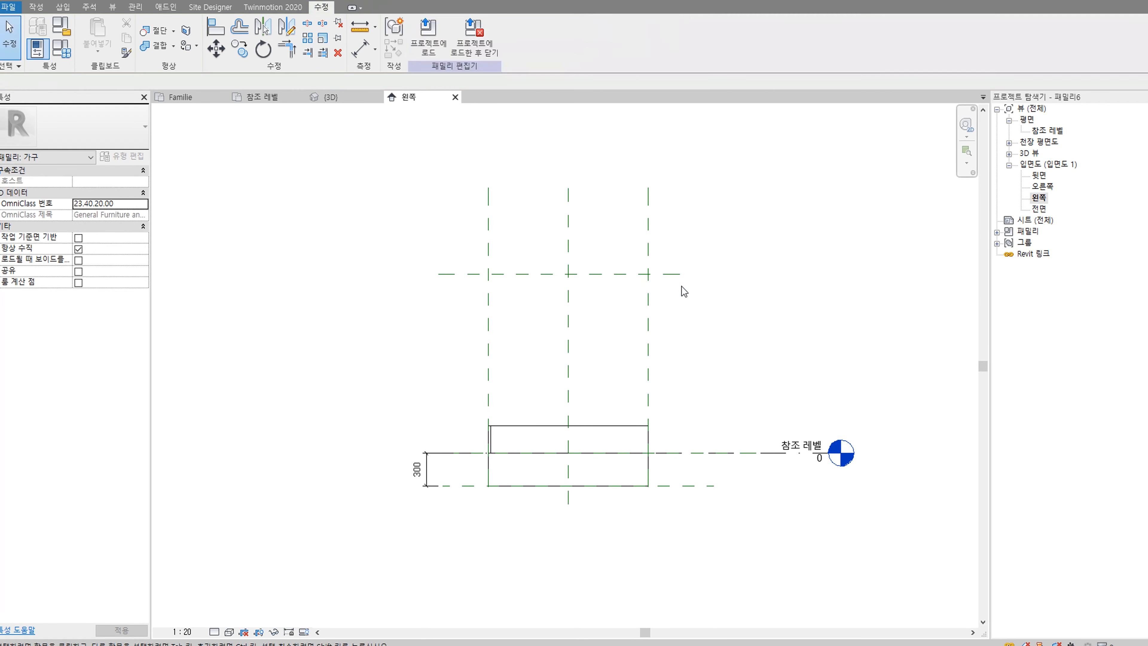
Step: Dimension the vertical distance between the new horizontal reference plane and the reference level
middle_drag(605, 354, 618, 354)
key(d)
key(i)
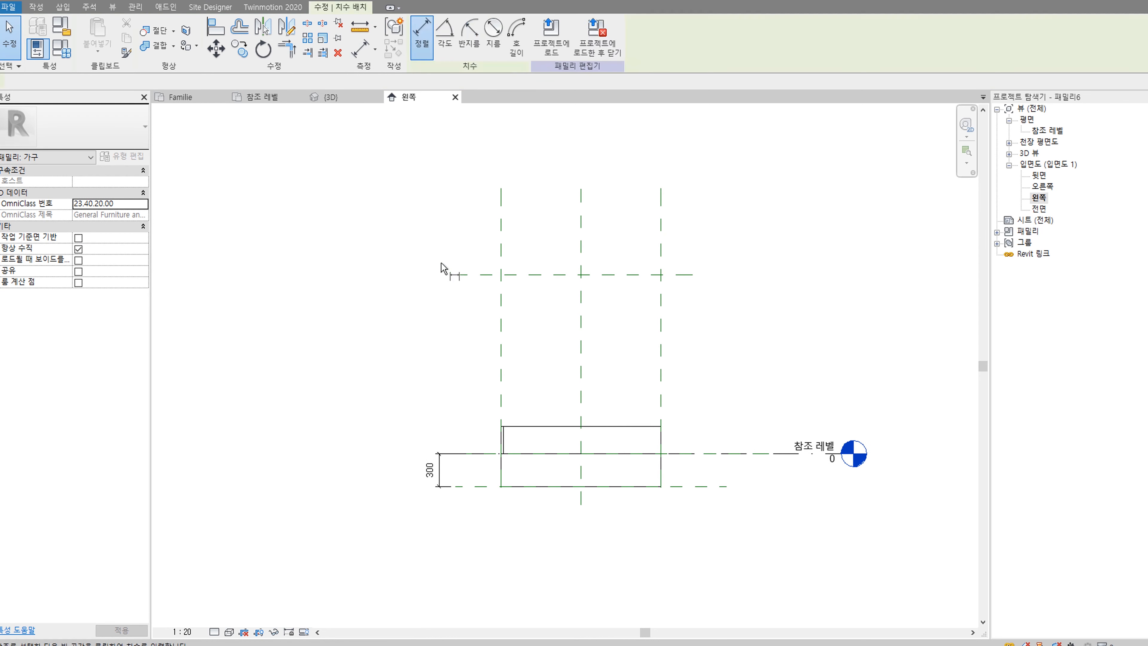
click(474, 274)
scroll(485, 453, up, 2)
click(479, 447)
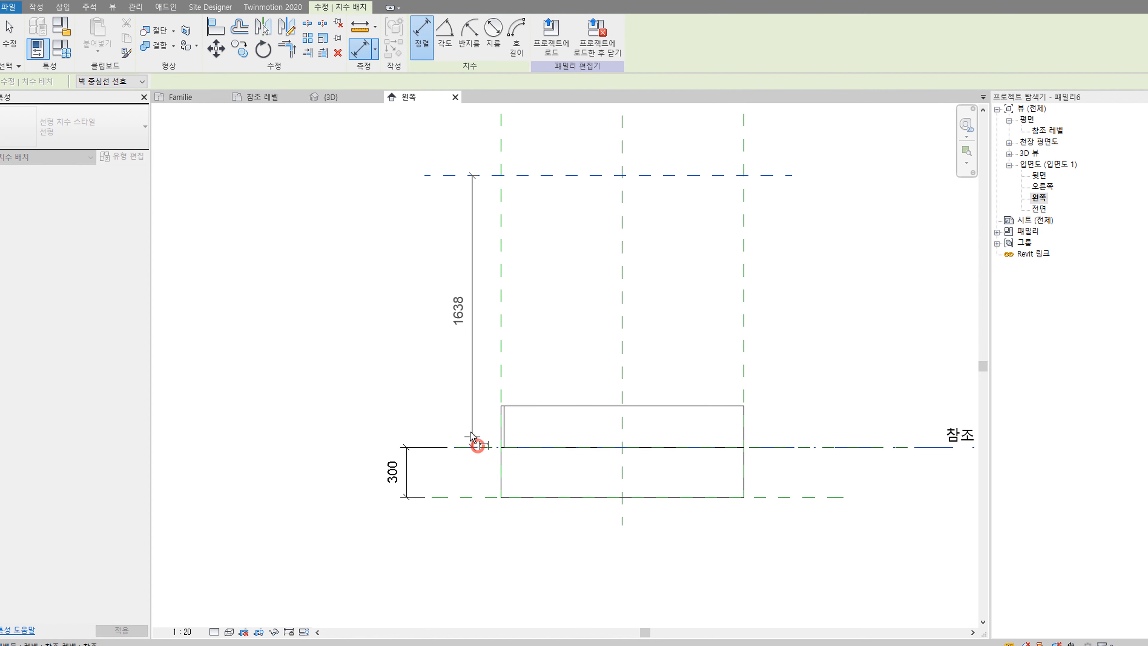
click(407, 356)
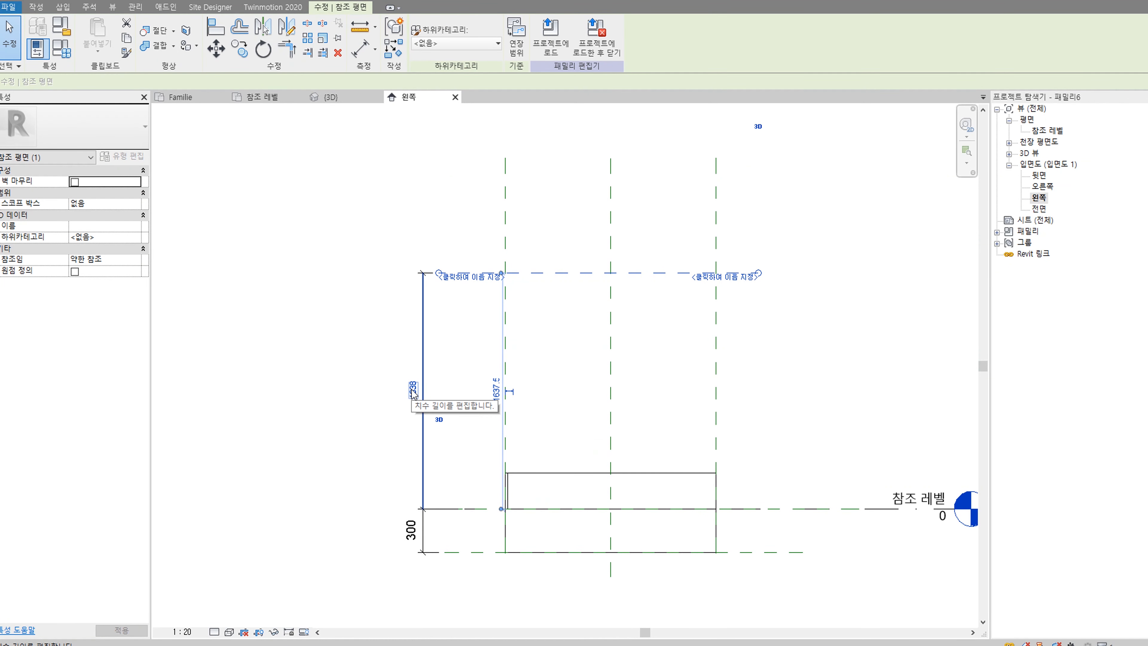
Step: Set the upper reference plane's distance from the reference level to 1300
click(413, 391)
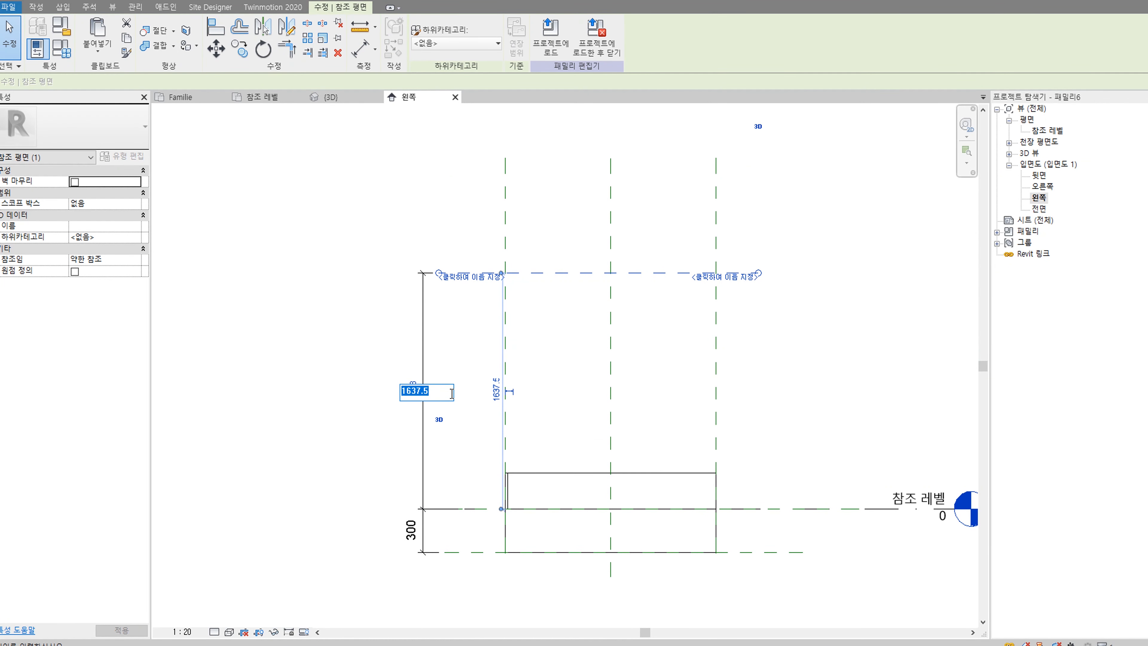
key(Return)
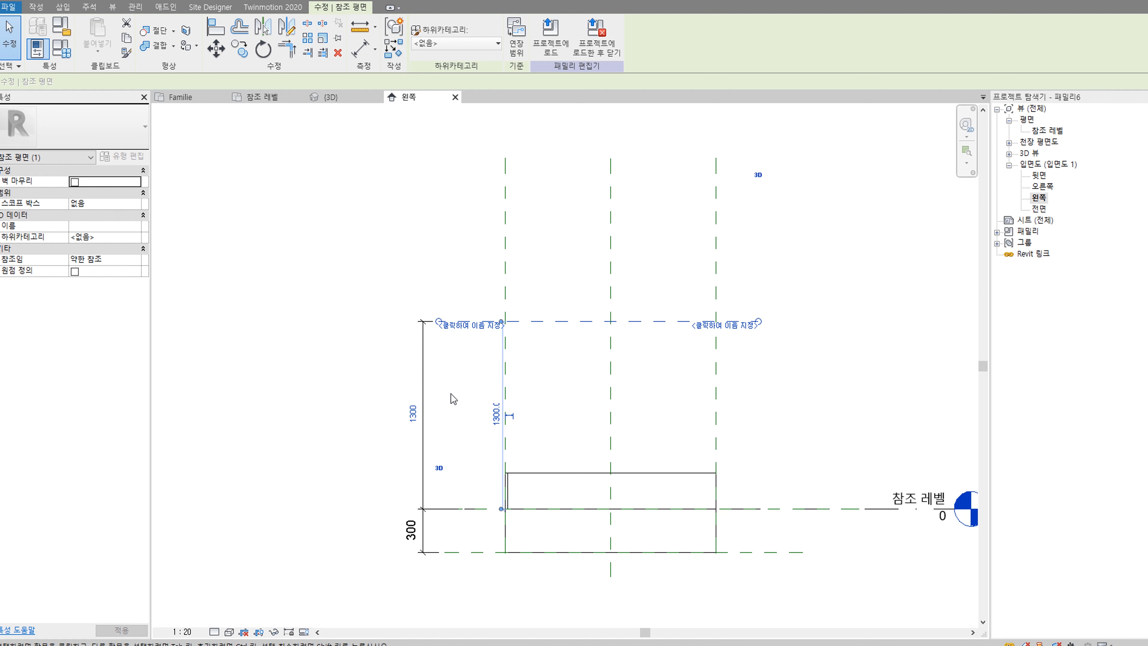
click(806, 376)
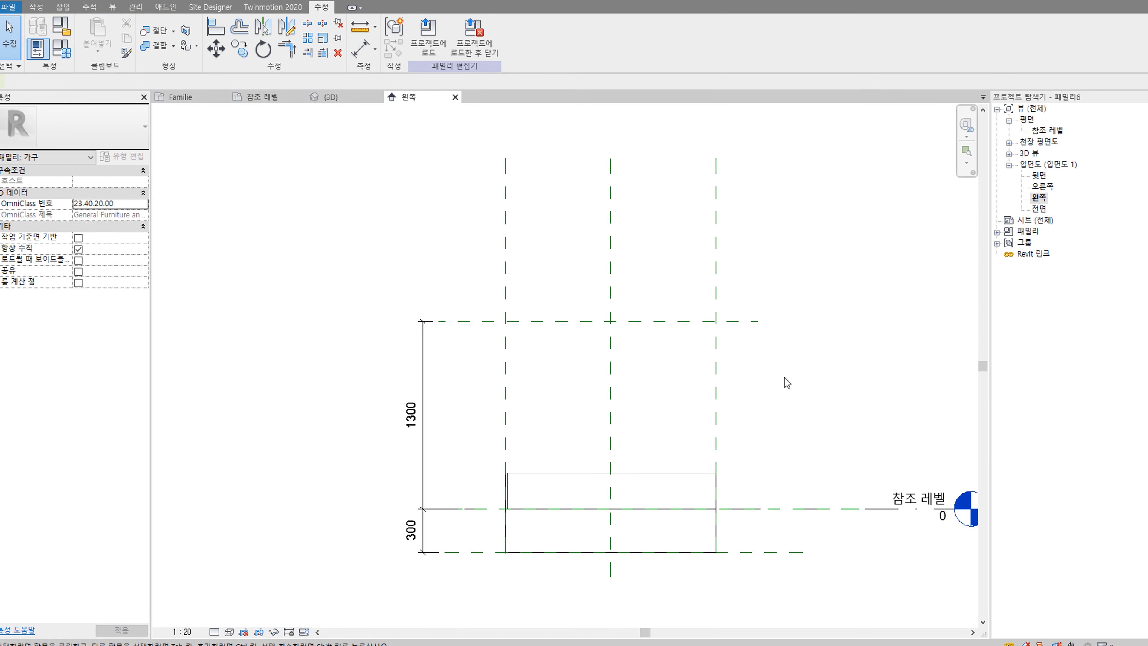
Step: Copy the upper horizontal reference plane about 80 mm downward
click(657, 322)
key(c)
key(o)
click(745, 322)
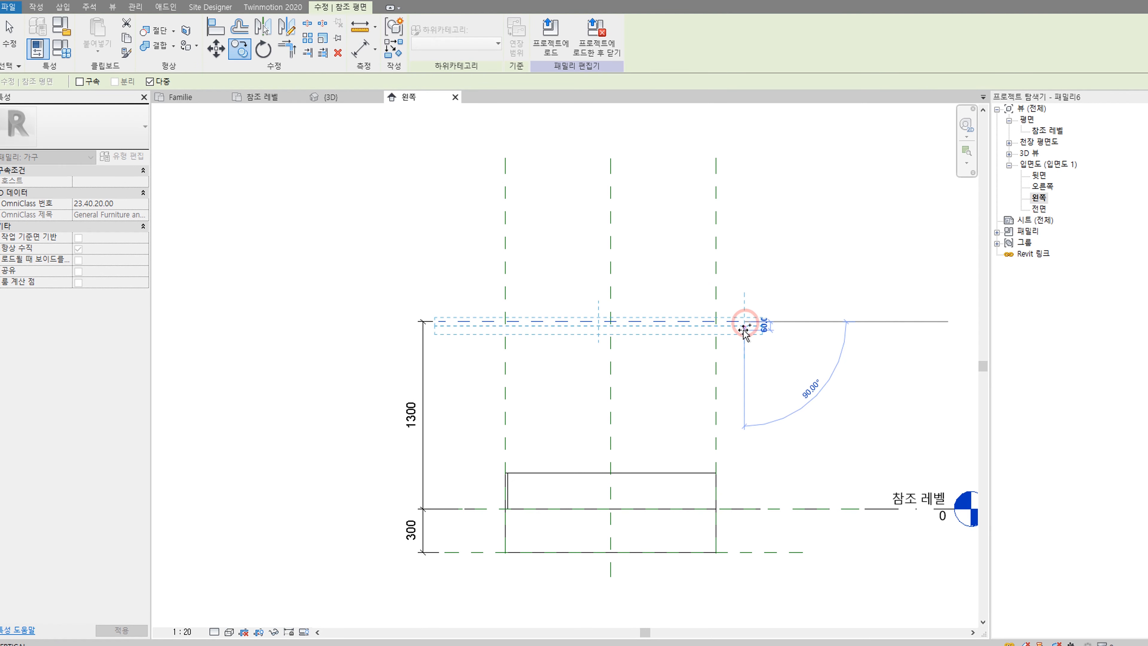
scroll(746, 335, up, 1)
click(746, 333)
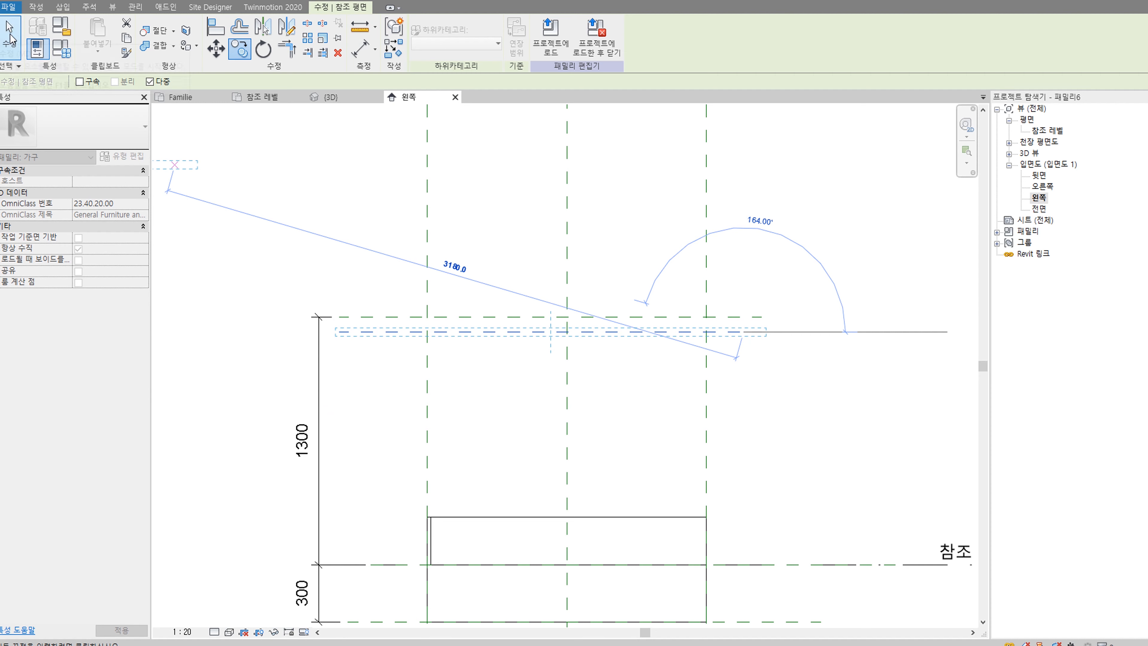
click(18, 45)
scroll(807, 258, down, 2)
middle_drag(670, 358, 524, 387)
scroll(517, 381, up, 1)
scroll(494, 445, up, 1)
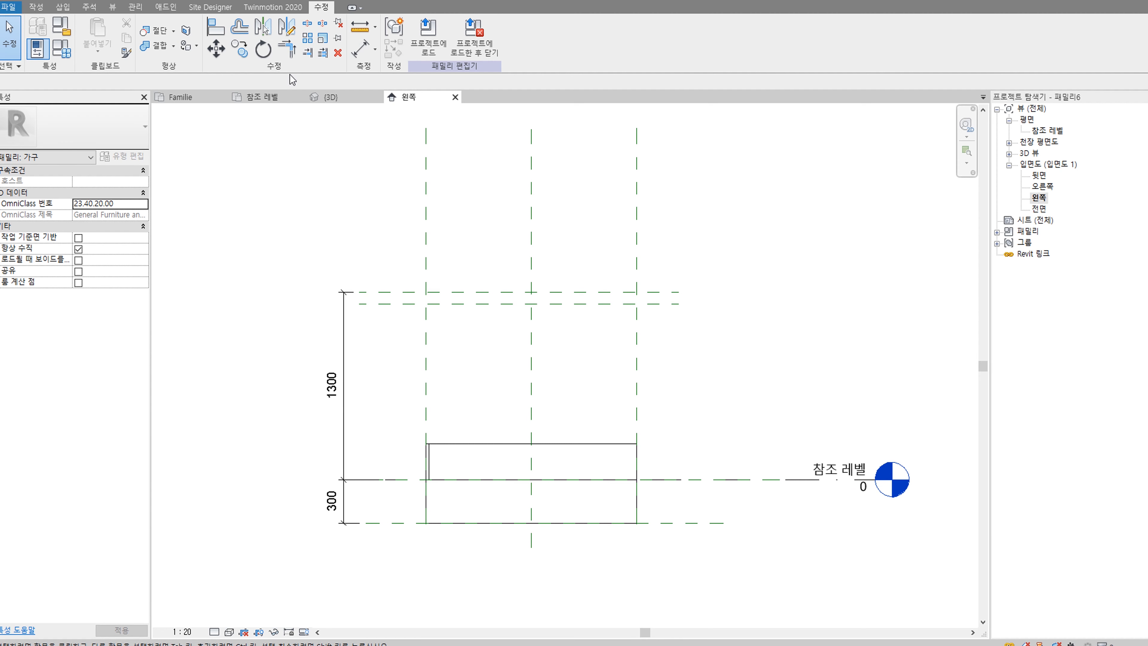
Step: Dimension the gap between the upper horizontal reference plane and its copy just below
key(d)
key(i)
scroll(390, 349, up, 2)
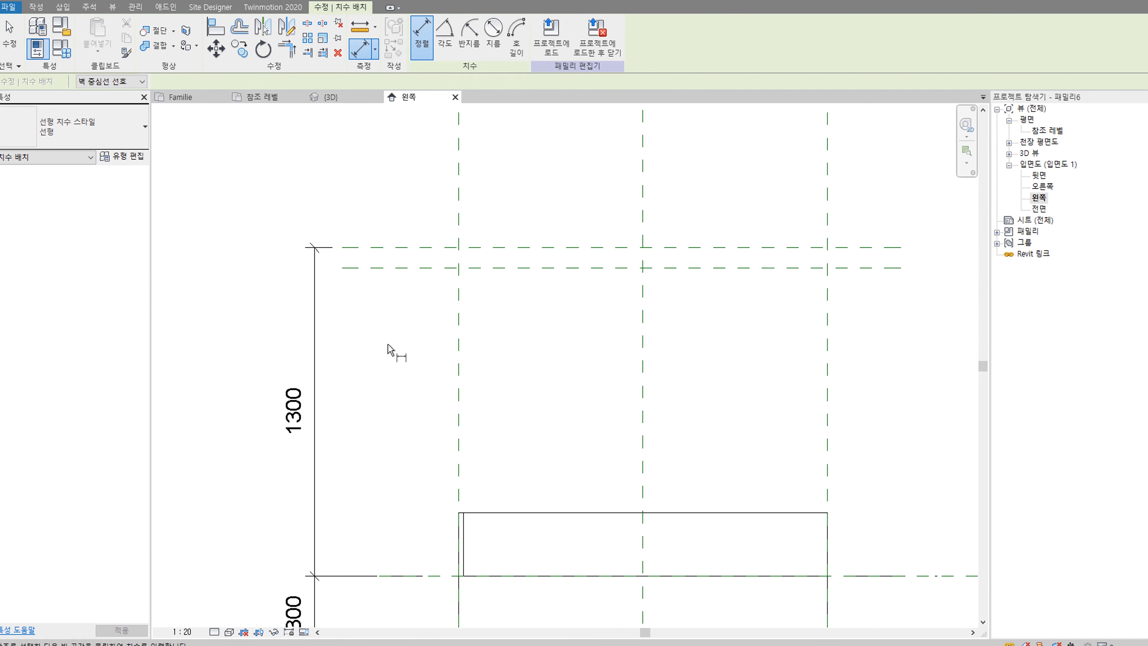
click(426, 249)
click(423, 268)
click(384, 319)
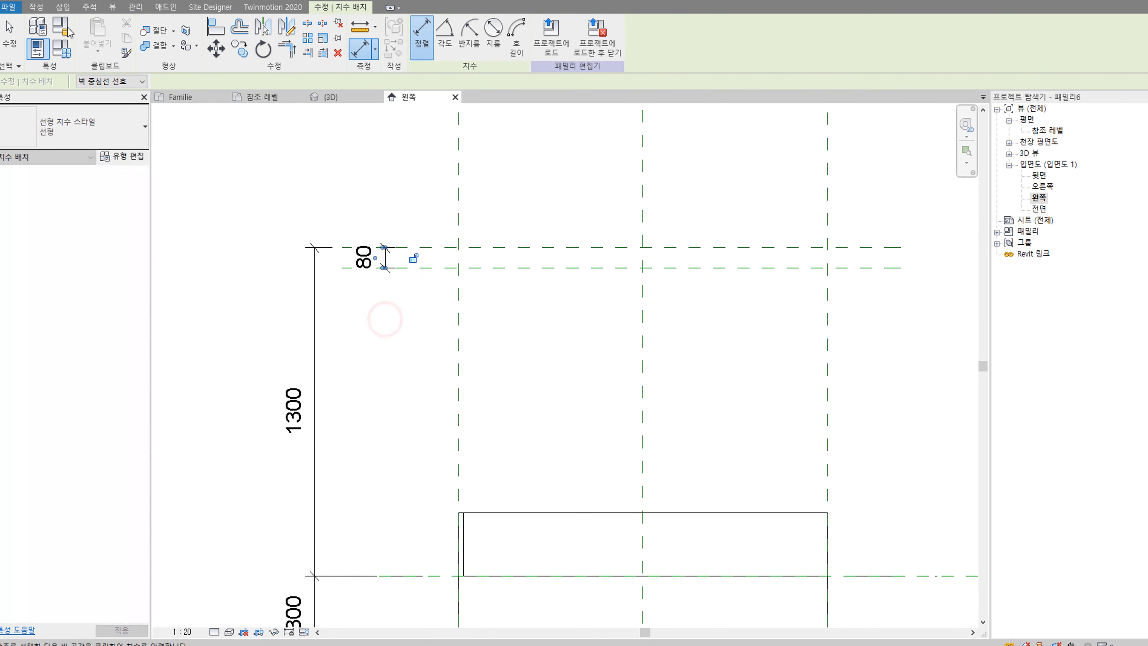
key(Escape)
key(Escape)
scroll(566, 333, down, 2)
middle_drag(599, 320, 466, 284)
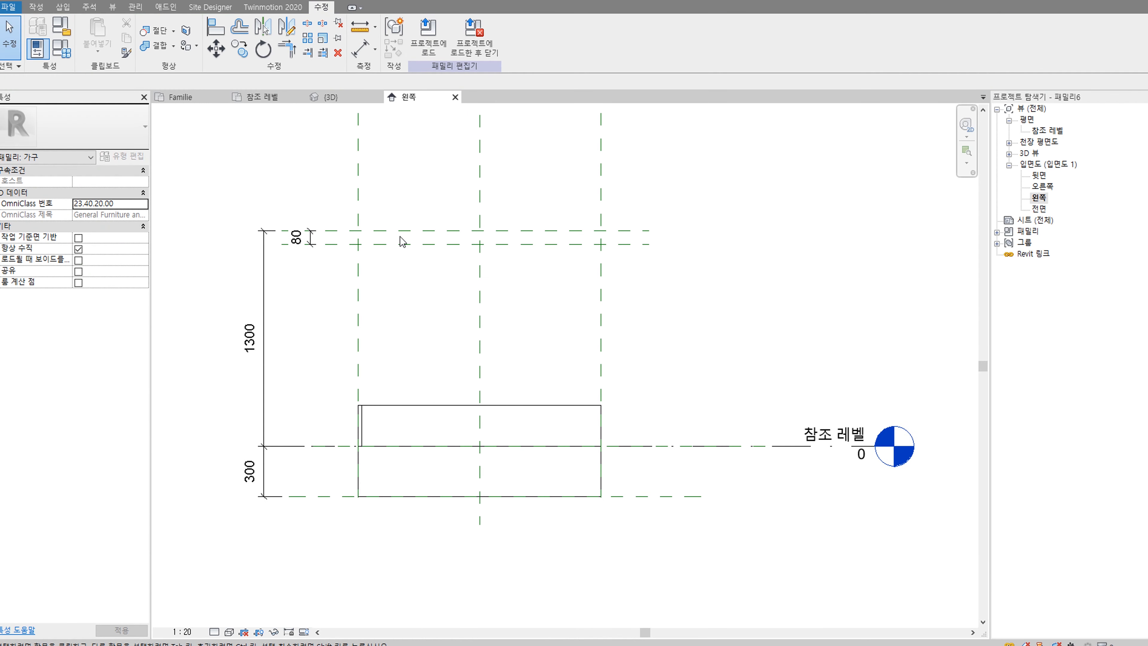
Step: Label the dimension between the two upper reference planes with a new type parameter named 두껑 두께
click(302, 237)
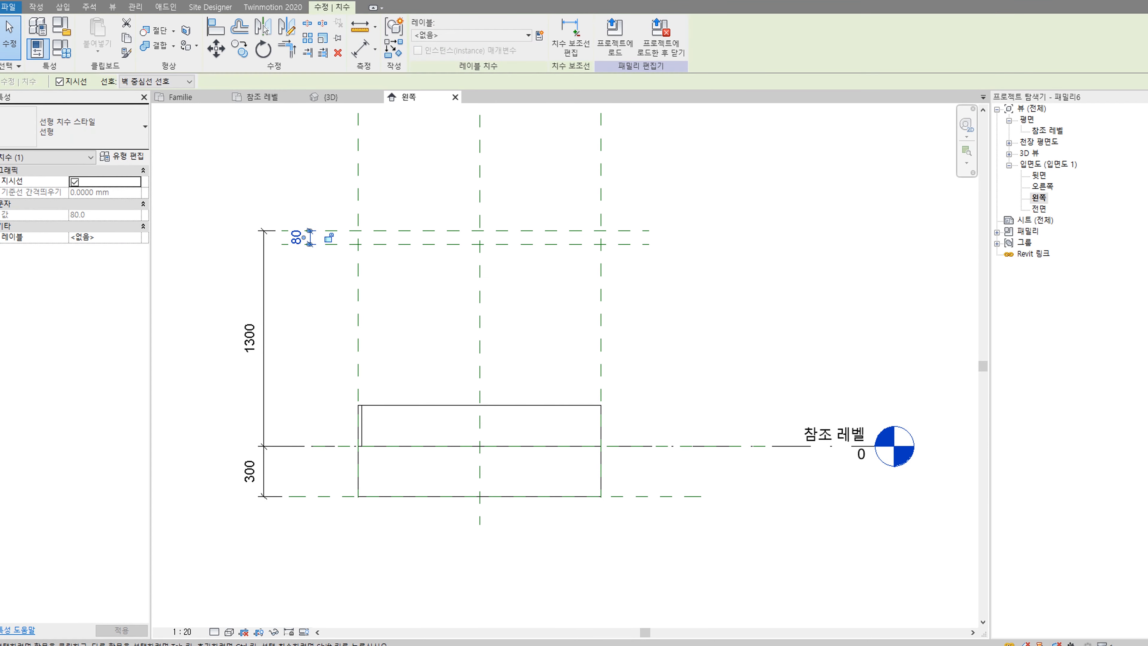
click(540, 36)
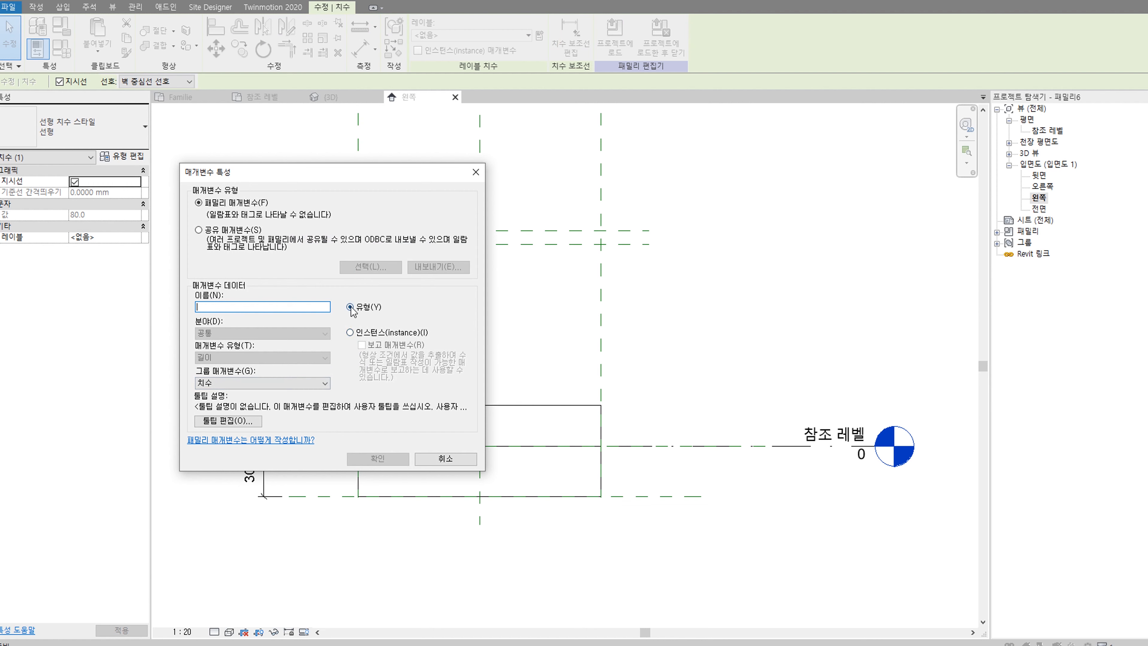
text(wlqnd)
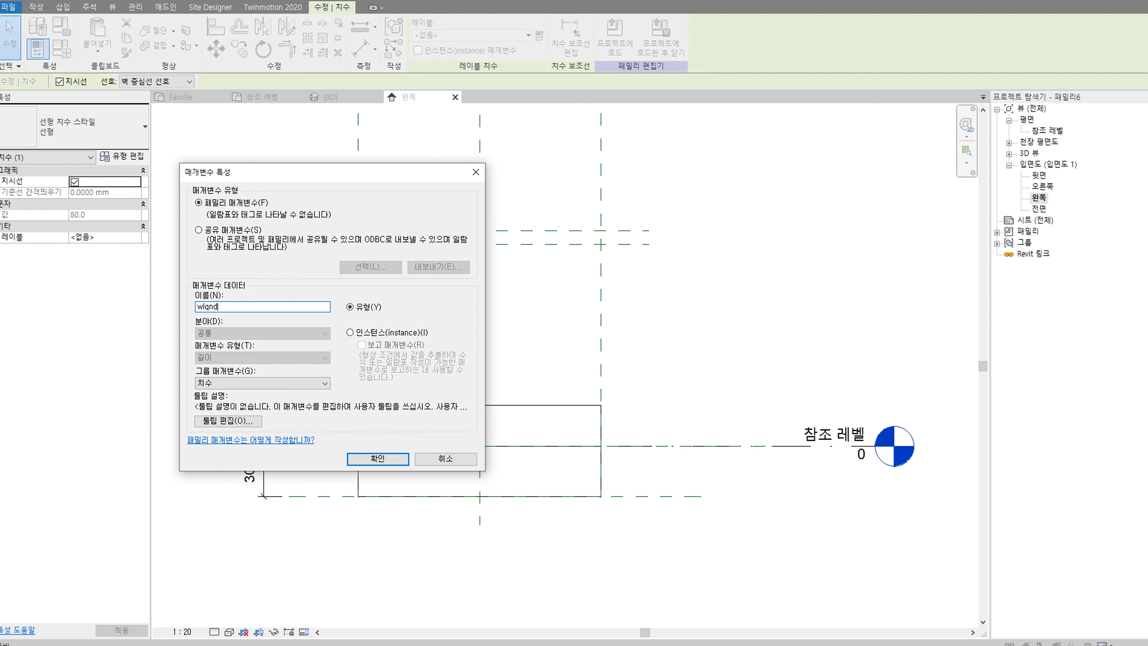
key(BackSpace)
key(BackSpace)
key(BackSpace)
key(BackSpace)
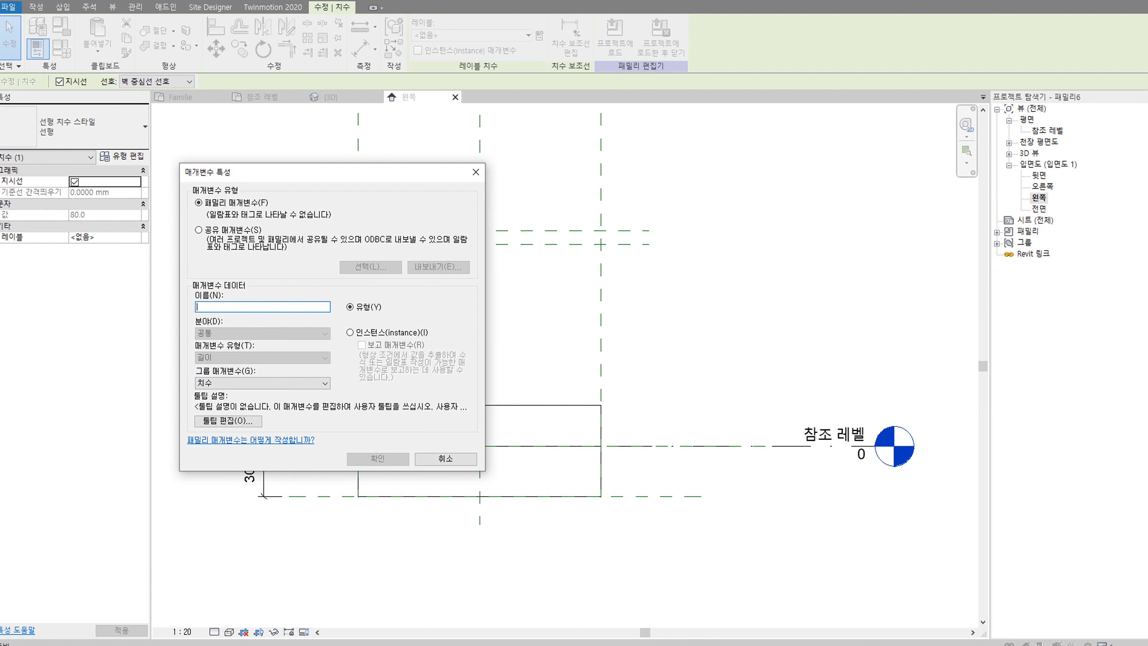
text(e)
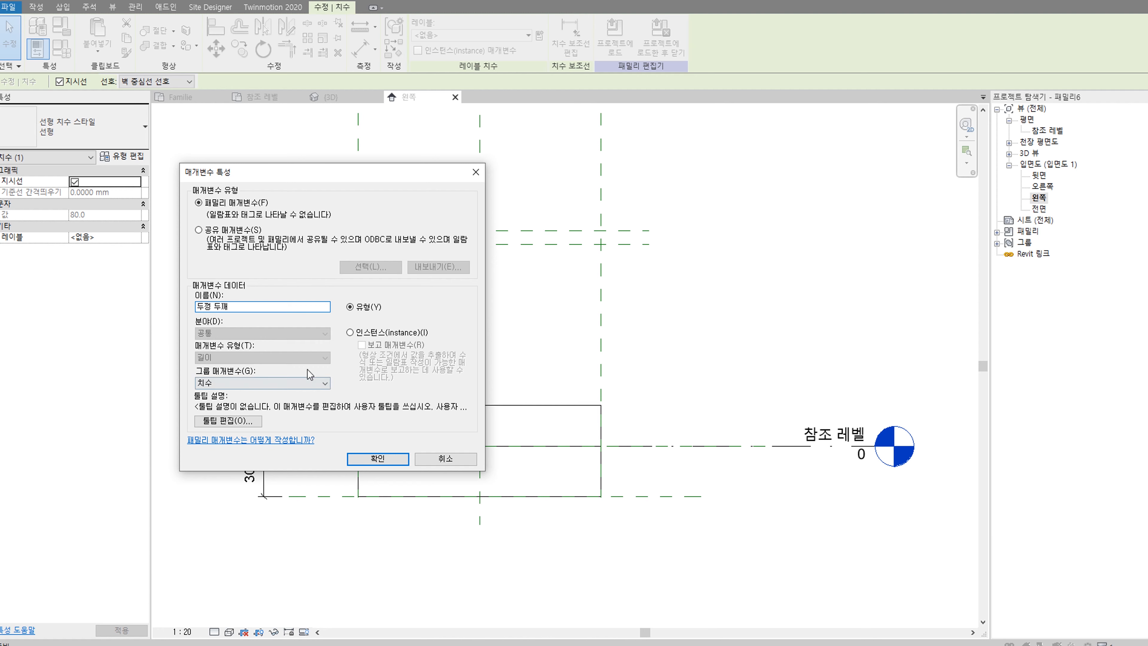
key(BackSpace)
text(p)
click(389, 458)
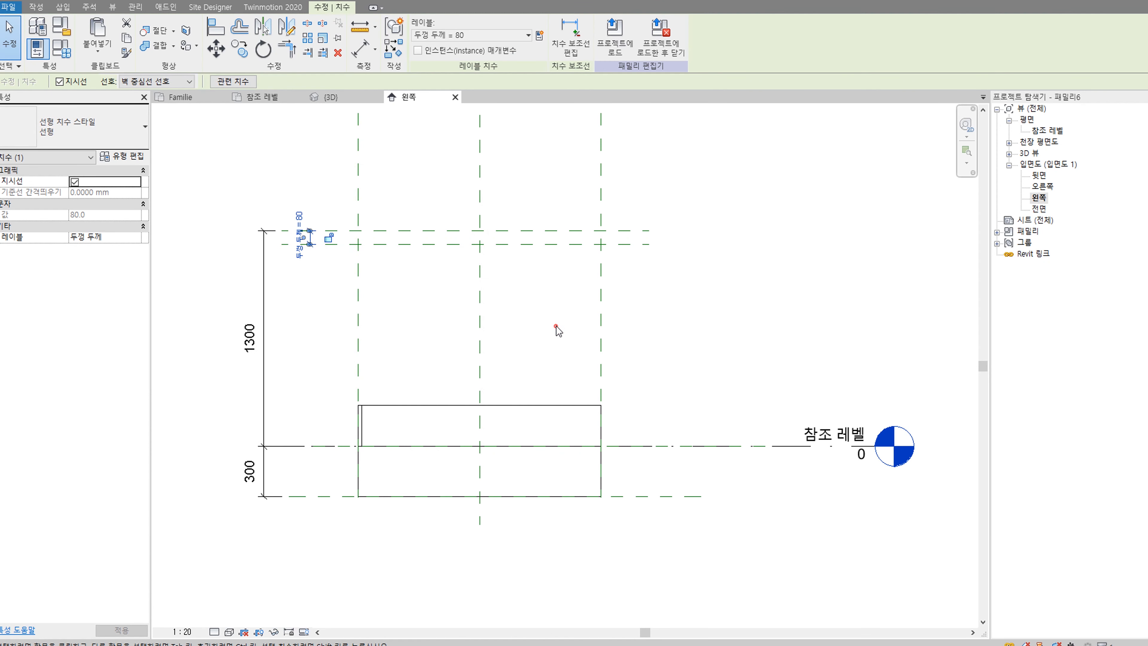
Step: Stretch the U-shaped wall extrusion's top up to the lower of the two upper reference planes and lock it there
click(545, 409)
drag(479, 398, 507, 246)
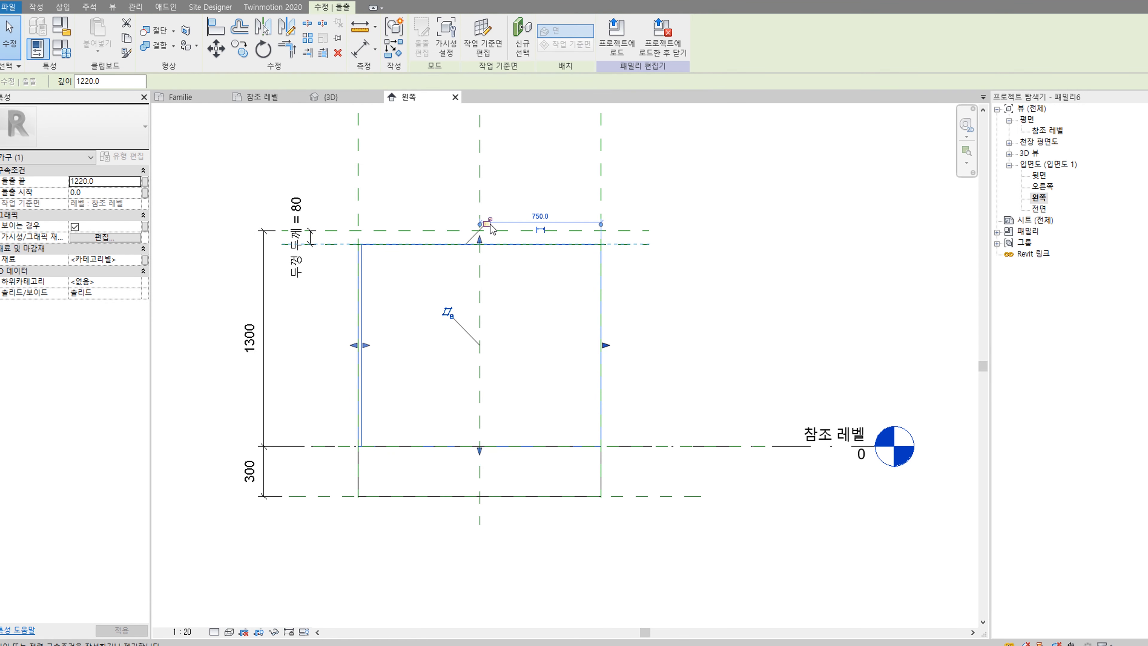
click(714, 294)
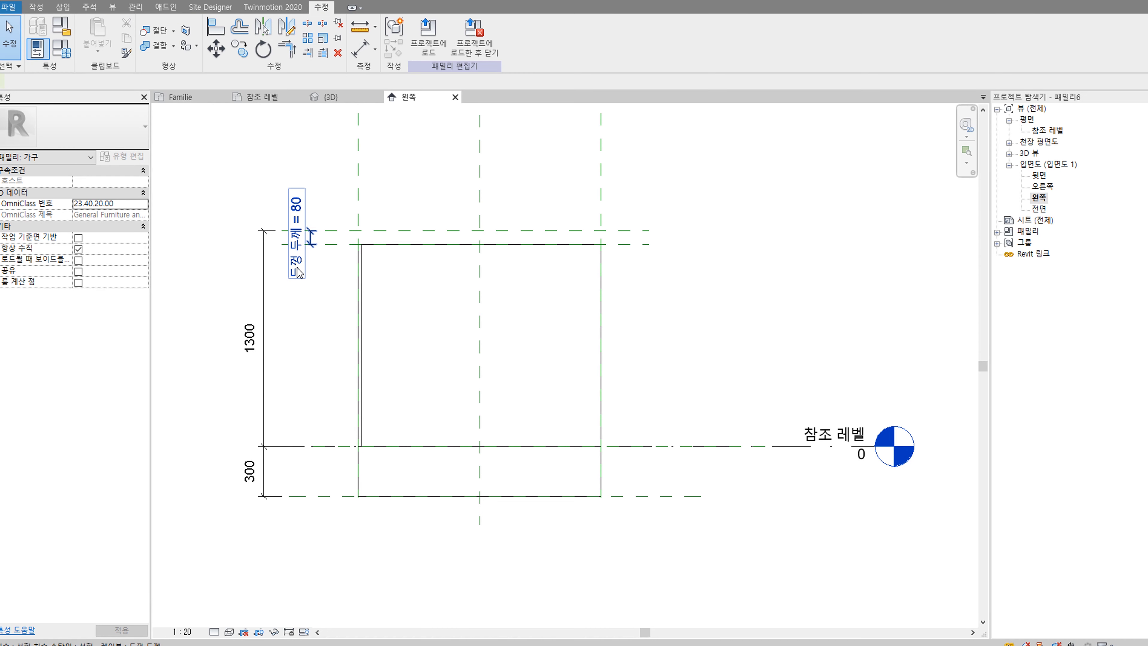
Step: Set the 두껑 두께 parameter to 20 in the family types and apply it
click(62, 48)
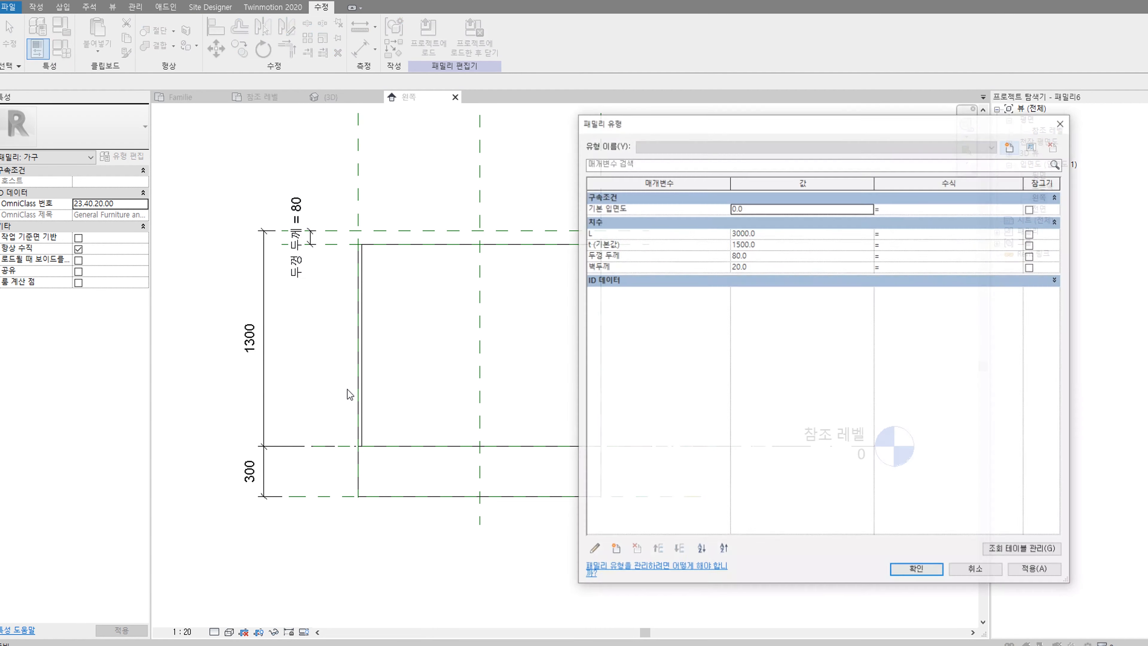
click(780, 254)
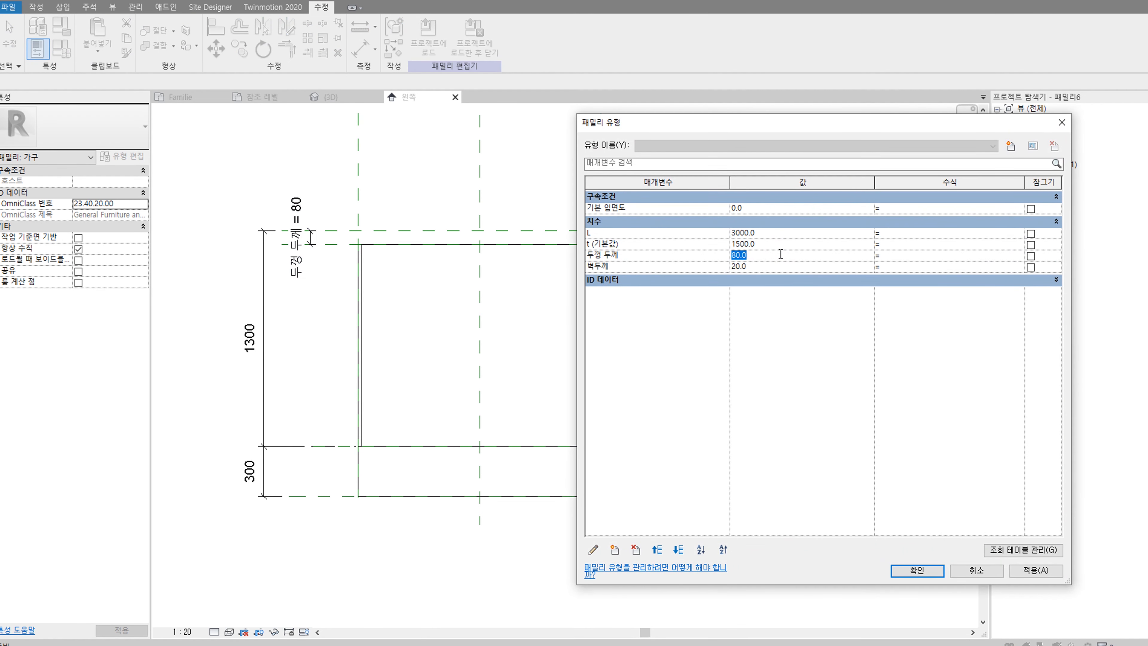
click(1035, 570)
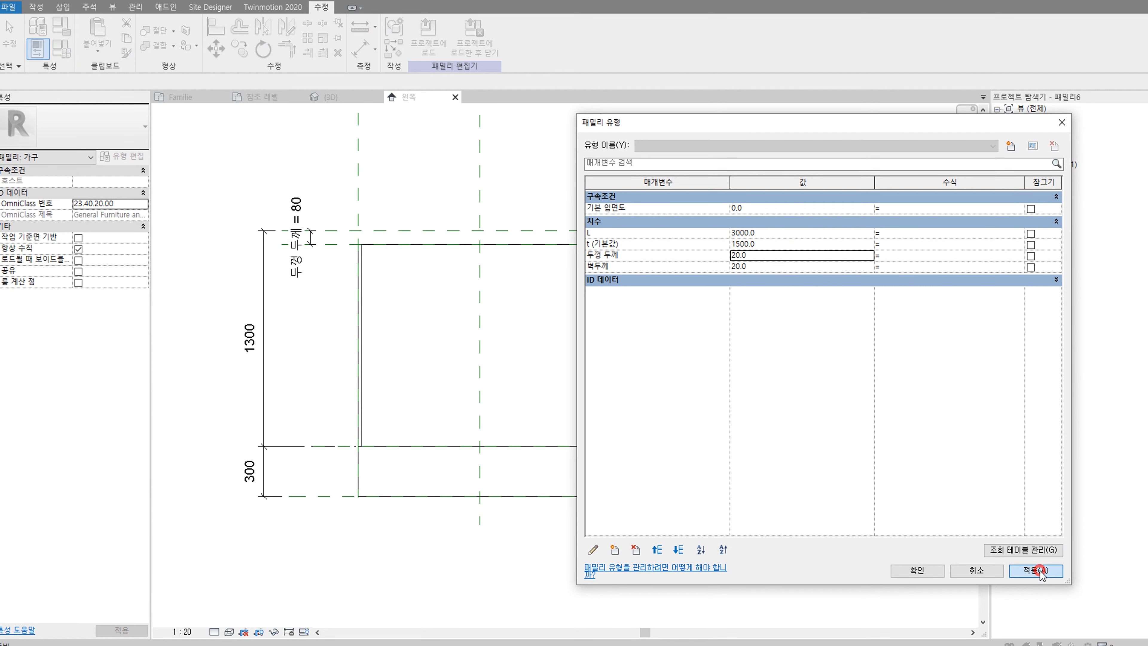
click(916, 570)
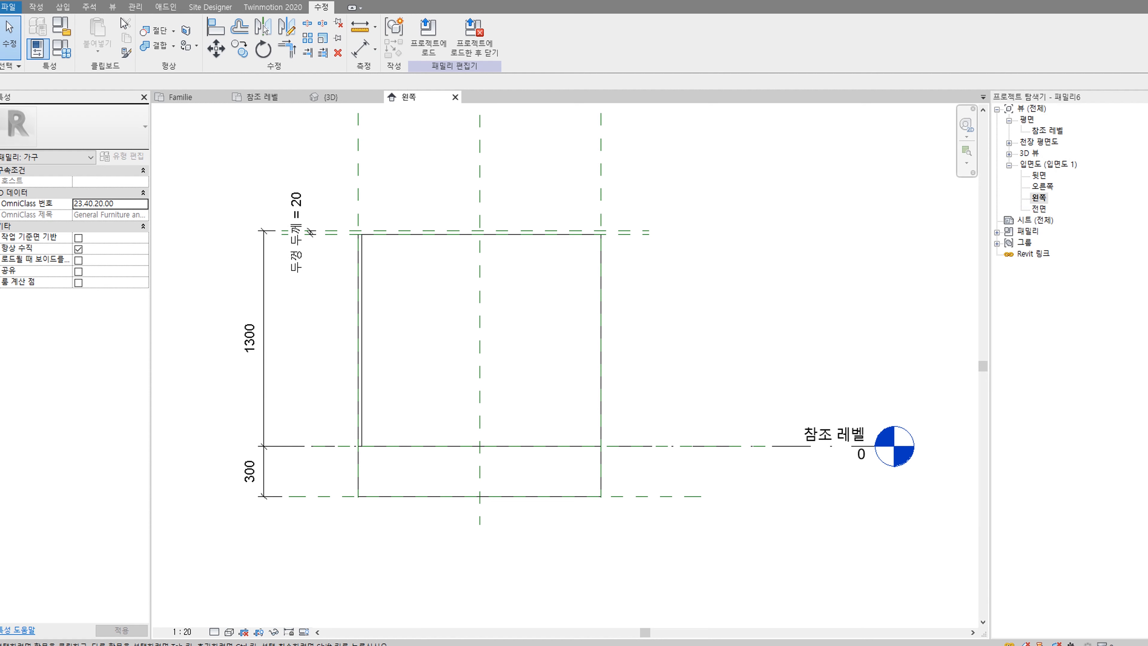
Step: Start a new extrusion in the 참조 레벨 plan and sketch a rectangle about 1940 by 820 mm inside the walls
click(258, 96)
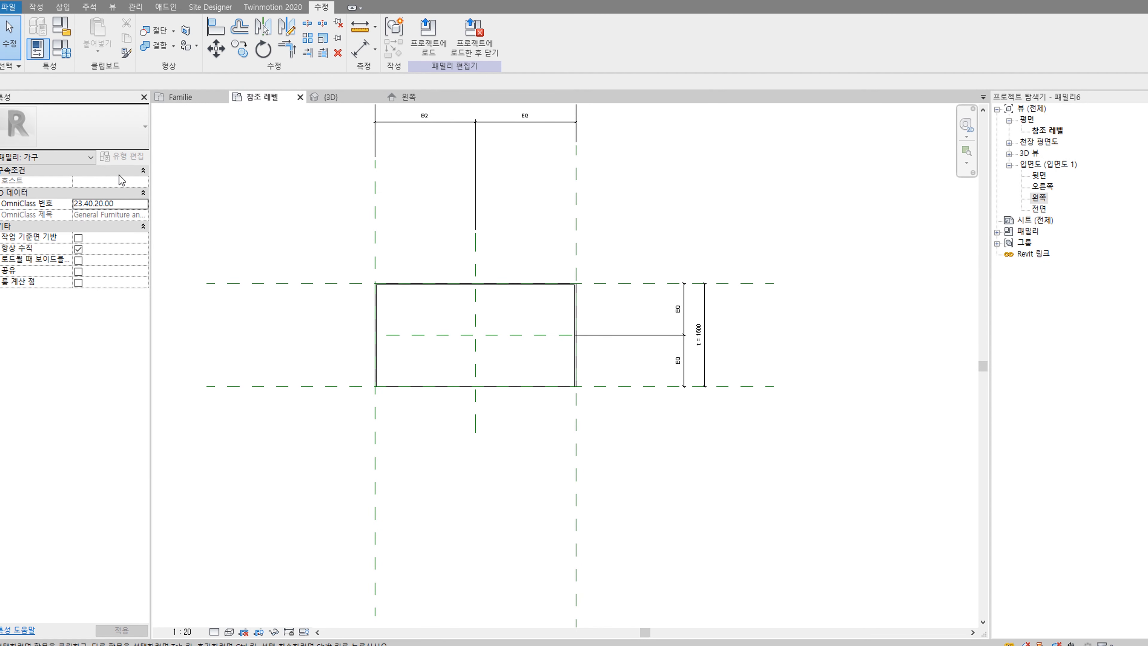
click(35, 7)
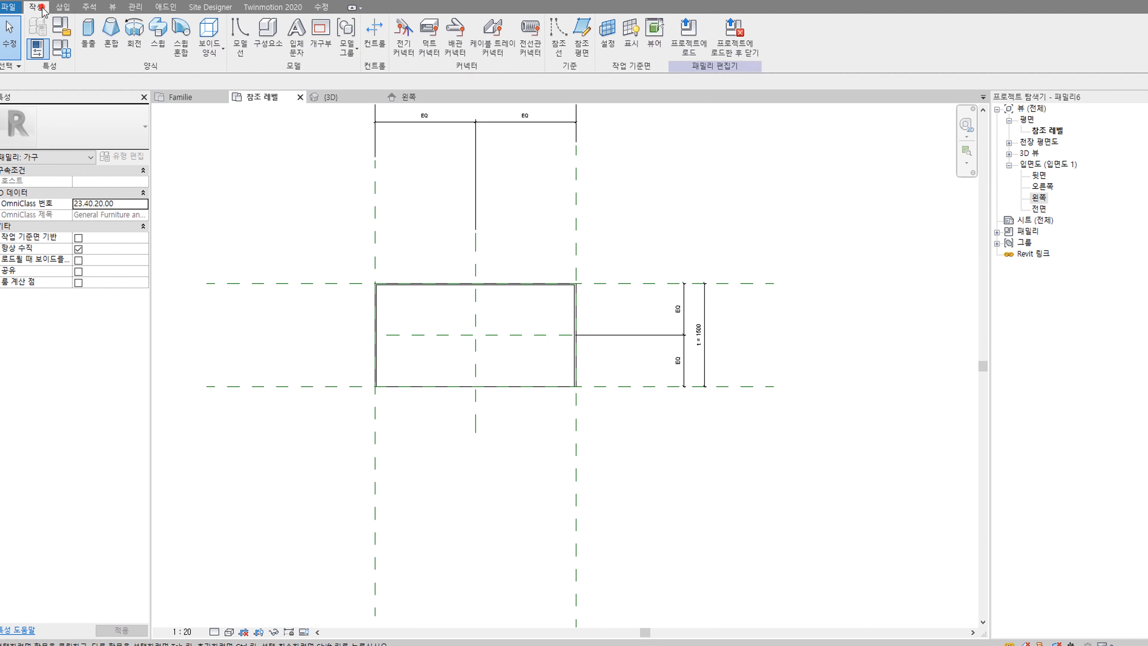
click(89, 31)
scroll(463, 345, up, 3)
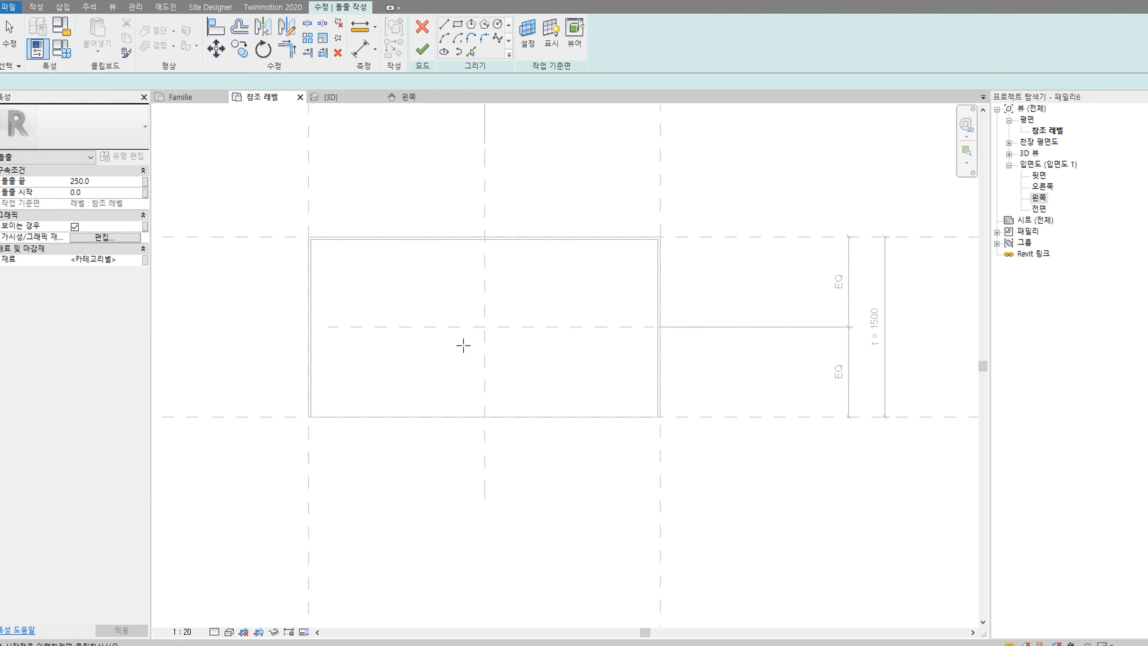
click(458, 26)
click(362, 272)
click(588, 371)
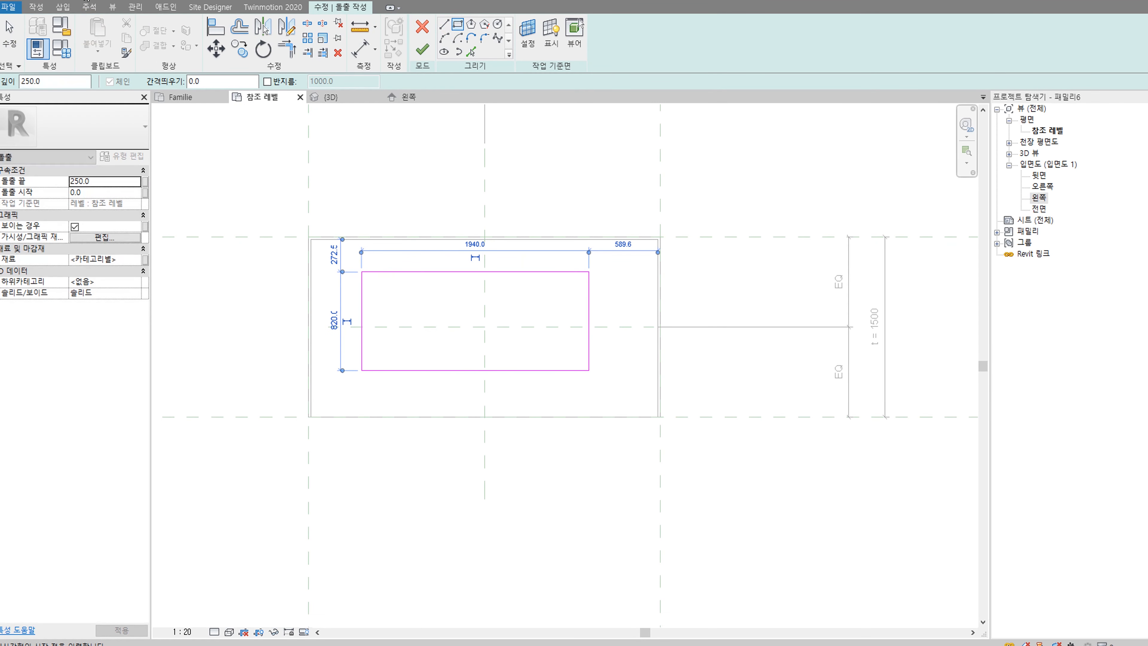
Step: Move the rectangle's left and upper edges onto the left vertical and upper horizontal reference planes and lock both
click(9, 28)
drag(362, 293, 309, 291)
click(330, 389)
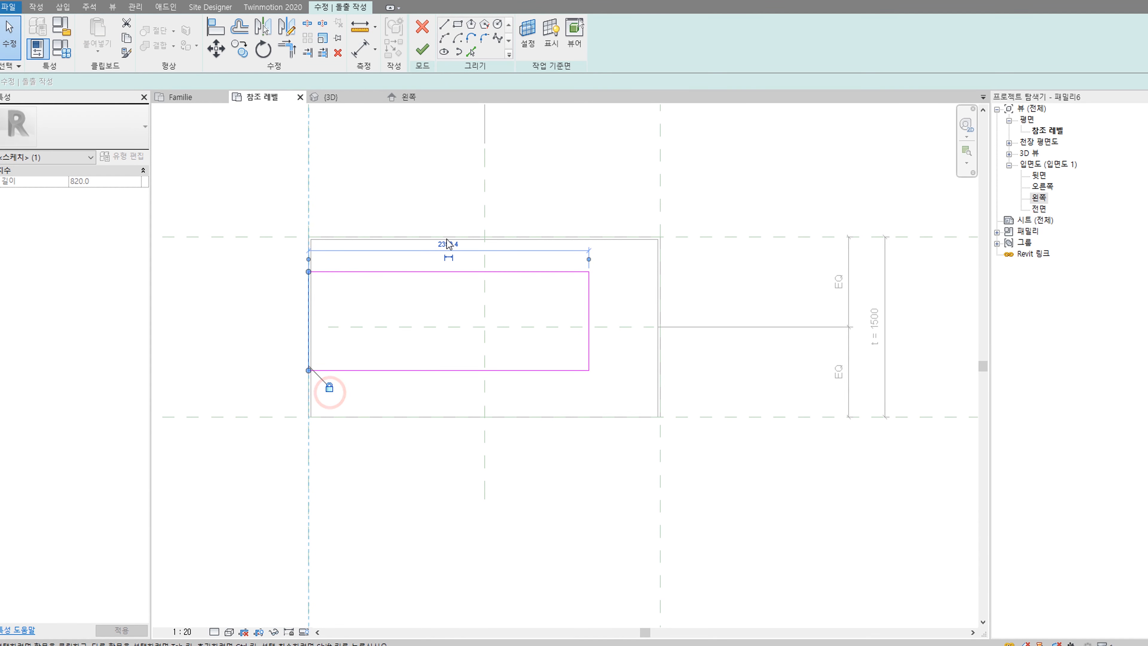
drag(440, 271, 454, 238)
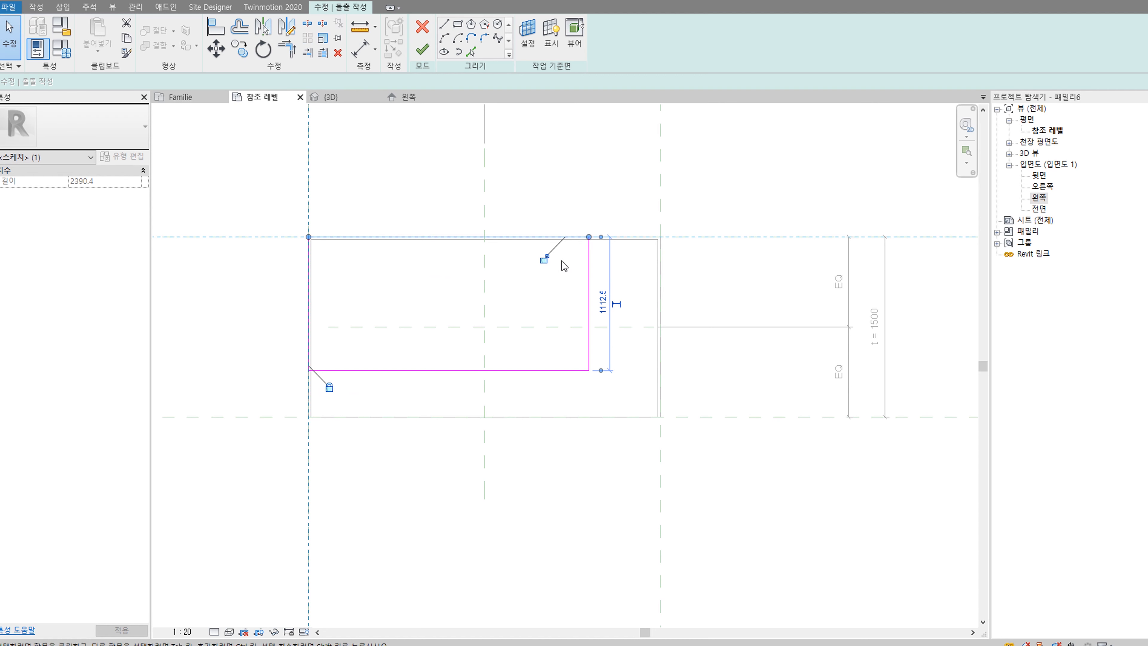
click(544, 259)
Step: Move the rectangle's right edge onto the right vertical reference plane and lock it there
click(588, 283)
mouse_move(587, 282)
mouse_down()
mouse_move(669, 297)
mouse_move(660, 294)
mouse_up()
click(638, 345)
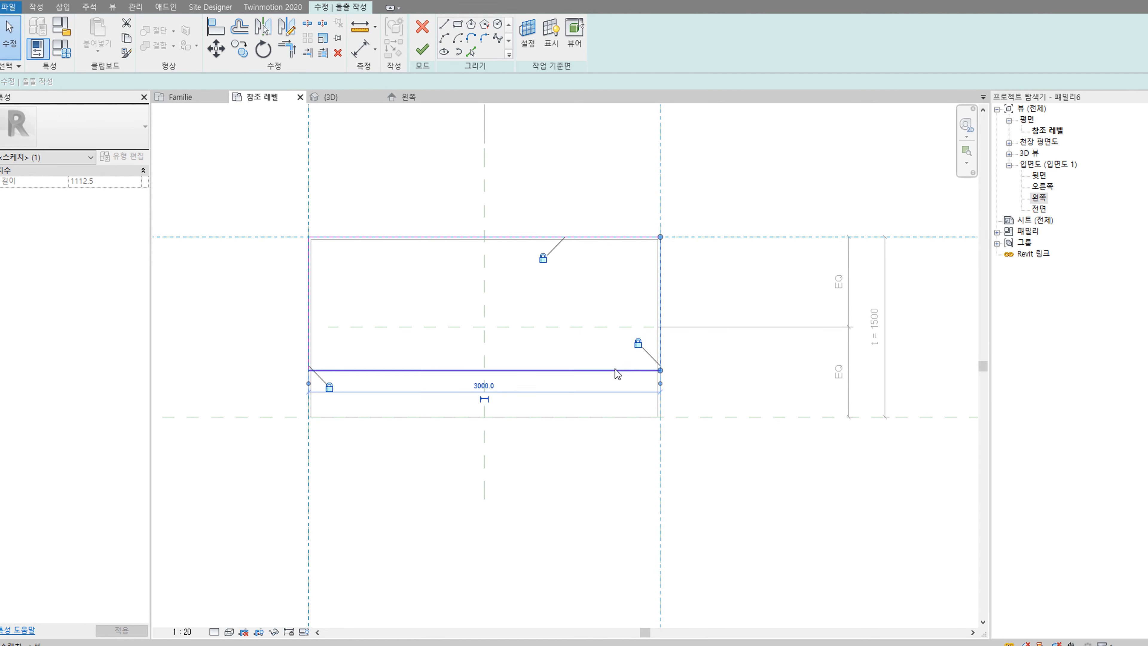
Step: Move the rectangle's lower edge onto the lower horizontal reference plane, lock it there and finish the extrusion sketch
drag(612, 370, 610, 416)
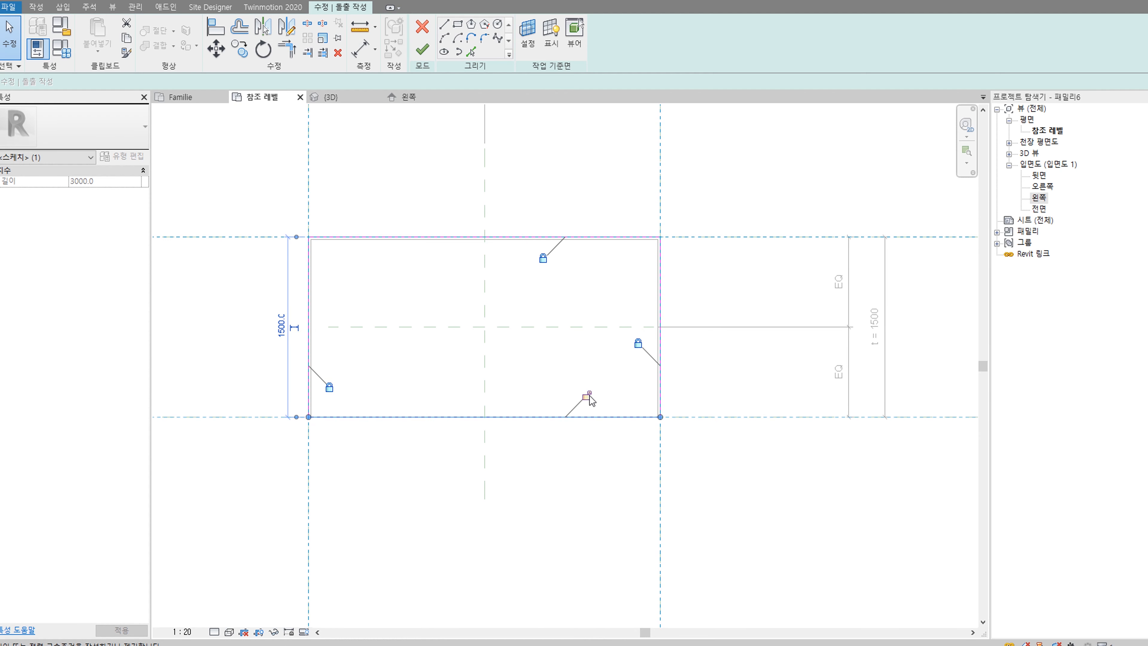
click(586, 396)
click(587, 489)
click(423, 67)
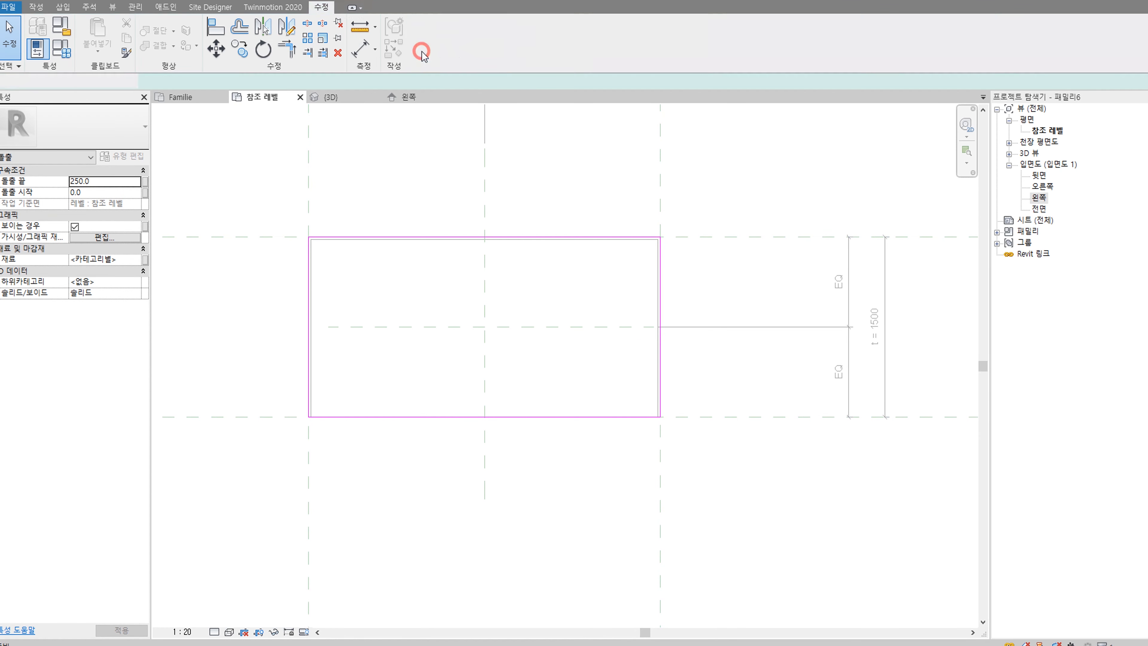
Step: In the 왼쪽 elevation, stretch the lid extrusion's top and bottom faces to the two 두껑 두께 reference planes and lock both
click(408, 97)
click(699, 346)
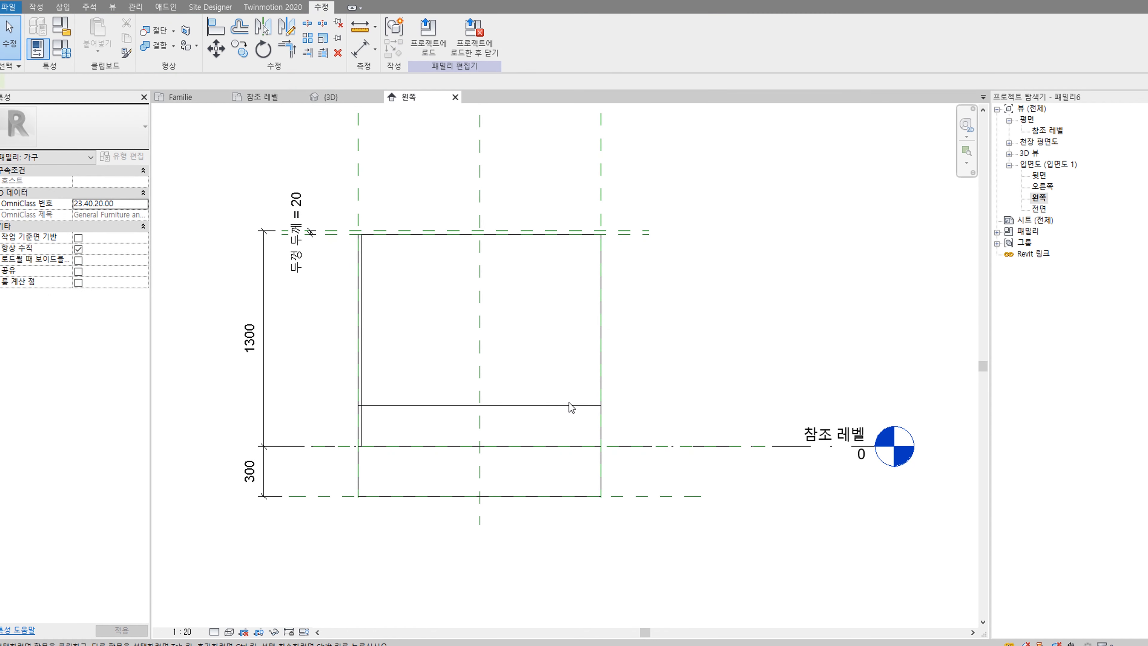
click(562, 402)
click(475, 399)
drag(515, 245, 515, 231)
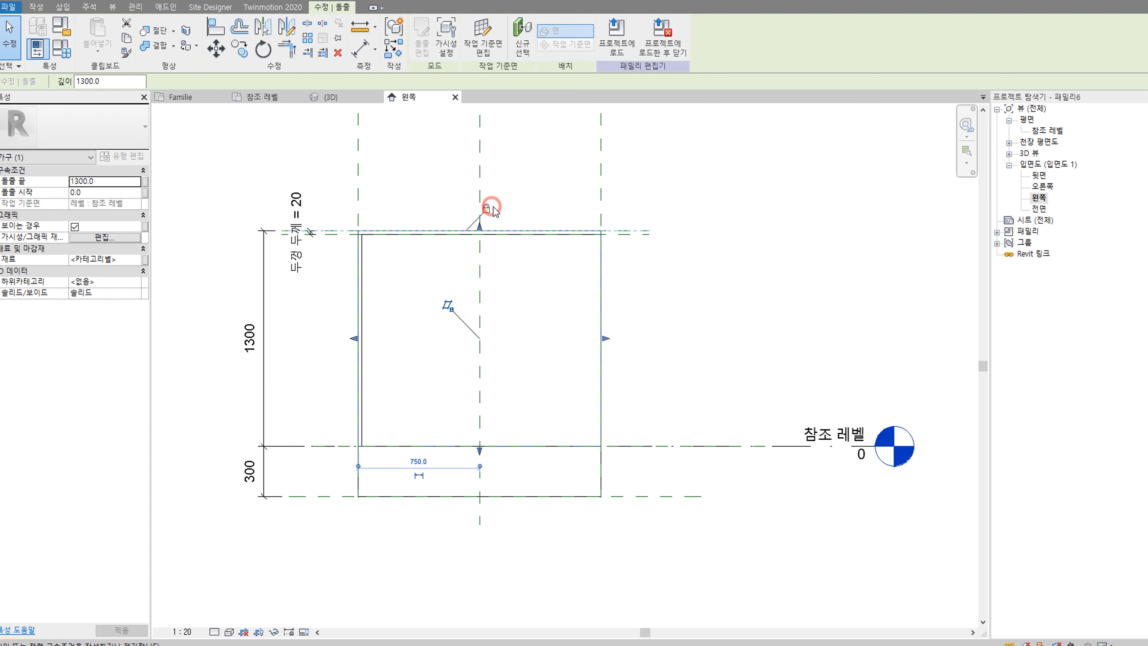
drag(481, 455, 506, 234)
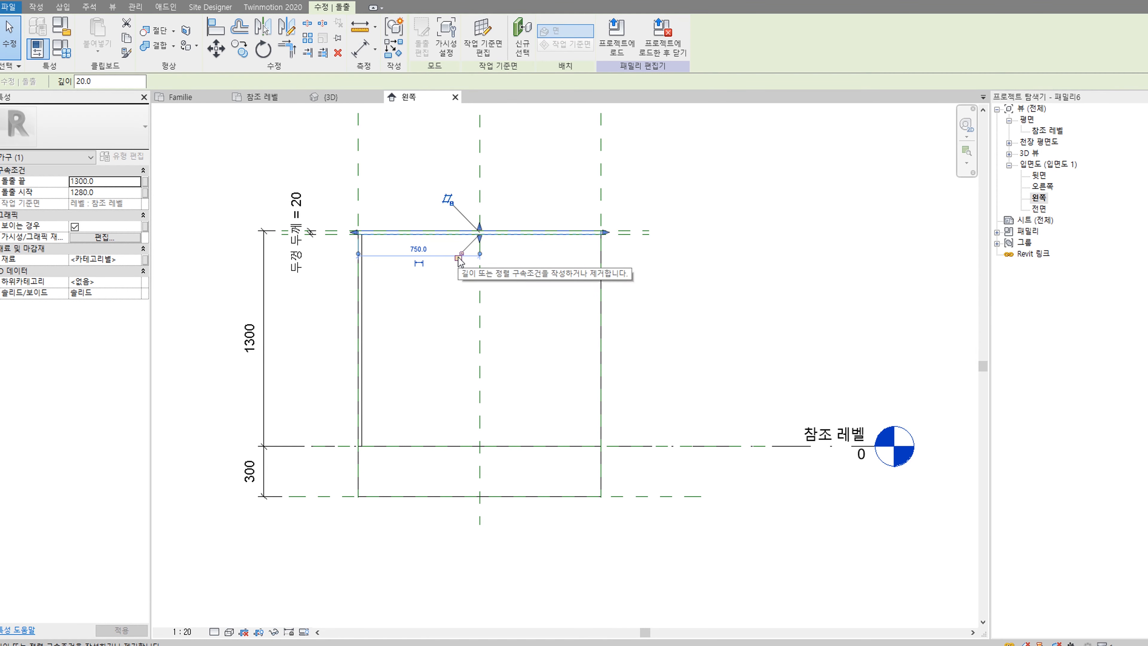
click(458, 257)
click(686, 308)
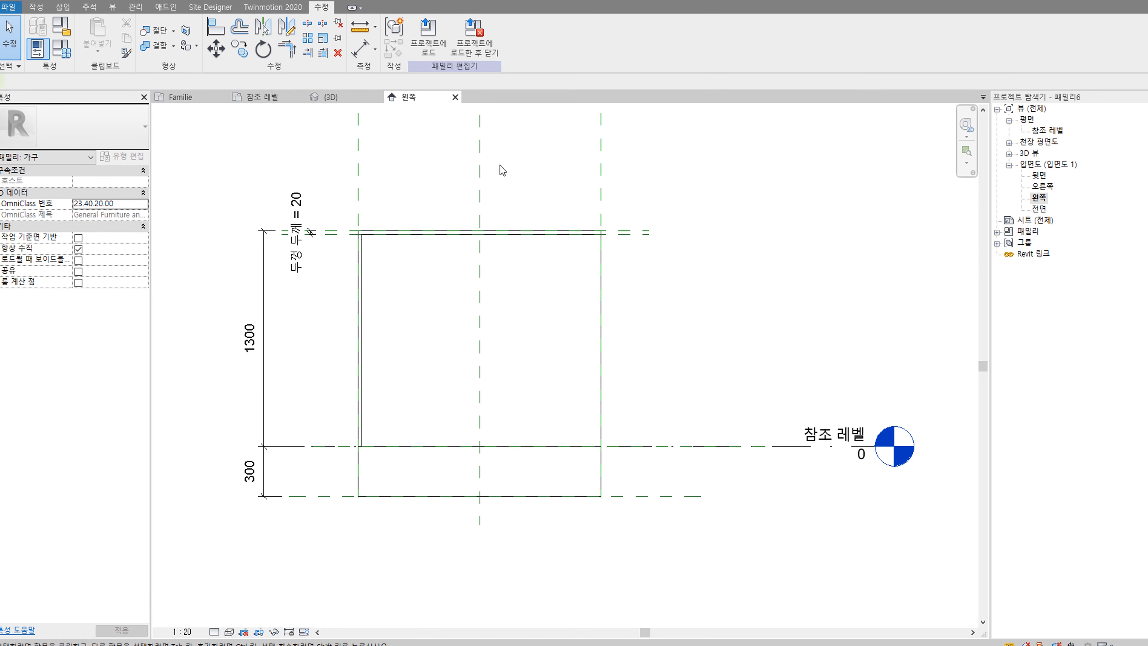
Step: With the 3D view open, set L to 3500 and t to 1000 in the family types and apply them
click(218, 1)
scroll(655, 436, up, 2)
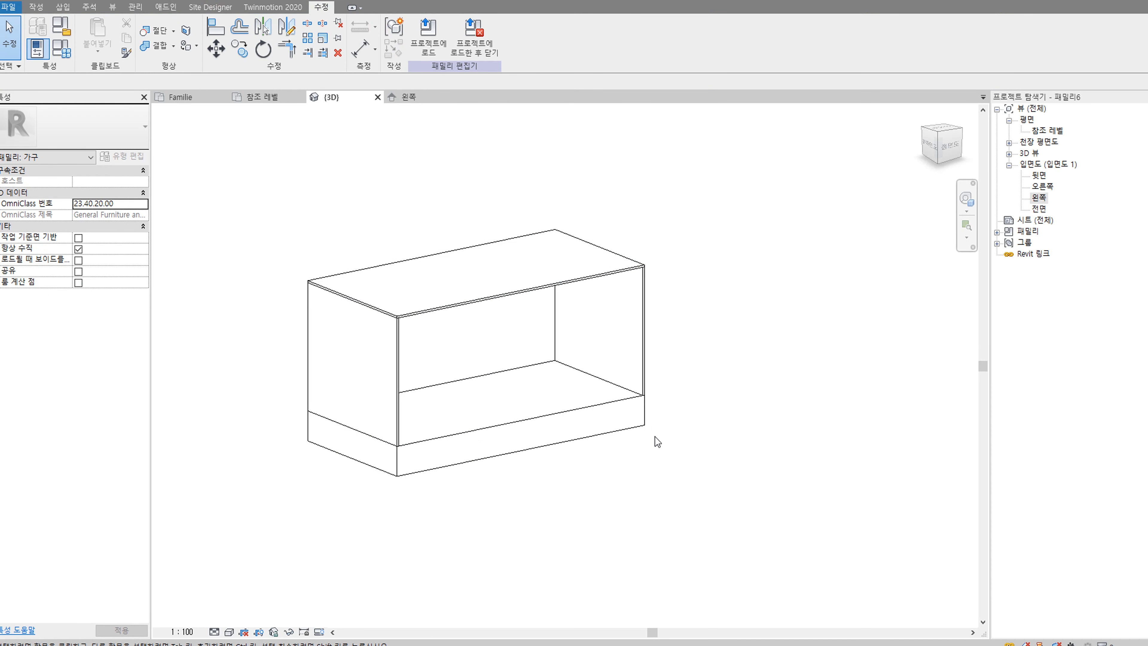
shift+middle_drag(687, 343, 532, 334)
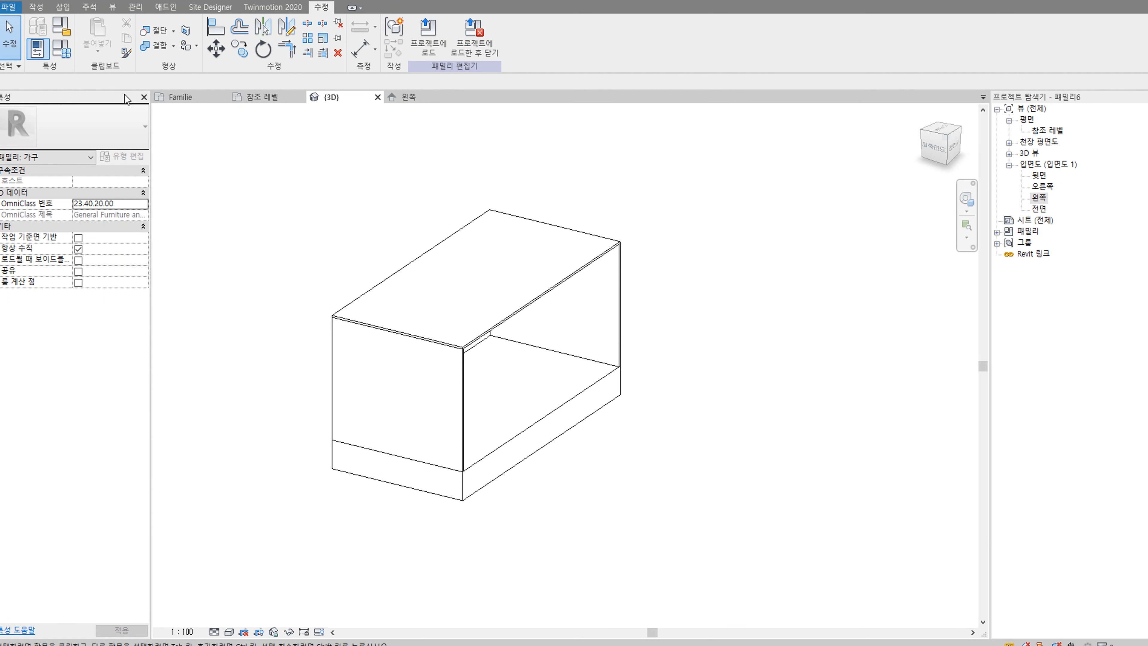
click(63, 49)
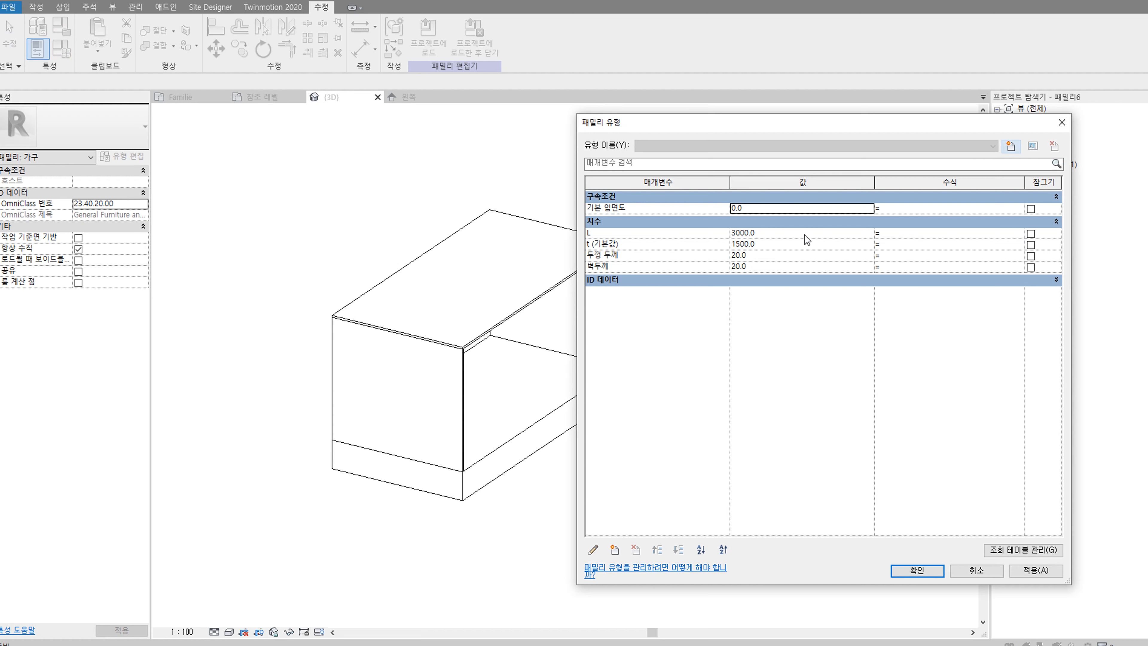
click(787, 232)
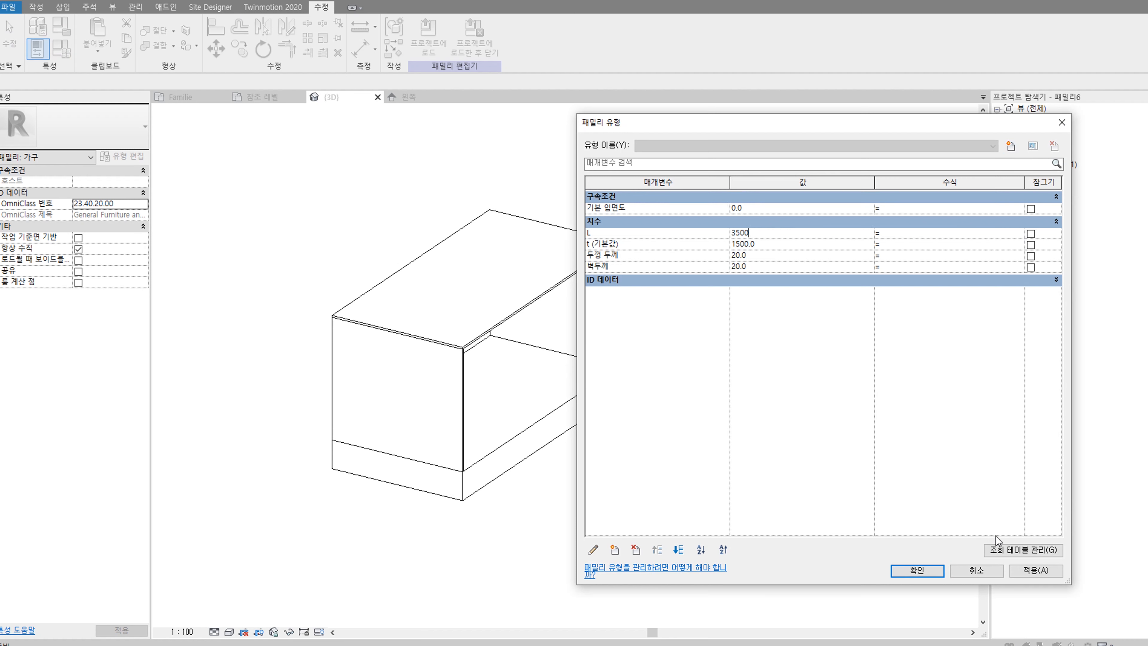
click(781, 243)
click(1035, 570)
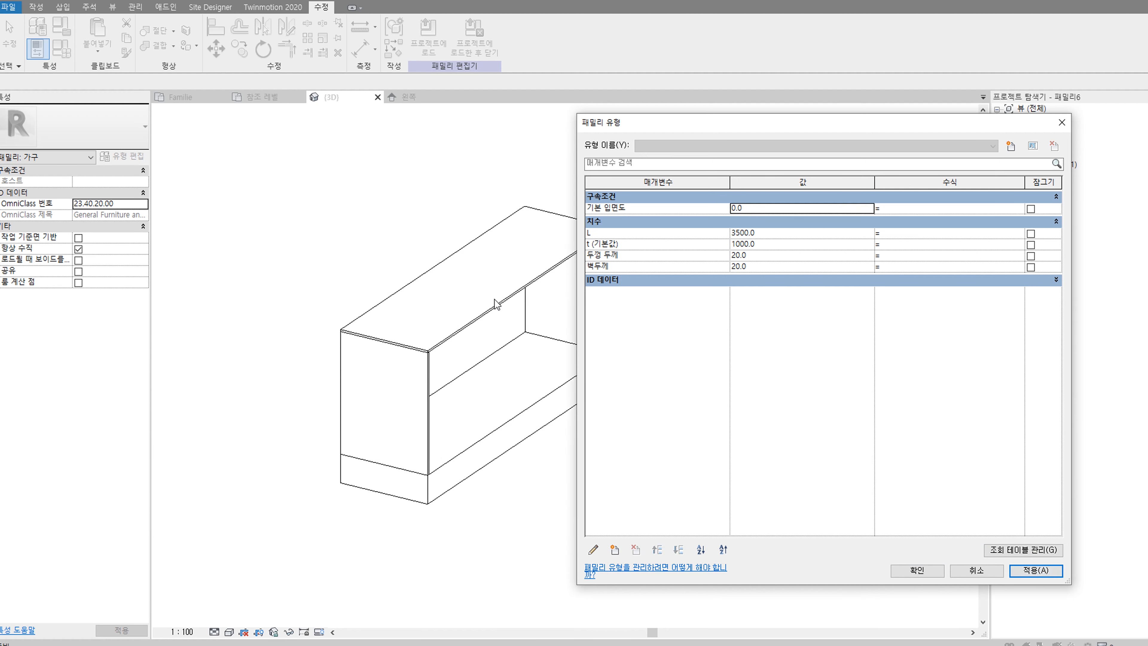
click(917, 571)
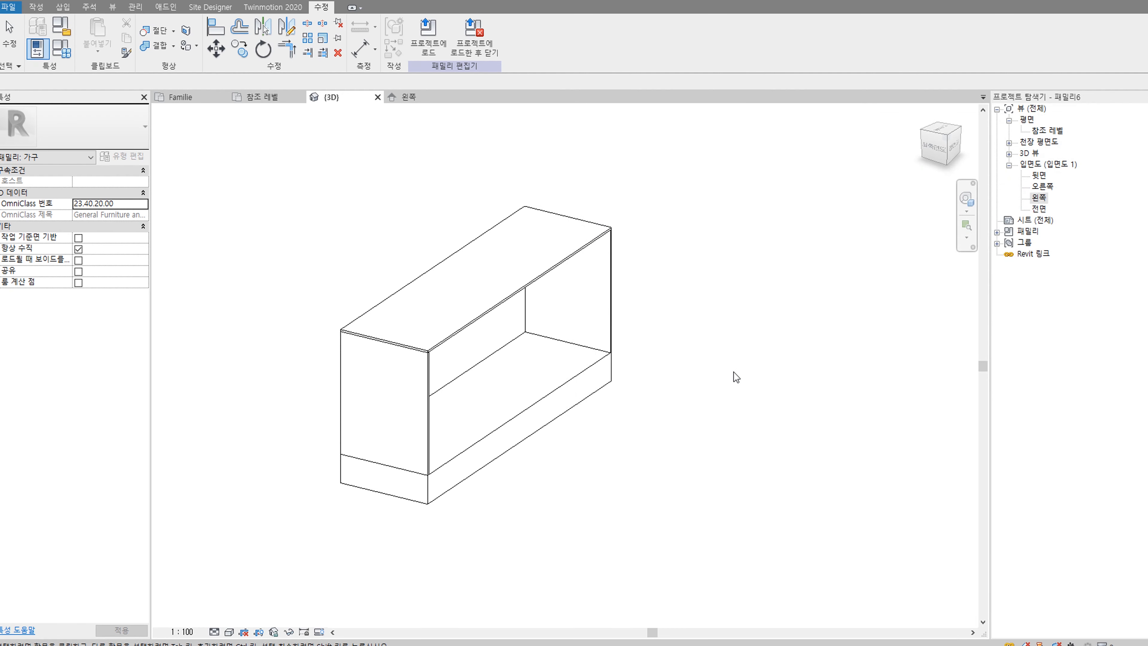
Step: Examine the resized box from several angles in 3D and compare it with the Mülltonnenbox Quadra 3er photo in the notes app
shift+middle_drag(734, 372, 583, 321)
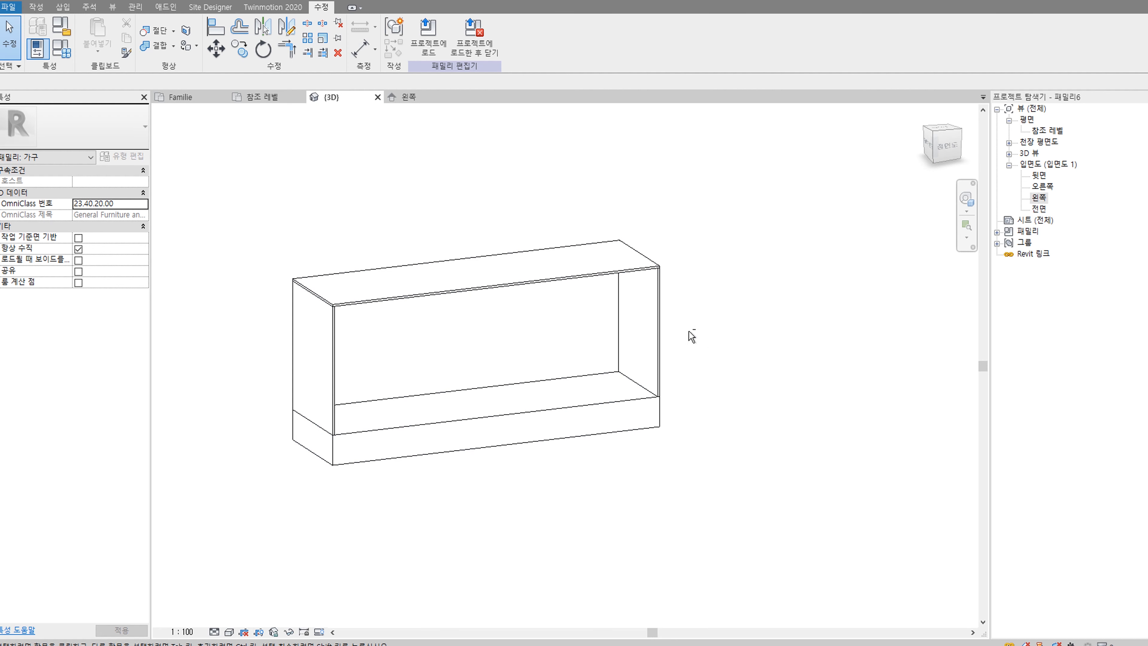
shift+middle_drag(691, 336, 469, 300)
shift+middle_drag(664, 233, 725, 350)
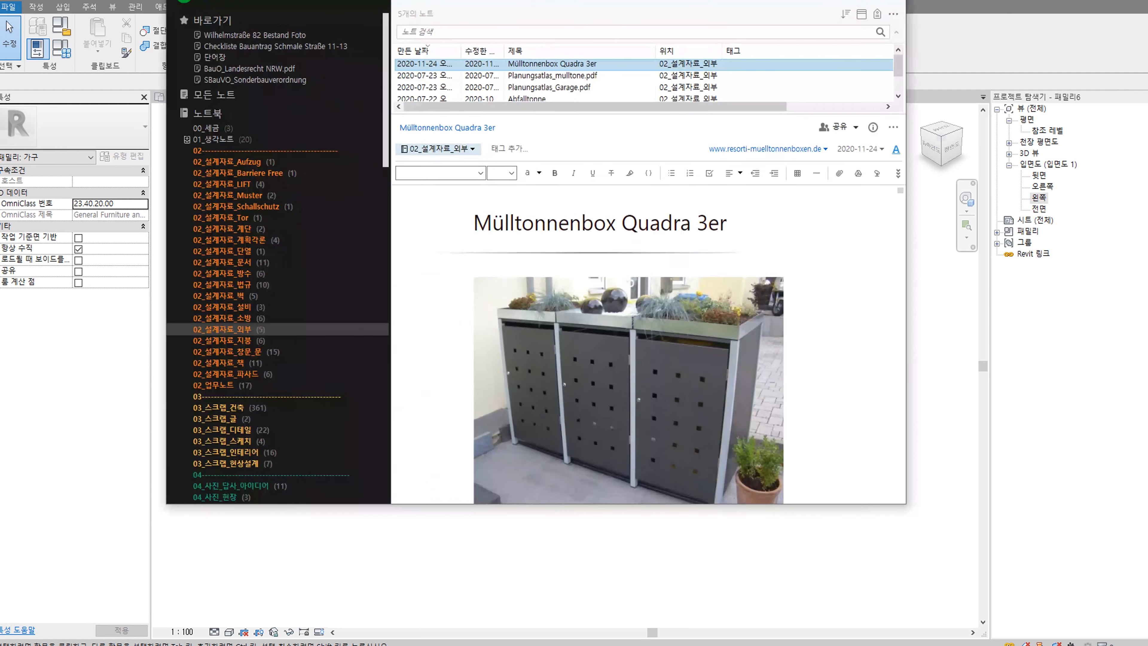
drag(537, 1, 424, 4)
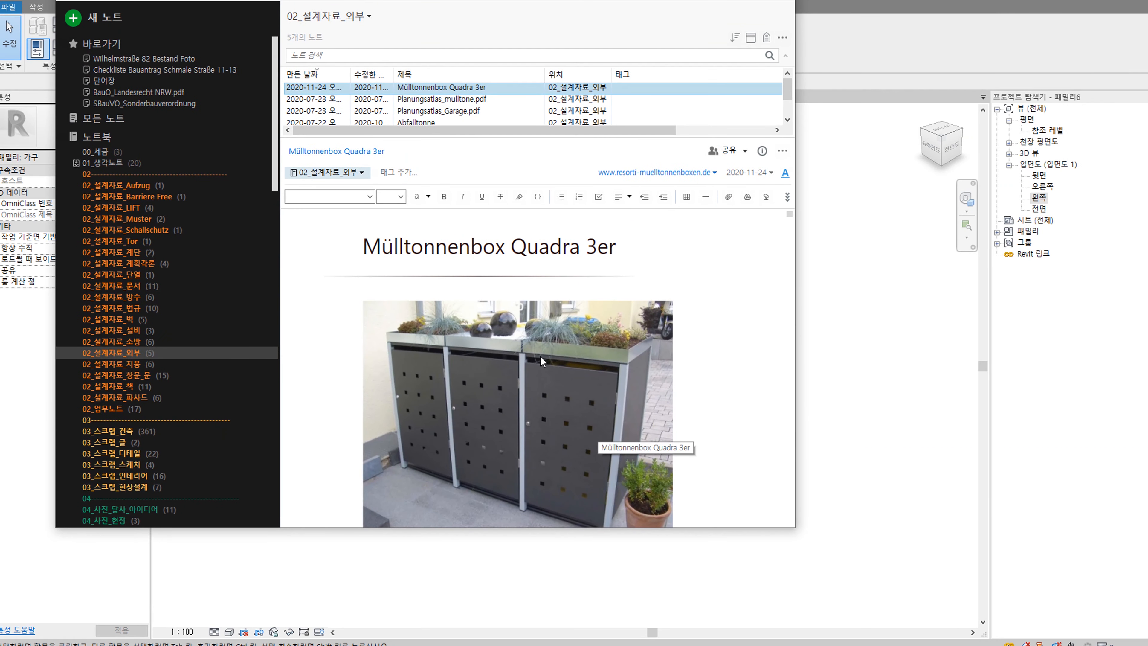
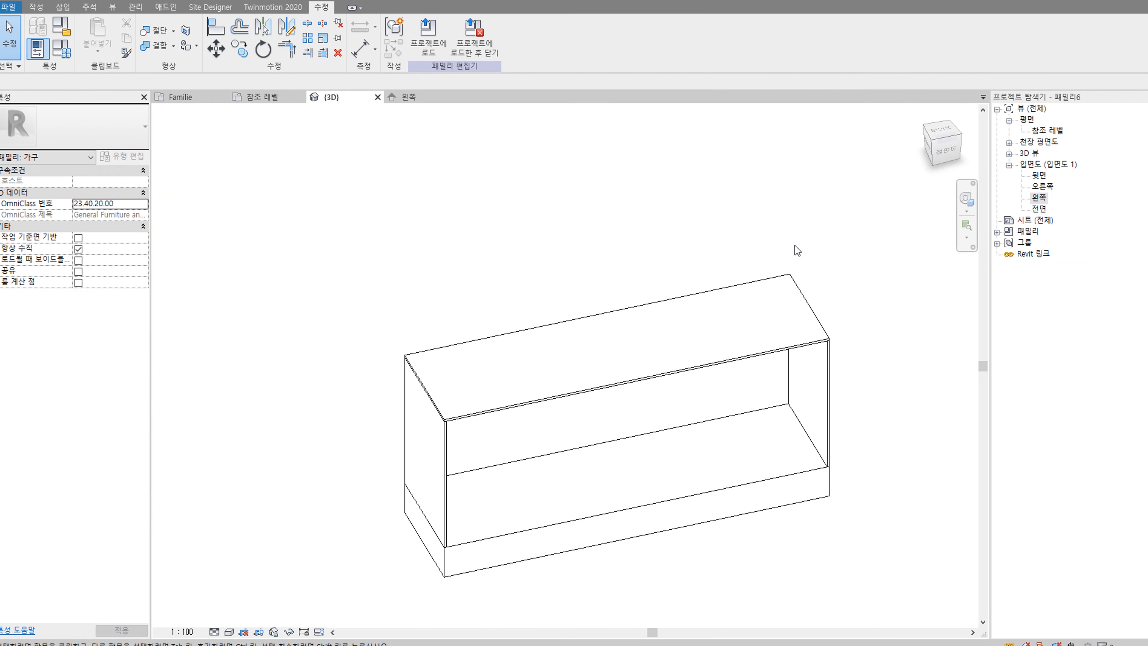
Step: Start a new extrusion in the 참조 레벨 plan and sketch a rectangle with a second one about 1840 by 460 mm inside it
double_click(1047, 131)
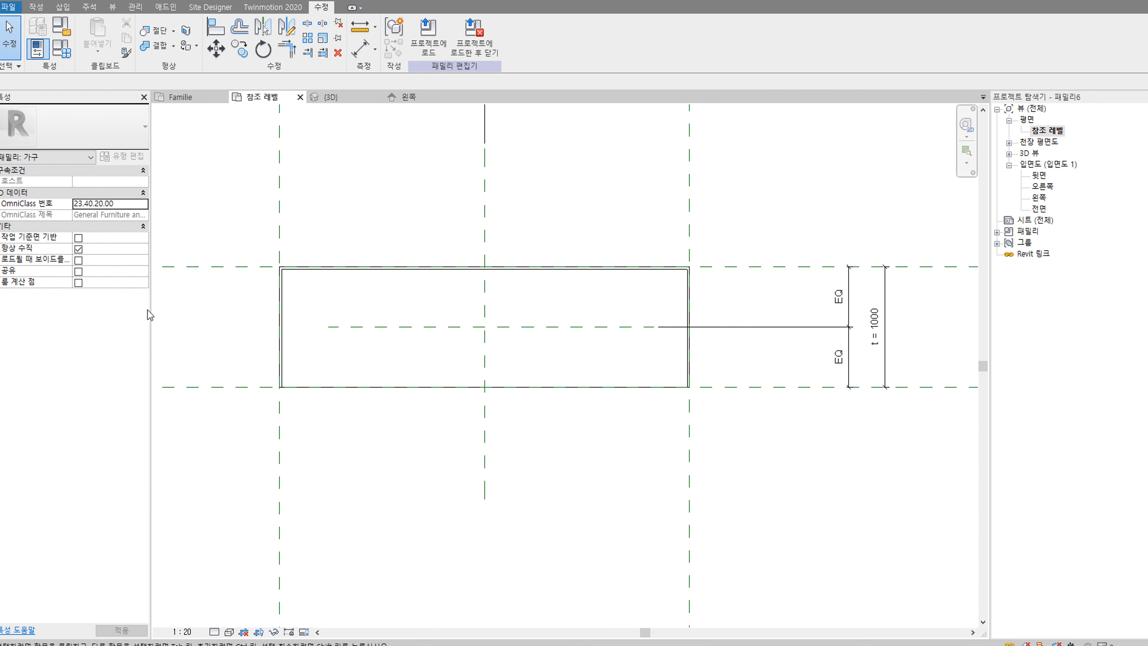
click(36, 7)
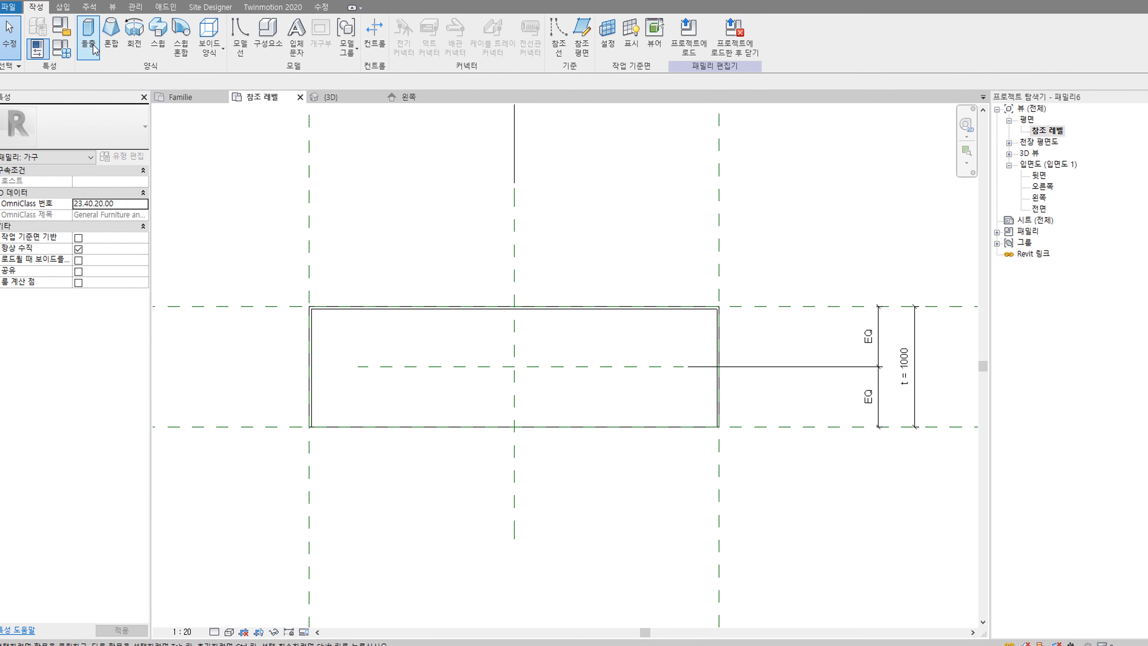
click(89, 32)
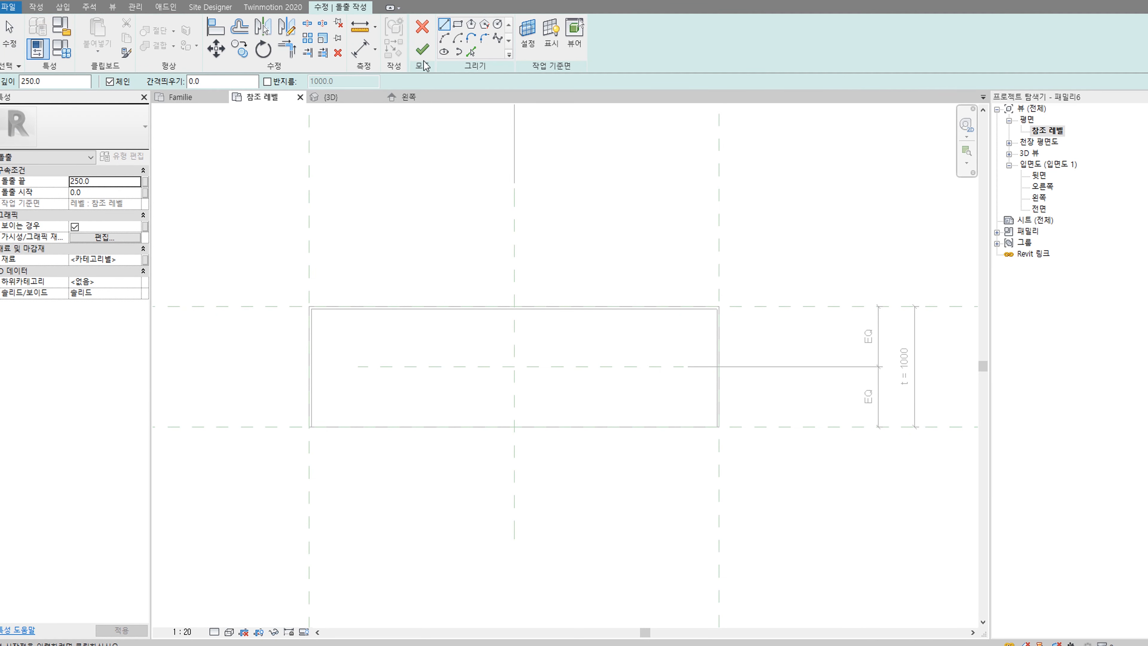
click(458, 27)
click(401, 327)
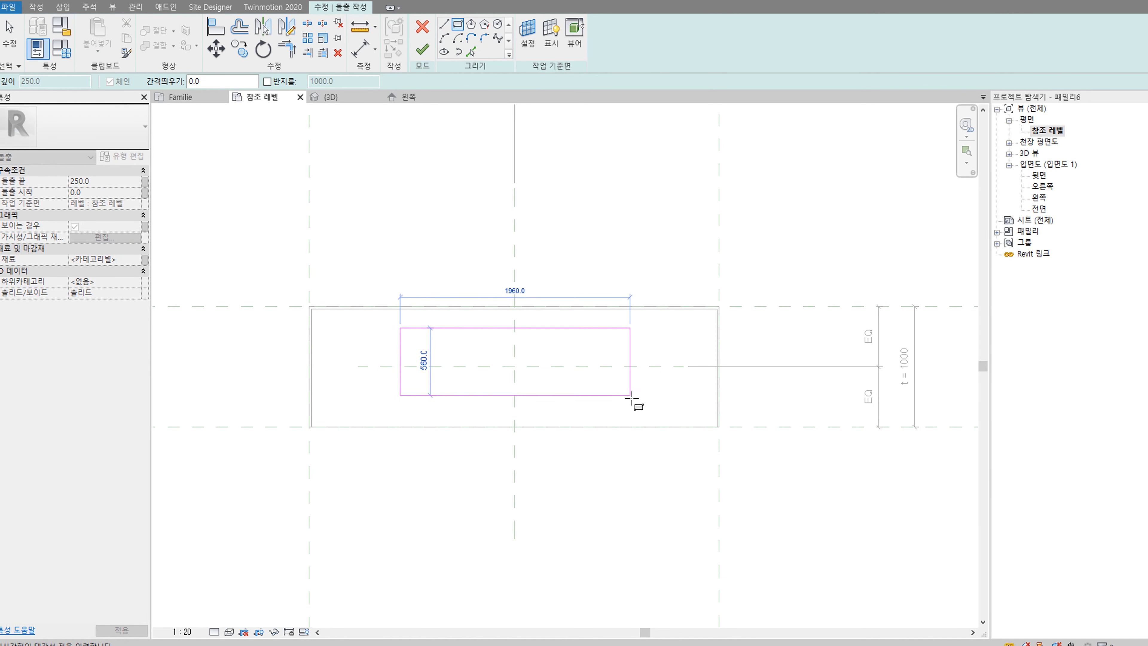
click(647, 404)
click(414, 337)
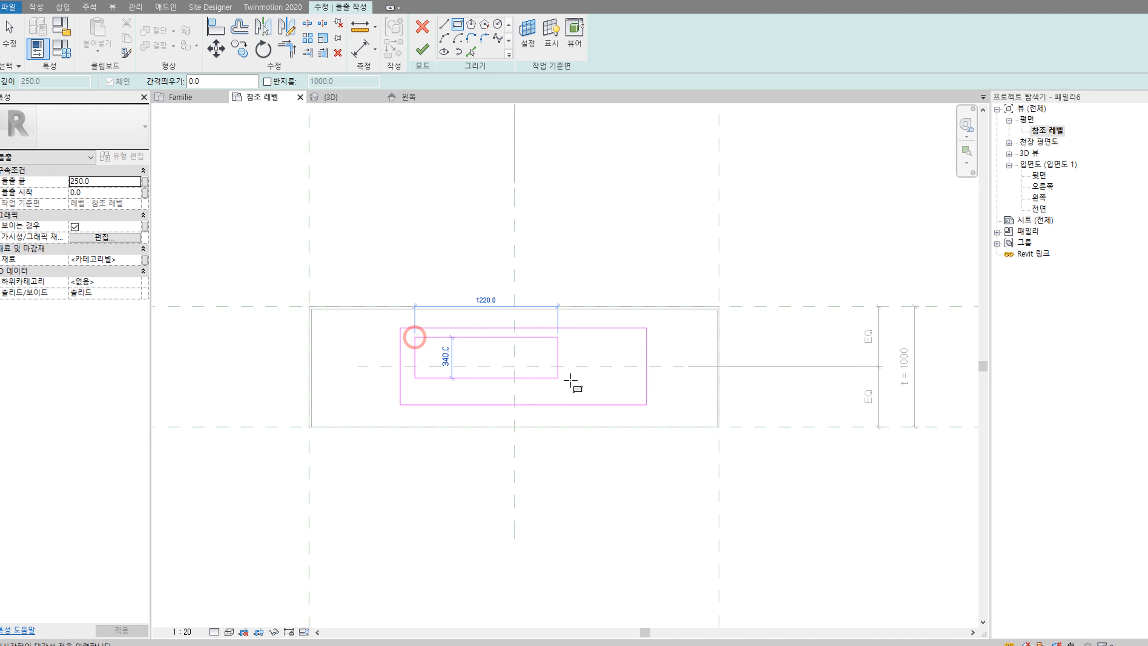
click(631, 392)
key(Escape)
key(Escape)
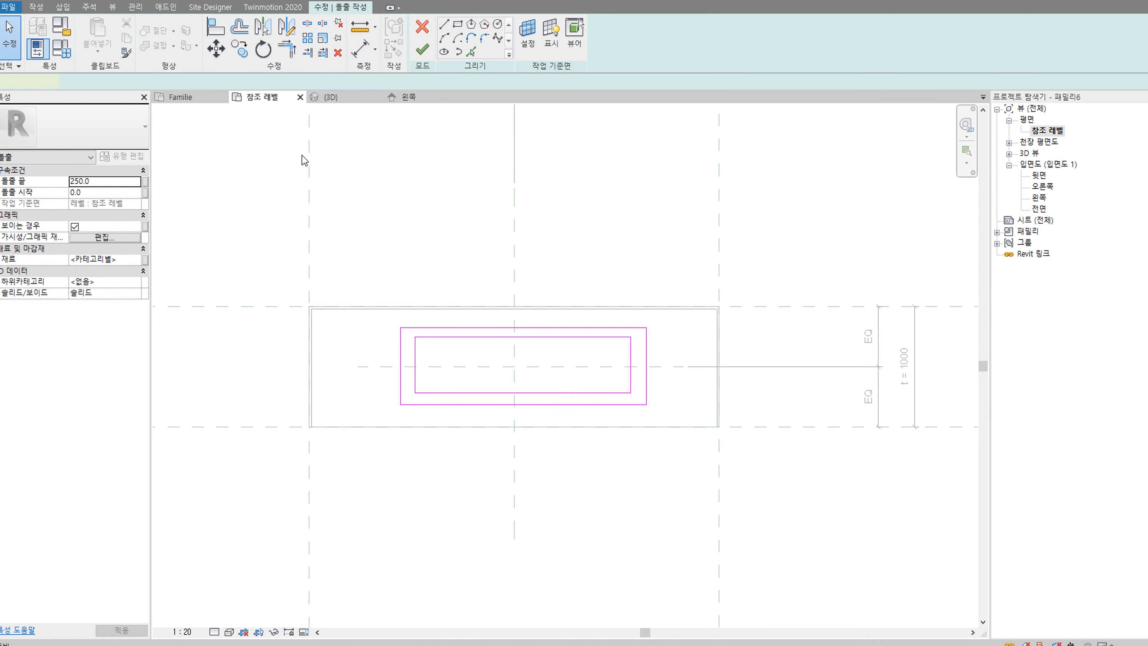
Step: Add aligned dimensions between the outer and inner rectangles on their left and upper sides
key(d)
key(i)
scroll(466, 386, up, 2)
click(367, 330)
click(388, 340)
click(415, 380)
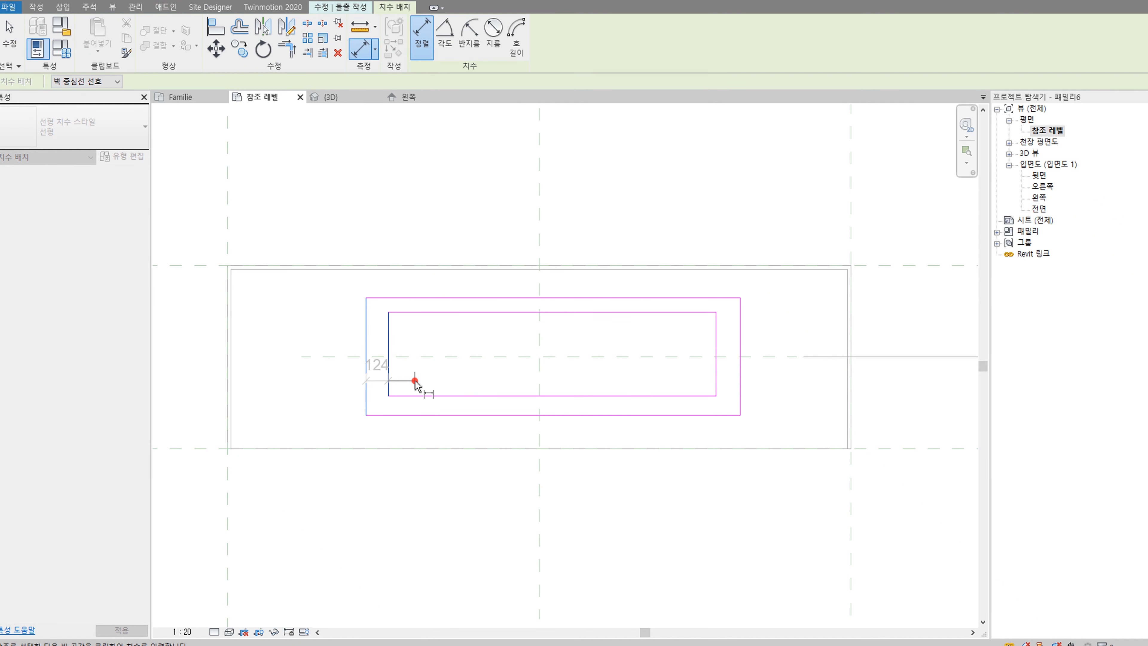
click(448, 312)
click(448, 299)
click(450, 289)
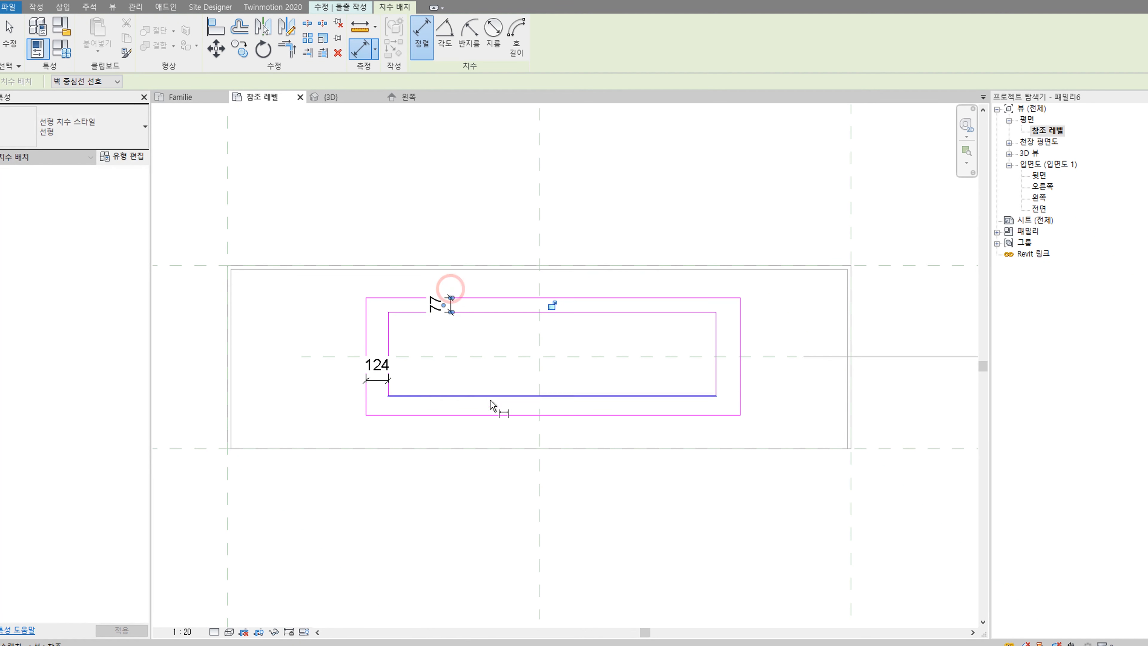
Step: Dimension the lower and right gaps between the outer and inner rectangles
click(491, 396)
click(488, 415)
click(478, 435)
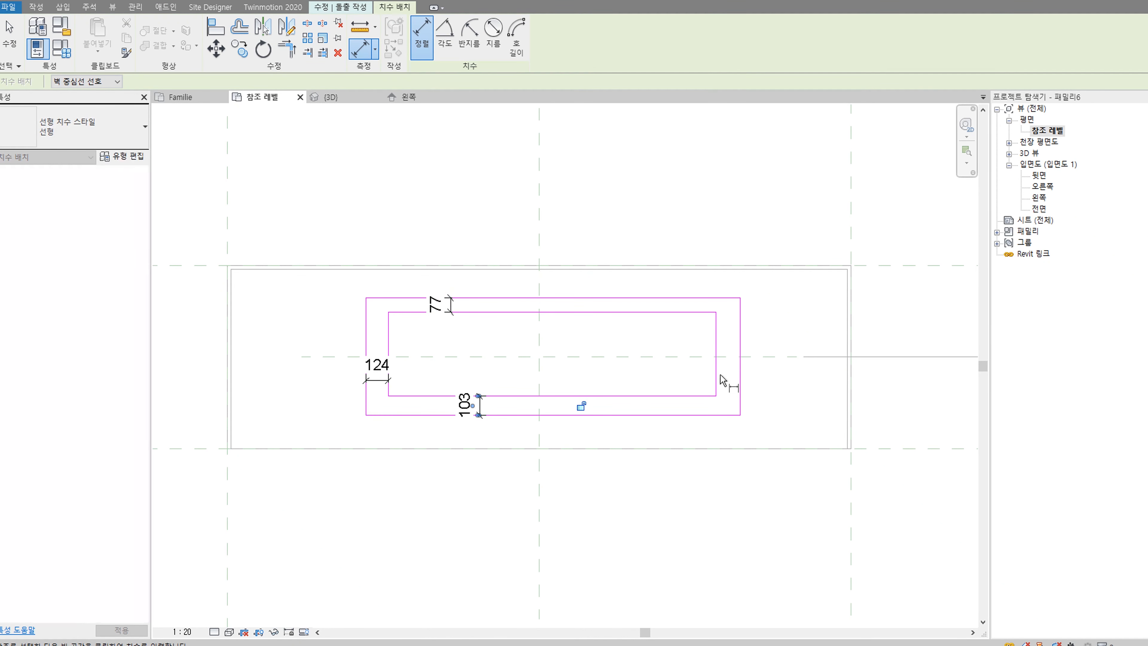
click(718, 371)
click(741, 380)
click(784, 385)
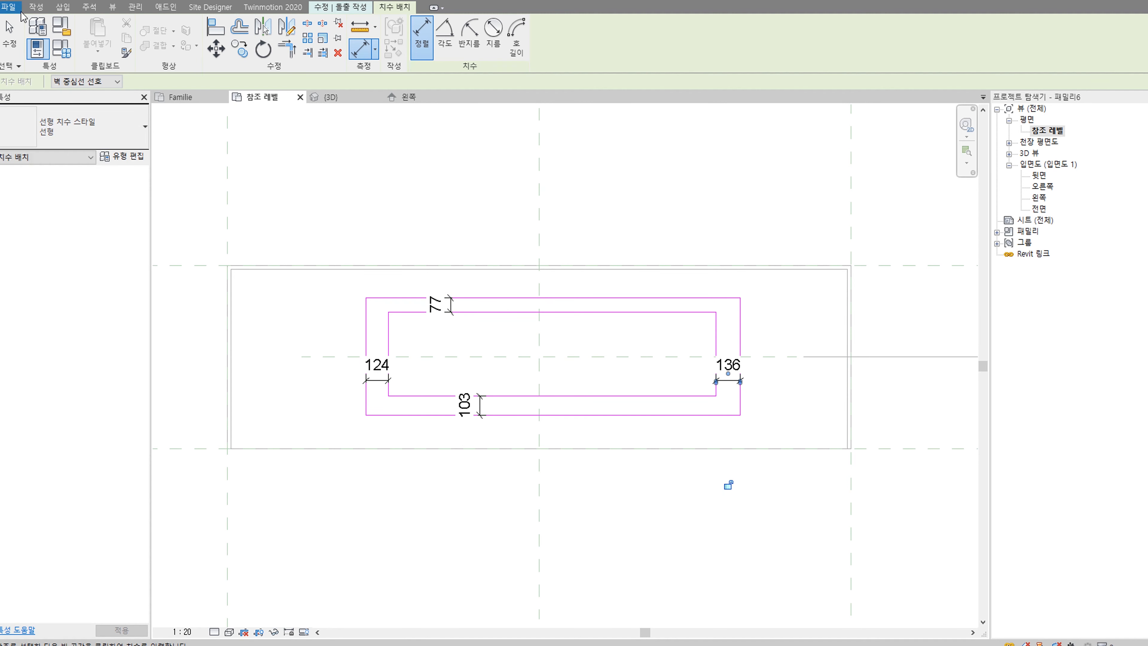
click(10, 32)
Step: Set the left gap between the rectangles to 20 mm by moving the inner edge, and lock that dimension
scroll(459, 357, up, 2)
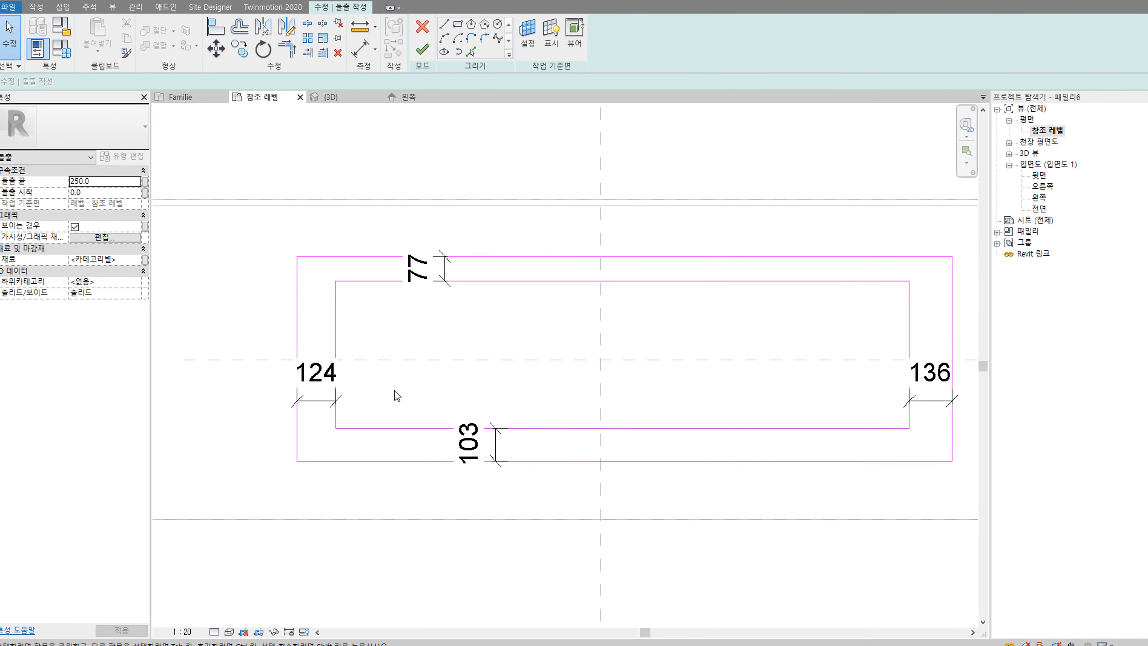
click(331, 408)
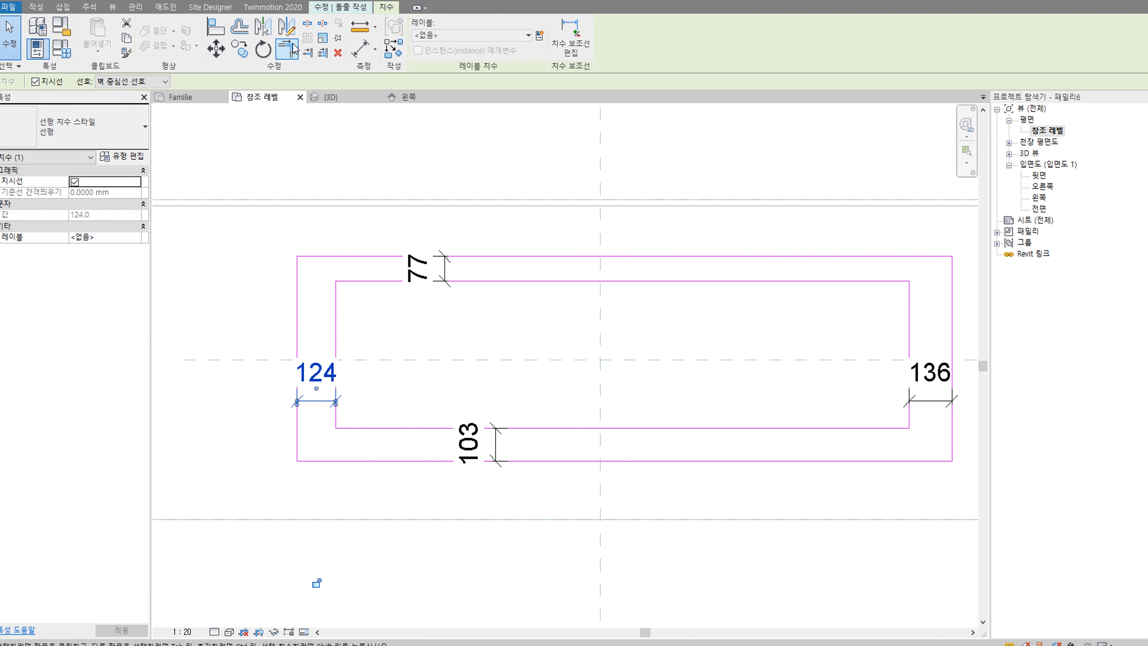
click(337, 324)
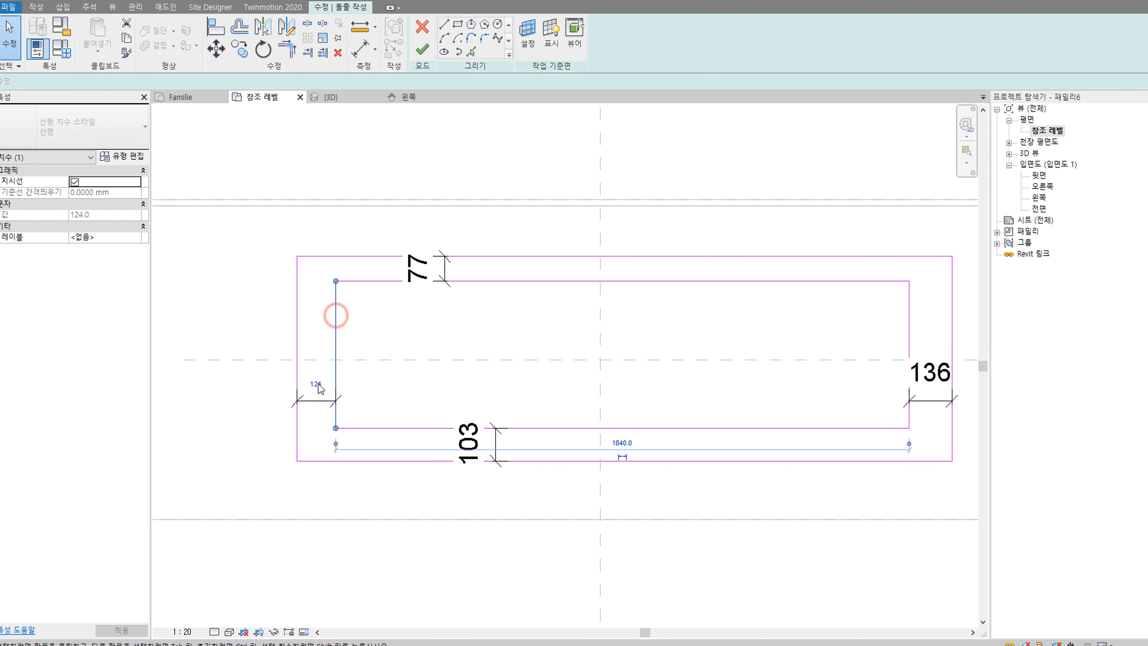
click(317, 383)
text(20)
key(Return)
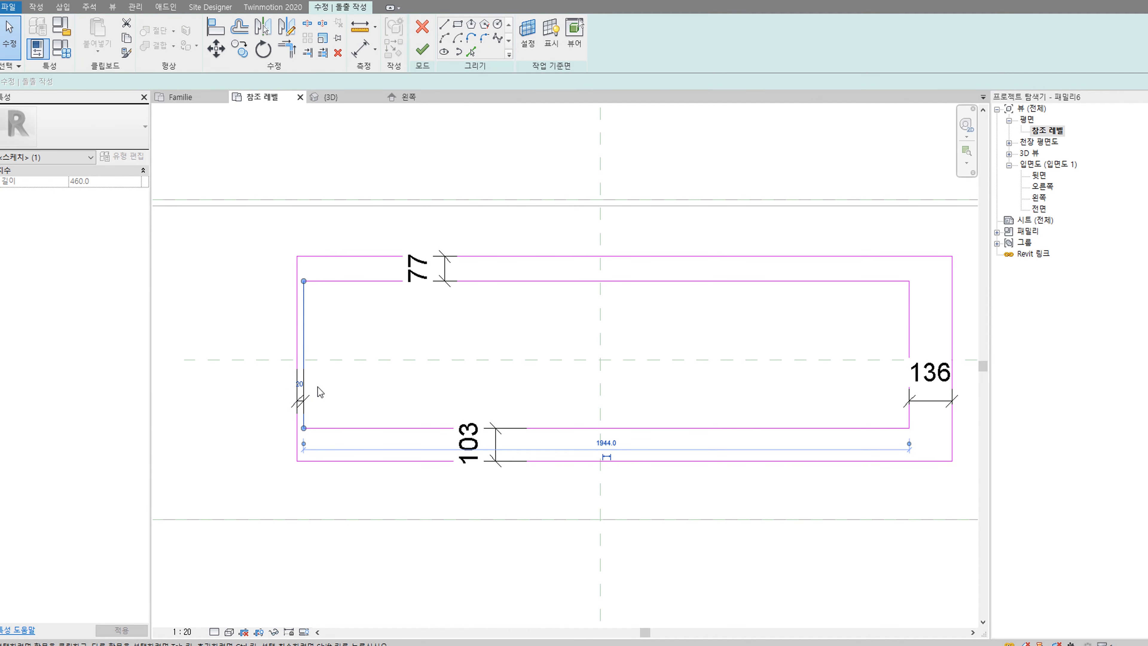
click(303, 401)
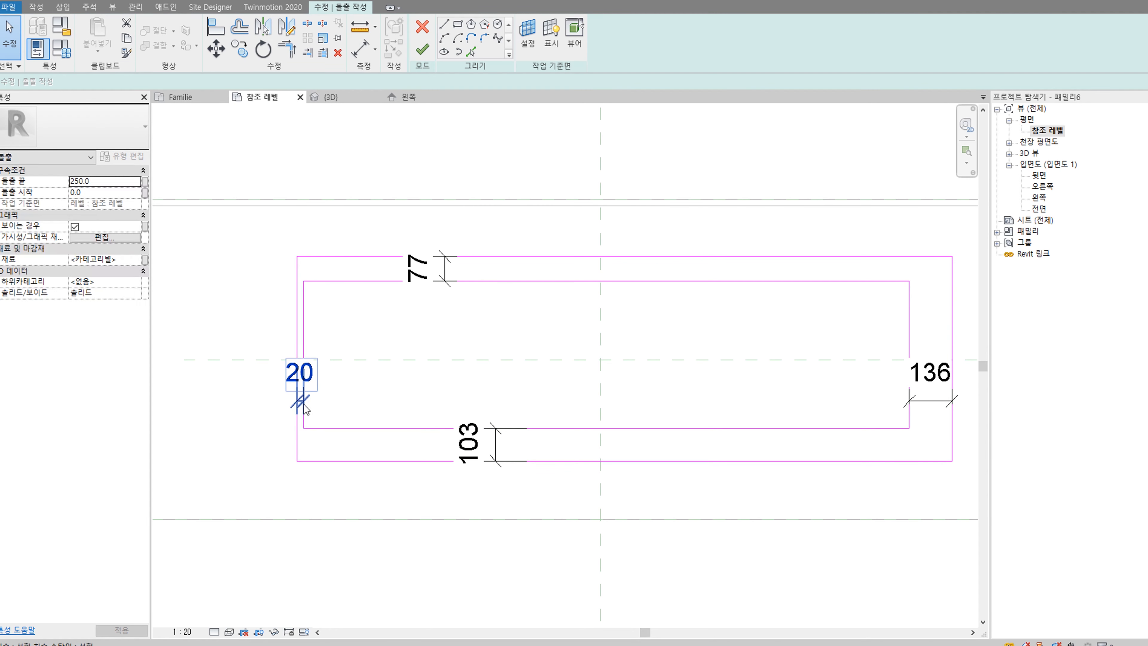
click(301, 584)
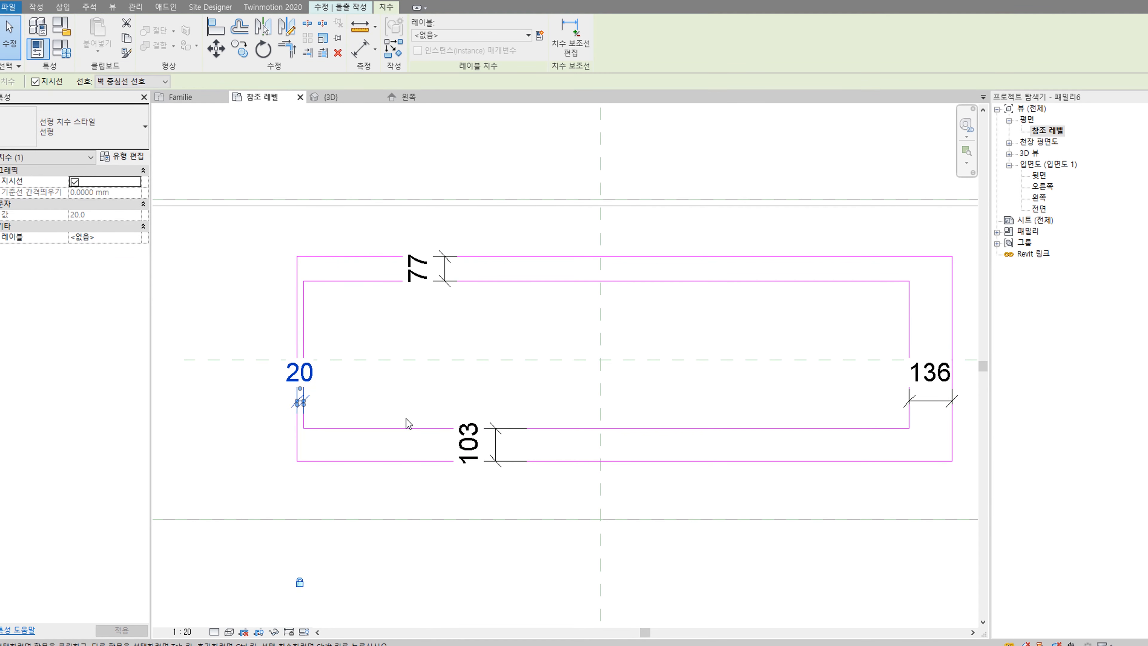
Step: Set the lower gap between the rectangles to 20 mm by moving the inner rectangle's lower edge
click(403, 427)
click(479, 444)
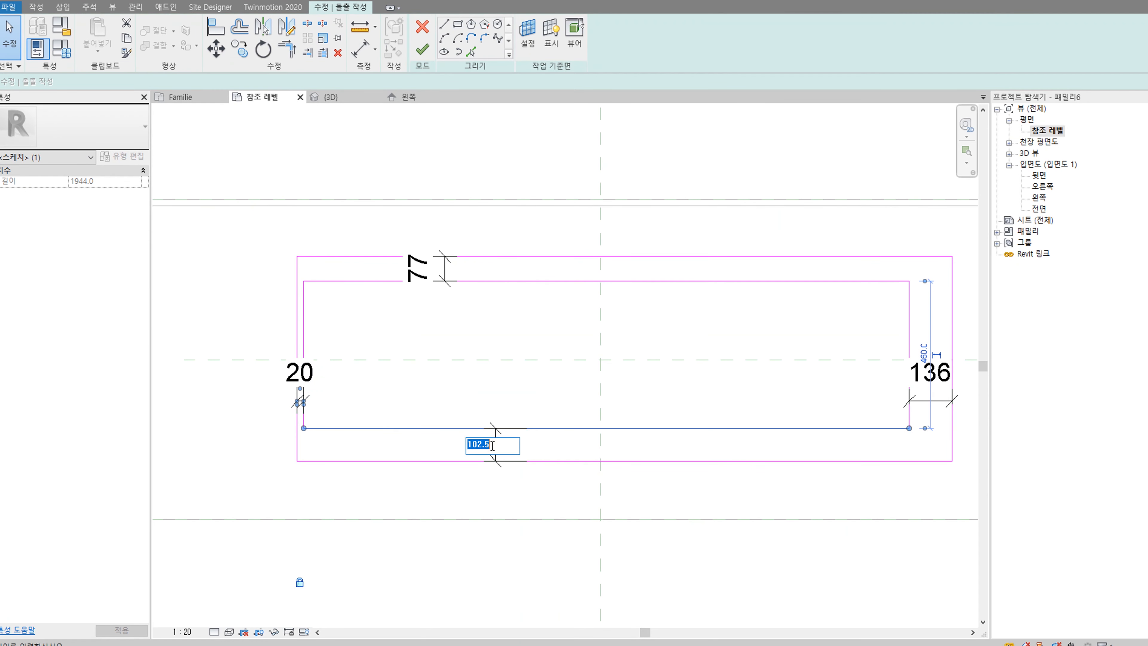
text(20)
key(Return)
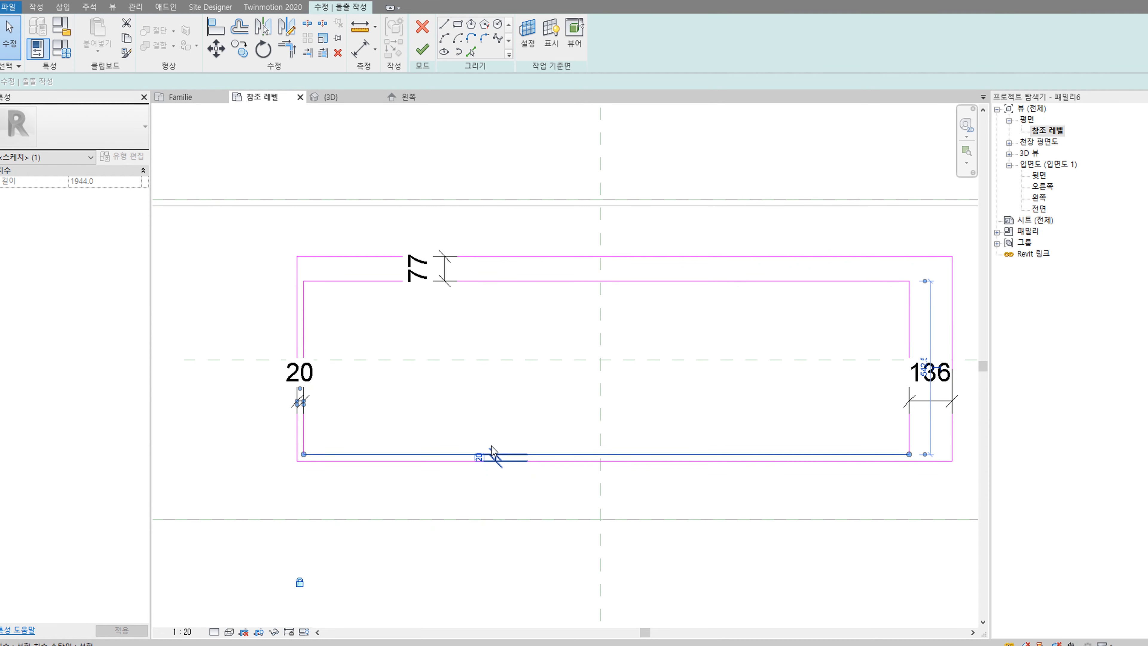
click(436, 470)
click(436, 454)
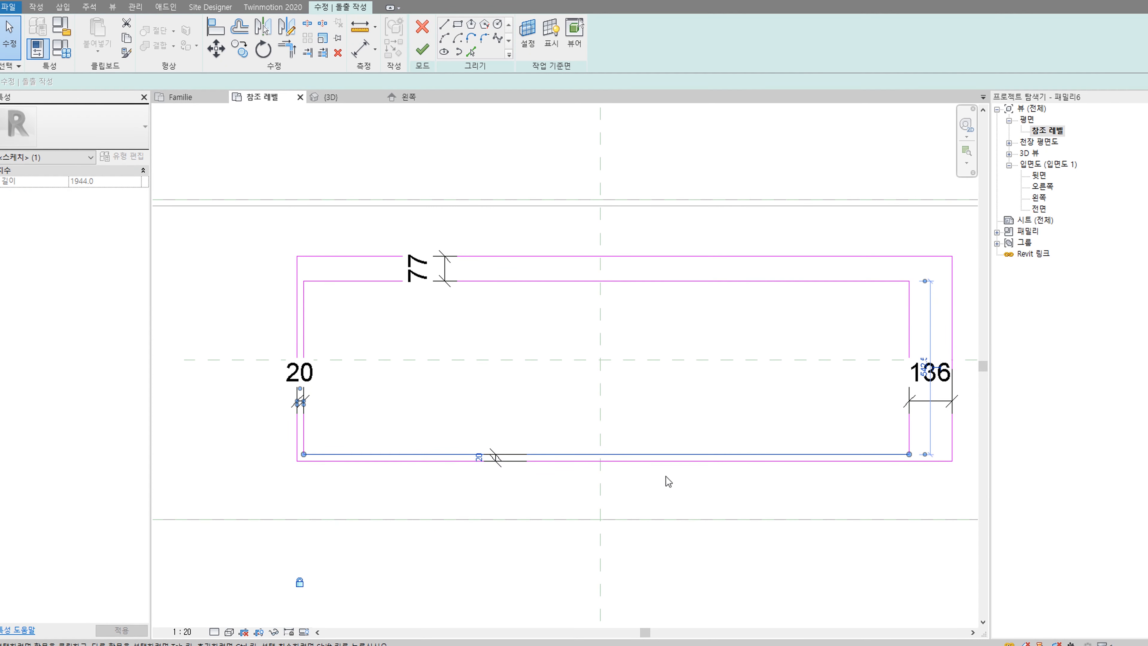
Step: Lock the 20 mm dimension of the lower gap between the outer and inner rectangles
scroll(751, 461, down, 3)
middle_drag(751, 462, 549, 443)
click(364, 427)
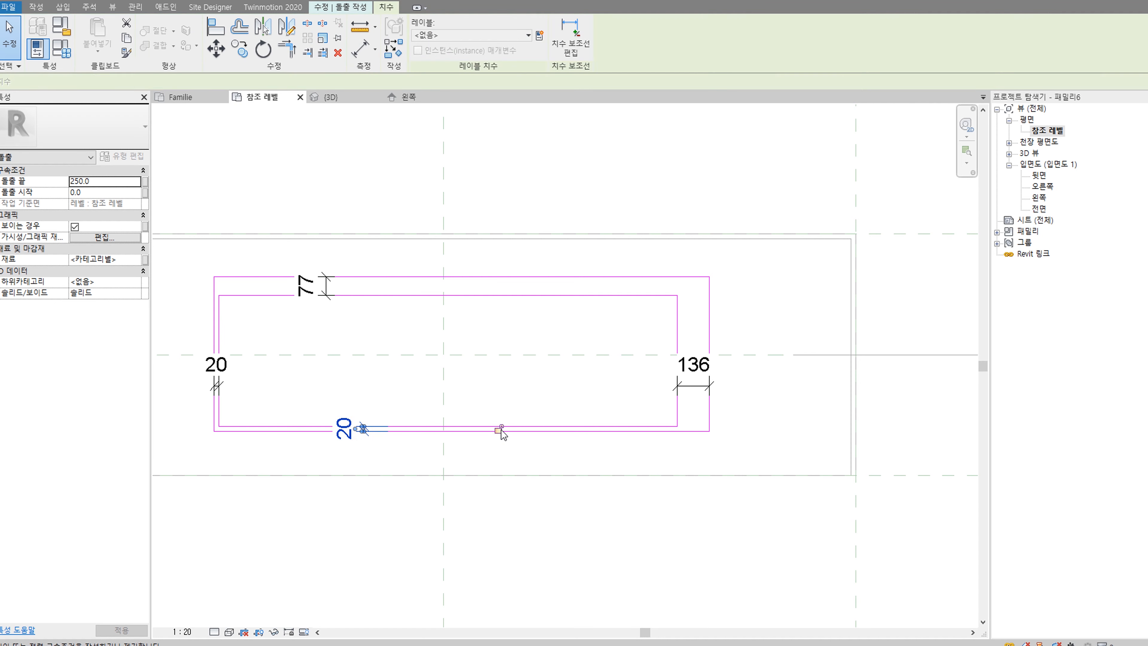
click(500, 429)
Step: Set the right gap between the rectangles to 20 mm by moving the inner rectangle's right edge
middle_drag(693, 398, 640, 433)
click(626, 442)
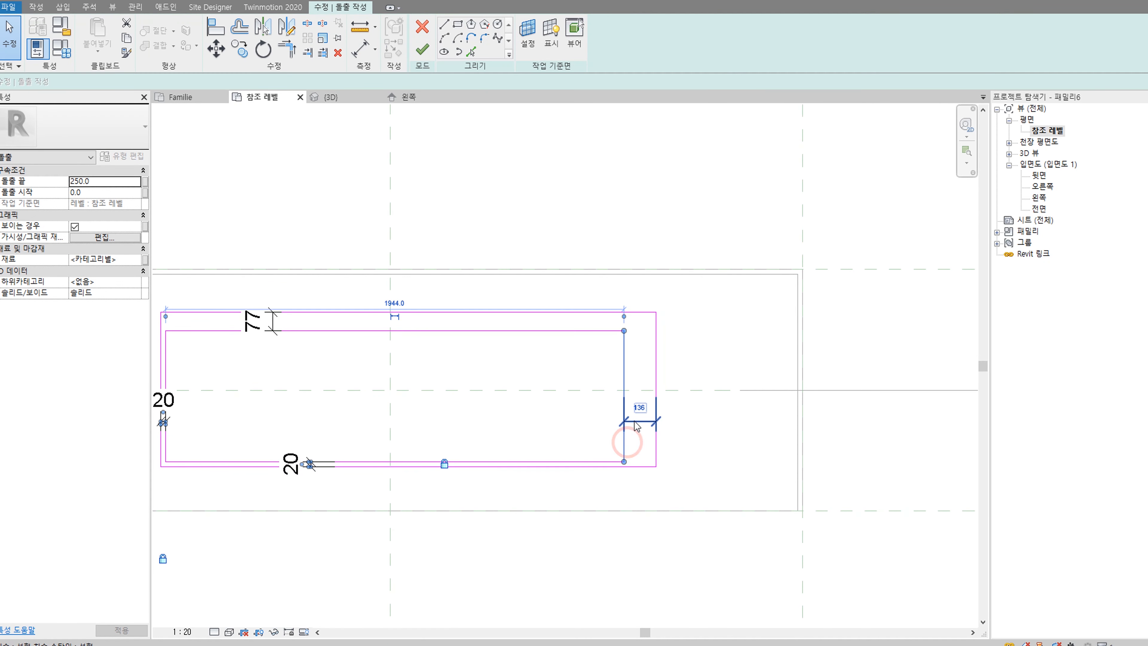
click(624, 377)
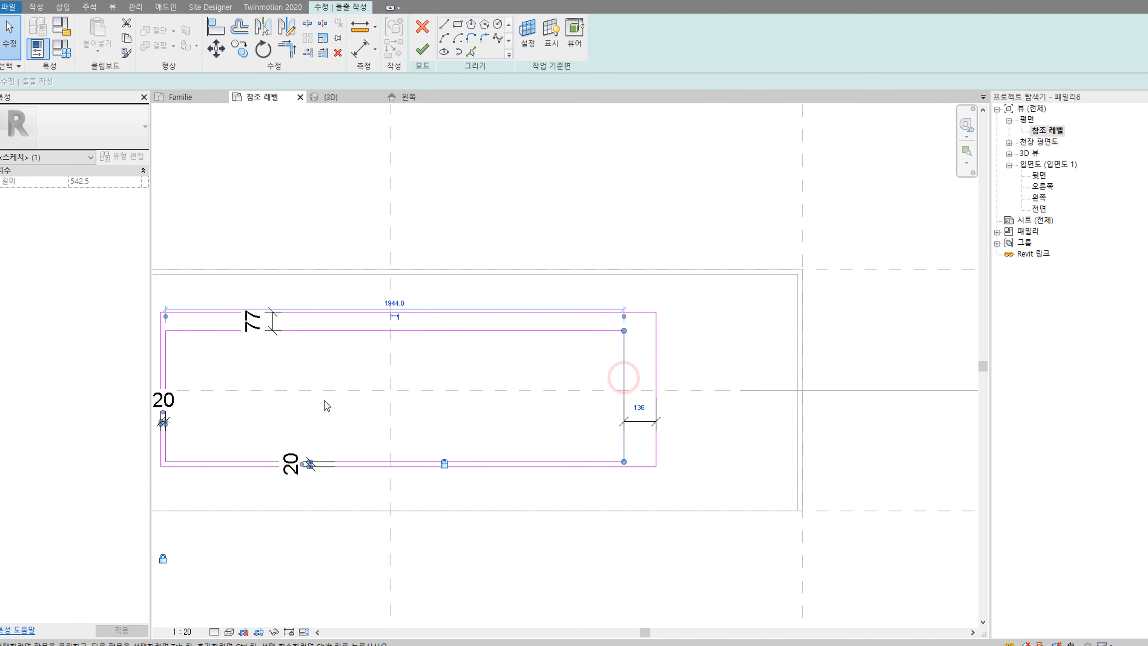
scroll(655, 380, down, 2)
scroll(655, 380, up, 2)
click(645, 390)
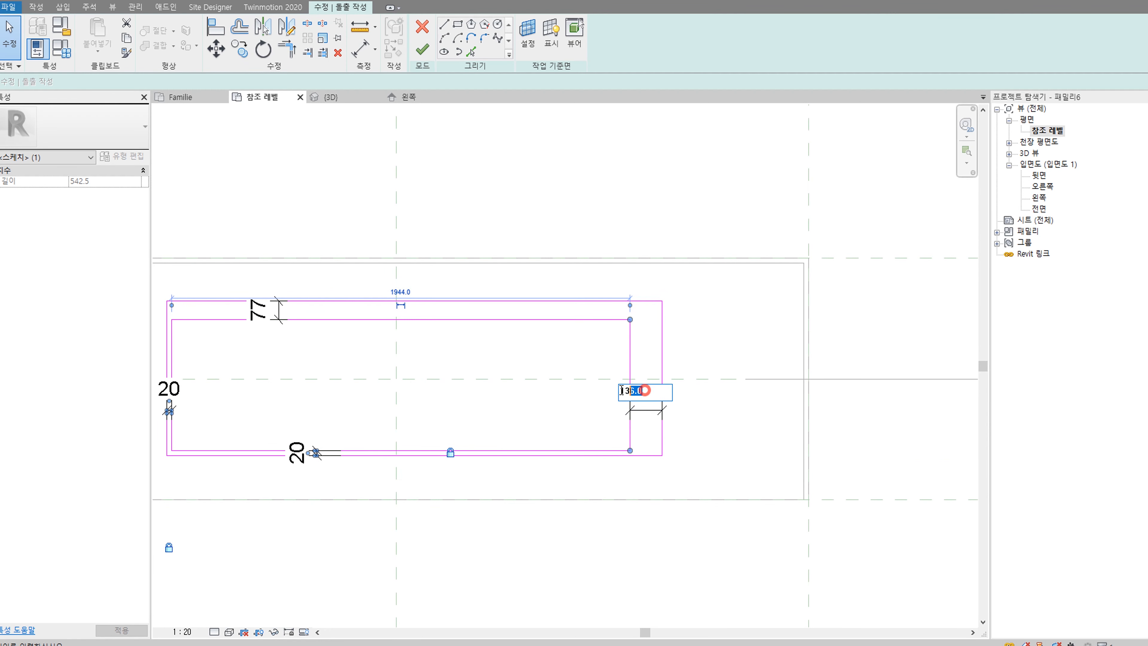
text(20)
key(Return)
click(624, 334)
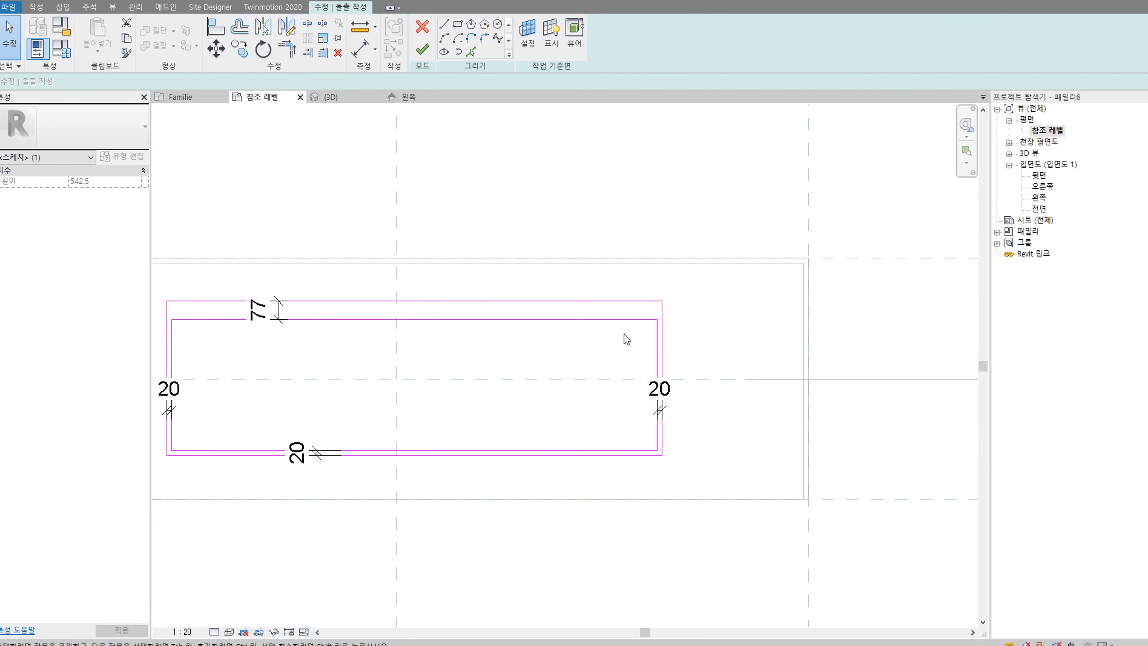
Step: Lock the 20 mm dimension of the right gap between the rectangles
click(656, 334)
scroll(657, 345, up, 2)
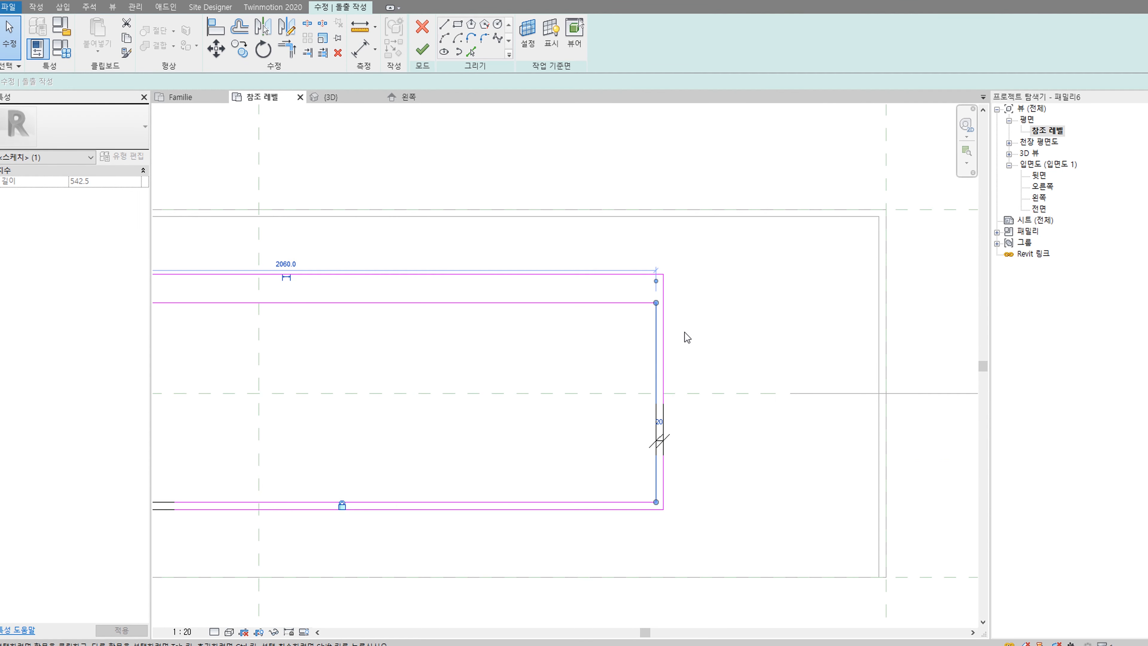
click(663, 442)
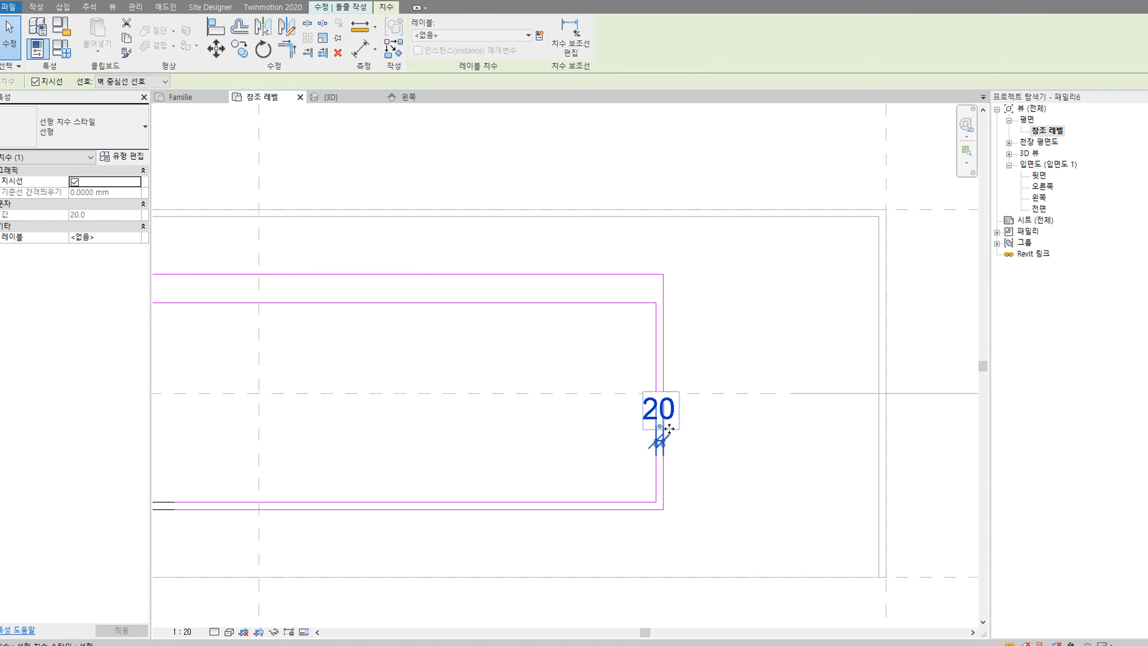
scroll(662, 442, down, 3)
click(671, 521)
scroll(640, 378, up, 2)
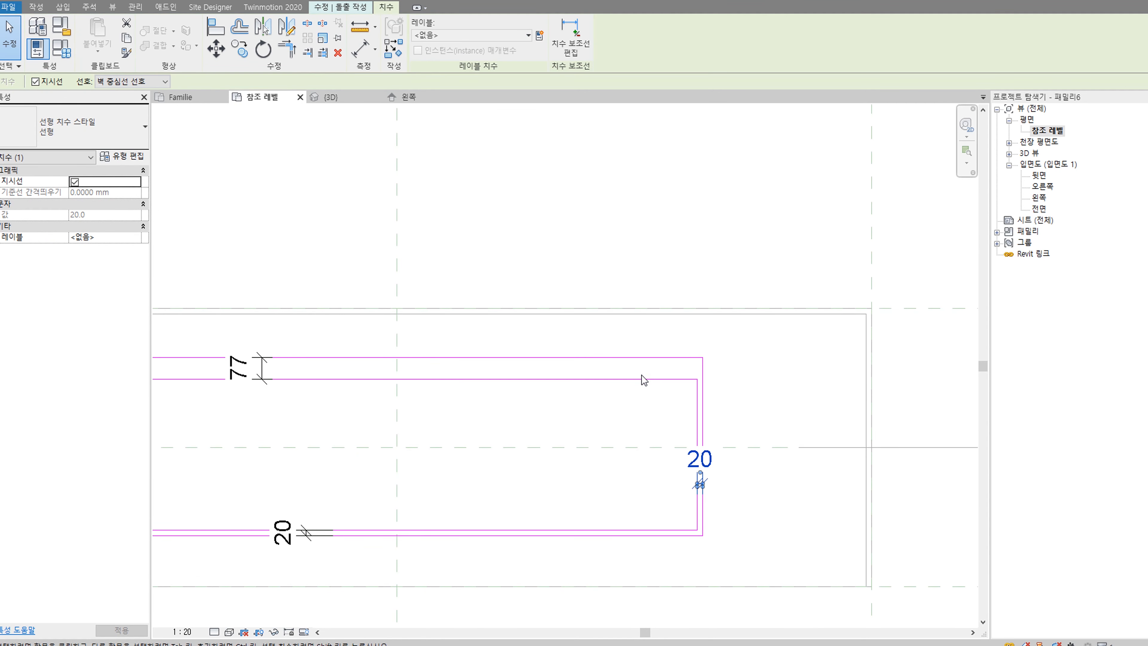
Step: Set the upper gap between the rectangles to 20 mm by moving the inner rectangle's upper edge
click(640, 379)
middle_drag(252, 359, 394, 366)
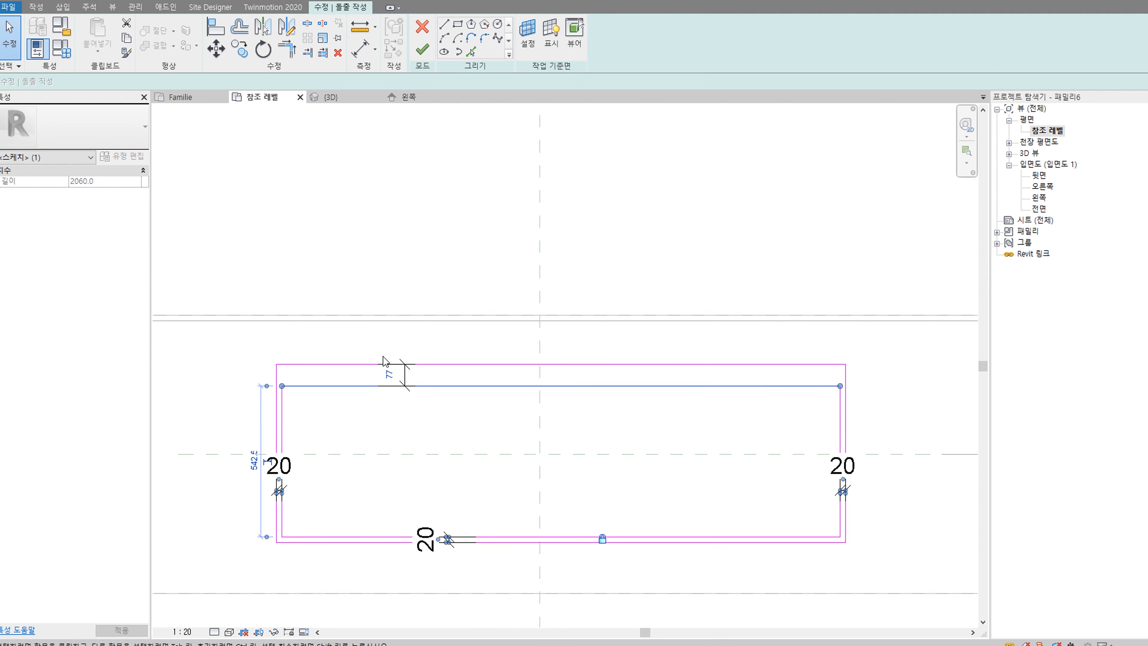
click(397, 375)
key(Escape)
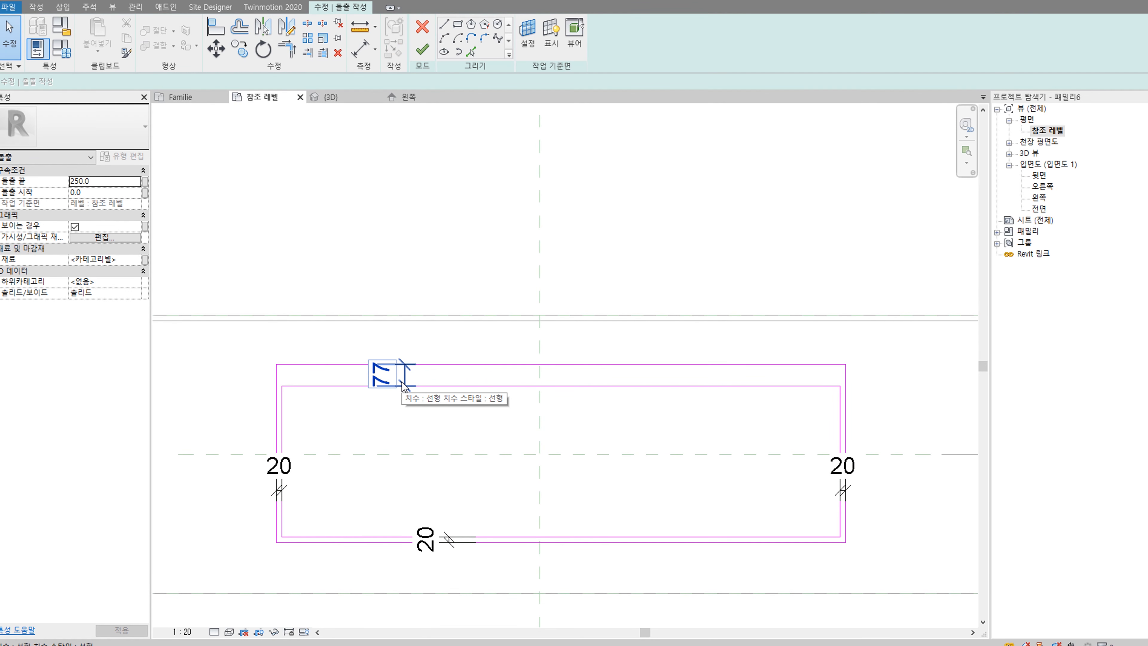
click(403, 378)
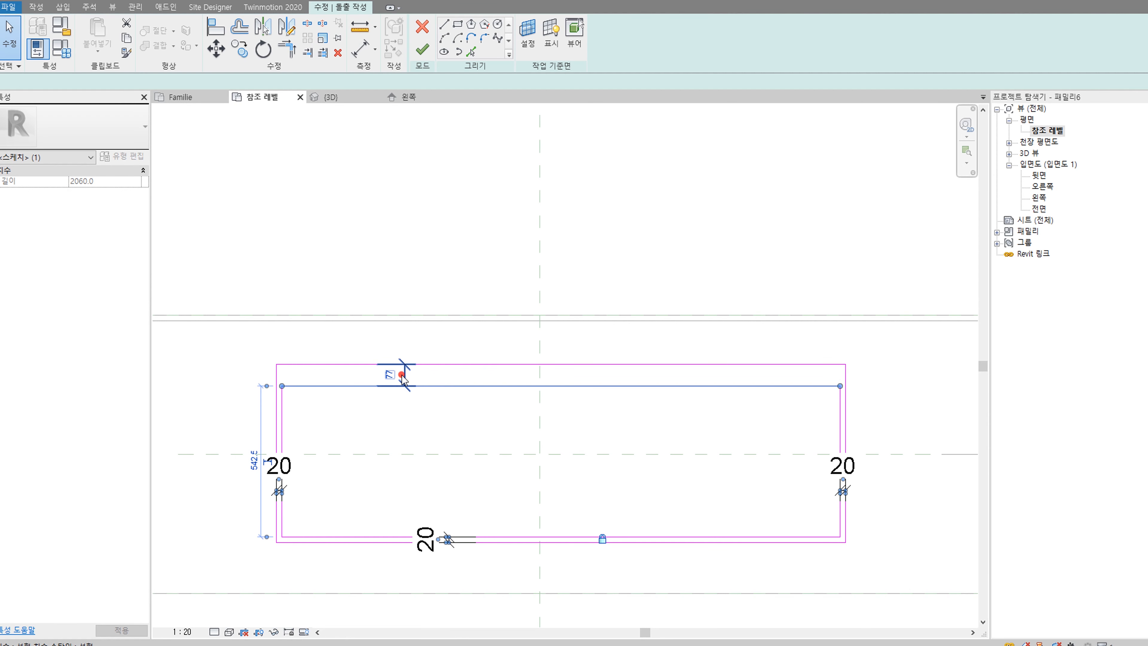
click(402, 374)
click(473, 382)
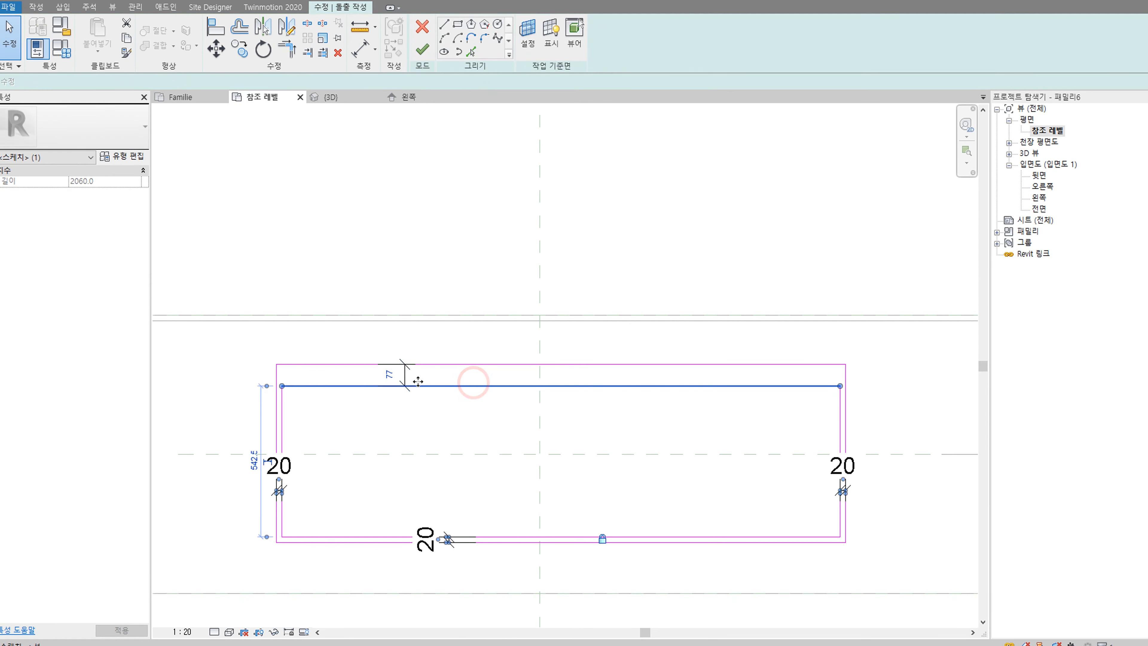
click(403, 378)
click(454, 386)
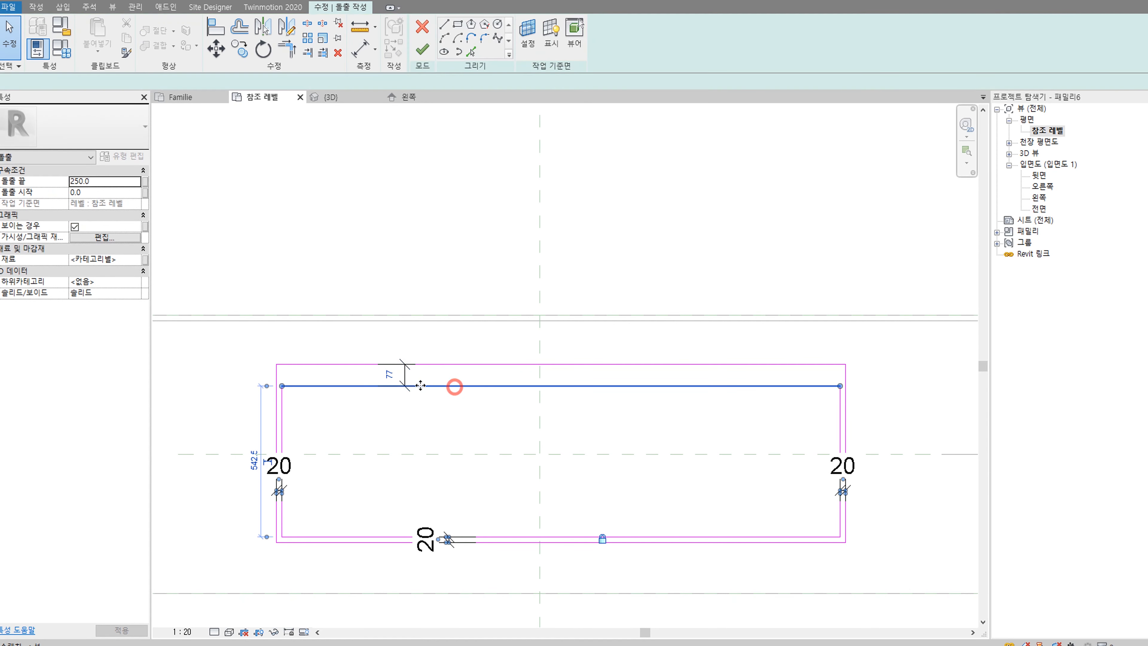
click(388, 374)
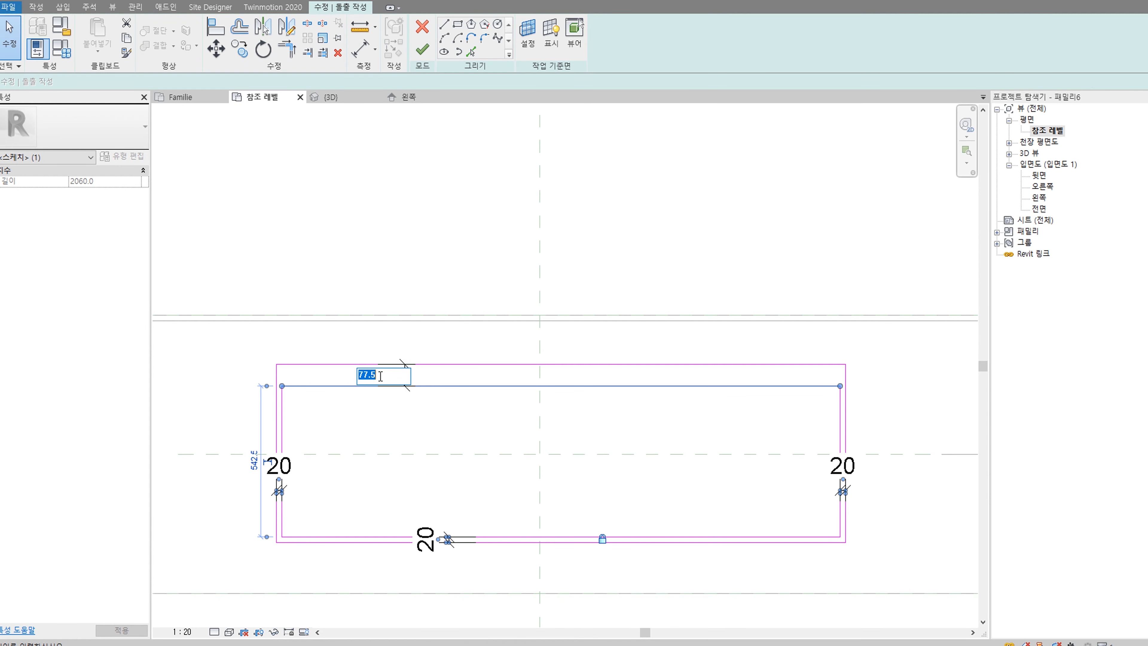
text(20)
key(Return)
Step: Lock the 20 mm dimension of the upper gap between the rectangles
click(390, 366)
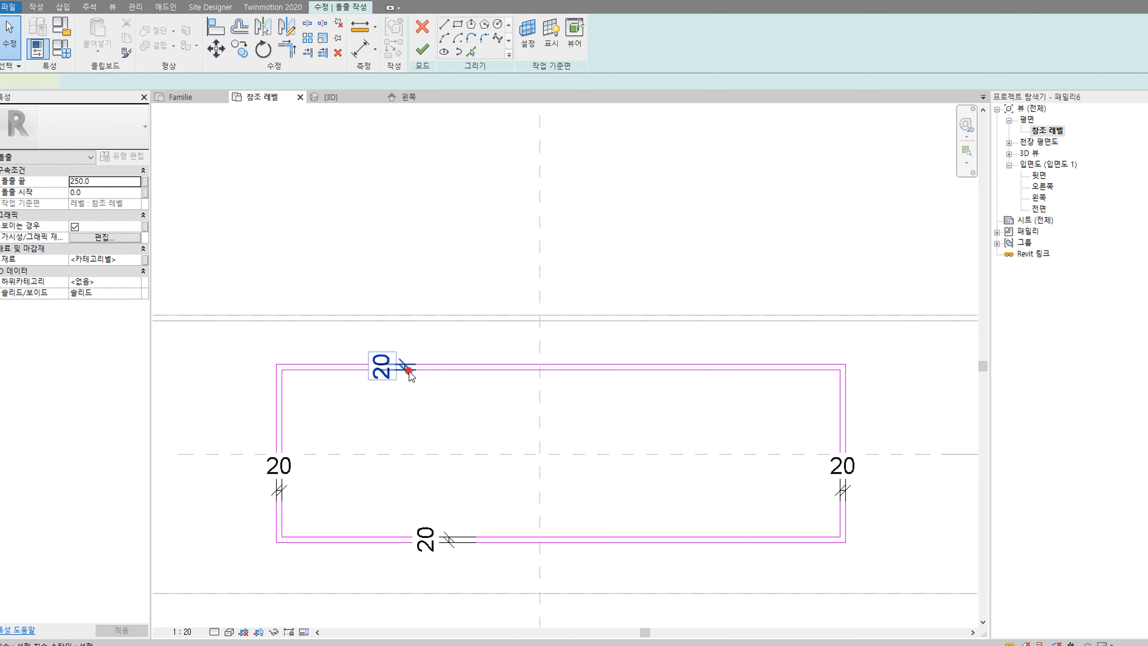
scroll(427, 430, down, 2)
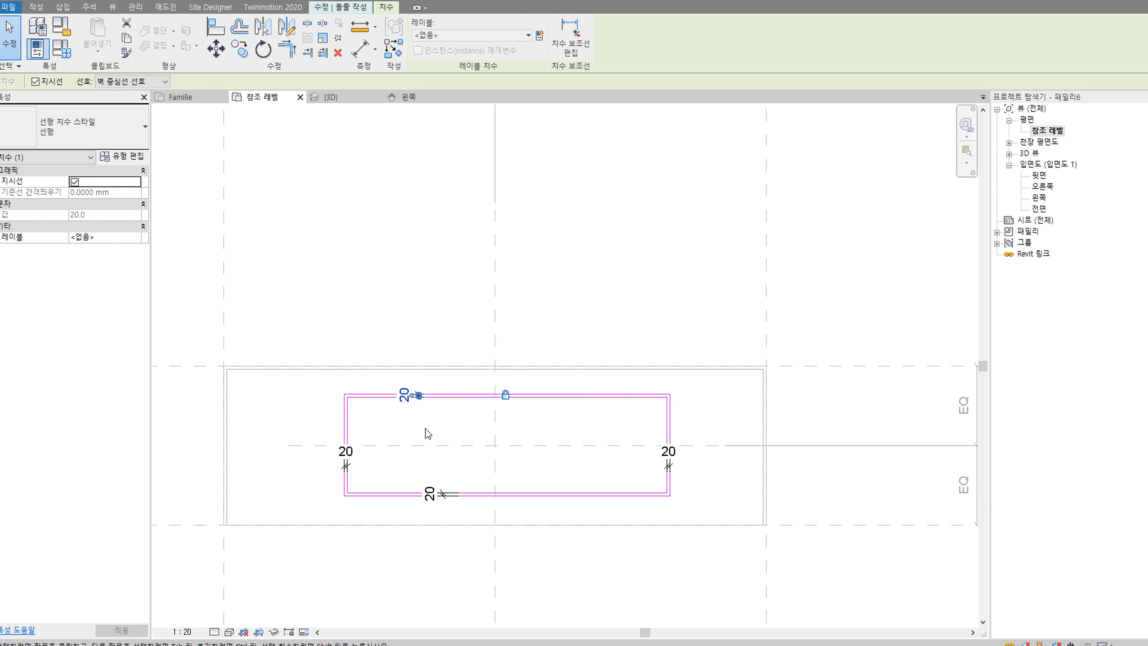
click(335, 423)
middle_drag(336, 422, 528, 397)
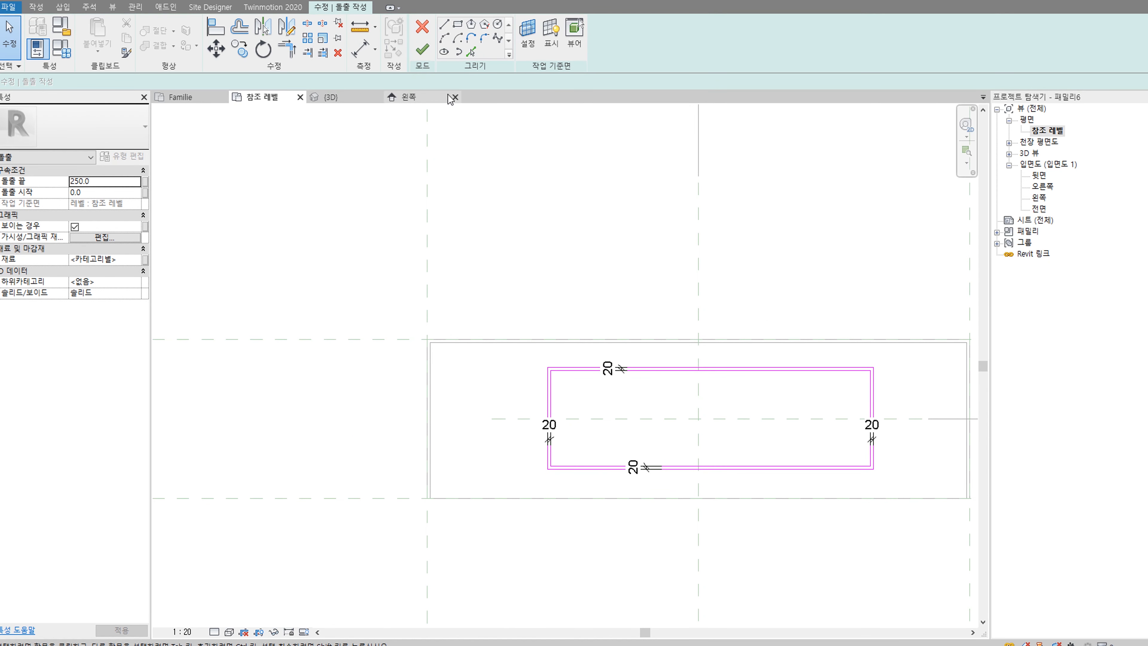
Step: Align the outer rectangle's left edge to the left vertical reference plane and lock the alignment
click(548, 393)
click(432, 385)
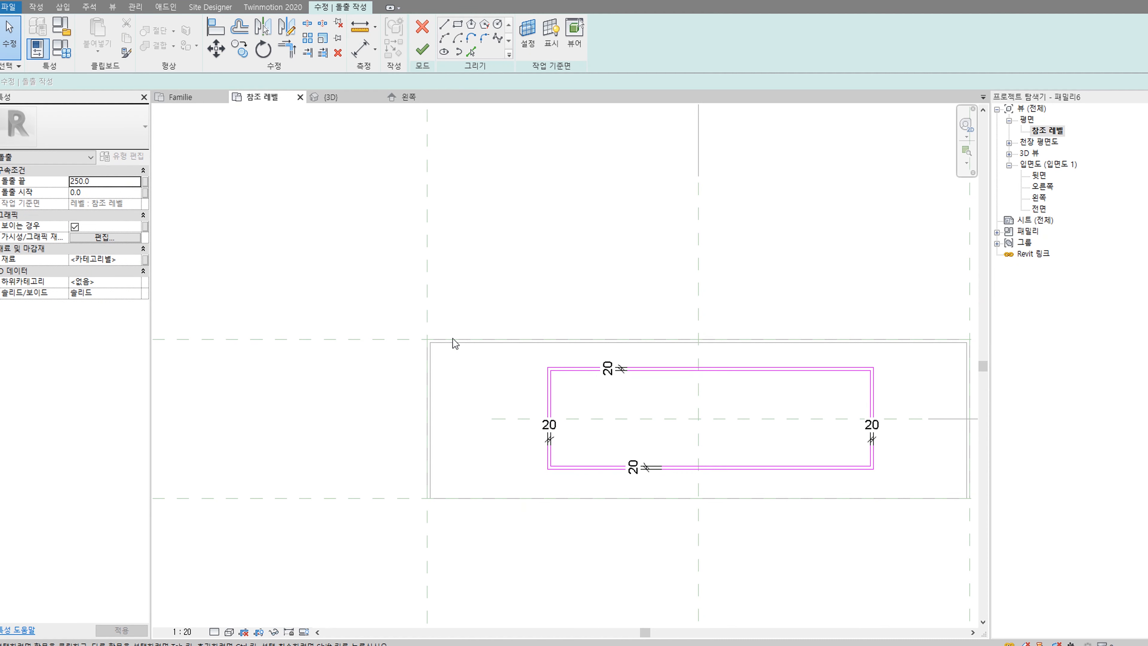
click(214, 28)
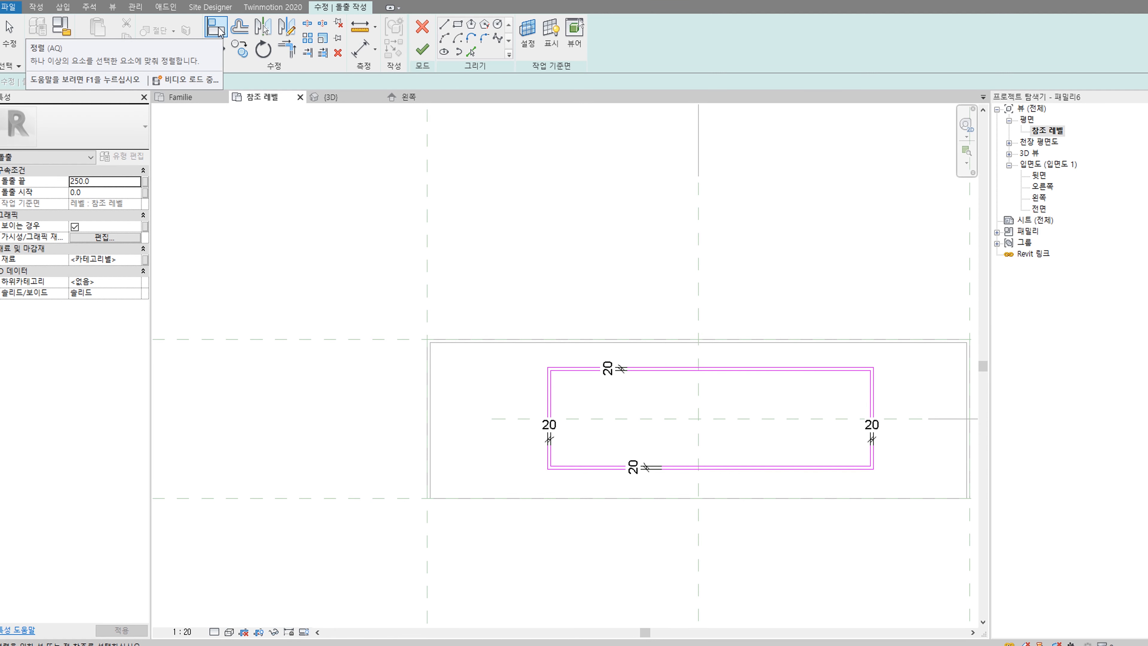
click(428, 316)
click(547, 399)
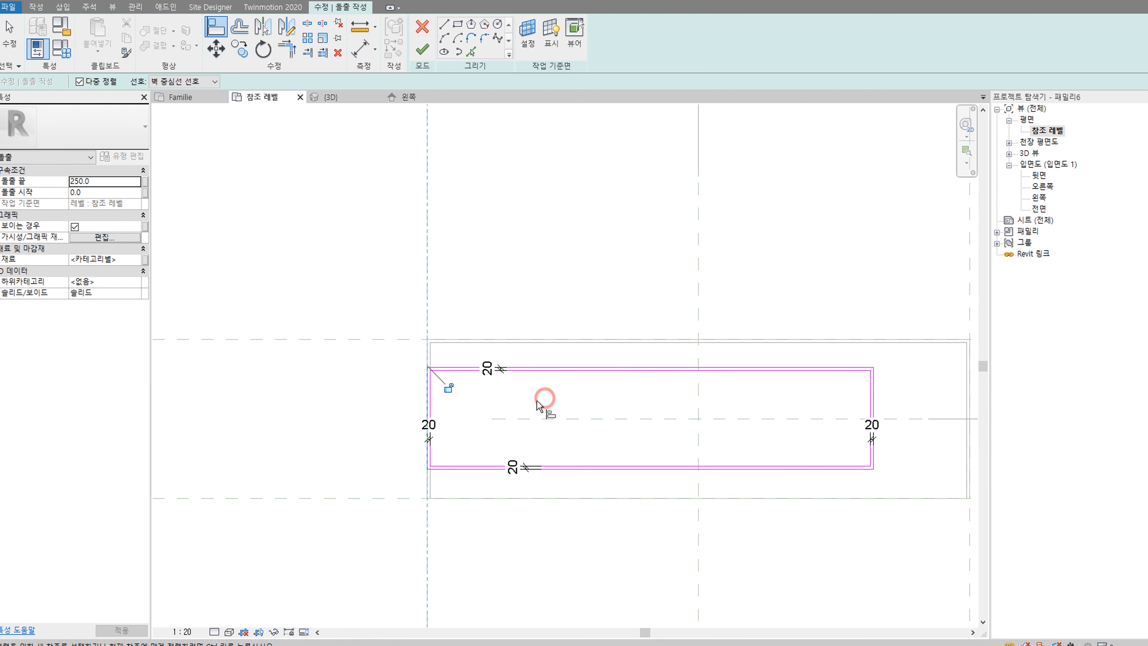
click(450, 387)
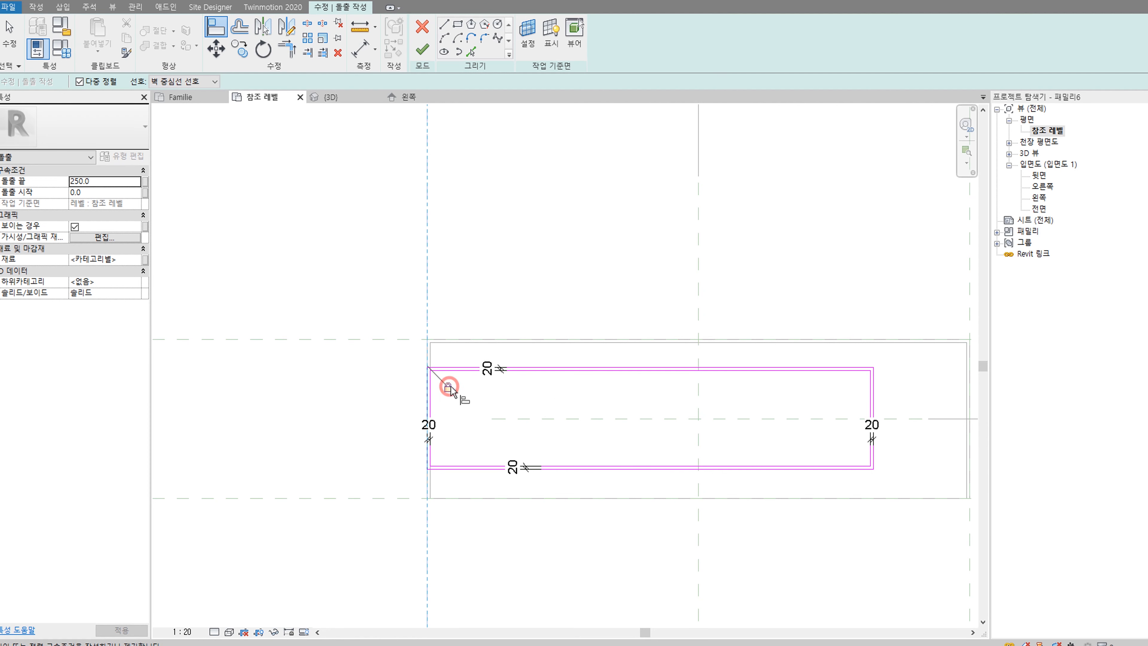
click(367, 384)
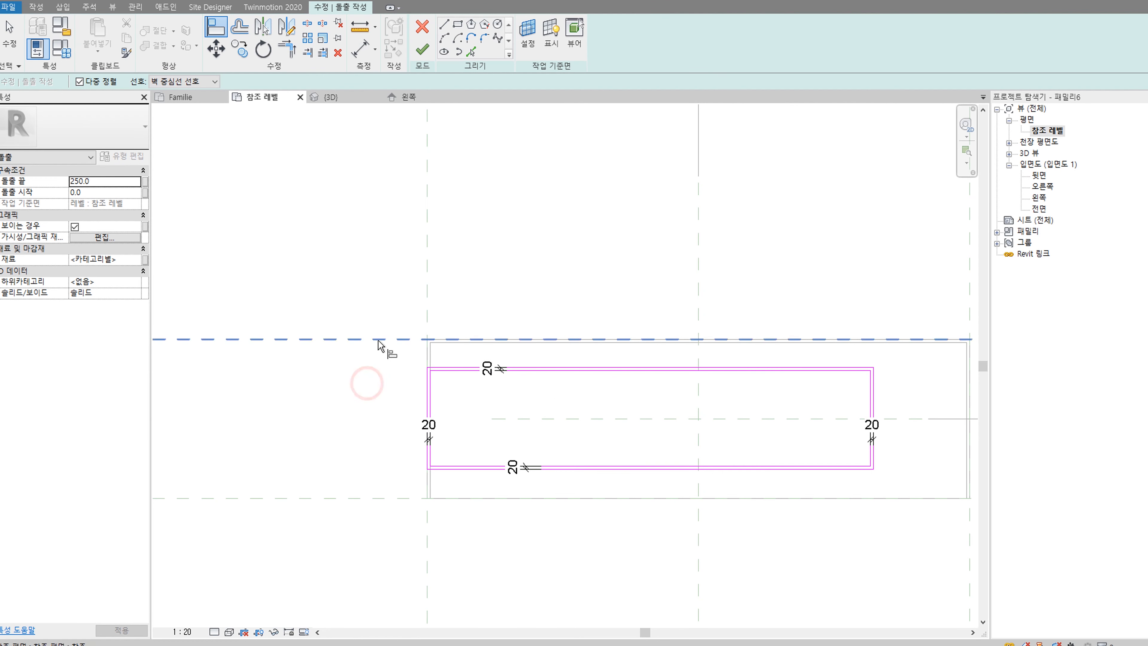
Step: Align and lock the outer rectangle's upper edge to the upper reference plane, and align its right edge to the right reference plane
click(381, 339)
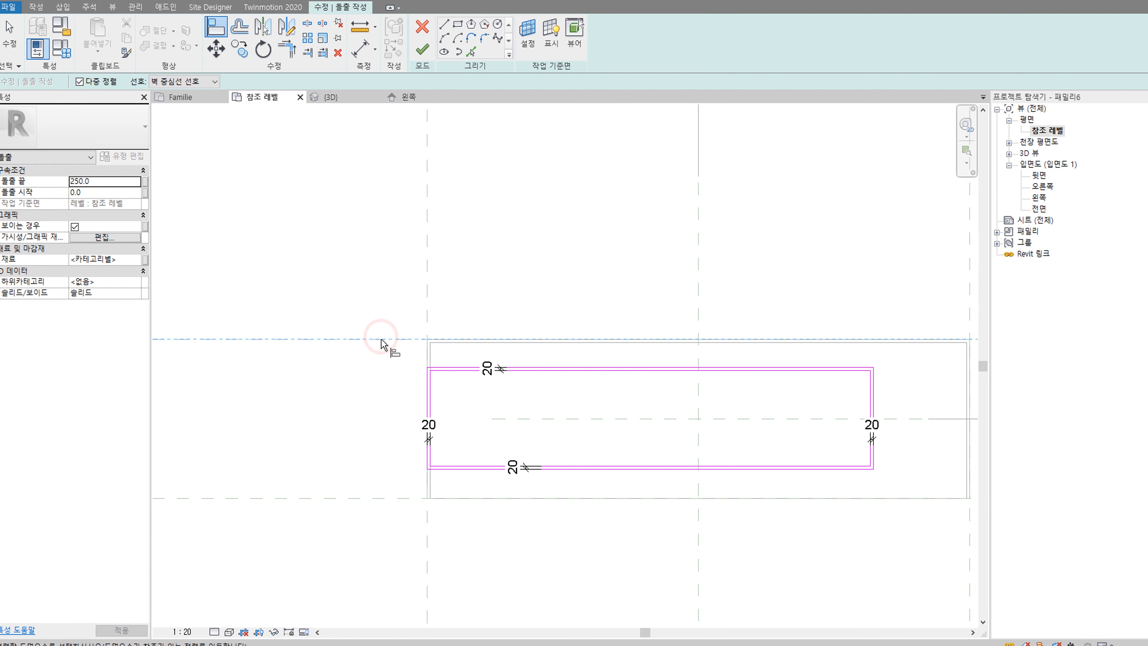
click(447, 367)
middle_drag(931, 445, 691, 396)
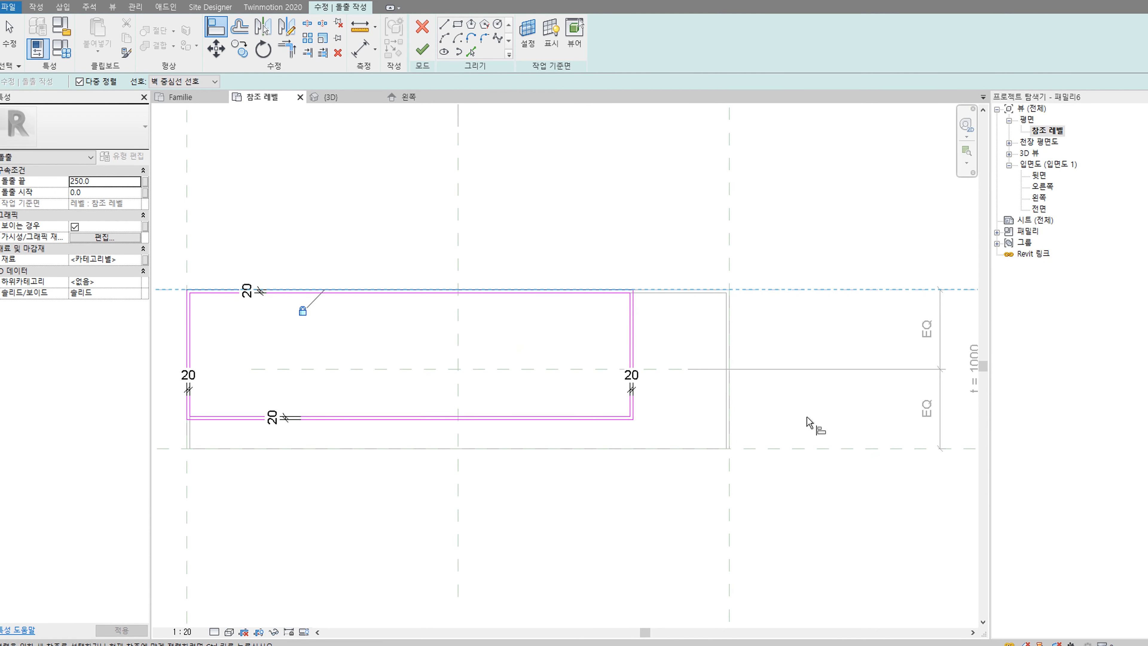
click(857, 412)
click(729, 493)
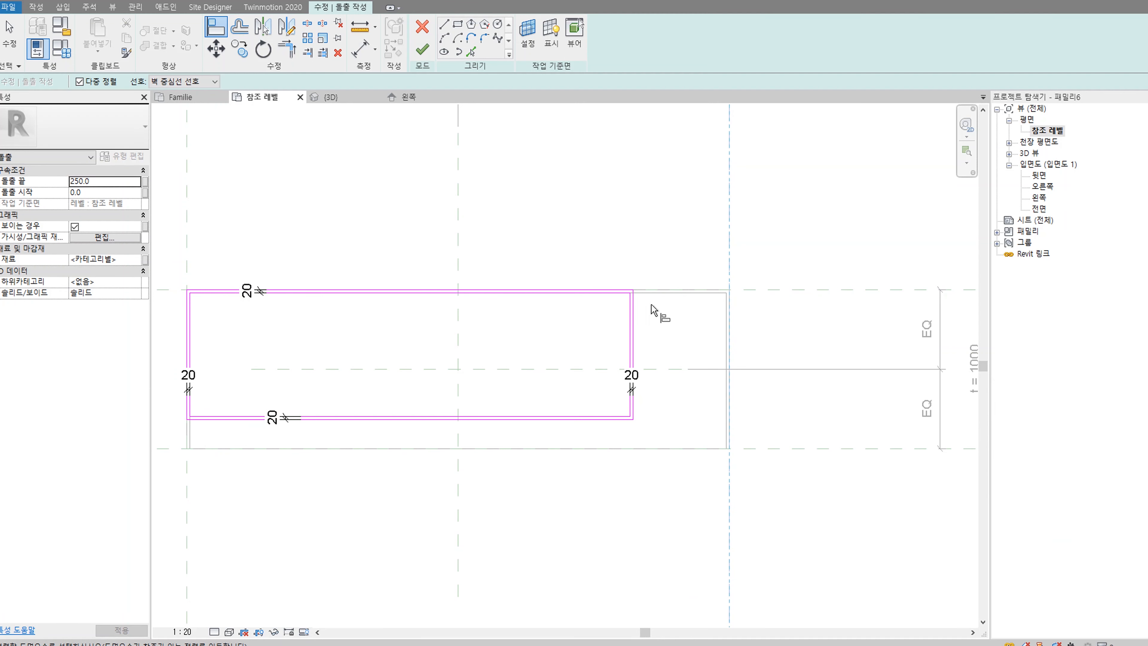
click(632, 332)
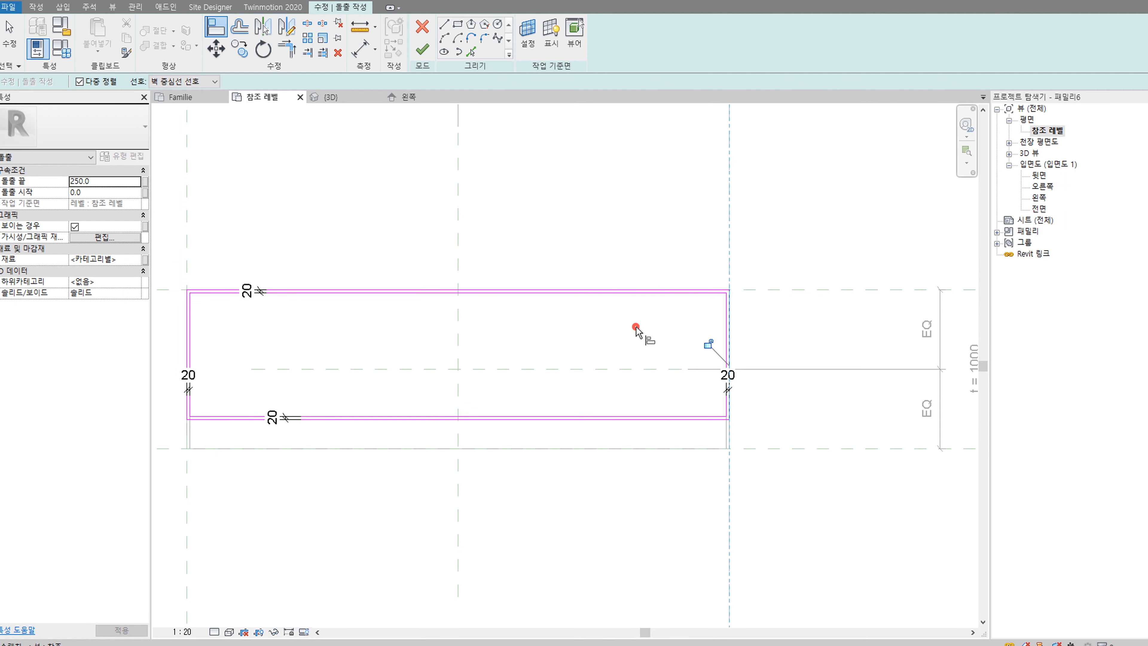
Step: Align the outer rectangle's lower edge to the lower reference plane and lock the alignment
click(781, 449)
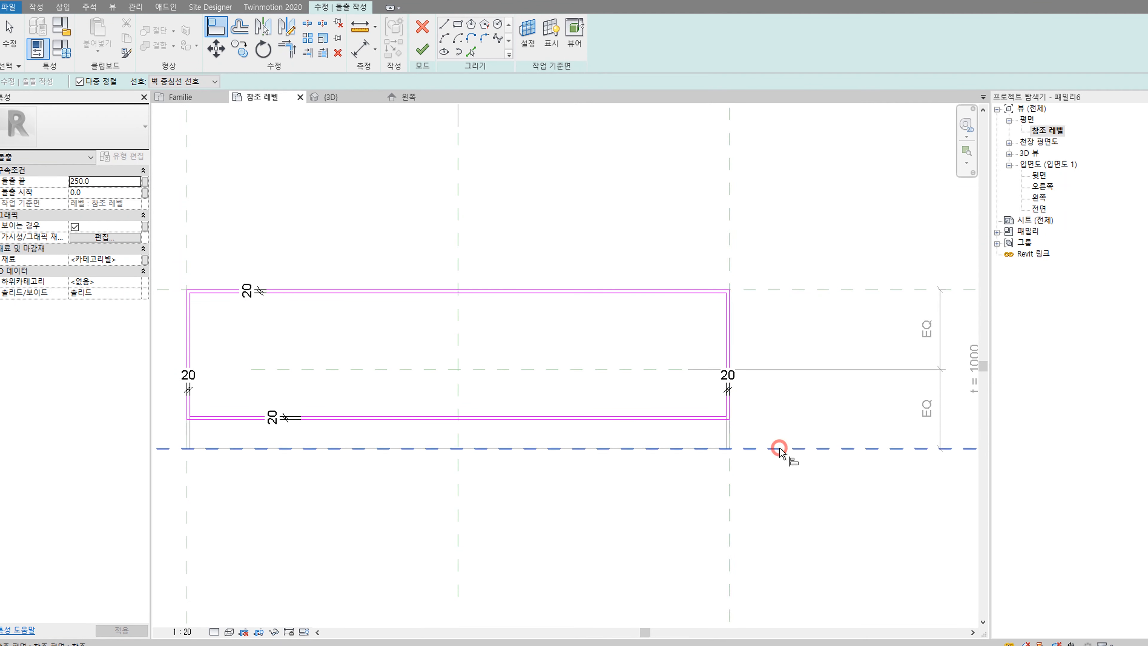
click(661, 417)
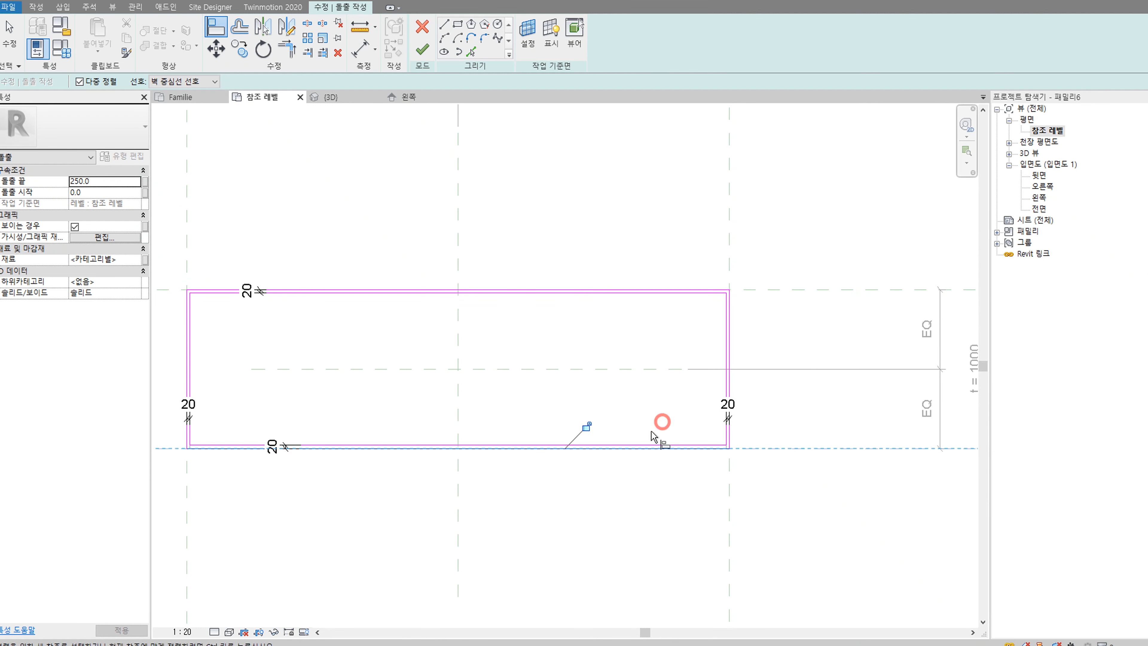
middle_drag(564, 467, 685, 473)
click(707, 432)
Step: Finish the rim extrusion sketch and deselect the resulting extrusion
scroll(763, 468, down, 5)
middle_drag(766, 514, 618, 486)
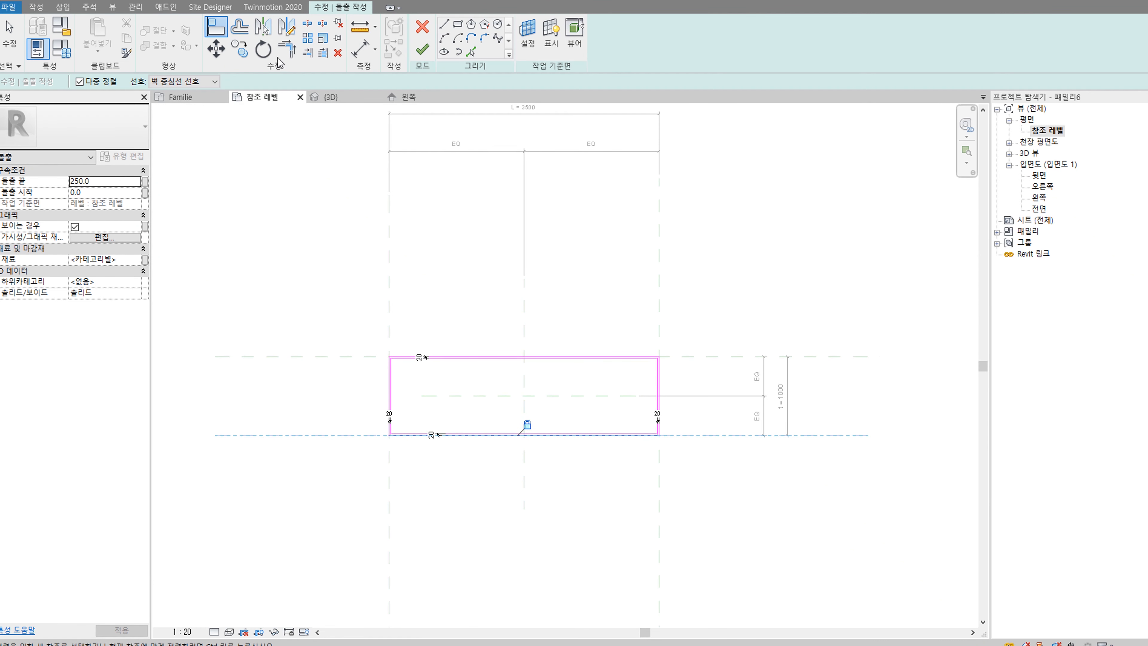
click(422, 50)
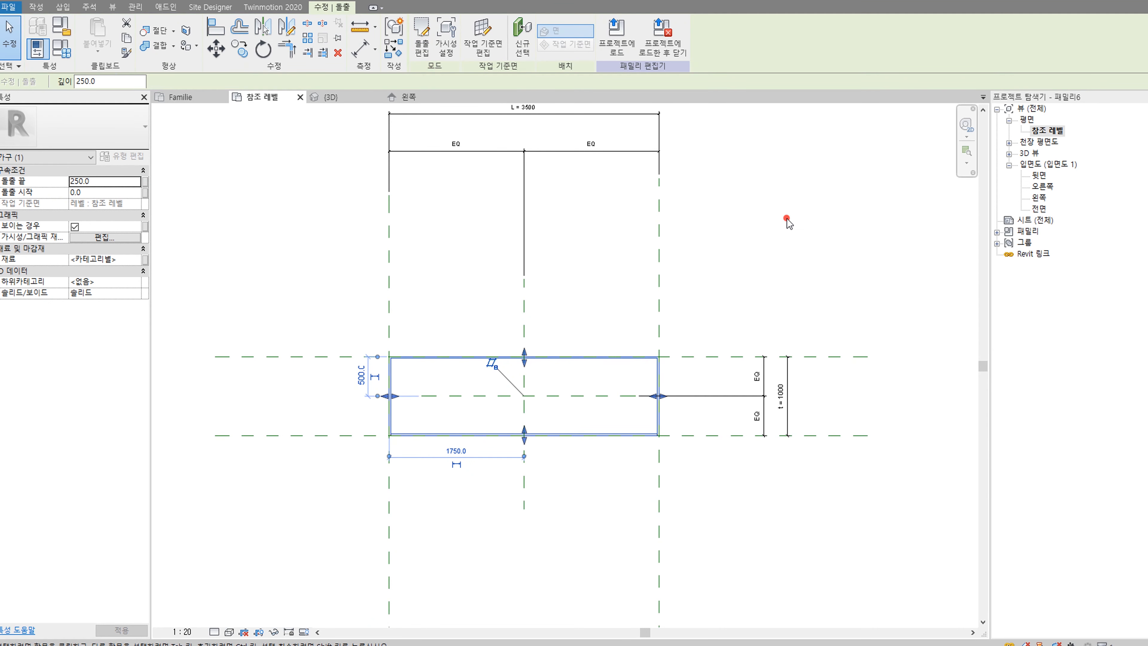
click(787, 222)
Step: In the left elevation, draw a horizontal reference plane above the lid, spanning the box's full depth
click(420, 98)
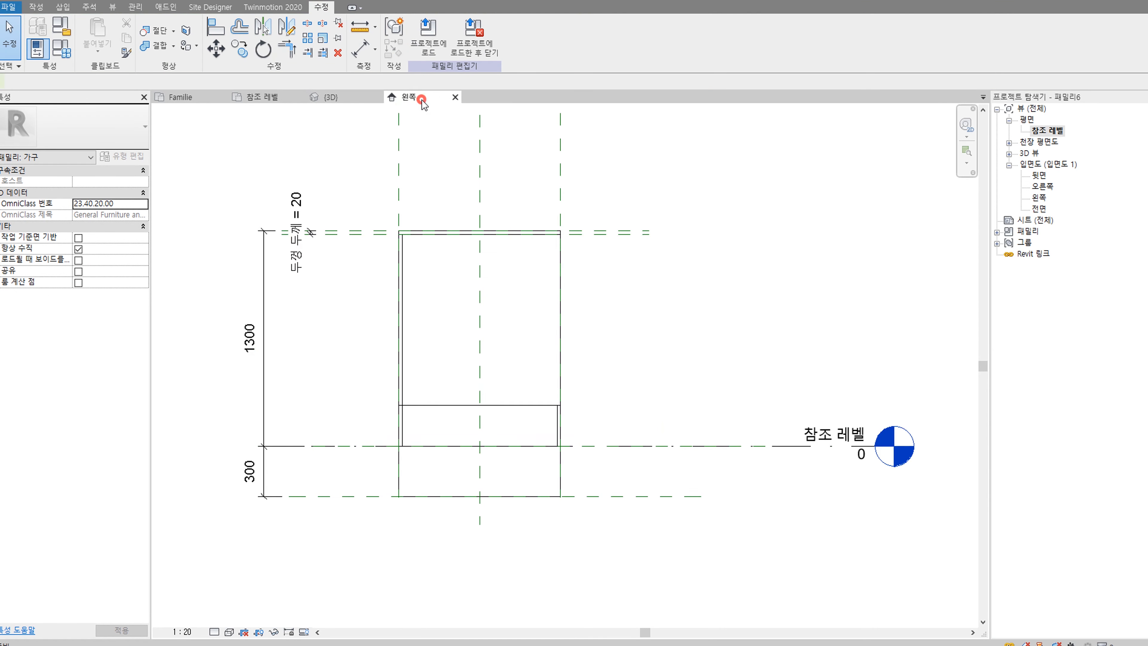
middle_drag(552, 248, 557, 317)
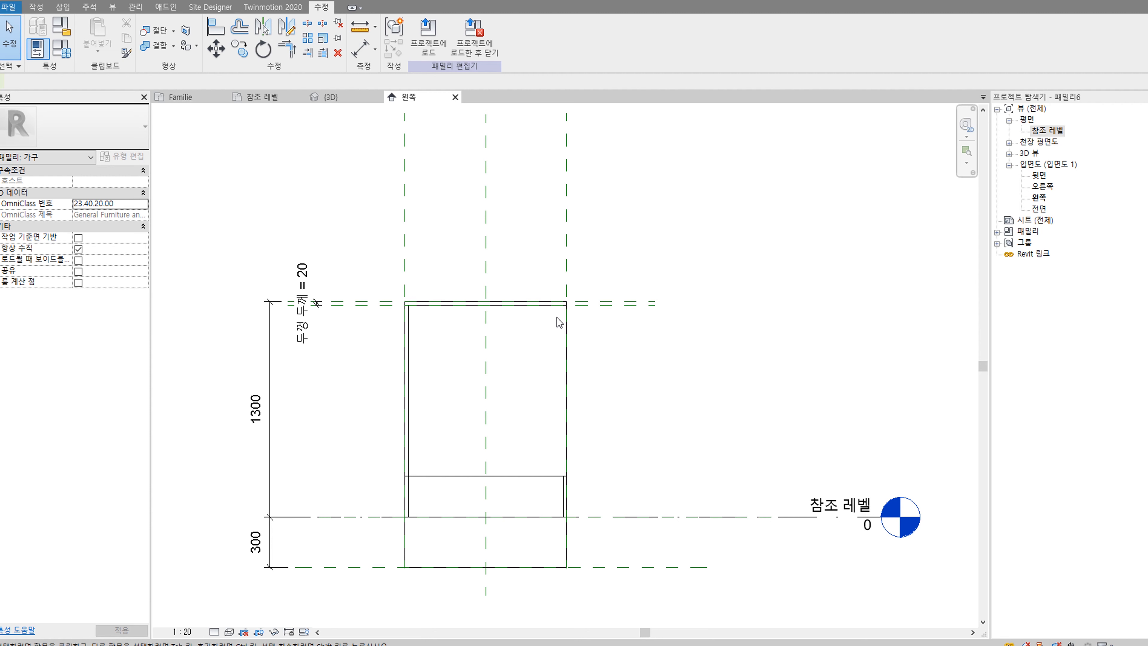
key(r)
key(p)
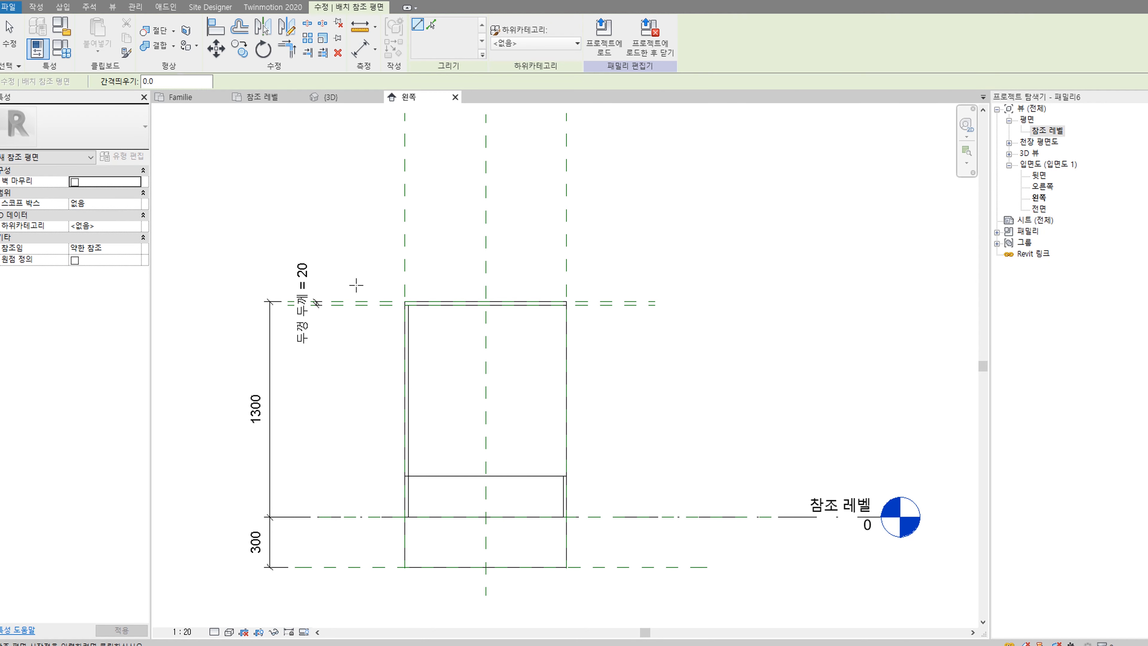
click(351, 277)
click(621, 277)
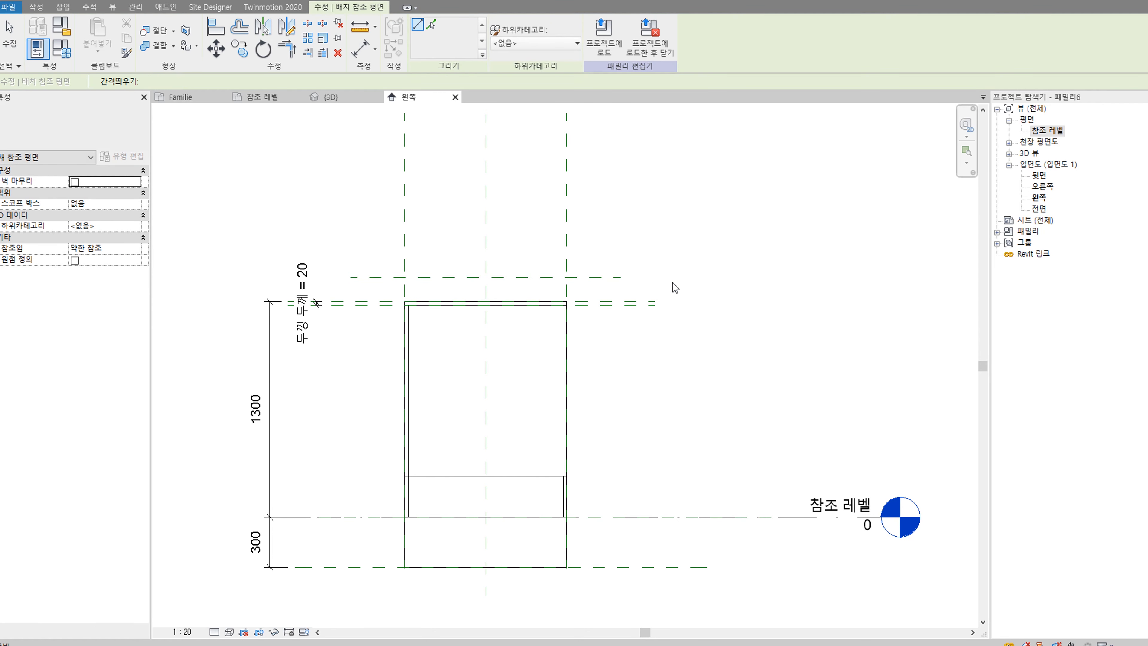
key(Escape)
key(Escape)
Step: Add an aligned dimension between the lid's top reference plane and the new reference plane above it
click(171, 1)
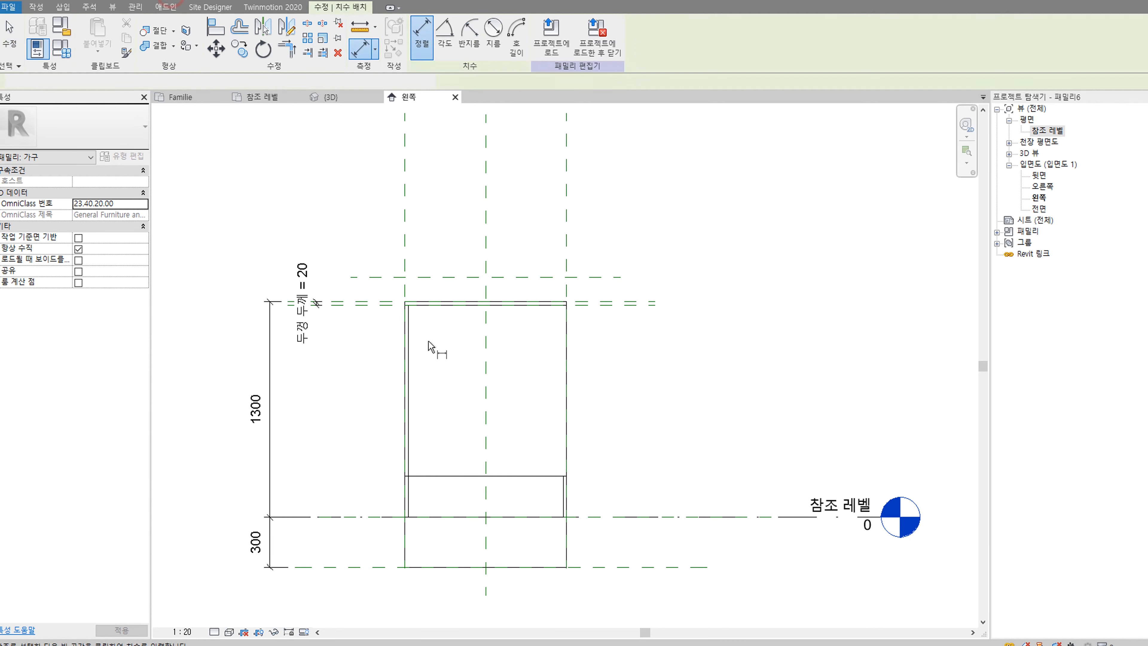
click(385, 301)
click(382, 277)
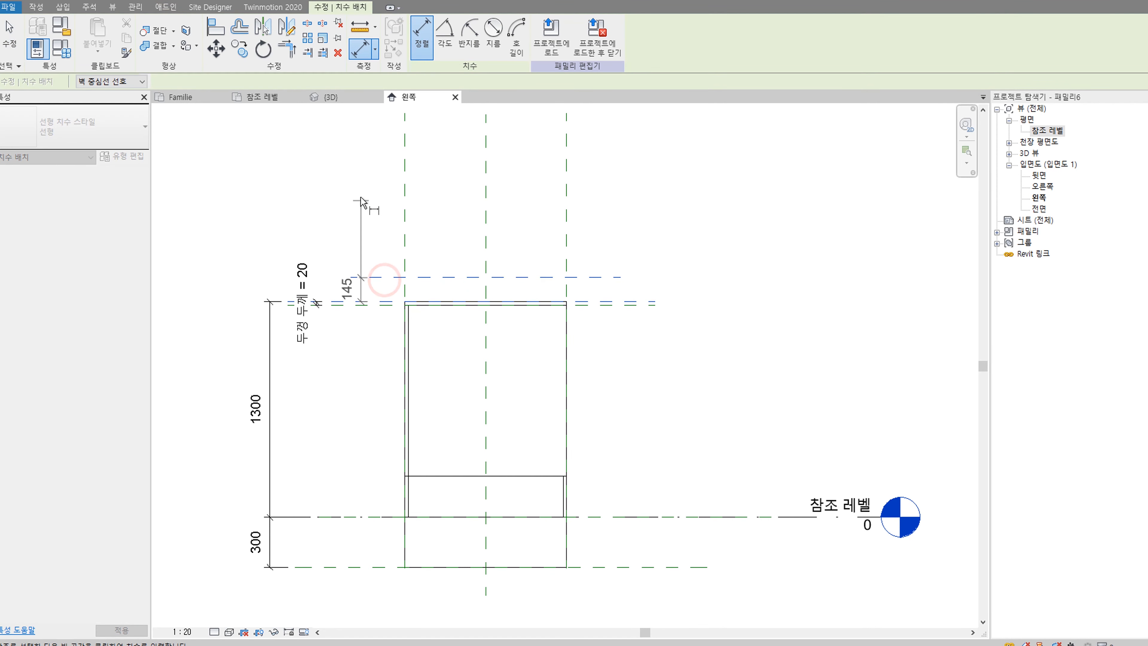
click(356, 194)
click(9, 36)
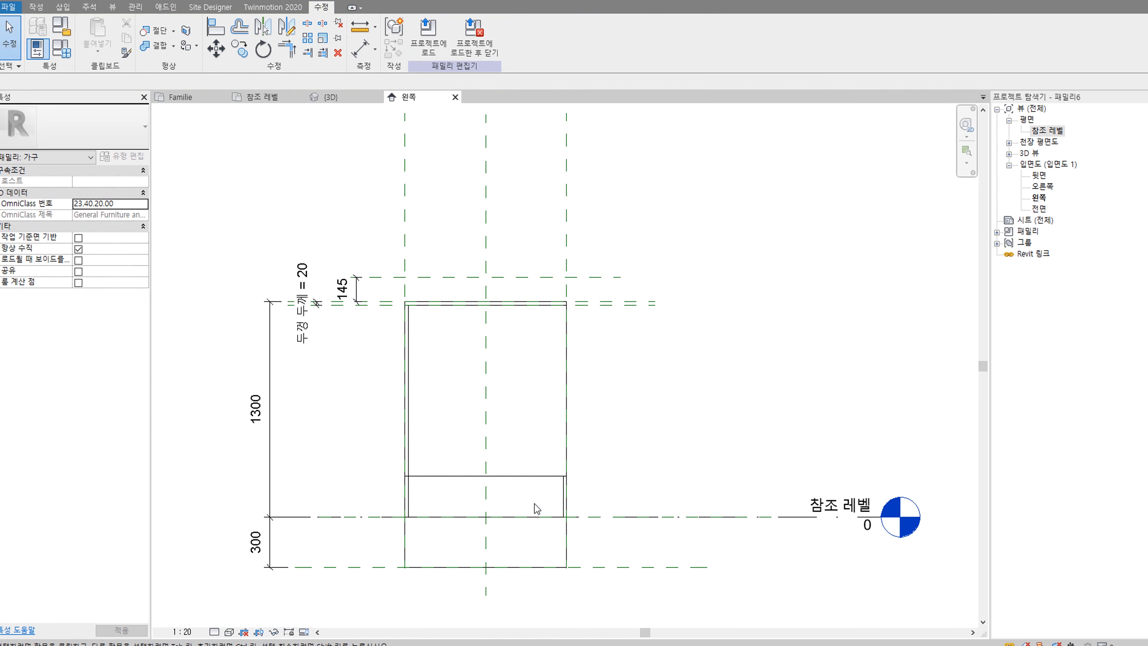
Step: Stretch the rim extrusion's top to the new upper reference plane and raise its base to the lid's top plane
click(520, 476)
drag(485, 470, 495, 275)
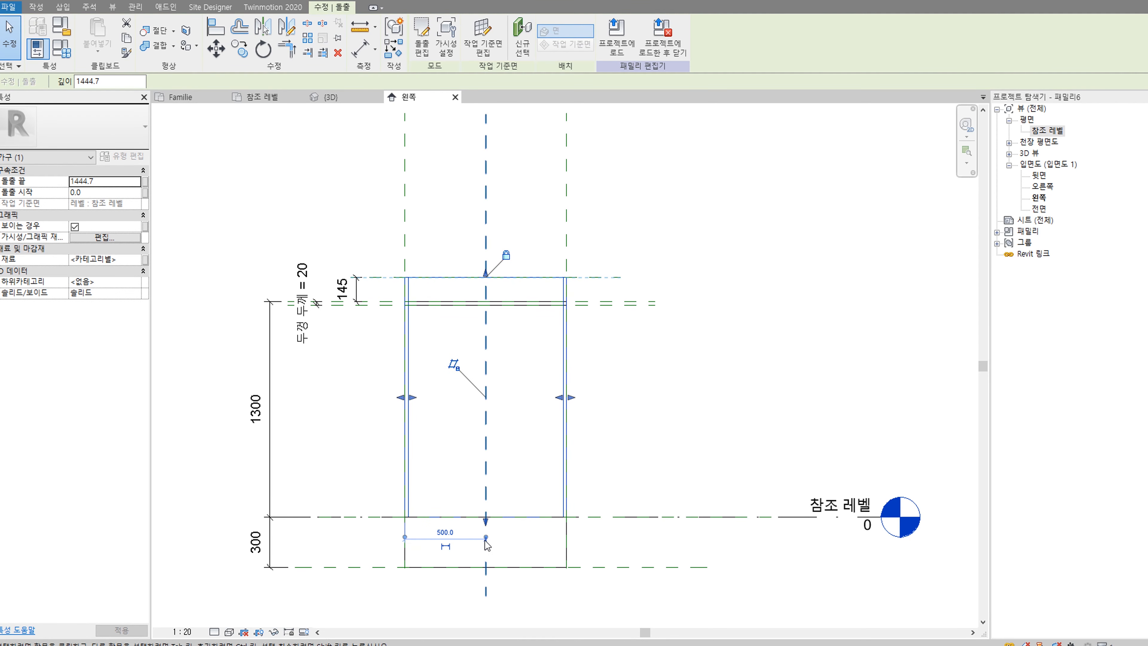
drag(486, 521, 519, 303)
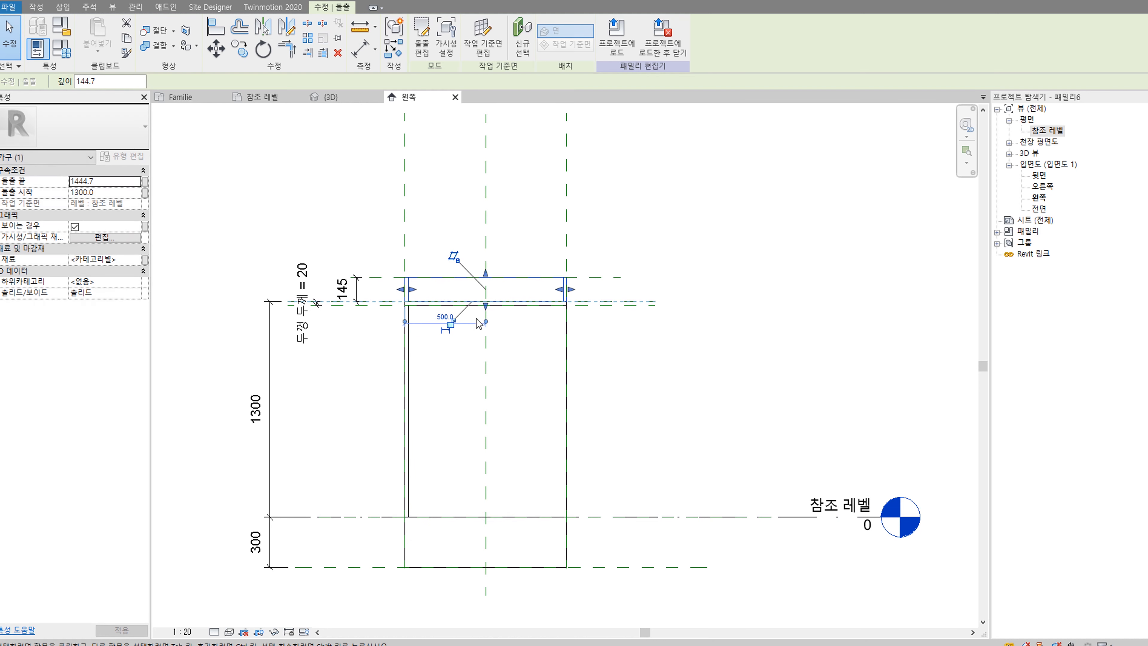
click(692, 382)
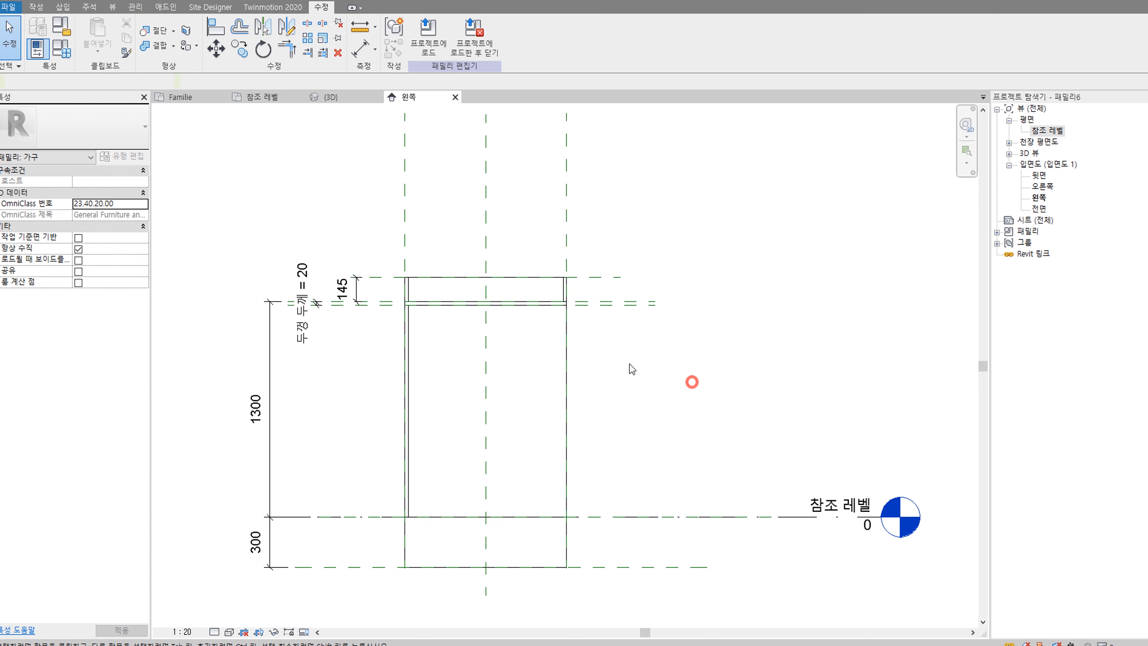
Step: Set the rim height dimension to 150 and move the dimension to the other side of the box
click(357, 289)
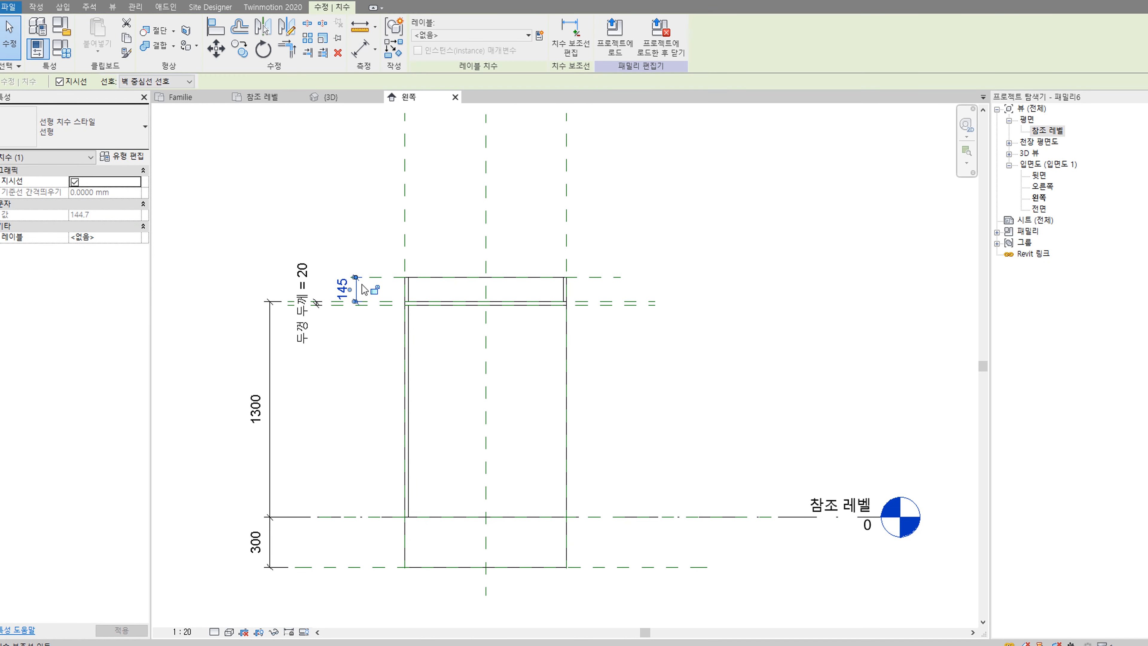
click(342, 287)
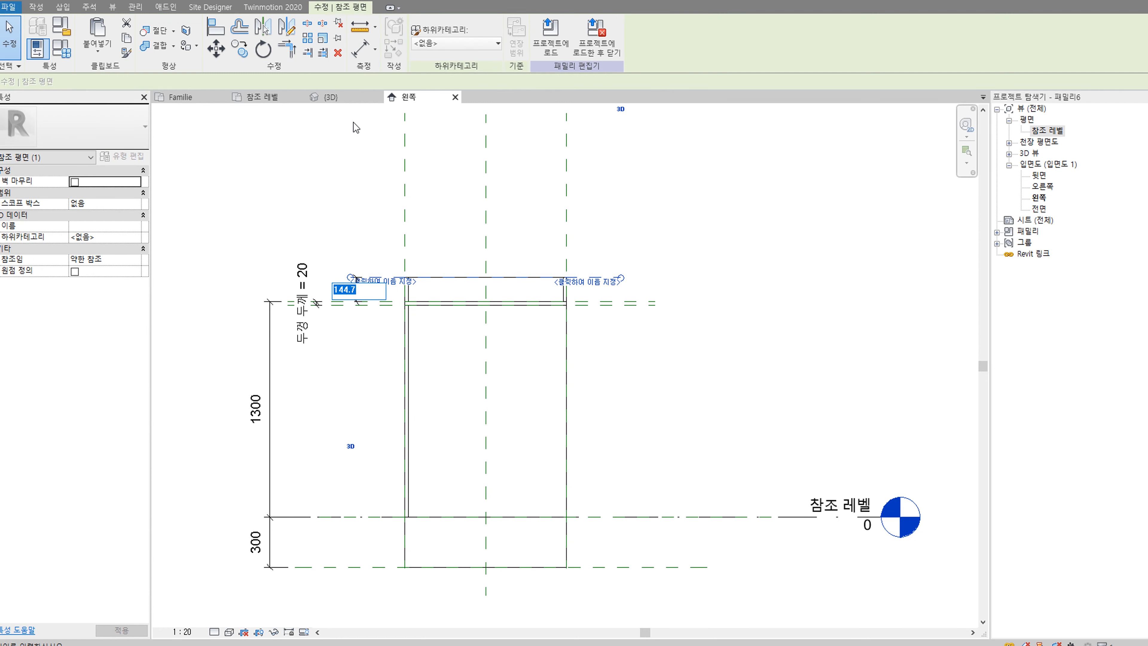
text(150)
key(Return)
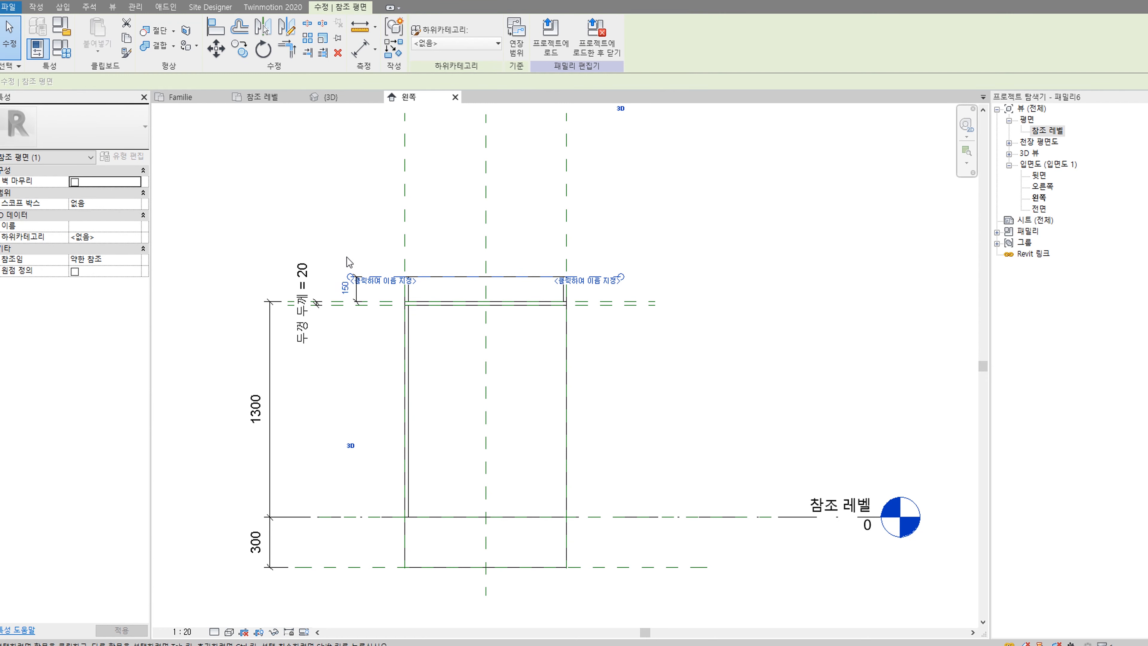
click(356, 232)
click(355, 287)
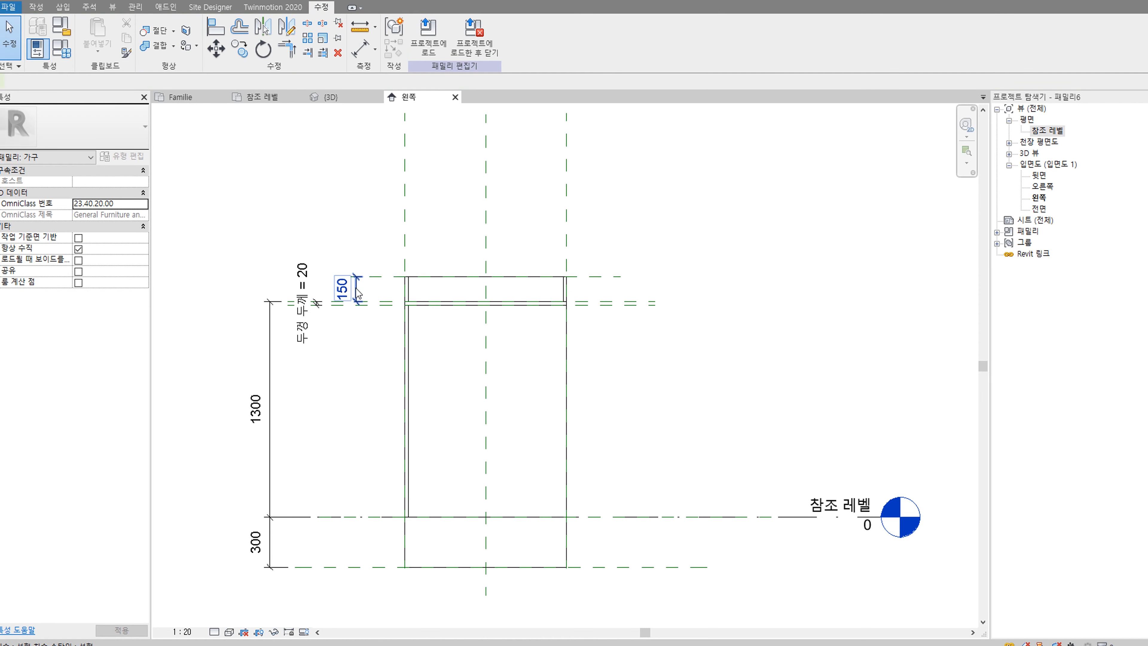
drag(447, 288, 633, 289)
click(764, 177)
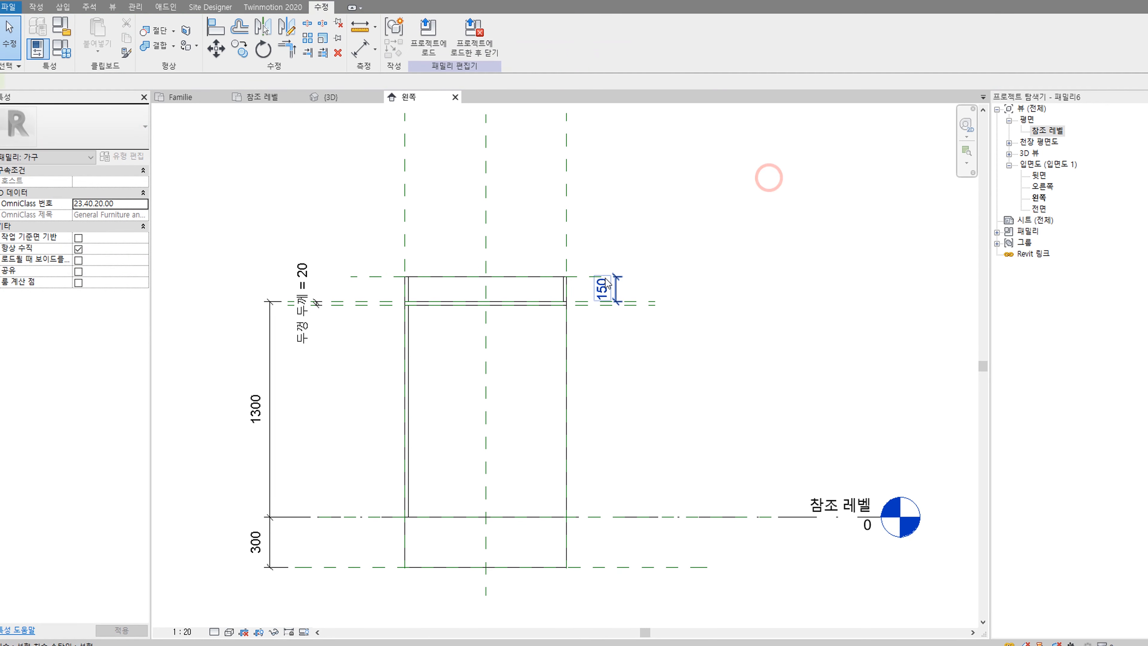
Step: Inspect the box in the 3D view and compare it with the Mülltonnenbox Quadra 3er reference photo in the notes app
click(218, 2)
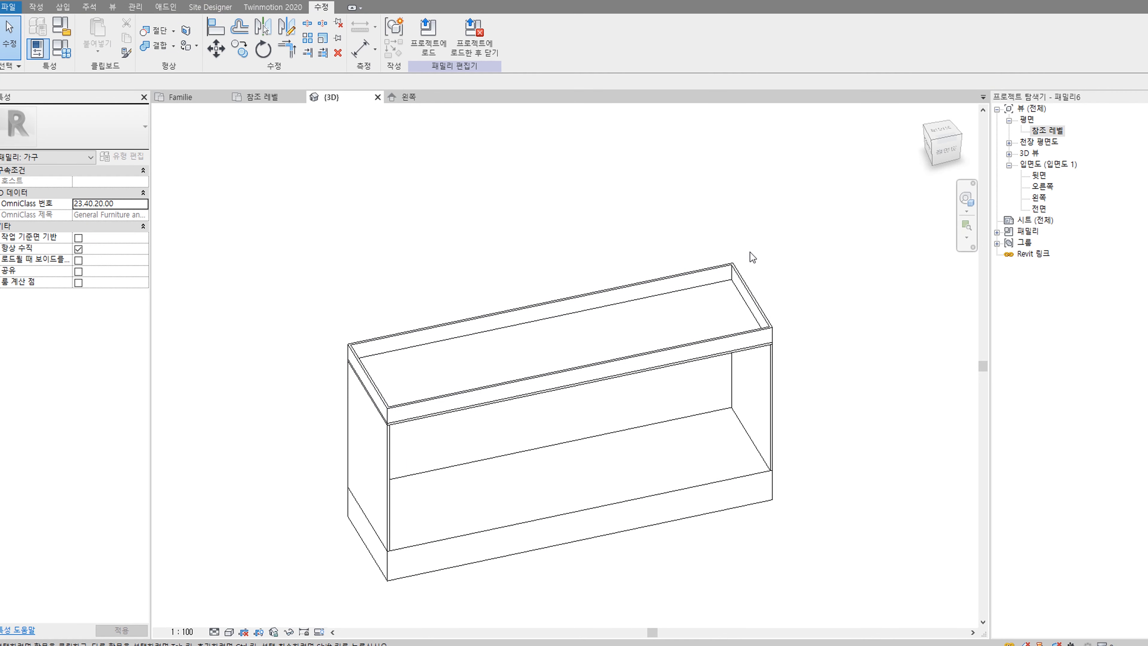
shift+middle_drag(854, 364, 363, 311)
middle_drag(448, 437, 429, 331)
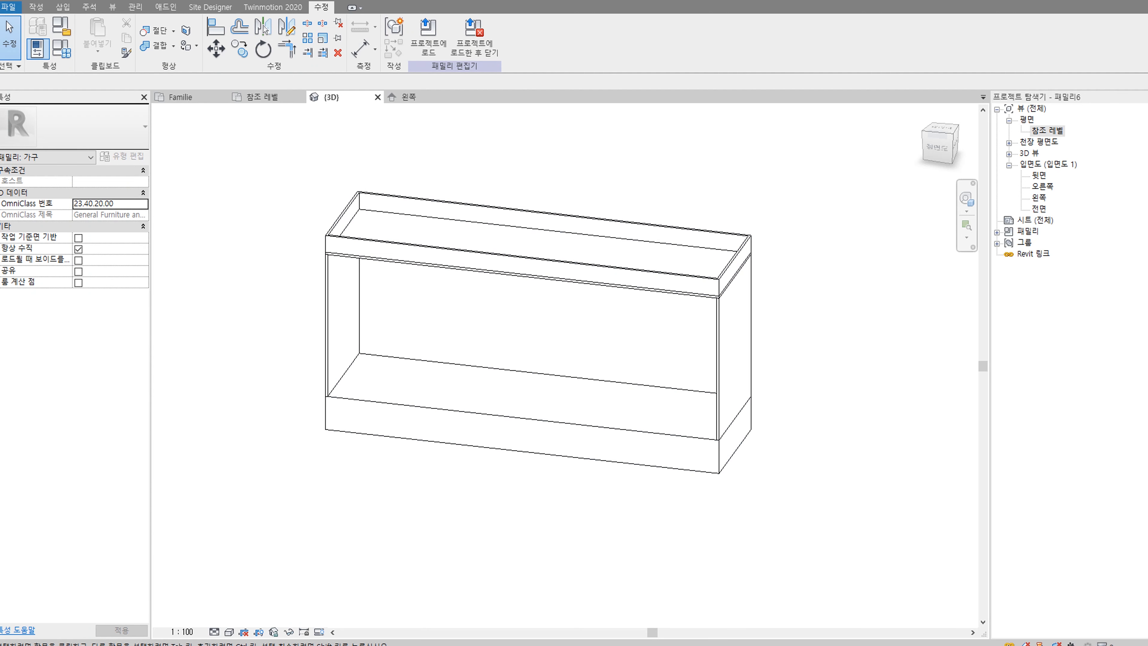
drag(909, 0, 603, 7)
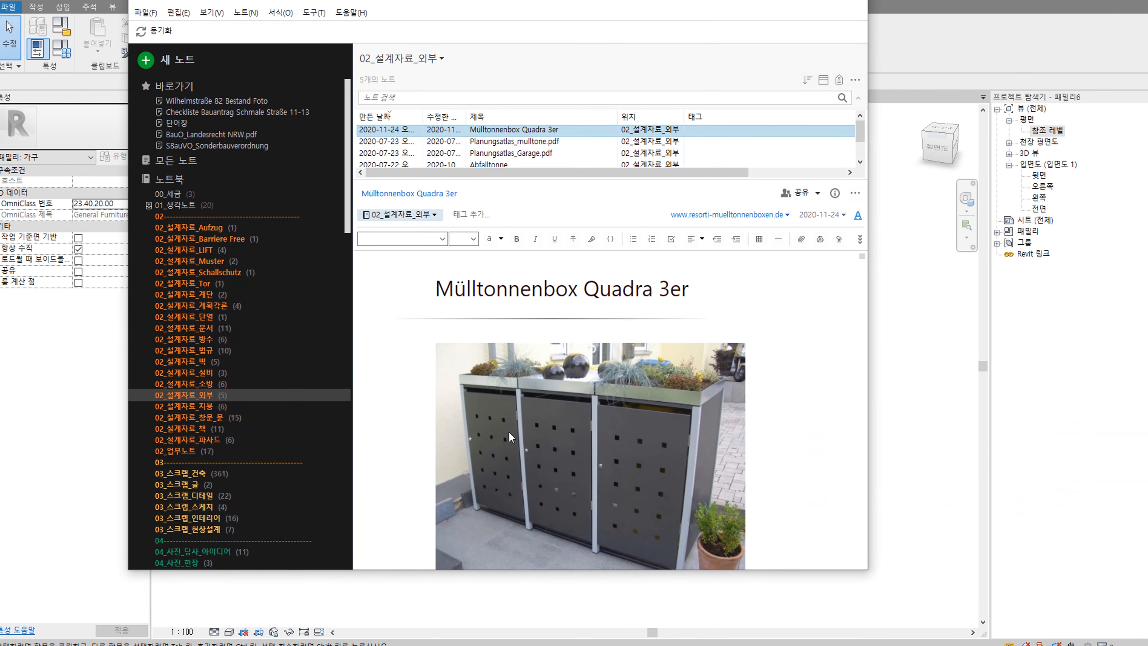
click(597, 13)
drag(450, 1, 0, 109)
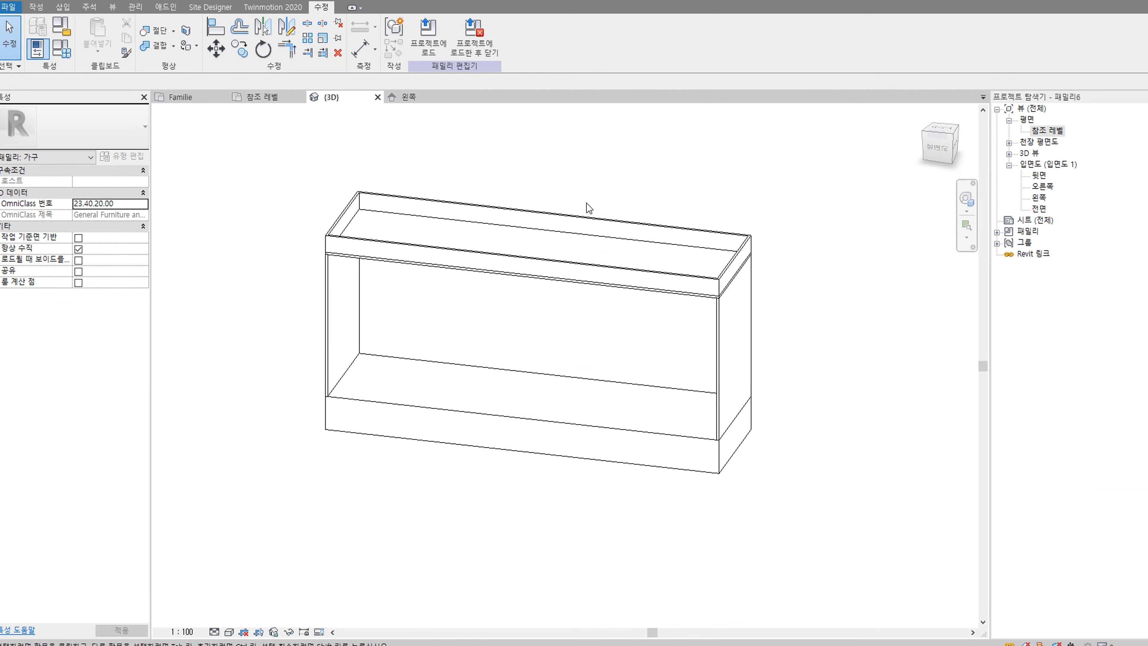
middle_drag(803, 335, 824, 368)
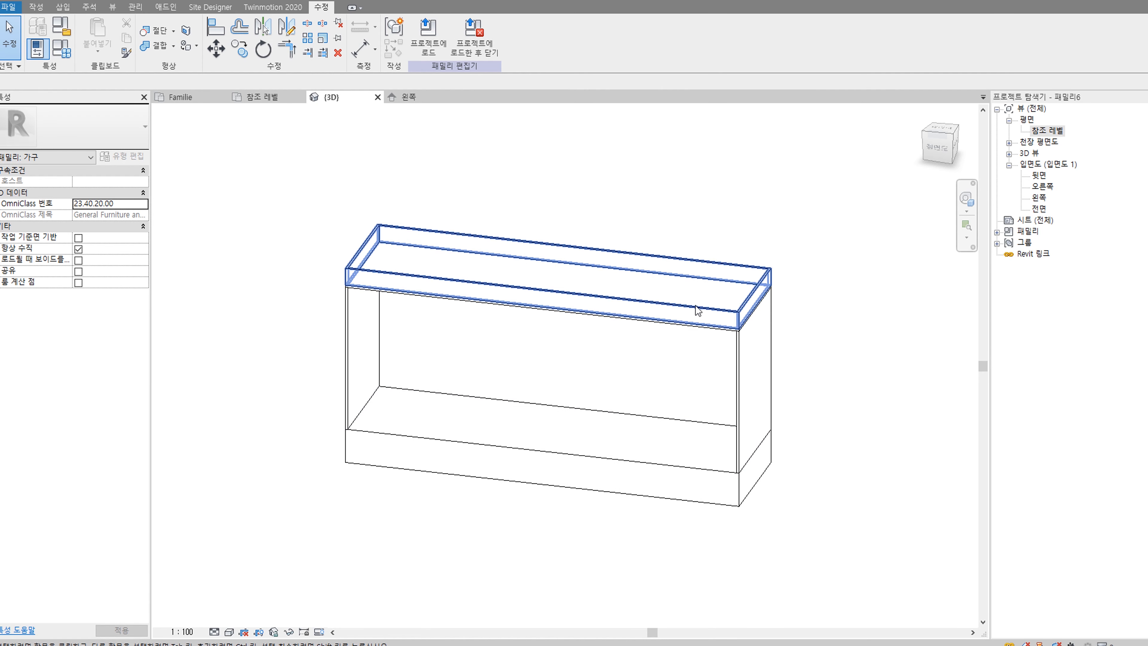
Step: For the rim extrusion's Visible property, start a new family parameter and name it 두껑조경
click(363, 250)
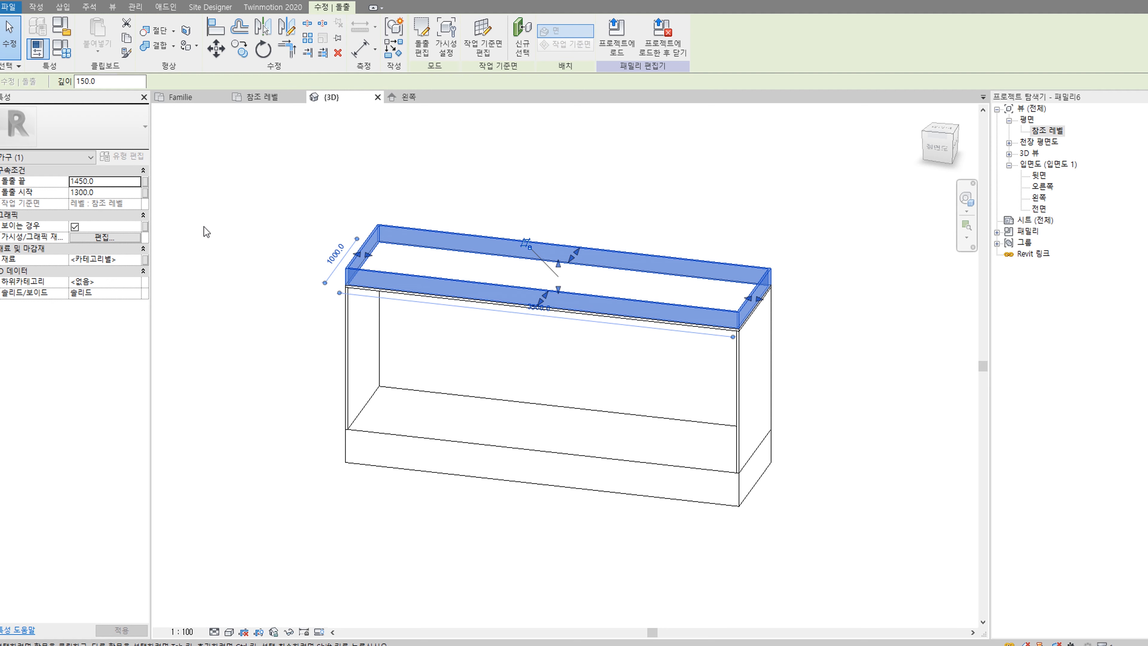
click(238, 278)
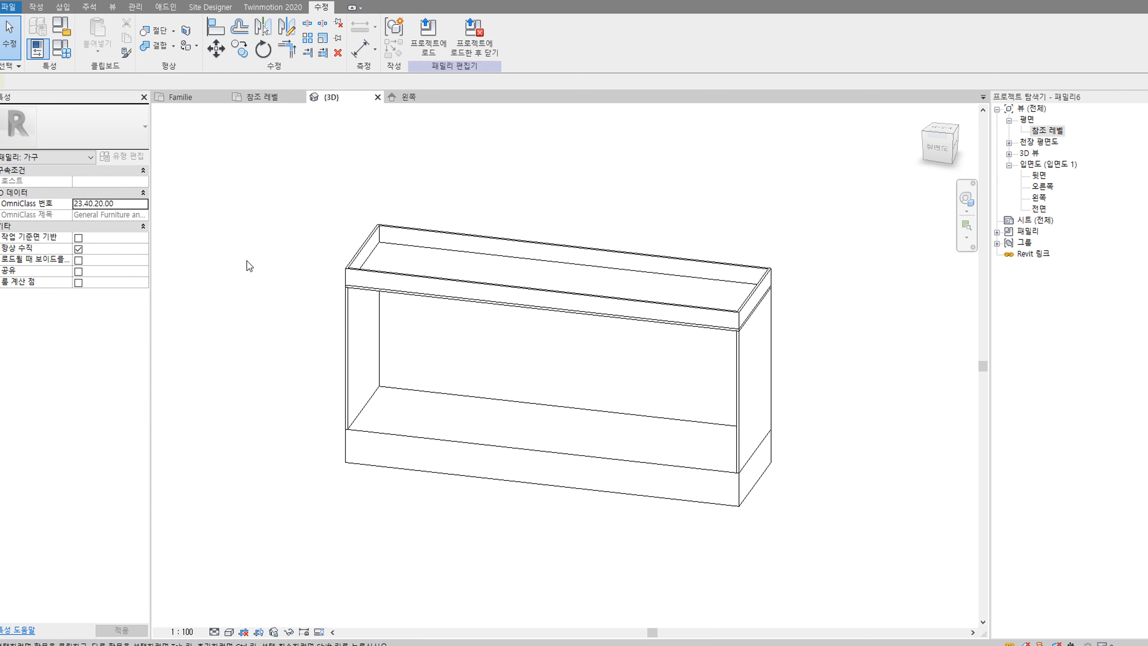
click(353, 272)
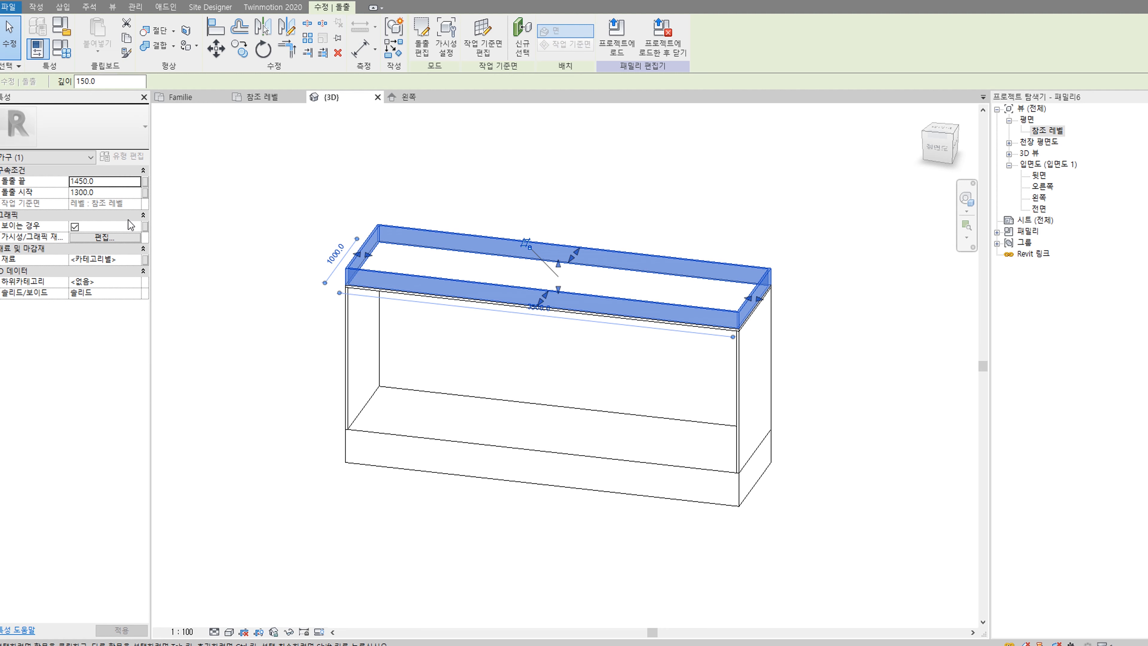
click(145, 226)
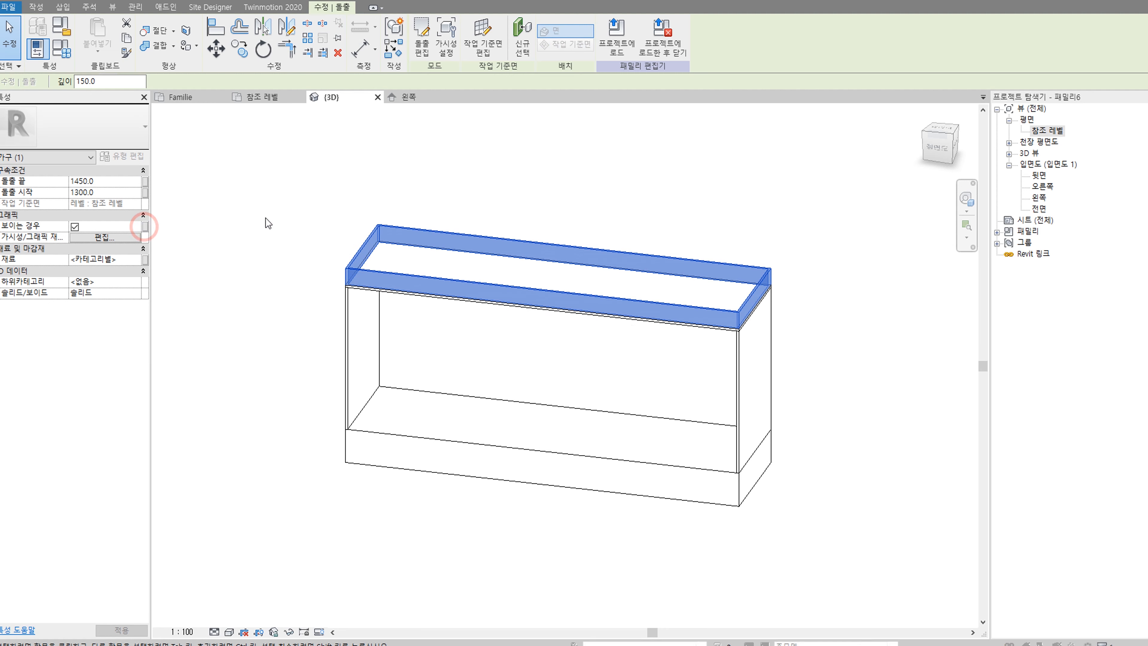
click(470, 394)
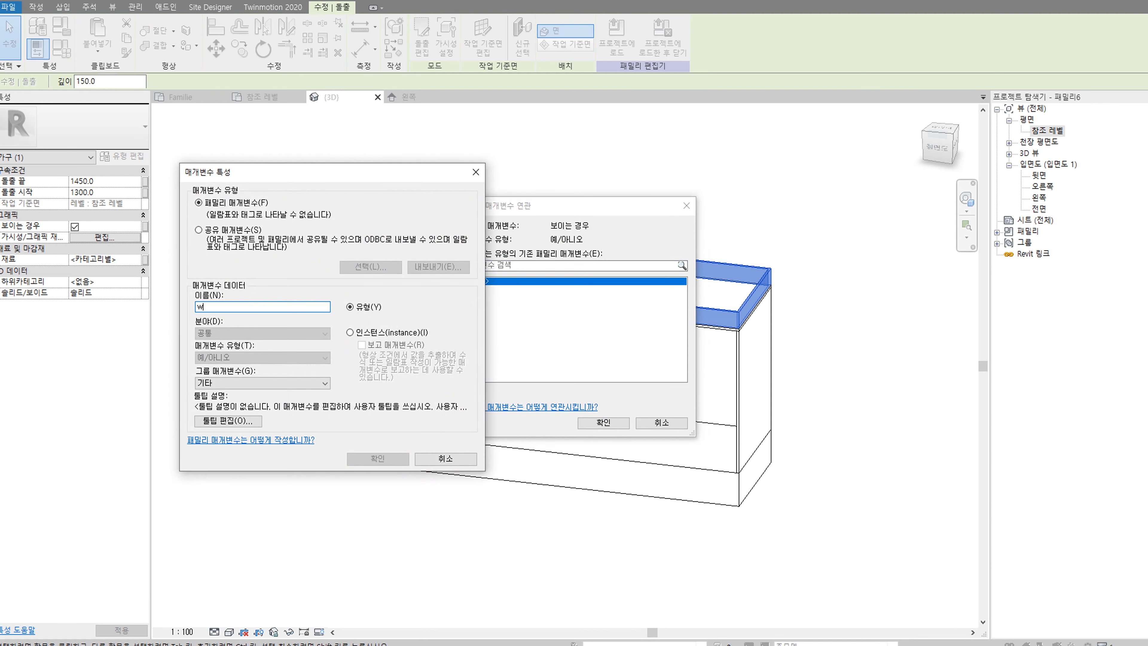
key(BackSpace)
text(조점)
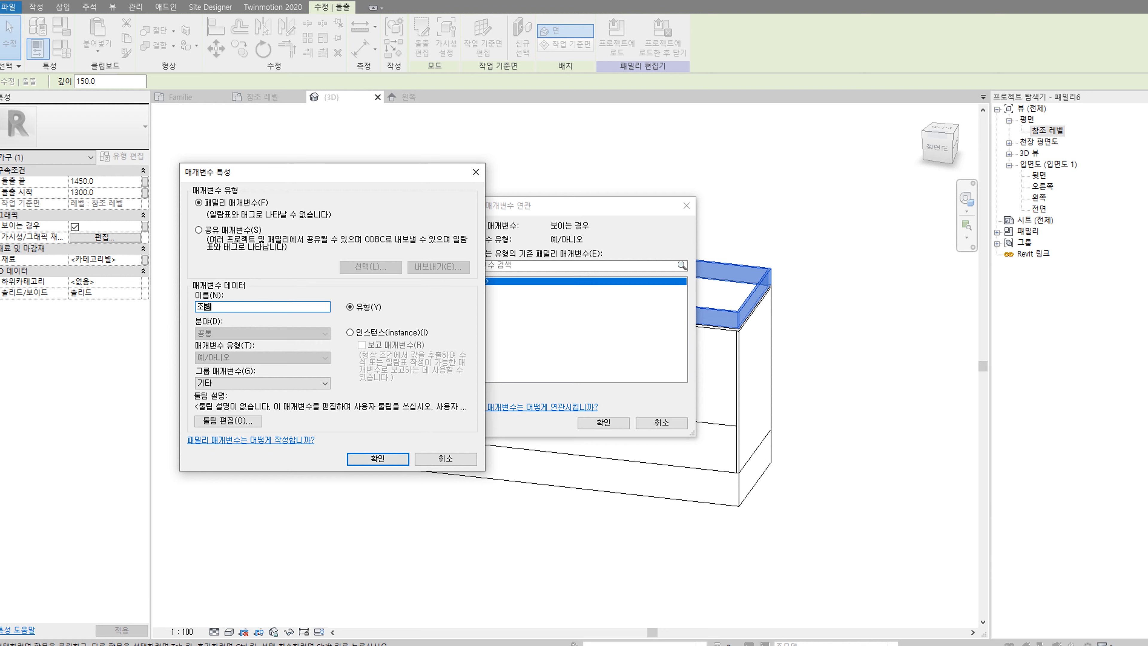
key(BackSpace)
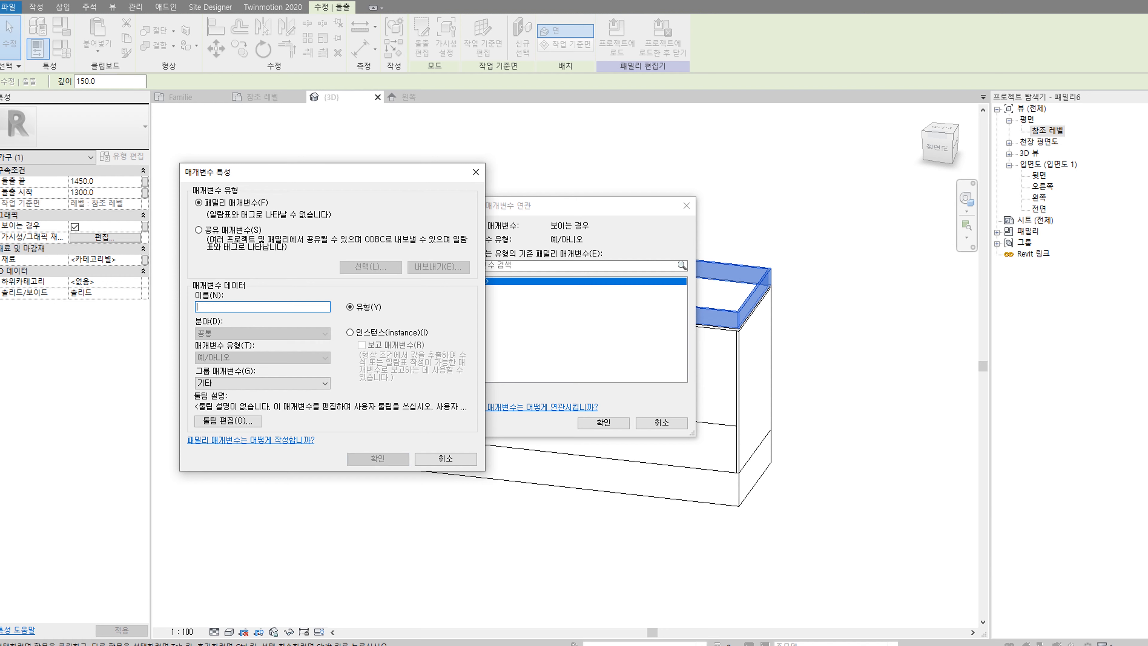
text(두께조정)
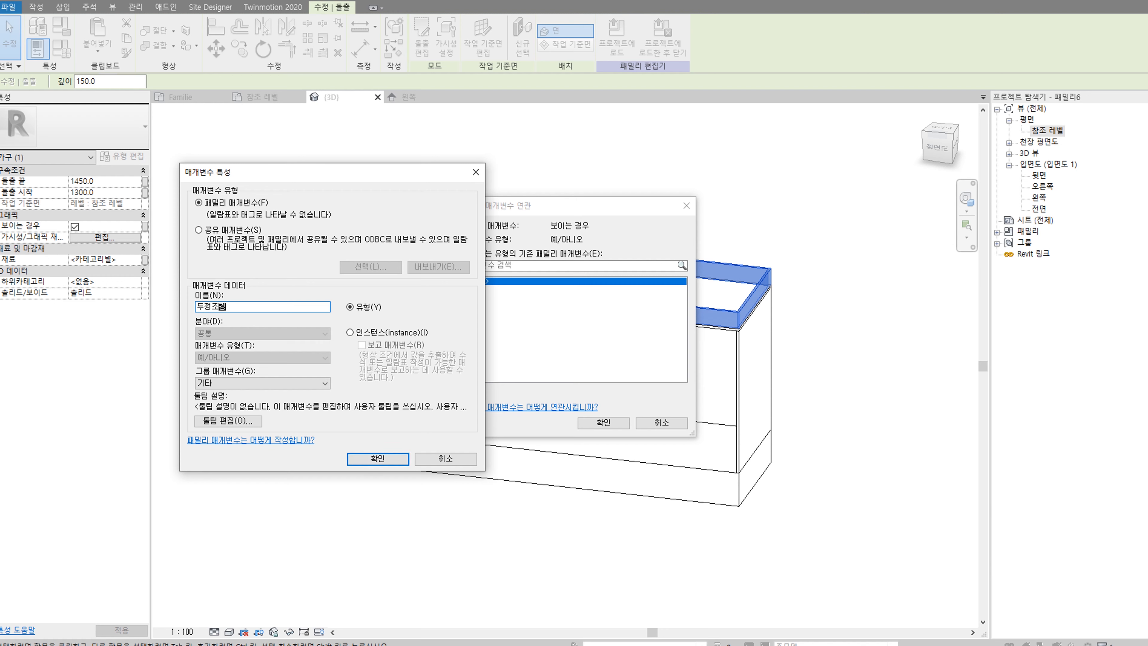
Step: Make 두껑조경 an instance parameter grouped under 기타 and associate it with the rim's visibility
click(361, 333)
click(305, 384)
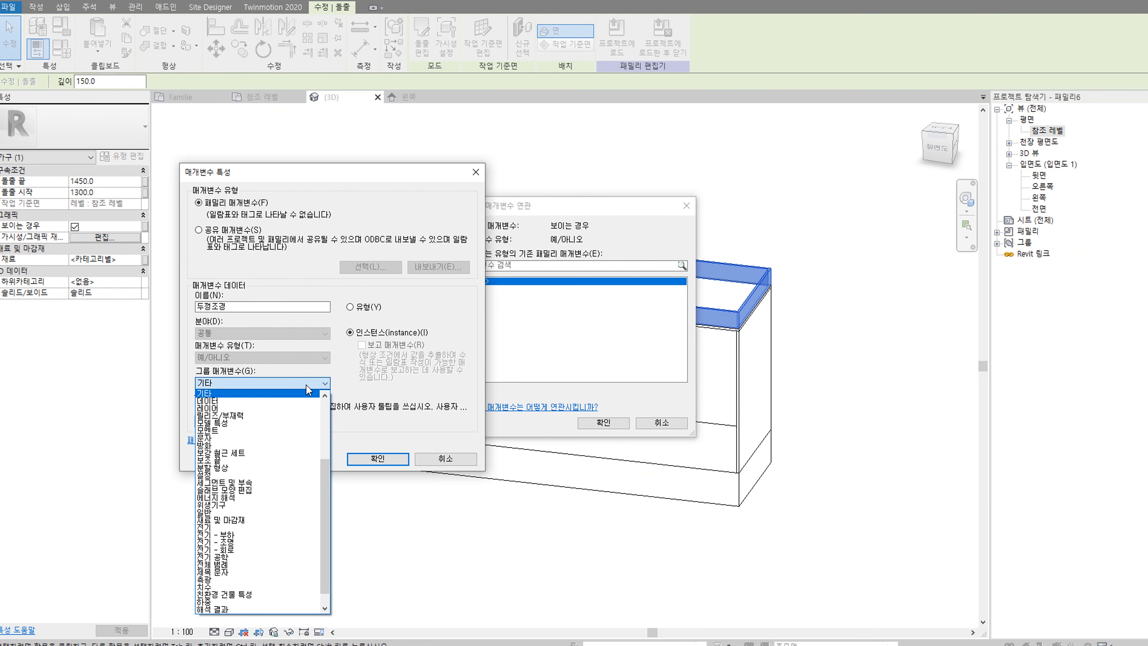
click(237, 392)
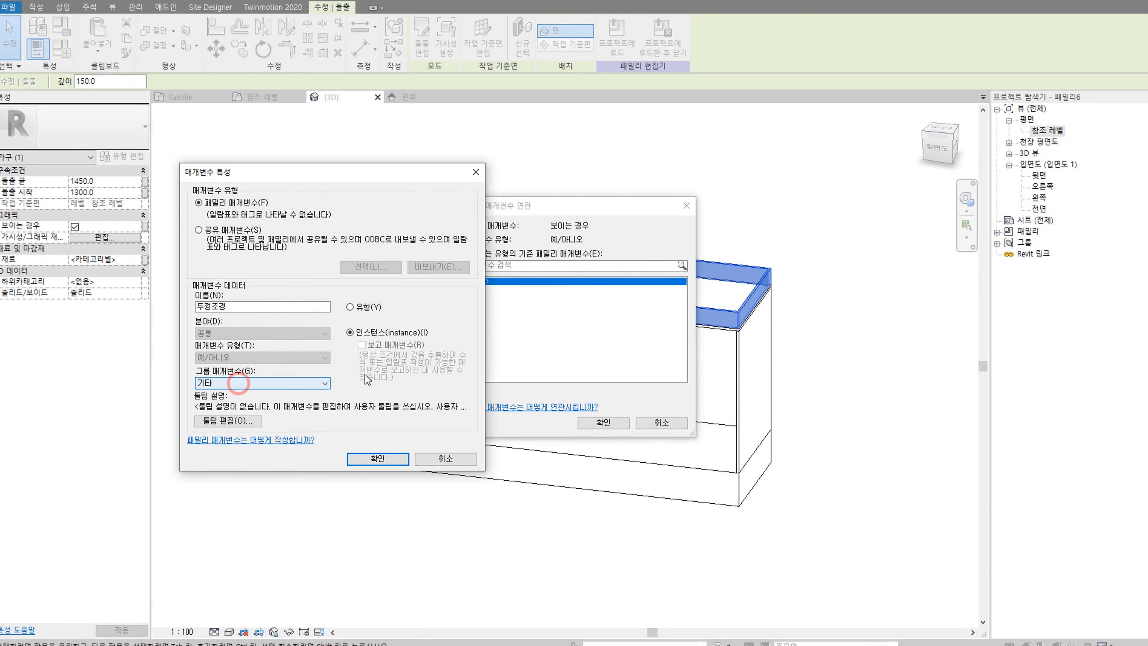
click(377, 458)
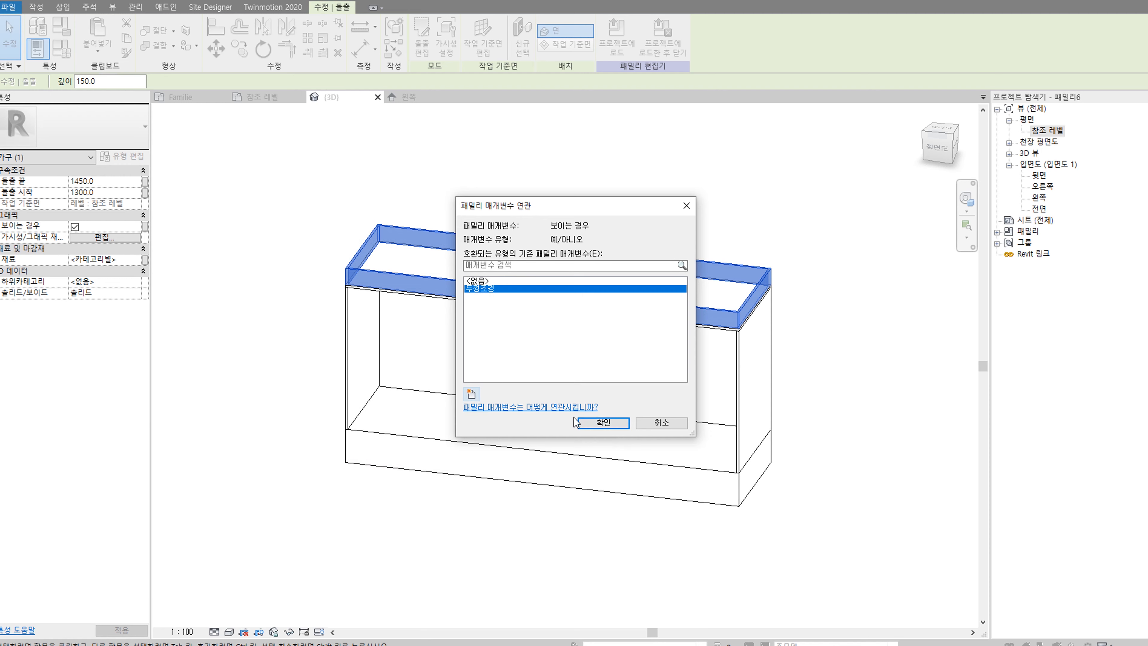
click(597, 424)
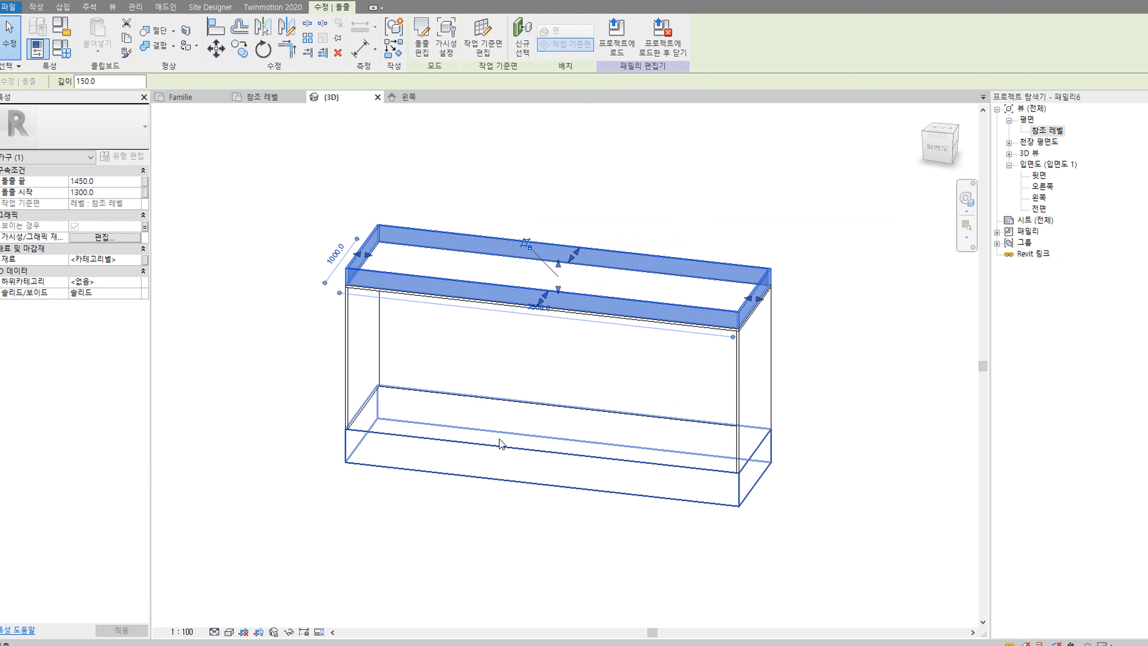
click(224, 279)
Step: Review the family's parameters and the 두껑조경 entry in the Family Types dialog
click(62, 49)
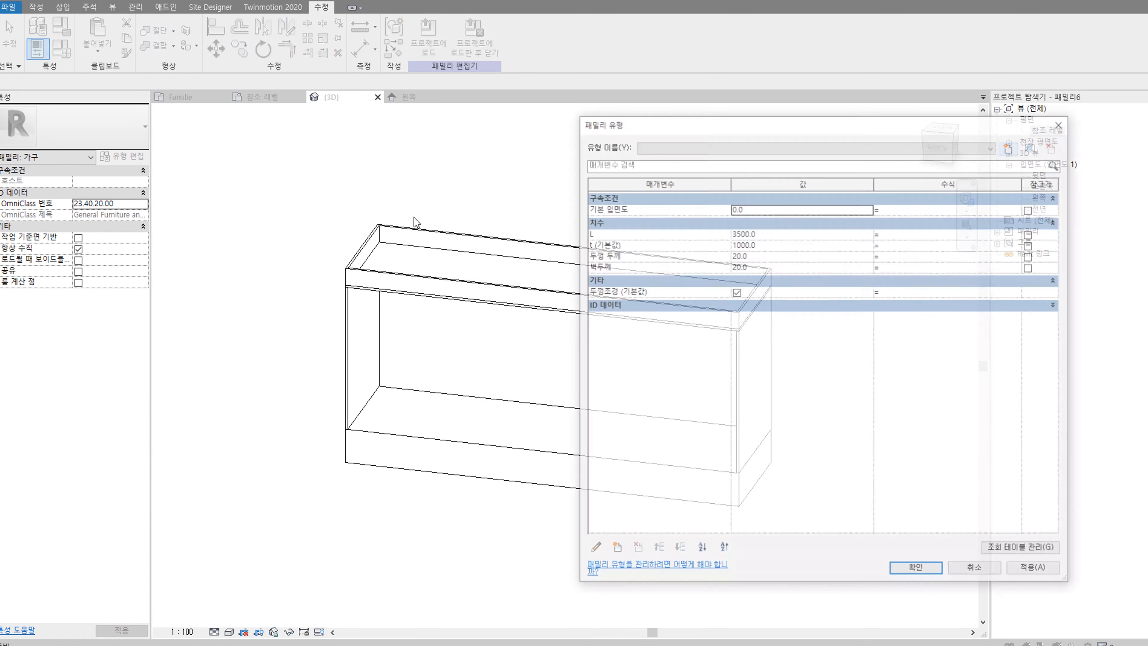
drag(378, 120, 338, 140)
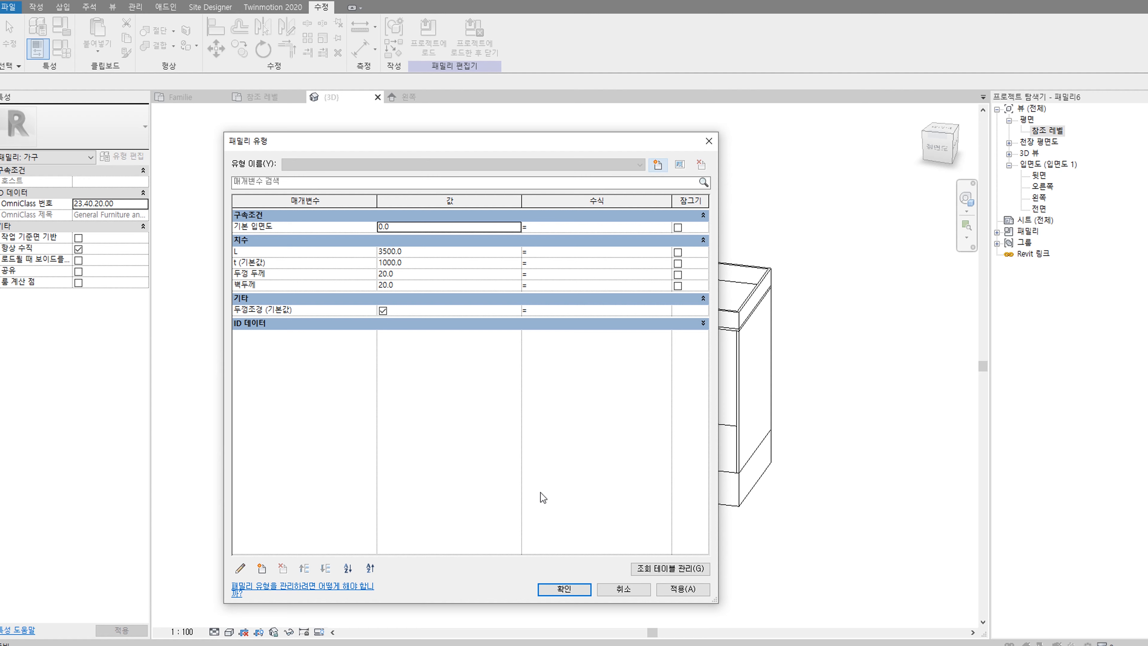
click(564, 588)
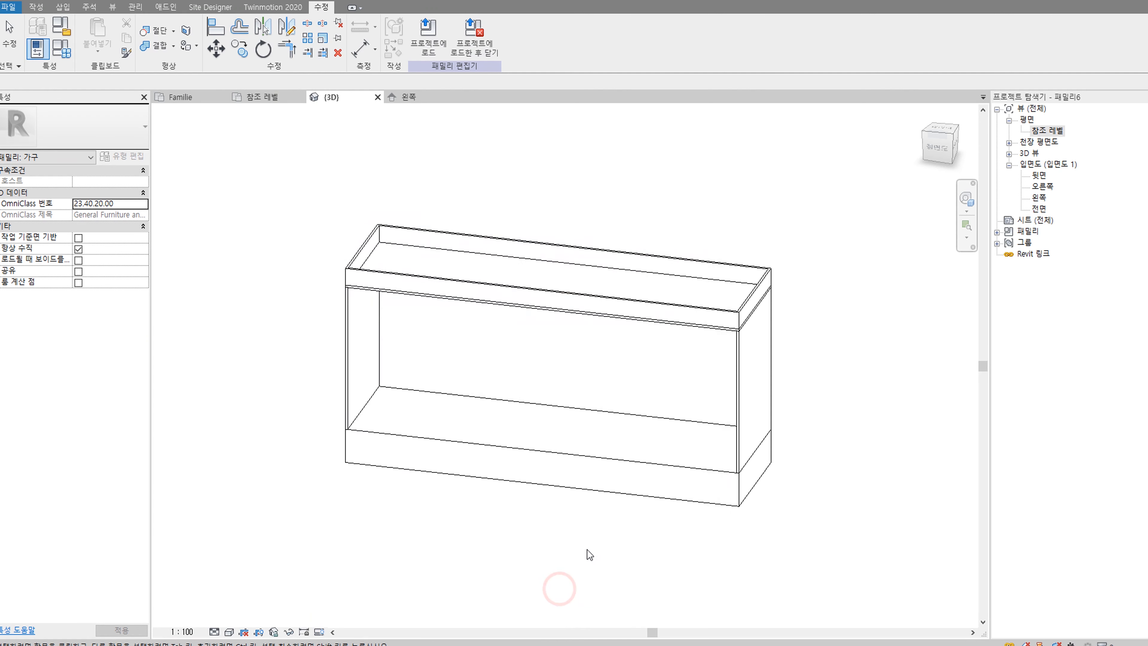
Step: Create an instance family parameter named 기초 for the base slab's Visible property
click(490, 479)
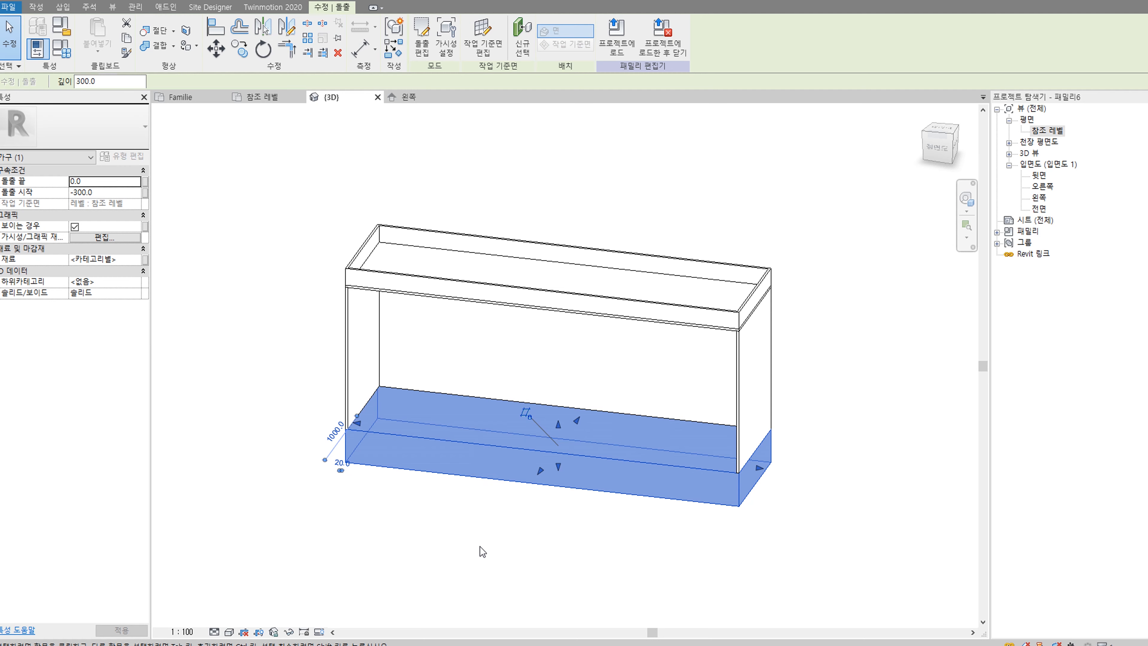
click(451, 547)
click(455, 478)
click(145, 226)
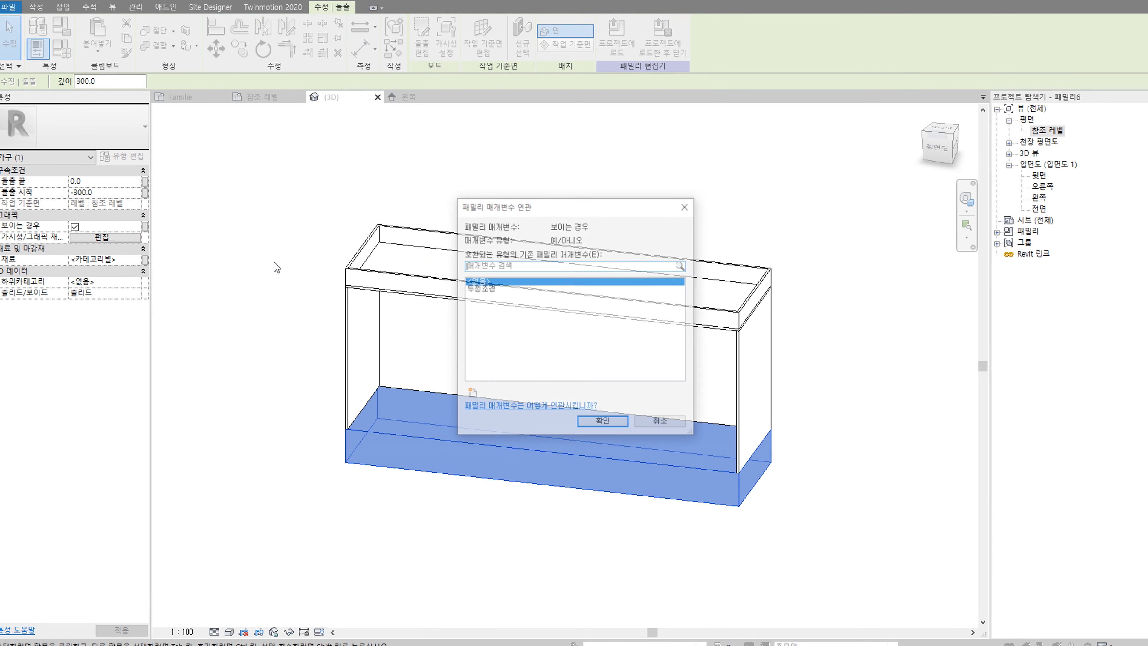
click(469, 393)
text(기초)
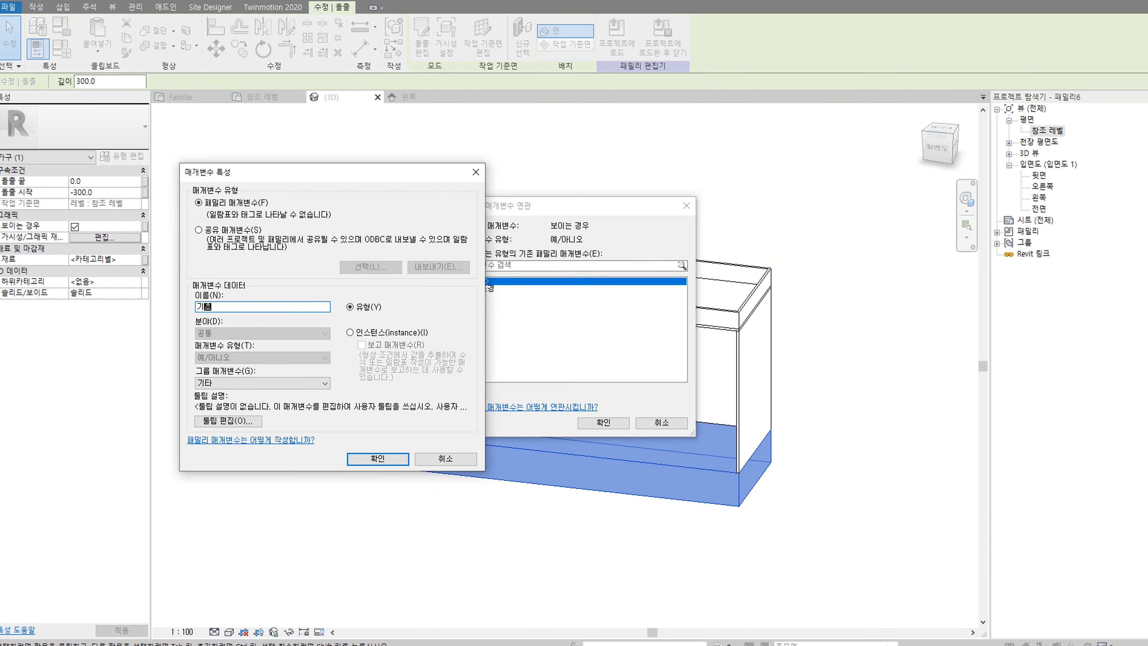
click(349, 332)
click(372, 458)
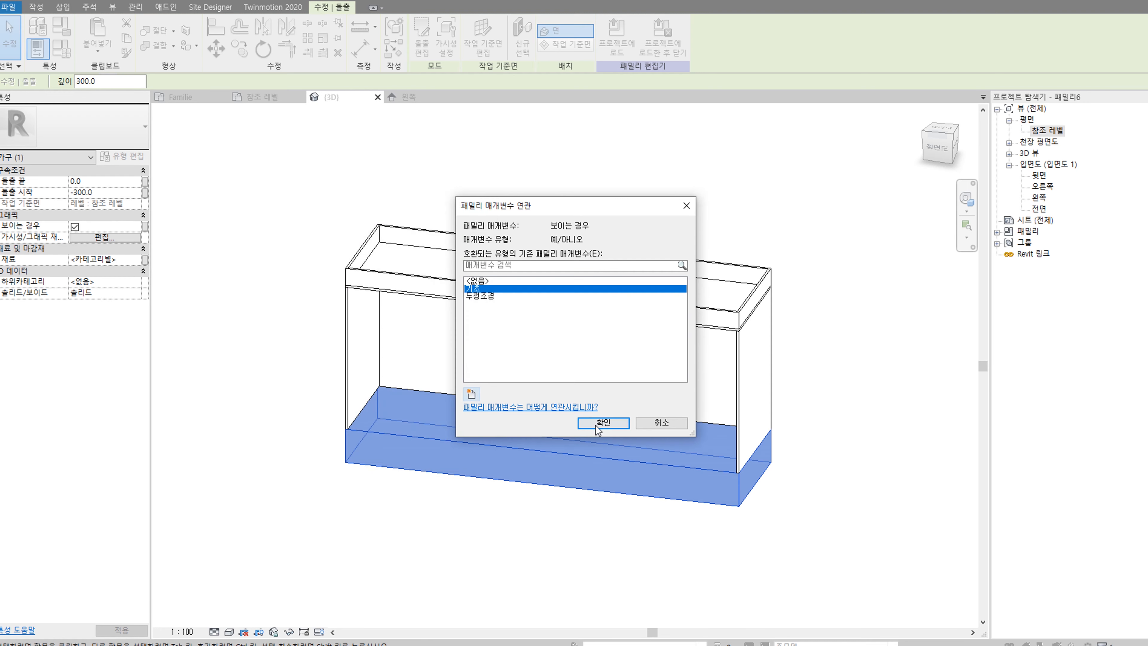
Step: Link the base extrusion's visibility to the 기초 parameter, and turn off 기초 and 두껑조경 in the family types
click(601, 422)
click(505, 550)
click(66, 50)
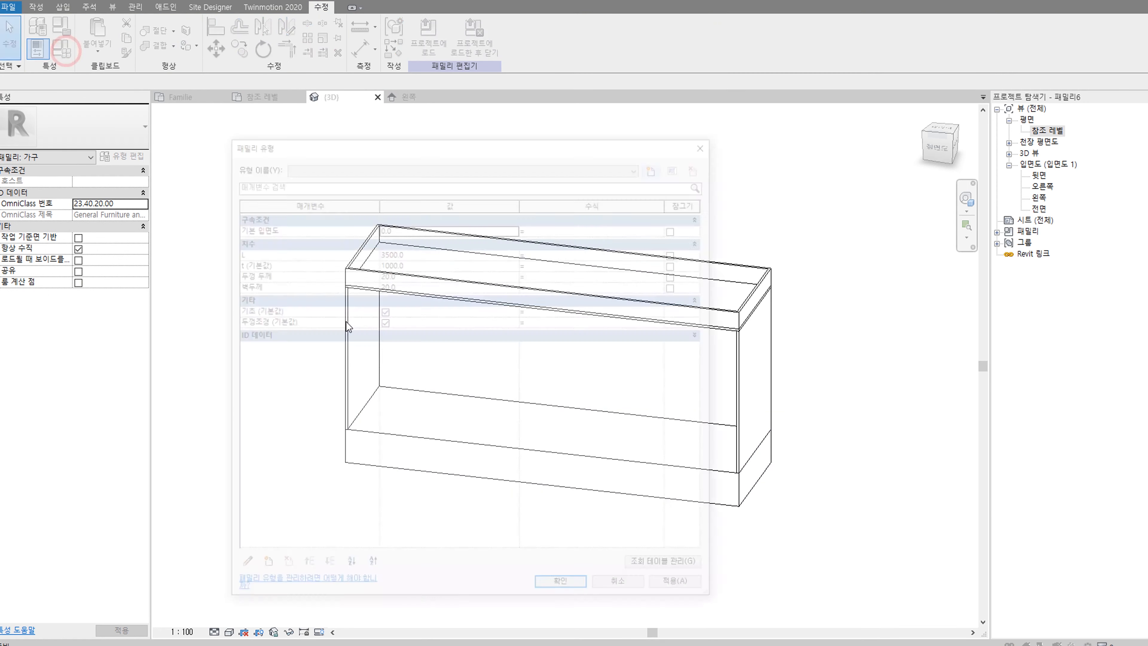
click(383, 311)
click(383, 321)
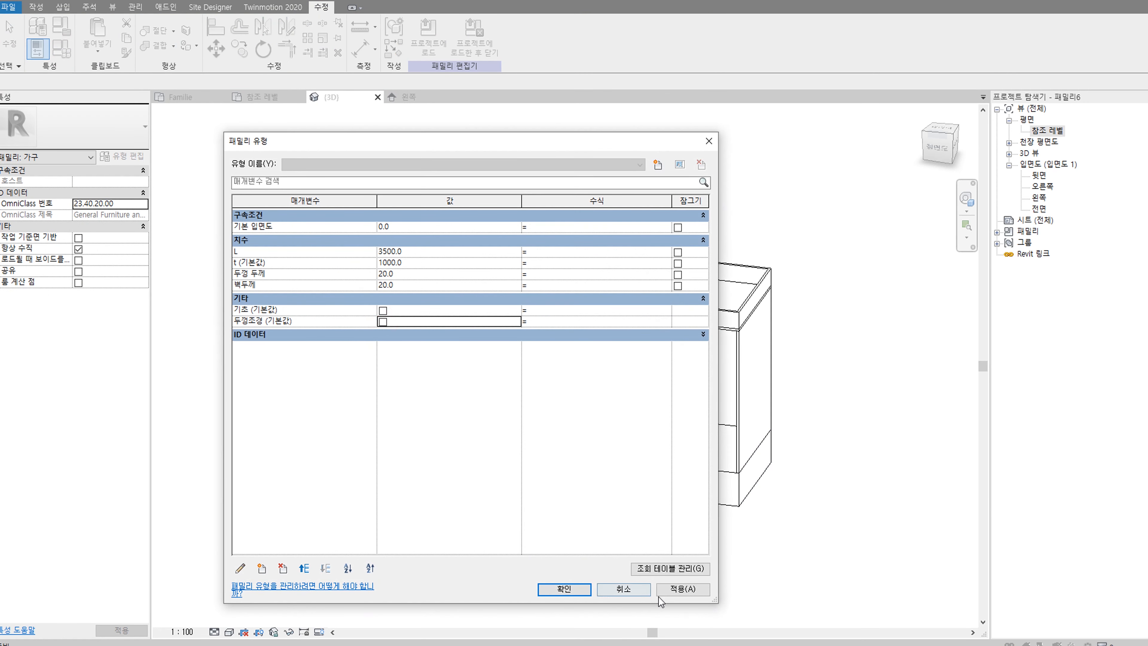
click(680, 587)
click(562, 586)
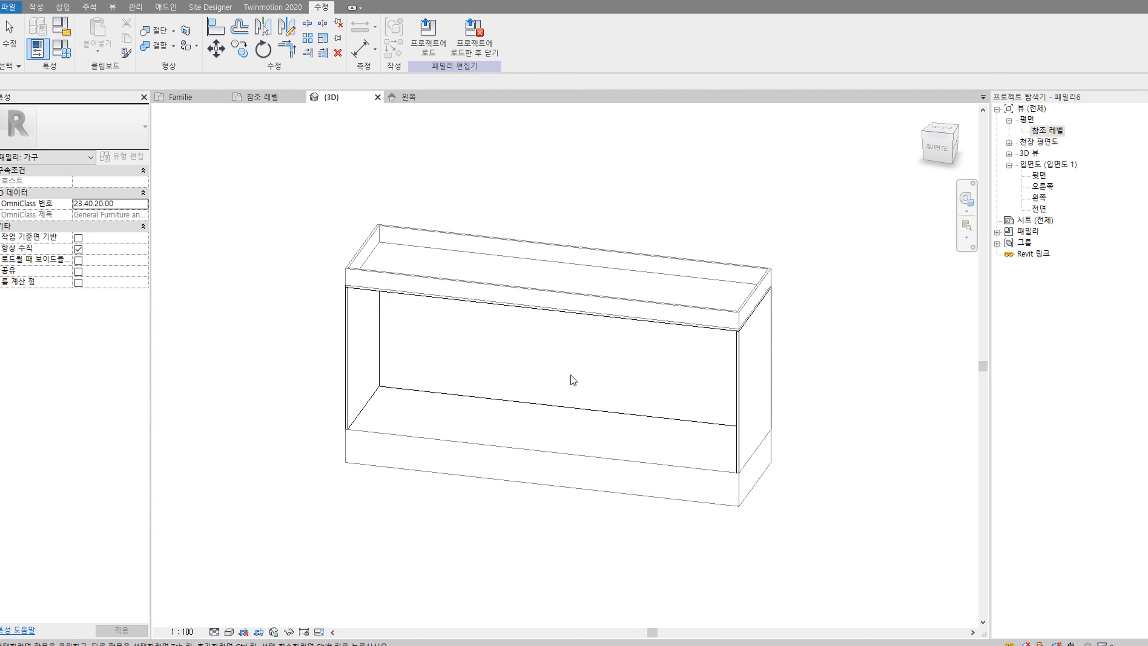
click(319, 632)
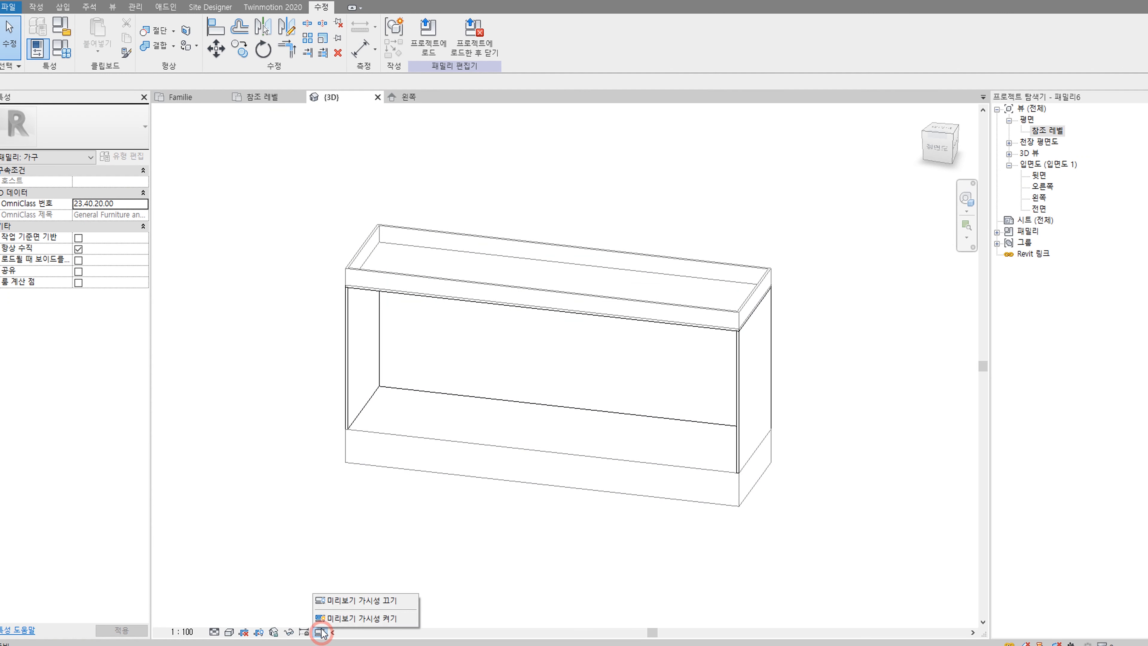
click(275, 562)
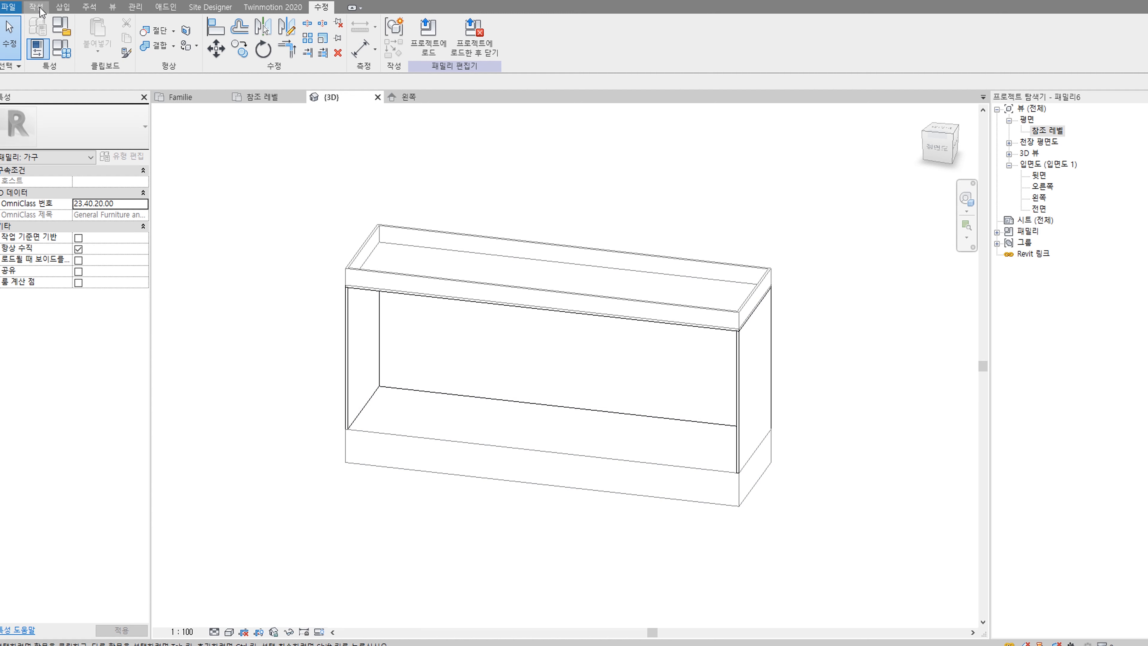
Step: Load the family into the Familie List_KB.rvt project and place one instance on the floor slab in the Familie plan
click(433, 42)
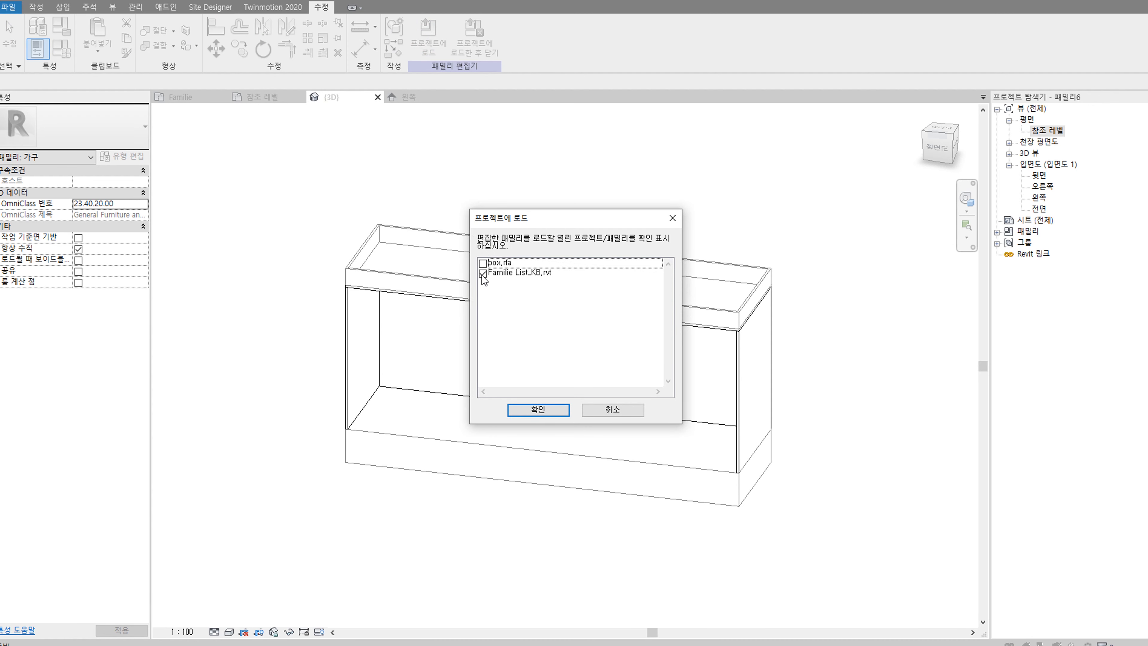
click(537, 409)
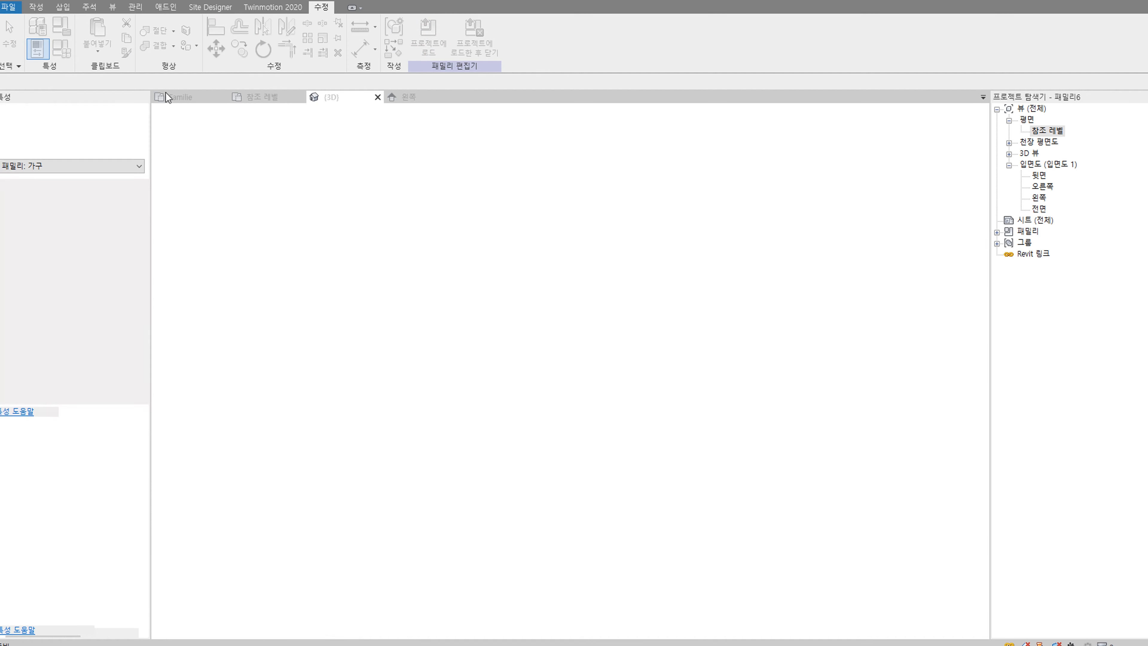
middle_drag(332, 330, 484, 421)
scroll(444, 160, up, 1)
click(431, 159)
middle_drag(431, 159, 462, 264)
click(11, 30)
scroll(540, 271, up, 1)
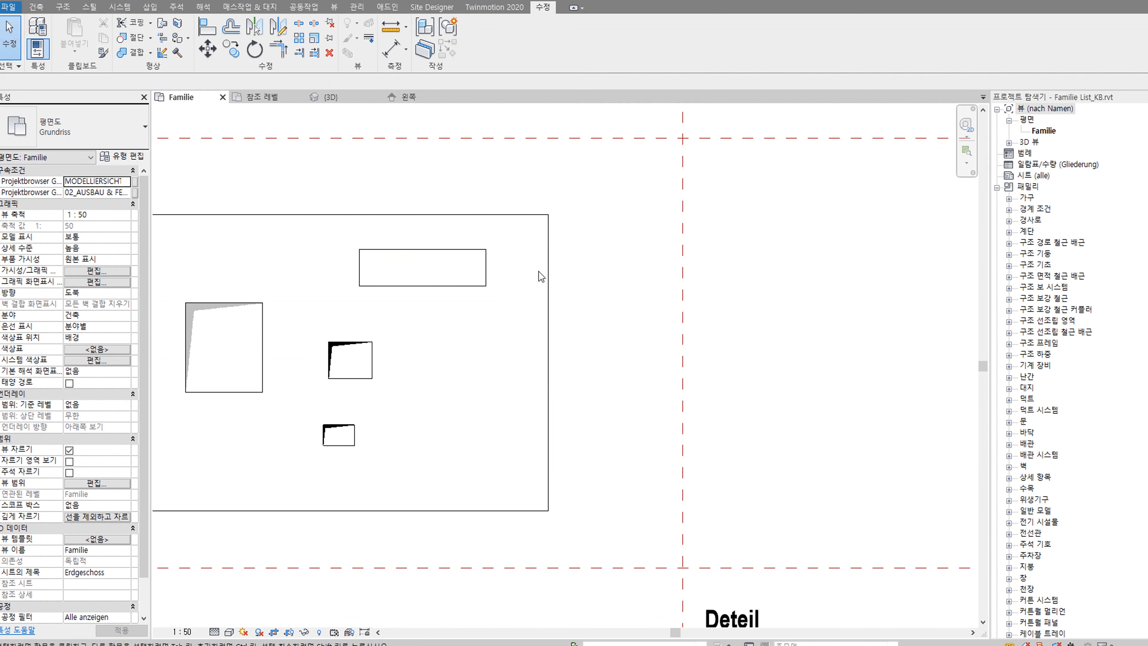
Step: Open the project's 3D view and examine the placed furniture from several sides
click(423, 249)
click(1008, 143)
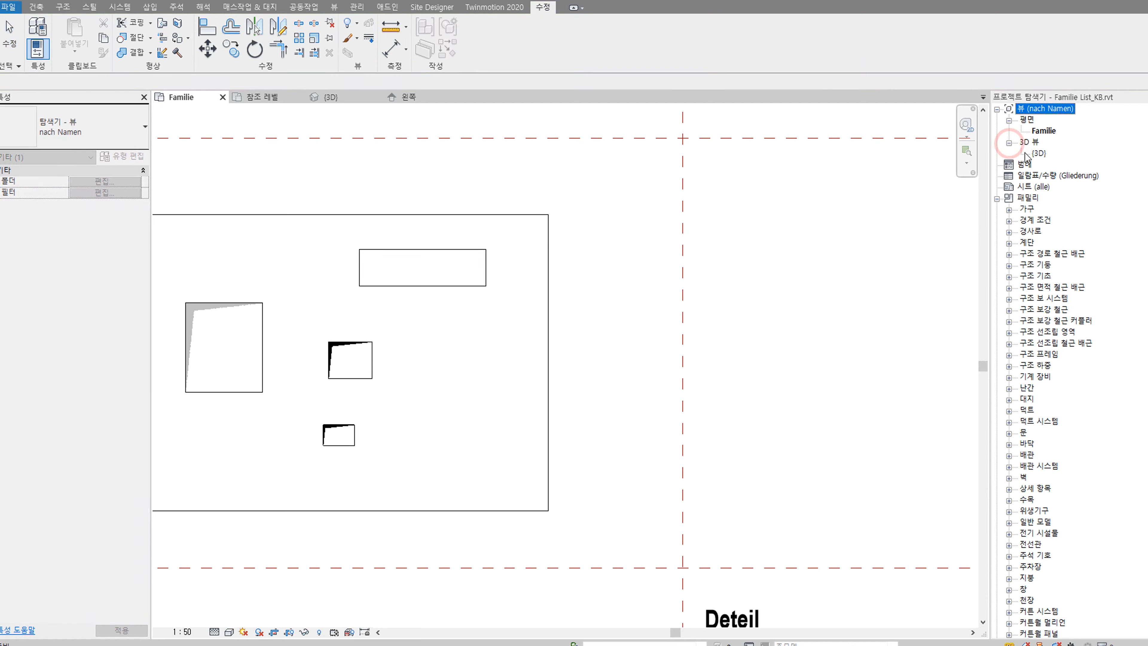
double_click(1039, 152)
scroll(412, 405, up, 4)
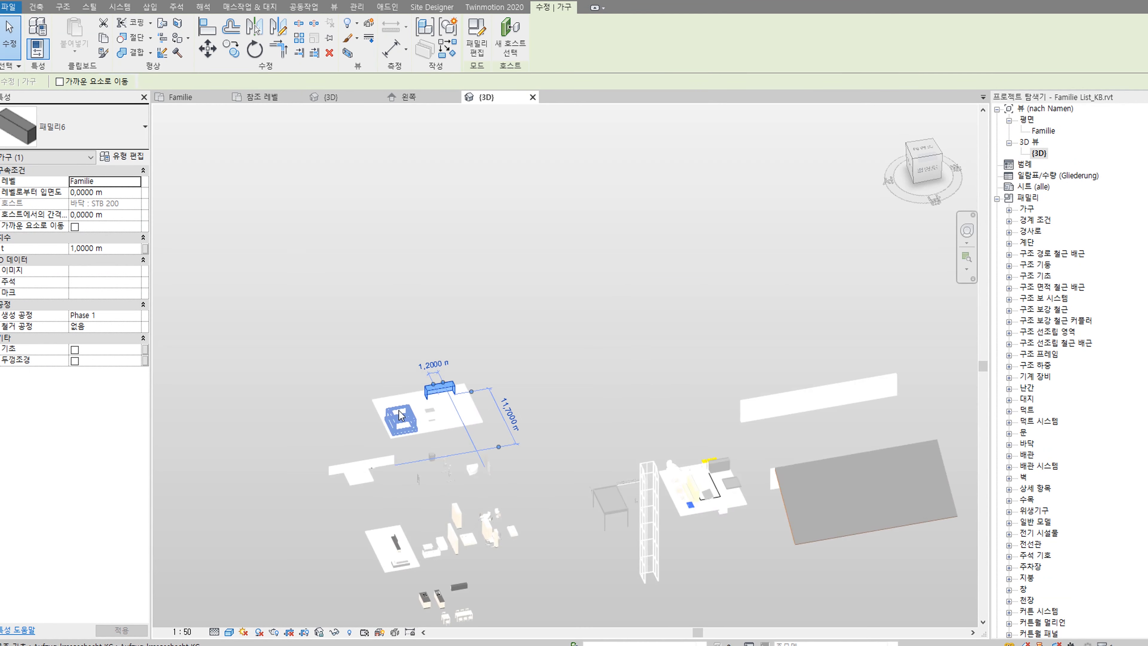
scroll(460, 354, up, 2)
scroll(601, 391, up, 2)
click(488, 232)
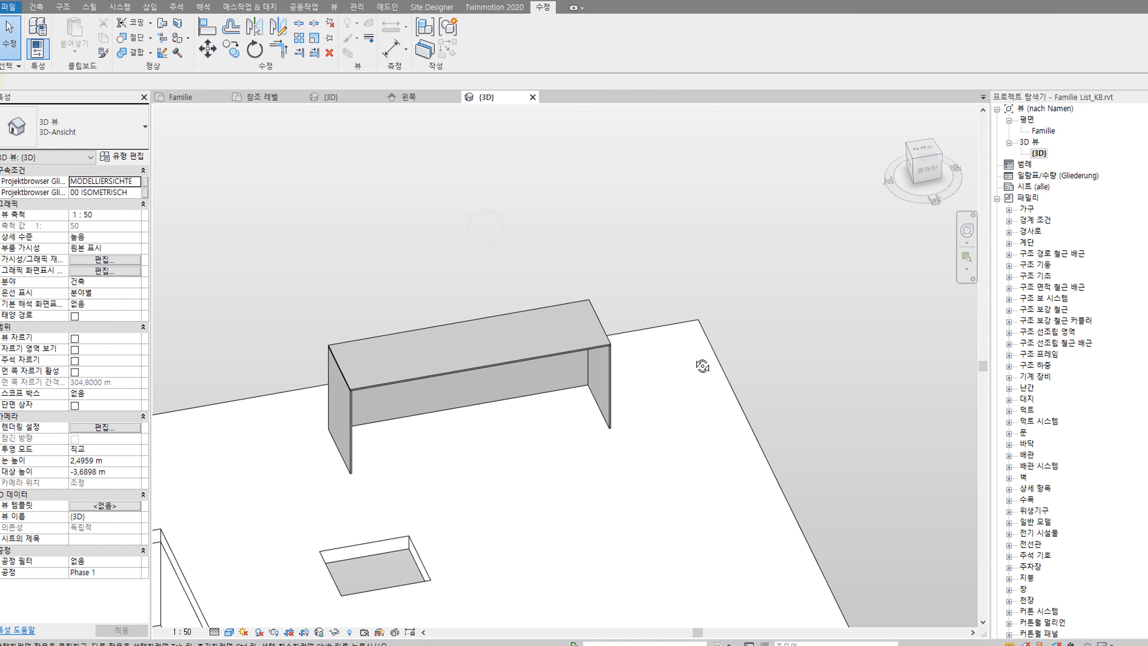
shift+middle_drag(703, 366, 651, 355)
middle_drag(777, 235, 221, 384)
click(484, 254)
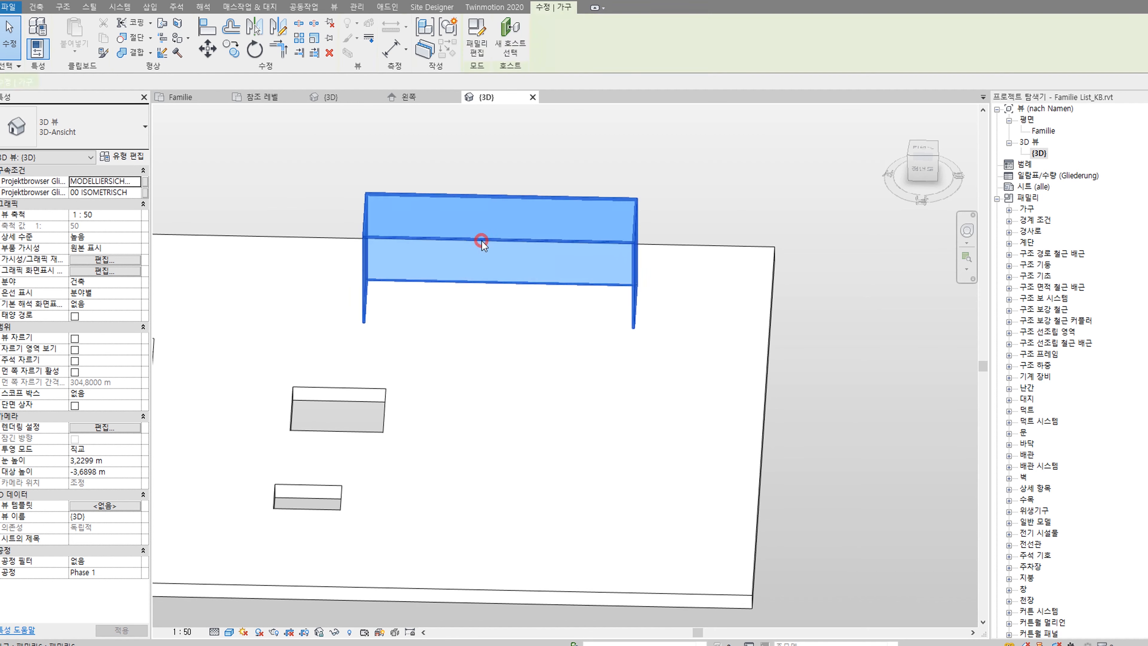
shift+middle_drag(476, 241, 611, 300)
middle_drag(690, 209, 715, 295)
click(671, 268)
Step: Review the type parameters of the placed furniture instance
click(633, 342)
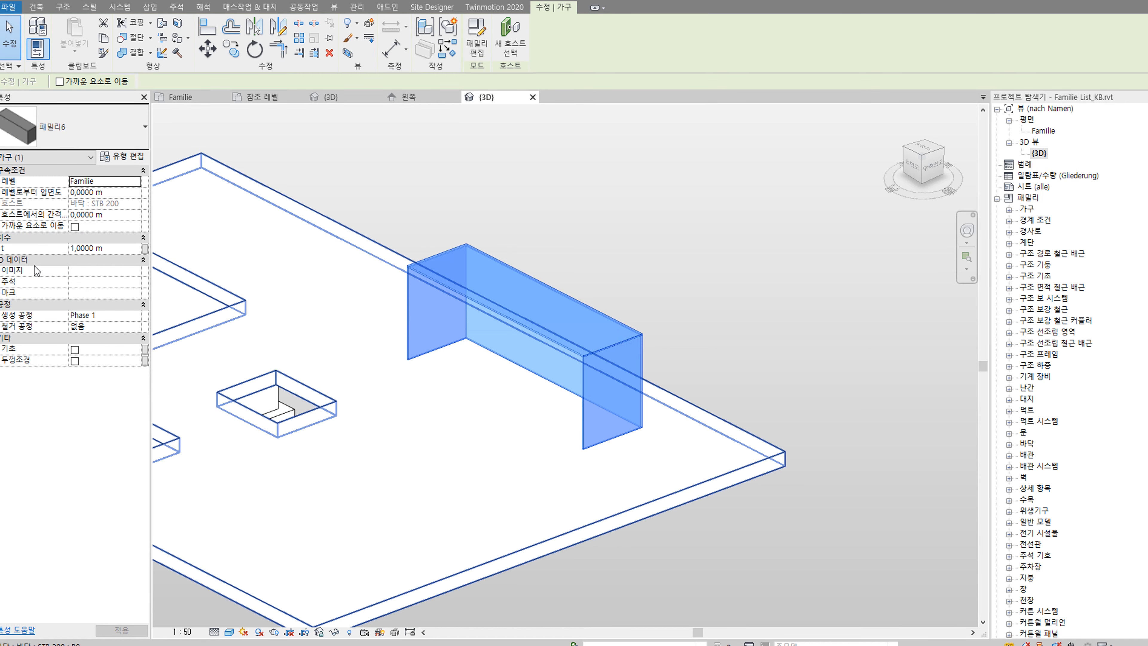
click(132, 156)
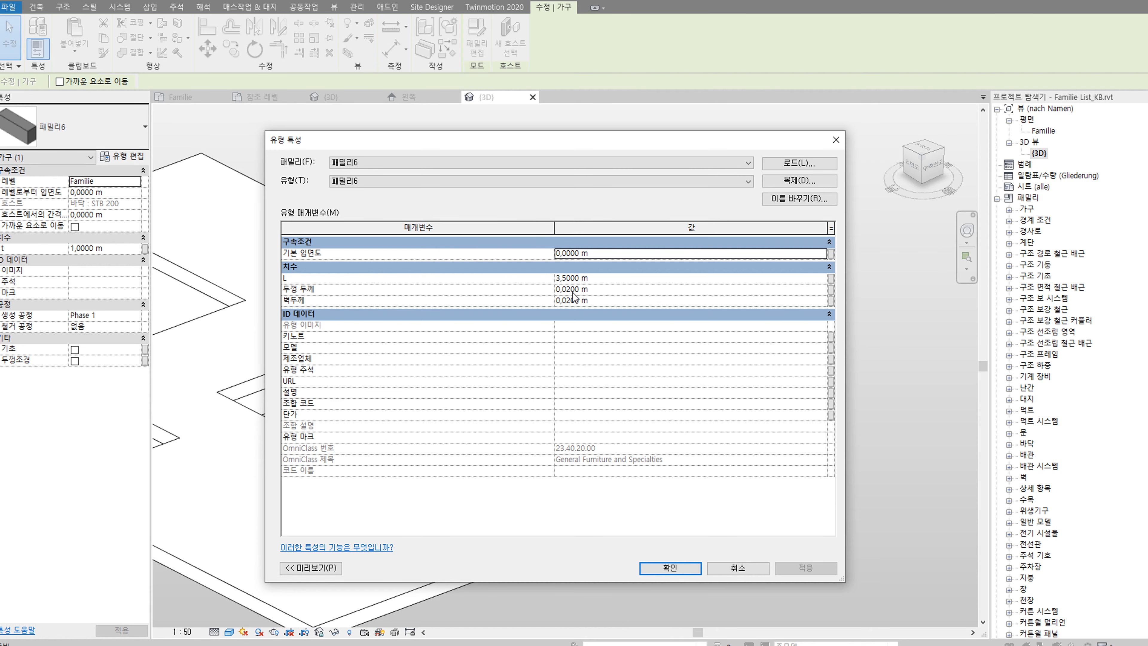
click(836, 139)
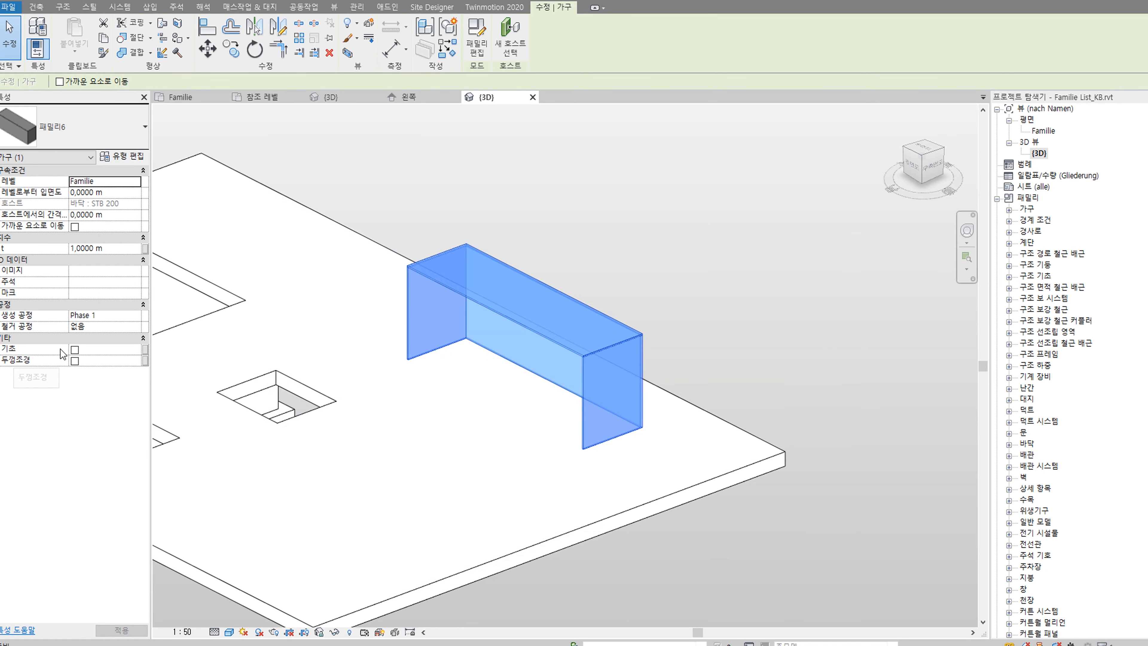
Step: Turn on the 기초 and 두껑조경 instance parameters of the placed furniture
click(75, 350)
click(75, 361)
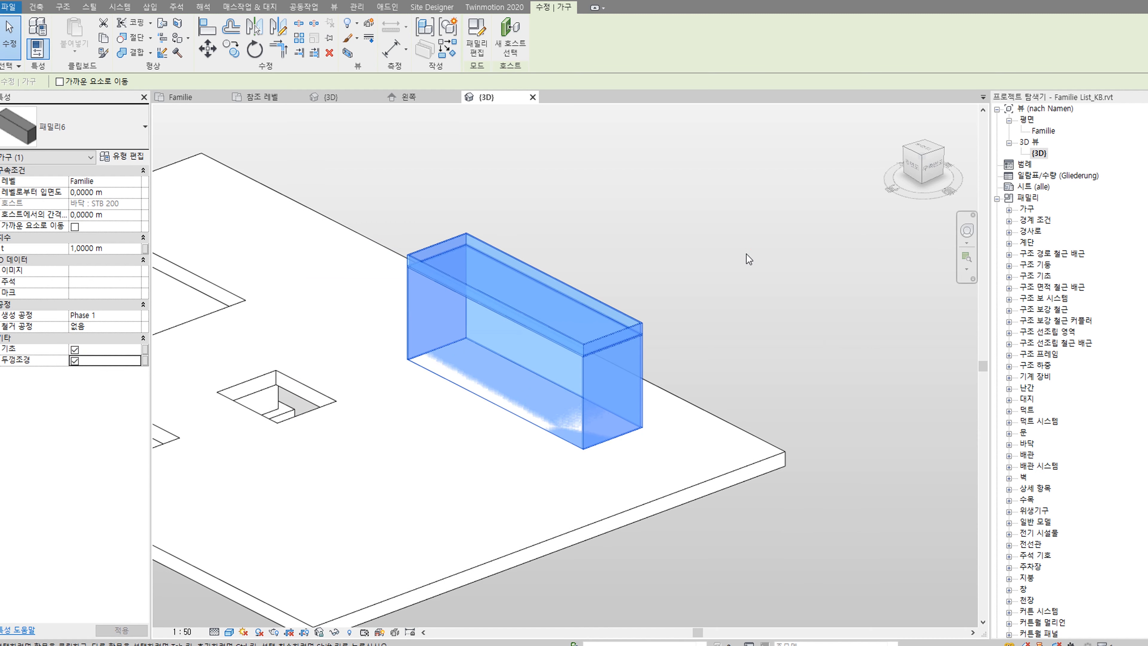
click(768, 253)
click(613, 334)
click(743, 304)
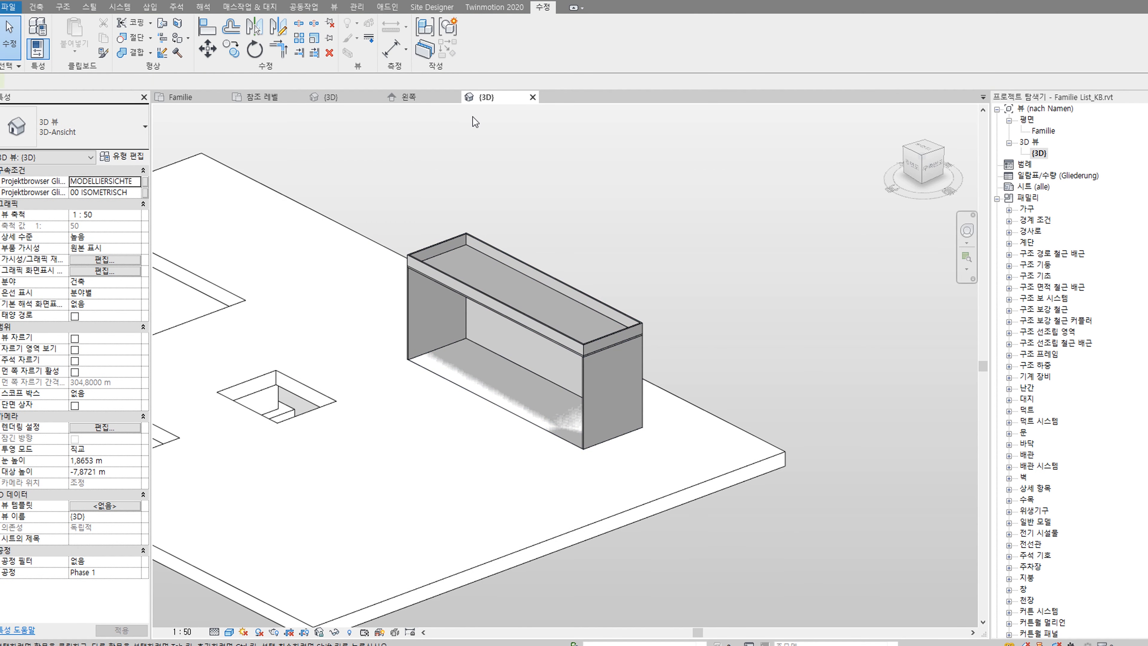
click(429, 97)
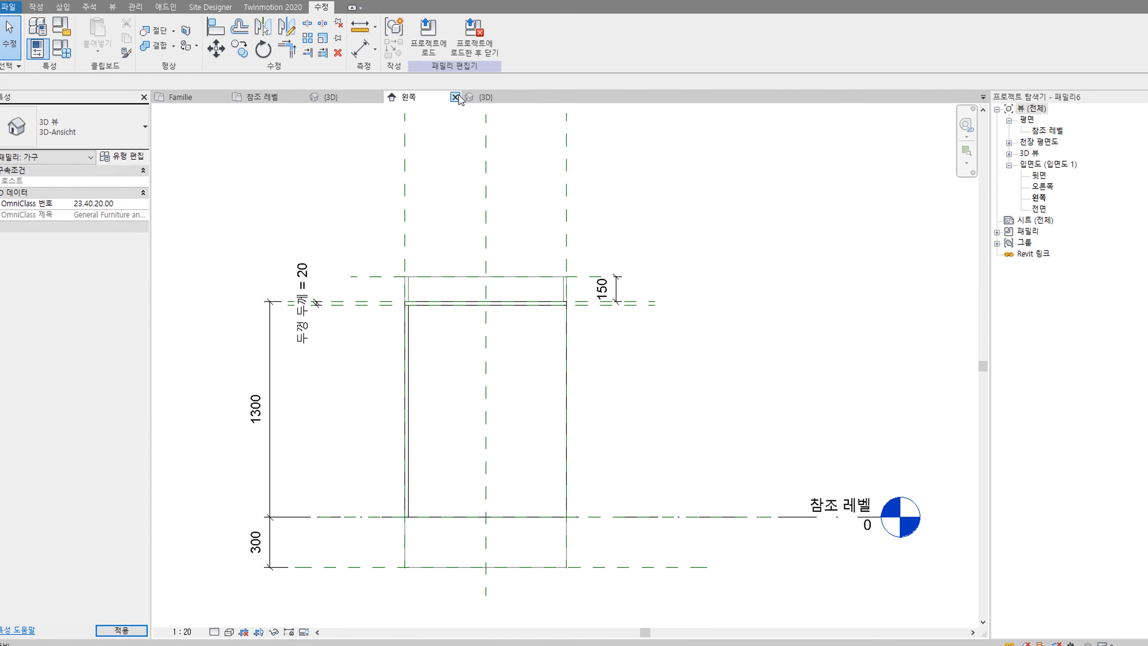
click(484, 96)
click(655, 249)
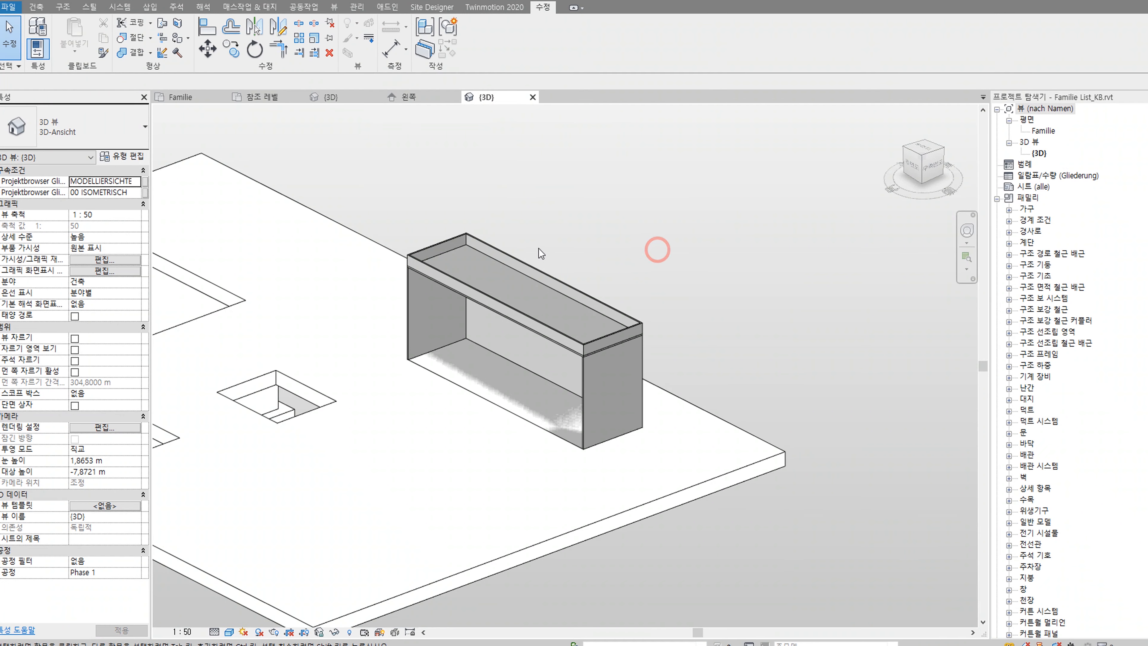
Step: Set the placed furniture's instance dimension t to 1,5 m
click(524, 262)
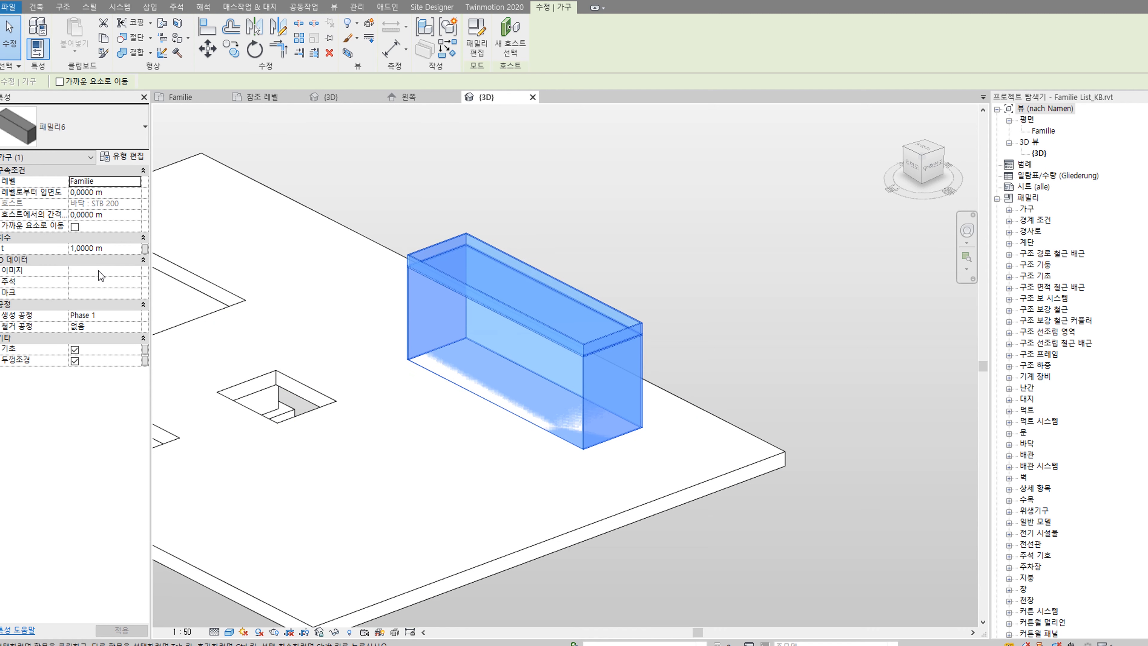
click(78, 248)
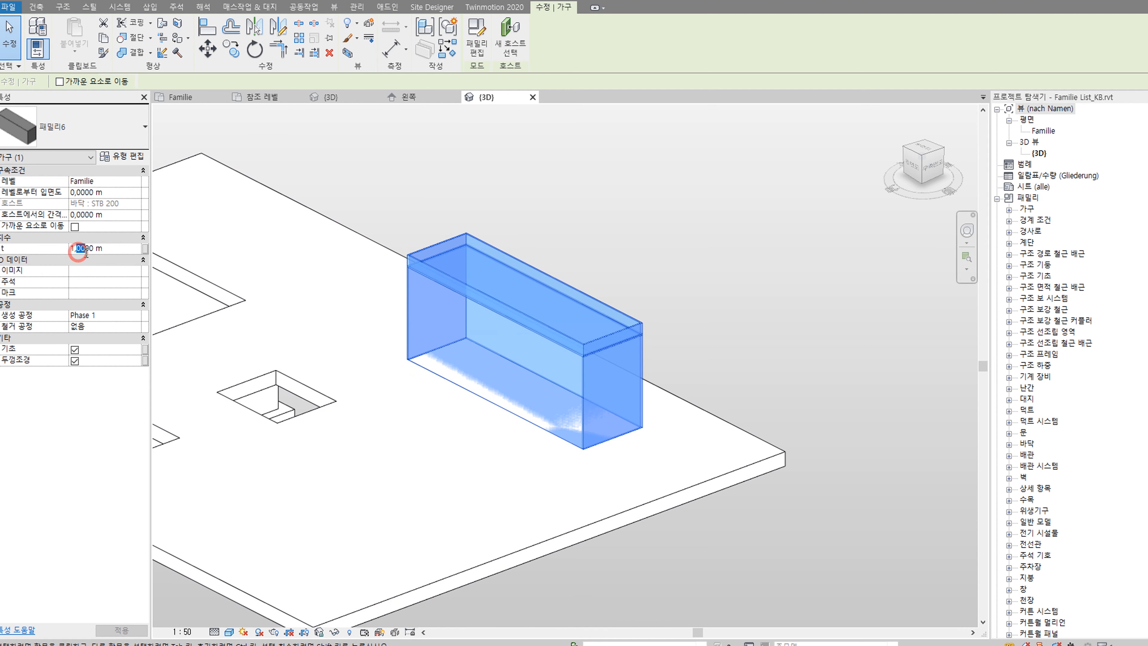
text(5)
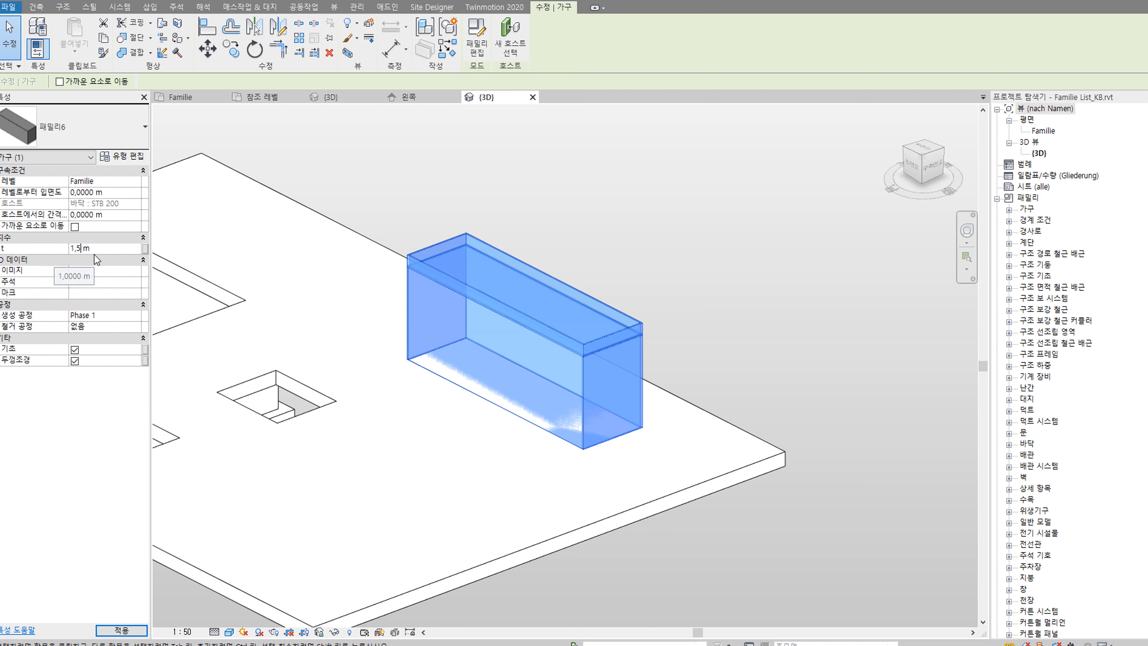
click(477, 185)
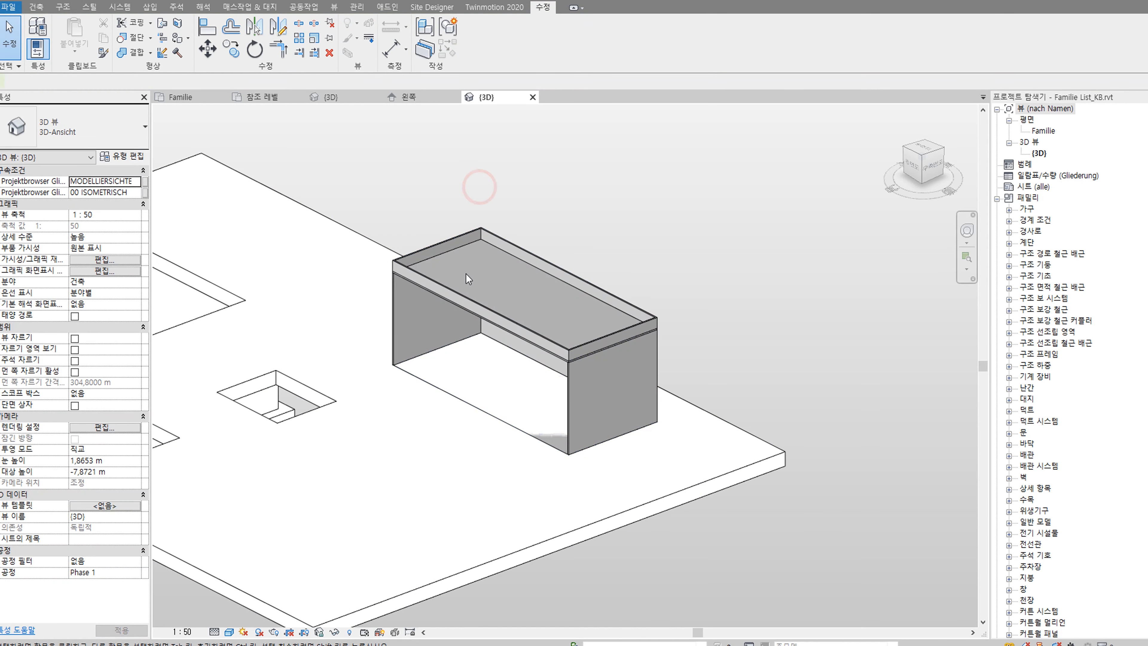
Step: Set the length L in the furniture's type properties to 3 m and apply the change
click(457, 291)
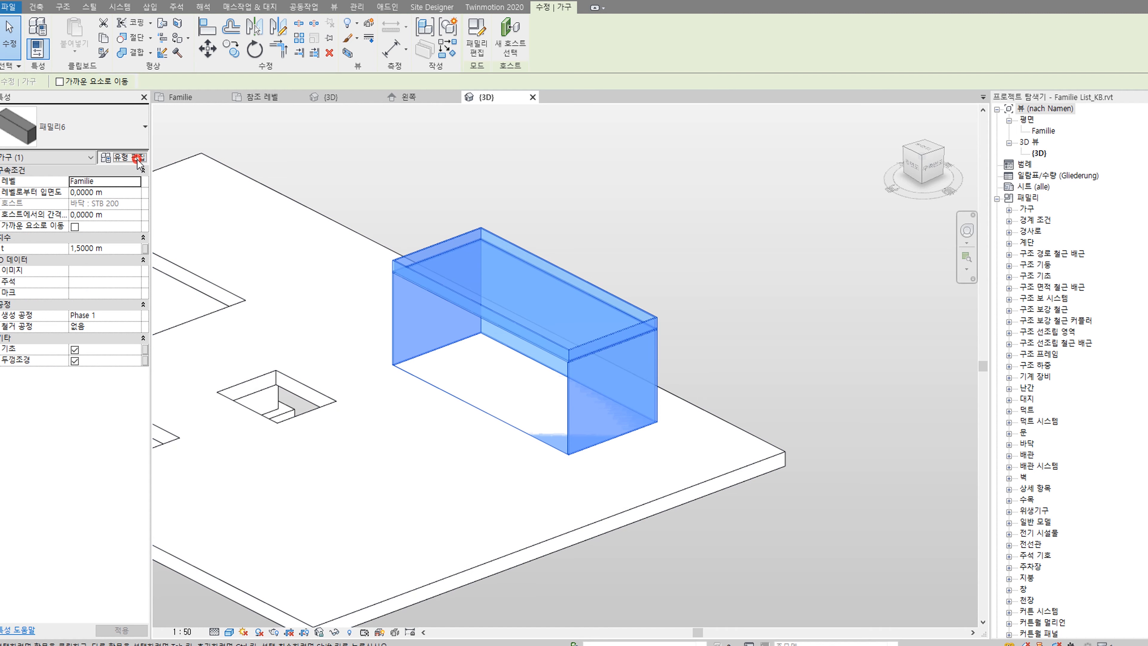
click(122, 156)
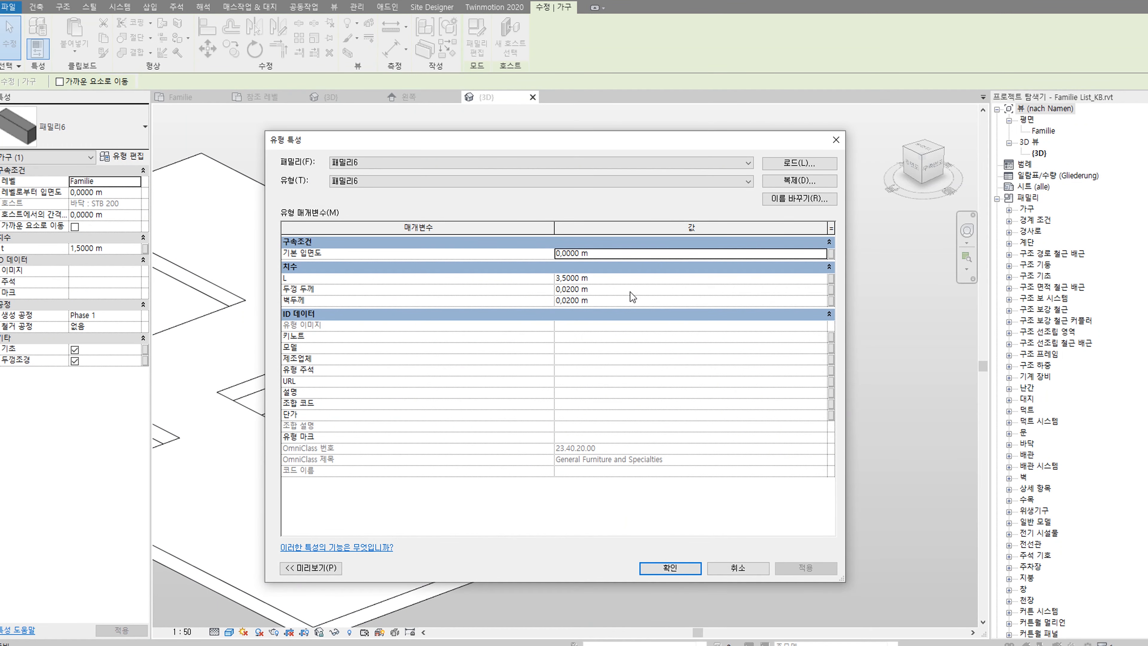
click(564, 278)
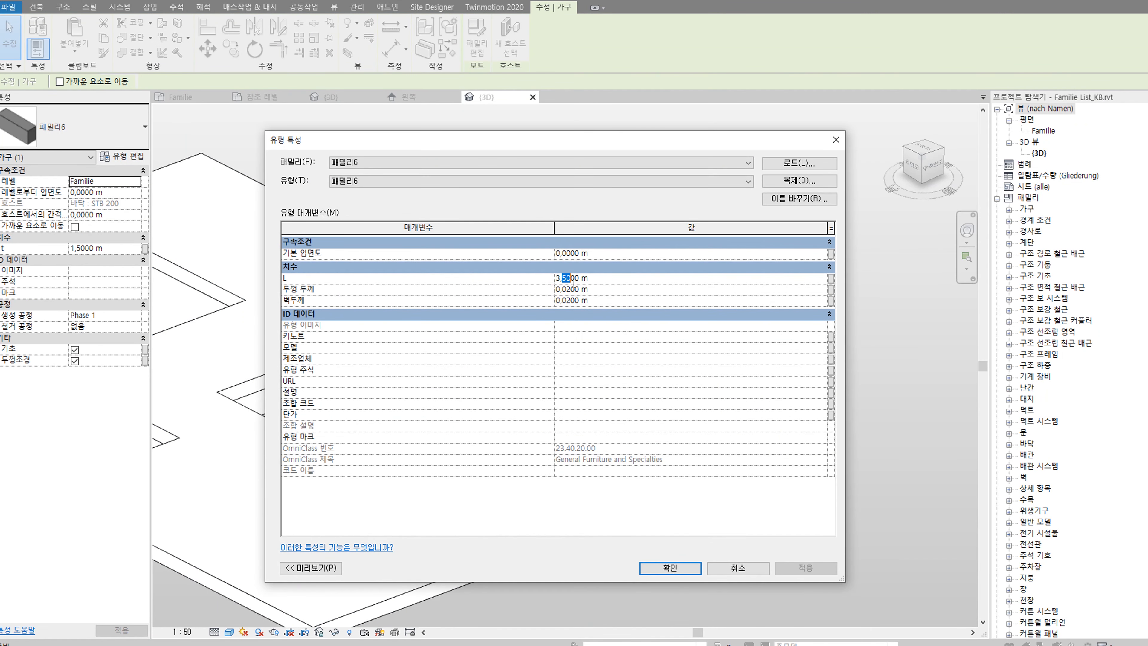
text(0)
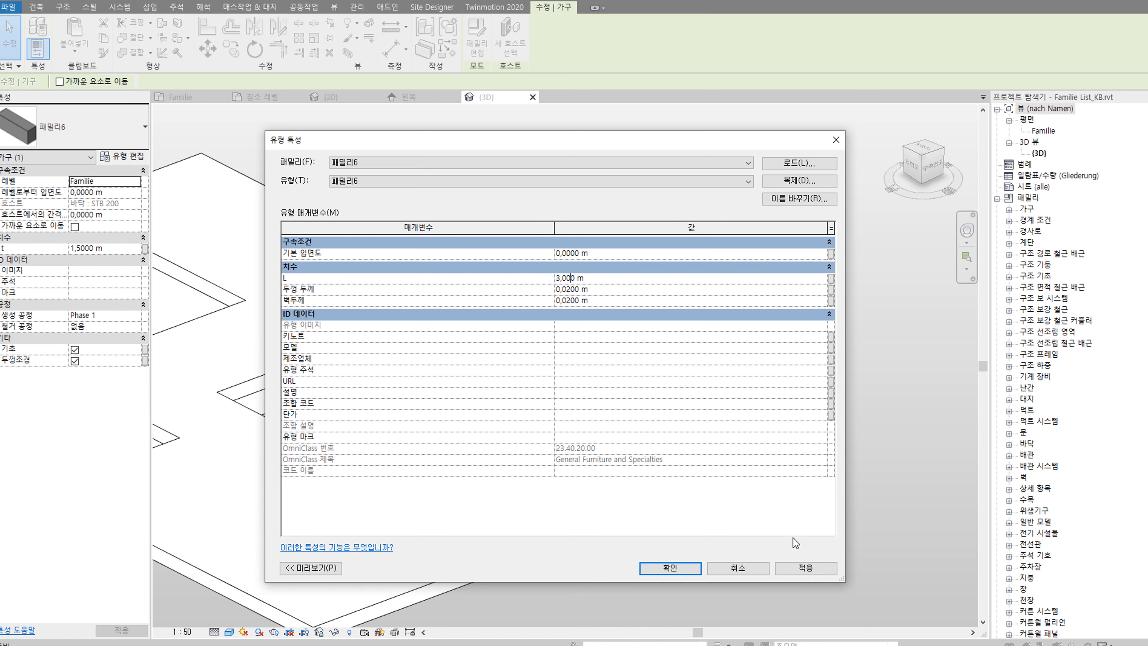
click(807, 569)
click(680, 568)
click(687, 265)
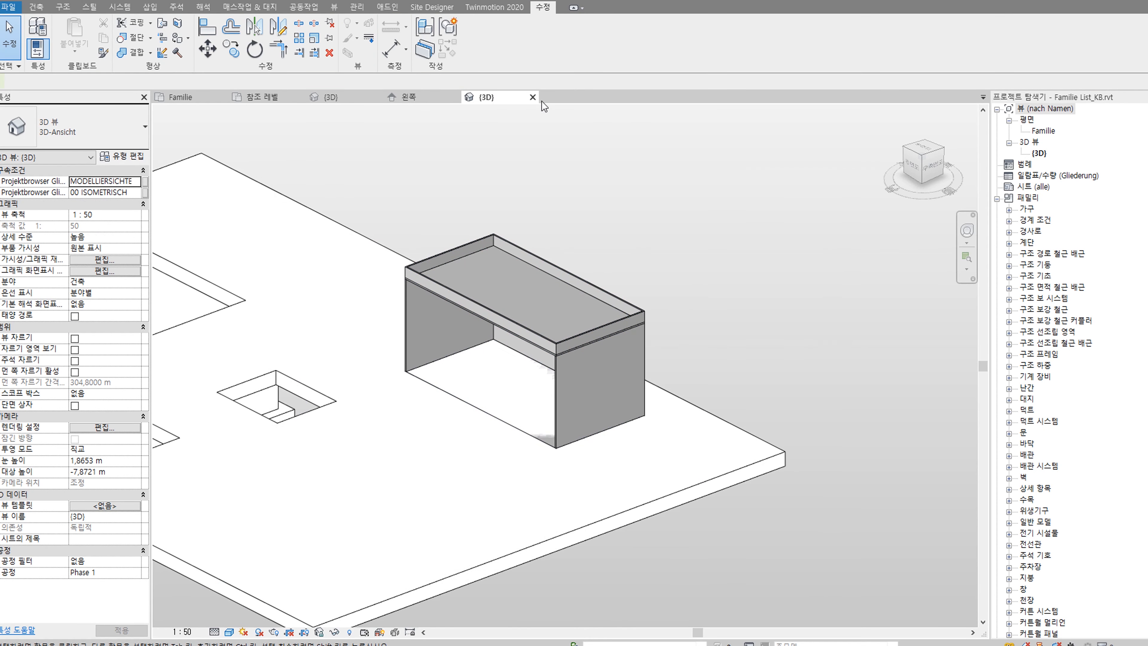
Step: Move the project's 3D view beside the Familie view, and review the family's reference level, 3D and left elevation views
drag(470, 98, 290, 98)
click(333, 98)
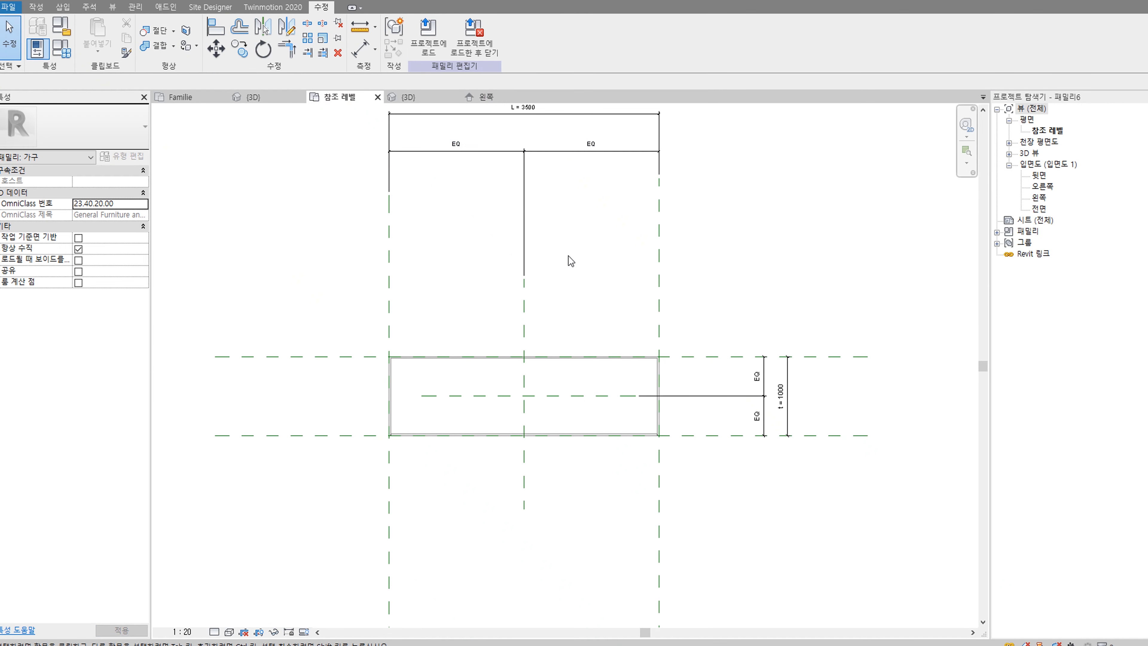
click(257, 203)
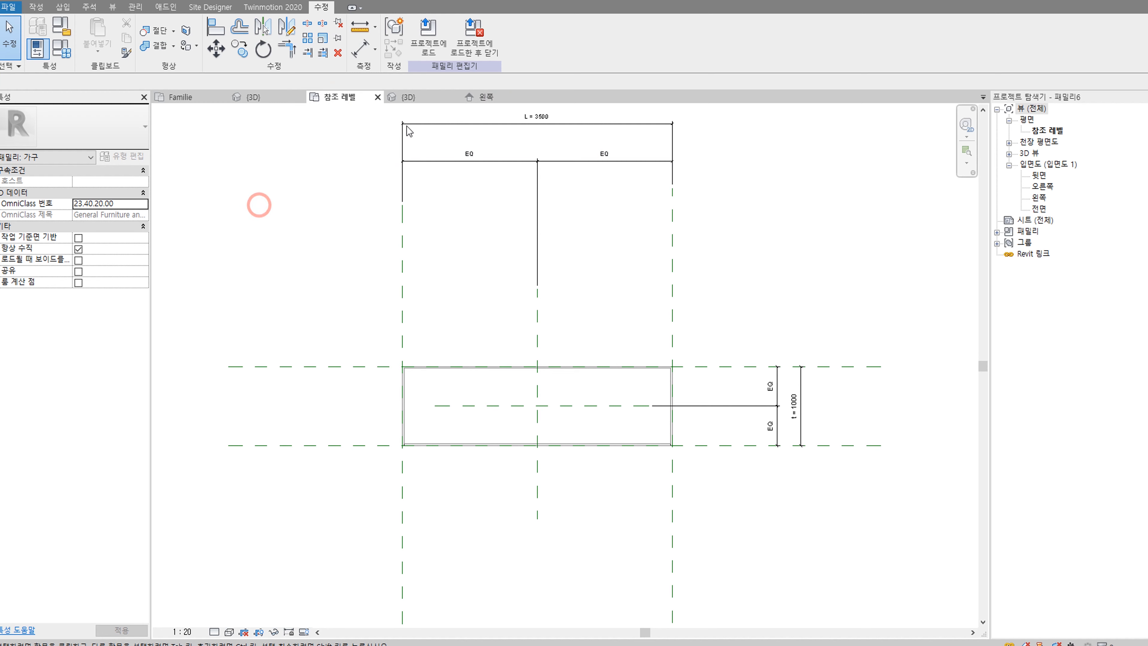
click(425, 100)
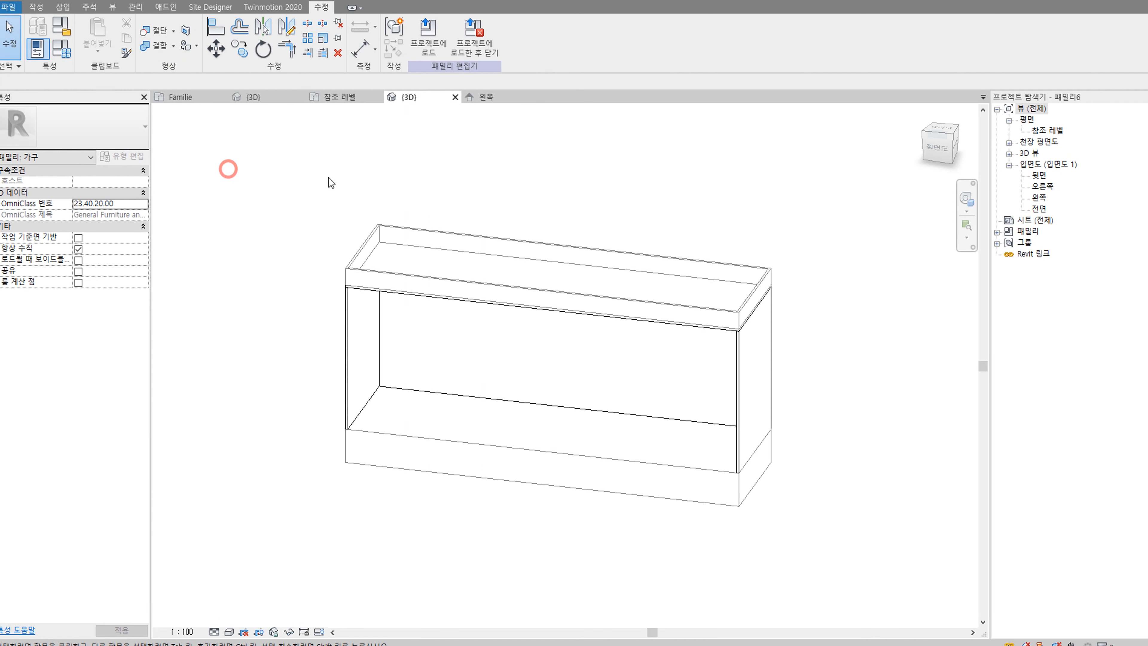
click(501, 101)
click(308, 218)
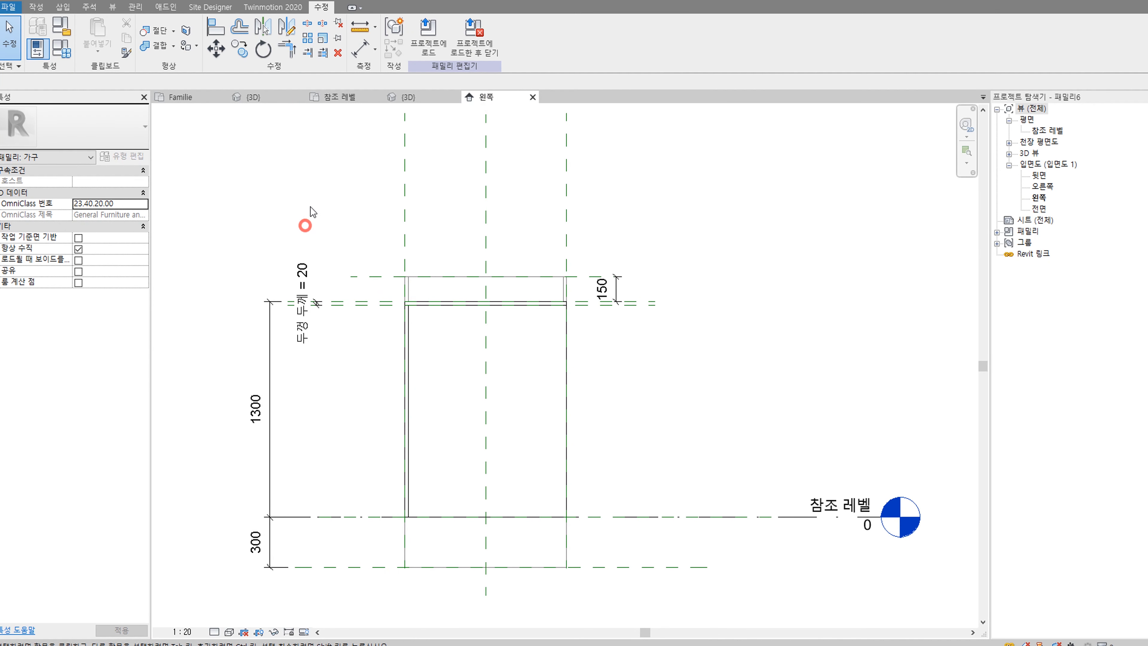
Step: Change the family's length parameter L from a type parameter to an instance parameter in the family types and apply it
click(352, 98)
click(352, 245)
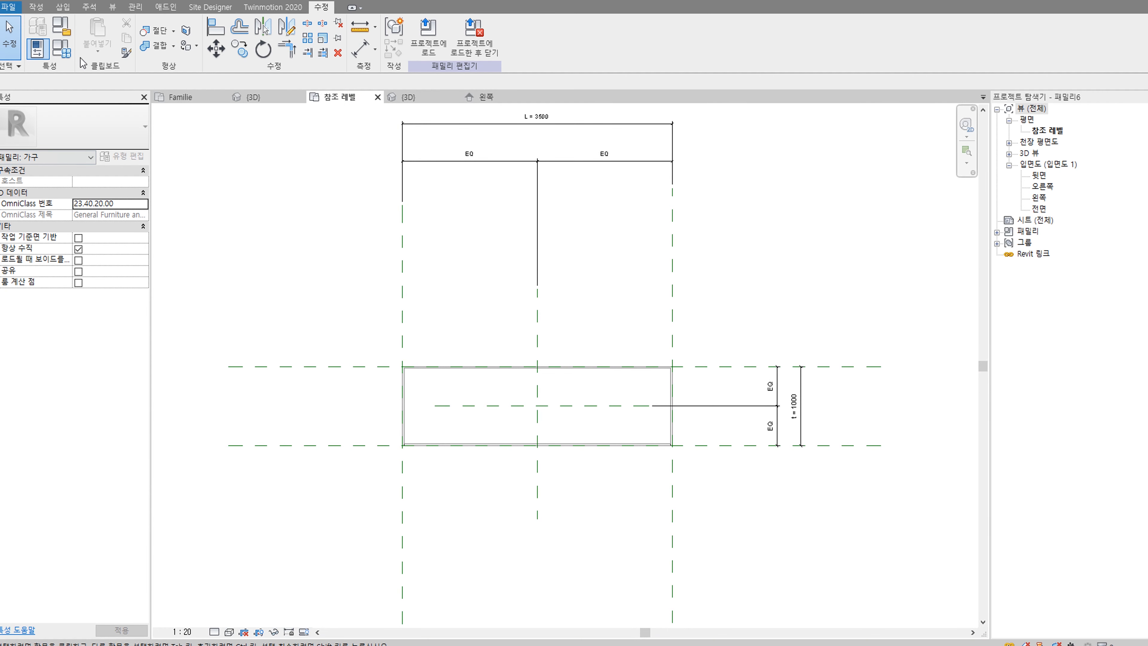
click(66, 53)
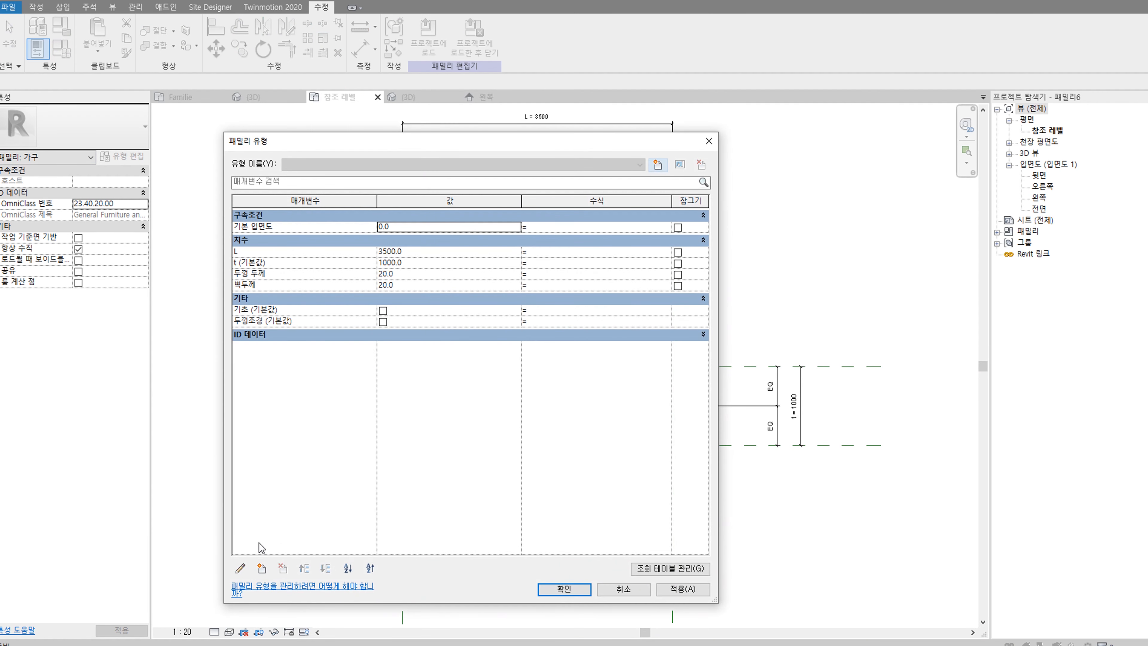
click(290, 250)
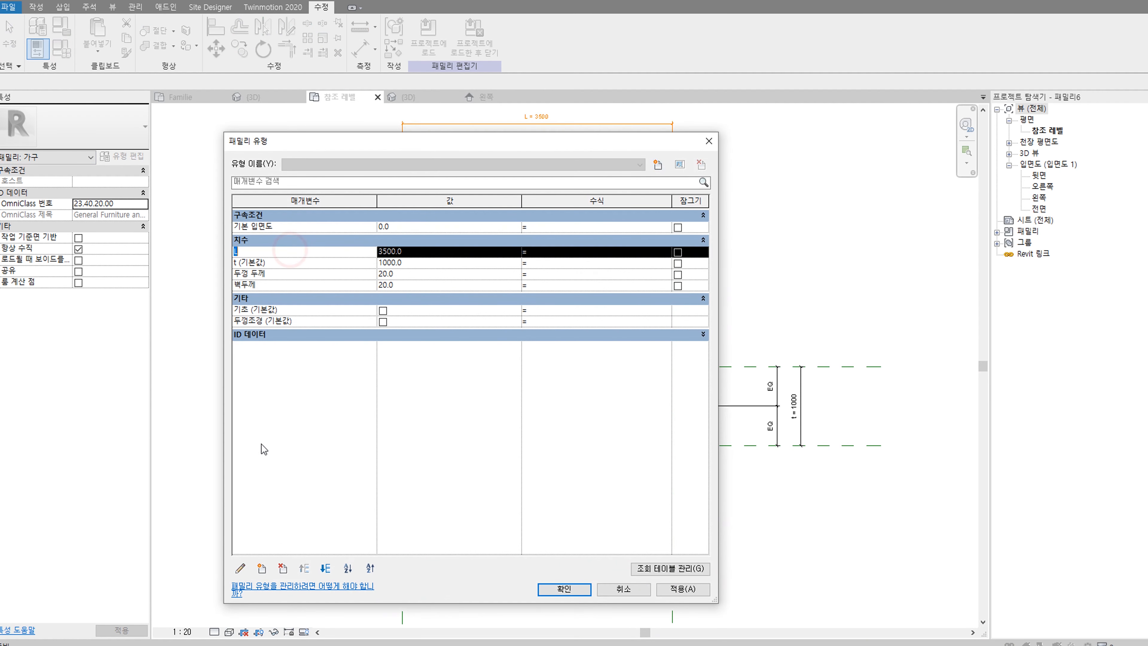
click(240, 568)
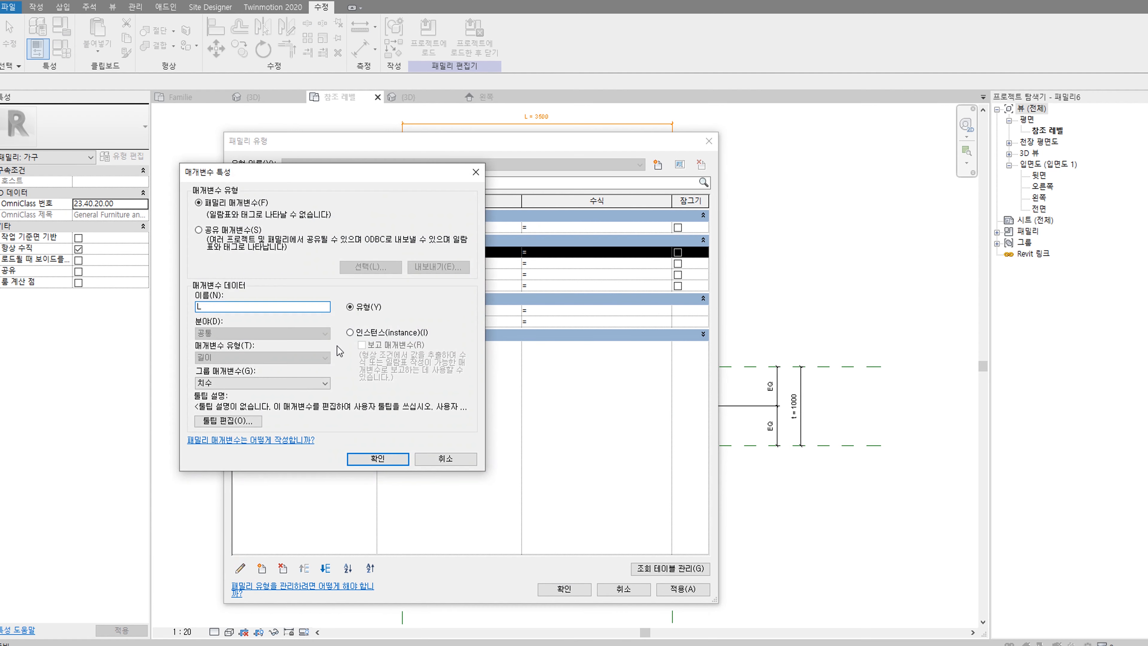
click(361, 331)
click(377, 458)
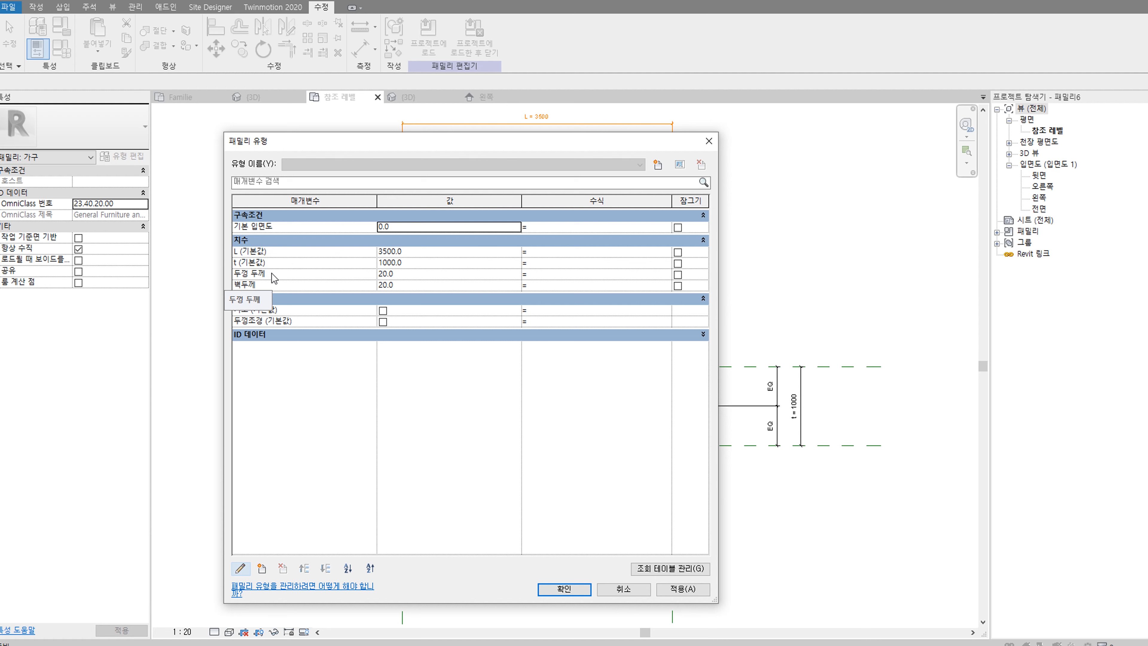
click(274, 278)
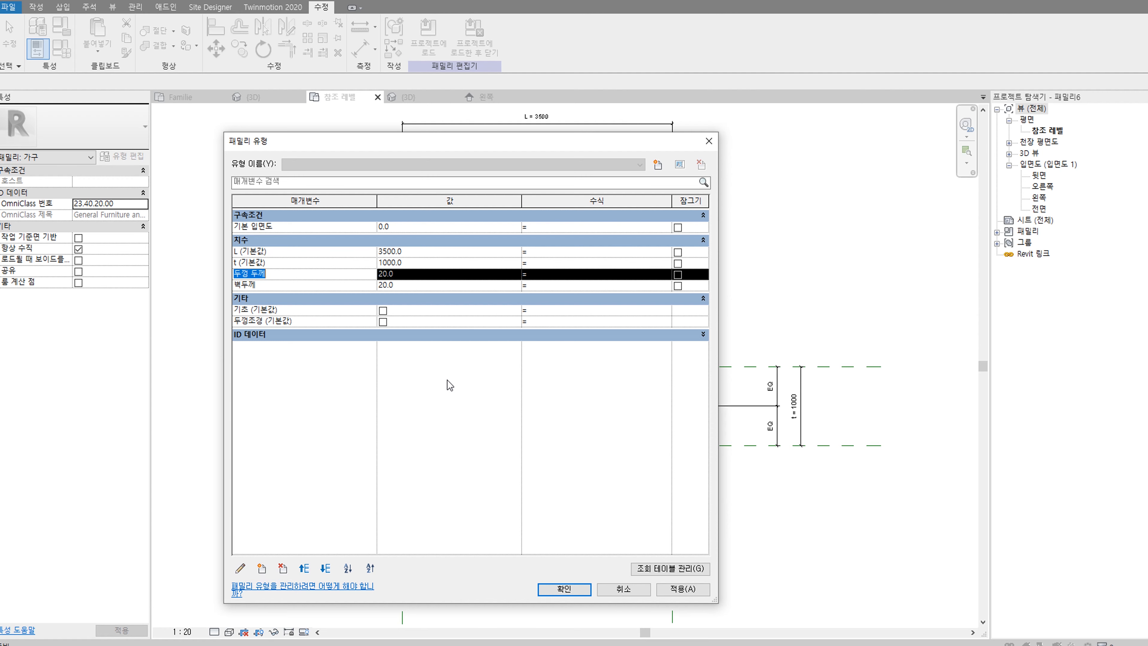
click(682, 588)
click(561, 588)
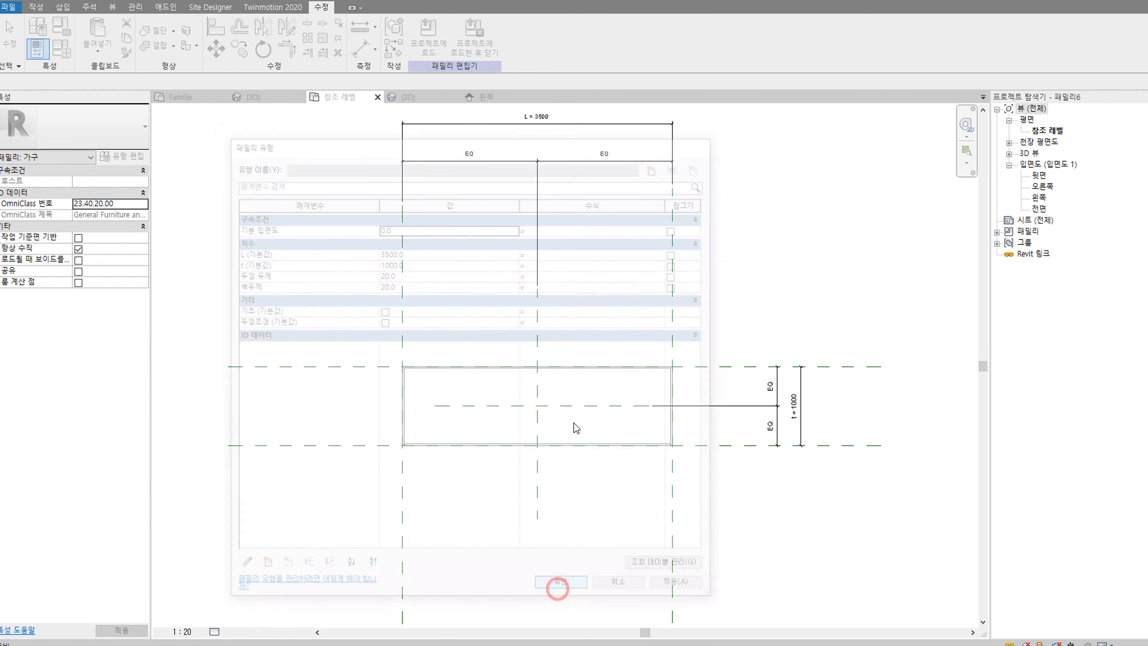
Step: Review the family and project views, and inspect the placed furniture's instance properties in the Familie plan
click(481, 97)
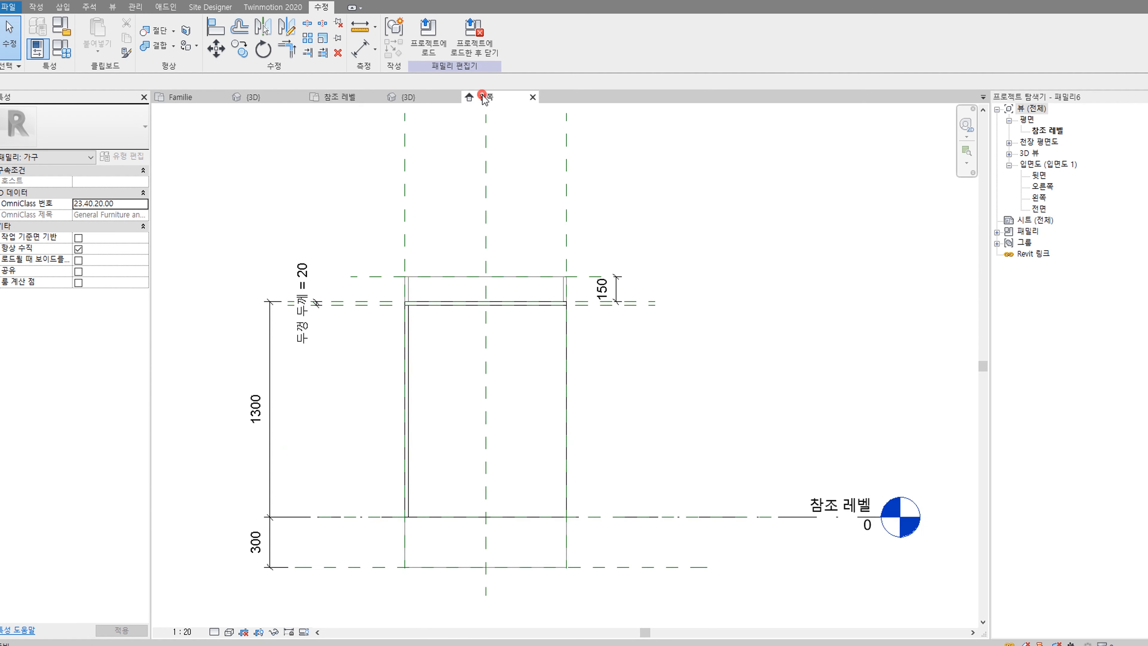
click(424, 97)
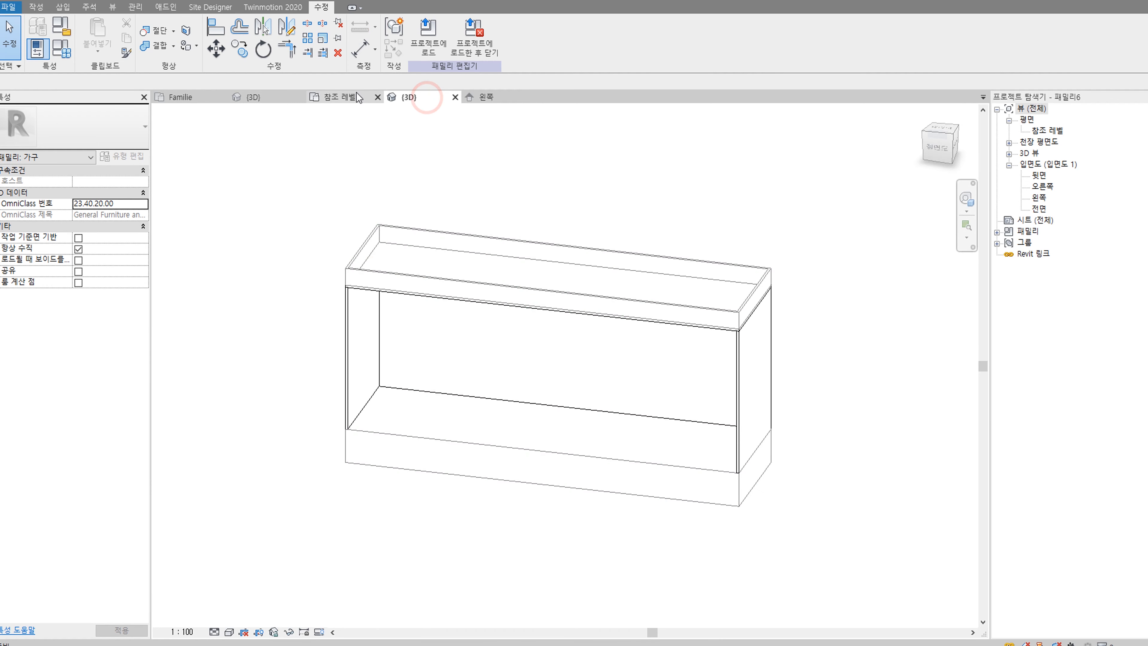
click(337, 97)
click(268, 97)
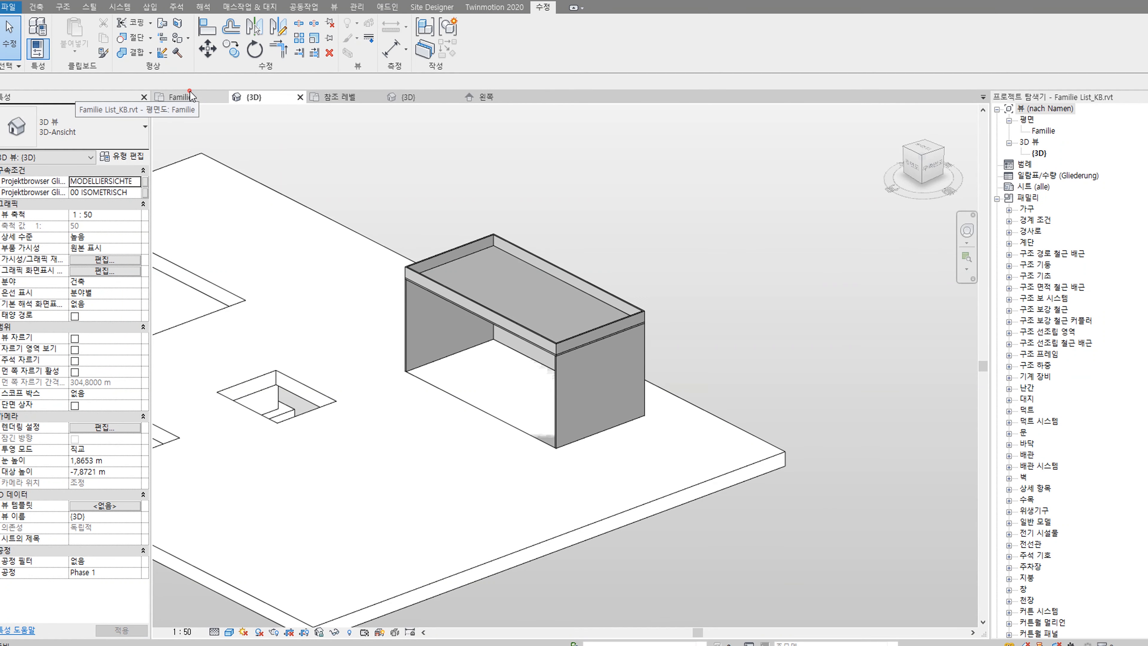
click(189, 96)
scroll(506, 316, up, 5)
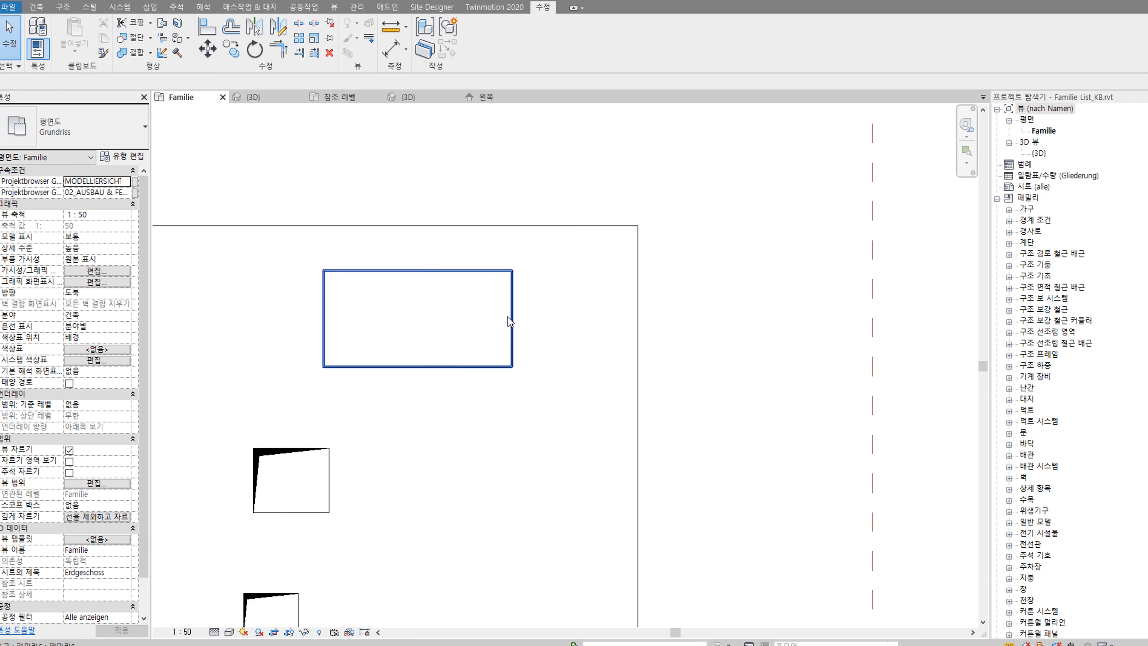
click(518, 324)
middle_drag(474, 336, 669, 353)
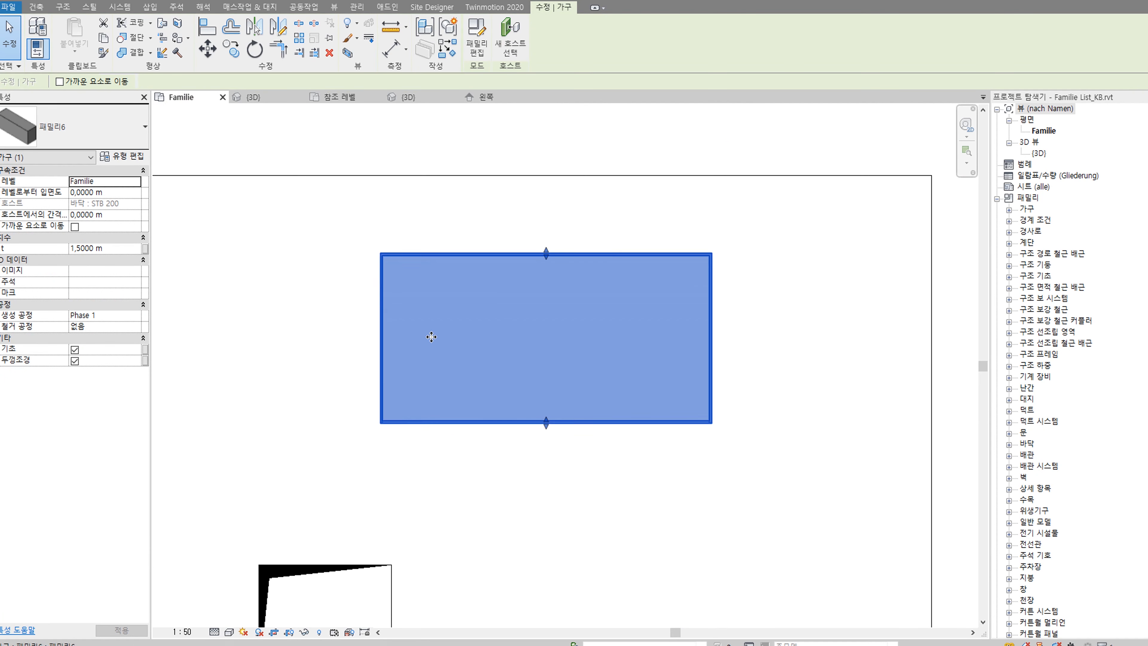
Step: Reload the edited furniture family into the project Familie List_KB.rvt
click(425, 96)
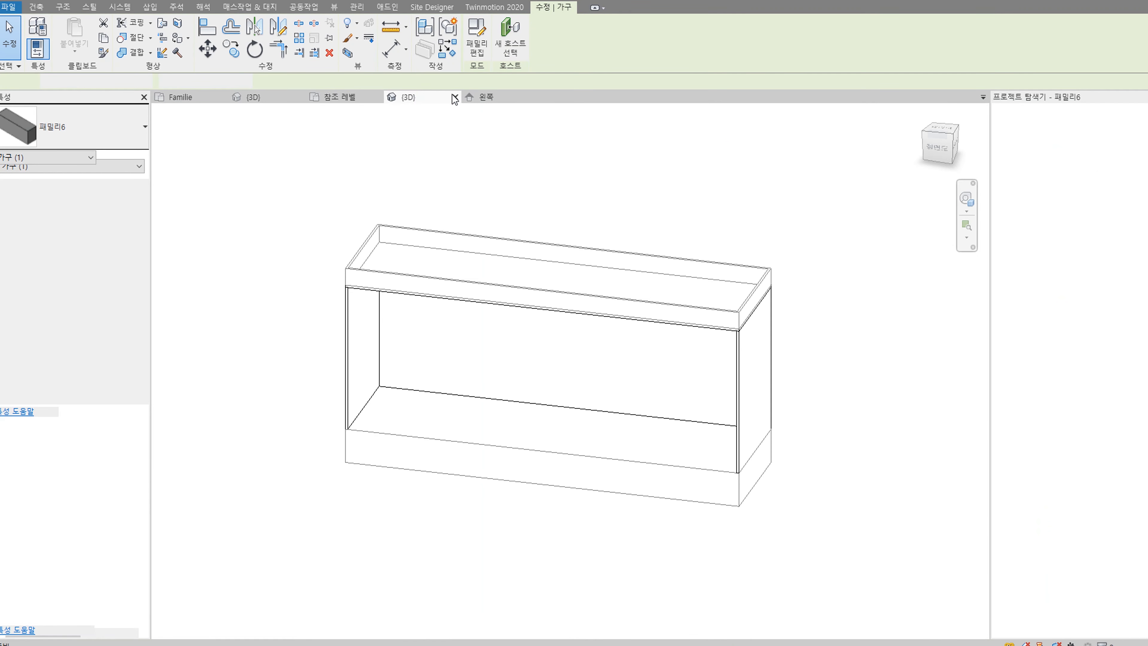
click(425, 30)
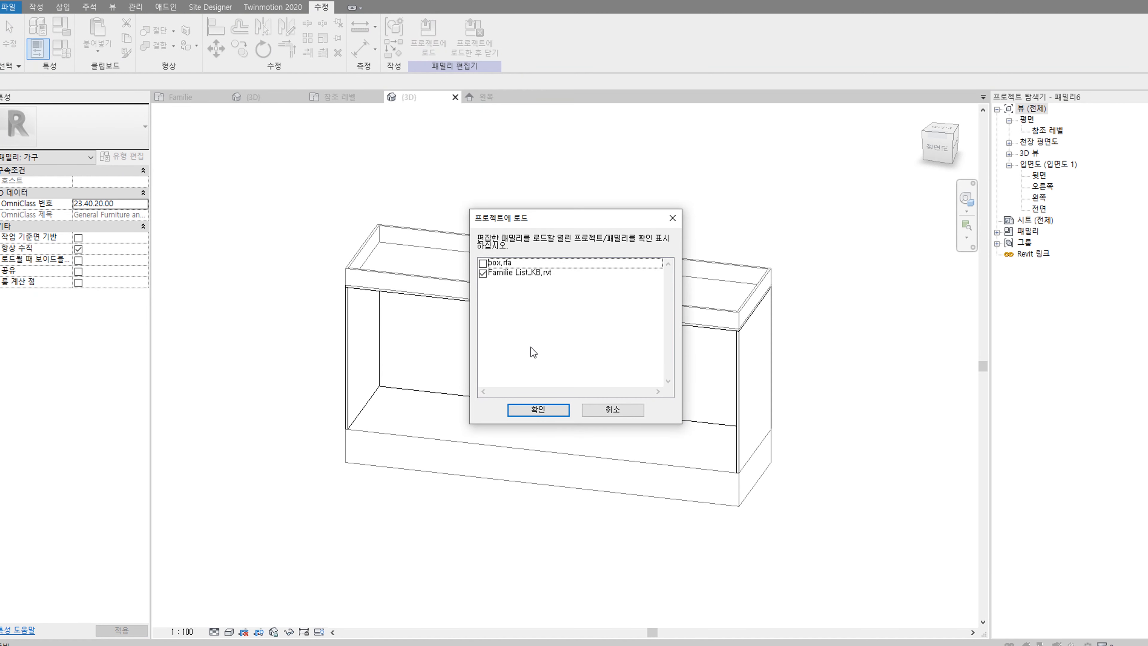
click(538, 410)
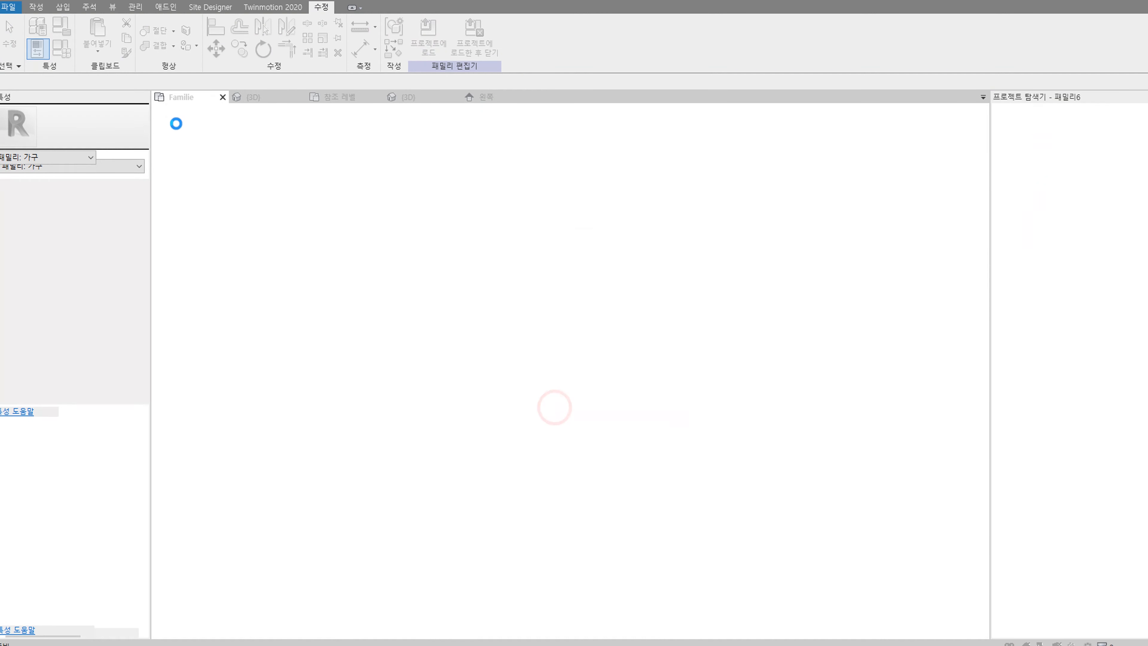
click(561, 303)
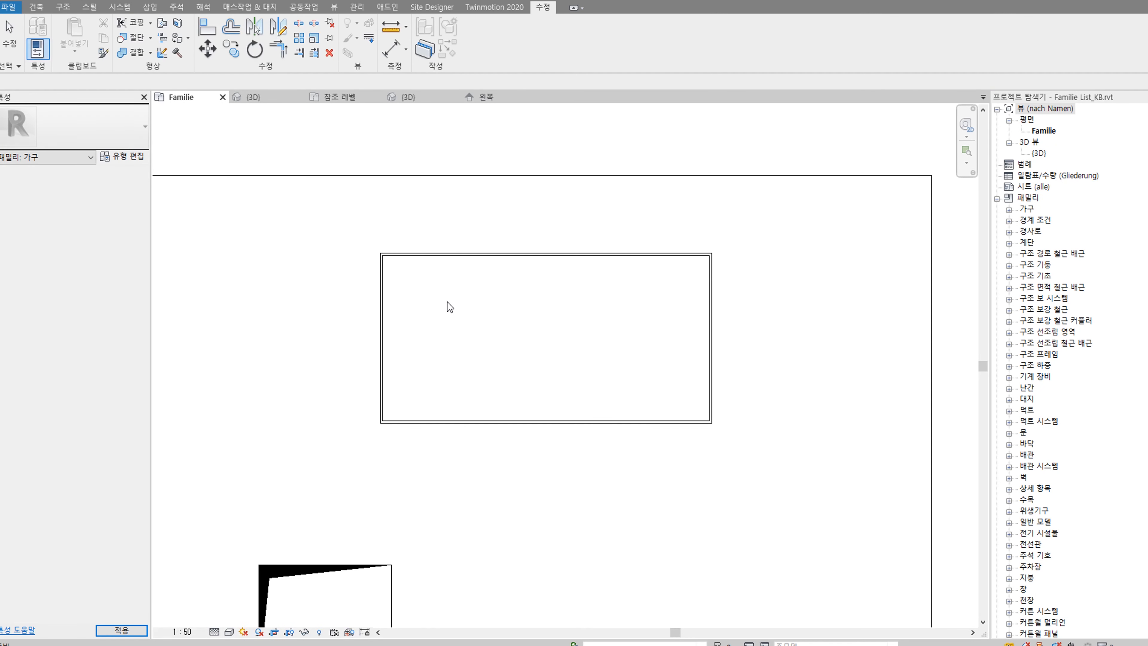
Step: Shrink the placed furniture in plan by its edge grips to about 1,95 m by 0,68 m and shift it toward the upper left
click(713, 338)
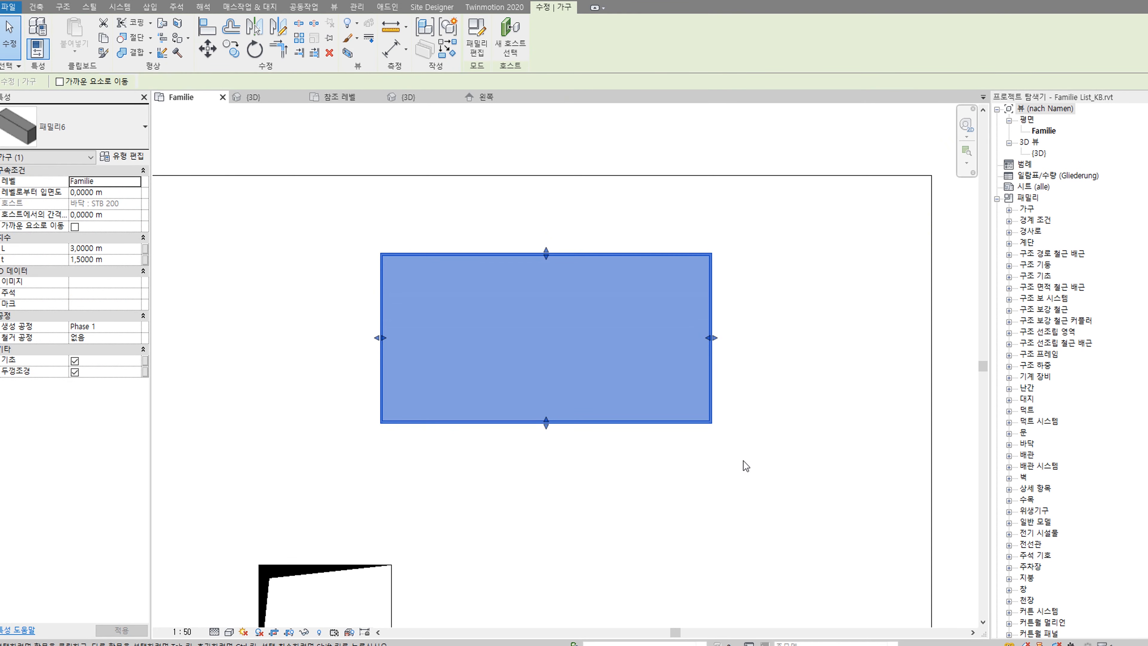
drag(380, 338, 496, 338)
drag(603, 251, 604, 315)
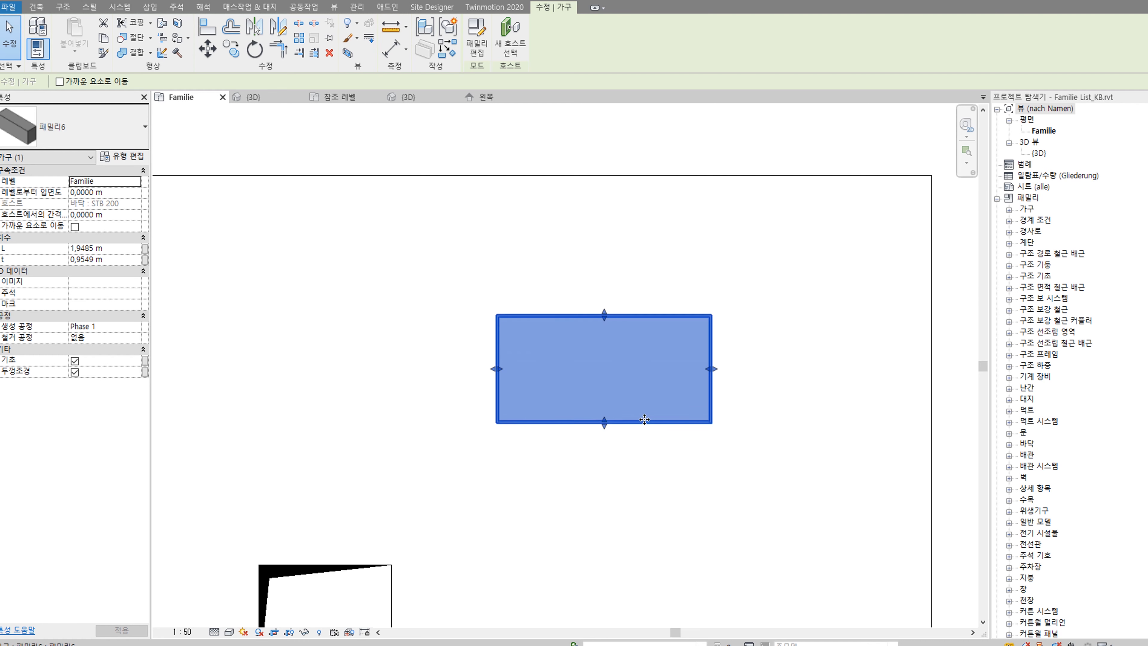
drag(606, 424, 490, 349)
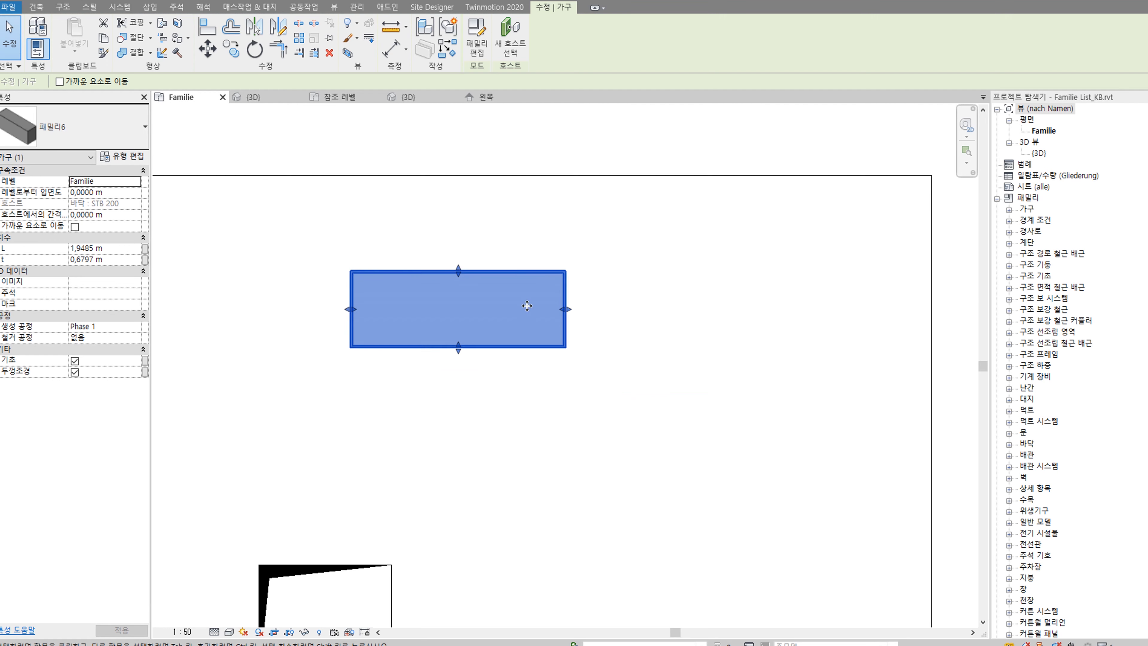
Step: Stretch the placed furniture by its edge grips to about 2,5 m long and 0,8 m deep
drag(565, 309, 643, 311)
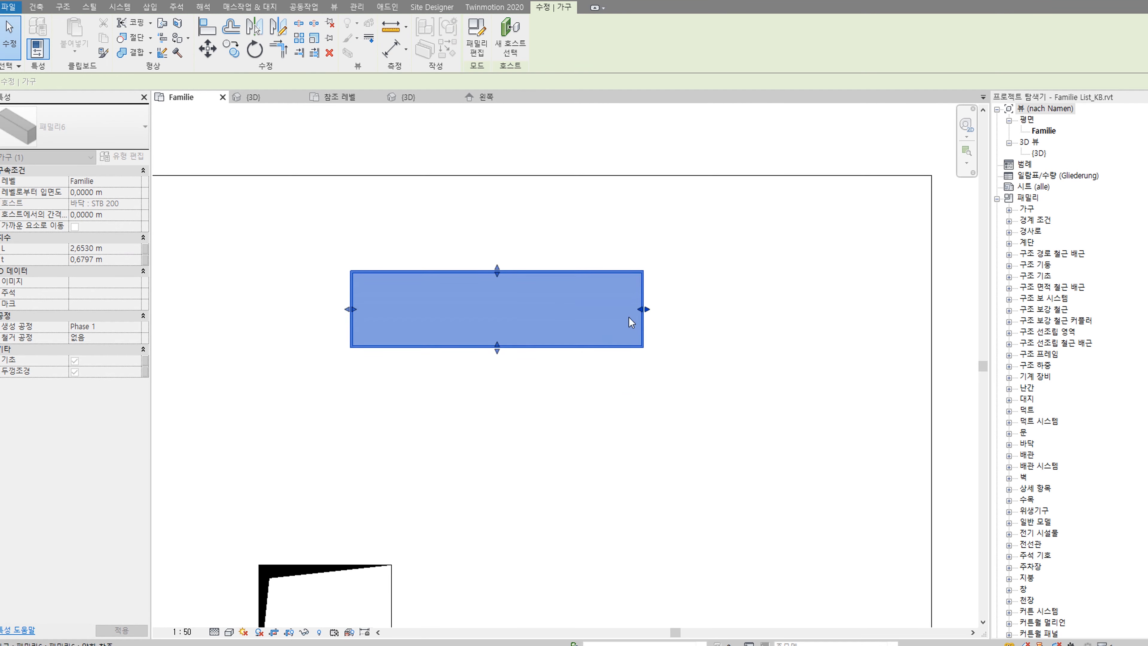
click(601, 389)
click(564, 349)
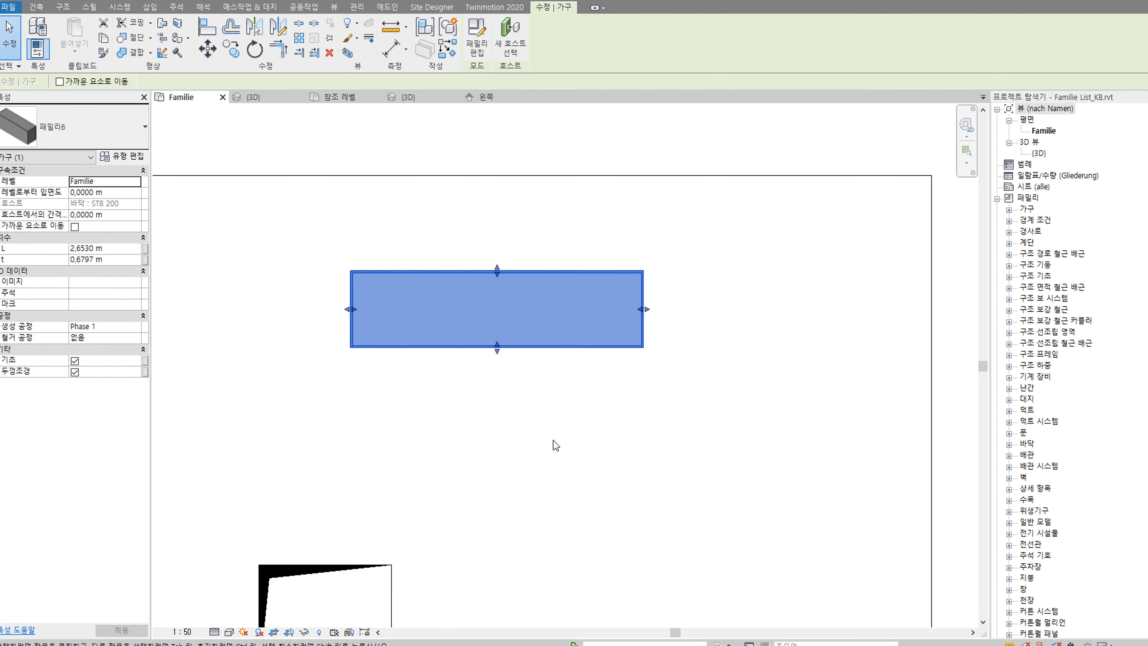
drag(497, 347, 508, 361)
click(514, 422)
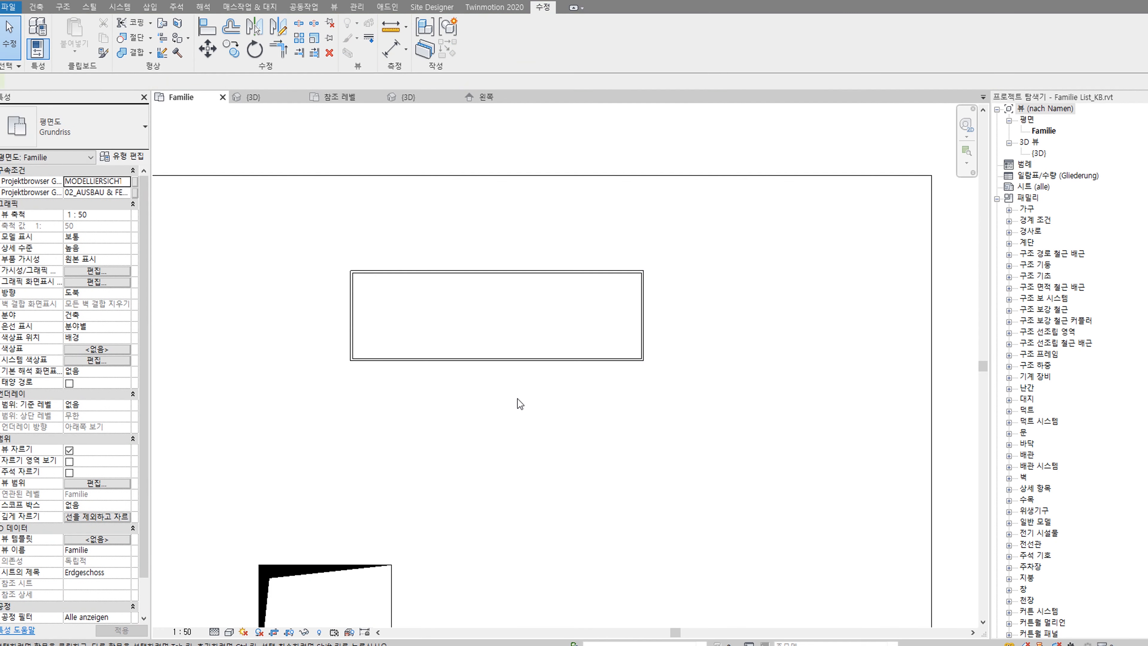
click(597, 366)
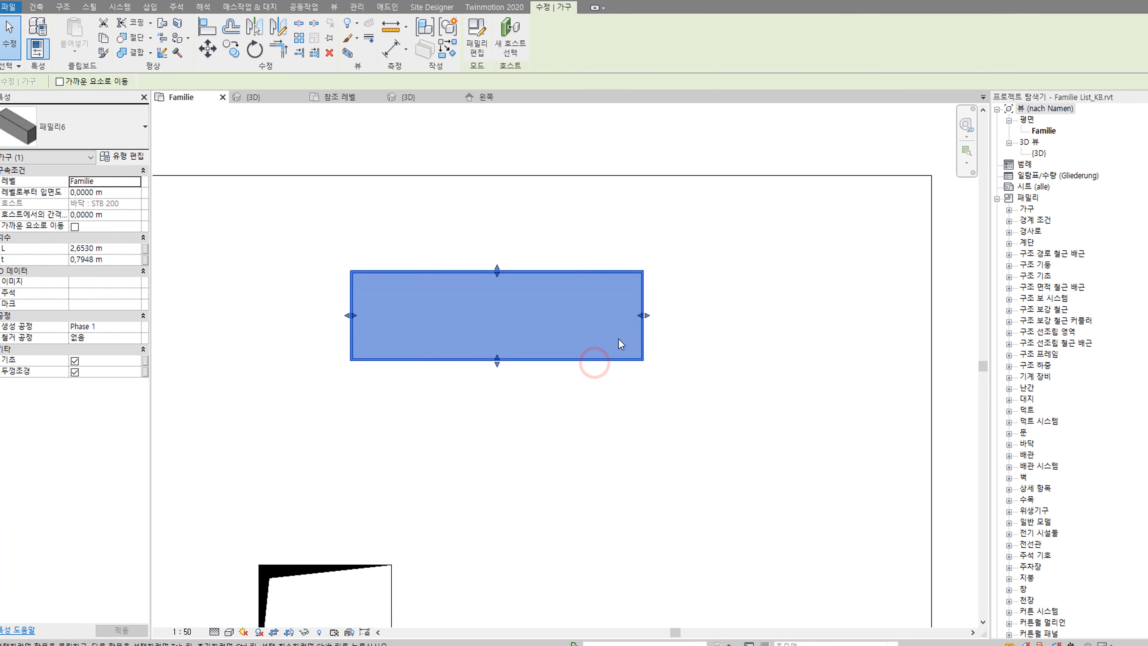
drag(643, 317, 628, 315)
click(699, 291)
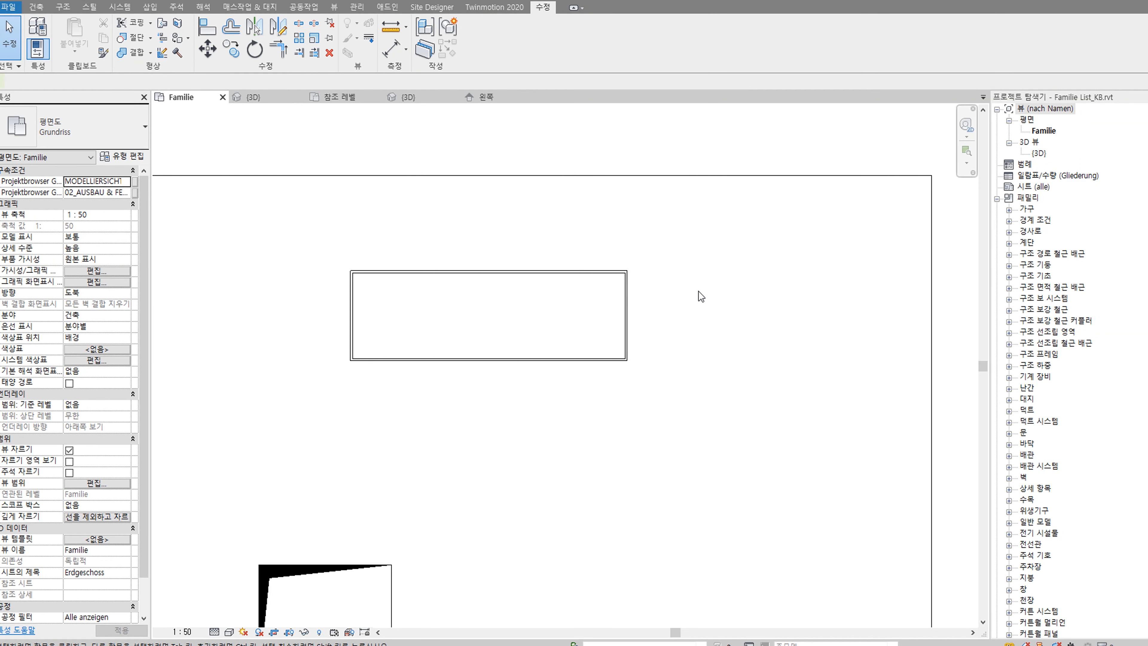
Step: Set the placed furniture's instance dimensions t to 1 m and L to 2,5 m
click(626, 298)
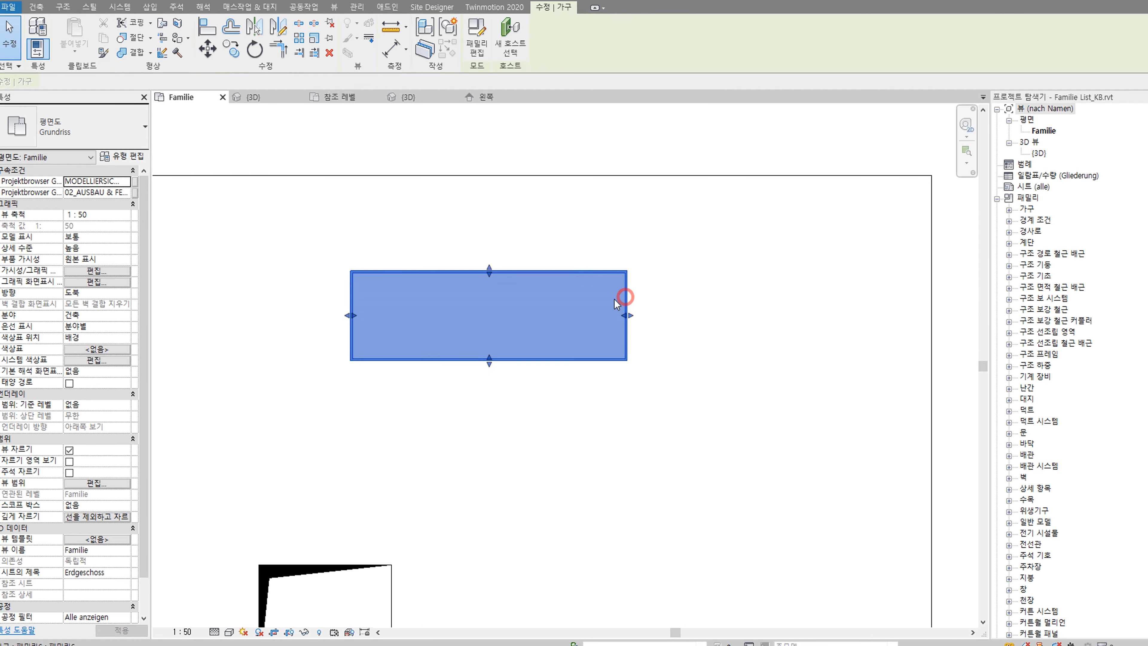
click(82, 258)
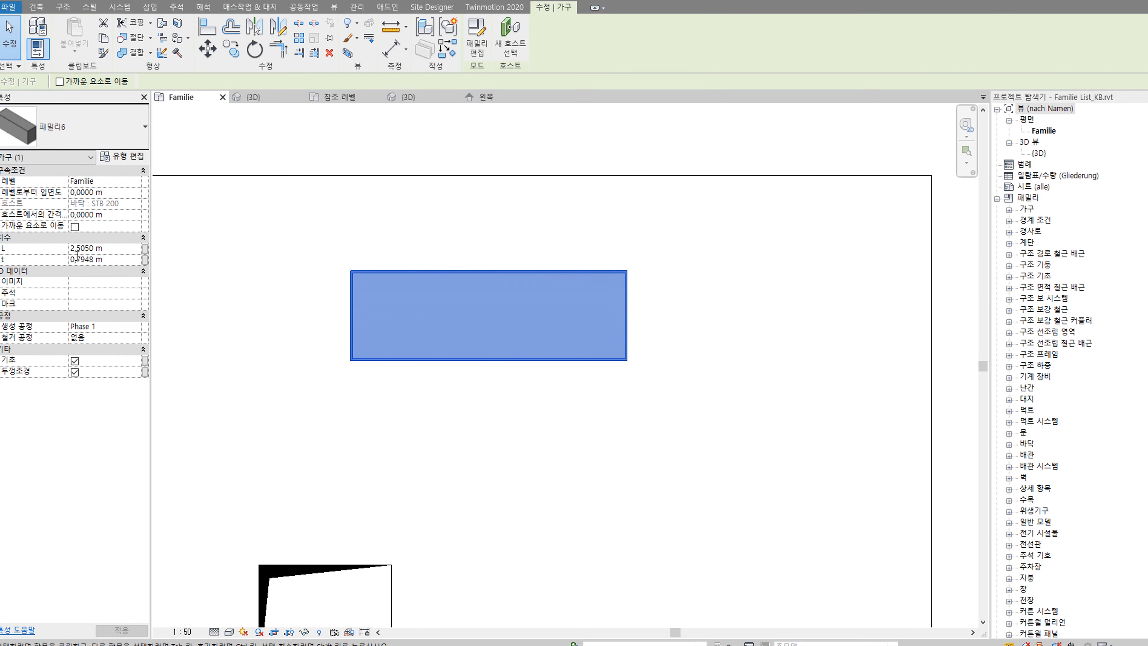
click(95, 260)
drag(94, 259, 52, 254)
text(1)
click(86, 243)
click(92, 238)
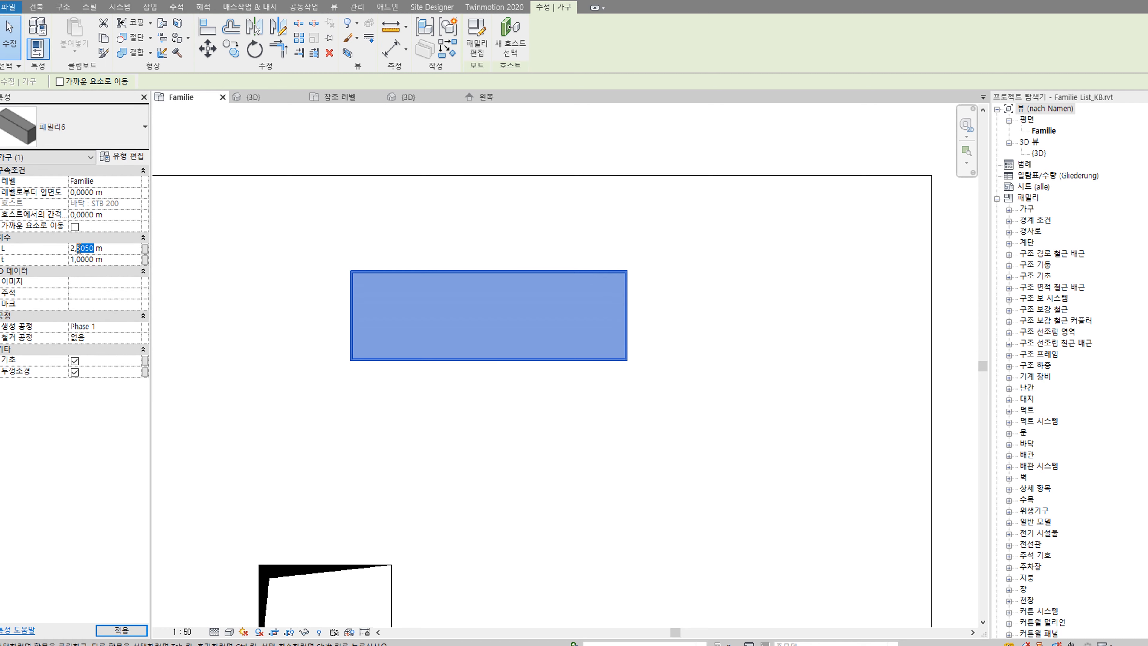
text(500)
click(244, 259)
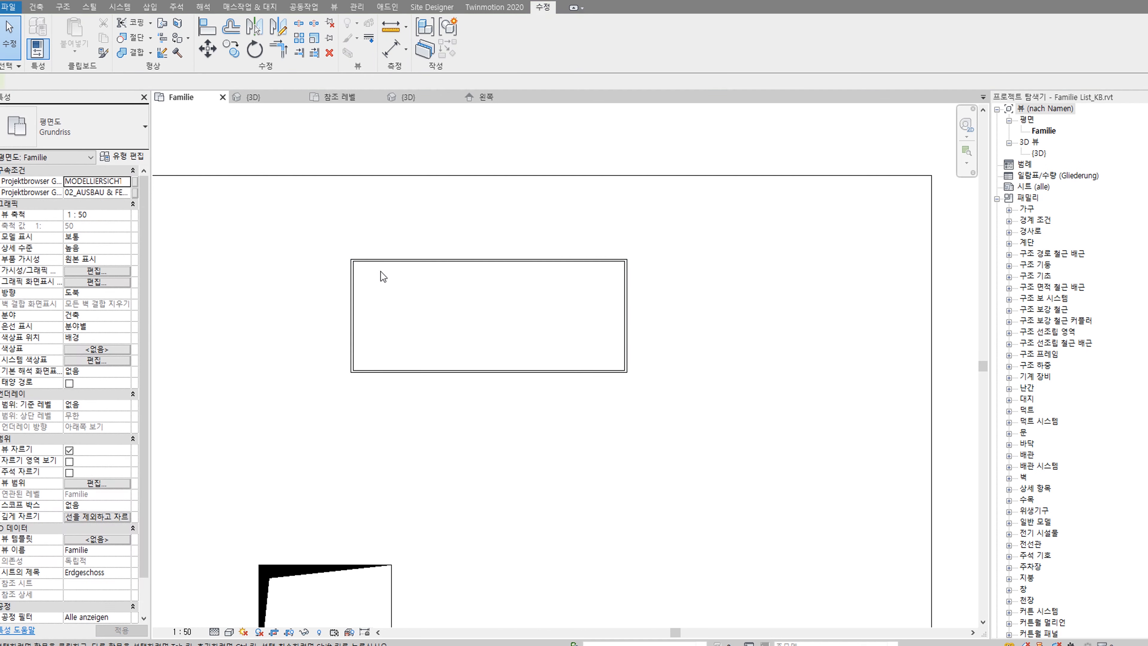
click(408, 260)
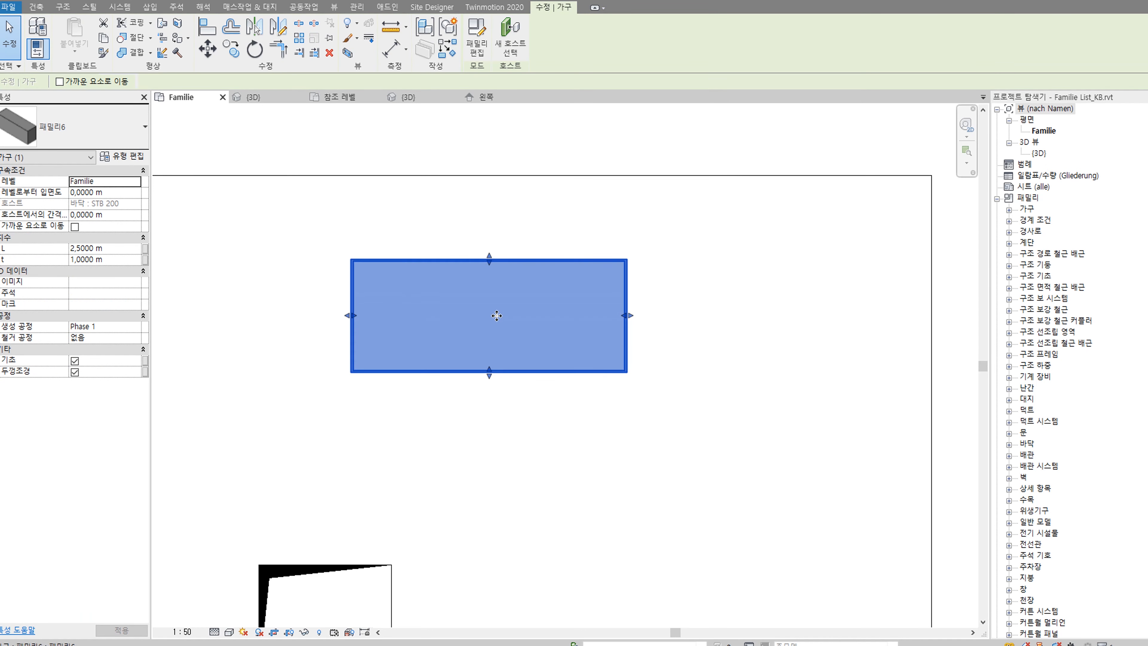
click(569, 215)
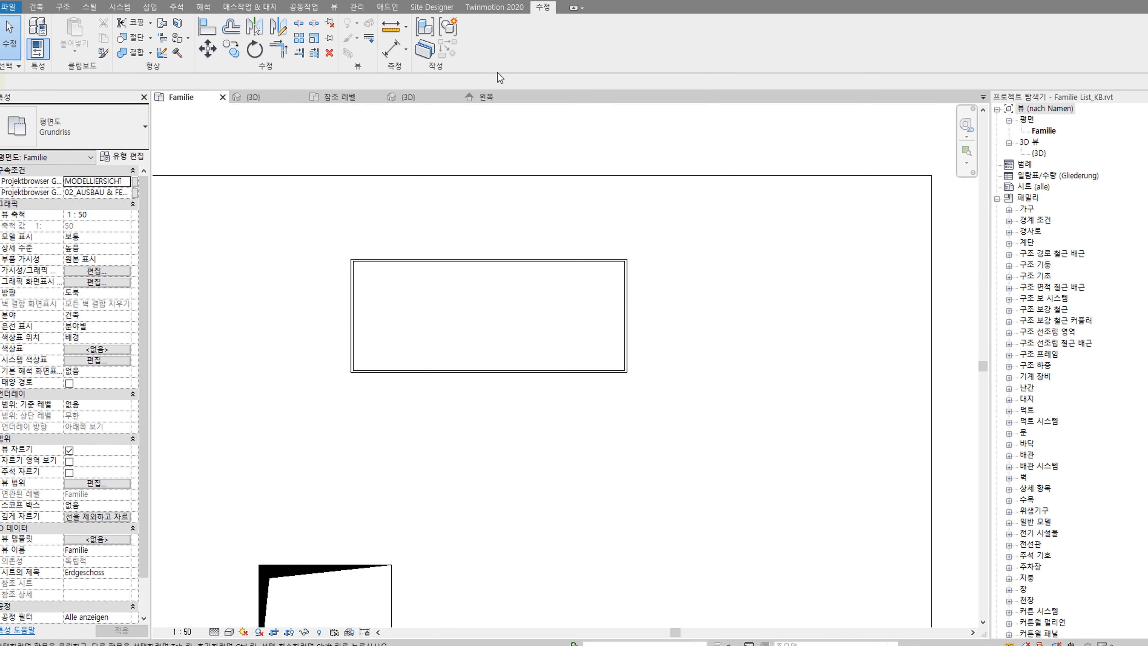
Step: Return to the family's 3D view and compare it with the reference photo in the note Mülltonnenbox Quadra 3er
click(492, 96)
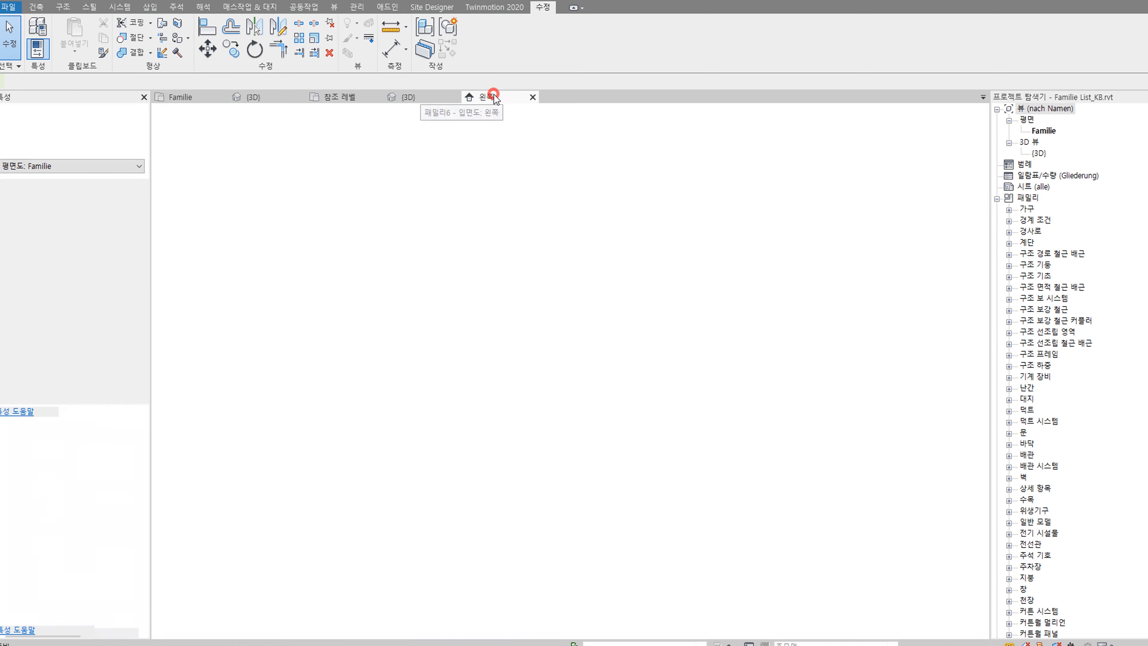
click(434, 98)
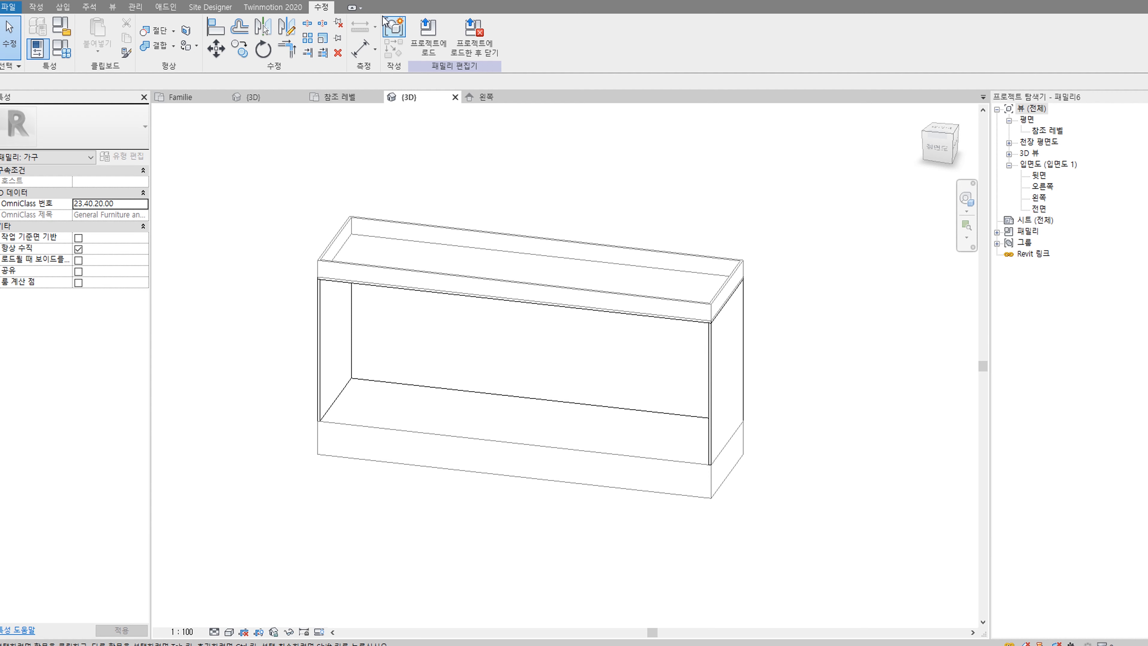
click(72, 38)
drag(1147, 0, 485, 0)
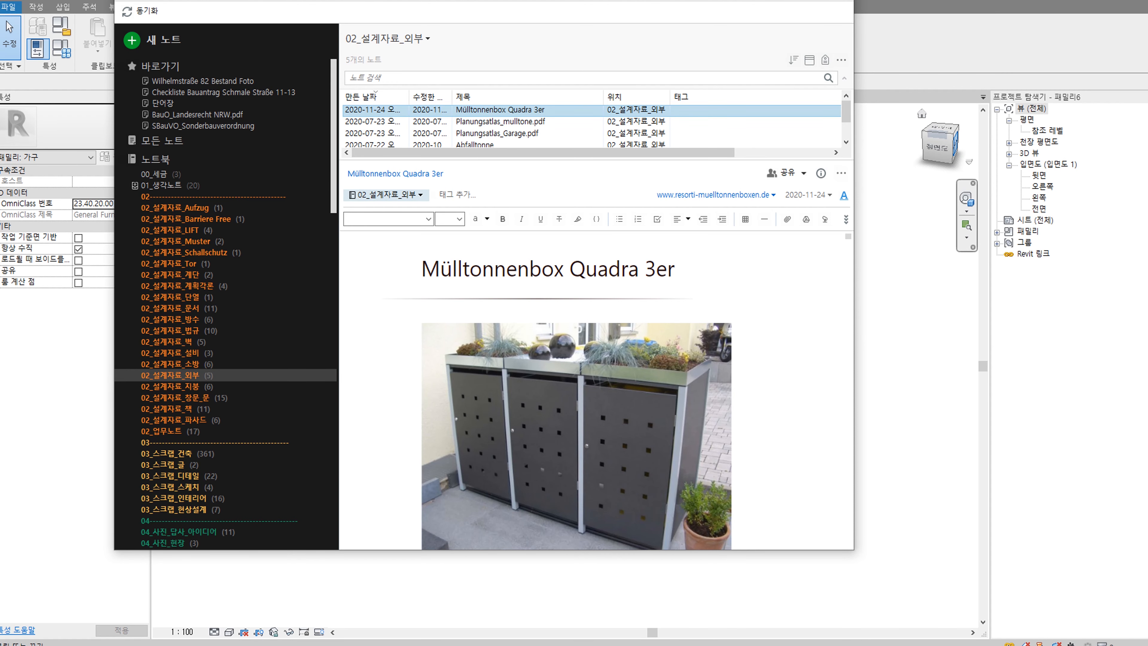
drag(768, 1, 756, 79)
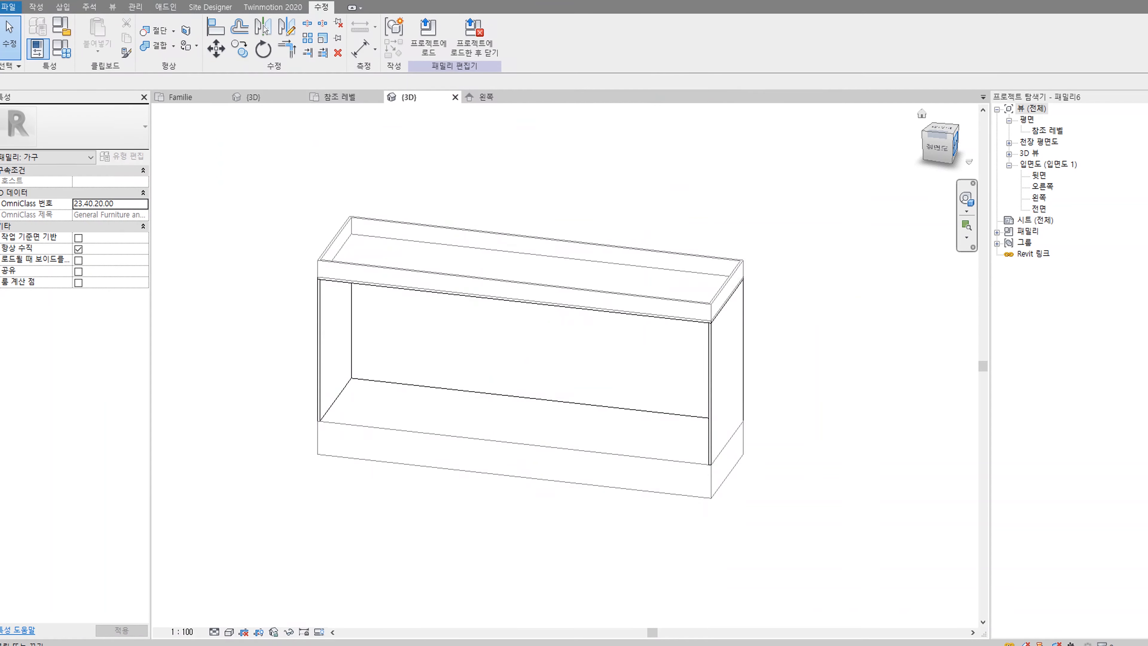
drag(894, 0, 516, 1)
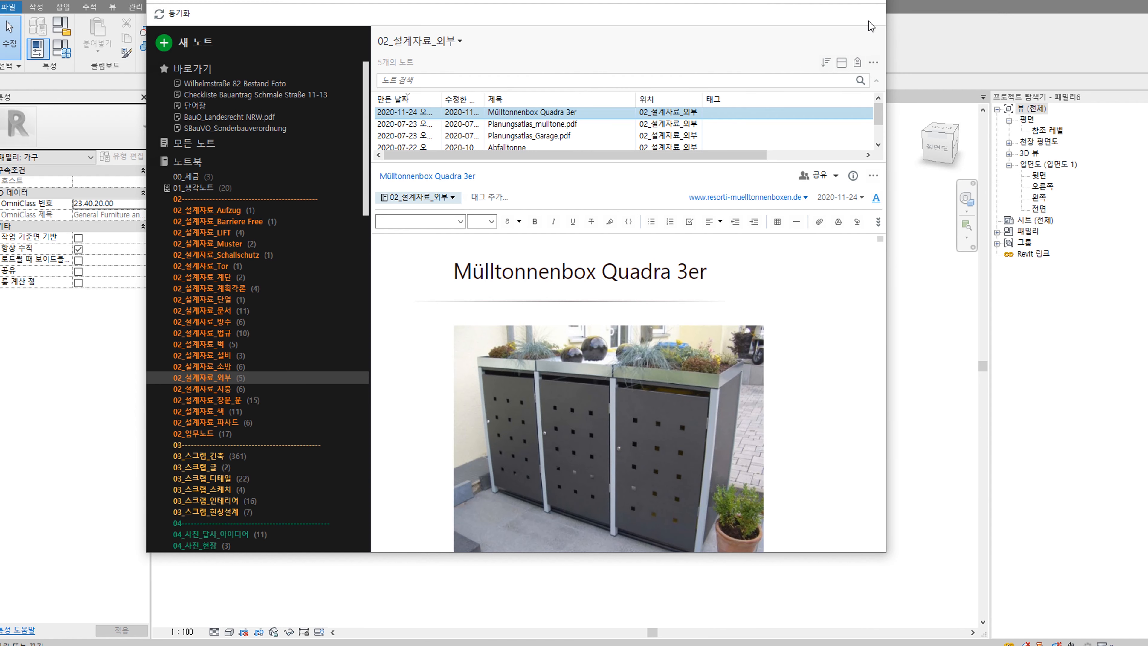
Step: Put away the reference note and examine the box family from its other side in 3D
click(816, 1)
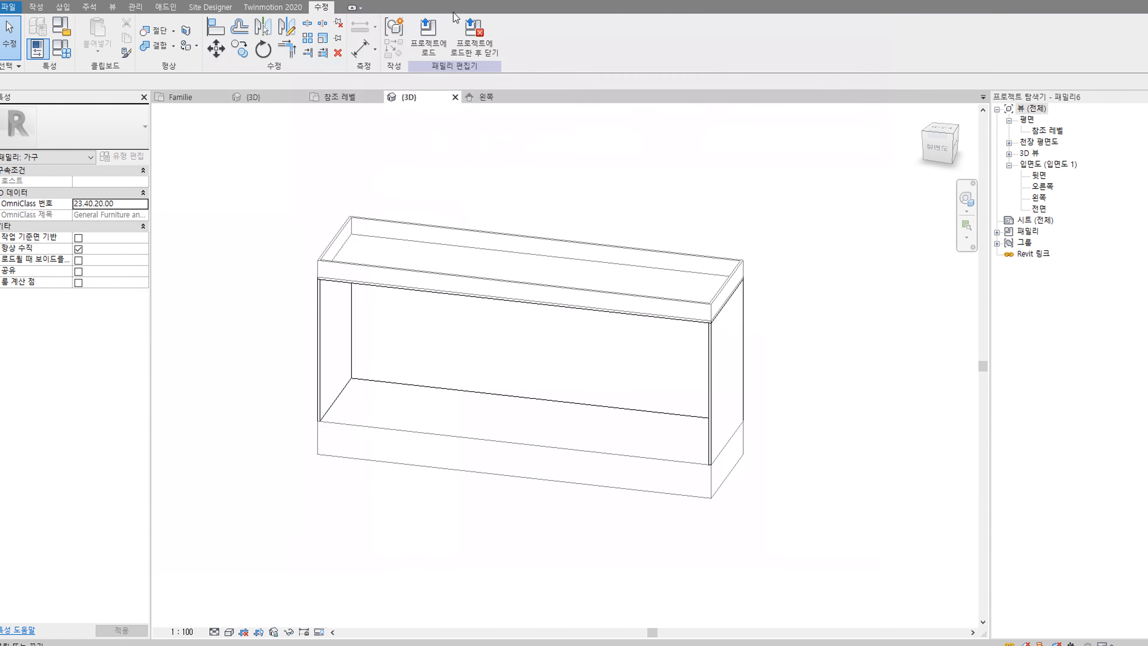
shift+middle_drag(531, 300, 540, 343)
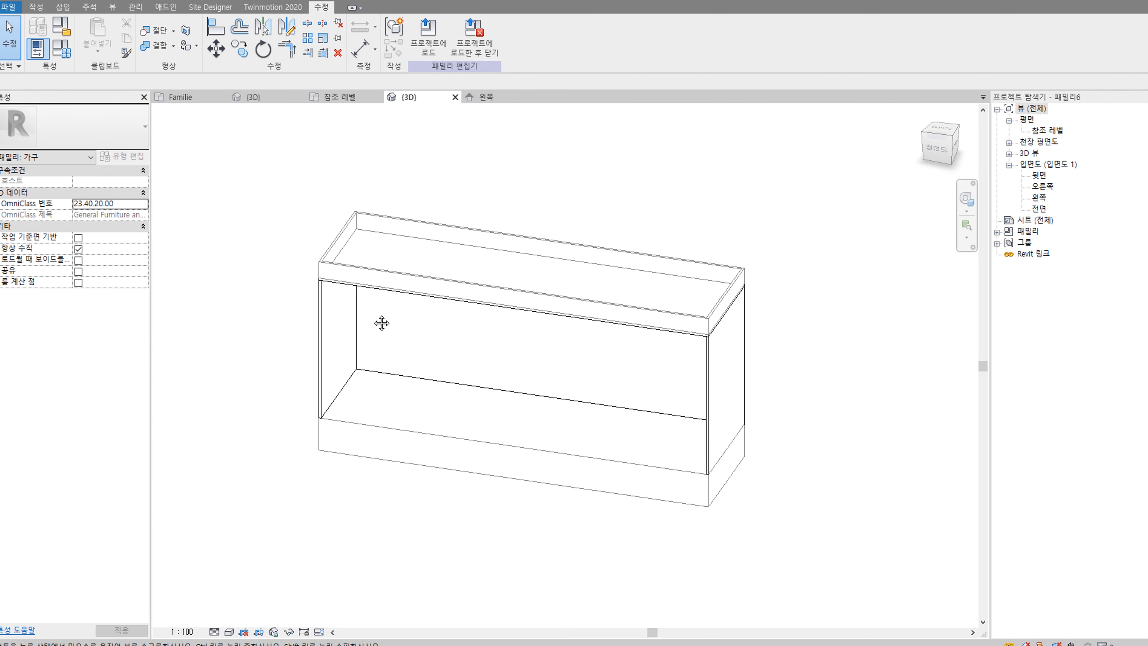
middle_drag(380, 323, 400, 333)
shift+middle_drag(667, 349, 817, 376)
Step: Save the box family as 박스 with the maximum number of backups set to 1
click(10, 7)
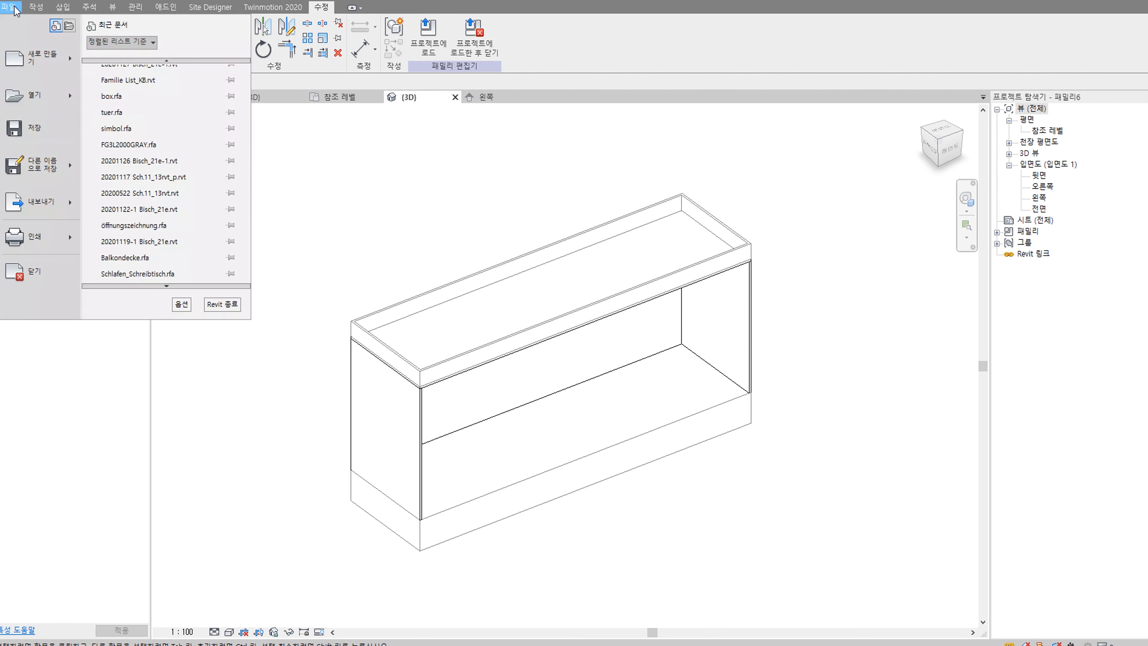
click(485, 214)
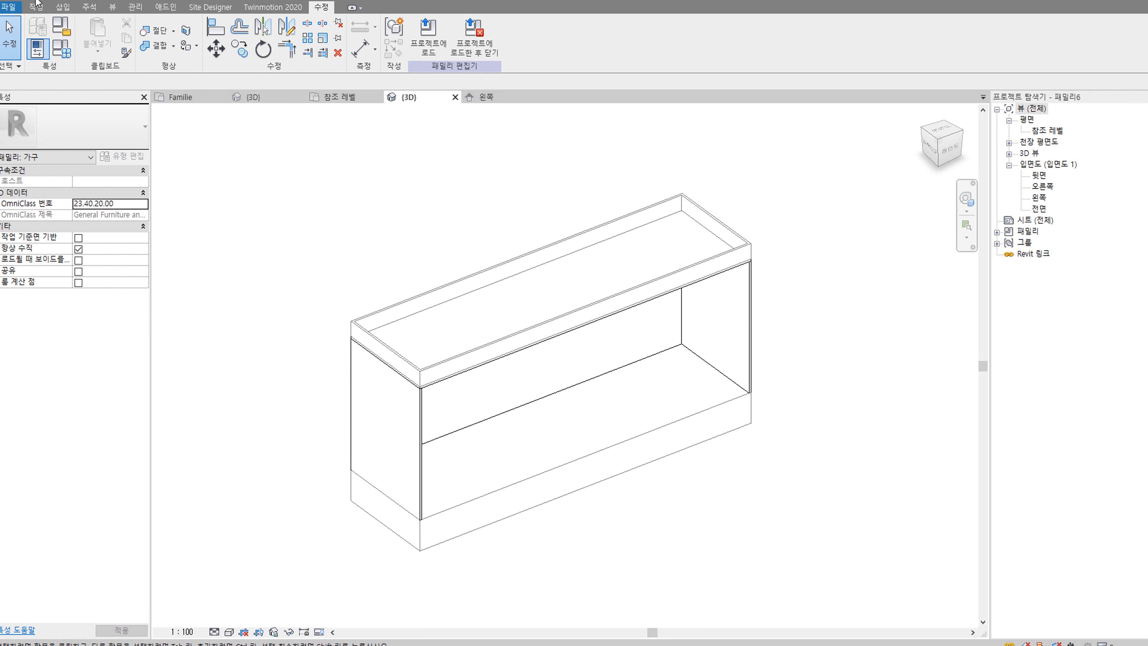
click(10, 7)
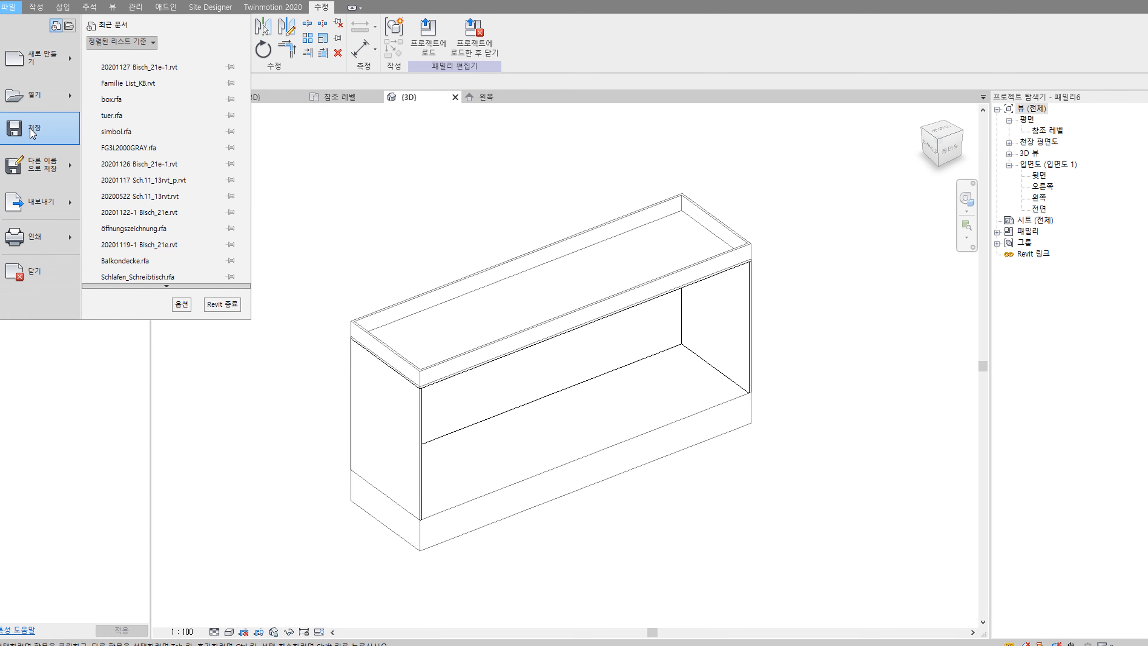
mouse_move(36, 168)
click(141, 152)
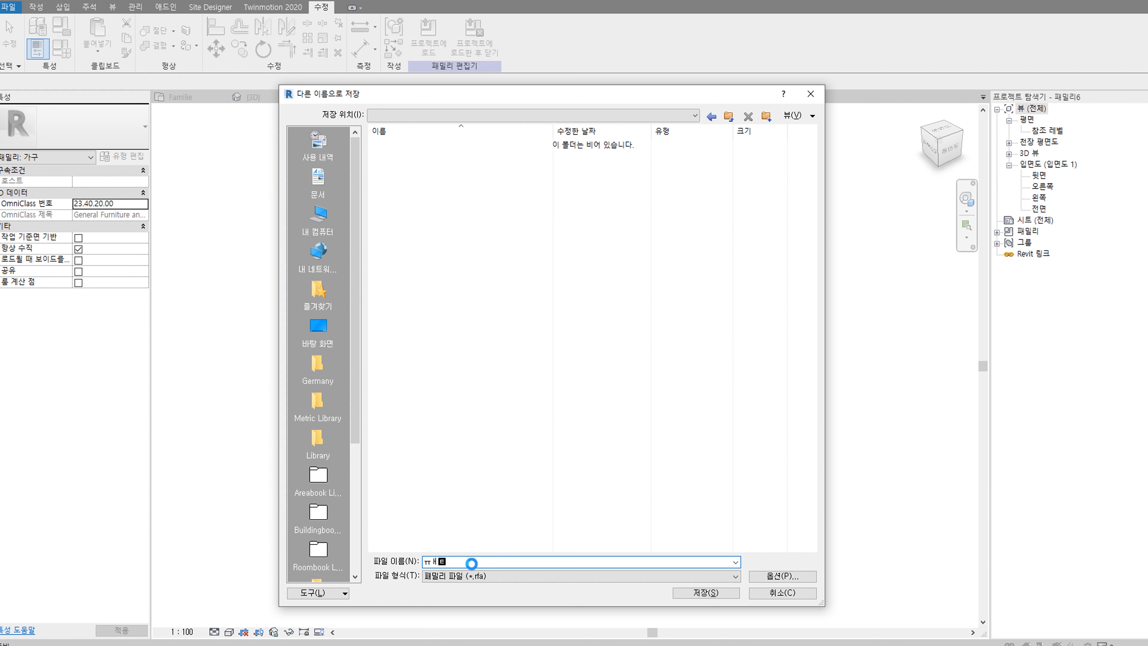
text(박스)
click(758, 578)
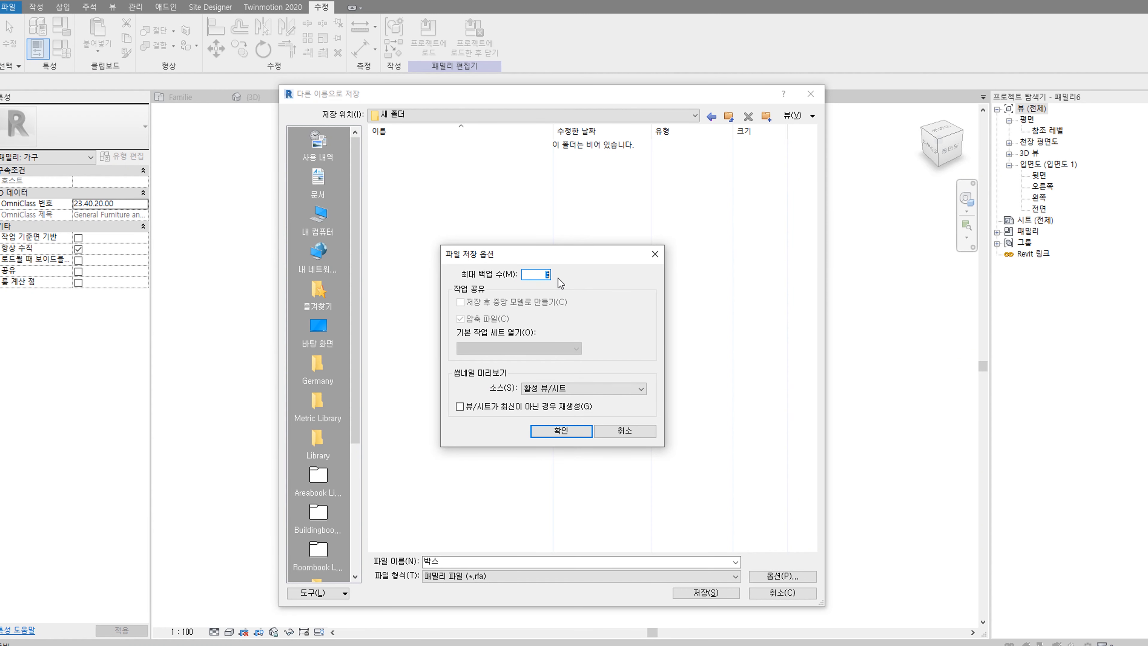
click(561, 431)
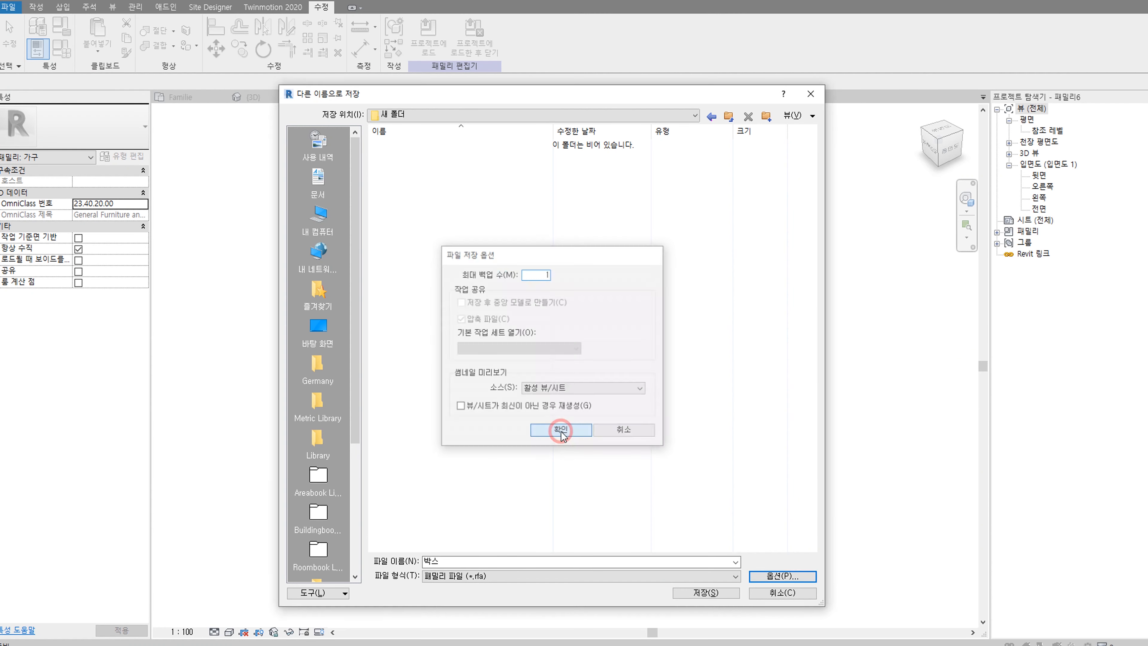
click(696, 593)
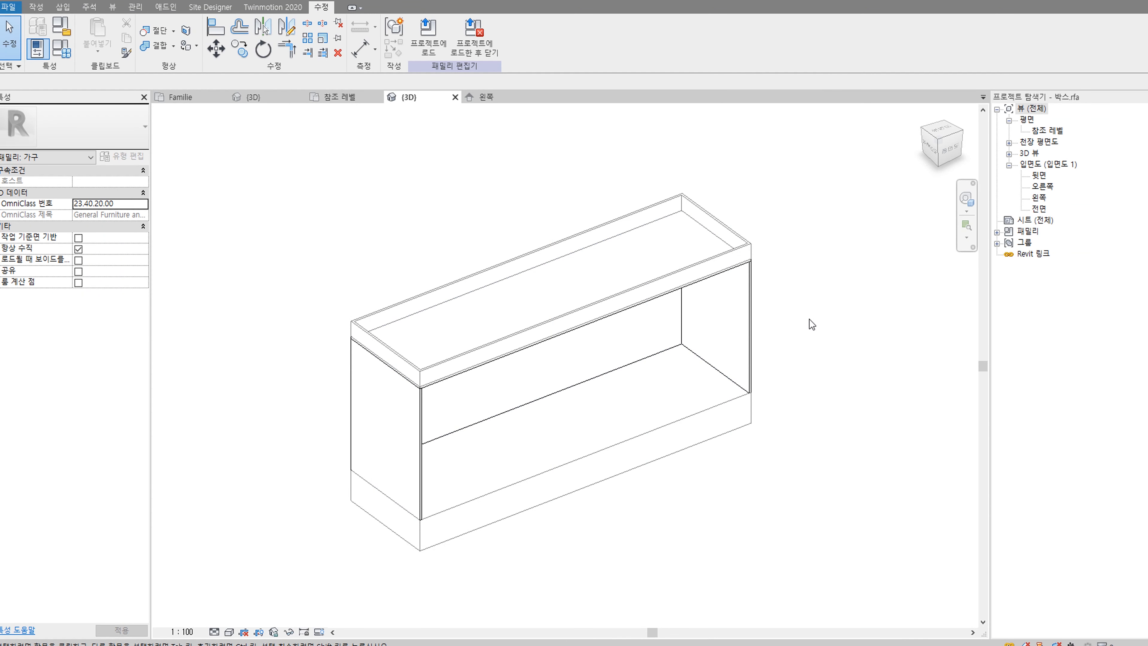
Step: Create a new family from the furniture template 미터법 가구.rft
click(9, 7)
mouse_move(43, 58)
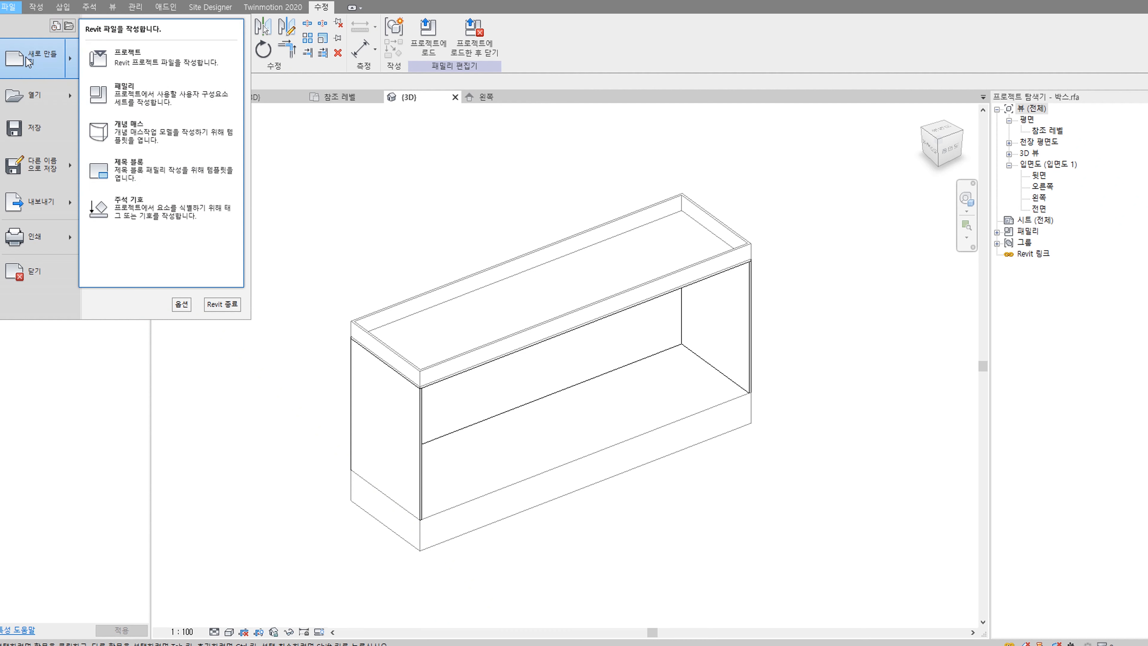
click(125, 97)
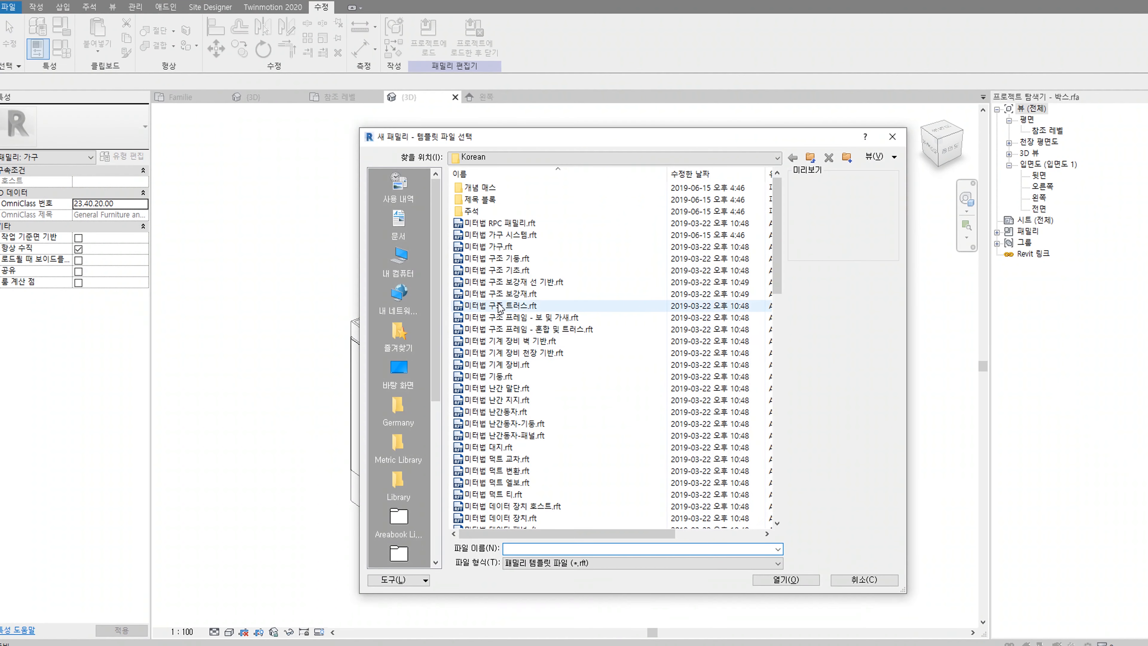
click(488, 247)
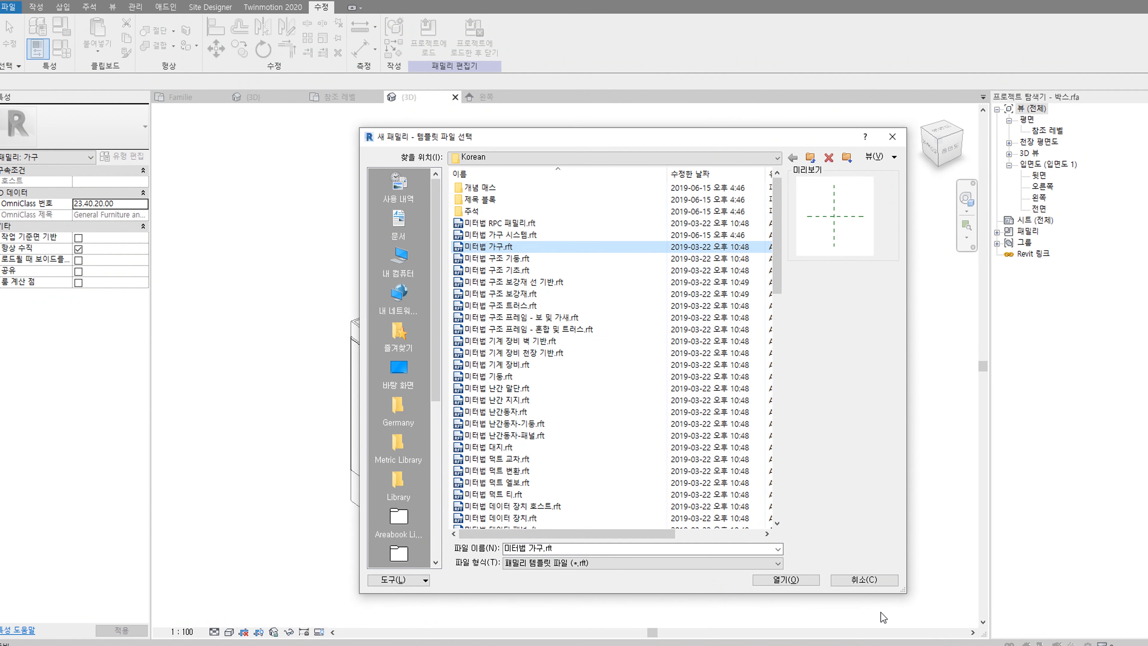
click(782, 580)
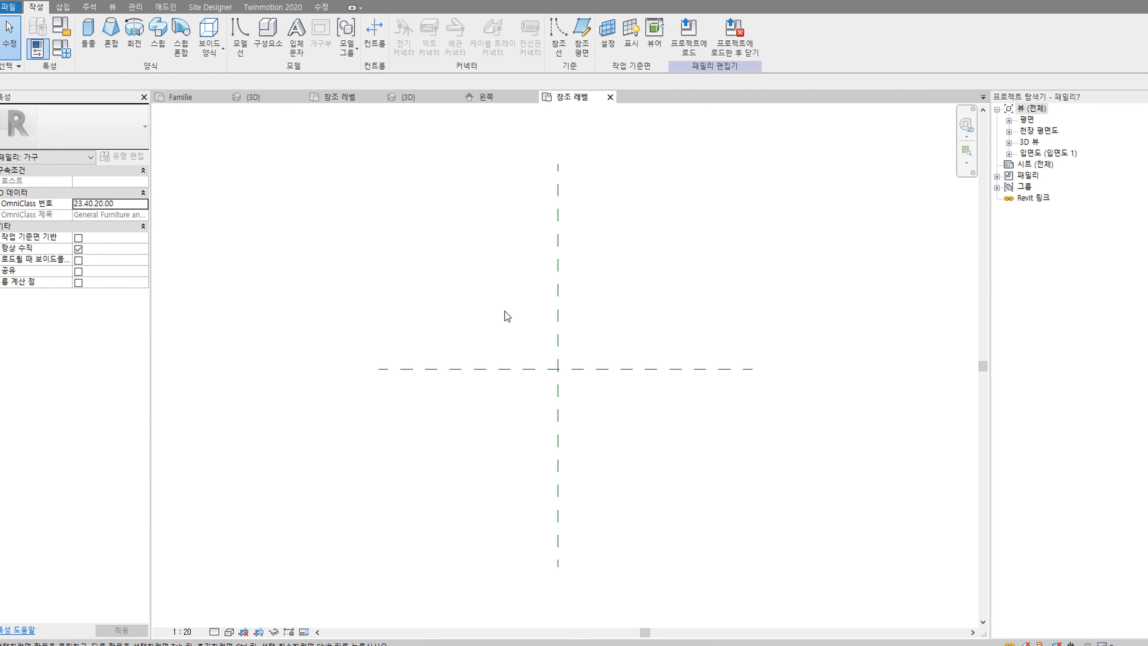
Step: Draw two vertical reference planes about 552 mm left and 760 mm right of the vertical centre plane
key(r)
key(p)
click(484, 273)
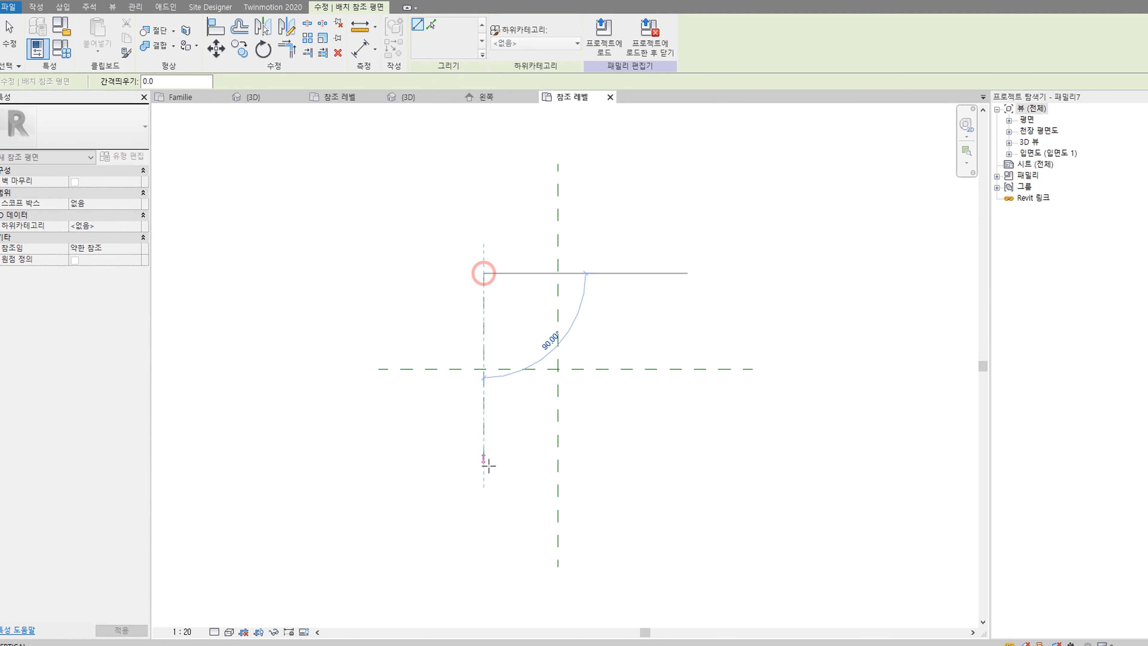
click(480, 497)
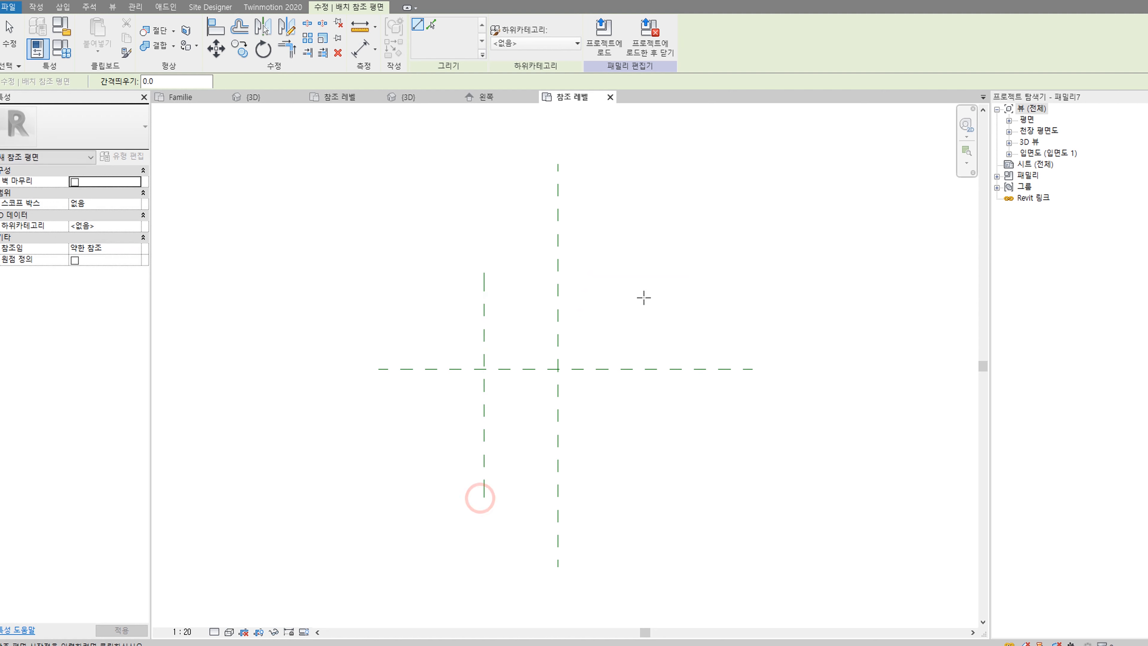
click(660, 269)
click(661, 502)
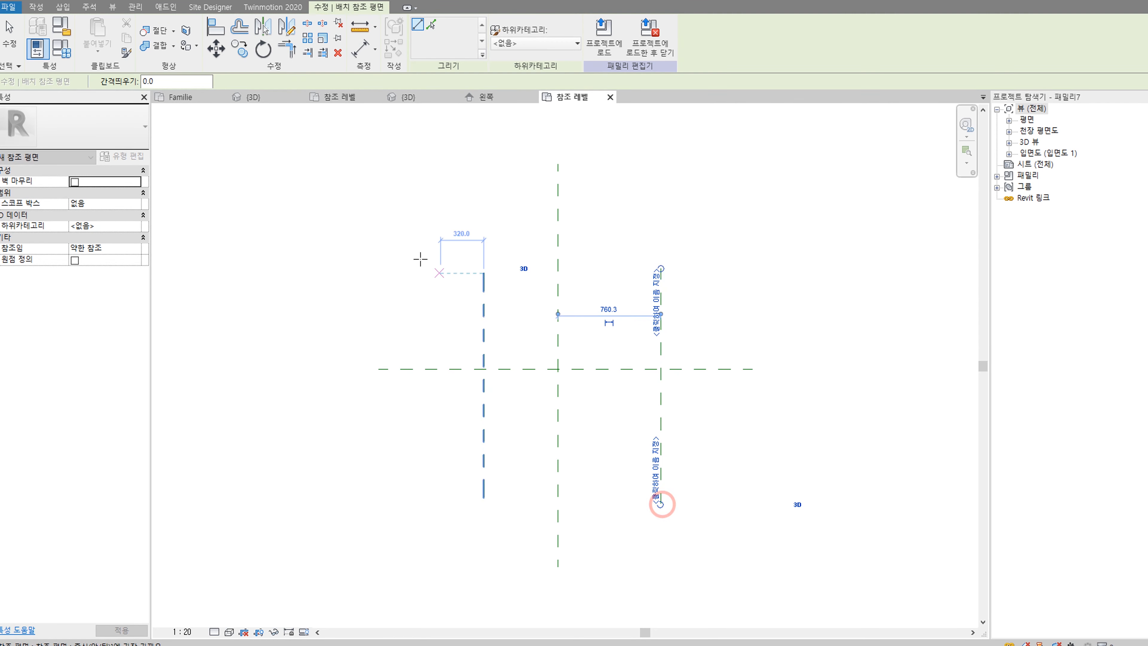
Step: Draw two horizontal reference planes about 810 mm above and 614 mm below the horizontal centre plane
click(392, 257)
click(723, 257)
click(403, 454)
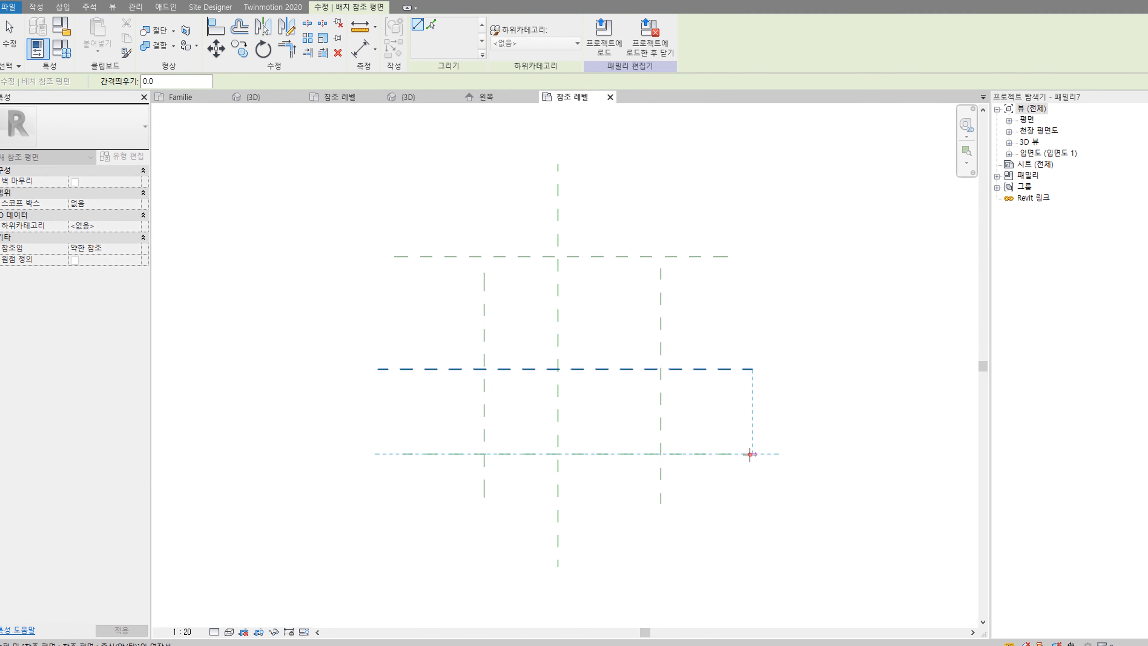
click(751, 453)
key(Escape)
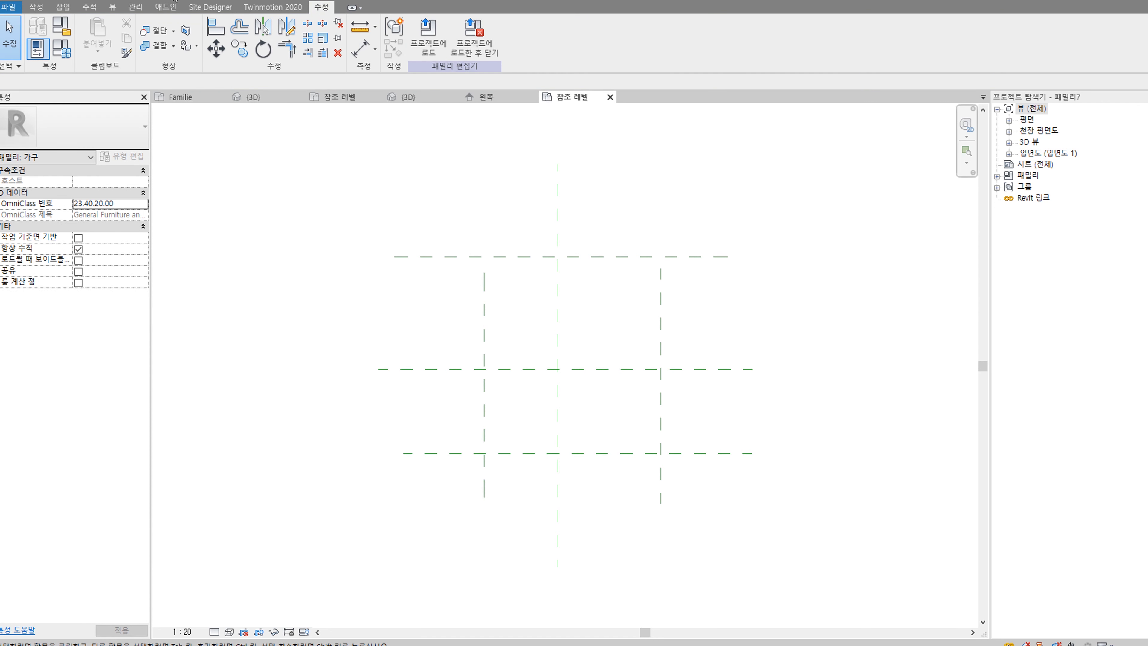
Step: Dimension across the three vertical reference planes and constrain their spacing to be equal (EQ)
click(169, 1)
click(484, 306)
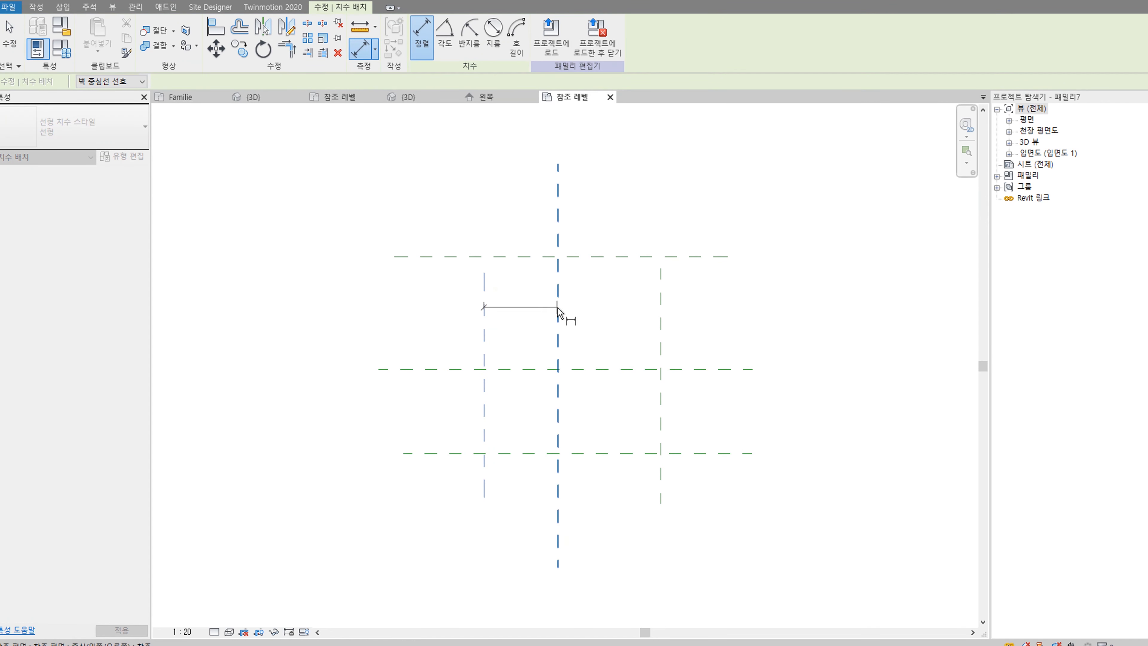
click(557, 307)
click(662, 303)
click(745, 177)
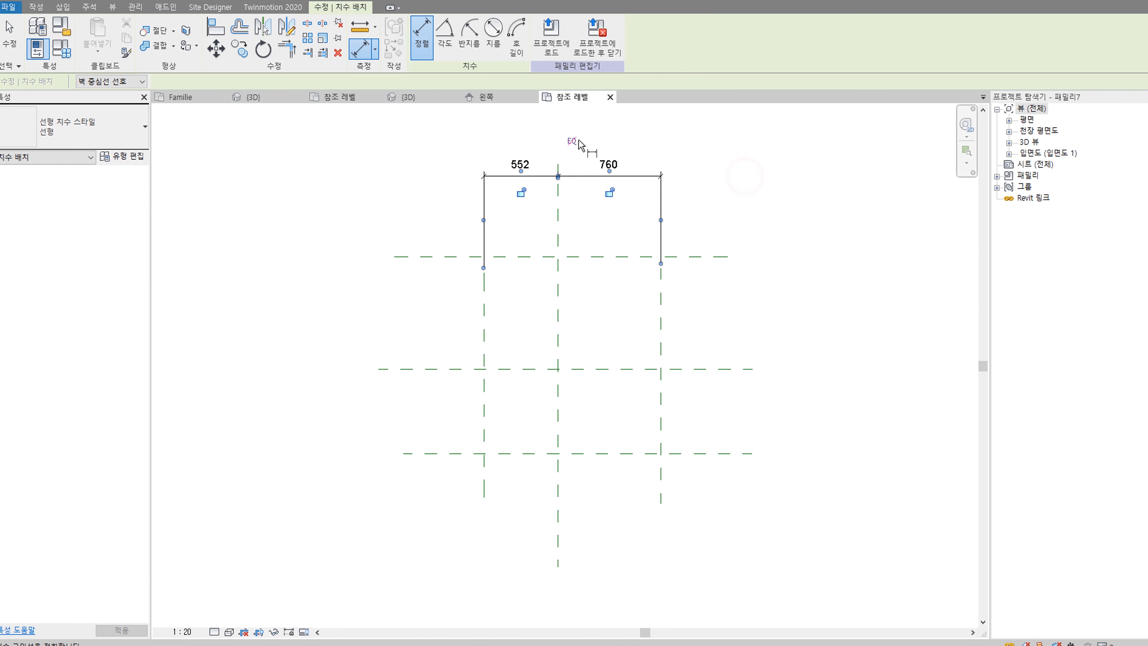
click(560, 141)
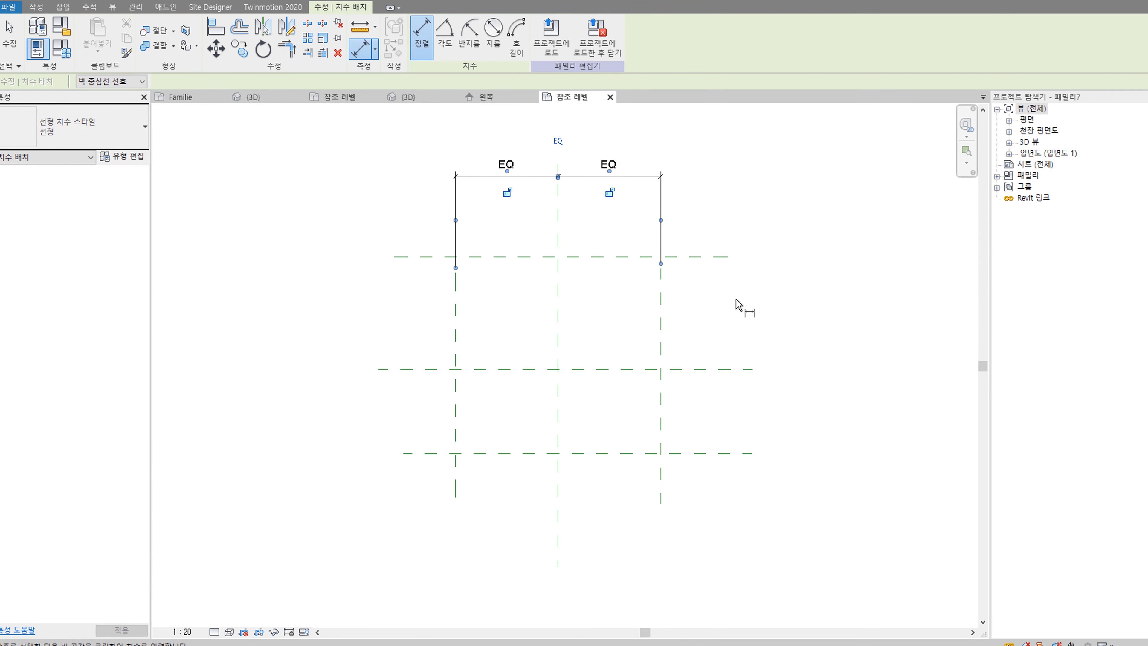
Step: Dimension across the three horizontal reference planes and constrain their spacing to be equal (EQ)
click(701, 257)
click(705, 369)
click(706, 453)
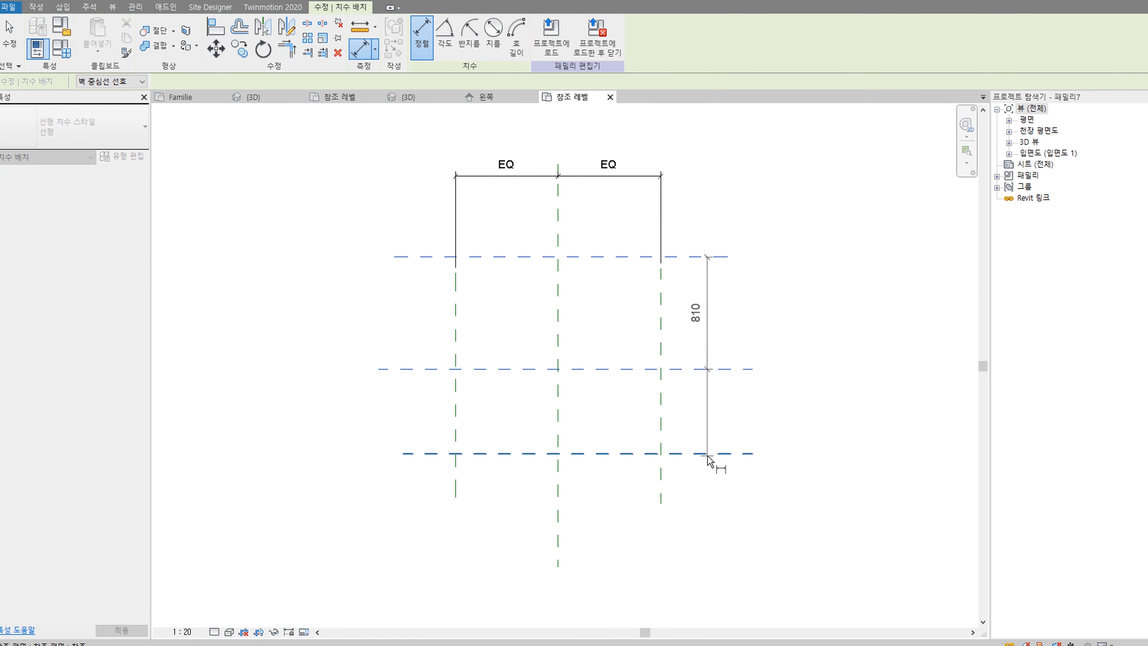
click(732, 570)
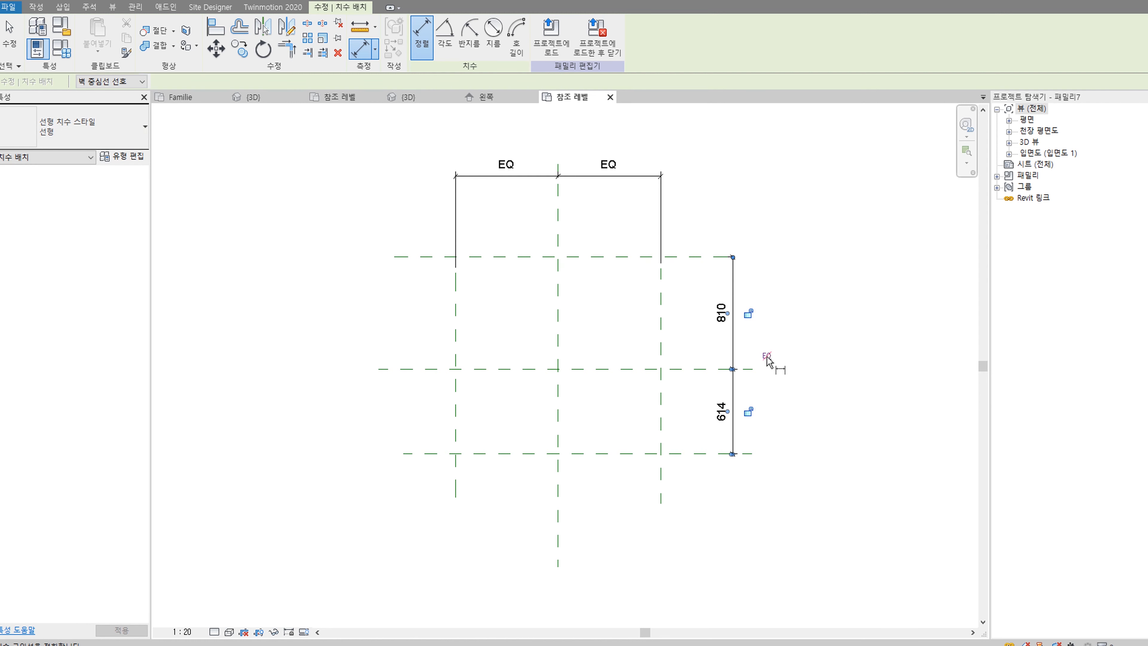
click(766, 368)
Step: Add an overall dimension between the two outer horizontal reference planes, outside the EQ dimension
click(683, 285)
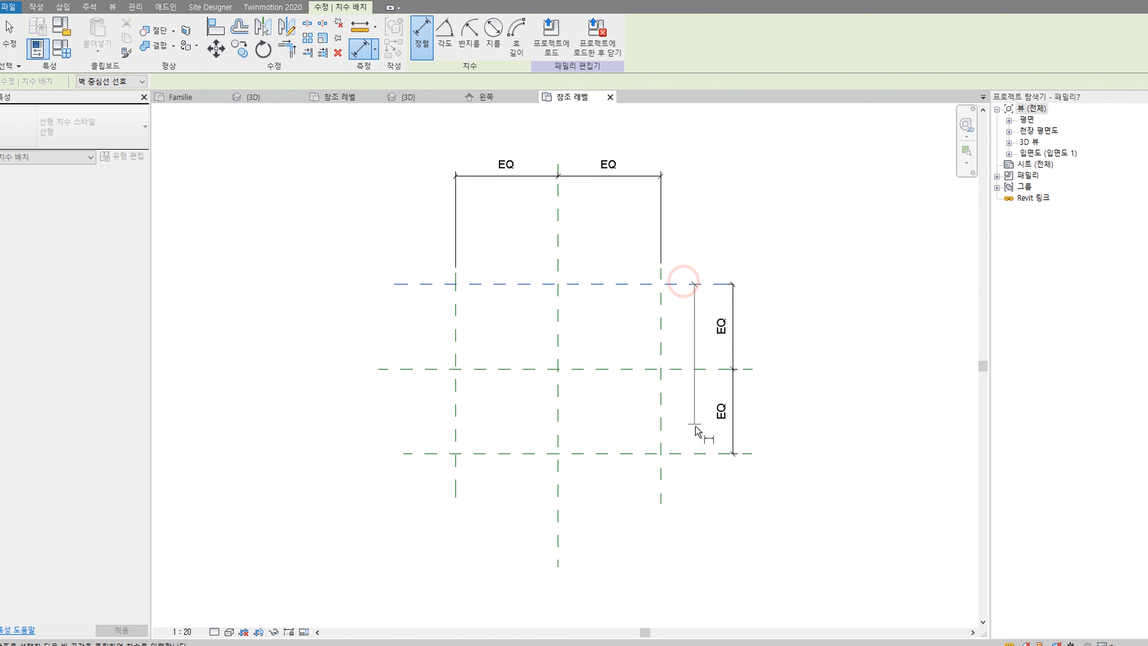
click(699, 453)
click(802, 492)
Step: Add an overall dimension between the two outer vertical reference planes above the EQ dimension
click(455, 311)
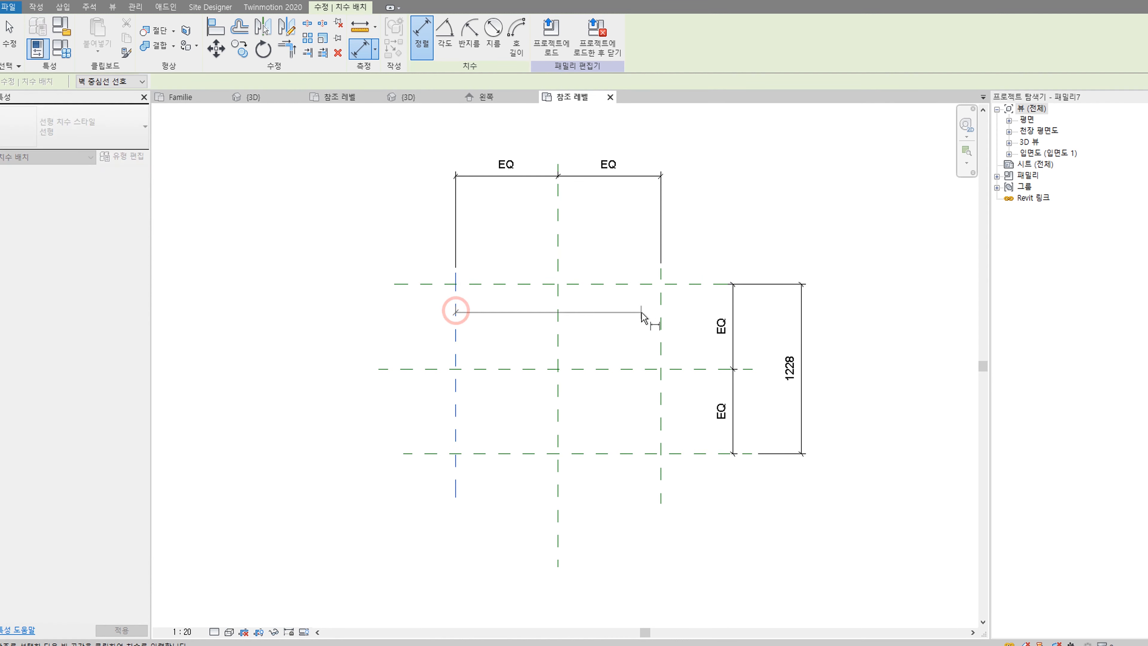
click(661, 319)
scroll(728, 156, down, 1)
middle_drag(729, 157, 684, 224)
click(715, 238)
key(Escape)
key(Escape)
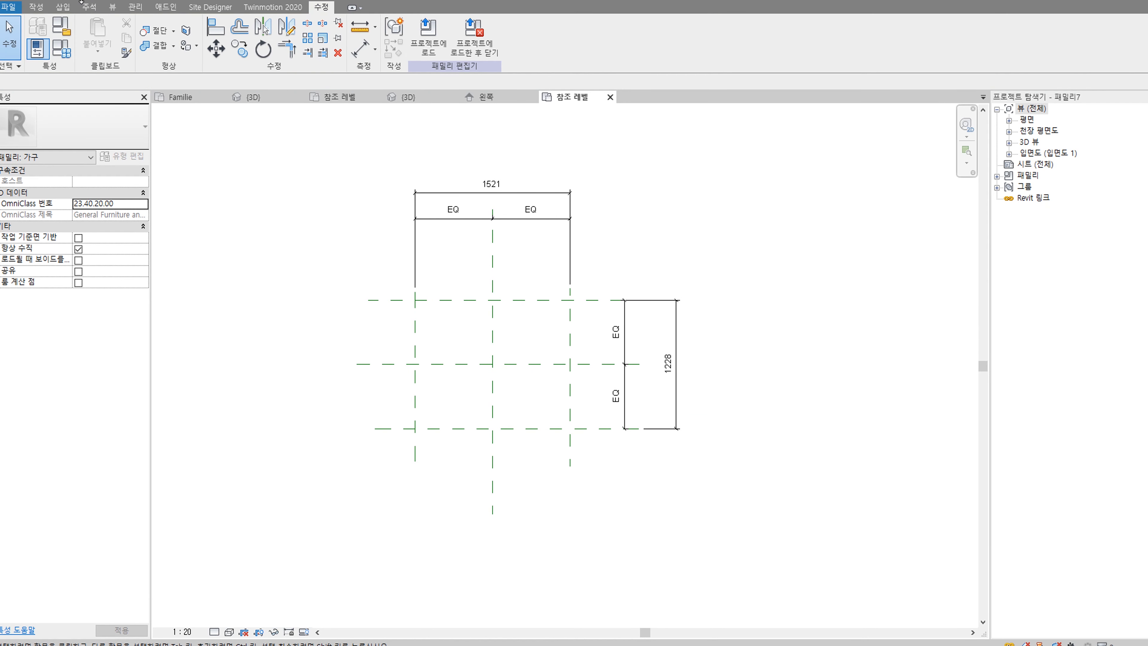
click(169, 0)
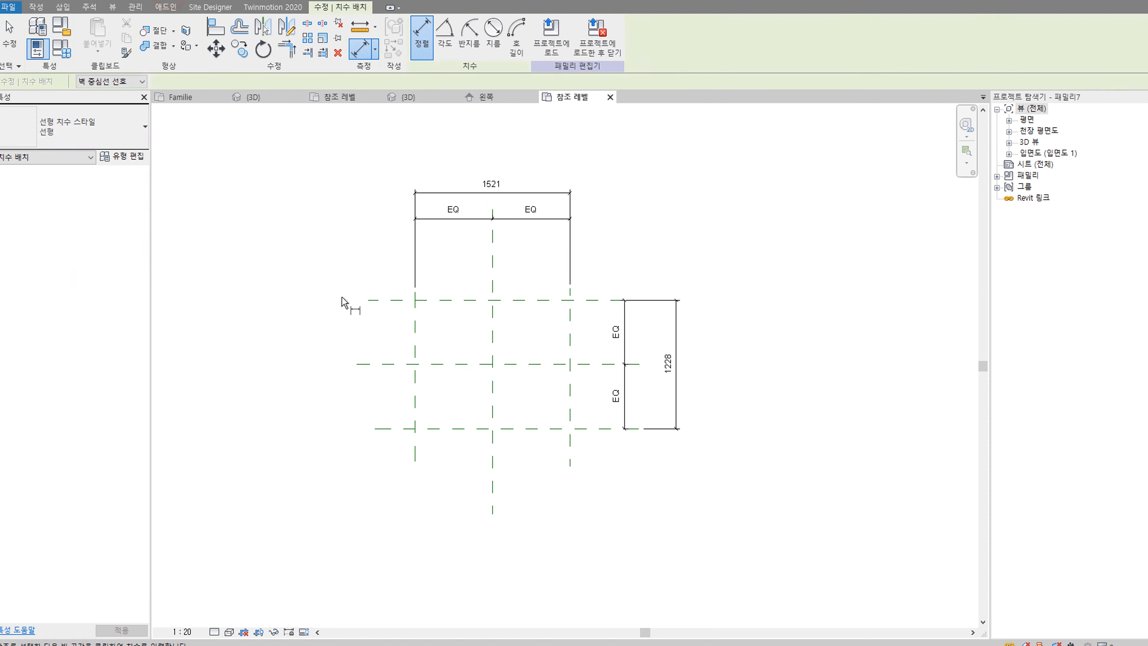
key(Escape)
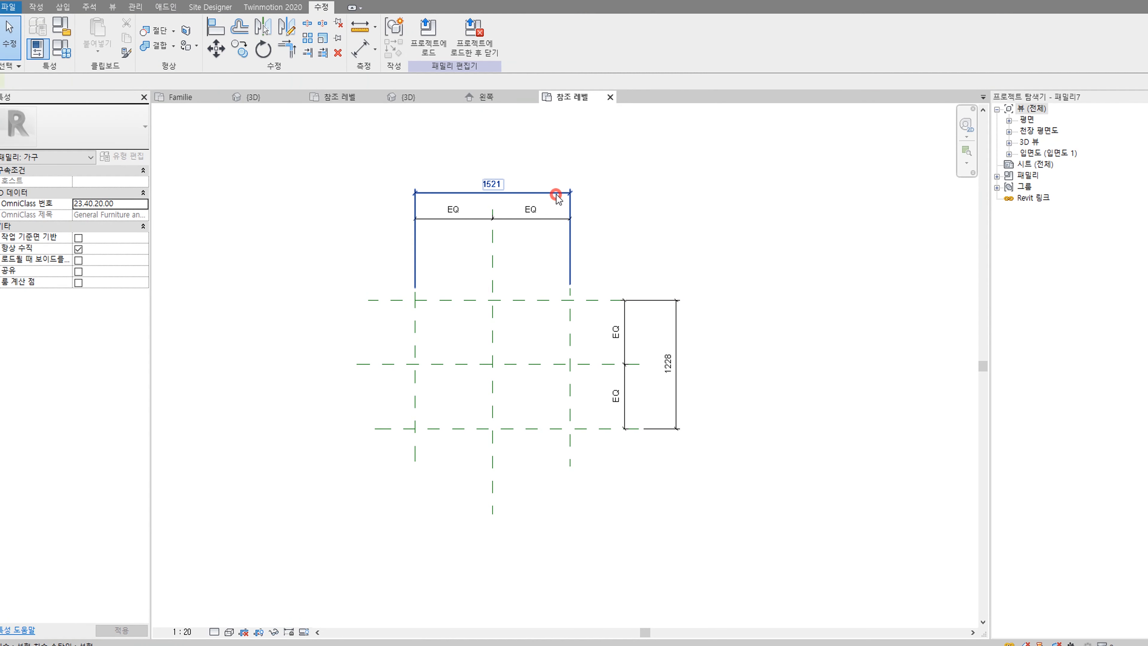
Step: Label the overall dimension between the outer vertical planes with a new instance parameter named 문 길이
click(554, 192)
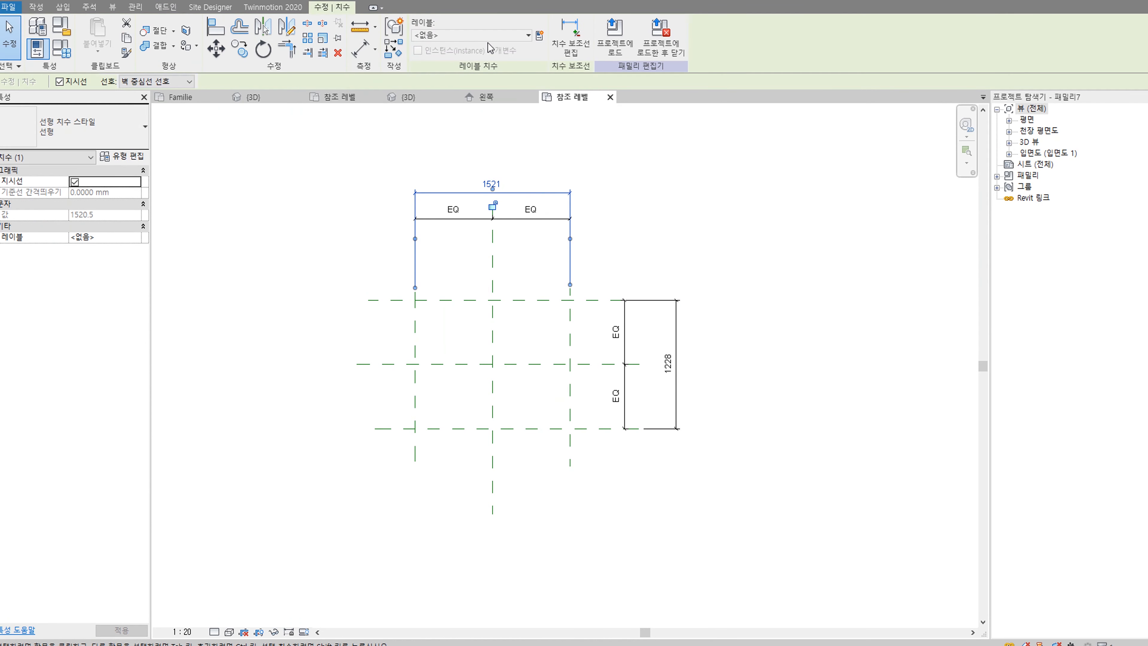
click(539, 36)
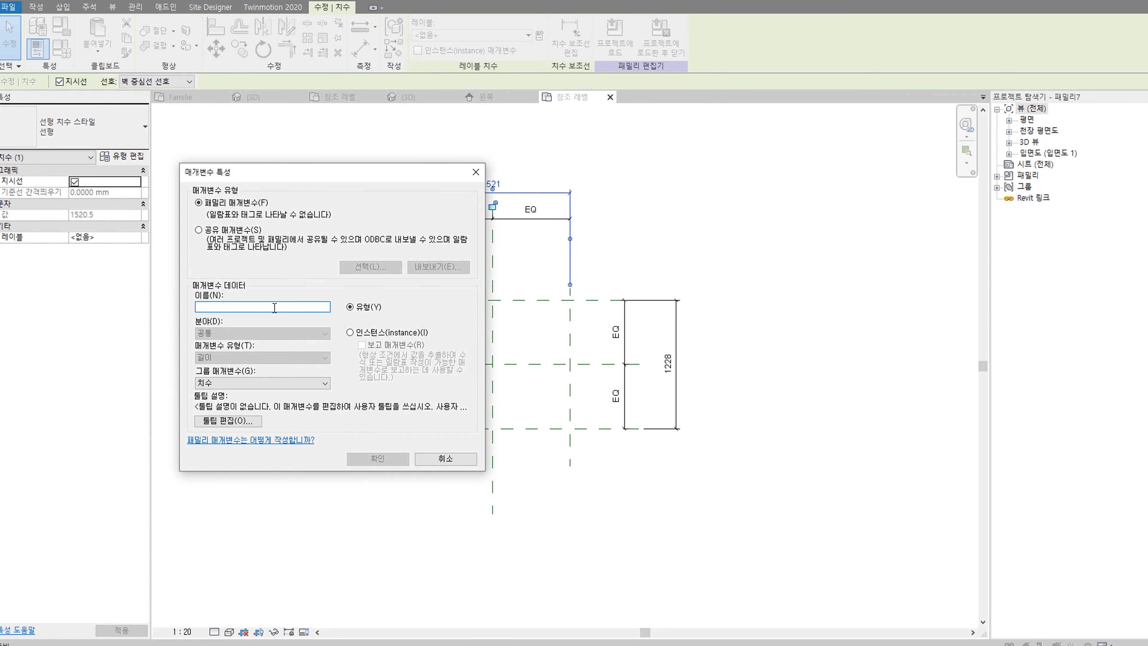
text(vhr)
key(BackSpace)
key(BackSpace)
key(BackSpace)
text(폭문)
text( 길이)
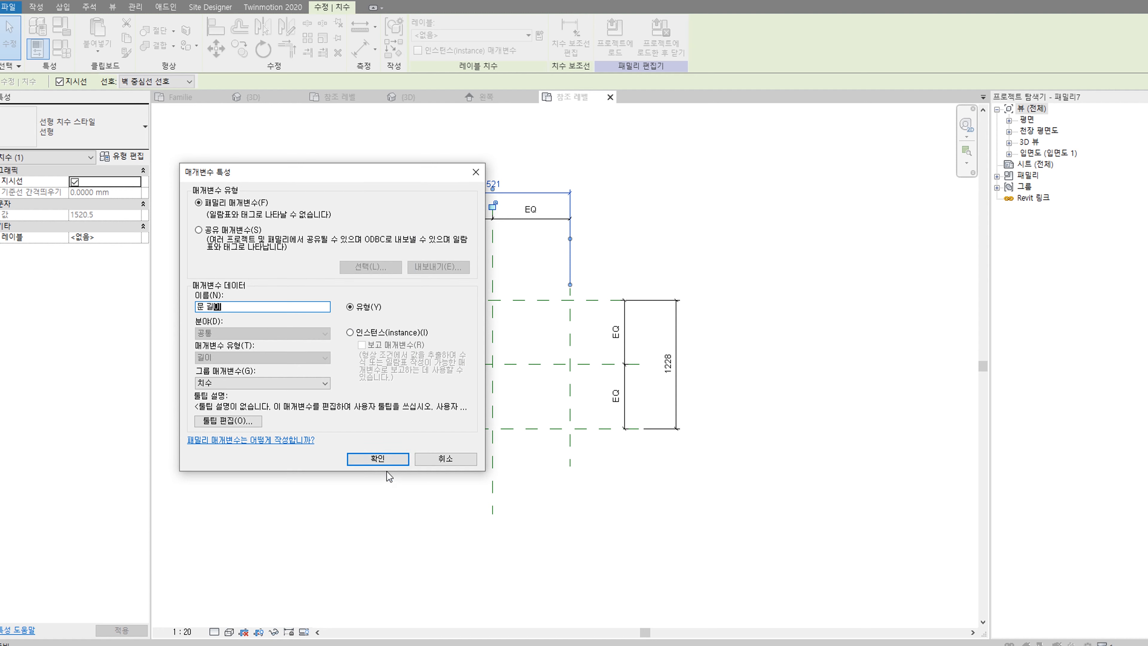
click(370, 335)
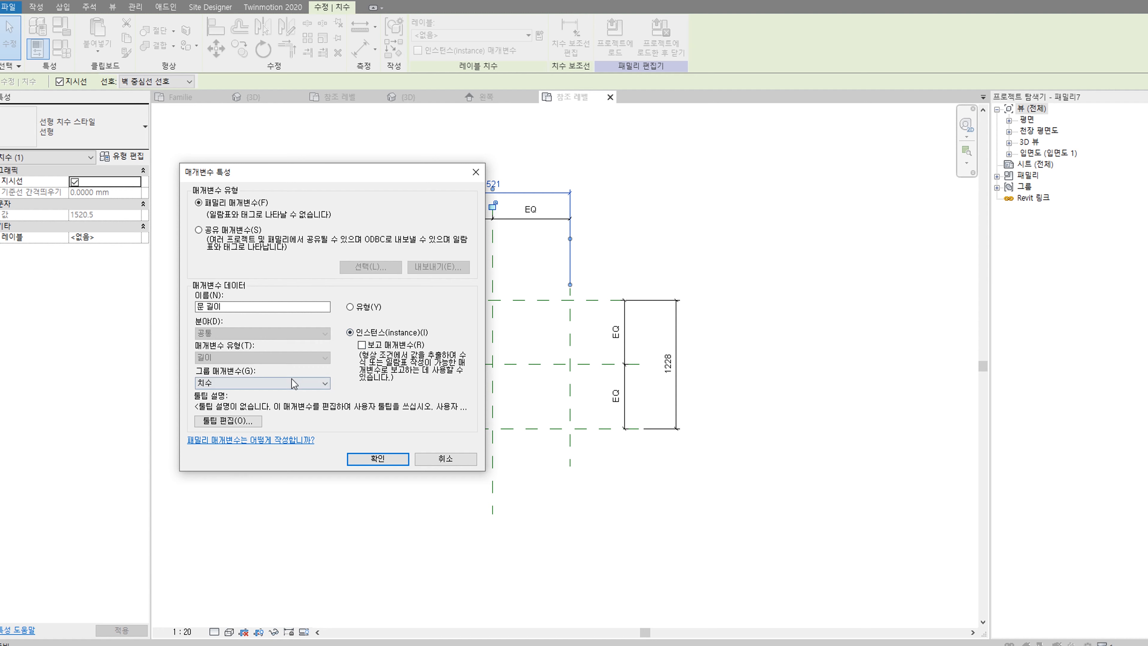
click(373, 458)
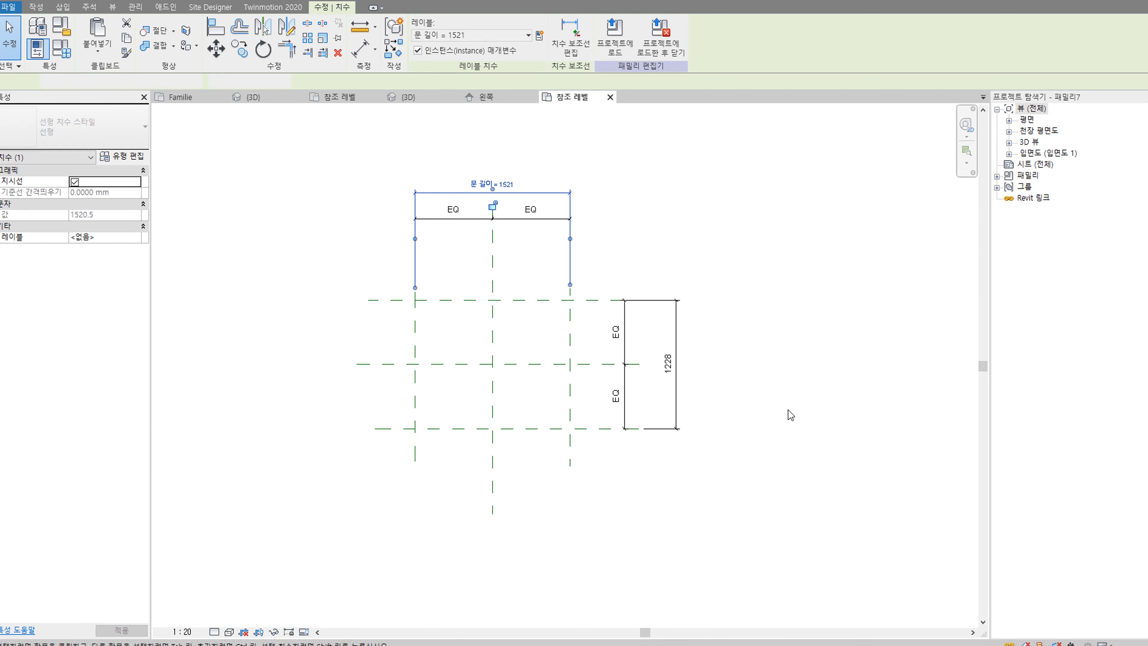
click(788, 409)
scroll(707, 357, up, 2)
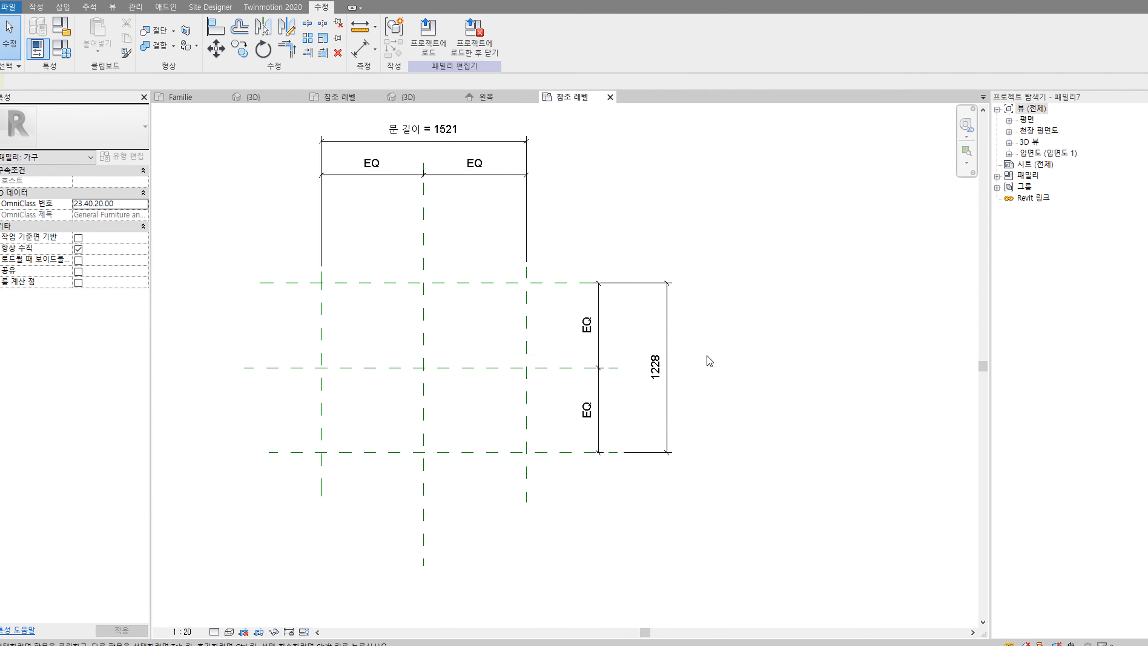
click(656, 305)
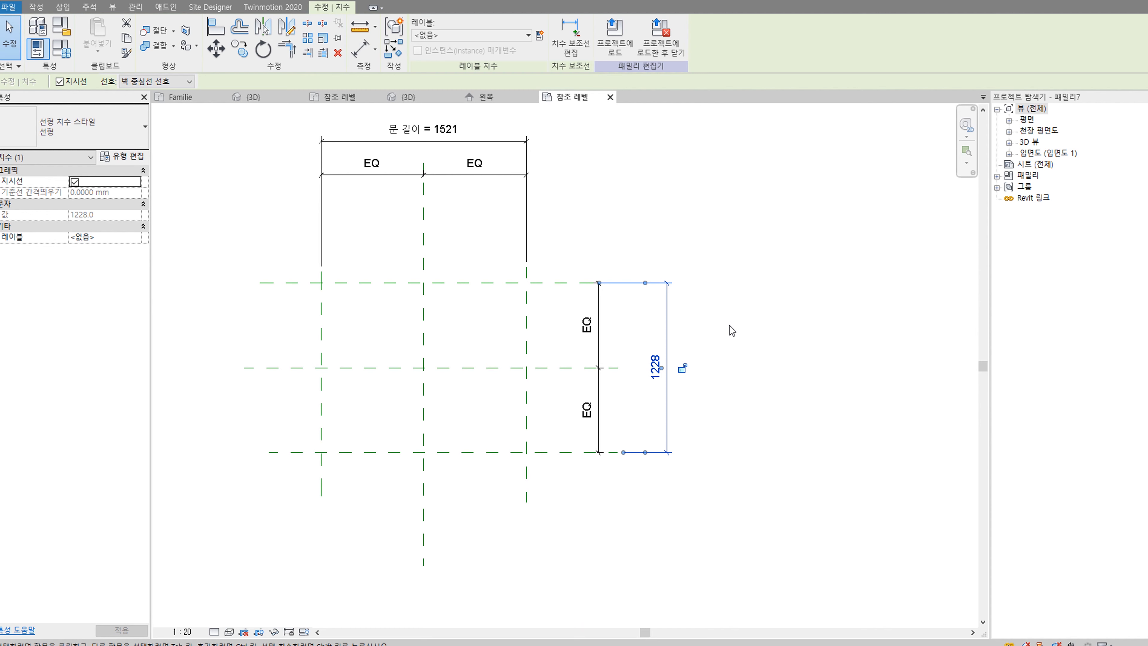
click(729, 325)
drag(730, 370, 651, 289)
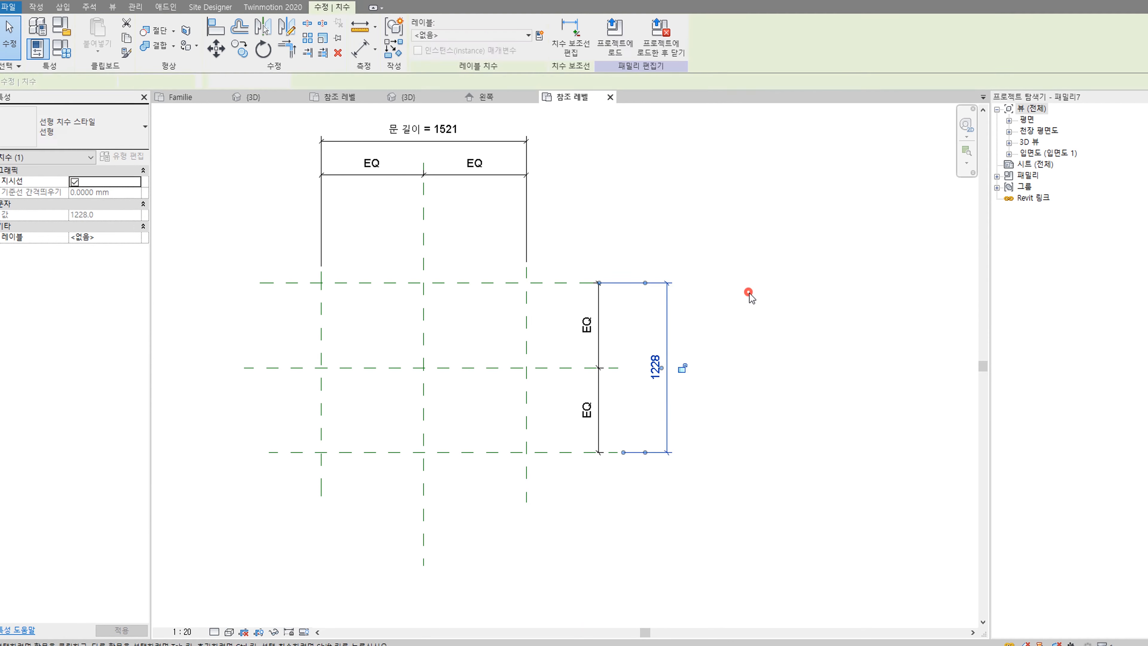
click(750, 296)
scroll(666, 226, down, 2)
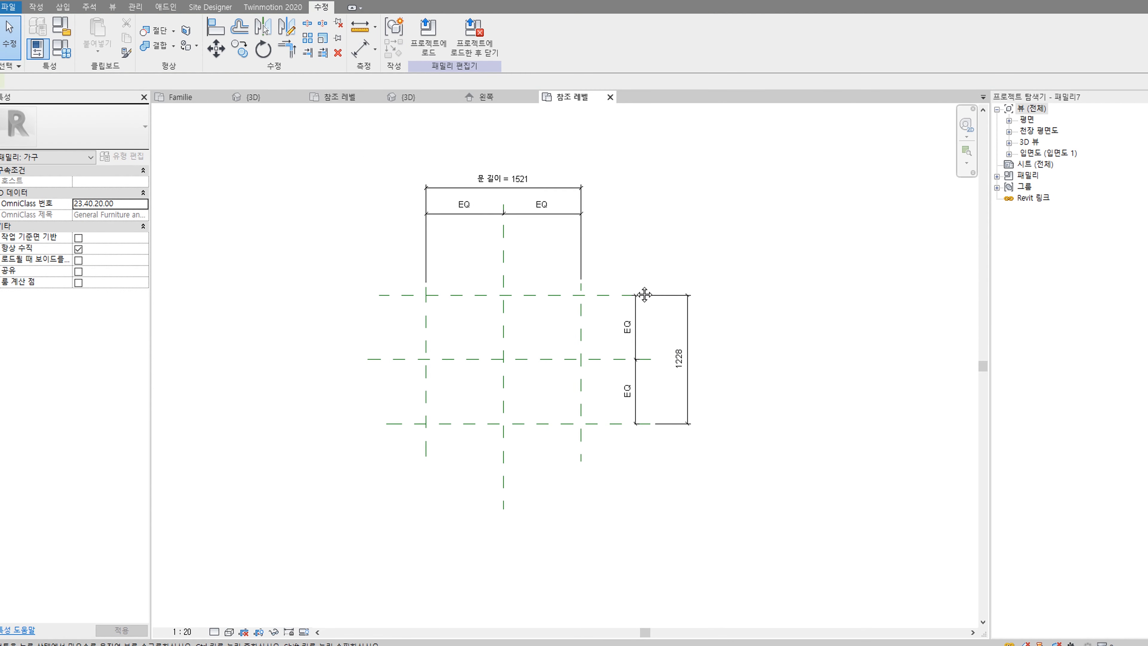
middle_drag(644, 295, 657, 294)
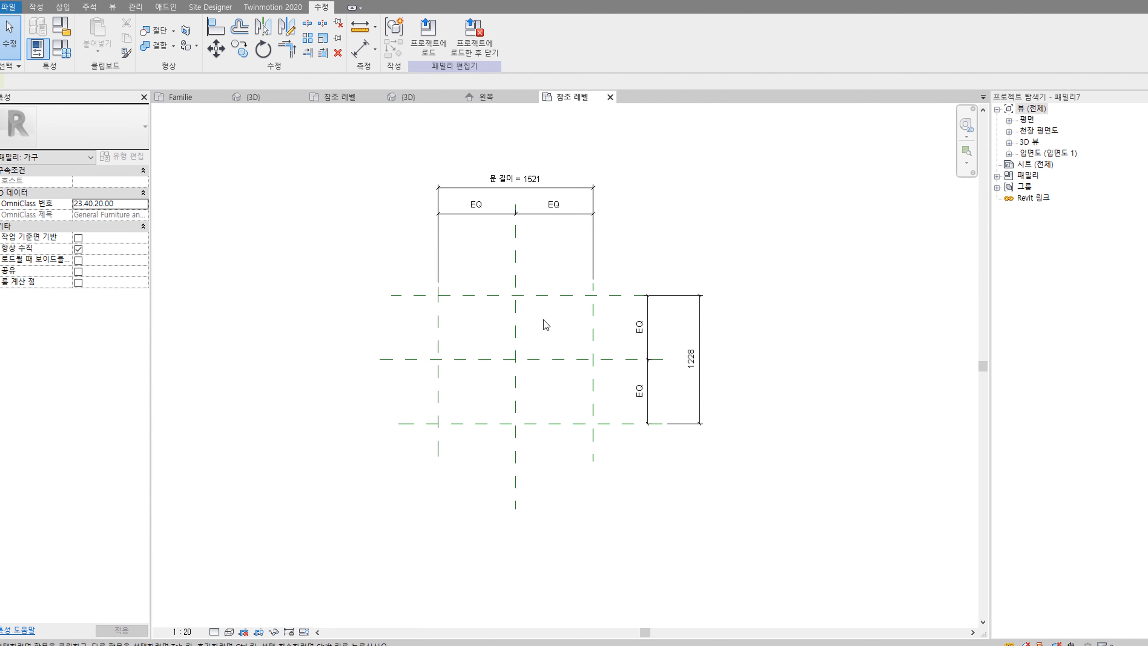
Step: Label the overall dimension between the outer horizontal reference planes with the existing 문 길이 parameter
click(690, 297)
click(480, 35)
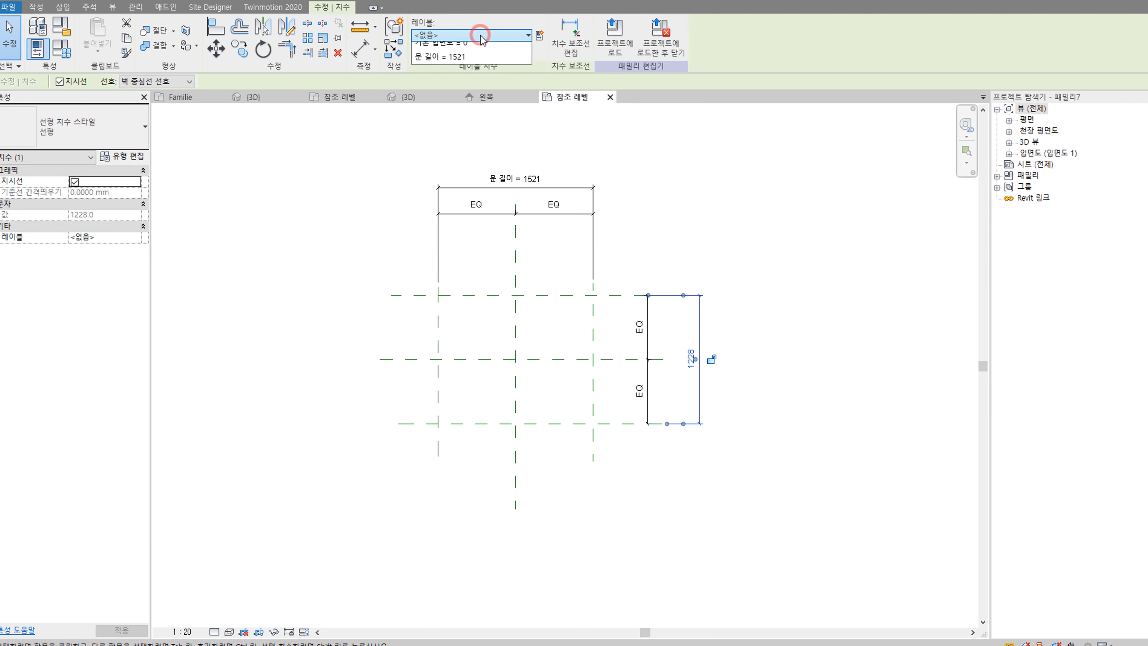
click(482, 91)
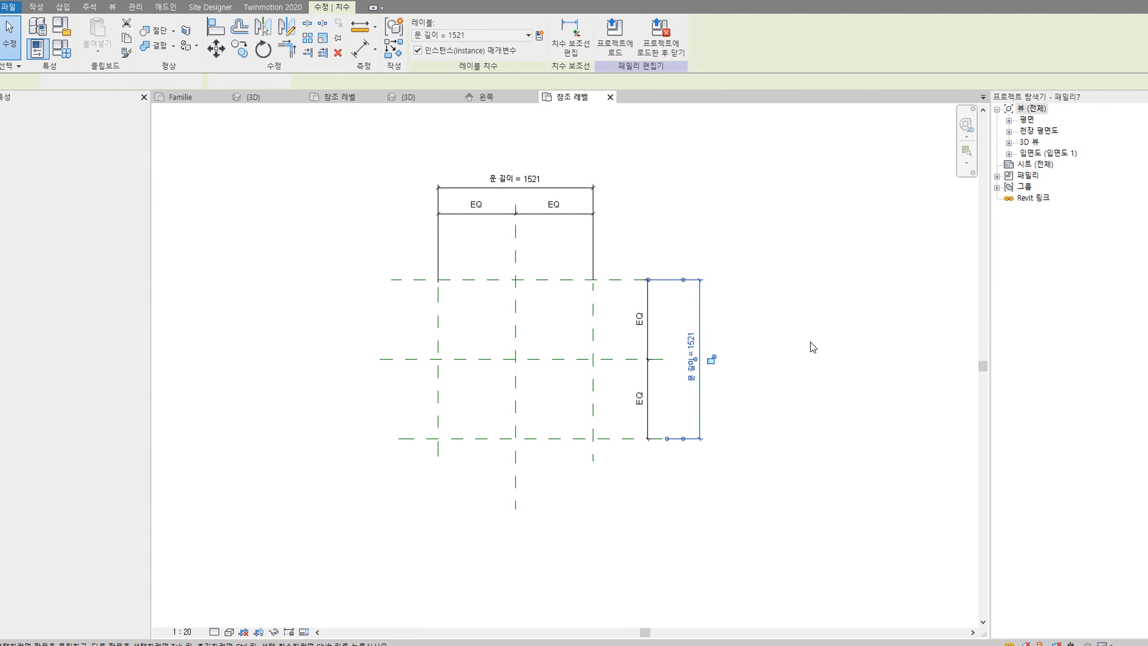
click(827, 367)
middle_drag(750, 320, 756, 350)
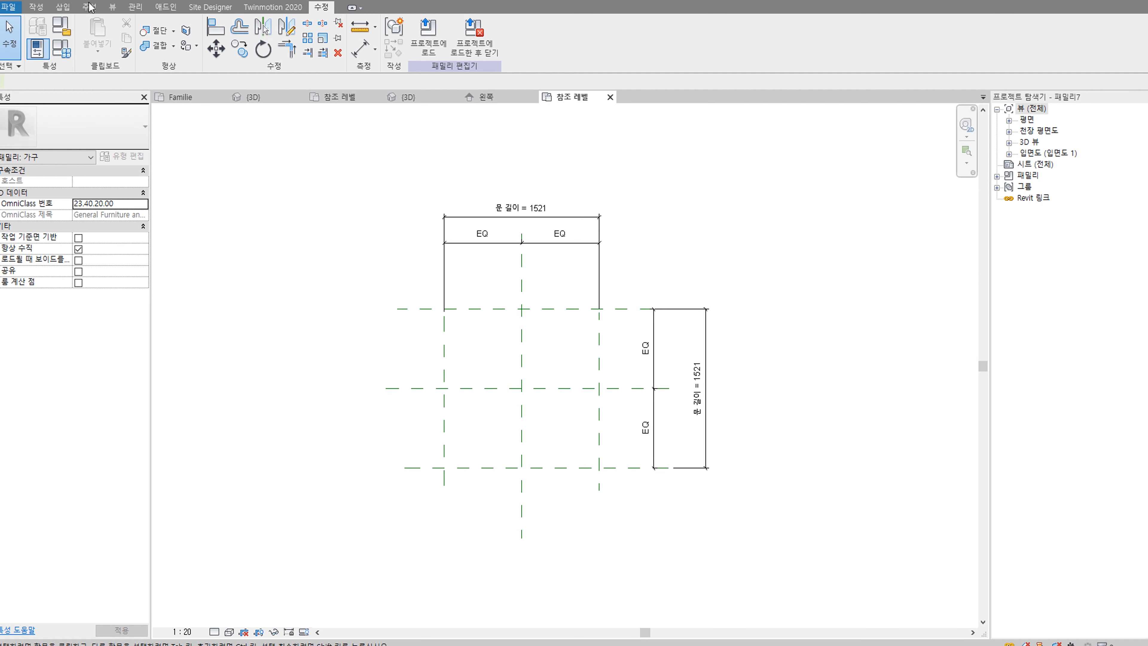
Step: Start an extrusion and sketch a thin horizontal rectangle about 1300 by 40 mm just above the lower reference plane
click(35, 7)
click(91, 34)
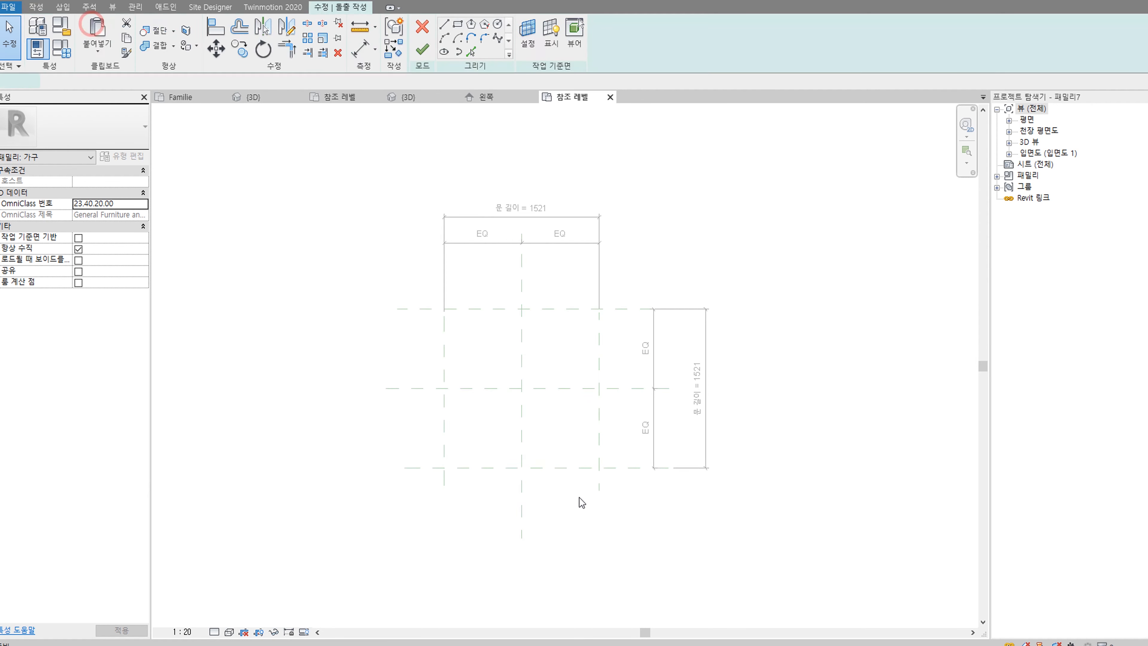
scroll(474, 454, up, 2)
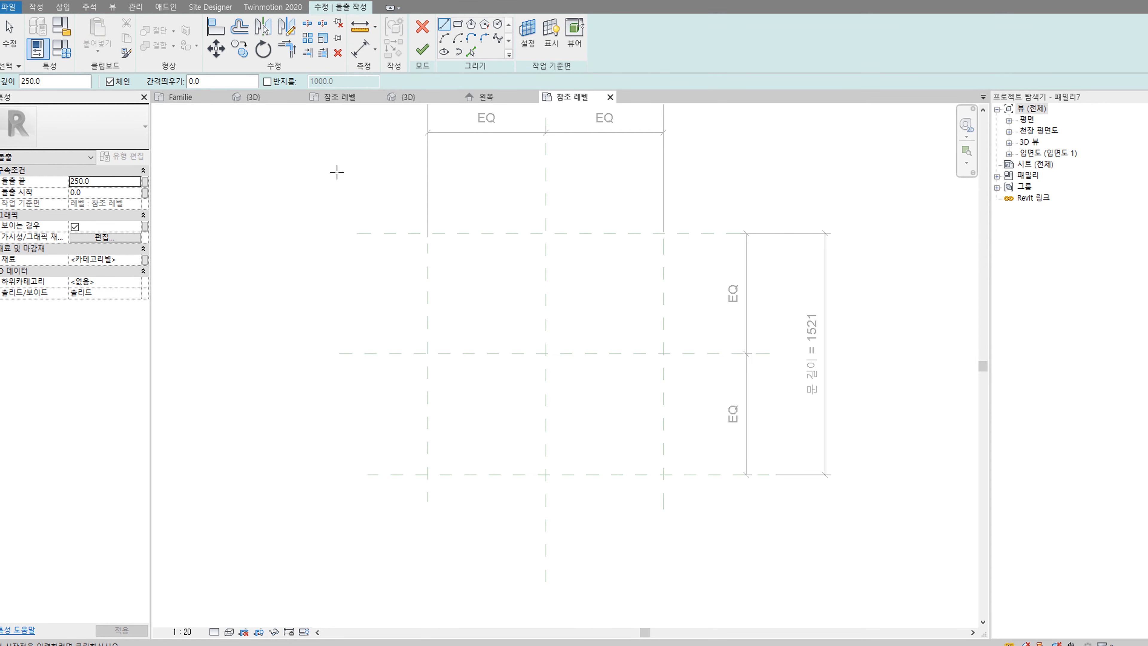
click(458, 25)
click(446, 446)
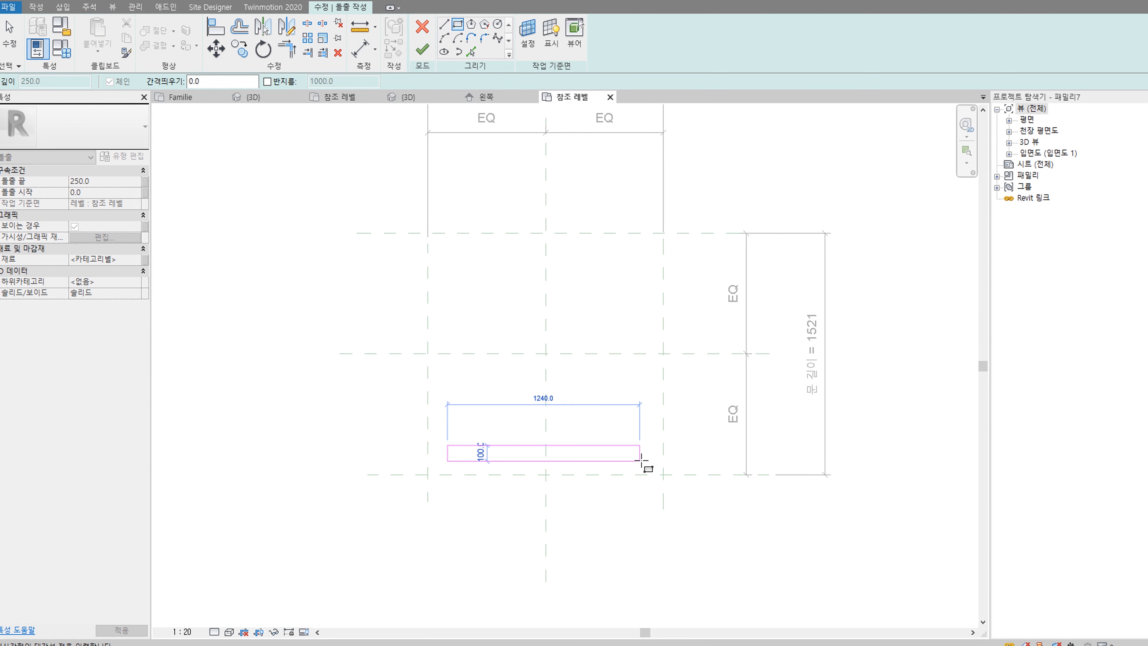
click(650, 451)
key(Escape)
key(Escape)
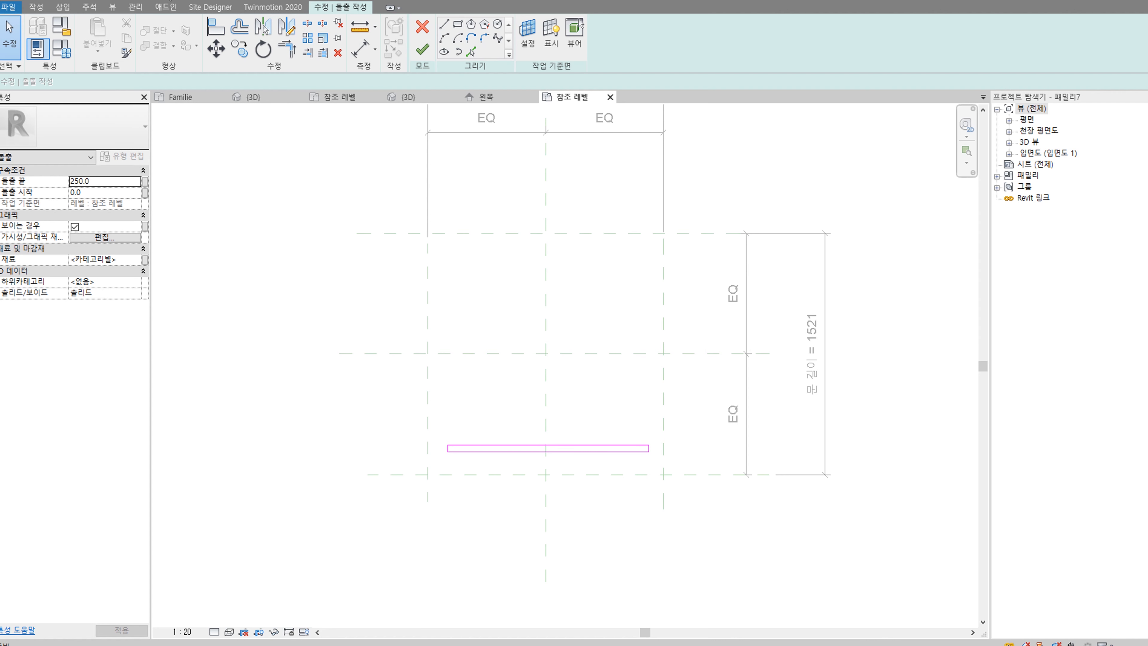
Step: Dimension the rectangle's thickness between its two long edges inside the extrusion sketch
key(d)
key(i)
scroll(623, 434, up, 1)
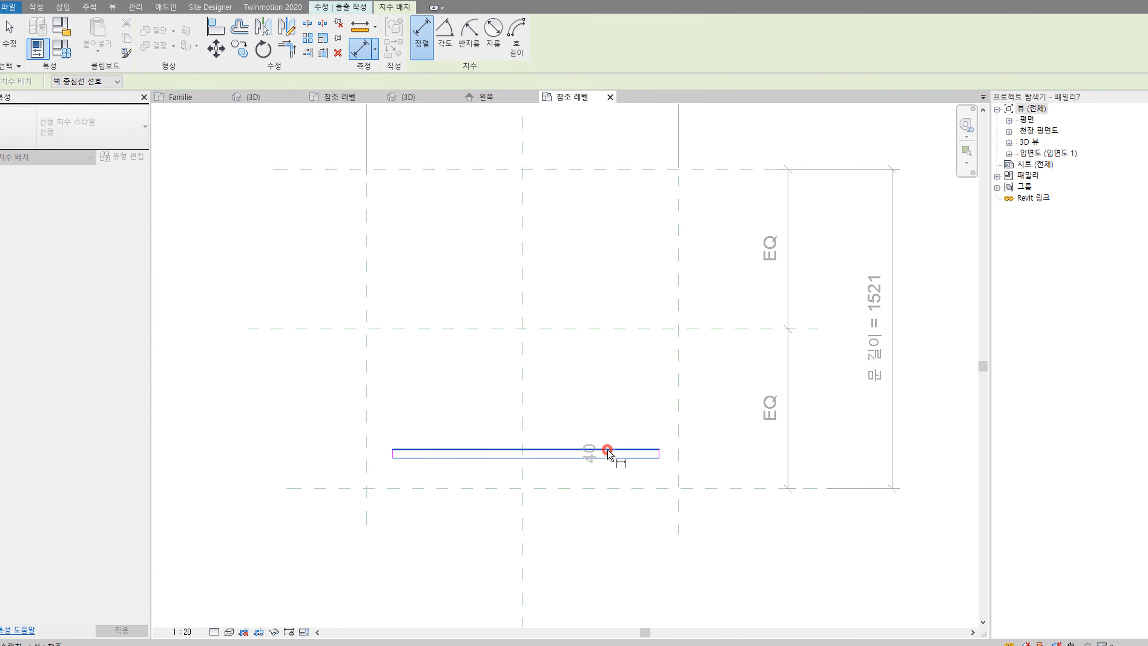
click(585, 401)
scroll(583, 434, up, 2)
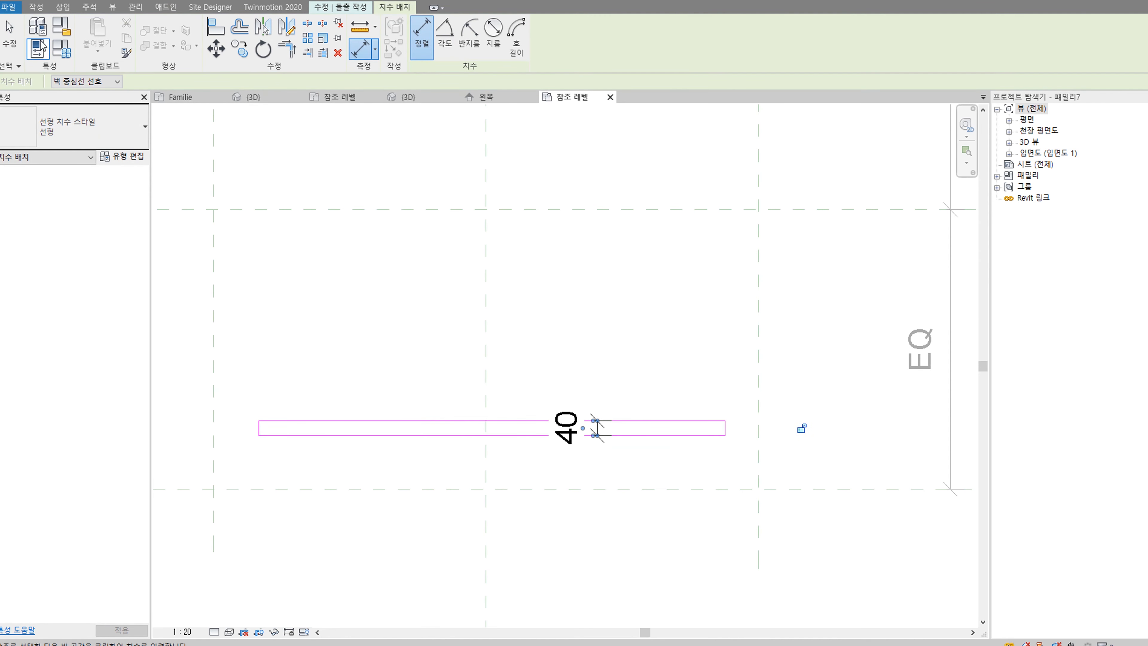
click(9, 36)
scroll(572, 425, down, 2)
middle_drag(635, 457, 687, 455)
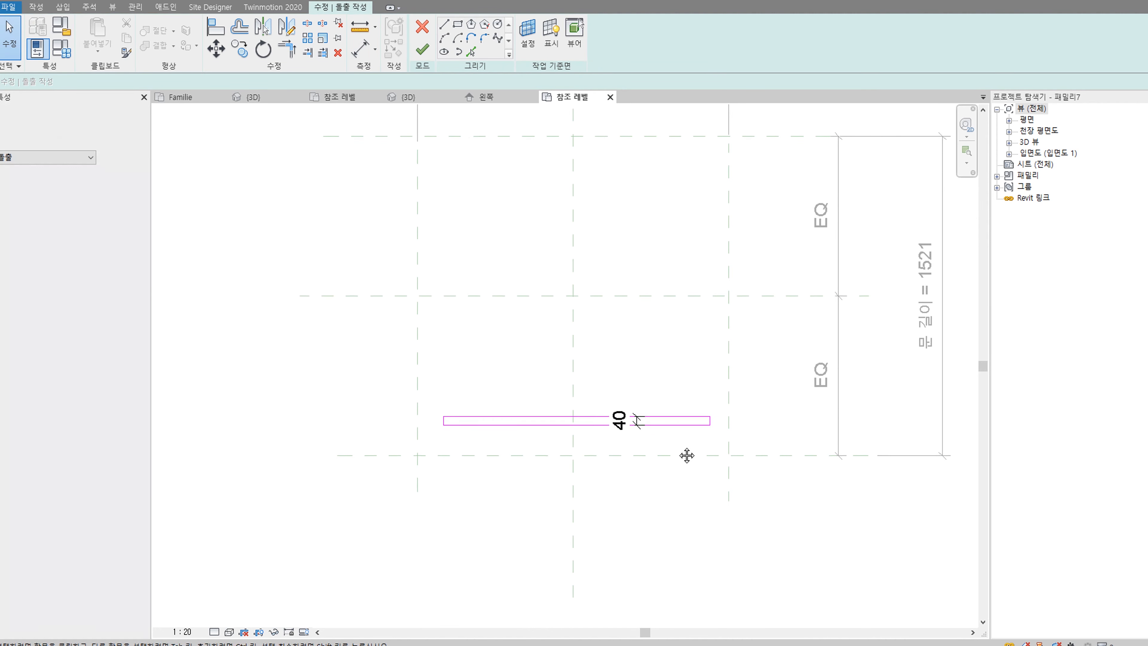
Step: Lock the thickness dimension of the rectangle and finish the extrusion
click(637, 417)
scroll(655, 427, up, 2)
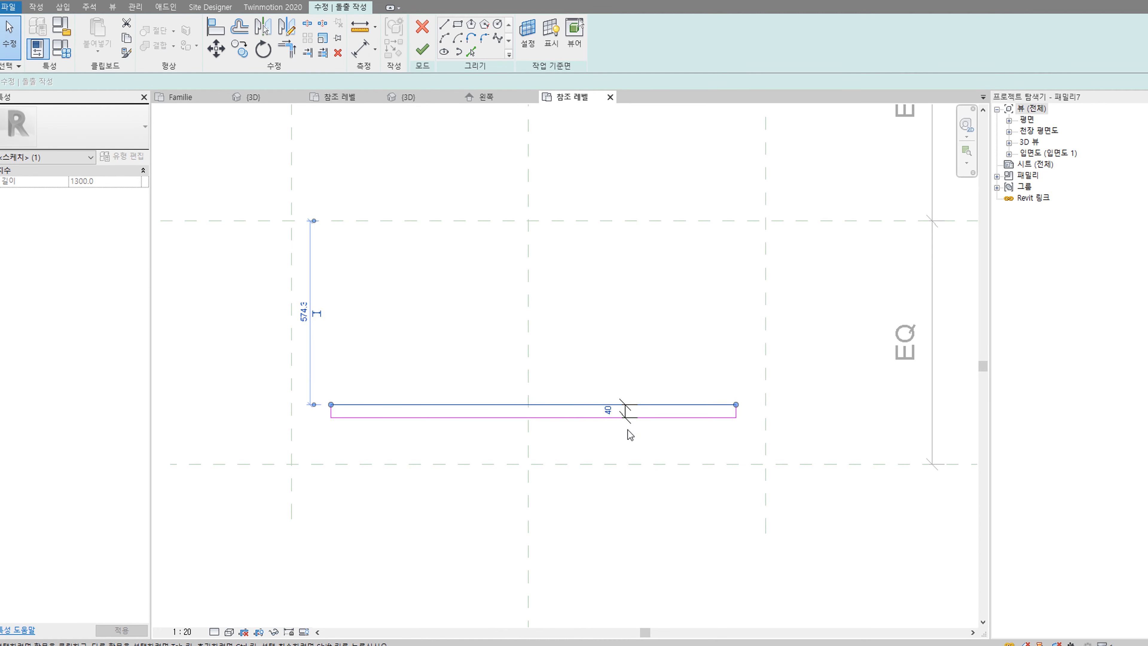
click(622, 415)
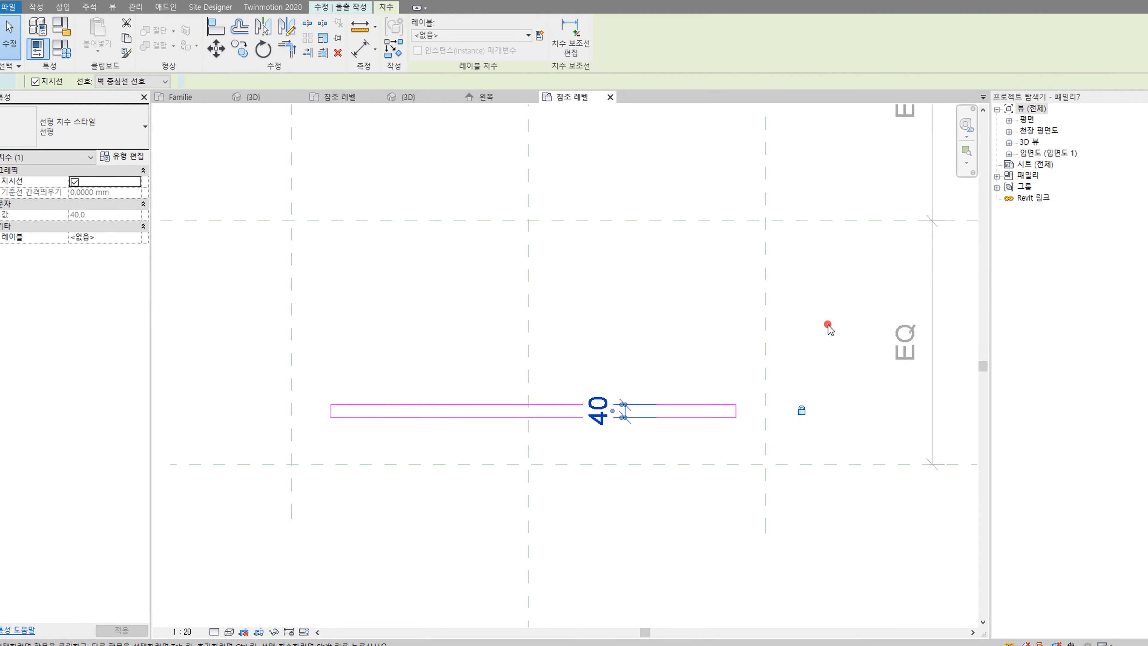
click(828, 329)
middle_drag(387, 426, 462, 415)
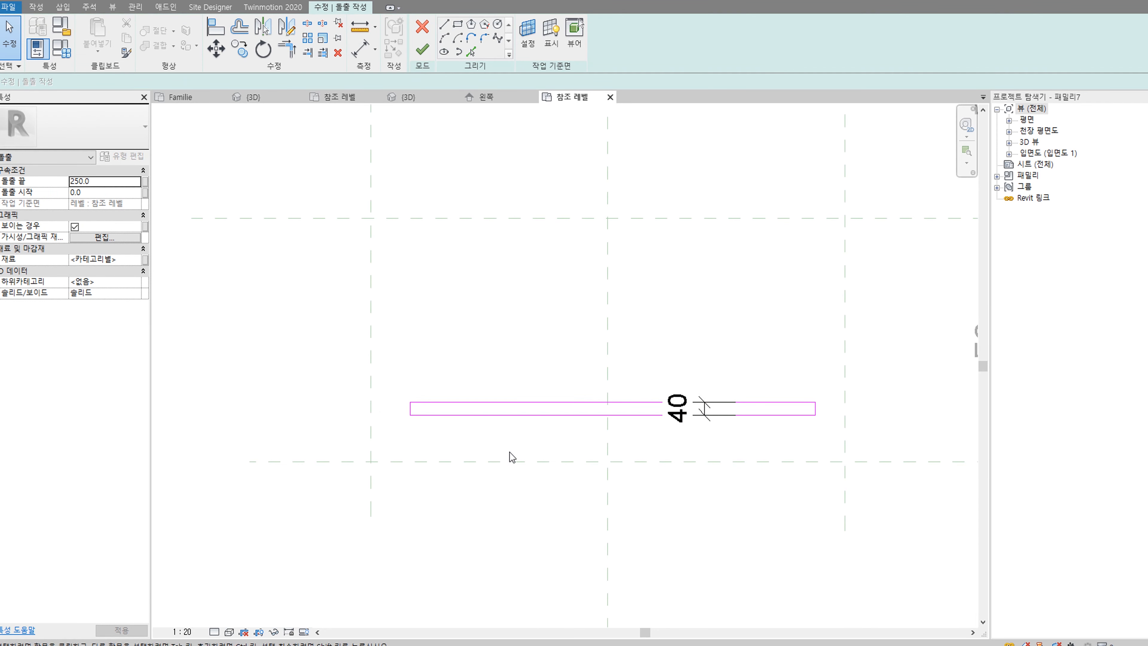
click(457, 311)
click(422, 49)
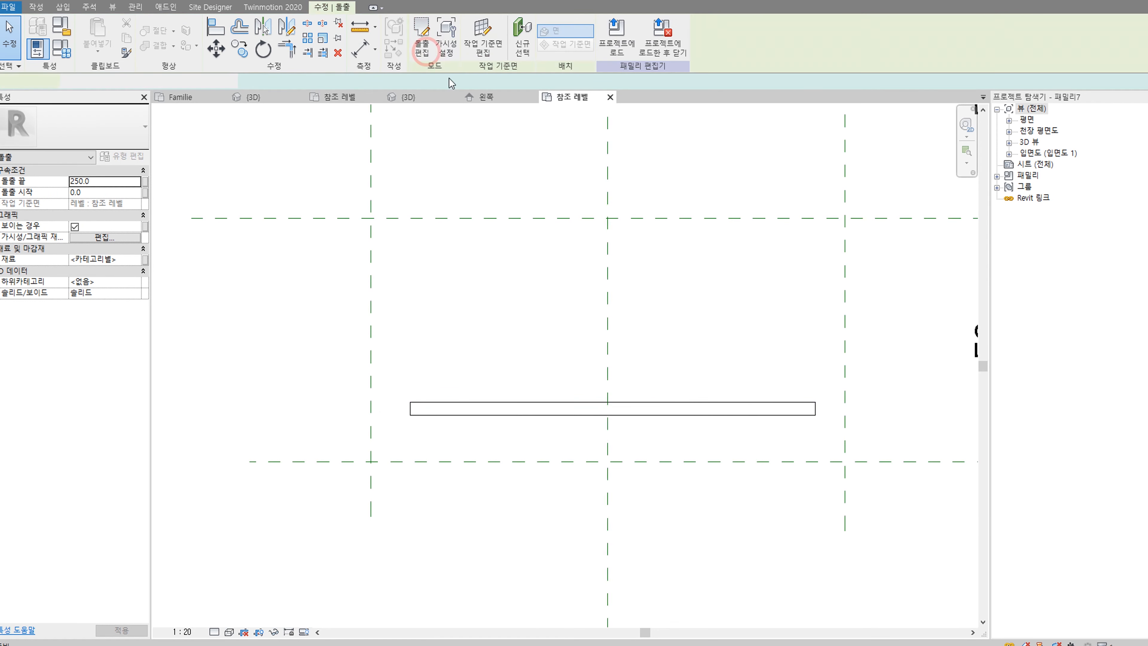
Step: Align the door extrusion's lower long edge to the lower horizontal reference plane and lock it
key(a)
key(l)
click(533, 462)
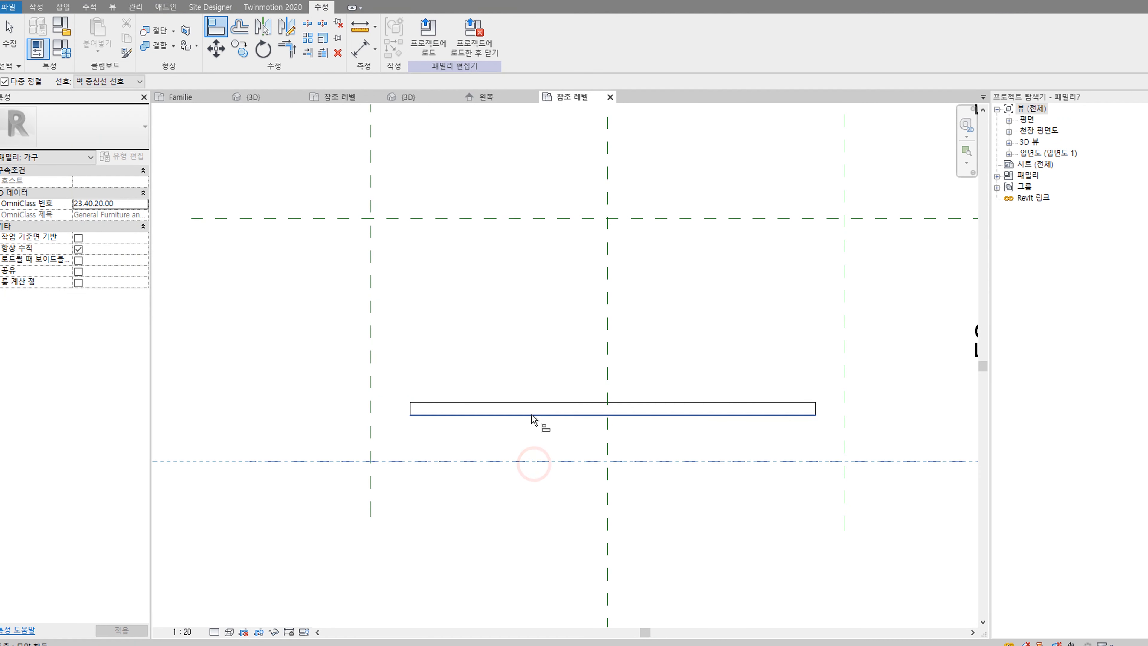
click(533, 415)
click(592, 486)
scroll(497, 498, down, 2)
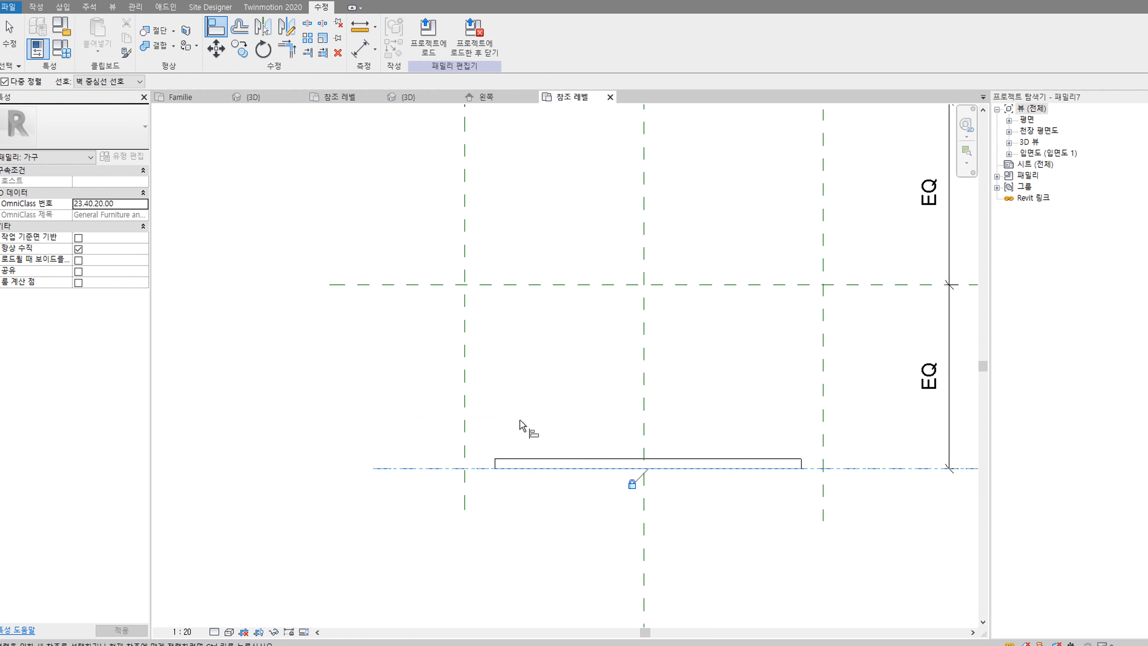
Step: Align the door extrusion's left end to the left vertical reference plane and lock it
click(465, 415)
scroll(495, 466, up, 2)
click(496, 463)
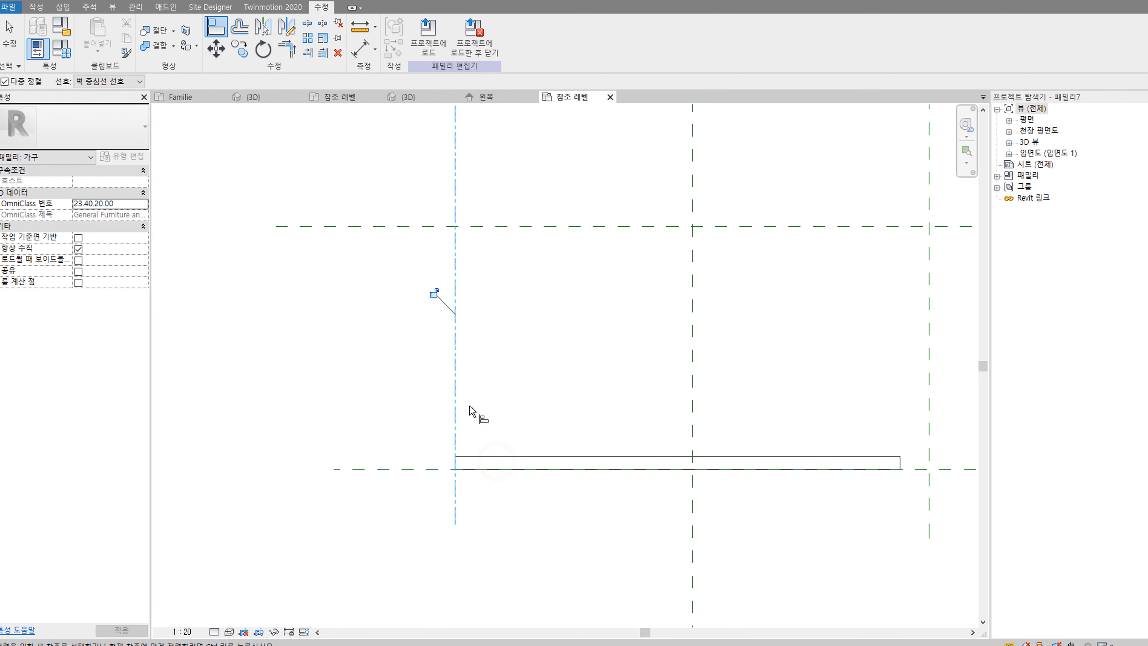
click(436, 299)
scroll(479, 402, down, 2)
middle_drag(590, 434, 497, 434)
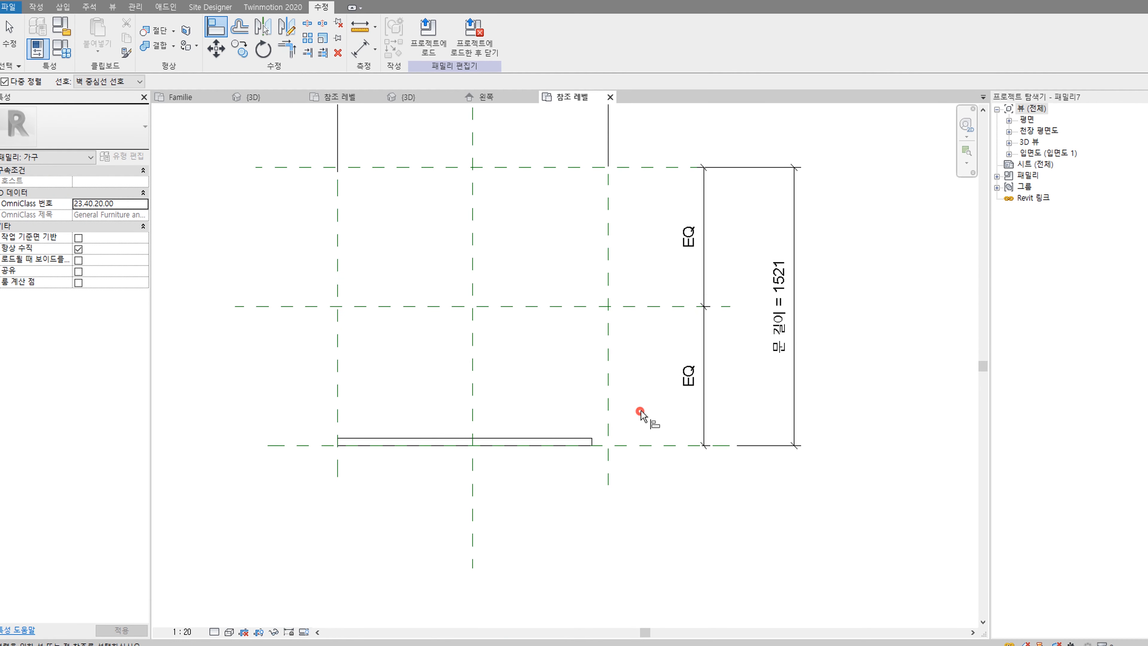
Step: Align the door extrusion's right end to the right vertical reference plane and lock it
click(607, 396)
scroll(592, 445, up, 3)
click(591, 439)
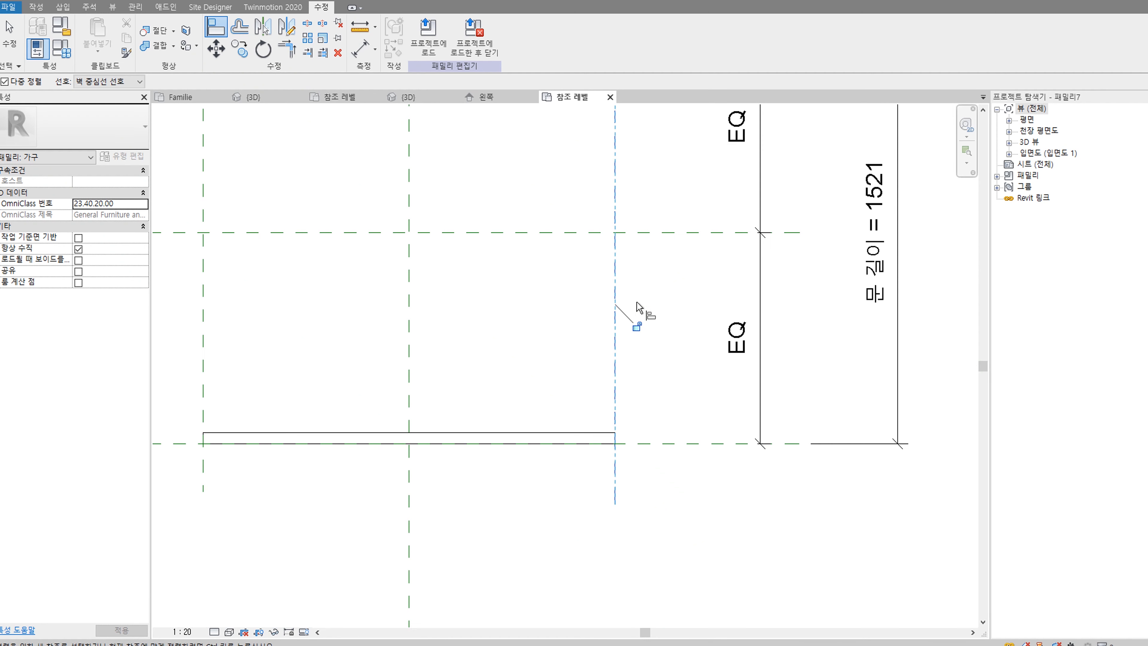
click(636, 327)
scroll(638, 330, down, 3)
key(Escape)
key(Escape)
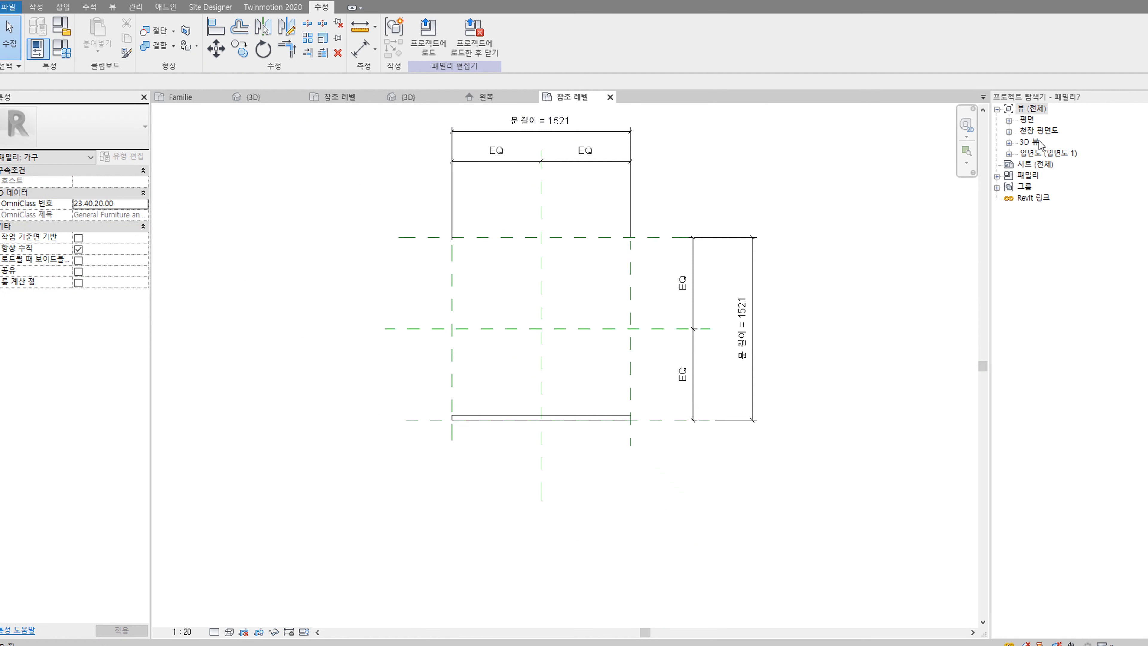
Step: Open the 왼쪽 elevation and draw a horizontal reference plane about 1978 mm above the reference level
click(1010, 154)
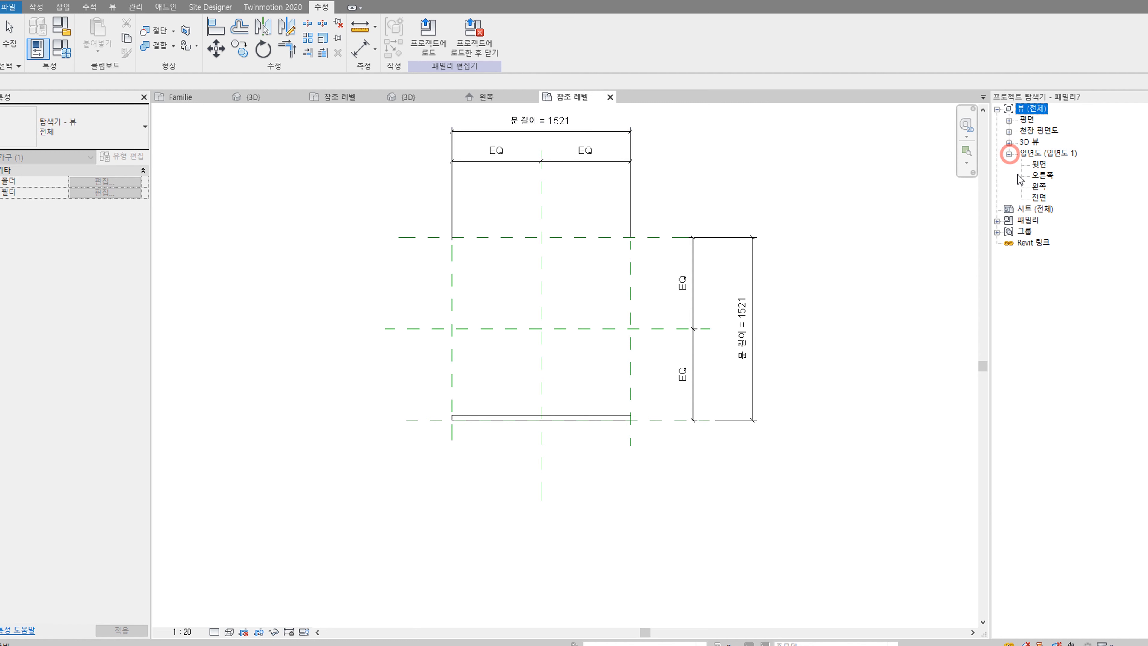
double_click(1038, 186)
scroll(646, 416, down, 2)
middle_drag(640, 428, 678, 402)
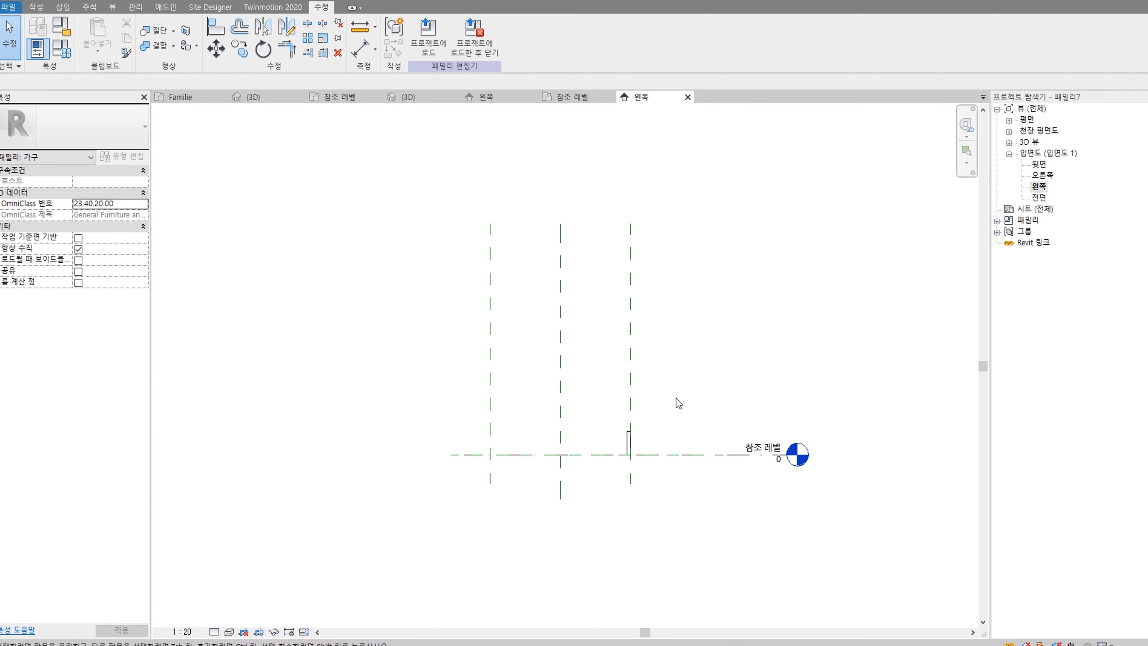
key(r)
key(p)
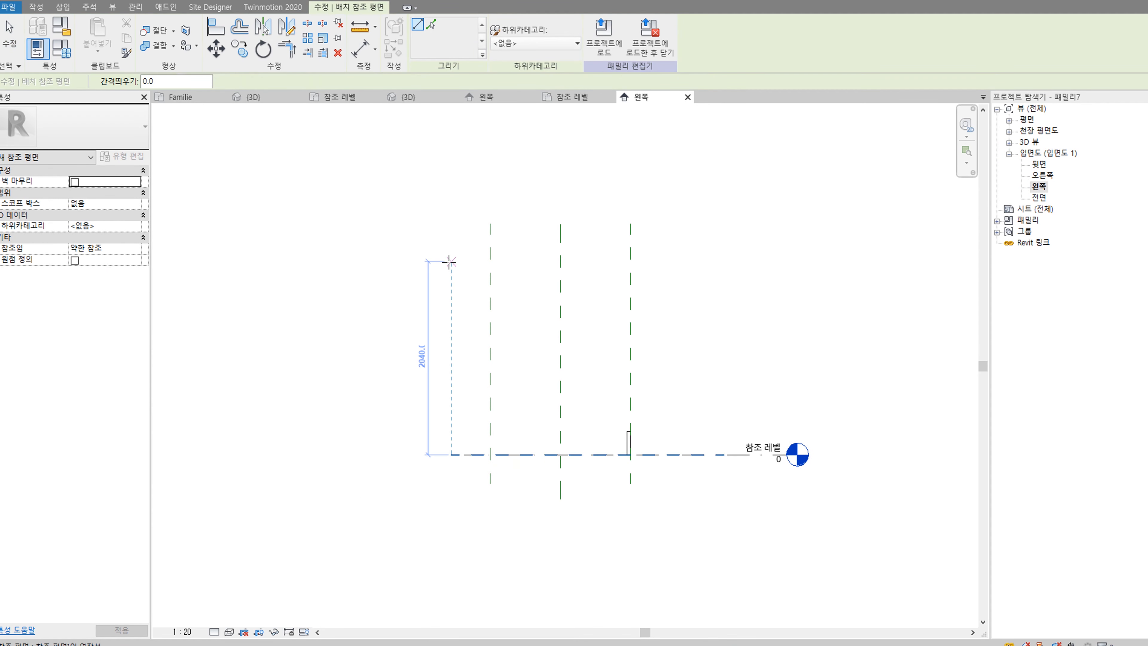
click(441, 267)
click(704, 267)
key(Escape)
key(Escape)
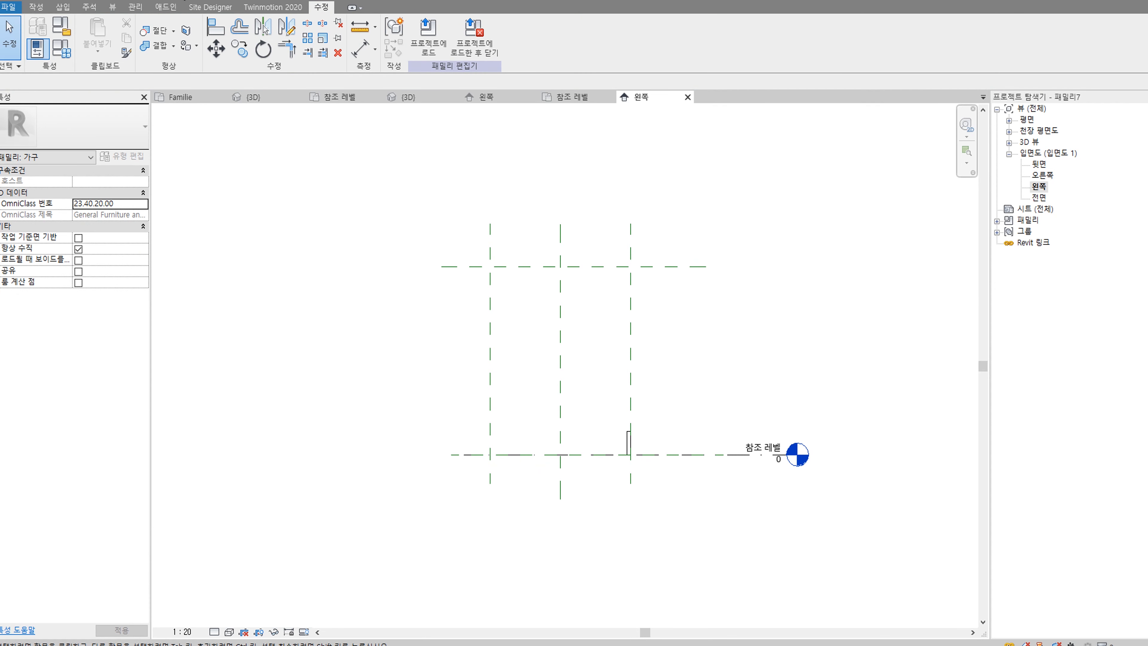
Step: Dimension the height between the new horizontal reference plane and the reference level, left of the vertical planes
key(d)
key(i)
click(472, 267)
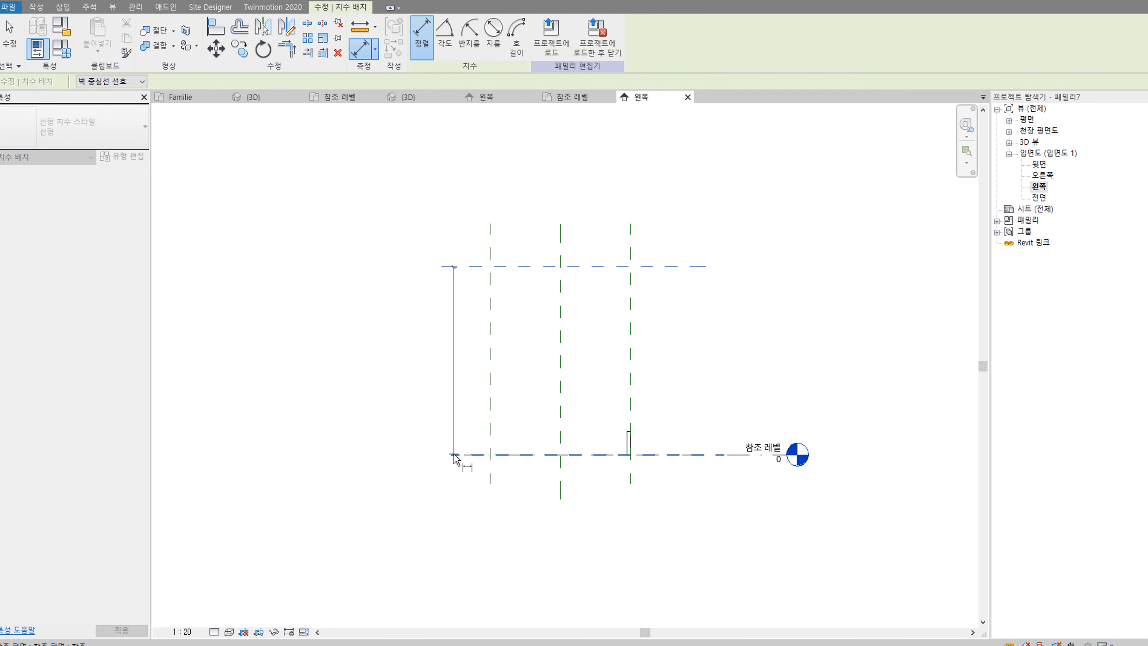
click(452, 454)
click(450, 393)
key(Escape)
key(Escape)
Step: Label the height dimension with a new instance parameter named 문 높이
click(471, 267)
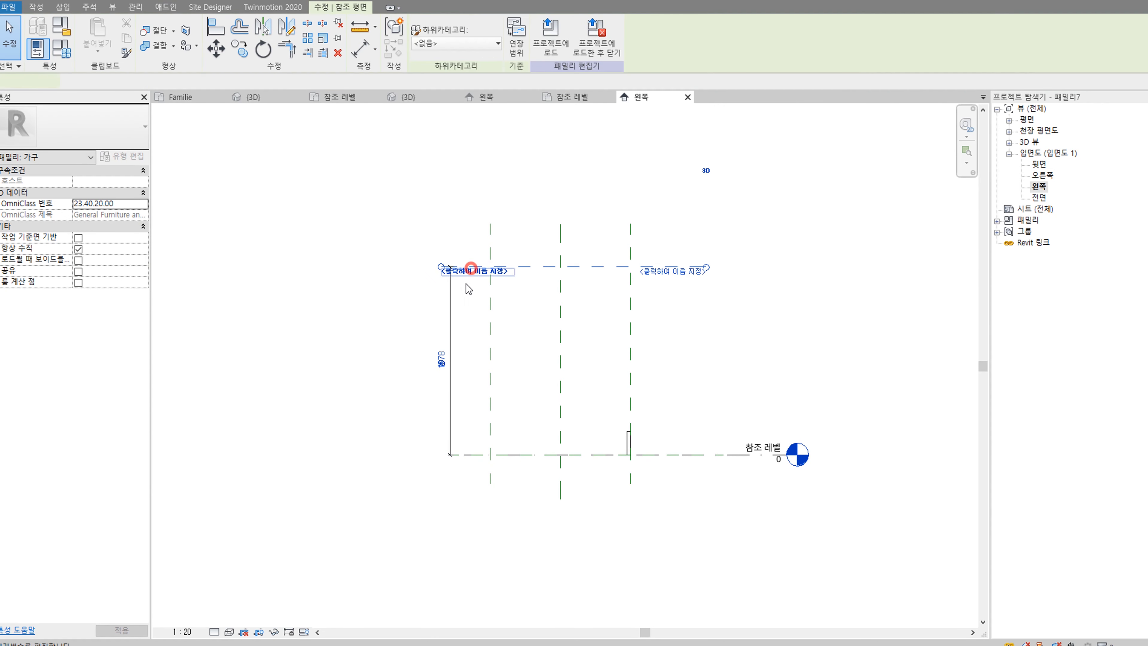
click(449, 337)
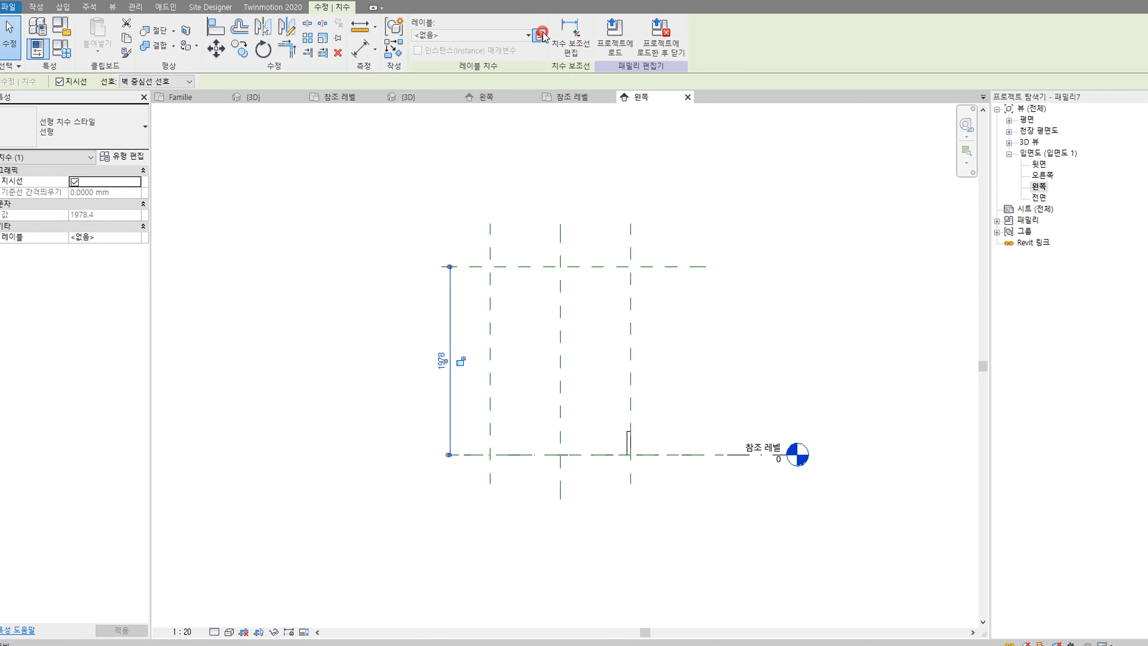
click(539, 35)
click(368, 333)
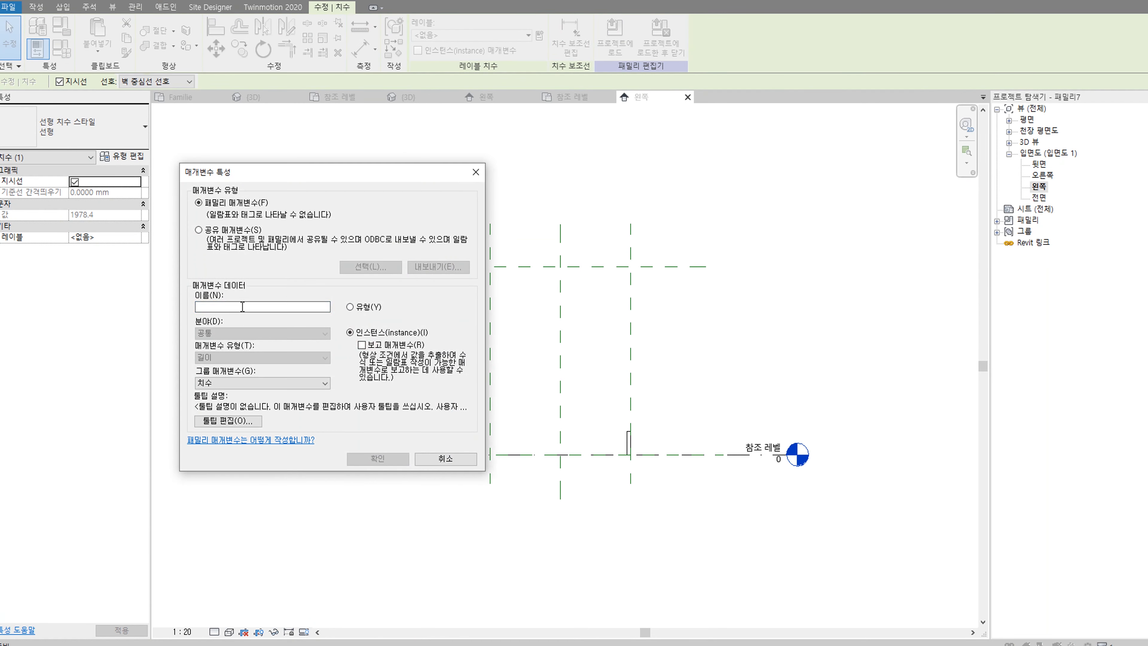
click(242, 307)
text(높이)
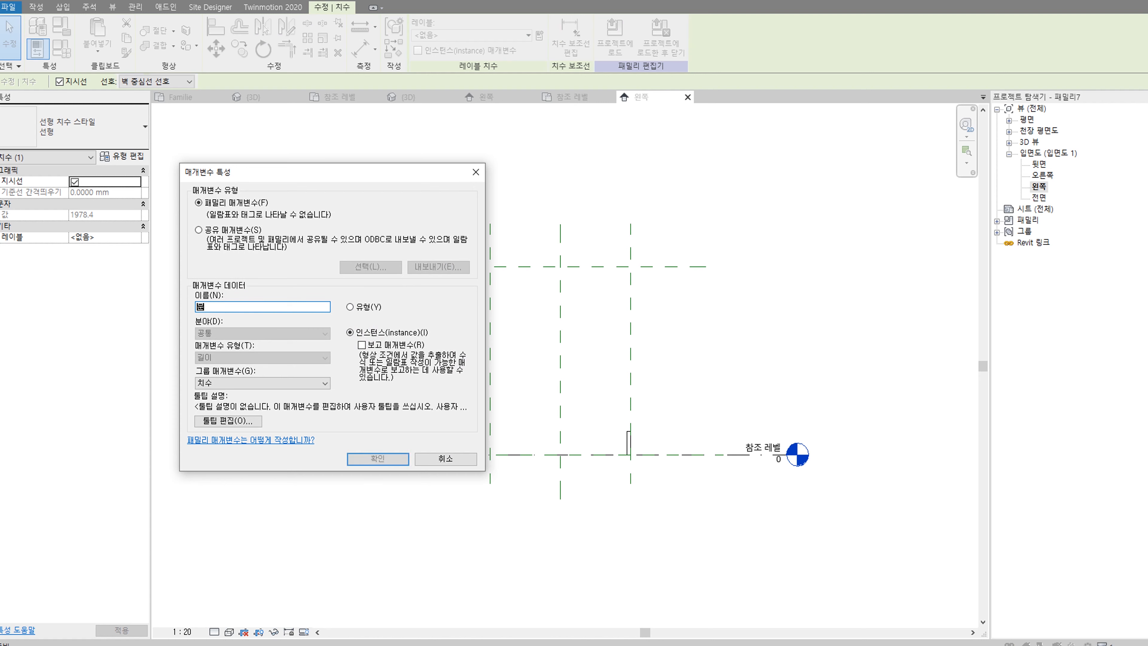
click(385, 461)
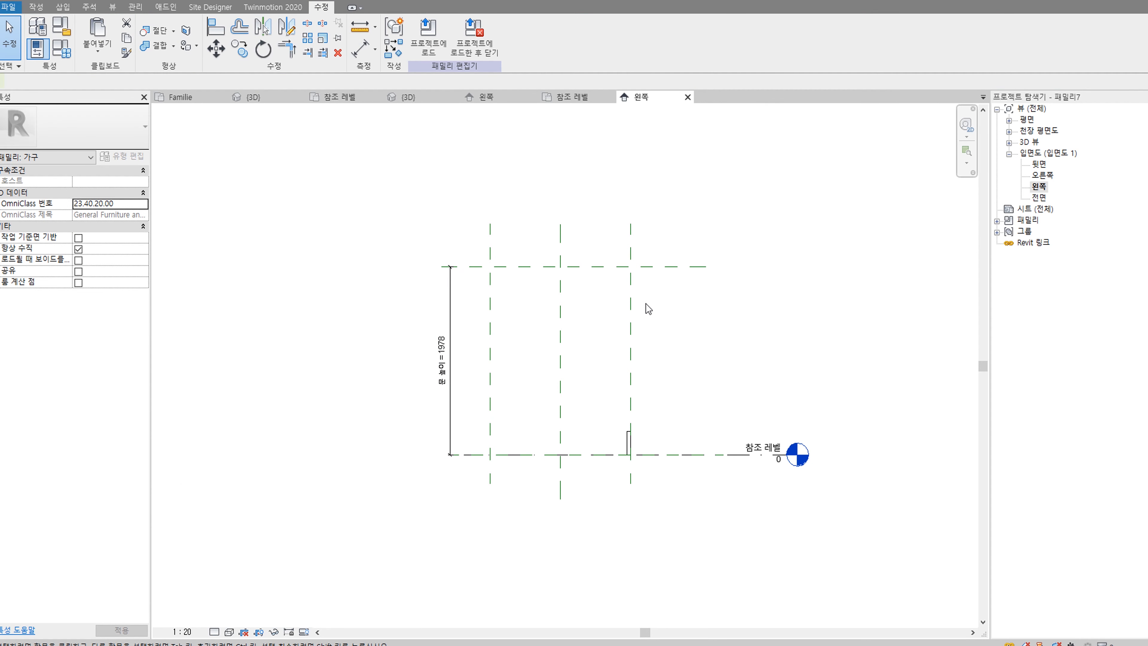
Step: Align the door extrusion's top edge to the upper horizontal reference plane in the 왼쪽 elevation and lock it
scroll(646, 303, up, 2)
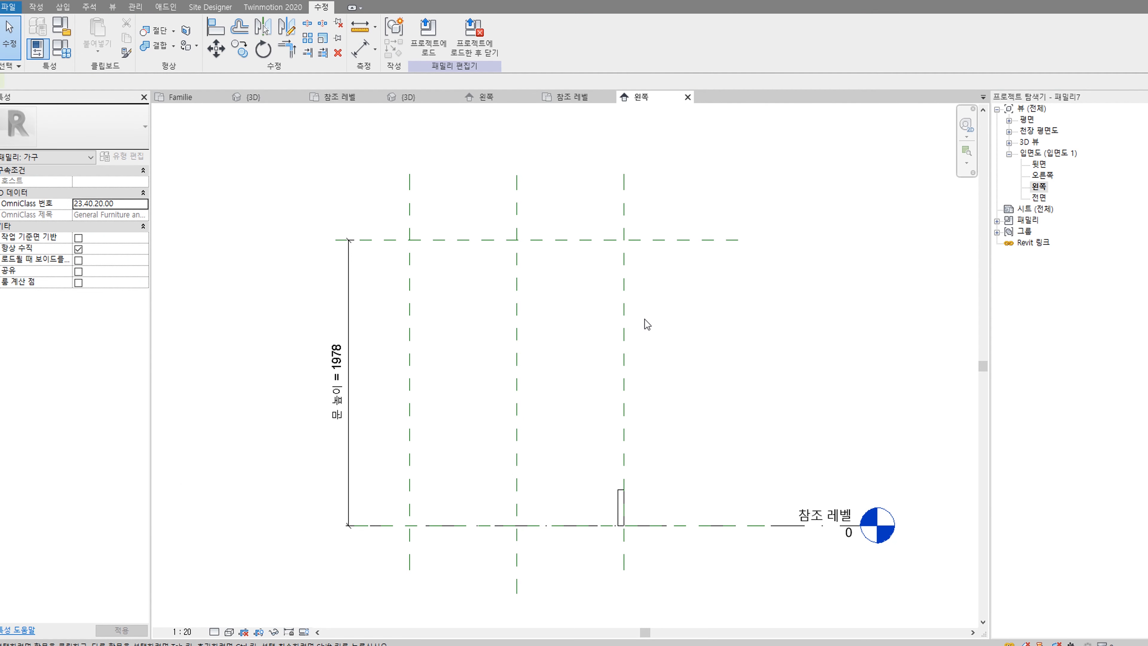
key(a)
key(l)
click(654, 241)
scroll(619, 491, up, 1)
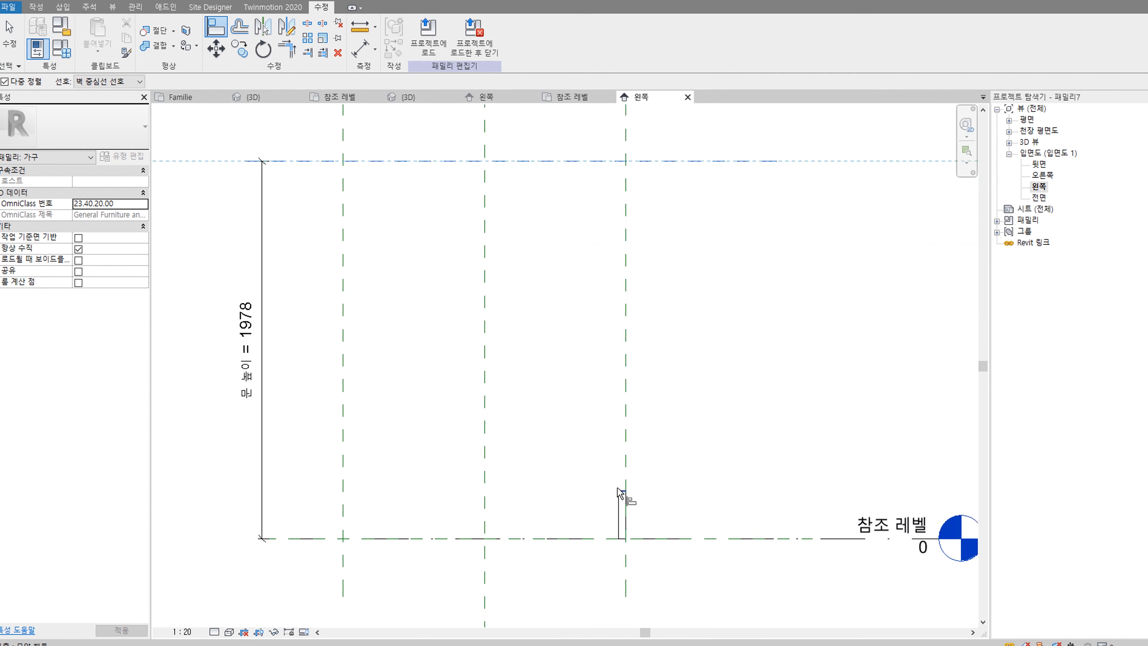
click(620, 491)
scroll(693, 349, down, 3)
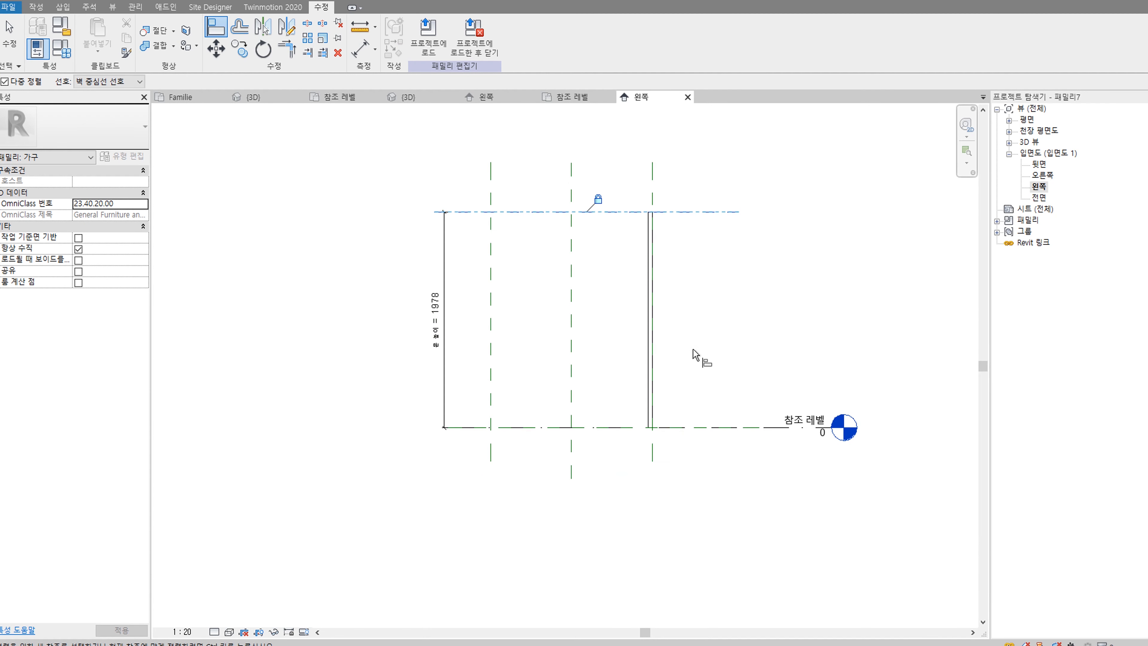
key(Escape)
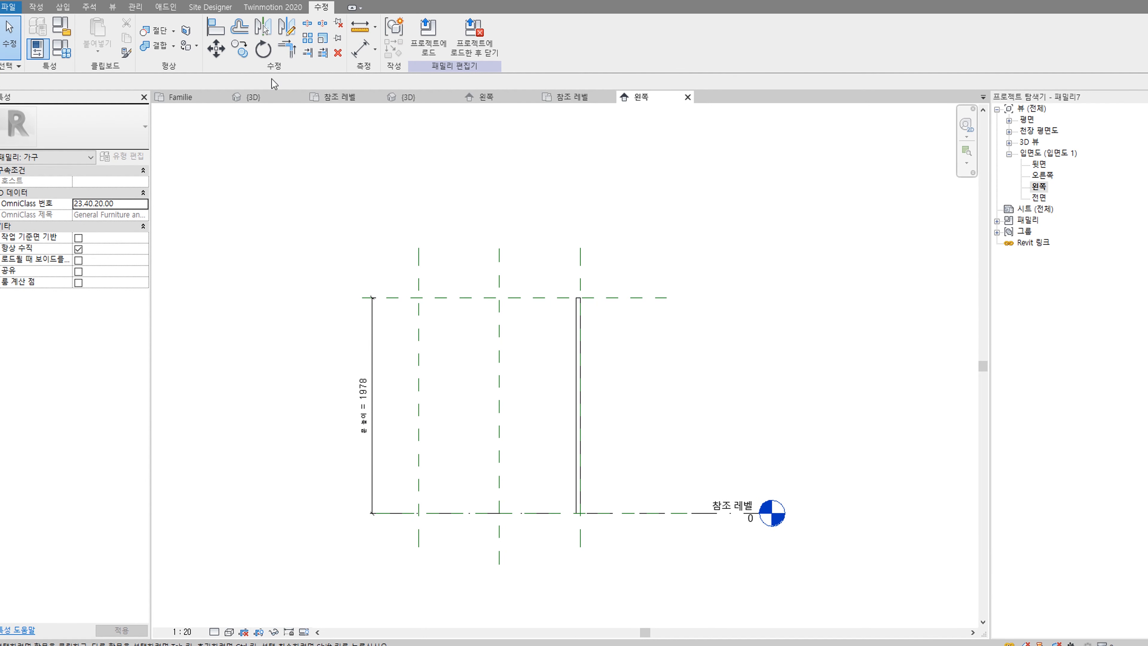
Step: Review the door's family parameters and 3D shape against the Mülltonnenbox Quadra 3er reference photo
click(70, 49)
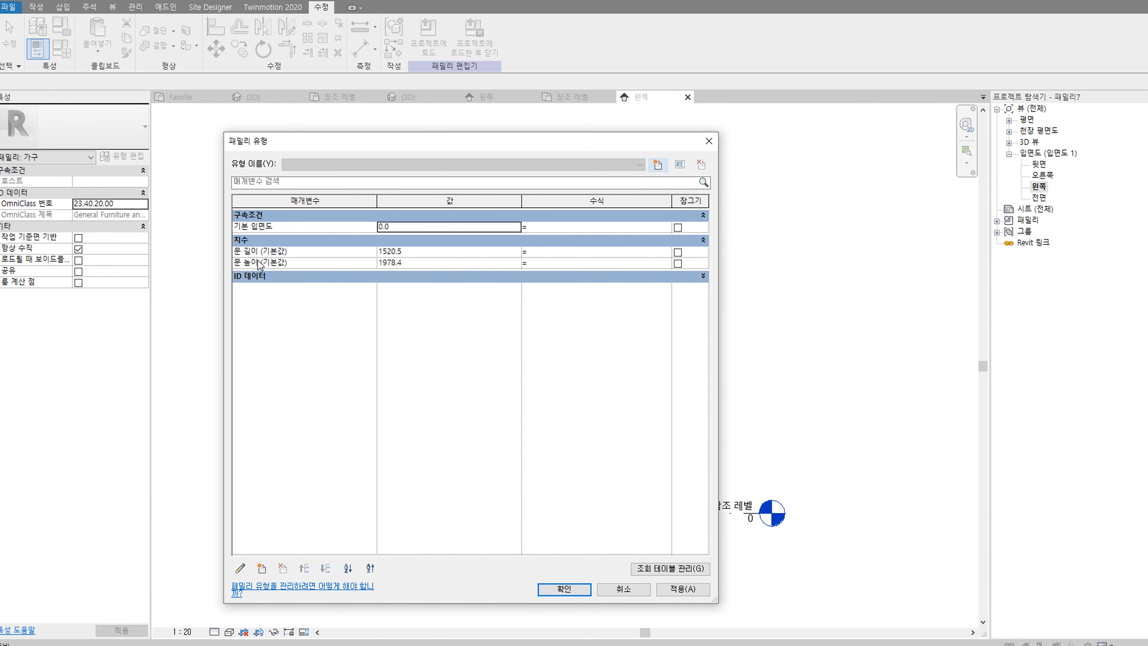
click(709, 141)
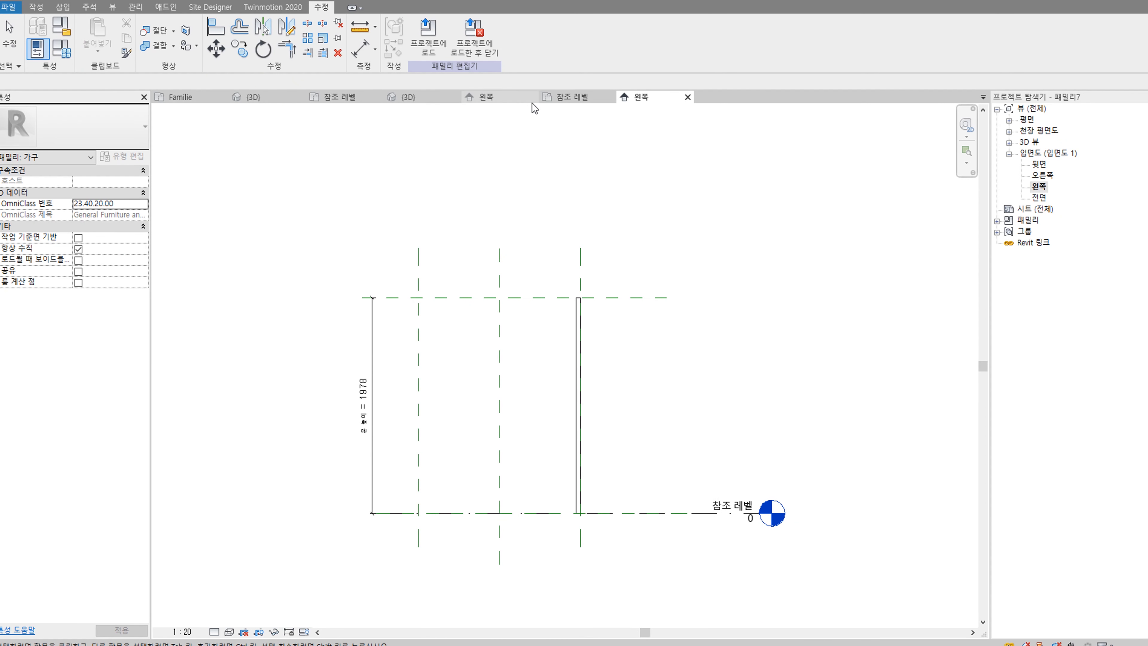
click(228, 2)
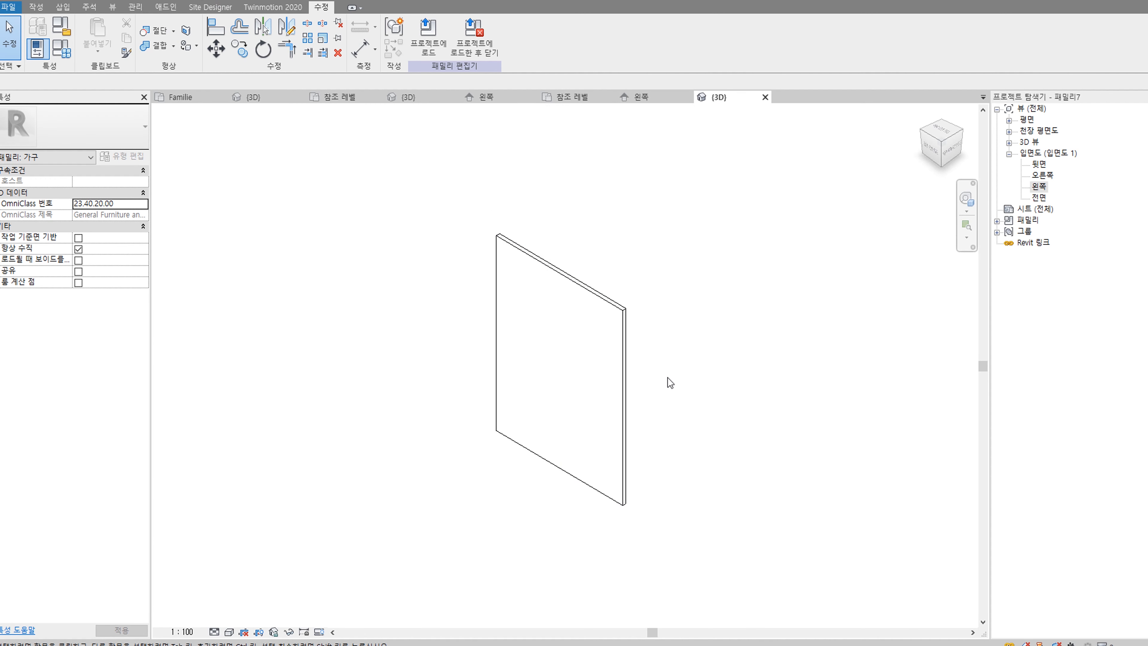
scroll(669, 376, down, 1)
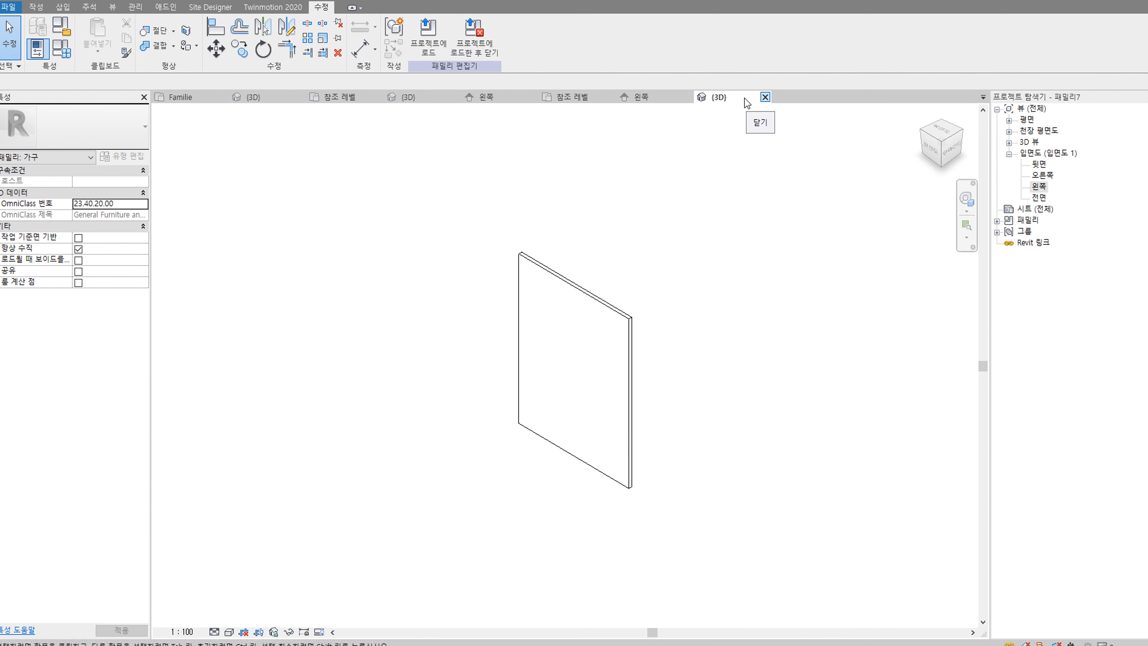
drag(759, 0, 460, 0)
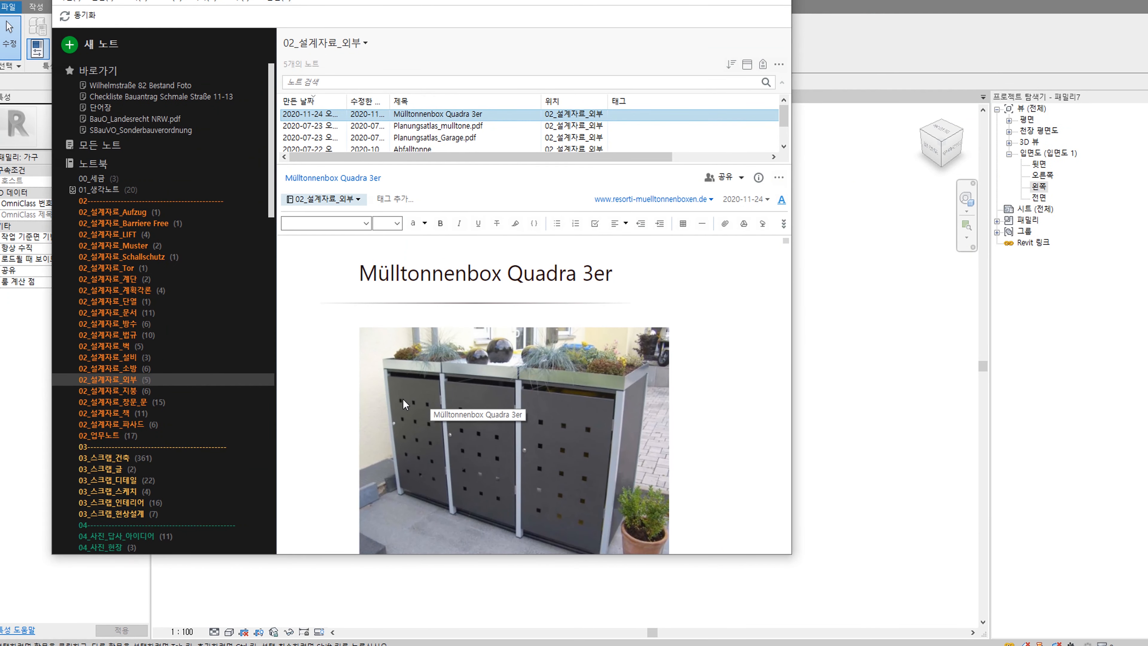
drag(681, 0, 589, 0)
double_click(1038, 186)
double_click(1039, 197)
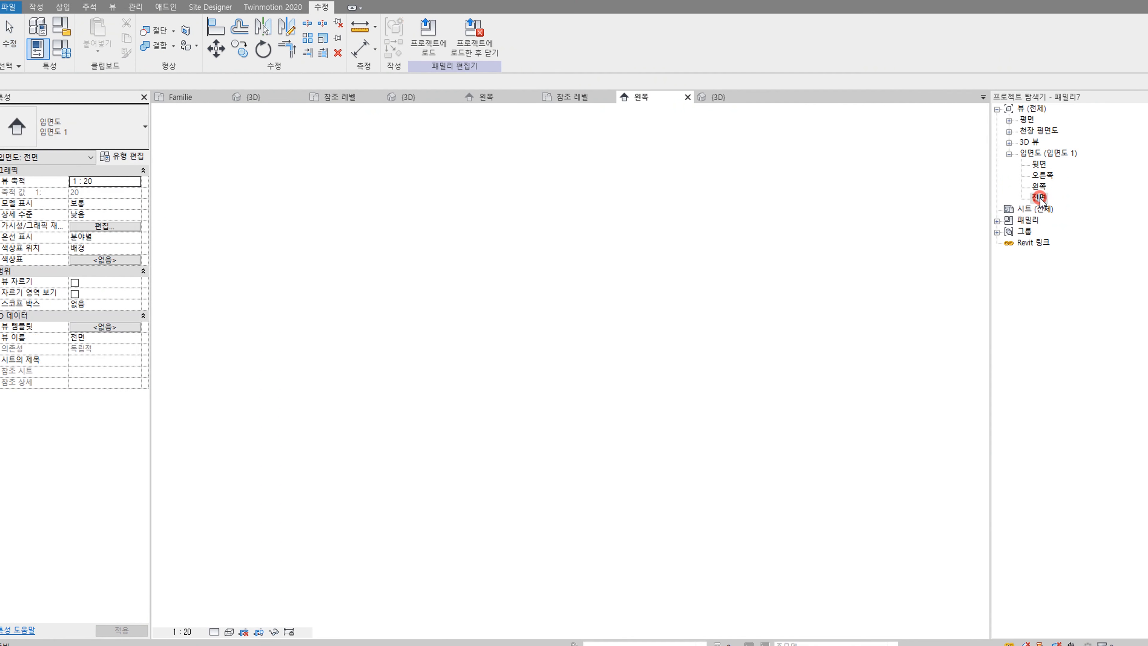
middle_drag(590, 466, 568, 465)
scroll(610, 255, up, 2)
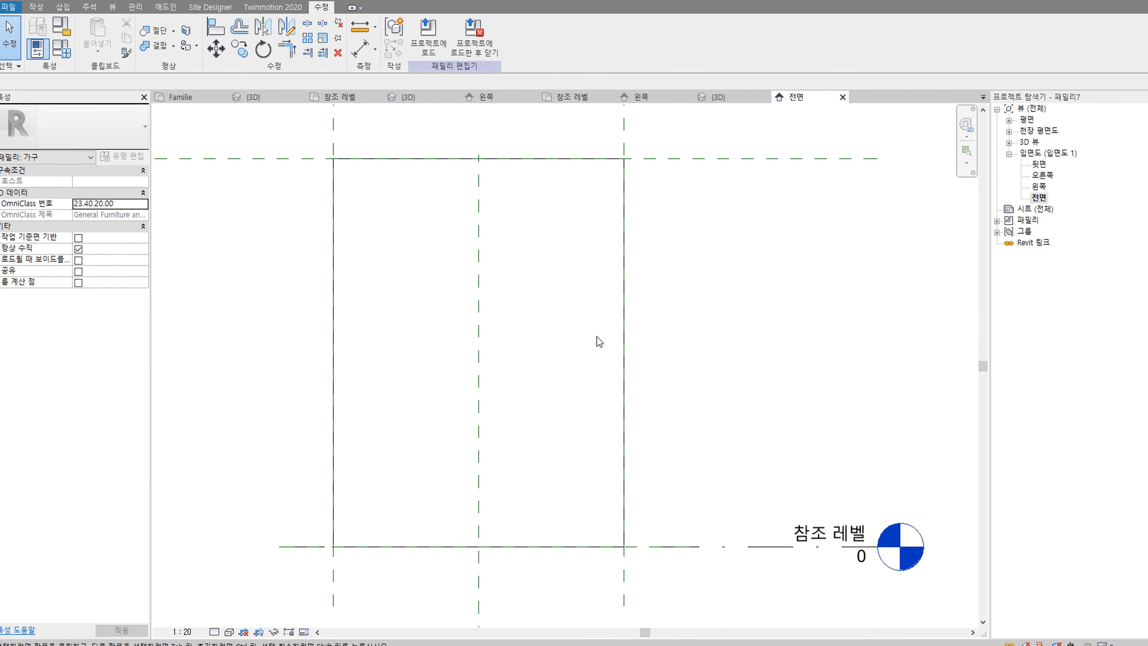
click(37, 8)
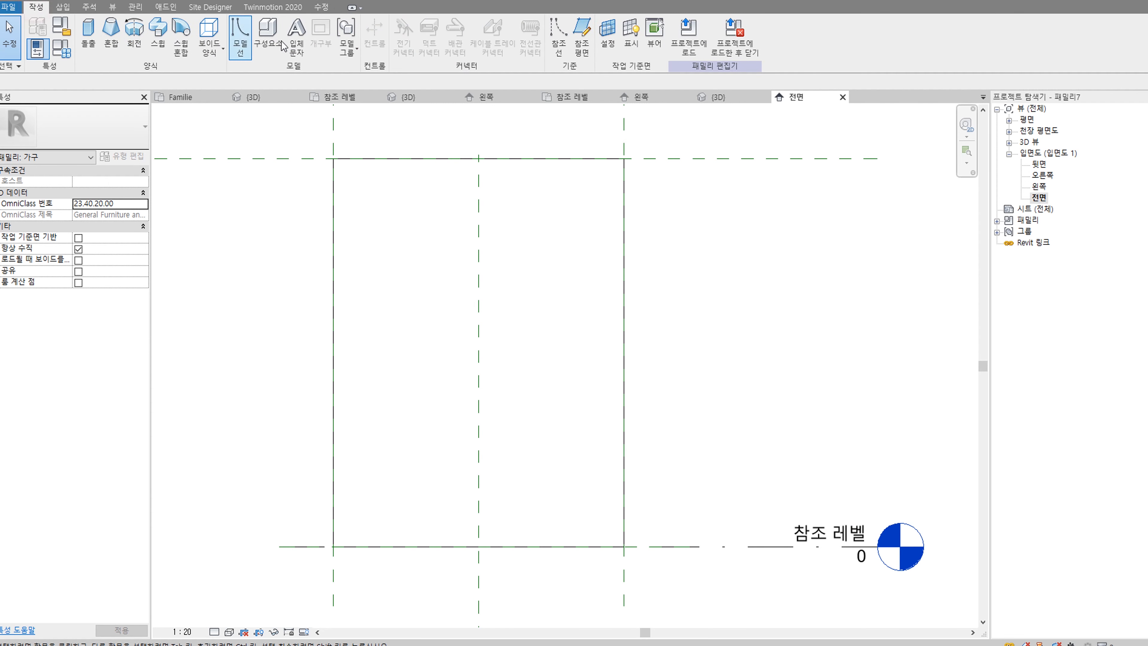
click(211, 52)
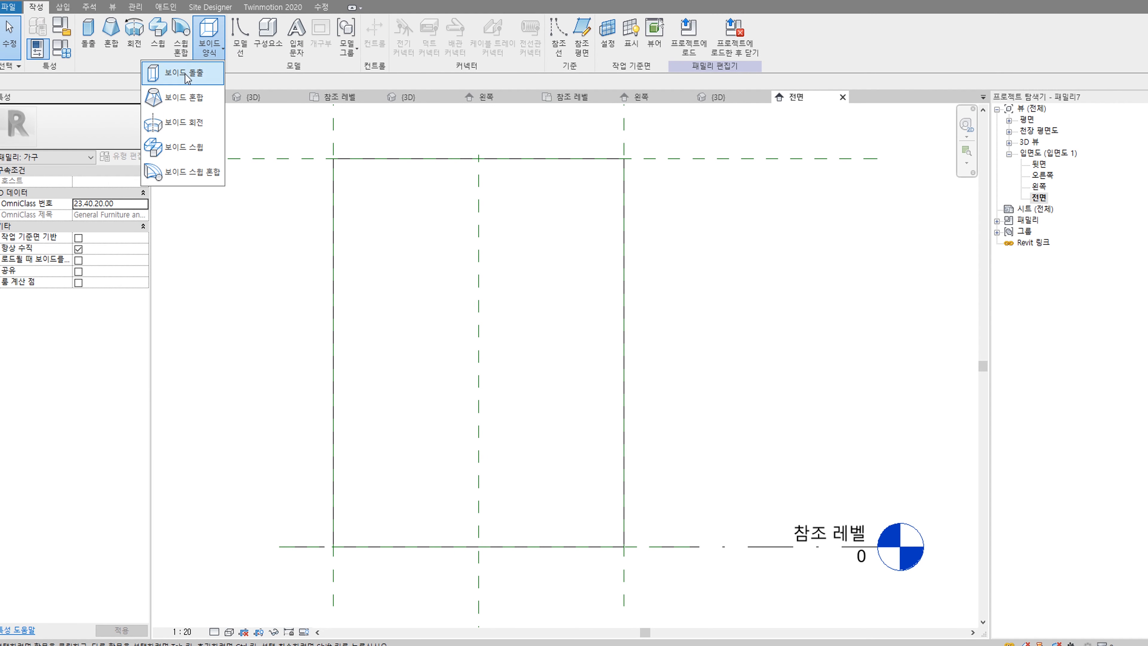
click(587, 59)
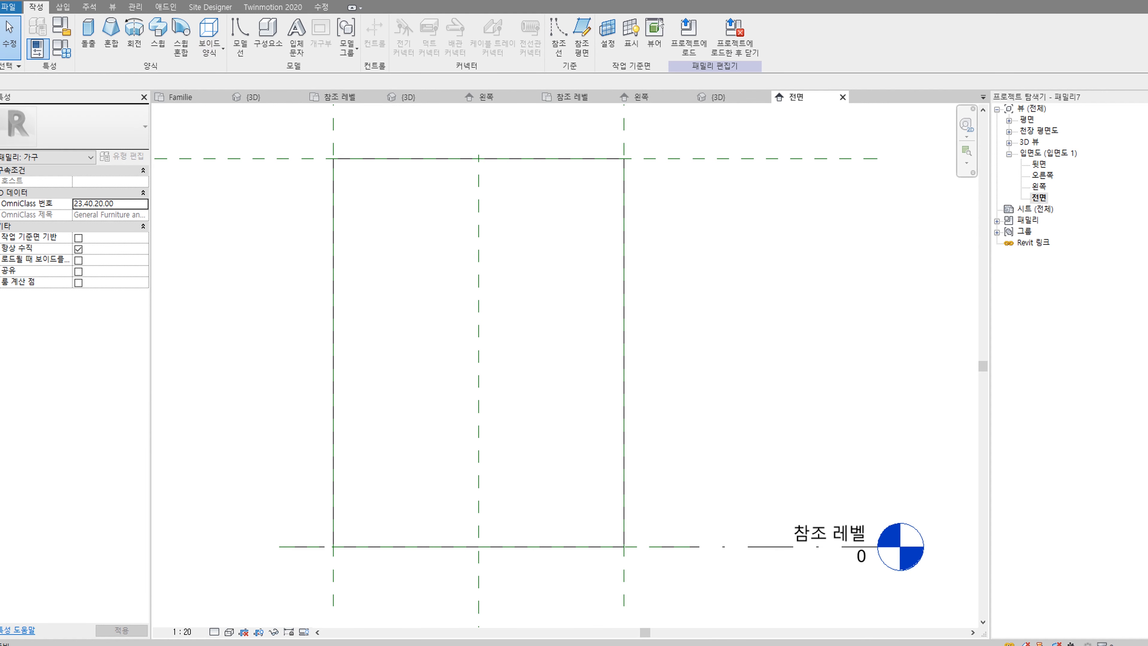
Step: In the 3D view, set the work plane to the door panel's large front face by picking a plane
click(230, 1)
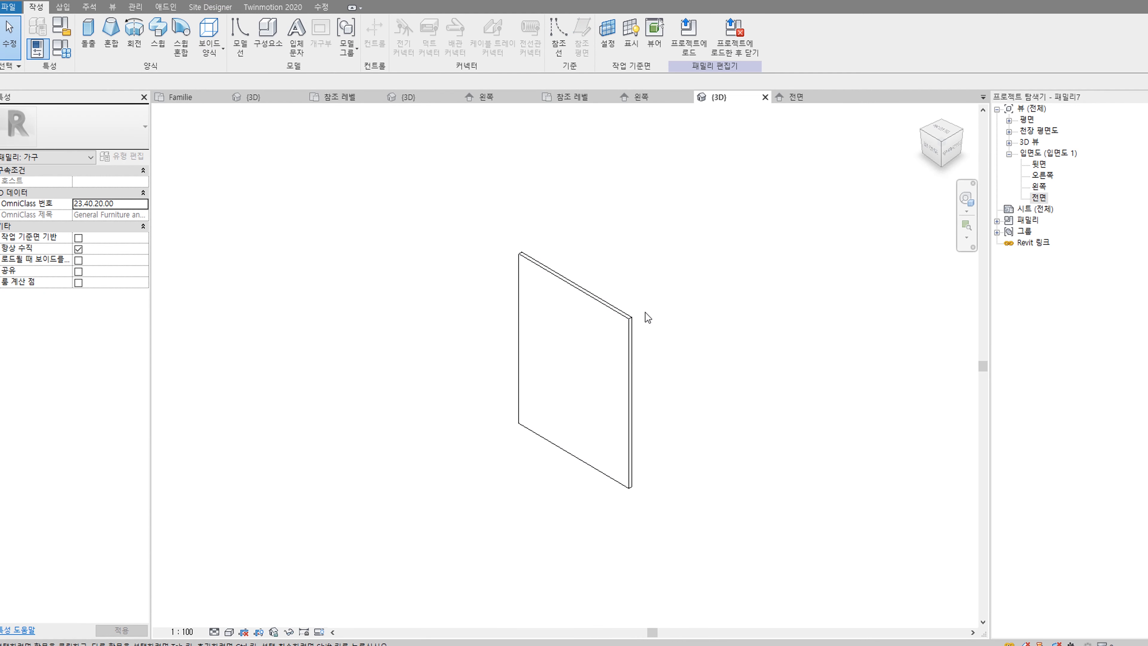
shift+middle_drag(561, 290, 715, 357)
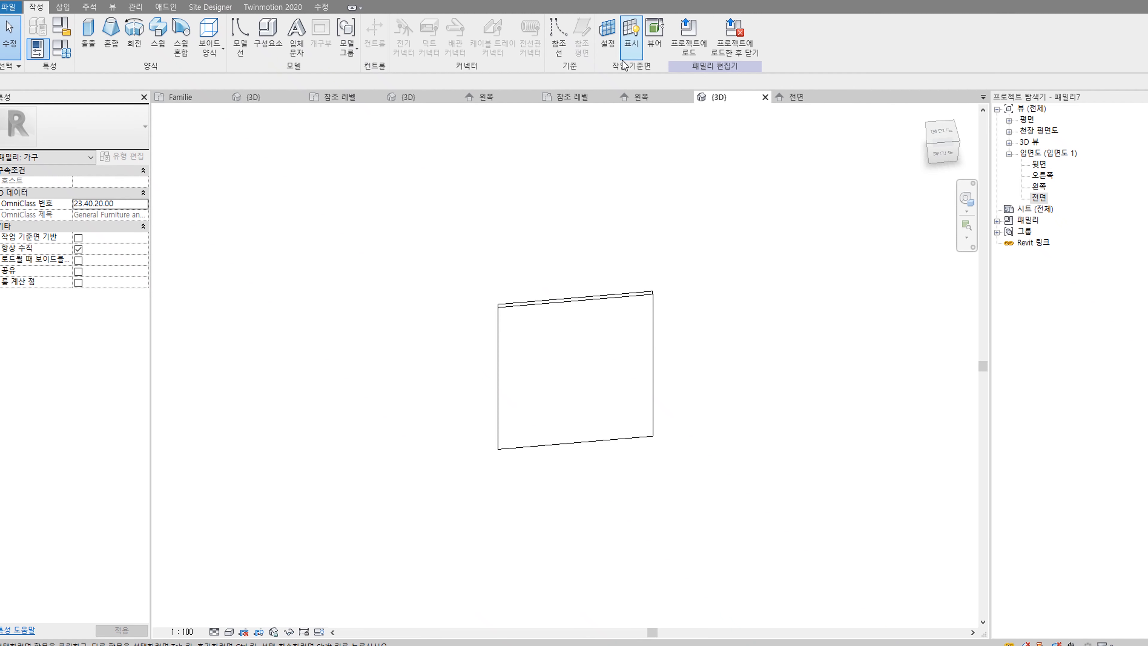
click(607, 46)
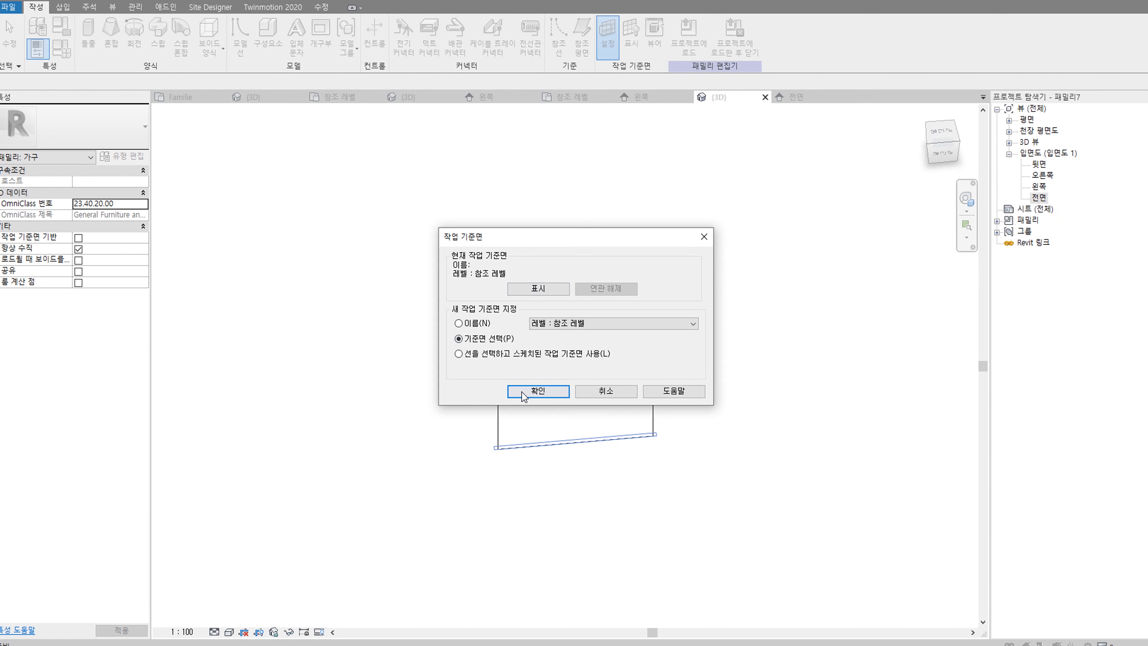
click(536, 391)
shift+middle_drag(633, 389, 403, 358)
click(578, 301)
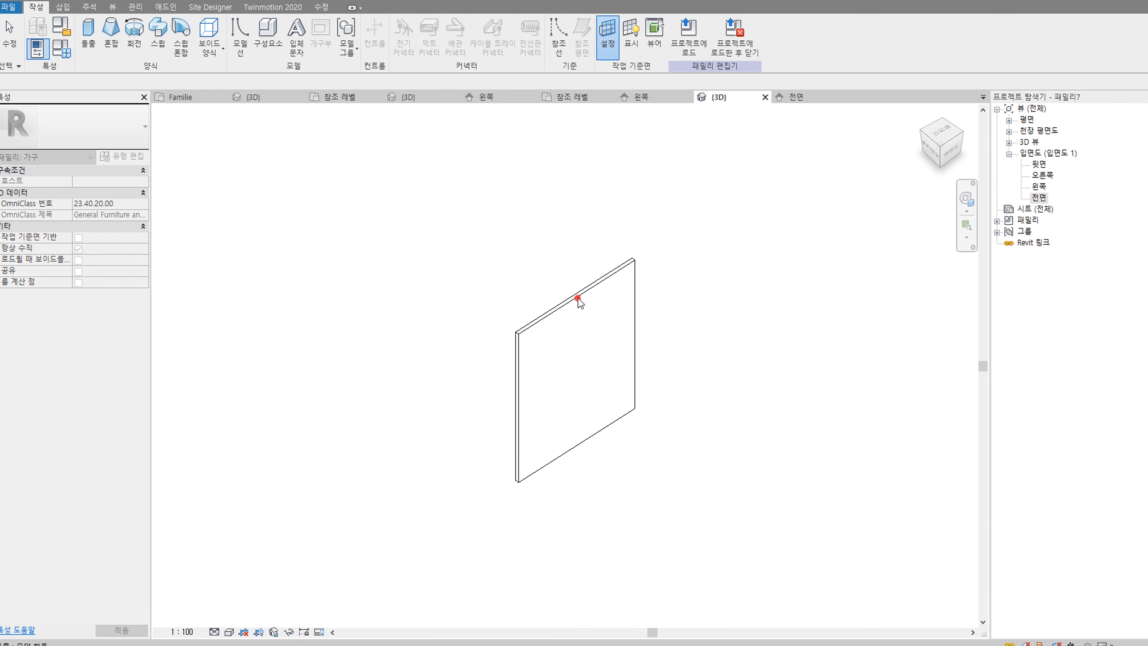
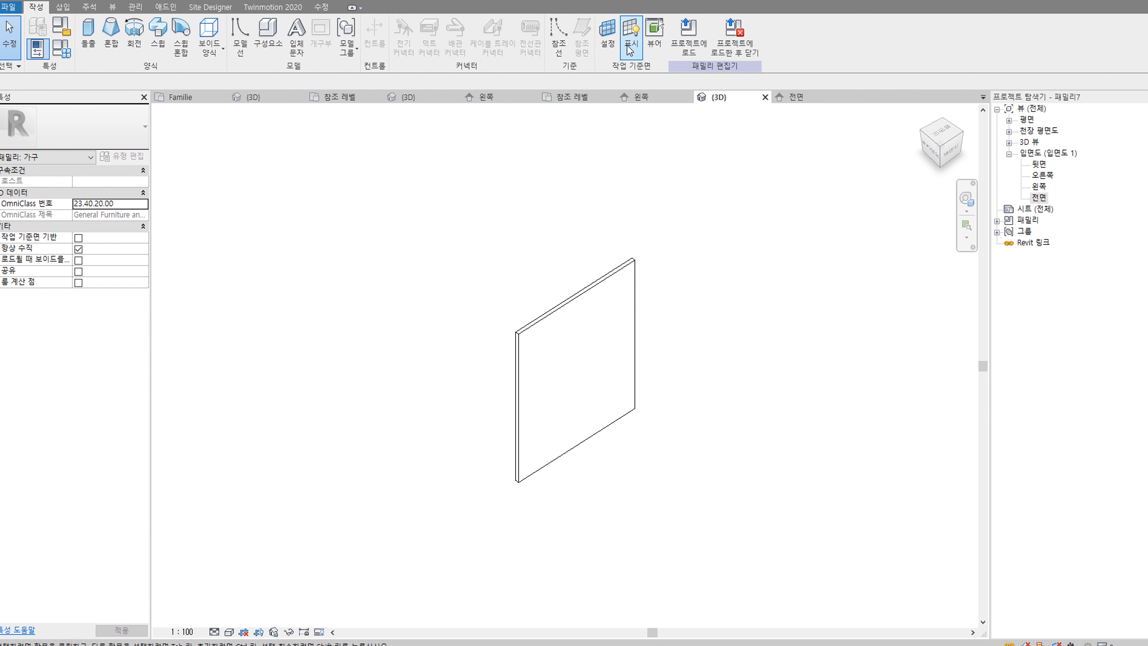
click(607, 32)
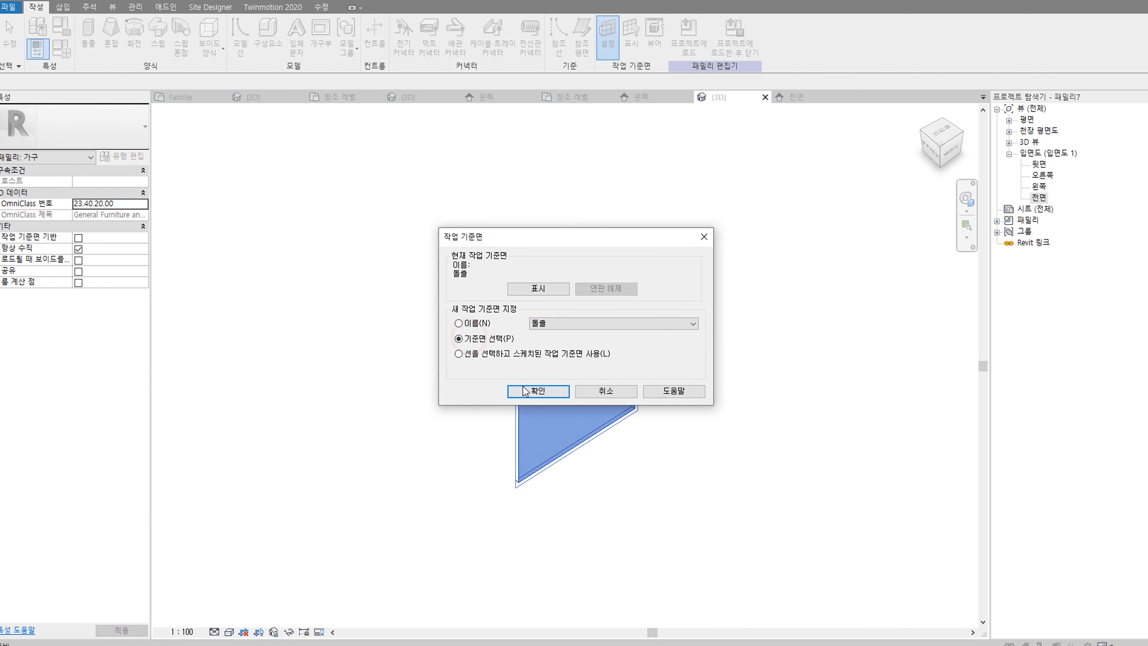
click(524, 390)
click(556, 314)
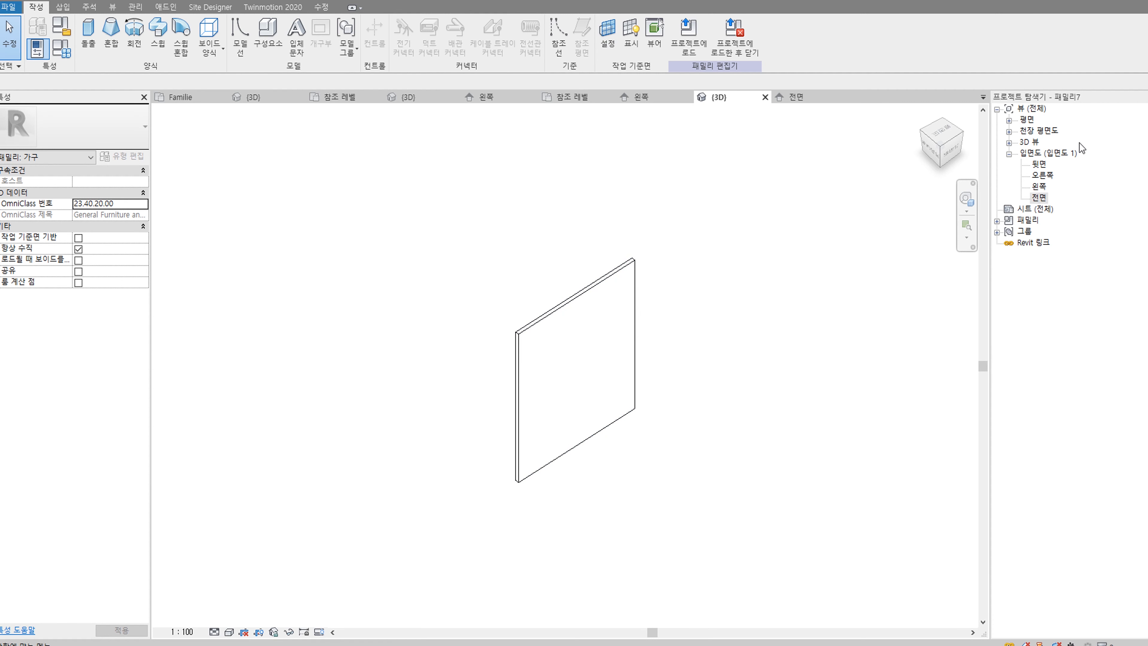
Step: Create a 250 mm void extrusion from a square of about 180 mm sketched near the middle of the door face
click(209, 36)
click(181, 77)
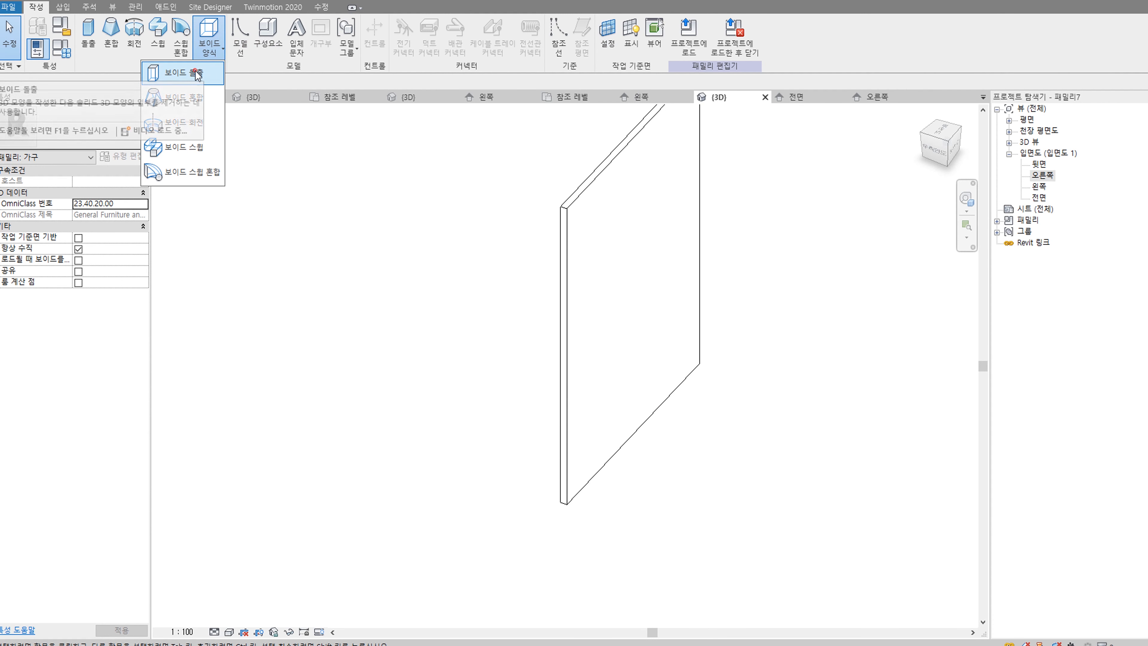
click(457, 24)
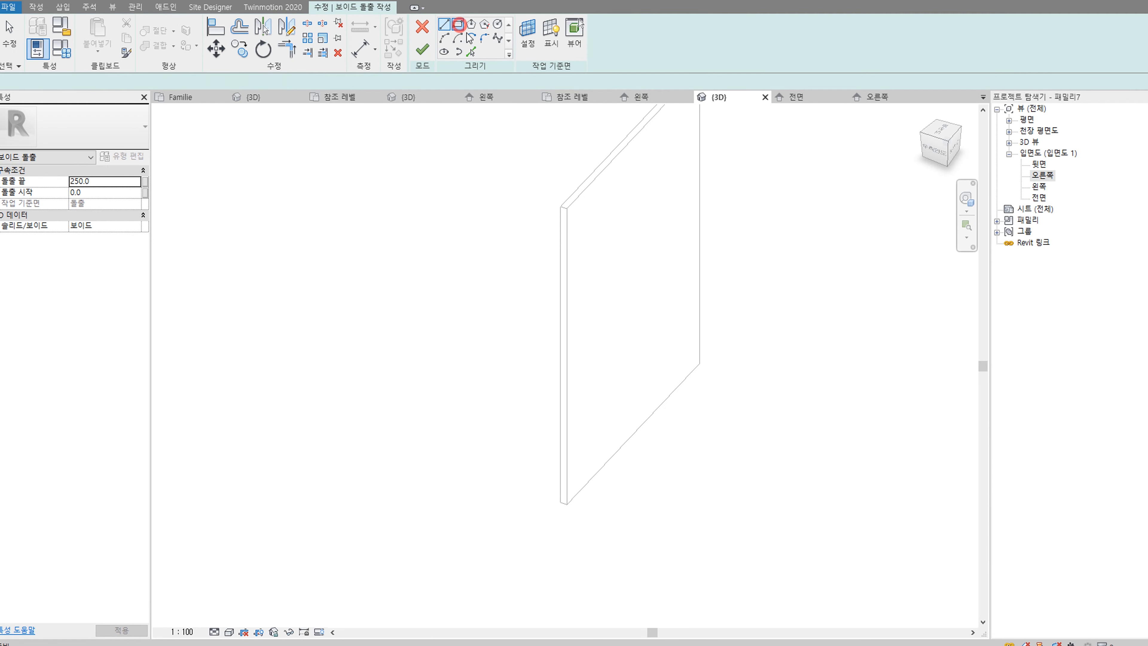
click(643, 284)
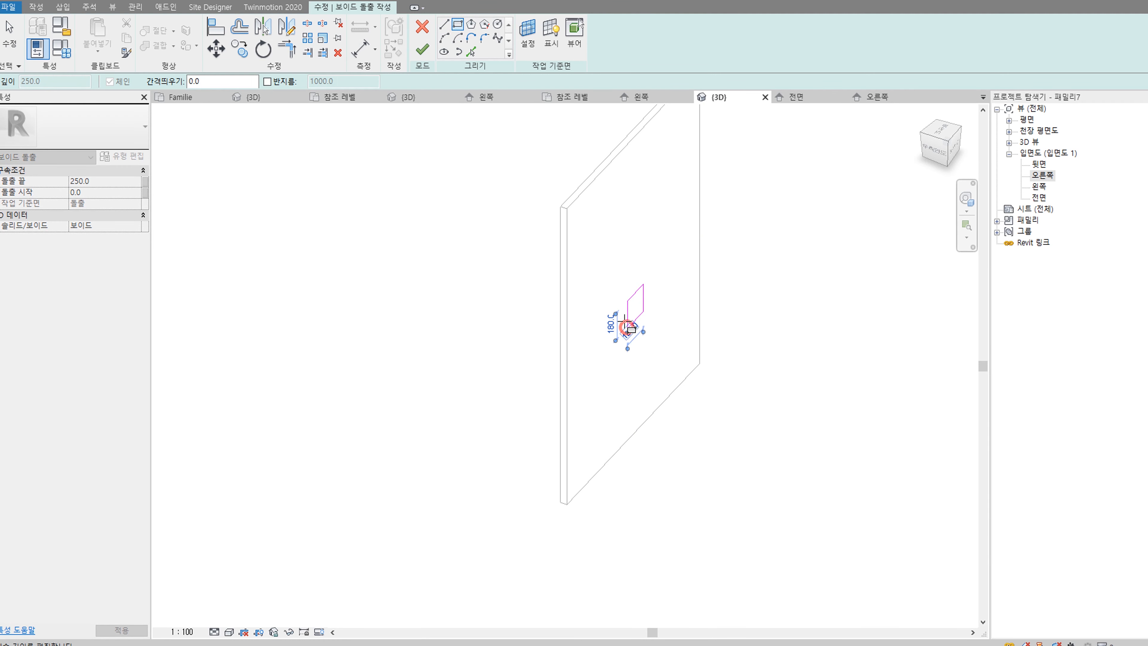
click(628, 328)
click(432, 53)
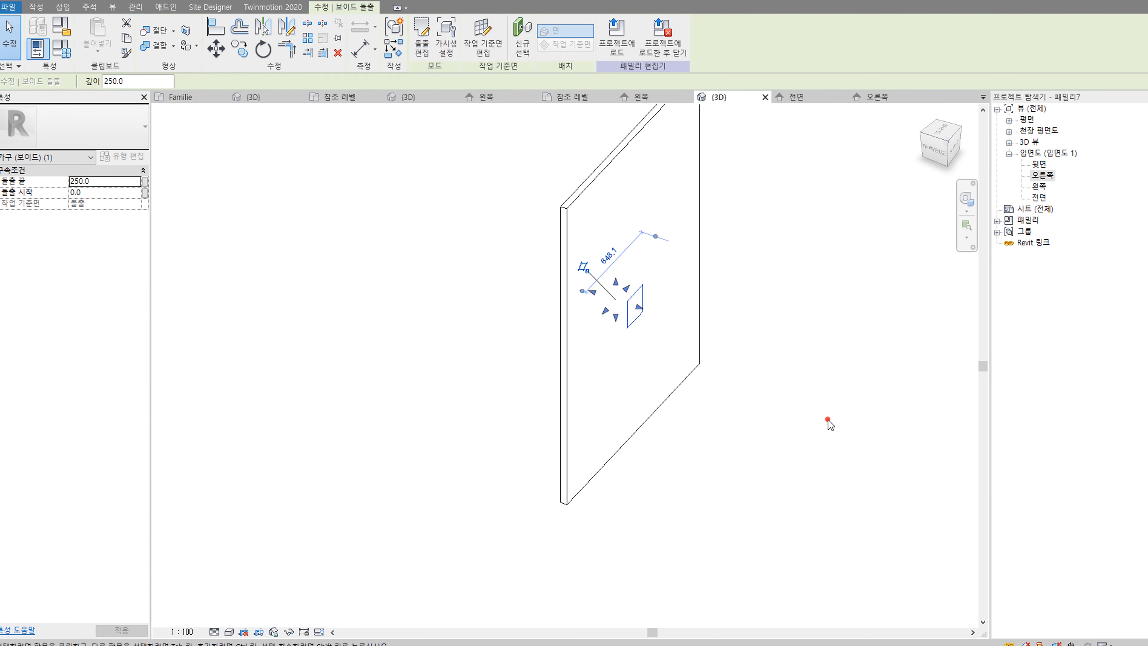
scroll(659, 313, up, 2)
shift+middle_drag(659, 313, 465, 298)
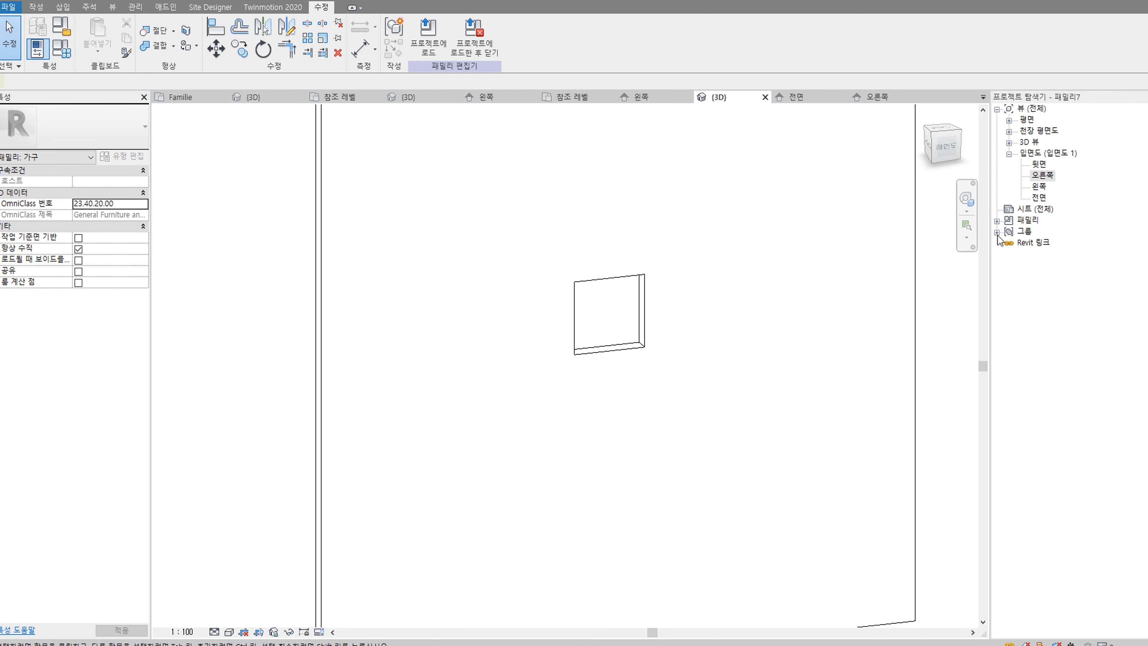
Step: In the 오른쪽 elevation, reduce the void extrusion's depth to the 40 mm door thickness and lock its end to the door face
double_click(1042, 175)
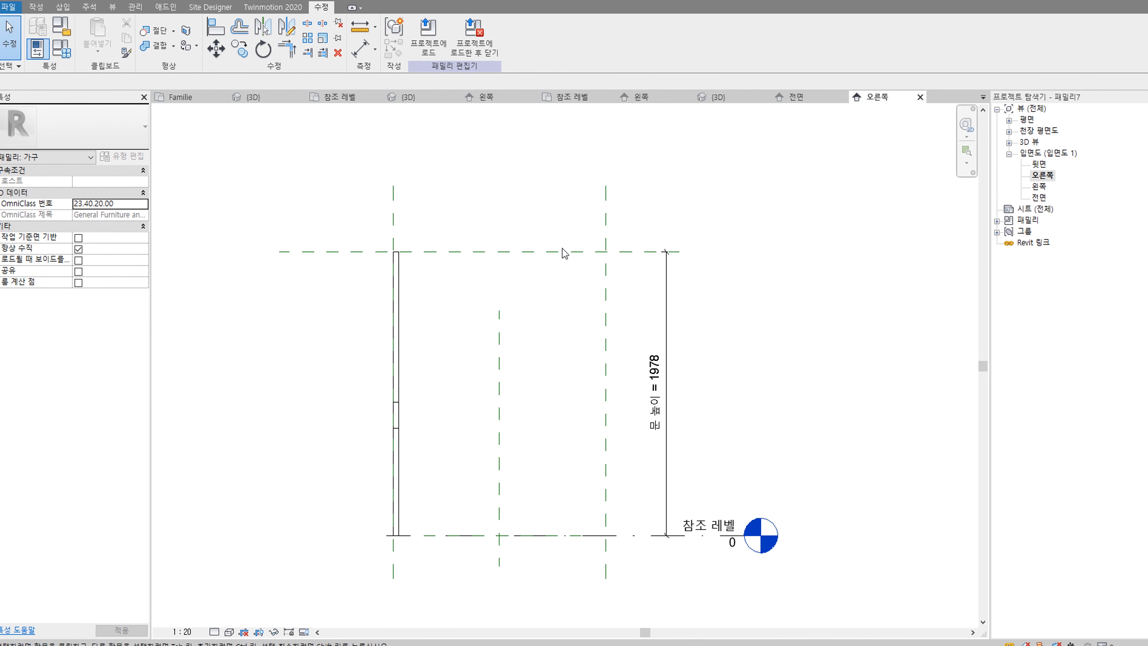
scroll(422, 430, up, 2)
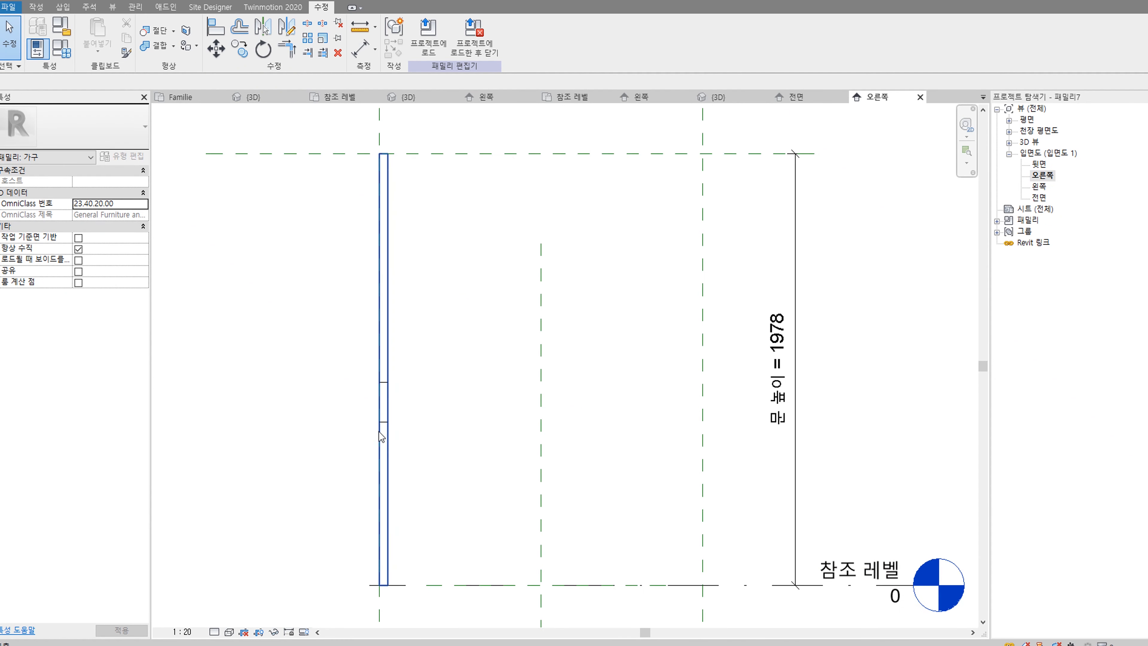
click(385, 389)
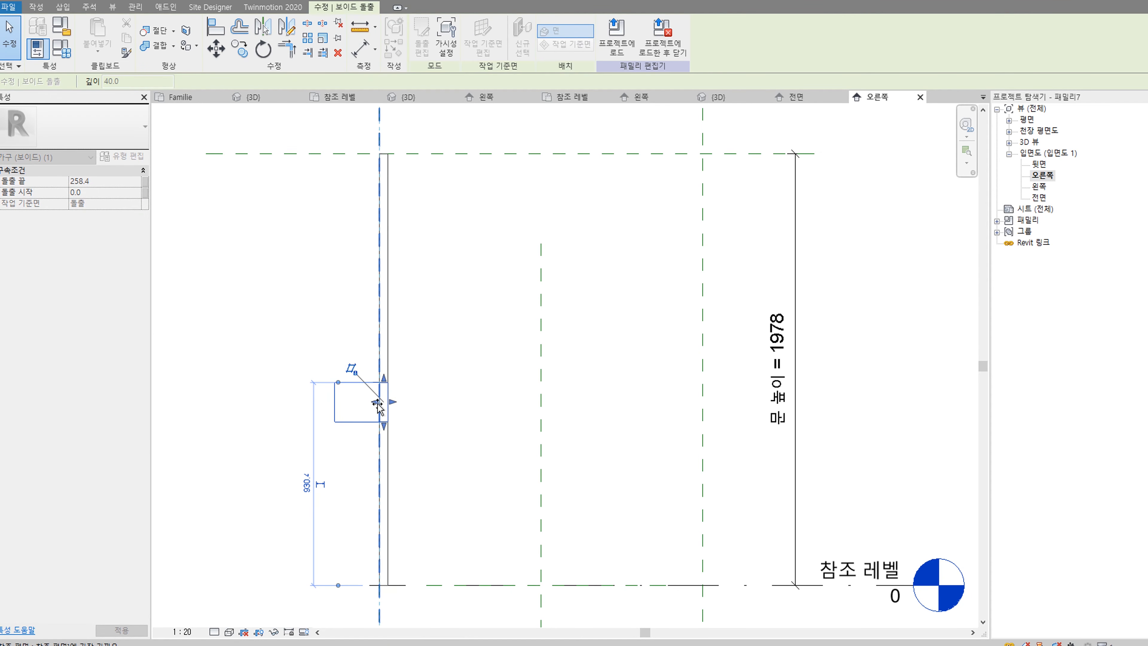
mouse_move(377, 407)
mouse_down()
mouse_move(418, 399)
mouse_move(395, 397)
mouse_up()
scroll(379, 406, up, 3)
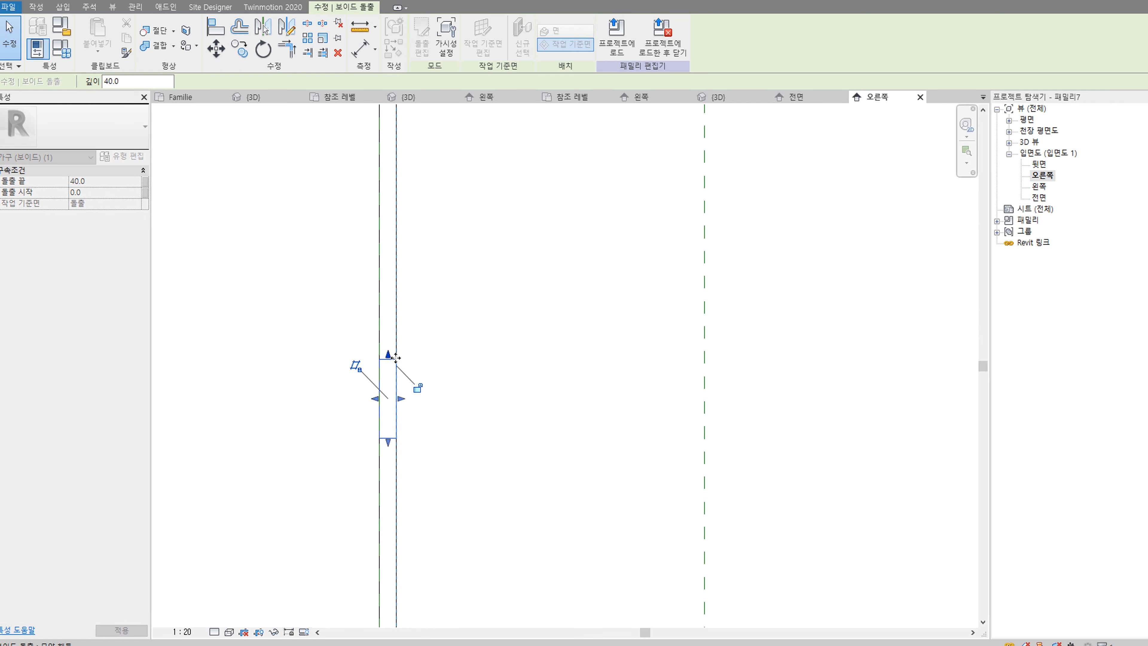
click(418, 390)
click(471, 329)
Step: In the 전면 elevation, resize the void extrusion's square sketch to 100 mm by 100 mm and finish the sketch
double_click(1038, 197)
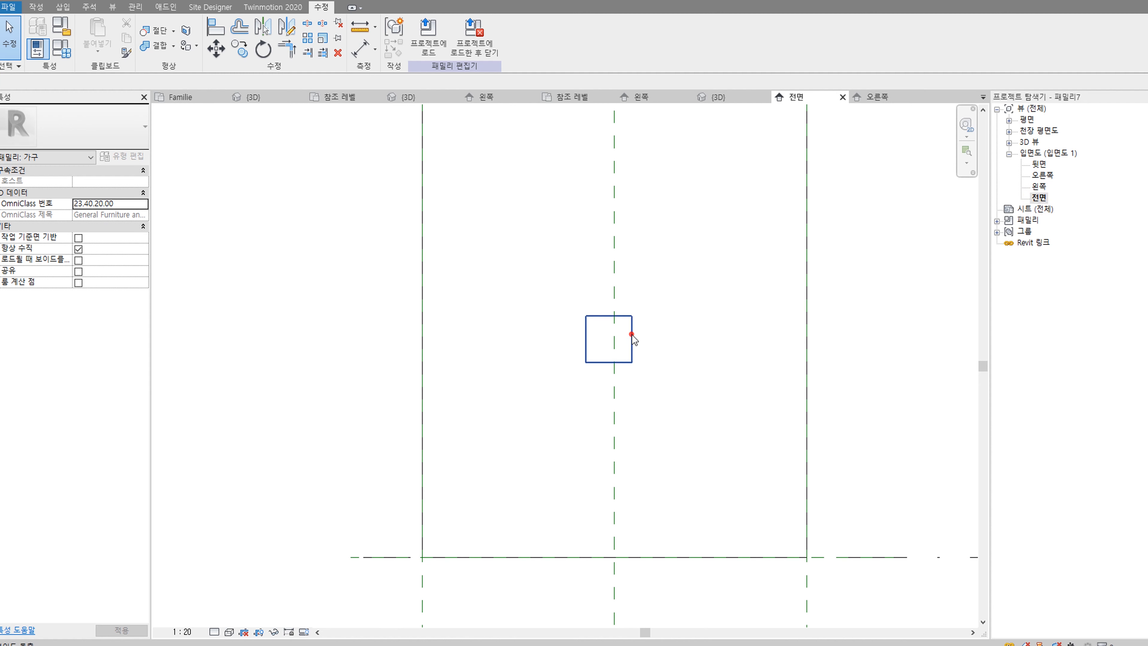
click(632, 340)
scroll(633, 343, up, 2)
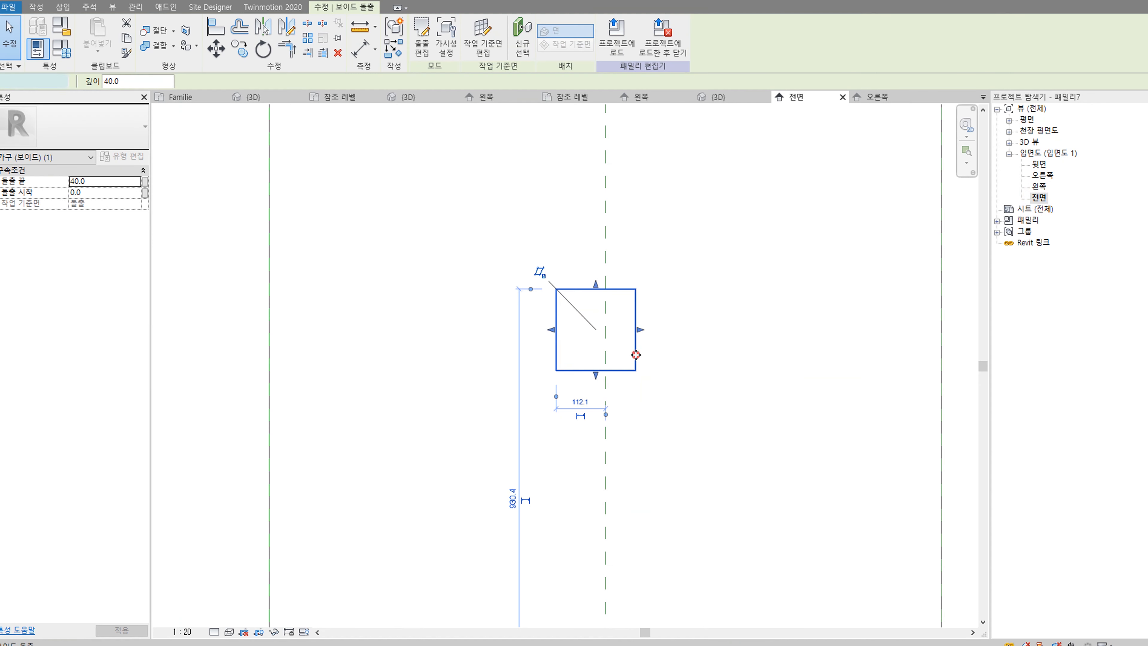
double_click(635, 354)
click(556, 341)
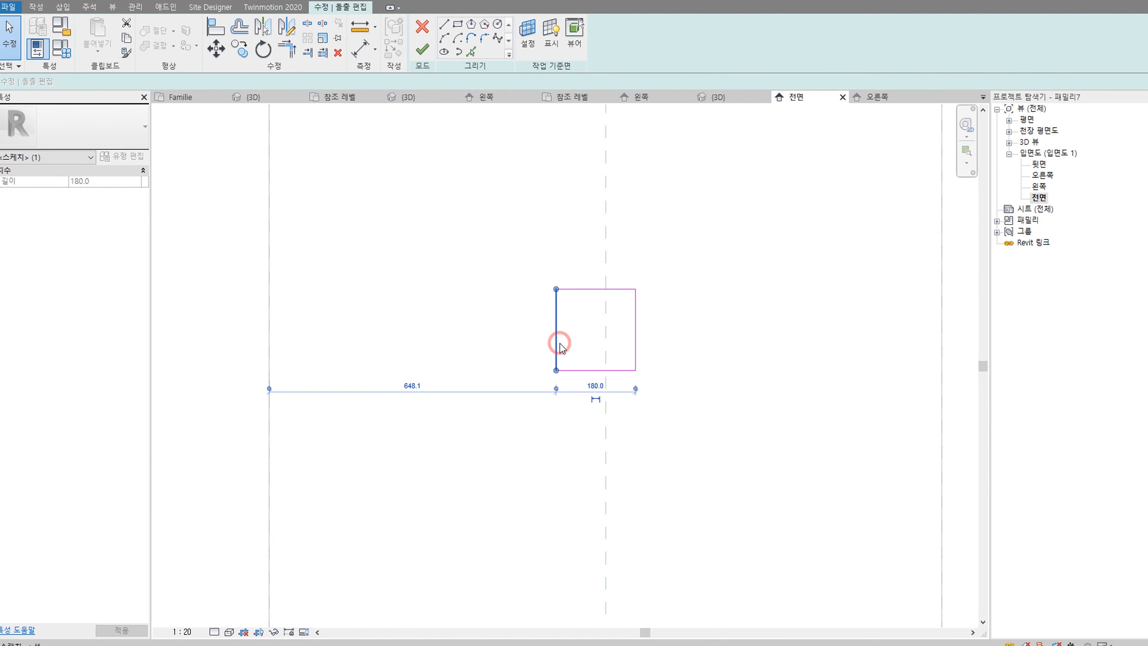
click(592, 387)
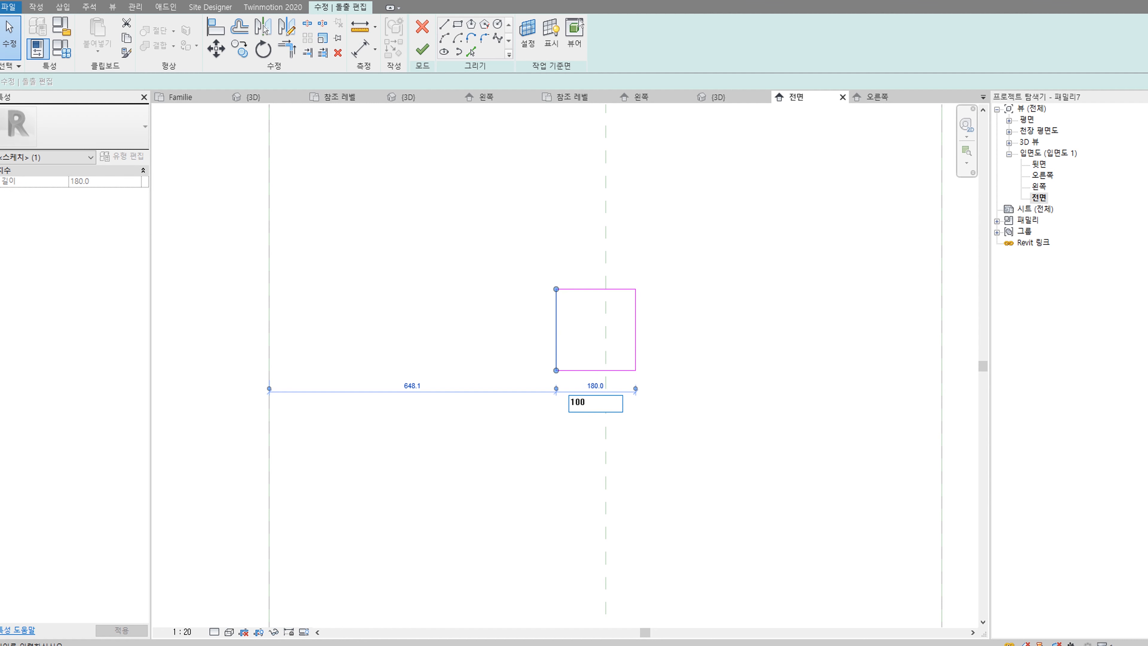
text(100)
key(Return)
click(612, 370)
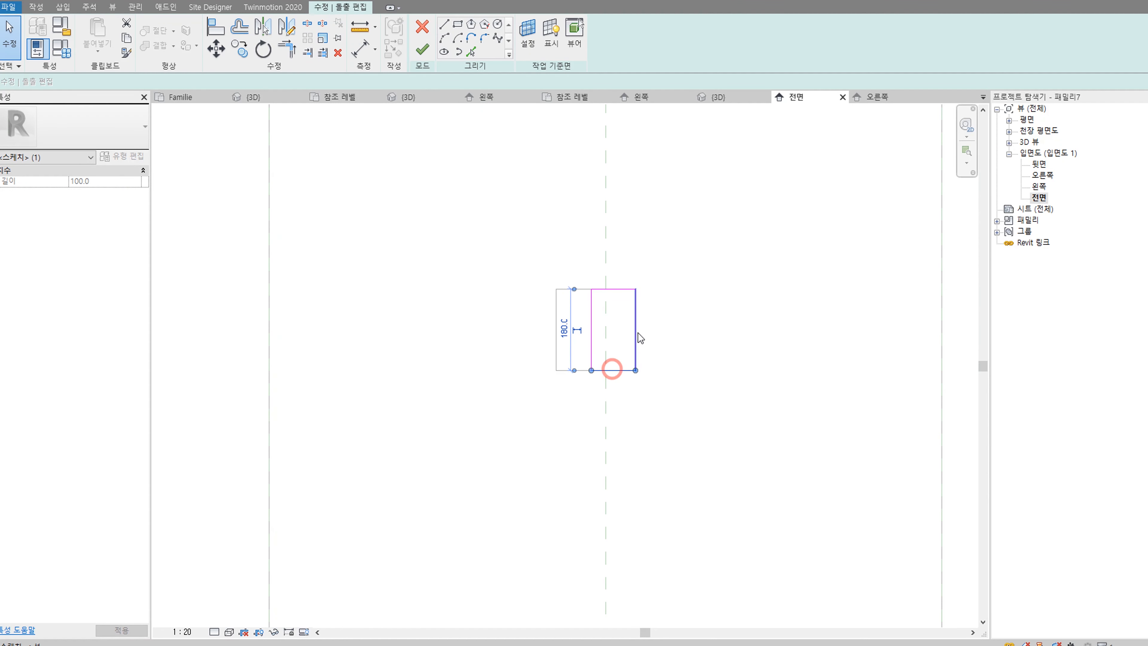
click(563, 328)
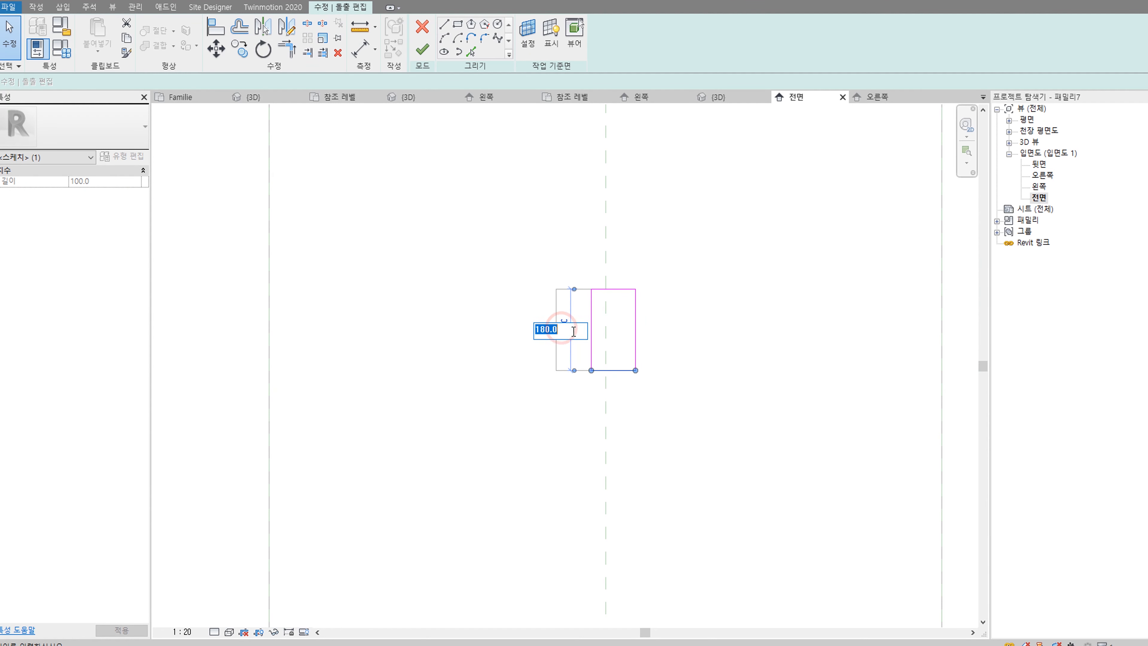
click(719, 378)
click(420, 51)
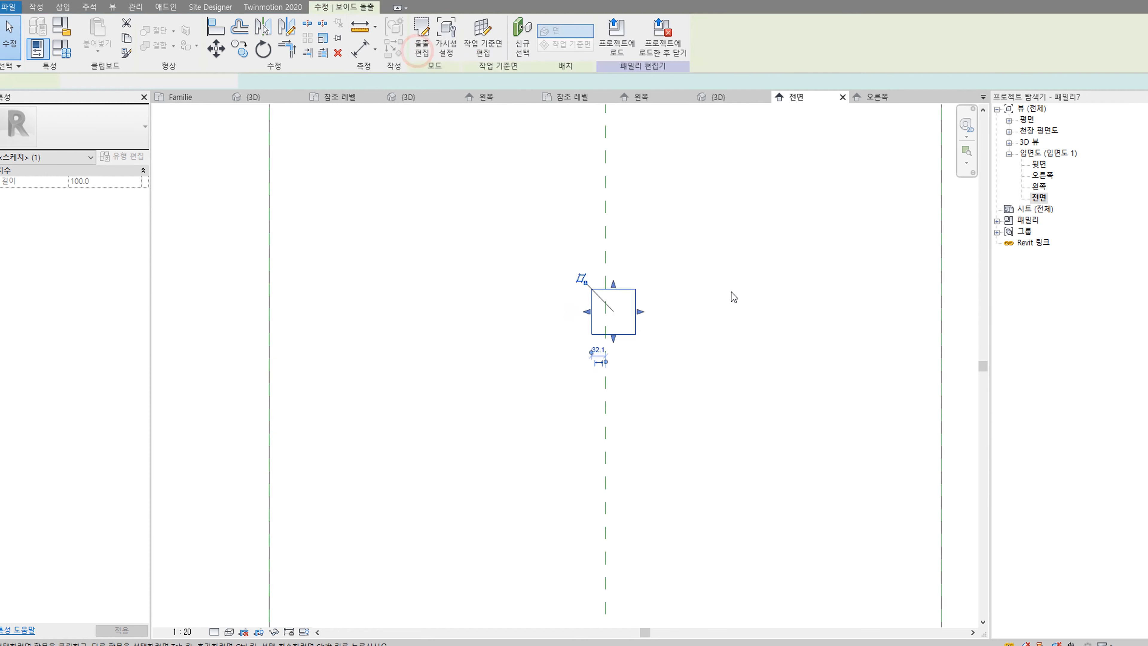
Step: Move the square void sideways so the midpoint of its bottom edge lies on the door's centre reference plane
middle_drag(566, 257, 333, 257)
click(327, 240)
middle_drag(396, 338, 468, 334)
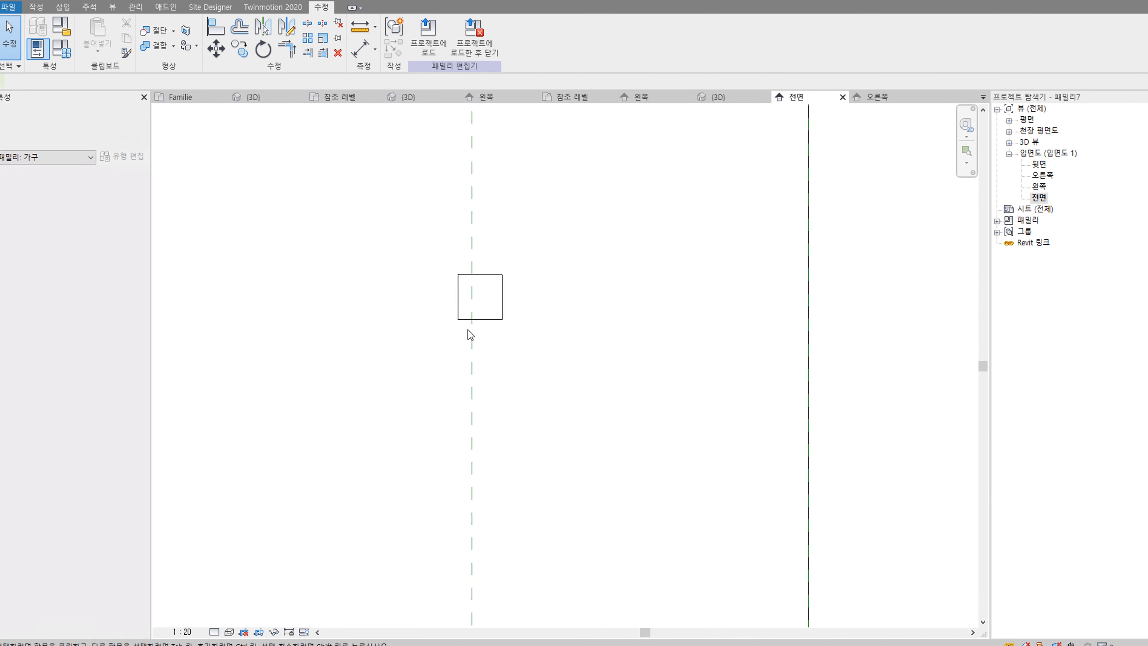
click(483, 320)
key(m)
key(v)
scroll(483, 324, up, 2)
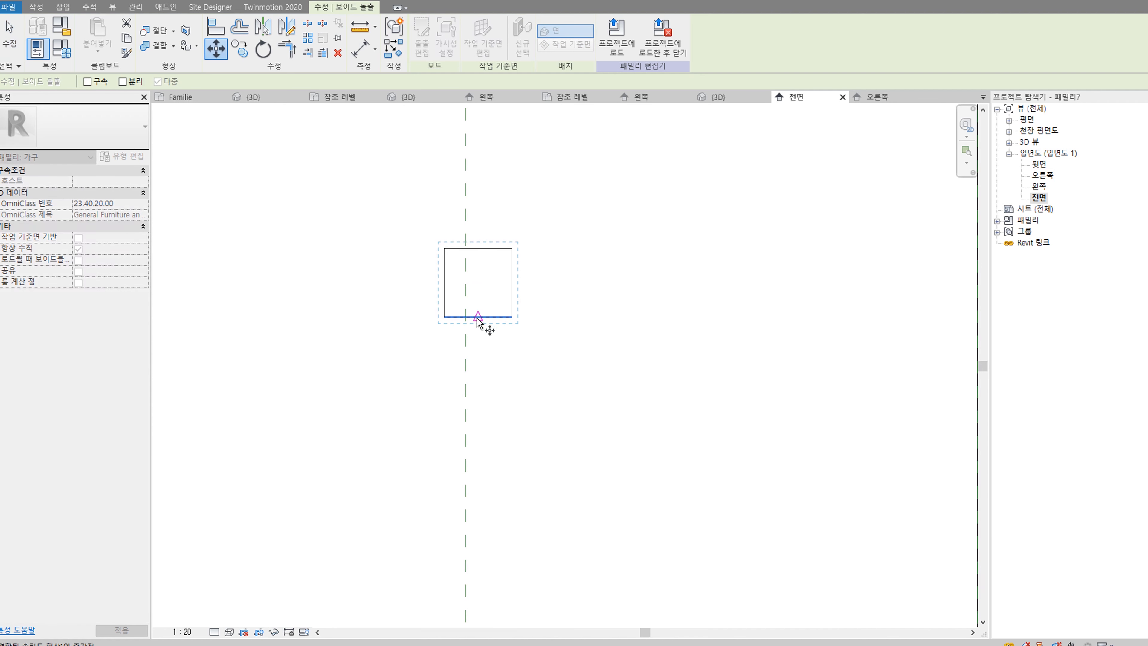
click(479, 320)
click(467, 318)
scroll(522, 333, down, 4)
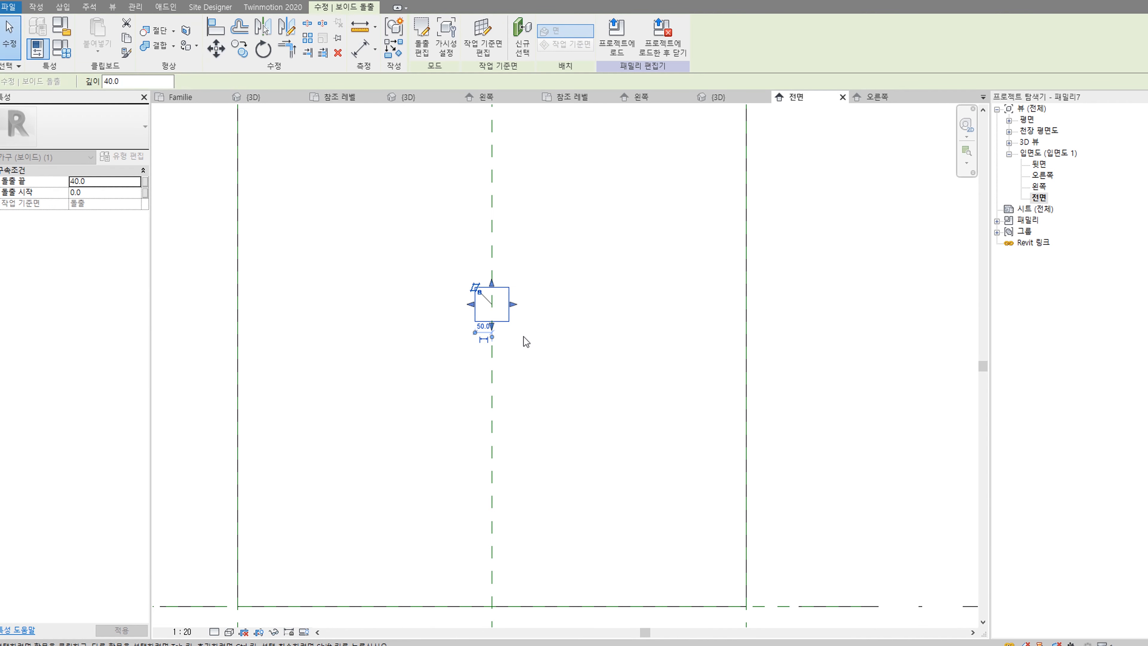
key(Escape)
Step: Move the square void straight down the centre plane until its top edge is about 510 mm above the reference level
middle_drag(513, 311, 520, 403)
click(527, 410)
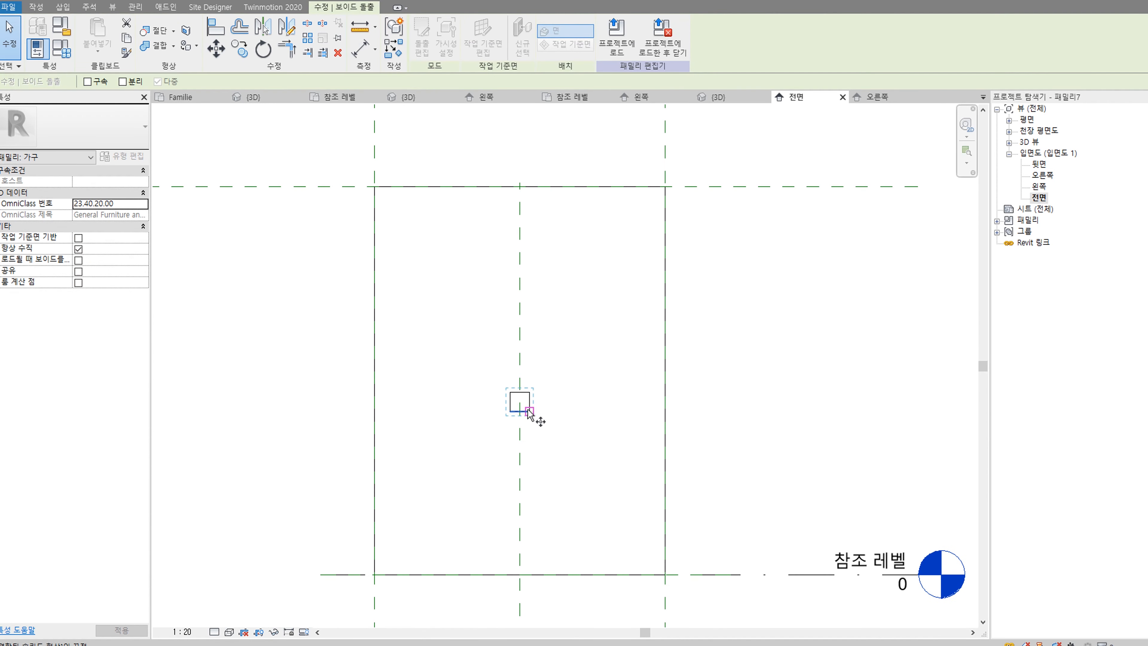
key(m)
key(v)
click(529, 409)
click(528, 492)
key(Escape)
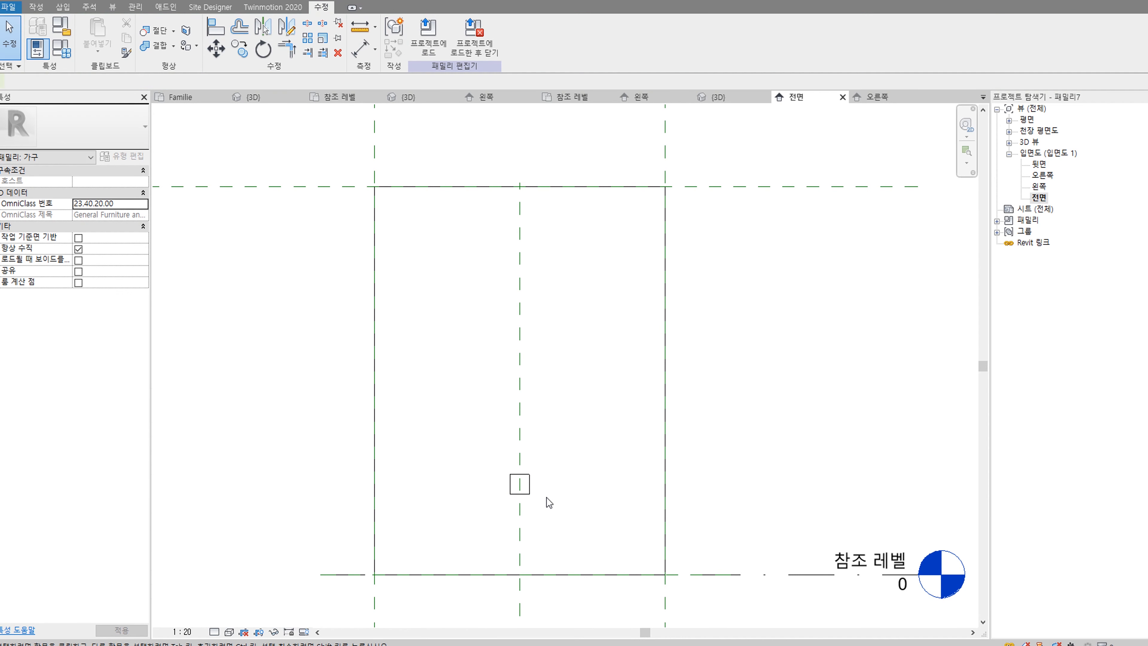
Step: Reposition the square void slightly higher on the door, centred again on the centre reference plane
click(528, 487)
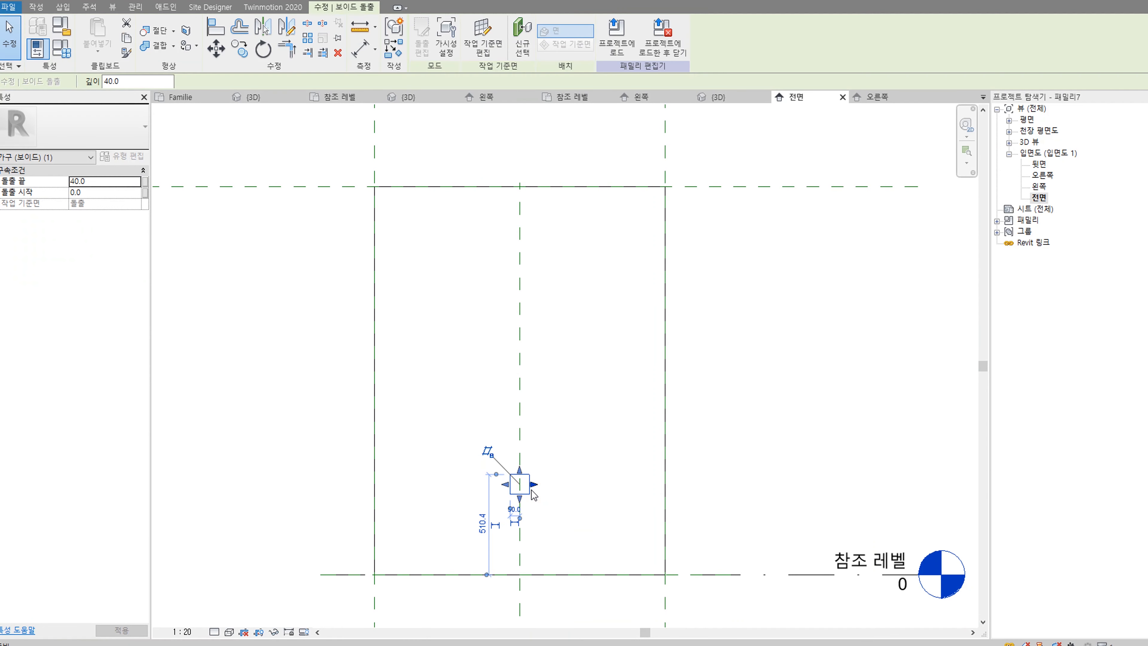
key(c)
key(o)
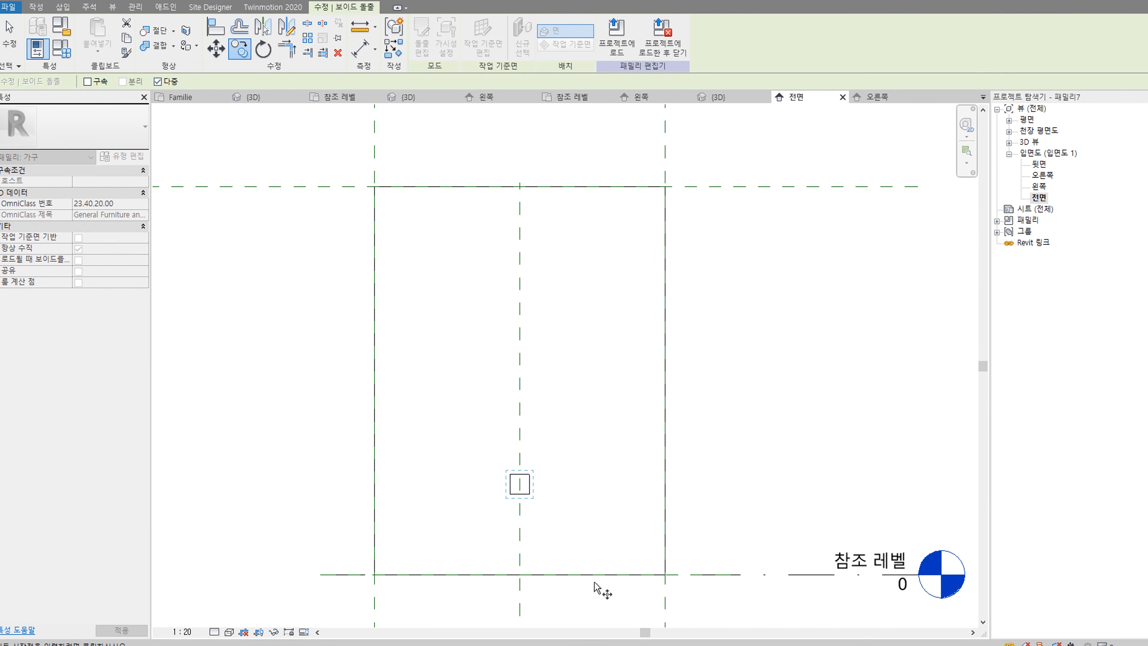
click(529, 494)
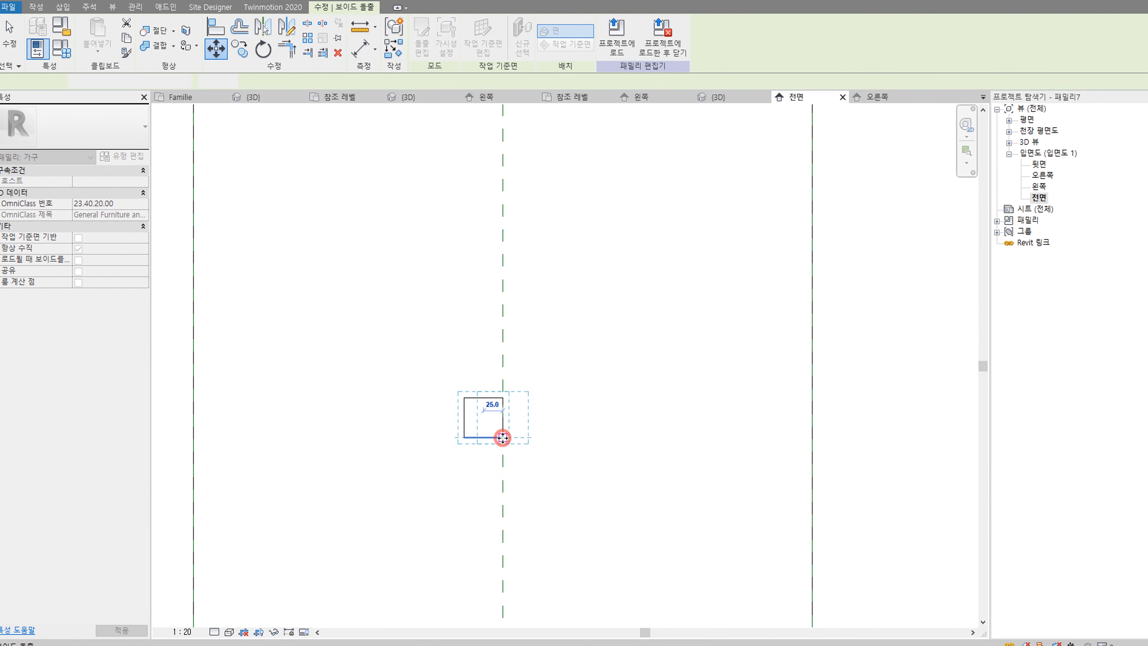
click(502, 436)
scroll(560, 471, down, 4)
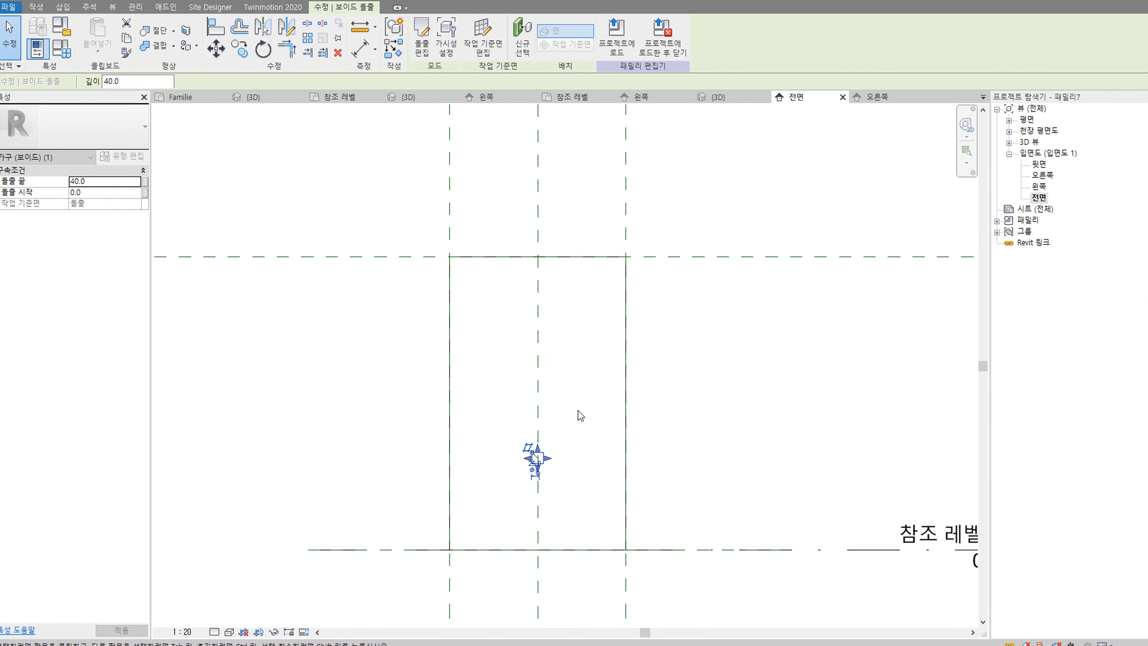
key(Escape)
Step: Draw two vertical reference planes through the door, about 124 mm right and 180 mm left of the centre plane
scroll(573, 402, down, 1)
middle_drag(575, 406, 472, 328)
key(r)
key(p)
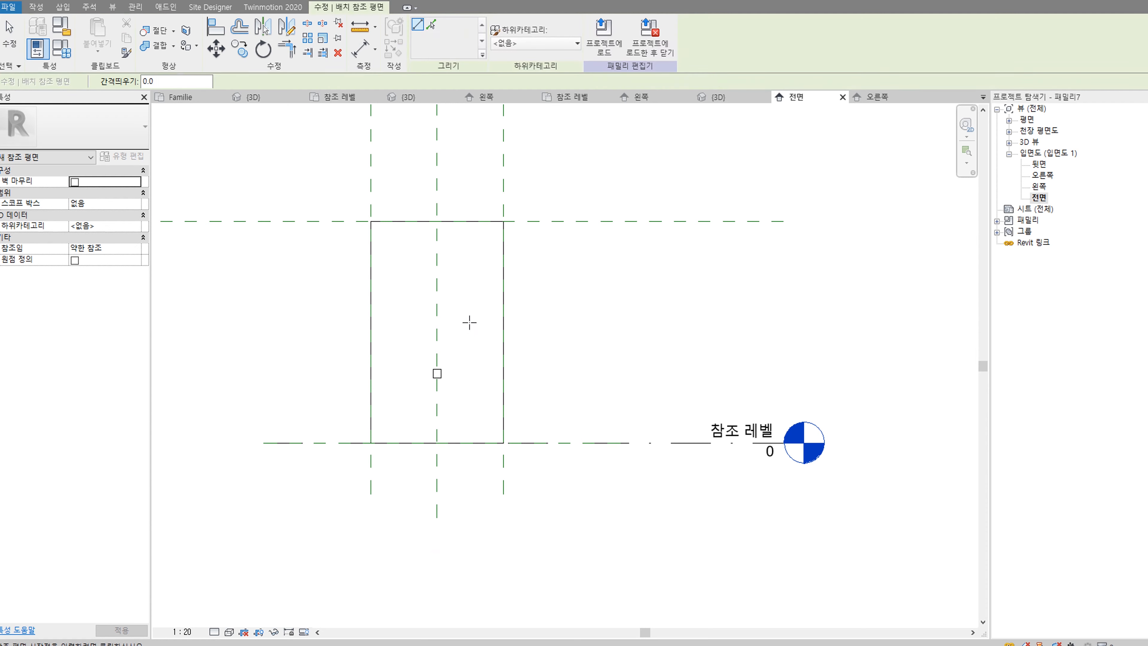
click(457, 186)
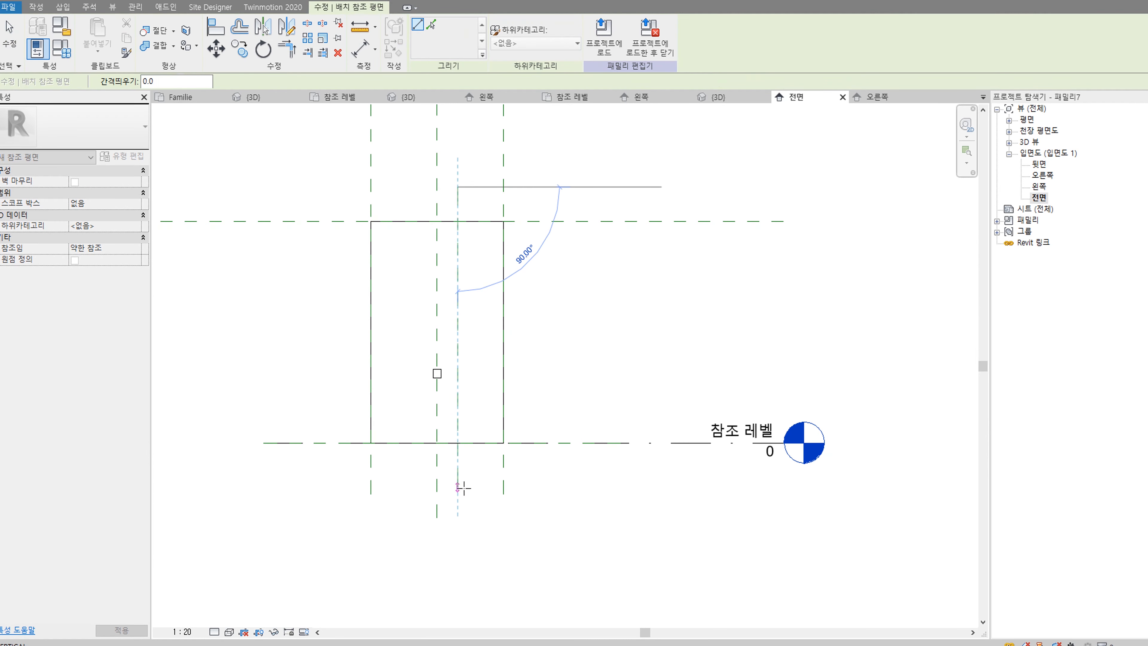
click(457, 487)
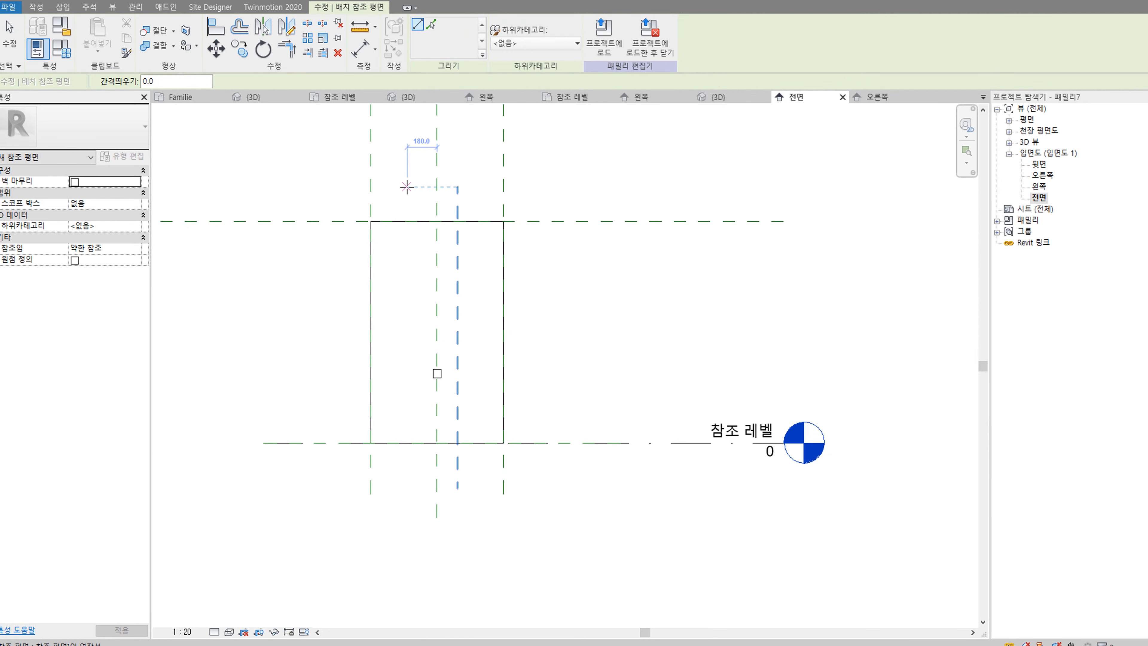
click(408, 186)
click(405, 482)
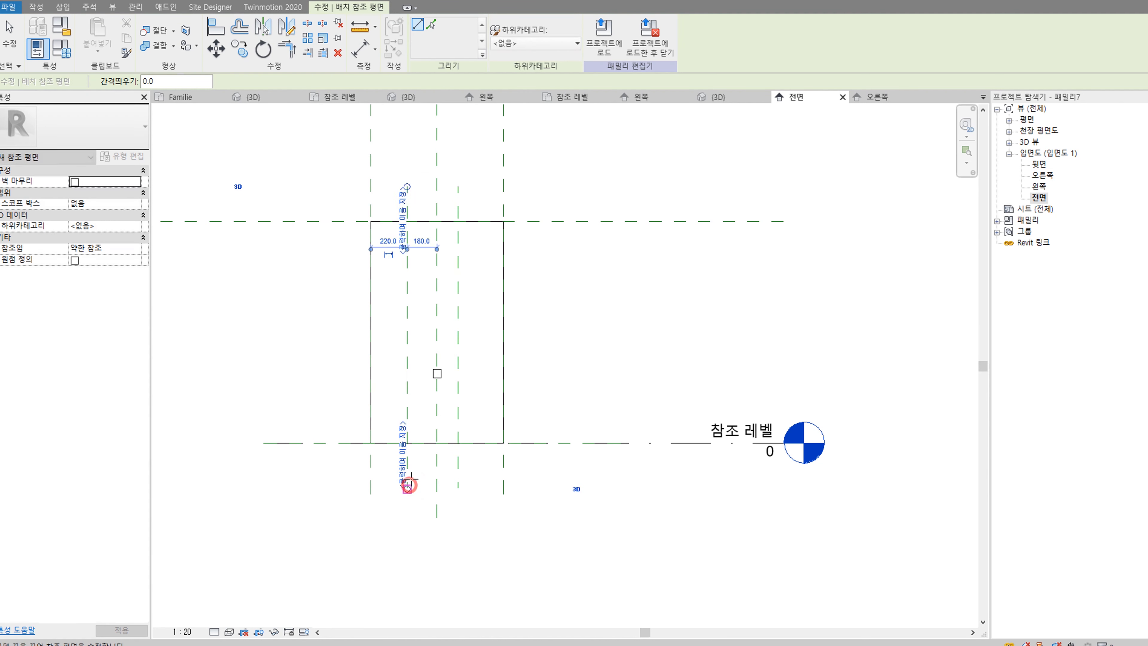
key(Escape)
key(Escape)
Step: Add a continuous aligned dimension across the left, centre and right inner reference planes above the door
scroll(406, 186, up, 2)
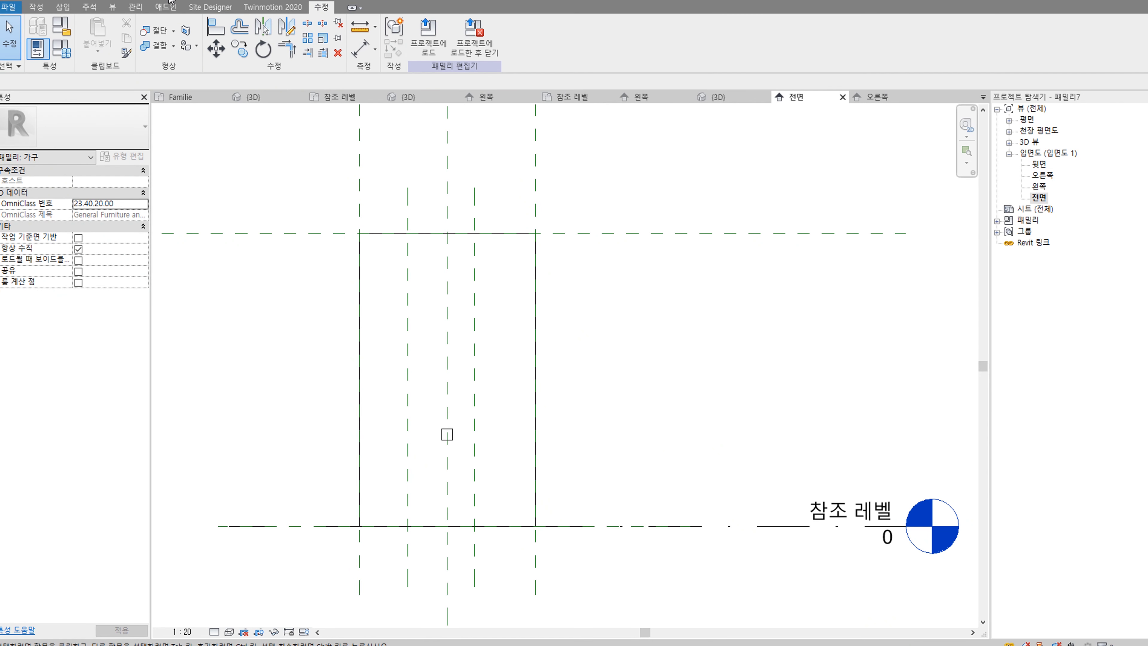
key(d)
key(i)
click(408, 197)
click(447, 218)
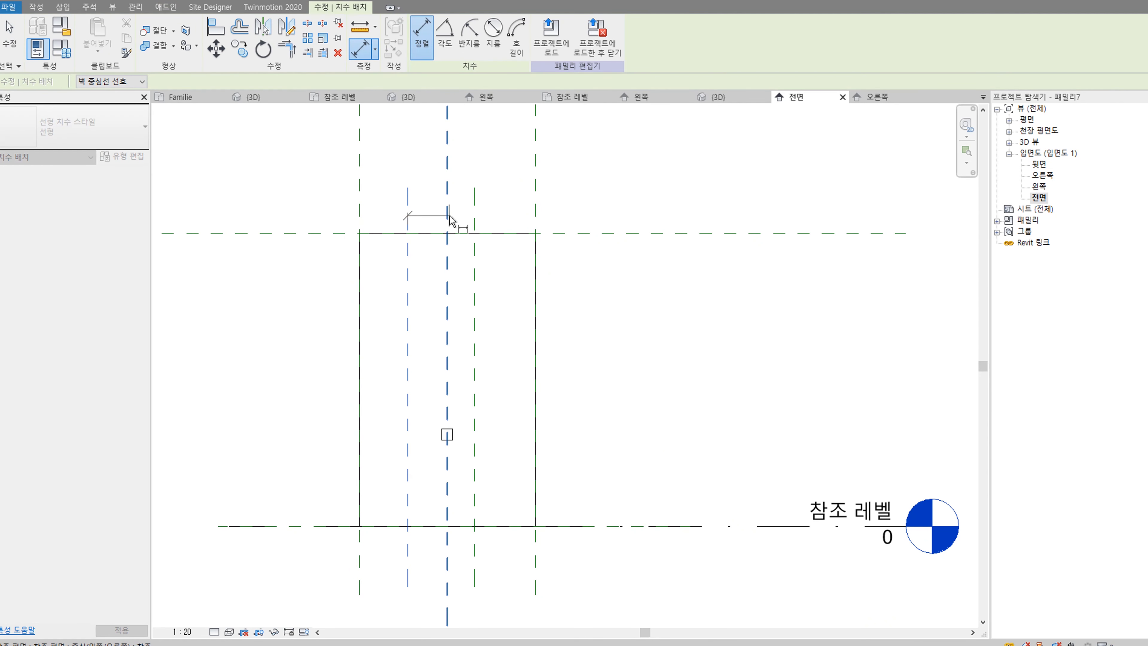
click(474, 223)
click(636, 214)
key(Escape)
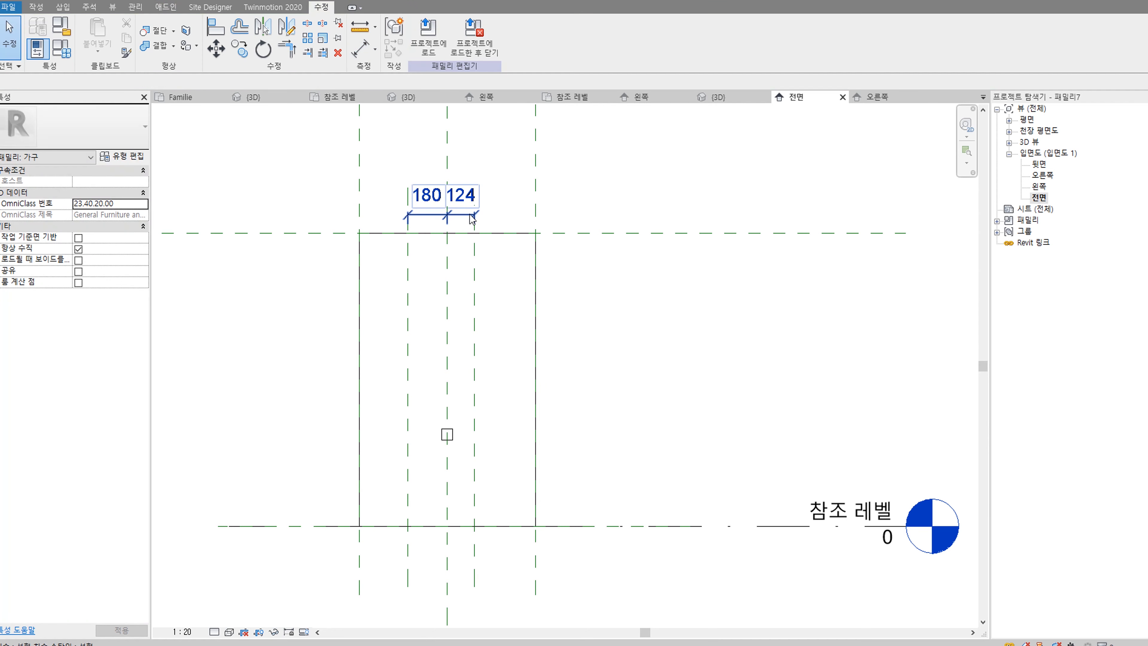
Step: Apply the EQ constraint to the dimension string so both inner reference planes are equally spaced from the centre plane
click(474, 258)
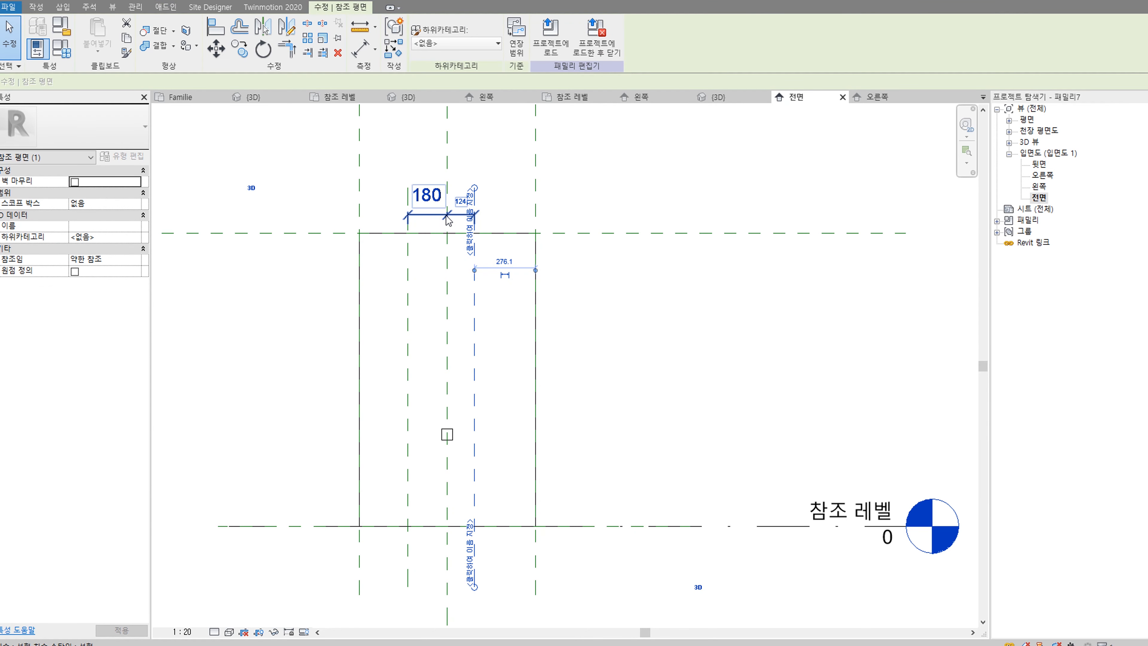
key(Escape)
click(440, 216)
click(443, 272)
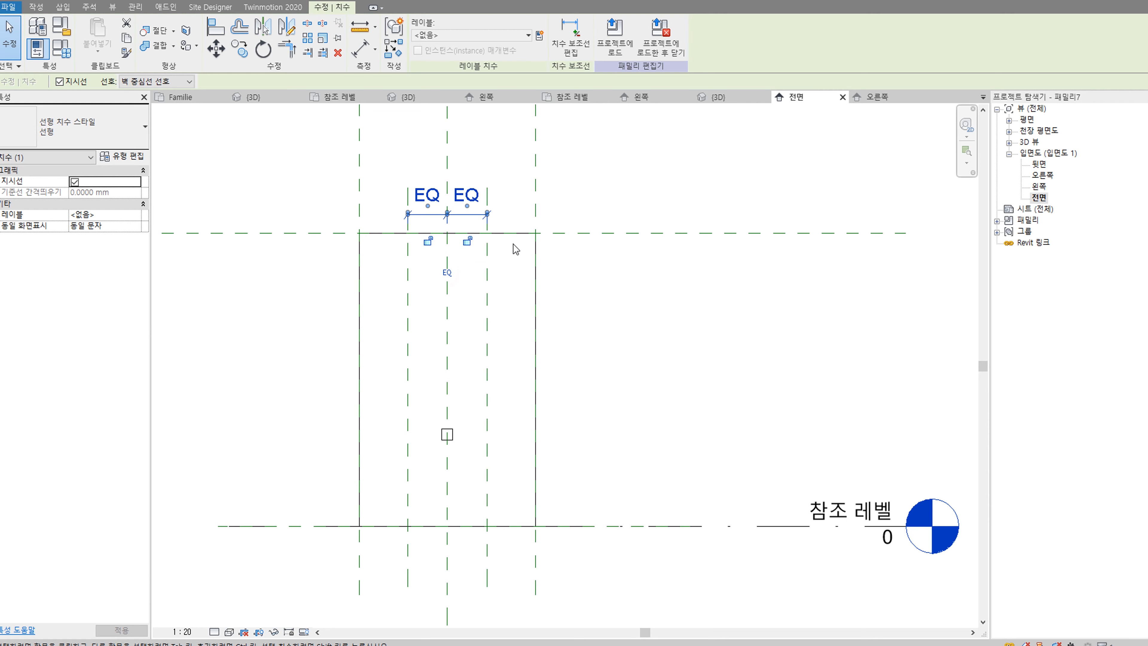
key(Escape)
Step: Copy the square void horizontally so the copy's bottom-left corner lies on the right inner reference plane
scroll(470, 452, up, 3)
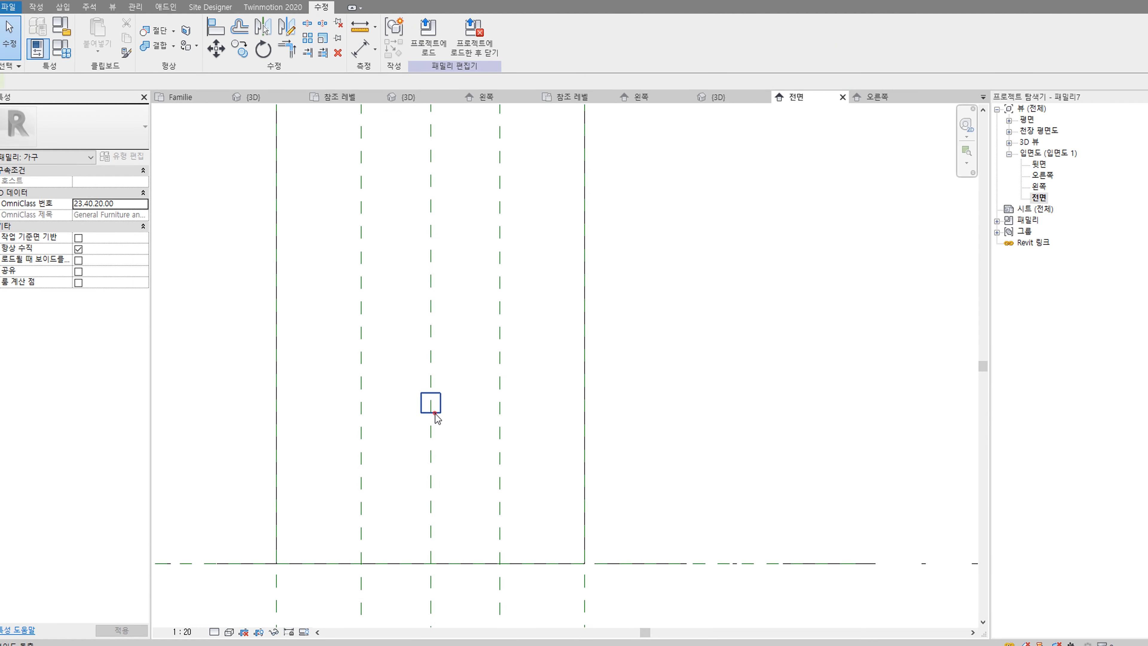
click(435, 413)
scroll(433, 418, up, 2)
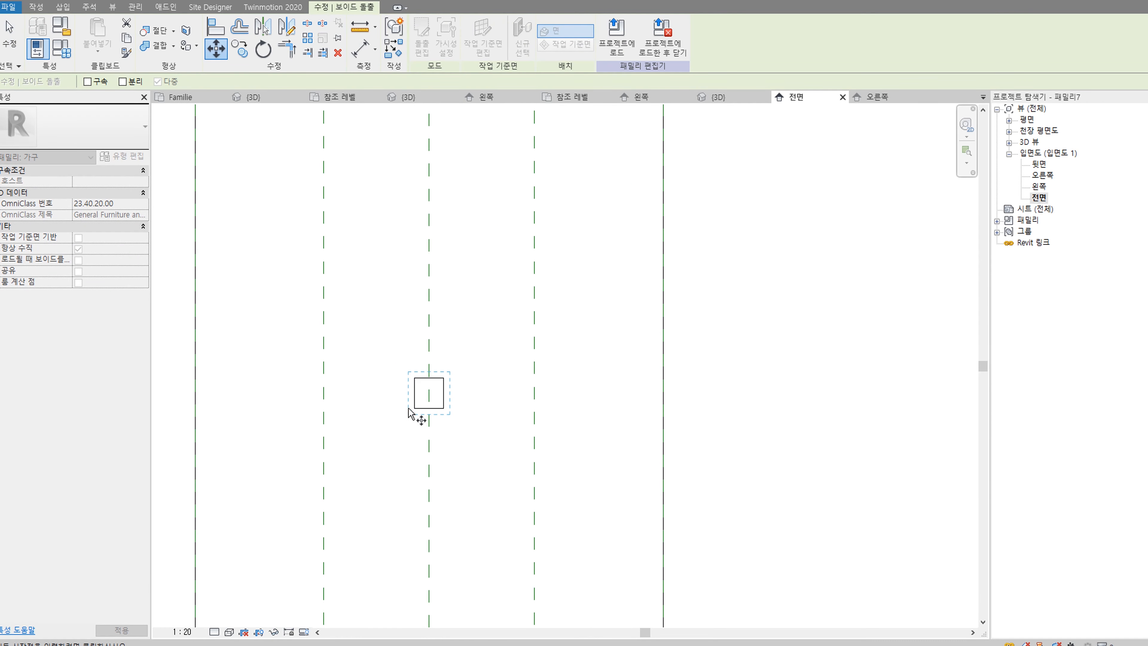
key(c)
key(o)
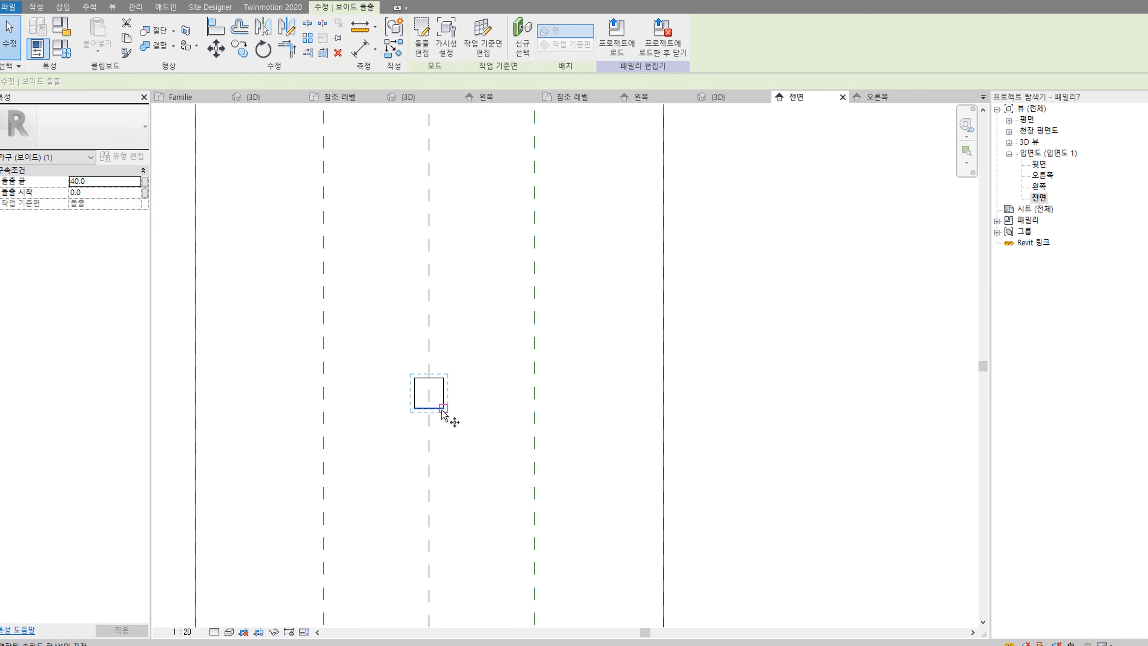
click(416, 409)
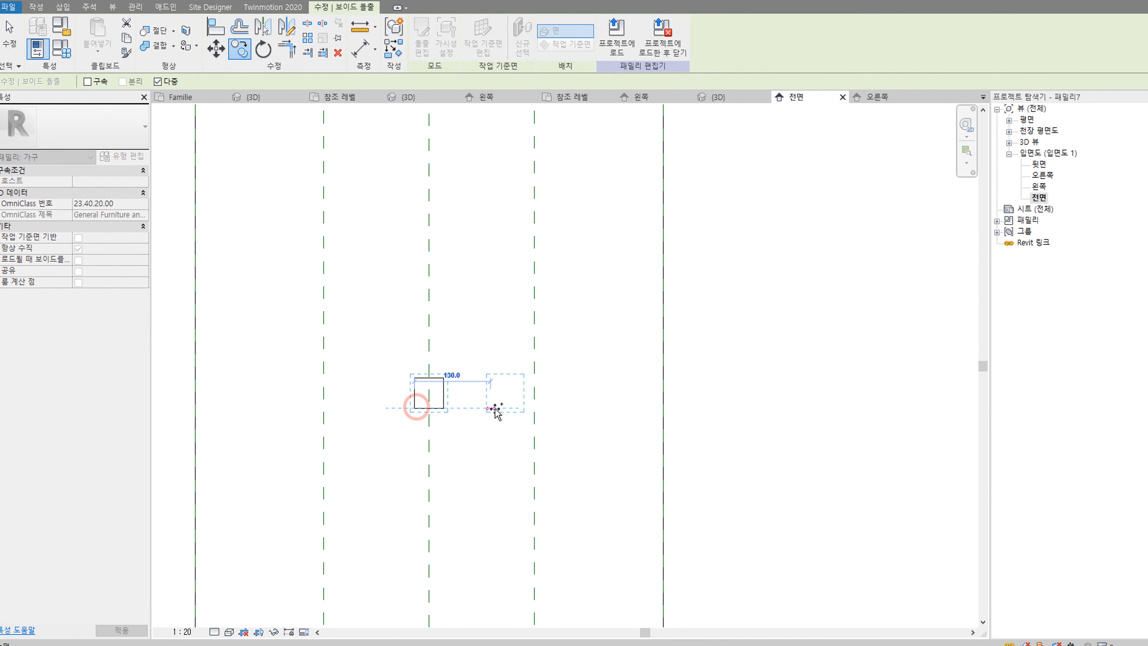
click(535, 408)
key(Escape)
key(Escape)
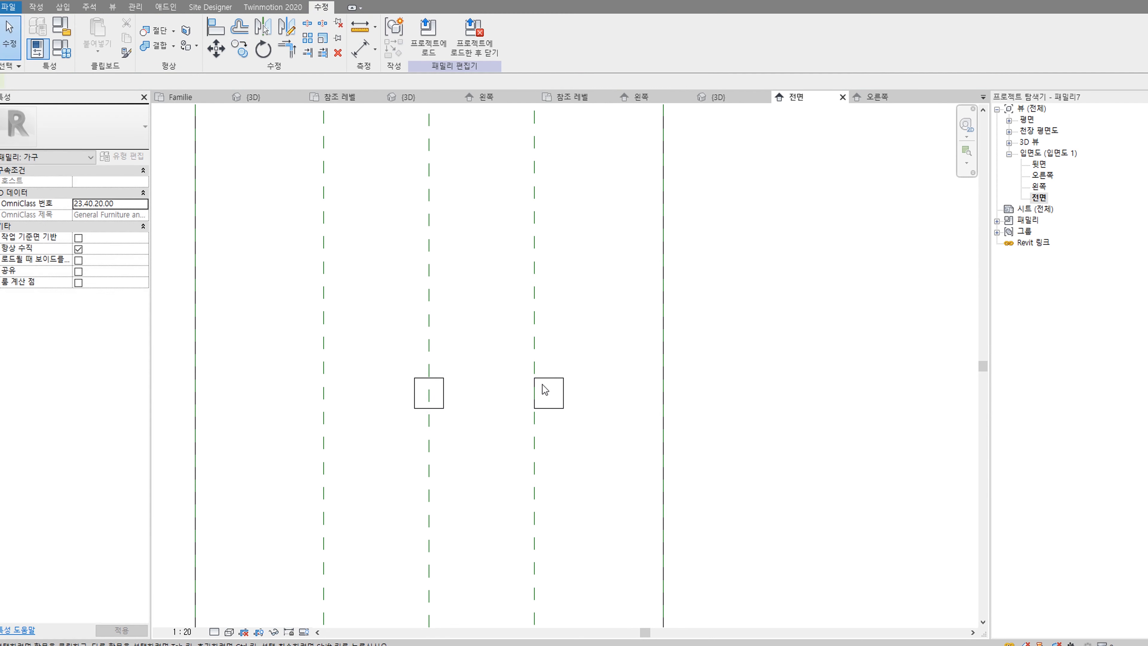
Step: Align the copied void's left edge with the right inner reference plane
key(a)
key(l)
click(534, 358)
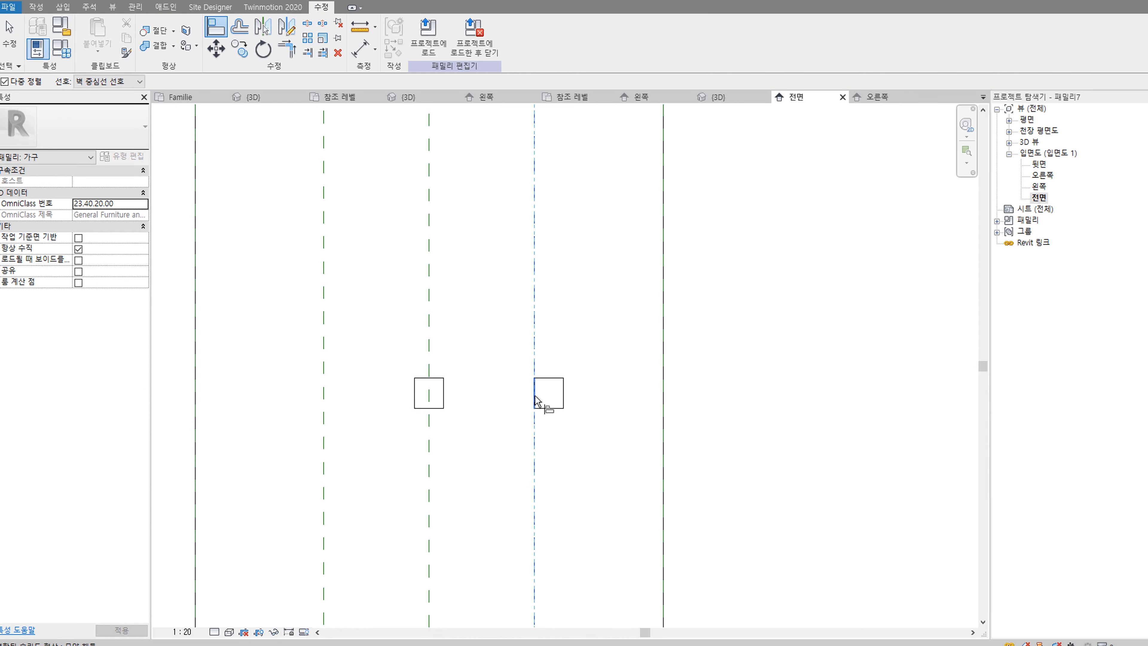
click(535, 397)
scroll(515, 351, down, 2)
key(Escape)
key(Escape)
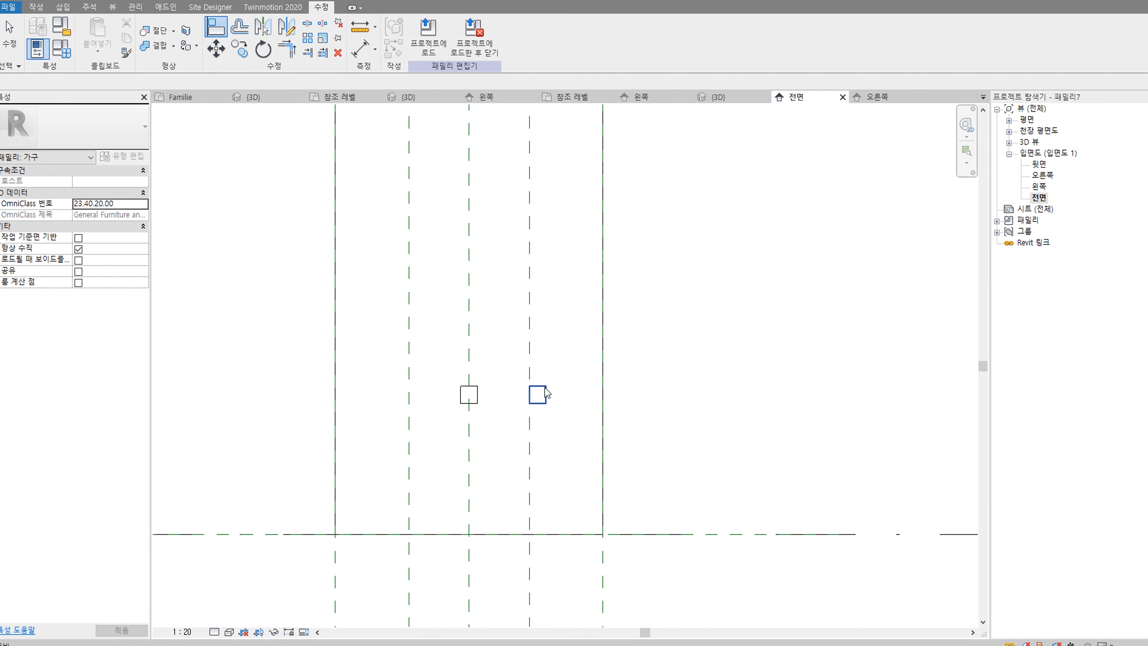
scroll(578, 345, down, 2)
middle_drag(575, 339, 571, 364)
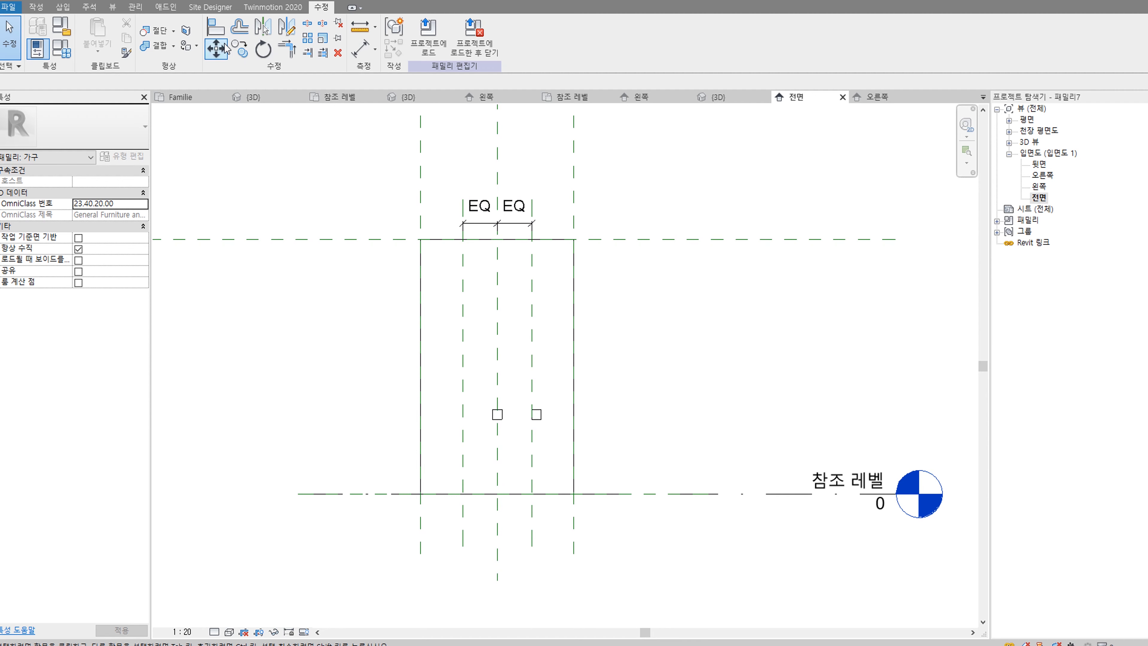
click(489, 224)
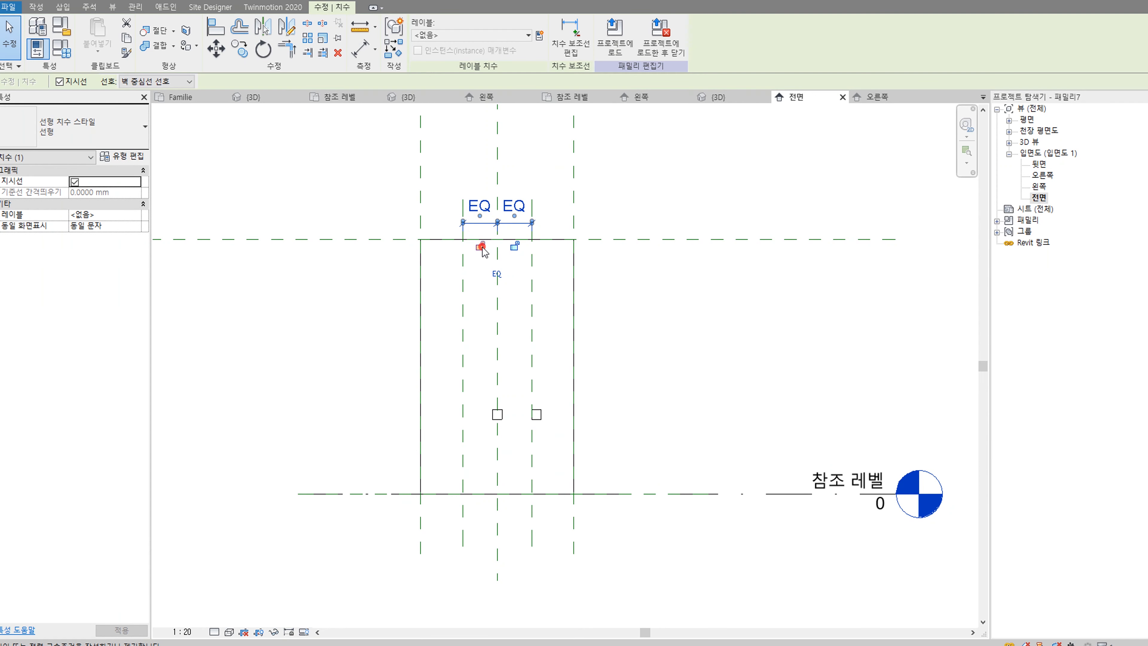
click(687, 332)
scroll(524, 357, up, 4)
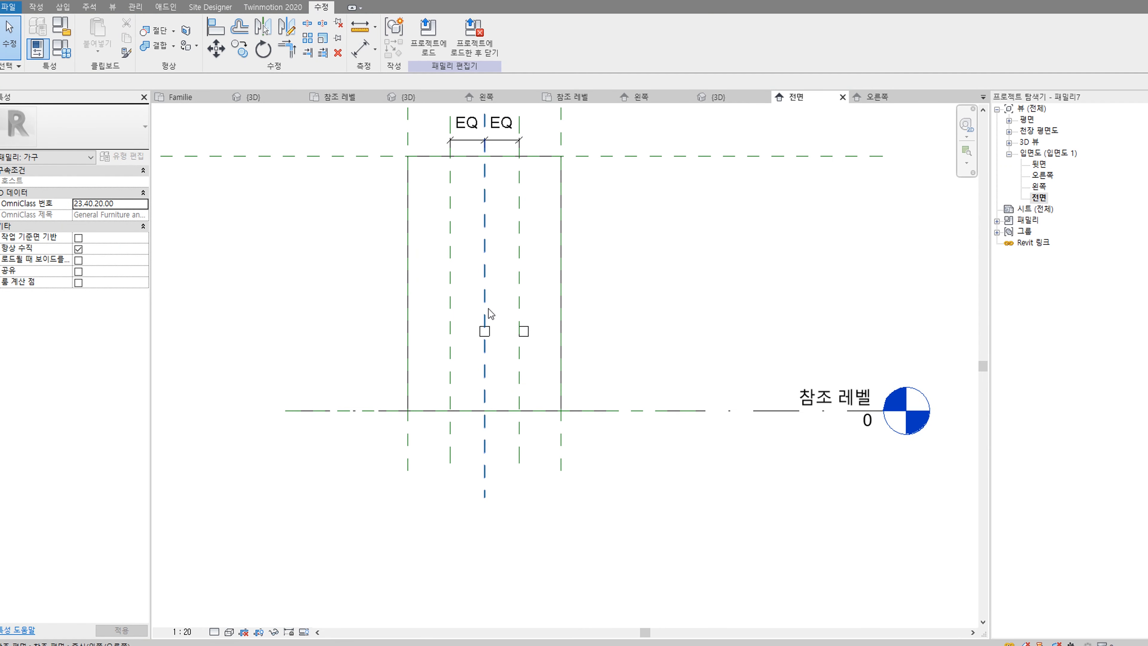
Step: Copy the right square void horizontally so the copy's bottom-right corner lies on the left inner reference plane
key(c)
click(540, 343)
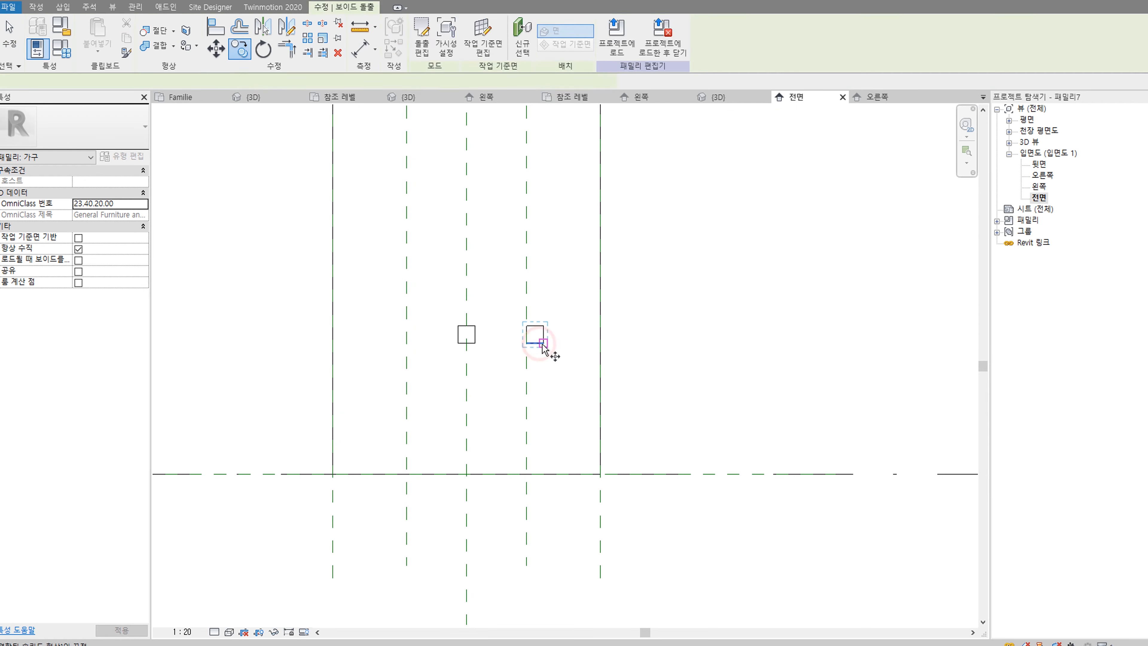
key(Return)
click(543, 343)
click(408, 342)
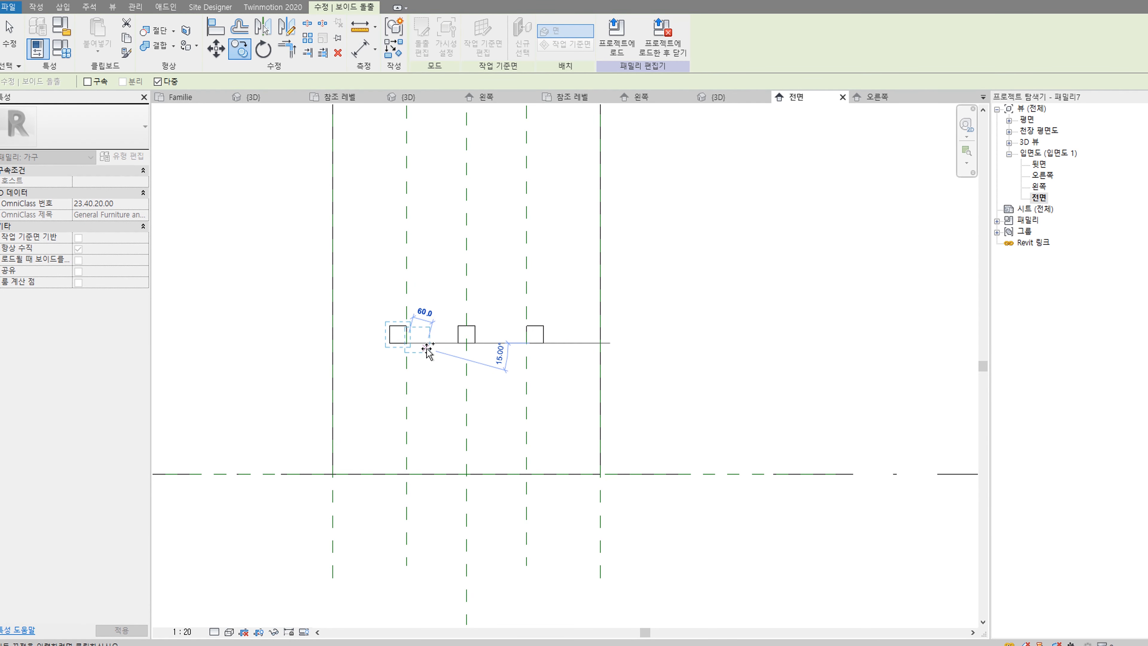
Step: Align the new copy's right edge with the left inner reference plane
key(Escape)
key(a)
key(l)
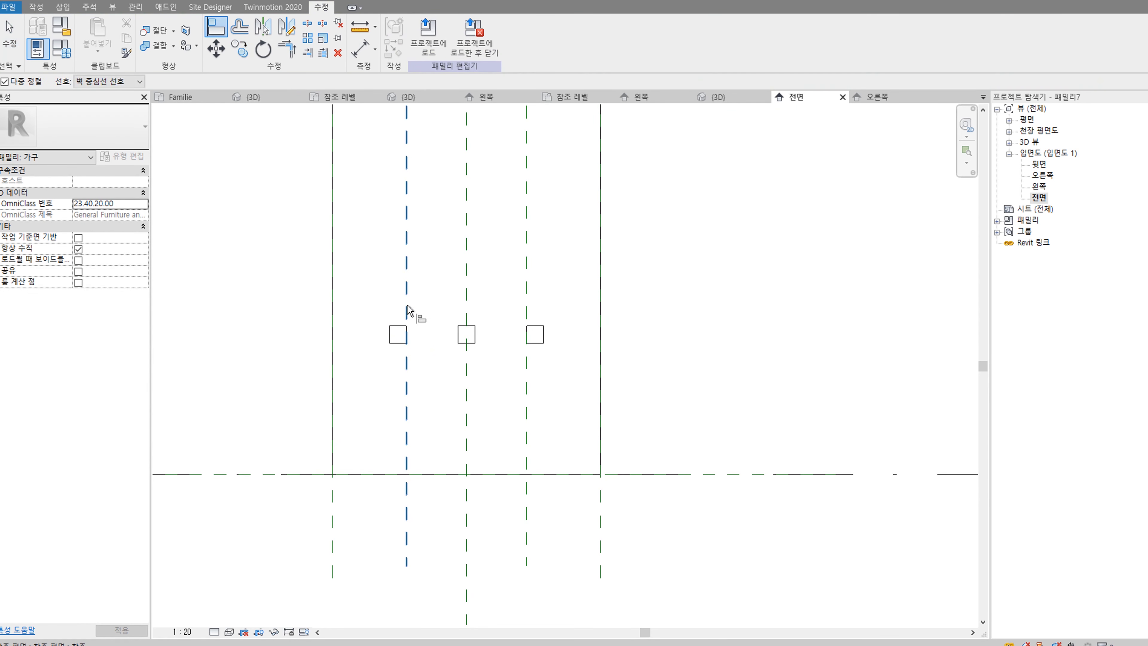
click(406, 334)
key(Escape)
key(Escape)
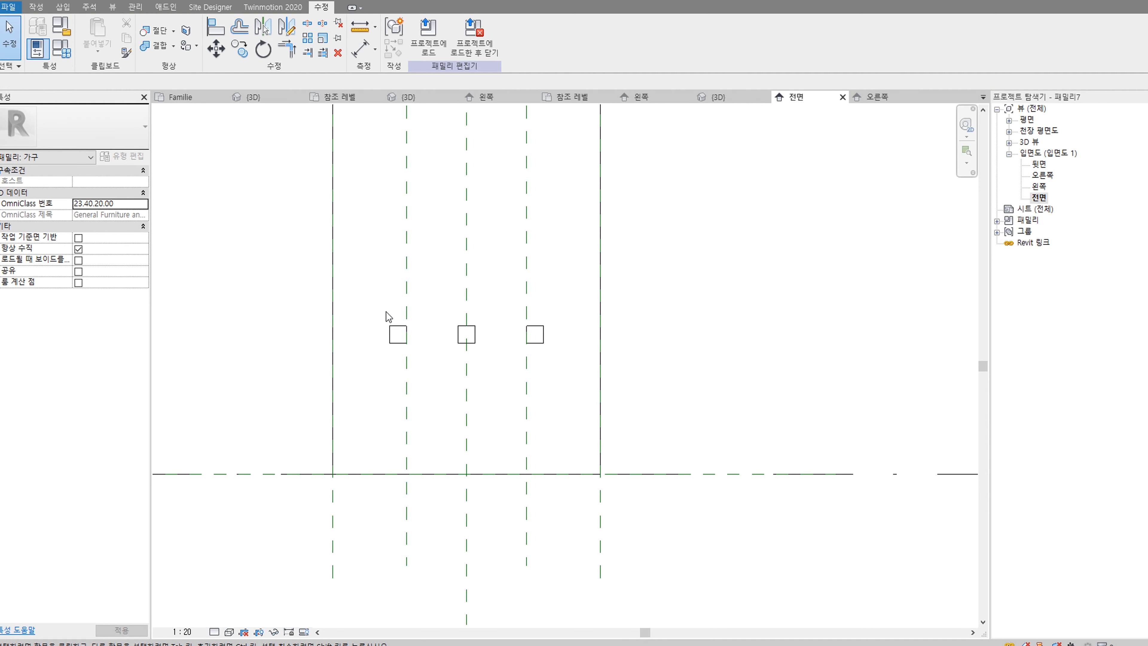
Step: Copy the row of three square voids vertically upward twice at 300 mm spacing
drag(361, 293, 551, 353)
click(541, 344)
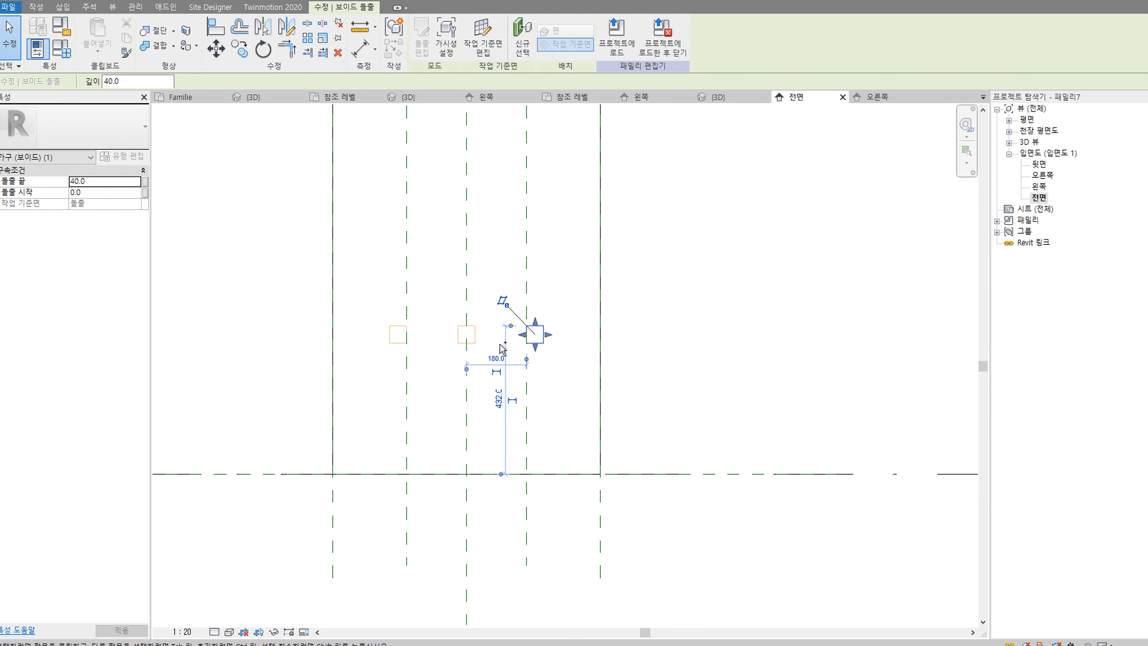
ctrl+click(465, 340)
ctrl+click(394, 342)
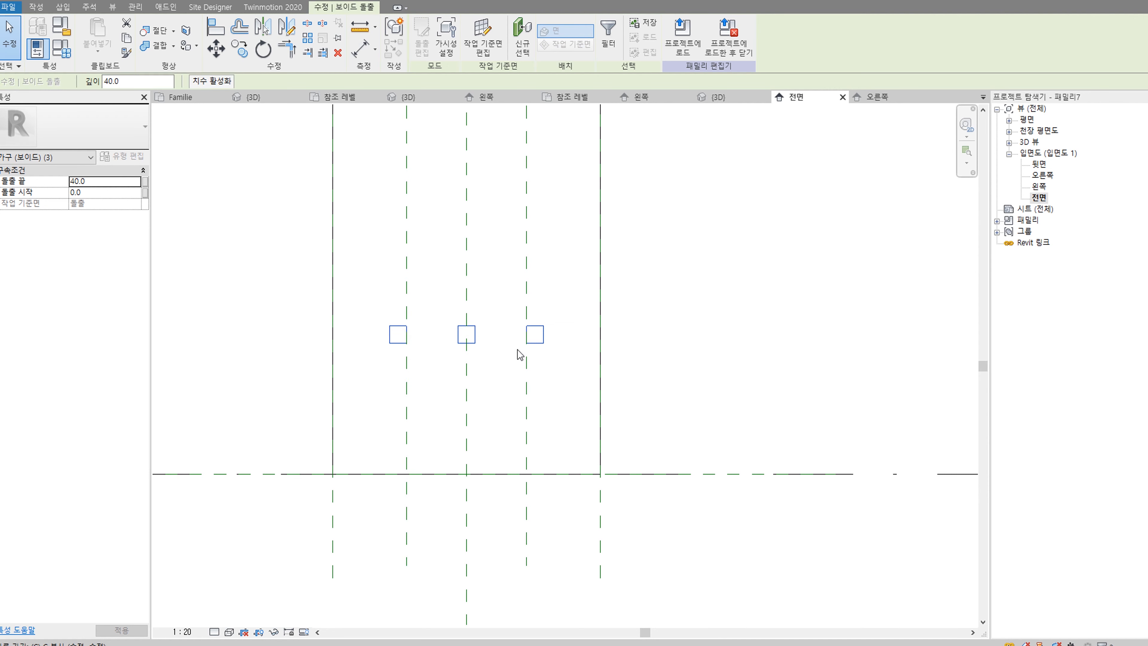
key(c)
key(o)
click(542, 345)
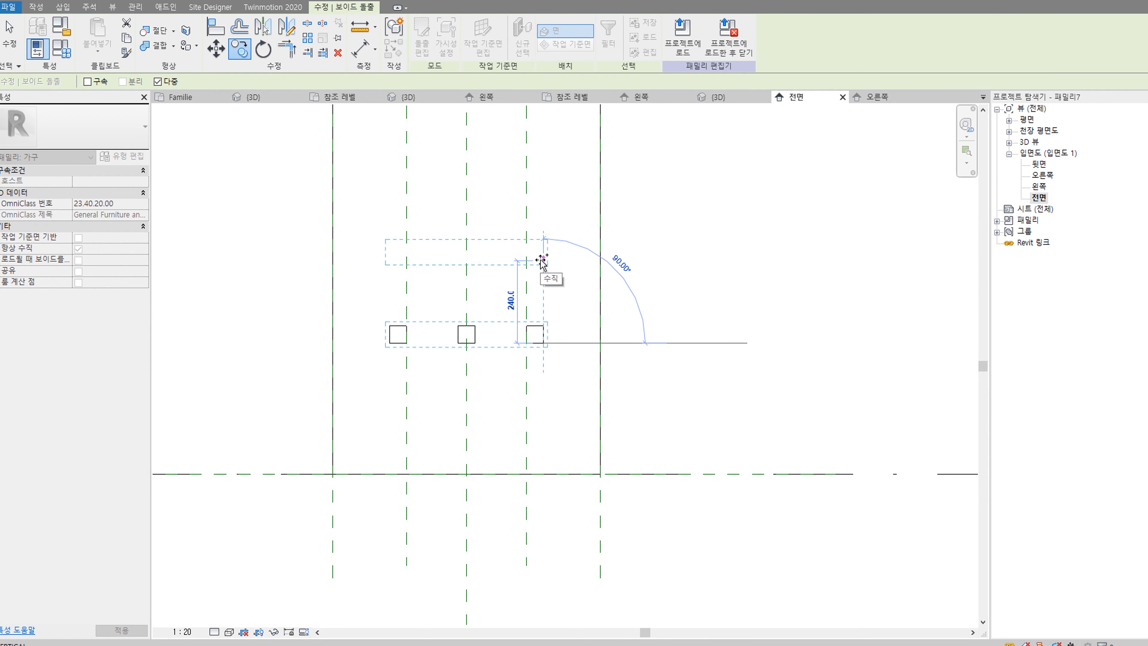
click(542, 239)
scroll(546, 298, down, 2)
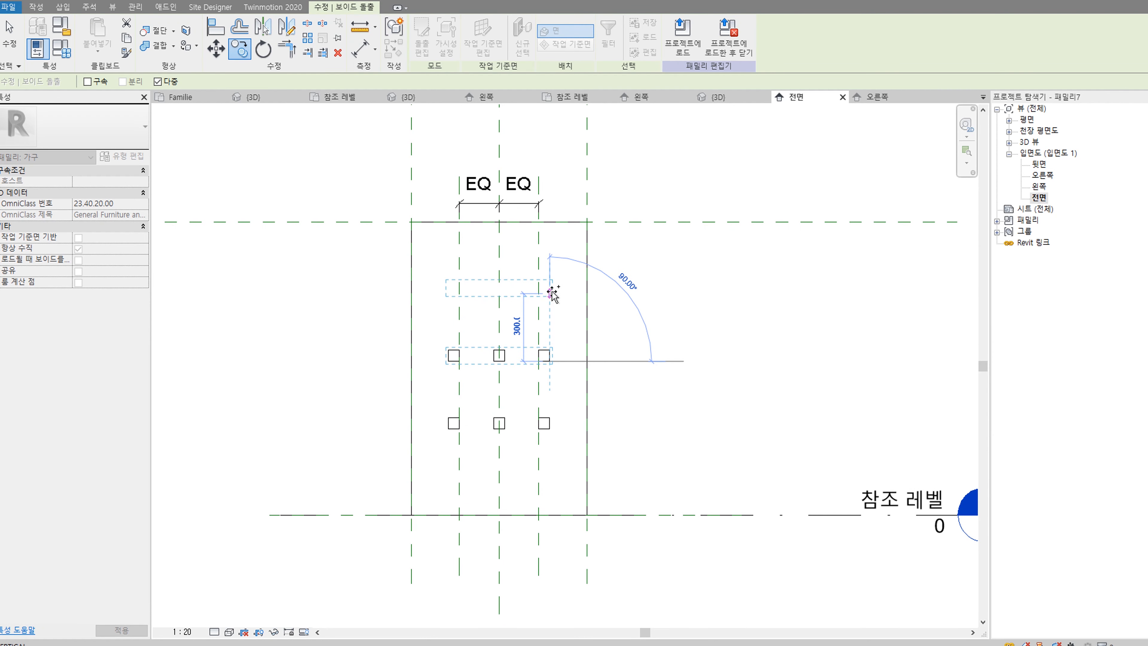
click(550, 295)
key(Escape)
key(Escape)
Step: With the door shown in 3D, set the family parameters 문 길이 to 1000 and 문 높이 to 1200
scroll(691, 362, down, 2)
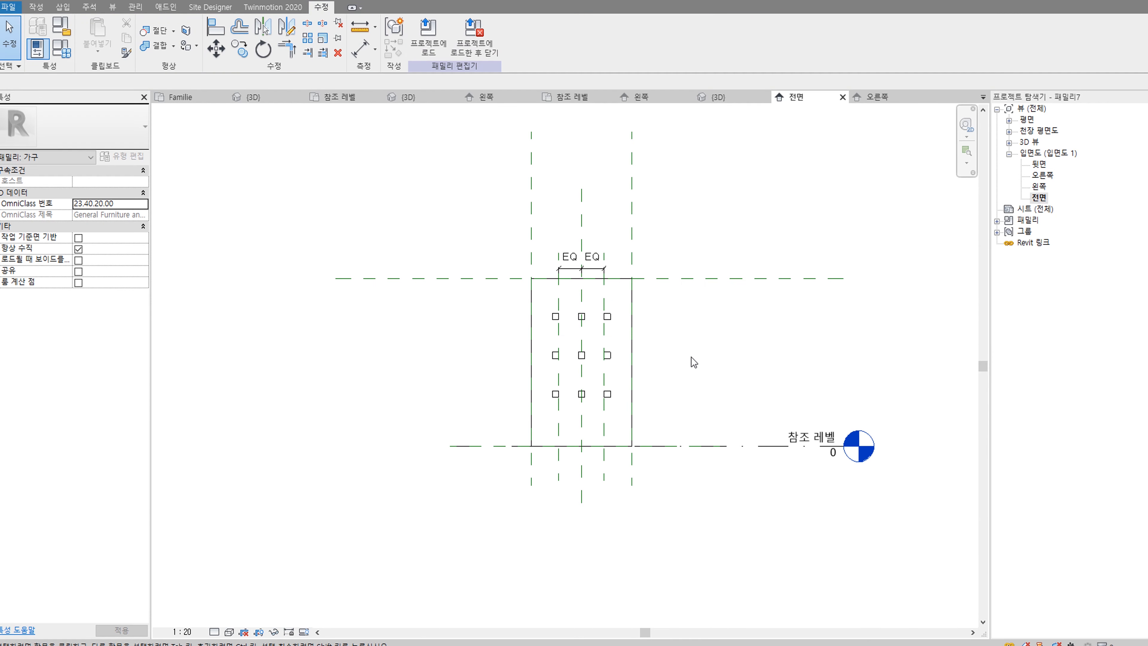
click(216, 1)
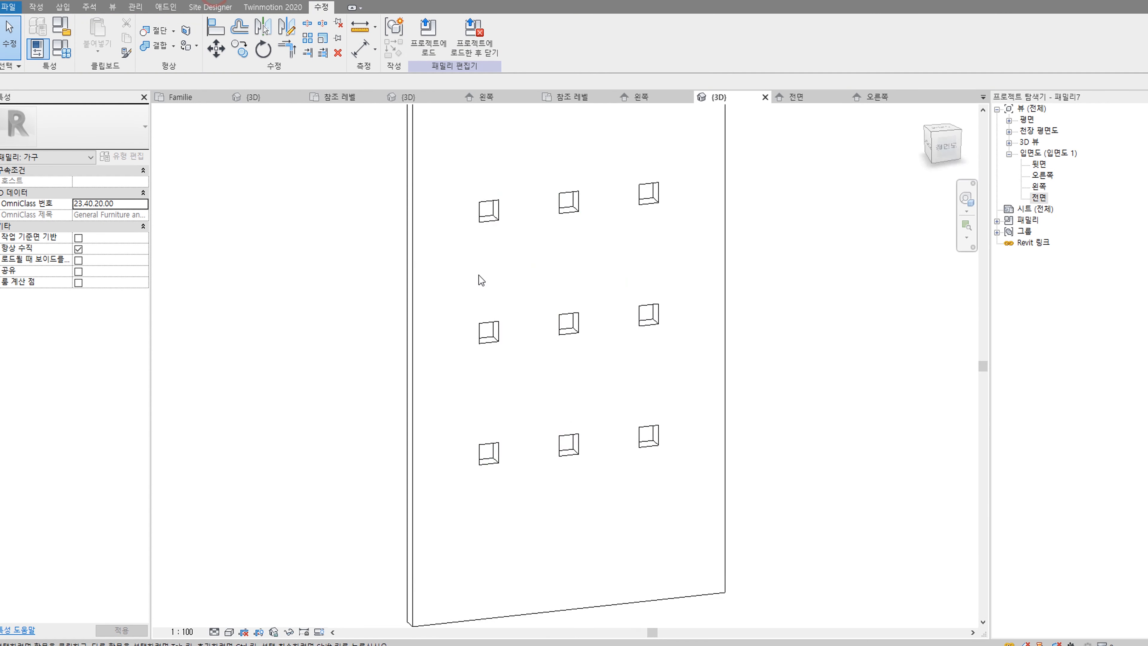
scroll(678, 385, down, 6)
shift+middle_drag(752, 379, 725, 329)
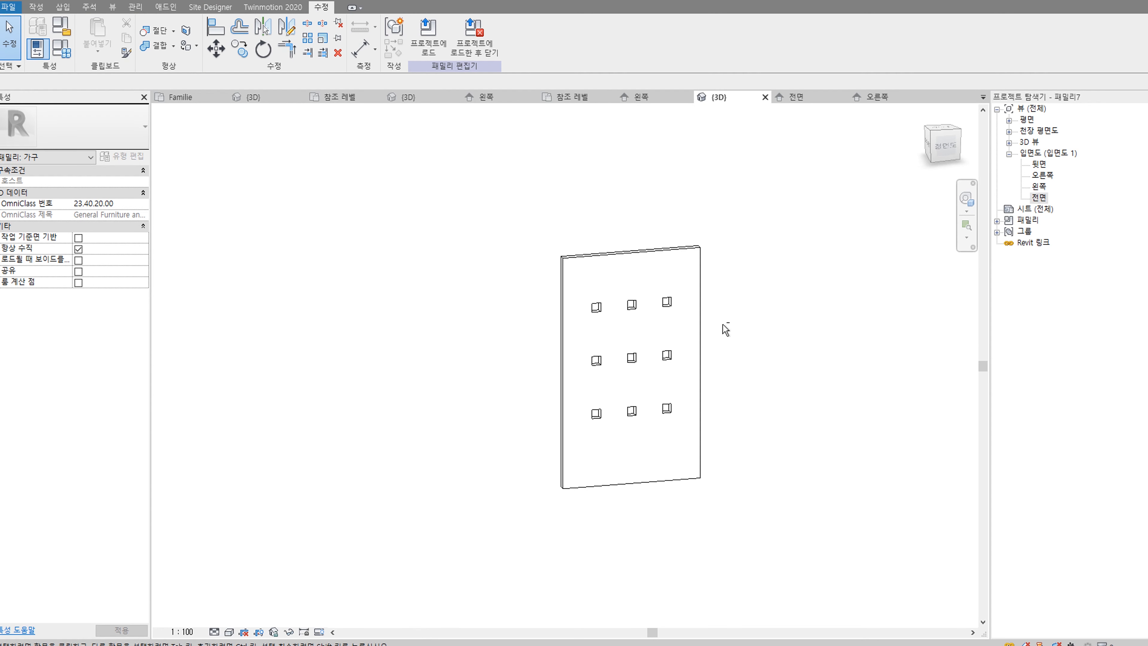
shift+middle_drag(254, 235, 388, 283)
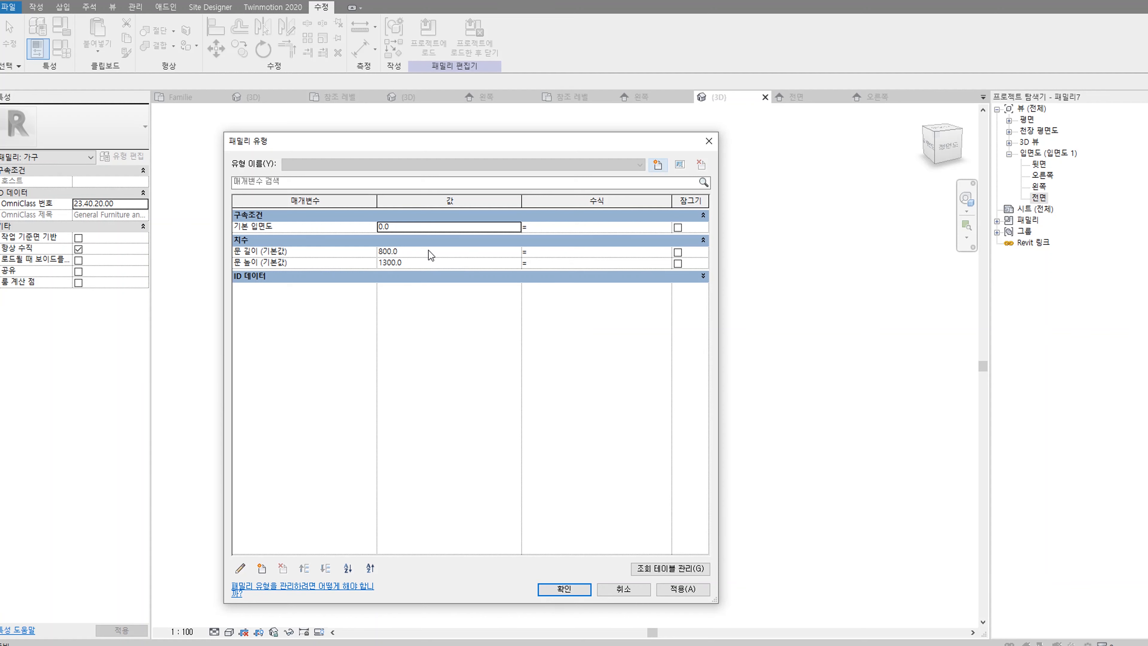
click(432, 263)
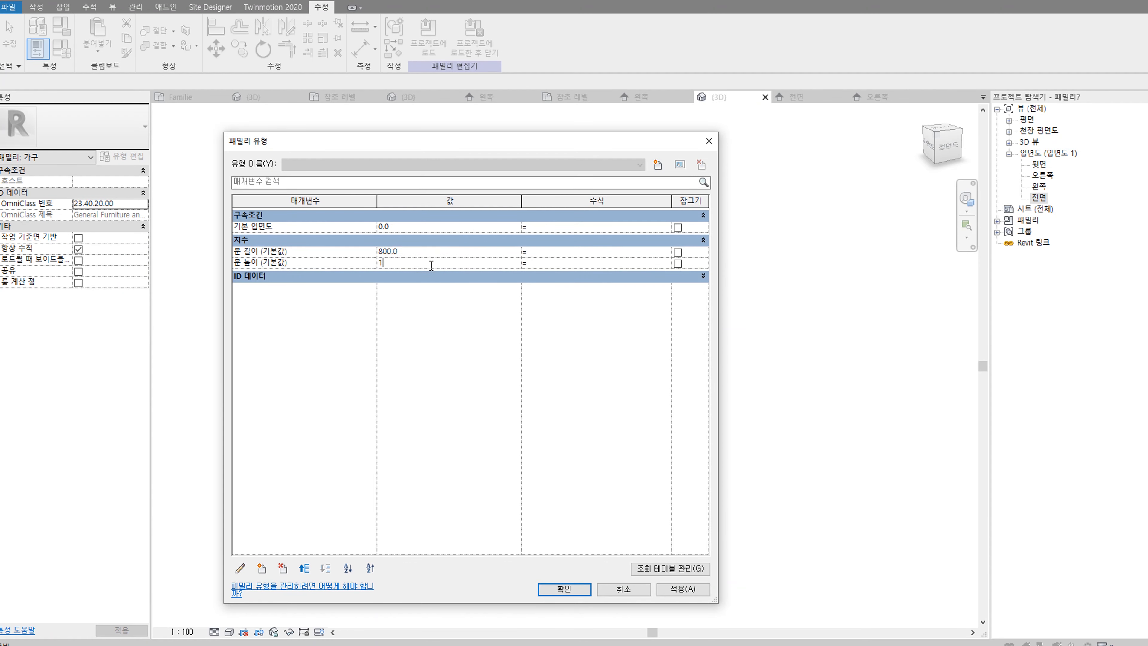
click(416, 250)
text(1000)
drag(479, 143, 296, 128)
click(486, 572)
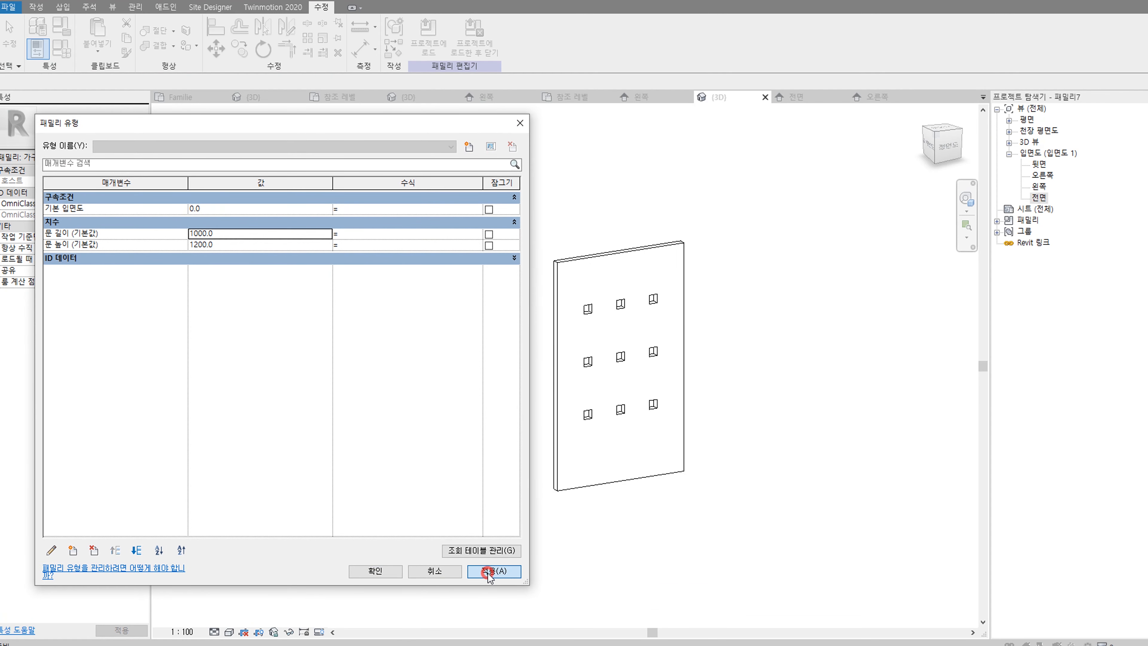
click(373, 571)
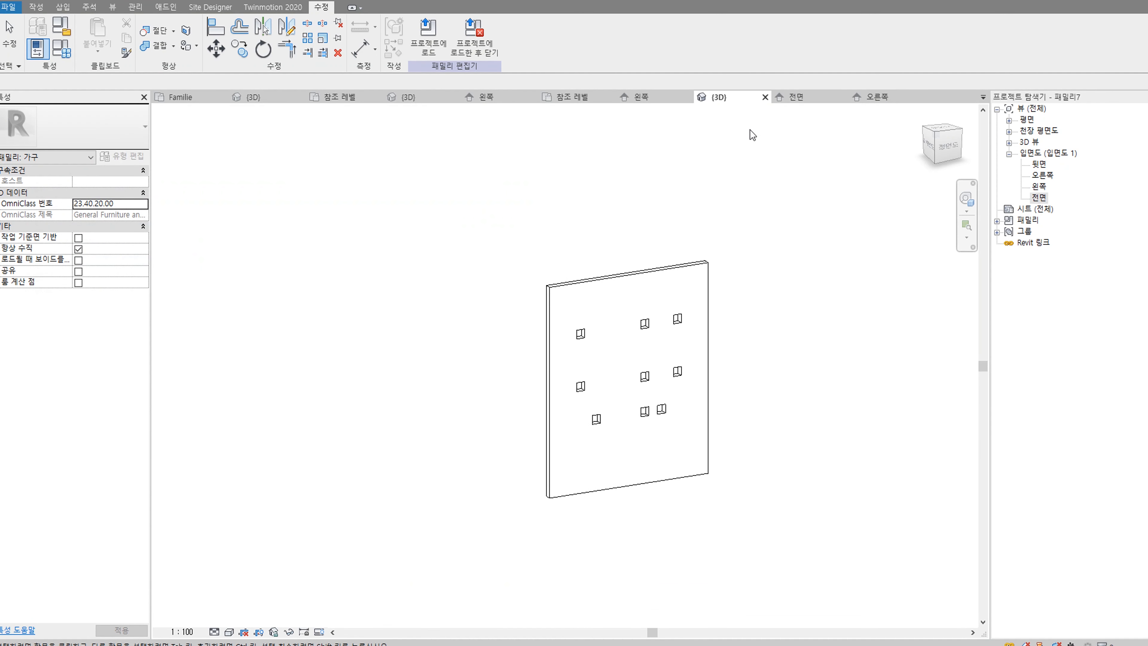
Step: In the front elevation, move the middle row's right void so its left edge lies on the right inner reference plane
click(875, 97)
click(798, 97)
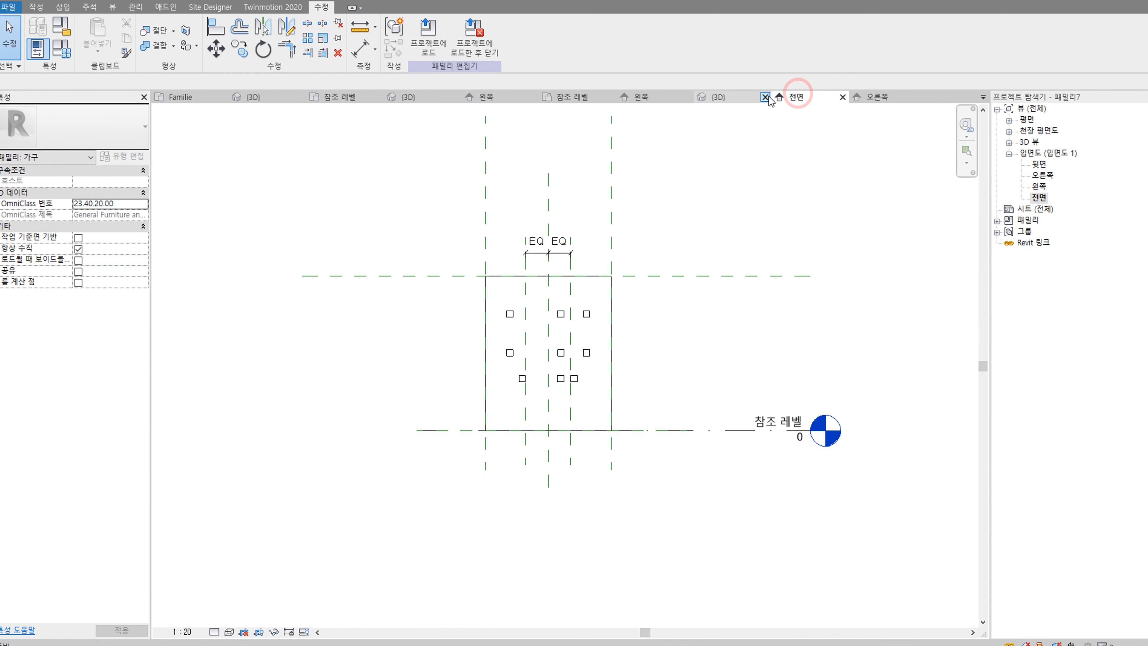
scroll(621, 253, up, 4)
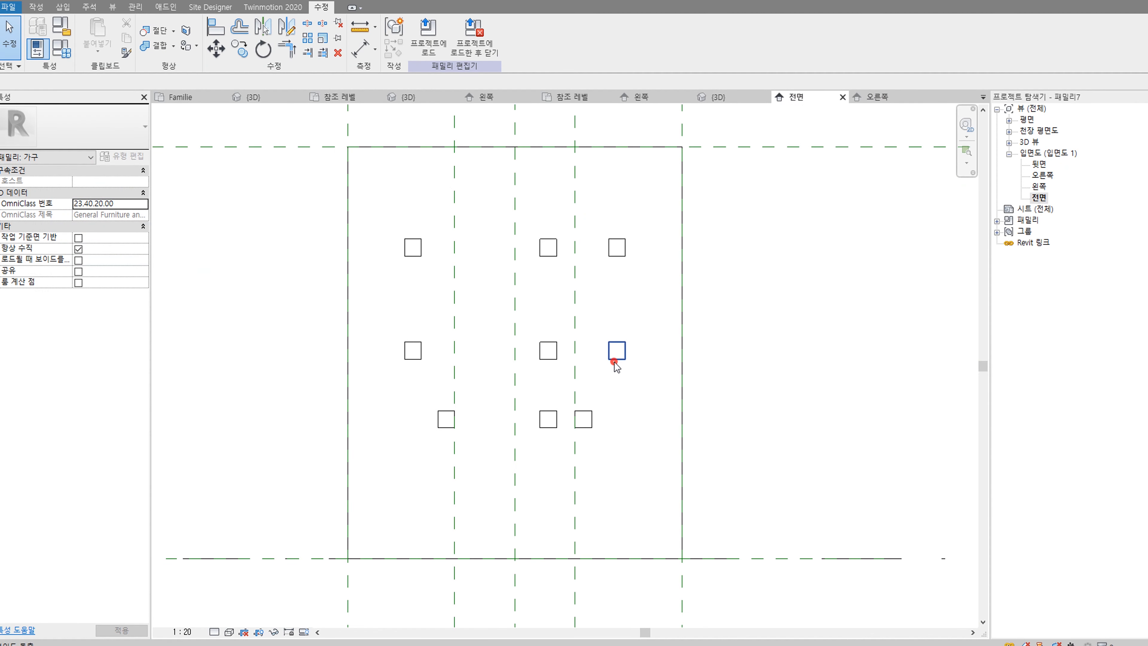
click(616, 361)
key(m)
key(v)
scroll(615, 357, up, 2)
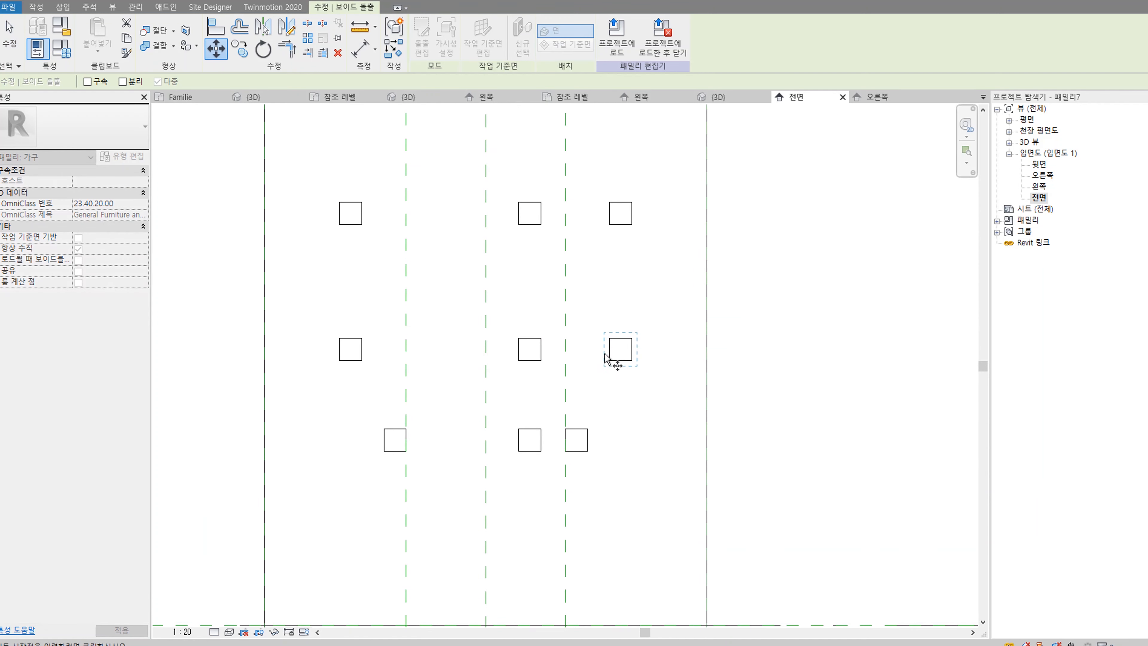
click(609, 360)
click(565, 360)
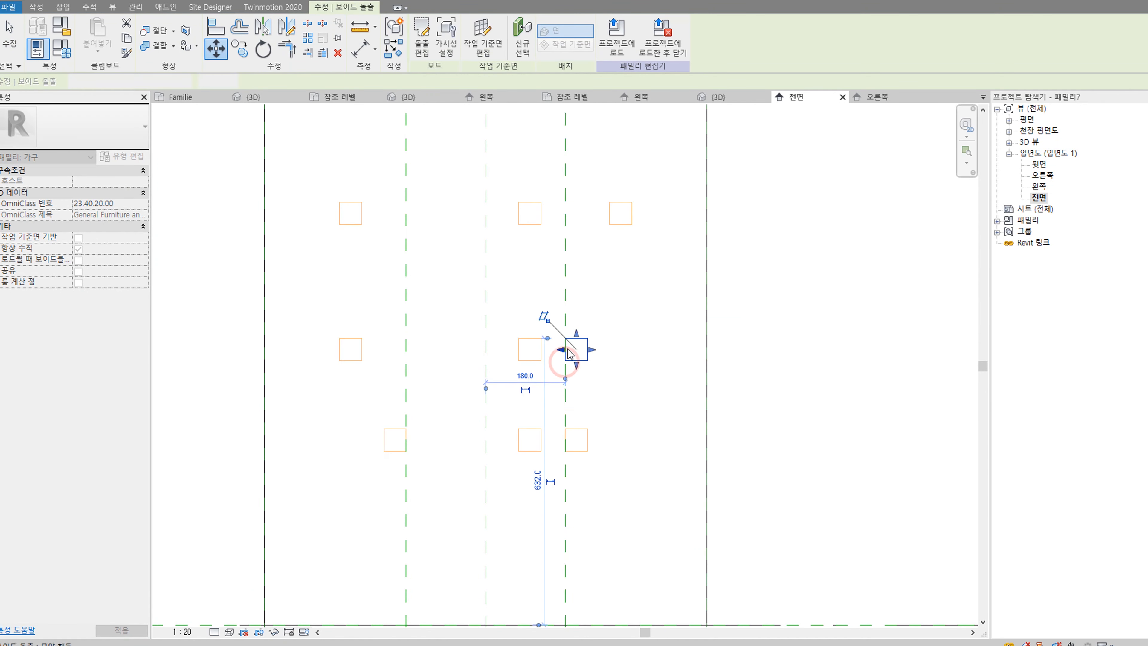
Step: Align and lock the middle row's right void to the right inner reference plane
key(Escape)
key(a)
key(l)
click(565, 327)
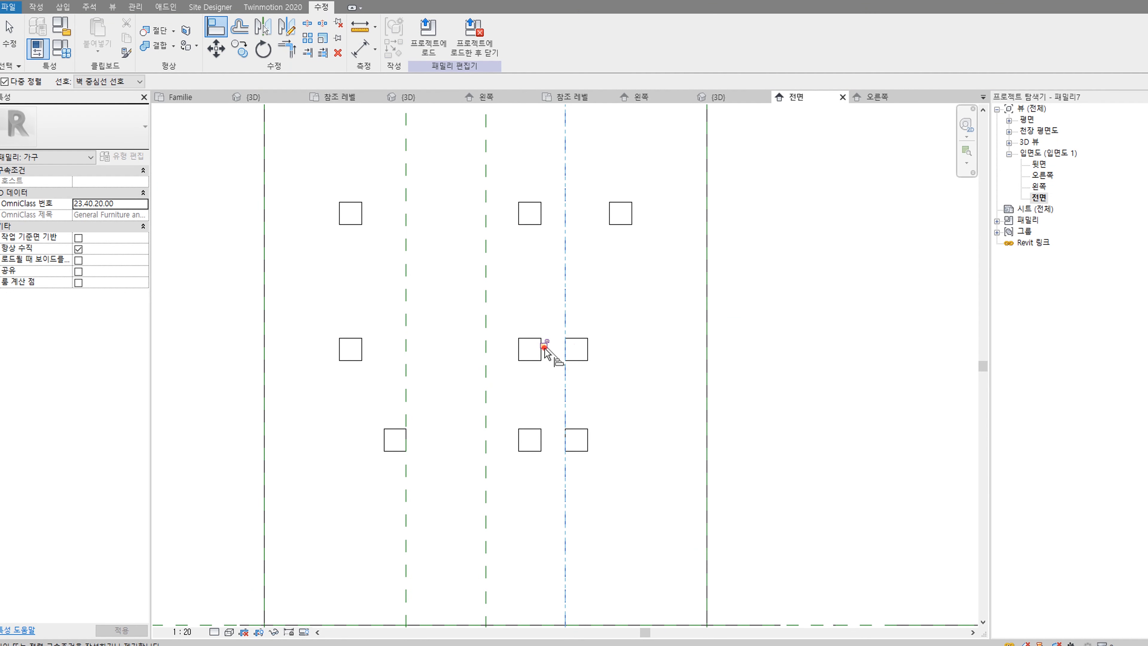
Step: Move the top row's right void to the right inner reference plane and align its left edge with it
middle_drag(599, 283, 601, 388)
key(Escape)
key(Escape)
key(m)
key(v)
click(610, 330)
click(559, 330)
key(a)
key(l)
click(558, 292)
Step: Move the centre voids of the top and middle rows so they are centred on the centre reference plane
scroll(500, 373, down, 4)
middle_drag(499, 374, 568, 326)
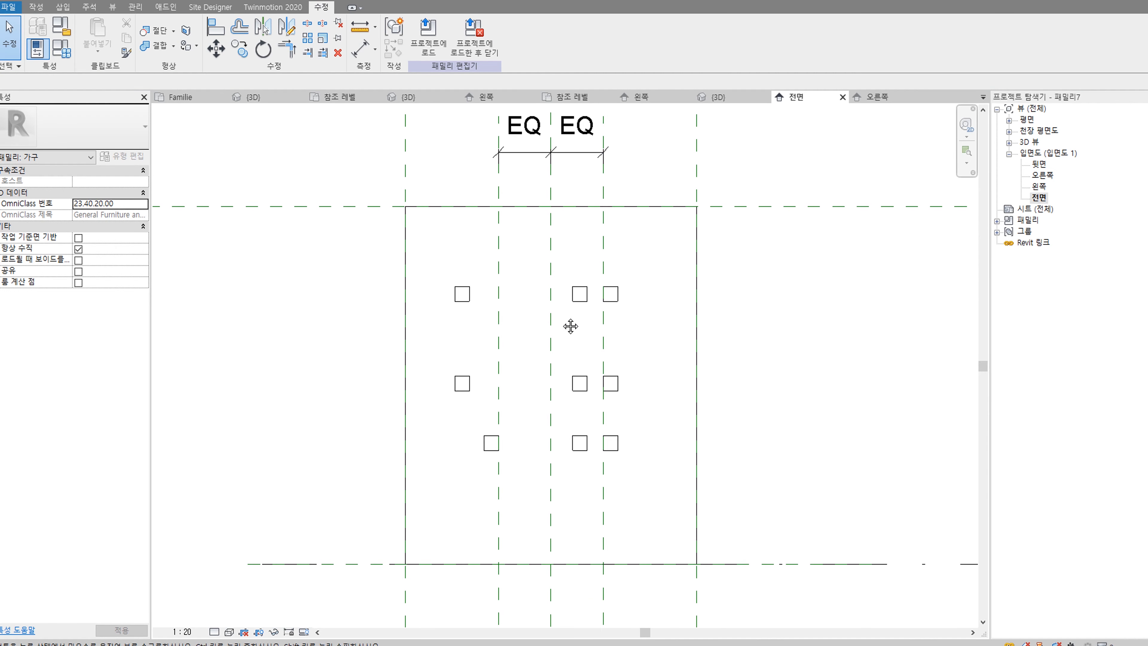
click(589, 328)
click(560, 326)
middle_drag(582, 391, 579, 370)
click(582, 380)
key(m)
key(v)
click(586, 395)
click(557, 395)
Step: Move the bottom row's centre void so it is centred on the centre reference plane
click(583, 441)
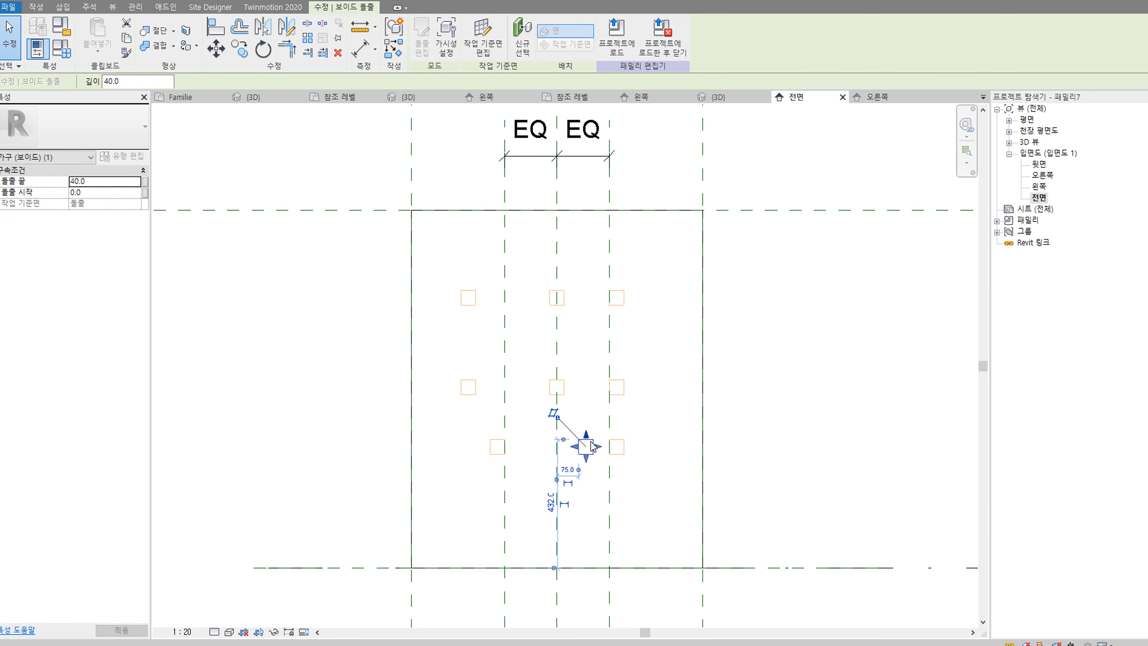
key(m)
key(v)
click(585, 455)
click(557, 454)
Step: Move the middle row's left void to the left inner reference plane and lock its right edge to it
click(472, 394)
key(m)
key(v)
click(476, 389)
click(505, 390)
click(524, 396)
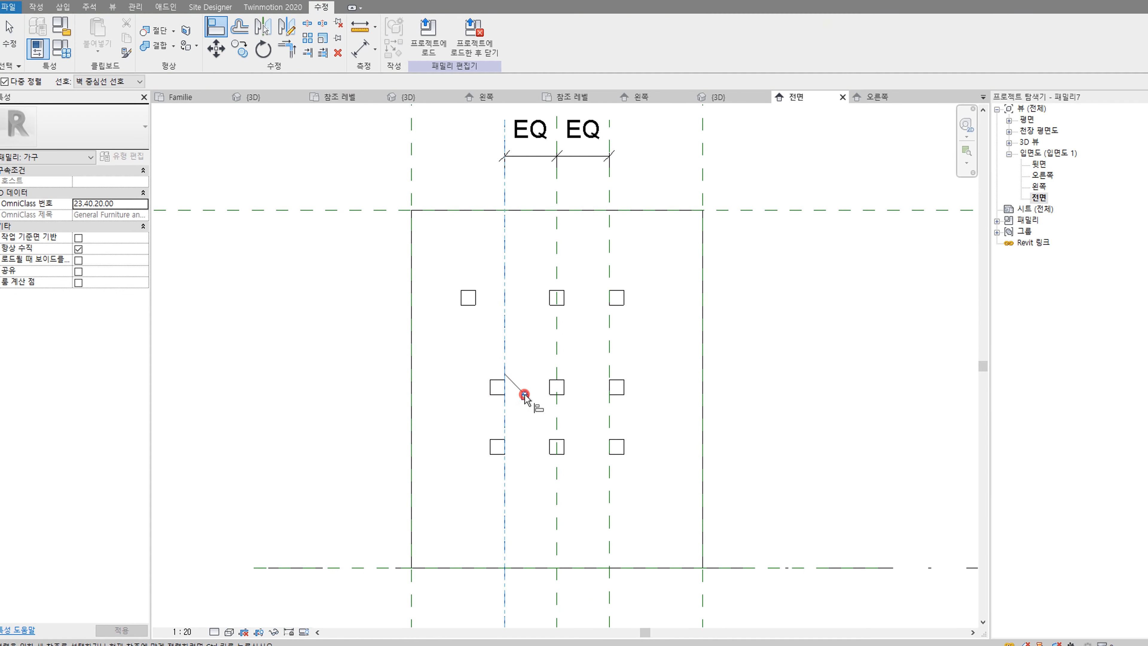
Step: Move the top row's left void to the left inner reference plane and align its right edge with it
click(466, 306)
key(m)
key(v)
click(475, 298)
click(505, 298)
key(a)
key(l)
click(506, 285)
Step: Set the family parameter 문 길이 to 900
key(f)
key(t)
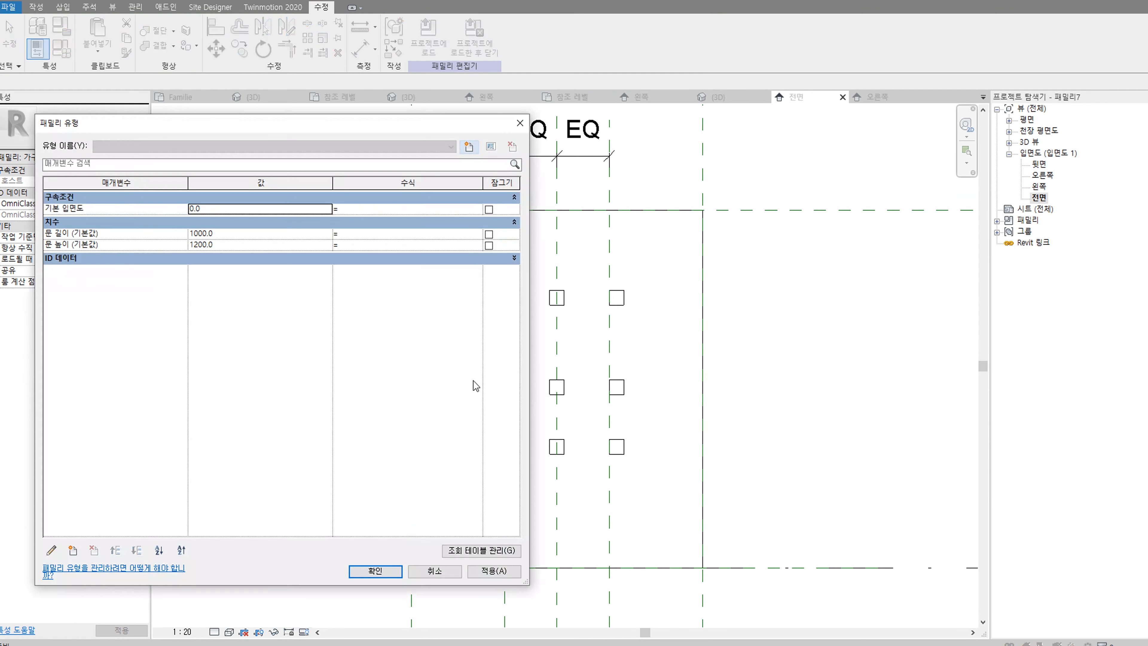
click(262, 233)
text(900)
key(Return)
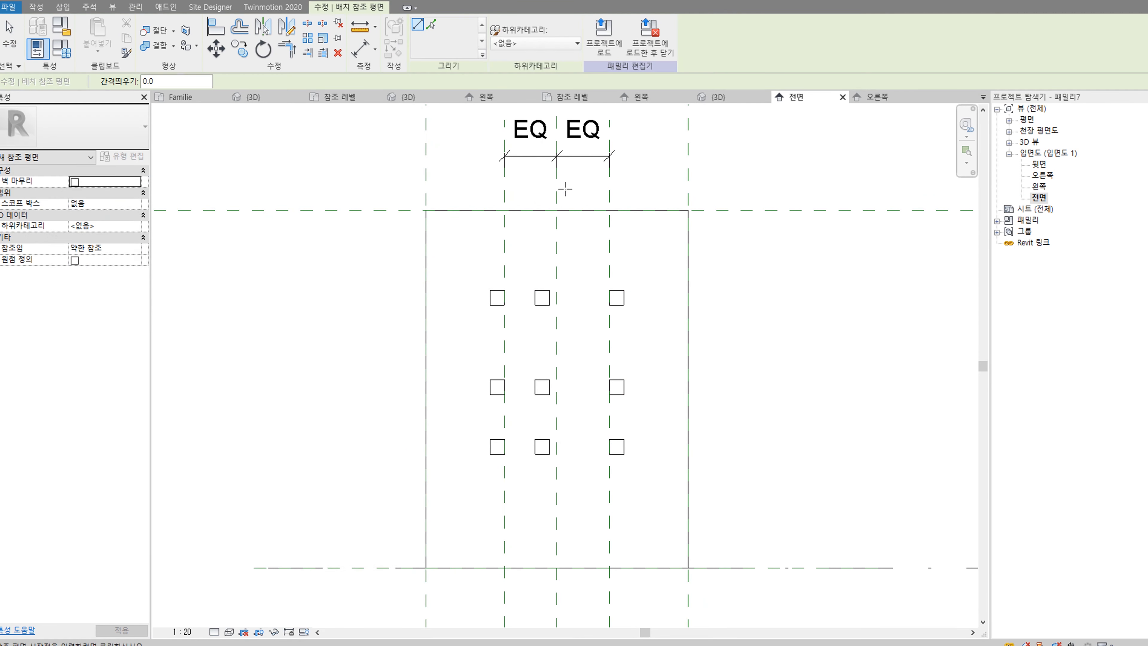
Step: Add a vertical reference plane just right of the centre plane and dimension it 25 mm from the centre plane
scroll(576, 418, up, 1)
scroll(584, 384, down, 1)
click(360, 48)
click(561, 494)
click(568, 529)
click(563, 474)
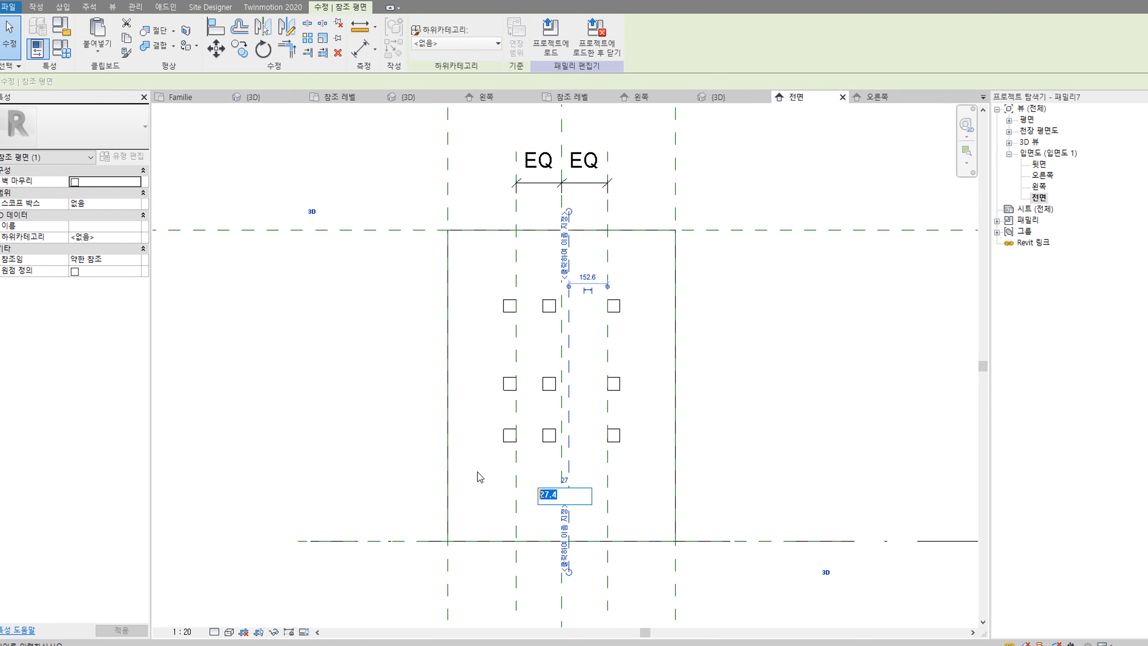
text(25)
key(Return)
click(571, 492)
Step: Move the centre voids of the bottom and middle rows so their right edges lie on the 25 mm offset reference plane
click(547, 442)
scroll(548, 442, up, 2)
key(m)
key(v)
click(560, 432)
click(578, 432)
click(559, 354)
key(m)
key(v)
click(578, 353)
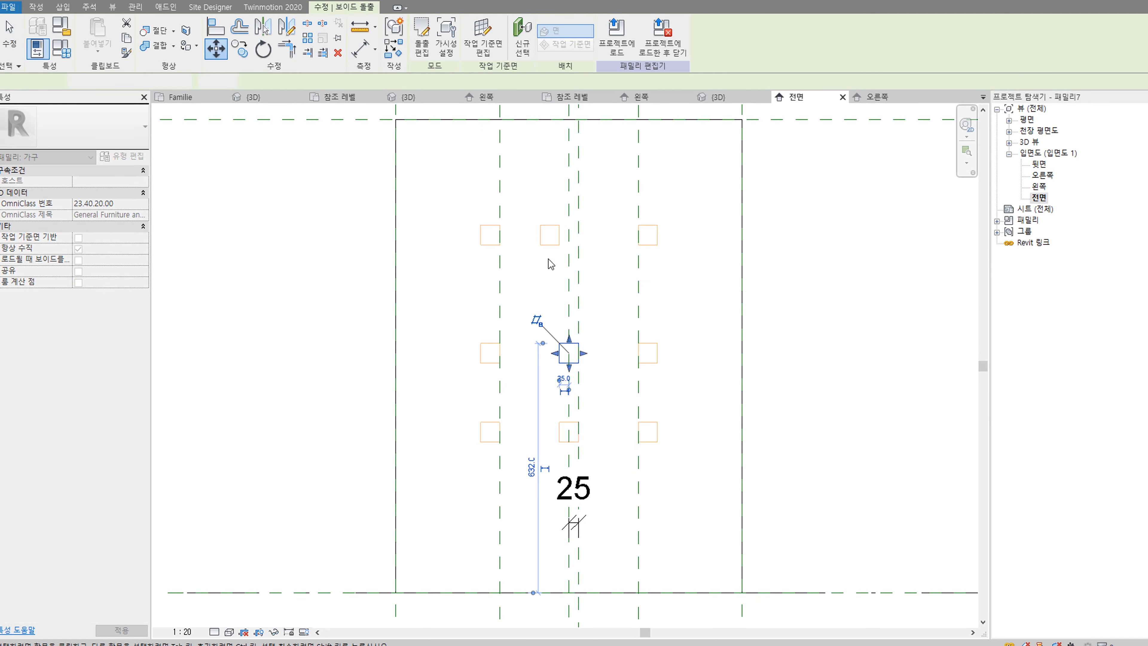
Step: Align the centre-column voids' right edges with the 25 mm offset reference plane and lock them to it
key(a)
key(l)
click(579, 236)
click(600, 390)
click(580, 351)
click(600, 390)
click(579, 430)
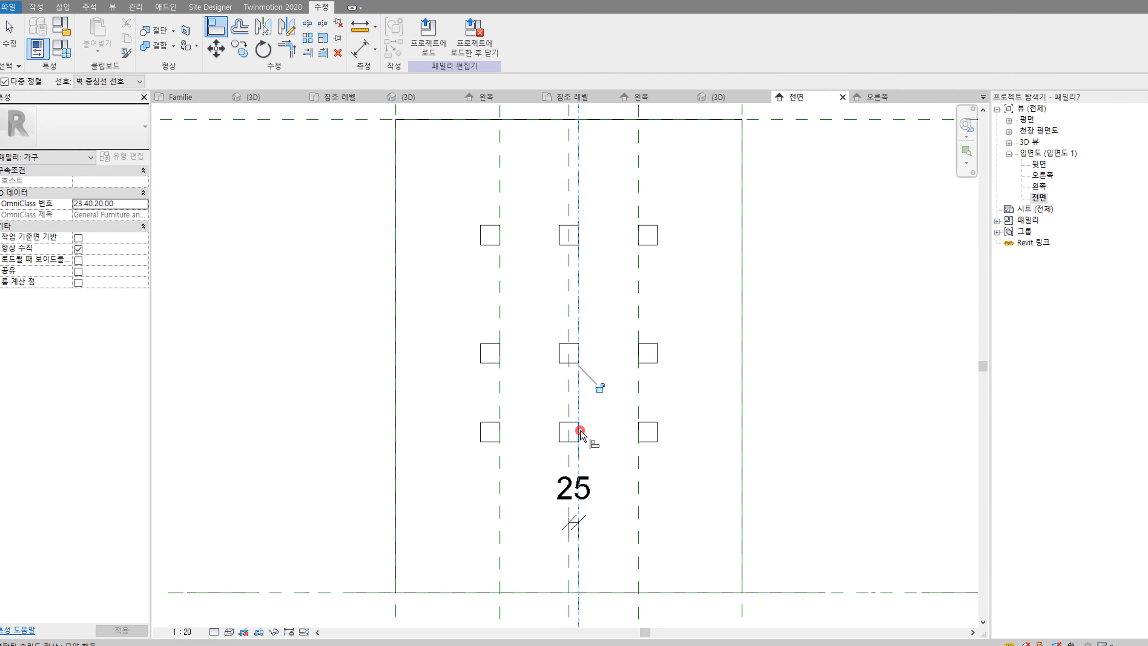
Step: Test the family parameter 문 길이 at 600, and then set it to 700
scroll(627, 415, down, 2)
click(62, 51)
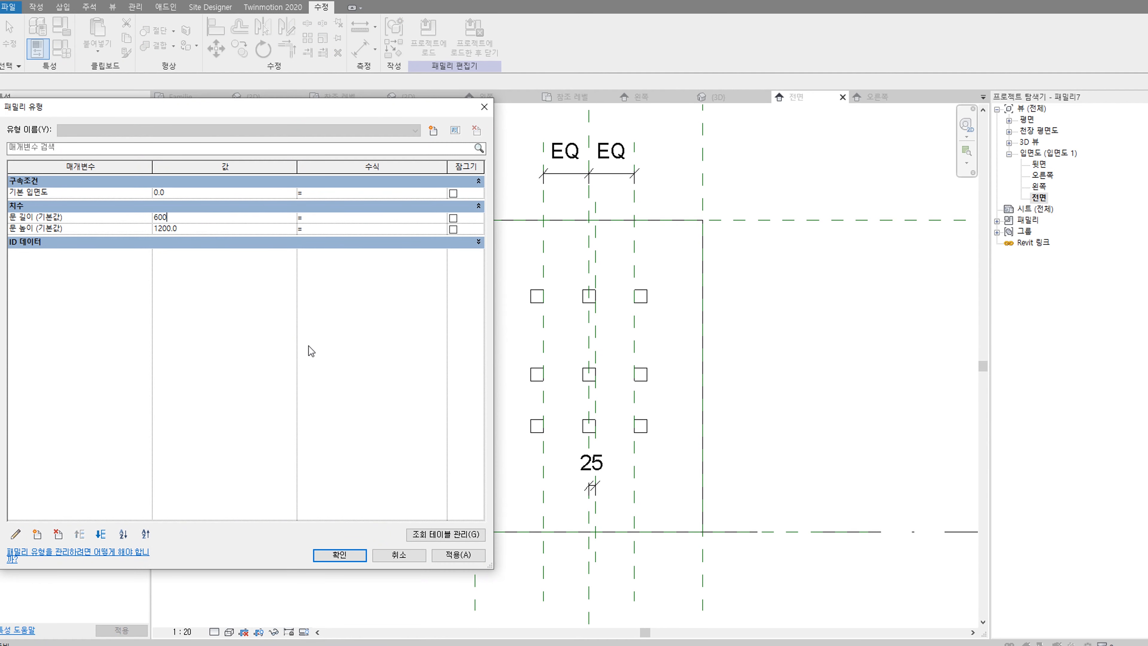
click(453, 555)
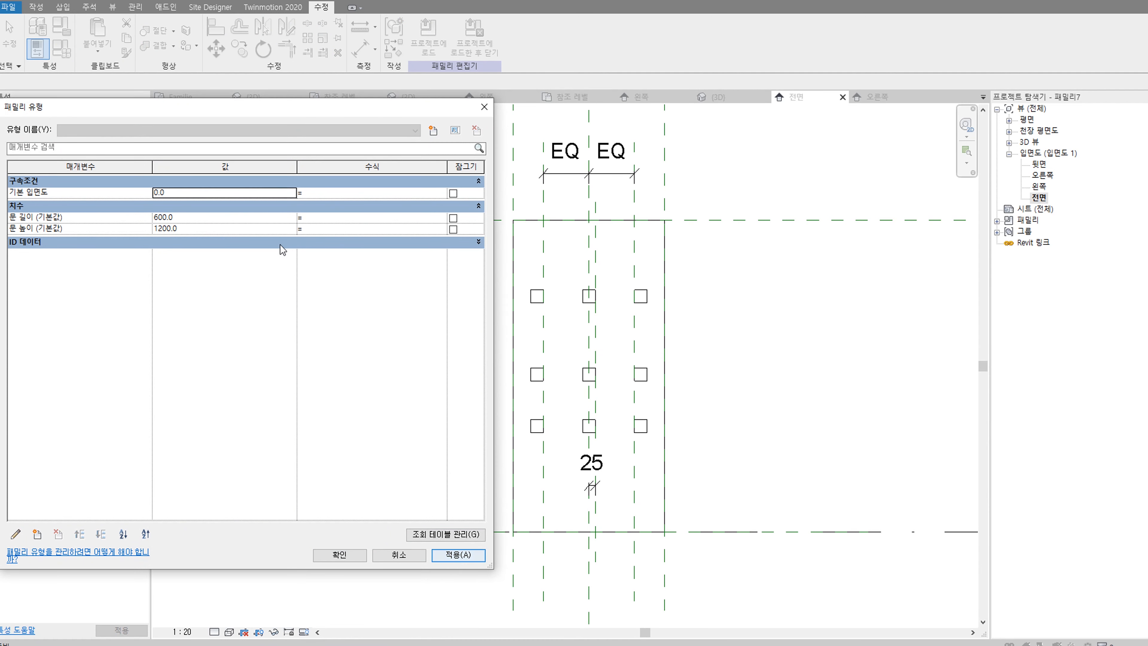
click(218, 215)
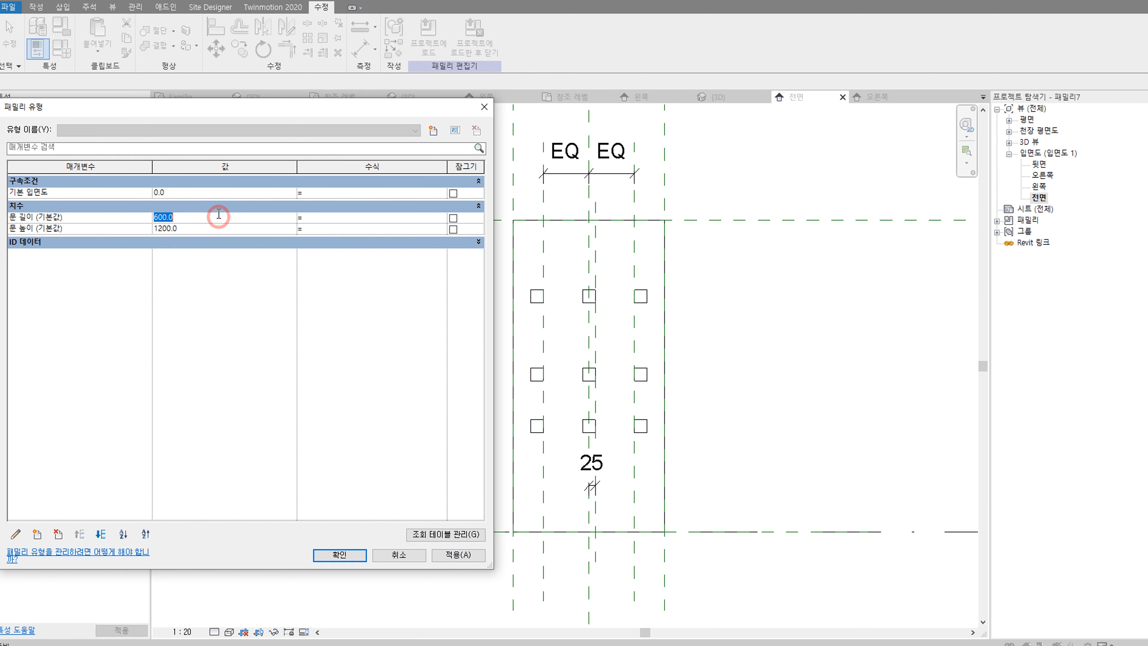
click(445, 555)
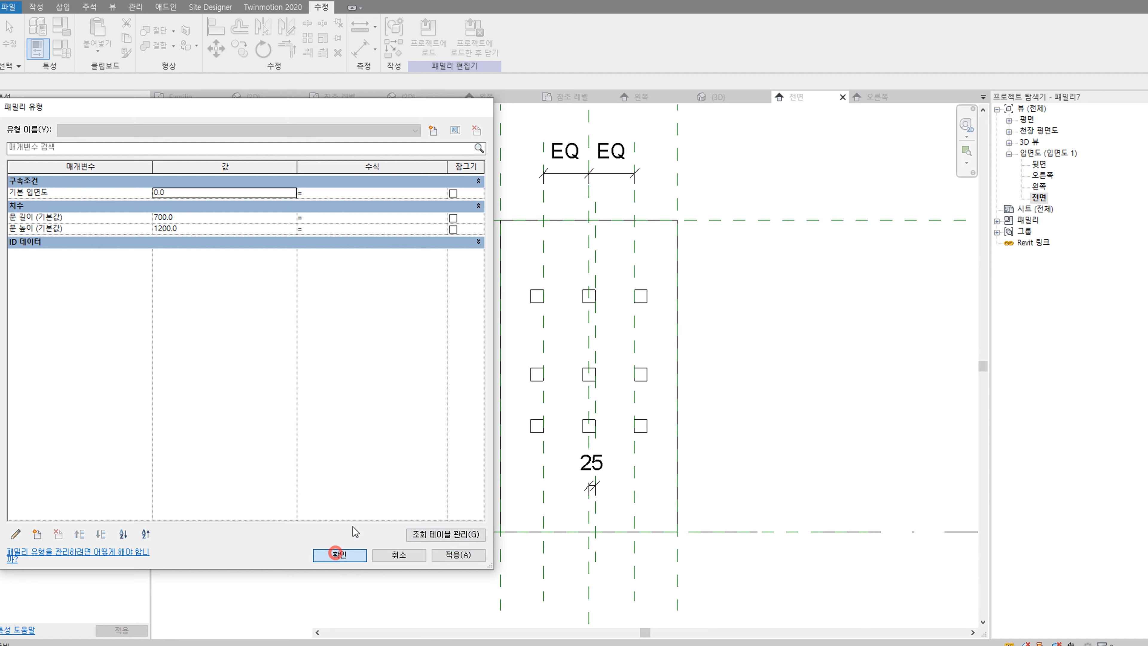
click(339, 554)
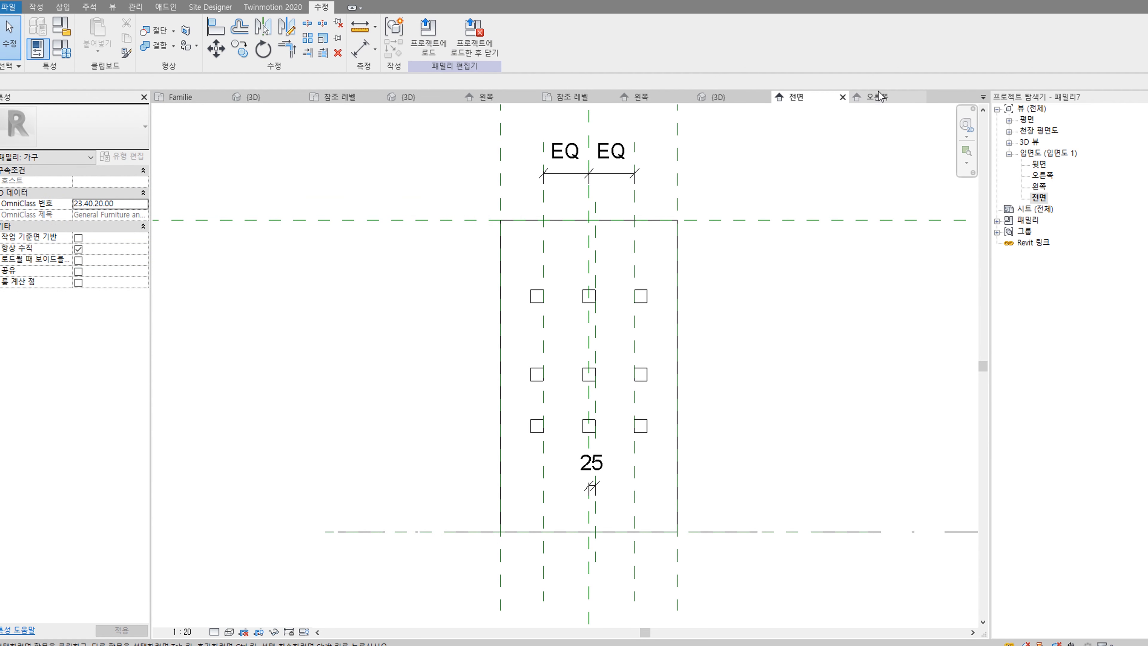
Step: Load the perforated door family only into 박스.rfa, excluding Familie List_KB.rvt from the load
middle_drag(697, 265, 727, 201)
scroll(716, 319, down, 2)
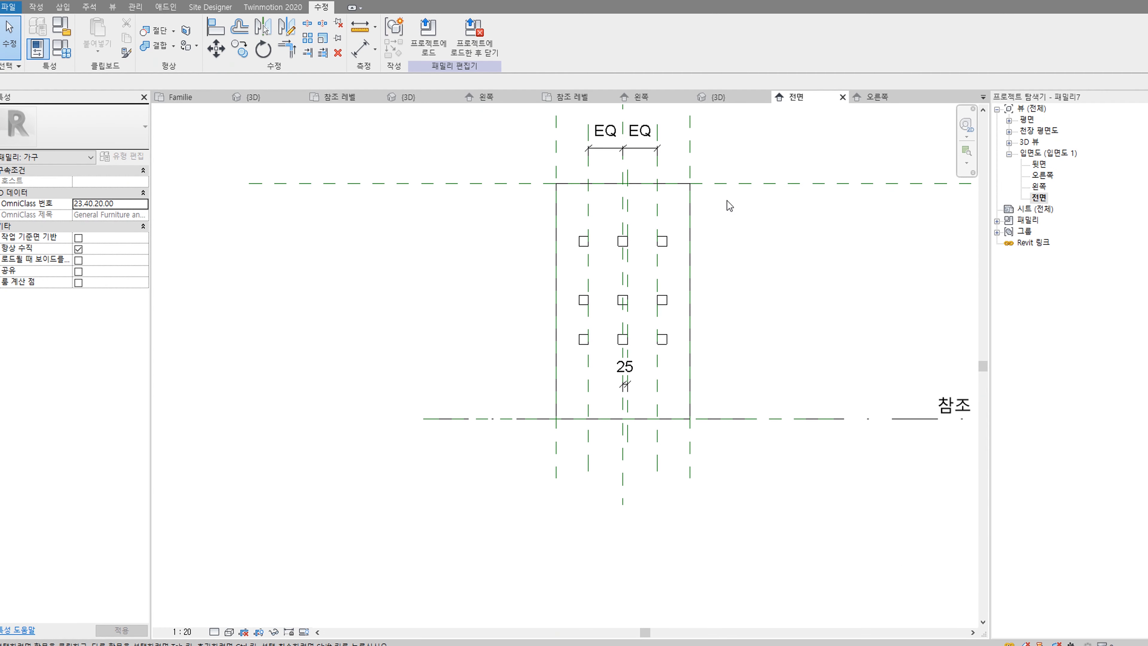
click(428, 32)
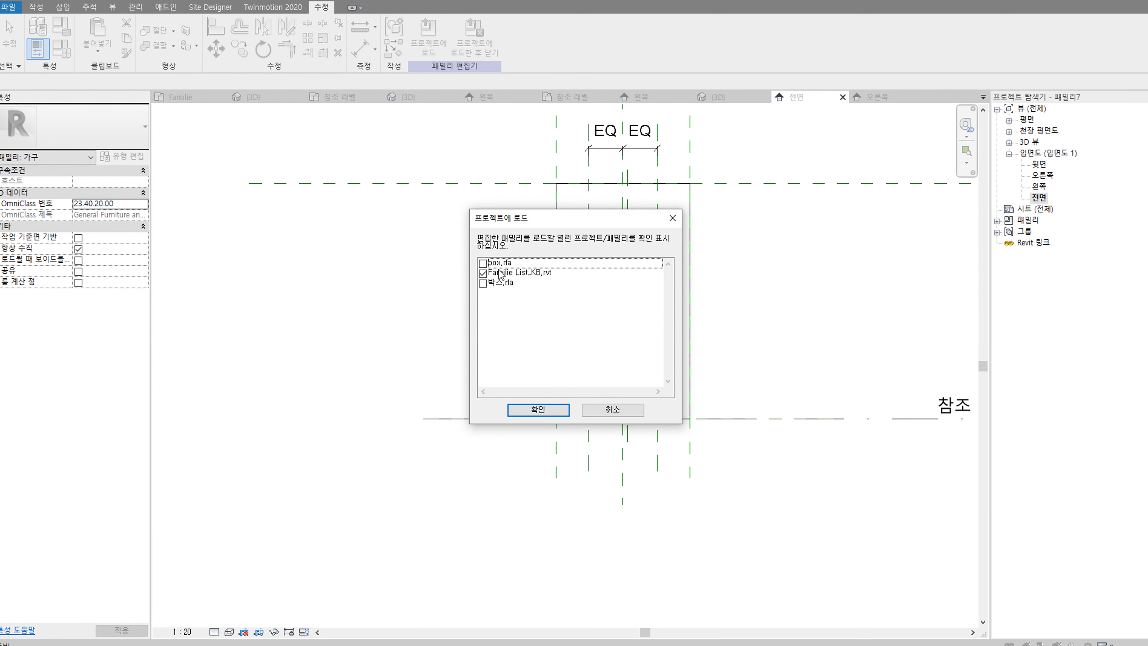
click(482, 273)
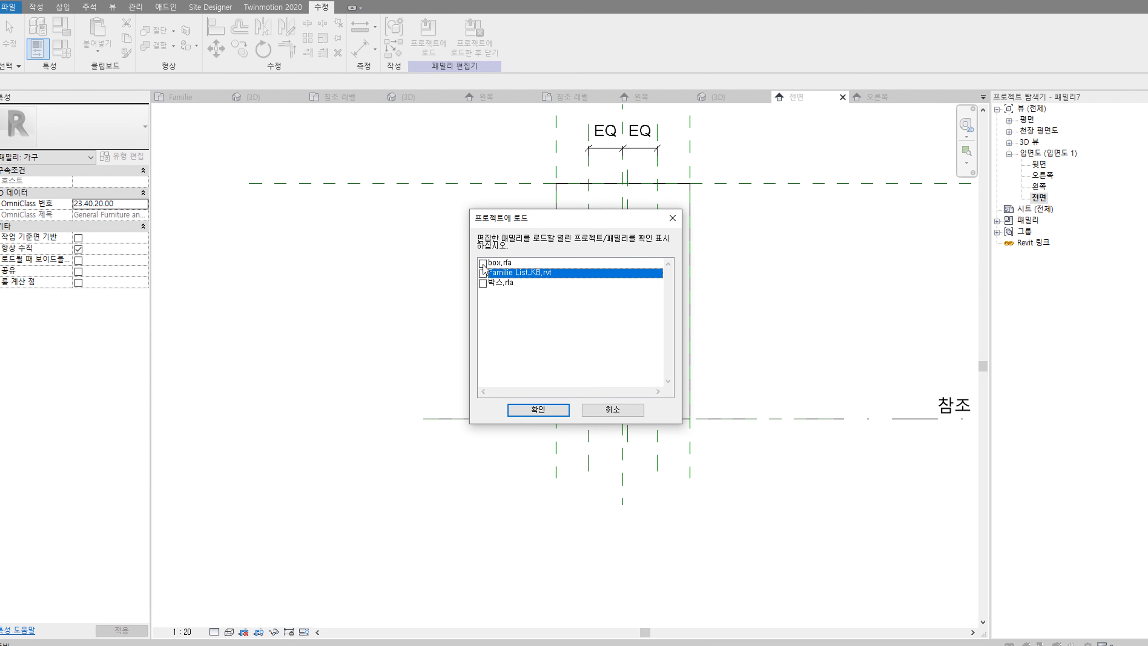
click(482, 284)
click(548, 414)
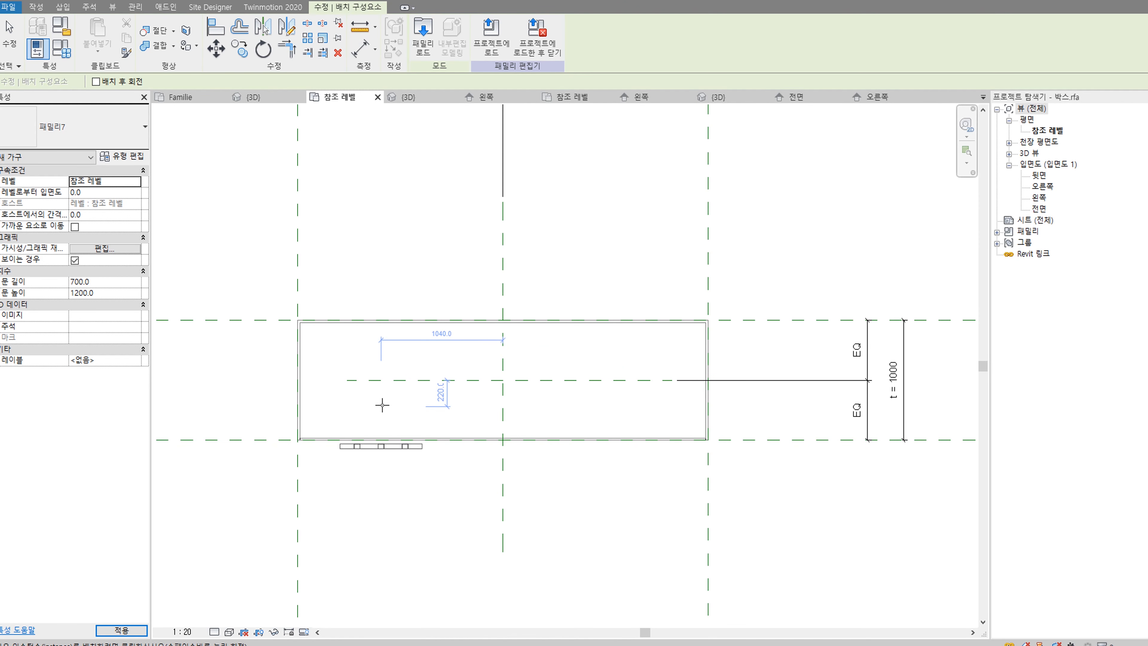
Step: Place one door instance at the box's front-left corner in the reference level plan and shift it onto the front edge
click(347, 391)
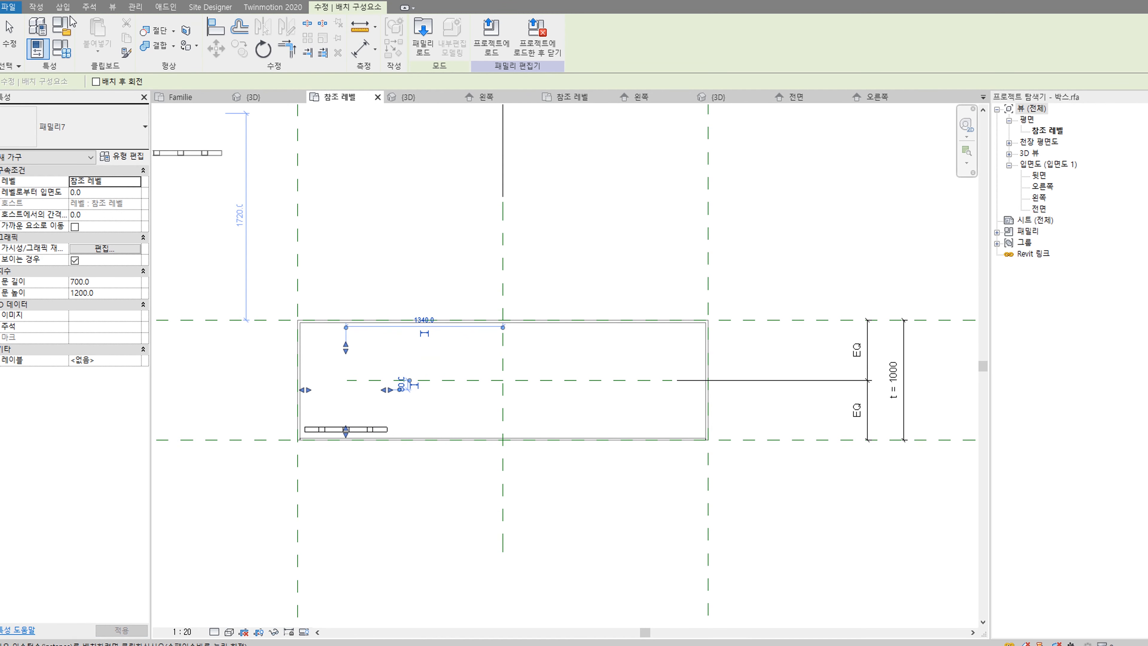
click(5, 34)
scroll(361, 423, up, 2)
click(357, 430)
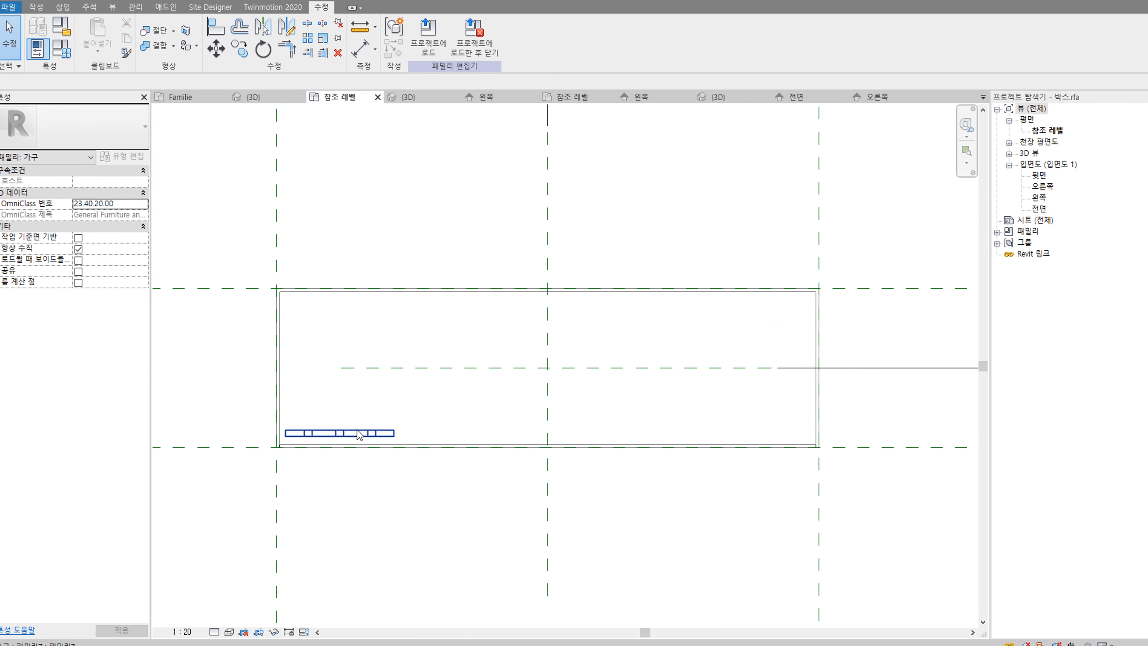
drag(372, 429, 366, 437)
Step: Copy the door instance three times along the open front of the box in the 3D view, using multiple copy
click(409, 97)
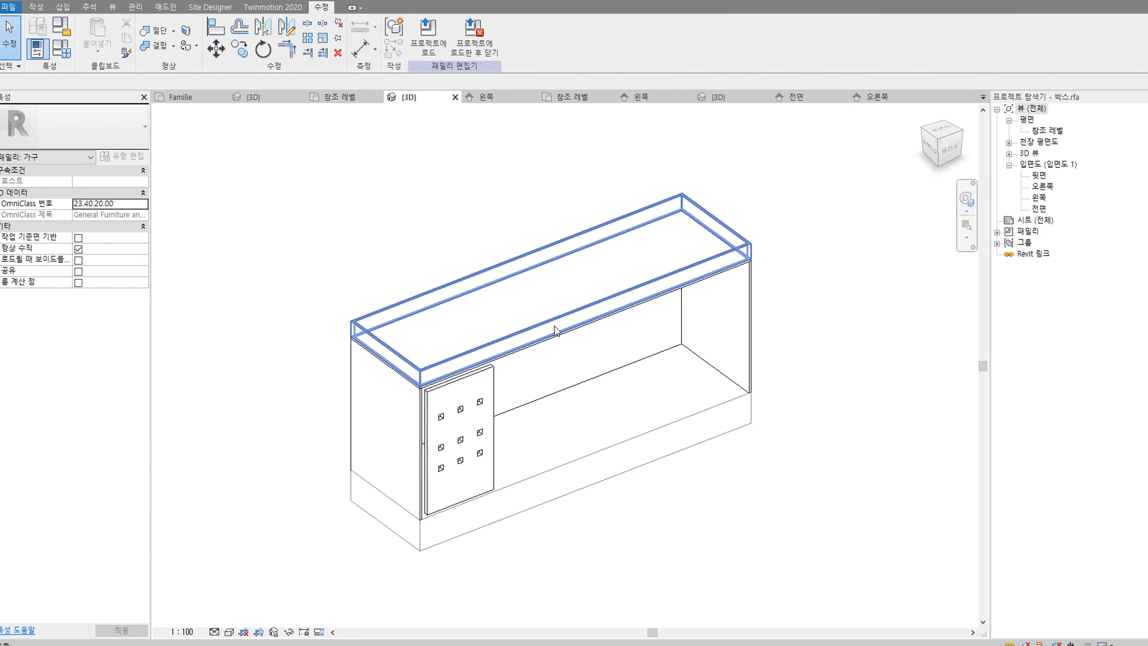
scroll(515, 432, up, 3)
shift+middle_drag(510, 501, 345, 436)
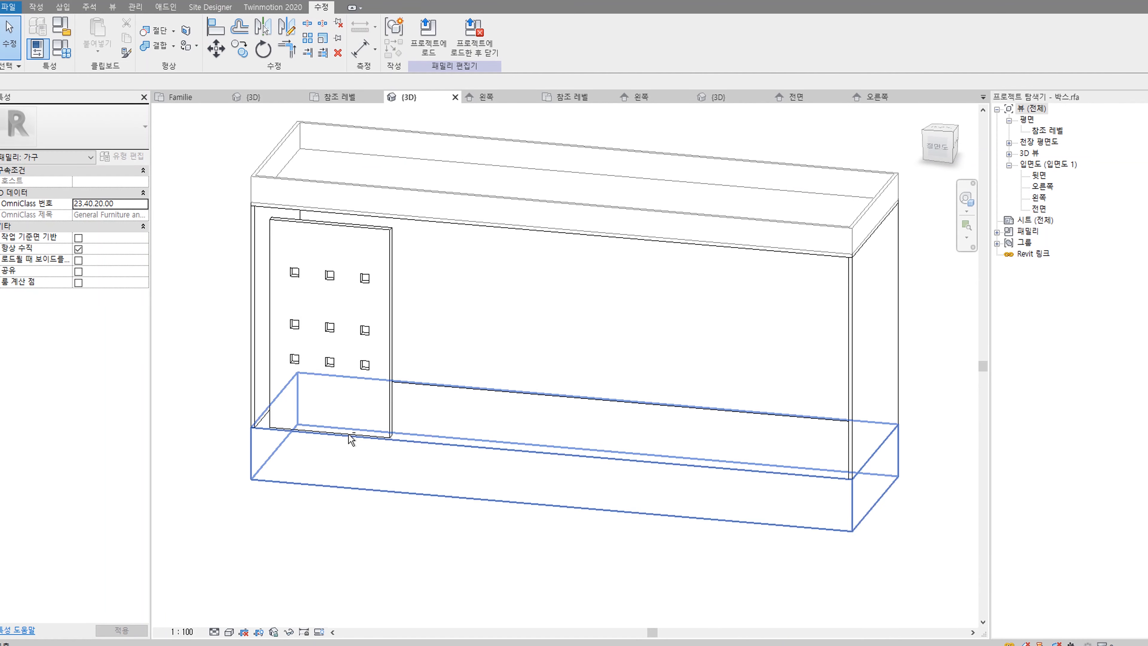
click(376, 418)
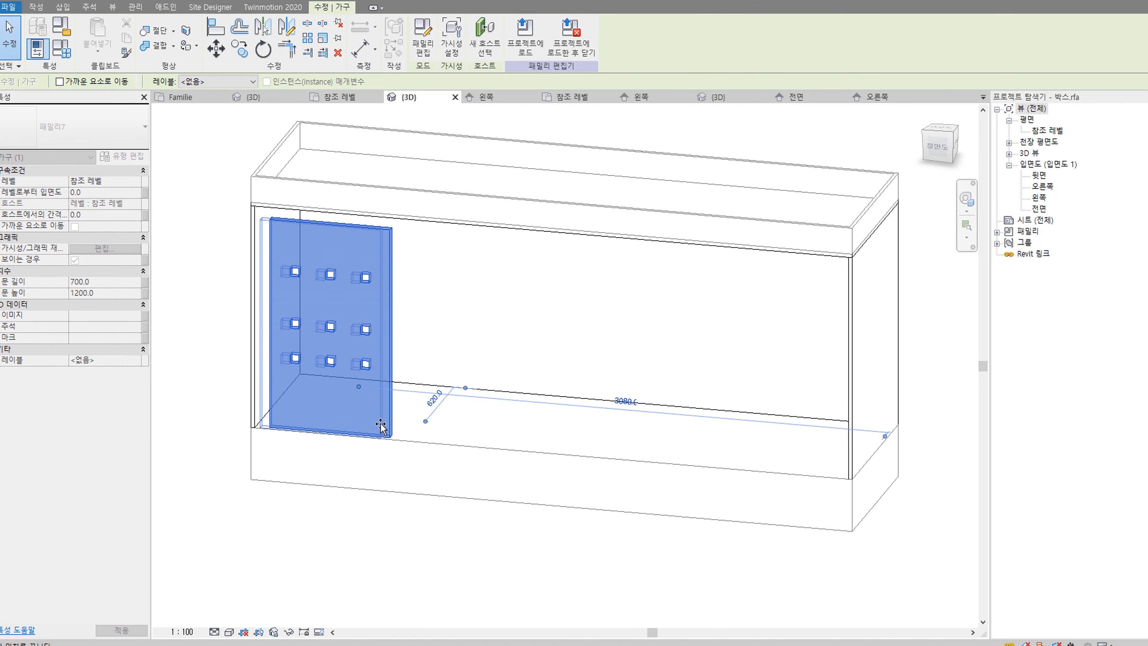
shift+middle_drag(431, 366, 459, 446)
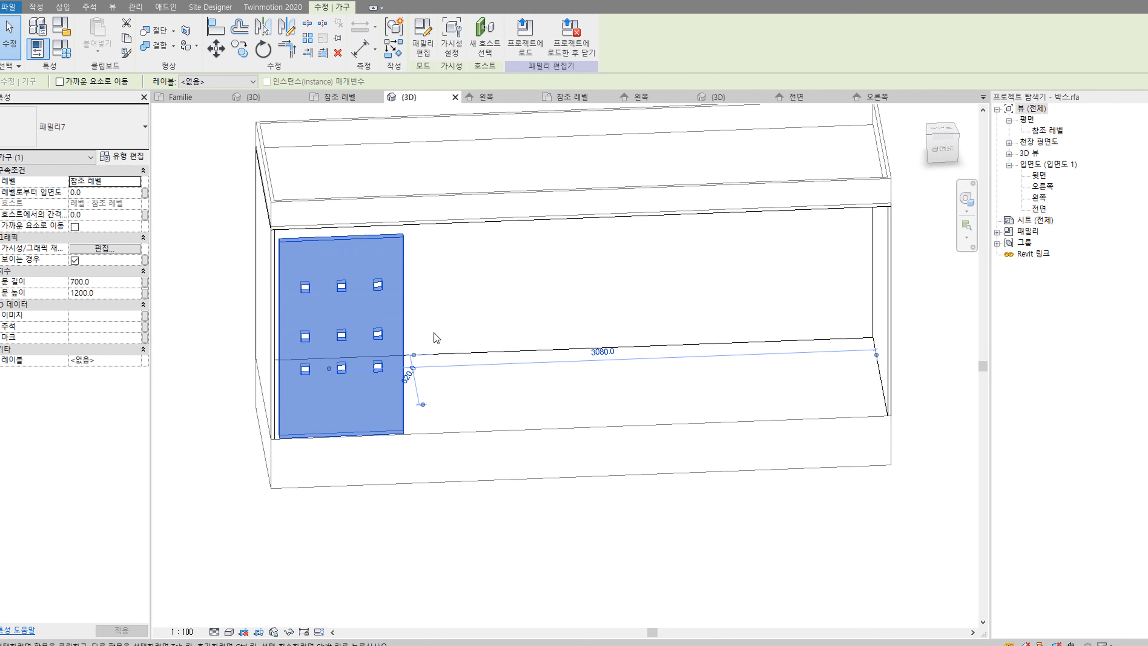
key(c)
key(o)
click(279, 437)
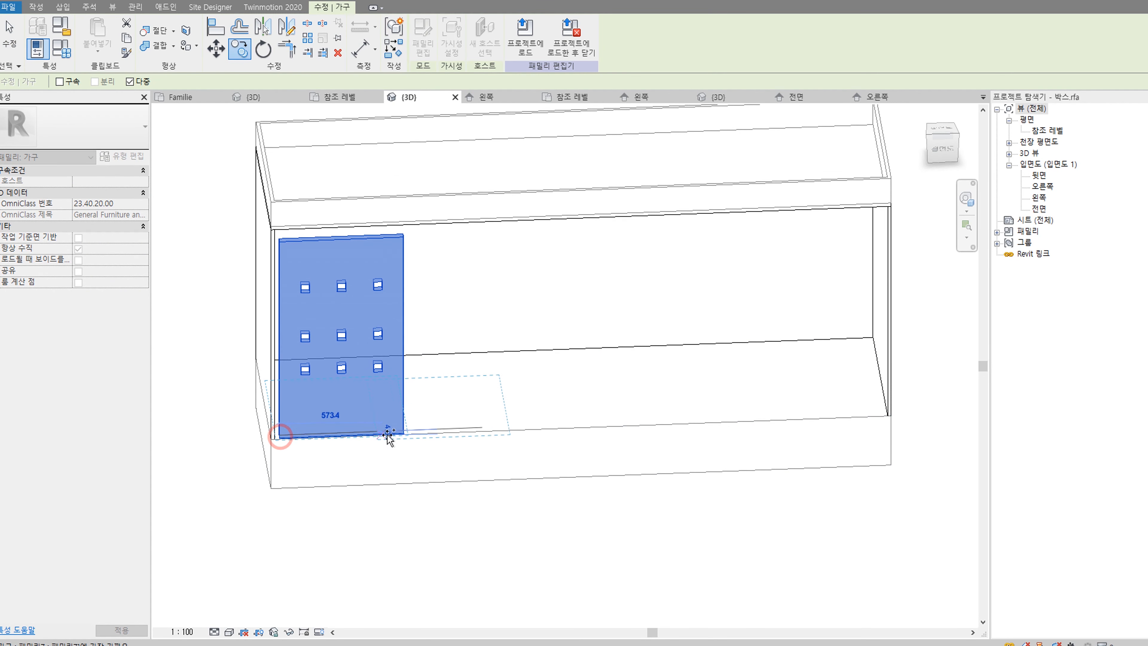
click(429, 432)
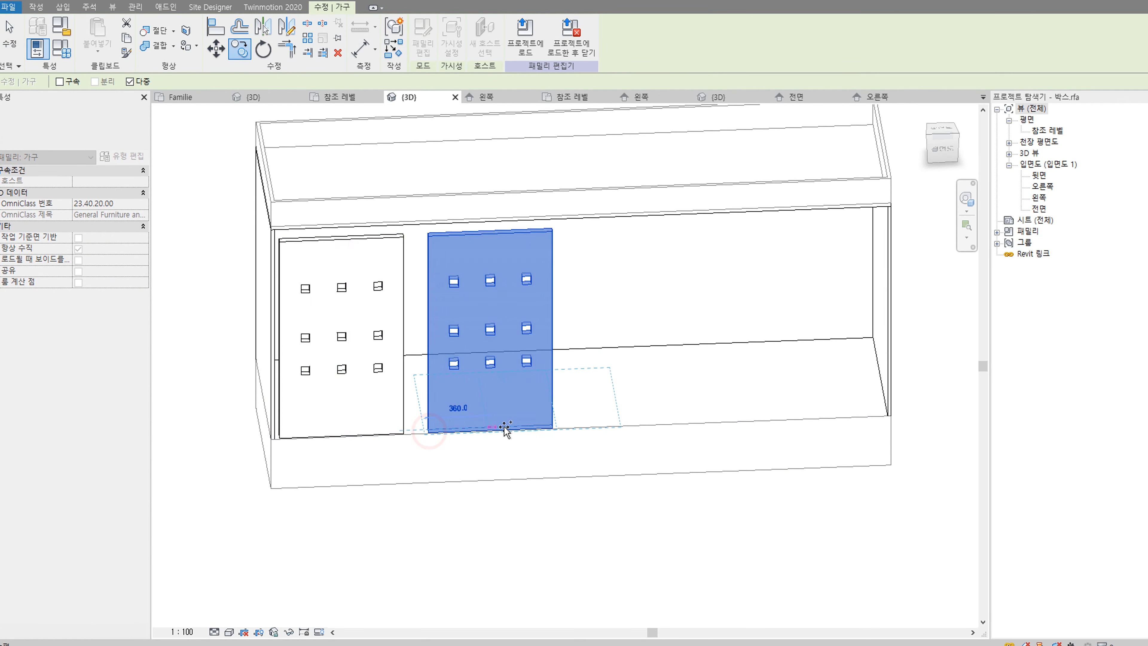
click(565, 427)
click(719, 422)
key(Escape)
key(Escape)
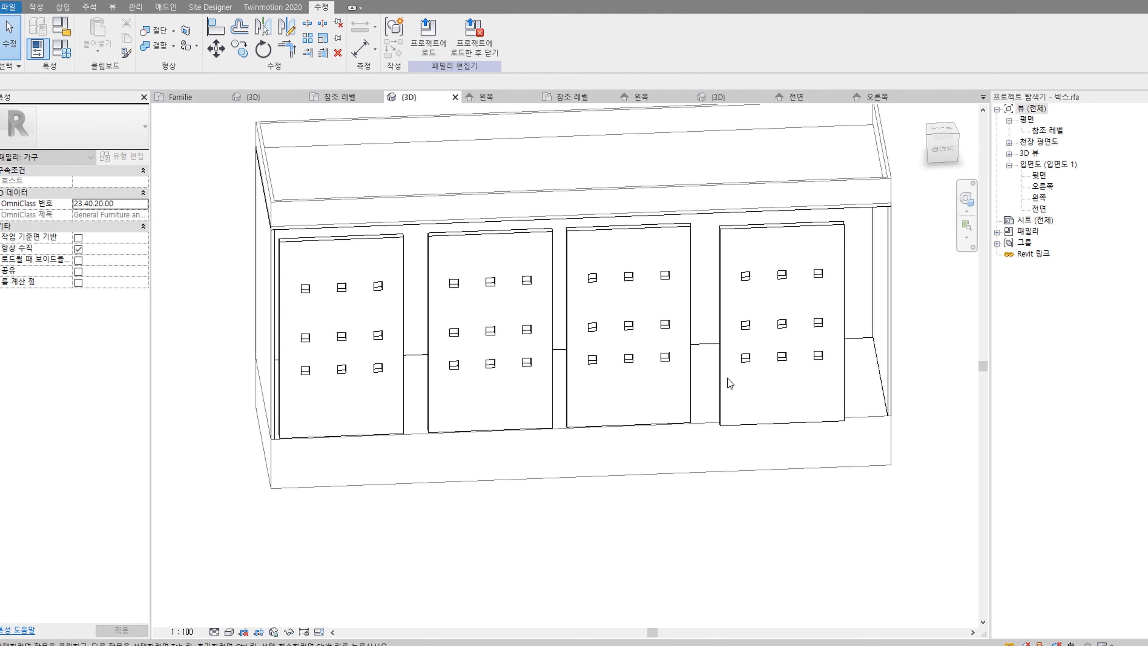
Step: Delete the three copied doors, keeping only the original door at the left end
click(719, 374)
key(Delete)
click(686, 377)
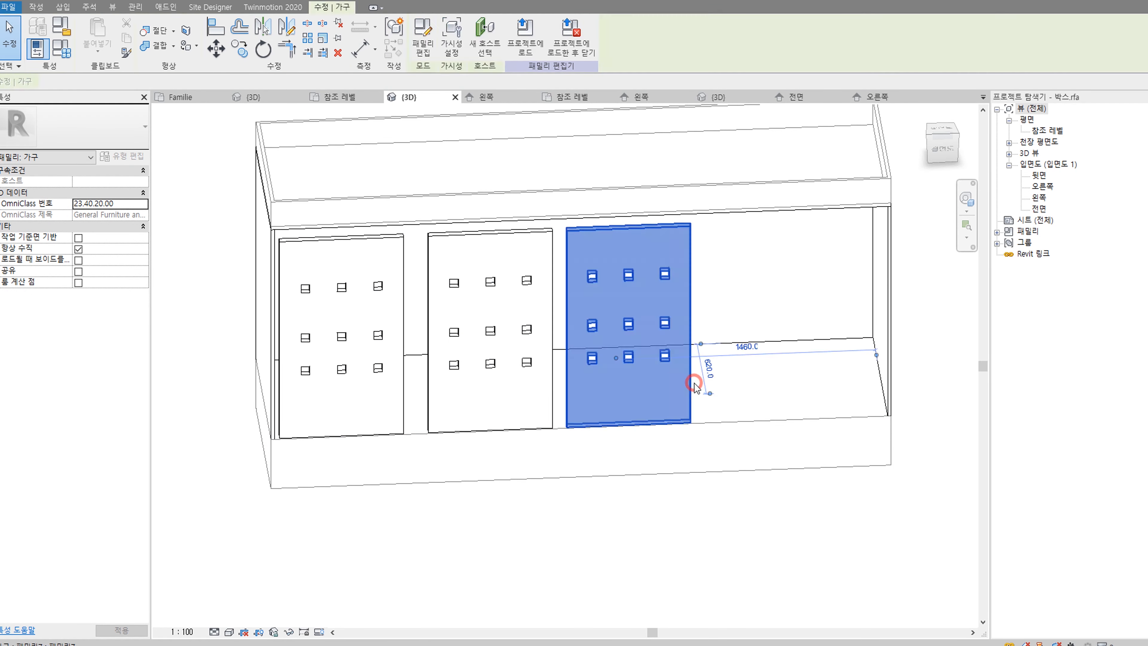
key(Delete)
click(555, 373)
key(Delete)
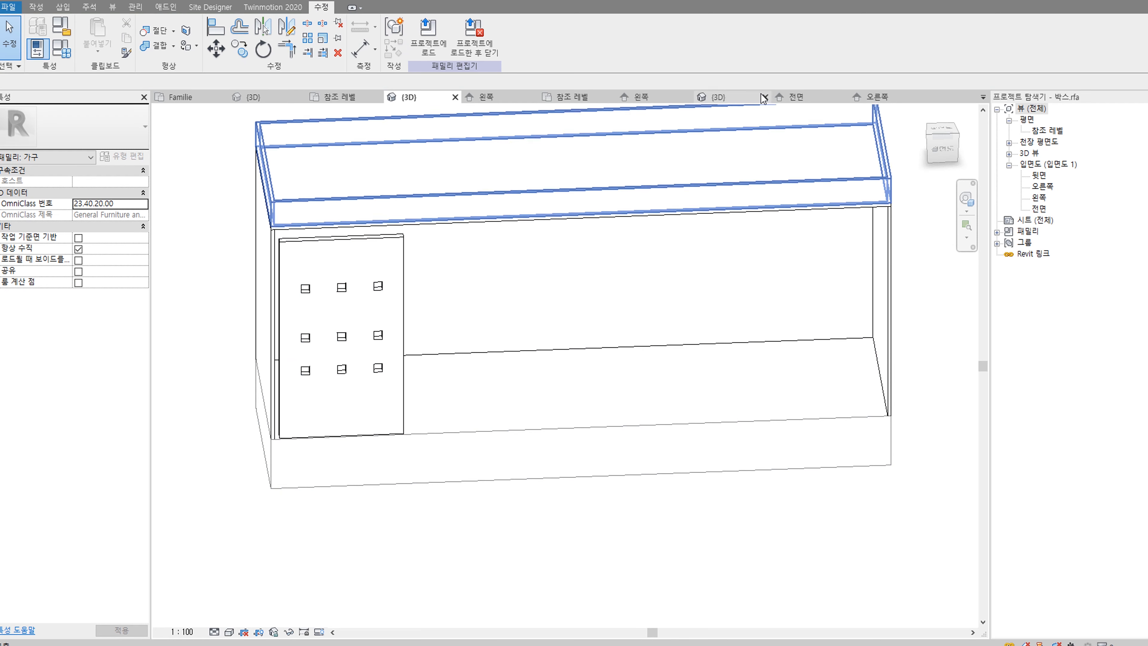
click(893, 100)
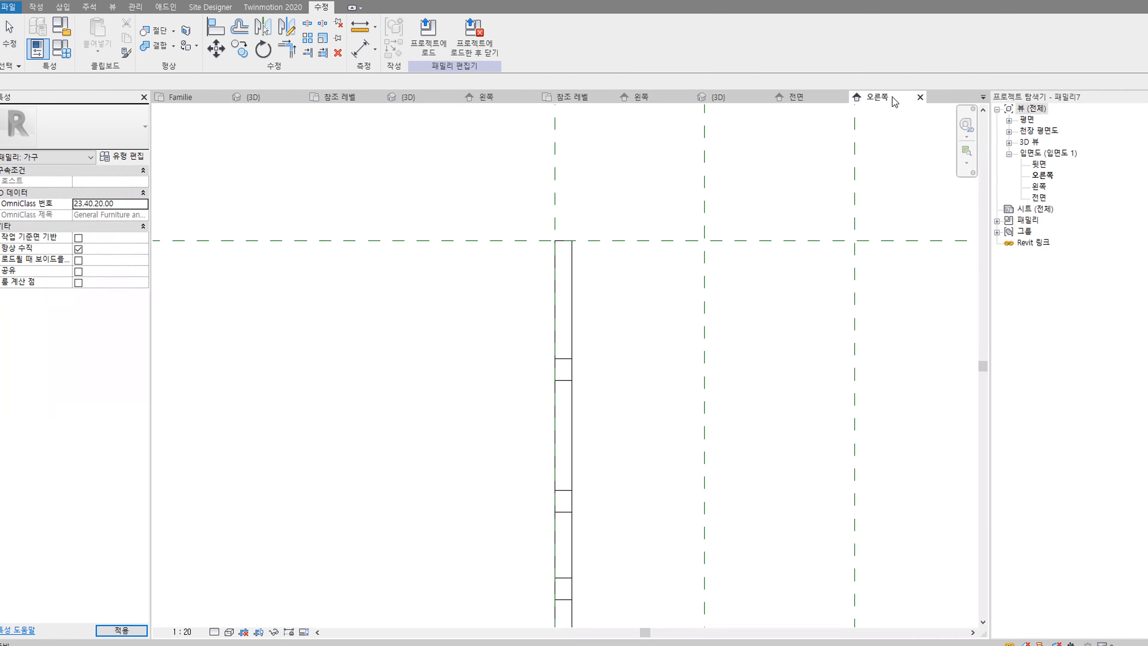
click(809, 96)
click(752, 99)
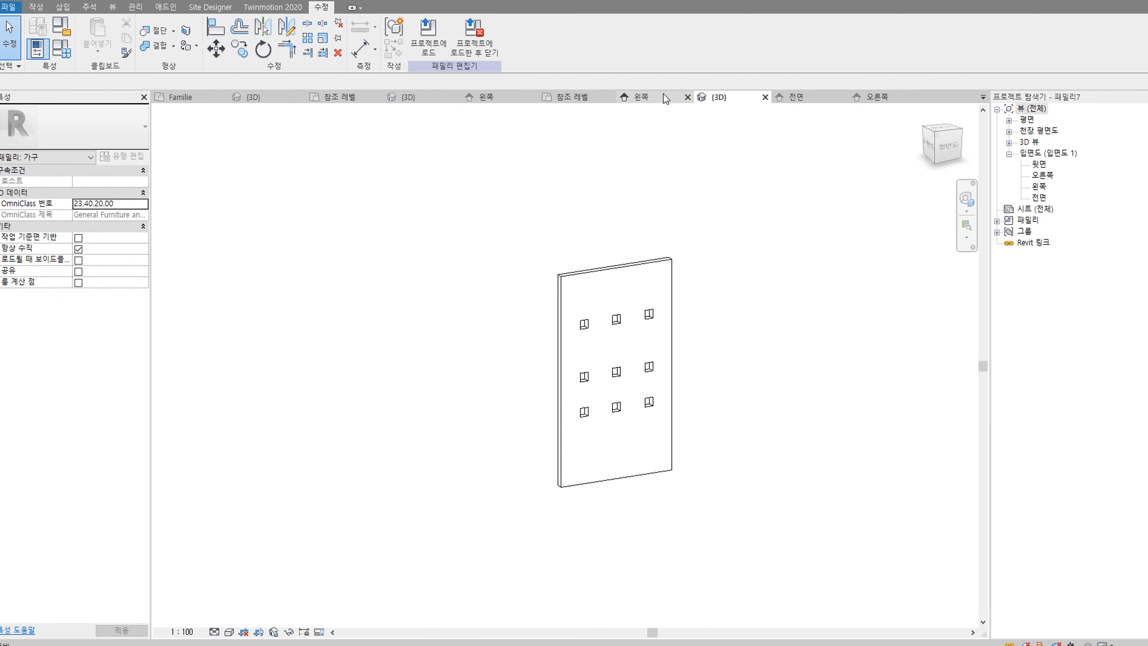
click(655, 96)
click(567, 99)
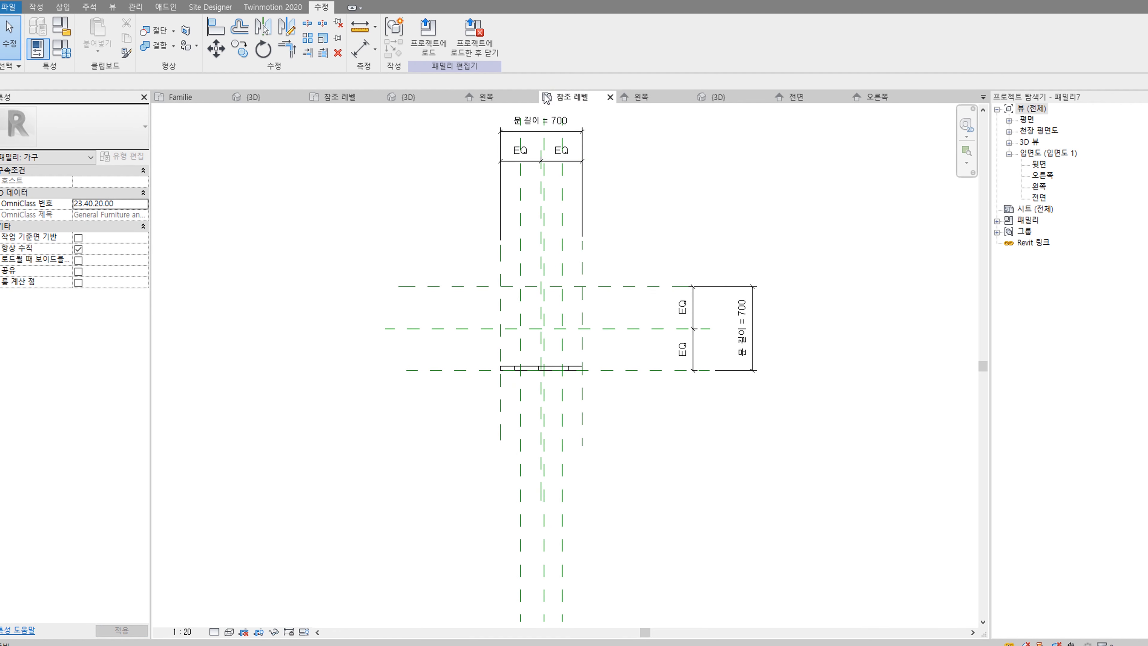
click(514, 97)
click(419, 96)
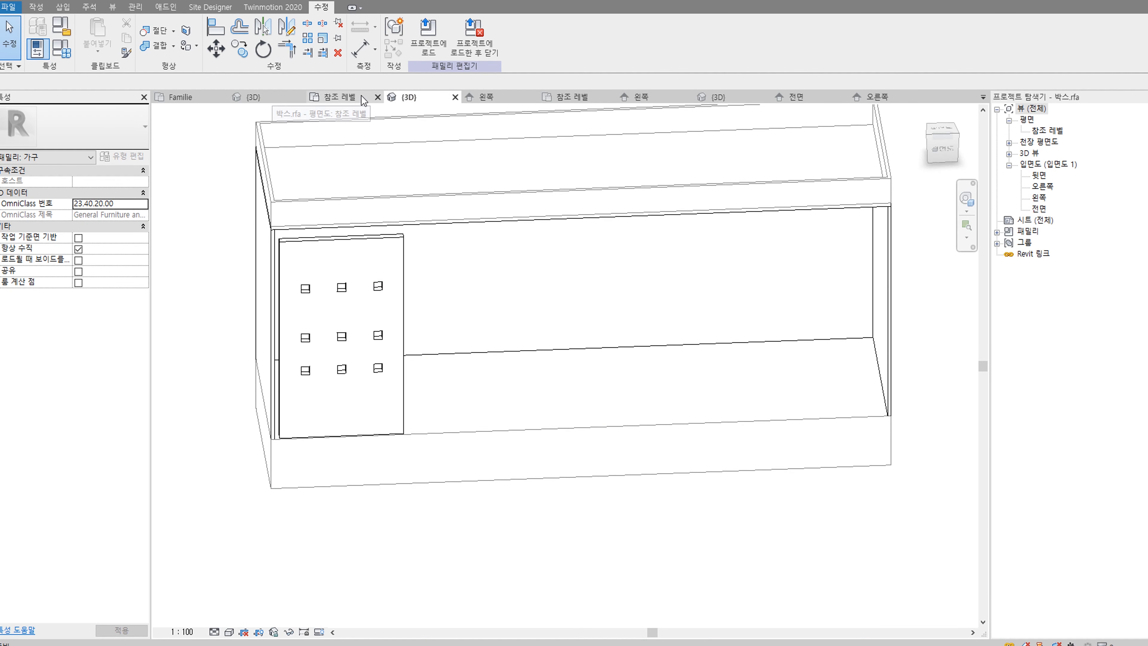
Step: Move the door instance inward from the box's front edge and away from the left wall in the reference level plan
click(360, 97)
scroll(300, 451, up, 2)
middle_drag(341, 429, 402, 436)
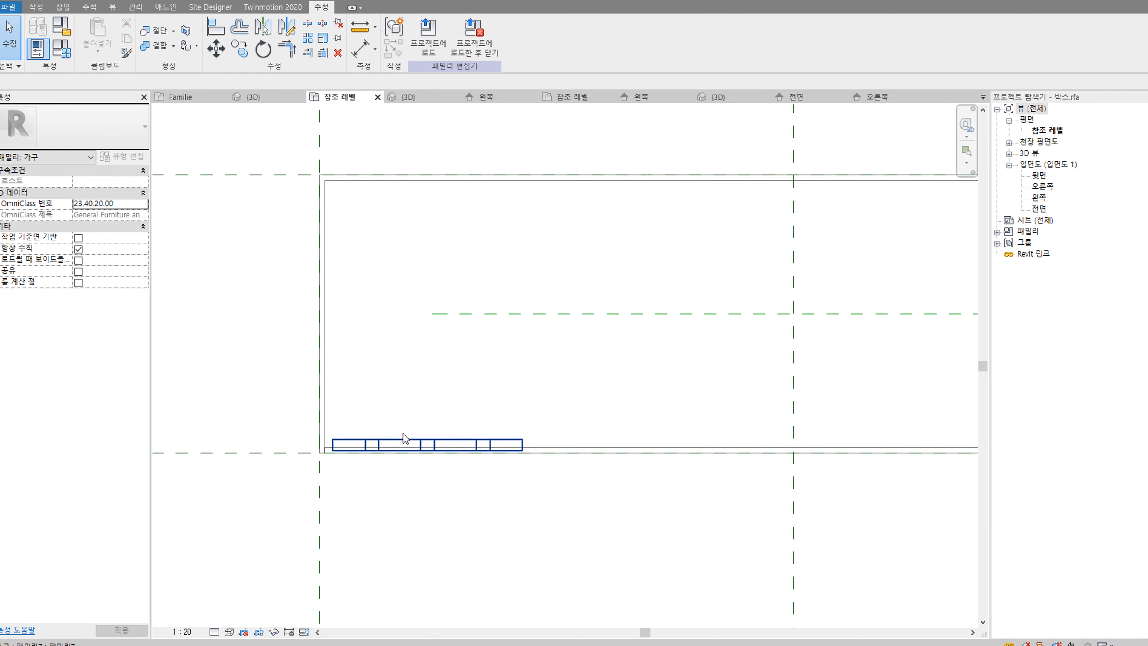
drag(393, 442, 456, 419)
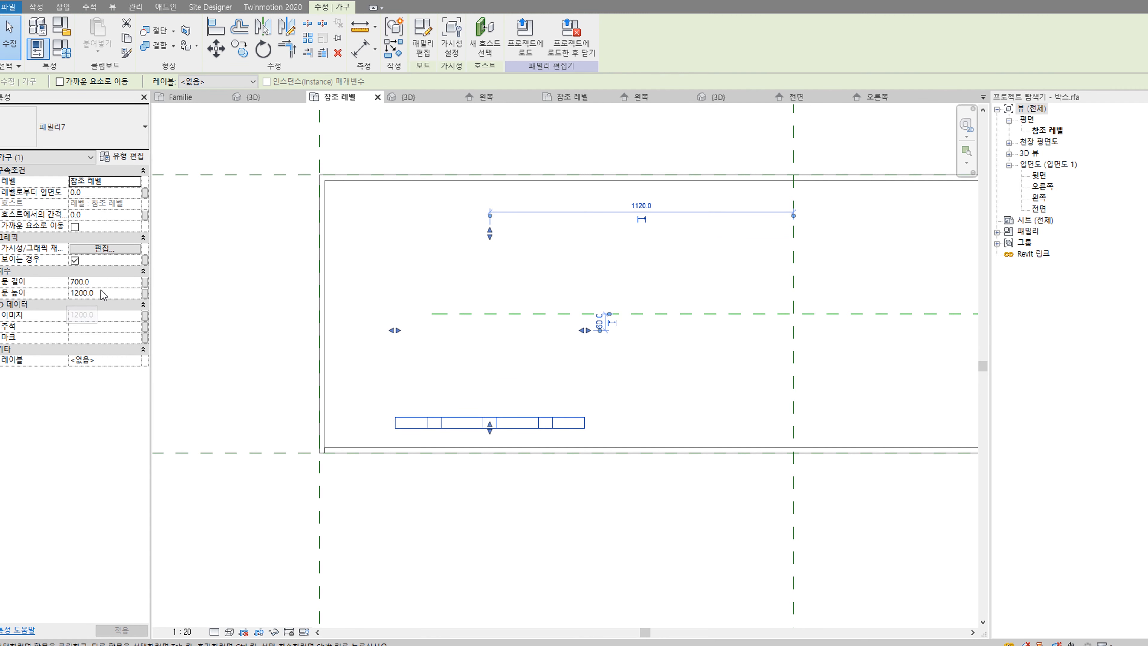
Step: Review the box family's type parameters, and set the nested door instance's 문 길이 to 800
click(226, 147)
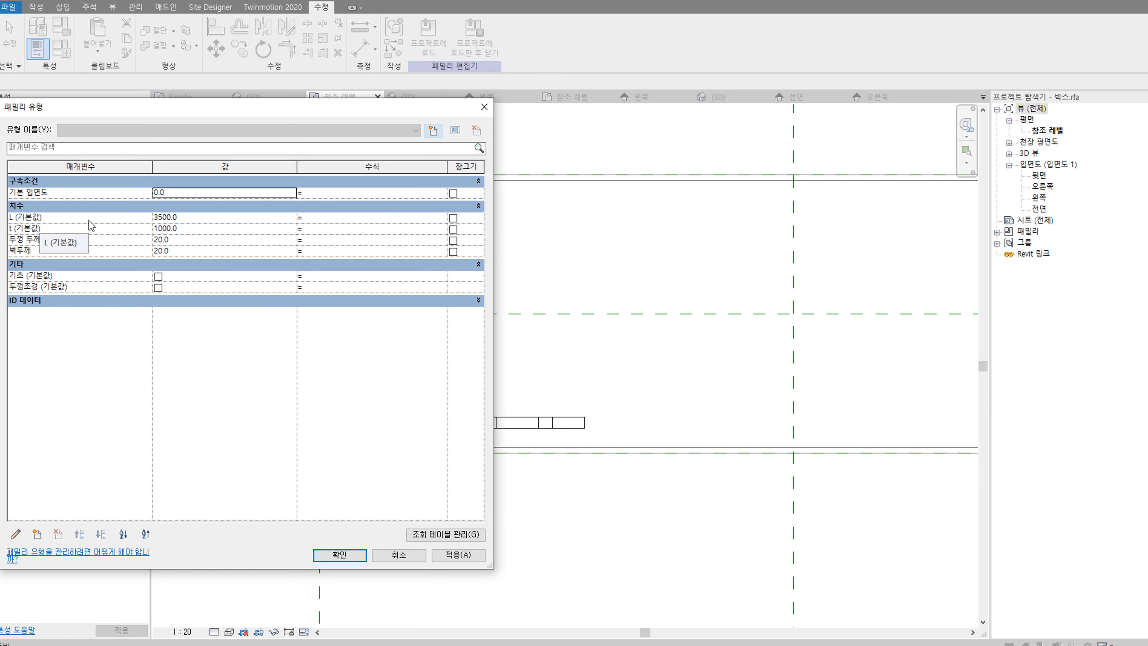
click(484, 107)
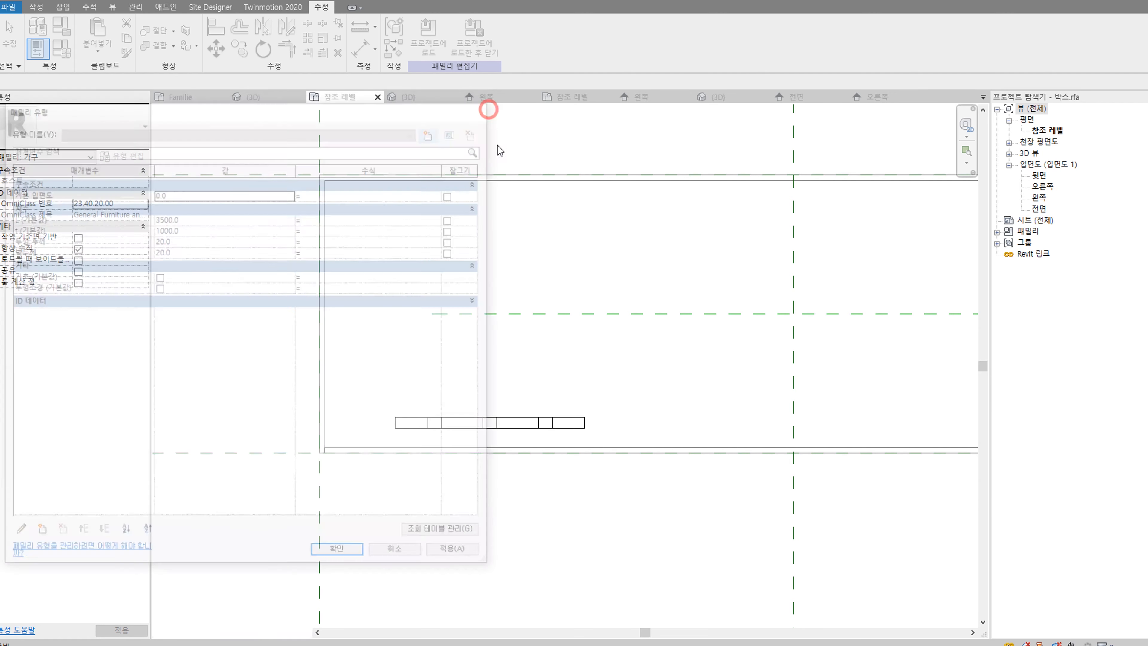
click(539, 243)
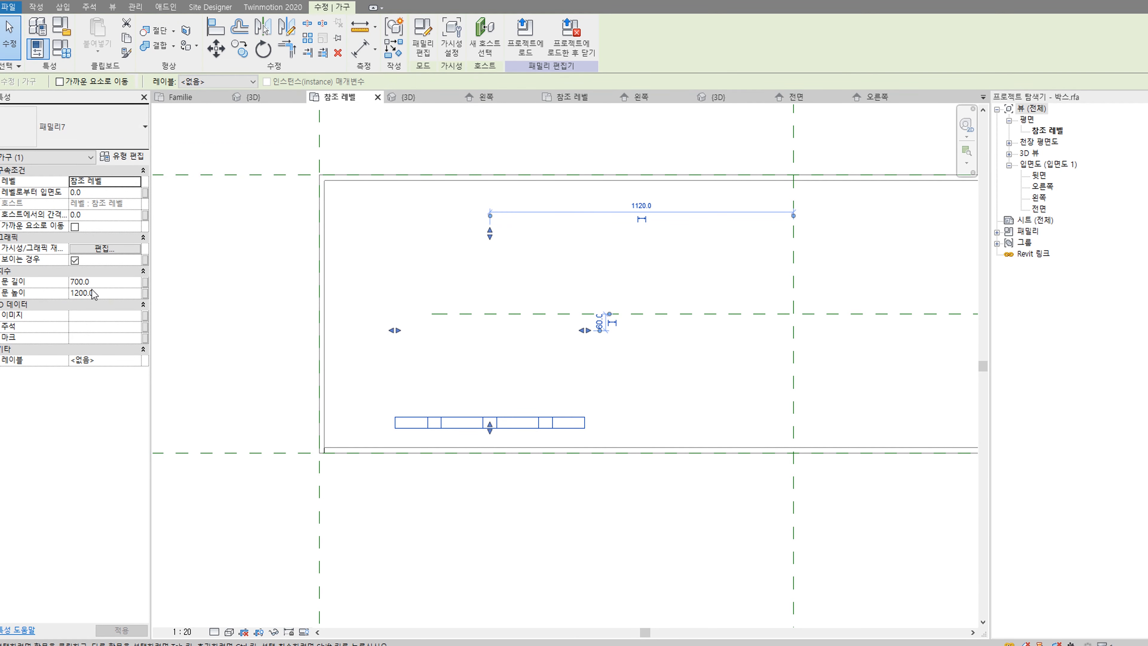
click(96, 282)
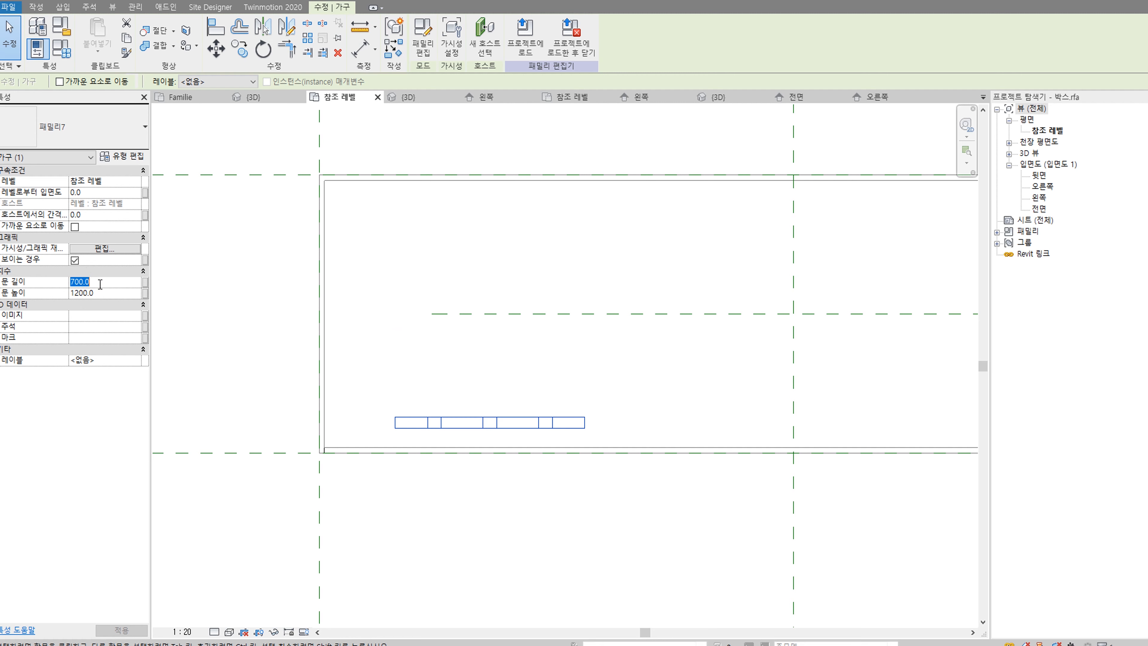
text(89)
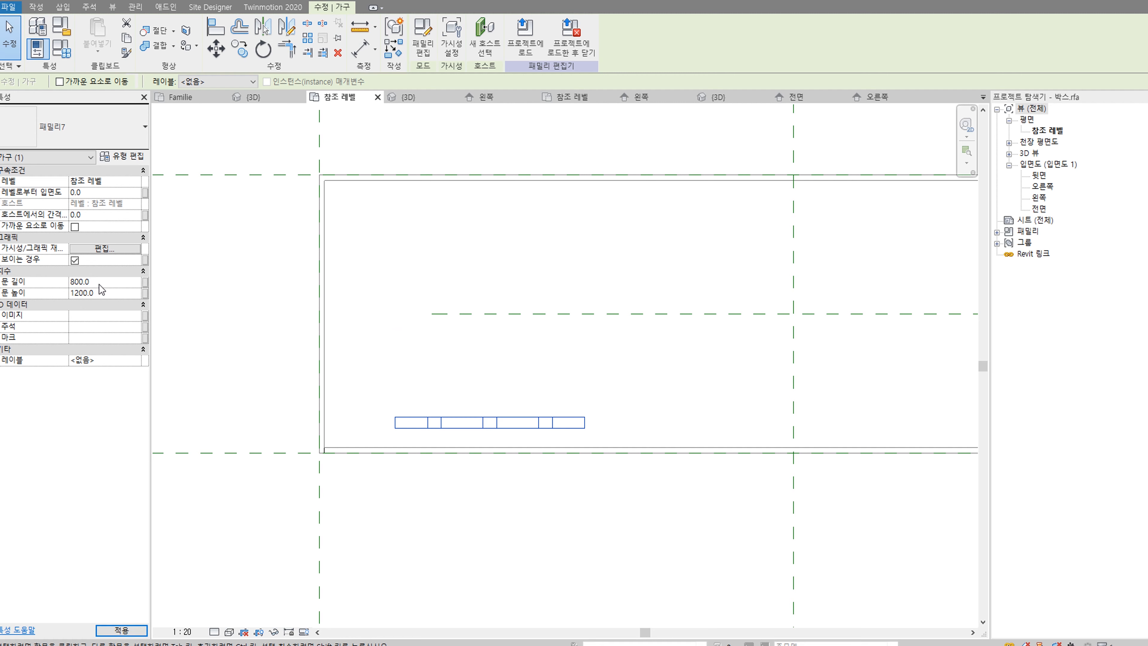
key(Return)
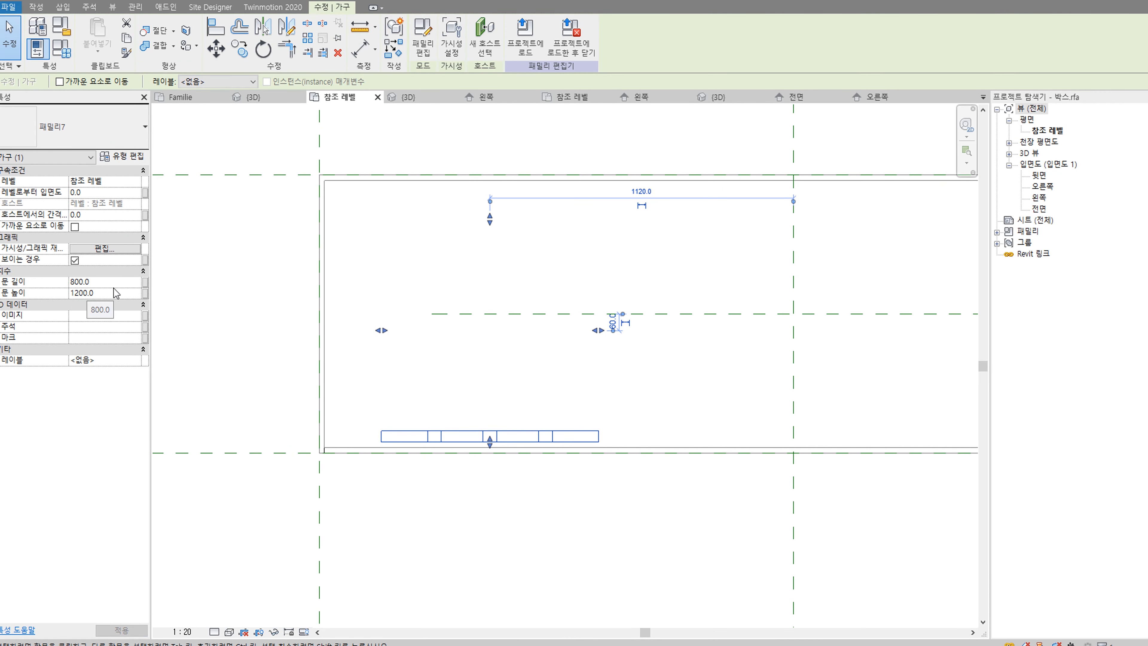
Step: Set the nested door instance's 문 높이 to 1100 in the 3D view
click(218, 1)
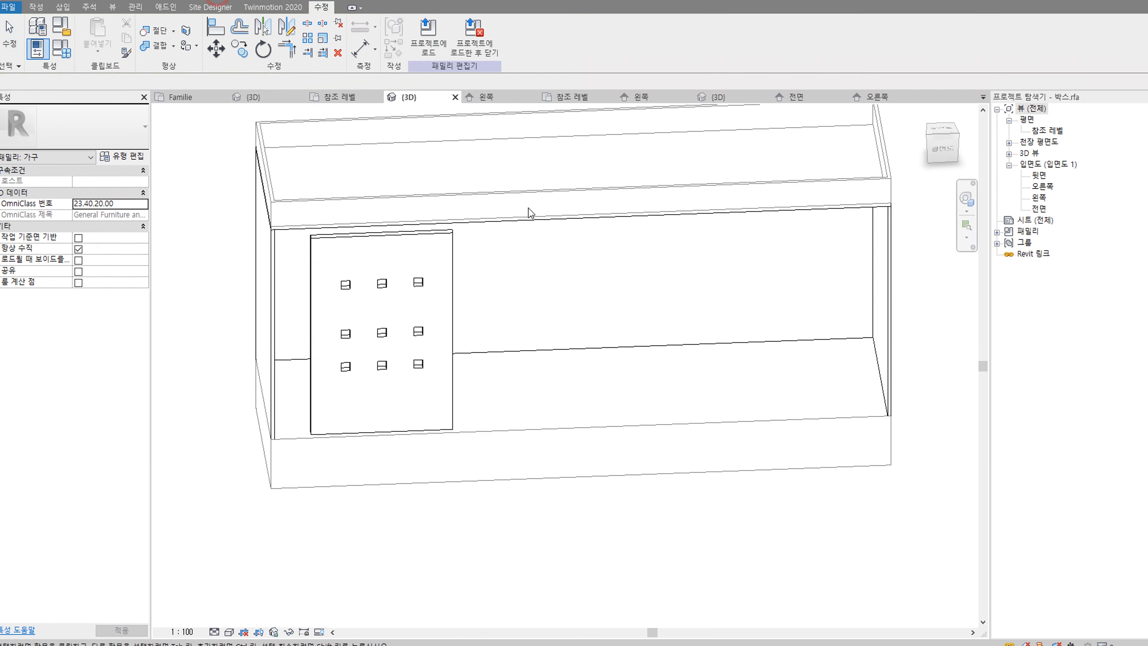
click(449, 316)
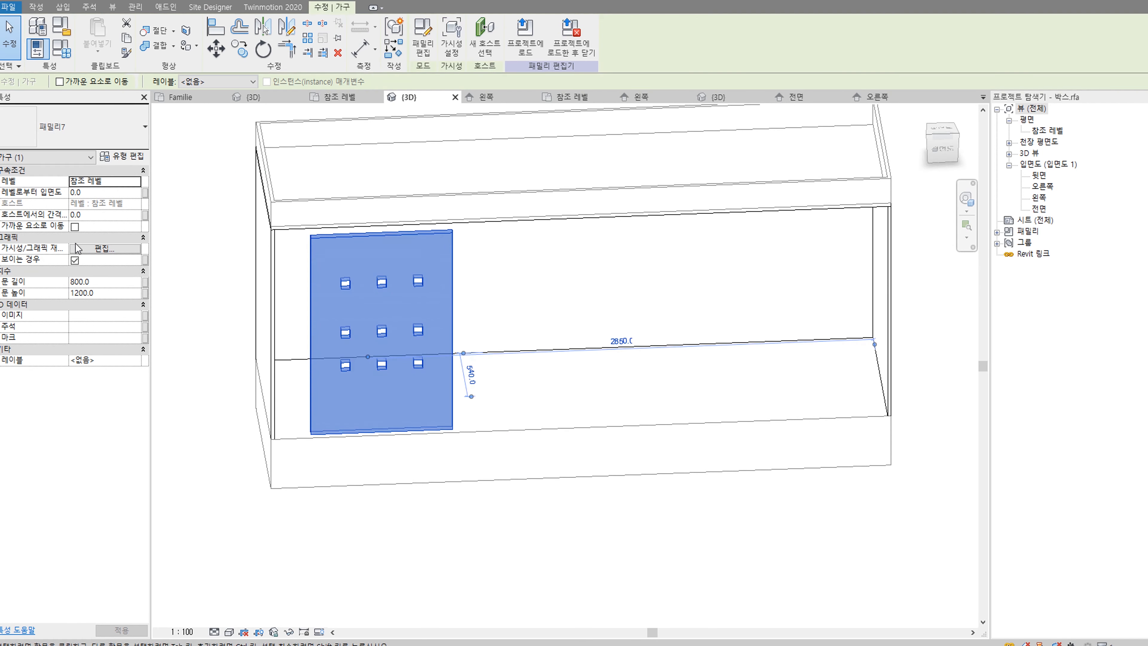
click(102, 294)
text(1100)
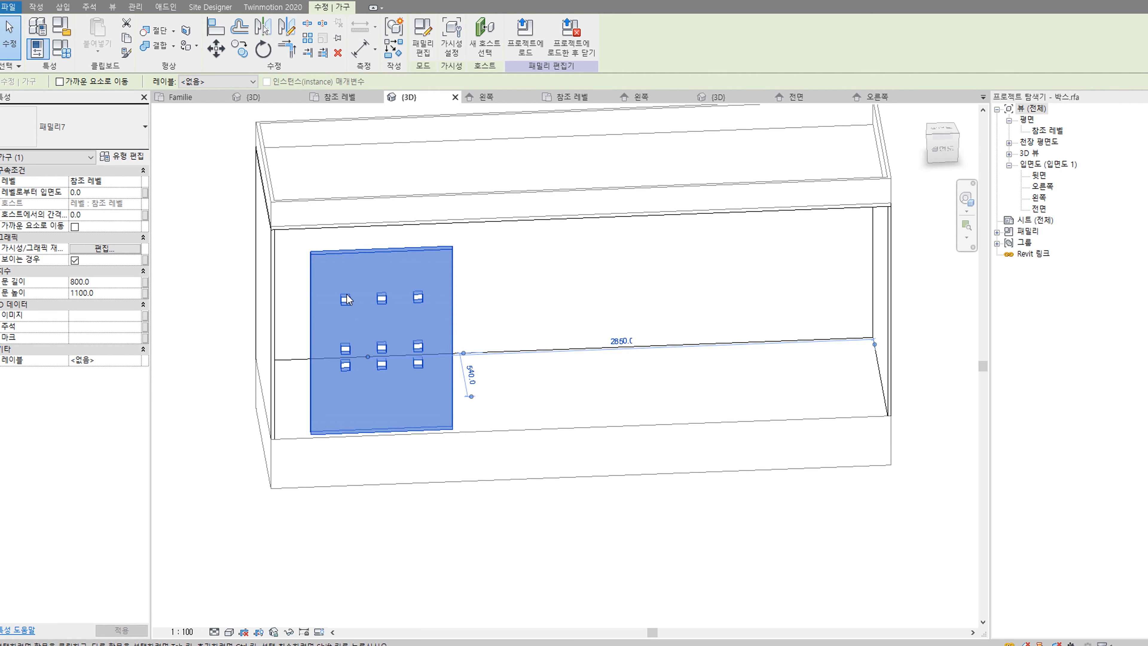
click(340, 99)
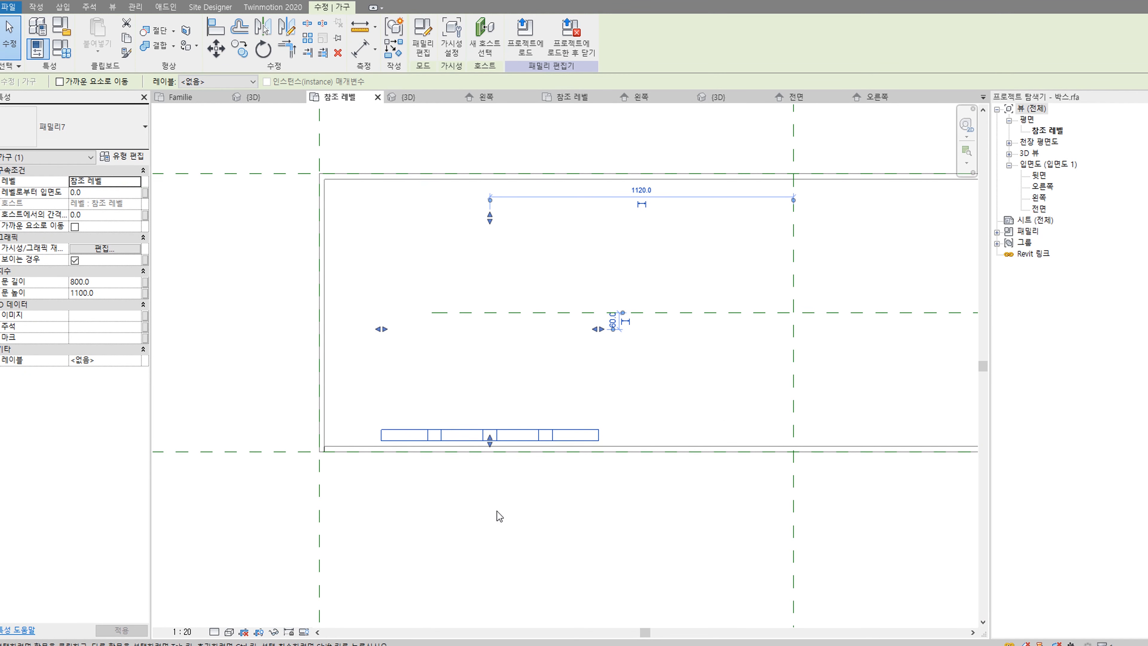
key(m)
key(v)
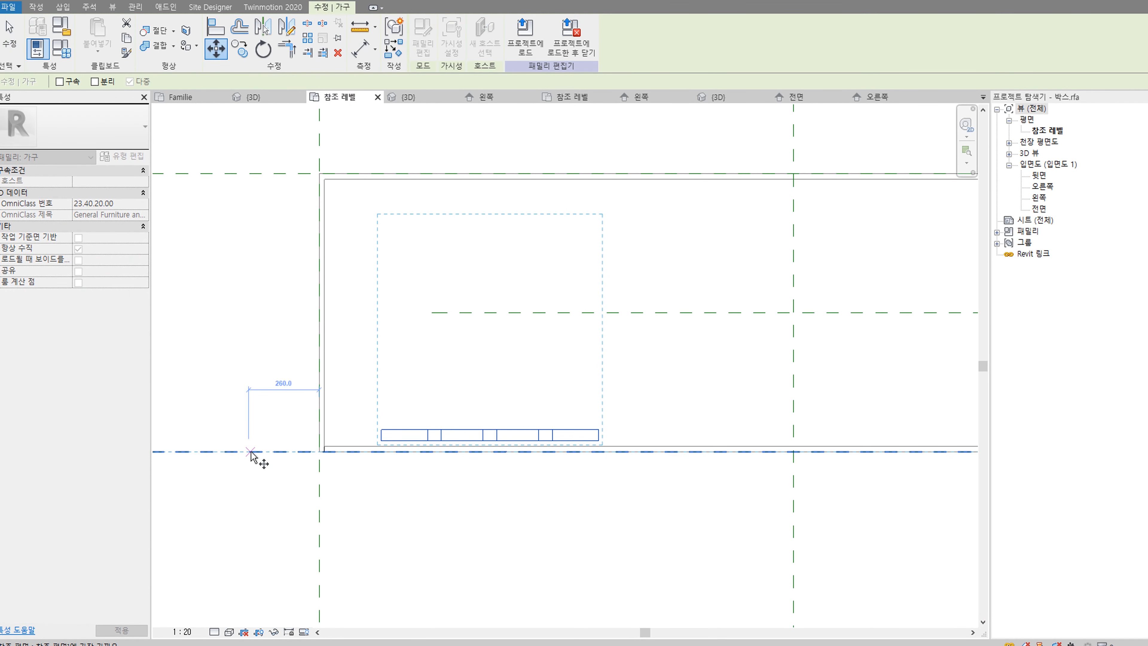
click(251, 451)
scroll(429, 447, up, 2)
key(Escape)
key(Escape)
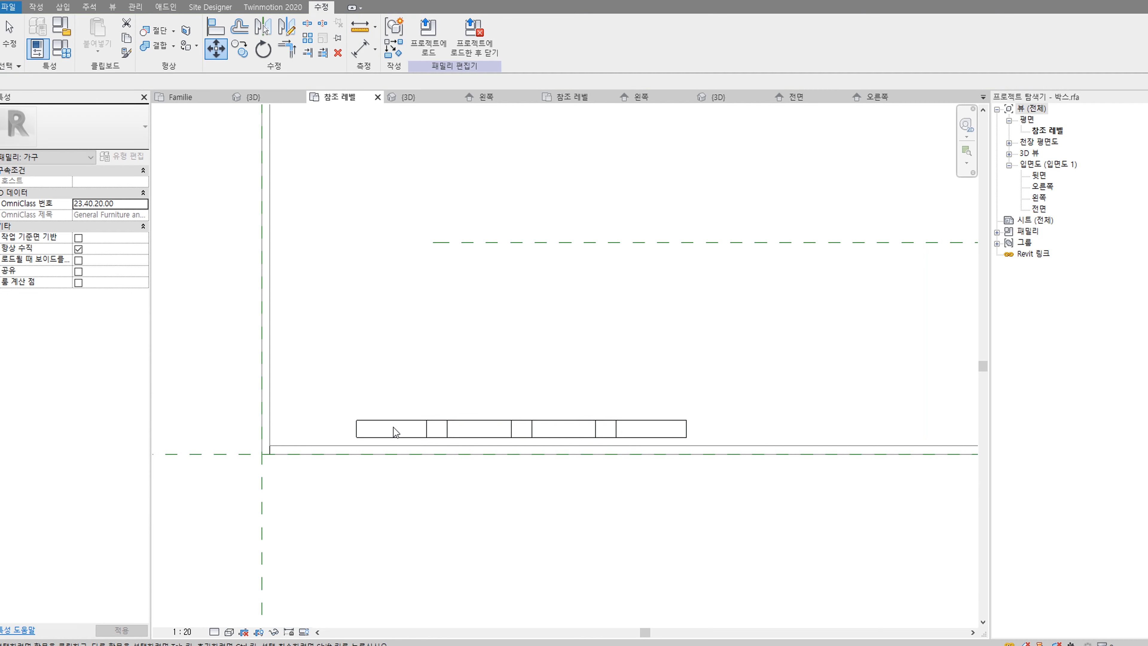
drag(380, 440, 330, 405)
middle_drag(302, 462, 483, 438)
key(Escape)
key(v)
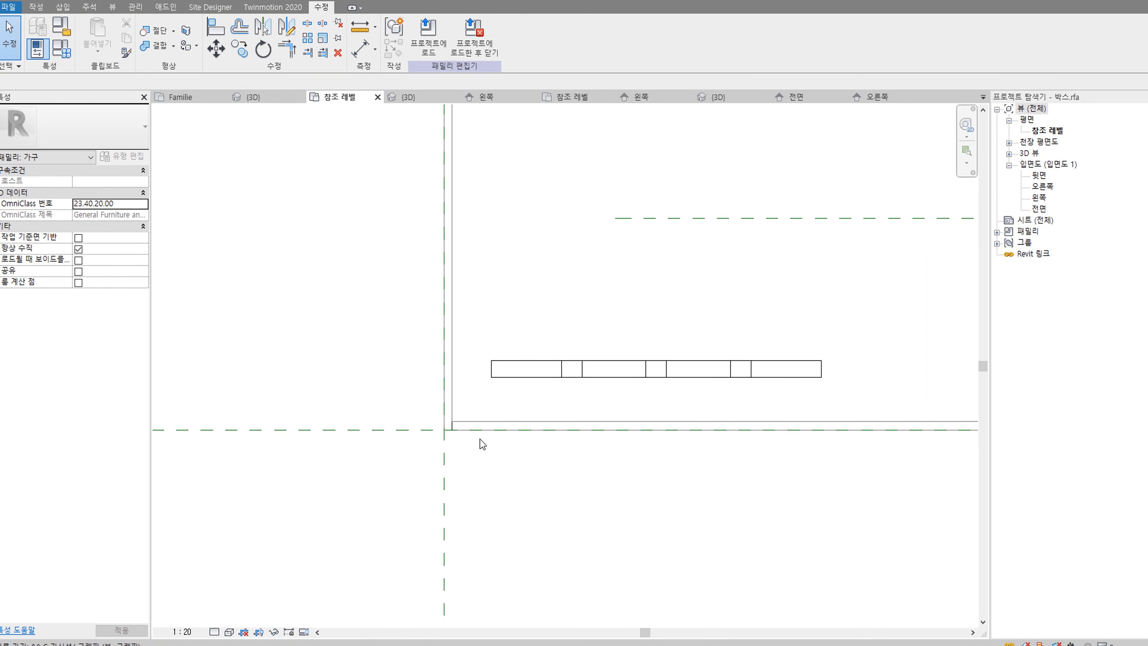
key(m)
key(v)
click(402, 429)
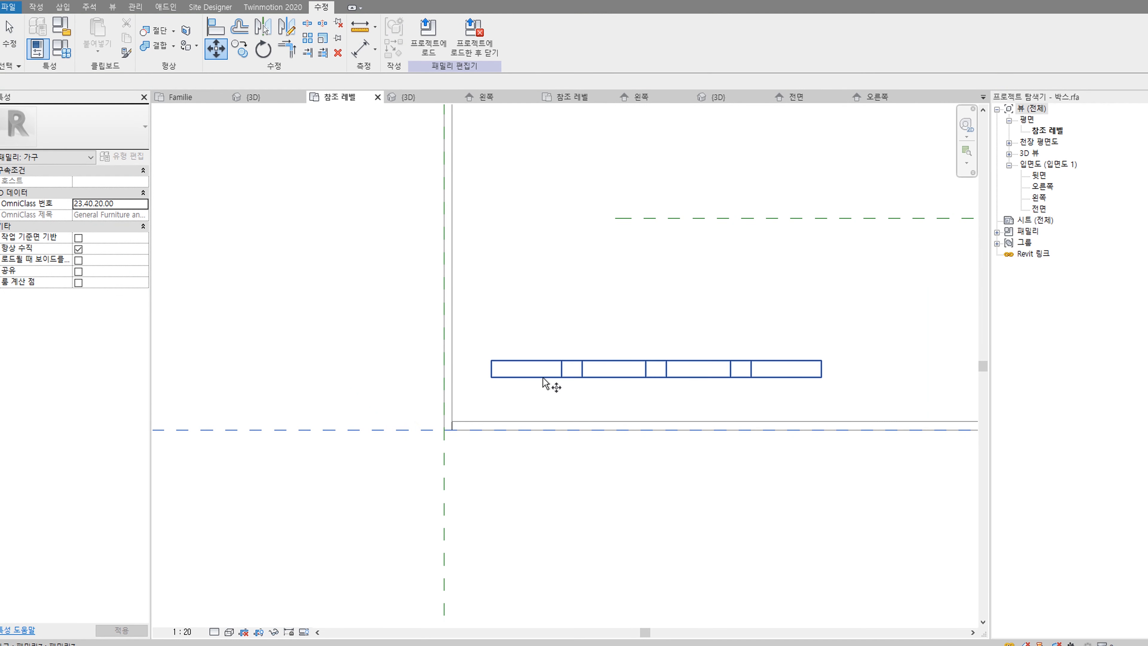
scroll(592, 371, down, 3)
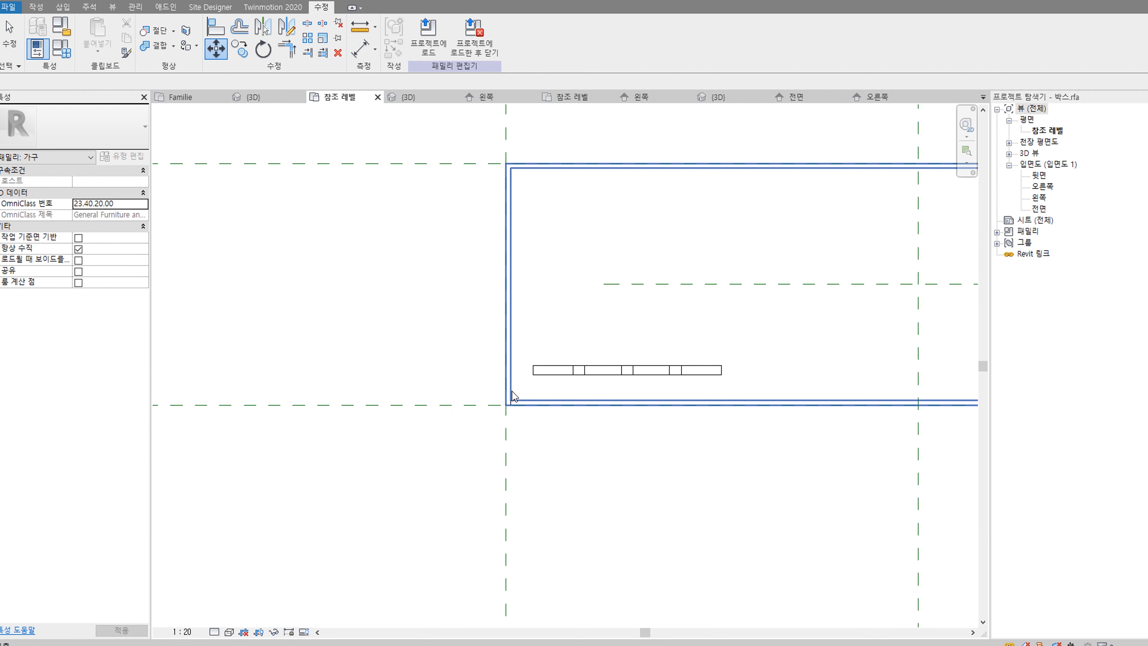
key(Escape)
Step: Align the nested door's front edge with the box's front reference plane in the reference level plan
key(a)
key(l)
click(480, 405)
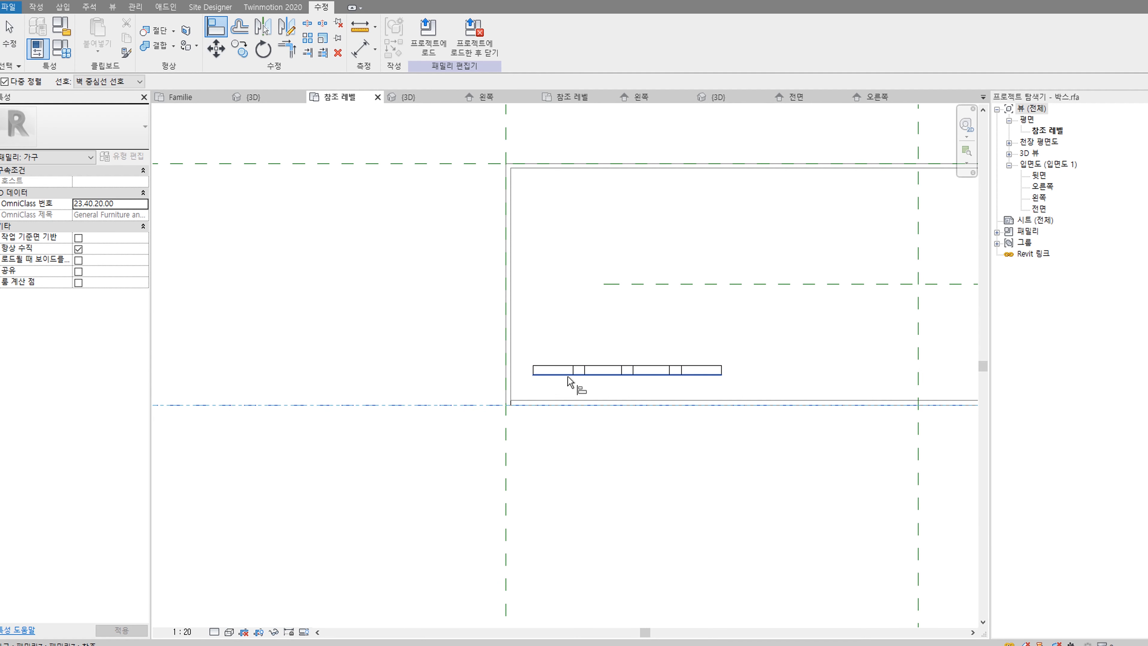
click(569, 376)
key(Escape)
key(Escape)
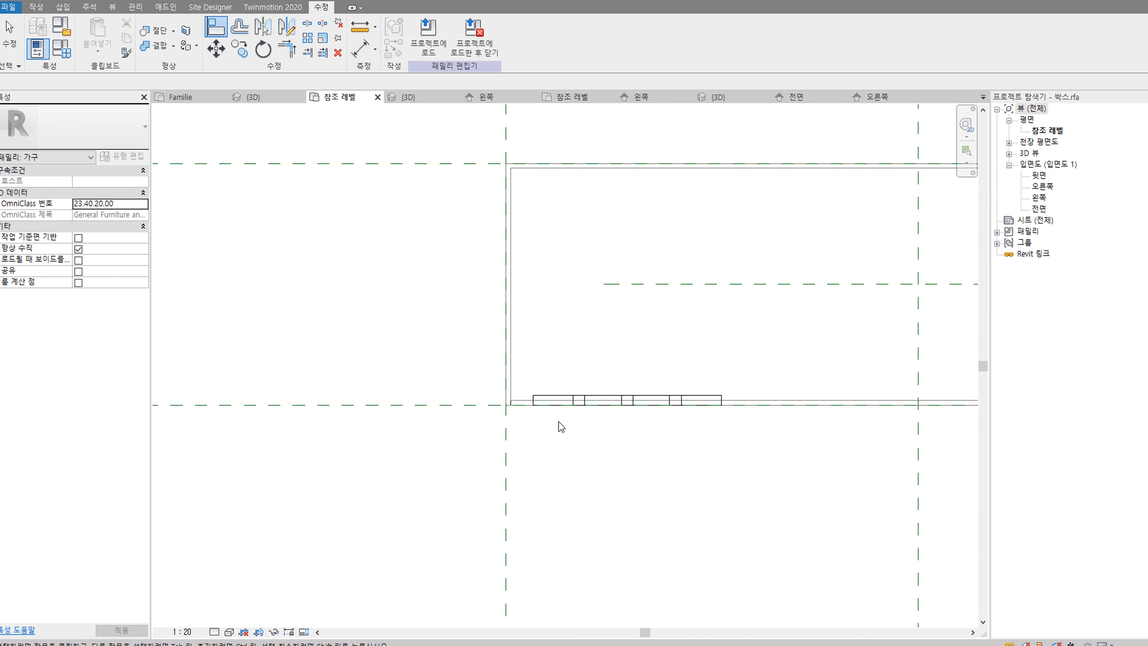
click(556, 399)
middle_drag(660, 439, 552, 463)
click(564, 537)
scroll(577, 357, down, 4)
middle_drag(619, 386, 504, 405)
scroll(417, 403, up, 3)
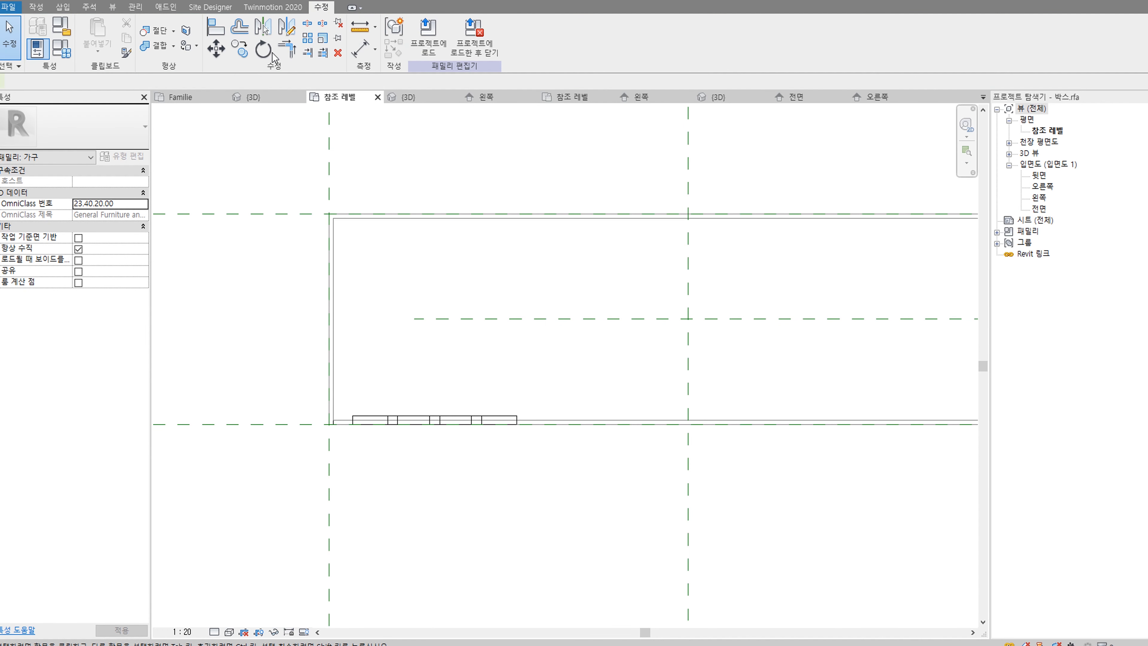
Step: Move the door along the box front so its left end meets the inner face of the left wall
scroll(358, 423, up, 2)
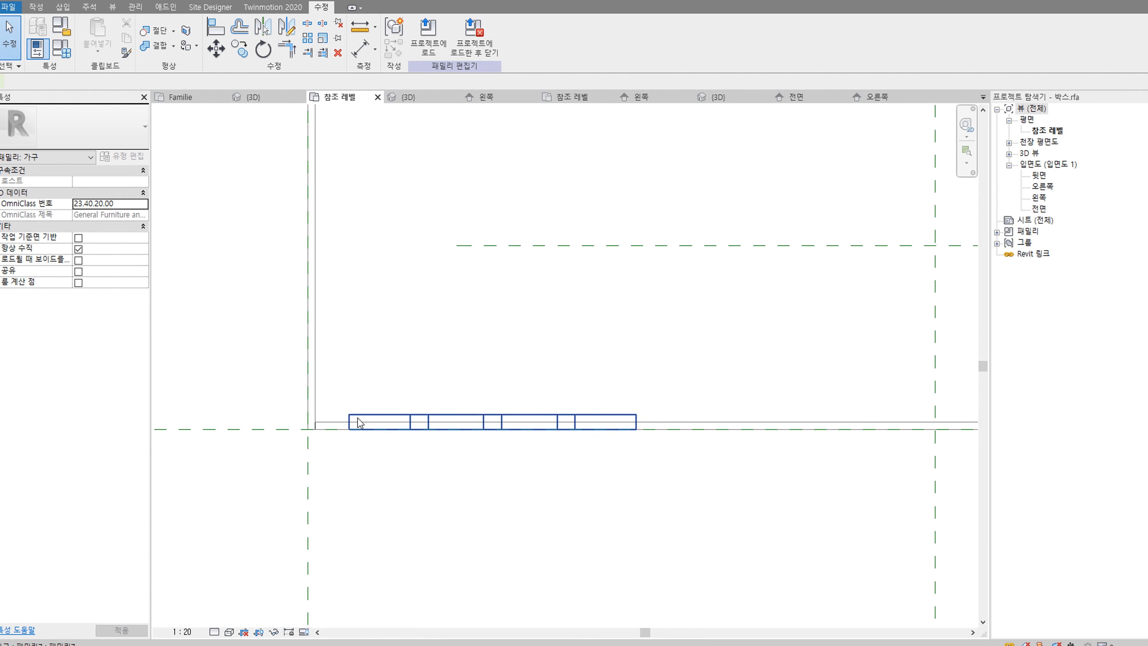
key(m)
key(v)
click(358, 417)
key(space)
scroll(352, 420, up, 3)
click(347, 412)
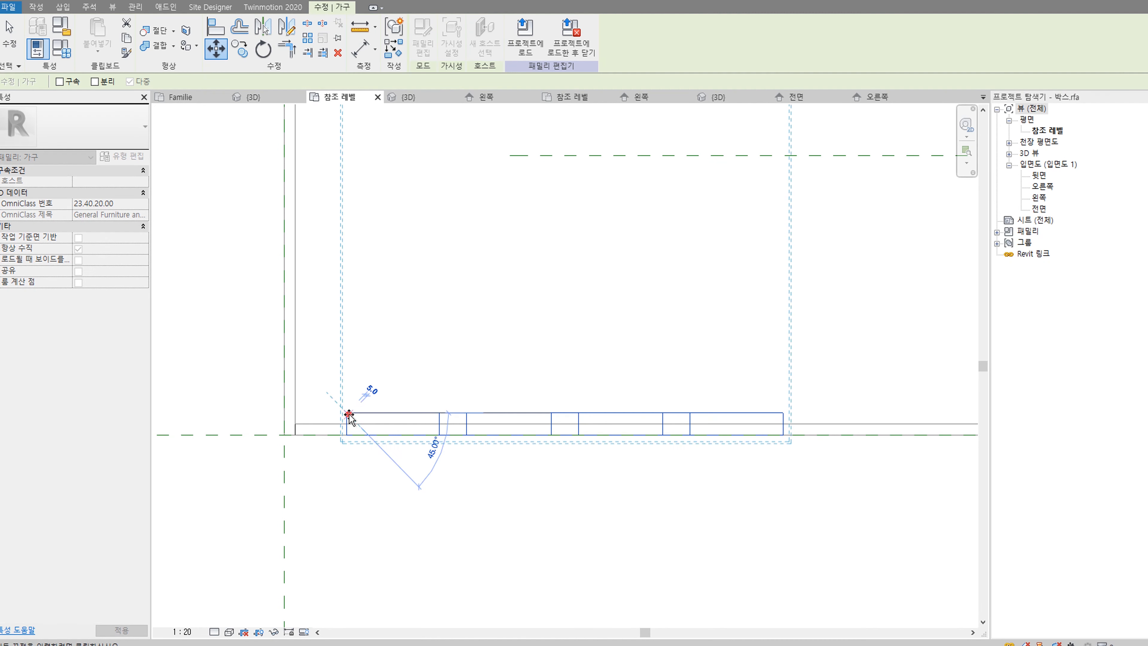
click(296, 412)
key(Escape)
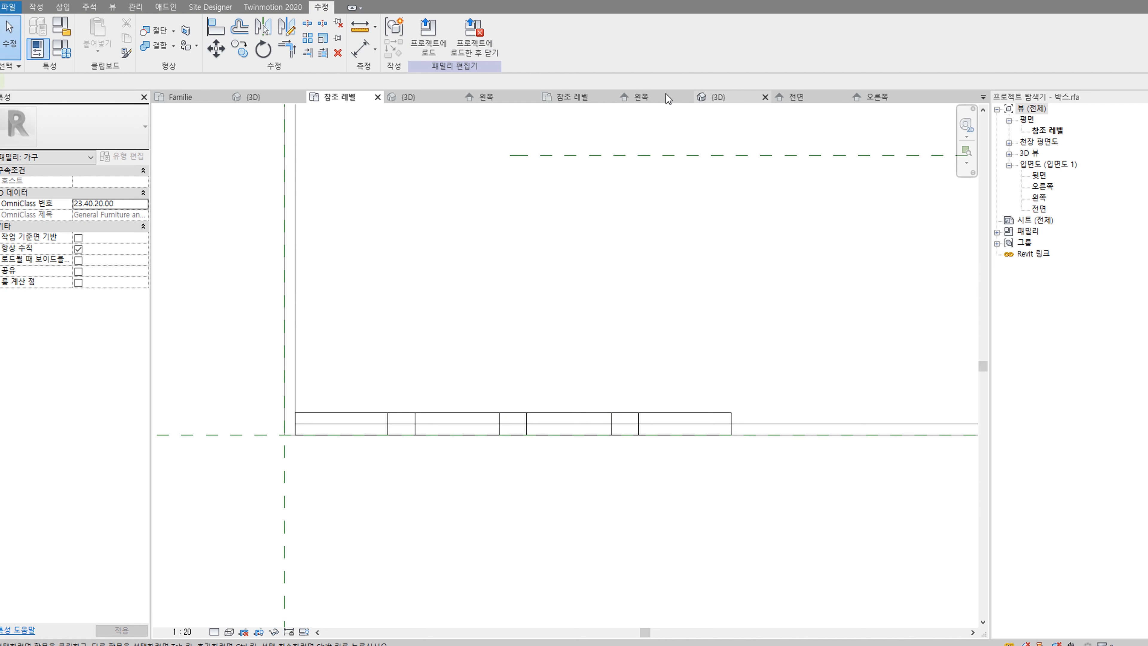
Step: Check the door's placement in the 3D view and compare it with the Mülltonnenbox Quadra 3er photo in the notes app
click(428, 97)
shift+middle_drag(356, 315, 265, 240)
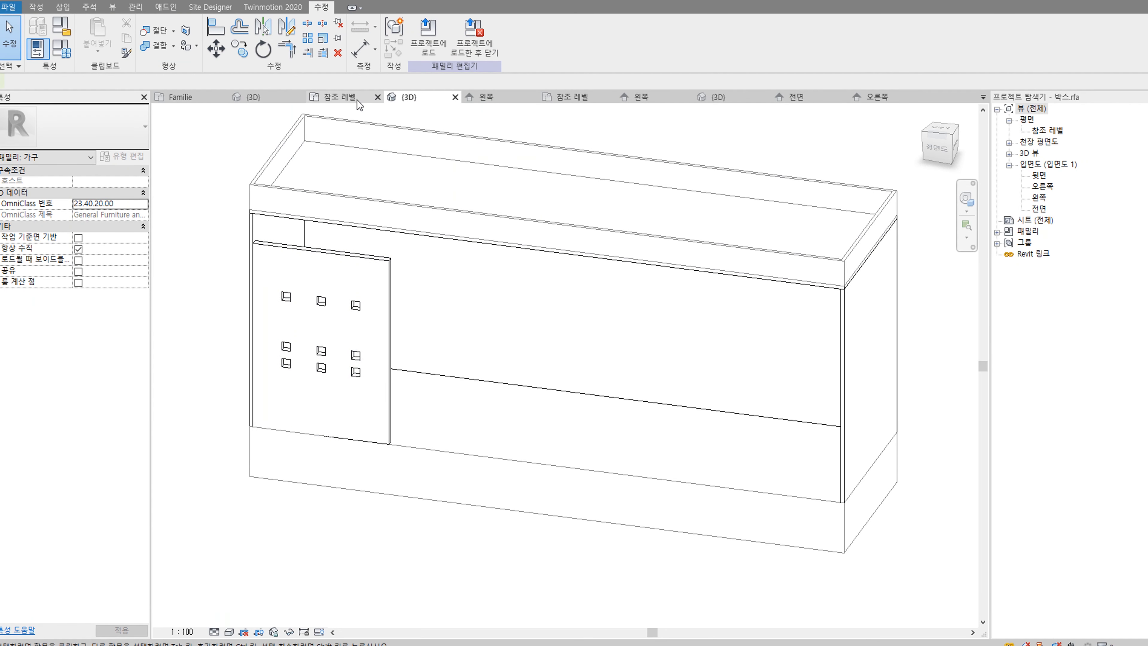
key(alt+Tab)
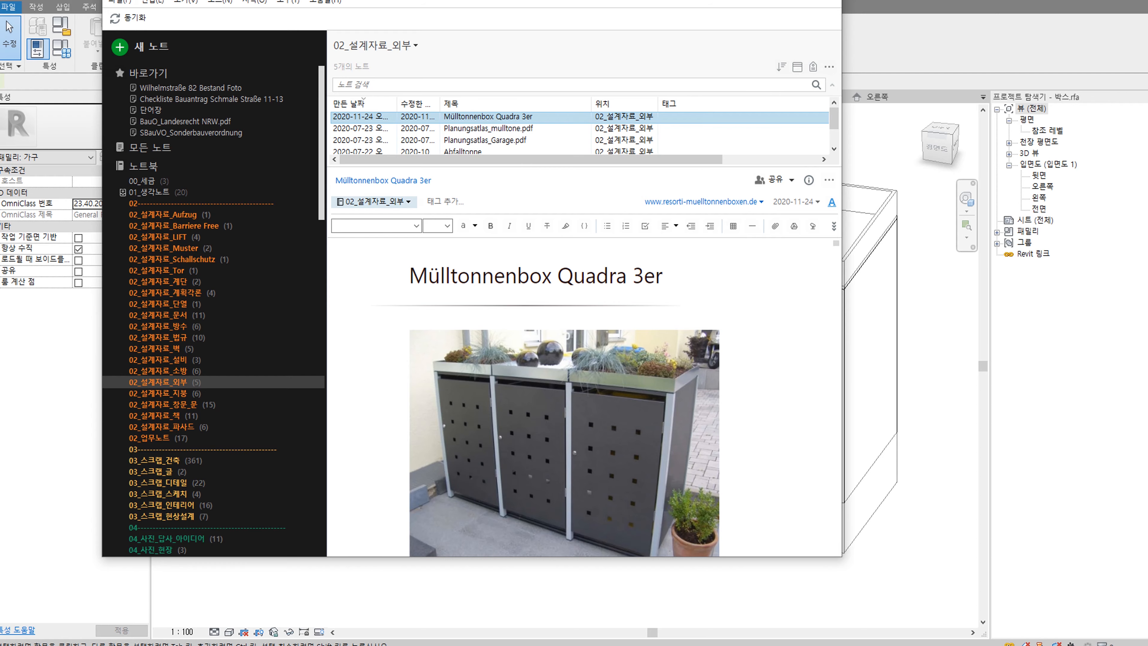
key(alt+Tab)
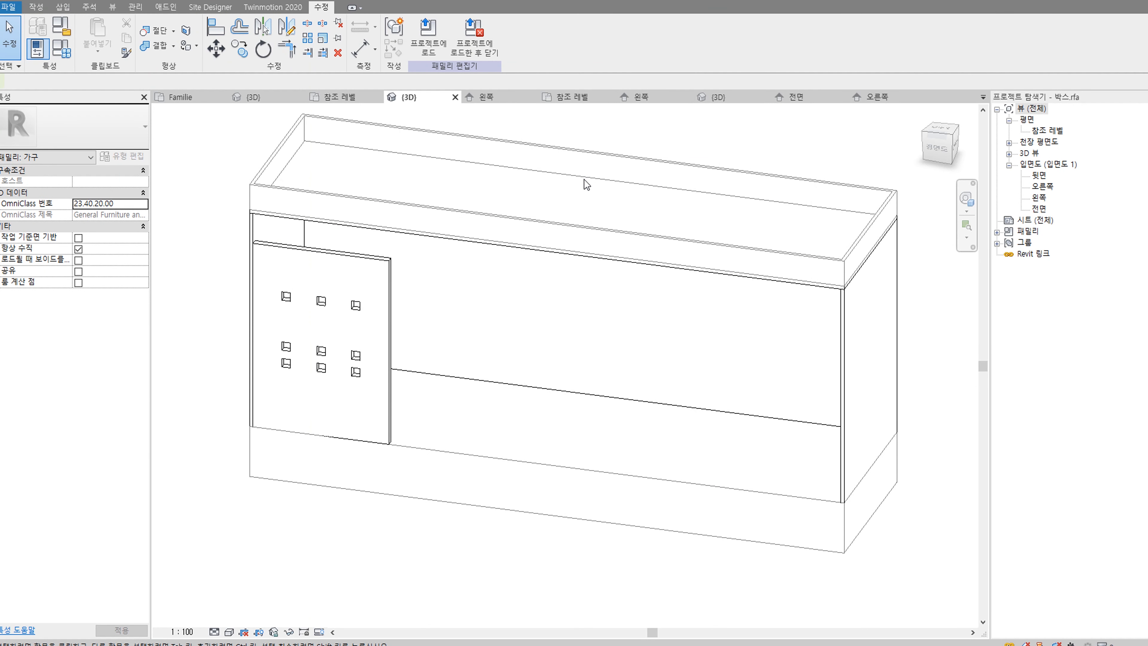
Step: In the reference level plan, move the door a short distance away from the left wall along the box front
click(344, 97)
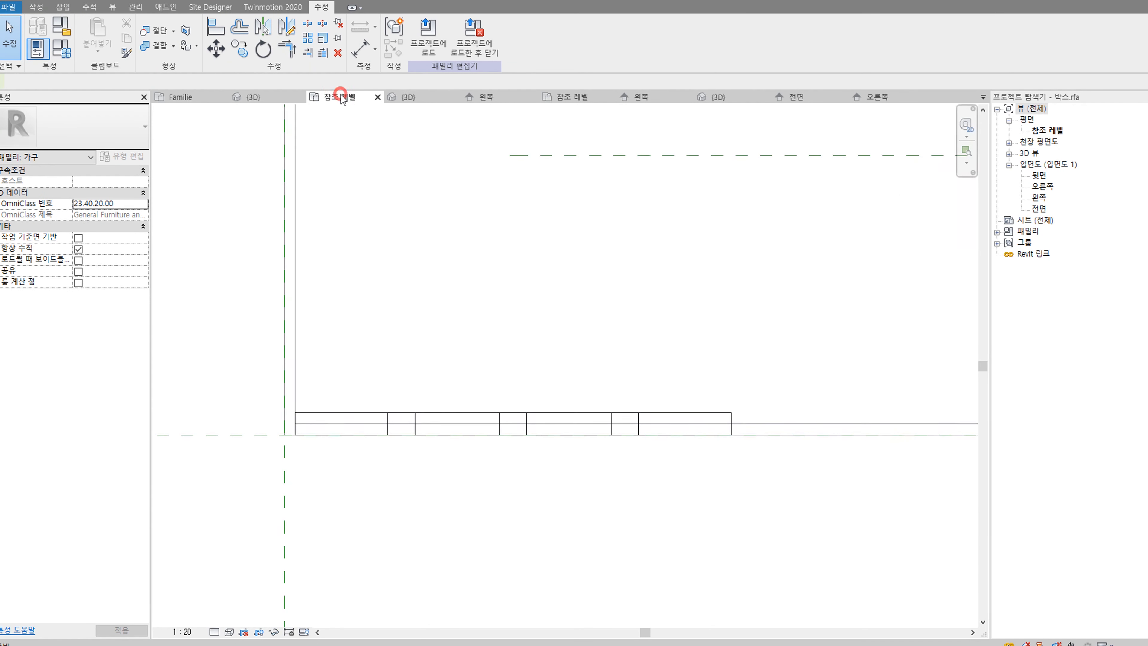
click(318, 418)
click(331, 383)
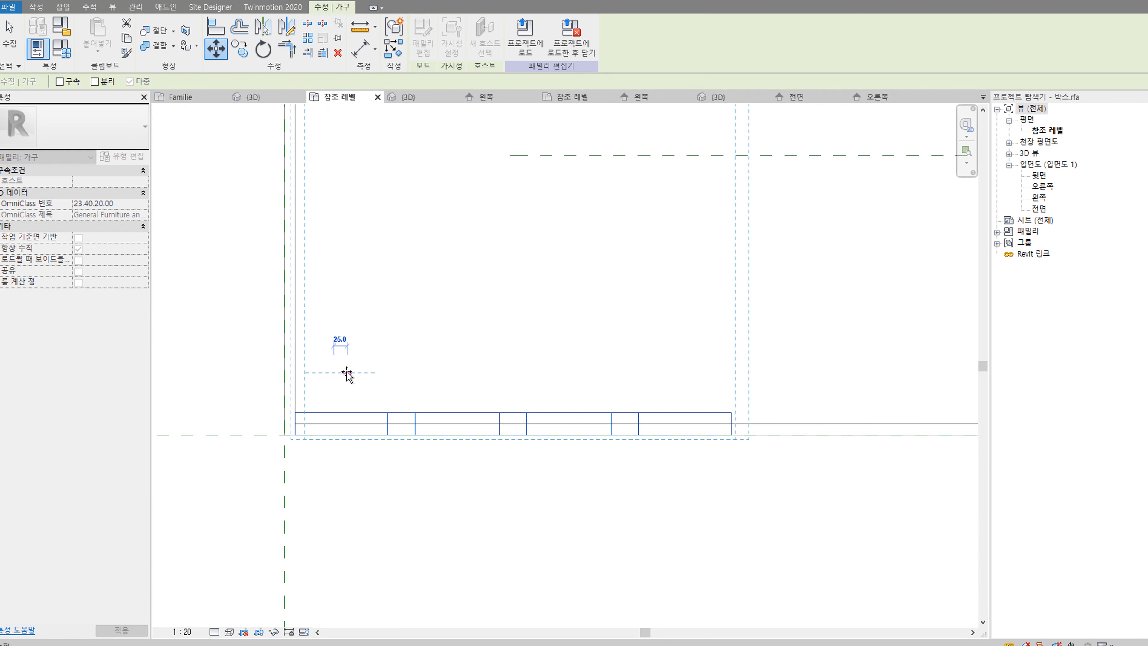
drag(347, 374, 378, 369)
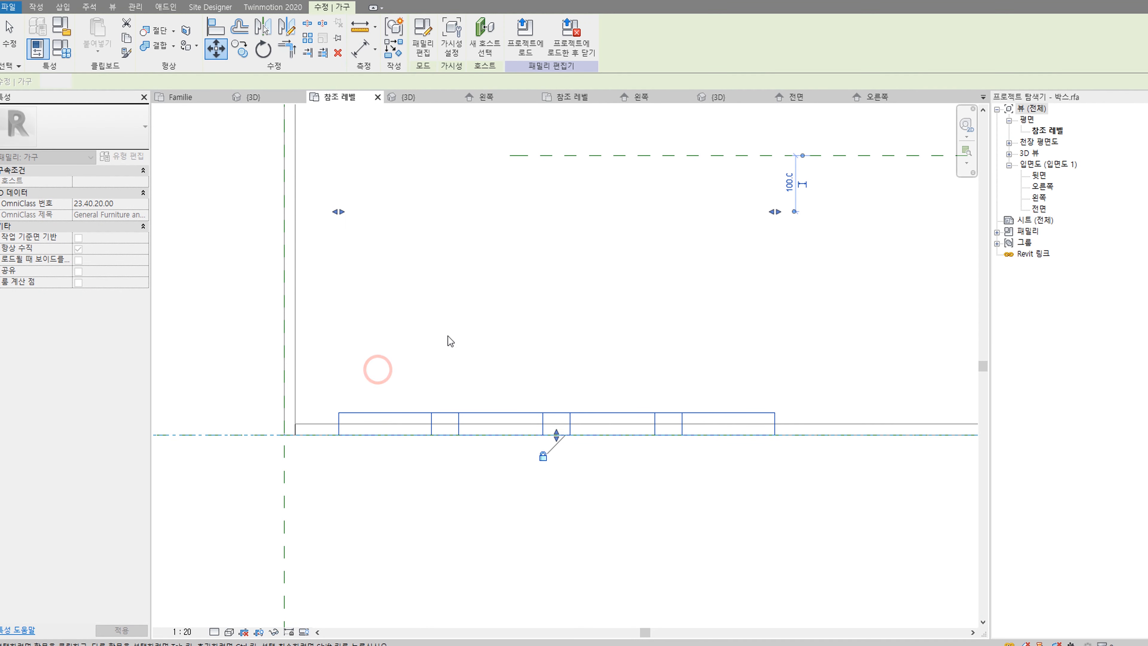
key(Escape)
Step: Draw a vertical reference plane just inside the box's left wall, running past the front and back edges
scroll(478, 301, down, 4)
middle_drag(514, 279, 479, 366)
key(r)
key(p)
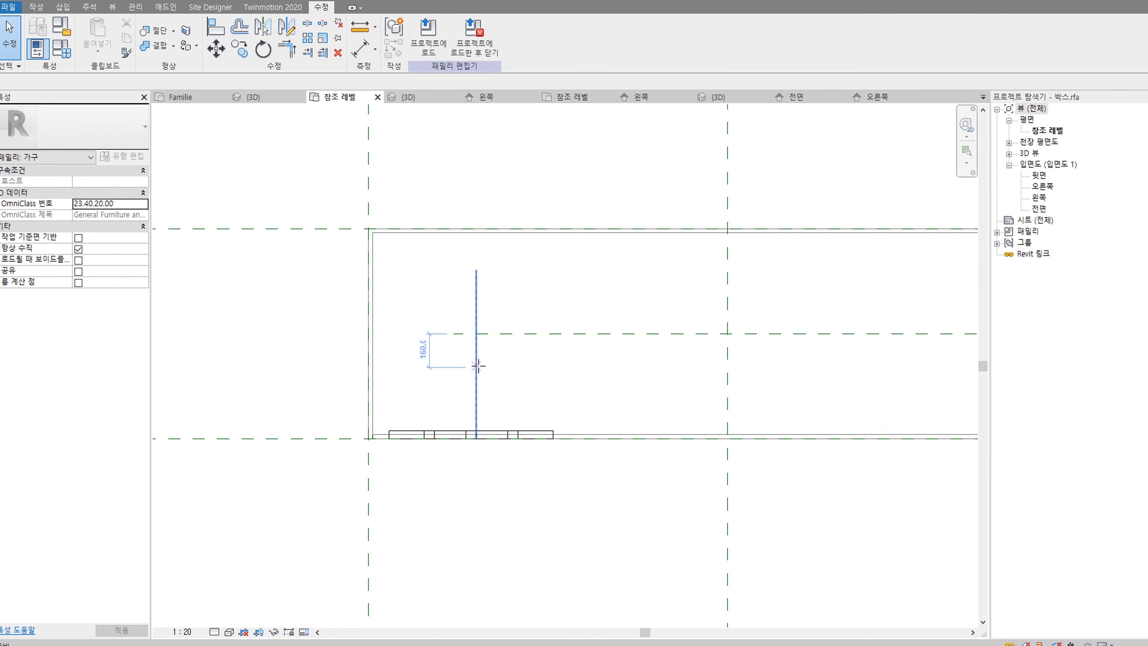
click(374, 181)
click(375, 525)
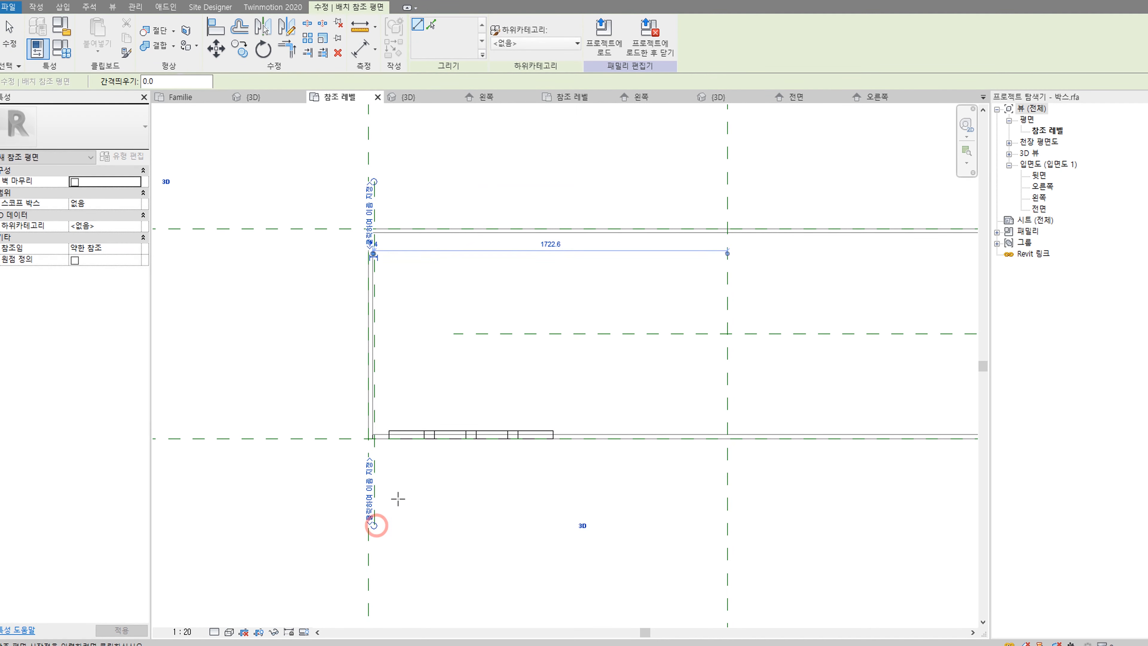
key(Escape)
Step: Move the new vertical reference plane slightly further inward from the left wall
scroll(380, 452, up, 2)
key(m)
key(v)
click(371, 453)
key(space)
click(395, 458)
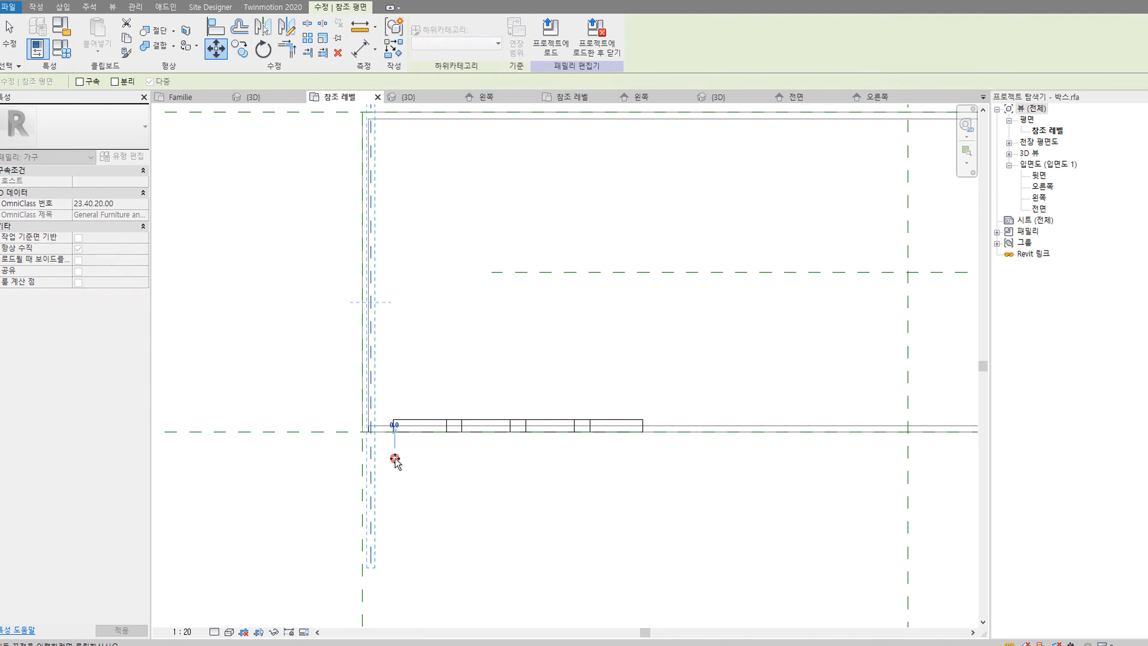
click(405, 458)
Step: Dimension the gap between the left wall's inner face and the new reference plane
scroll(390, 428, up, 3)
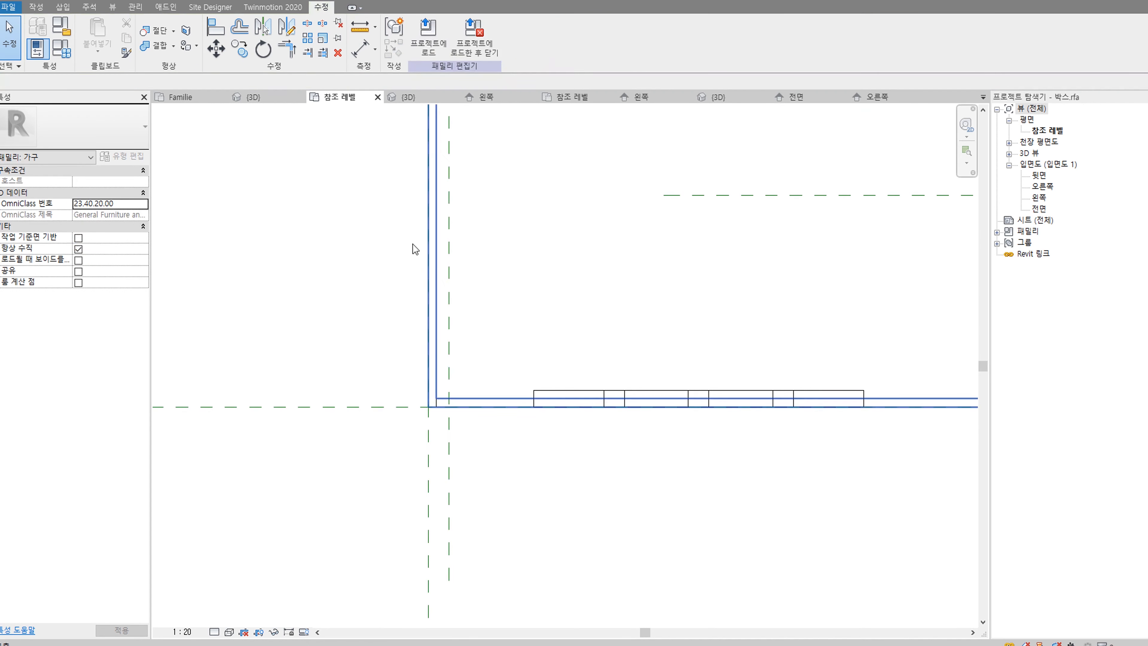
click(415, 249)
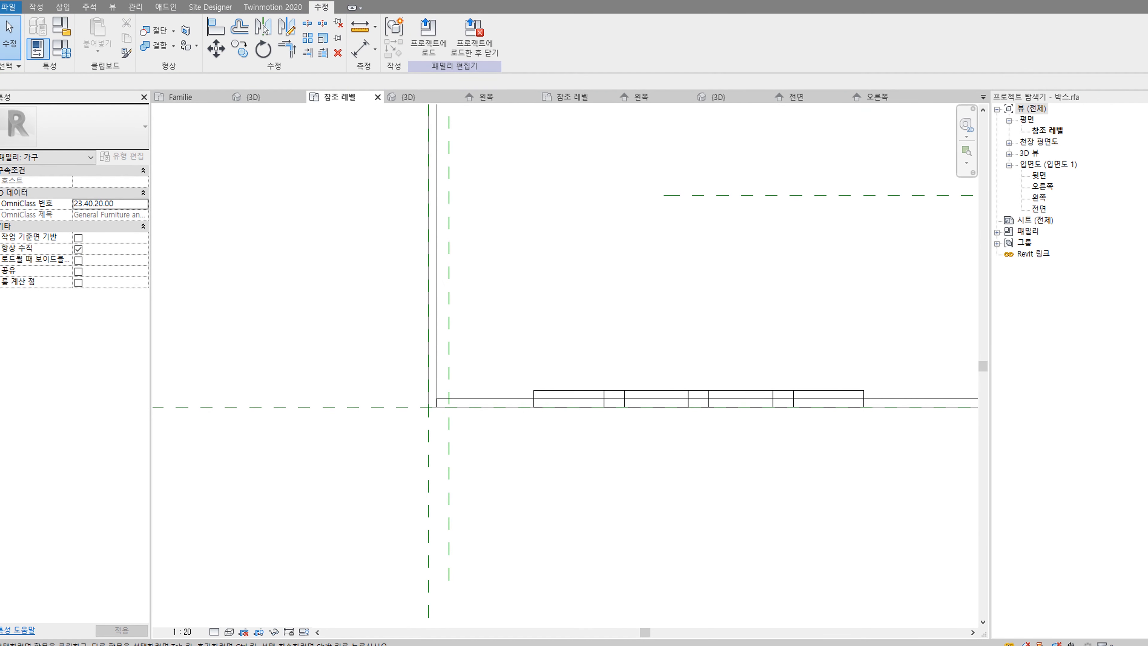
key(d)
key(i)
click(449, 322)
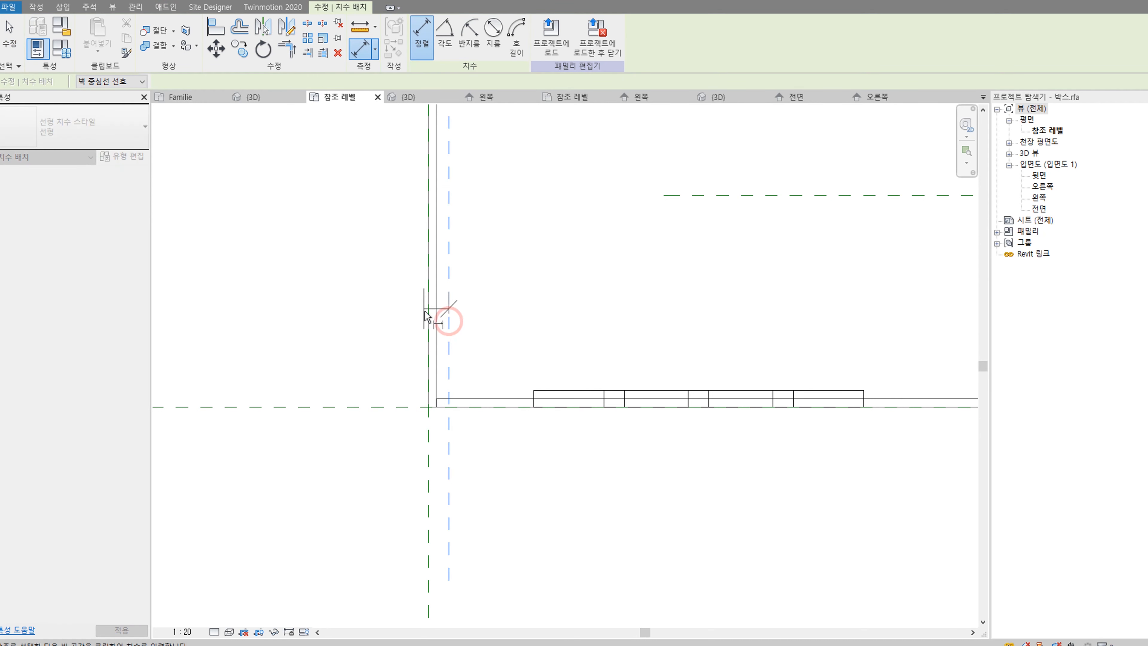
click(432, 320)
click(522, 331)
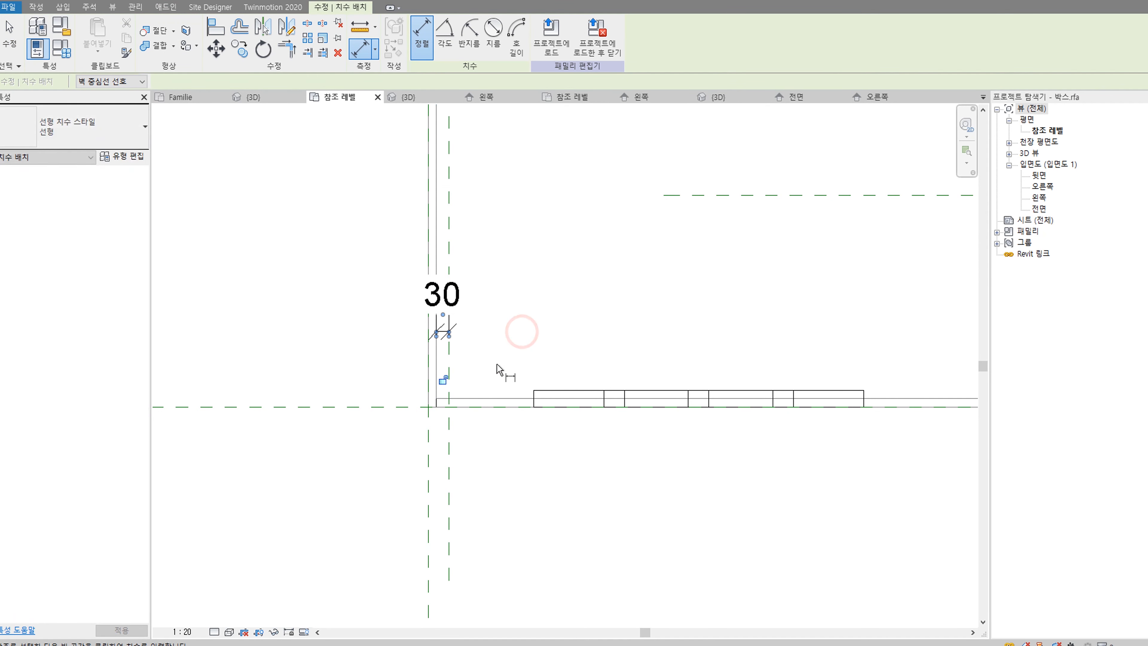
key(Escape)
key(Escape)
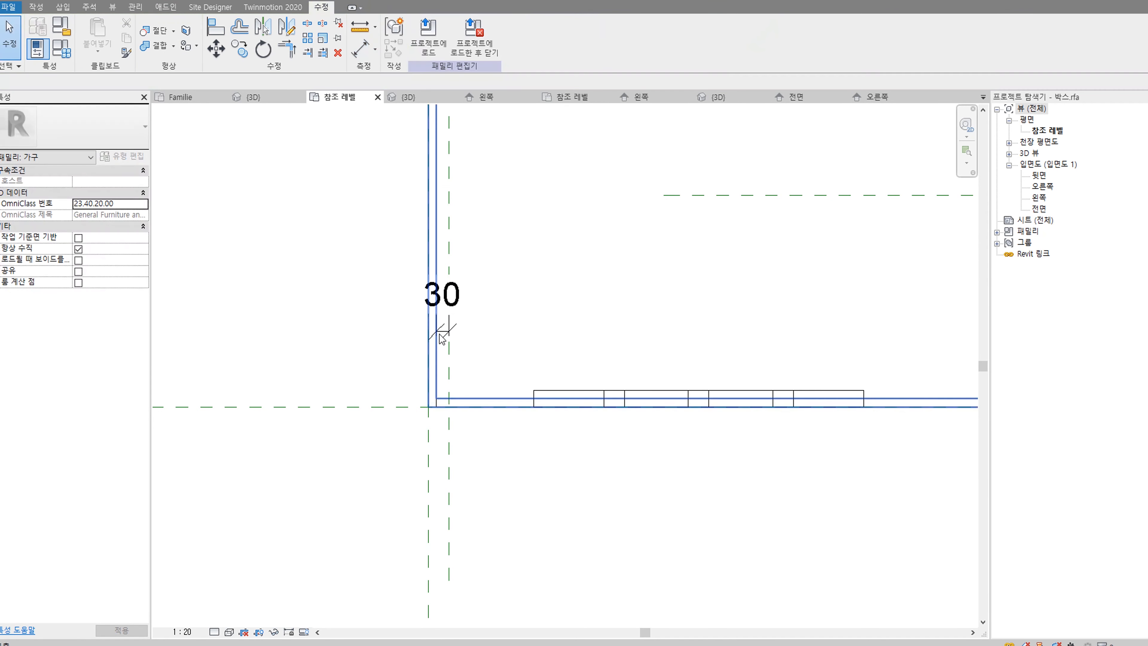
Step: Try to set the gap between the left wall's inner face and the reference plane to 10 mm through its dimension
click(445, 331)
click(448, 425)
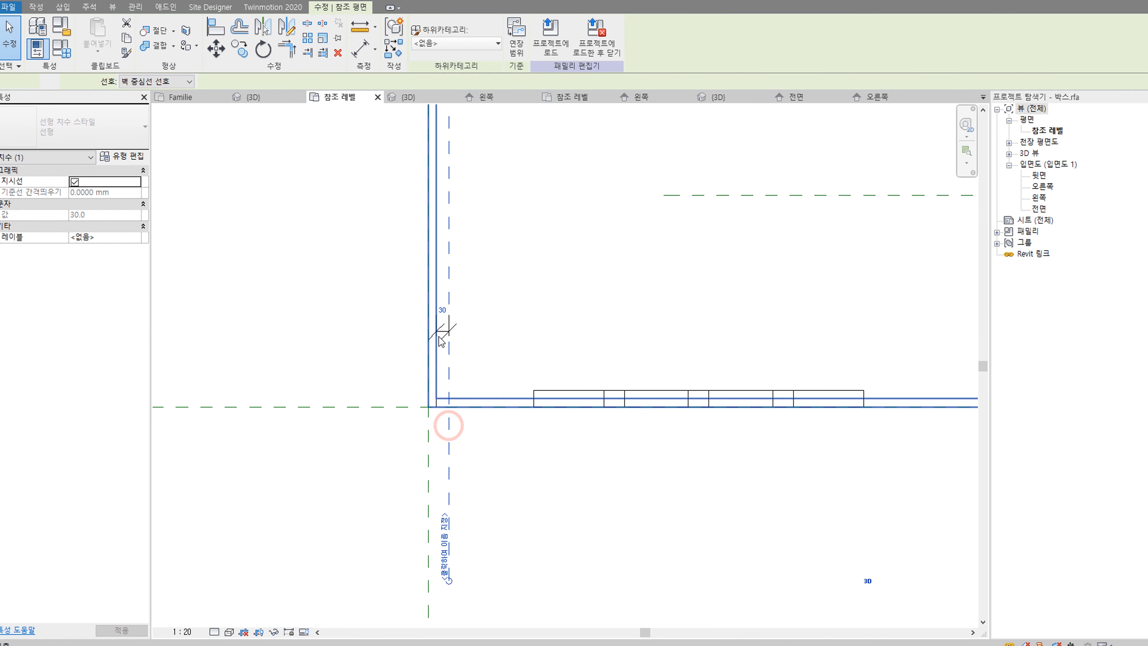
click(442, 310)
text(10)
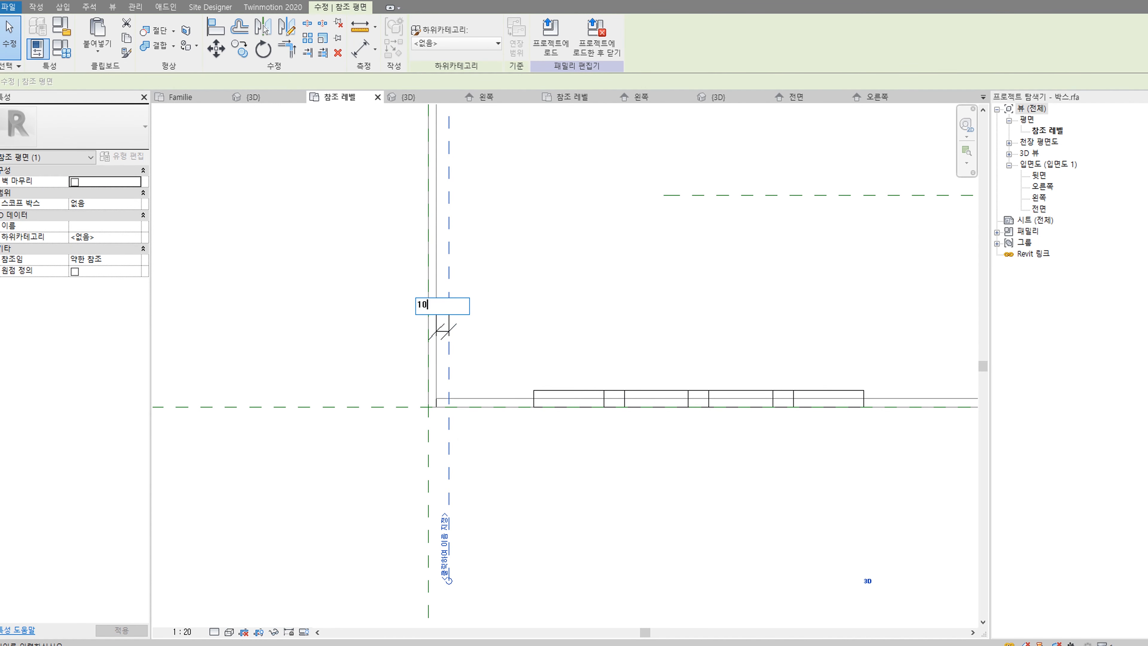
key(Return)
click(1120, 638)
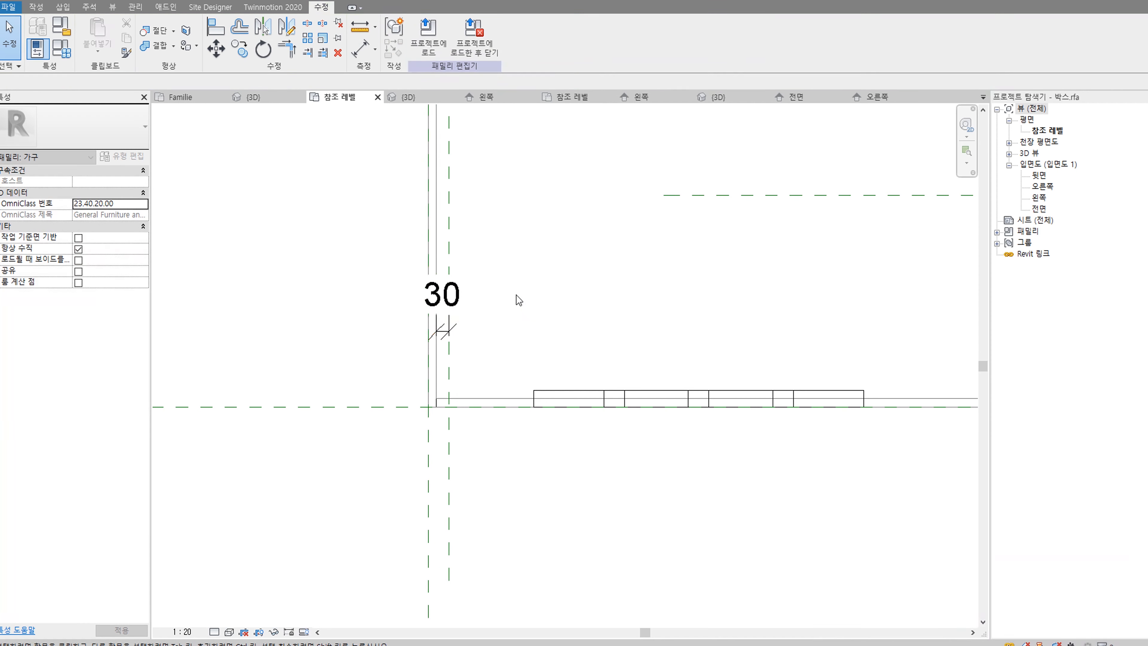
click(451, 374)
click(442, 309)
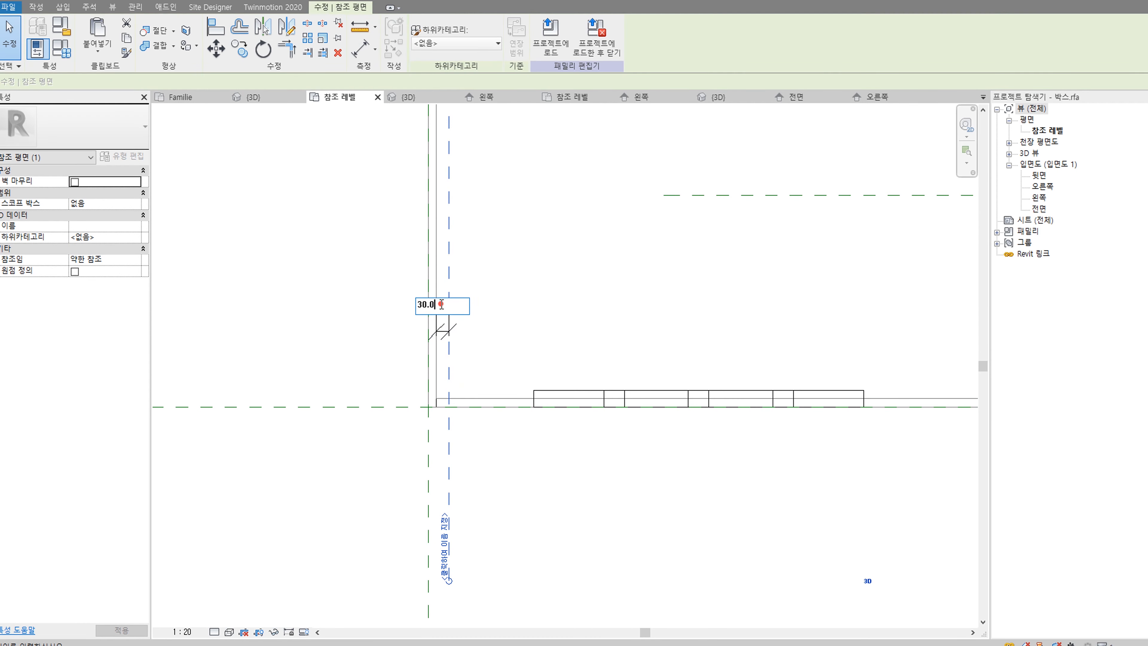
key(Return)
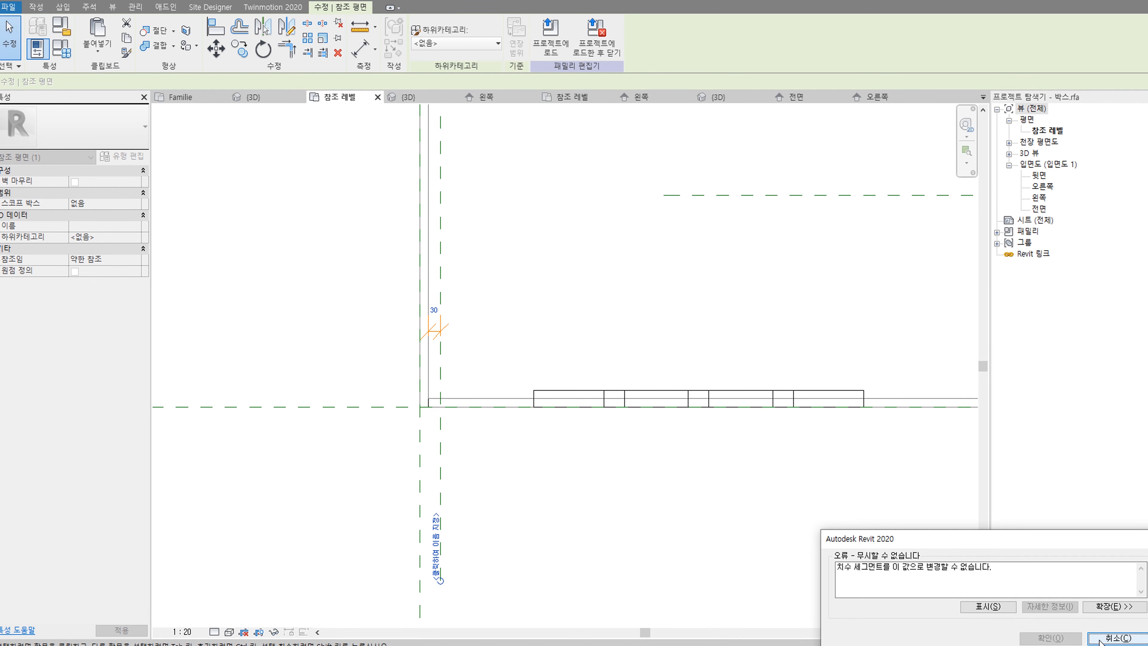
click(1112, 642)
Step: Delete the dimension between the left wall's inner face and the reference plane
scroll(569, 436, down, 2)
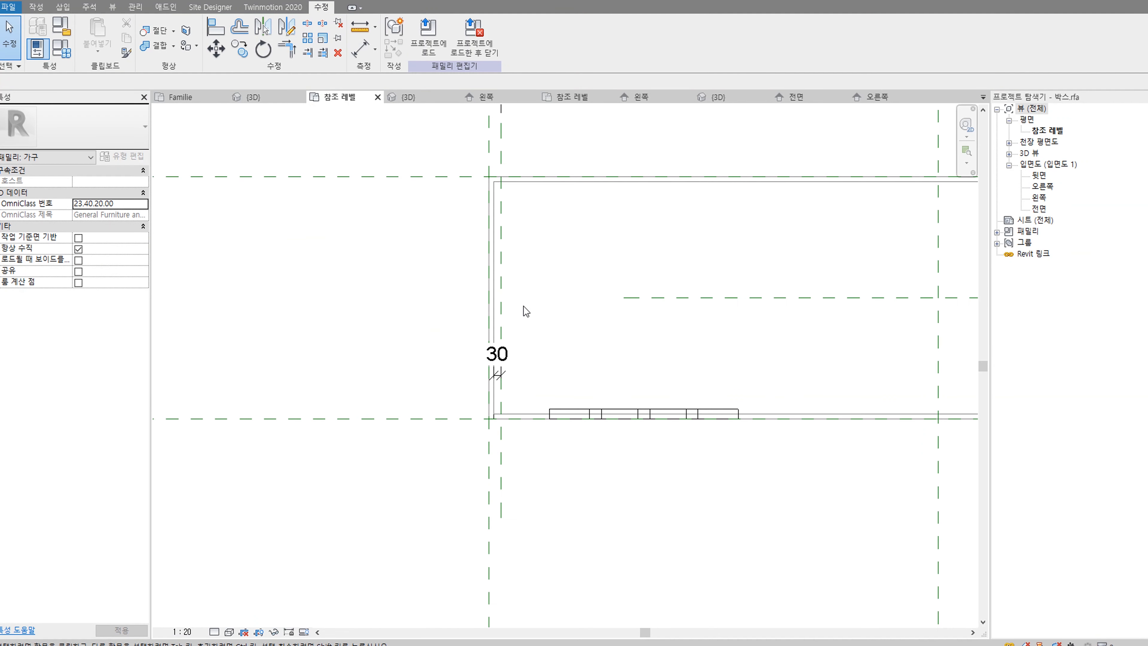
middle_drag(524, 308, 518, 436)
drag(502, 504, 550, 235)
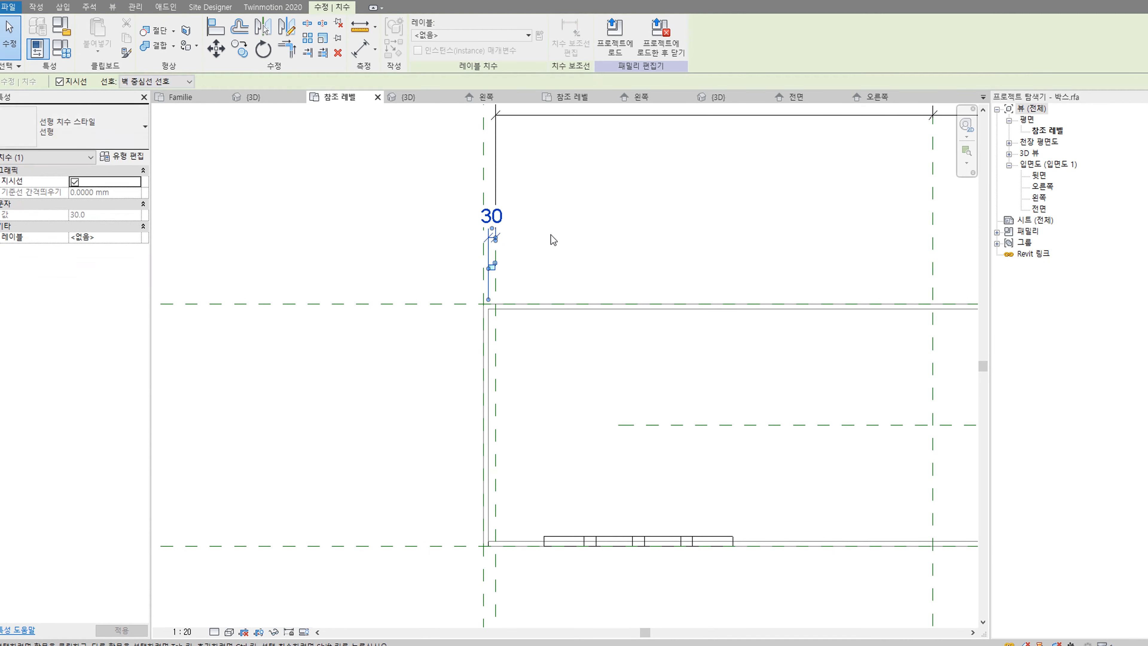
key(Delete)
Step: Change the 안쪽 길이 parameter's formula to L - 2 * 벽두께 - 20 mm in the family types and apply it
scroll(550, 384, down, 2)
mouse_move(550, 403)
middle_down()
mouse_move(402, 402)
mouse_move(453, 362)
middle_up()
scroll(427, 386, up, 2)
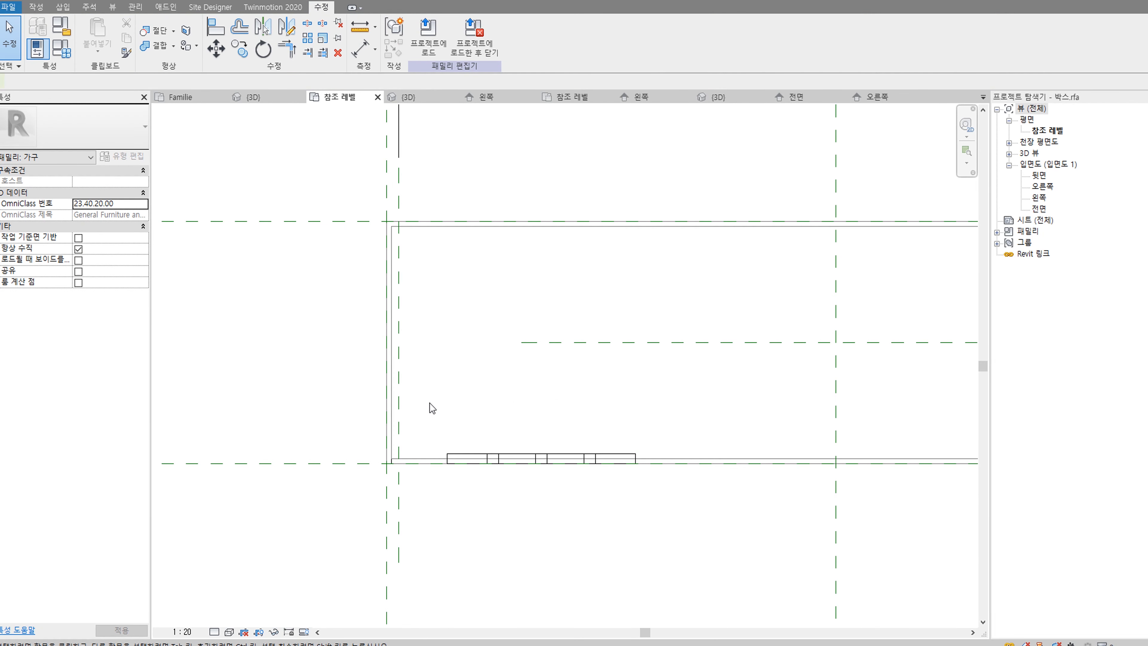
click(62, 49)
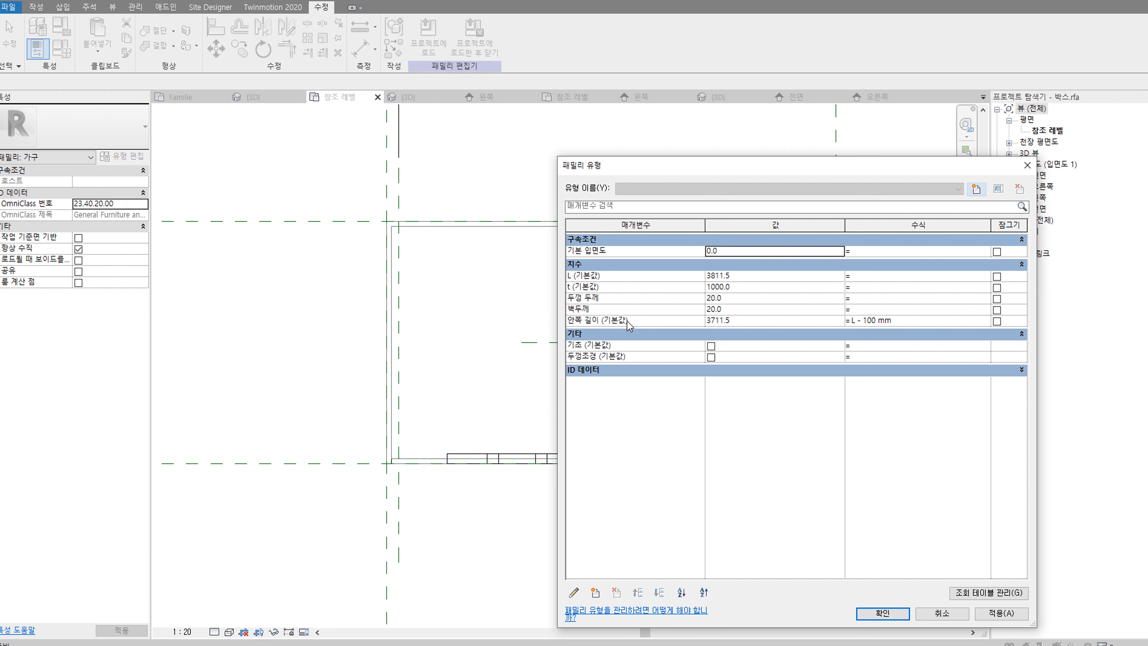
click(884, 320)
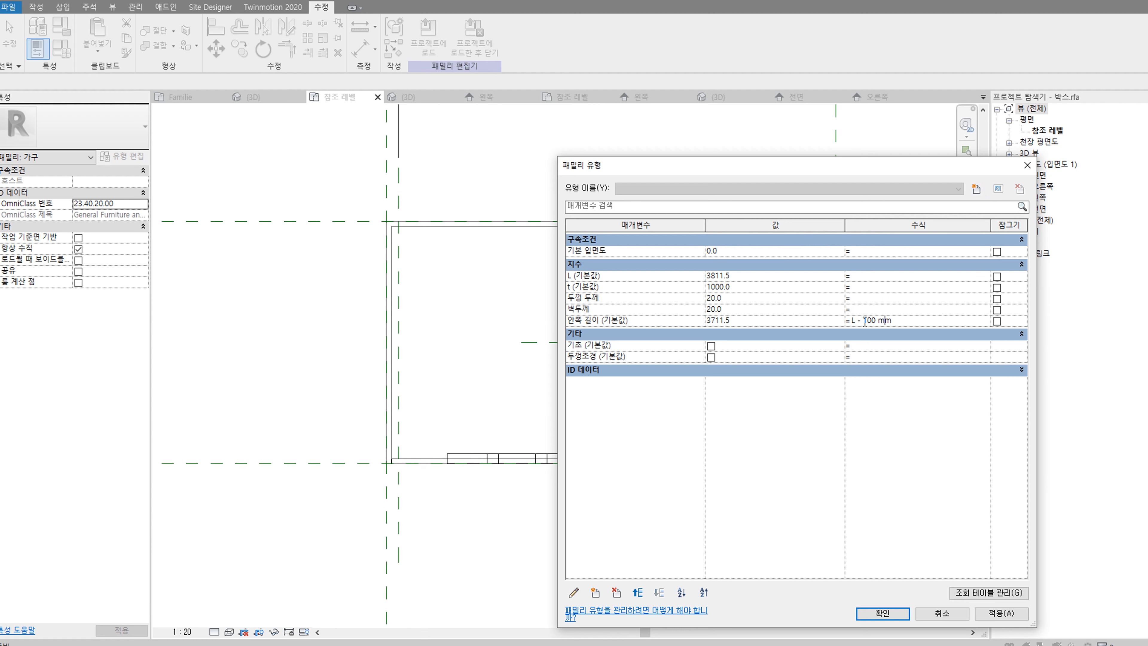
drag(864, 321, 909, 325)
text(2*벽두께)
click(904, 321)
click(1023, 612)
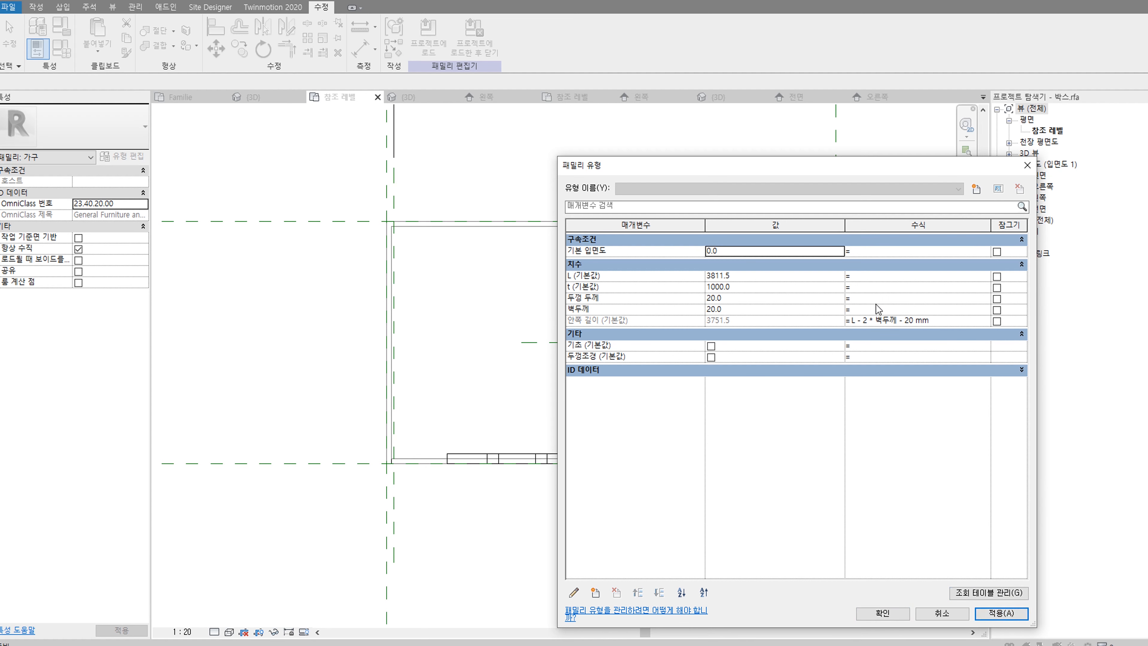
click(881, 613)
scroll(389, 406, up, 3)
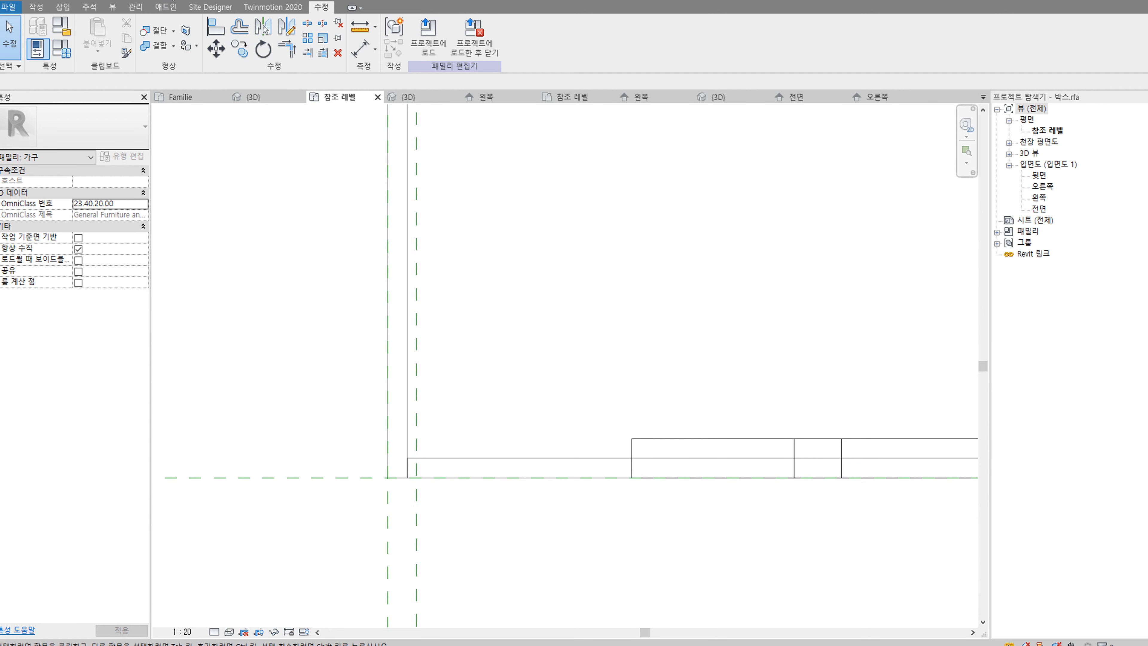
Step: Dimension the gap between the left wall's inner face and the adjacent reference plane in the 참조 레벨 plan
key(d)
key(i)
click(417, 365)
click(409, 369)
click(496, 339)
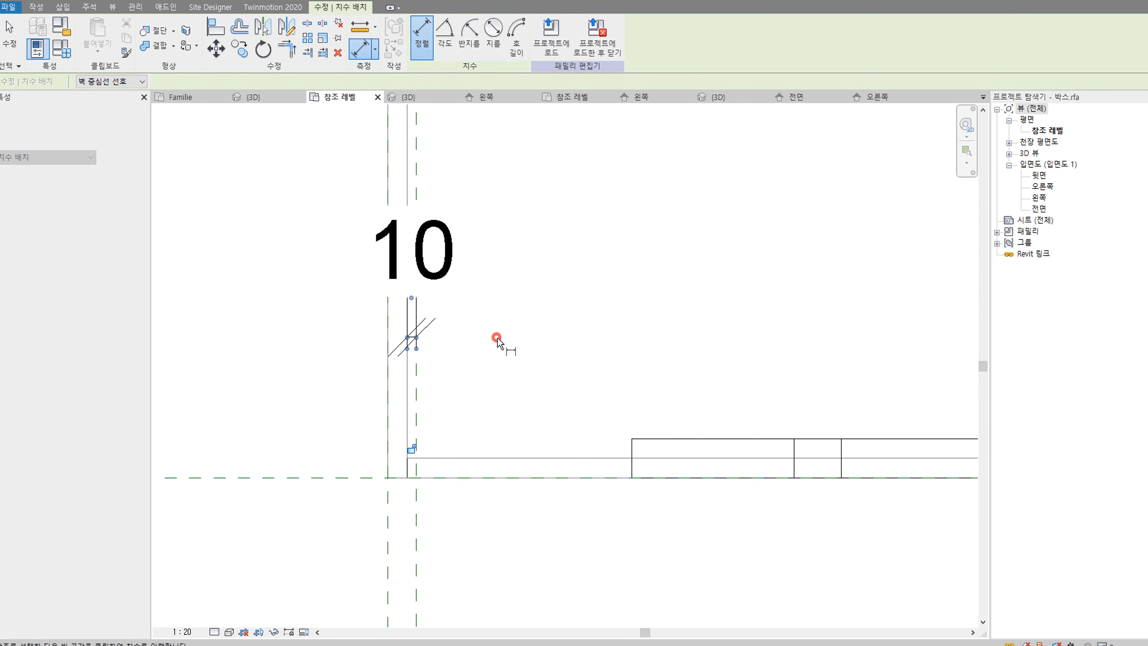
scroll(496, 398, down, 3)
scroll(497, 402, down, 2)
click(9, 36)
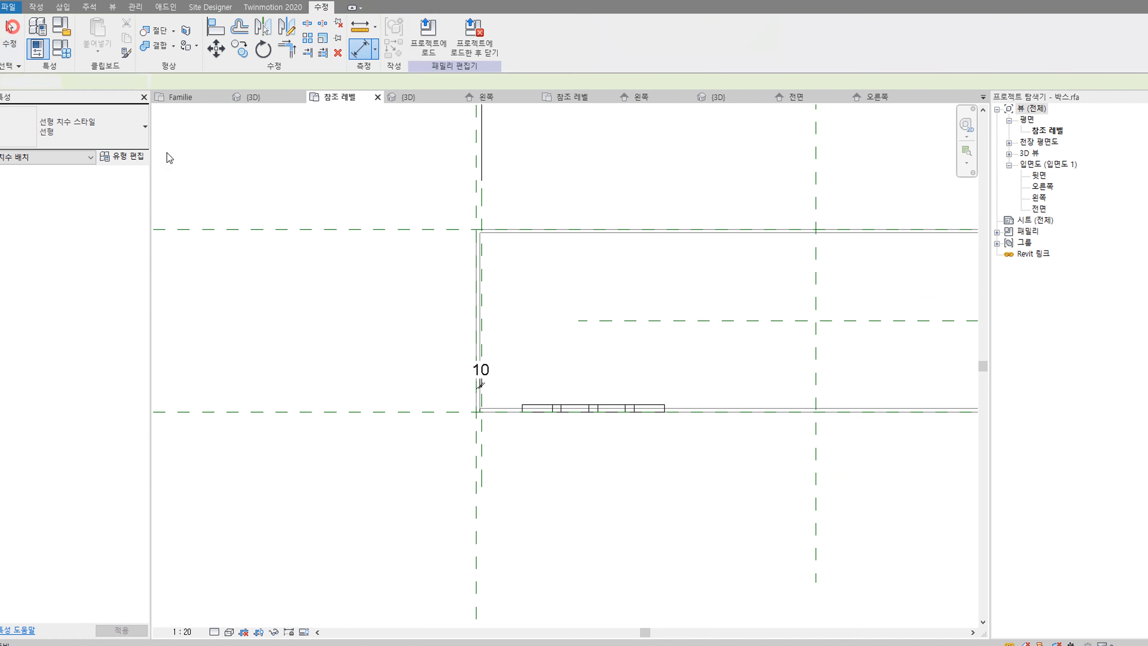
scroll(530, 293, down, 2)
middle_drag(528, 289, 382, 352)
drag(336, 205, 382, 221)
click(413, 208)
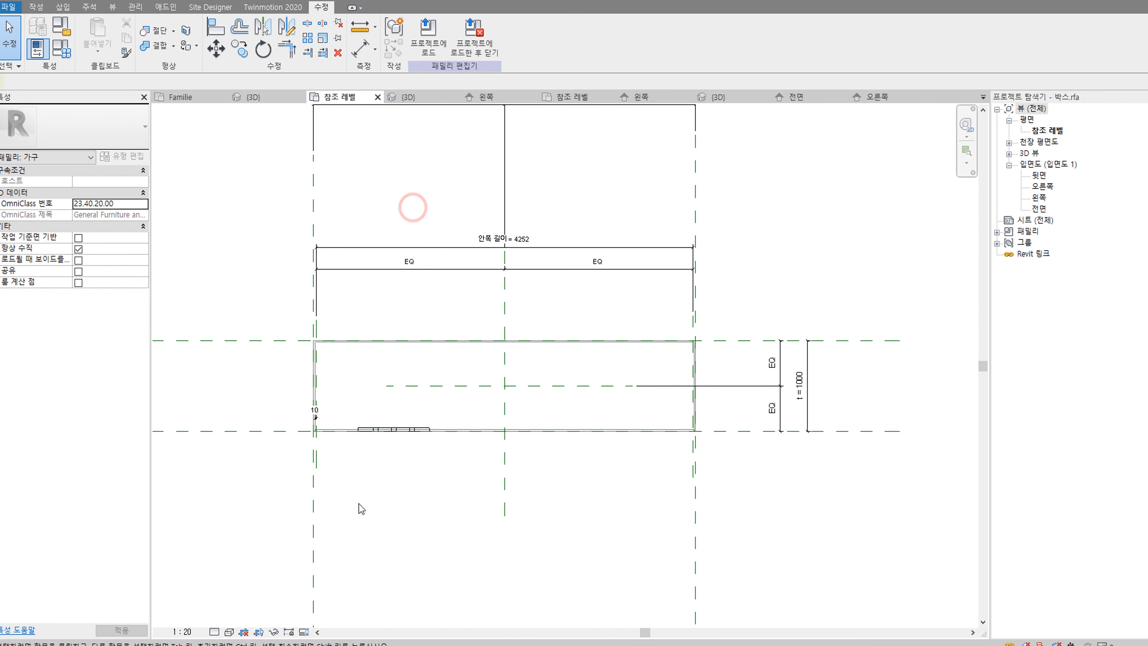
Step: Align the left edge of the perforated door with the reference plane just inside the left wall
scroll(359, 503, up, 3)
scroll(365, 310, up, 2)
click(363, 421)
middle_drag(417, 526, 542, 526)
click(492, 537)
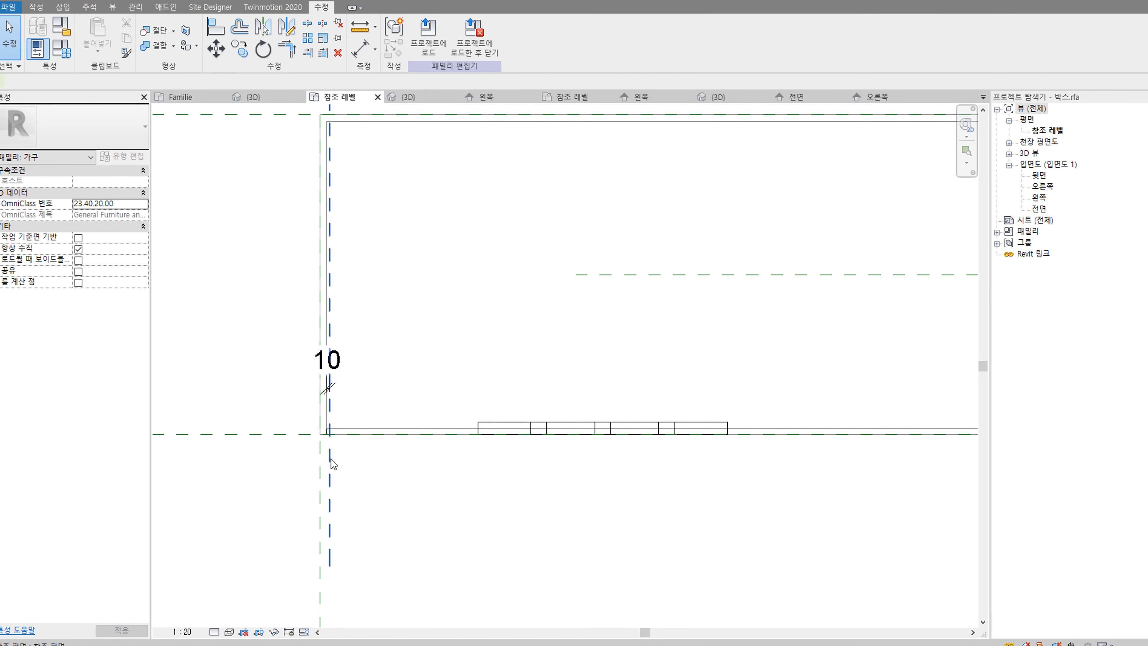
key(a)
key(l)
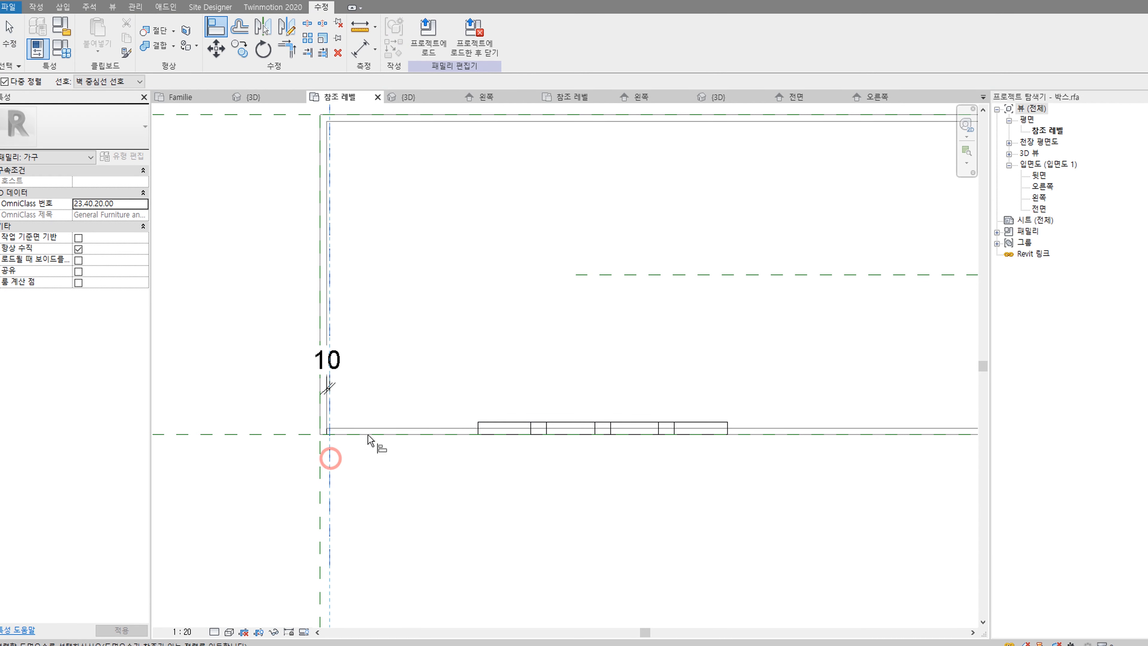
scroll(457, 427, up, 2)
click(493, 432)
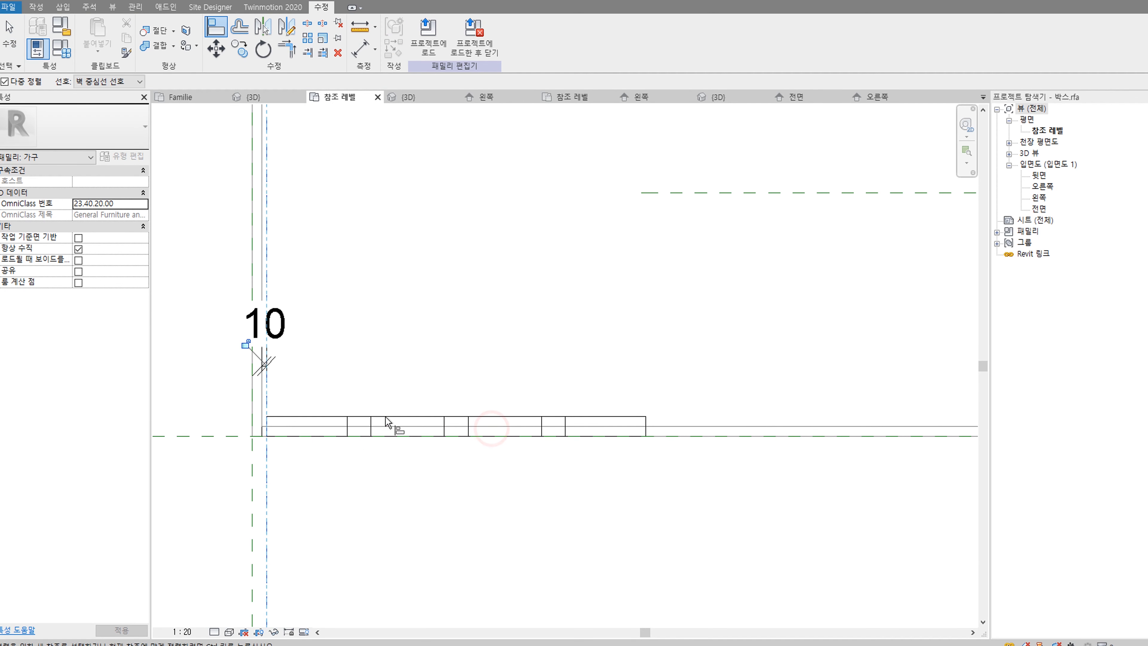
Step: Examine the aligned door's position and height at the left end of the box in 3D
click(212, 0)
scroll(671, 387, down, 3)
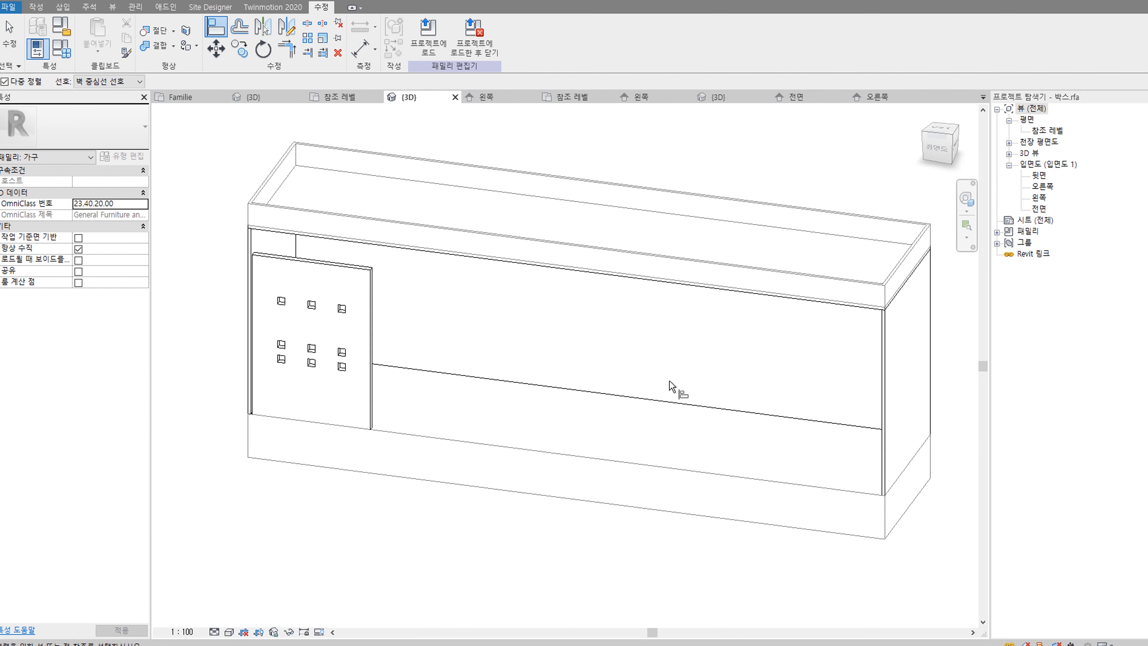
shift+middle_drag(480, 396, 456, 311)
scroll(455, 310, up, 2)
key(Escape)
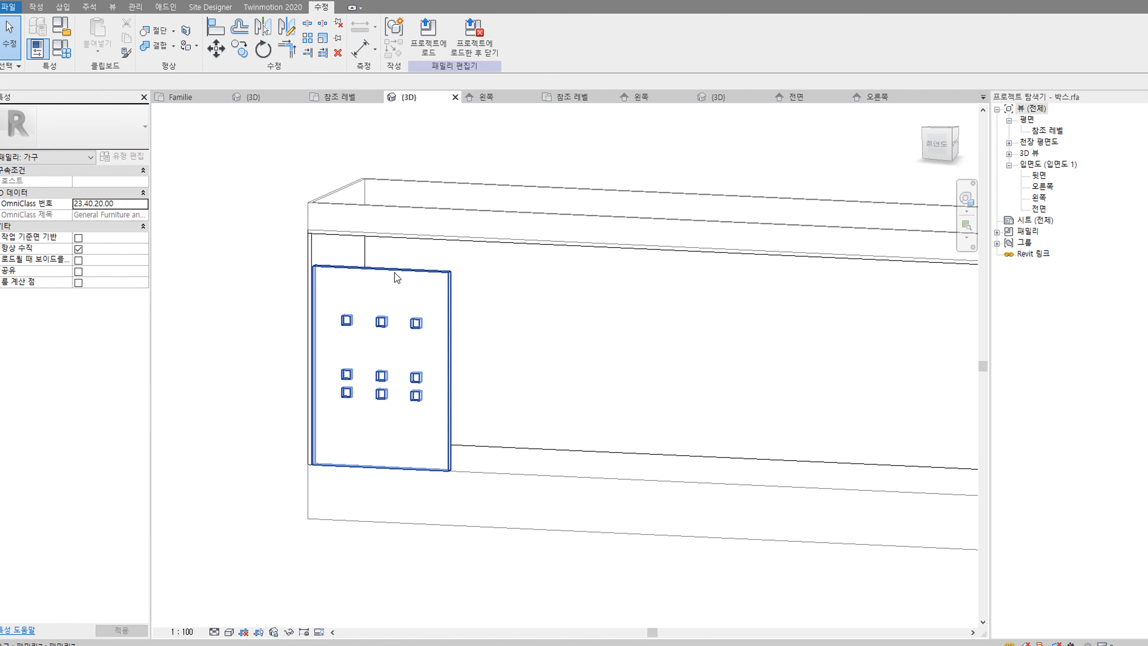
click(394, 272)
key(Escape)
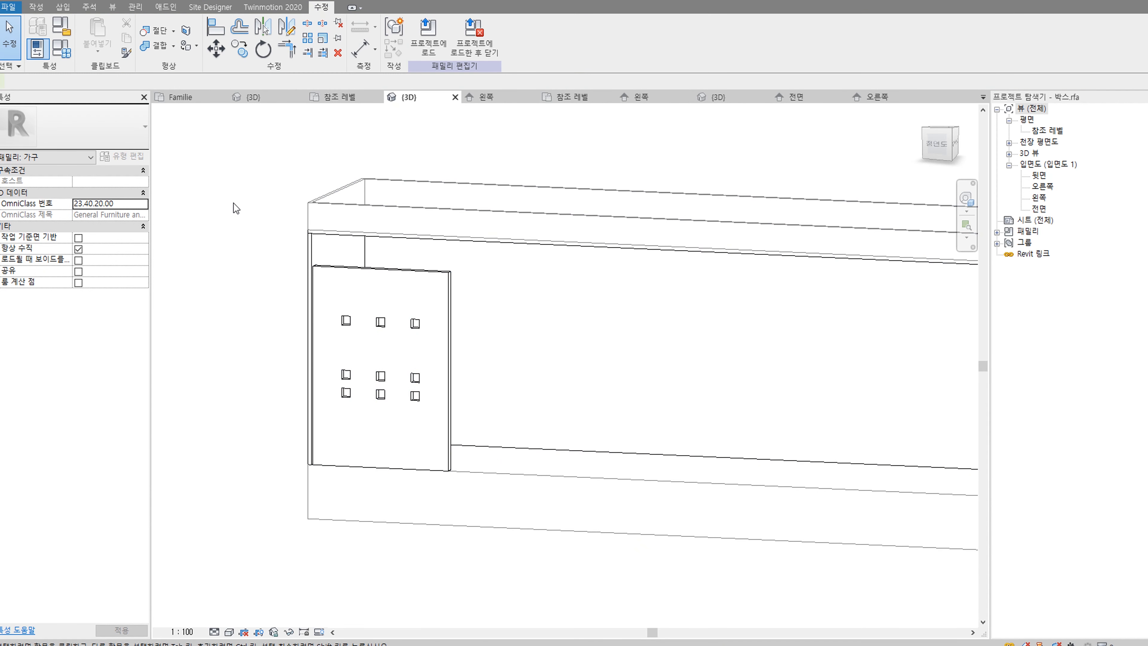
scroll(358, 245, up, 1)
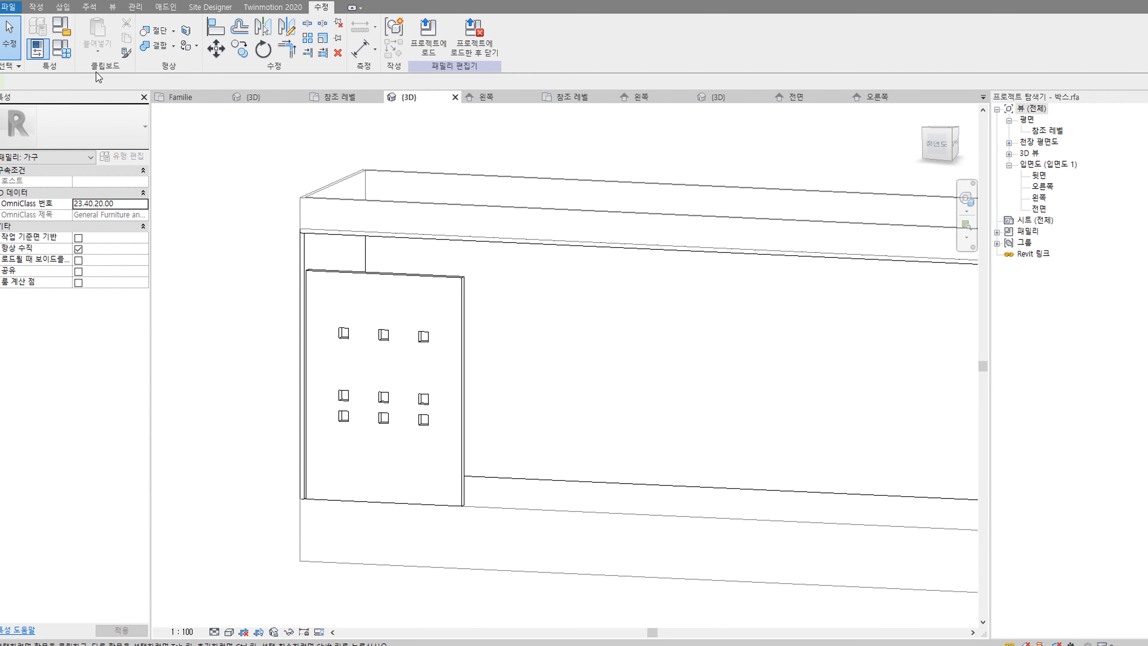
Step: Label the 1300 box height dimension in the 왼쪽 elevation with a new instance parameter named h
double_click(1038, 198)
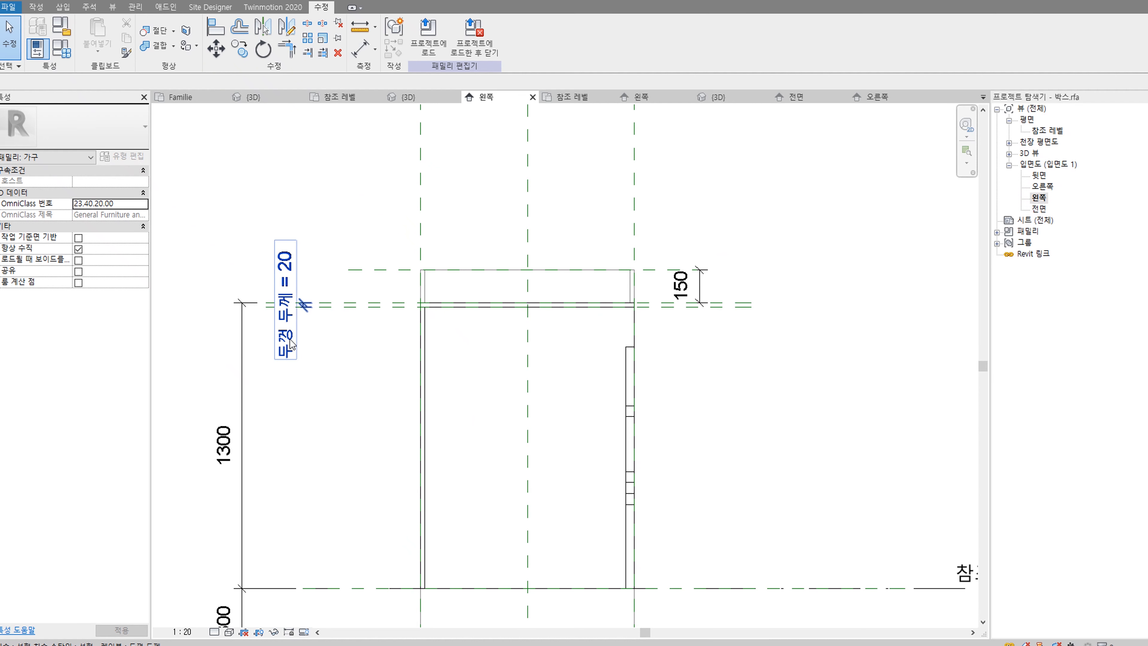
click(243, 351)
scroll(286, 492, down, 2)
middle_drag(286, 492, 387, 413)
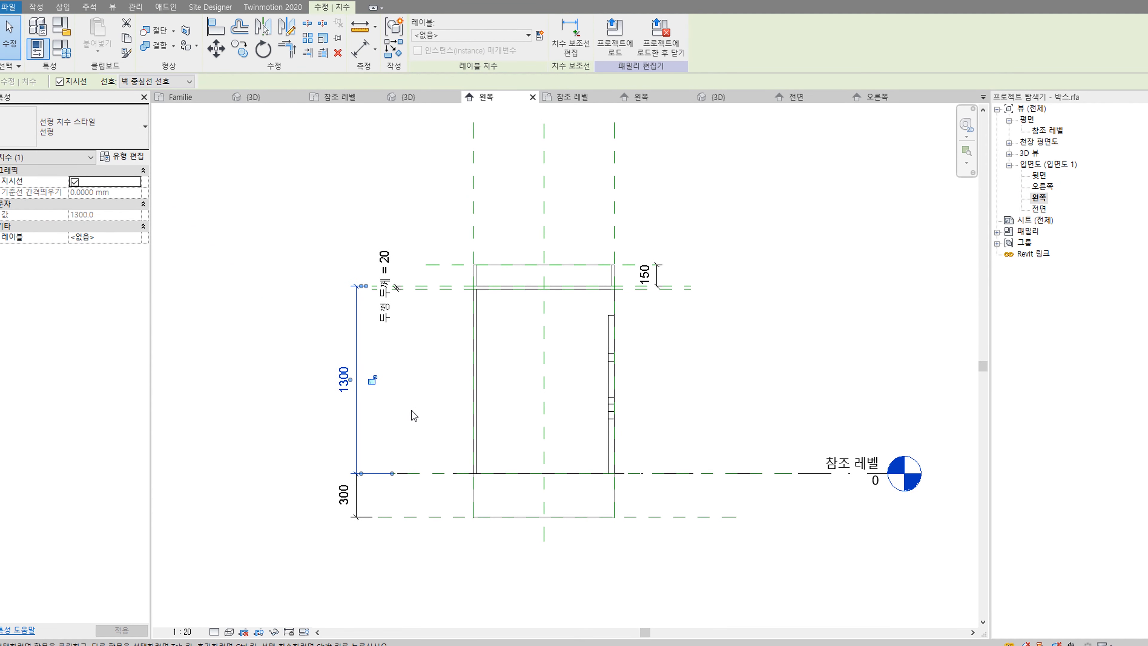
click(413, 415)
click(355, 347)
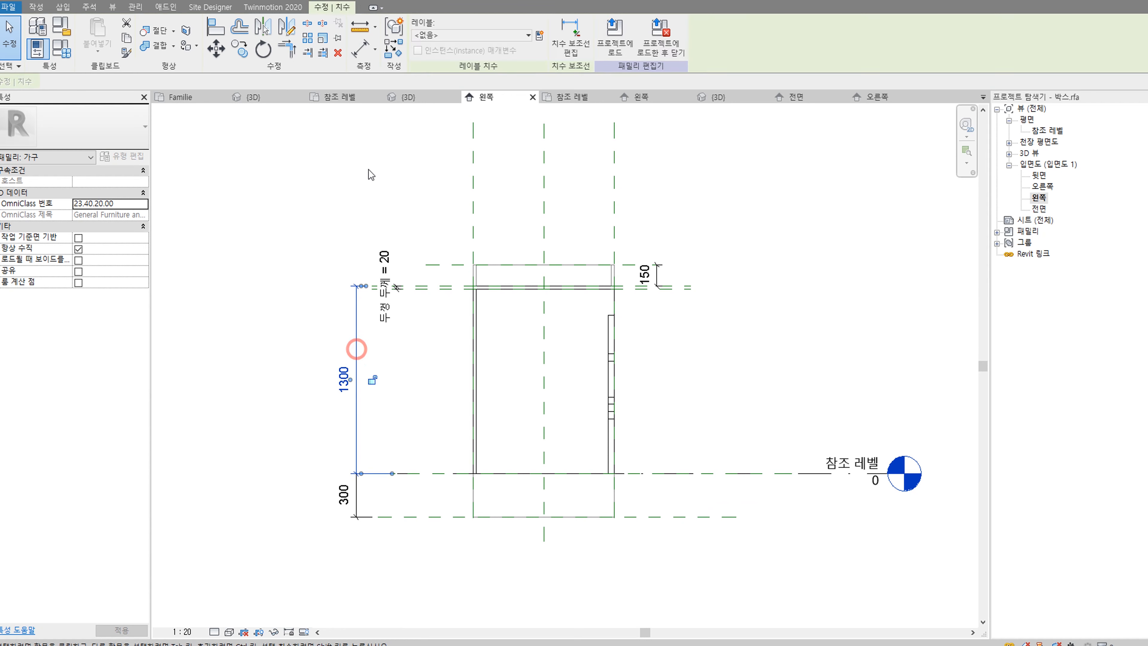
click(538, 36)
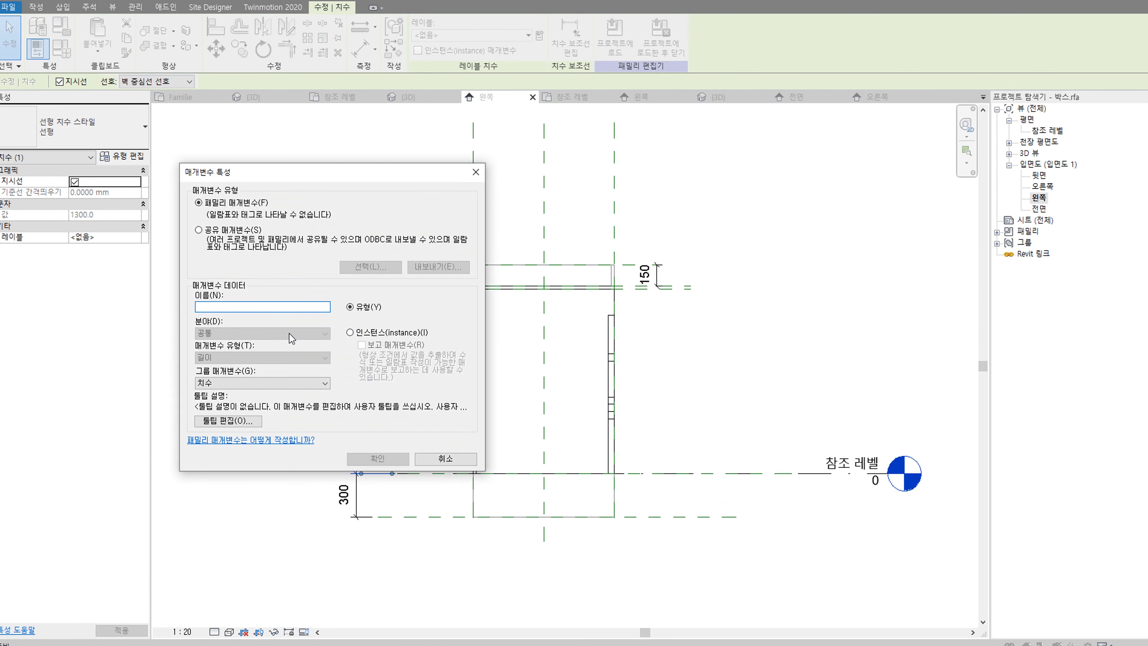
text(h)
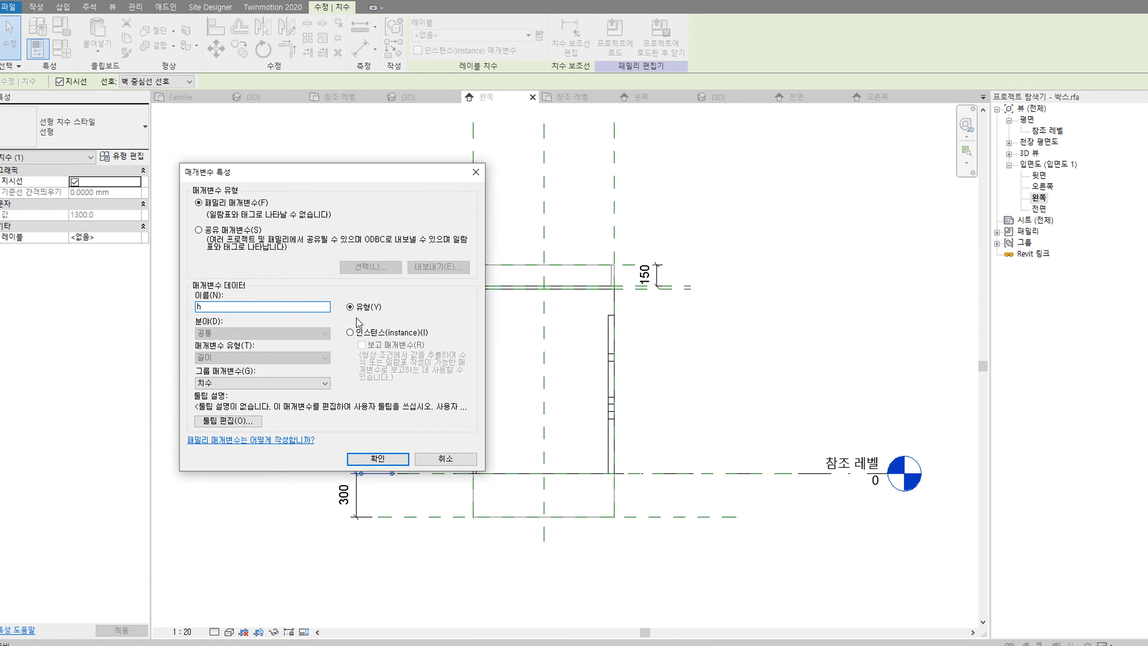
click(364, 332)
click(378, 458)
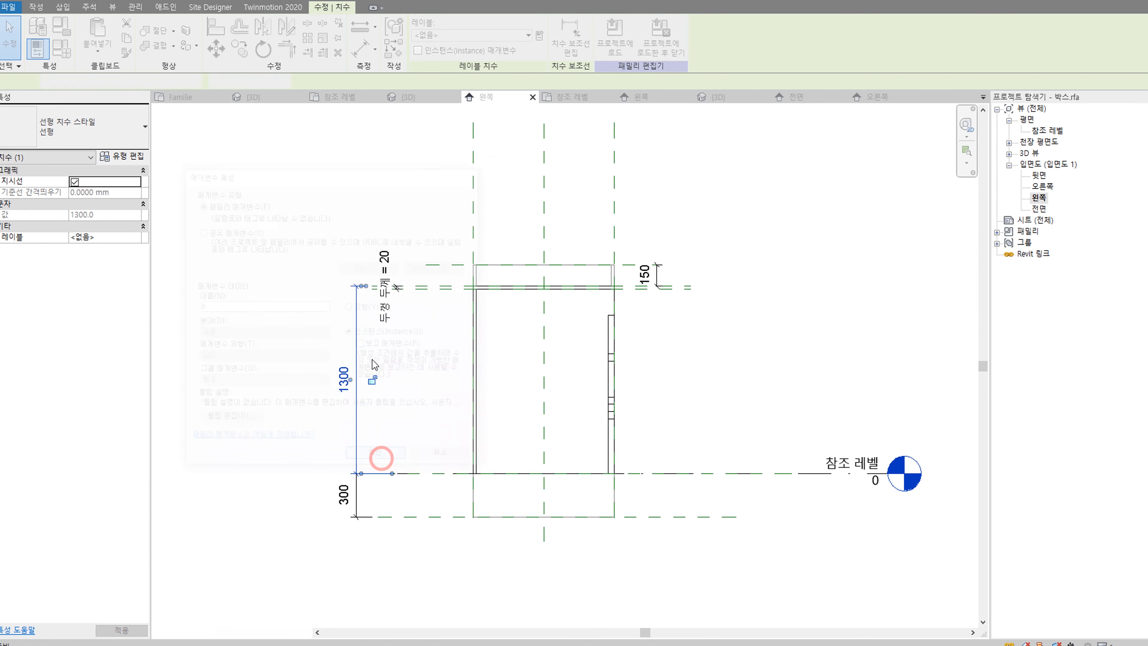
click(289, 375)
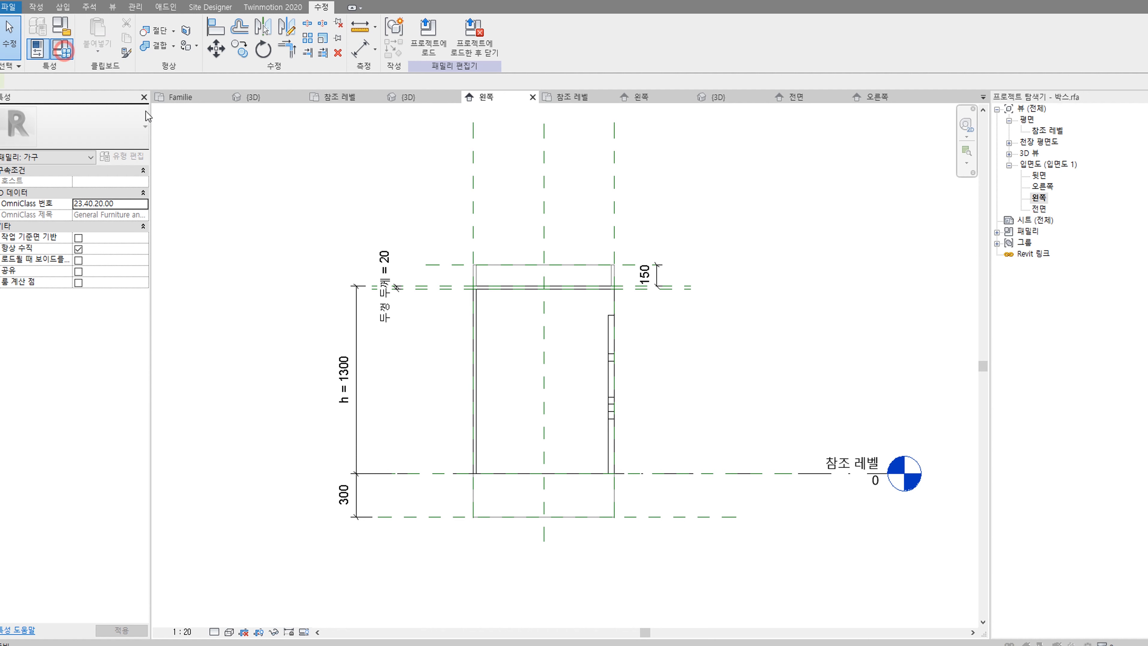
click(61, 48)
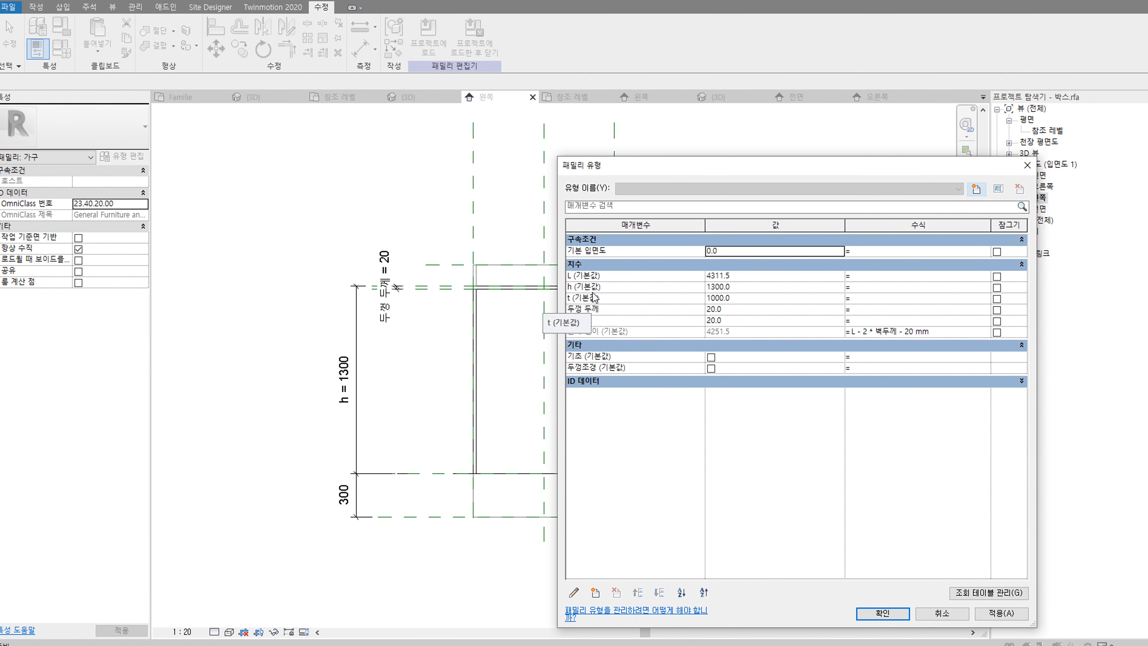
click(652, 287)
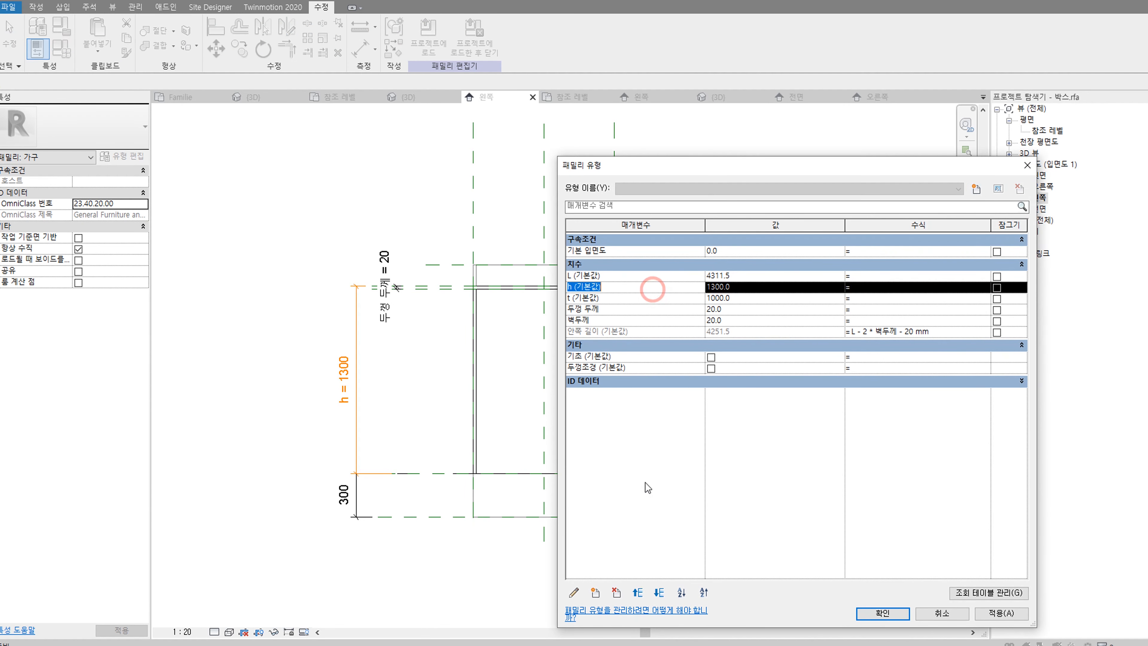
click(659, 592)
drag(694, 171, 265, 143)
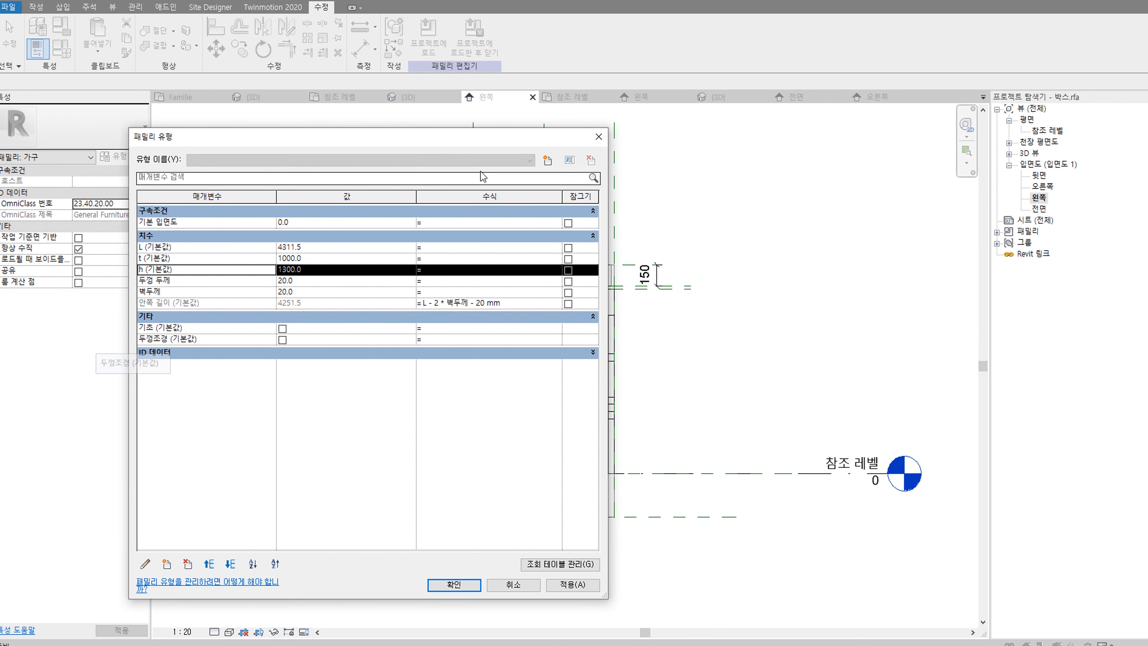
click(598, 136)
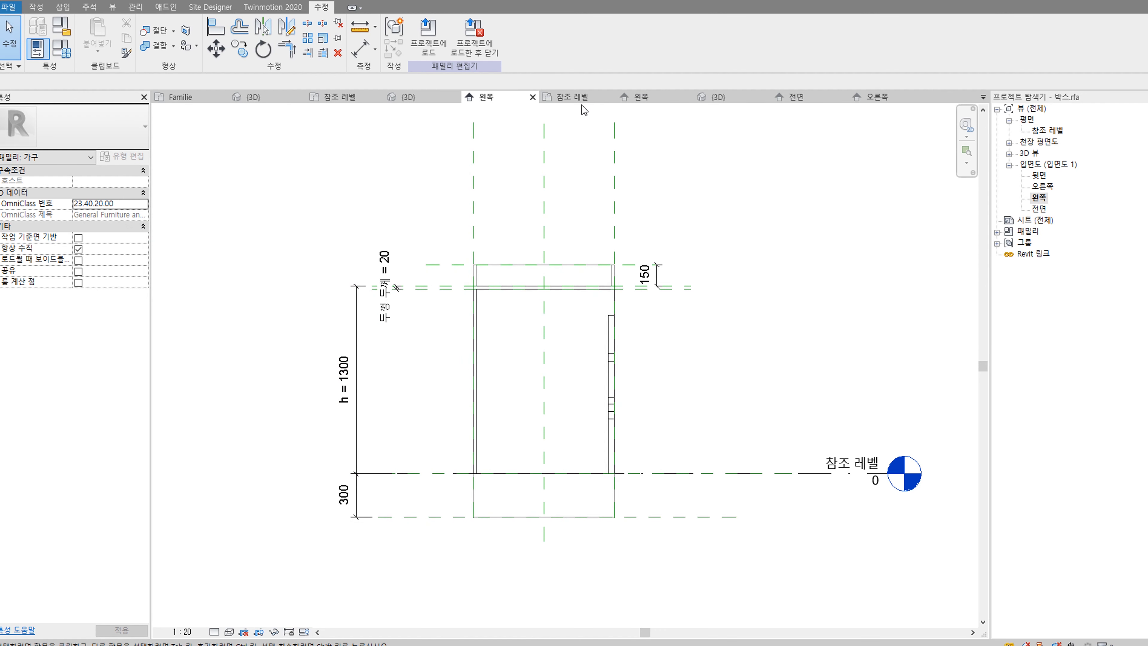
Step: Associate the door's 문 높이 property with a new instance parameter named 문높이
click(606, 338)
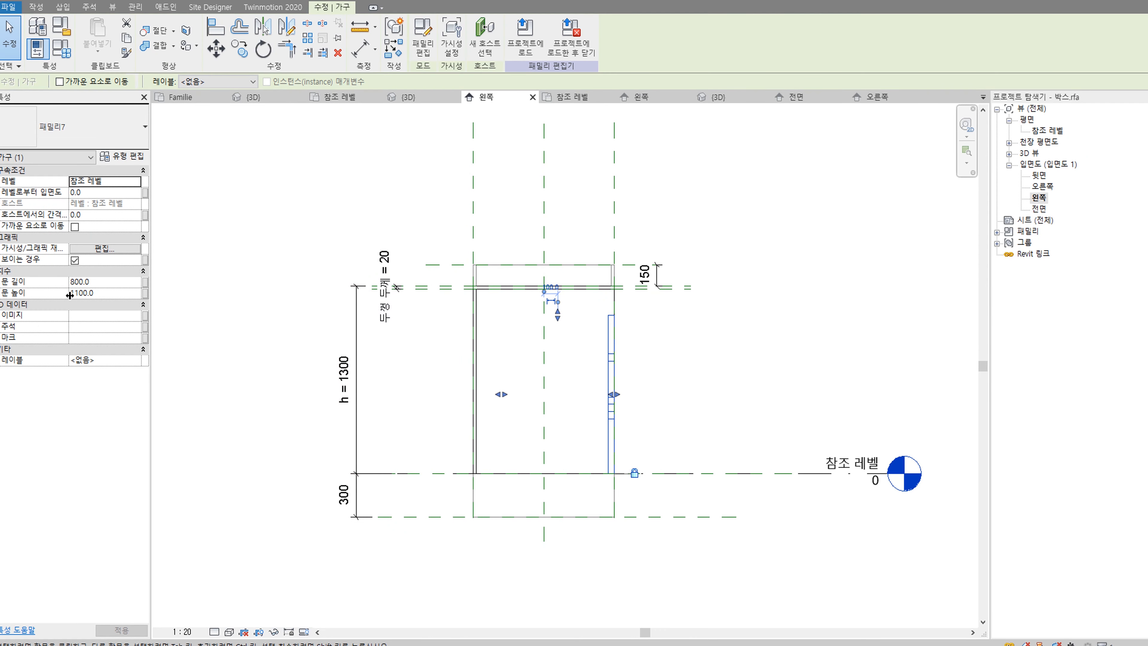
click(145, 298)
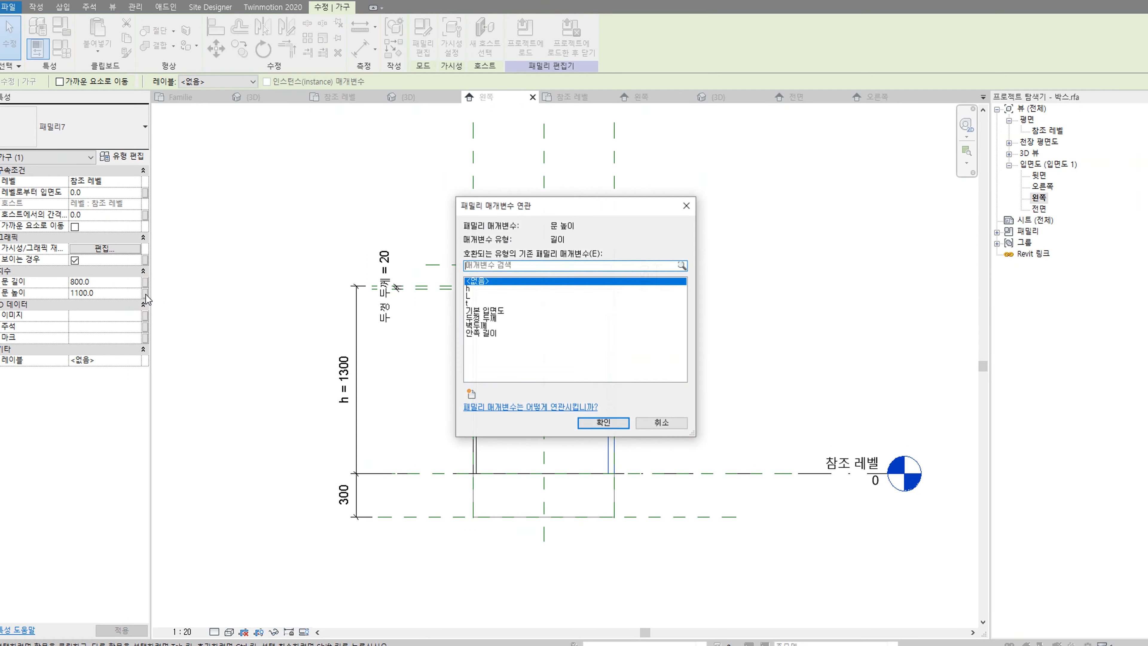
click(470, 394)
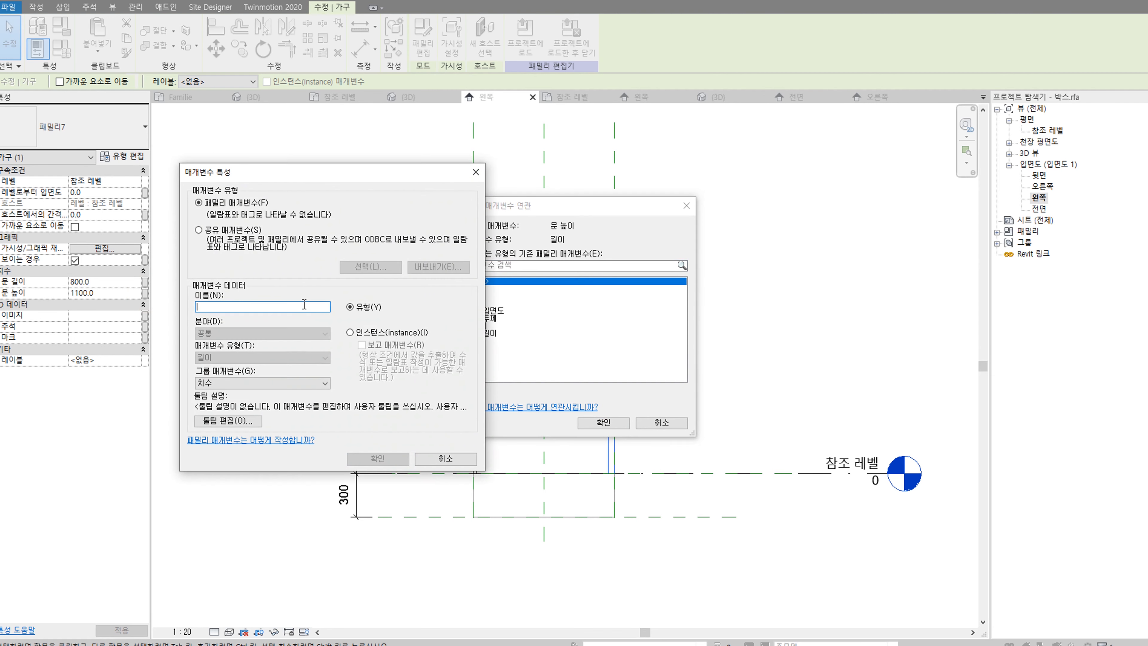
text(ㅁㅜ)
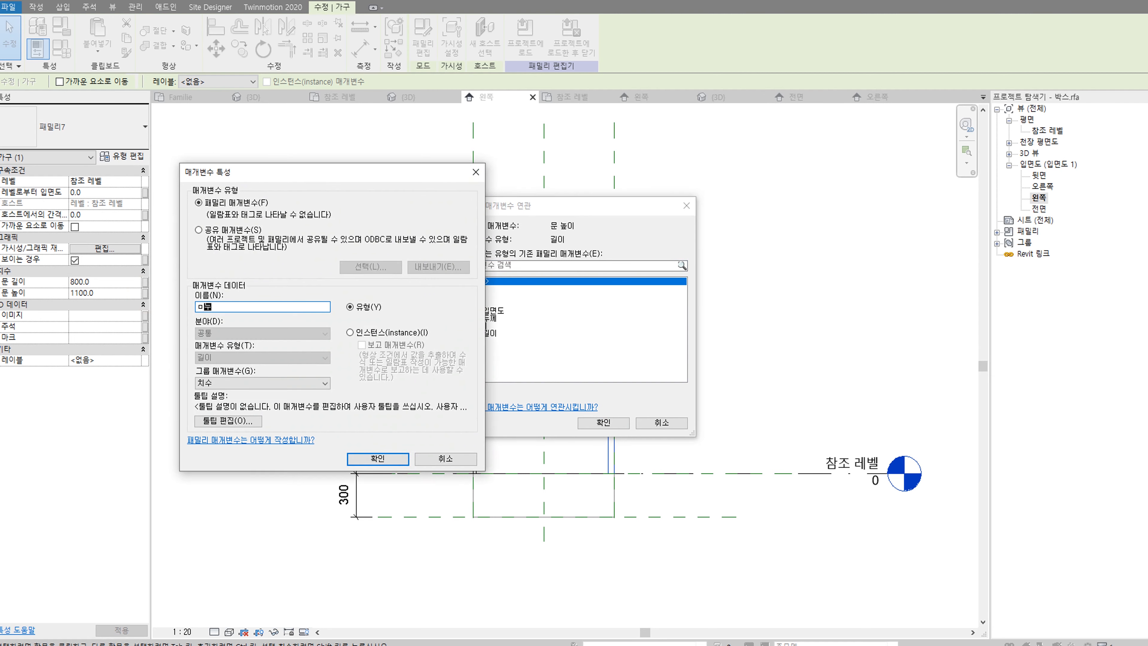
text(ㄴㄴ)
click(370, 334)
click(377, 458)
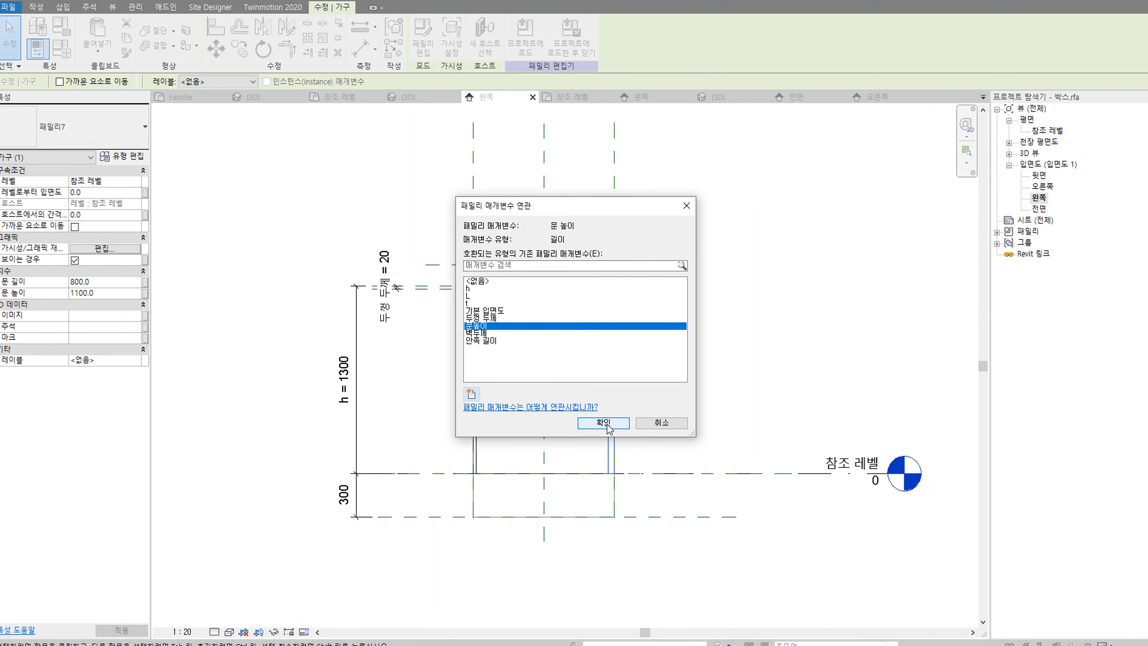
click(608, 425)
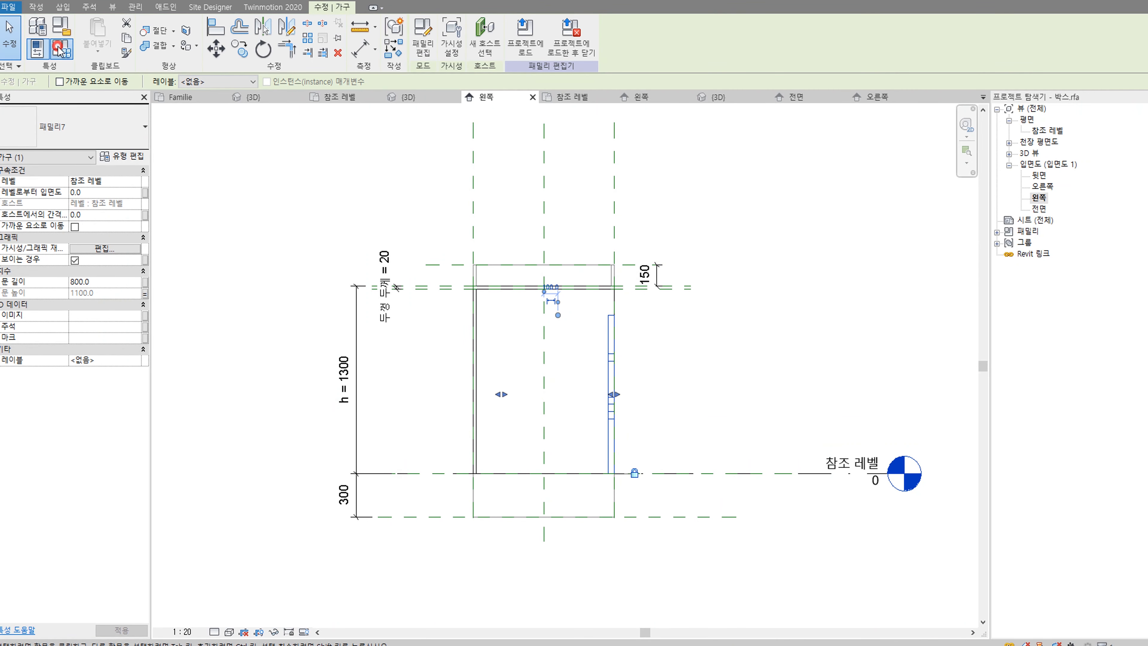
Step: Set the 문높이 parameter's formula to h - 두껑 두께 in the family types and apply it
click(61, 48)
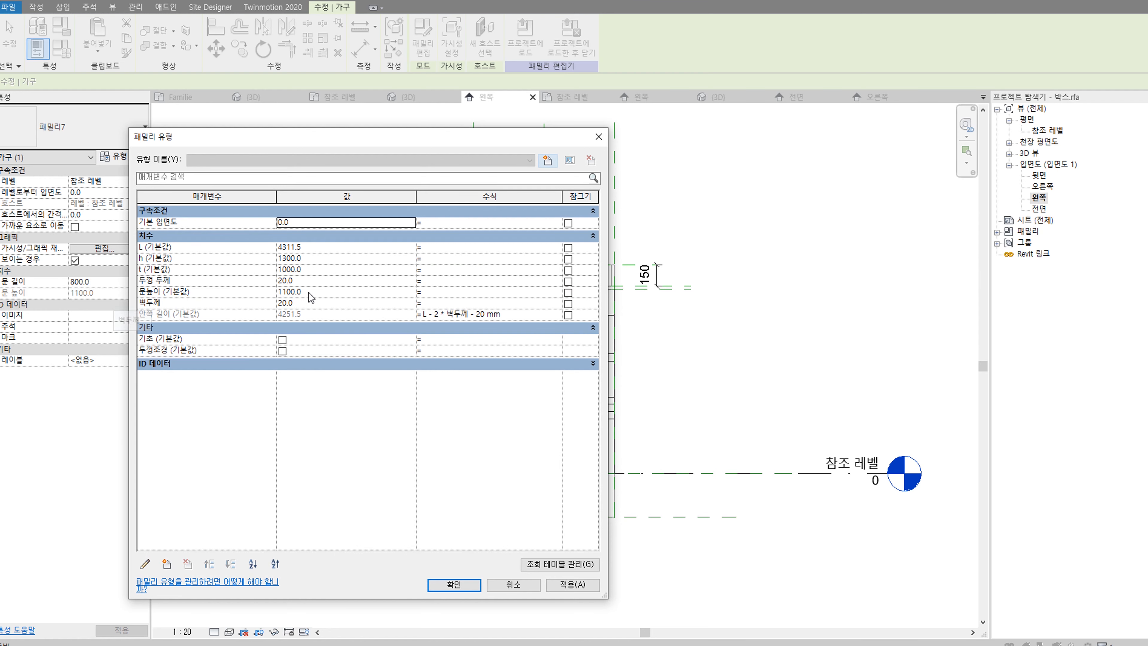
drag(437, 137, 845, 144)
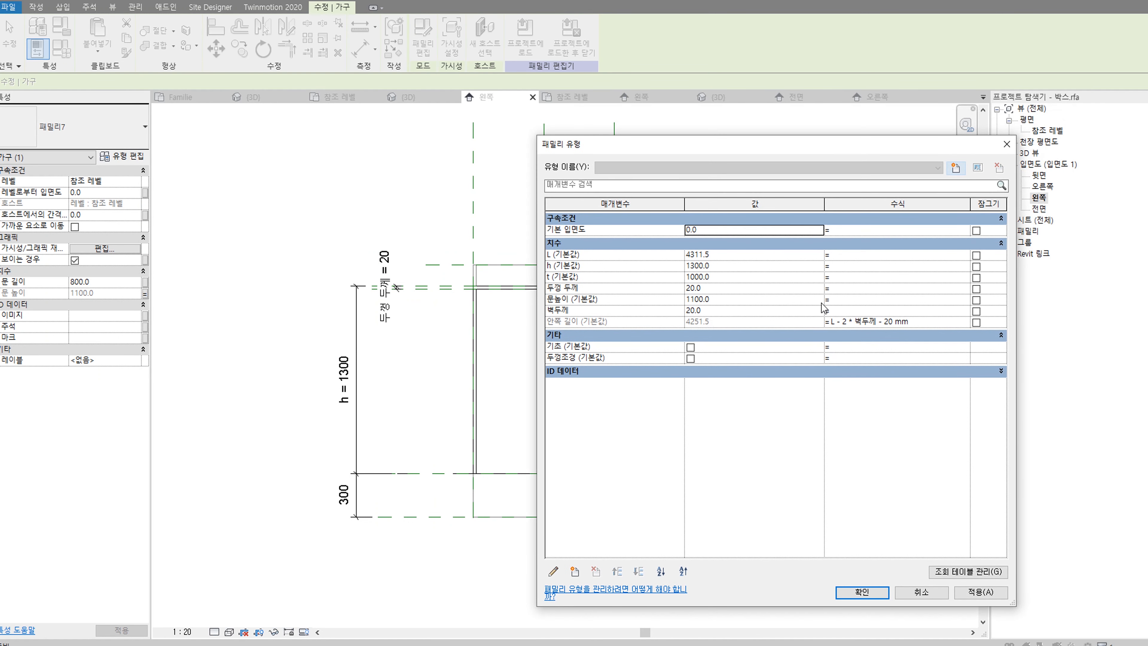
click(859, 299)
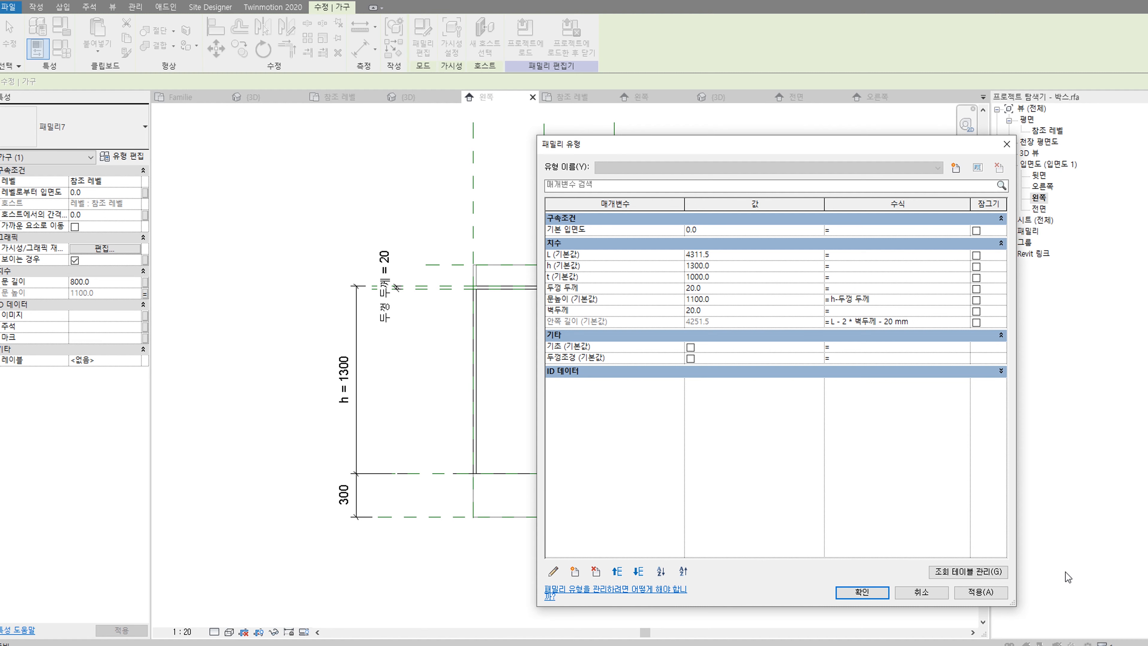
click(980, 592)
click(870, 591)
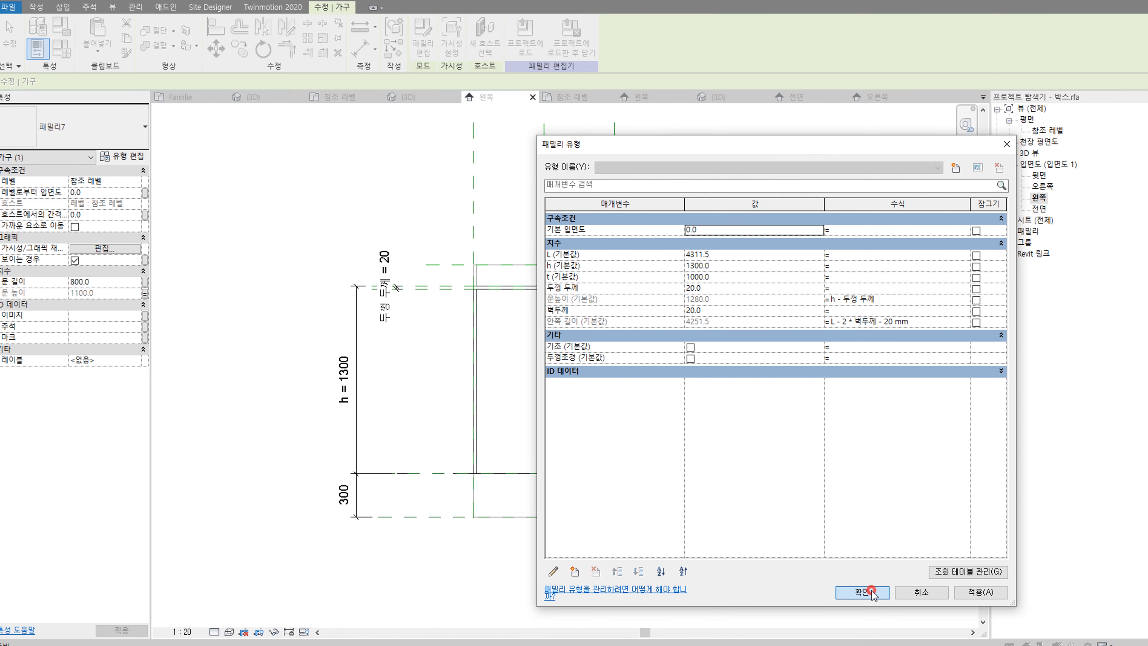
Step: Examine how the door fits the box opening in the 왼쪽 elevation and in 3D
scroll(650, 294, up, 3)
click(597, 325)
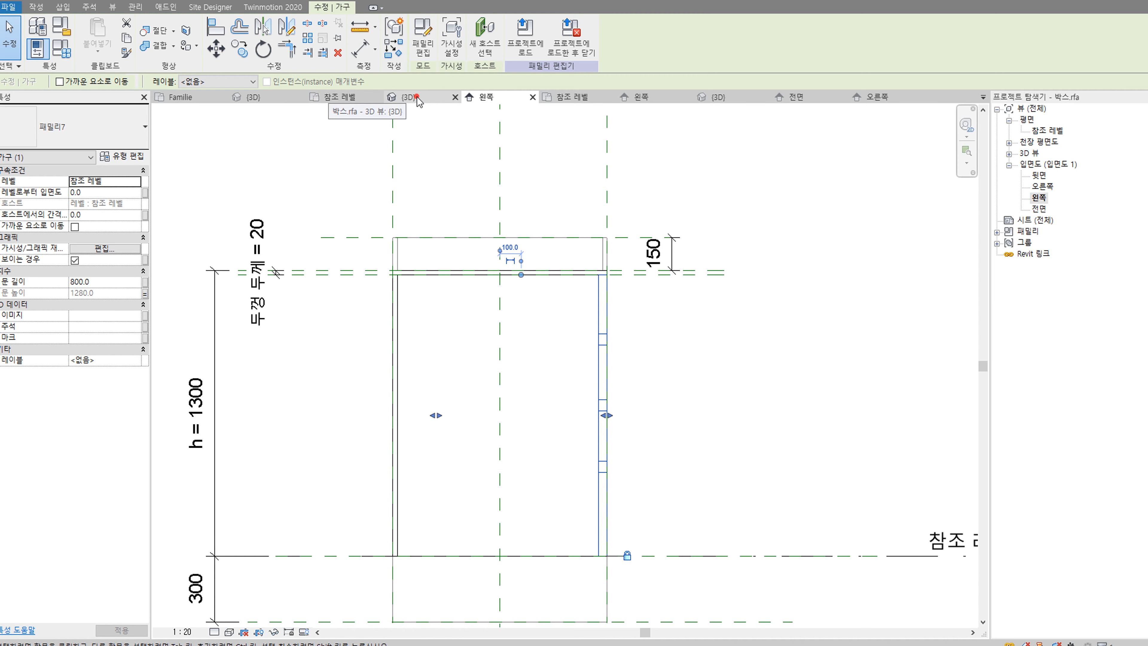
click(407, 96)
click(628, 320)
scroll(633, 282, down, 3)
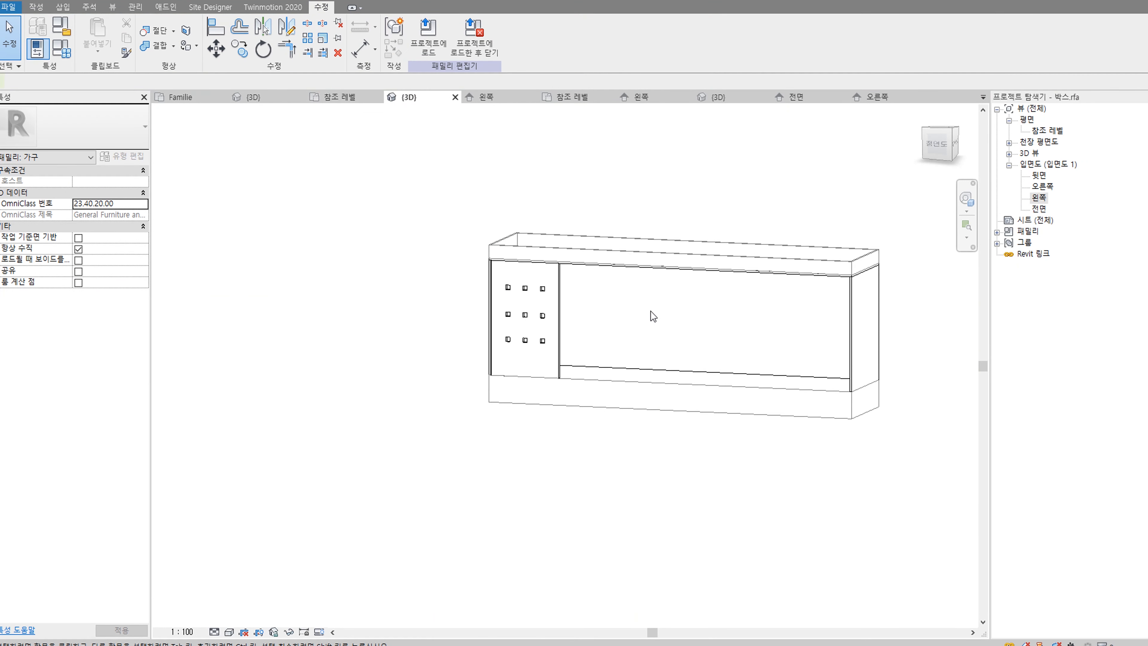
shift+middle_drag(658, 343, 789, 403)
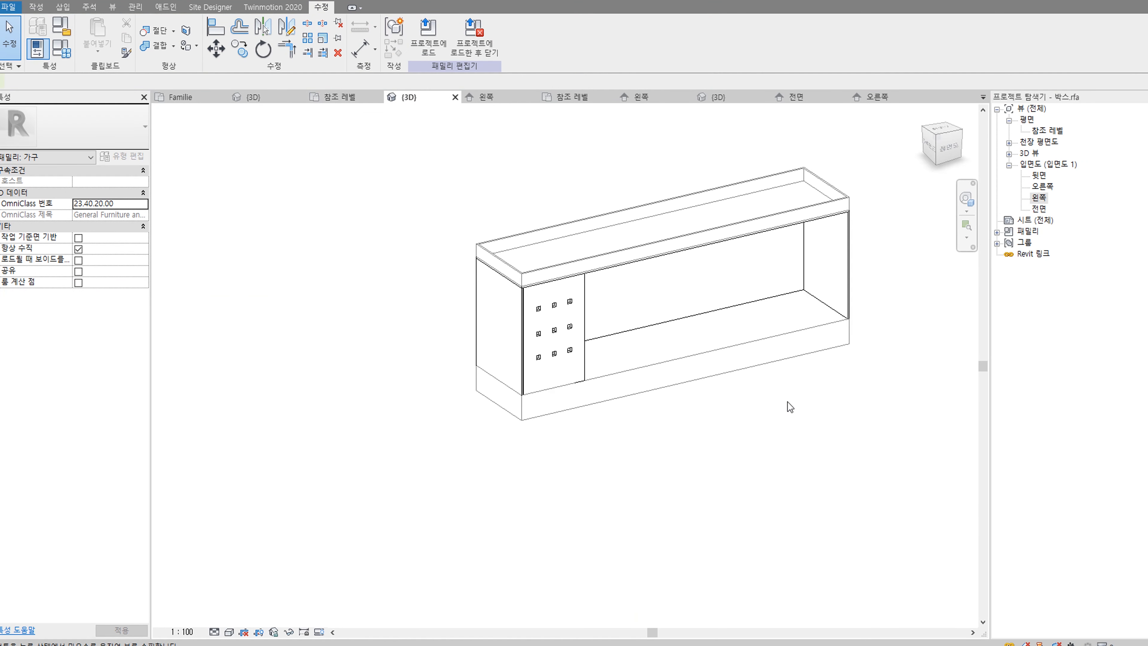
click(583, 321)
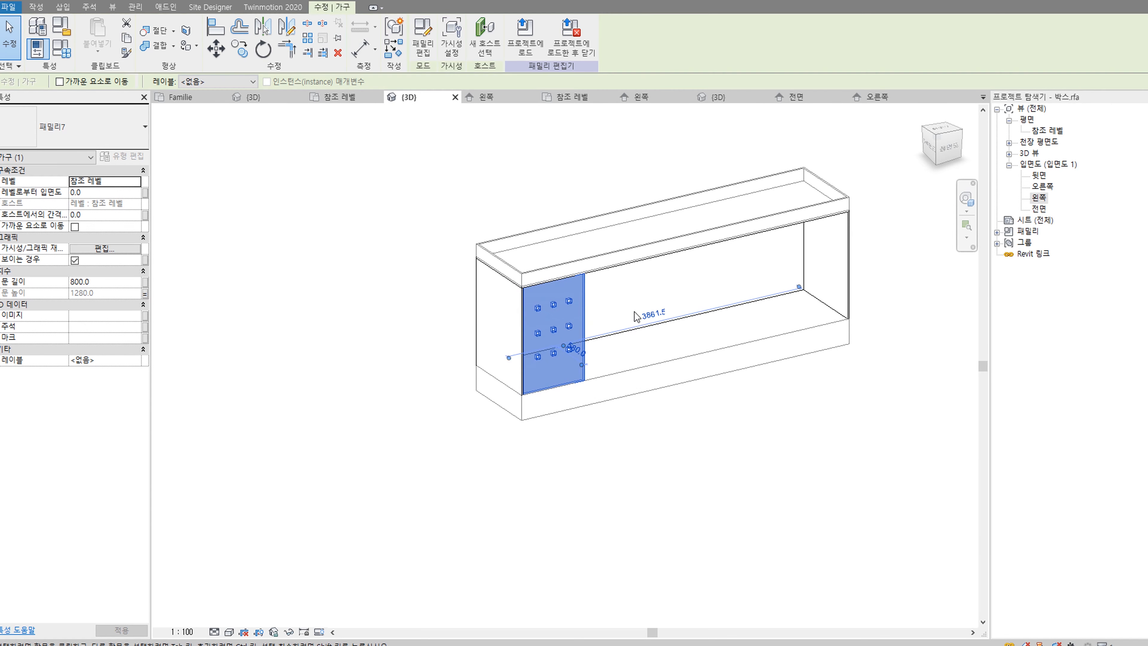
Step: Examine the door panel's placement along the box's front edge in the 참조 레벨 plan, from one end to the other
click(895, 274)
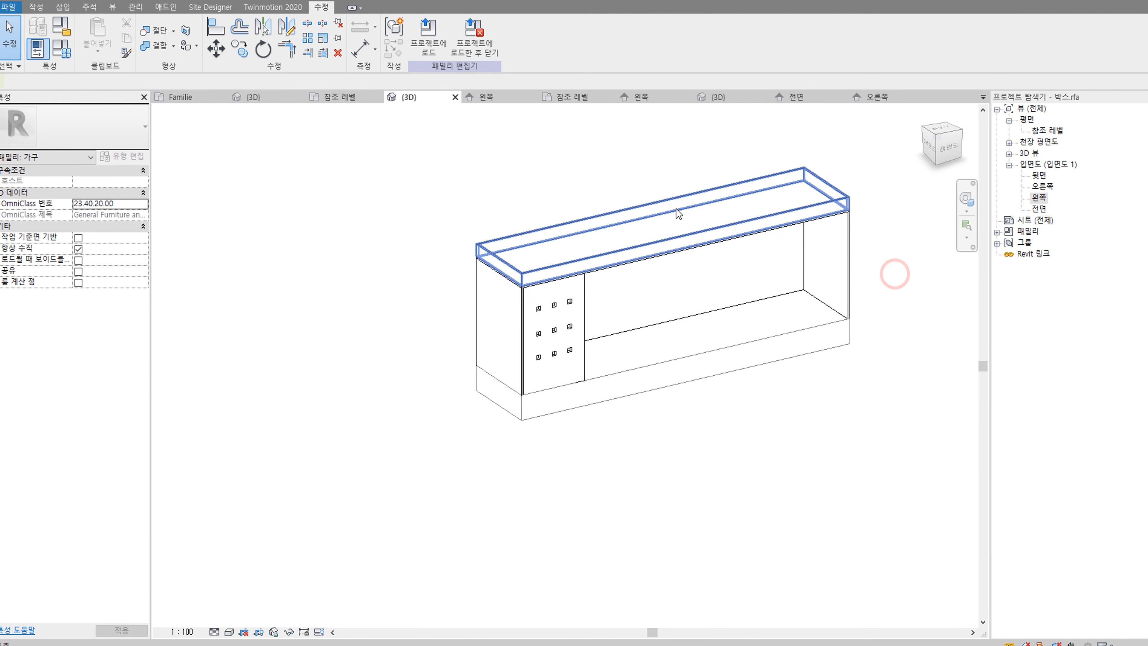
click(339, 97)
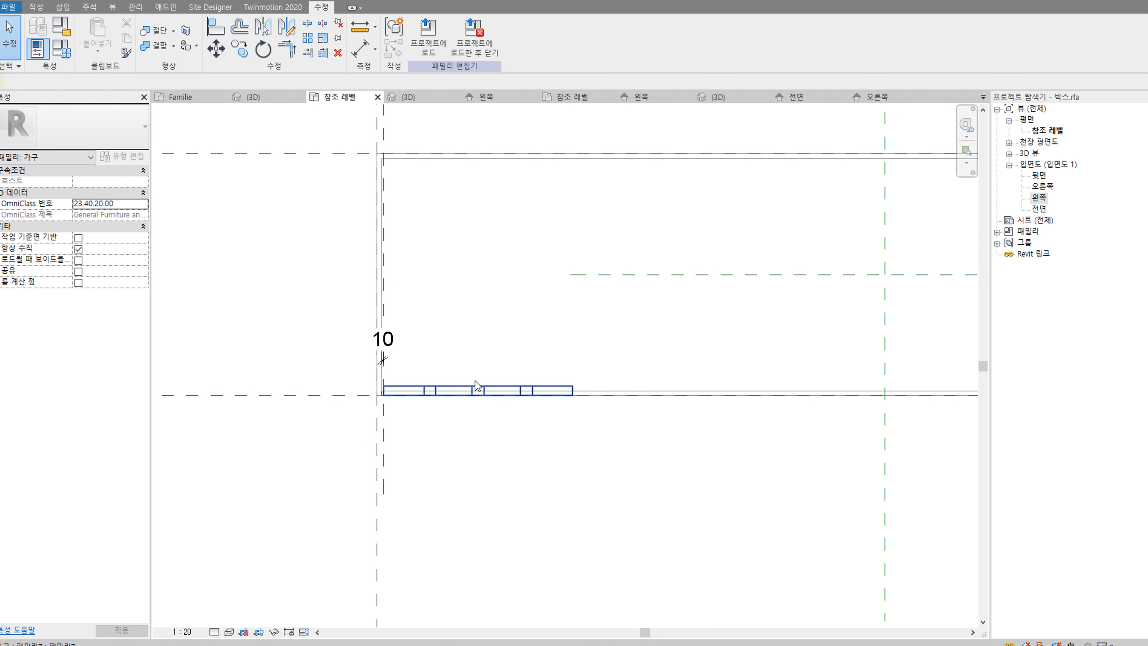
click(475, 384)
scroll(474, 379, down, 1)
click(406, 478)
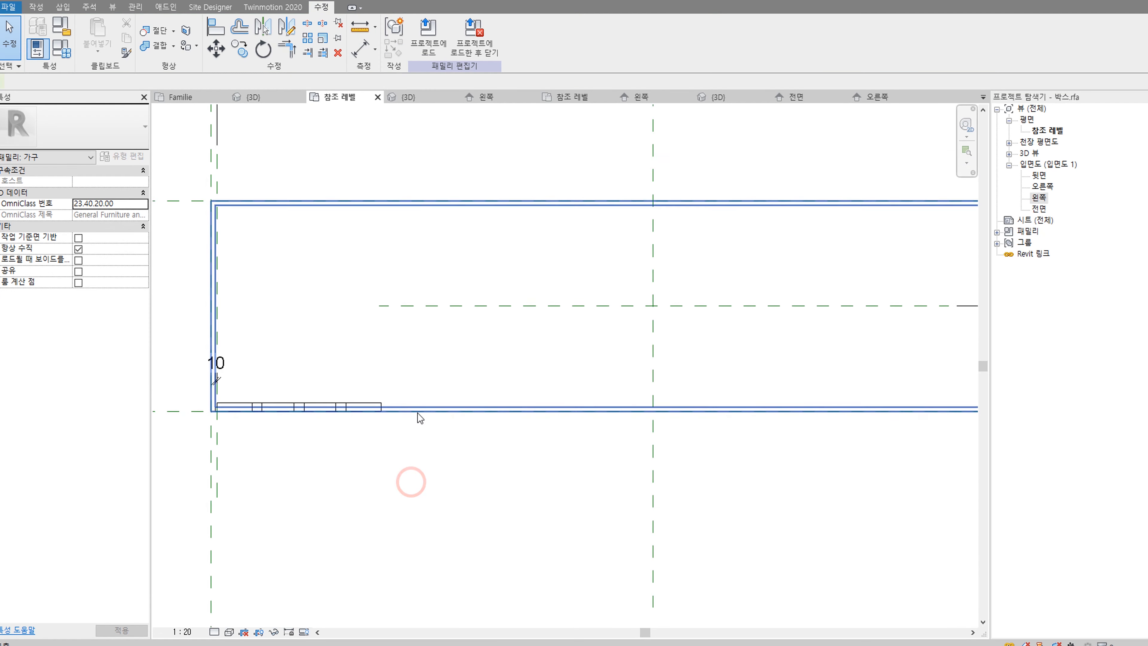
scroll(412, 410, down, 2)
click(384, 403)
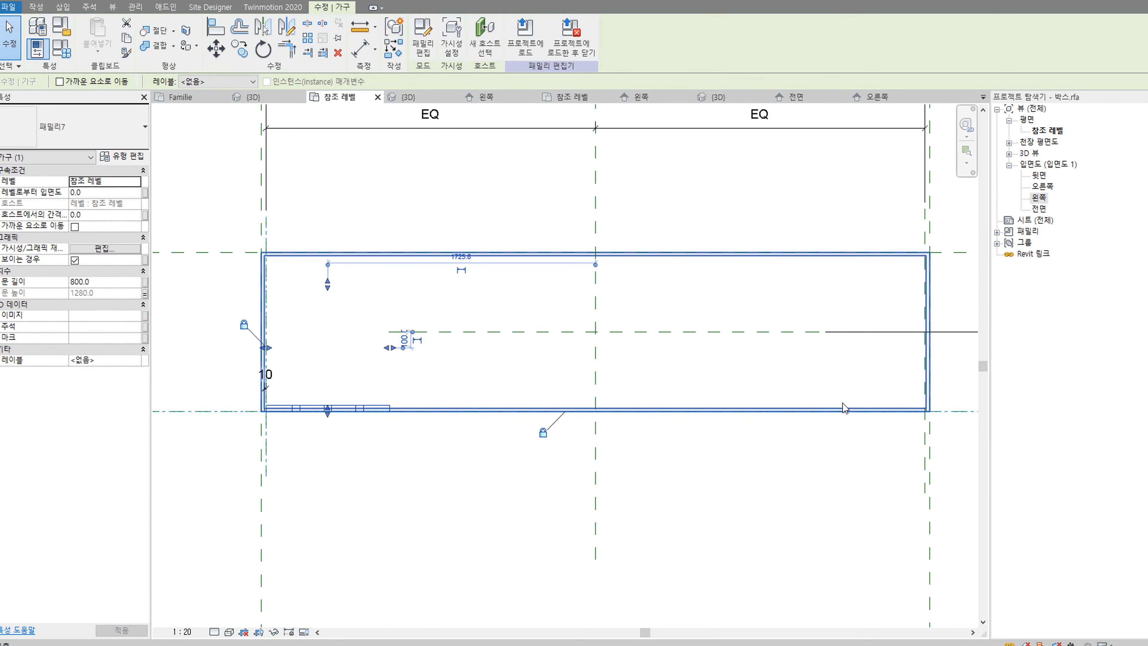
middle_drag(873, 434, 777, 435)
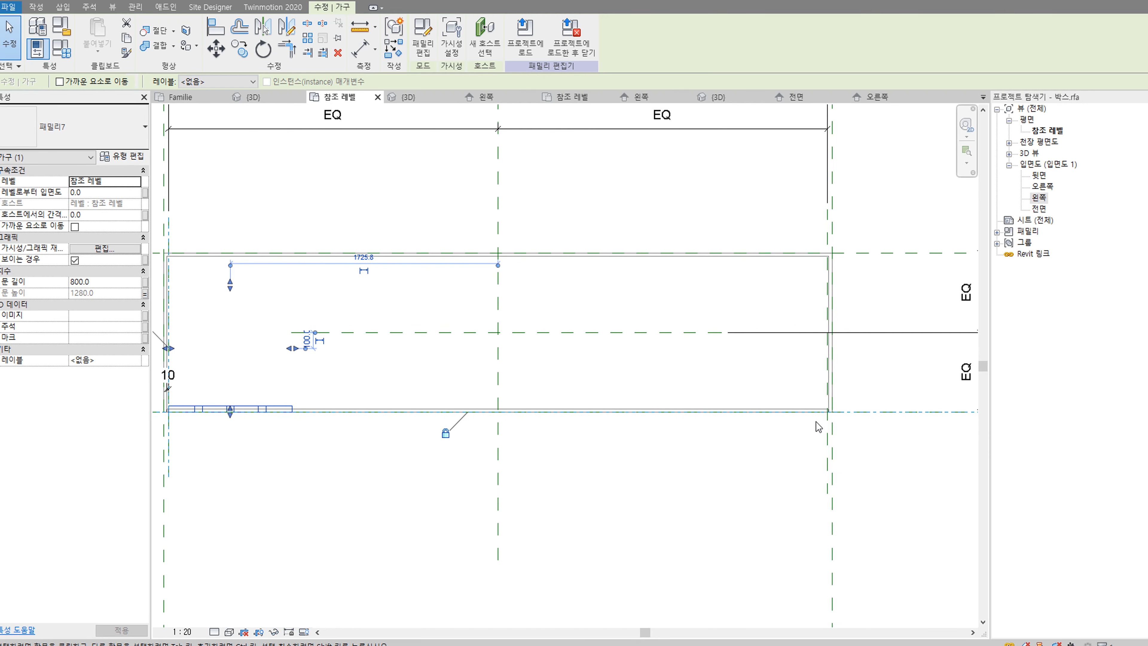
scroll(818, 423, up, 5)
scroll(796, 403, down, 5)
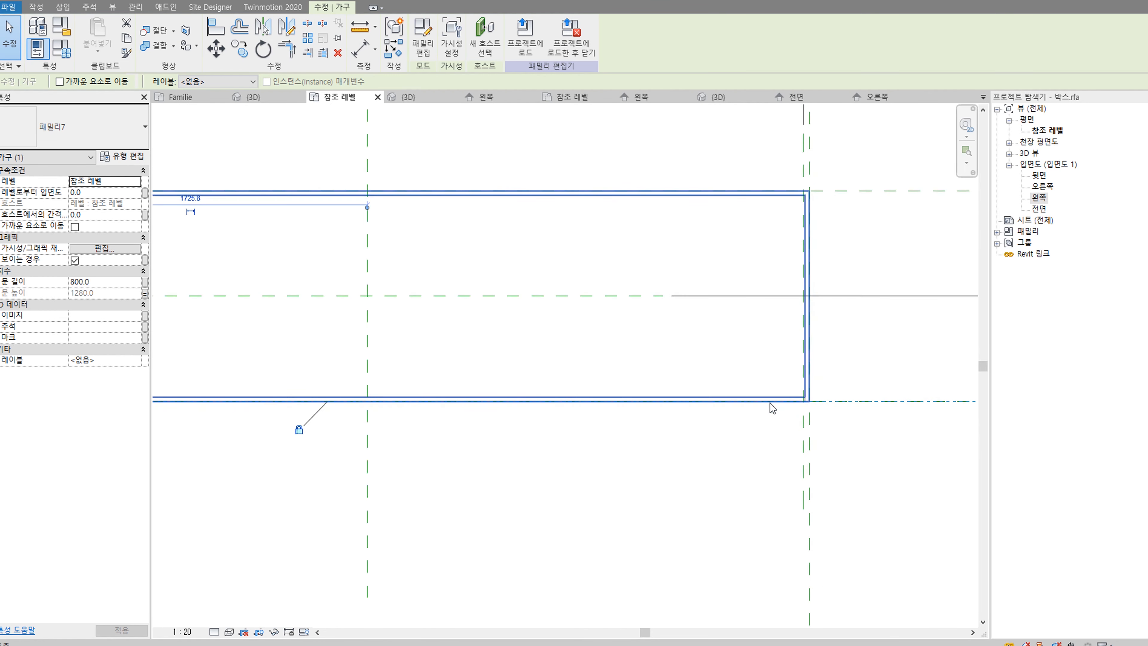
click(620, 476)
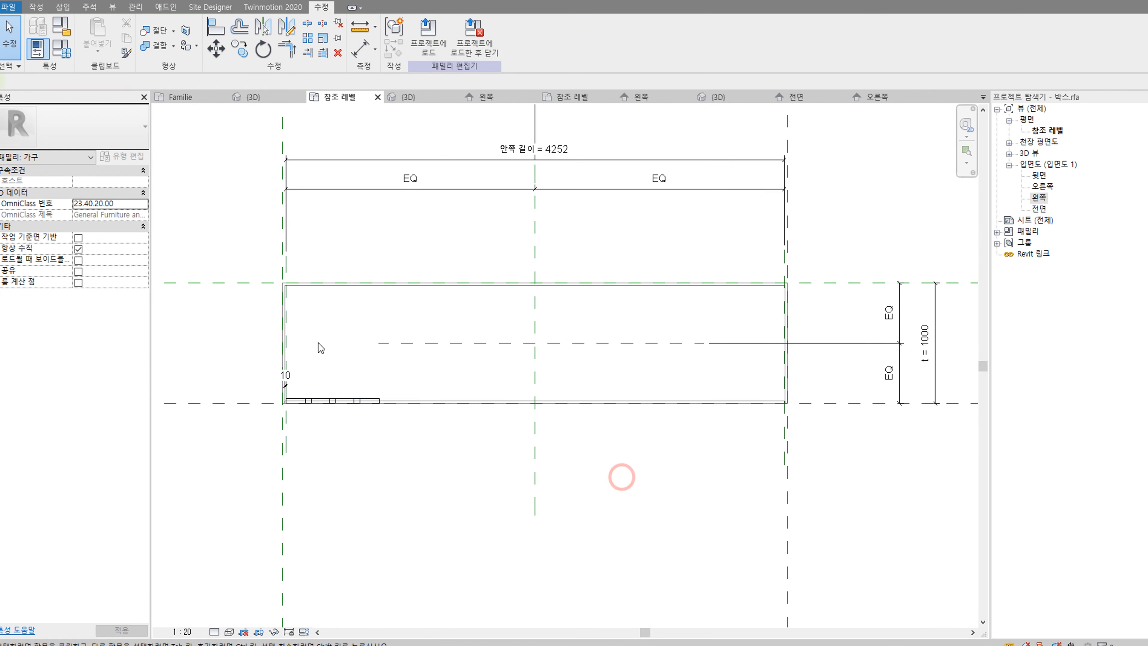
Step: Array the door panel linearly as 3 grouped, constrained items, spacing to the last one, from the left inner reference plane to the right inner one
click(335, 400)
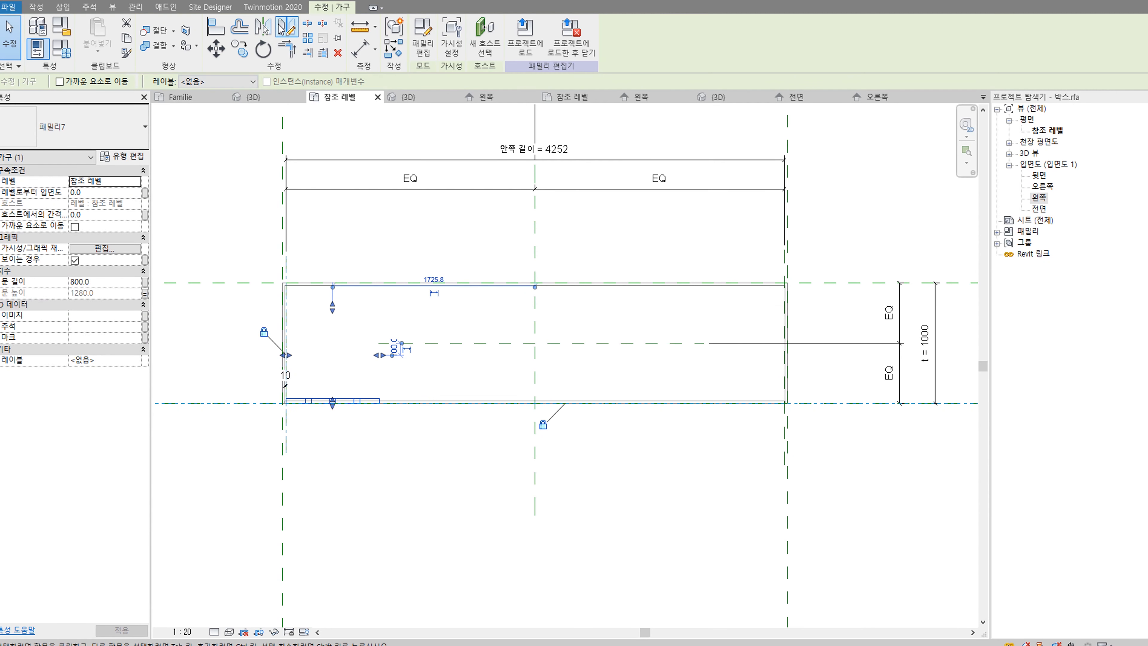
click(307, 44)
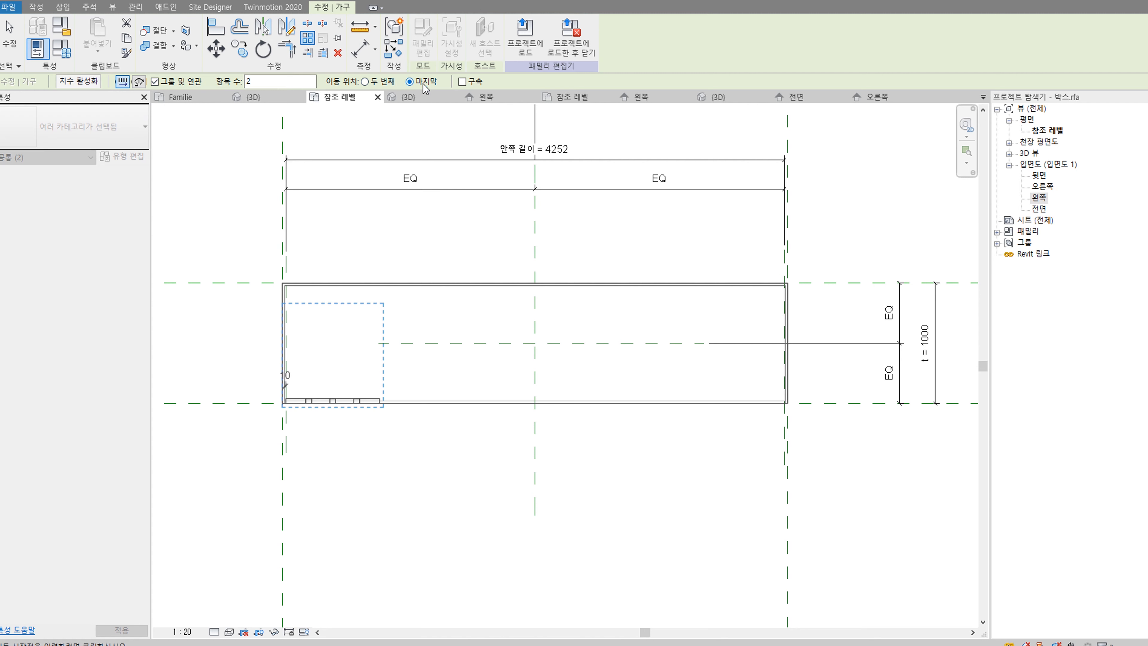
click(462, 81)
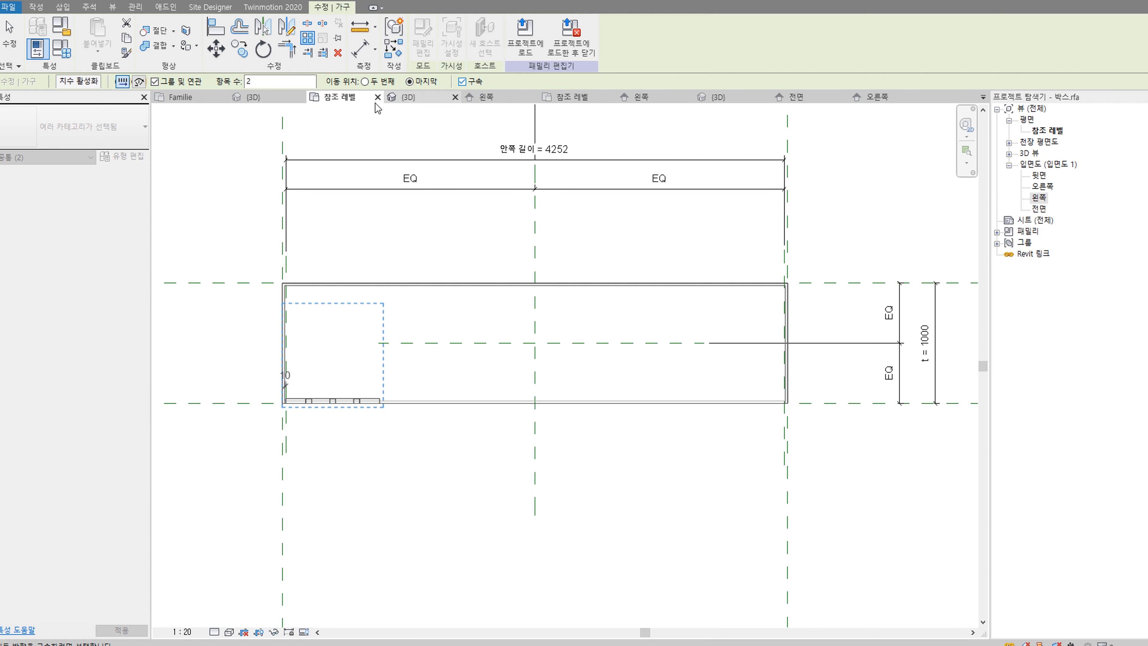
click(266, 81)
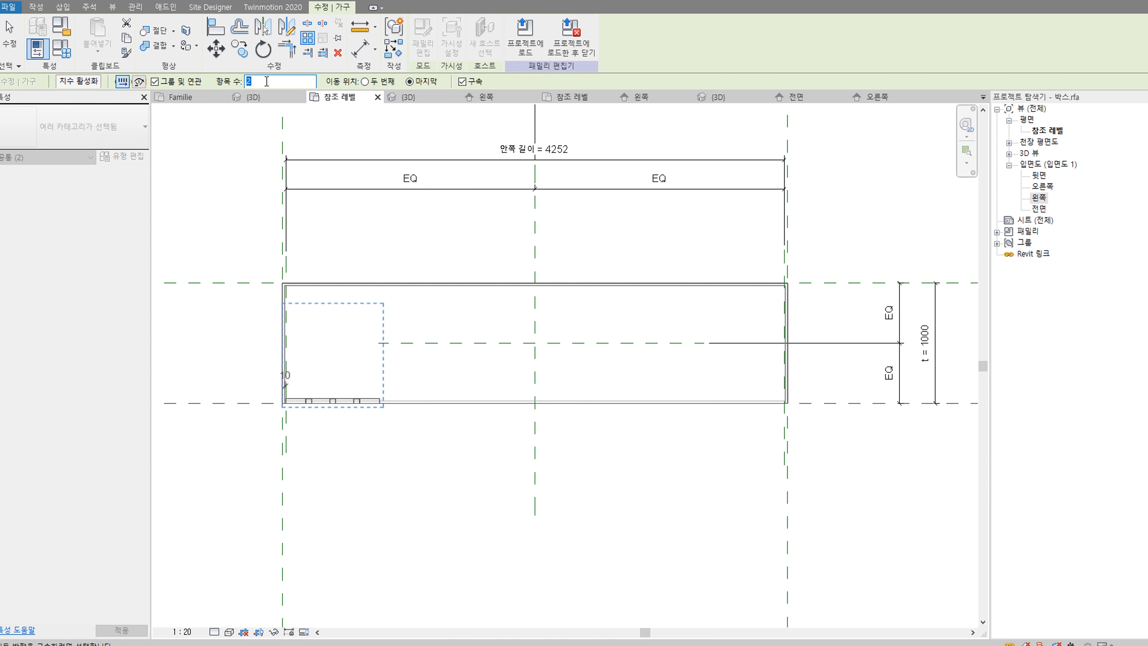
text(3)
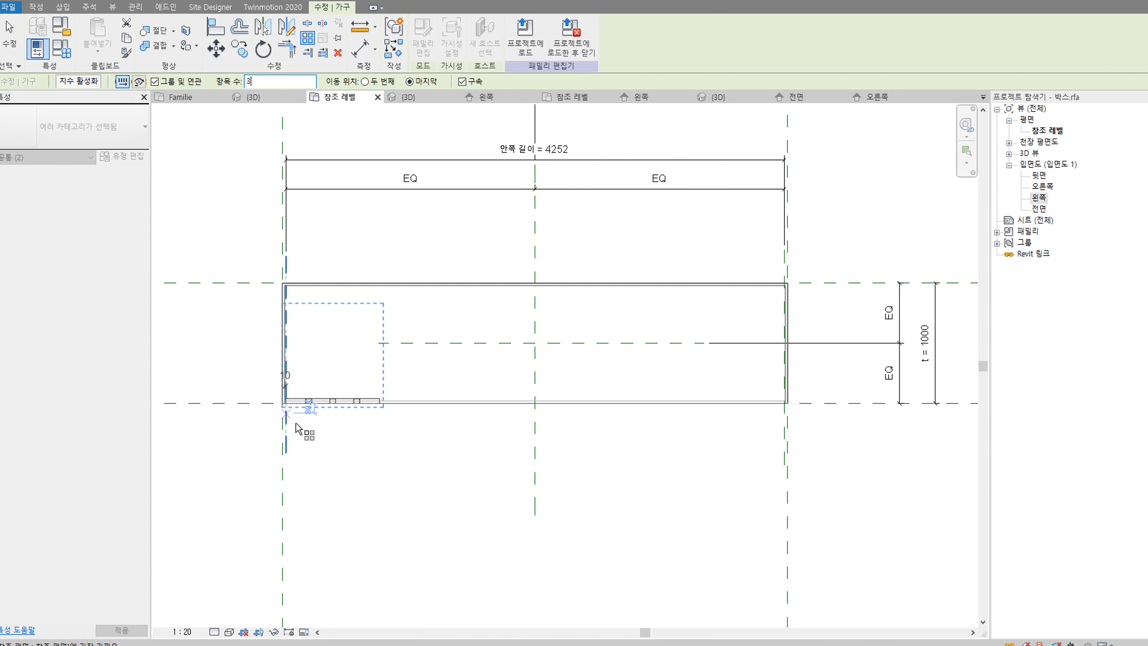
scroll(286, 413, up, 5)
click(279, 382)
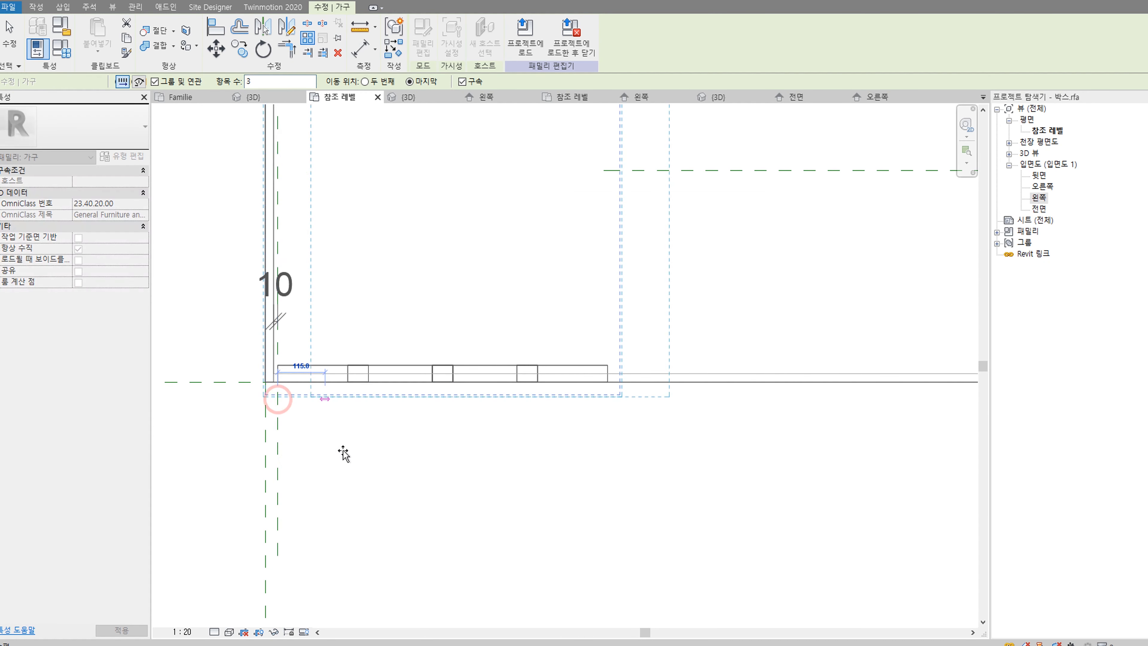
scroll(415, 444, down, 5)
middle_drag(778, 447, 505, 436)
scroll(570, 427, up, 4)
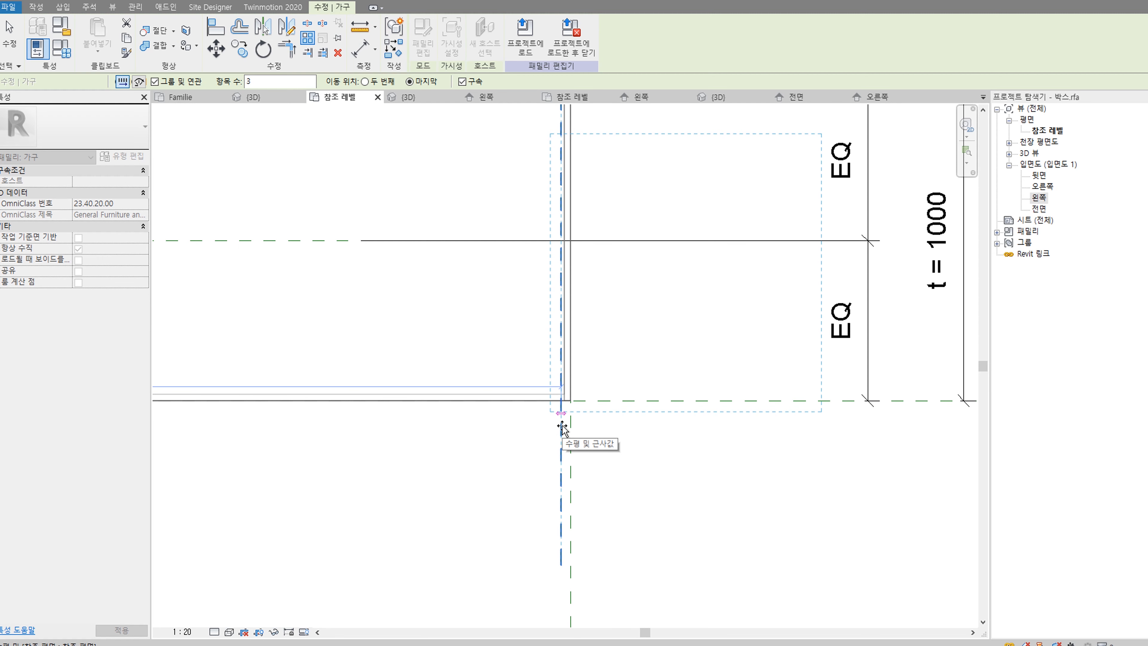
click(562, 427)
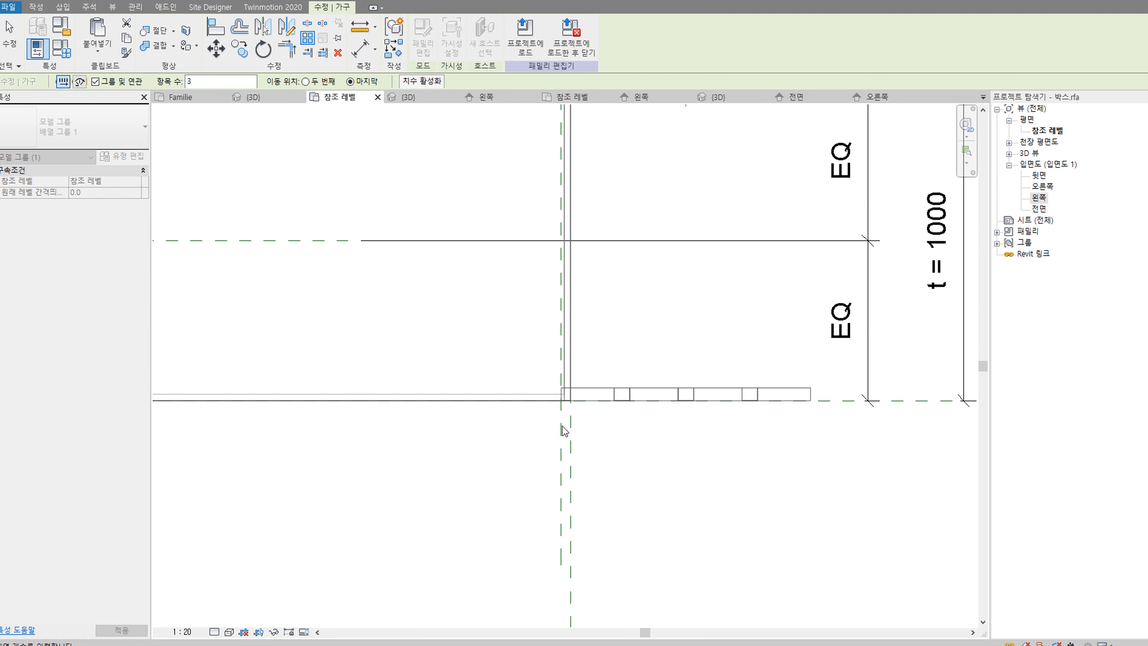
scroll(561, 427, down, 3)
middle_drag(689, 436, 629, 430)
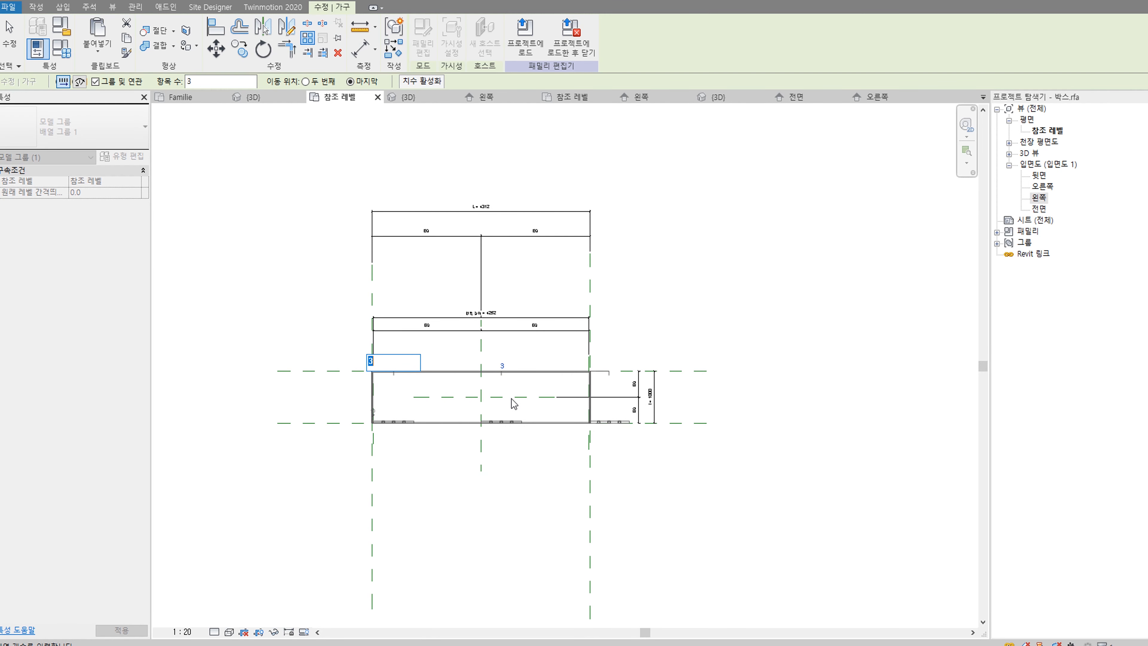
key(Return)
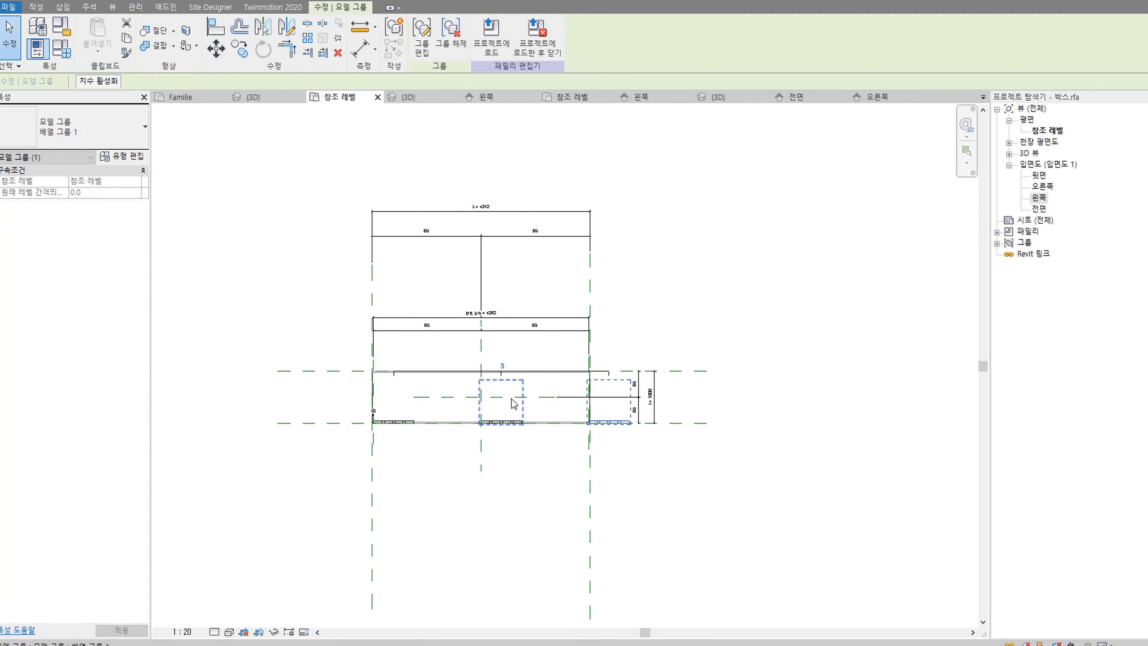
scroll(563, 495, up, 2)
click(515, 446)
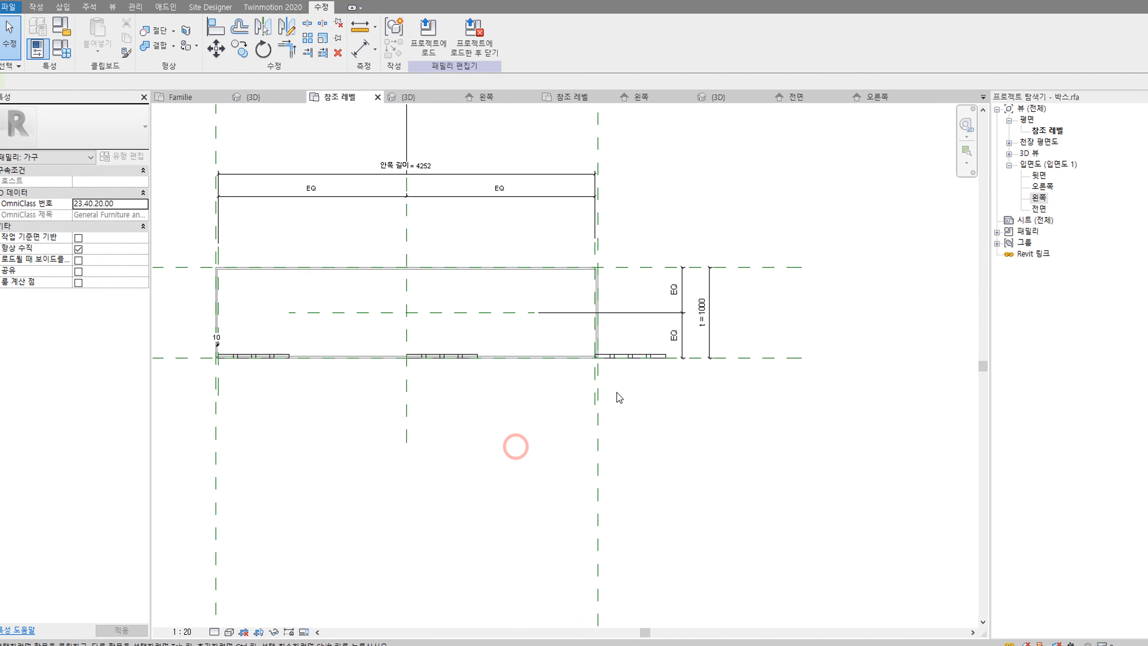
Step: Align the last arrayed door's right edge to the right inner reference plane and lock the alignment
scroll(617, 398, up, 3)
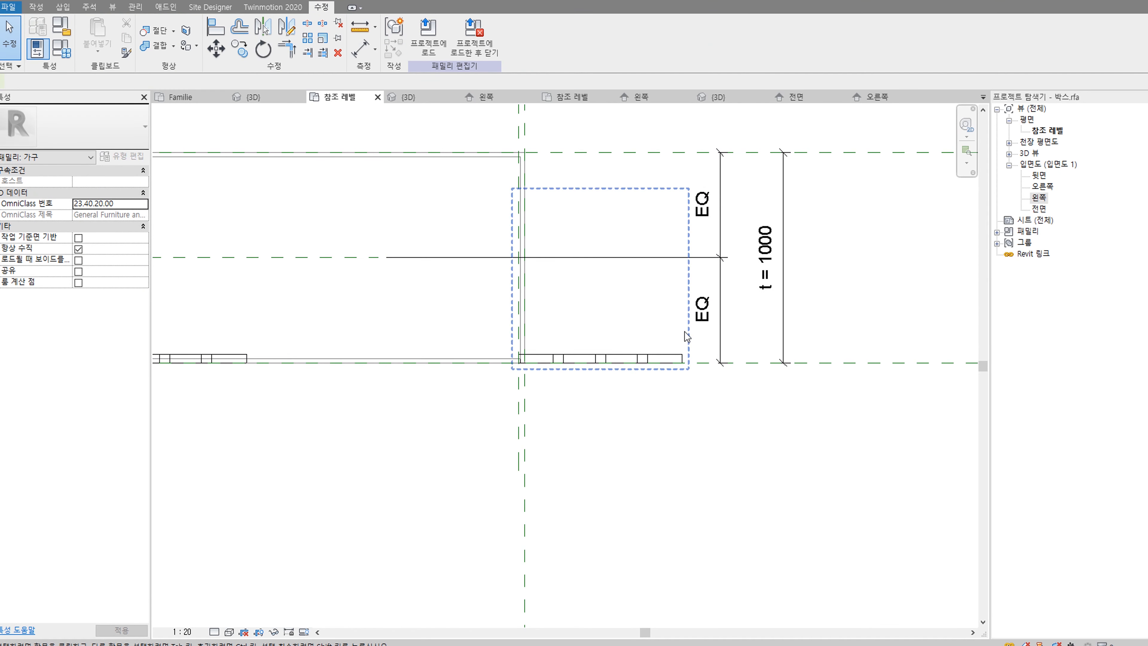
scroll(679, 363, up, 3)
key(a)
key(l)
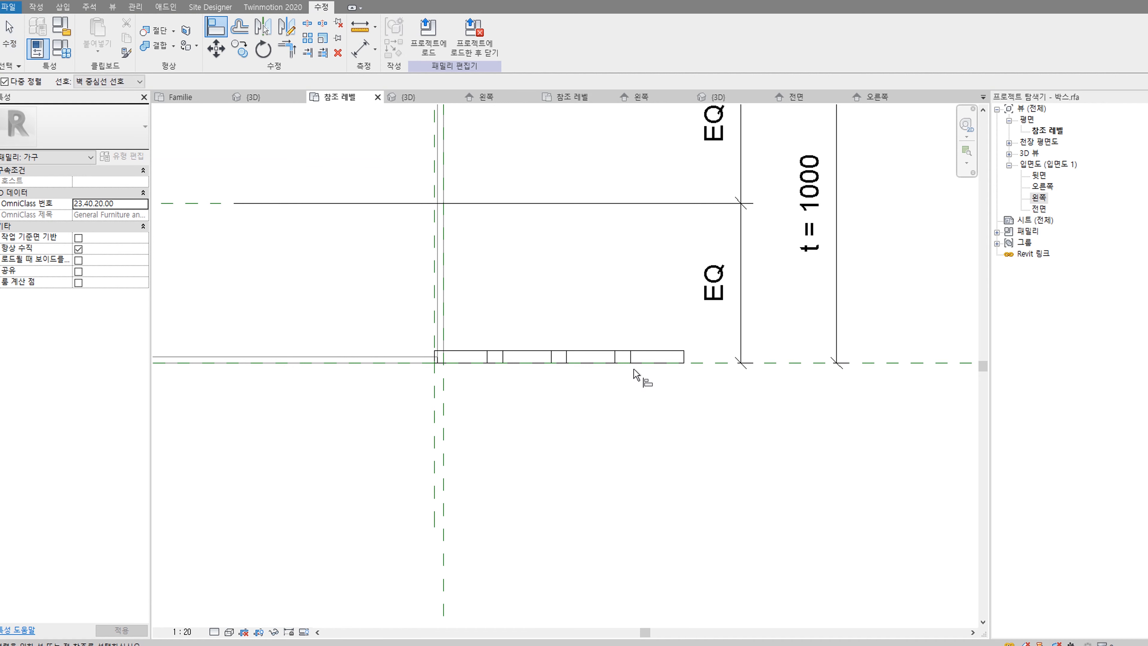
click(434, 398)
scroll(743, 353, up, 2)
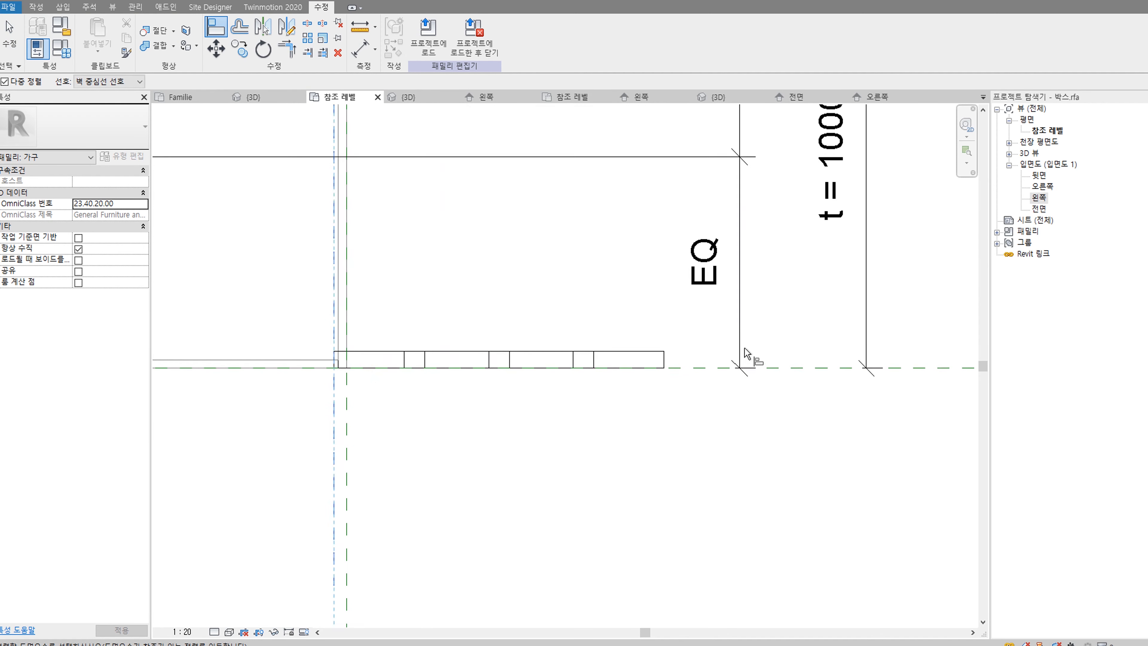
click(666, 359)
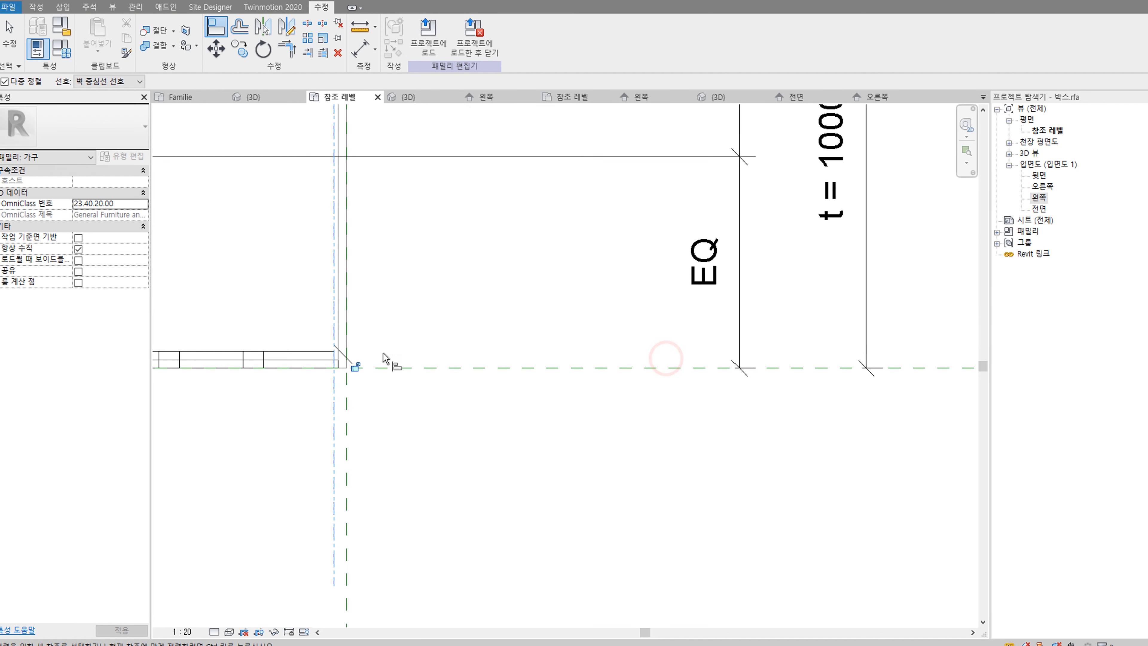
click(355, 367)
scroll(541, 475, down, 3)
scroll(583, 406, down, 3)
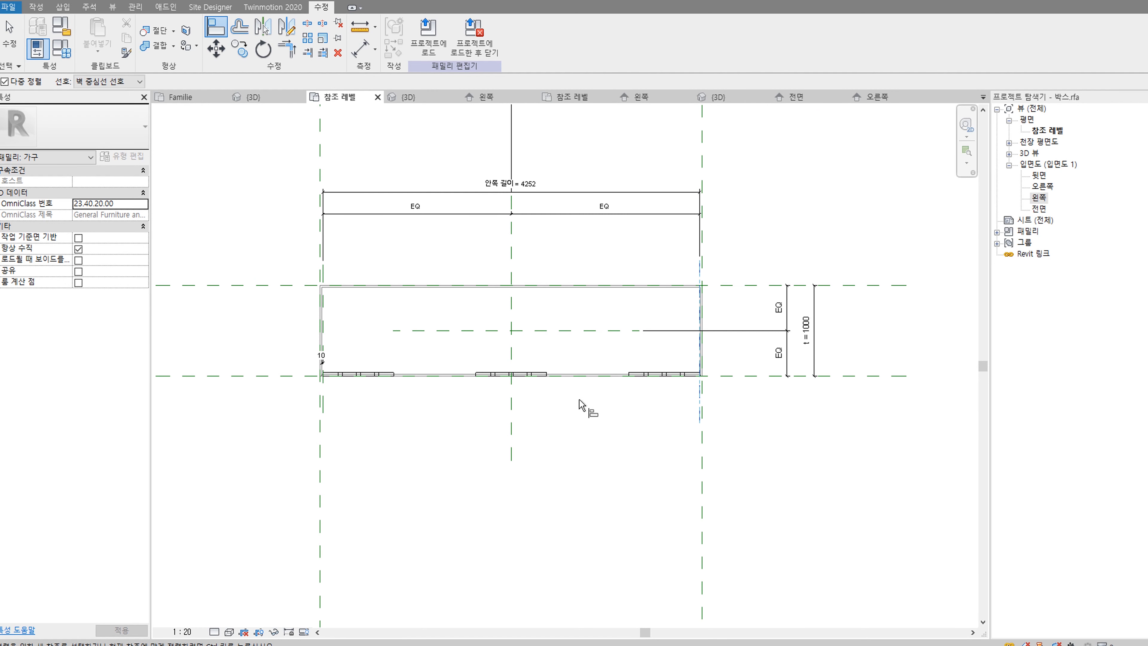
key(Escape)
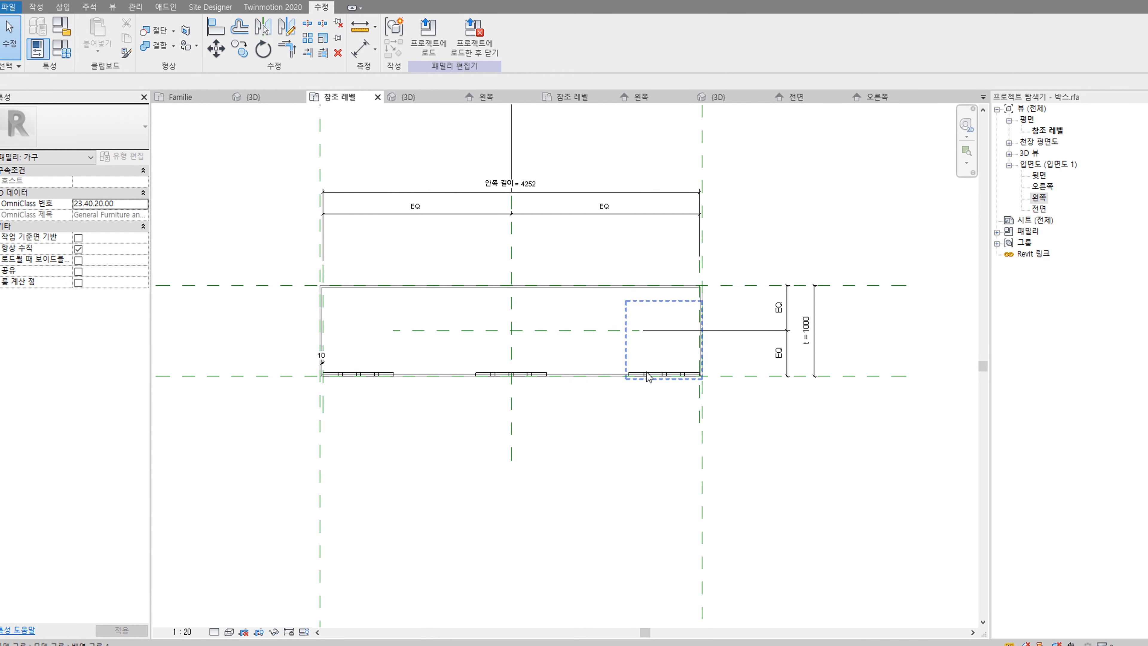
Step: Label the door array's item count with a new instance family parameter named 갯수
click(643, 371)
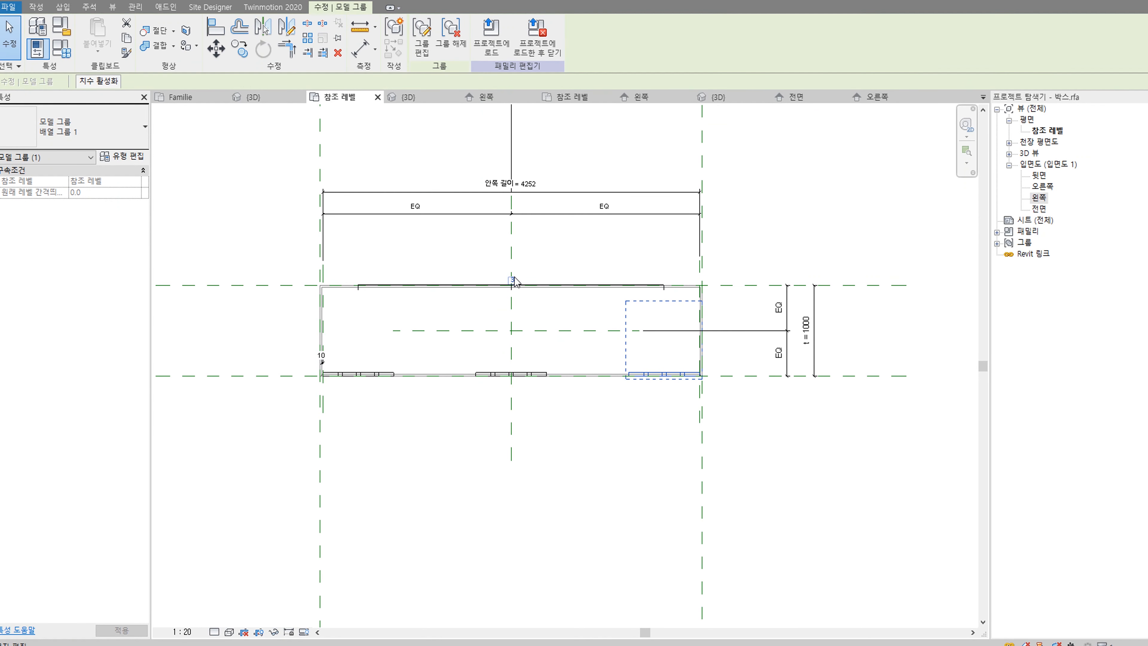
scroll(667, 296, up, 2)
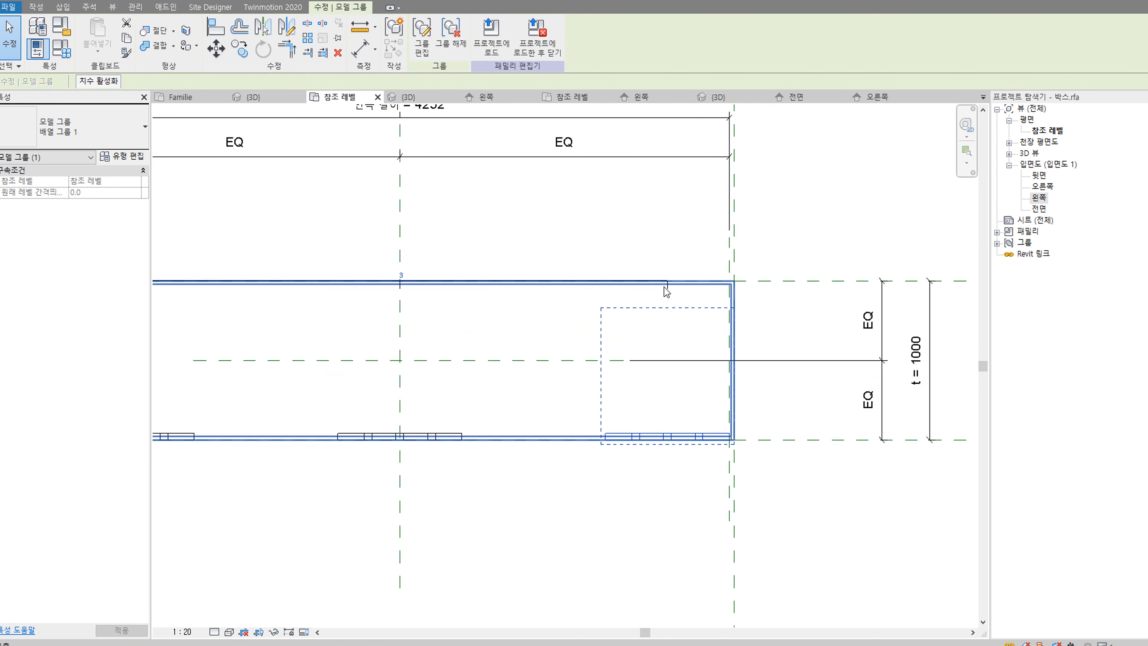
click(668, 292)
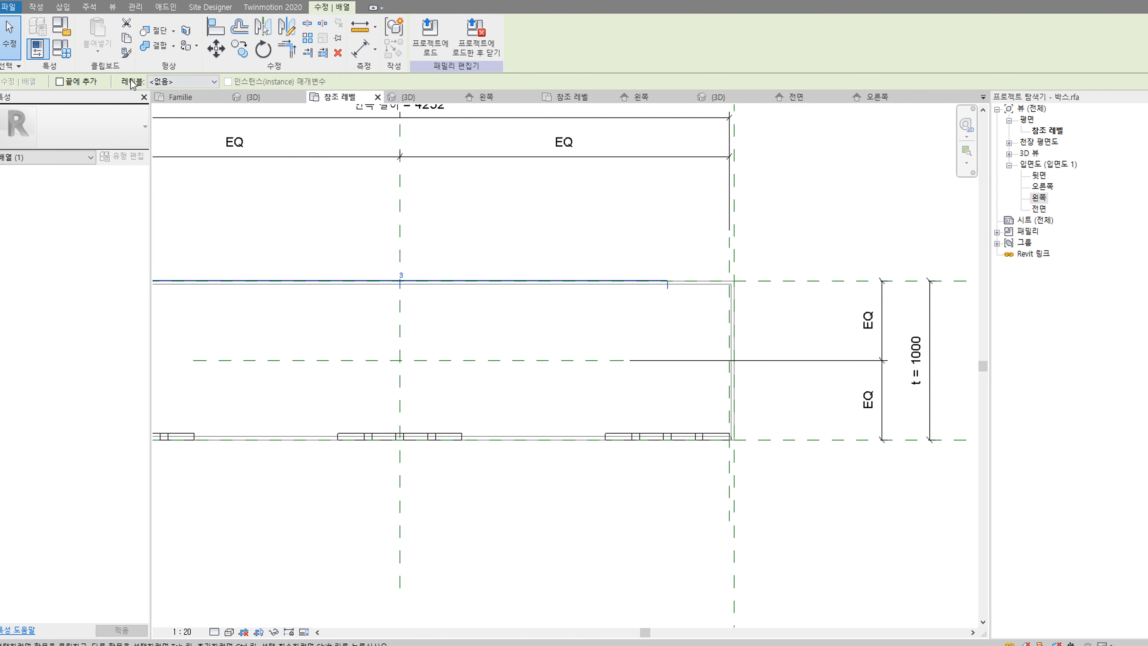
click(180, 81)
click(167, 100)
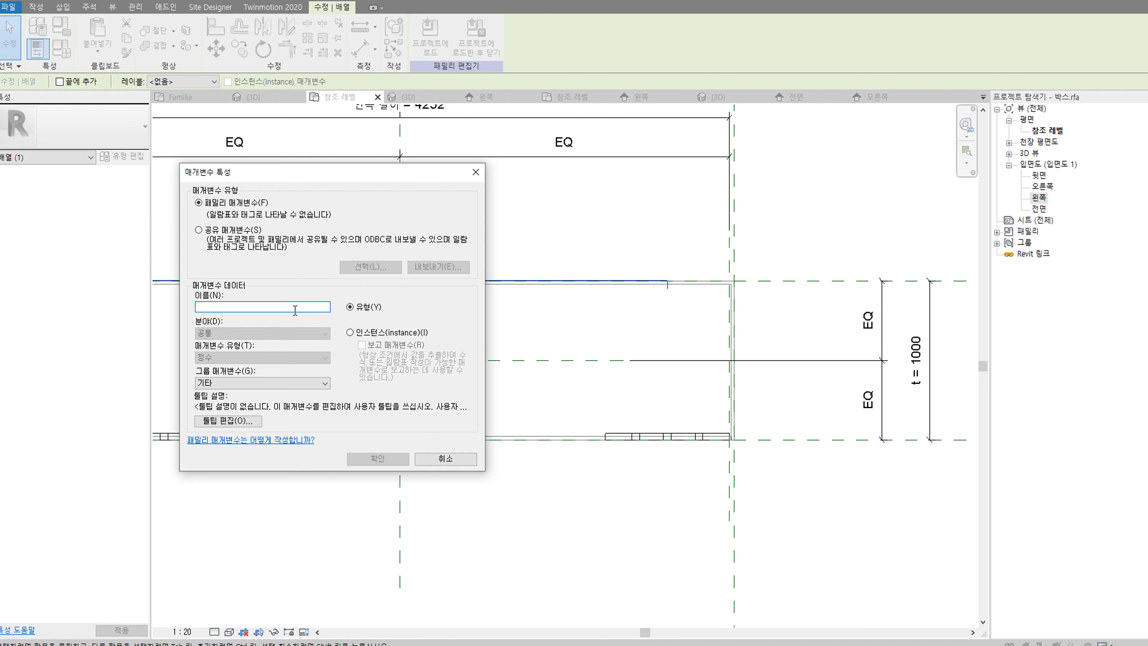
key(BackSpace)
key(BackSpace)
text(갯ㅅ)
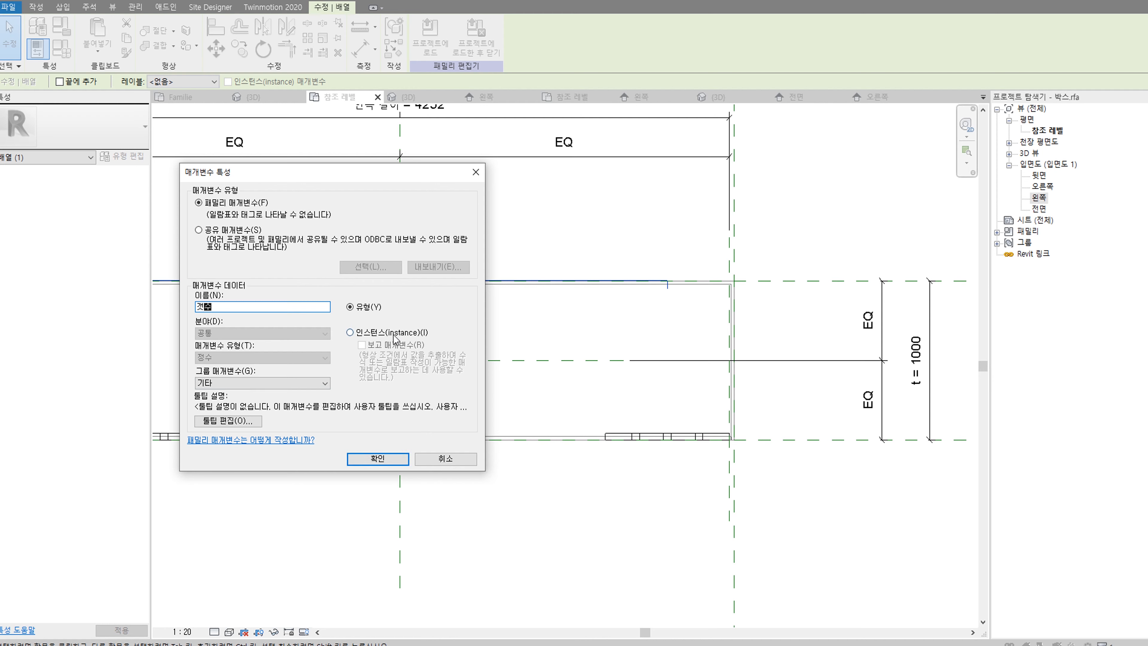
click(394, 337)
click(378, 459)
click(487, 559)
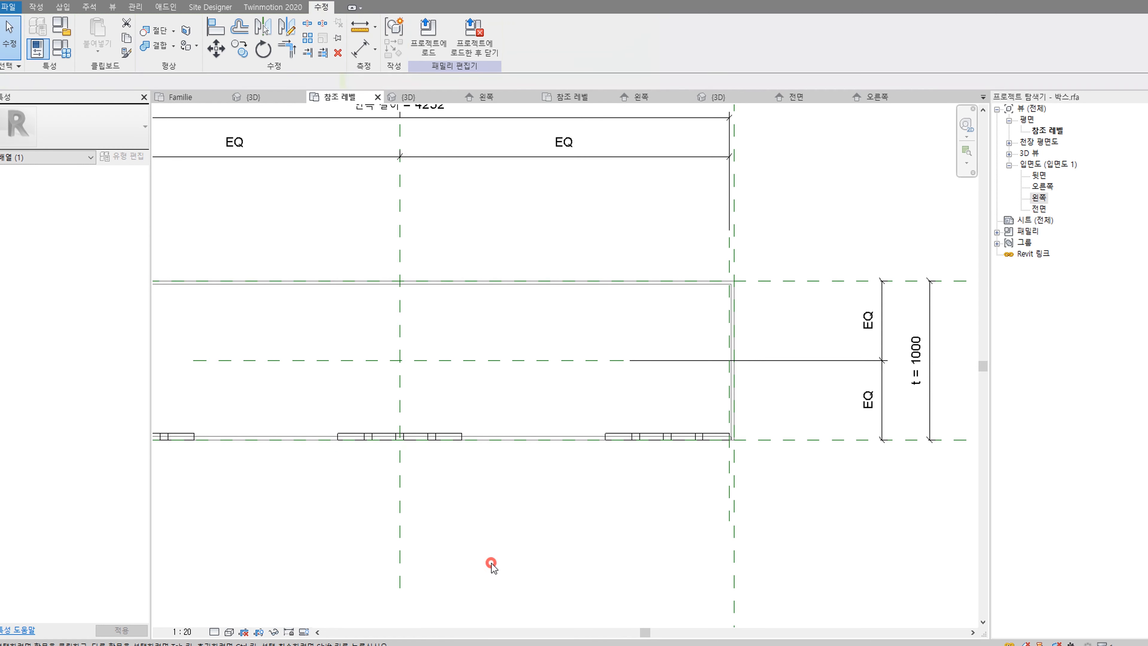
Step: Set the 갯수 parameter to 4 in the family types and apply it while viewing the box in 3D
scroll(481, 500, down, 2)
middle_drag(485, 416, 499, 350)
scroll(499, 349, up, 1)
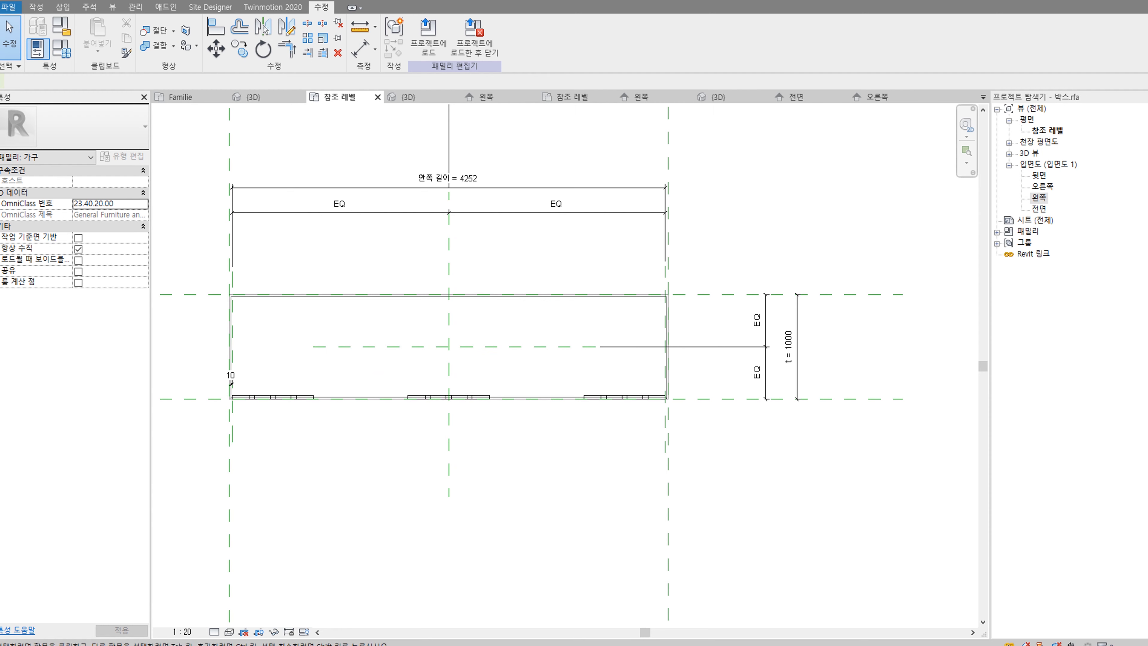
click(217, 0)
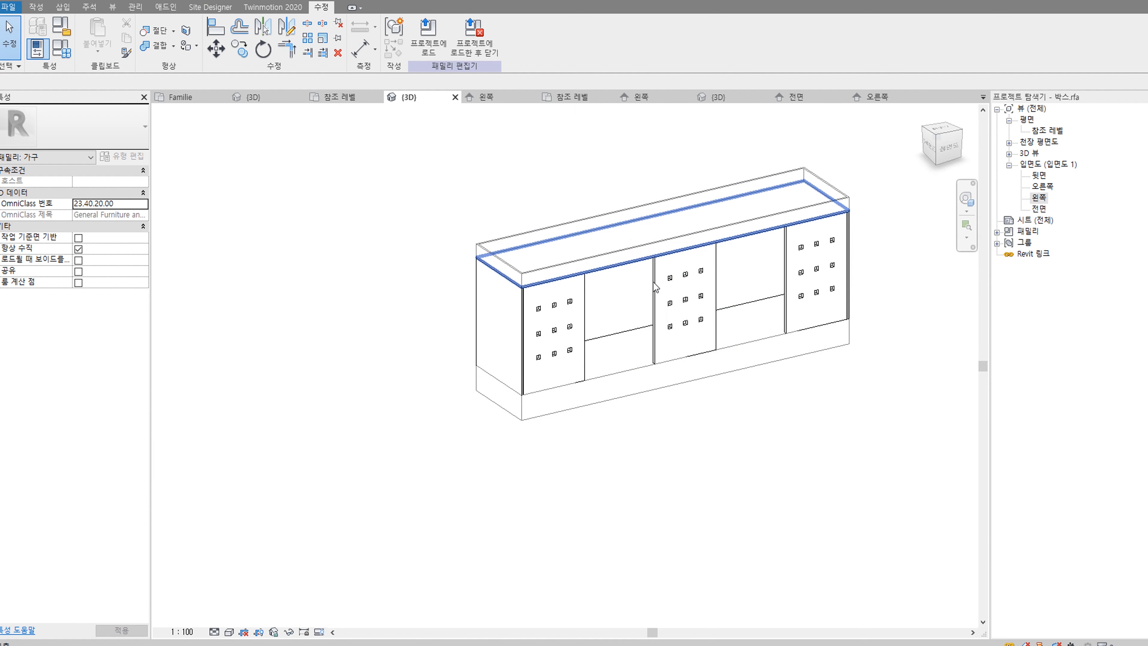
middle_drag(638, 263, 642, 287)
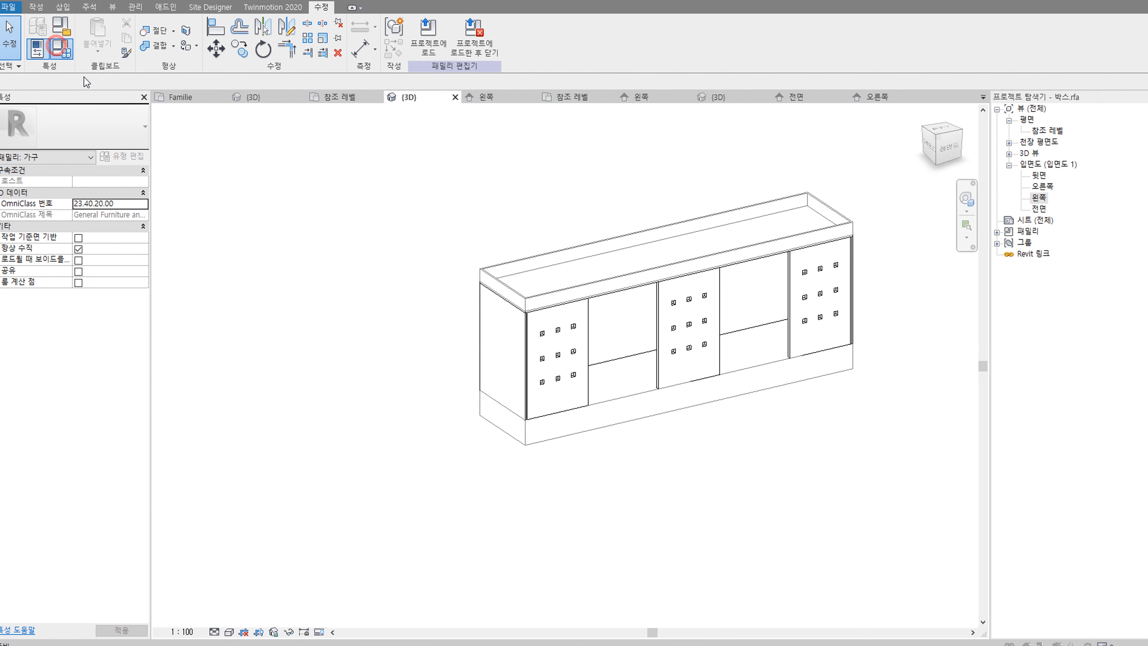
click(61, 49)
drag(846, 156, 313, 142)
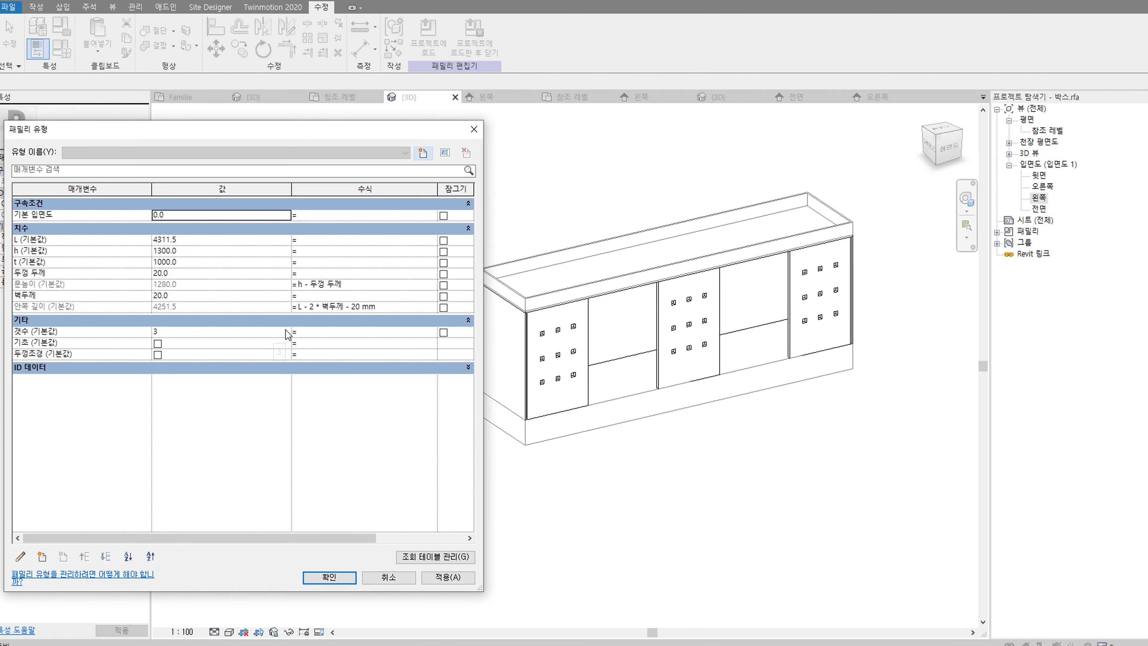
text(4)
click(447, 577)
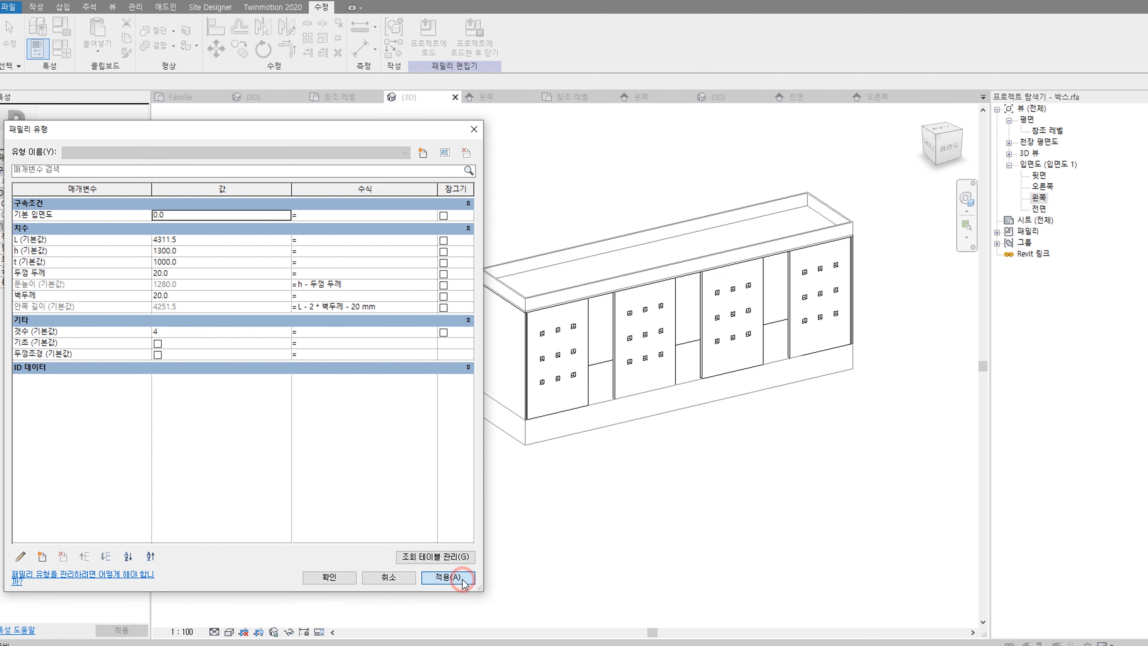
Step: Try the 갯수 parameter at 5 and 6, applying each value, and accept the family types
click(284, 329)
click(284, 329)
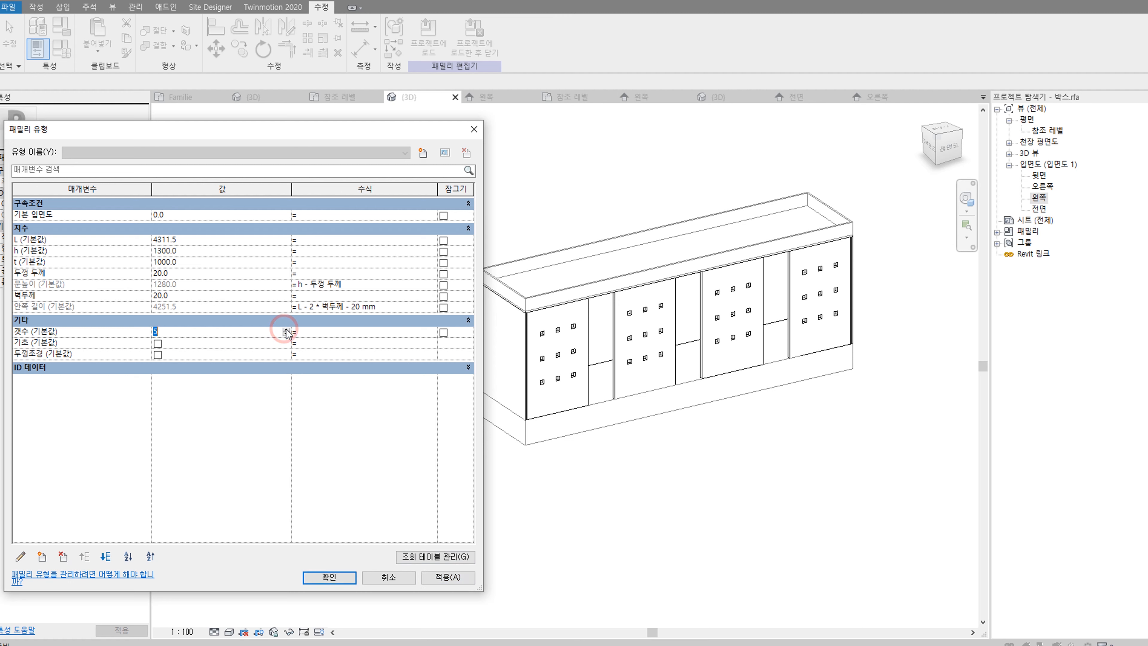
click(441, 577)
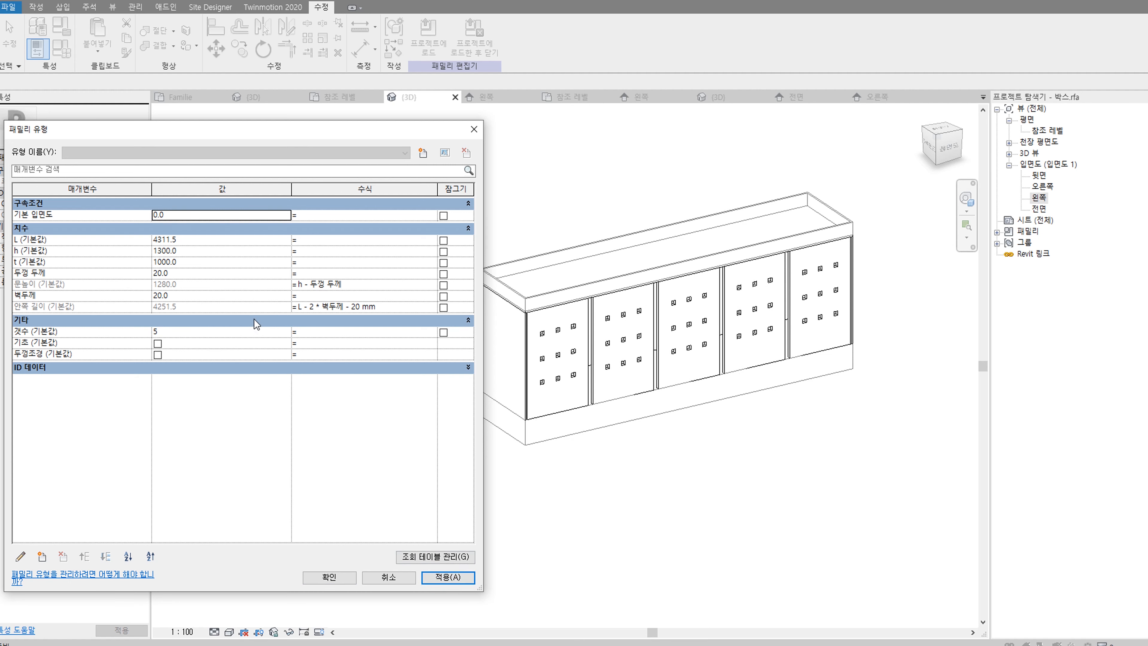
click(286, 332)
click(285, 330)
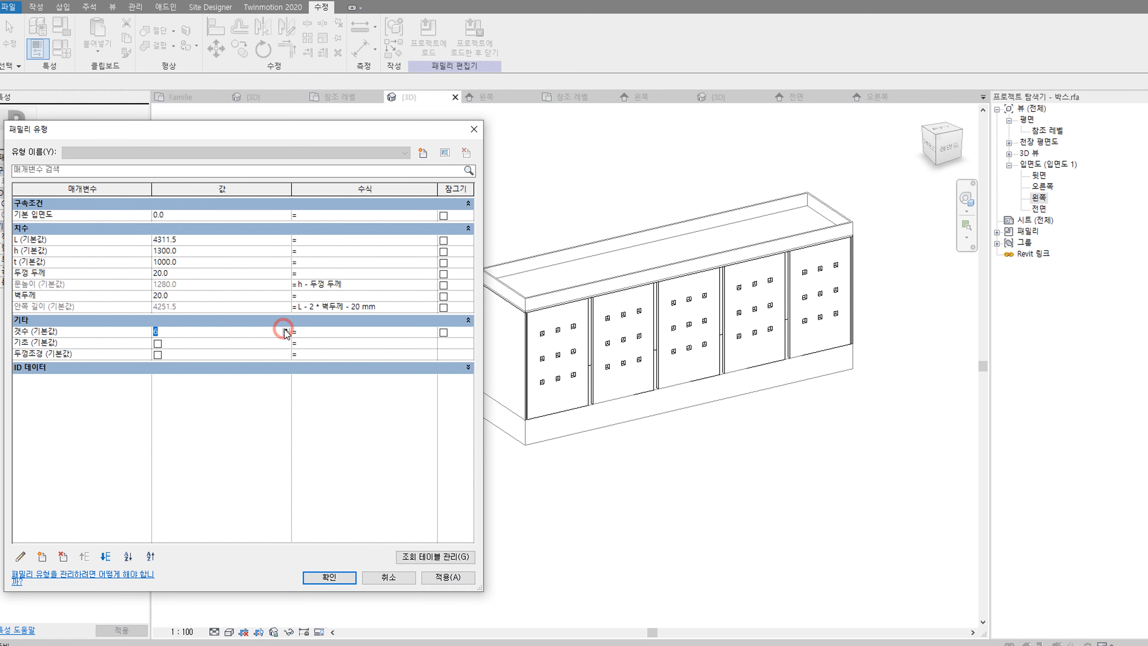
click(444, 579)
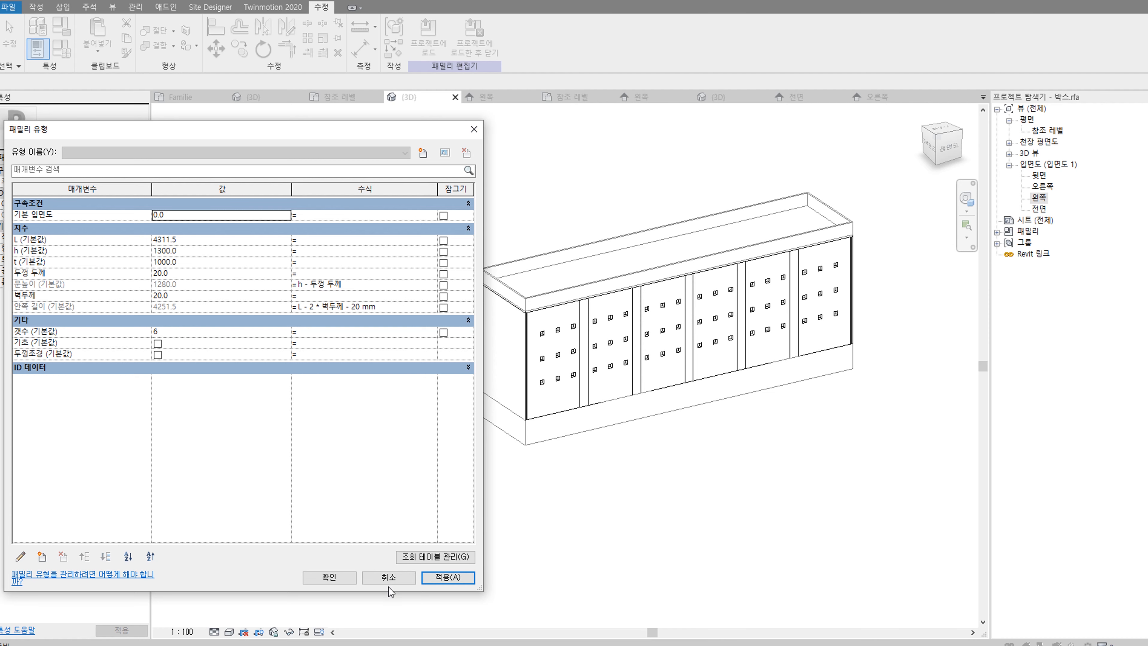
click(337, 583)
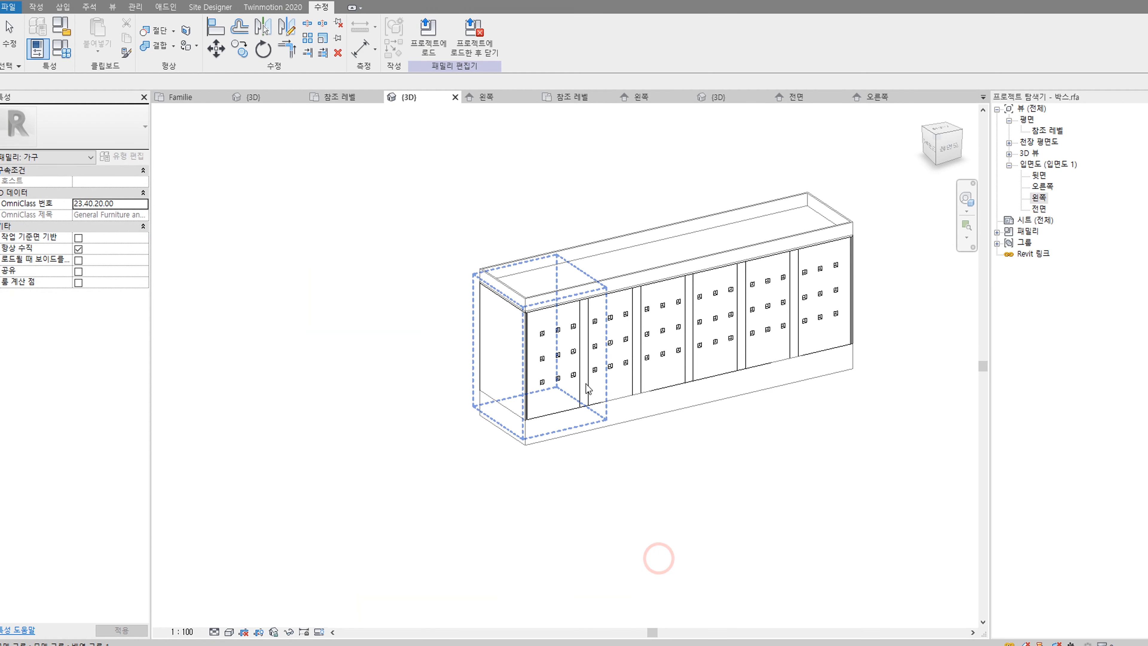
Step: Edit the first door's array group, associate the door's 문 길이 with a new instance parameter named 문길이, and finish the group
click(574, 373)
double_click(574, 373)
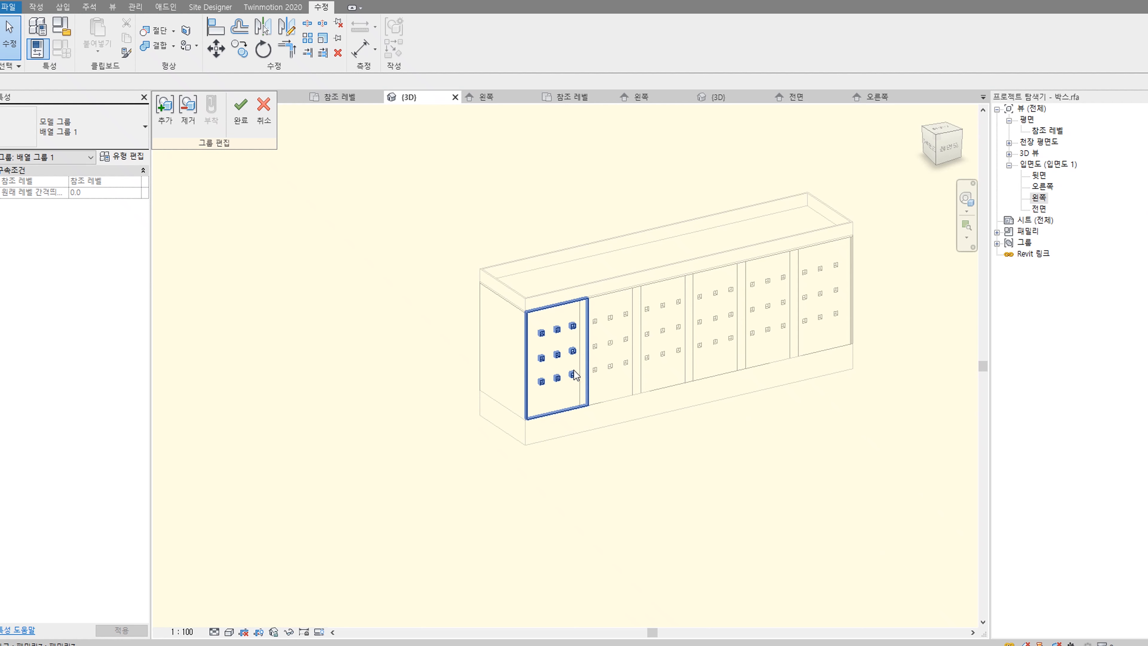
click(588, 385)
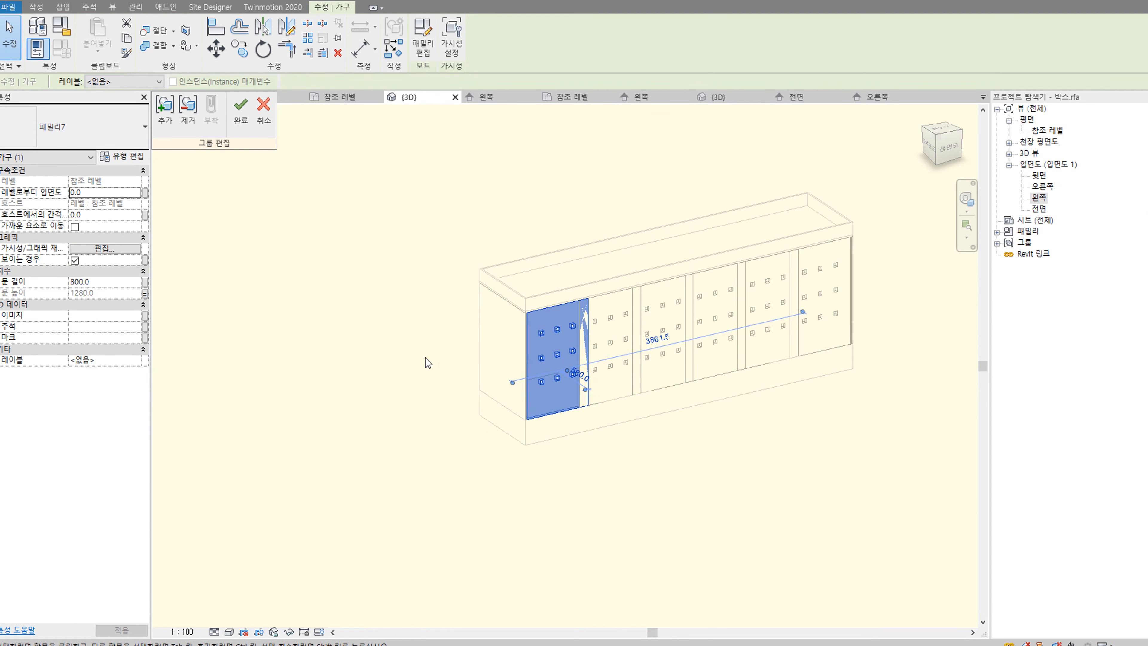
click(145, 281)
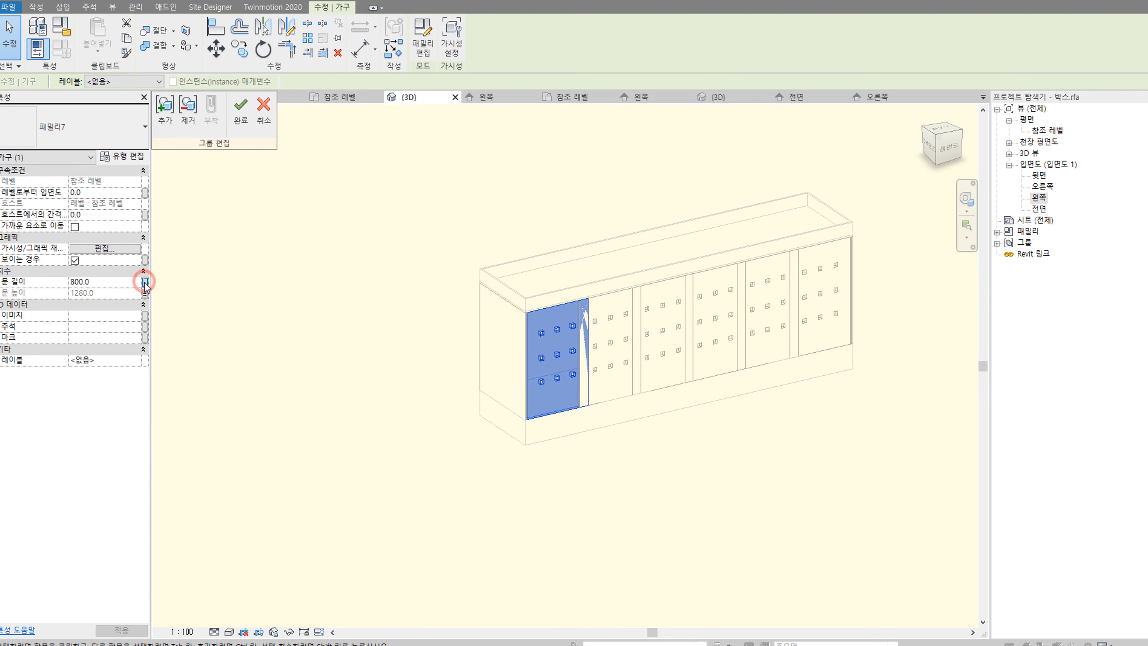
click(471, 393)
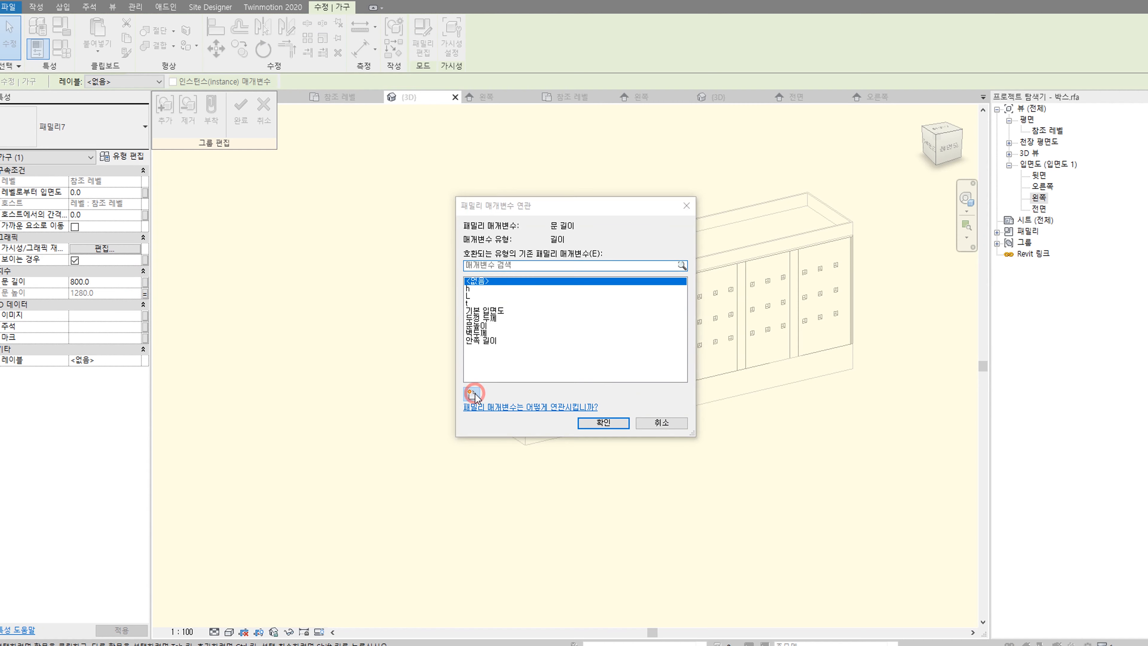
text(문길이)
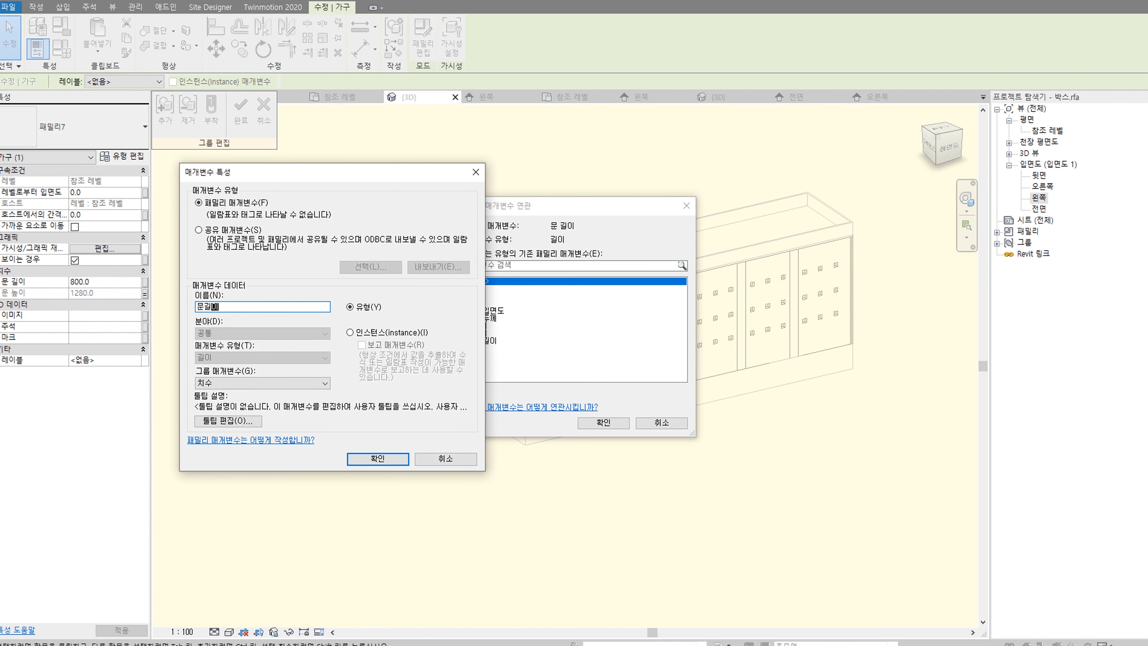
click(360, 333)
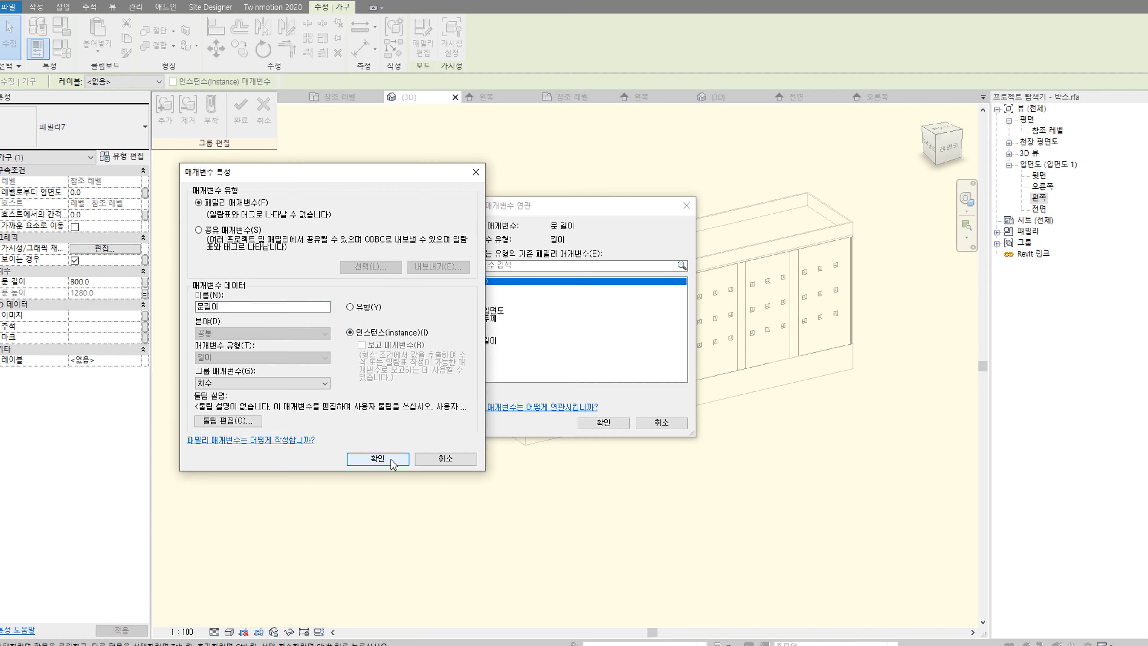
click(378, 459)
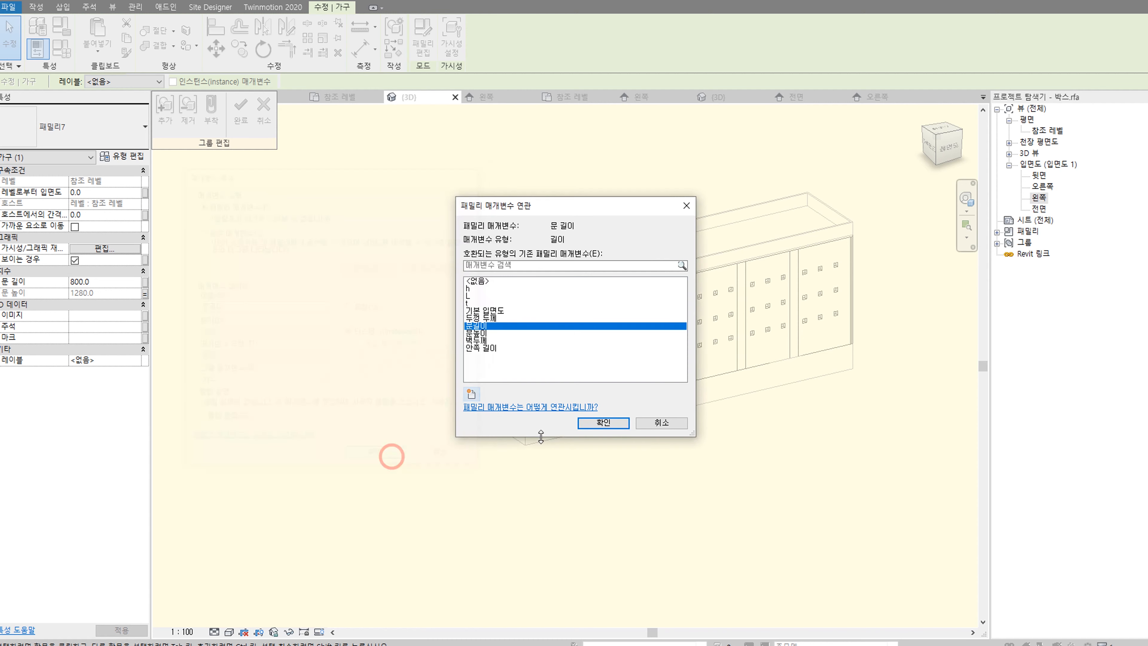
click(603, 422)
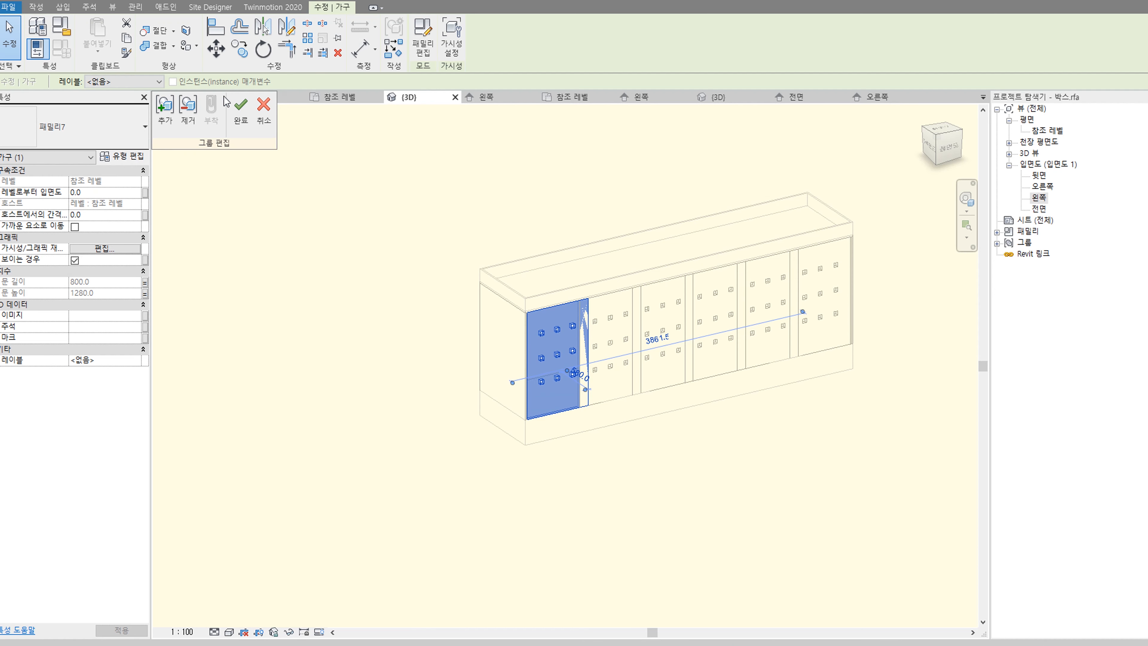
click(240, 108)
click(371, 359)
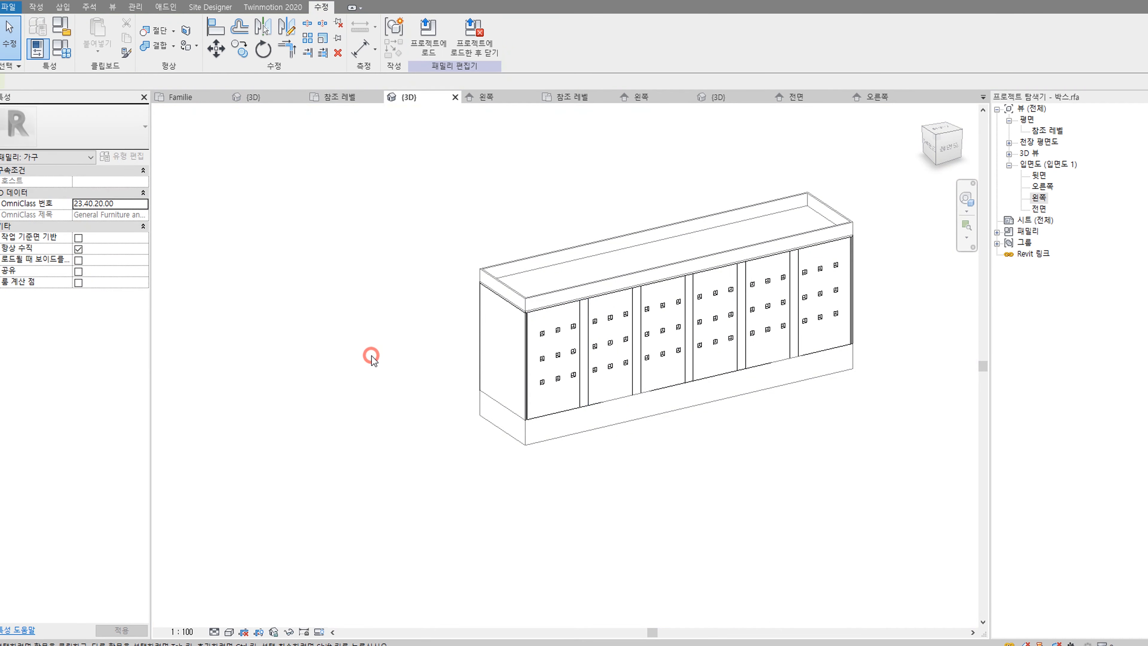
Step: Give the 문길이 parameter the formula 안쪽 길이 / 갯수 in the family types, apply it and accept
click(61, 48)
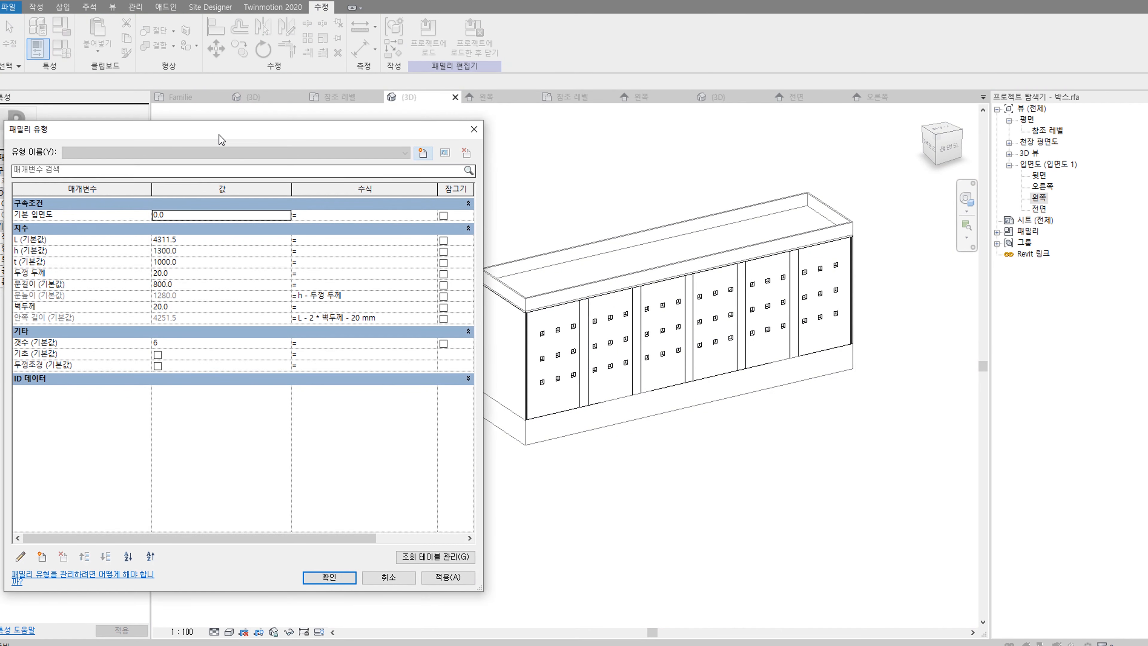
drag(230, 133, 326, 140)
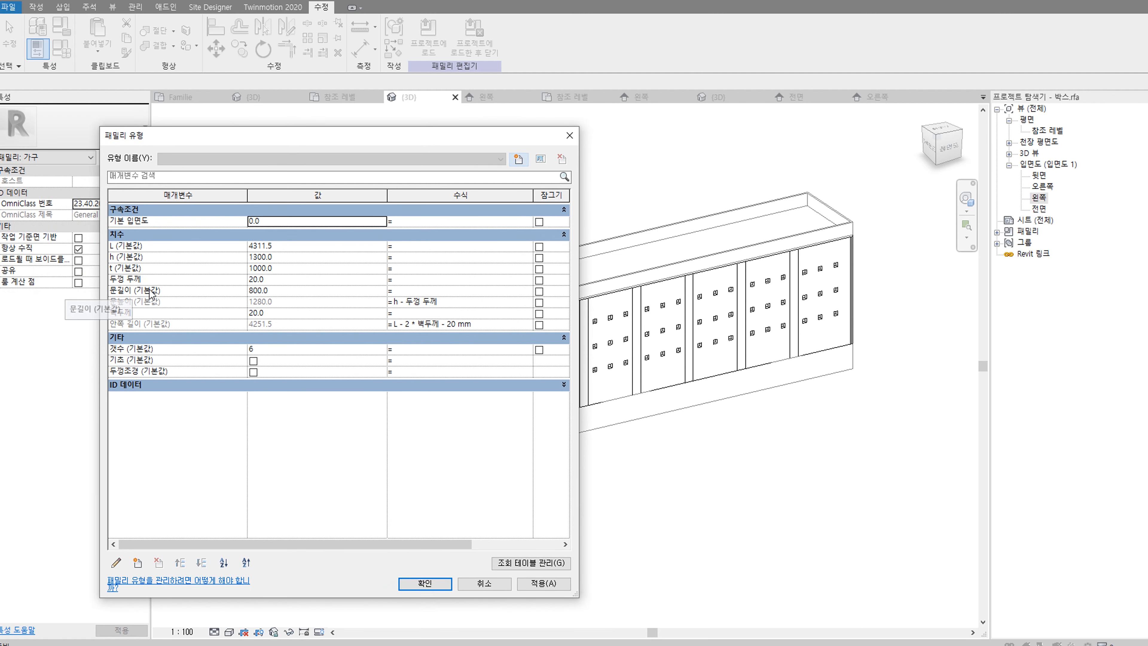
click(402, 292)
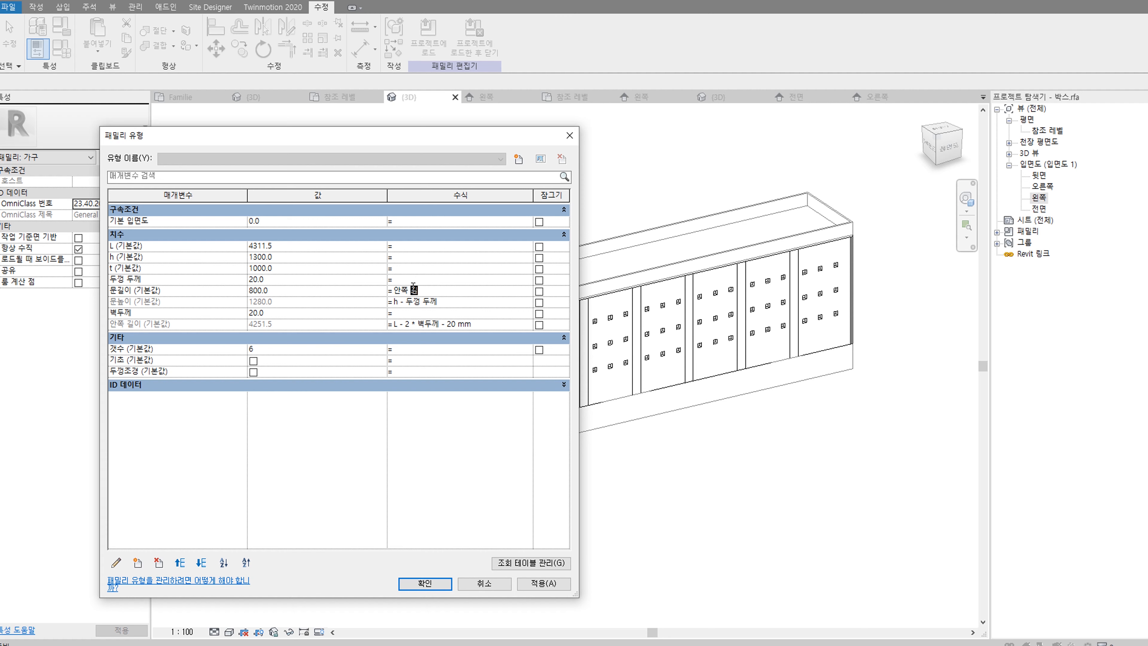
text(이 / 갯수)
click(537, 584)
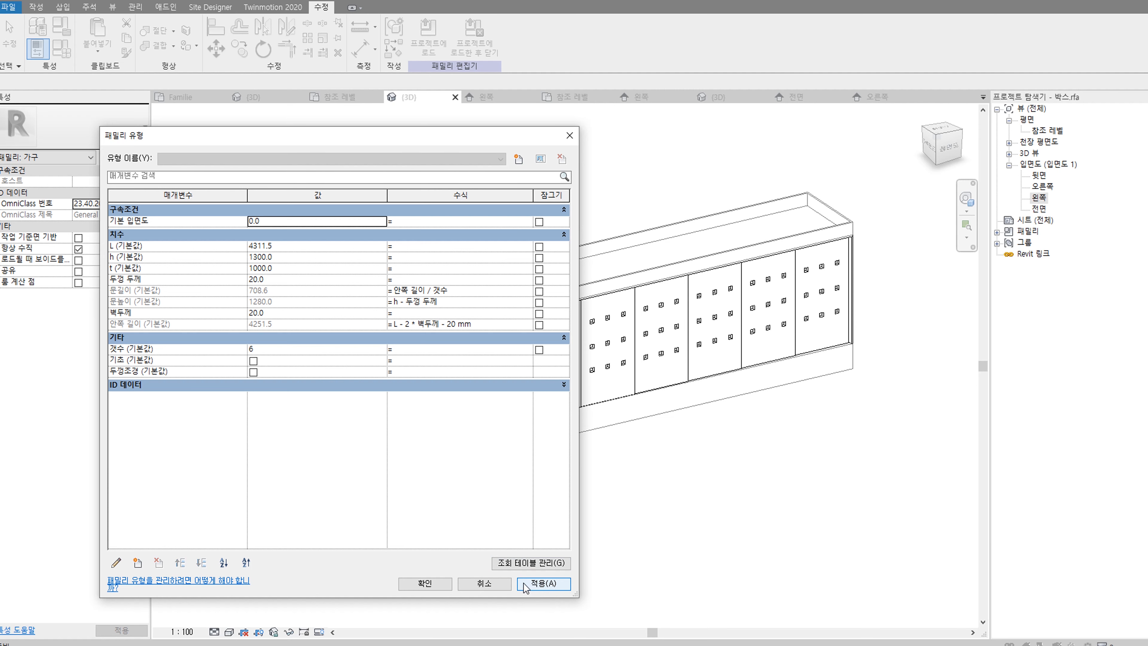
click(425, 584)
Step: Set the 갯수 parameter to 4 in the family types, apply it and accept
scroll(586, 396, up, 4)
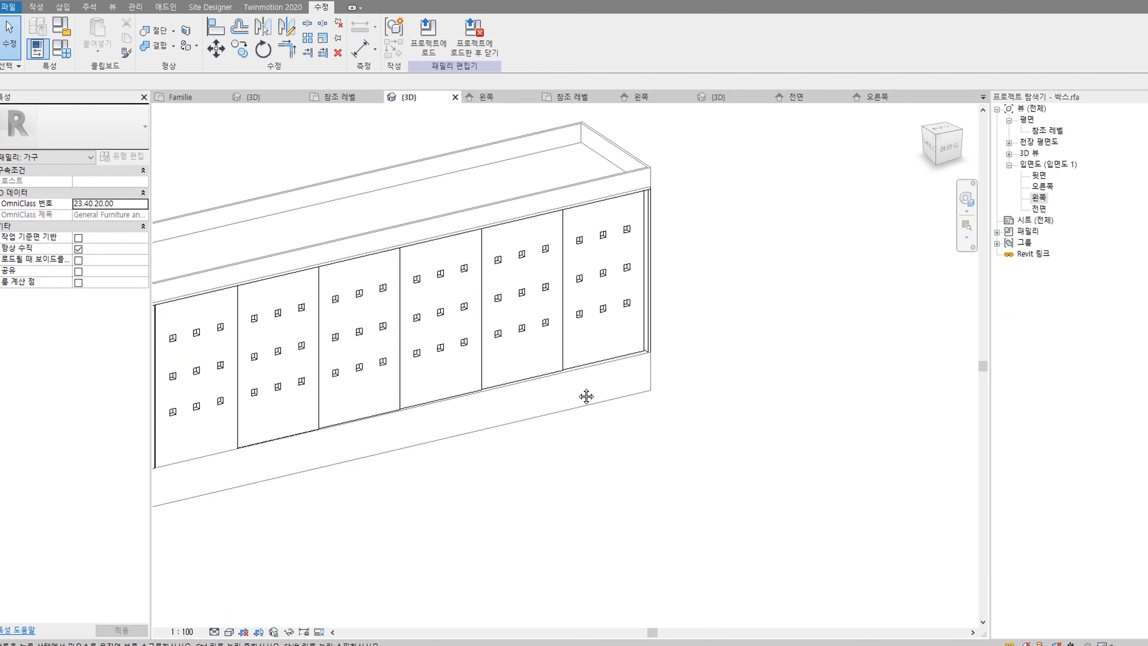
scroll(589, 354, up, 3)
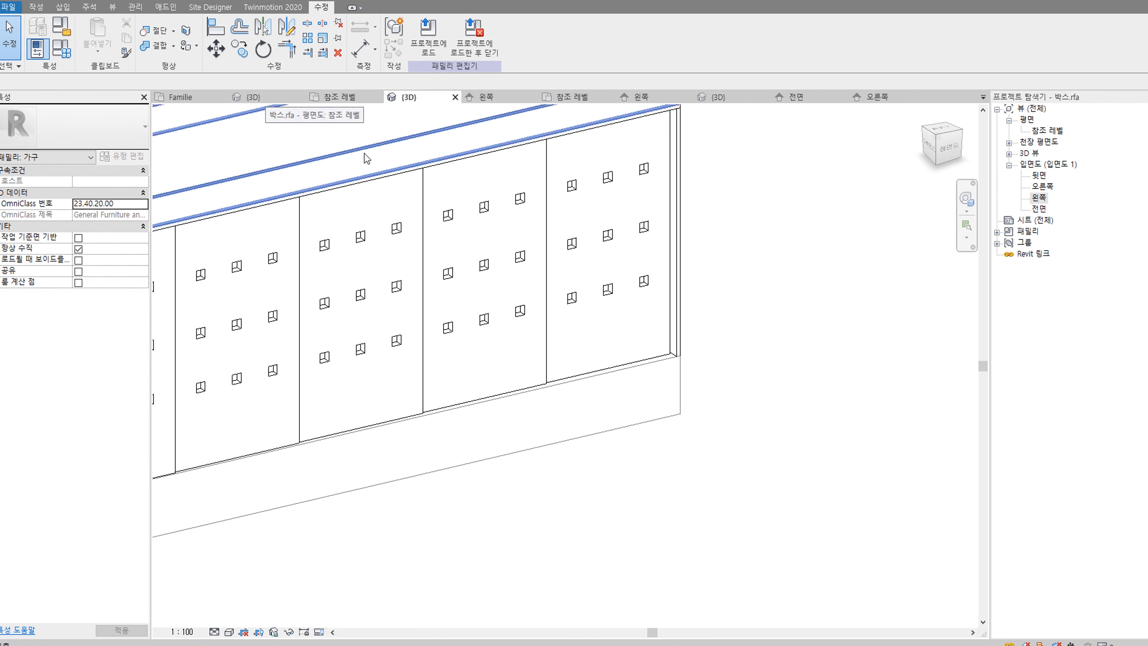
middle_drag(752, 261, 945, 257)
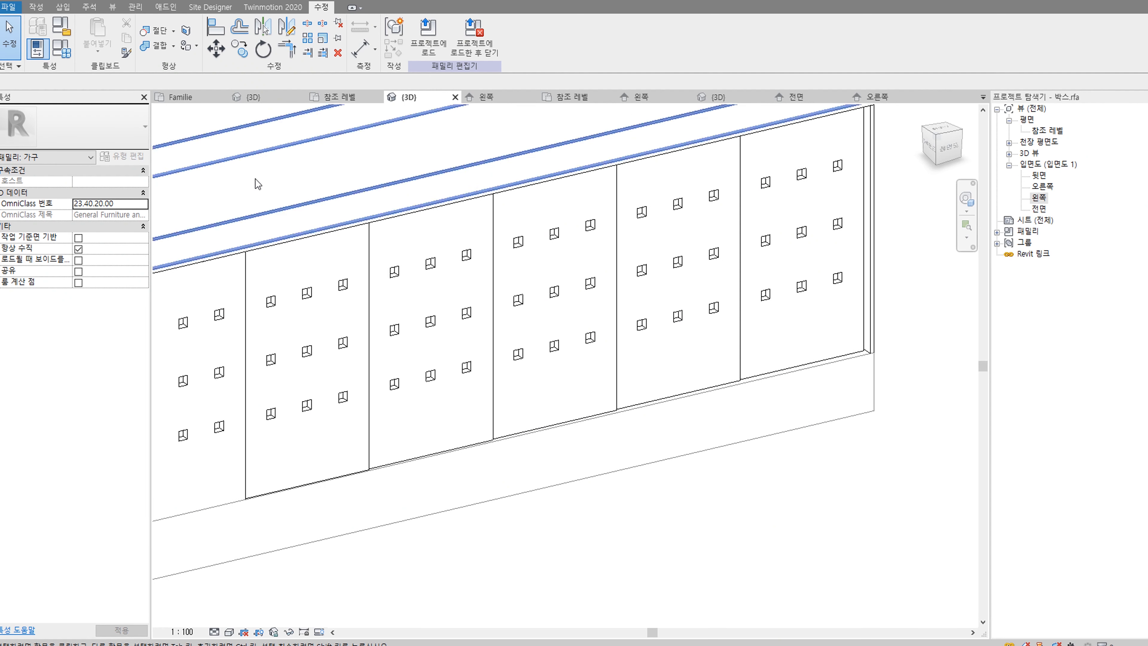
click(37, 48)
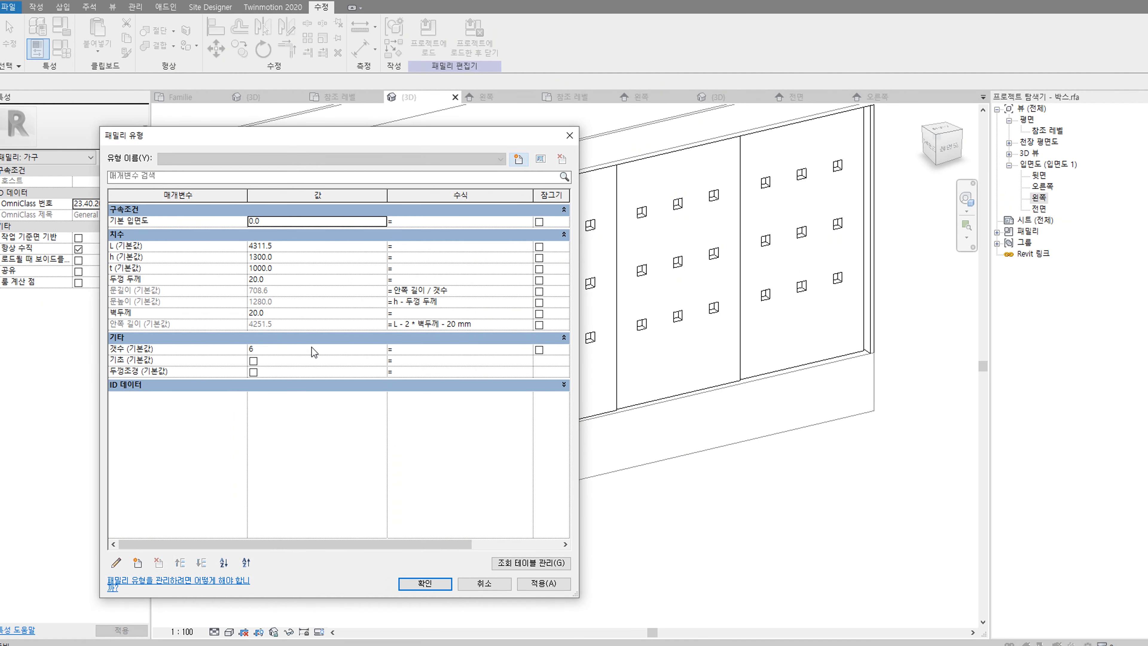
click(379, 352)
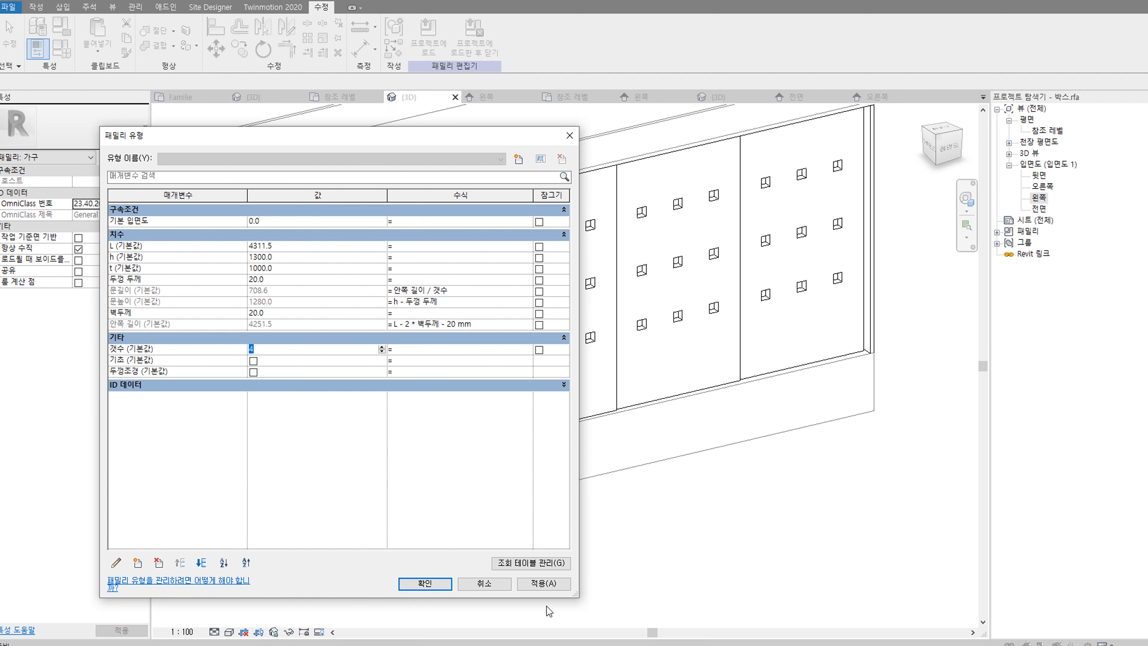
text(4)
click(543, 583)
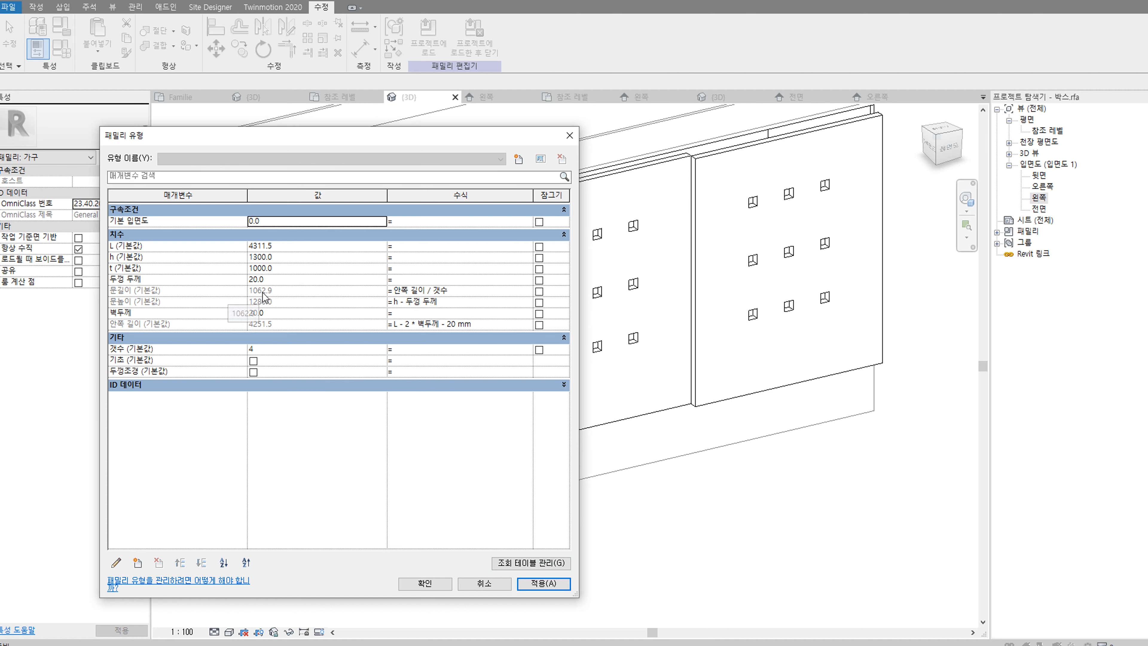
mouse_move(502, 138)
mouse_down()
mouse_move(244, 187)
mouse_move(502, 160)
mouse_up()
click(424, 604)
Step: In the 참조 레벨 floor plan, align the second door's front edge to the box's front reference plane and lock the alignment
scroll(653, 556, down, 5)
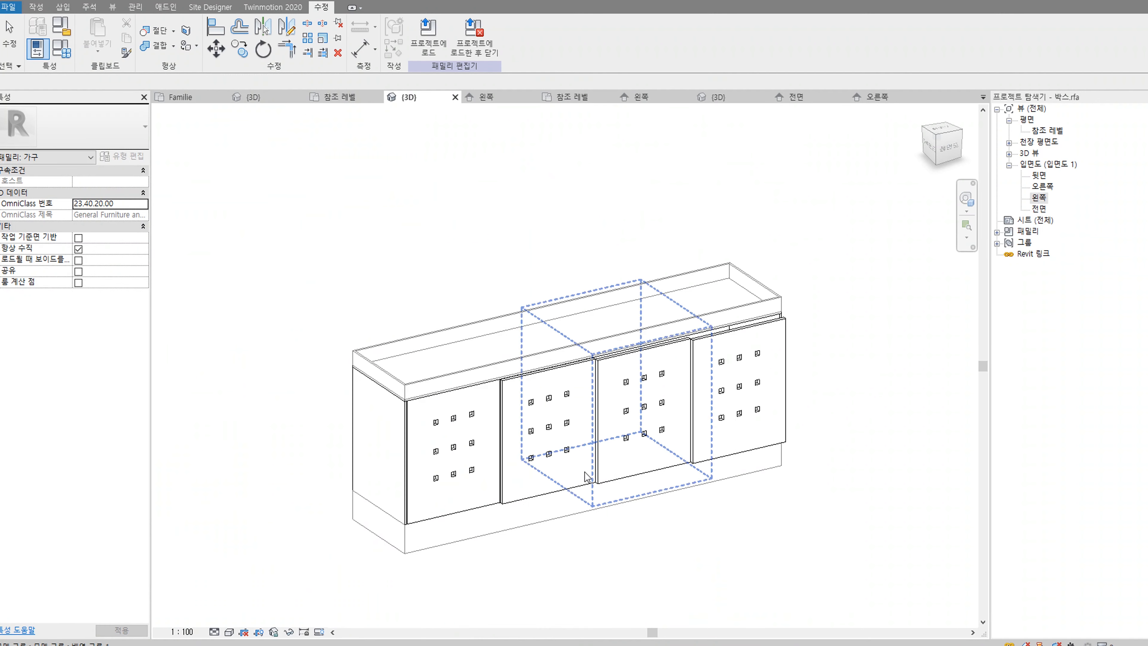
shift+middle_drag(654, 557, 712, 437)
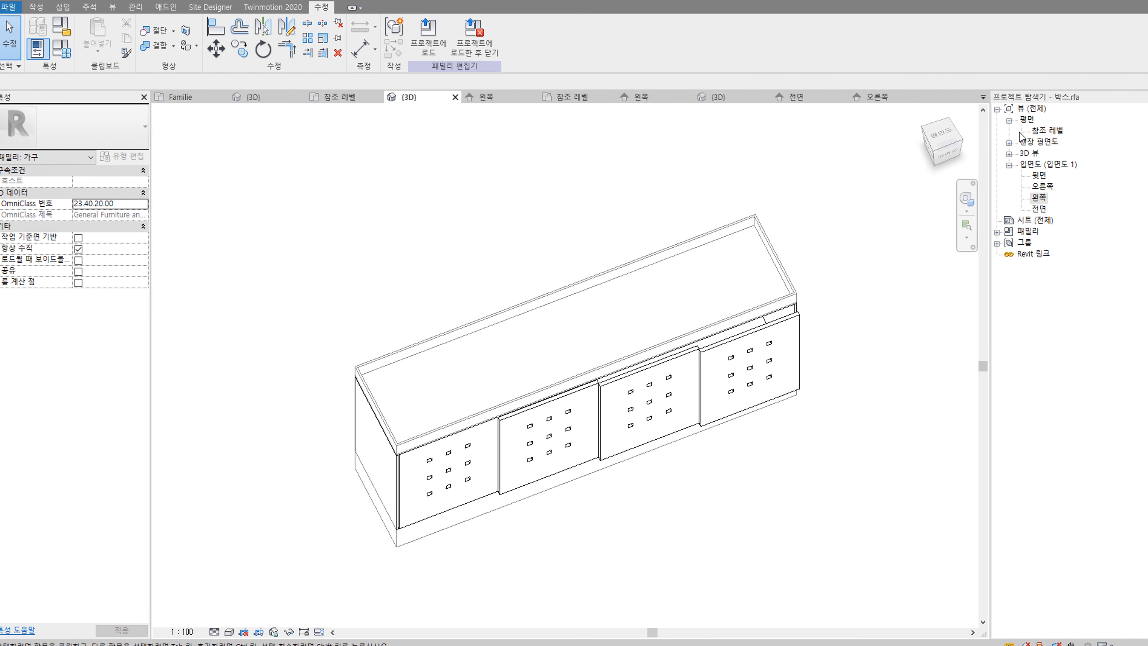
double_click(1038, 130)
scroll(633, 372, up, 3)
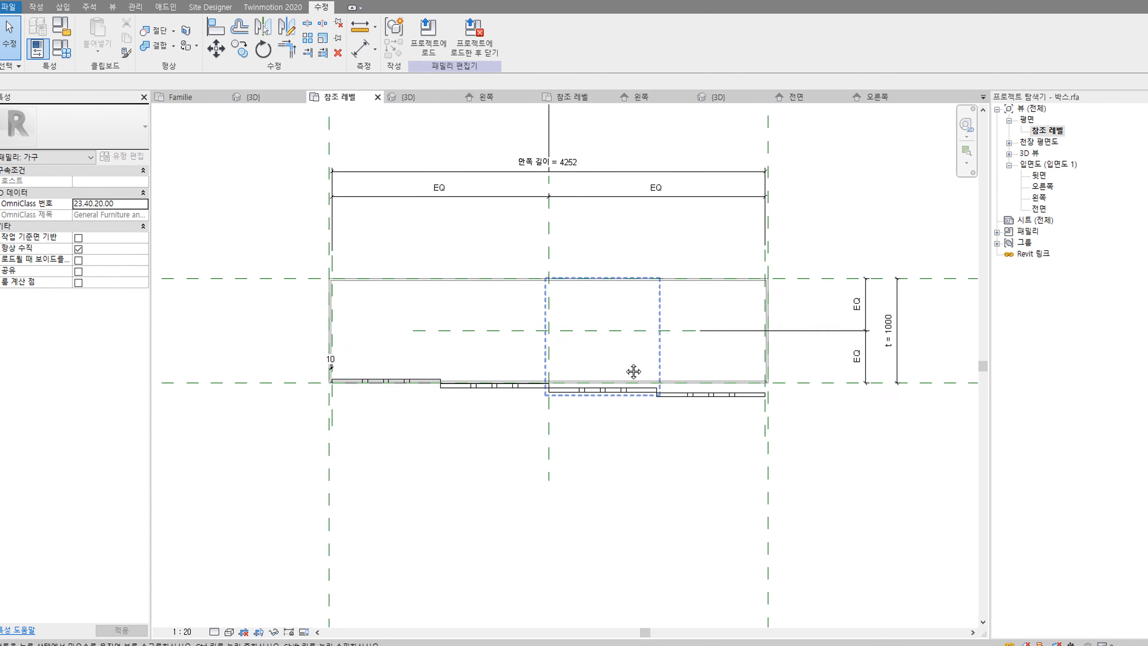
middle_drag(508, 430, 426, 426)
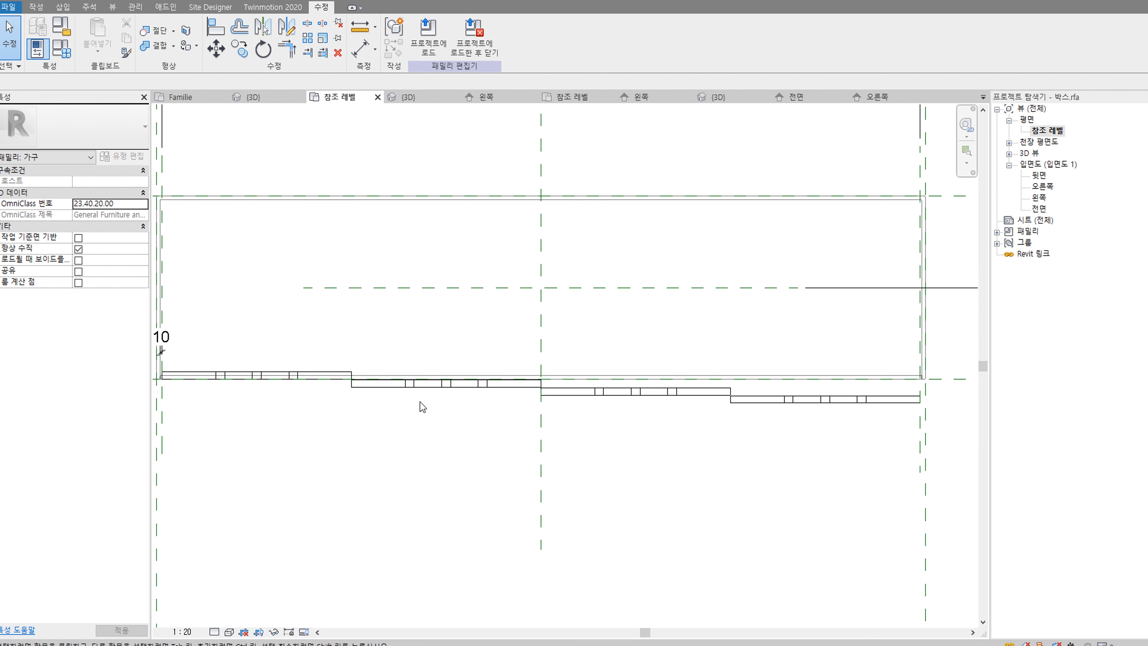
scroll(833, 392, down, 2)
middle_drag(916, 402, 815, 398)
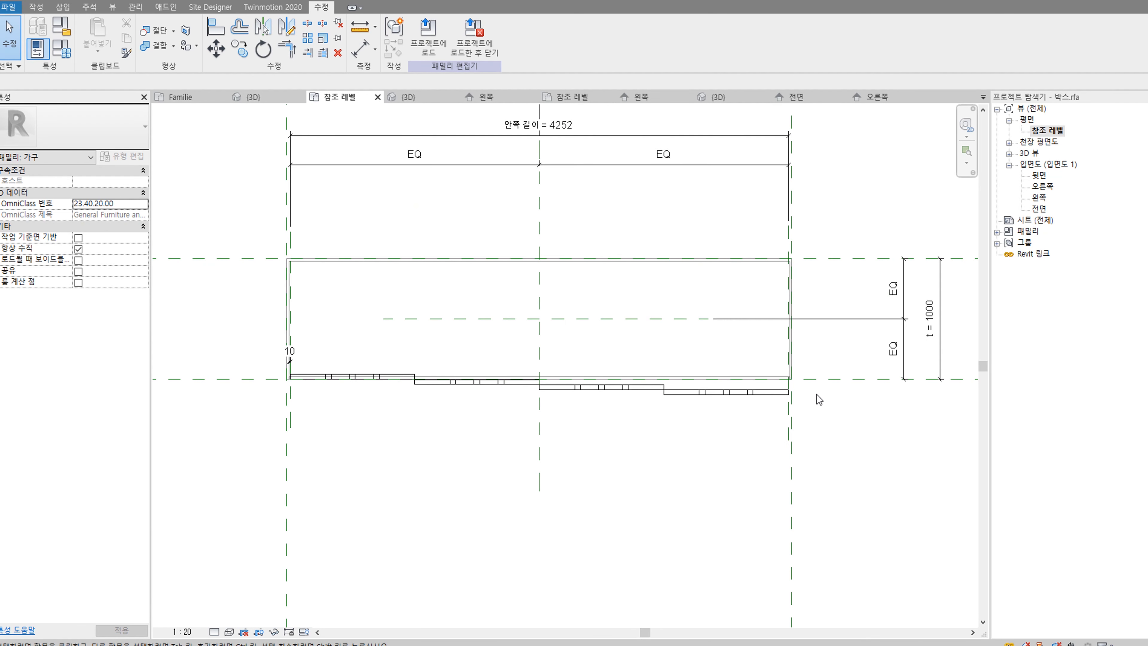
key(a)
key(l)
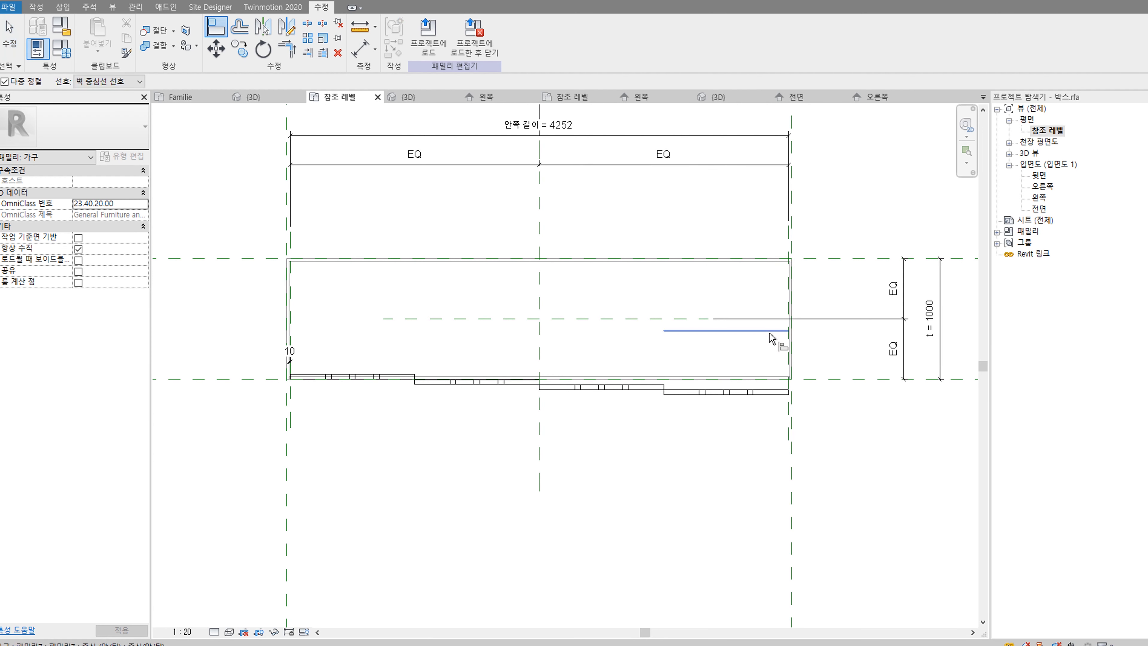
click(835, 380)
scroll(524, 384, up, 2)
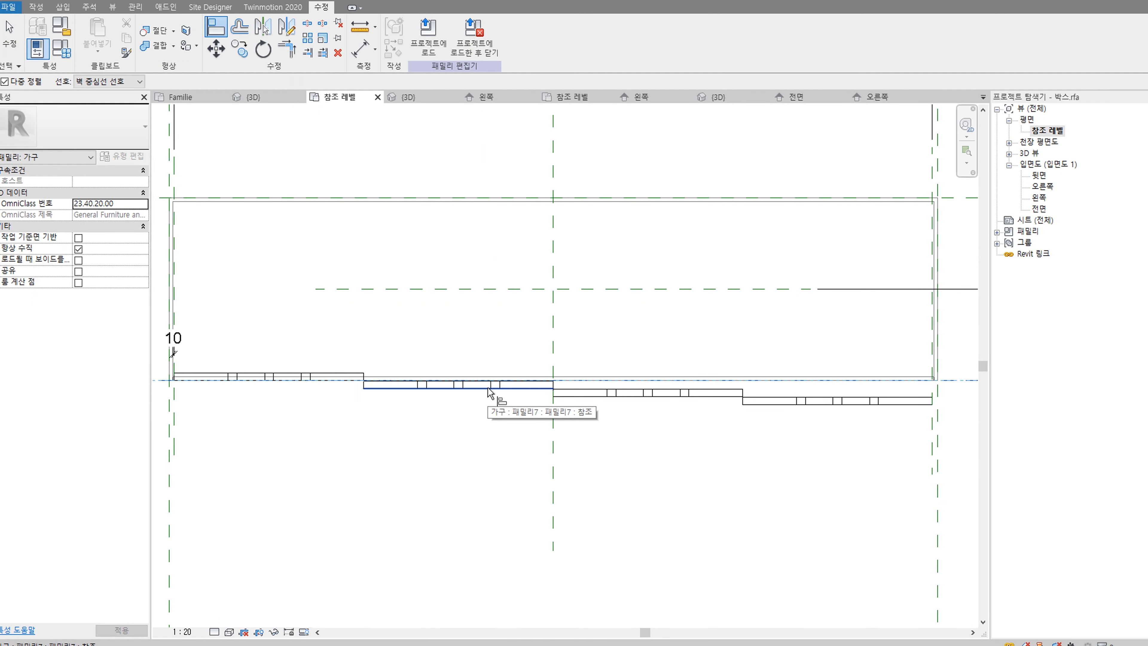
click(488, 391)
click(546, 400)
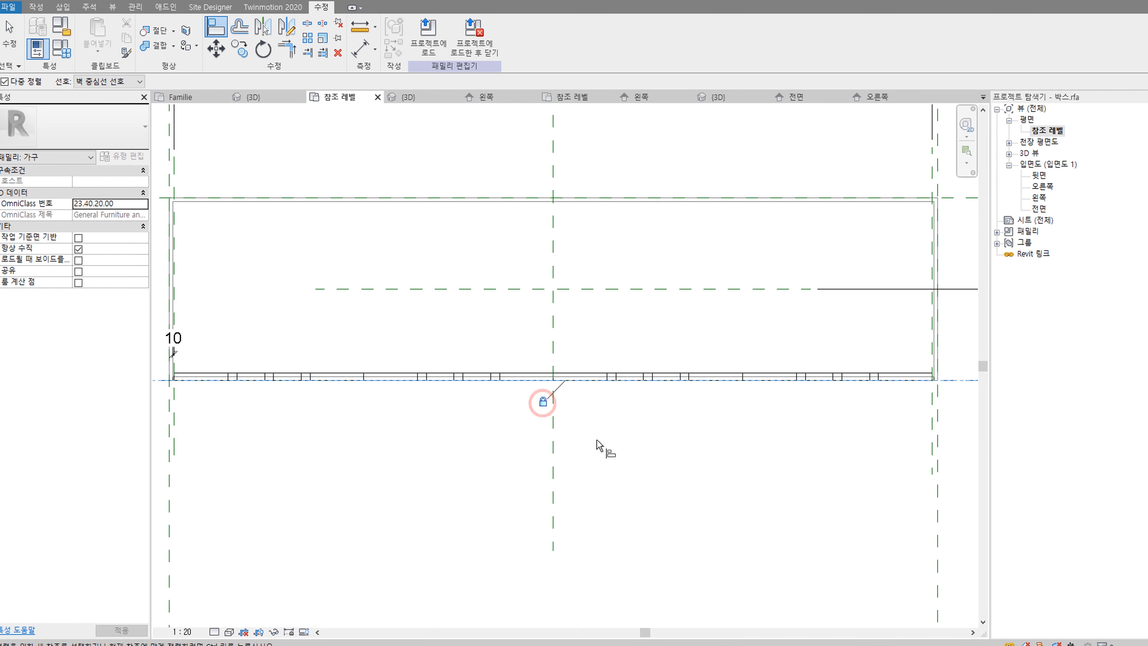
Step: Set the 갯수 parameter to 3 in the family types and apply it to test the door array
scroll(599, 448, down, 2)
click(58, 51)
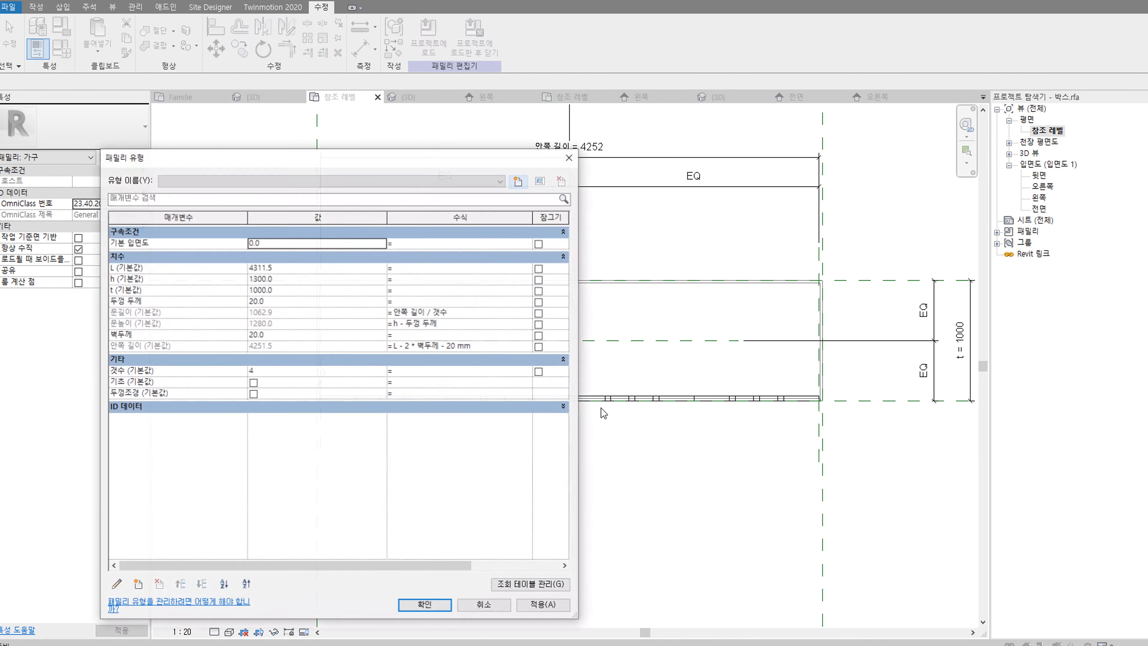
drag(578, 201, 450, 201)
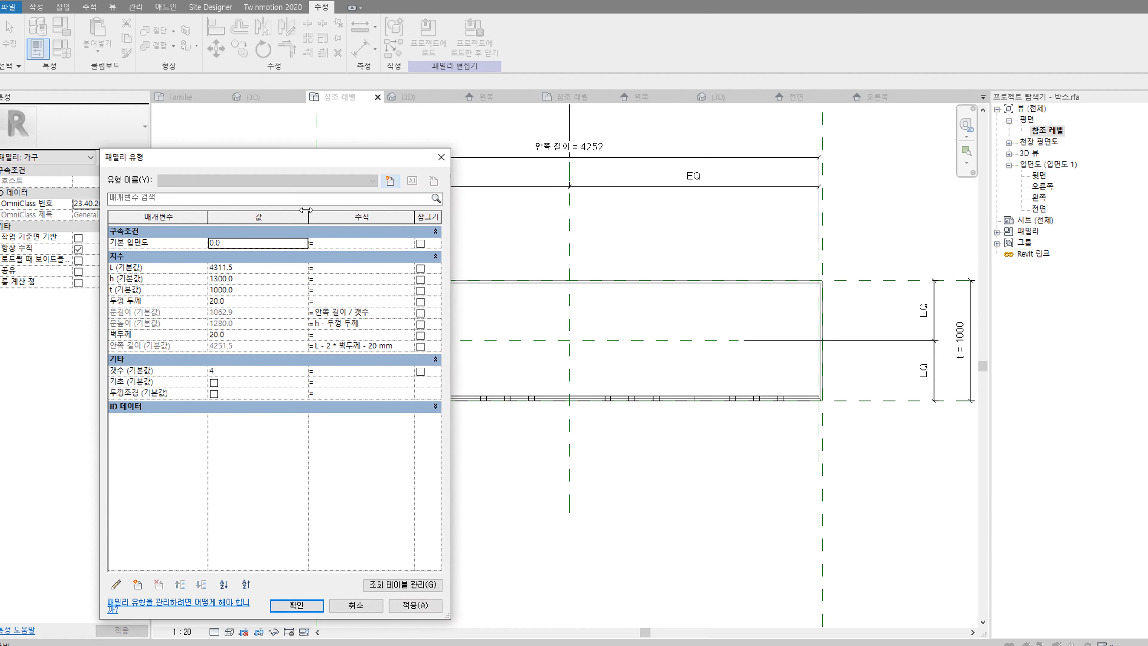
click(303, 373)
click(303, 374)
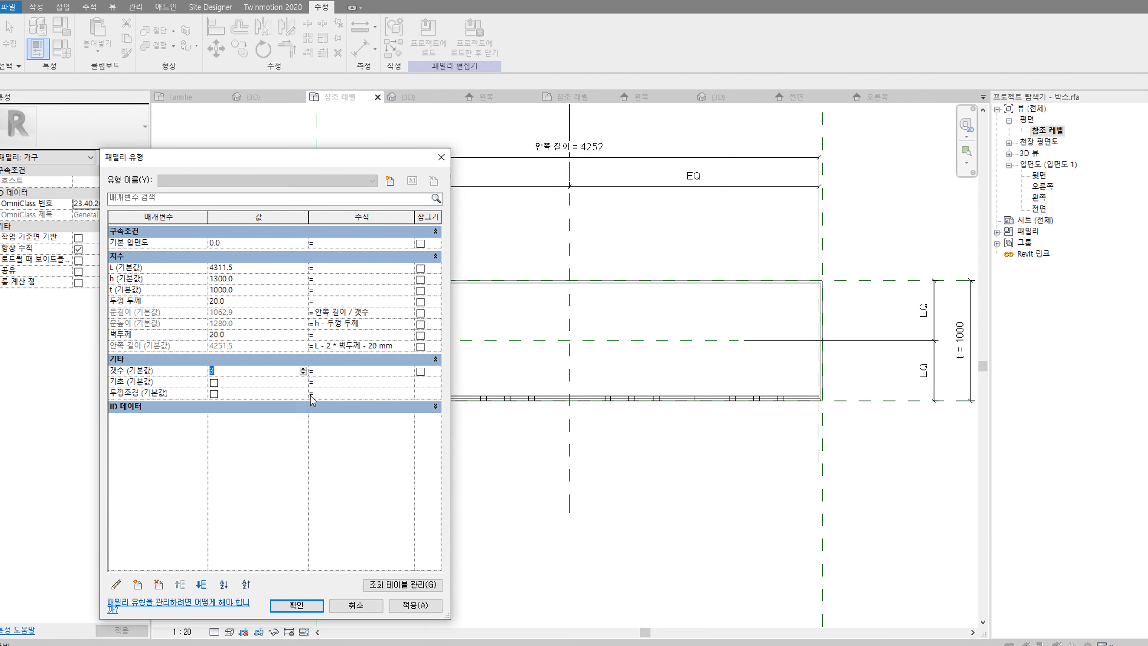
click(407, 606)
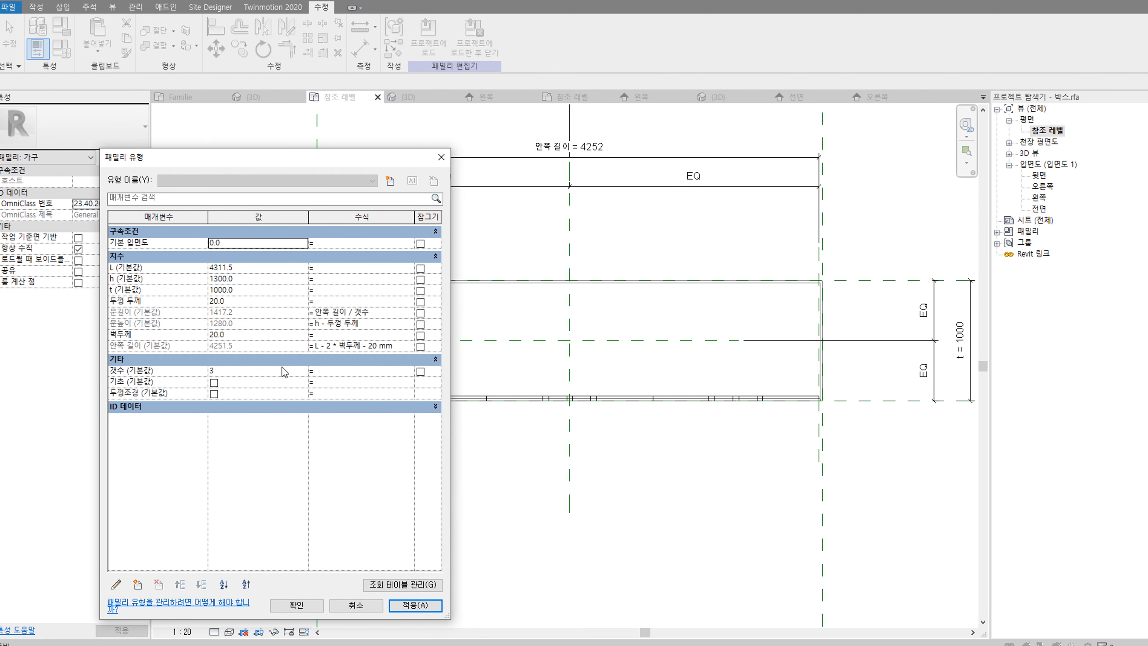
Step: Test the door array with 갯수 set to 5 and then 2, applying each value
click(302, 370)
click(303, 368)
click(303, 367)
click(416, 605)
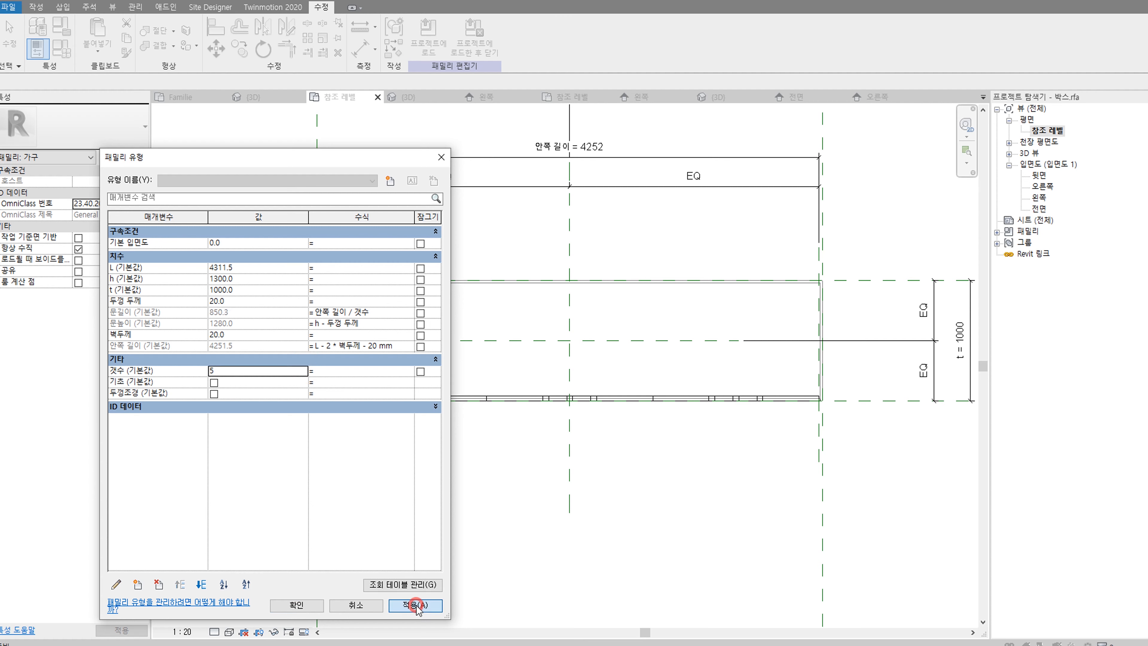
click(305, 374)
click(305, 374)
click(305, 374)
click(305, 374)
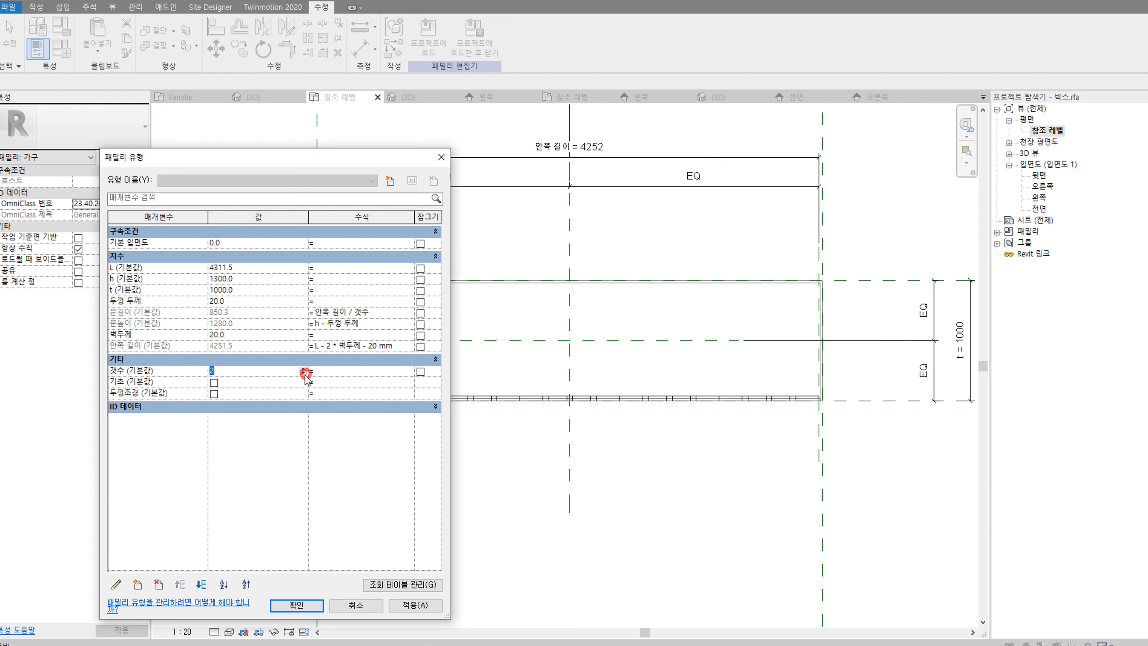
click(398, 605)
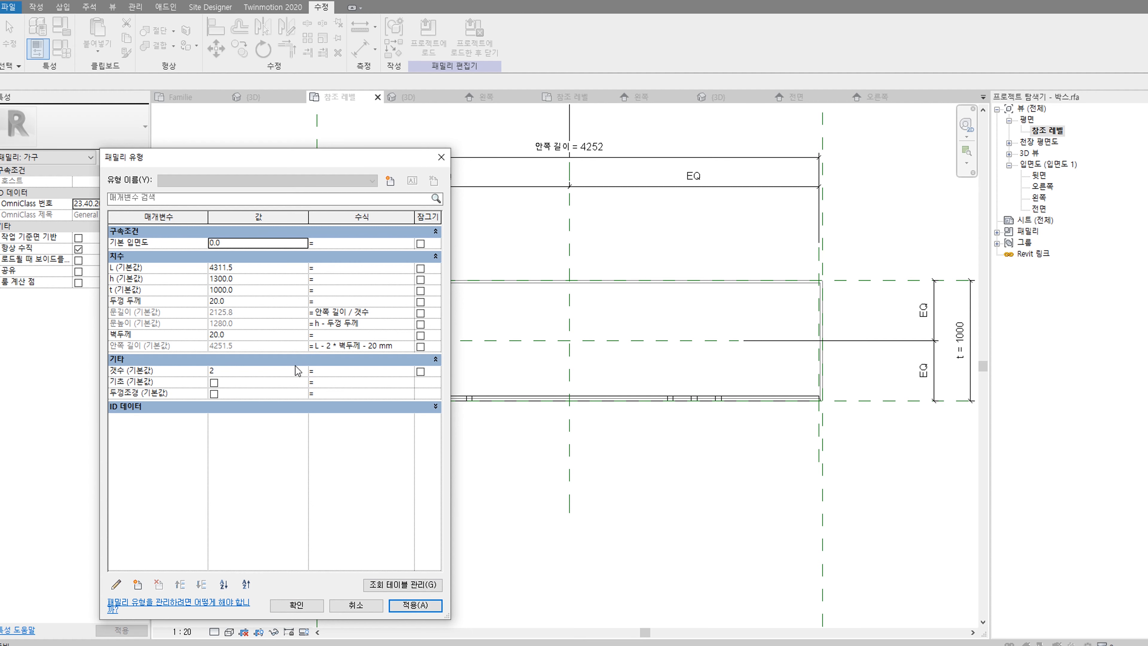
Step: Set the 갯수 parameter to 5, apply it and accept the family types
click(304, 373)
click(303, 368)
click(303, 368)
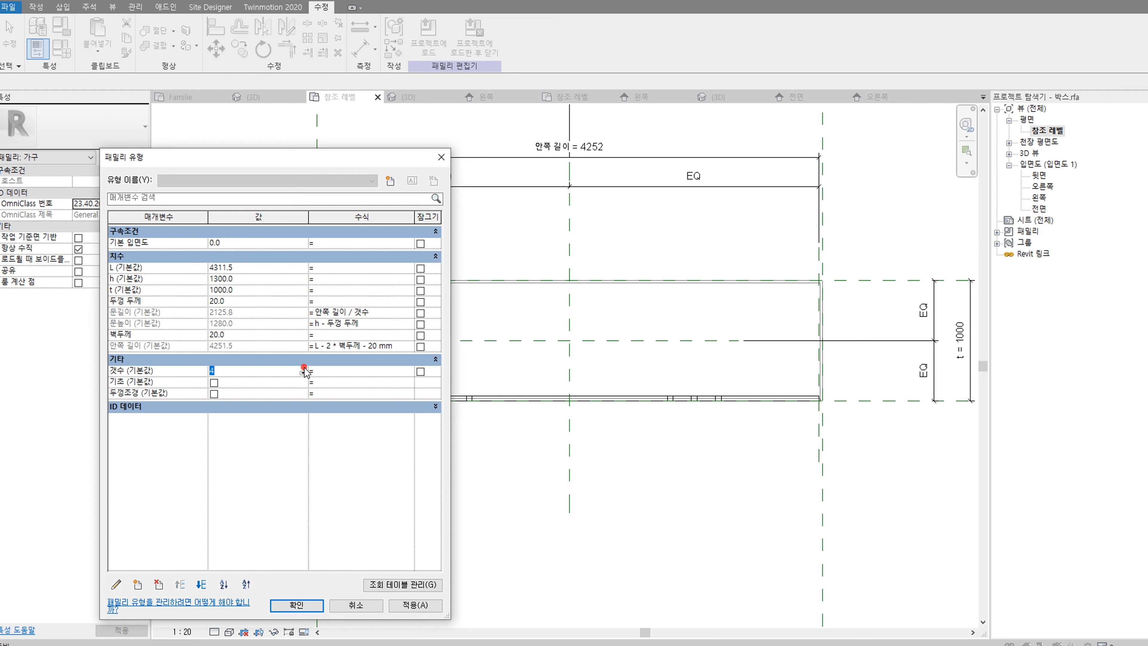
click(303, 367)
click(429, 606)
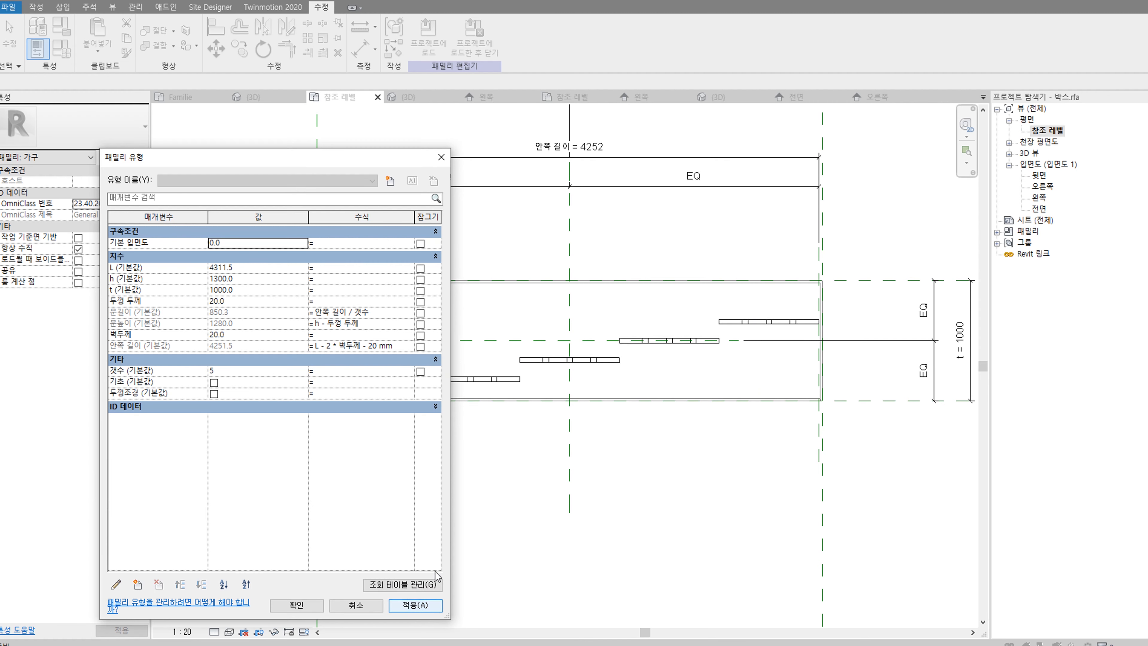
drag(335, 158, 253, 110)
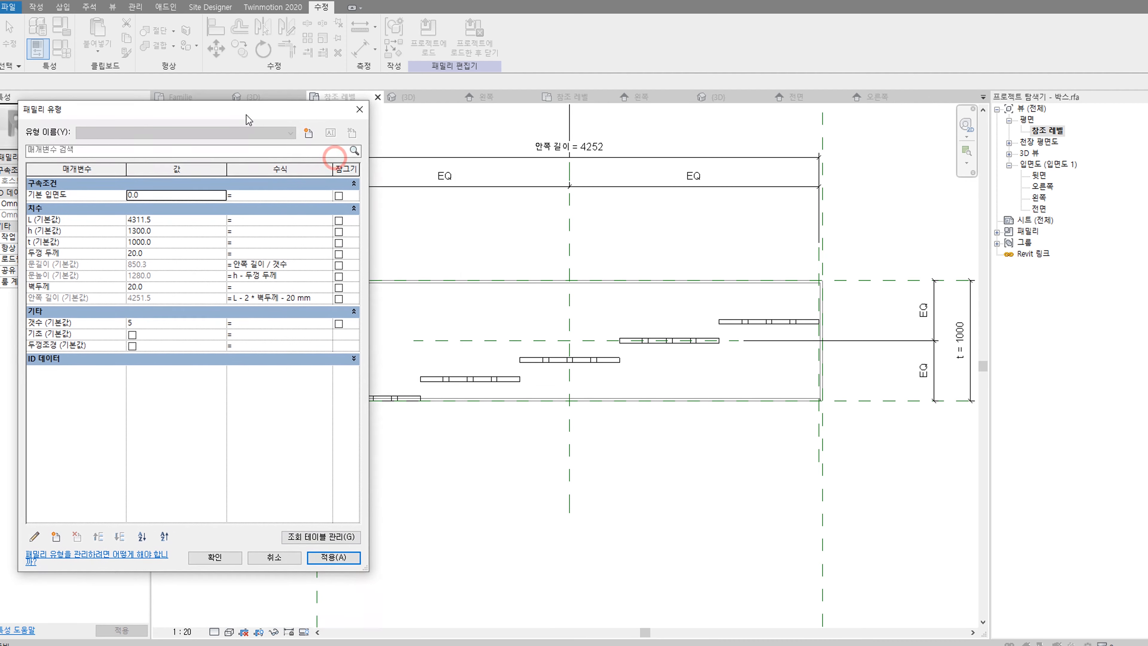
click(214, 557)
Step: Align the second door's front edge to the box's front reference plane in the floor plan and lock the alignment
scroll(533, 434, up, 2)
scroll(520, 407, down, 3)
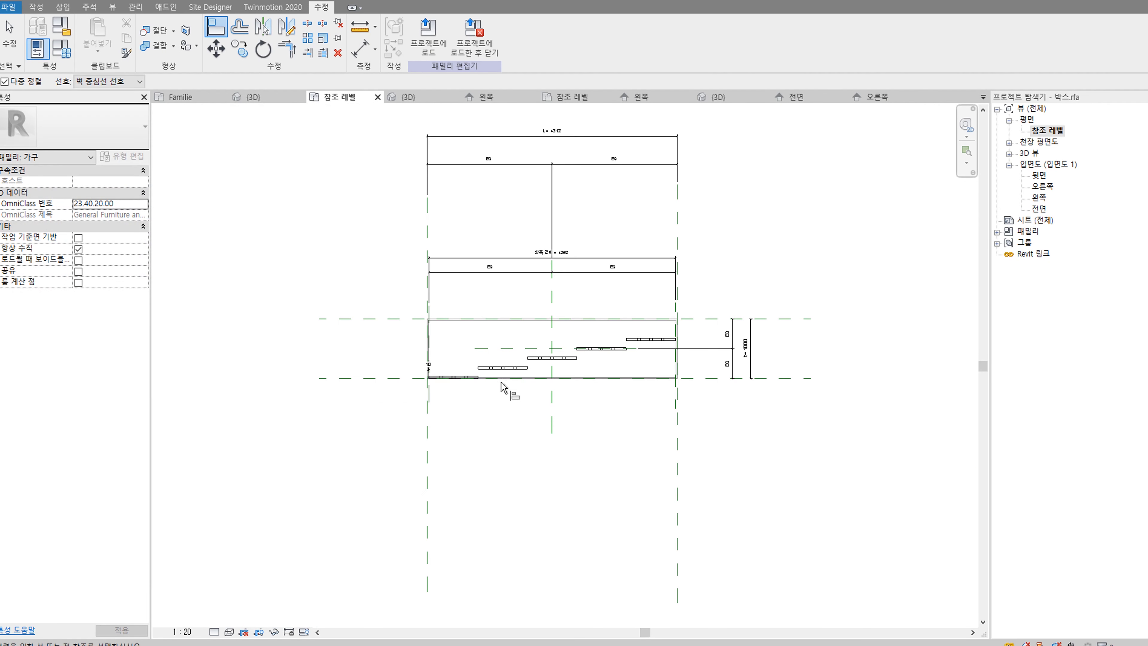
scroll(506, 390, up, 2)
scroll(495, 387, up, 1)
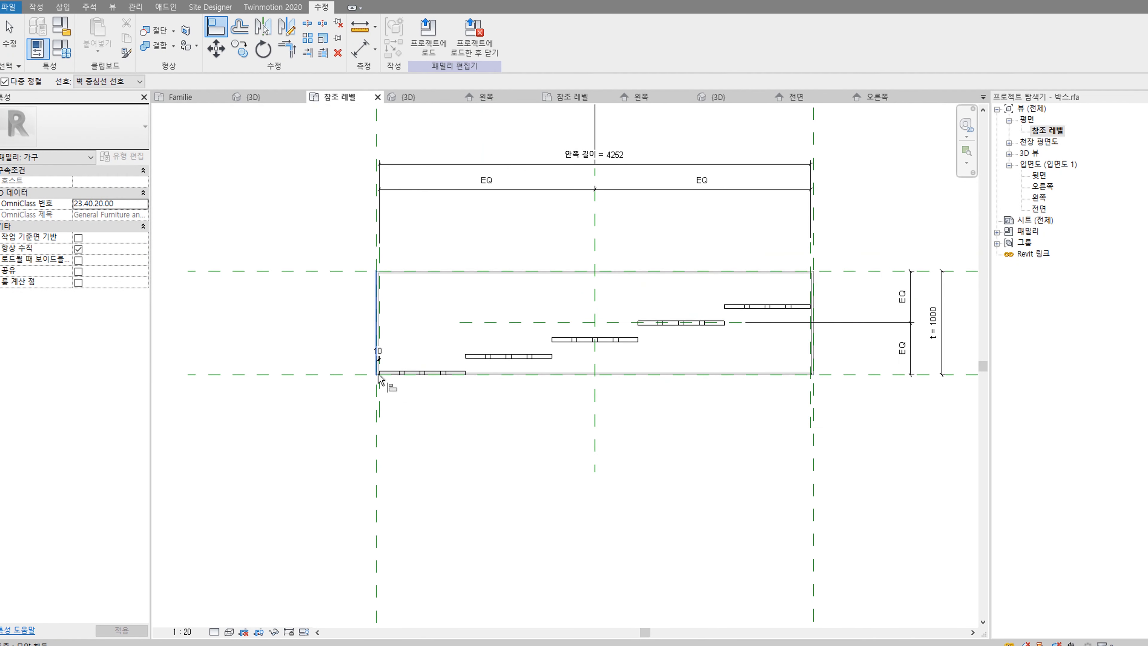
click(356, 374)
scroll(524, 364, up, 1)
click(522, 357)
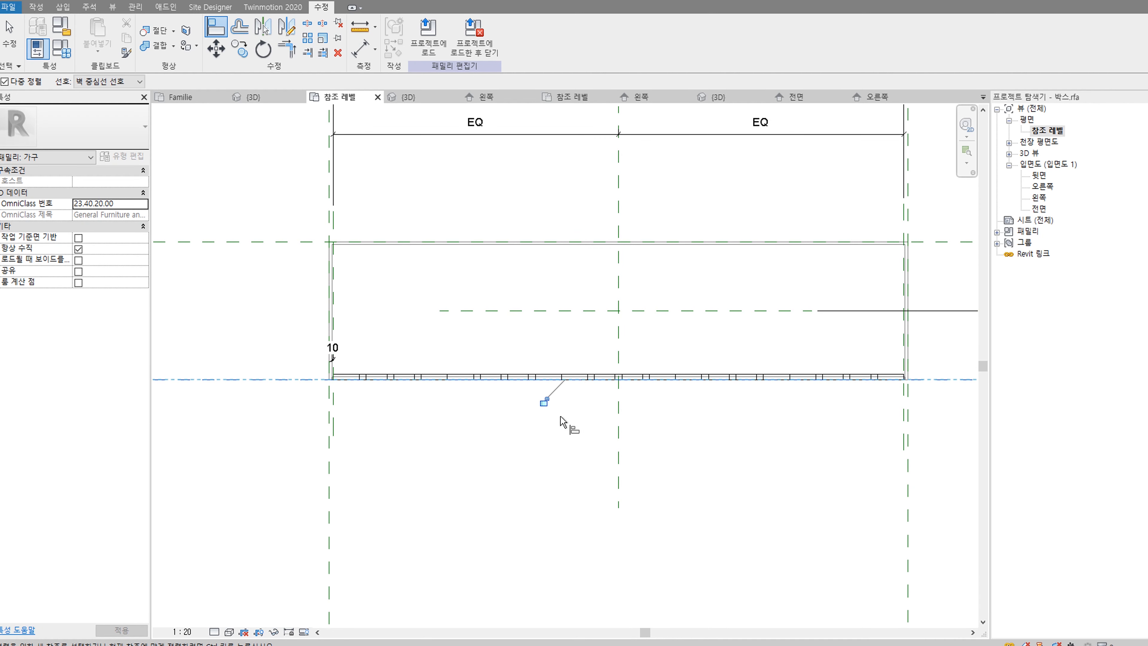
click(544, 401)
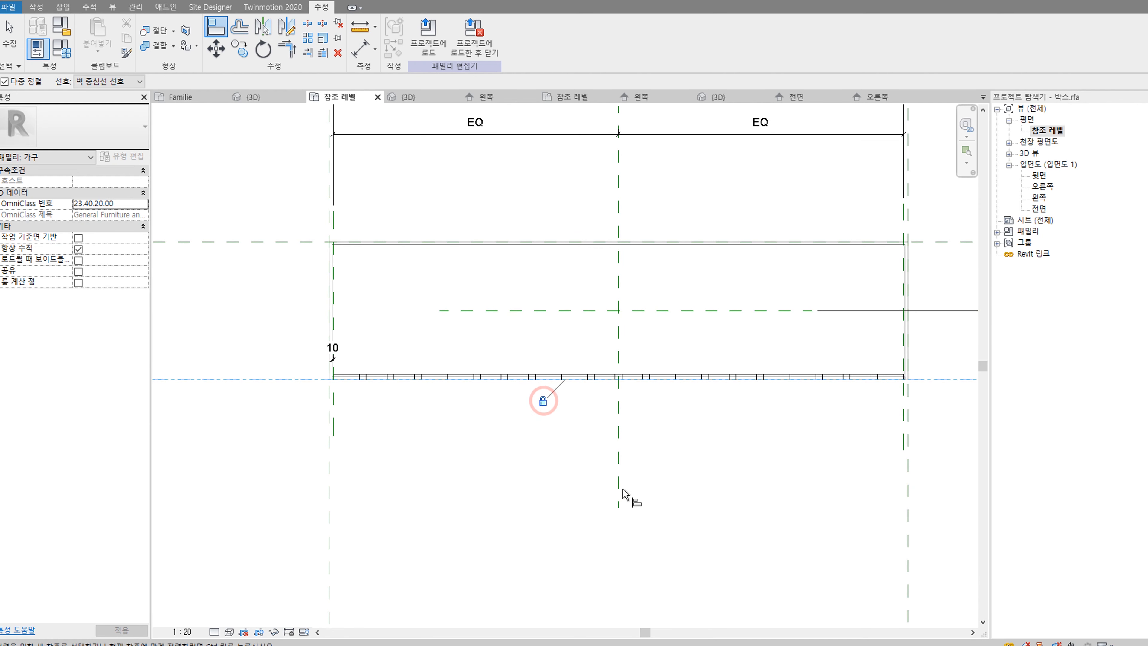
Step: Test the door array with 갯수 set to 3 and then 7 in the family types, applying each value
click(63, 47)
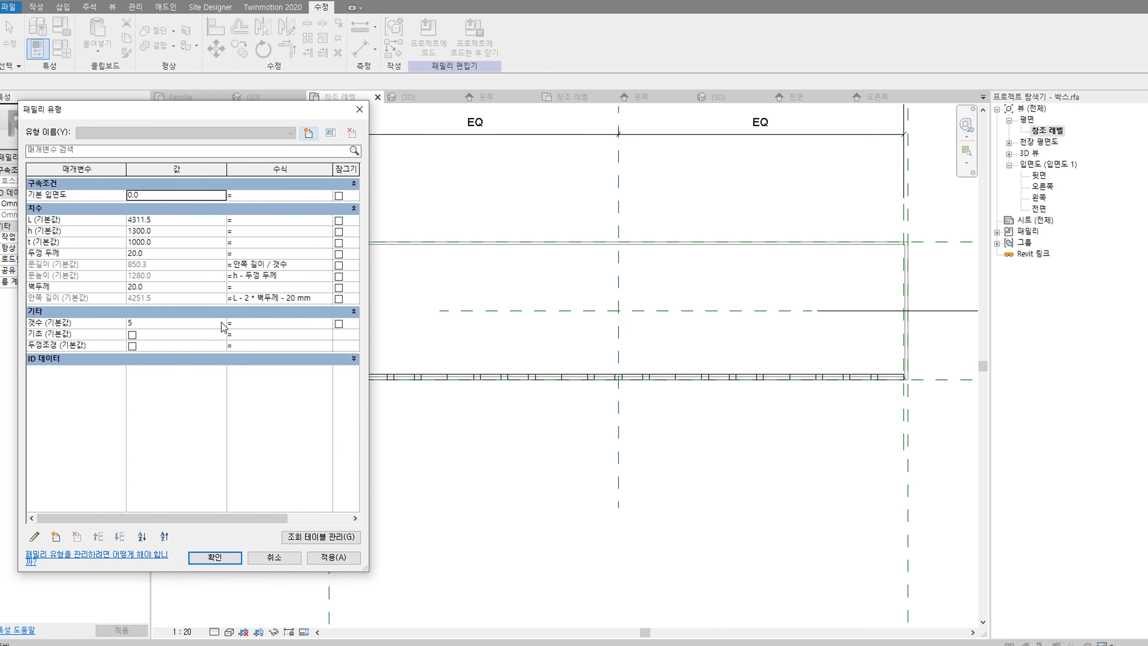
double_click(222, 323)
text(3)
click(332, 557)
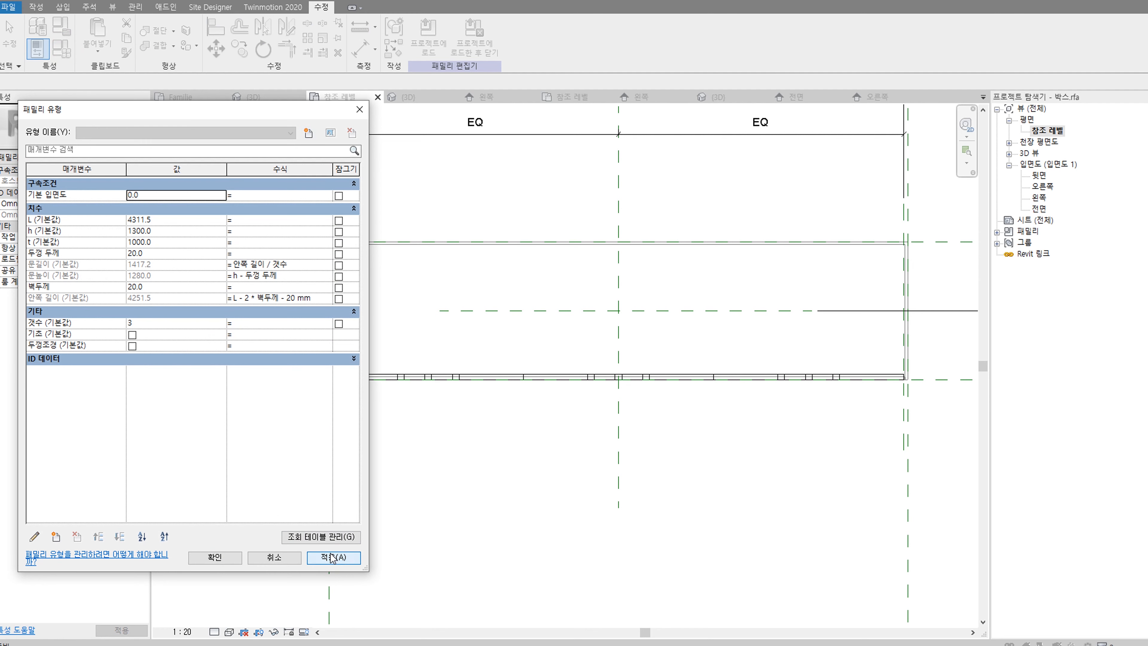
double_click(222, 322)
text(7)
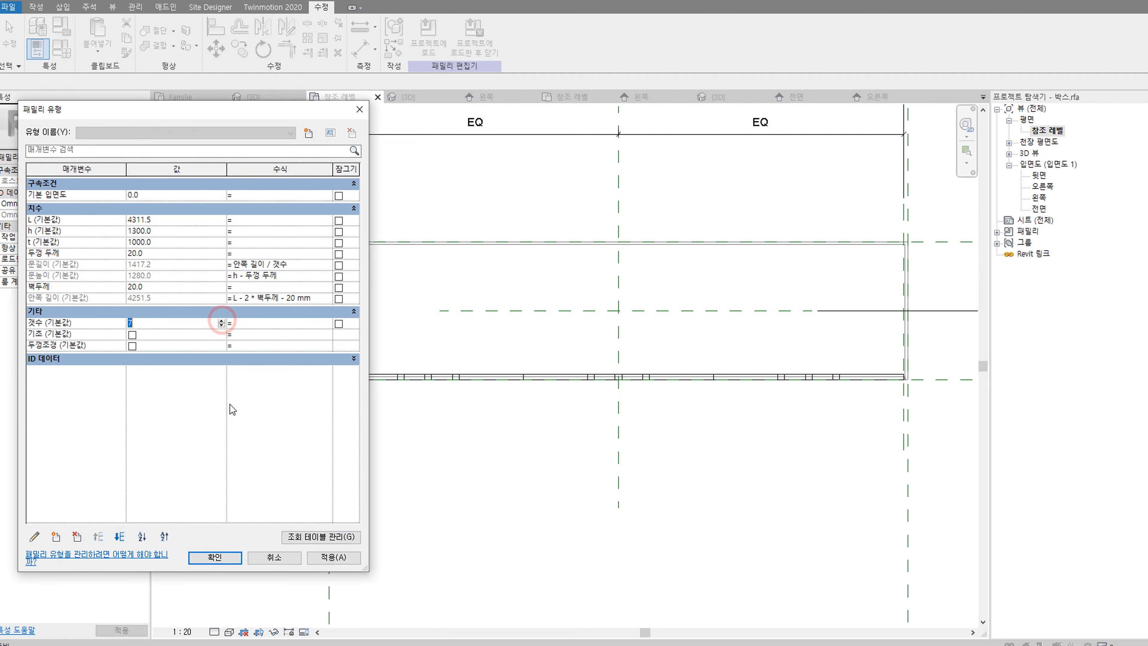
click(342, 558)
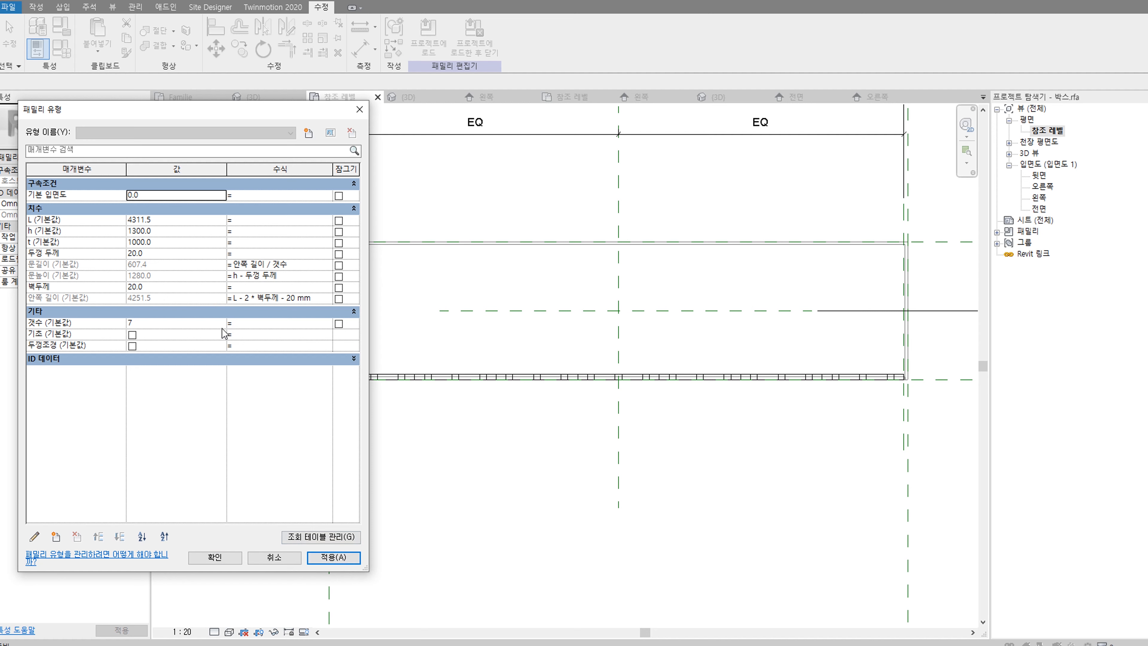
Step: Test the door array with 갯수 set to 4 and then 2, applying each value
double_click(217, 323)
text(4)
click(327, 557)
double_click(222, 322)
text(2)
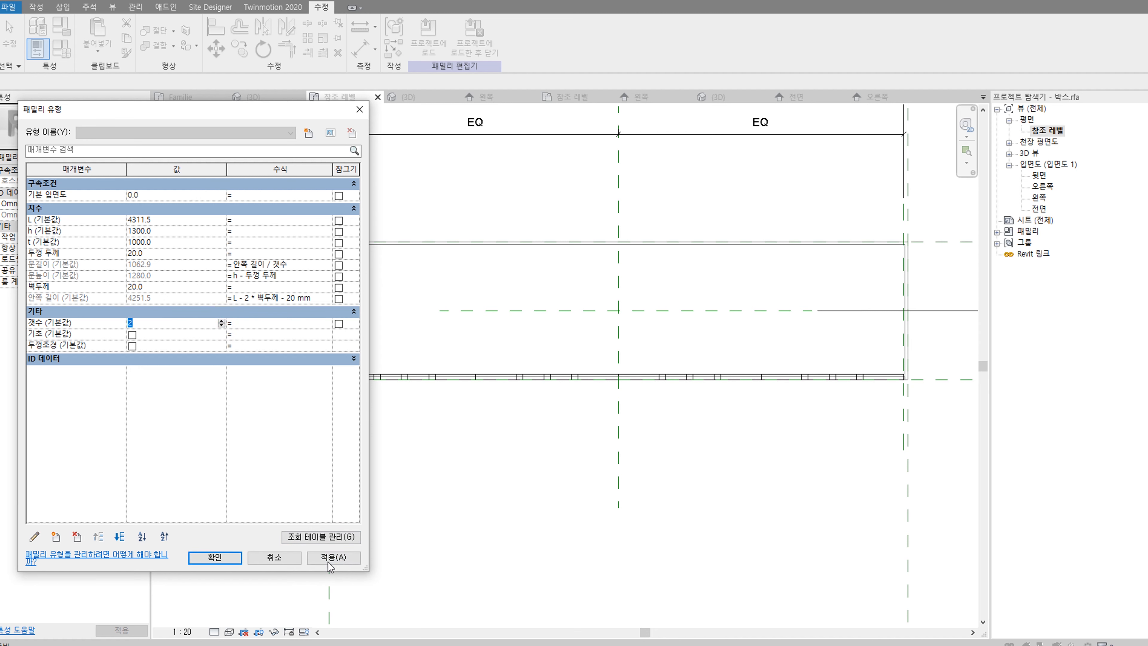
click(327, 557)
Step: Set 갯수 back to 5, apply it and accept the family types
double_click(223, 323)
text(5)
click(322, 557)
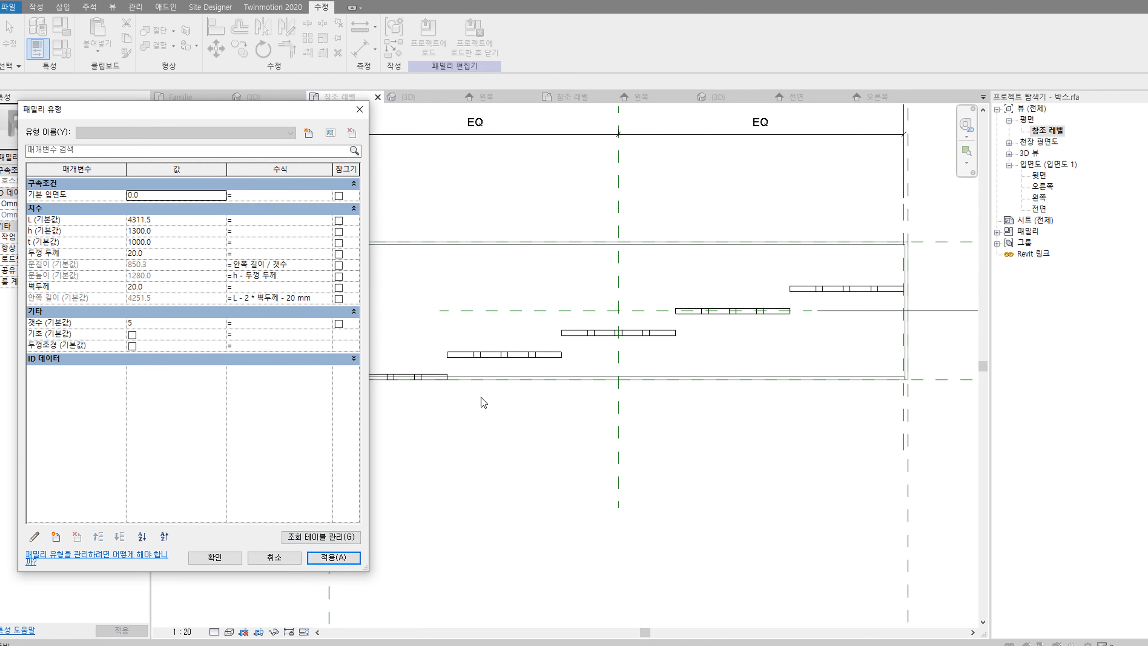
click(228, 557)
Step: Align the second door's front edge to the box's front edge line and lock the alignment
key(a)
key(l)
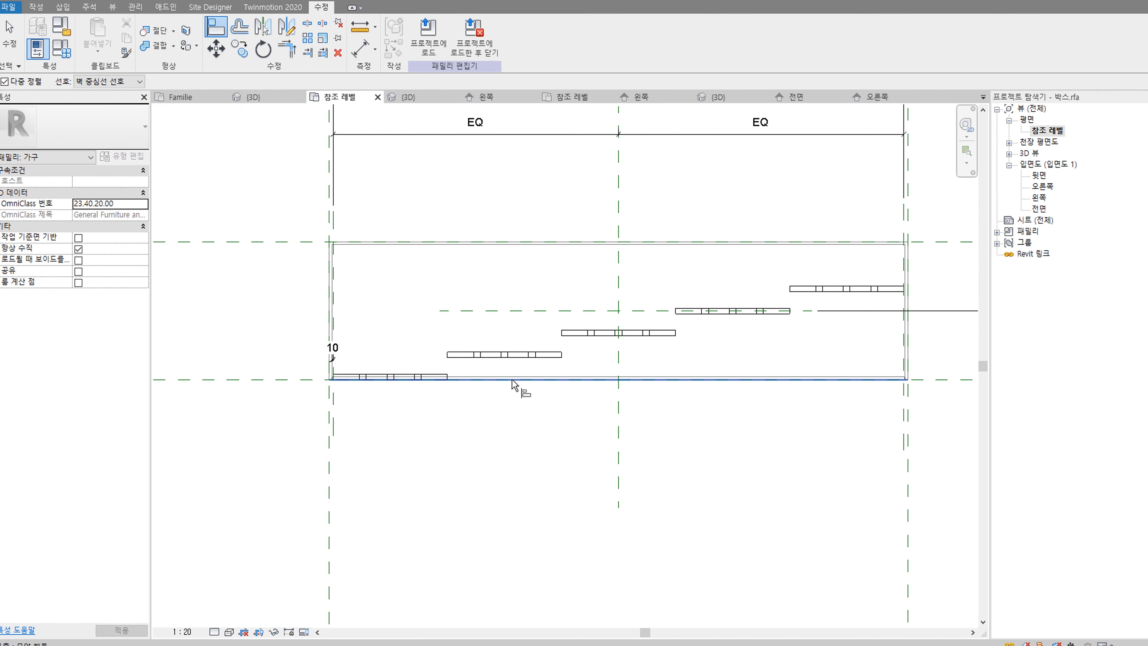
click(511, 379)
click(512, 356)
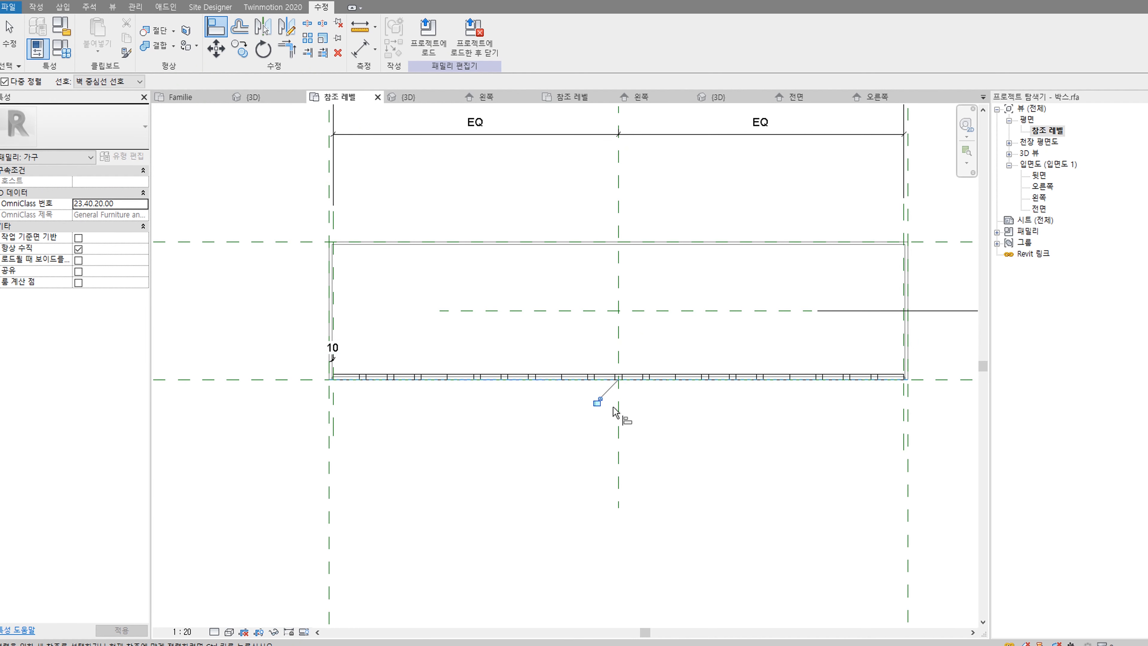
click(596, 402)
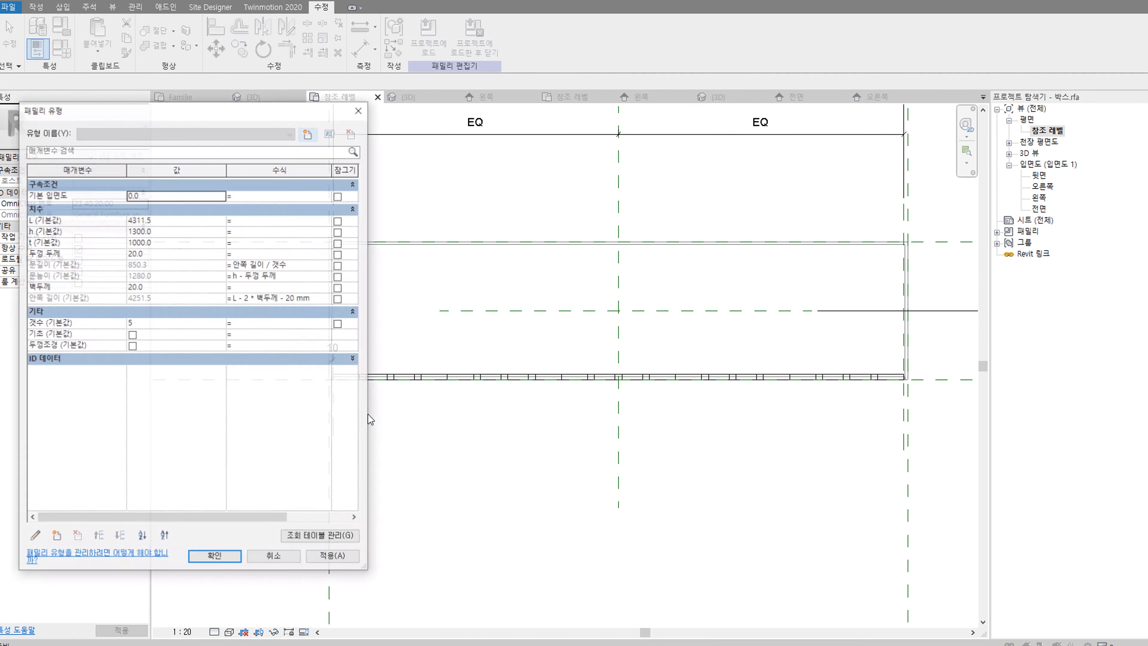
Step: Test the realigned door array with 갯수 set to 3 and then 5 in the family types, applying each value
click(62, 48)
double_click(223, 323)
text(3)
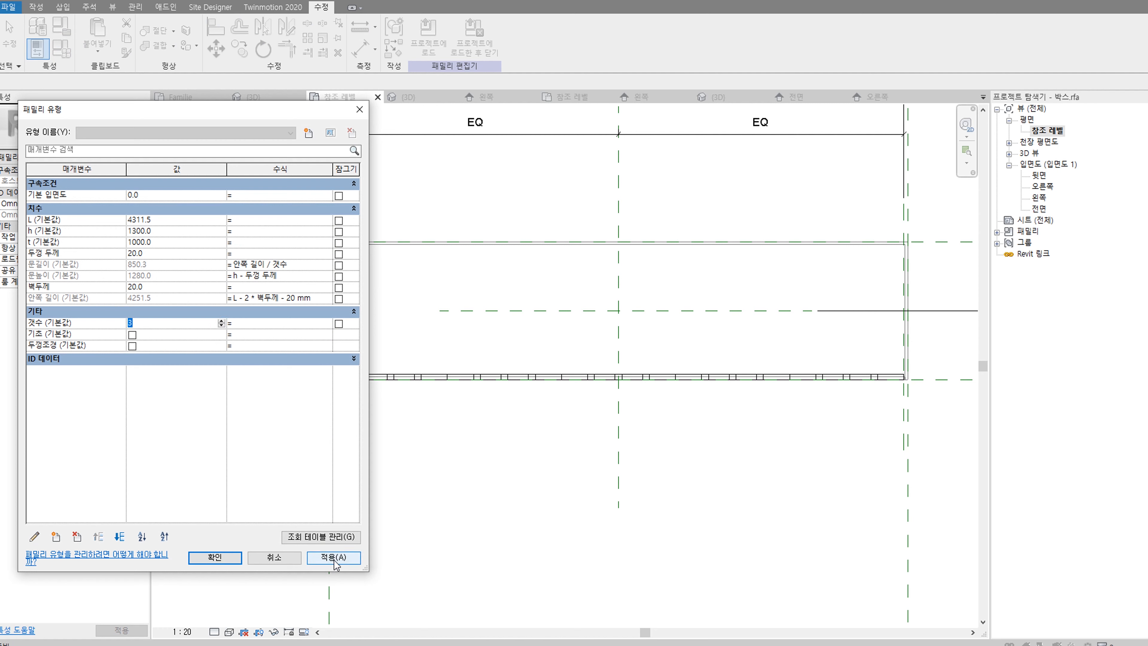
click(333, 557)
double_click(223, 323)
text(5)
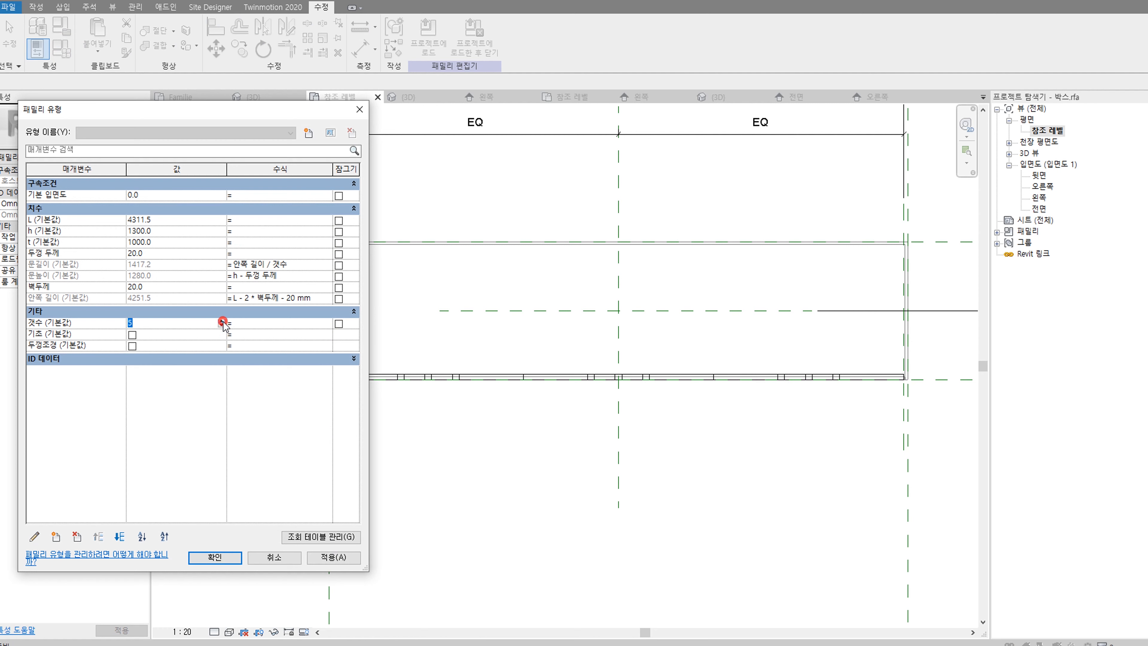
click(333, 557)
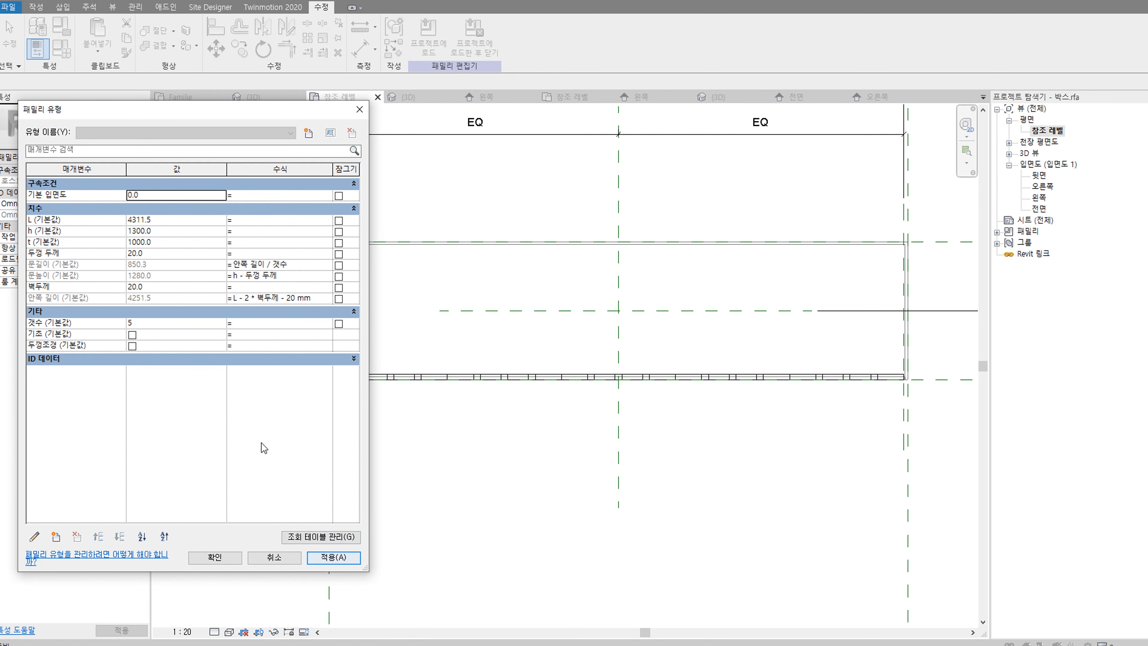
Step: Test the door array with 갯수 set to 8 and then 5, applying each value
click(222, 324)
click(221, 321)
click(221, 320)
click(221, 320)
click(328, 558)
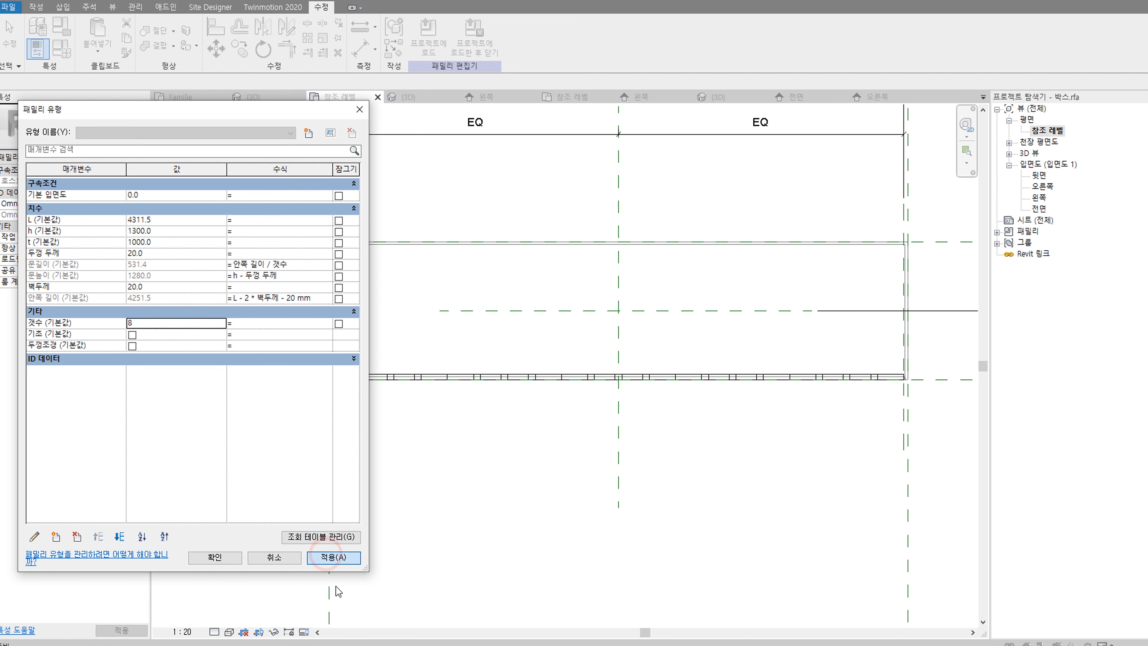
click(220, 323)
click(222, 326)
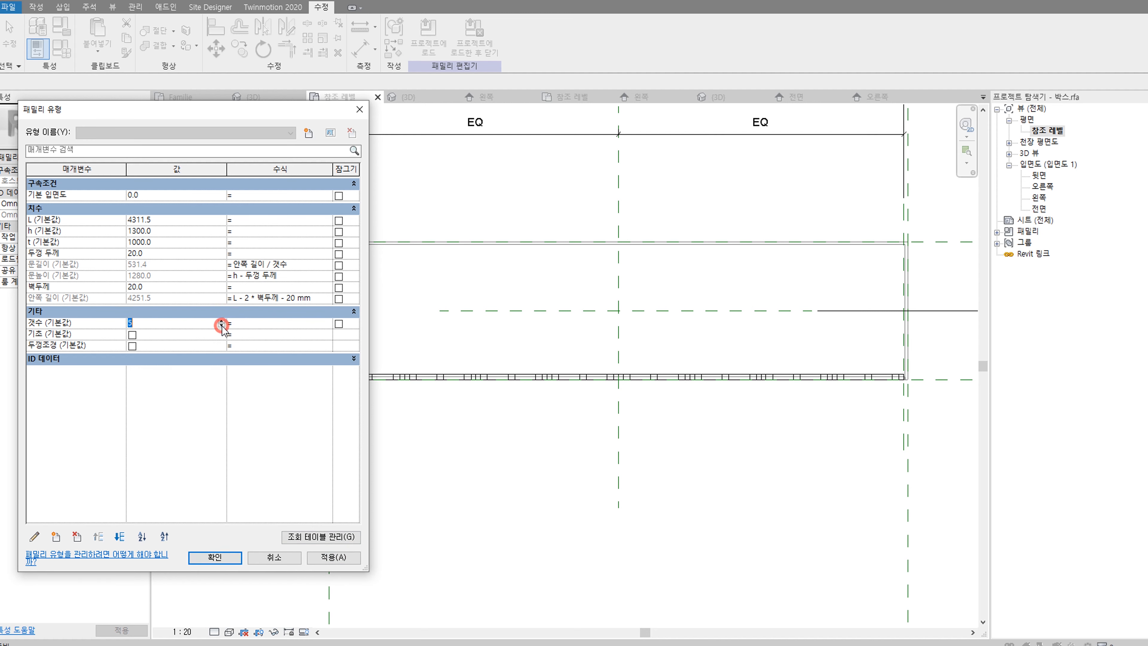
click(318, 557)
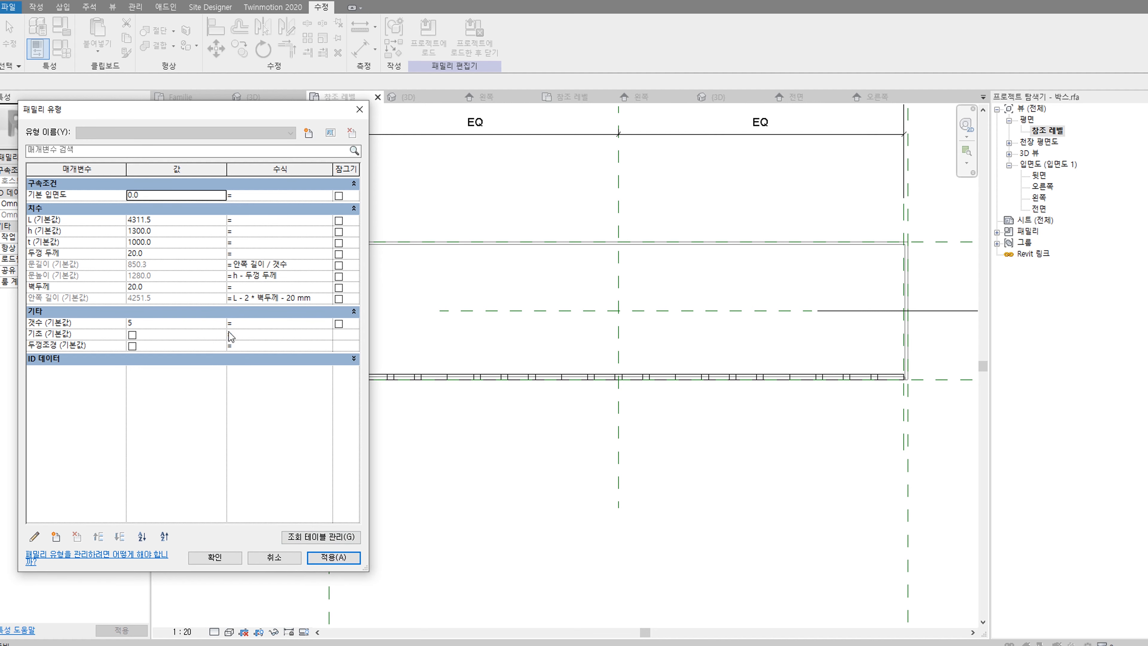
Step: Lower the 갯수 parameter and apply it, set it to 4, apply again and accept the family types
click(222, 325)
click(222, 326)
click(222, 326)
click(222, 326)
click(324, 558)
click(222, 321)
click(222, 321)
click(222, 321)
click(328, 557)
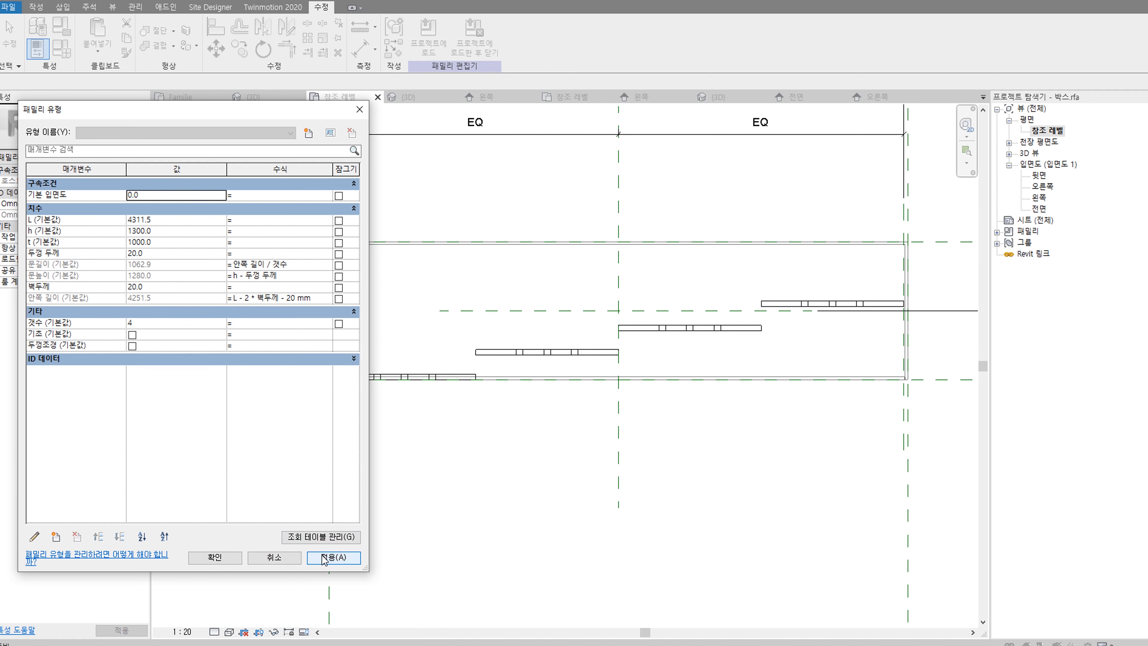
click(216, 558)
Step: Align the second of the four doors to the box's front edge line, lock the alignment and end the Align command
click(521, 380)
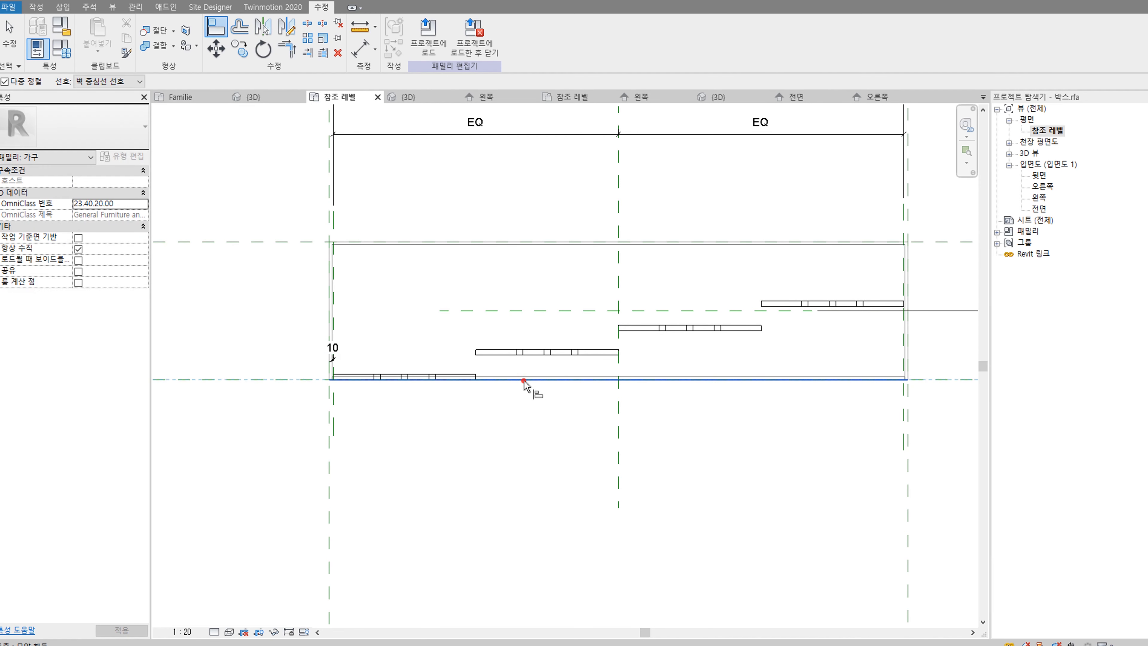
click(533, 355)
click(597, 402)
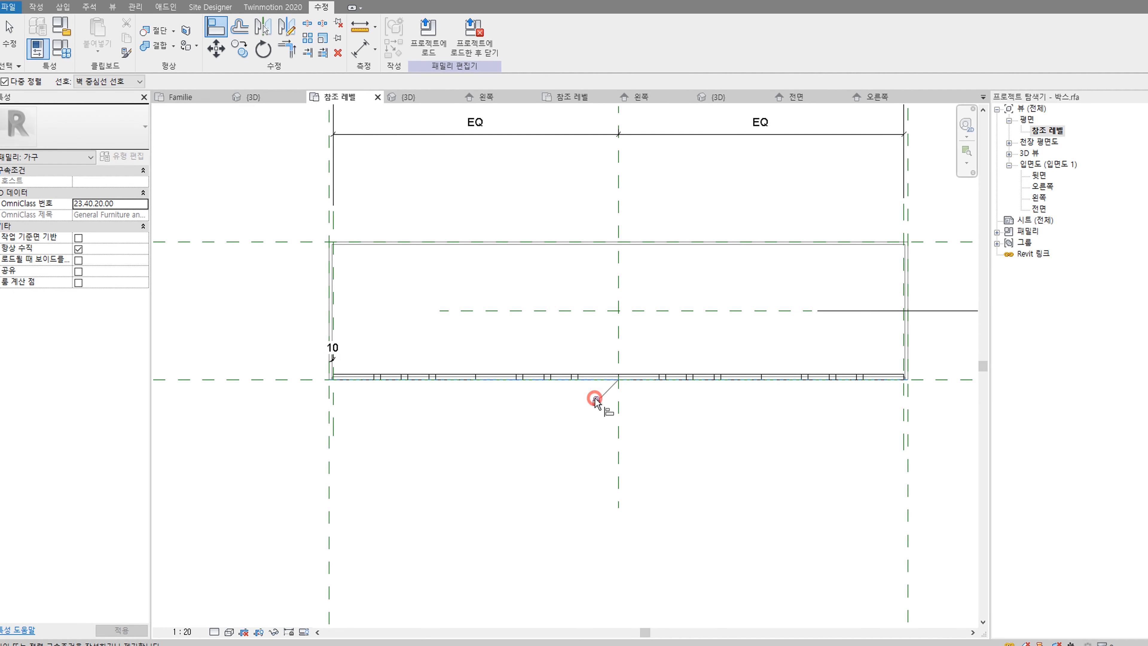
click(10, 36)
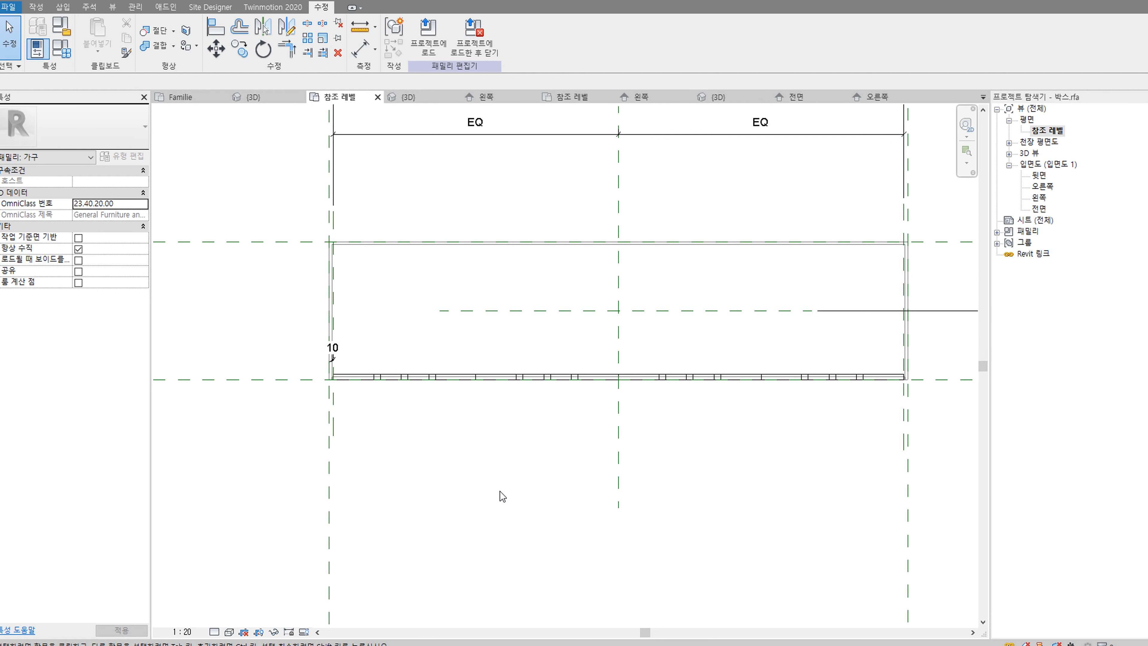
Step: Load the box family into the Familie List_KB.rvt project
scroll(501, 490, down, 2)
click(653, 416)
click(667, 511)
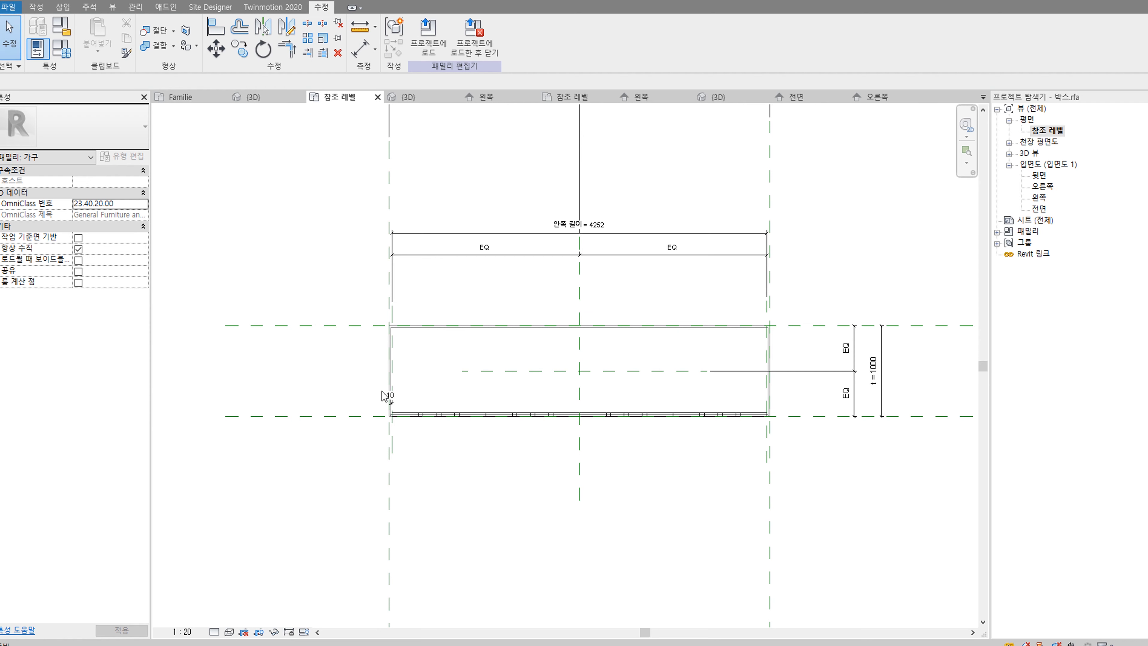
click(428, 36)
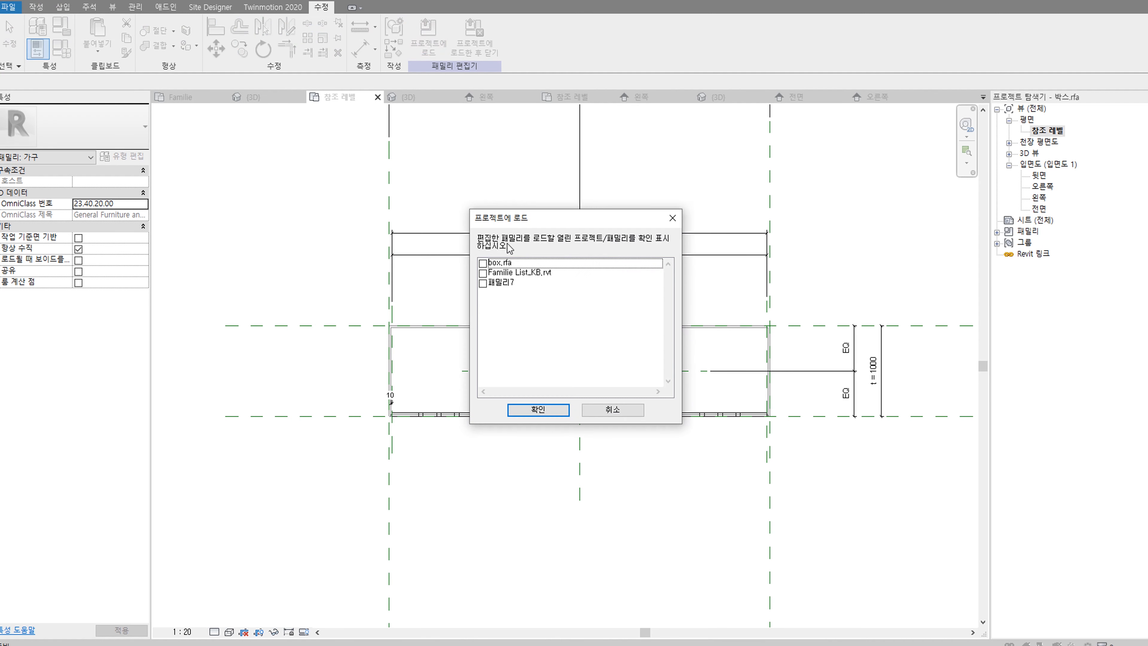
click(482, 273)
click(537, 409)
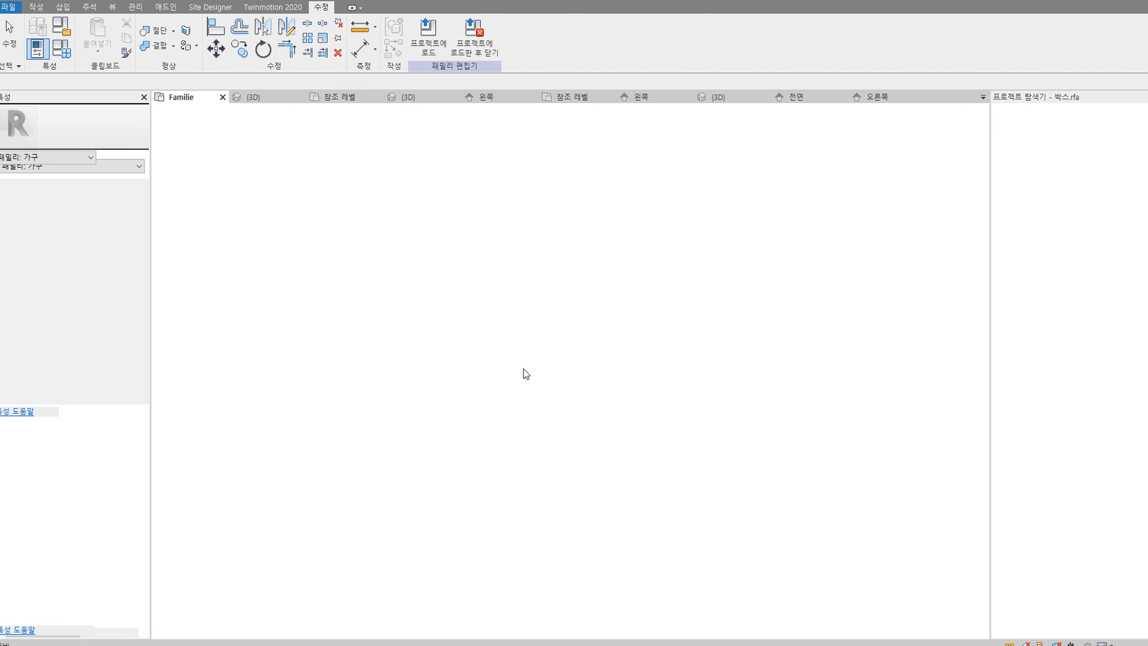
click(524, 291)
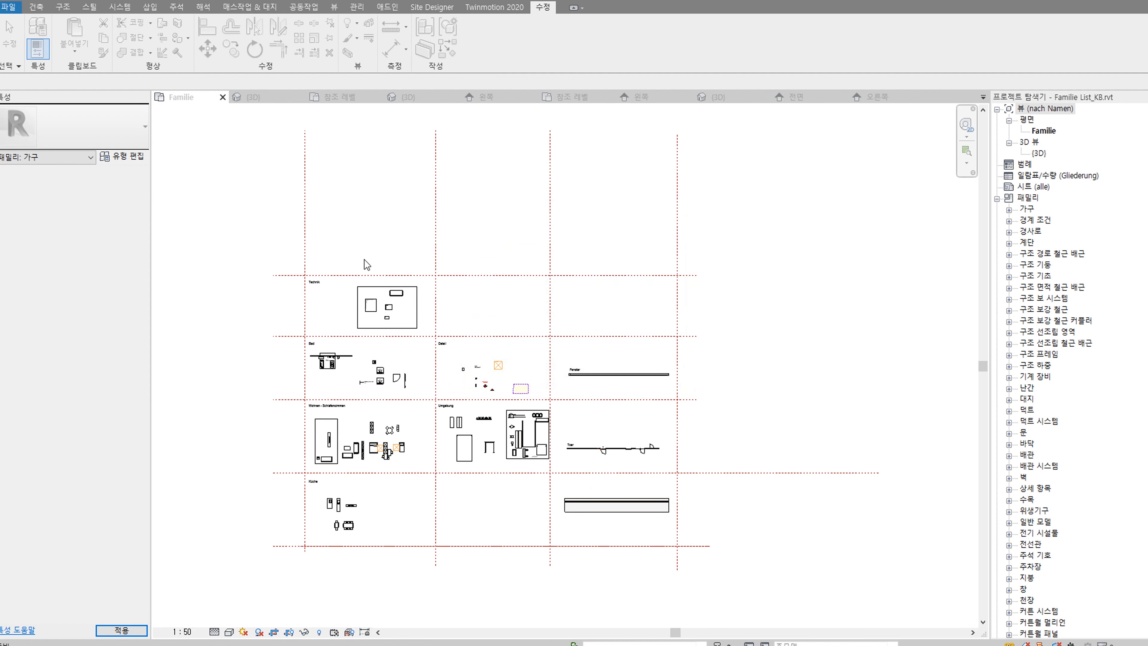
Step: Place one 박스 instance on the slab beside the existing box in the project's 3D view and end placement
click(263, 100)
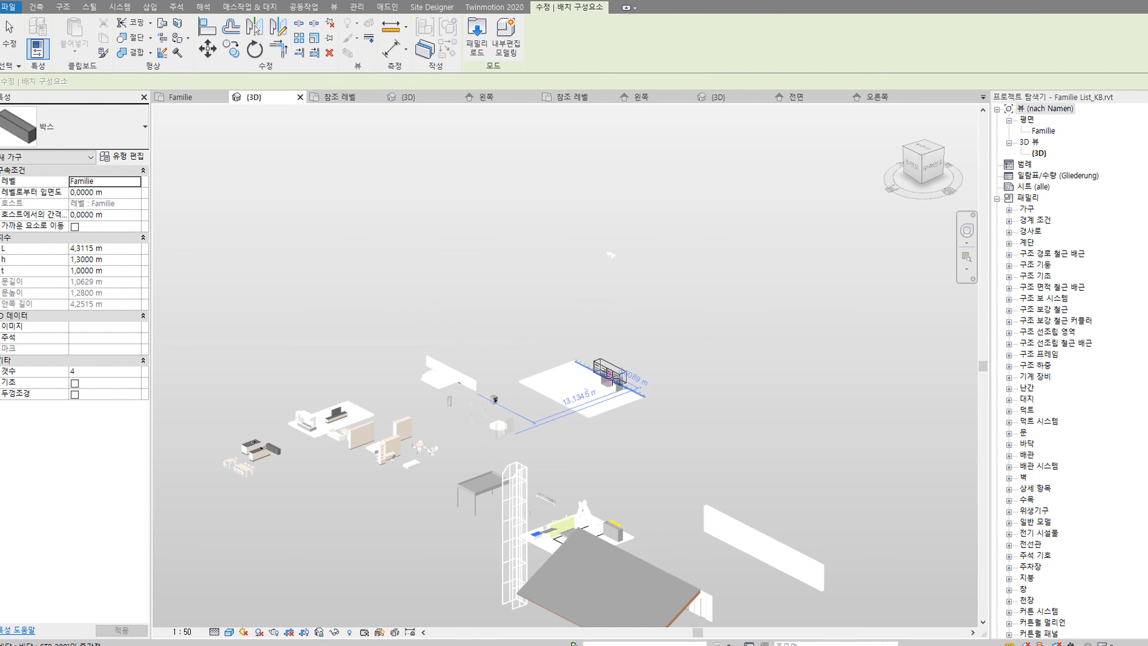
scroll(611, 377, up, 8)
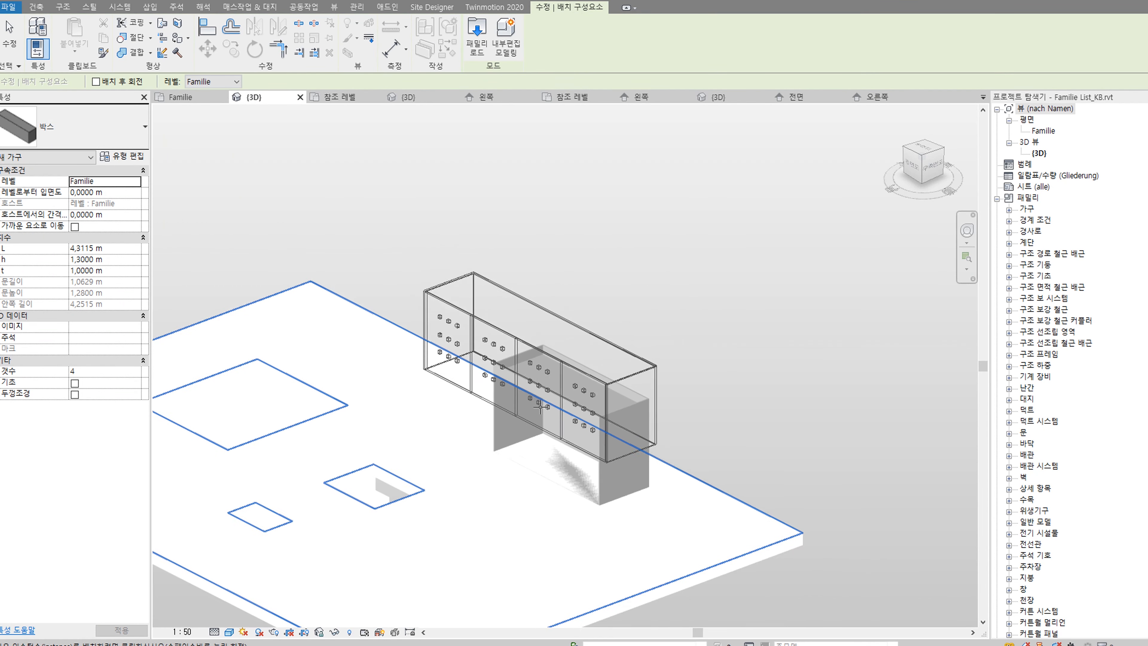
click(423, 401)
key(Escape)
key(Escape)
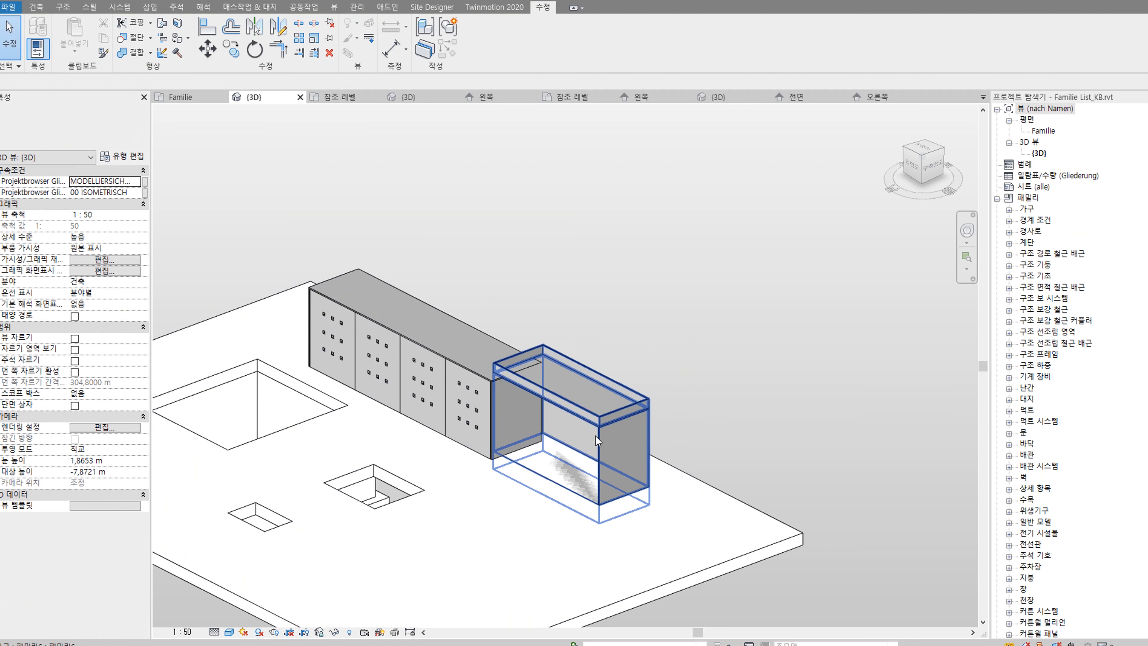
Step: Delete the older box next to the new four-door one and inspect the remaining box's door front
click(582, 412)
key(Delete)
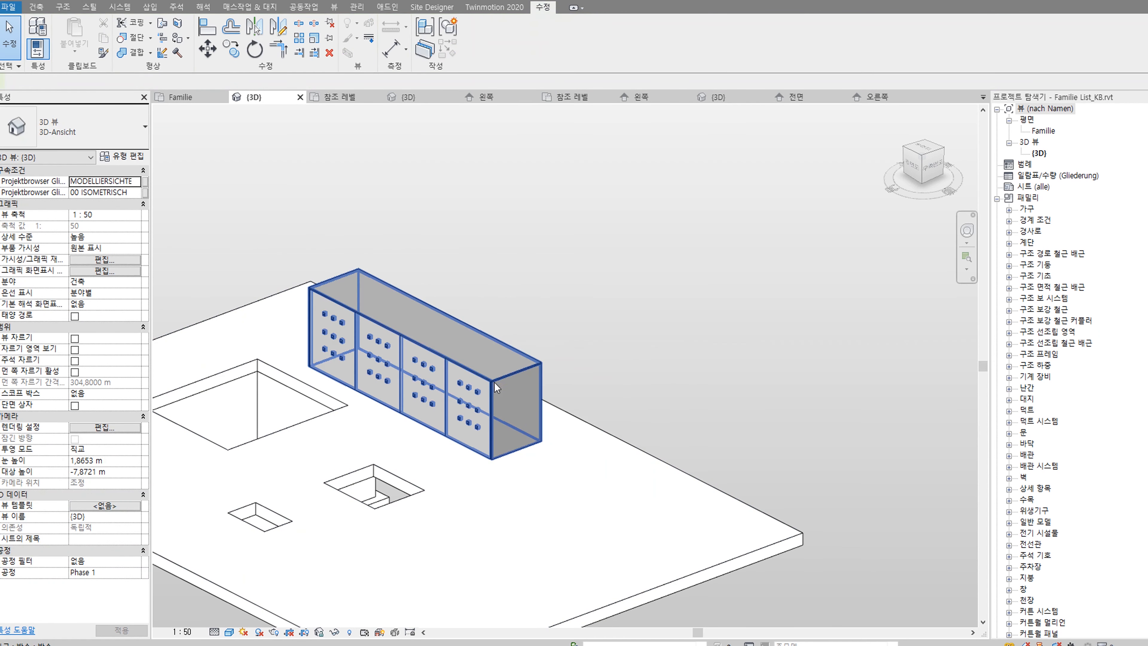
click(495, 385)
shift+middle_drag(509, 334, 719, 385)
click(467, 219)
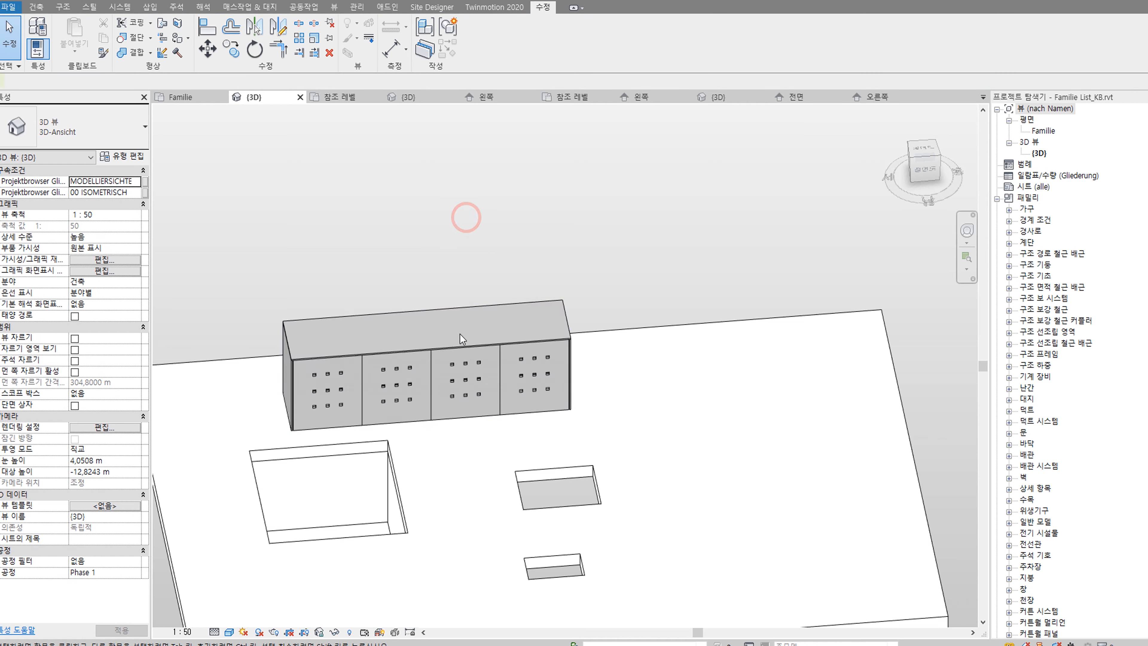
scroll(460, 336, up, 3)
middle_drag(446, 394, 629, 369)
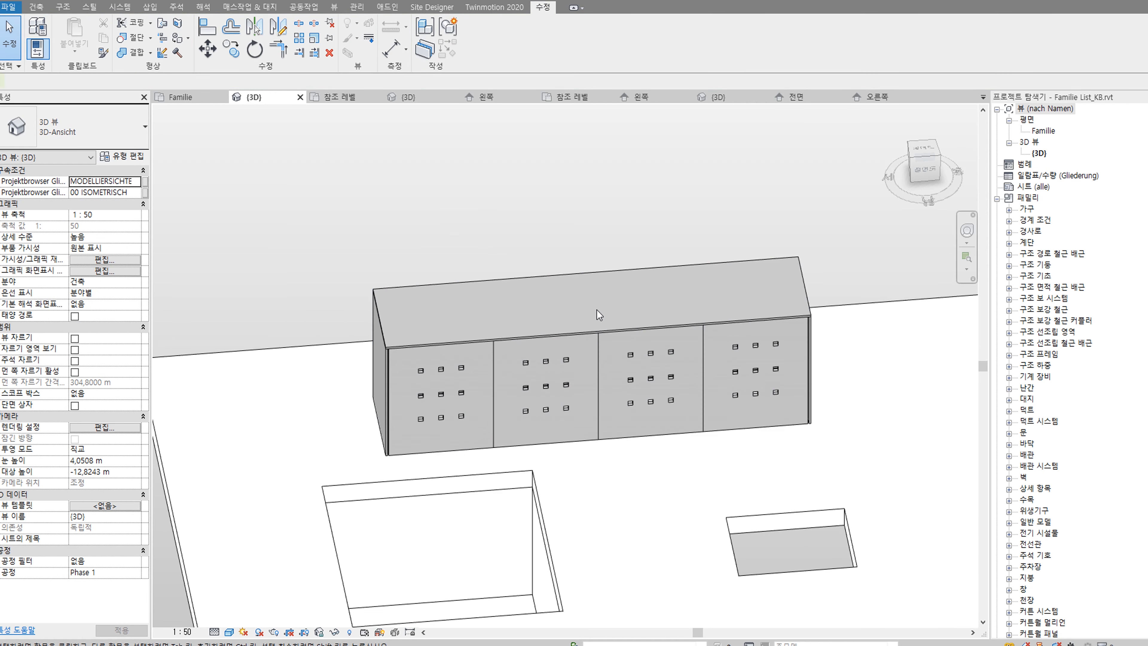
Step: In the Familie floor plan, shorten the placed box from its end to a length L of about 2.5551 m
click(220, 95)
scroll(371, 291, up, 4)
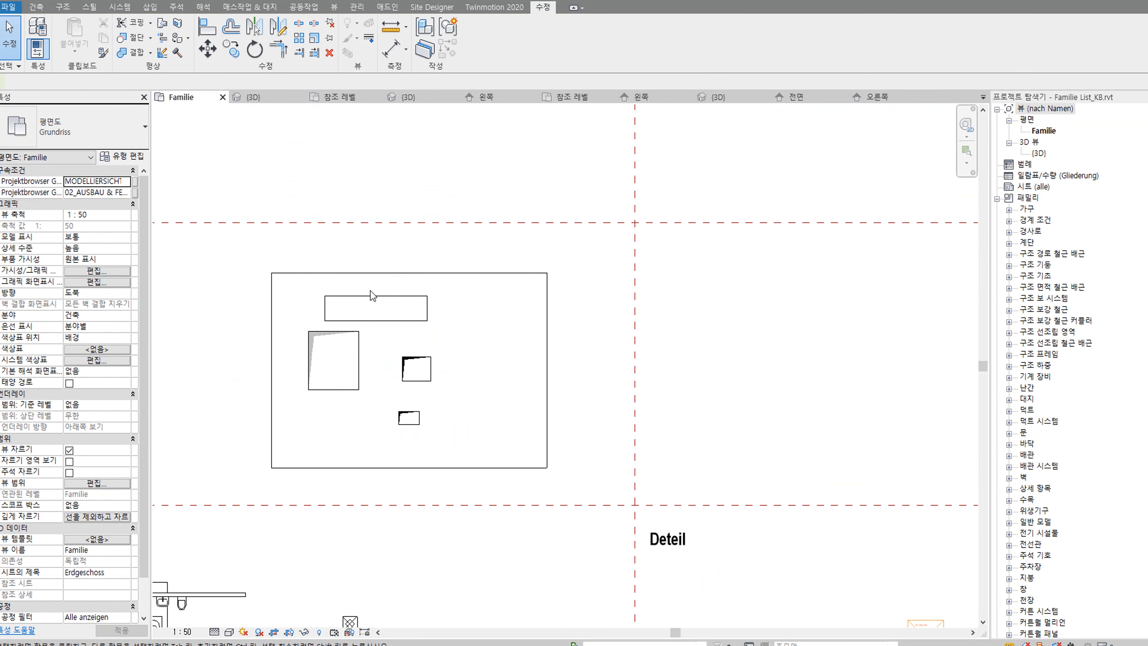
scroll(370, 291, up, 3)
click(390, 286)
drag(400, 281, 471, 267)
drag(548, 285, 461, 288)
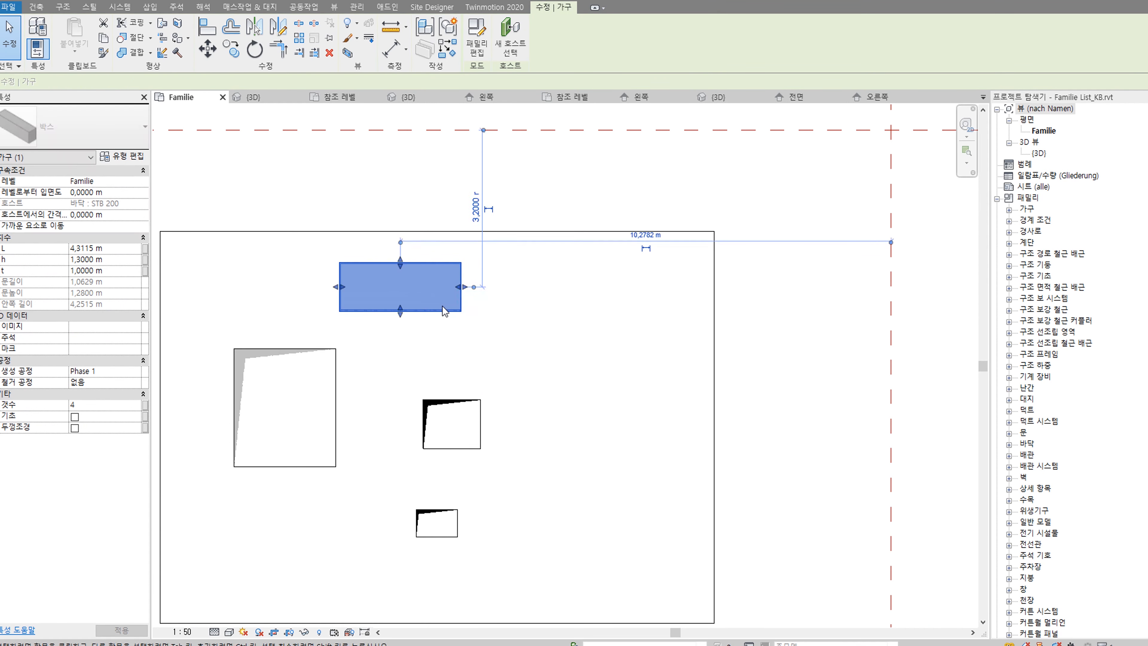
Step: Set the placed box's 갯수 to 3 and check its door panels in the 3D view
scroll(445, 311, up, 2)
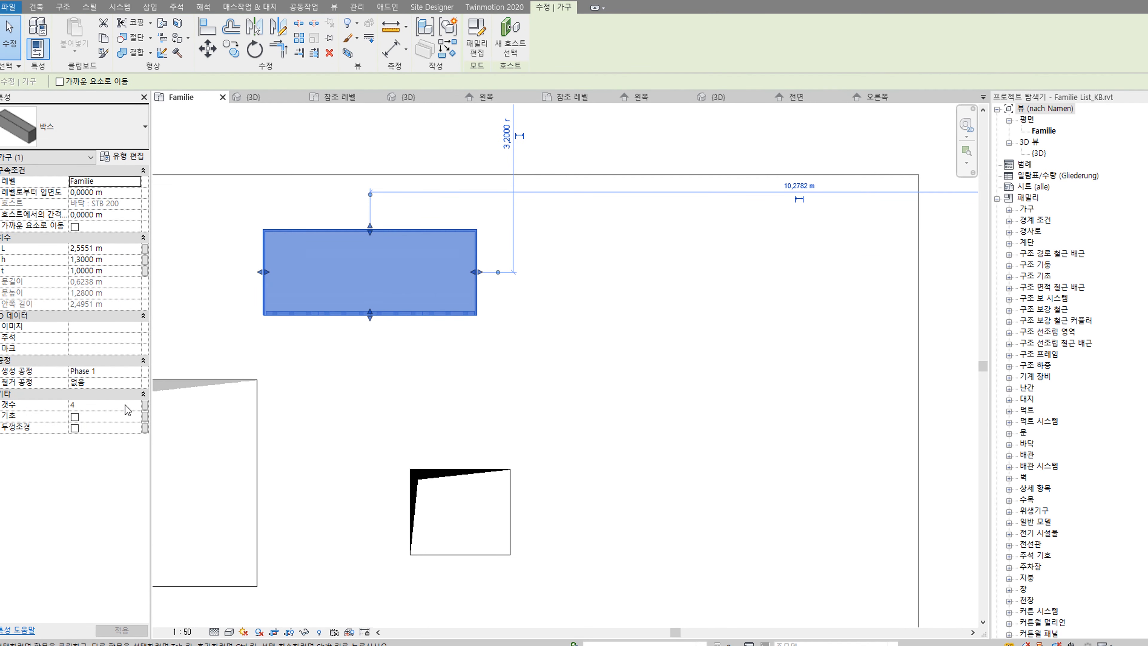
click(143, 408)
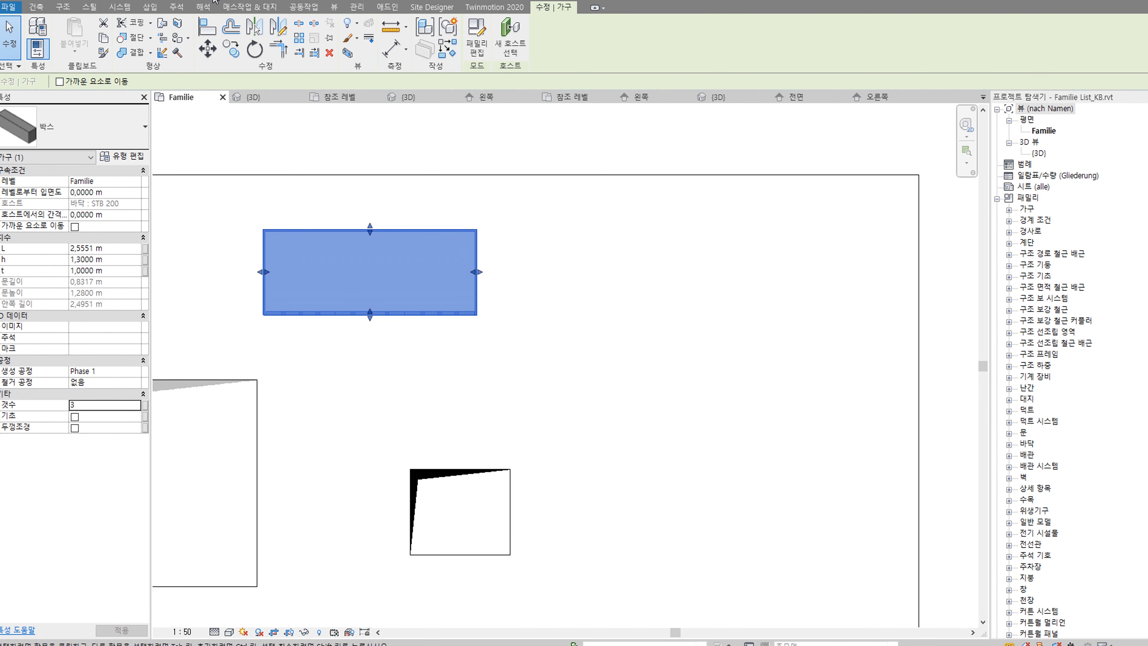
click(253, 97)
scroll(761, 341, up, 3)
shift+middle_drag(761, 341, 649, 329)
click(836, 241)
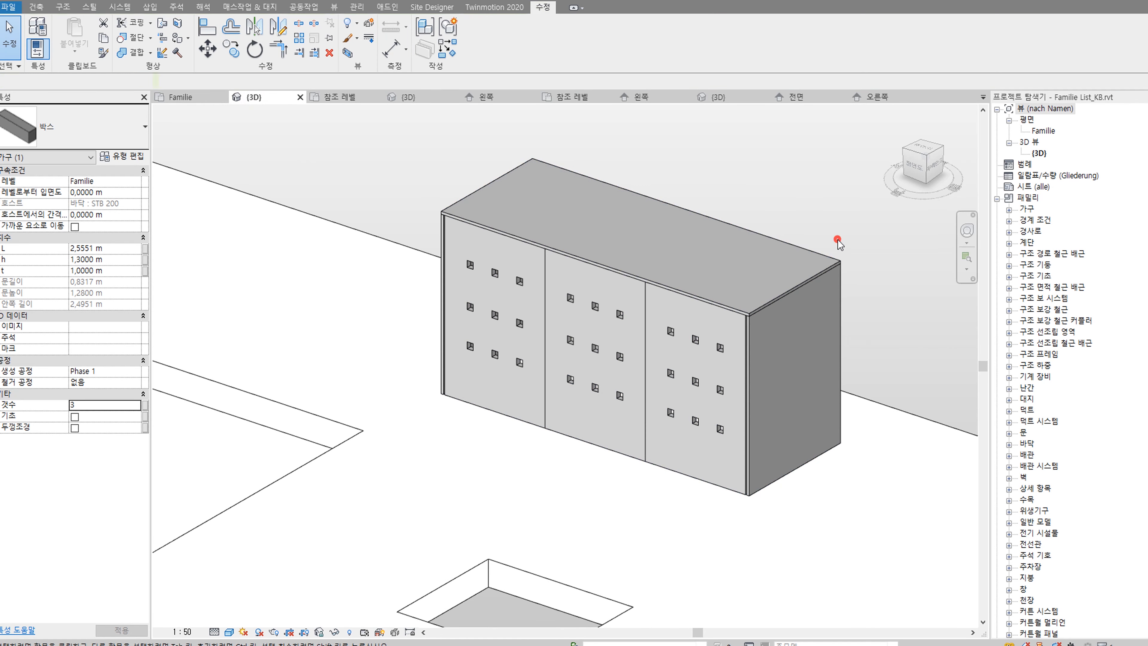
Step: Enable the 두껑조경 option for the placed box and inspect its top and front from several angles in 3D
click(793, 243)
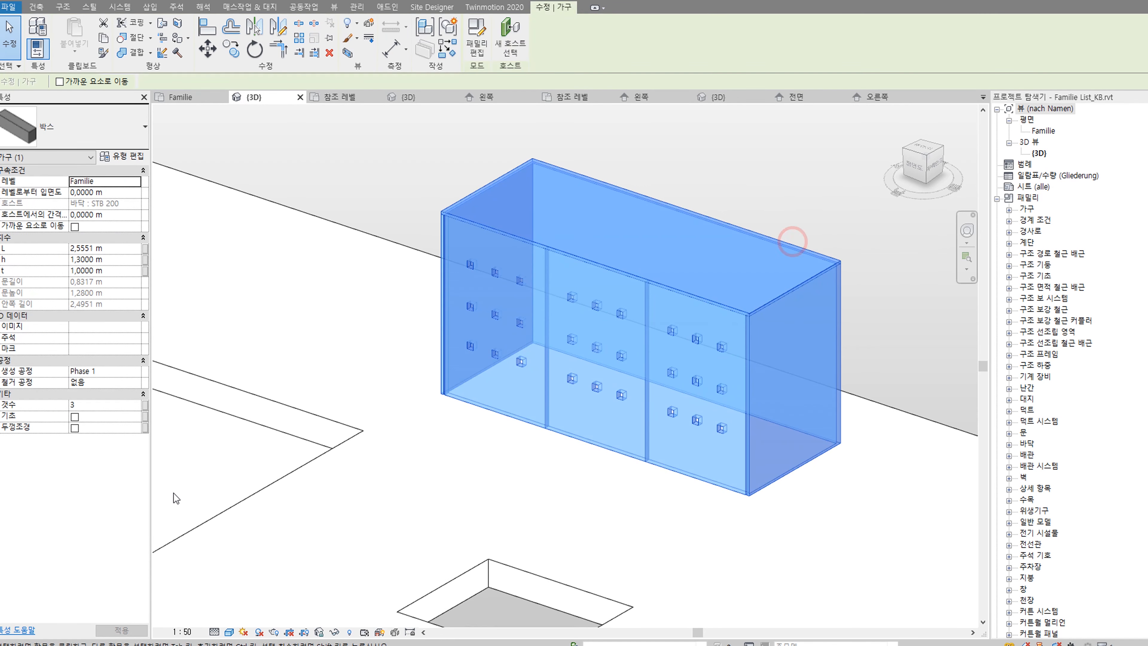
click(75, 428)
click(349, 159)
scroll(664, 394, down, 3)
middle_drag(664, 394, 596, 300)
scroll(566, 325, up, 2)
click(594, 287)
scroll(595, 287, down, 2)
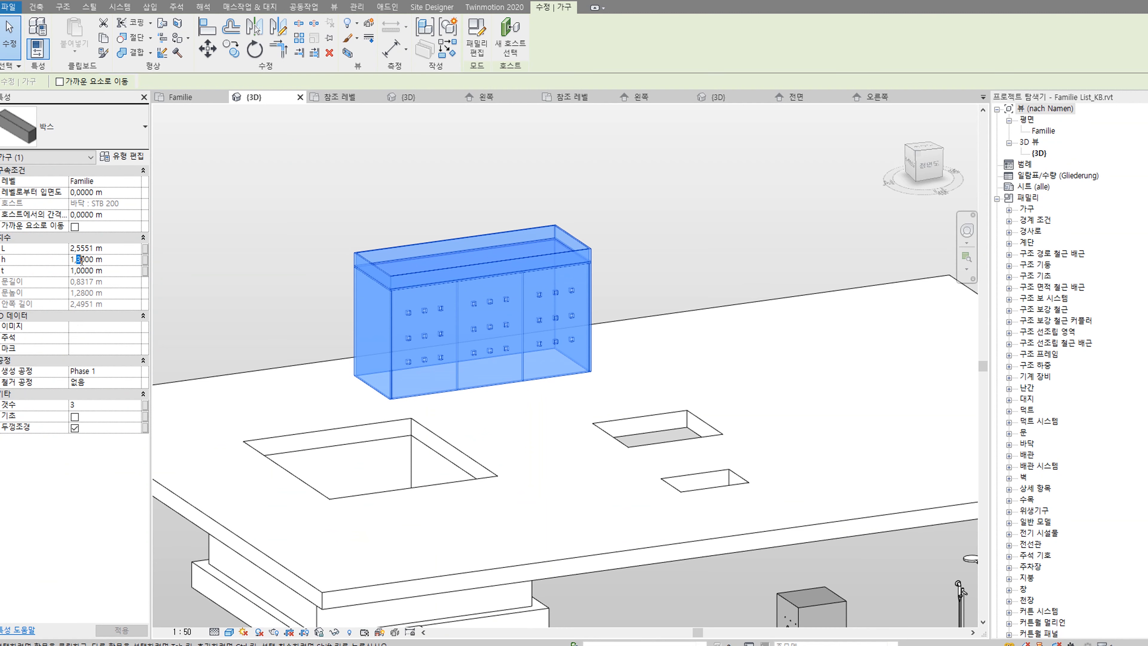
click(613, 199)
shift+middle_drag(617, 292, 437, 339)
scroll(437, 344, down, 3)
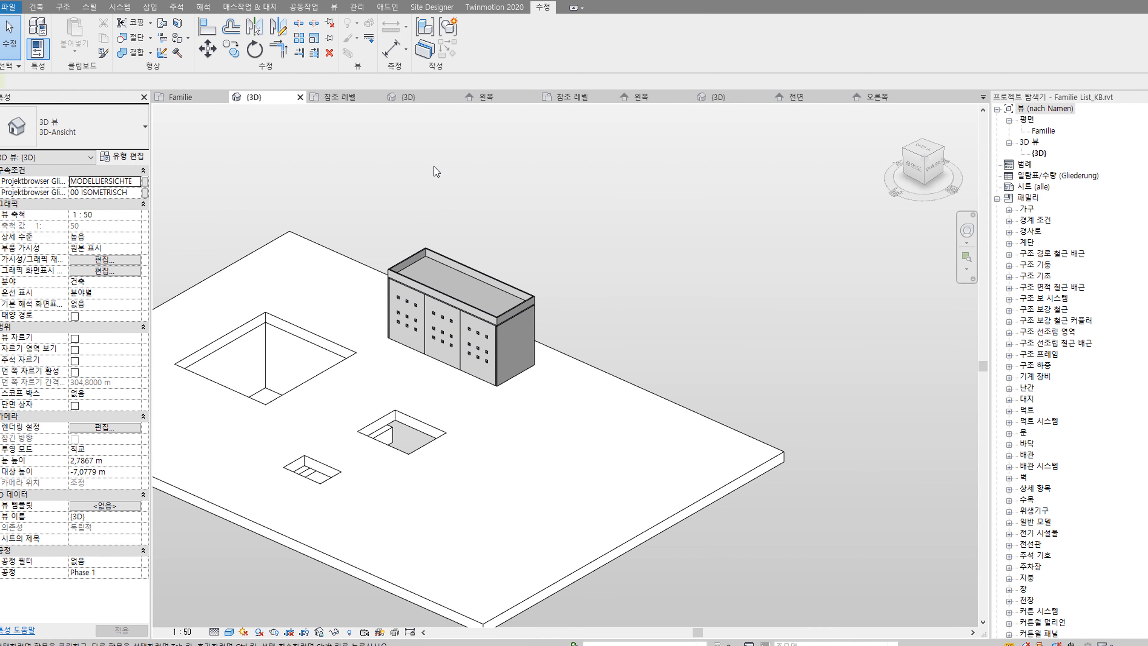
Step: Examine the box family's reference level plan and the container dimensions in the waste container overview PDF
click(334, 97)
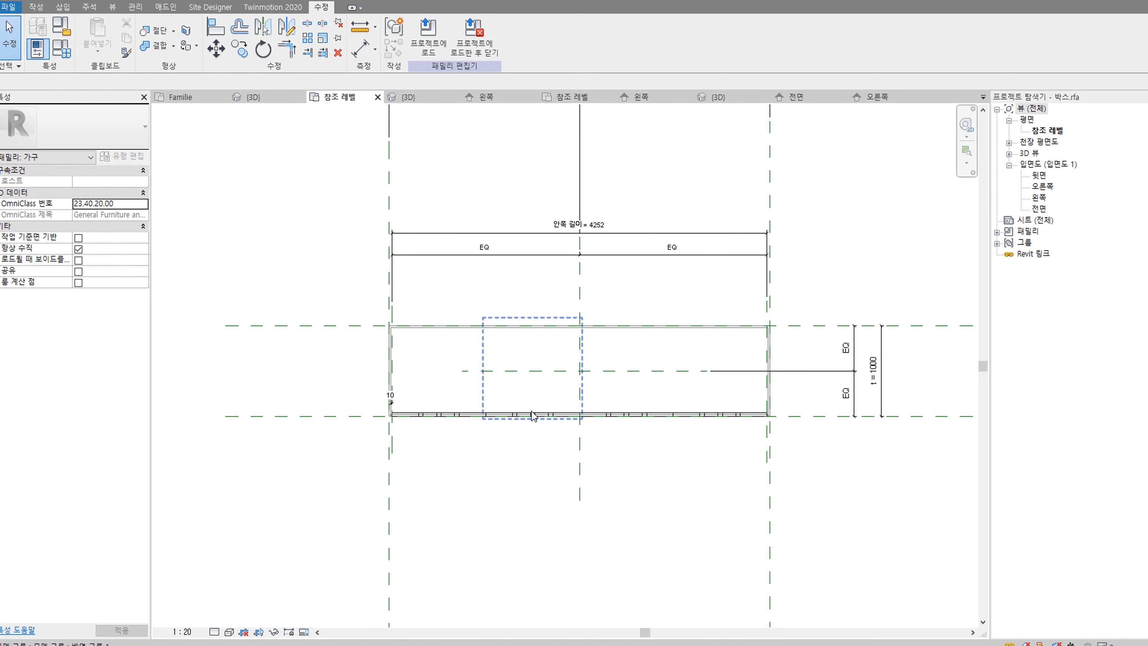
scroll(427, 420, up, 2)
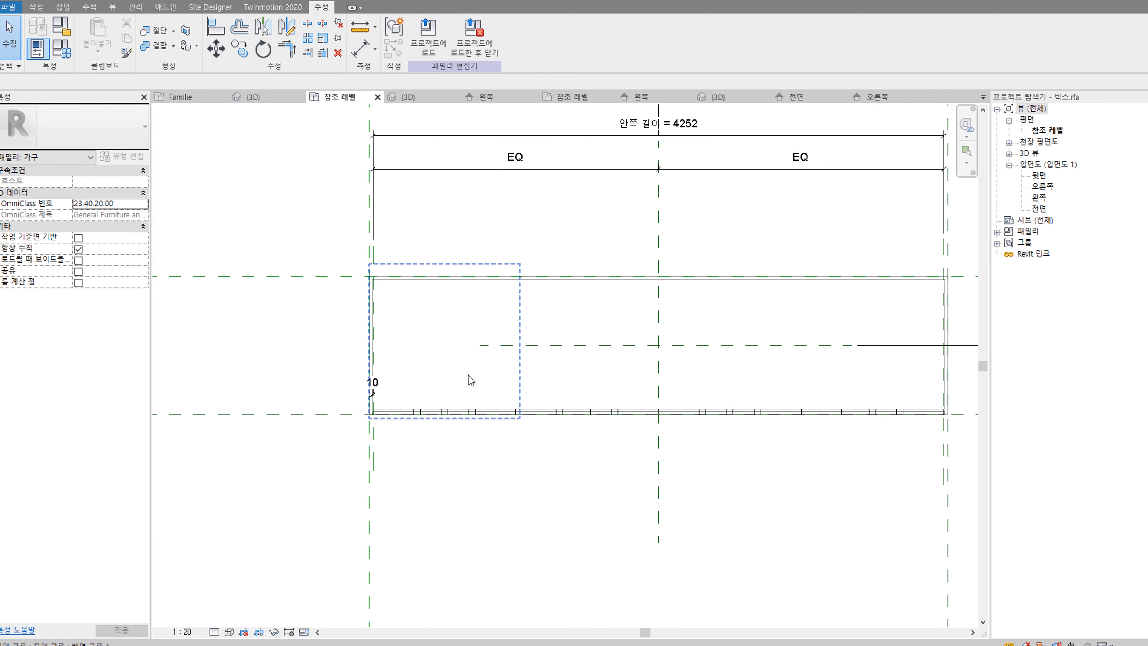
scroll(470, 373, down, 2)
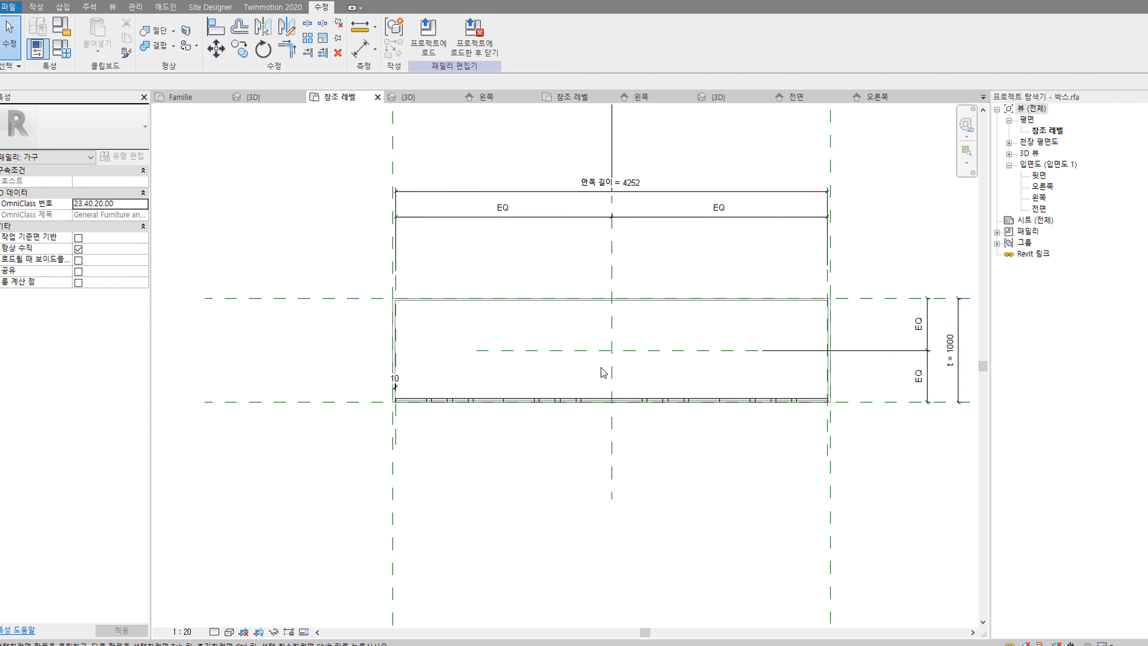
scroll(545, 346, up, 1)
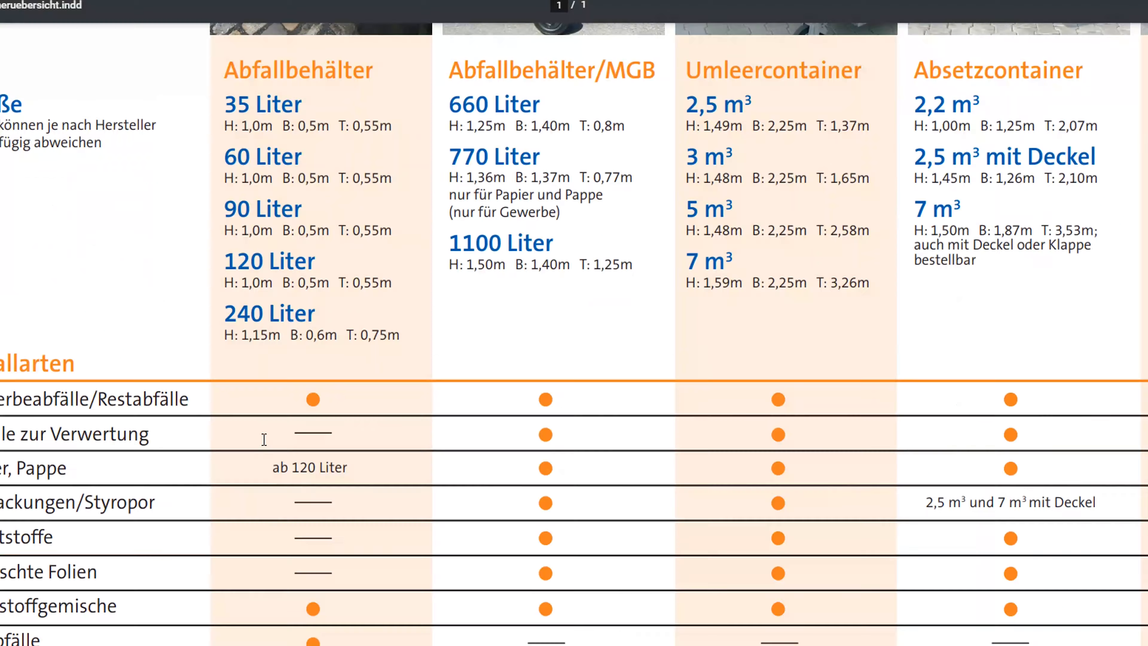
scroll(265, 441, up, 5)
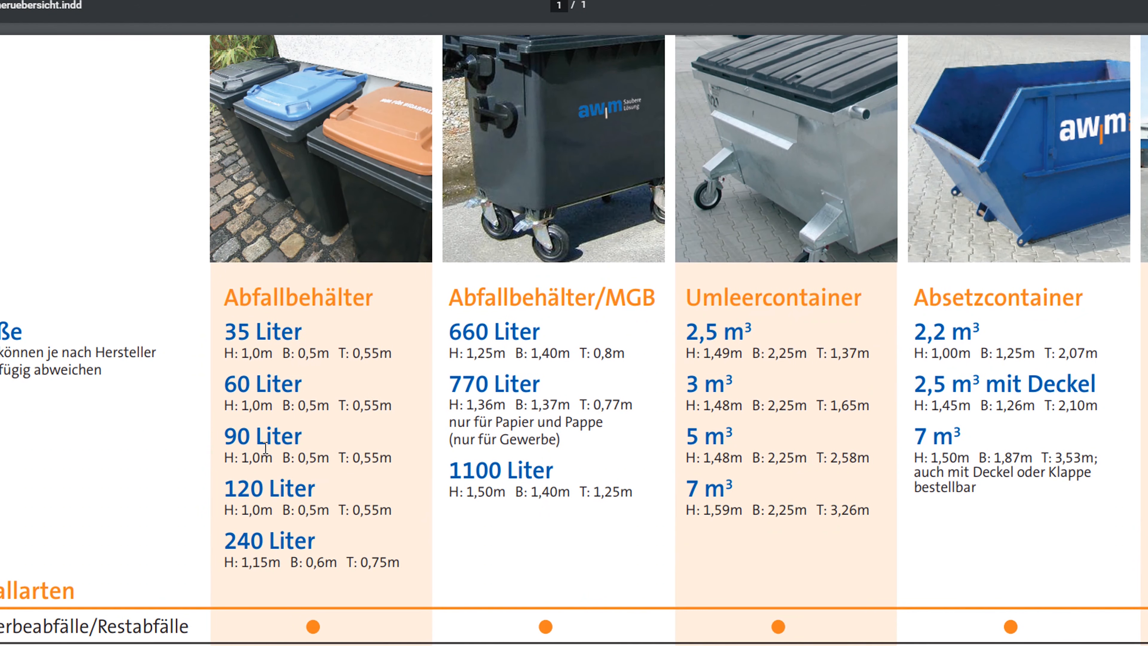
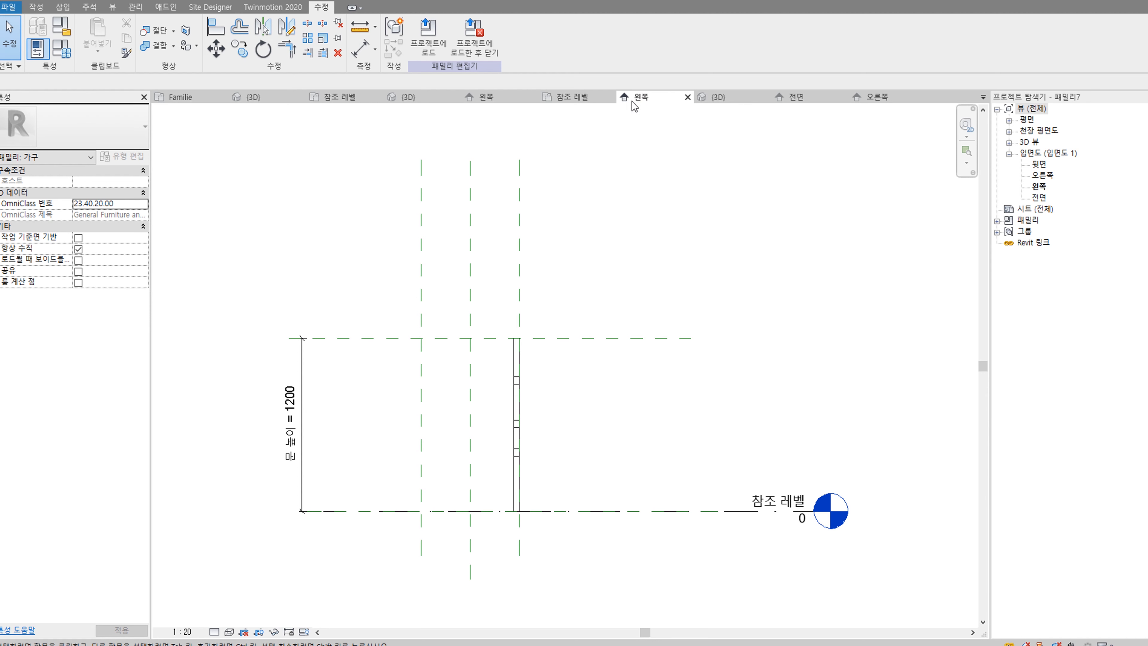
Step: Check the door family's plan and left elevation, and save it as 문 in the 새 폴더 folder, accepting the save options
click(585, 97)
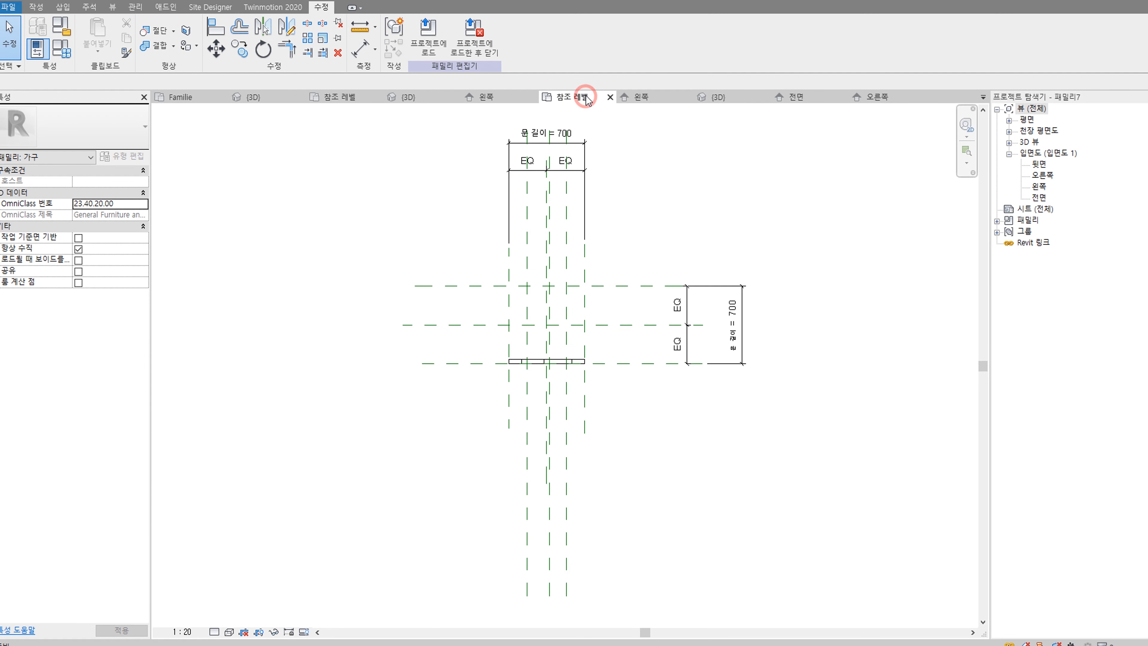
click(650, 97)
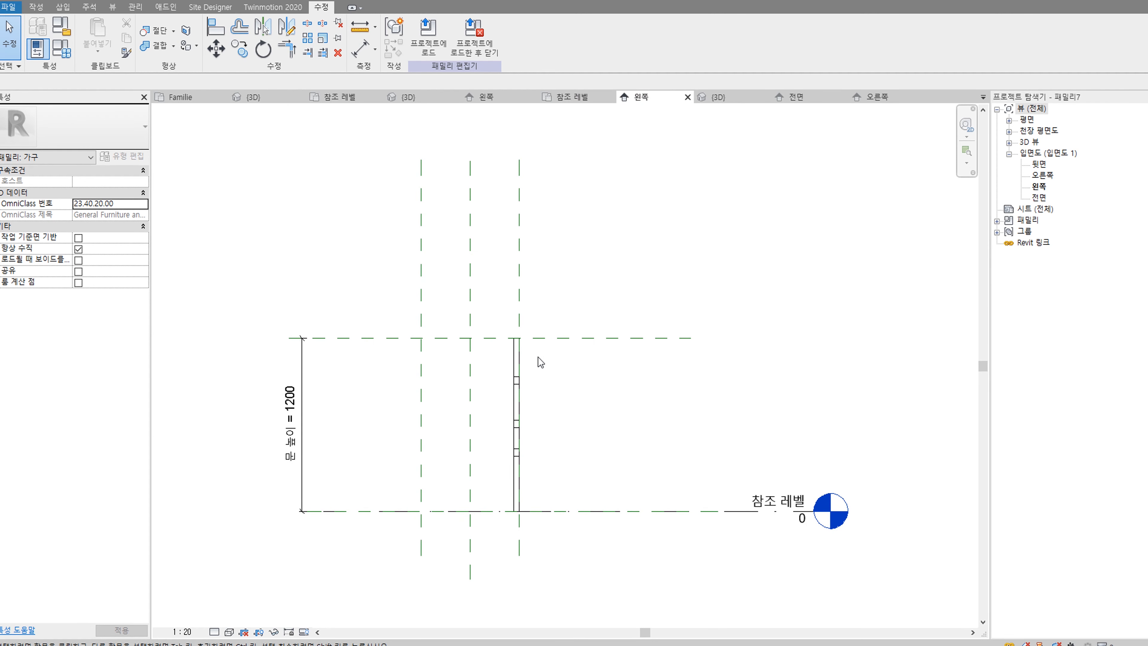
click(14, 9)
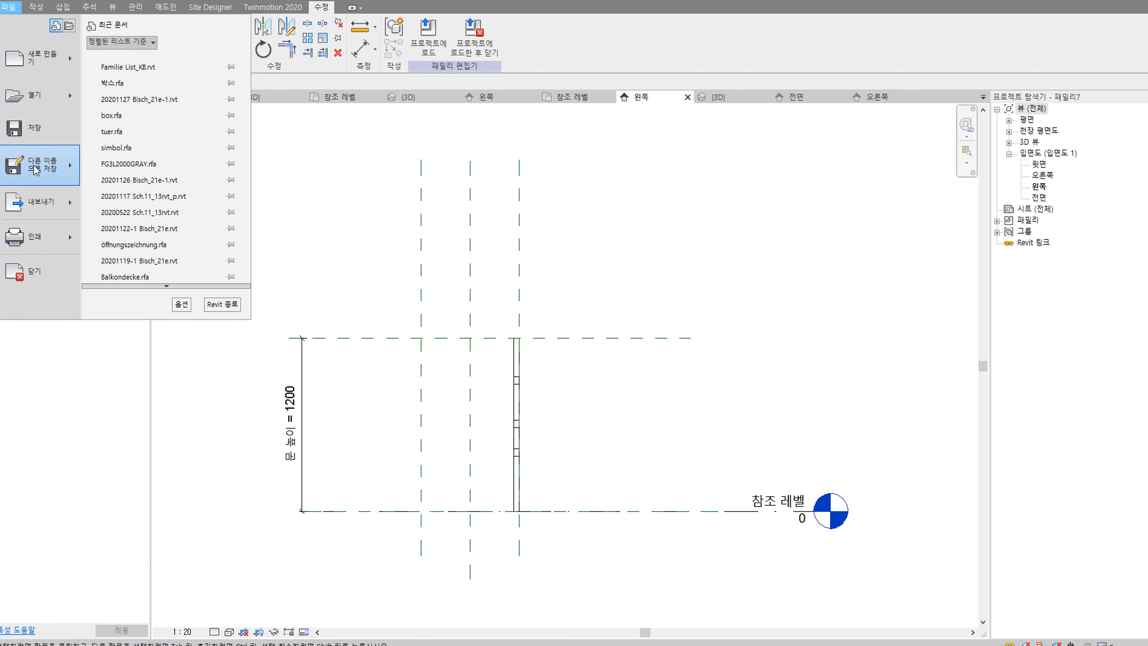
mouse_move(36, 169)
click(133, 147)
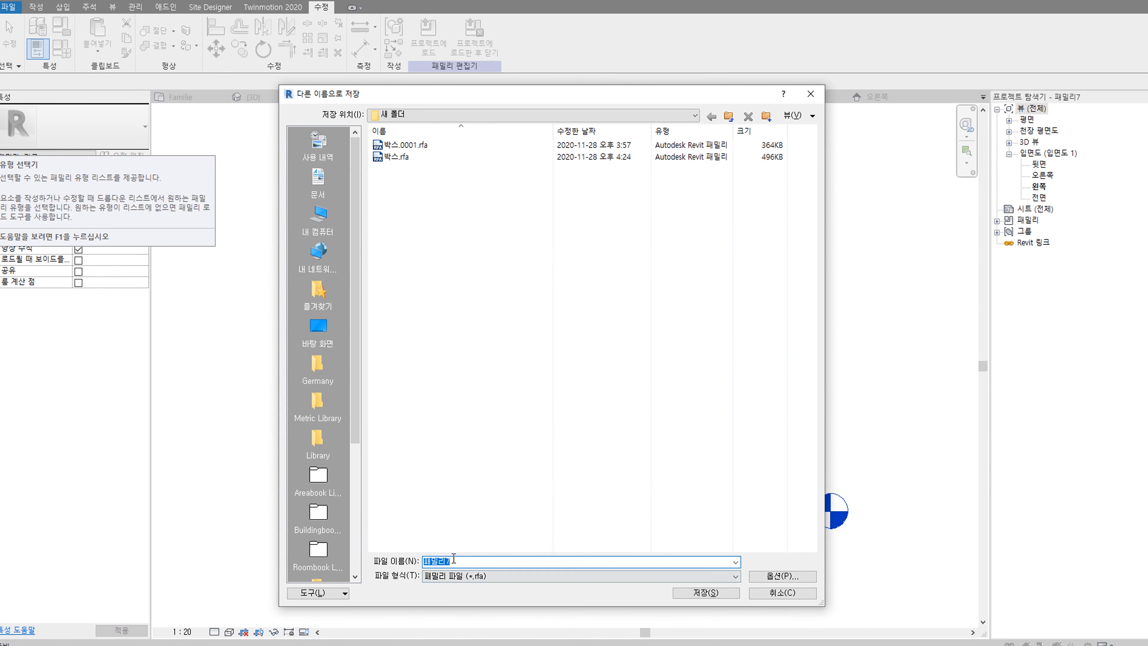
text(an)
click(787, 574)
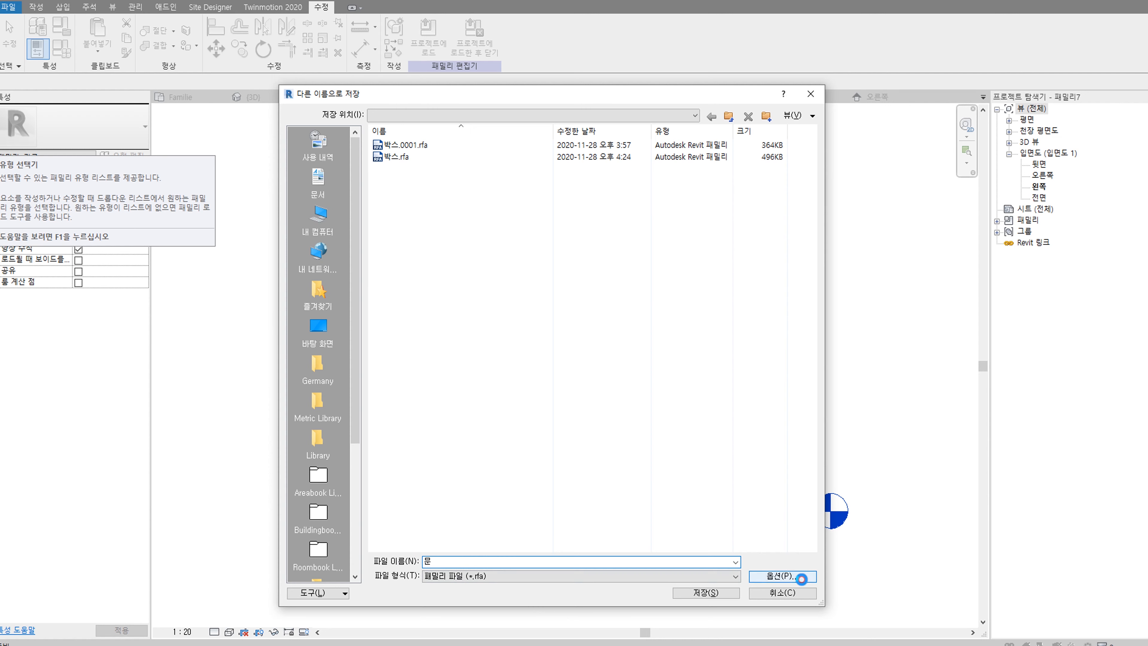
click(565, 431)
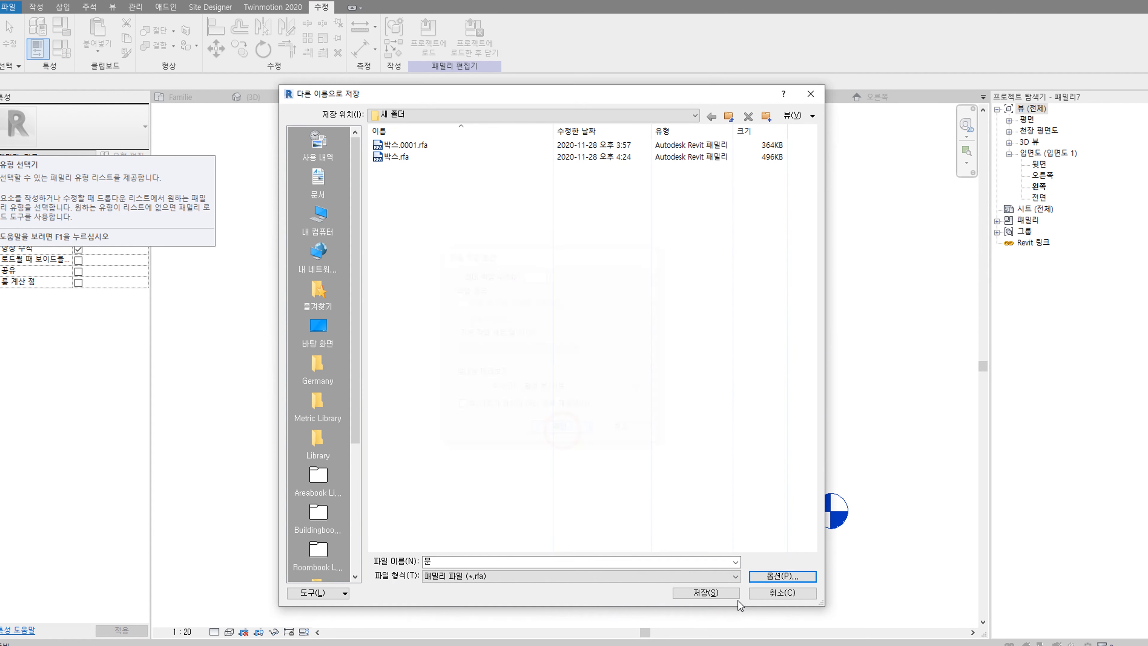
click(723, 592)
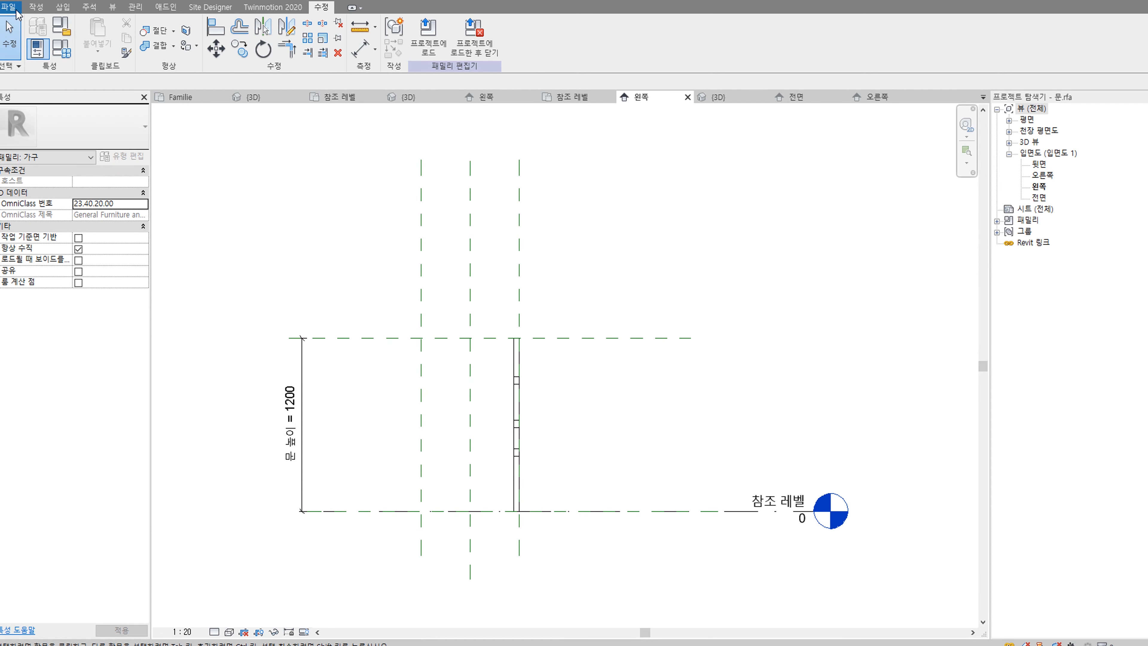
Step: Create a new family from the Korean template 미터법 상세 항목.rft
click(9, 7)
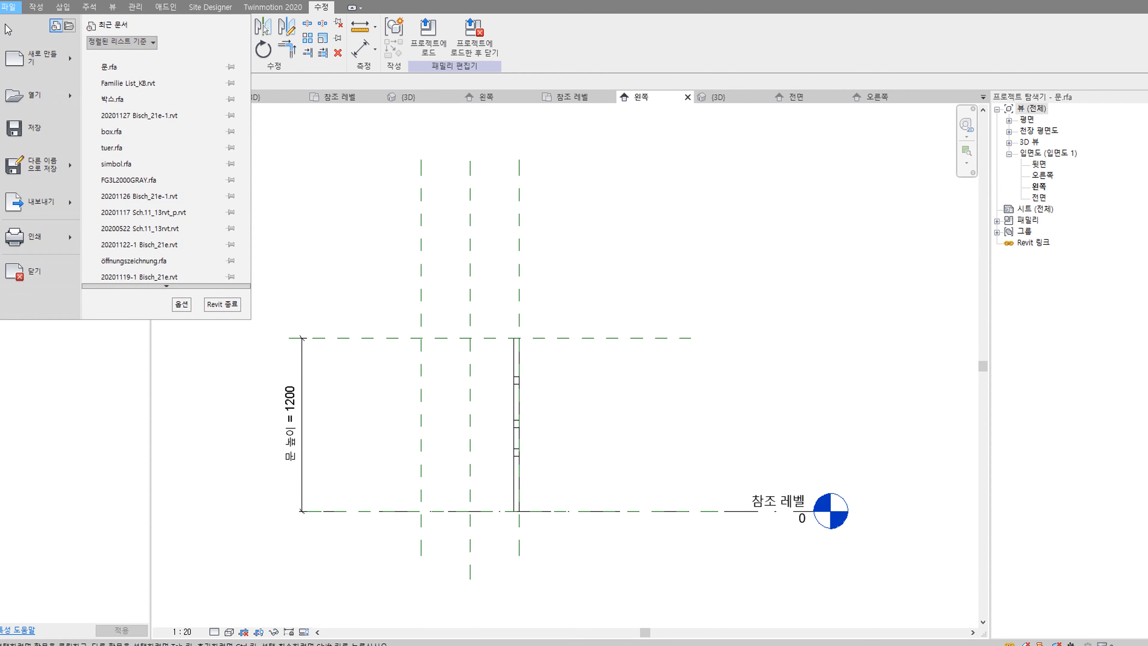
mouse_move(20, 59)
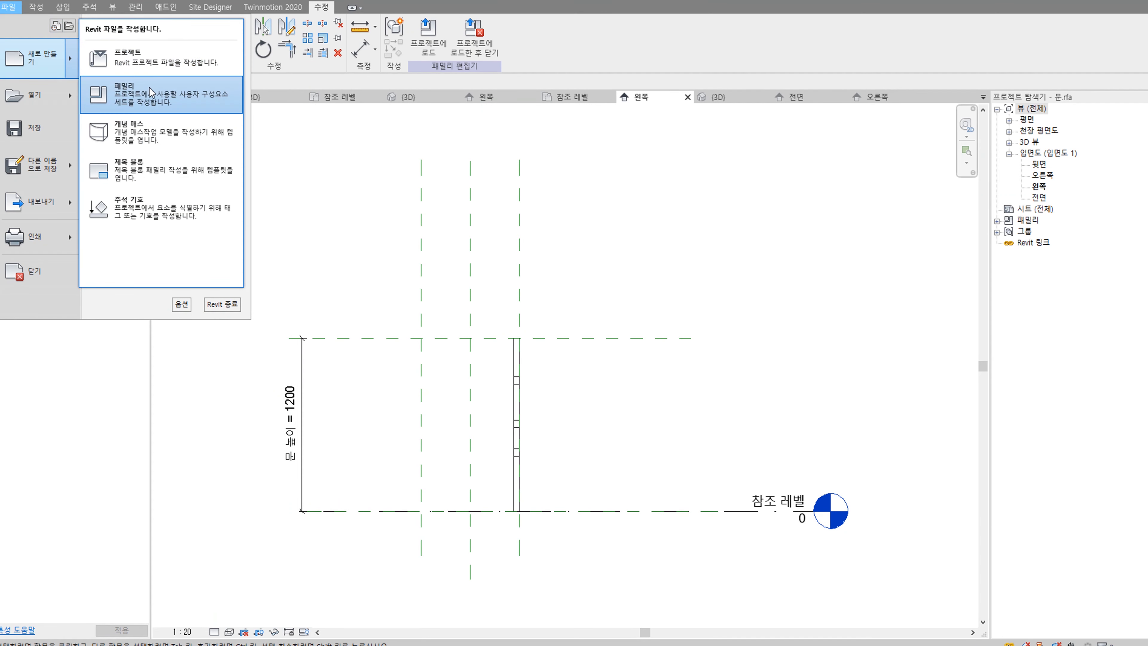
click(136, 95)
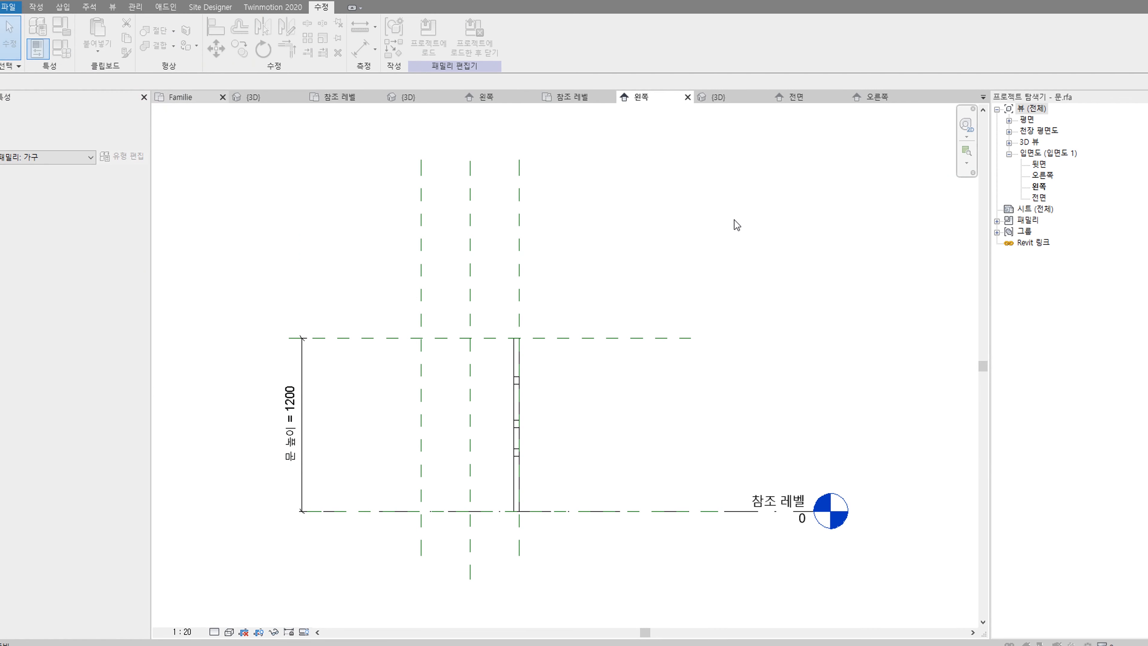
scroll(633, 402, down, 2)
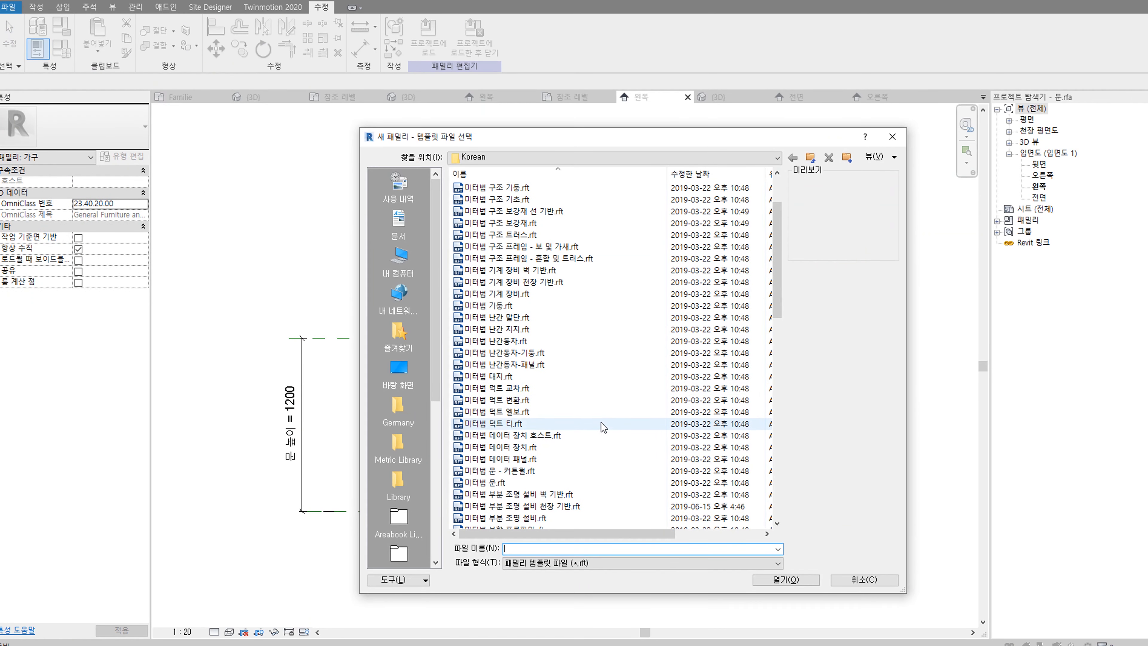
drag(783, 303, 773, 369)
click(650, 341)
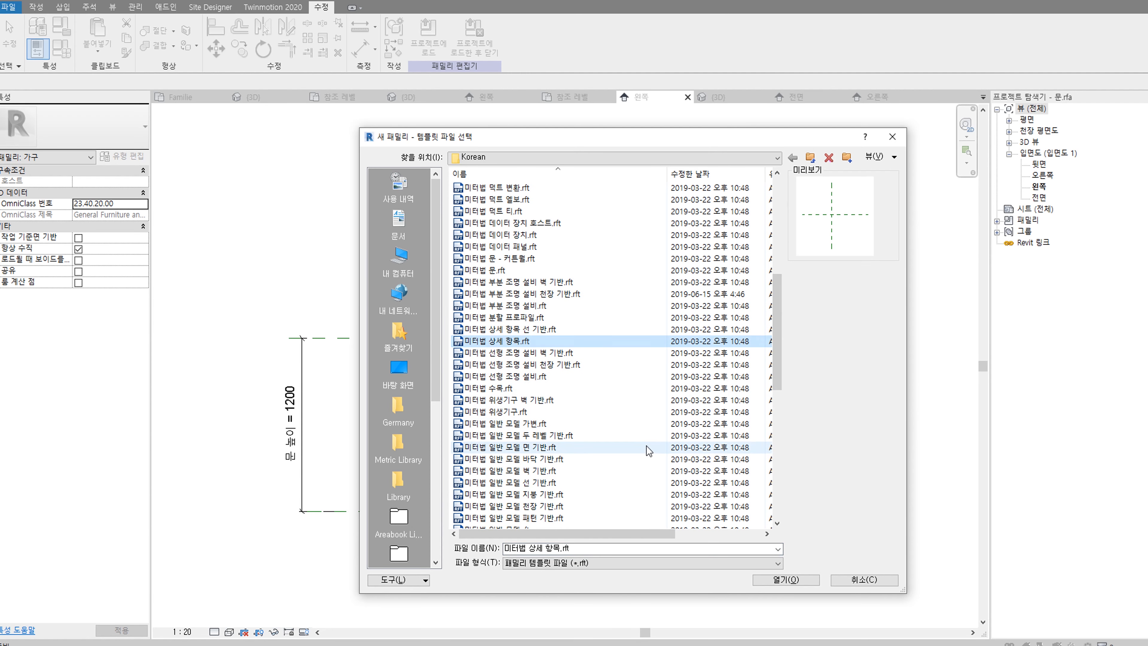
click(797, 577)
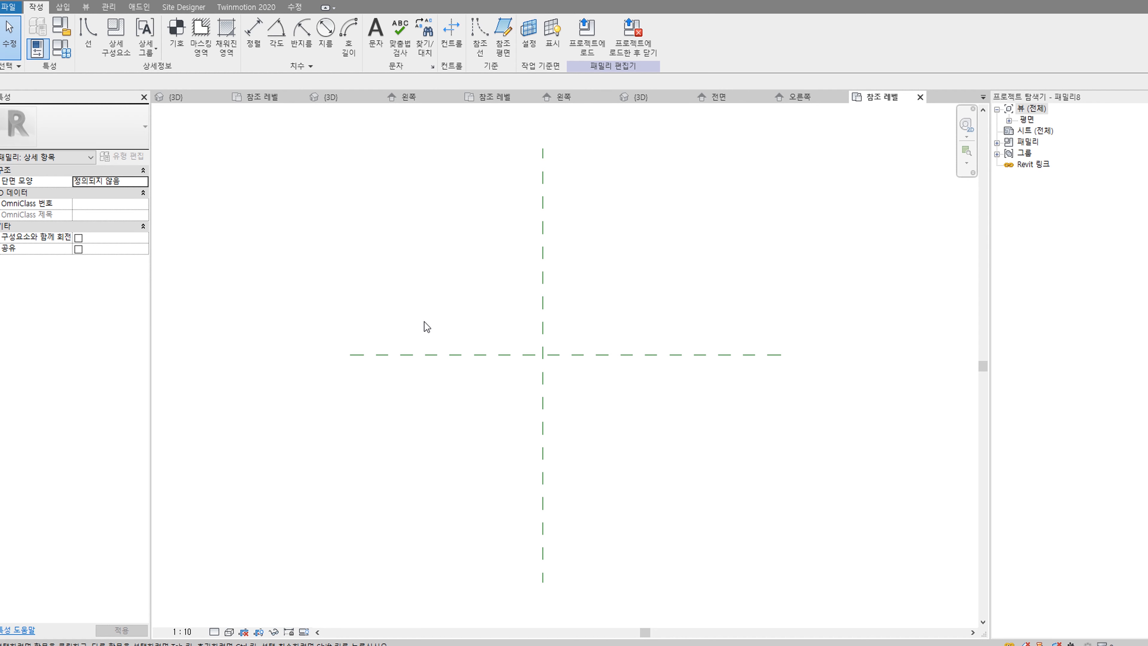
Step: Draw reference planes around the centre: vertical ones about 674 mm left and 499 mm right, horizontal ones about 431 mm above and 464 mm below
key(r)
key(p)
click(438, 268)
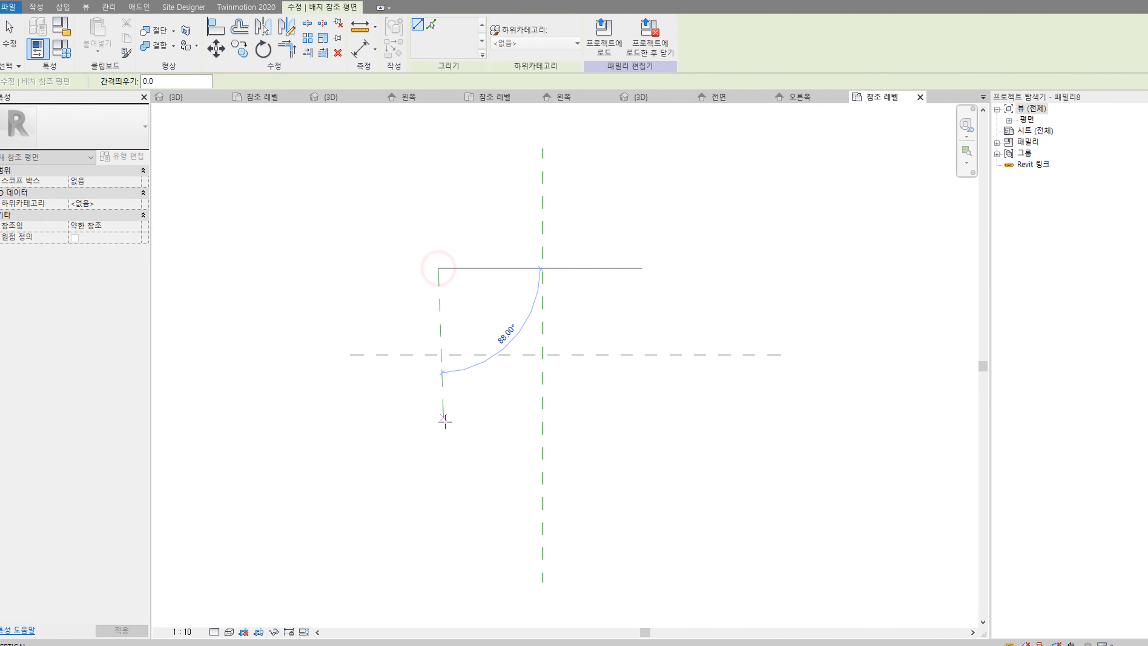
click(438, 449)
click(431, 285)
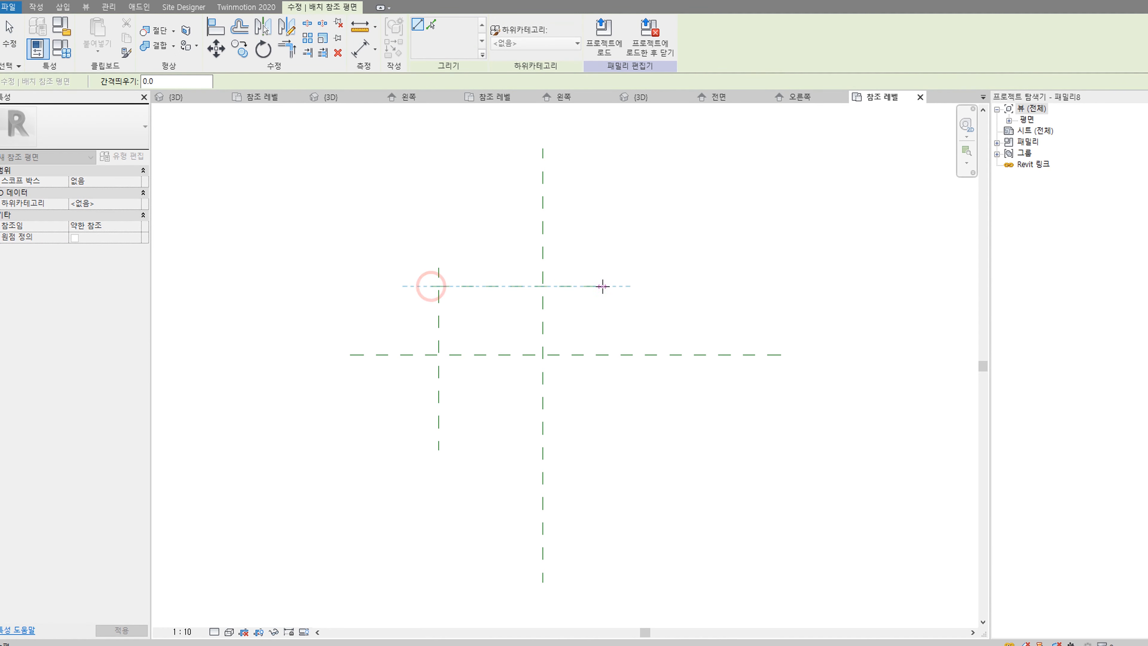
click(648, 285)
click(619, 251)
click(620, 477)
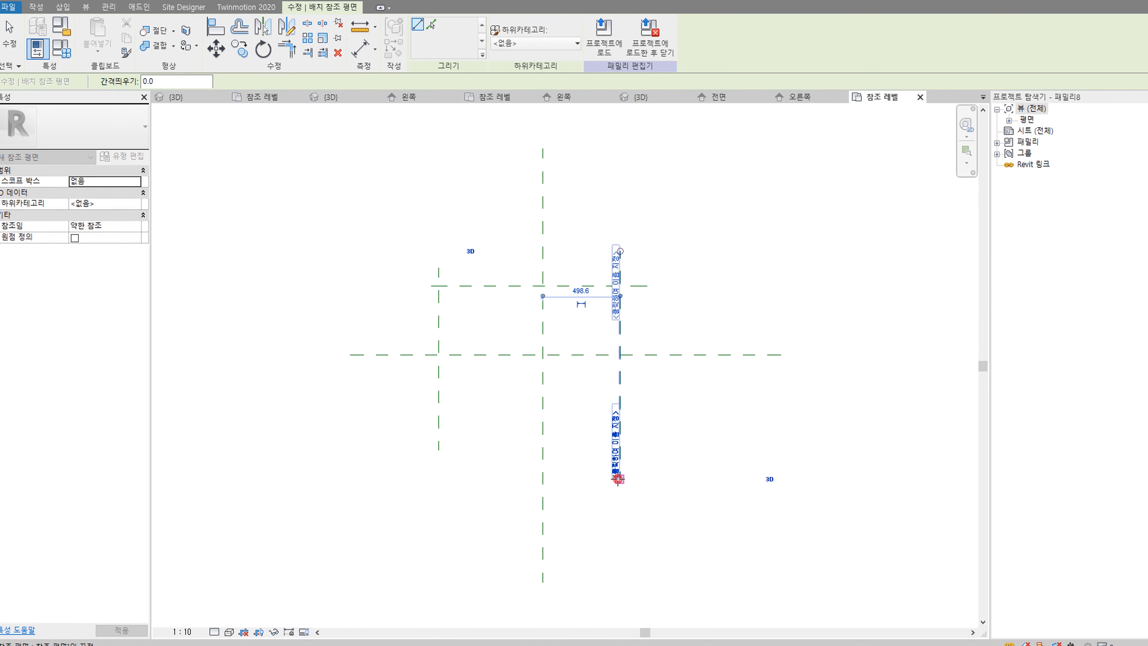
click(415, 427)
click(670, 427)
key(Escape)
key(Escape)
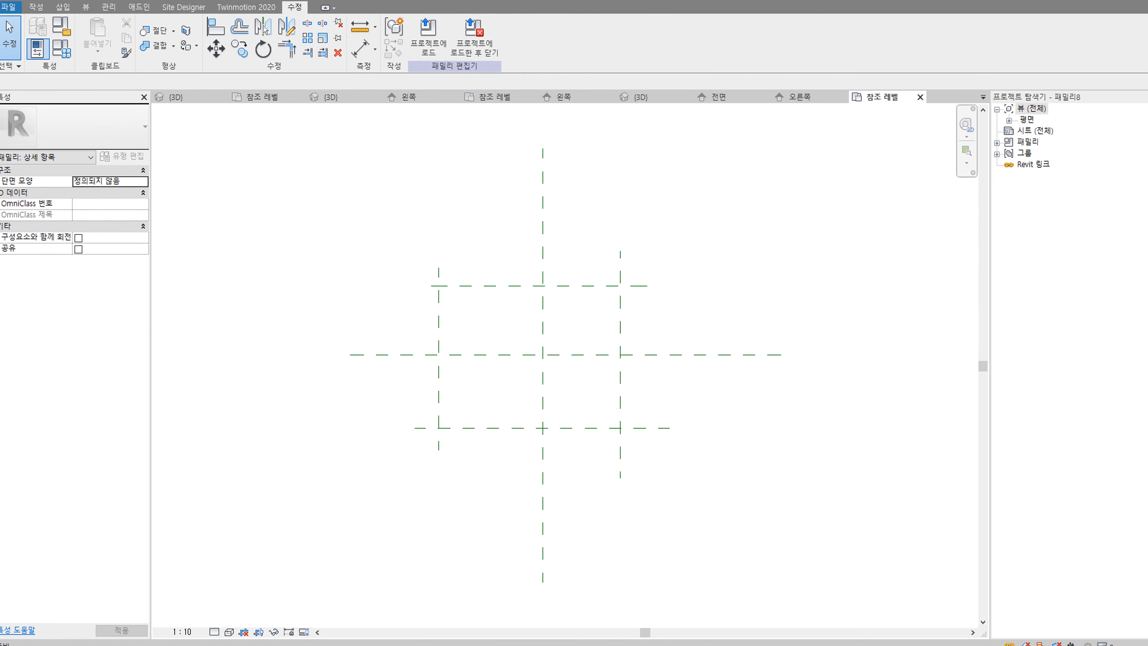
Step: Dimension the three vertical reference planes in one string above them and make the spacing equal (EQ)
key(d)
key(i)
click(438, 324)
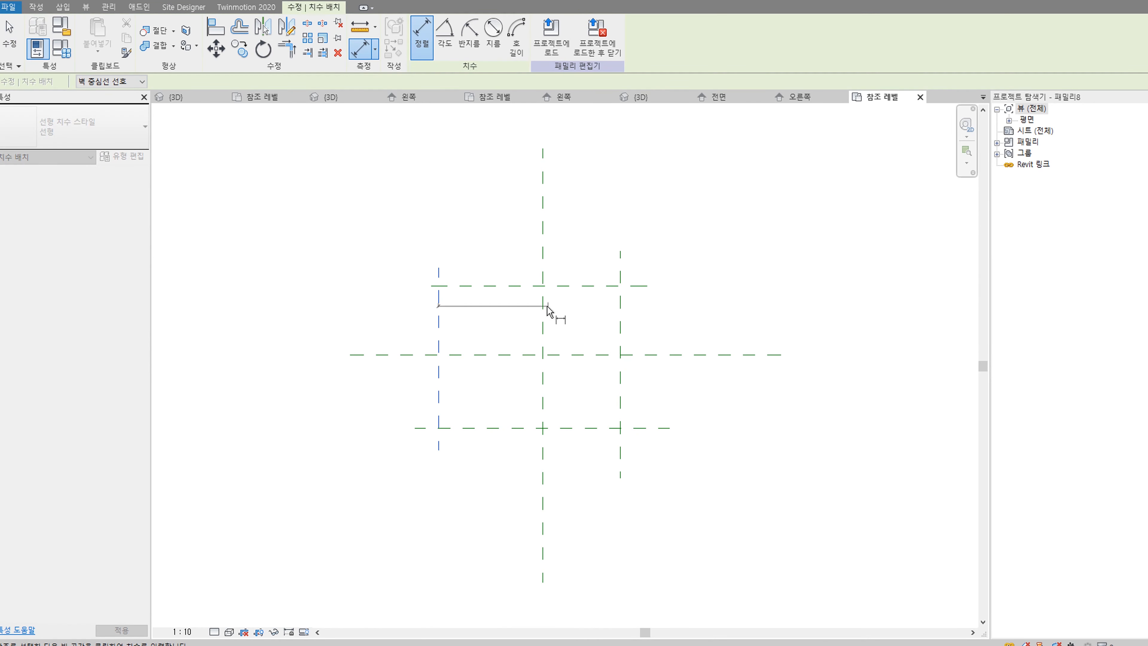
click(544, 306)
click(620, 329)
click(694, 221)
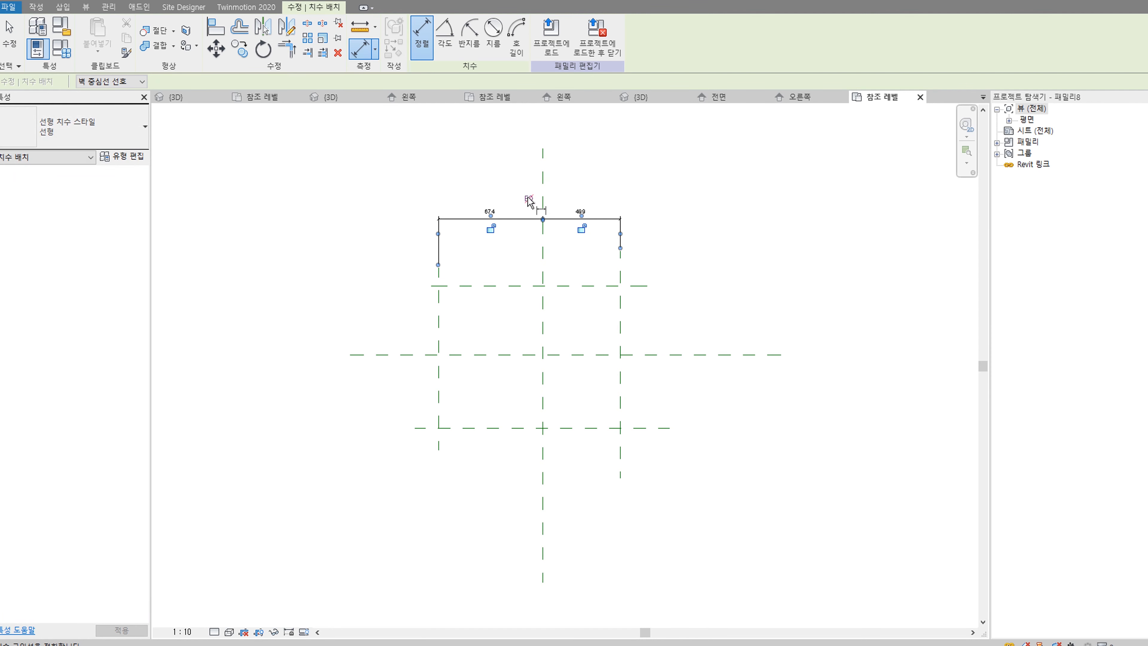
click(531, 199)
Step: Dimension the three horizontal reference planes in one string on the right and make the spacing equal (EQ)
click(595, 285)
click(597, 355)
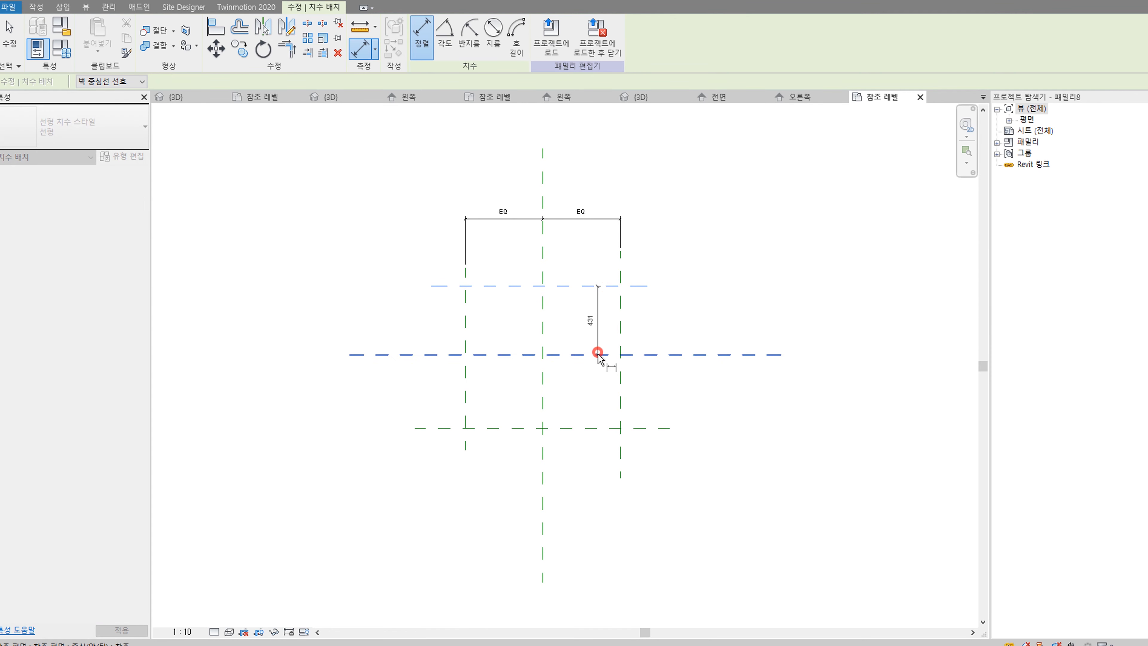
click(597, 428)
click(685, 469)
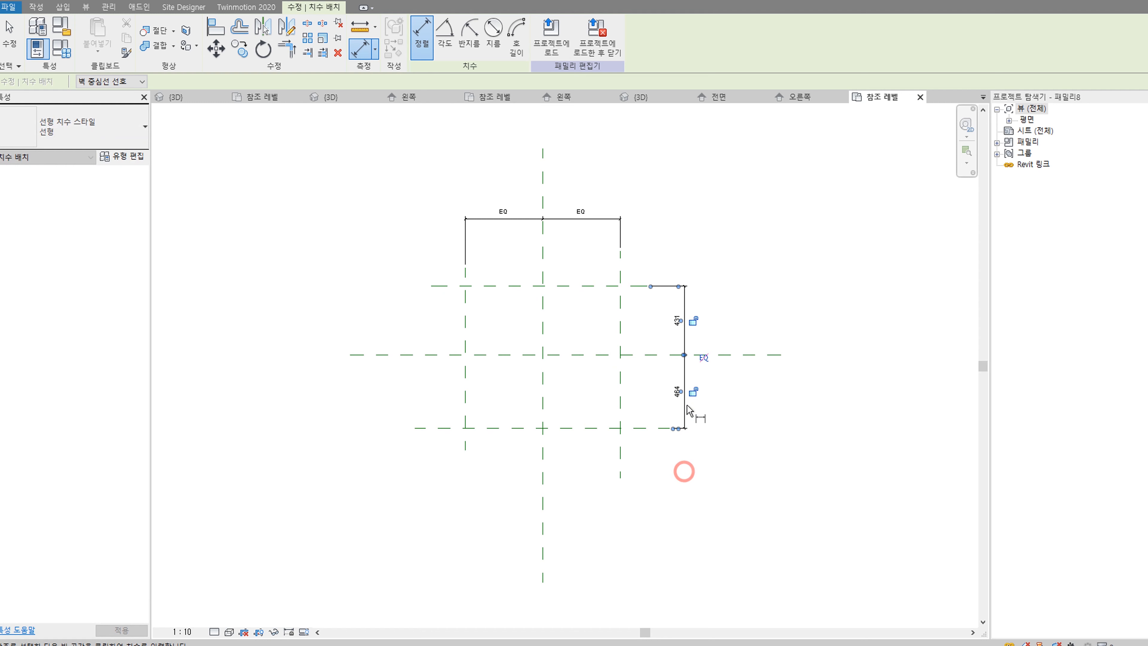
click(703, 354)
Step: Add overall dimensions between the outer vertical planes and between the outer horizontal planes, outside the EQ dimensions
scroll(752, 298, down, 2)
middle_drag(755, 307, 607, 315)
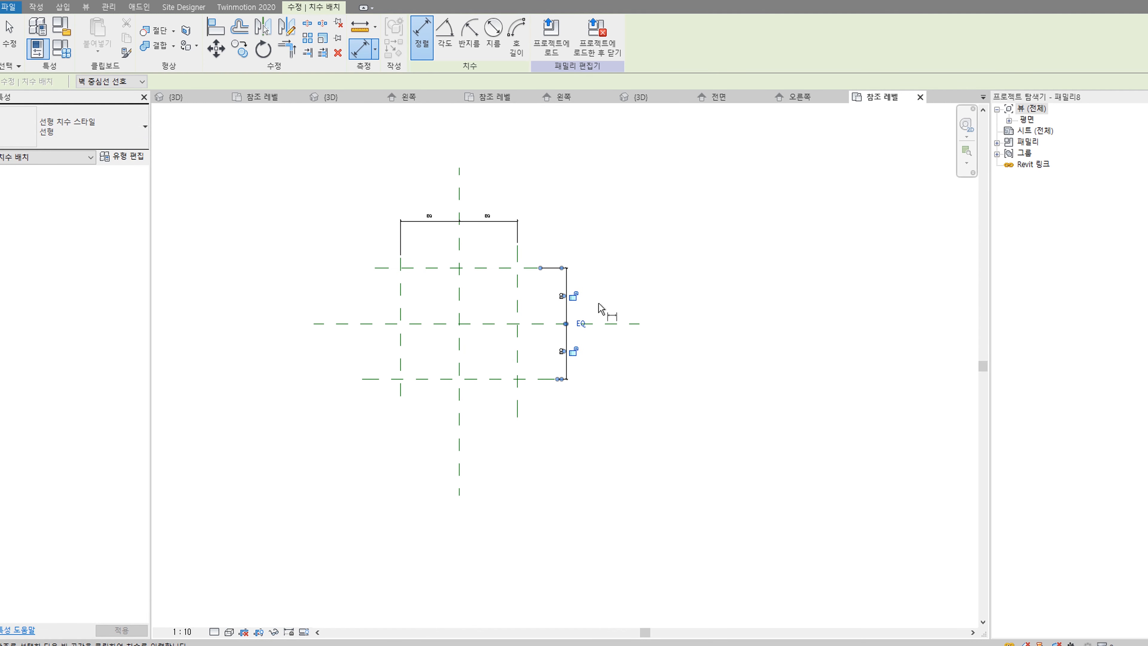
click(400, 298)
click(519, 308)
click(552, 195)
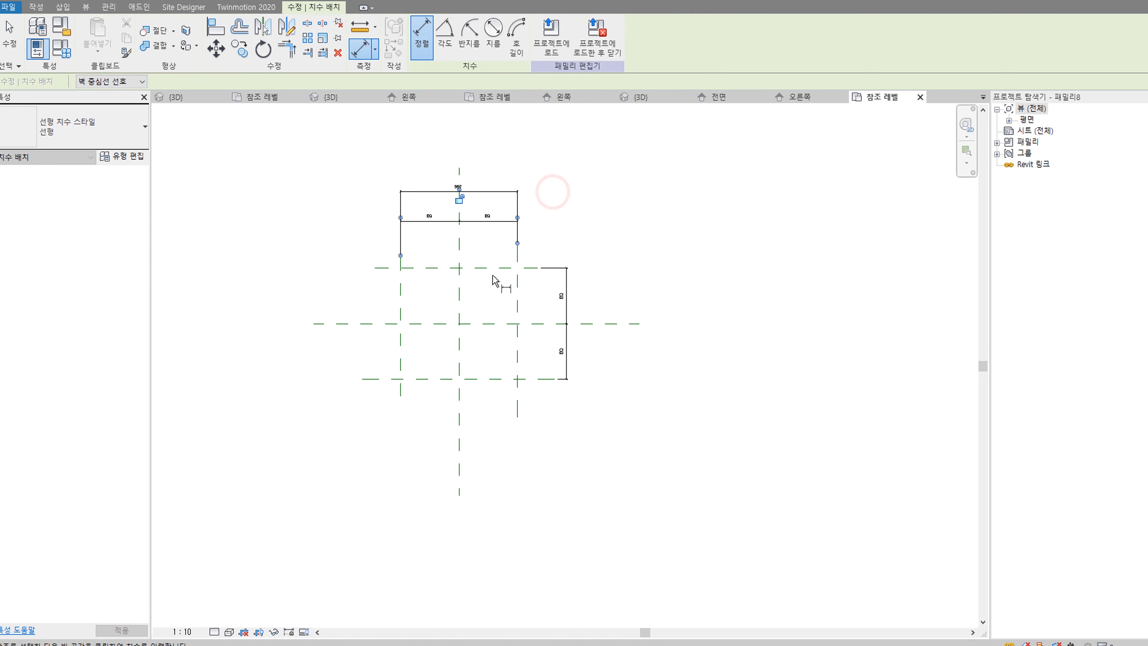
click(496, 267)
click(495, 377)
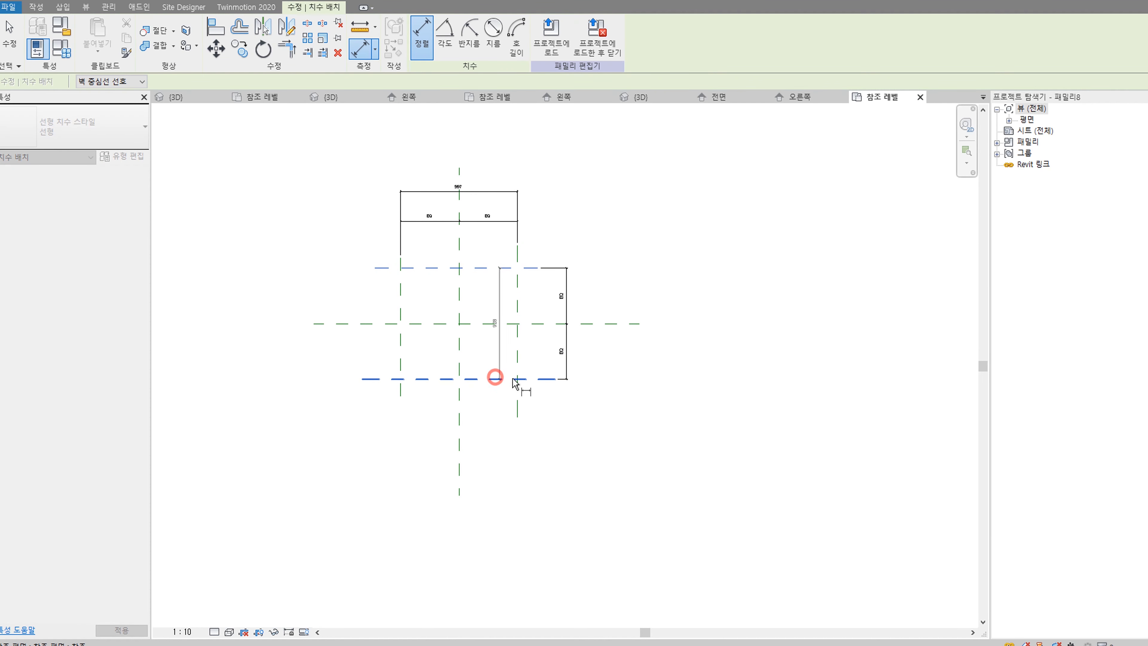
click(604, 405)
key(Escape)
Step: Label the overall horizontal dimension with a new type parameter named 쓰레기통 가로, and copy its name for reuse
click(480, 192)
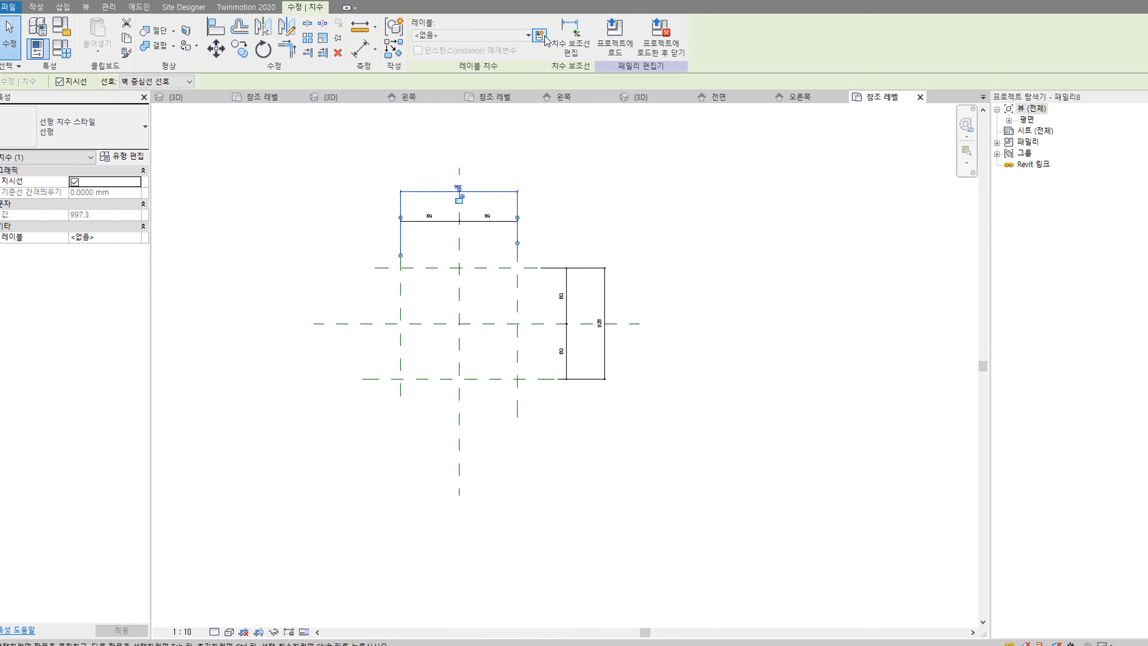
click(540, 36)
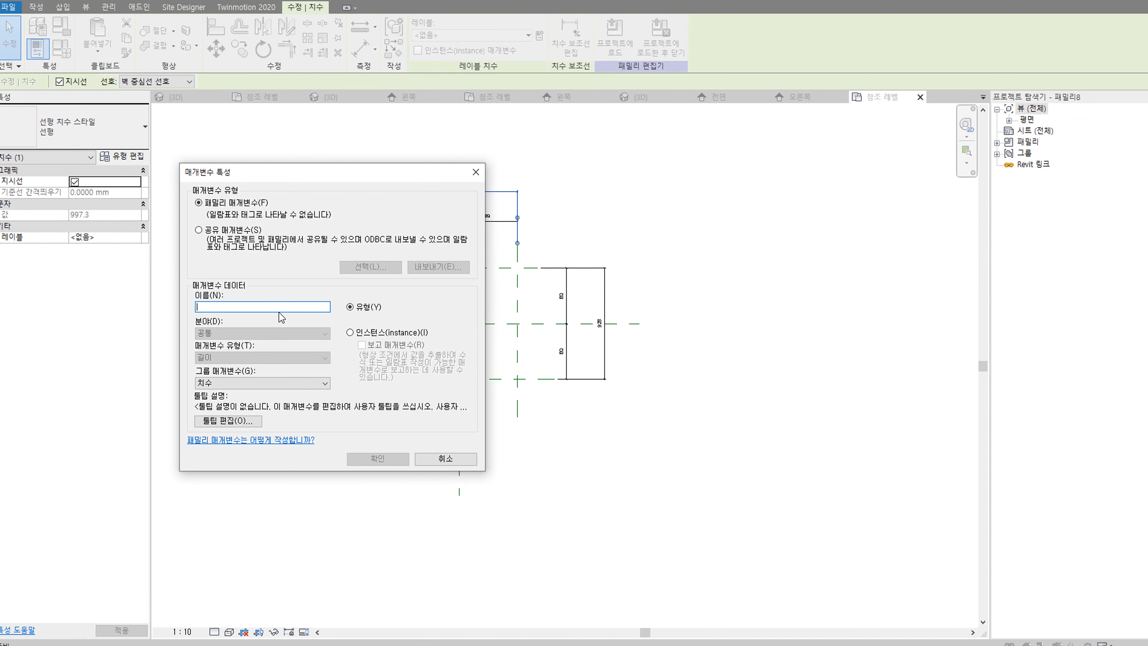
text(폭)
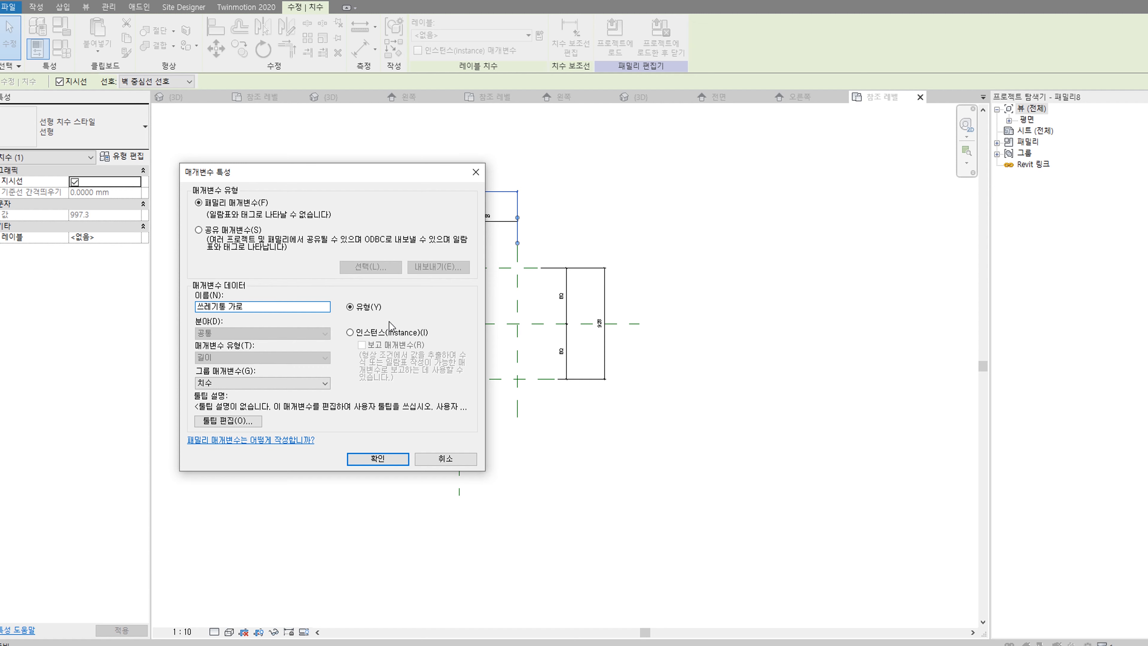
text(로)
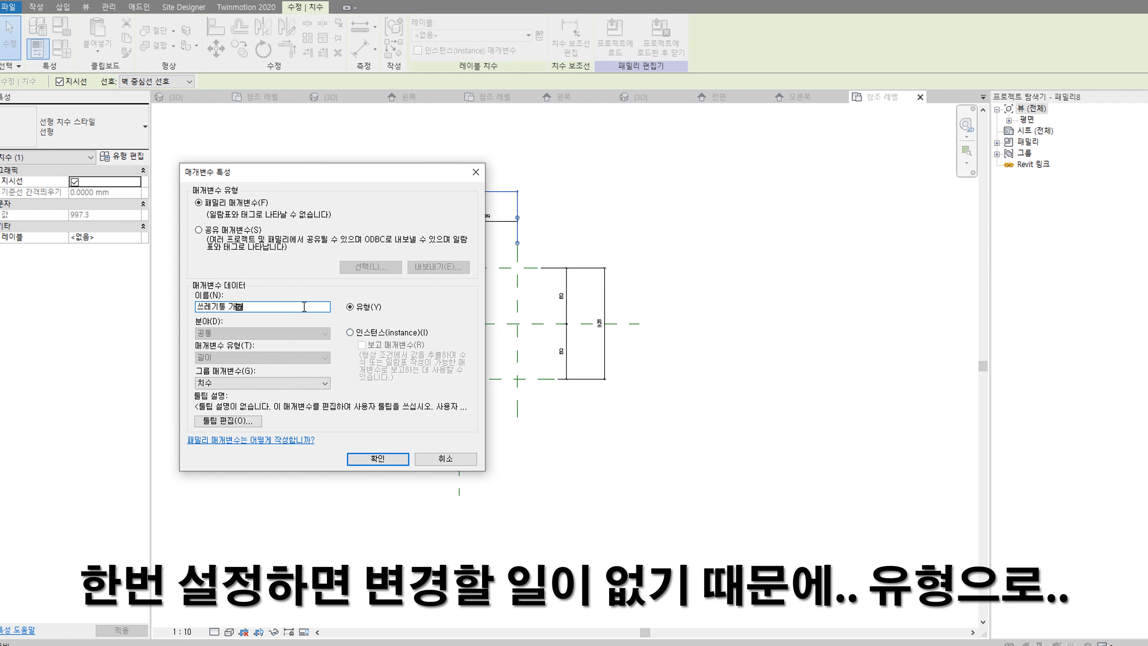
drag(302, 306, 172, 301)
key(ctrl+c)
click(268, 305)
click(376, 459)
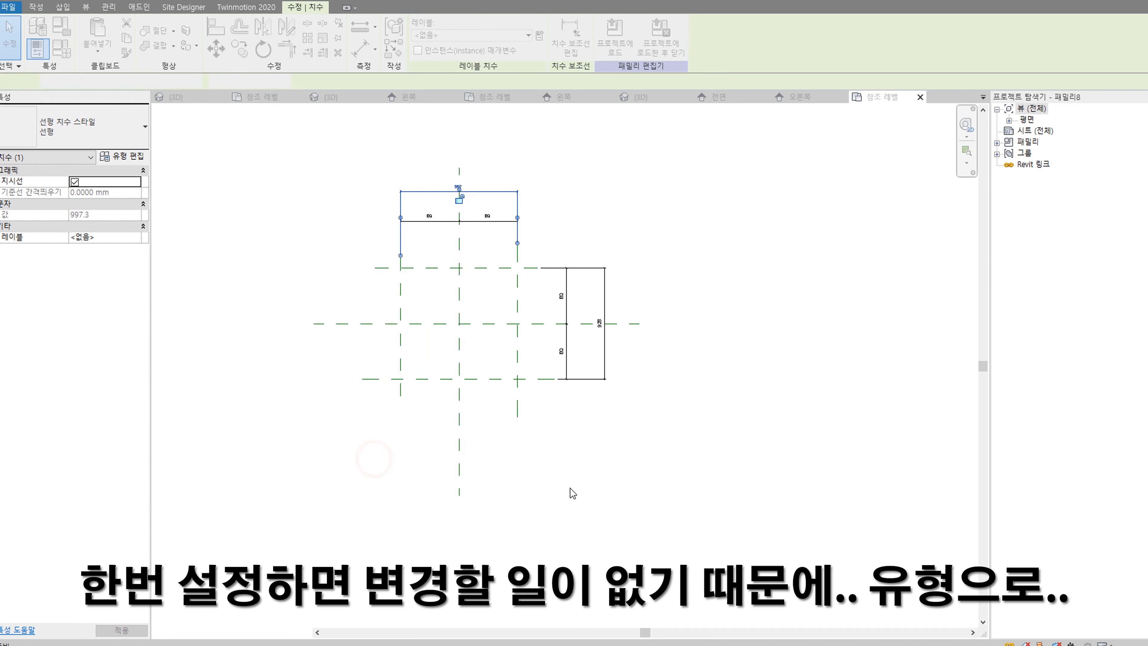
click(597, 492)
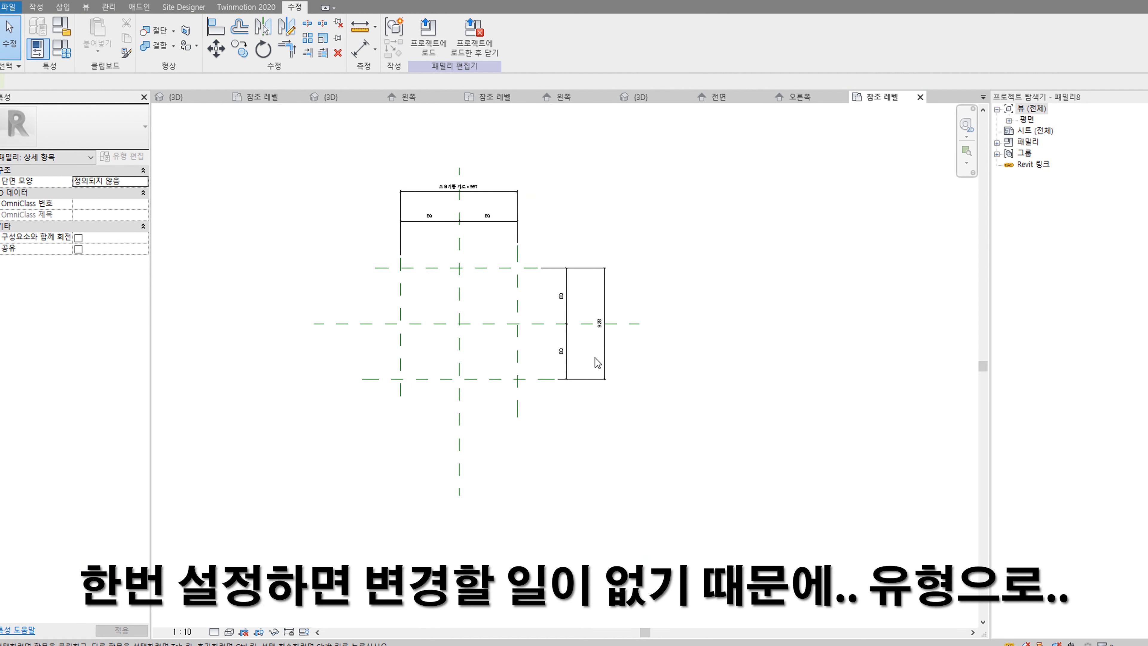
Step: Label the overall vertical dimension with a new type parameter named 쓰레기통 세로
click(605, 351)
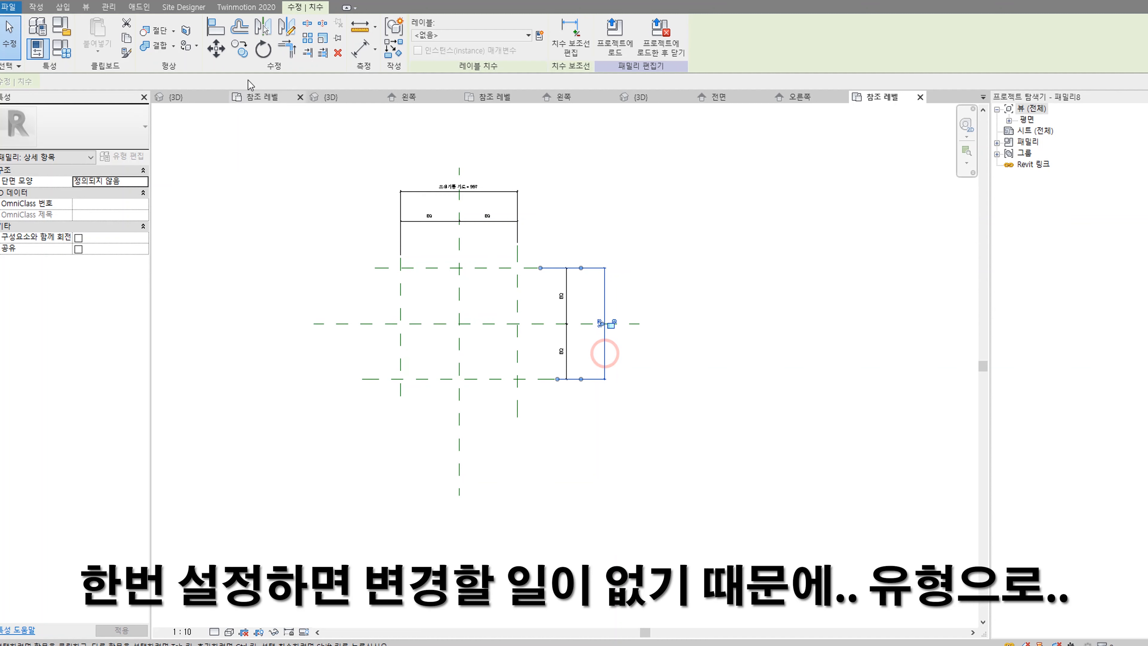
click(540, 35)
key(ctrl+v)
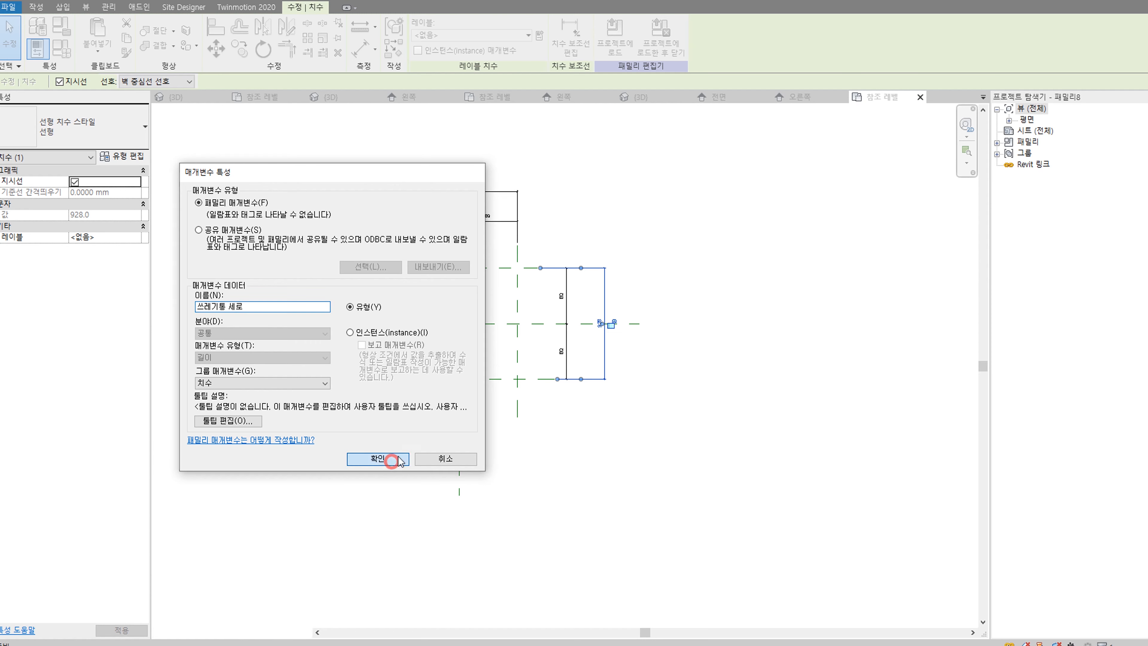
click(377, 458)
Step: Draw a closed four-sided line outline inside the outer reference planes, with left and right sides about 580 mm and 680 mm long
scroll(351, 314, up, 2)
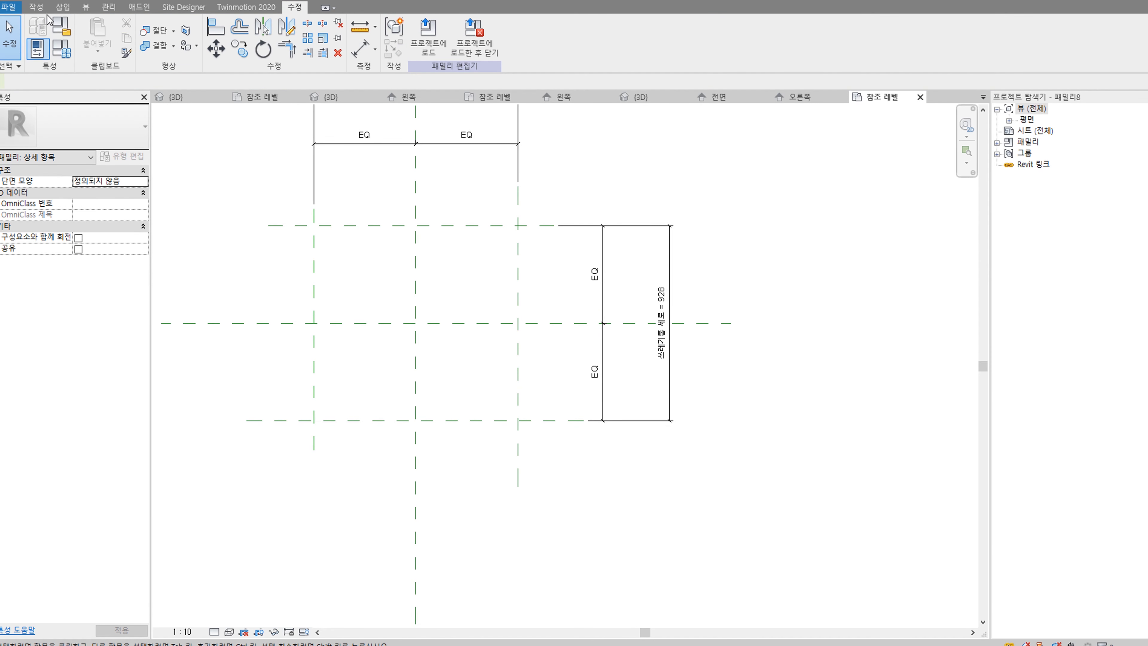
click(35, 7)
click(90, 35)
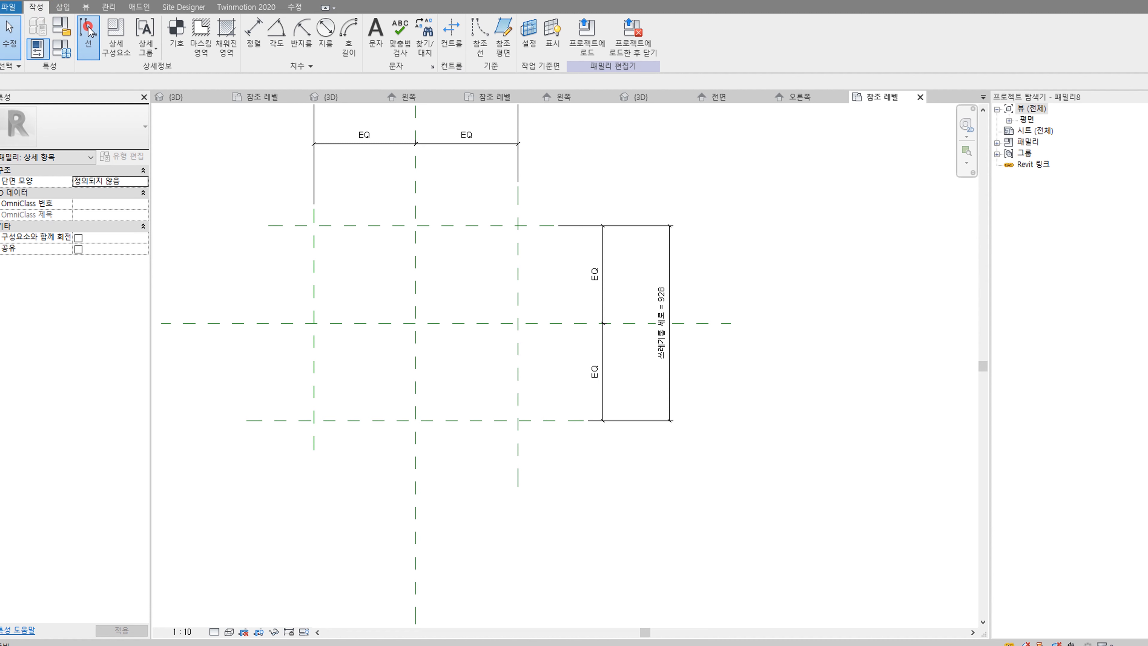
click(366, 252)
click(483, 244)
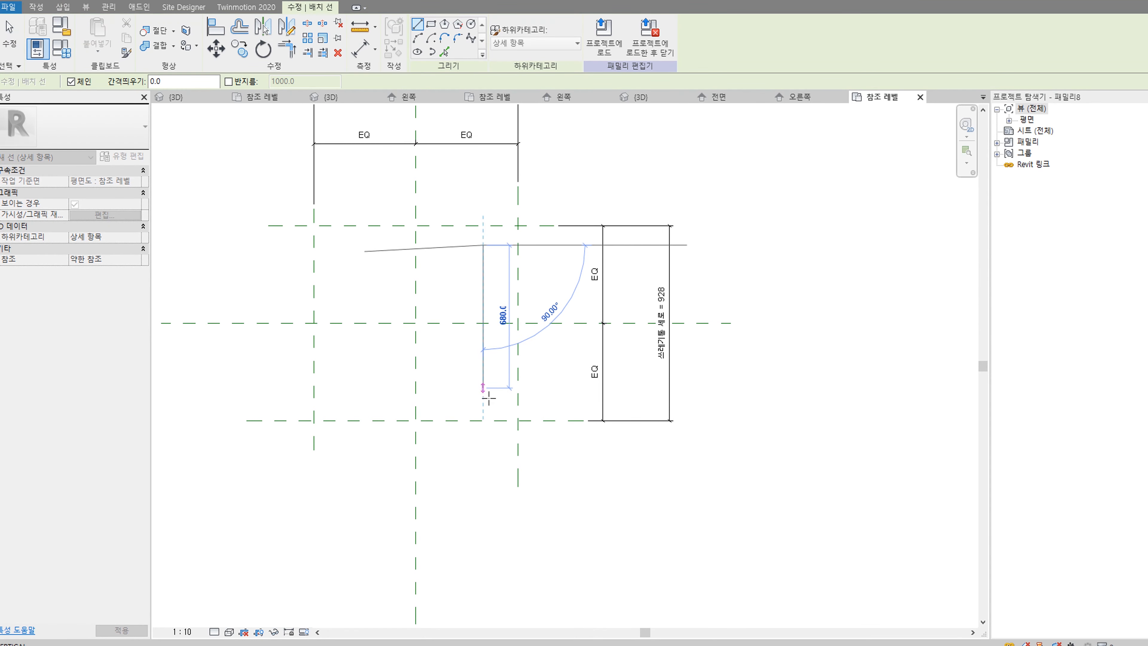
click(490, 388)
click(364, 376)
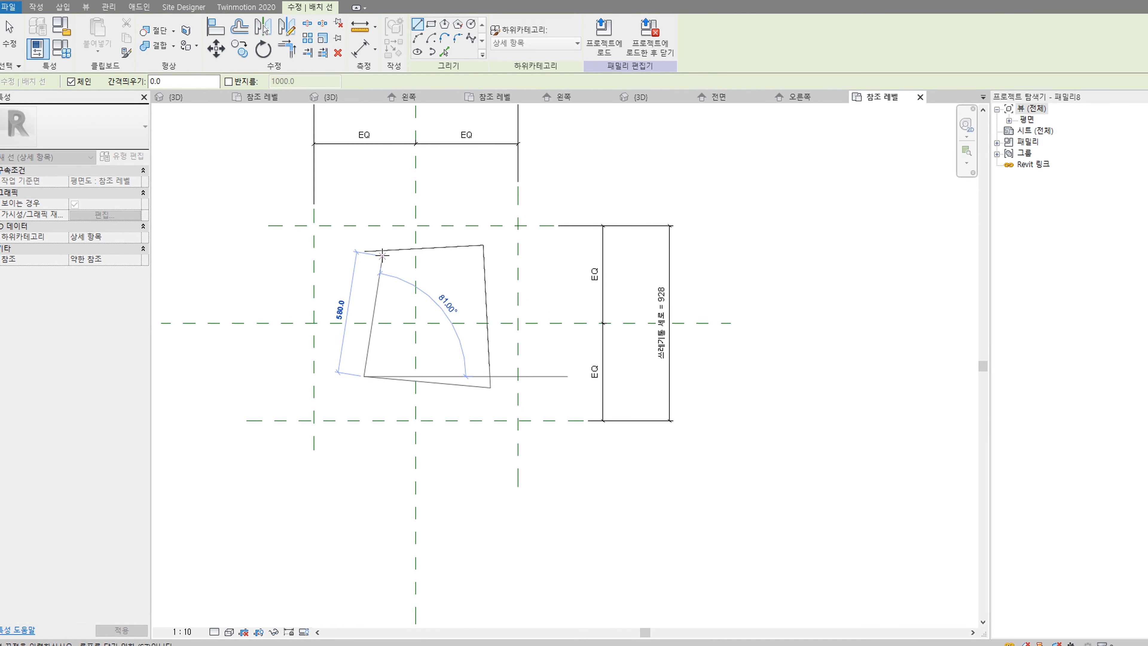
click(364, 252)
key(Escape)
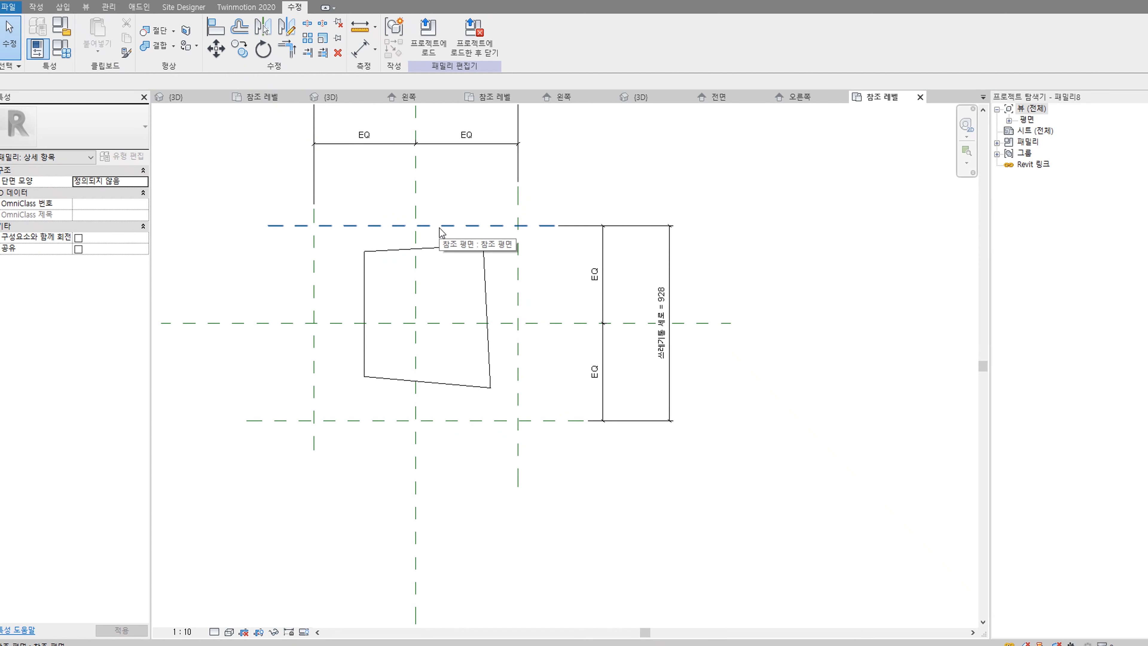
Step: Align the outline's top, left, bottom and right lines to the matching outer reference planes and lock them
key(a)
key(l)
click(440, 226)
click(439, 244)
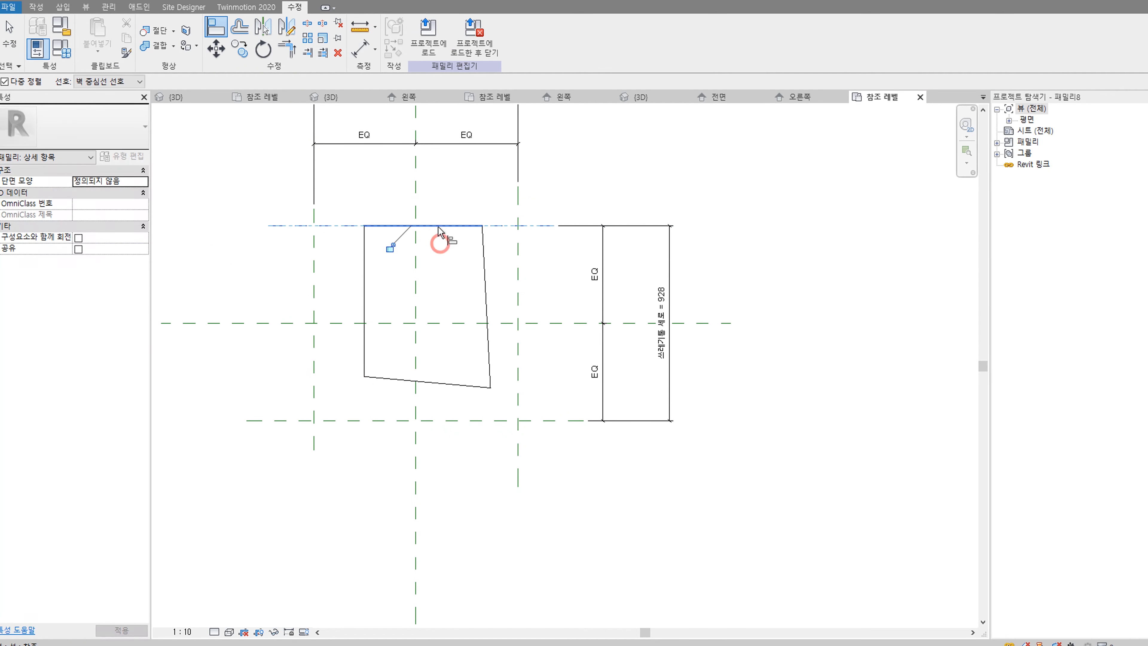
click(313, 266)
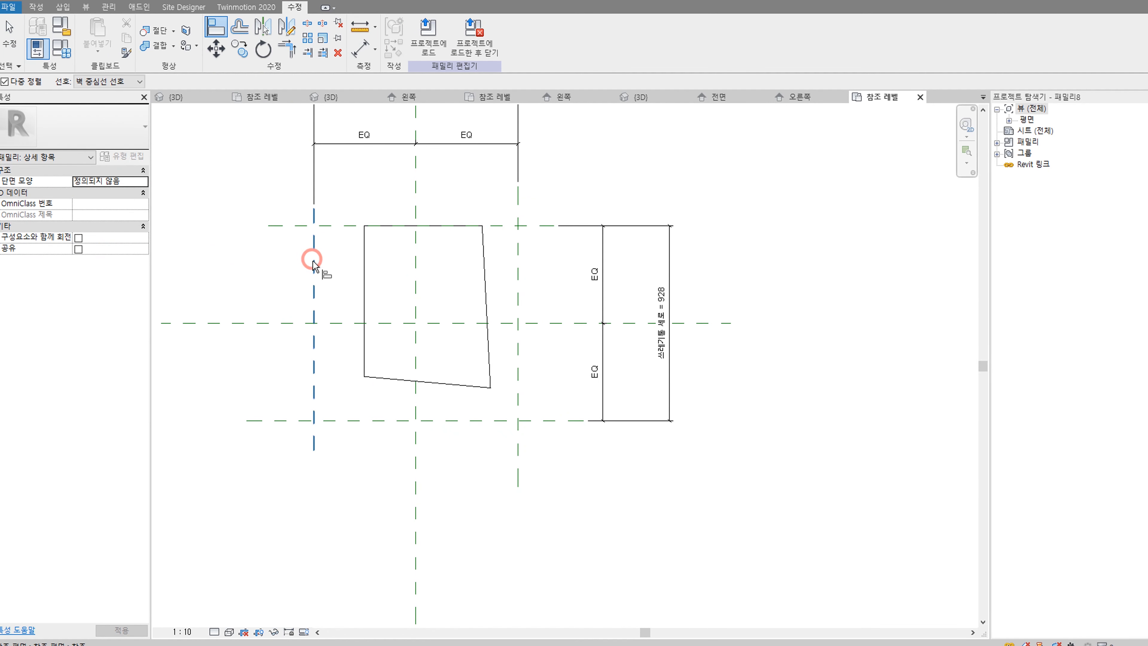
click(366, 272)
click(355, 420)
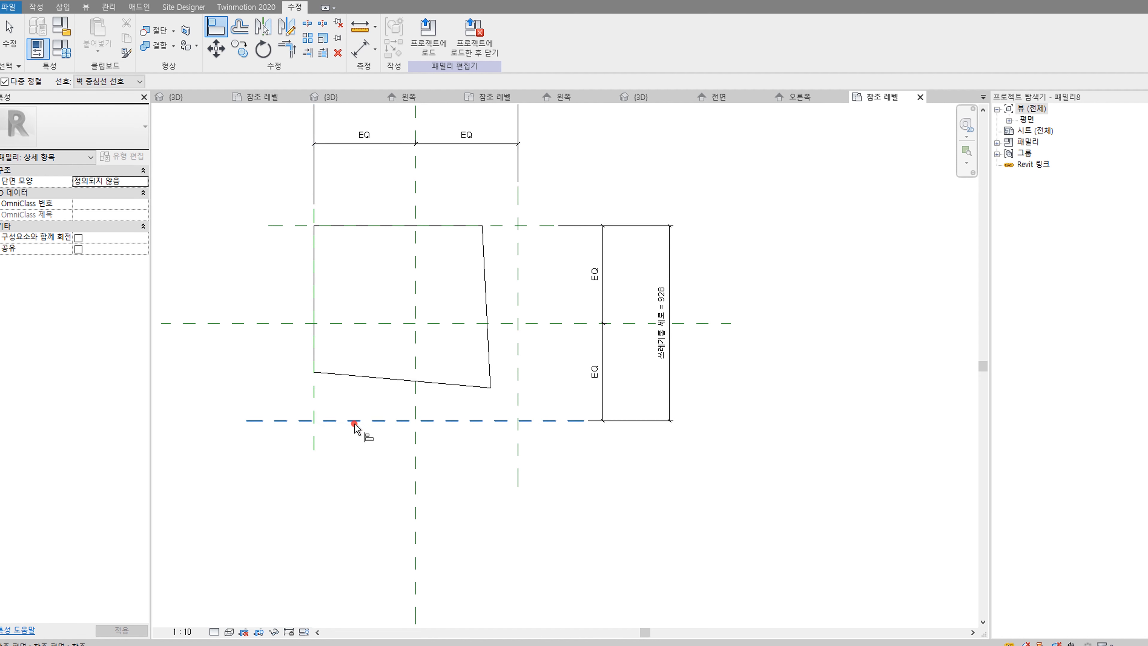
click(354, 376)
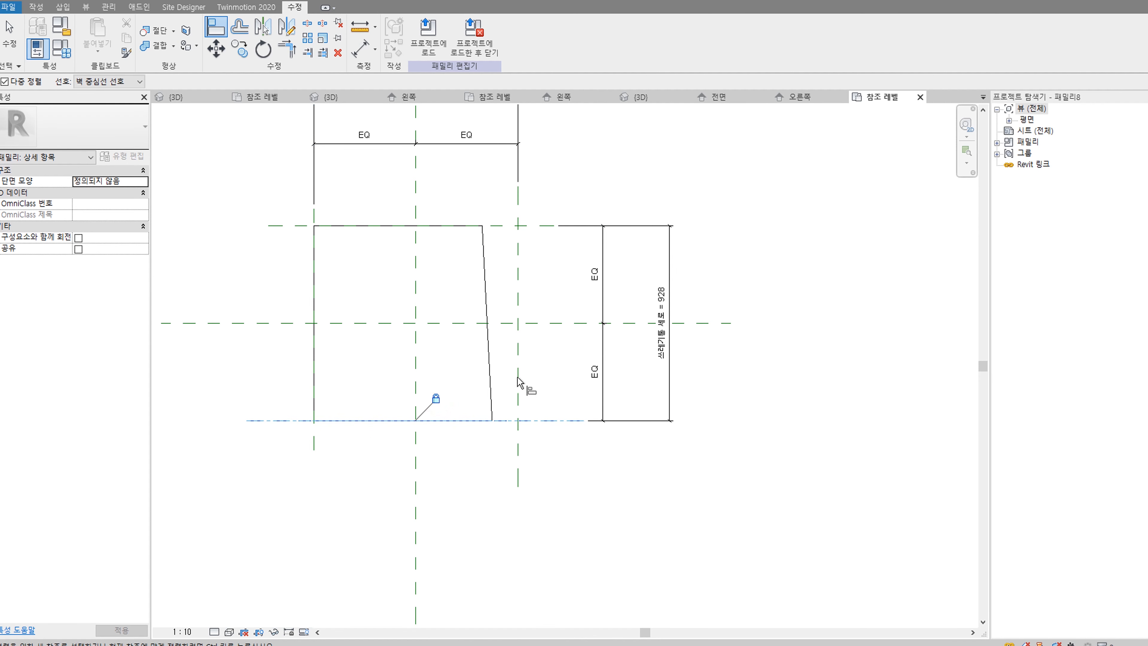
click(518, 382)
click(490, 375)
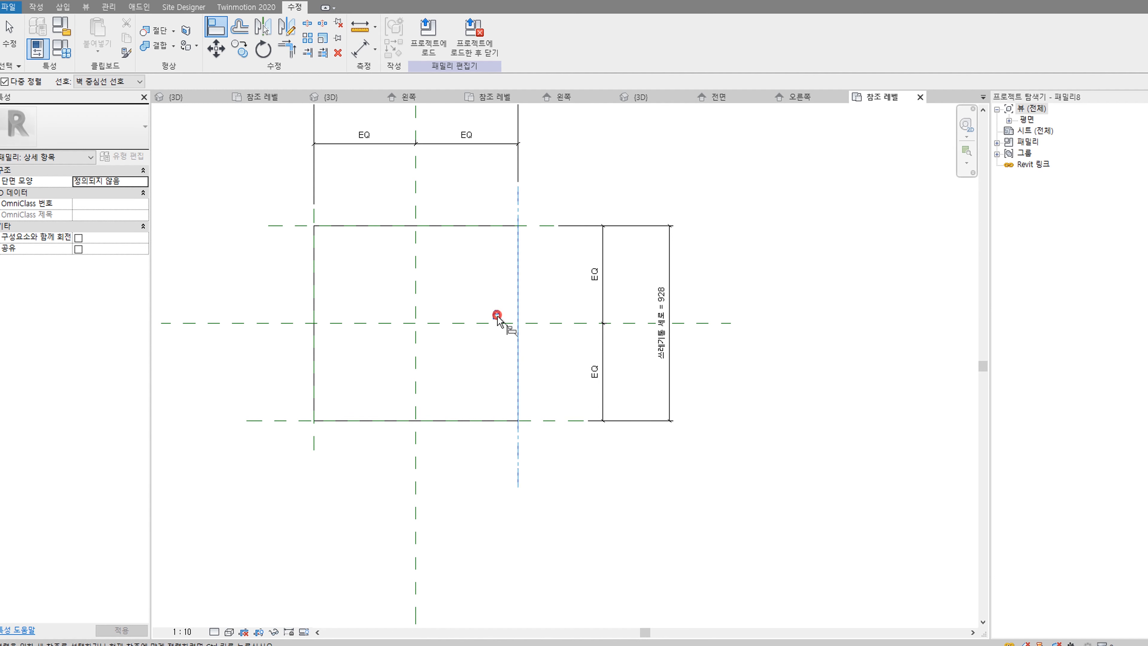
Step: Assign the 은선 line subcategory to the four lines of the bin outline
key(Escape)
key(Escape)
drag(286, 205, 552, 447)
click(452, 43)
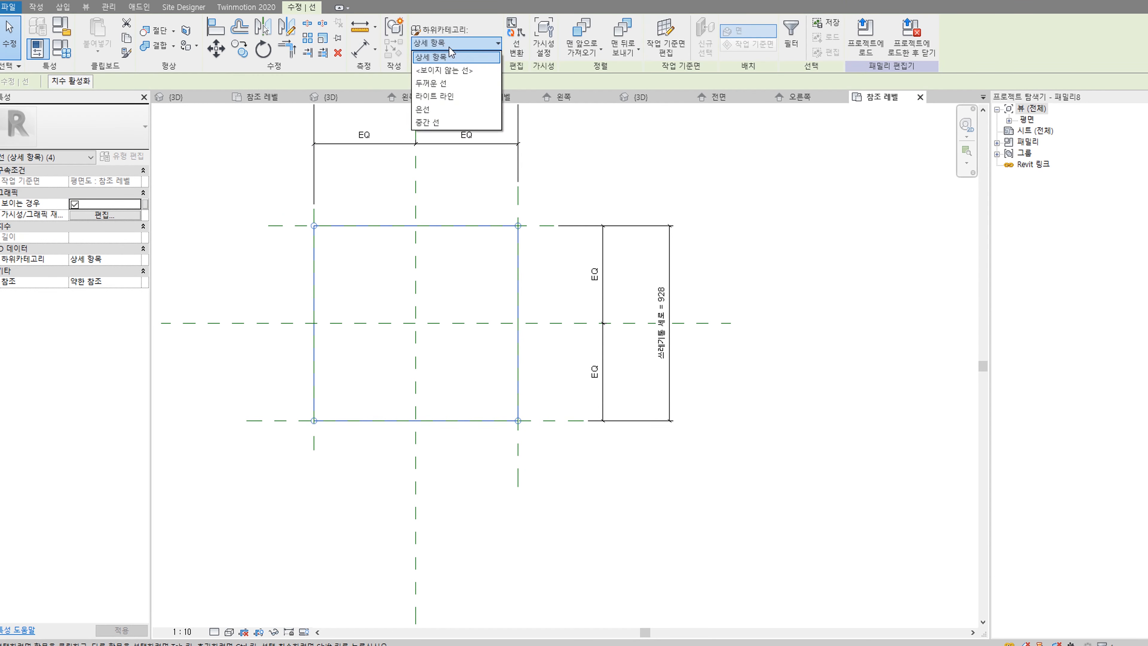
click(440, 108)
click(604, 174)
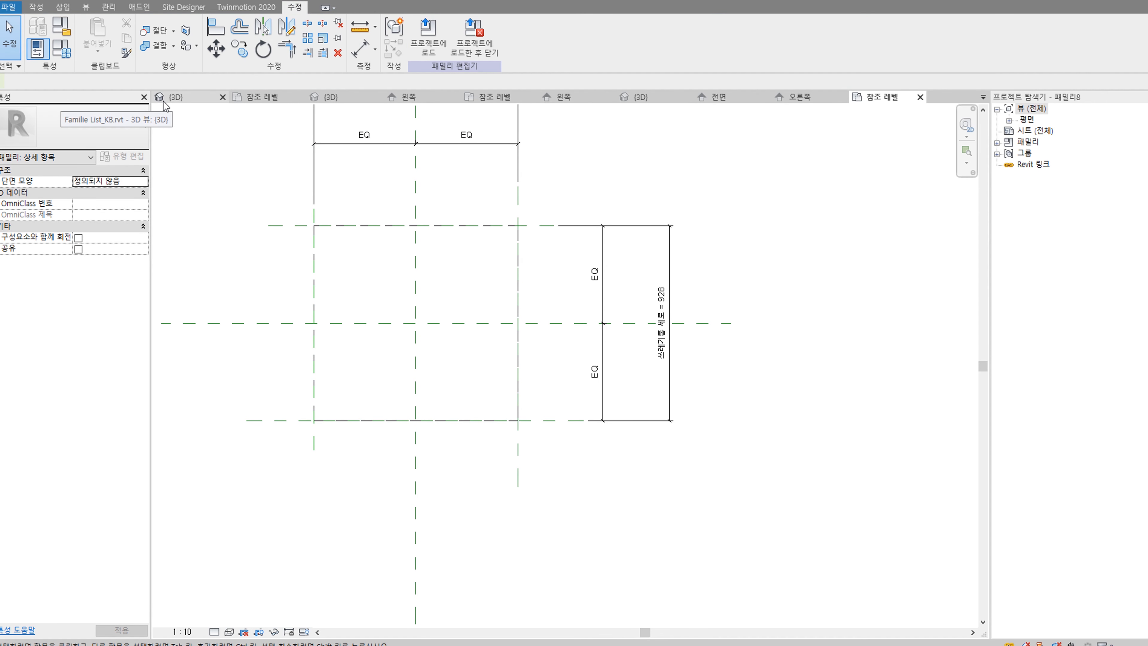
key(r)
key(p)
key(Escape)
key(Escape)
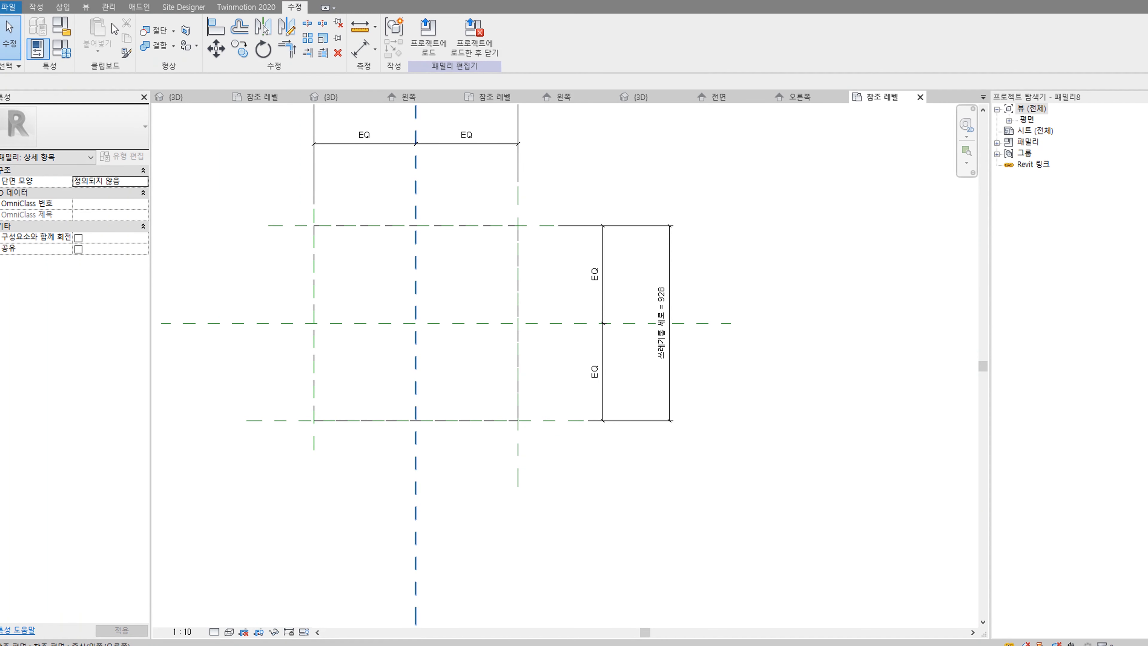
Step: Draw two crossing diagonal lines between the opposite corners of the bin outline
click(36, 7)
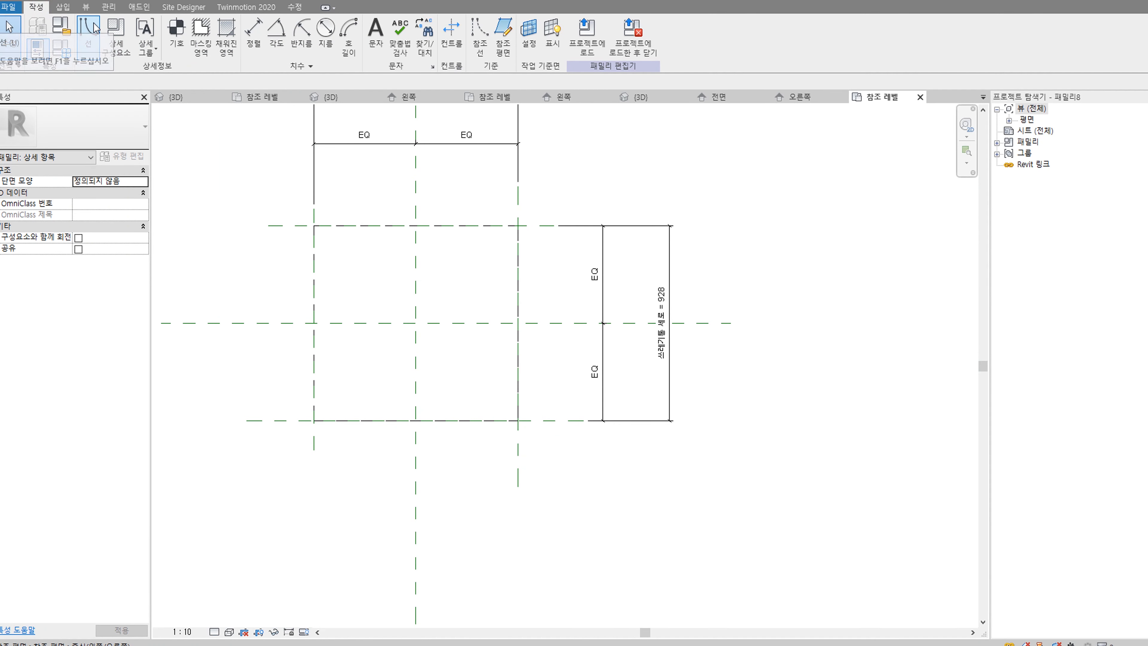
click(90, 34)
click(313, 420)
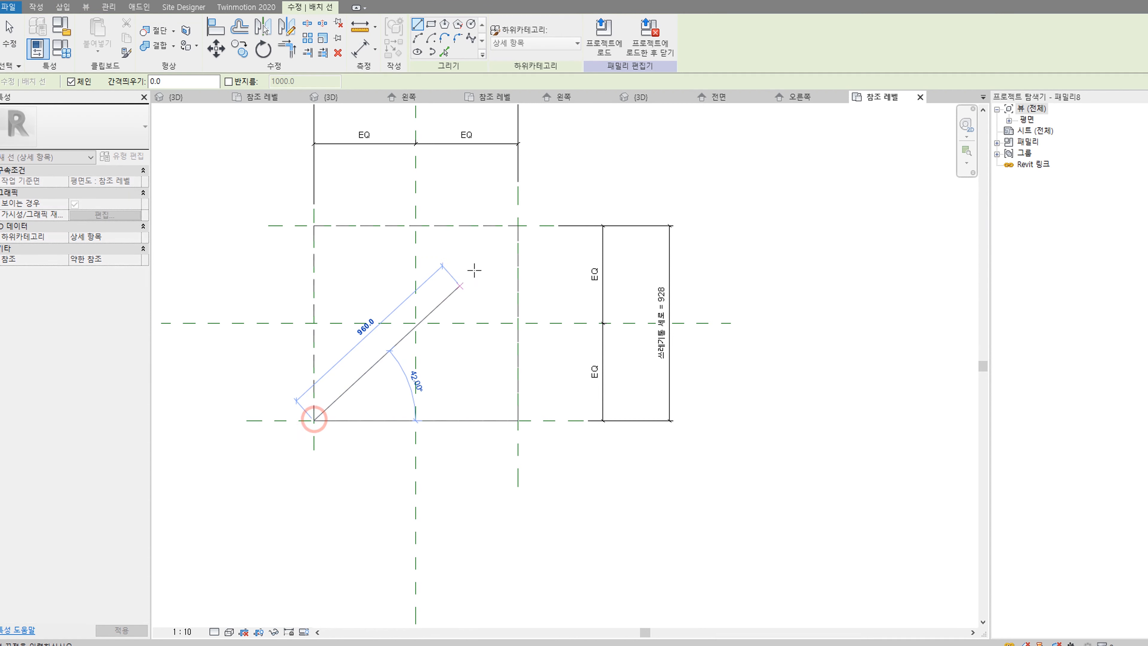
click(515, 228)
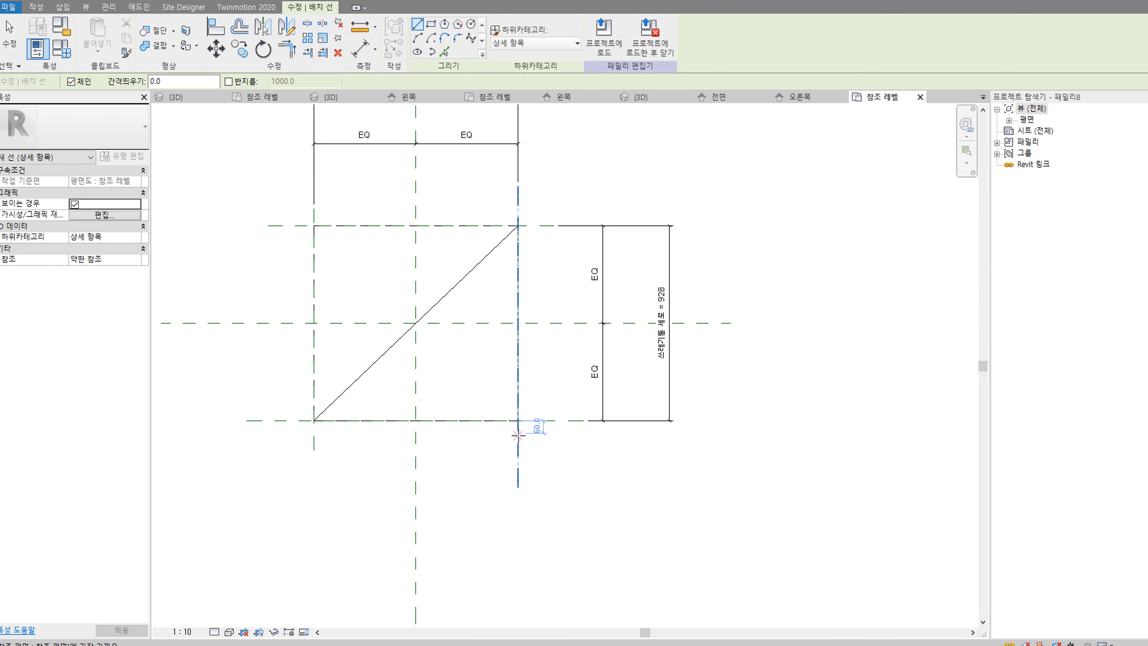
click(518, 420)
click(314, 225)
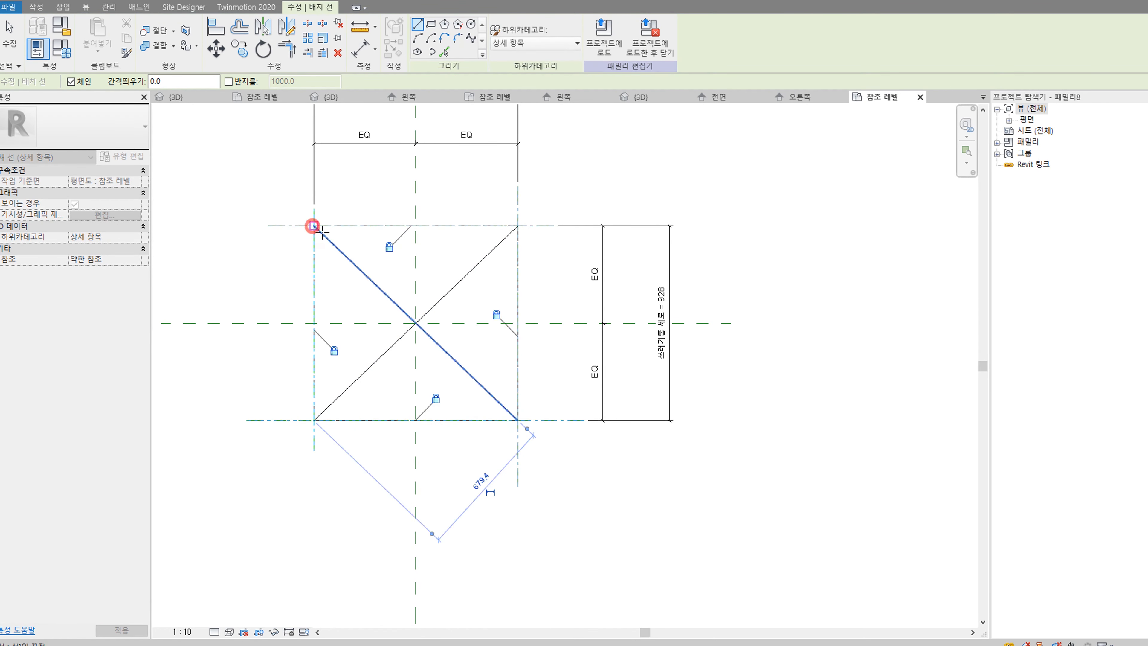
Step: Match both diagonal lines to the line type of the outline's right side
key(m)
key(a)
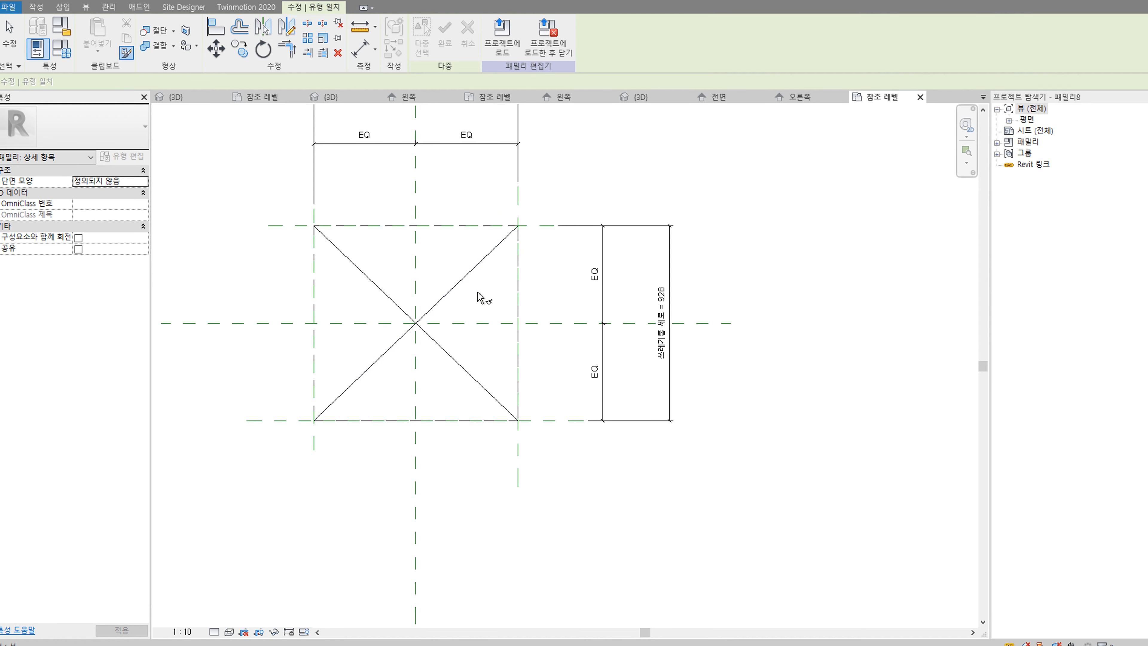
click(518, 287)
click(469, 273)
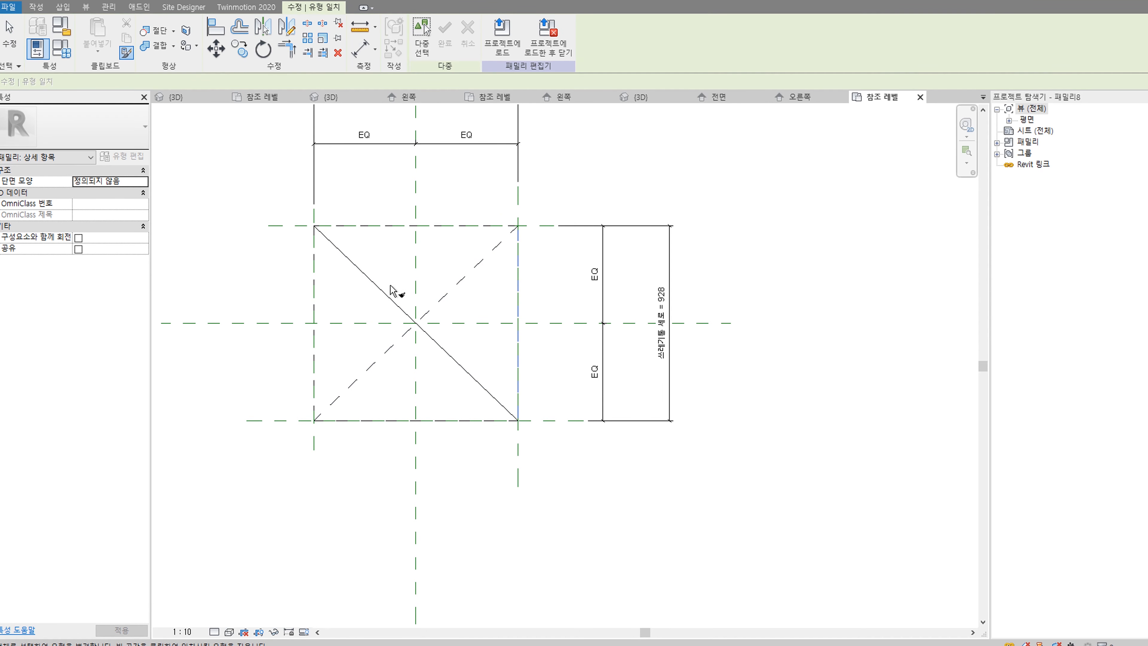
click(387, 294)
key(Escape)
scroll(534, 273, down, 3)
scroll(617, 275, up, 5)
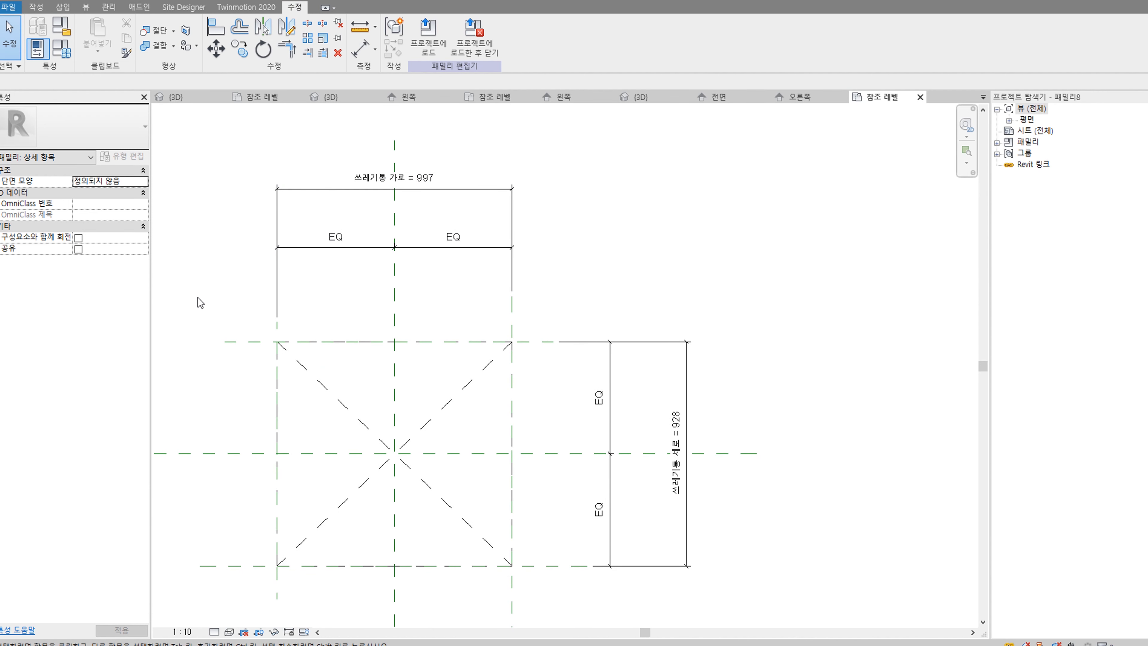
Step: Set the family parameters 쓰레기통 가로 to 500 and 쓰레기통 세로 to 550, and apply them
click(62, 48)
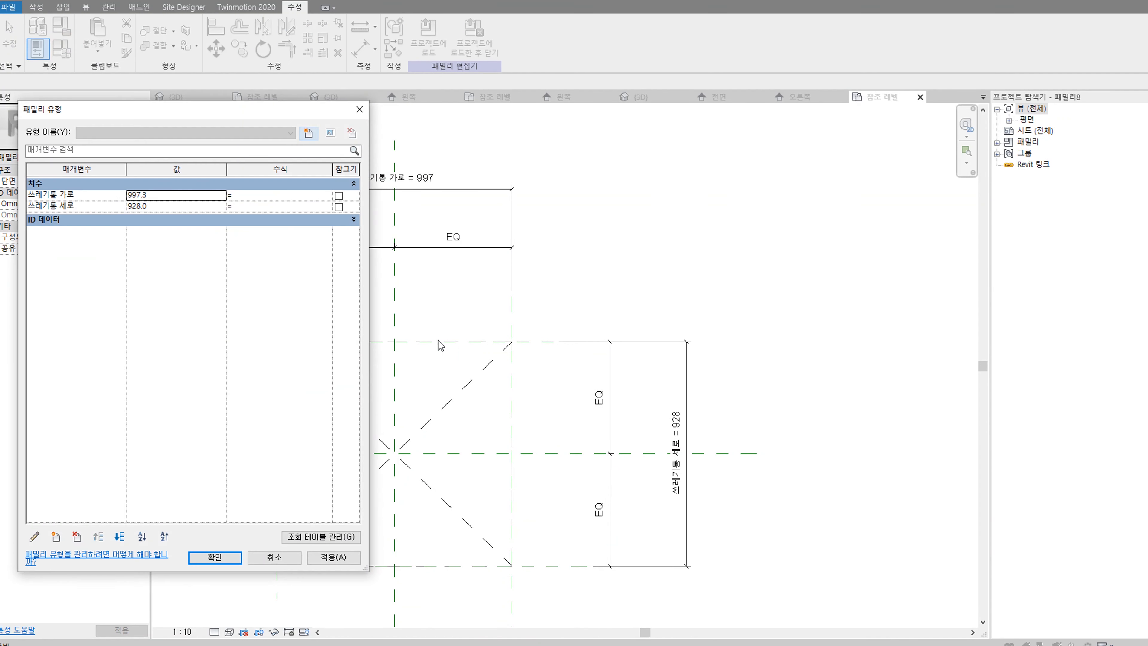
click(183, 195)
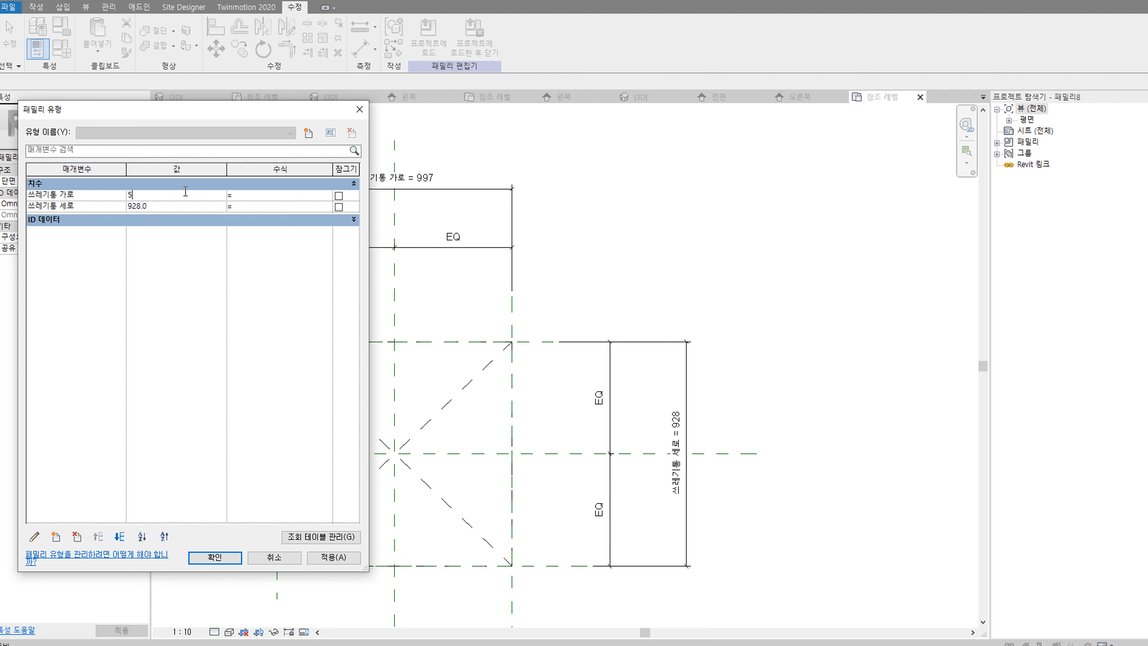
click(199, 207)
text(5)
text(50)
click(333, 557)
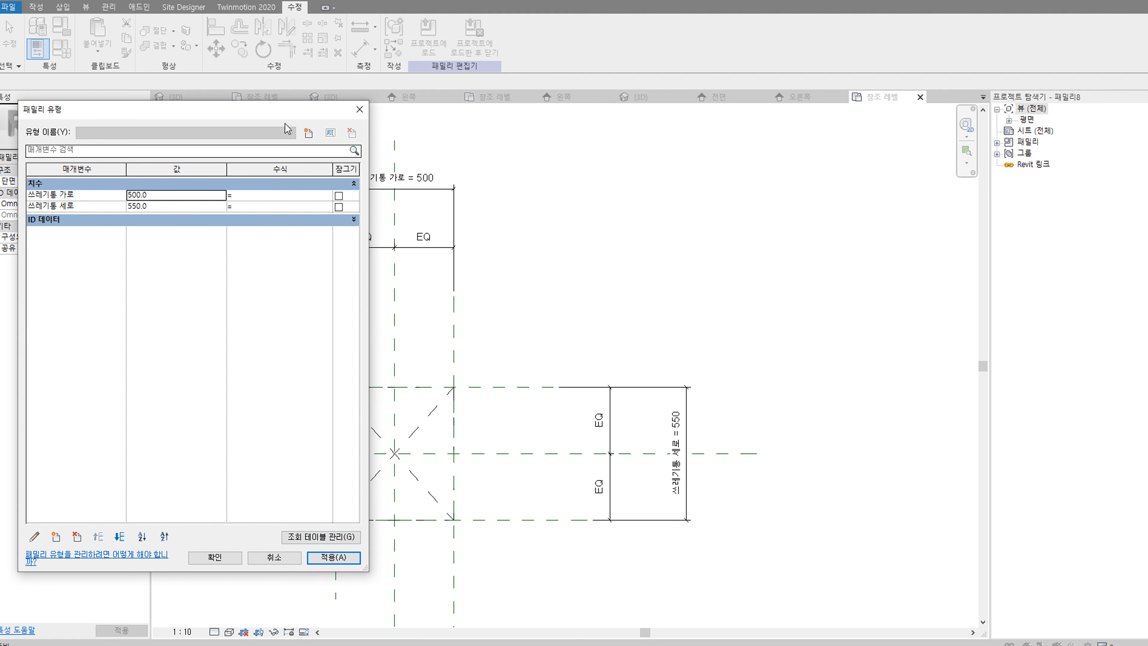
Step: Create a new family type named 30/120L
drag(274, 110, 971, 127)
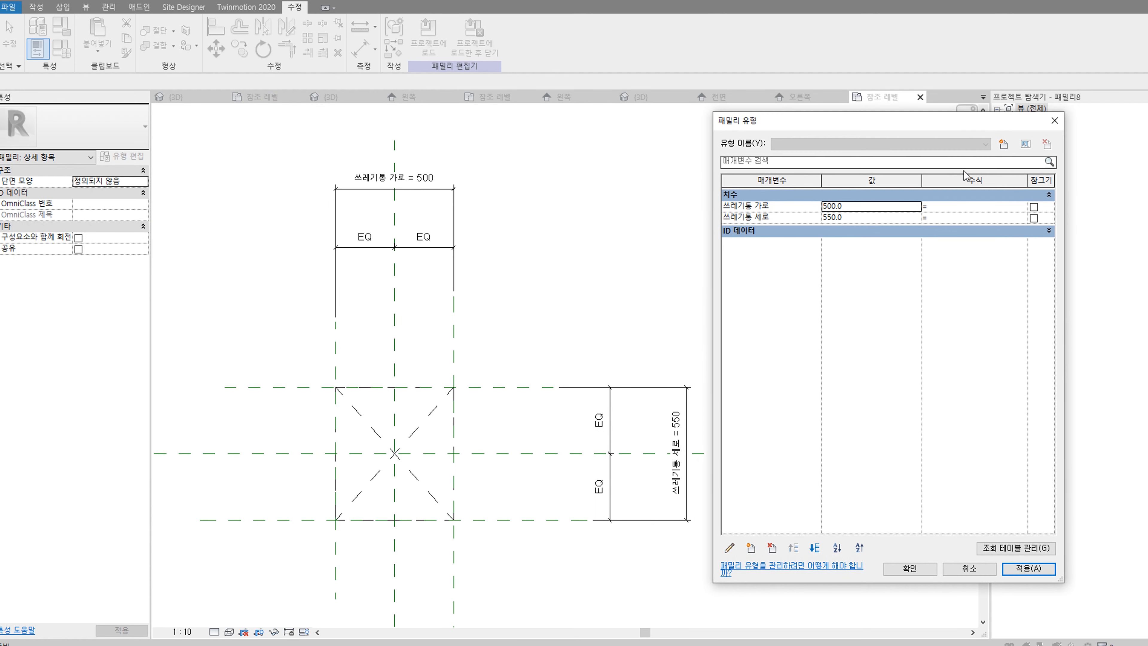
click(1003, 144)
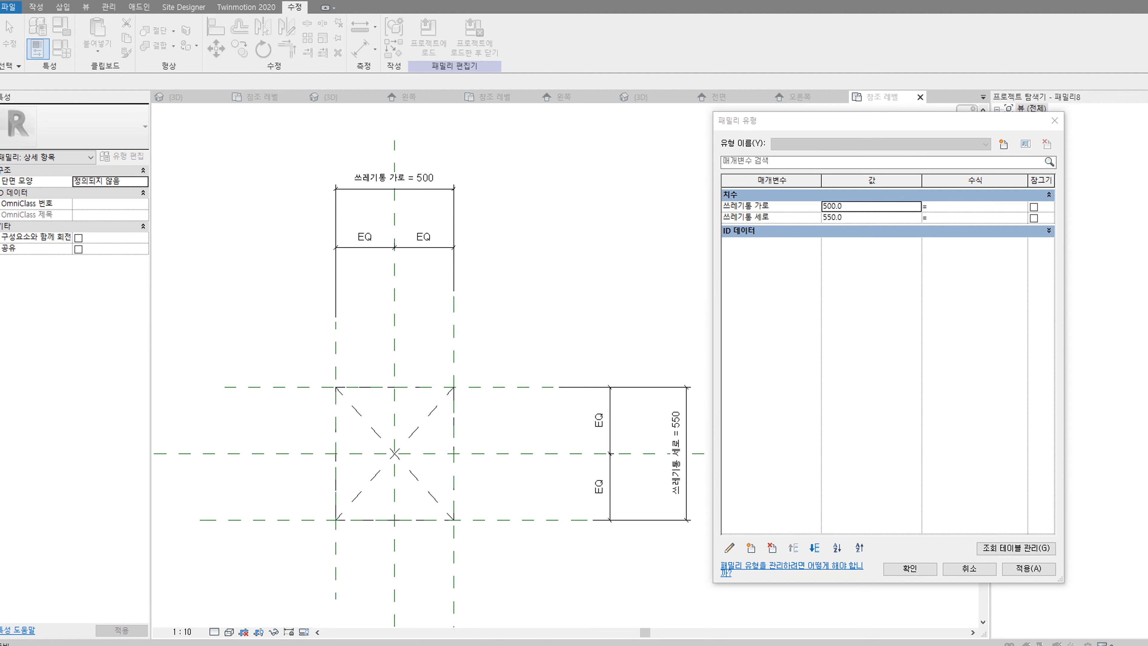
drag(1147, 199, 499, 235)
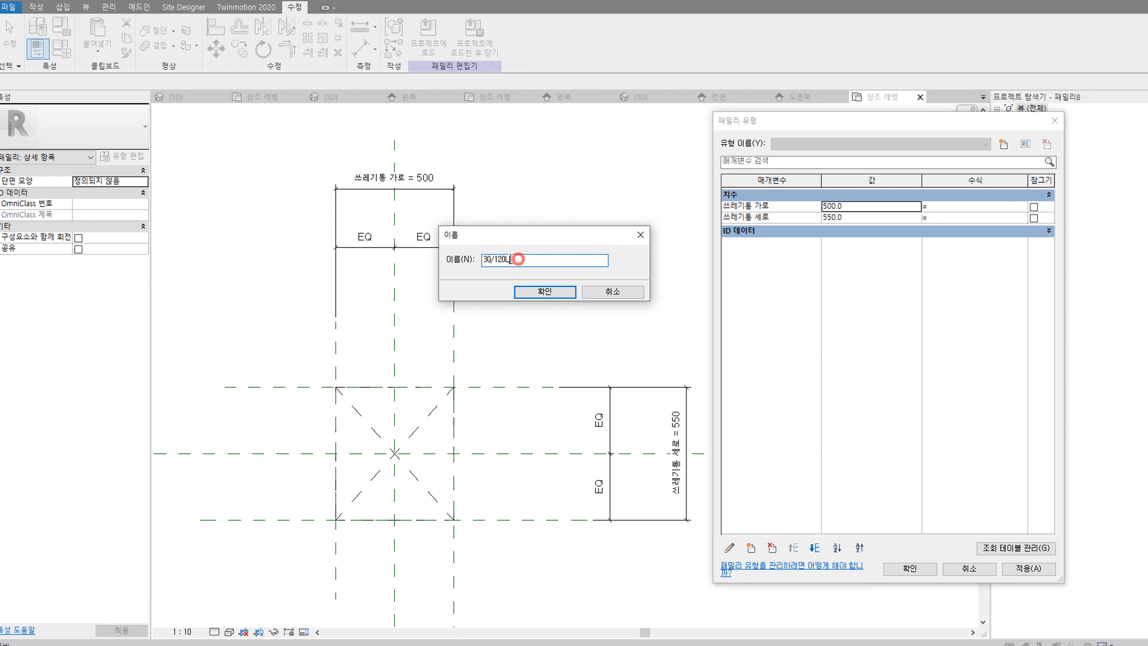
drag(511, 259, 496, 266)
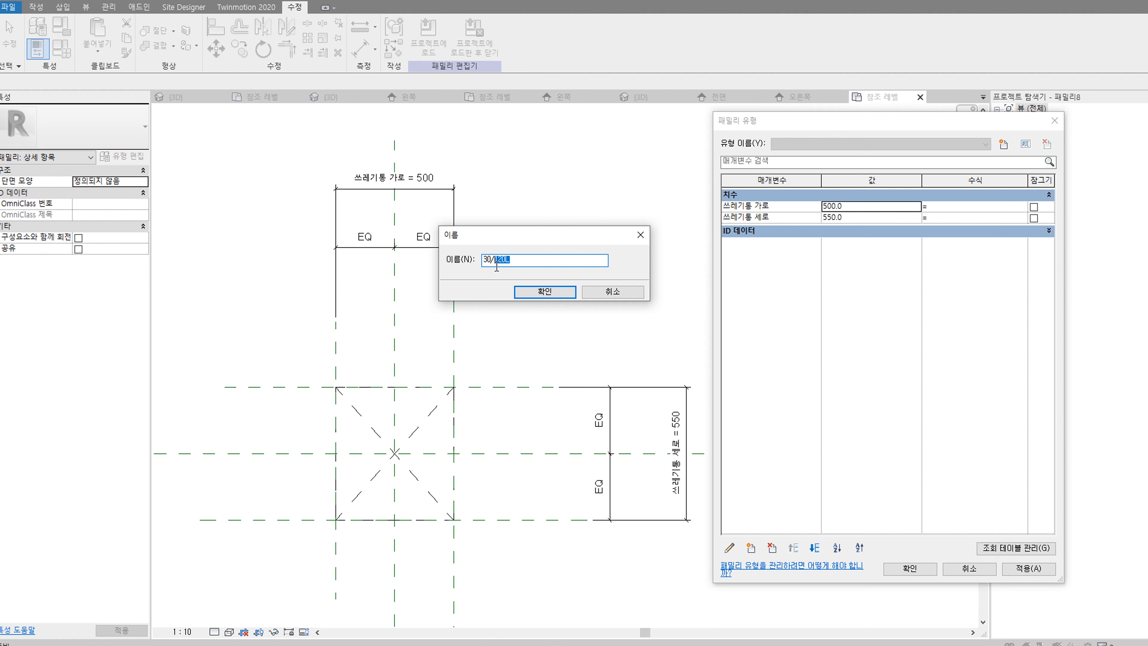
click(536, 262)
click(540, 292)
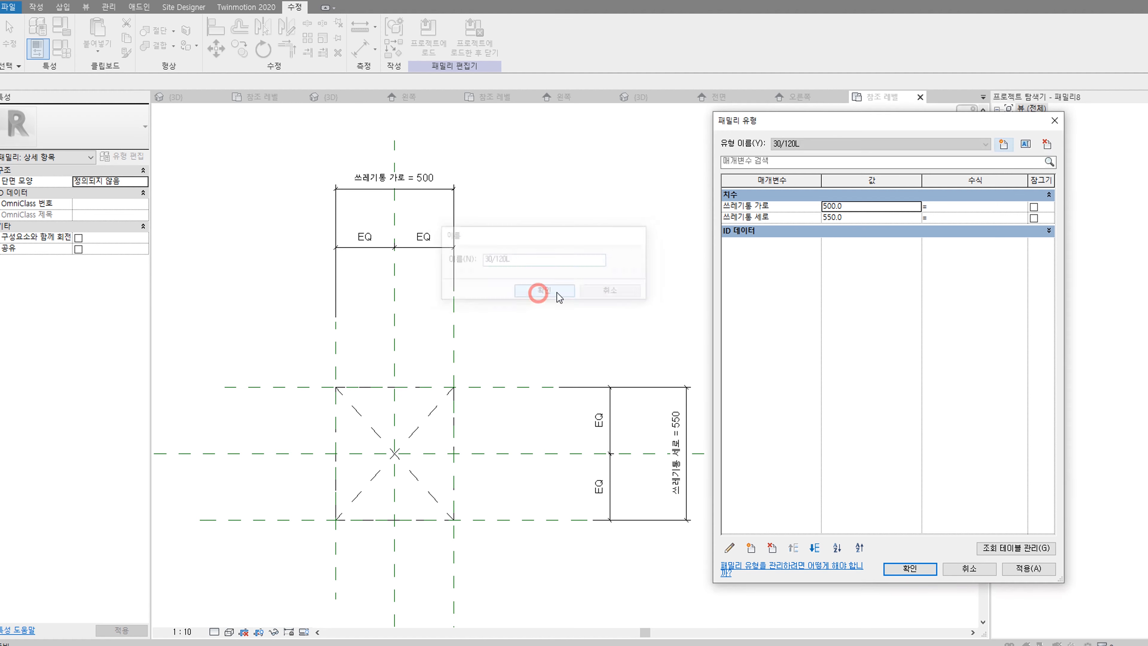
Step: Create a family type named 240L with 쓰레기통 가로 set to 600 and 쓰레기통 세로 to 750
click(1003, 145)
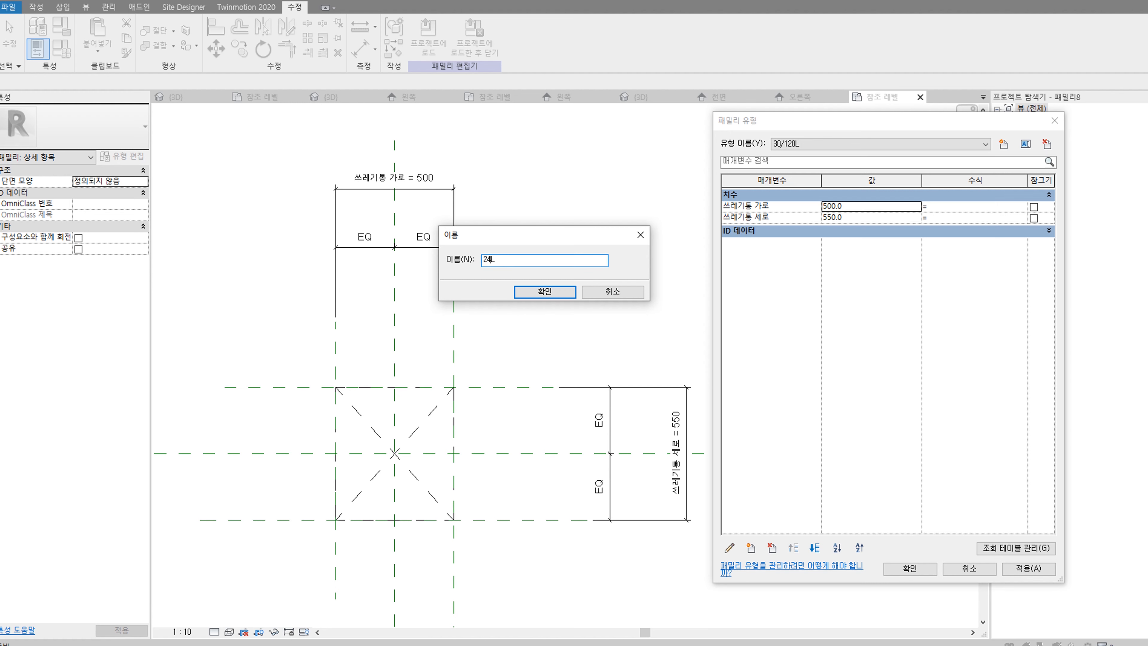
click(547, 291)
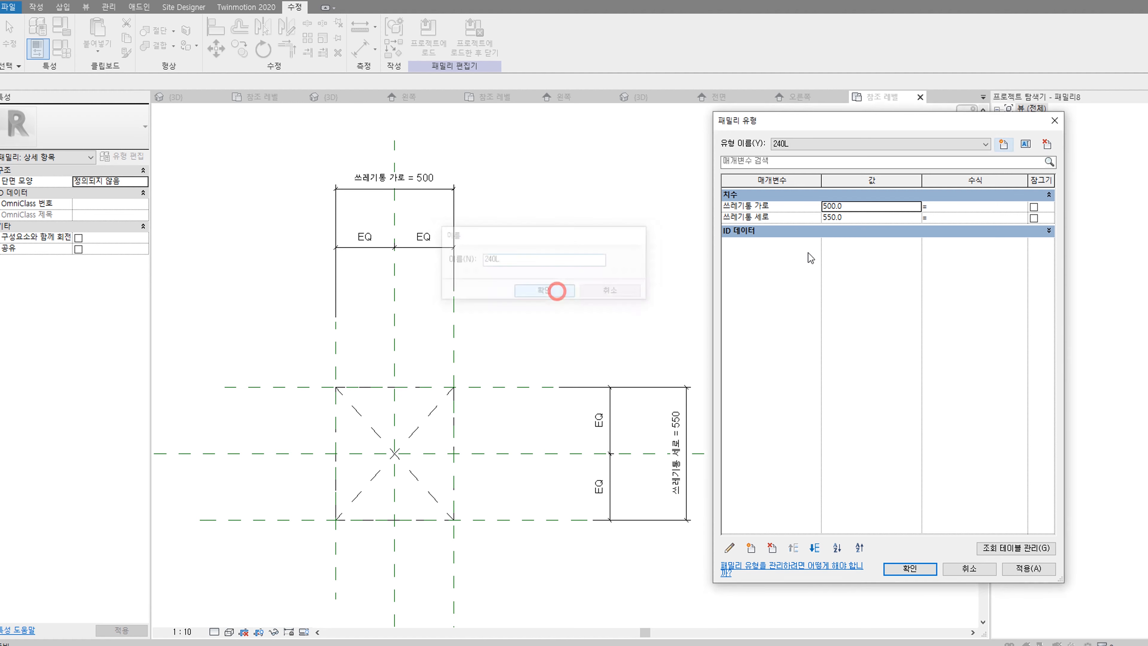
click(865, 207)
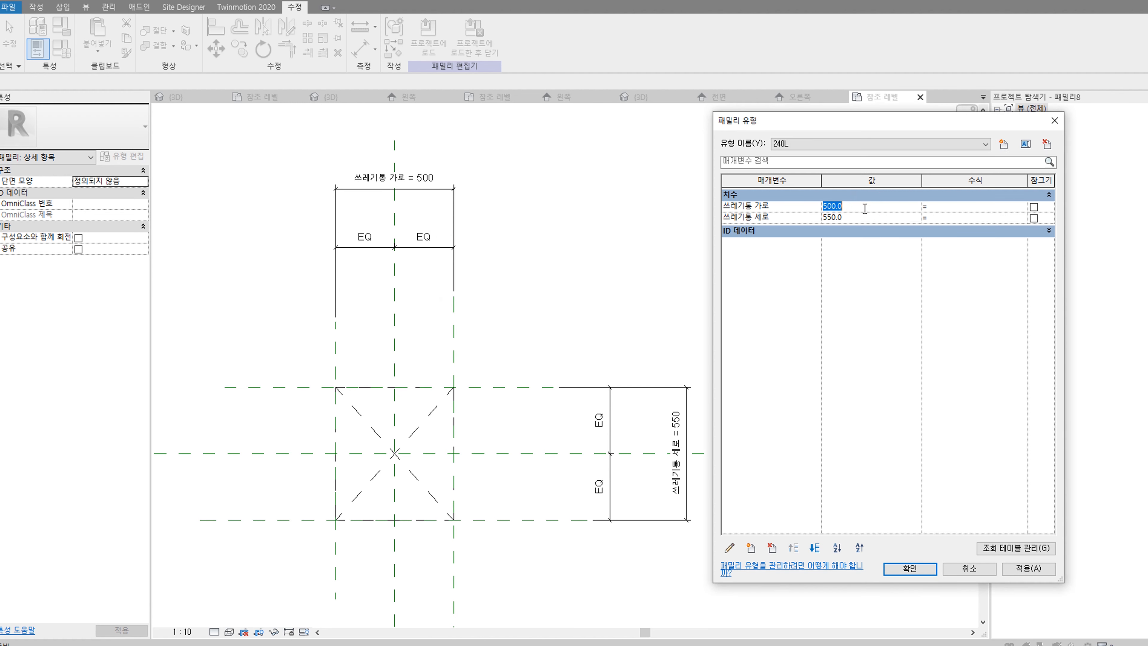
double_click(840, 205)
click(860, 218)
click(1028, 568)
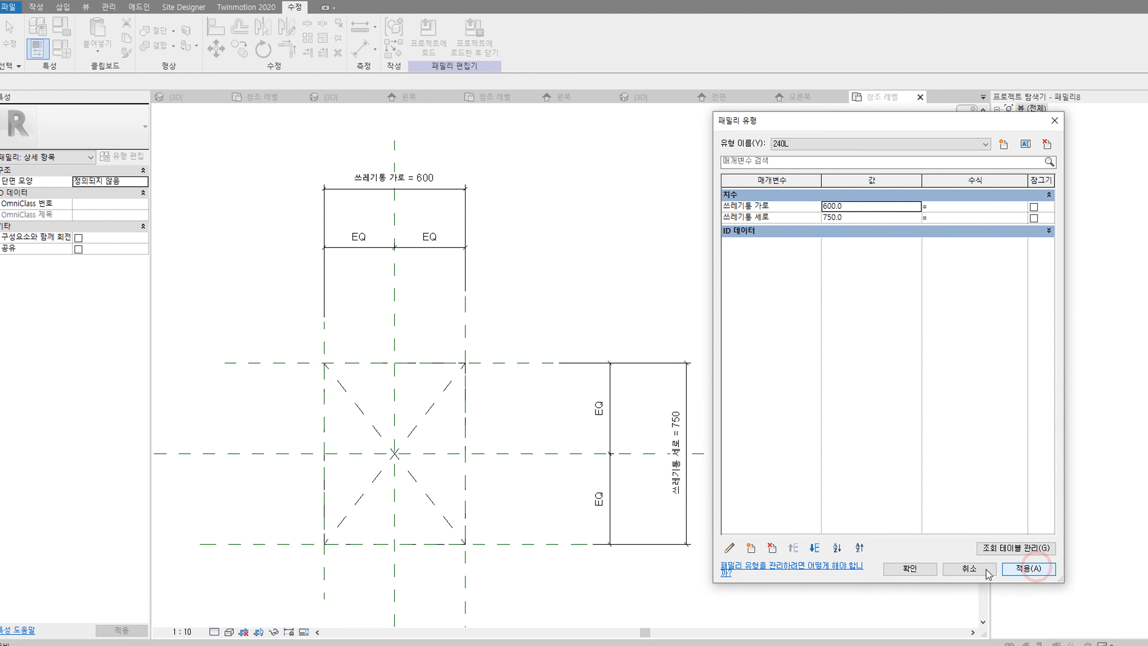
click(912, 568)
click(625, 297)
scroll(625, 298, down, 3)
middle_drag(664, 308, 553, 304)
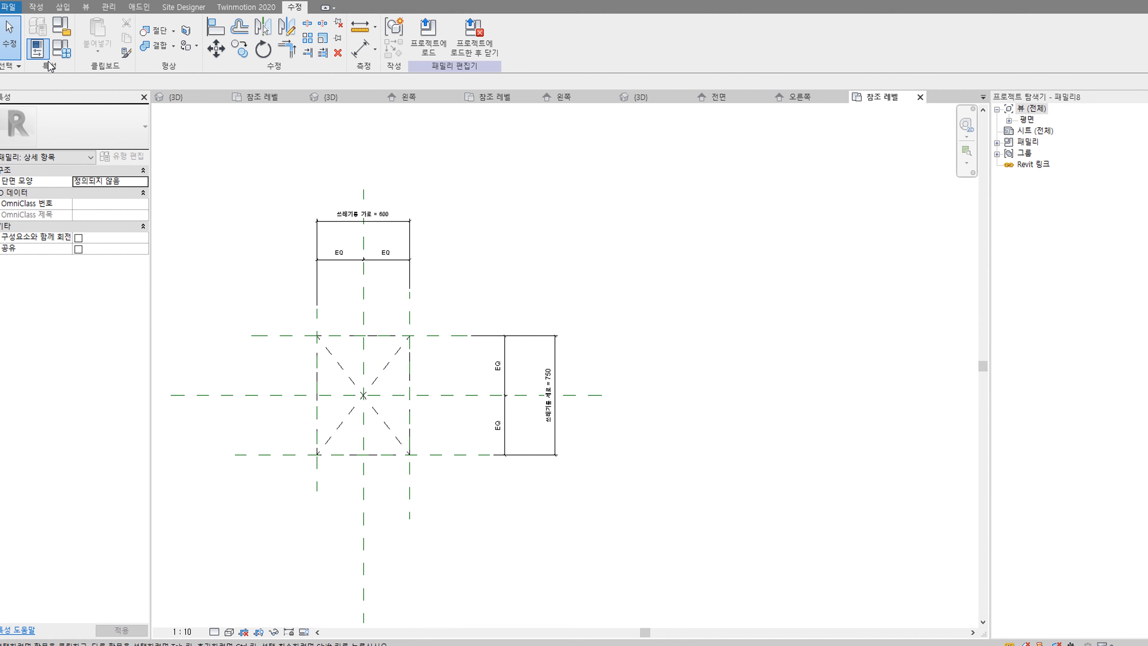
Step: Test the family types by applying 30/120L and switching back to 240L
click(59, 50)
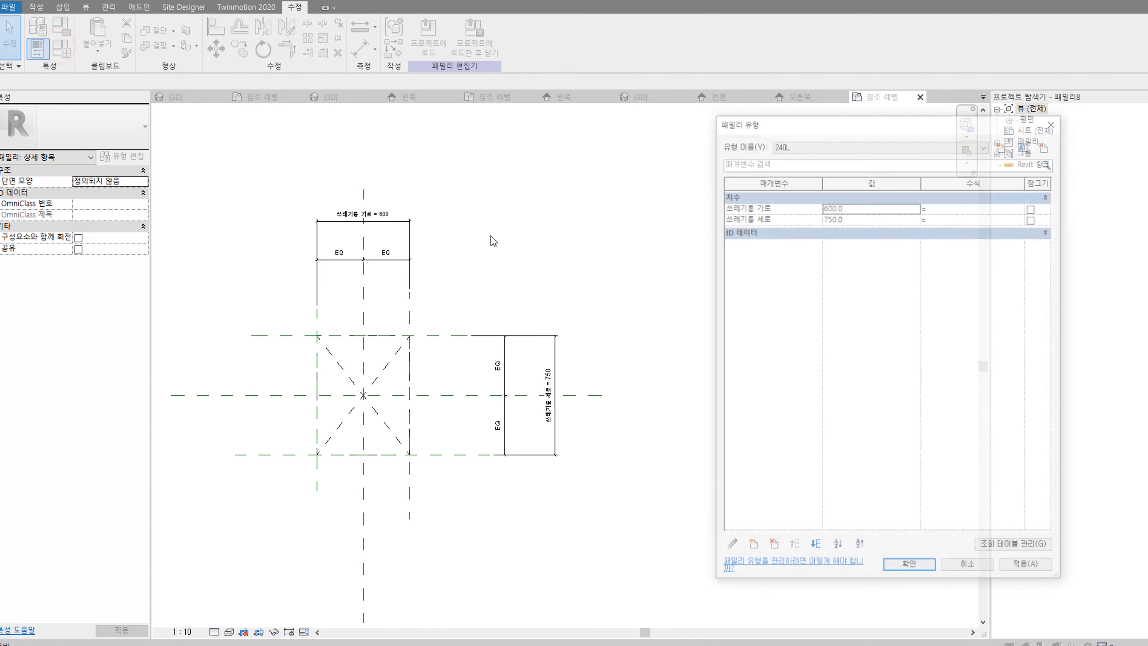
click(833, 145)
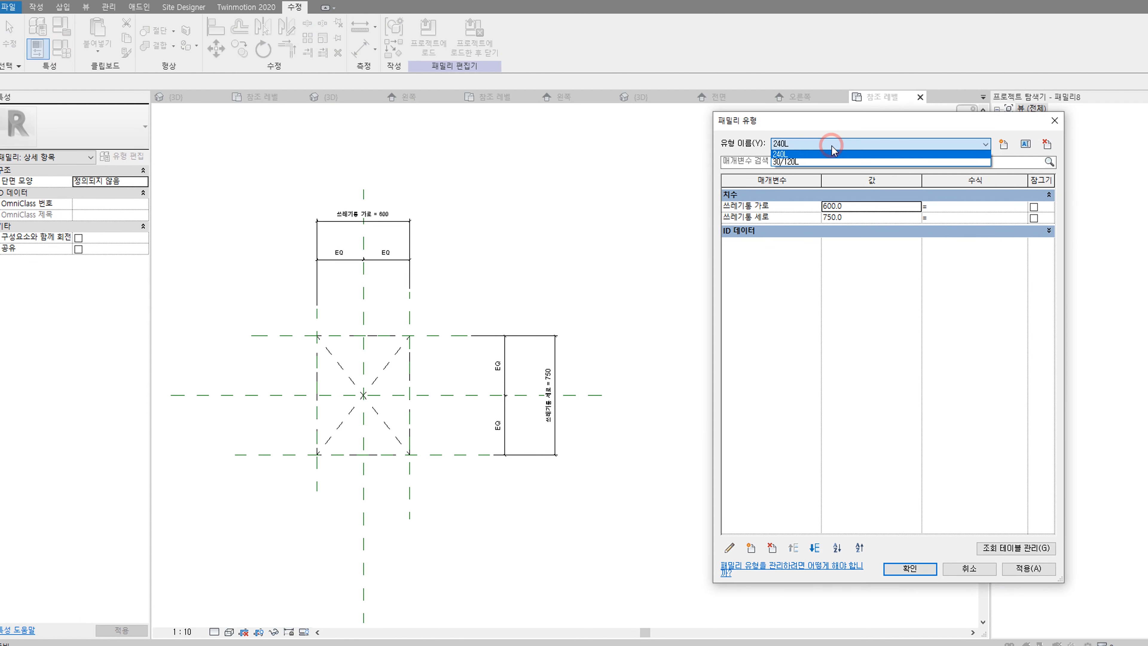
click(802, 162)
click(1042, 568)
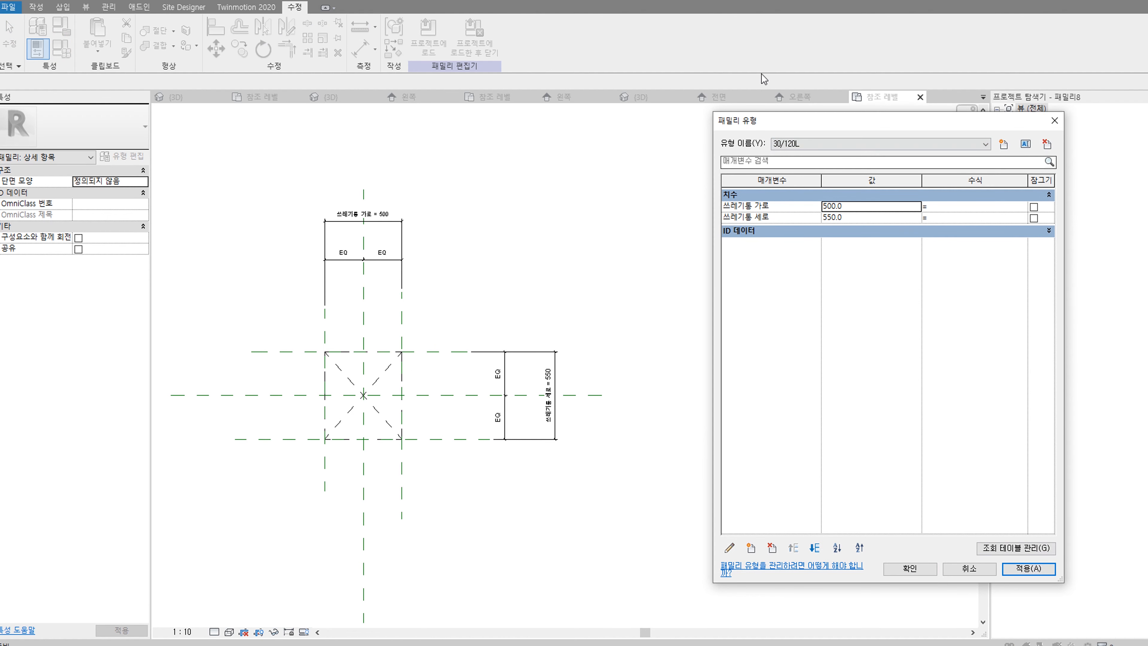
click(828, 143)
click(826, 154)
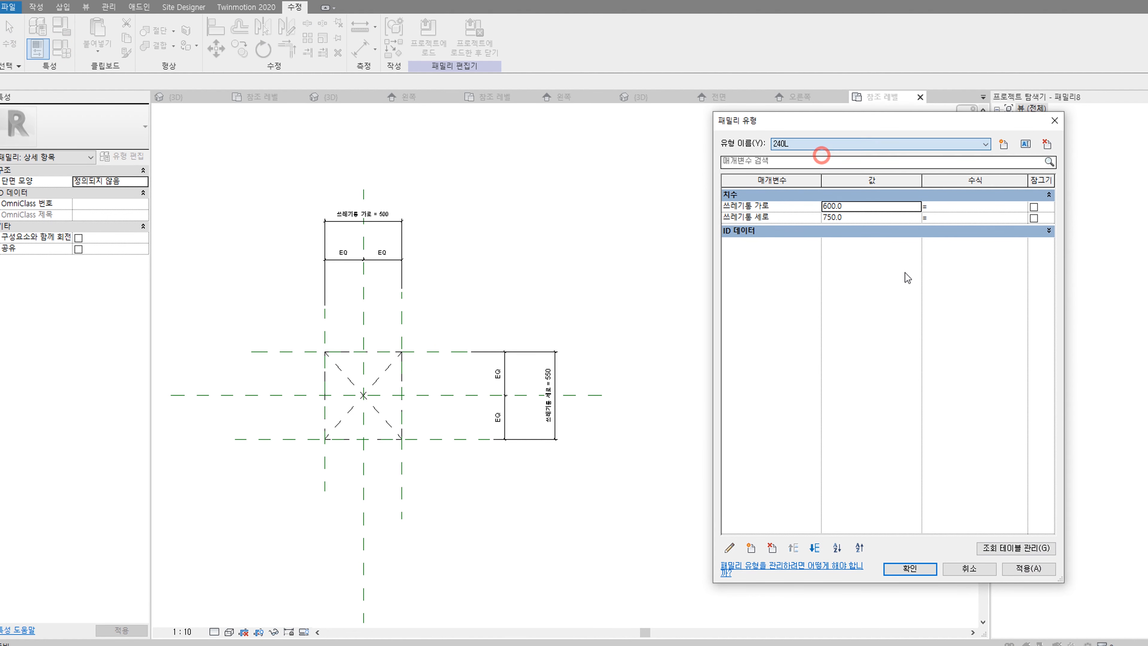
click(1025, 568)
click(890, 568)
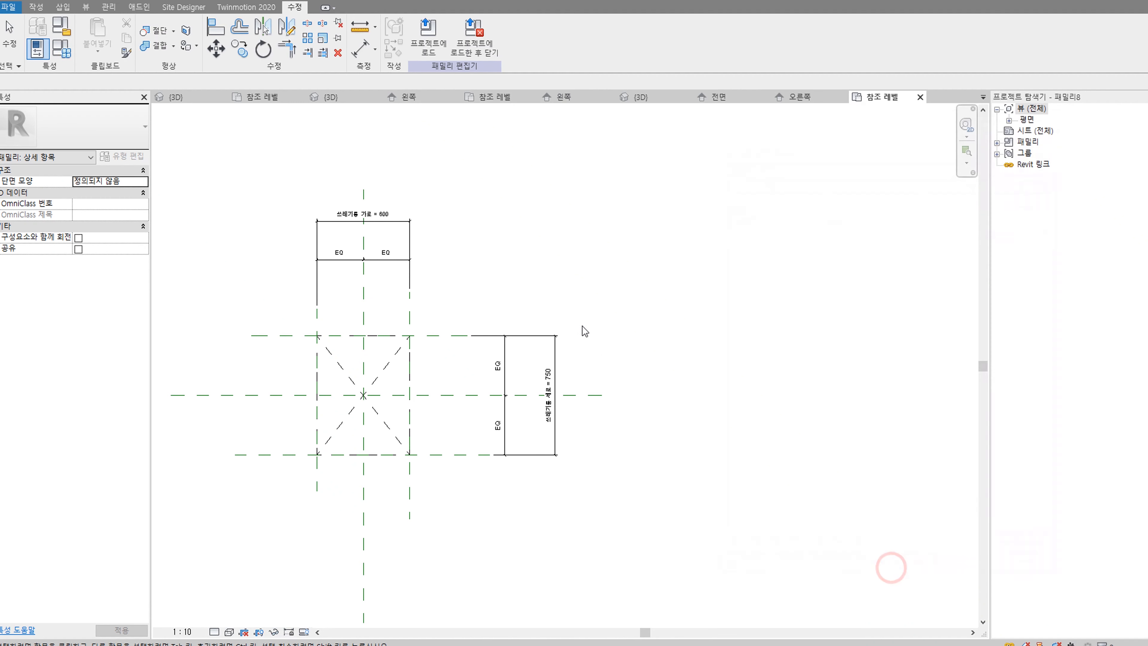
Step: Save the family as 쓰레기통 in the 새 폴더 folder, with one maximum backup and the active view/sheet as thumbnail source
middle_drag(434, 334, 547, 342)
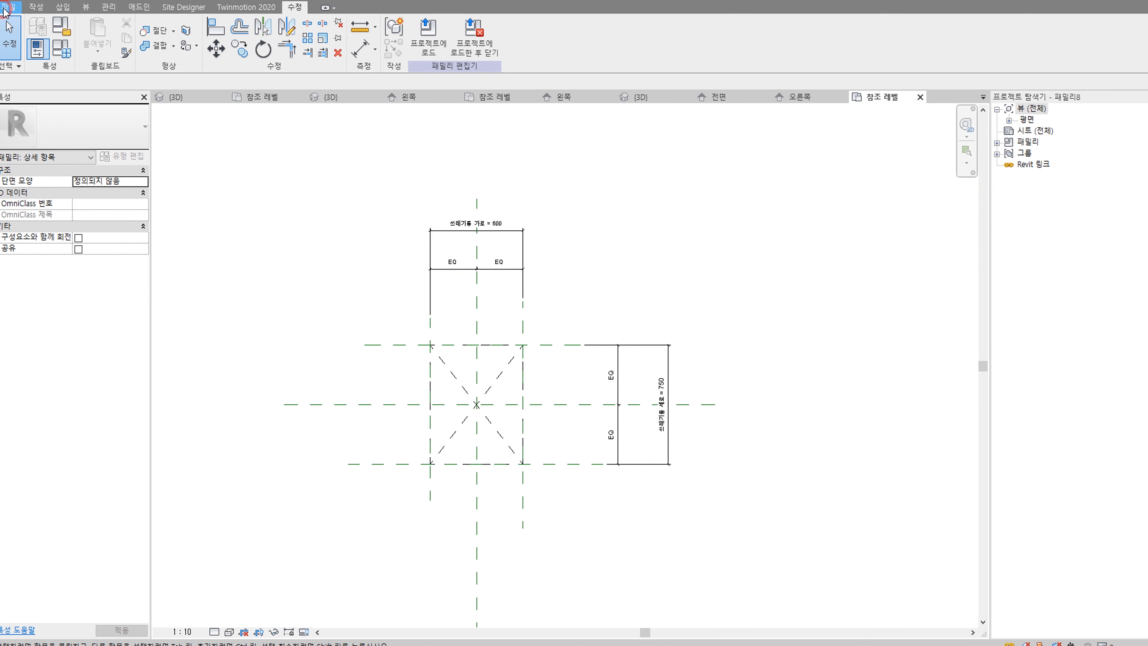
click(9, 7)
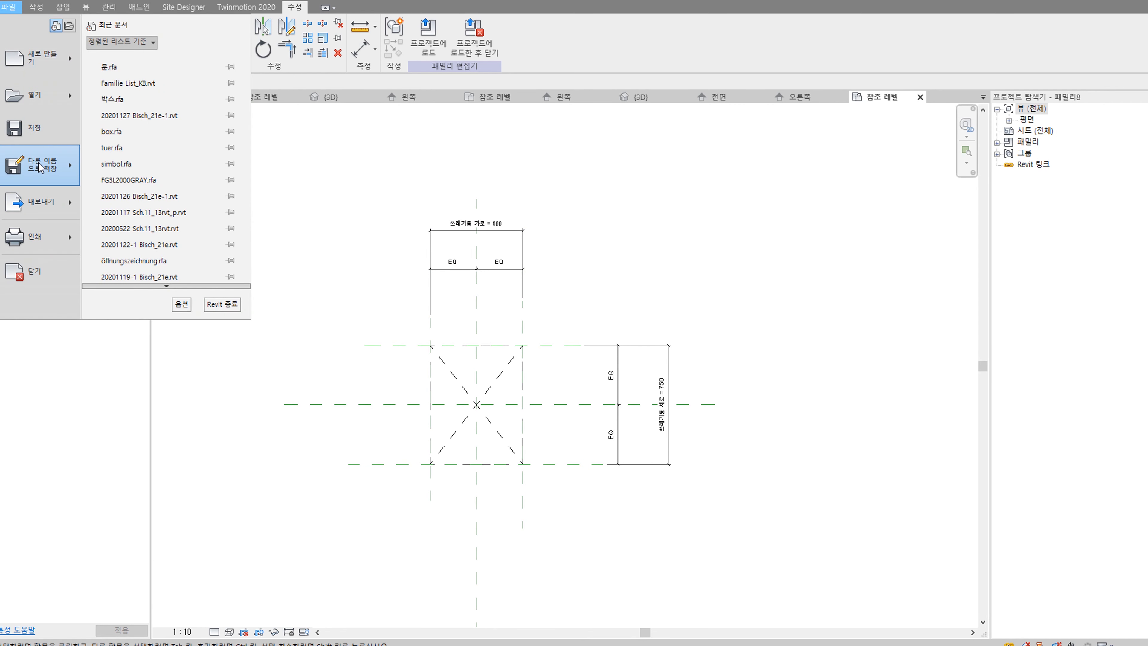
mouse_move(48, 166)
click(134, 157)
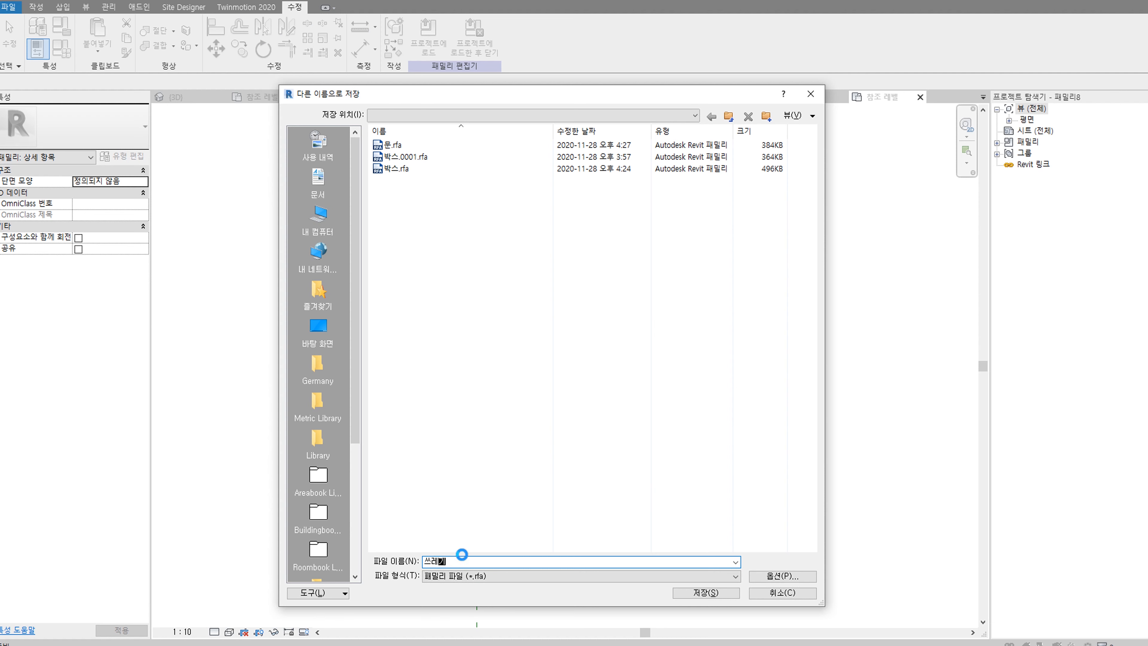
click(776, 575)
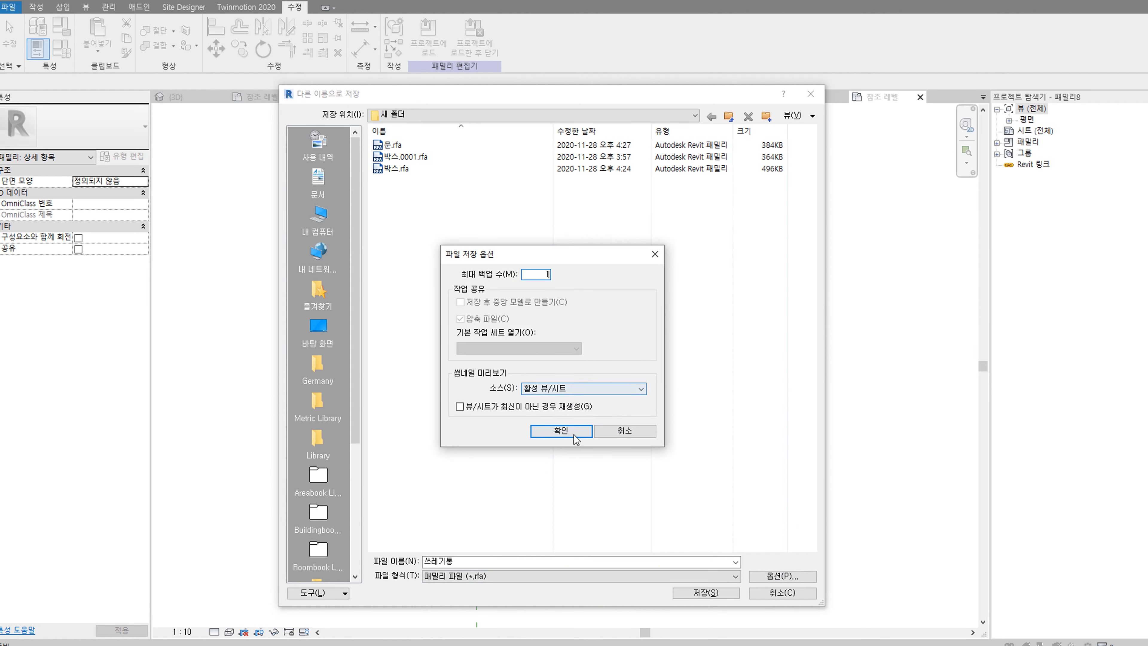
click(563, 431)
click(706, 593)
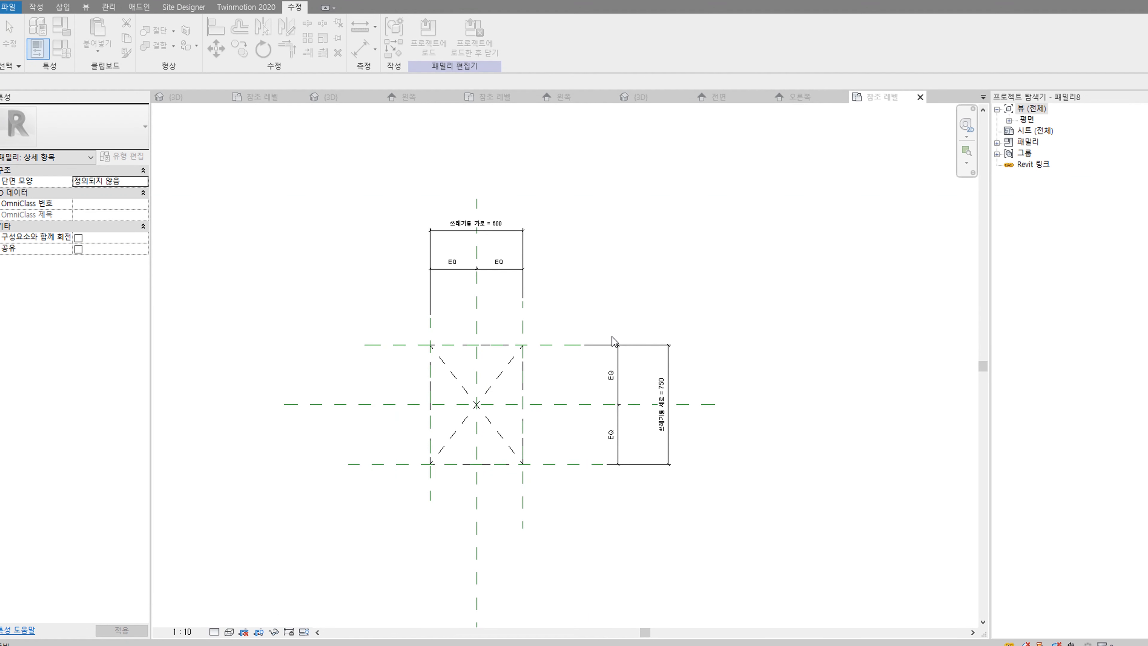
click(580, 300)
scroll(542, 356, up, 3)
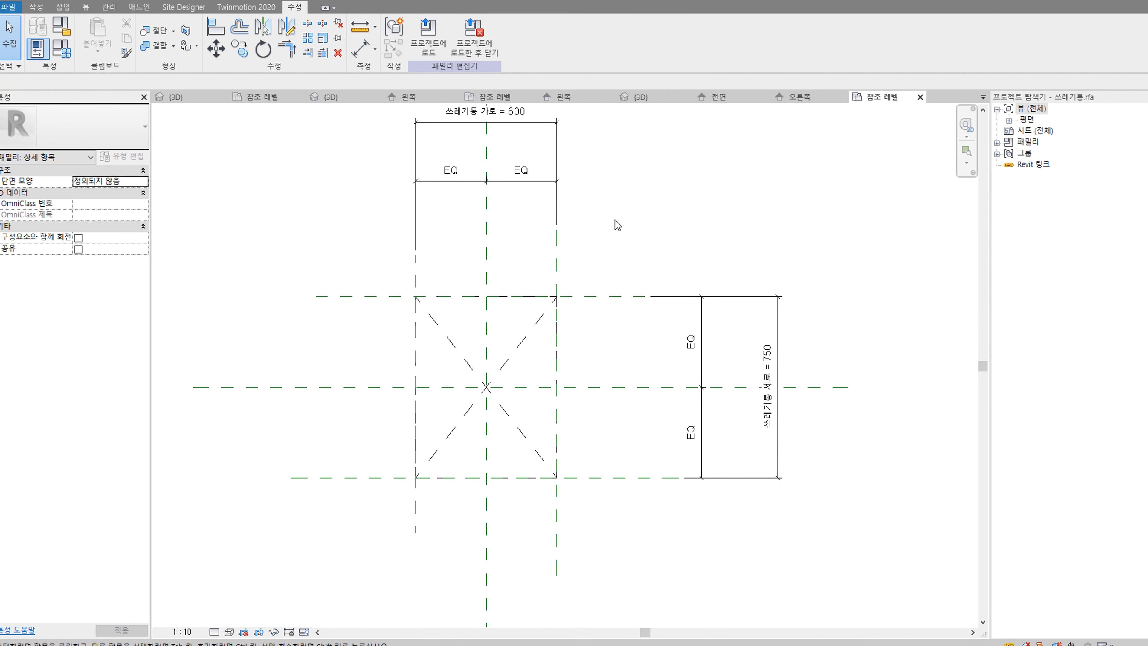
scroll(637, 245, down, 2)
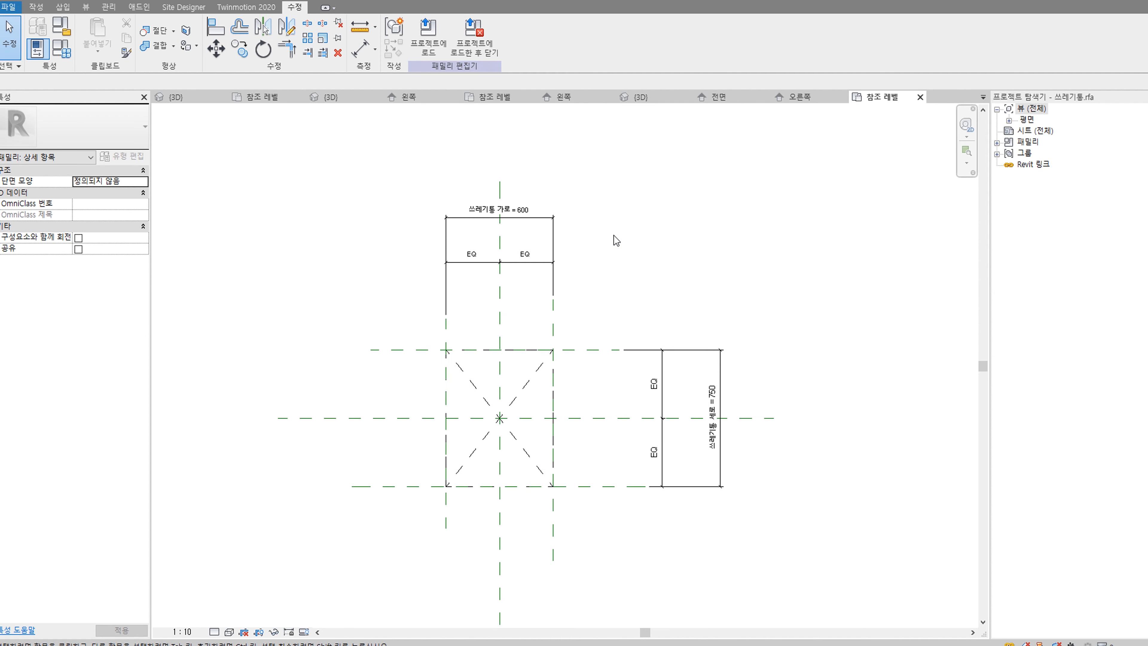
Step: Load the 쓰레기통 family into 문.rfa only, leaving Familie List_KB.rvt out
click(427, 41)
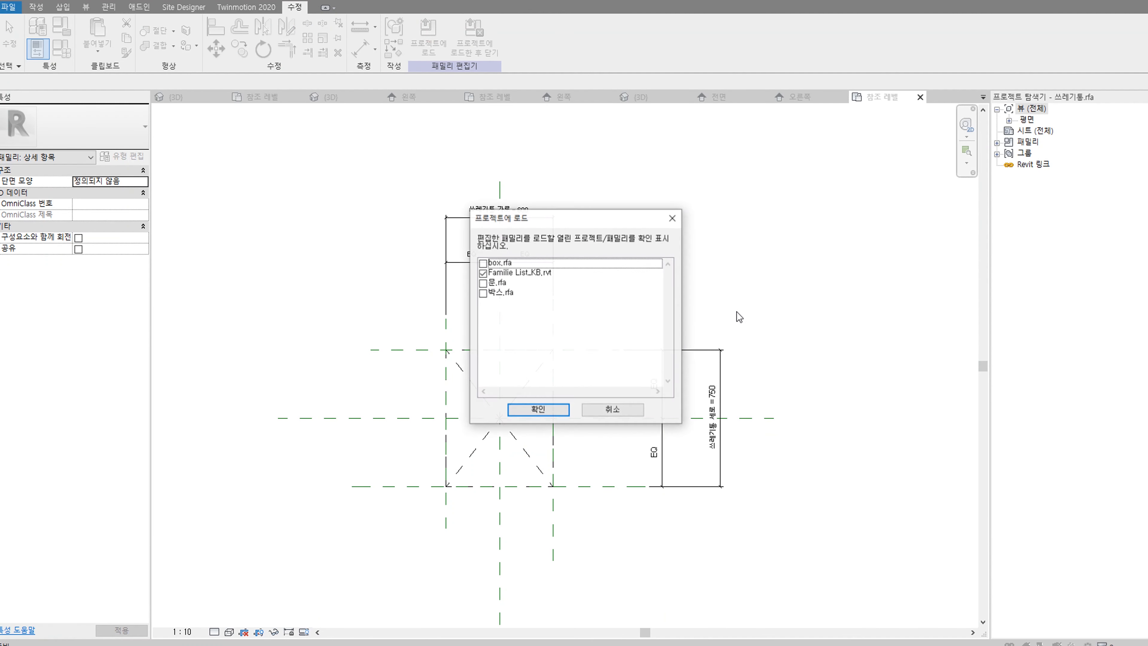
click(482, 274)
click(482, 283)
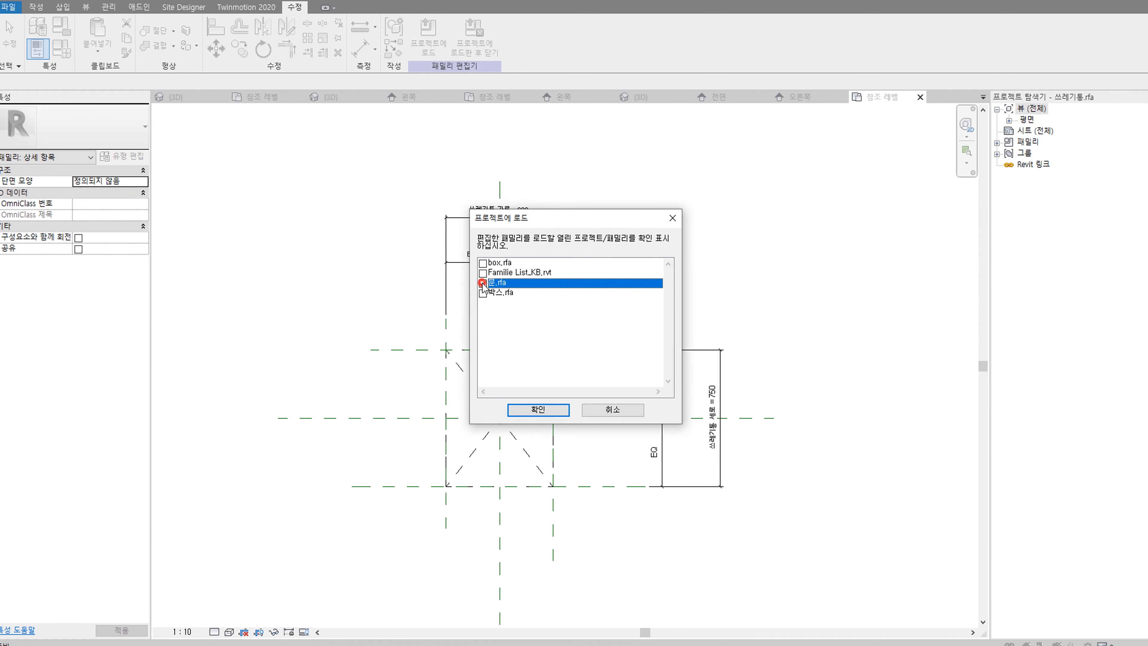
click(555, 412)
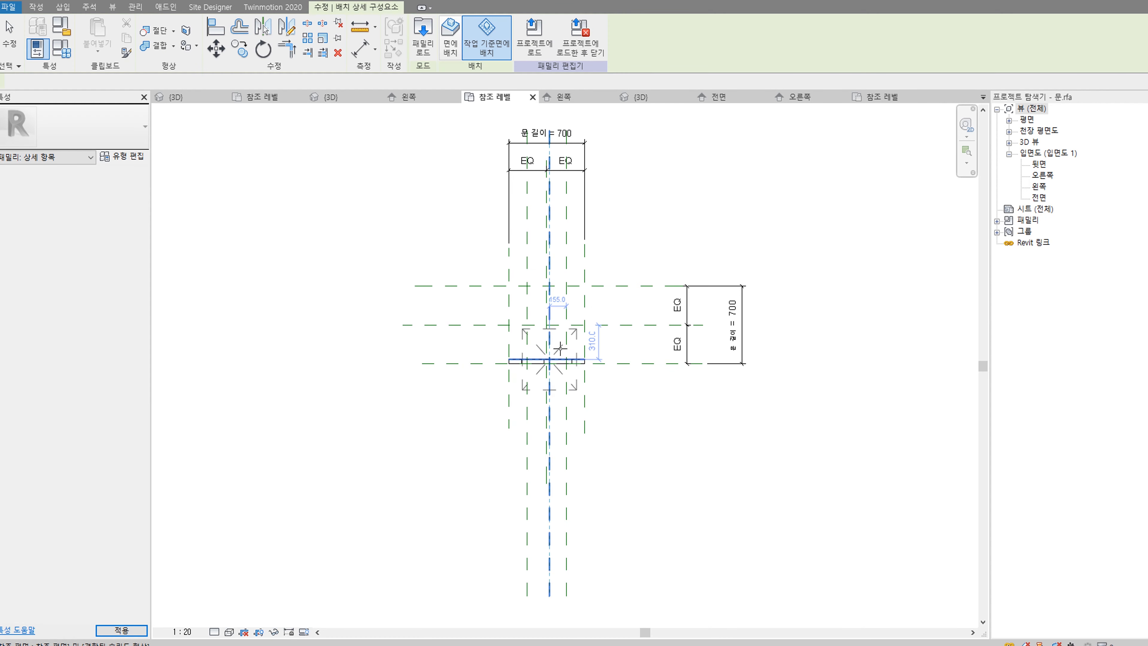
Step: Place a 쓰레기통 30/120L bin just above the door panel in the reference level plan and shift it slightly toward the centre
scroll(593, 332, up, 3)
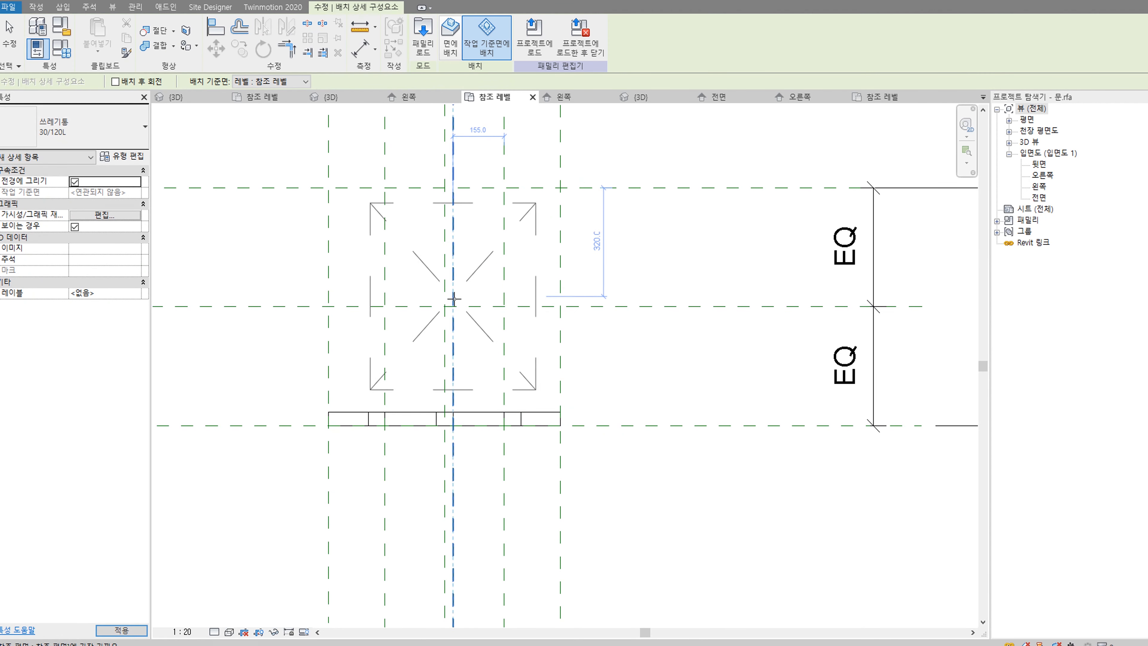
click(474, 266)
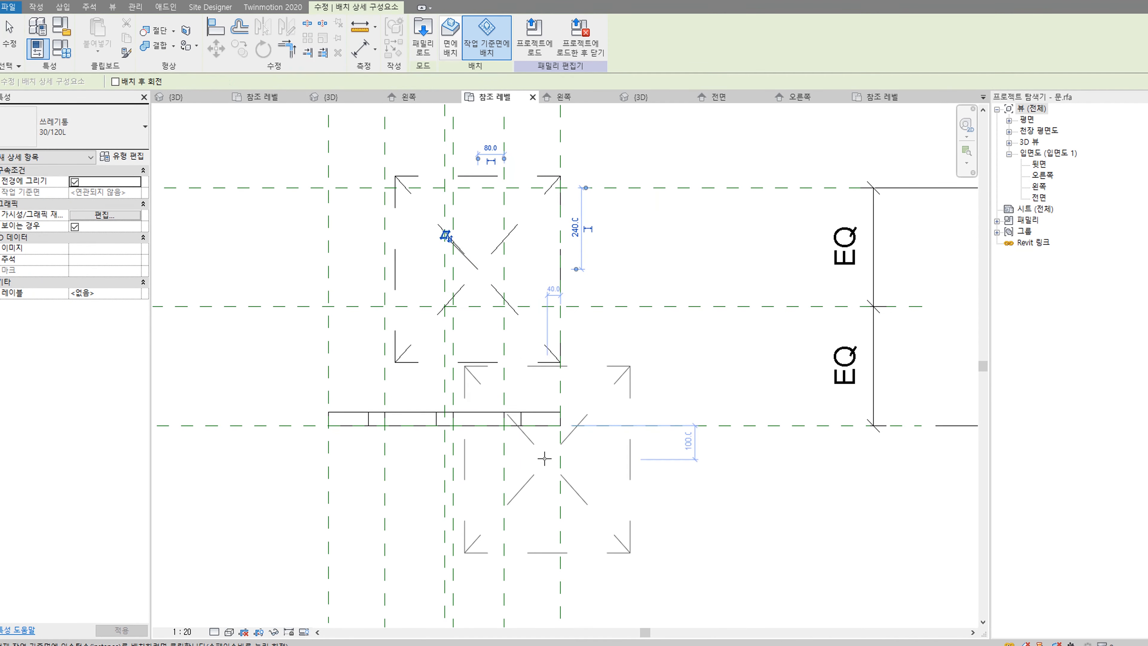
click(9, 36)
scroll(509, 282, down, 2)
click(506, 248)
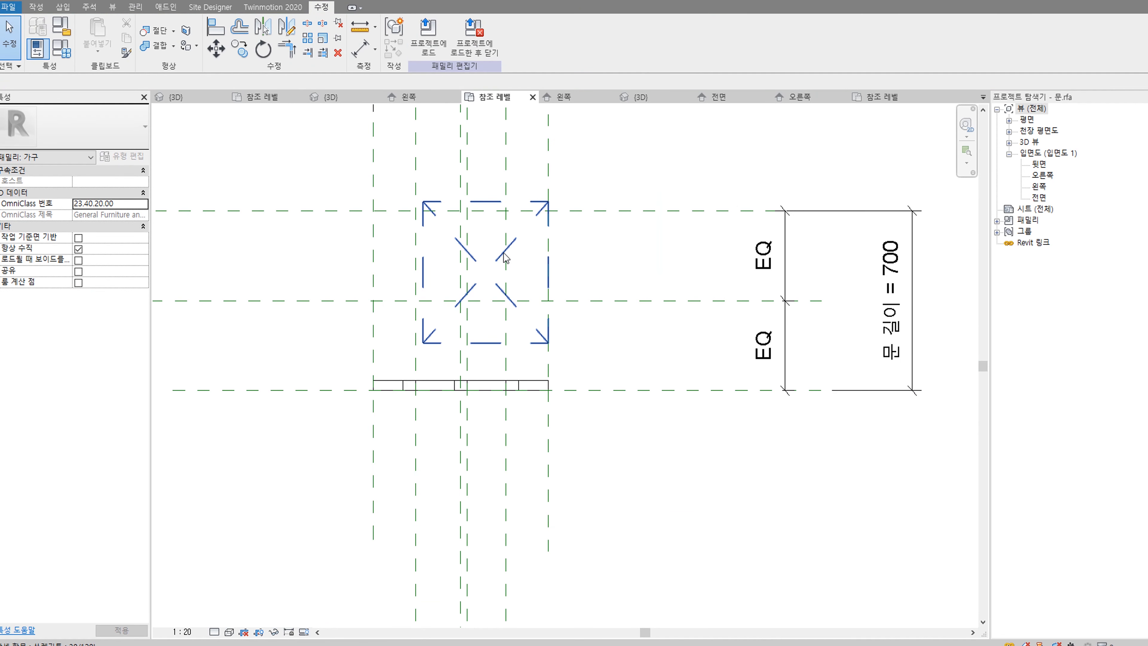
drag(520, 260, 496, 264)
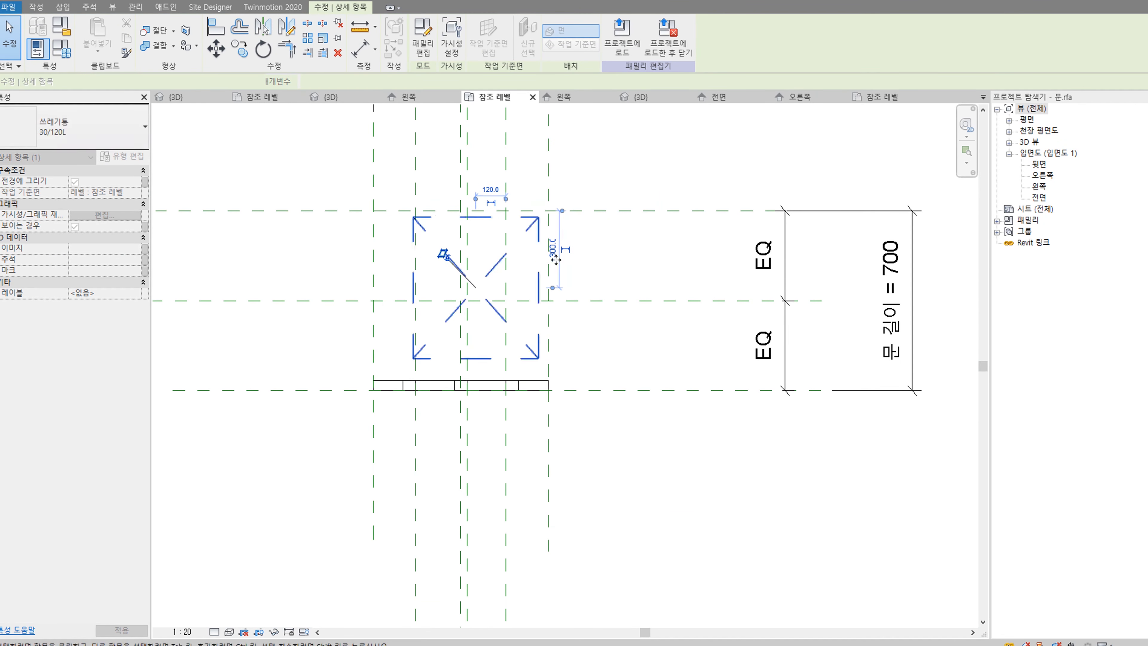
click(657, 264)
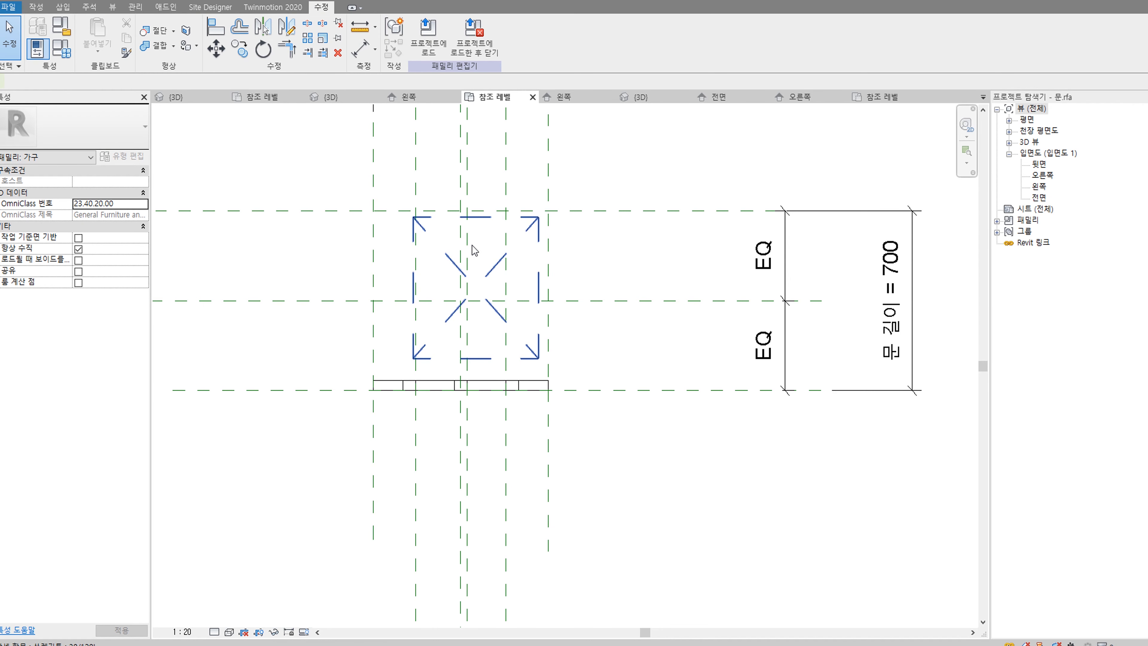
Step: Align the 30/120L bin's vertical centreline to the door's central reference plane and lock the alignment
key(a)
key(l)
scroll(450, 248, up, 2)
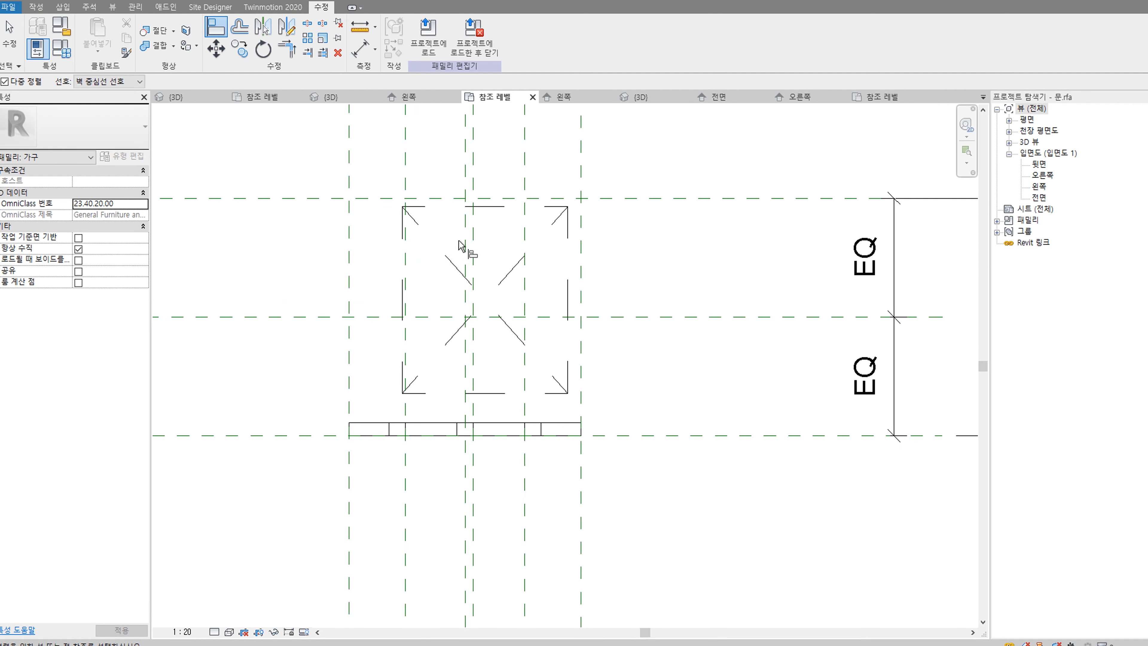
click(465, 248)
click(484, 248)
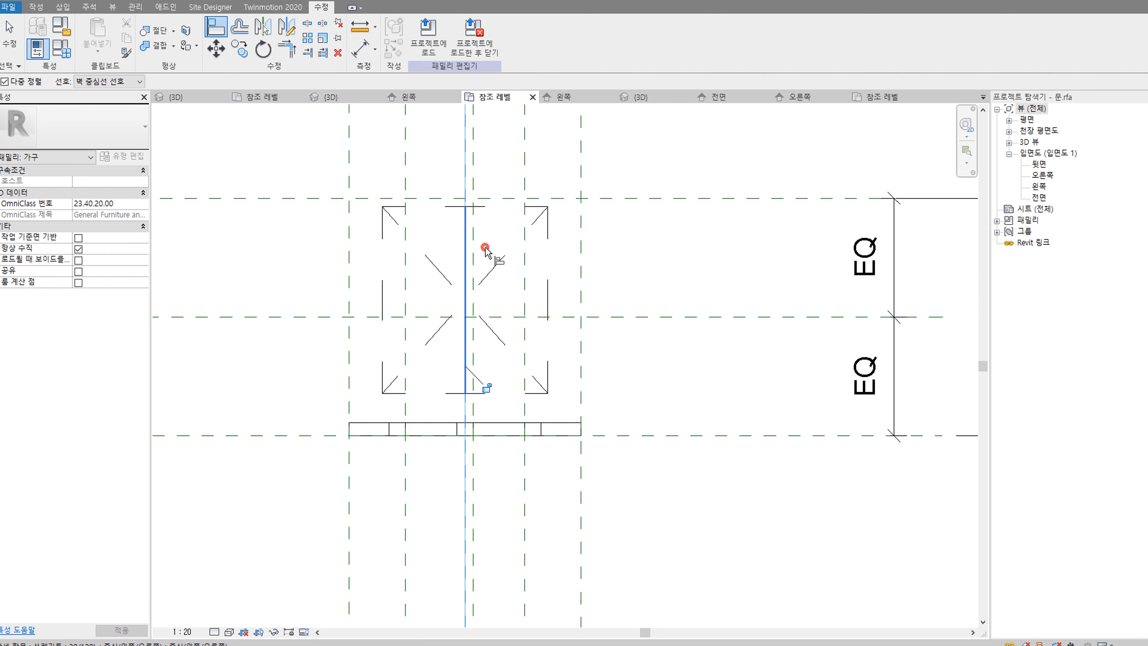
click(486, 387)
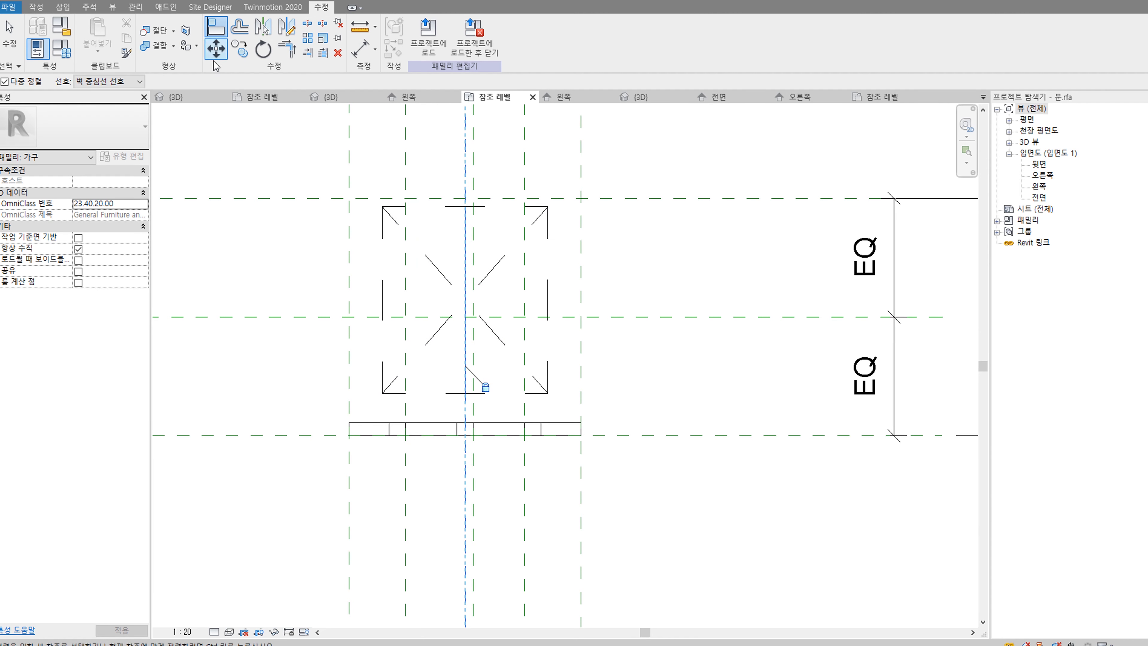
click(8, 34)
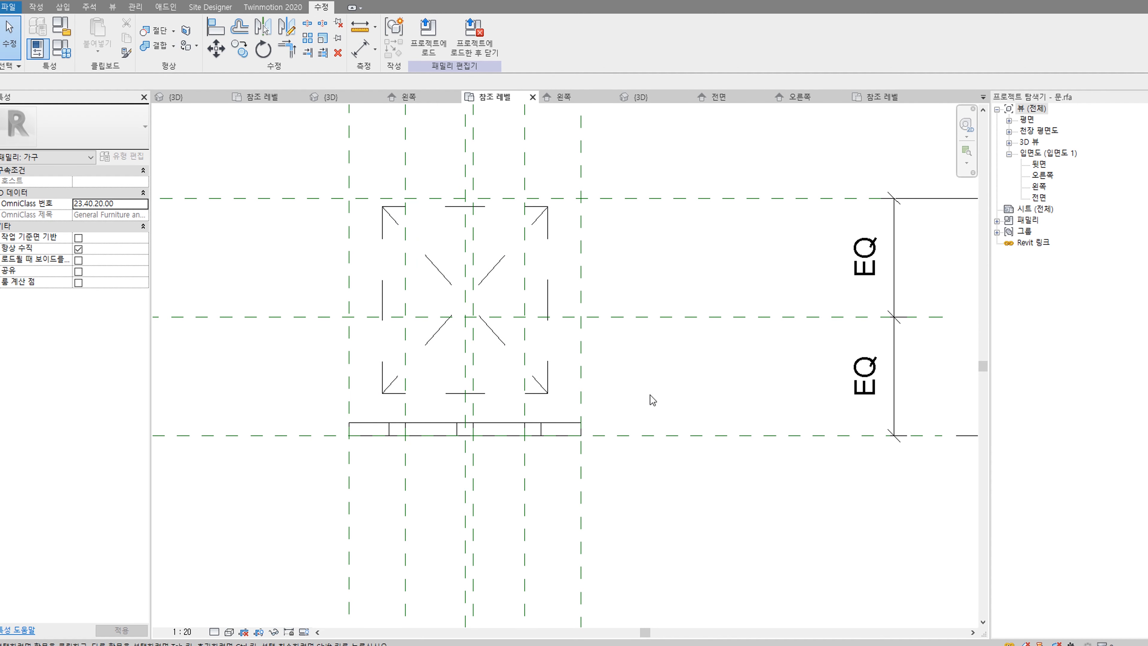
Step: Try to move the 30/120L bin off its locked centre alignment
scroll(653, 400, down, 2)
click(559, 251)
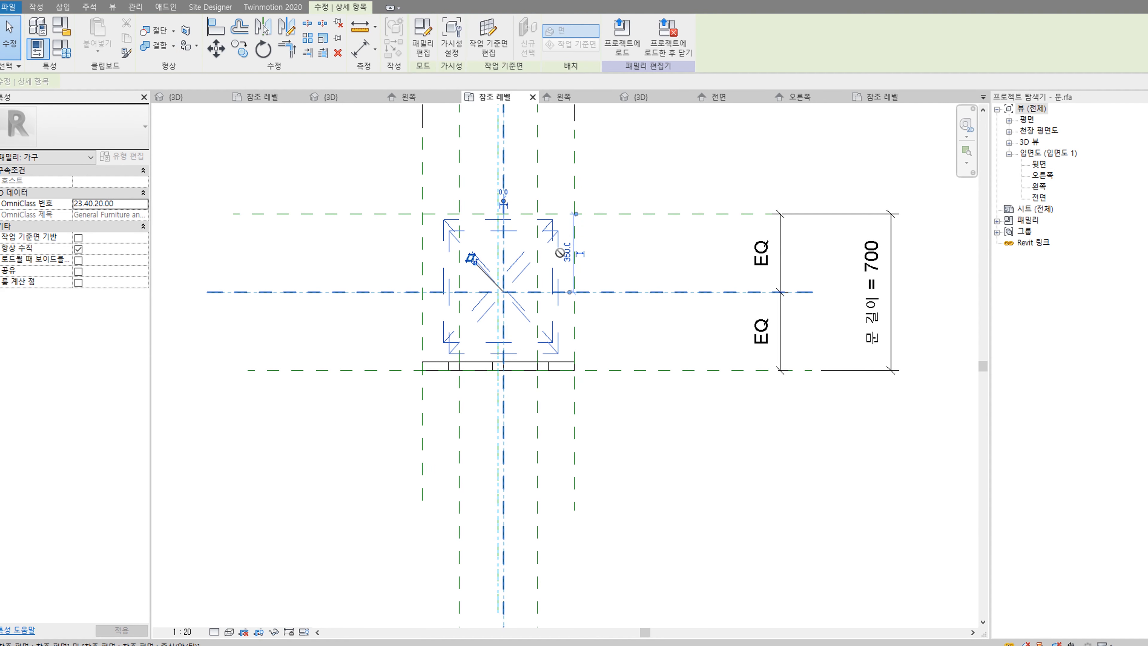
drag(559, 253, 561, 253)
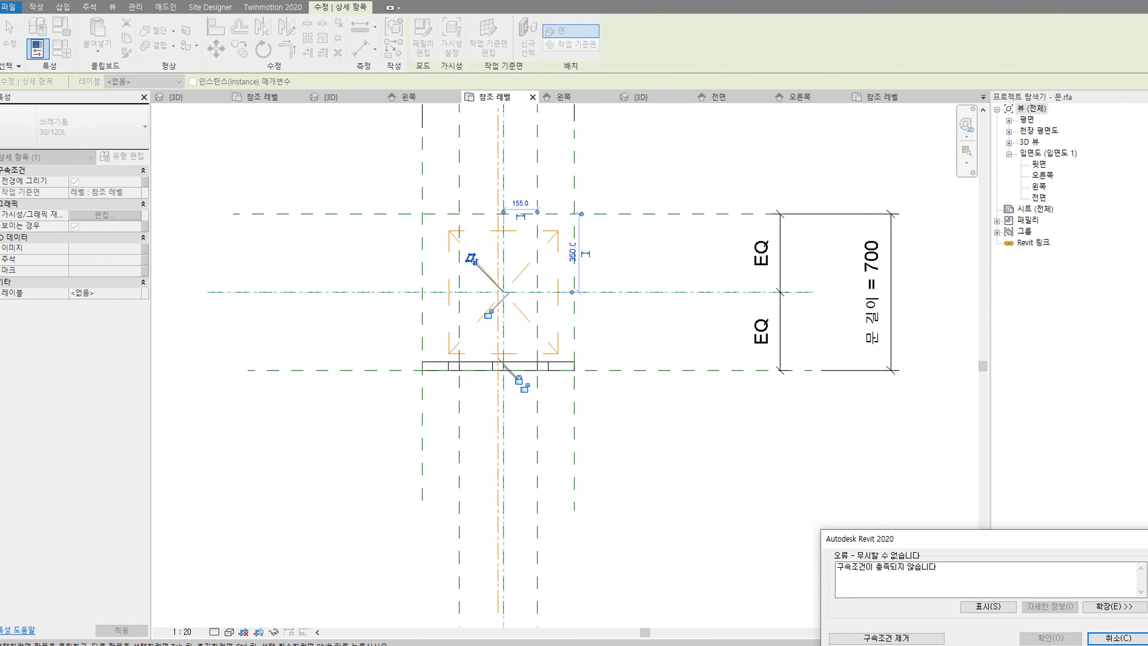
click(1105, 636)
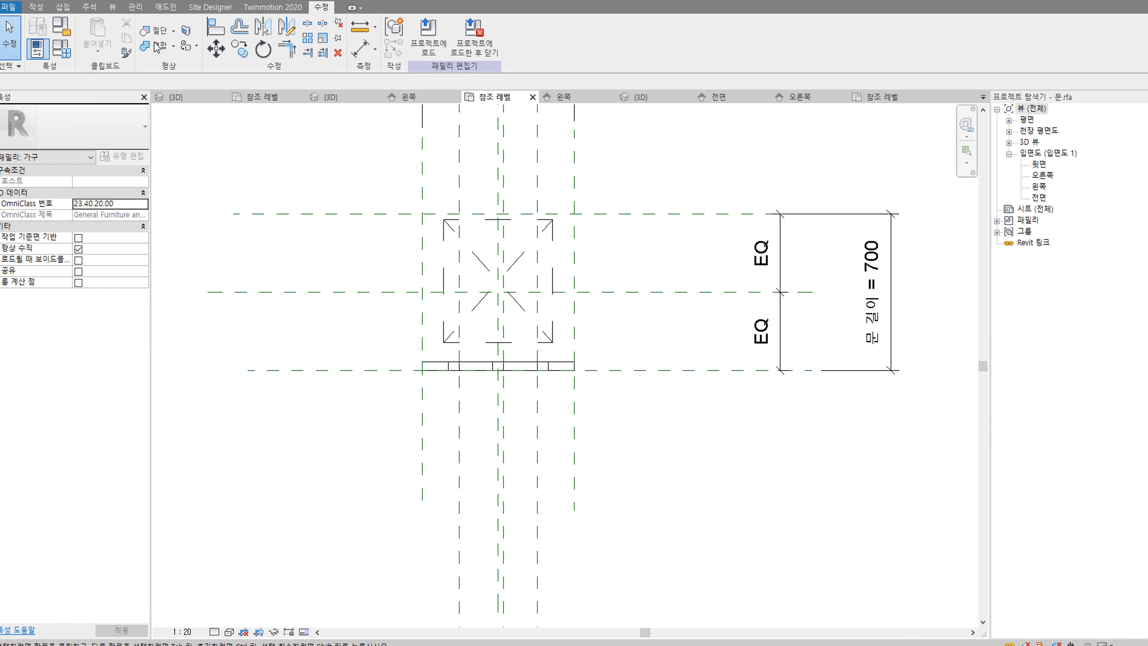
Step: Dimension the gap between the door panel's upper edge and the 30/120L bin's lower edge
key(d)
key(i)
scroll(462, 362, up, 2)
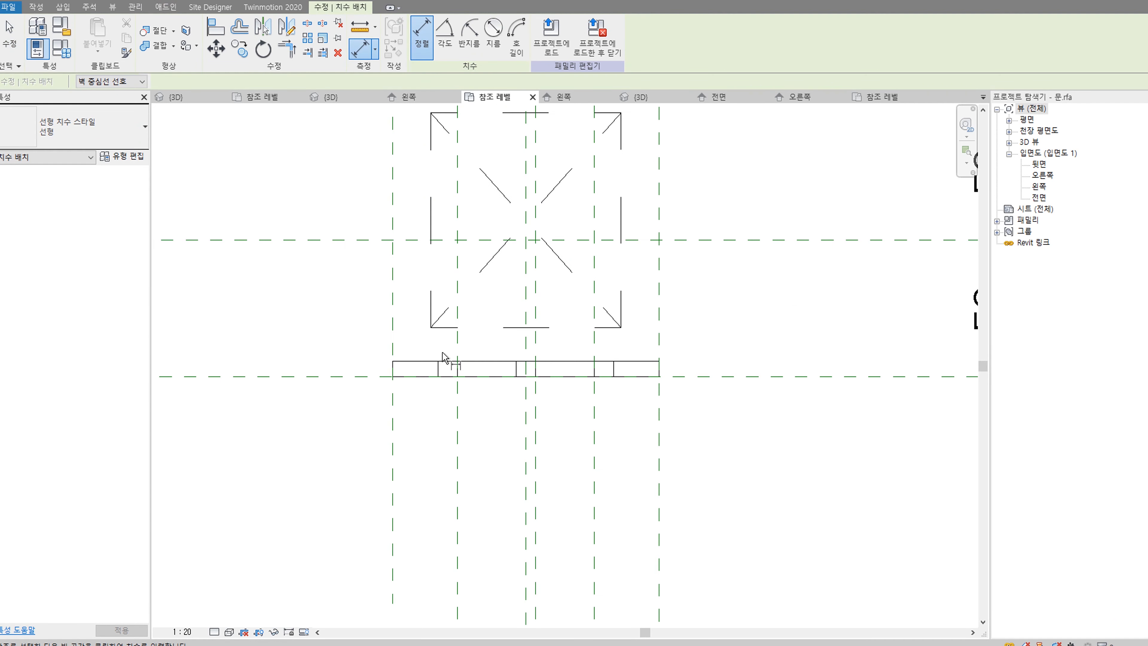
click(440, 362)
click(448, 327)
click(358, 317)
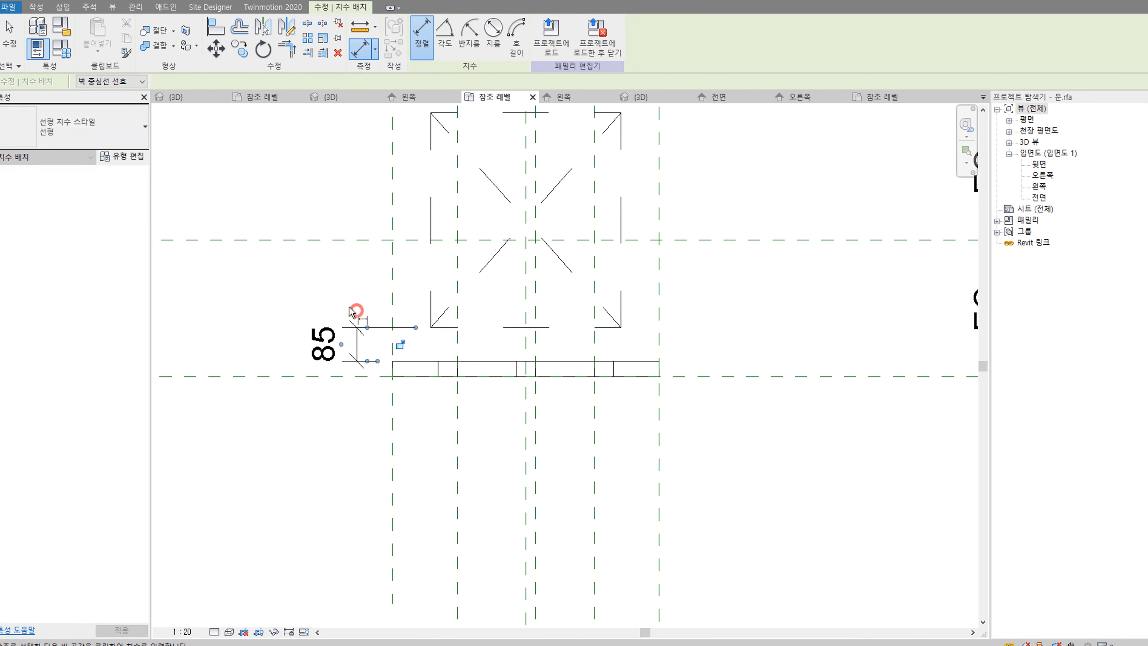
click(10, 36)
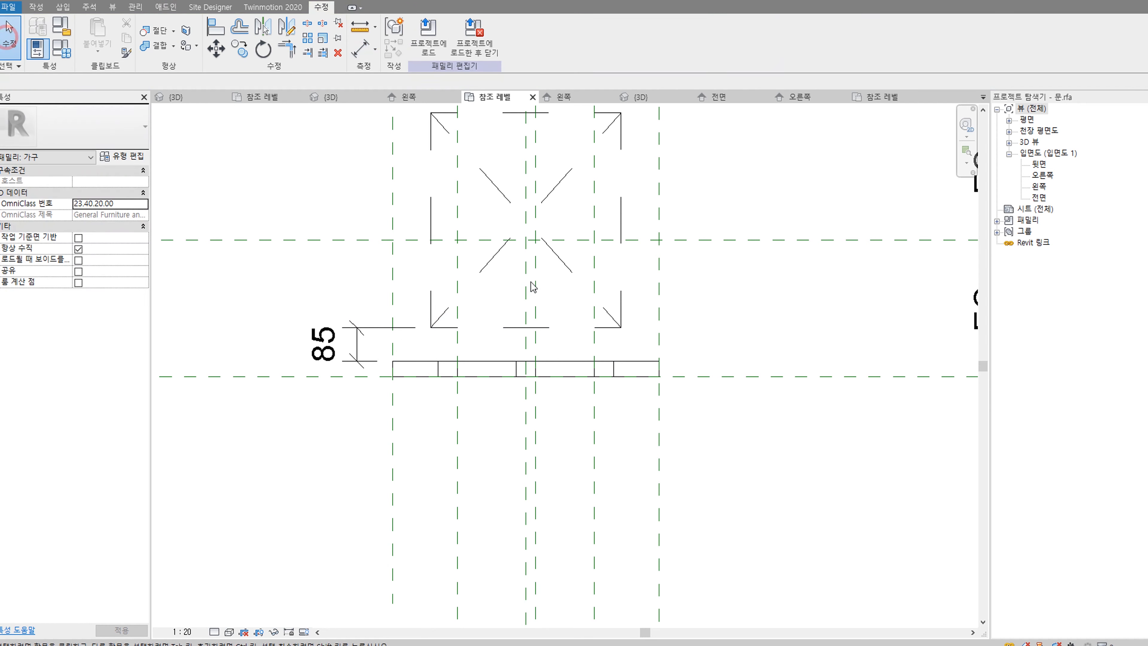
Step: Set the gap between the bin and door panel to 50, lock it, and move the dimension farther out from the door
click(512, 327)
click(323, 344)
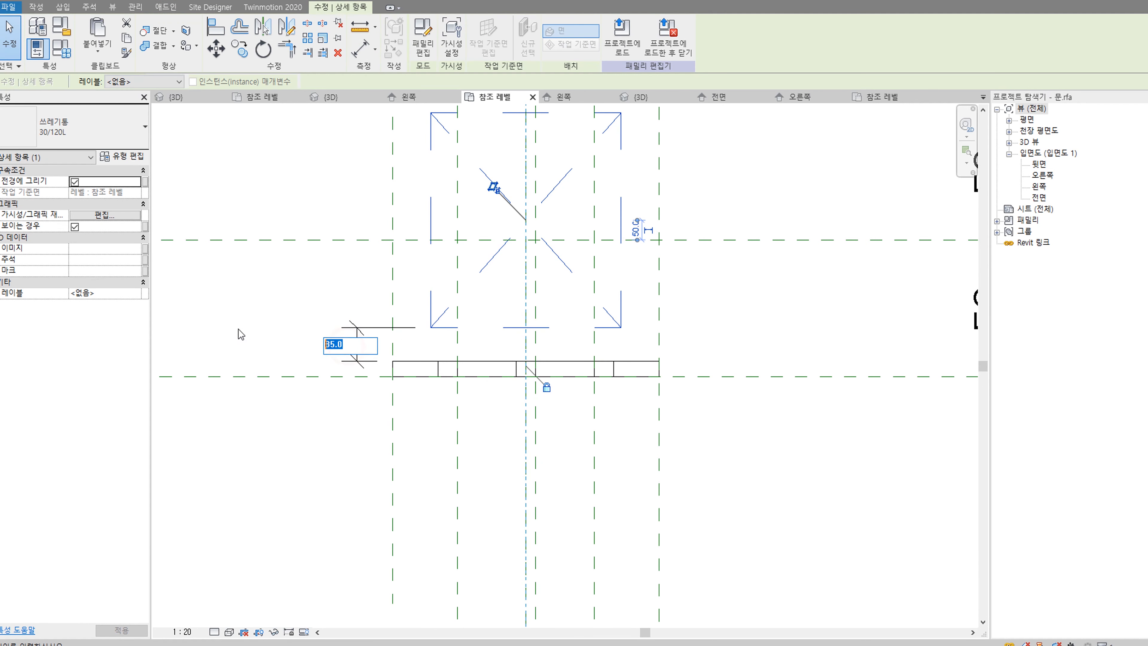
text(50)
key(Return)
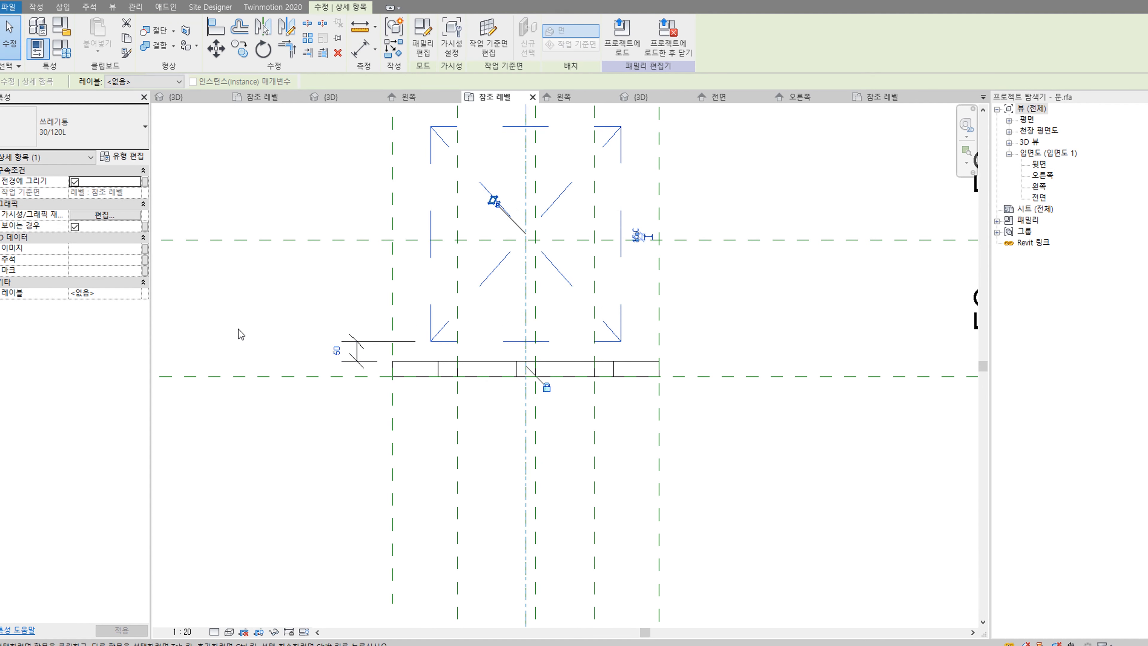
click(326, 308)
click(359, 340)
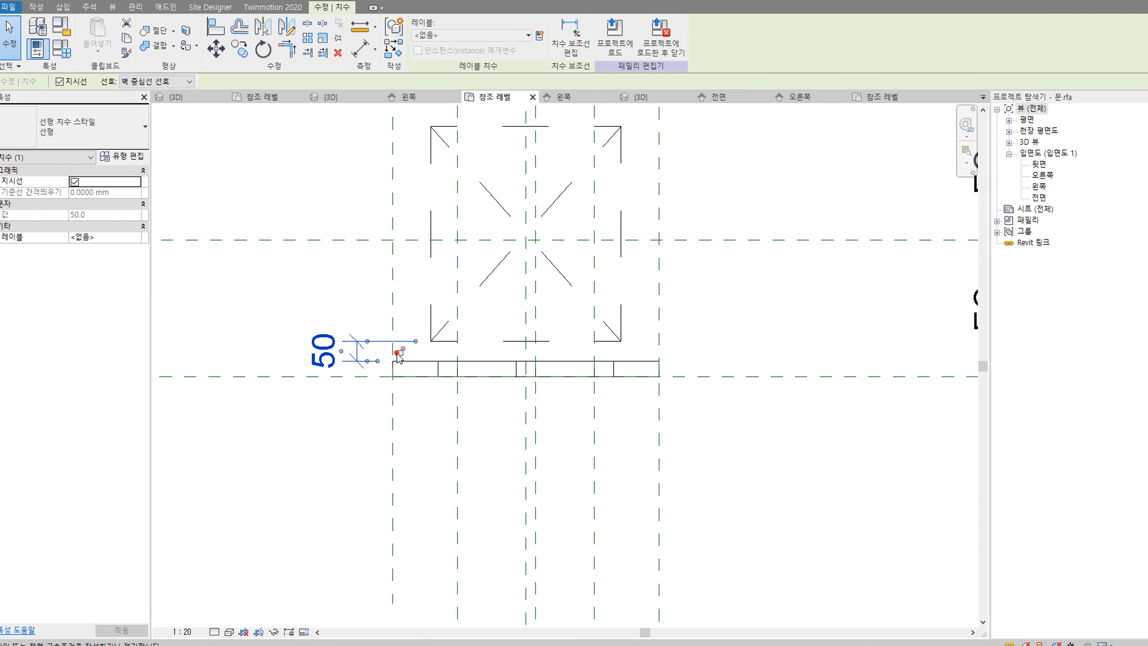
drag(356, 349, 200, 349)
click(254, 297)
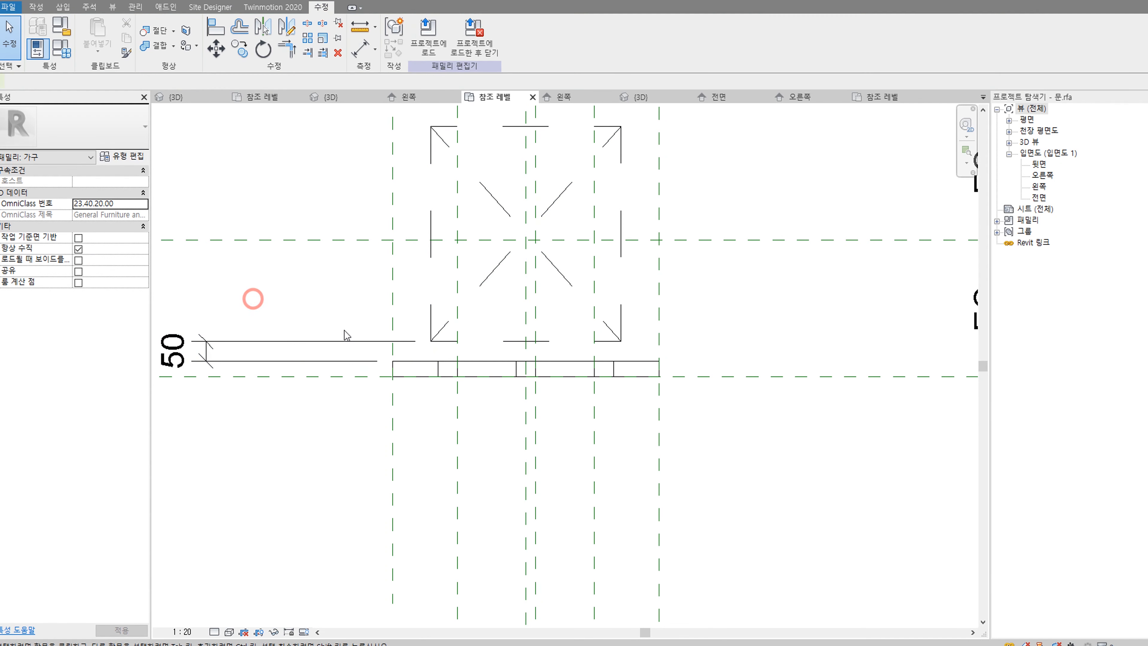
Step: Expand the 쓰레기통 detail item family to its types and check the type of the placed bin
scroll(558, 313, down, 4)
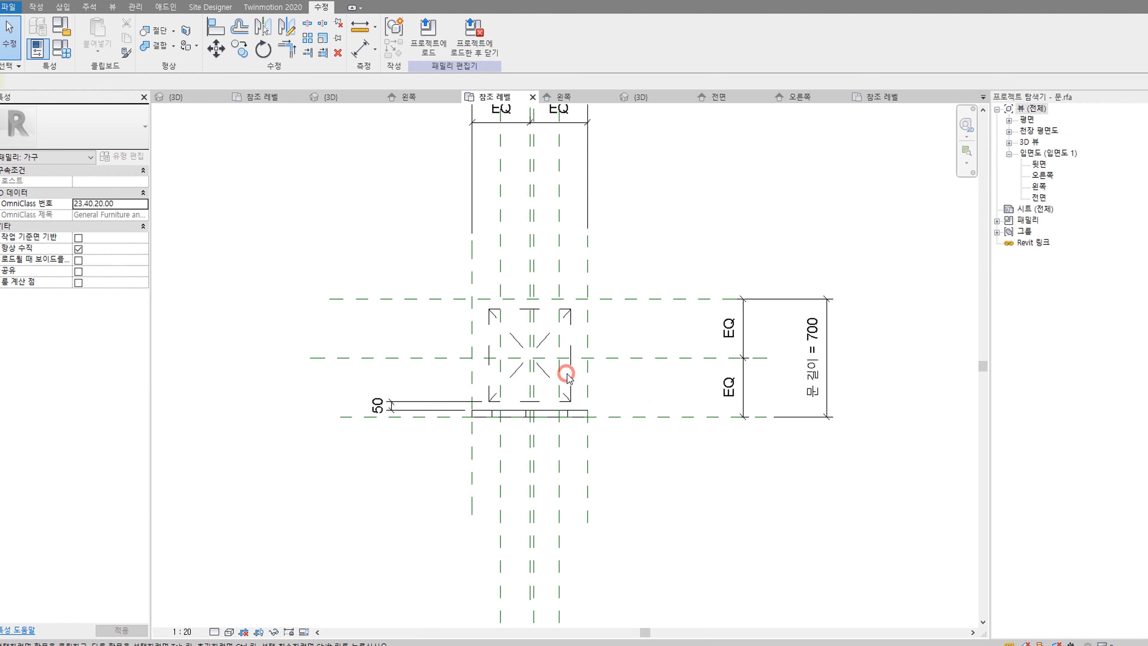
click(560, 369)
click(677, 389)
click(997, 221)
click(1009, 232)
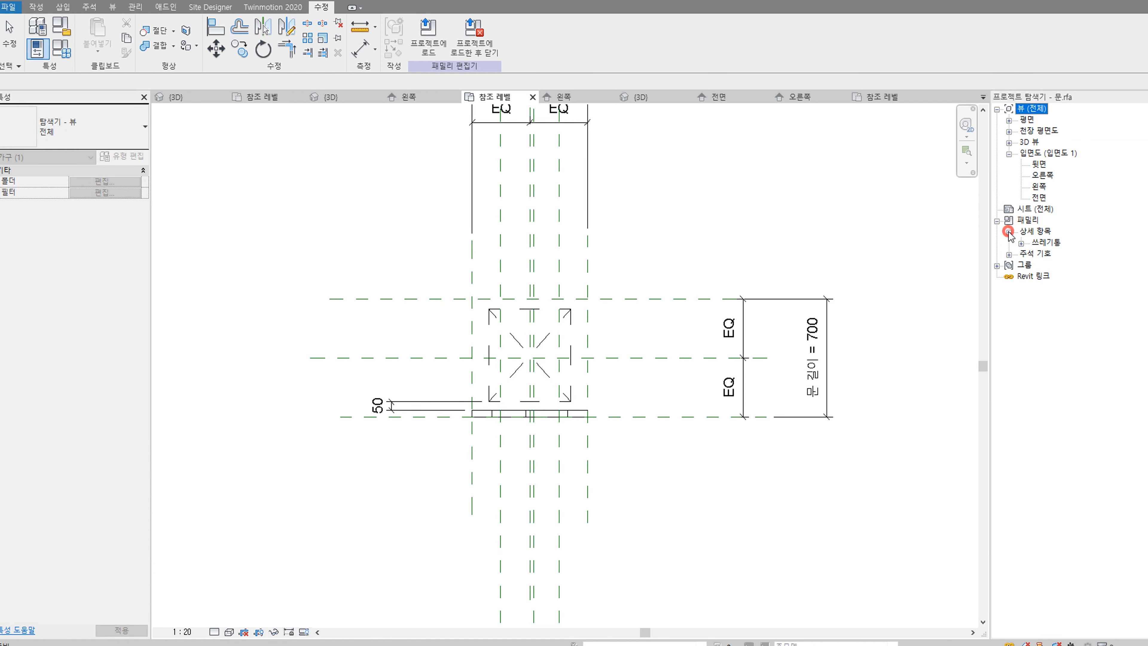
click(1020, 244)
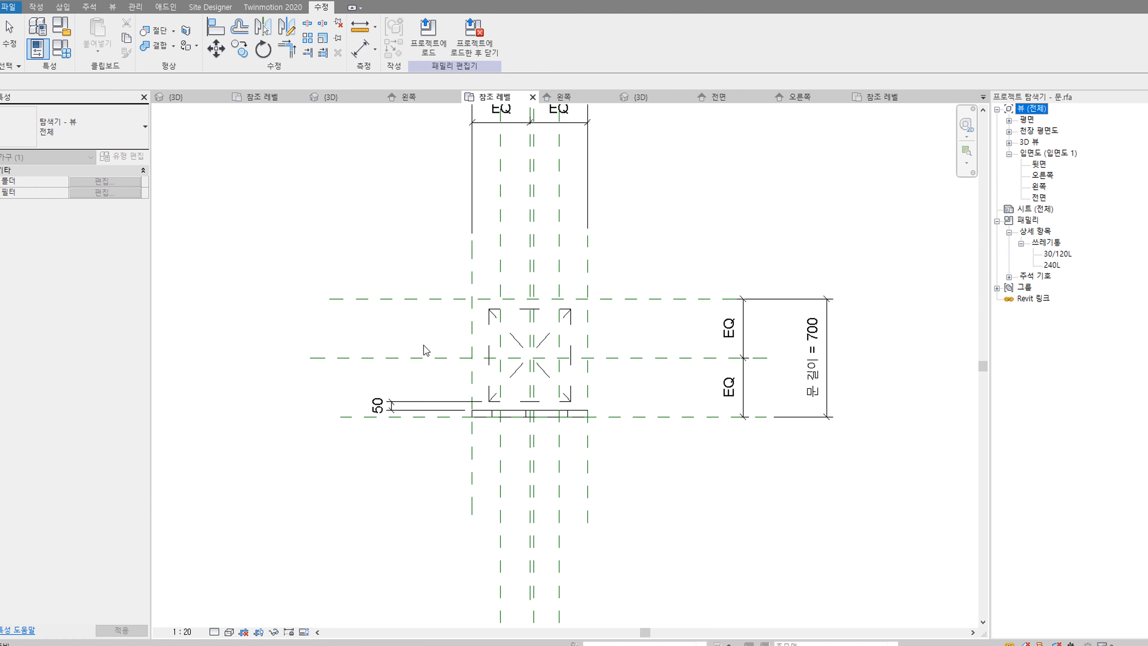
click(495, 371)
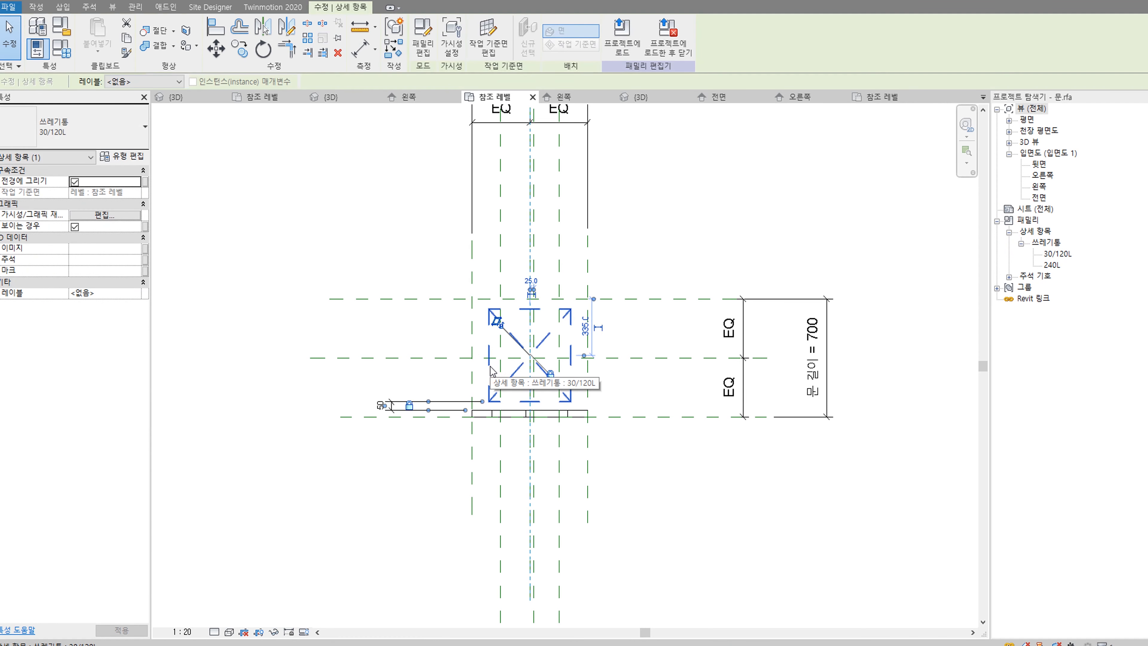
click(681, 262)
Step: Place a 쓰레기통 240L bin beside the 30/120L bin, partly overlapping it
click(1052, 265)
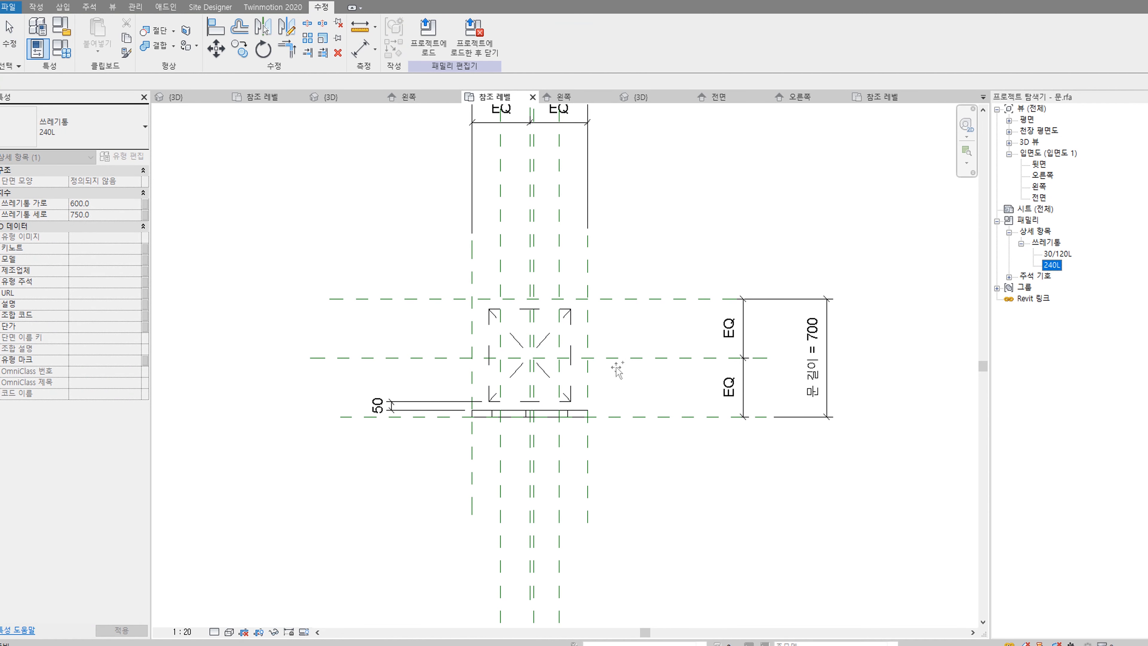
drag(617, 370, 610, 335)
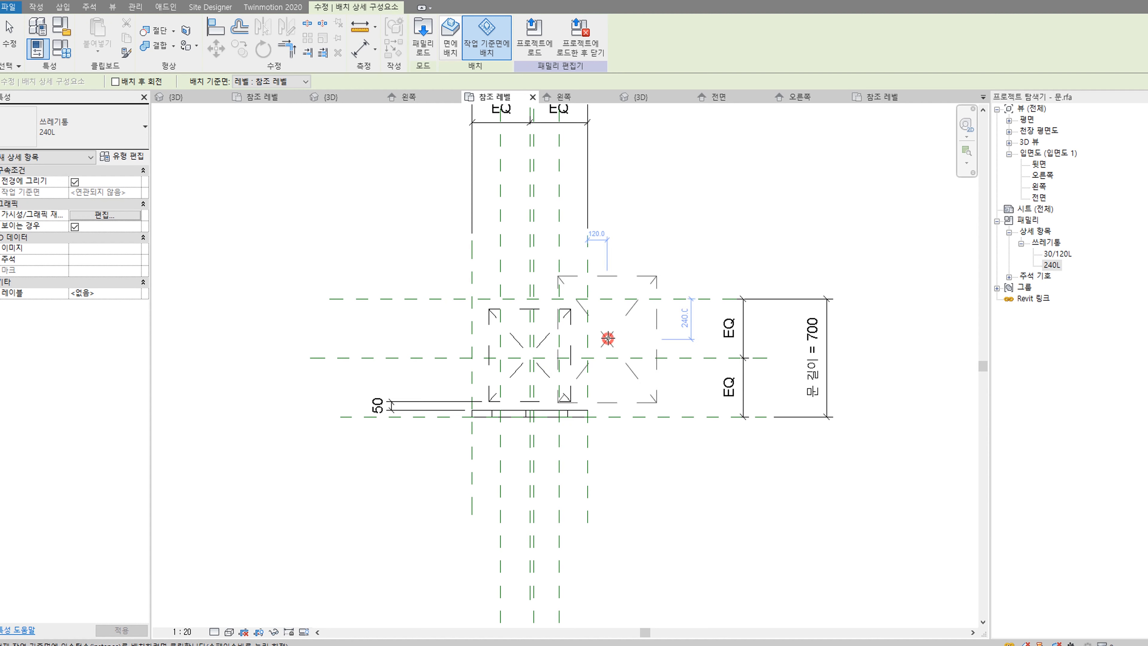
click(608, 338)
key(Escape)
key(Escape)
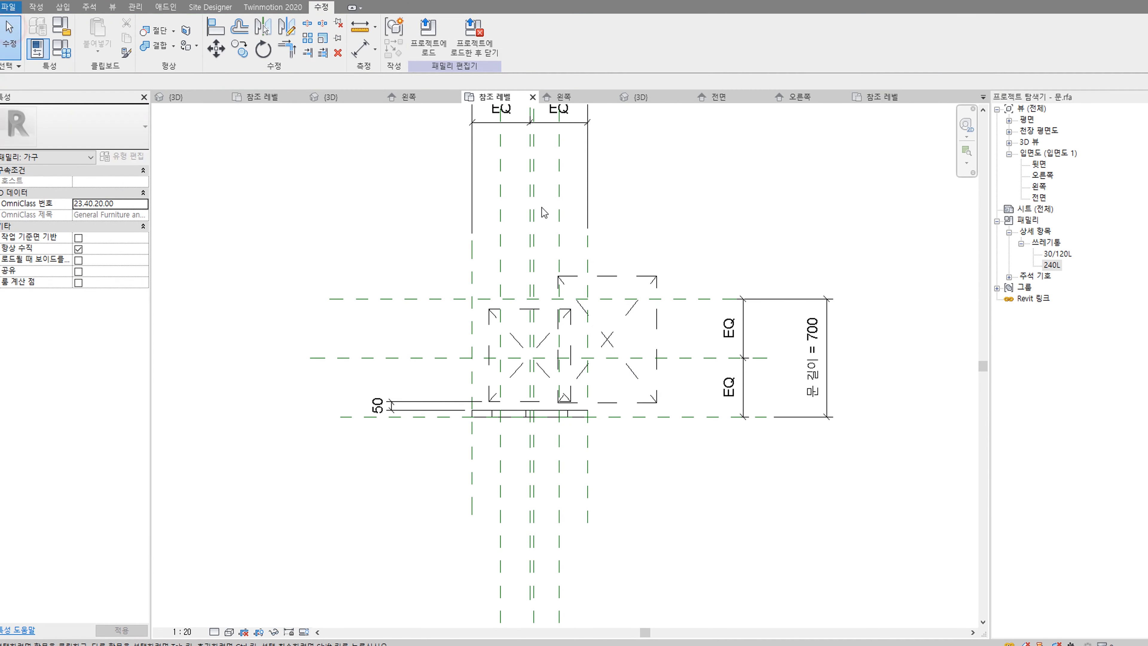
Step: Align the 240L bin's vertical centreline to the same central reference plane as the first bin and lock it
key(a)
key(l)
scroll(527, 301, up, 1)
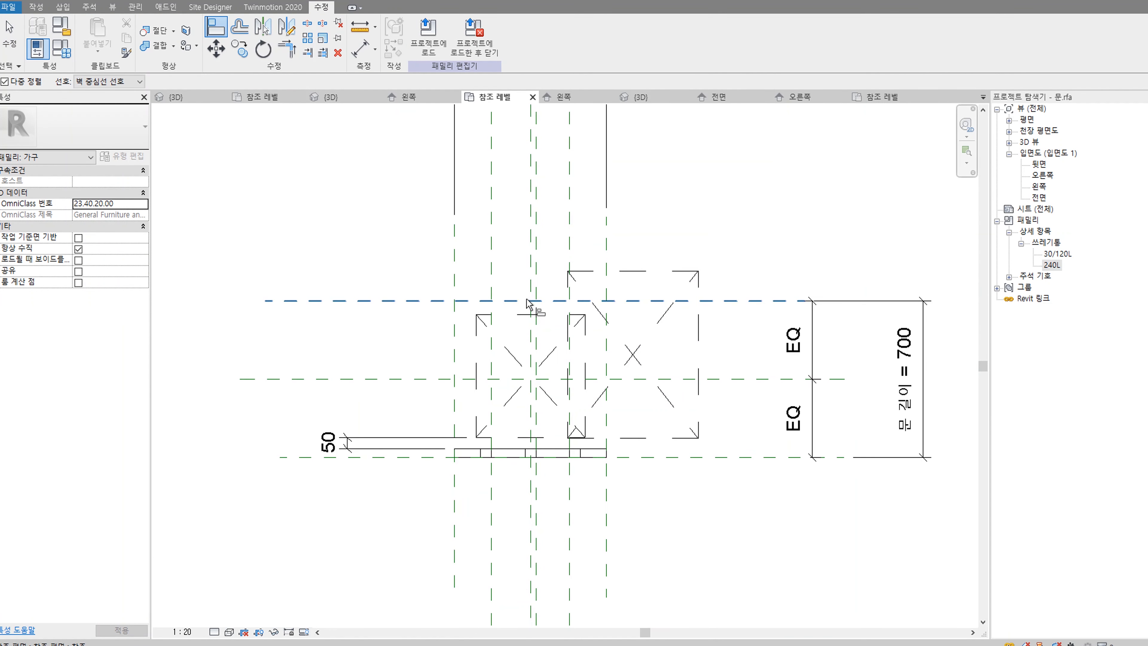
click(528, 272)
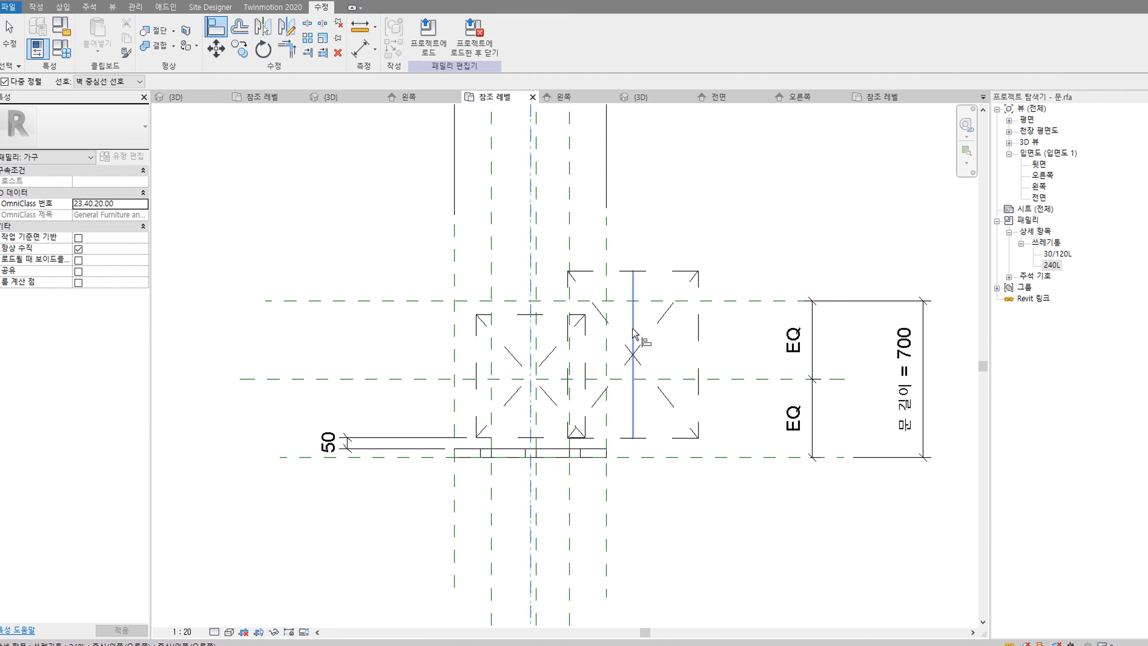
click(635, 337)
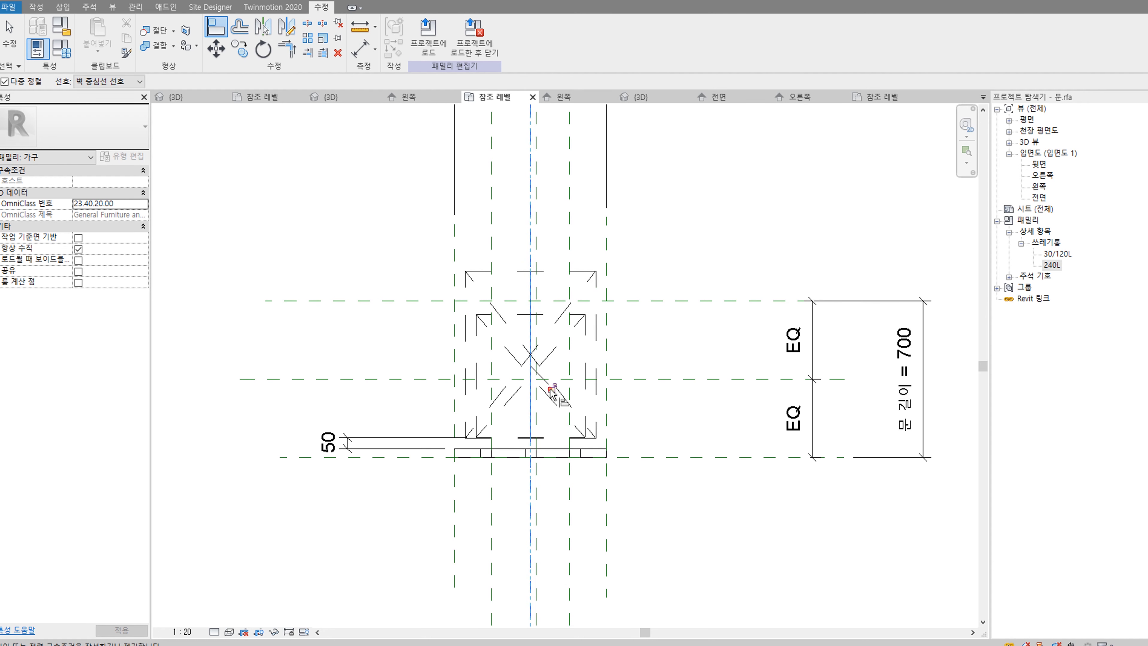
scroll(528, 475, up, 2)
scroll(339, 421, up, 2)
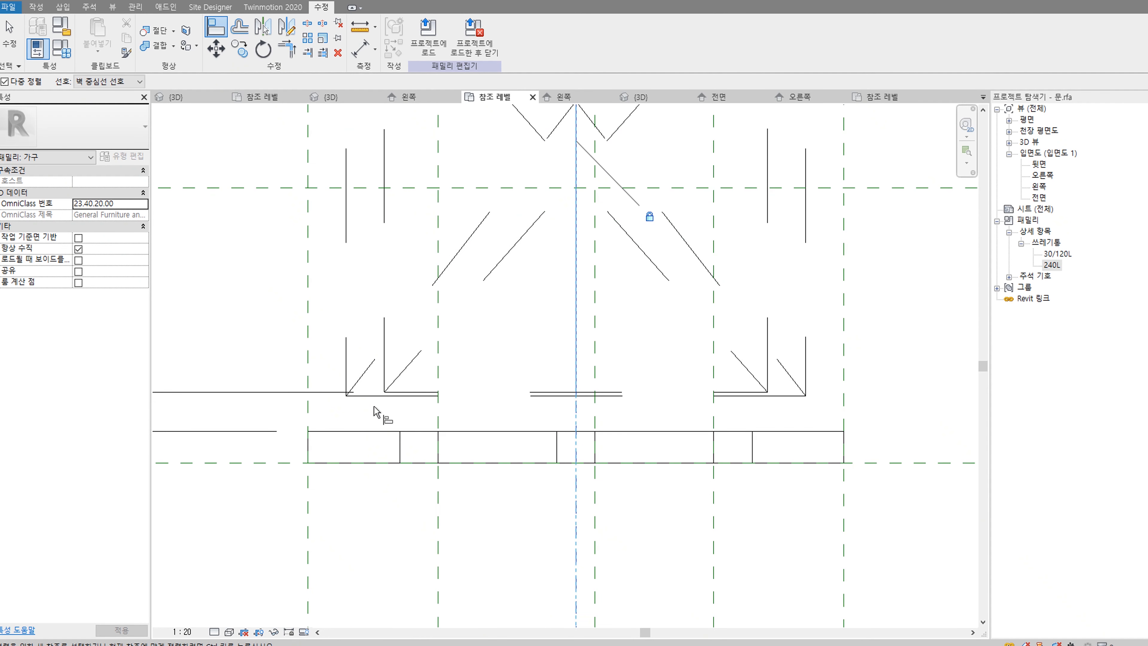
key(Escape)
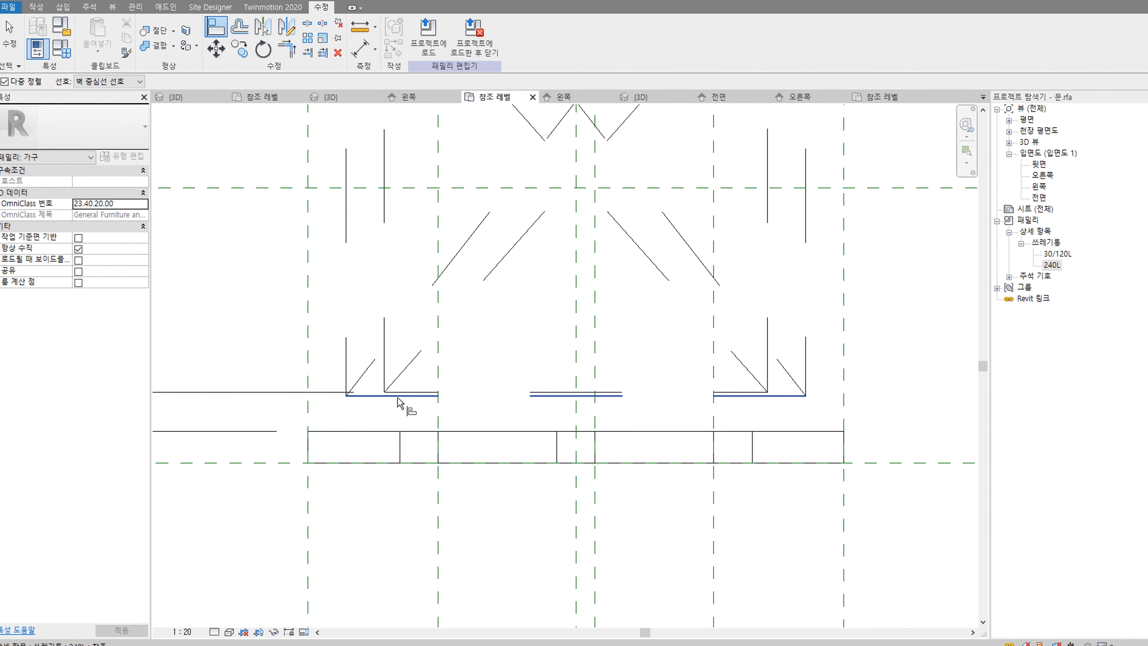
Step: Try to align the 30/120L bin's front edge with the 240L bin's front edge
click(398, 396)
click(400, 395)
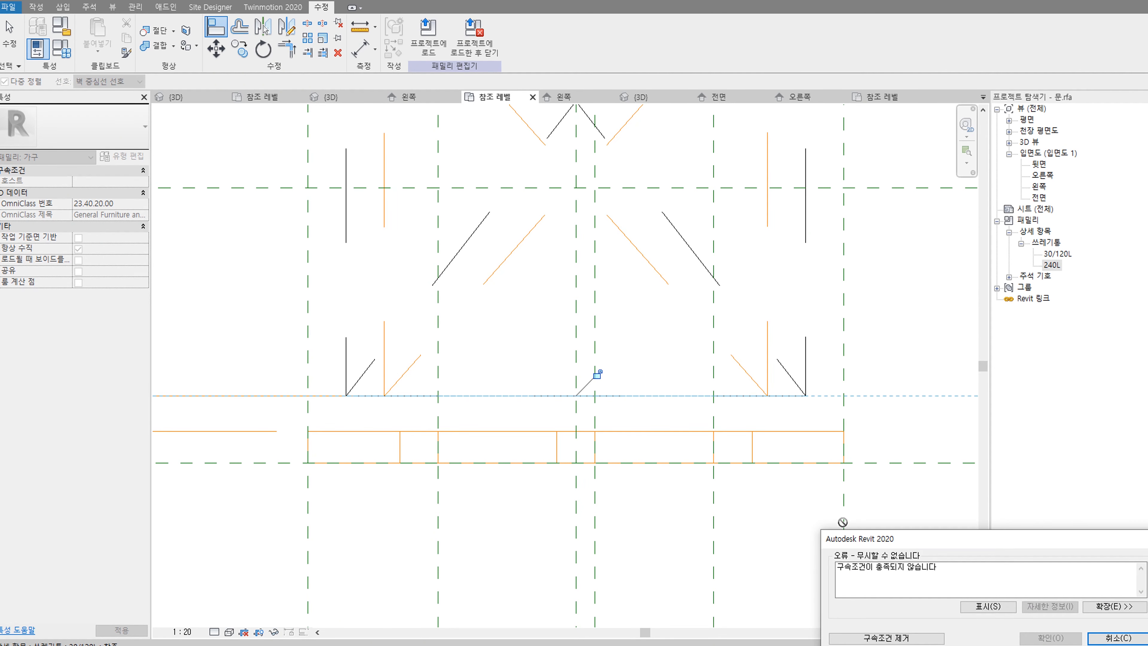
key(Escape)
scroll(413, 402, down, 2)
key(Escape)
scroll(406, 385, down, 2)
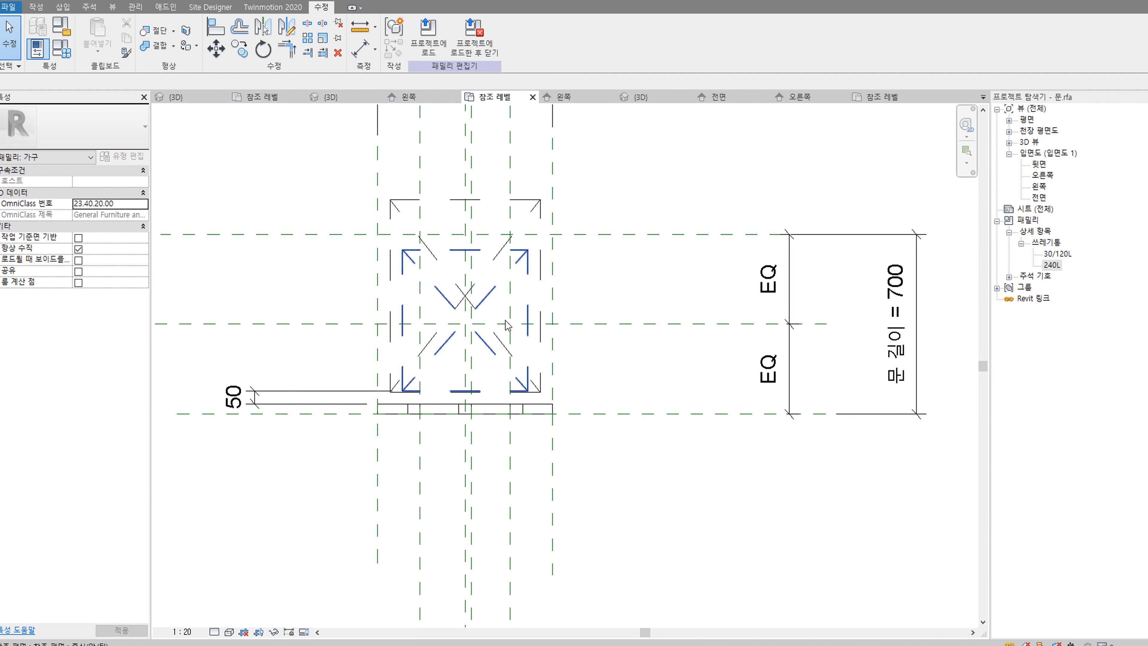
Step: Move the 240L bin farther from the door panel and delete the 50 dimension between the bin and the panel
drag(483, 299, 480, 235)
key(Escape)
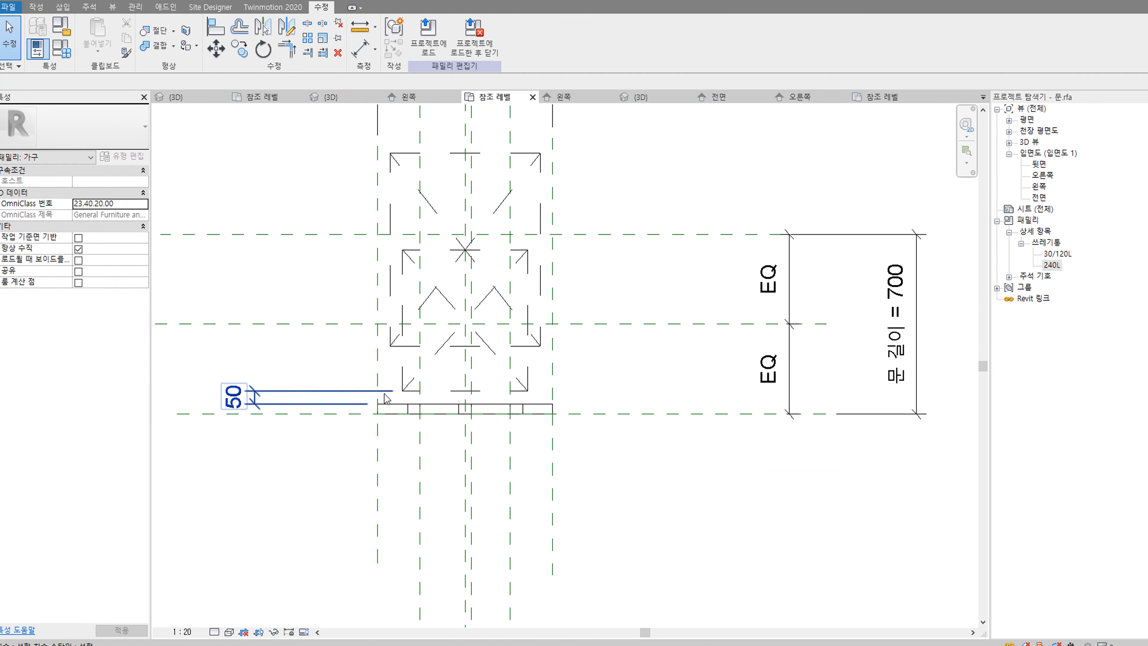
click(352, 389)
key(Delete)
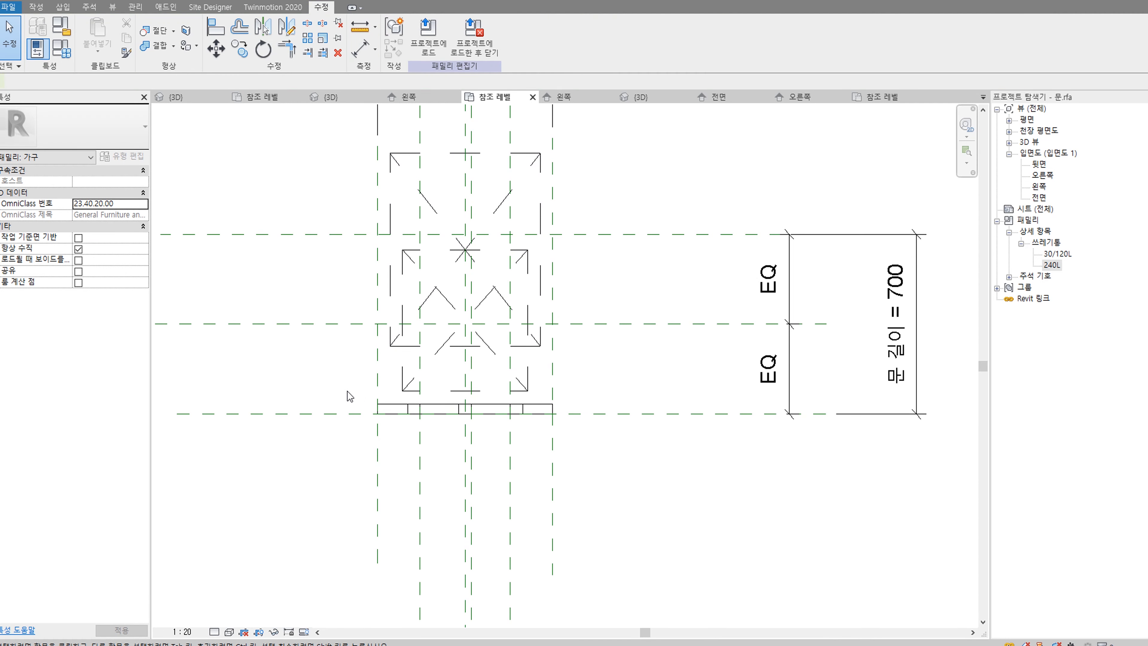
Step: Draw a horizontal reference plane about 96 behind the door's front reference plane, extending past both sides of the door
key(r)
key(p)
click(284, 389)
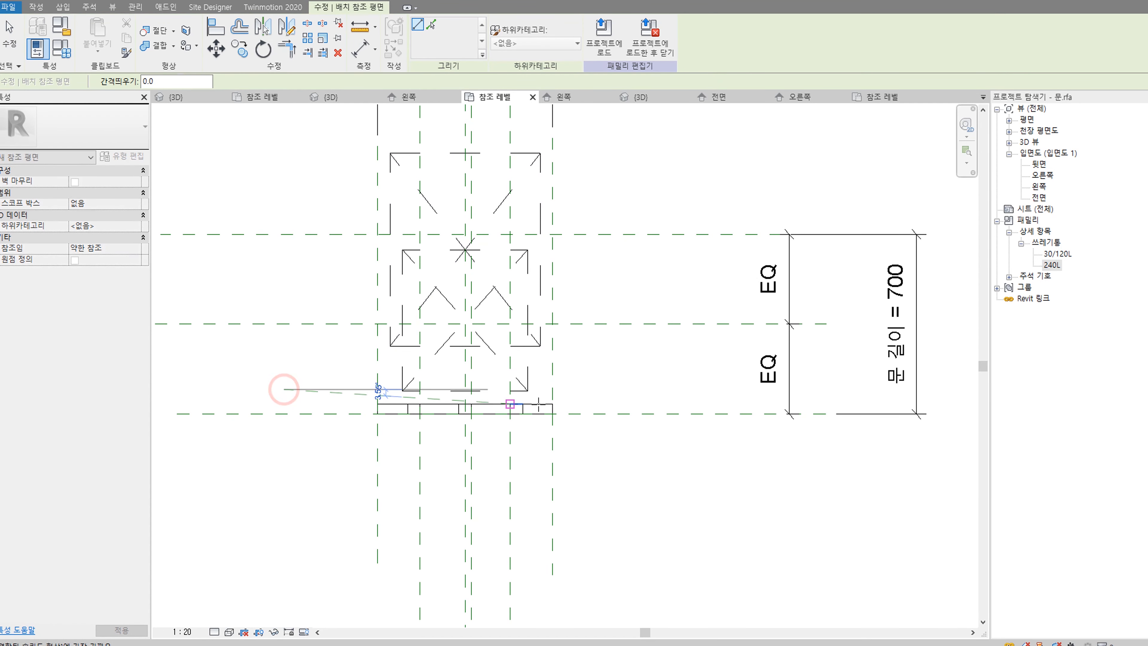
click(663, 389)
key(Escape)
key(Escape)
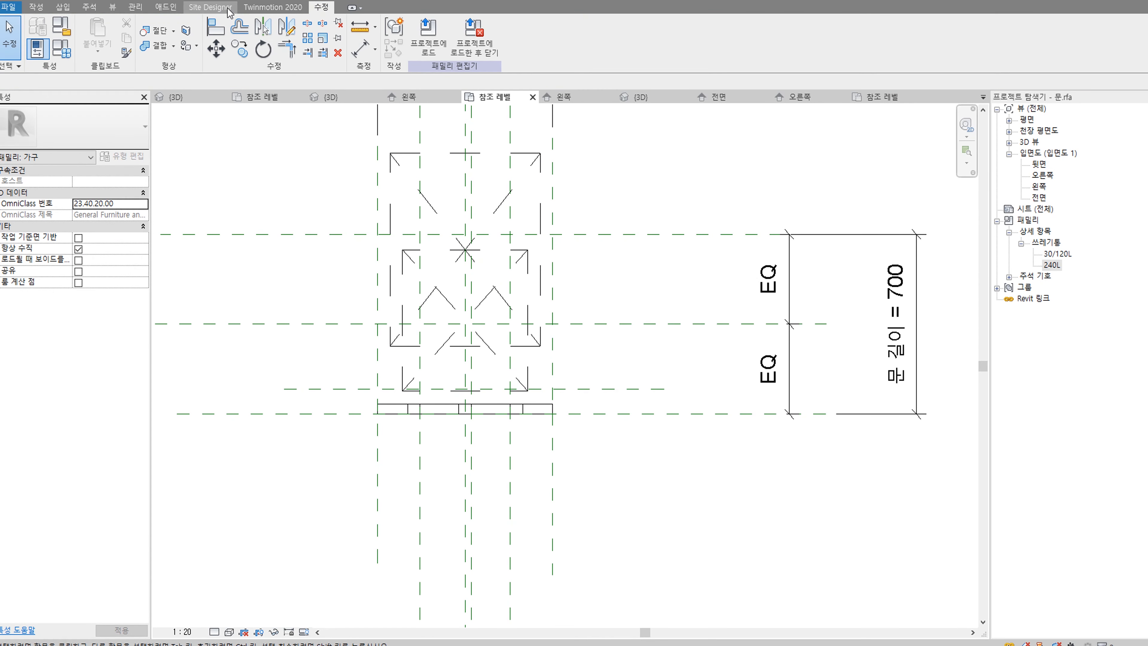
Step: Dimension the distance between the door's front reference plane and the new plane, placing the dimension beside the door
key(d)
key(i)
click(334, 412)
click(328, 389)
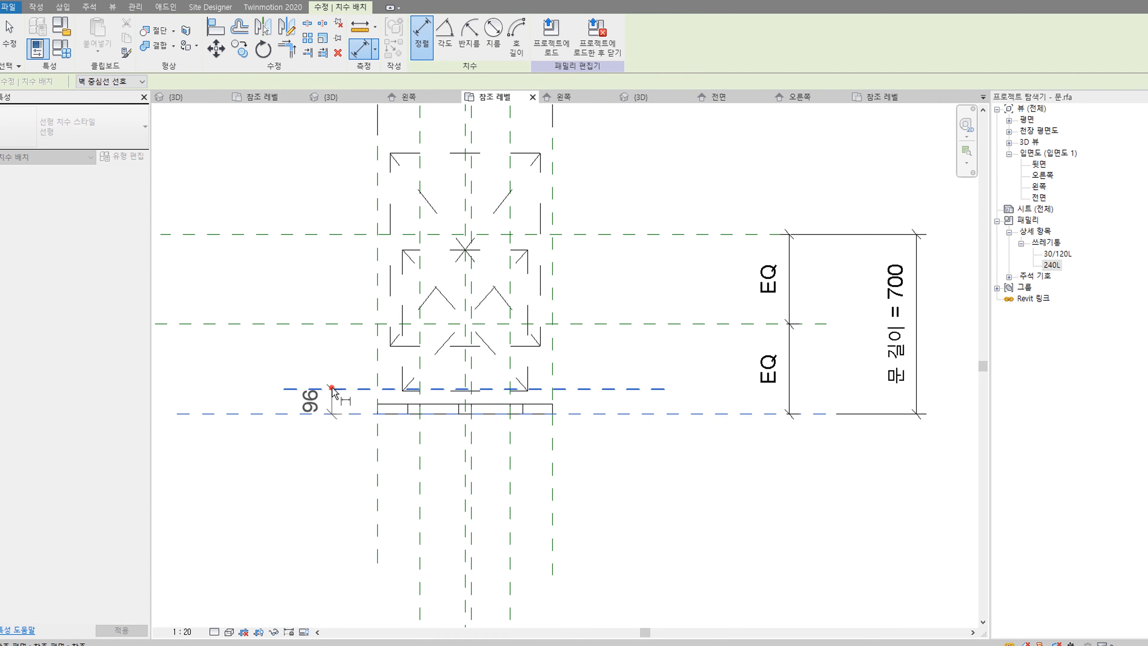
click(244, 333)
key(Escape)
key(Escape)
Step: Set the new reference plane's distance from the door's front reference plane to 70
click(320, 389)
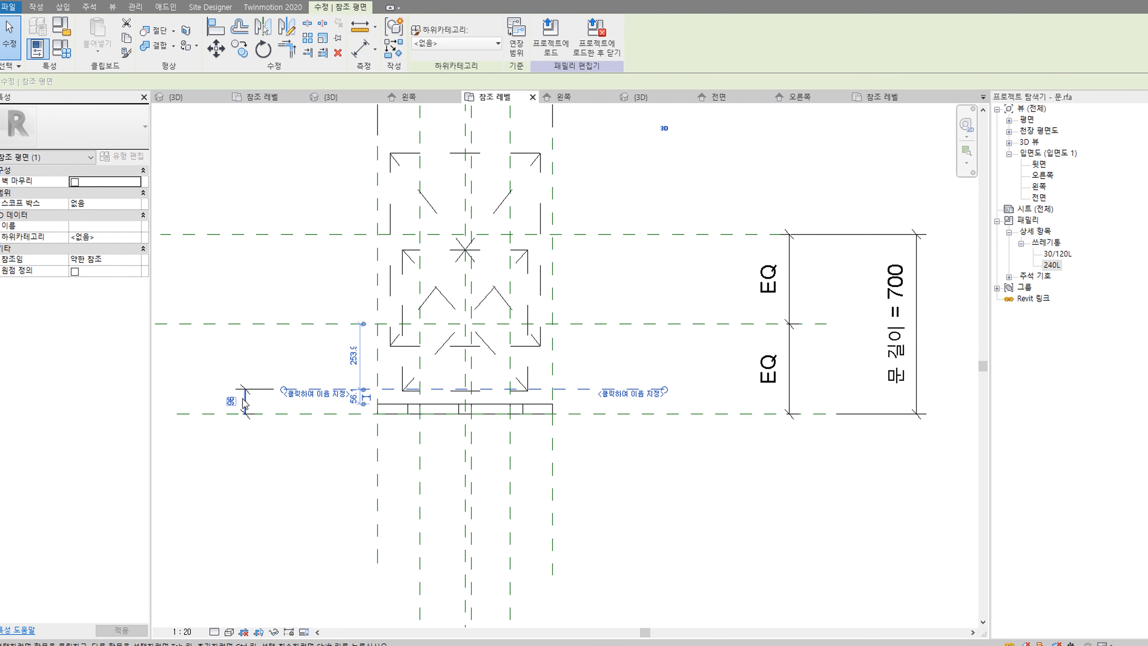
click(239, 402)
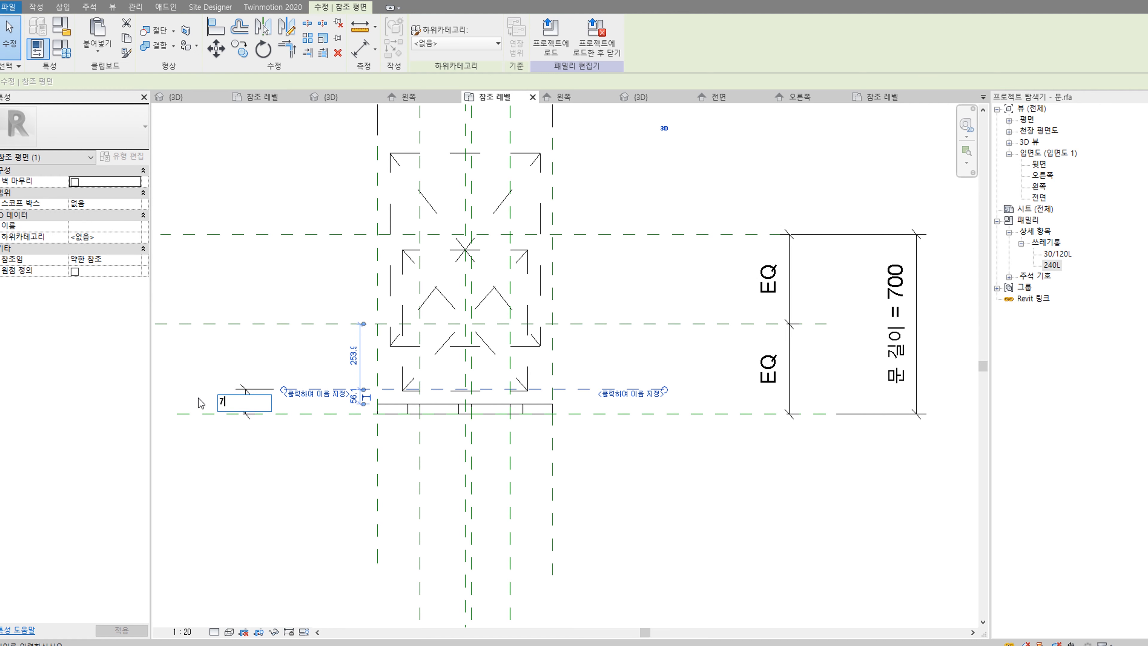
text(70)
key(Return)
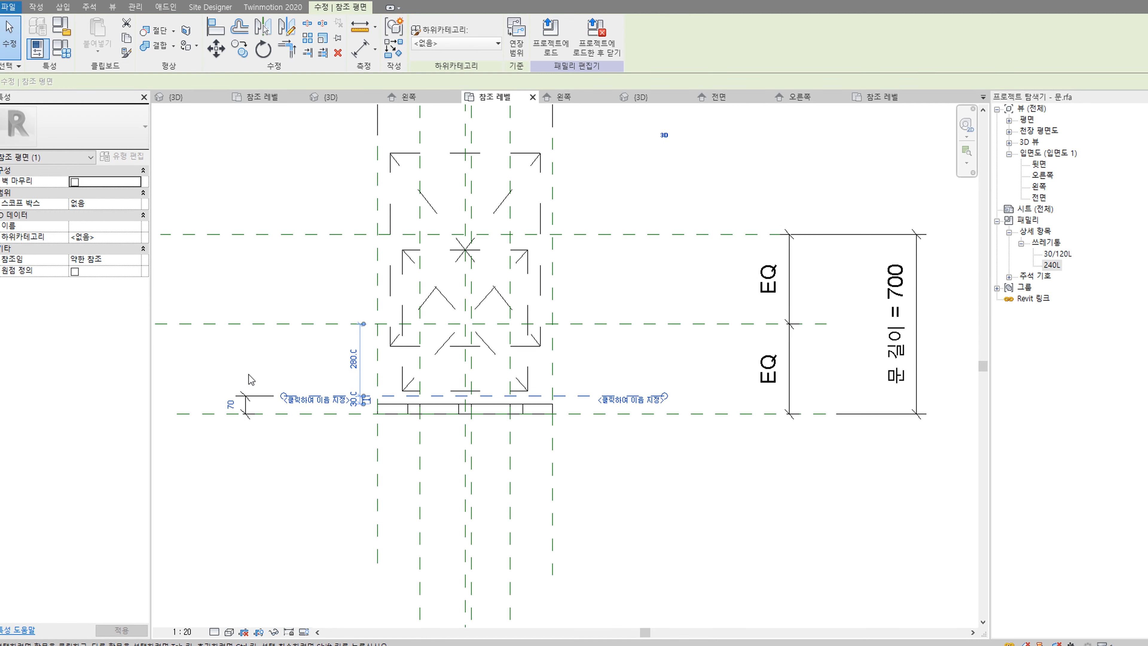
click(245, 402)
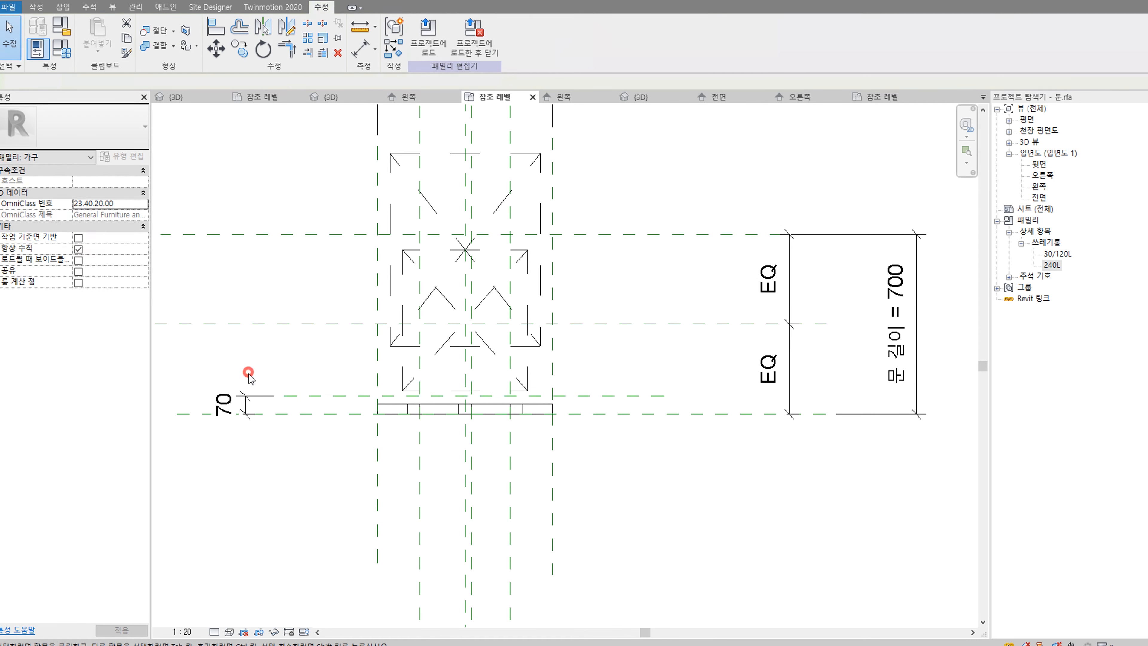
click(307, 371)
Step: Align the 30/120L bin's front edge to the reference plane at 70 and lock it
scroll(447, 396, up, 3)
key(a)
key(l)
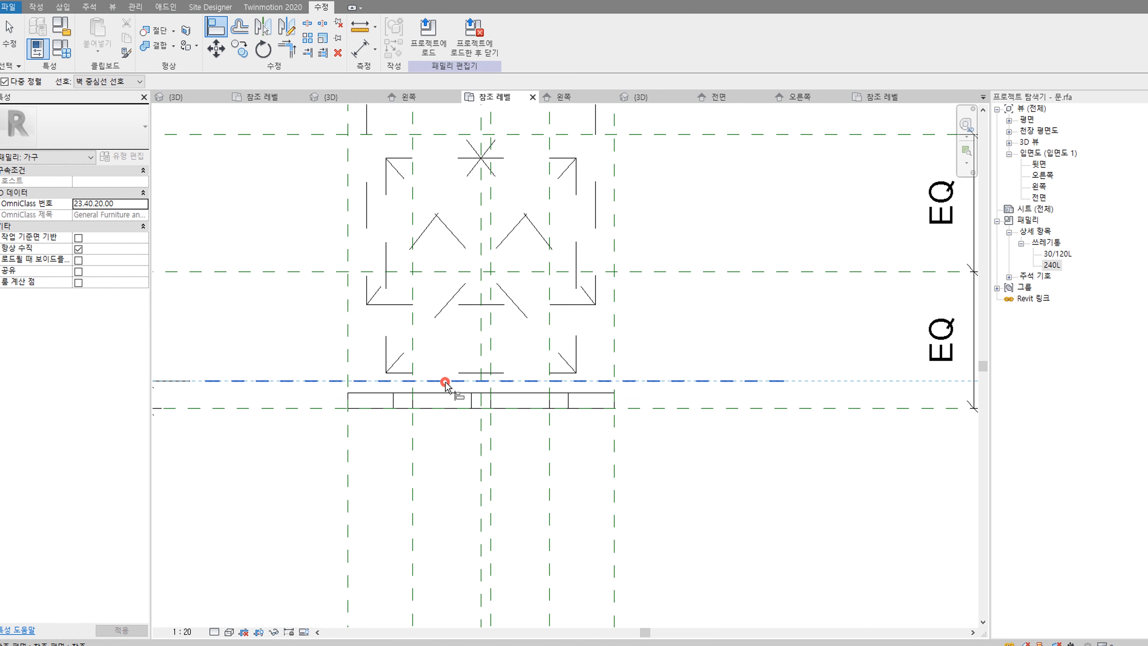
click(445, 381)
click(409, 373)
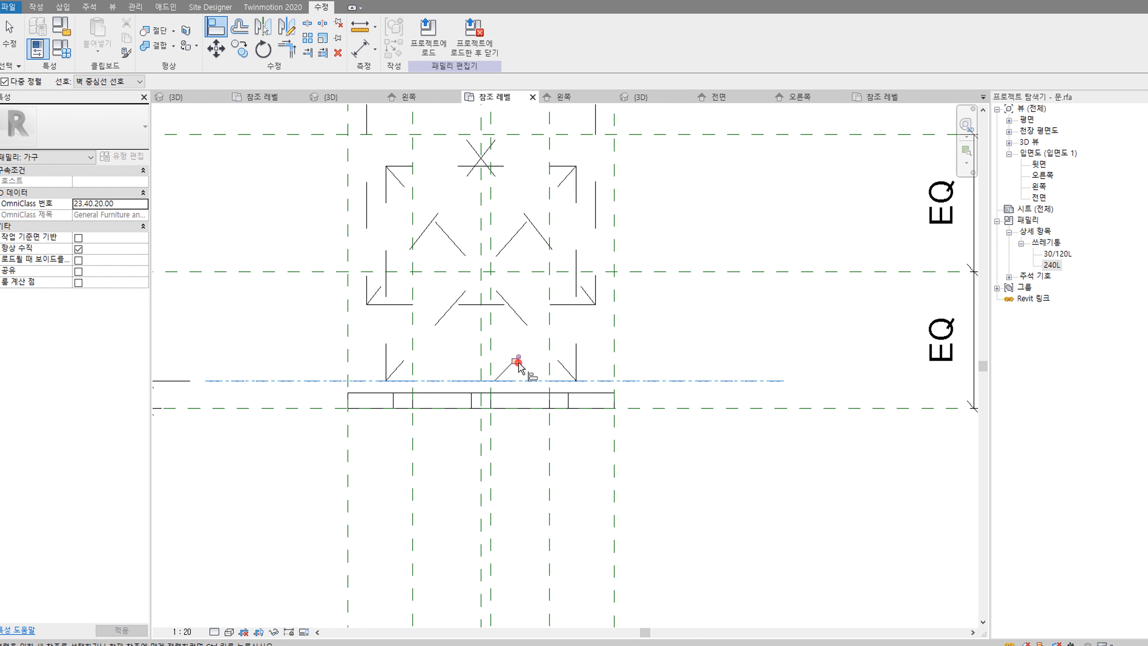
Step: Align the 240L bin's front edge to the same reference plane at 70 and lock it
click(369, 381)
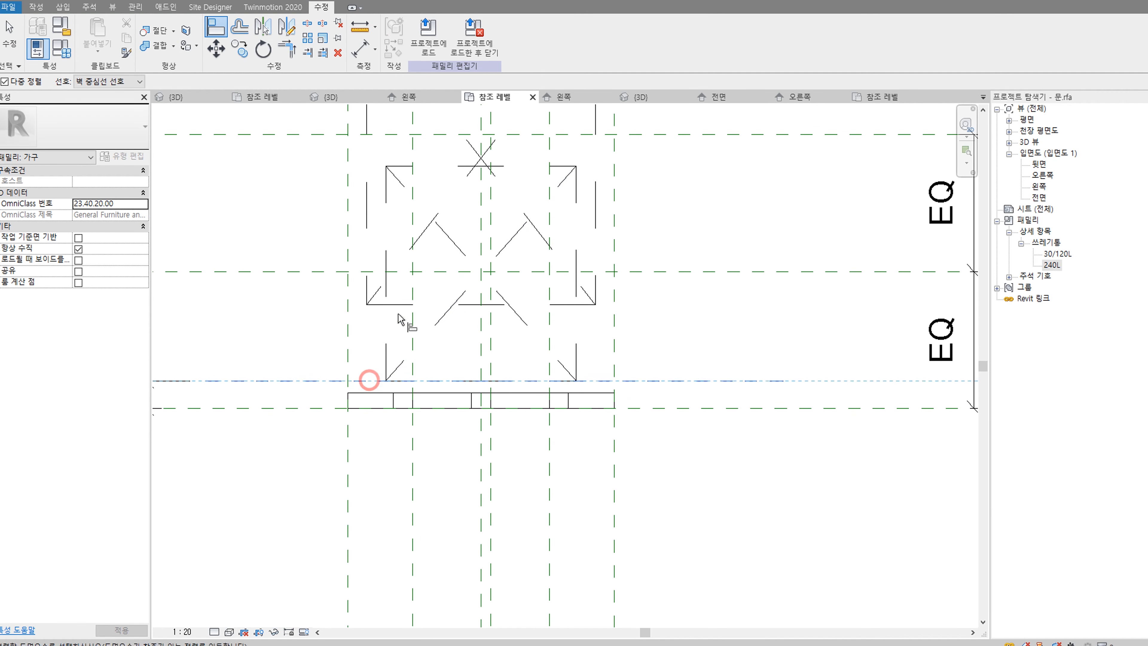
click(408, 303)
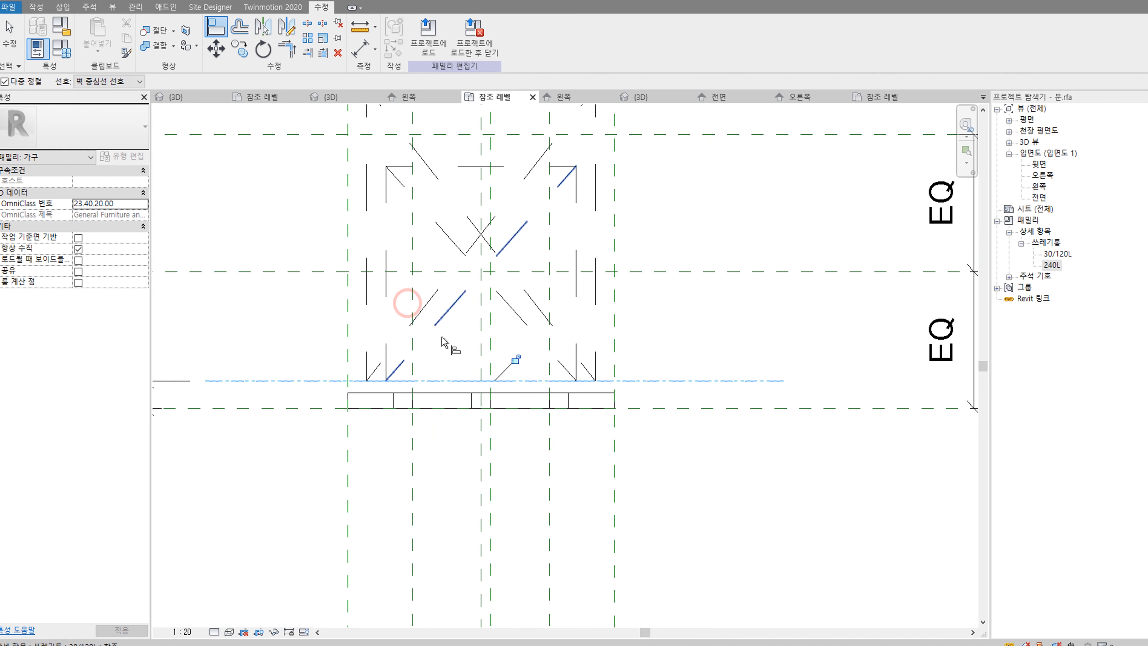
click(512, 362)
scroll(820, 321, down, 3)
key(Escape)
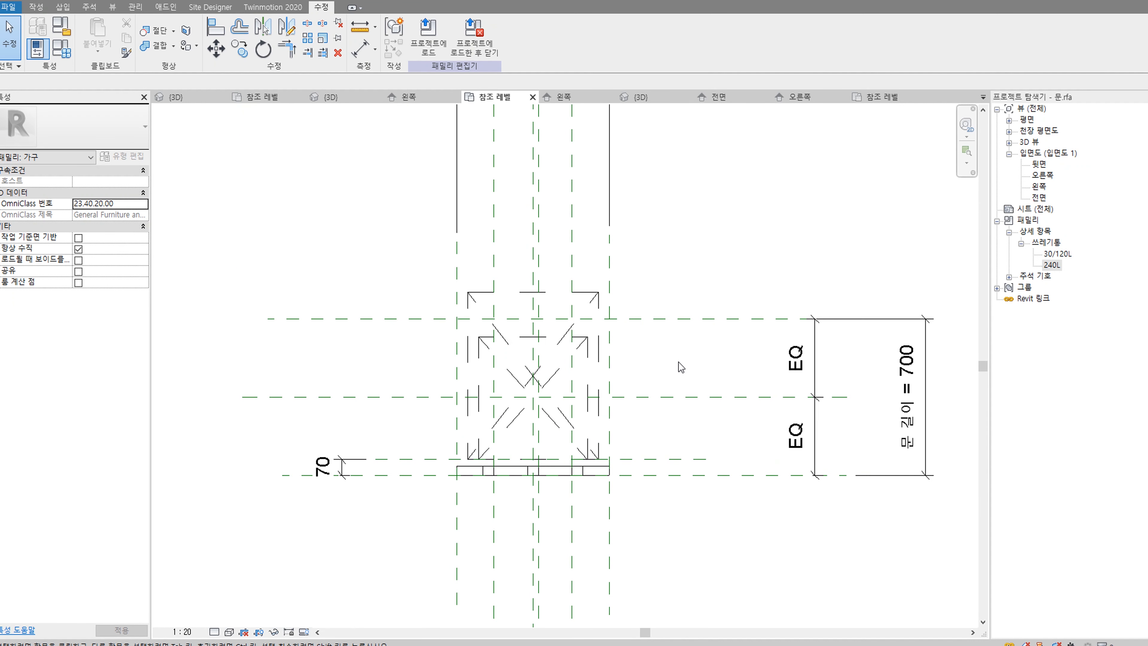
Step: Examine the 30/120L bin's visibility property and its option to associate a family parameter
scroll(579, 362, up, 1)
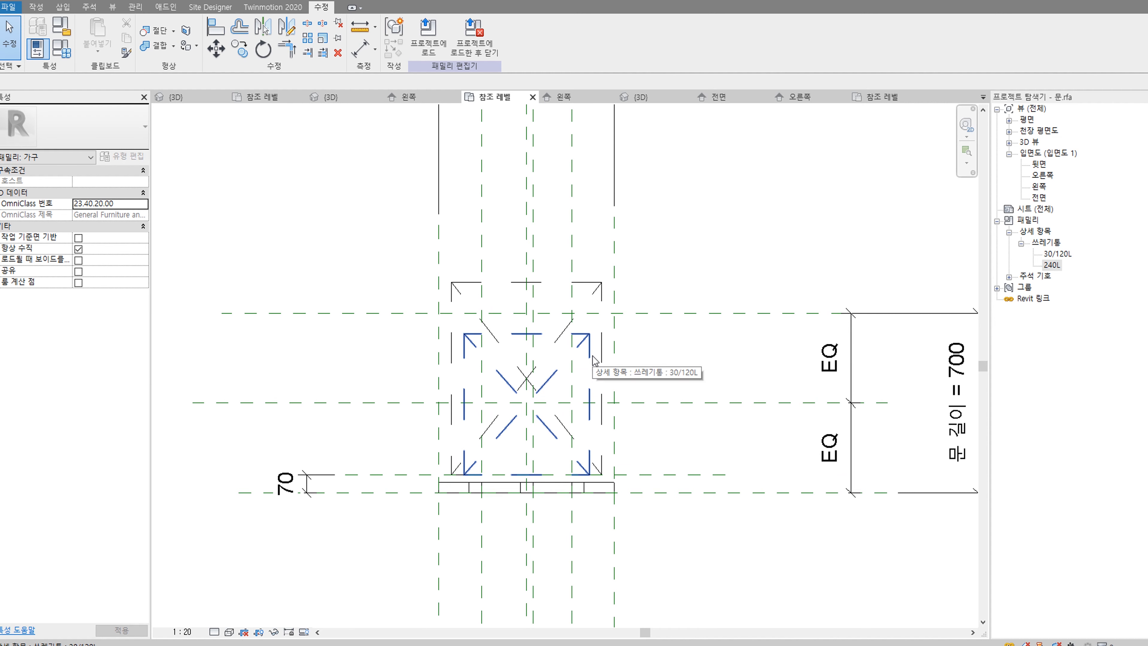
middle_drag(673, 371, 650, 327)
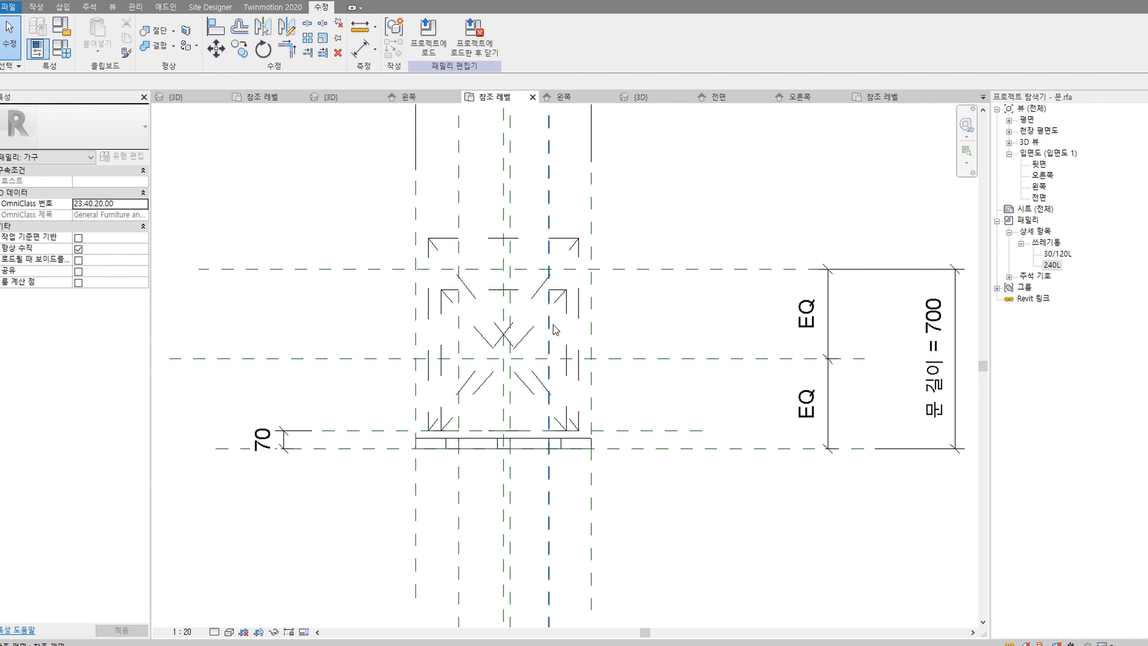
click(569, 321)
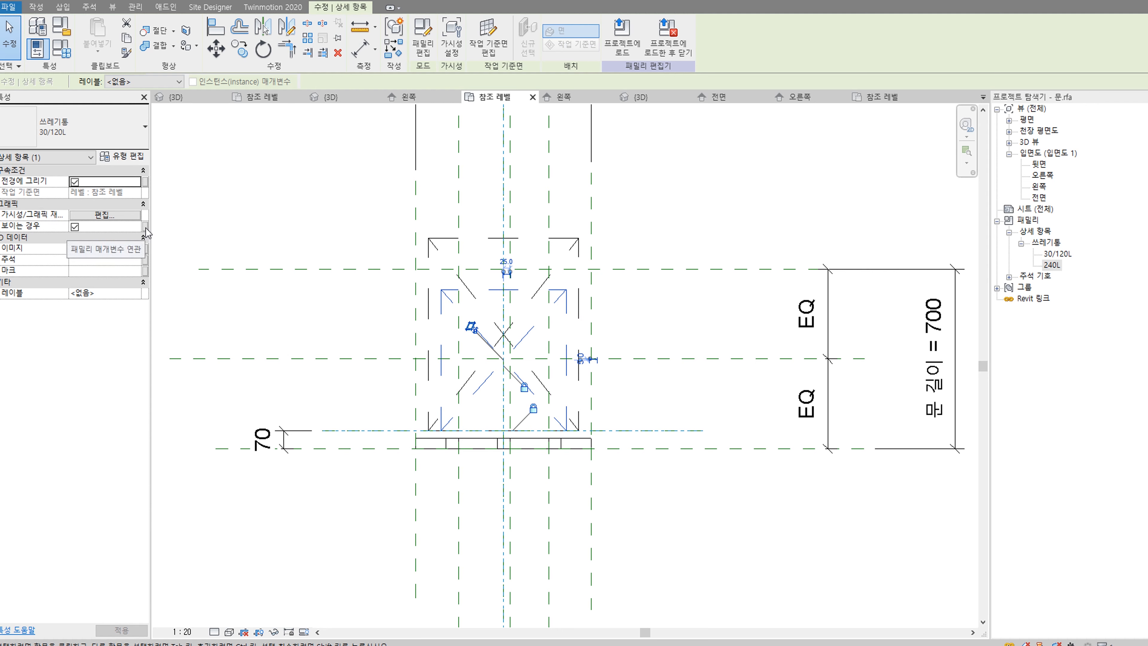
click(304, 316)
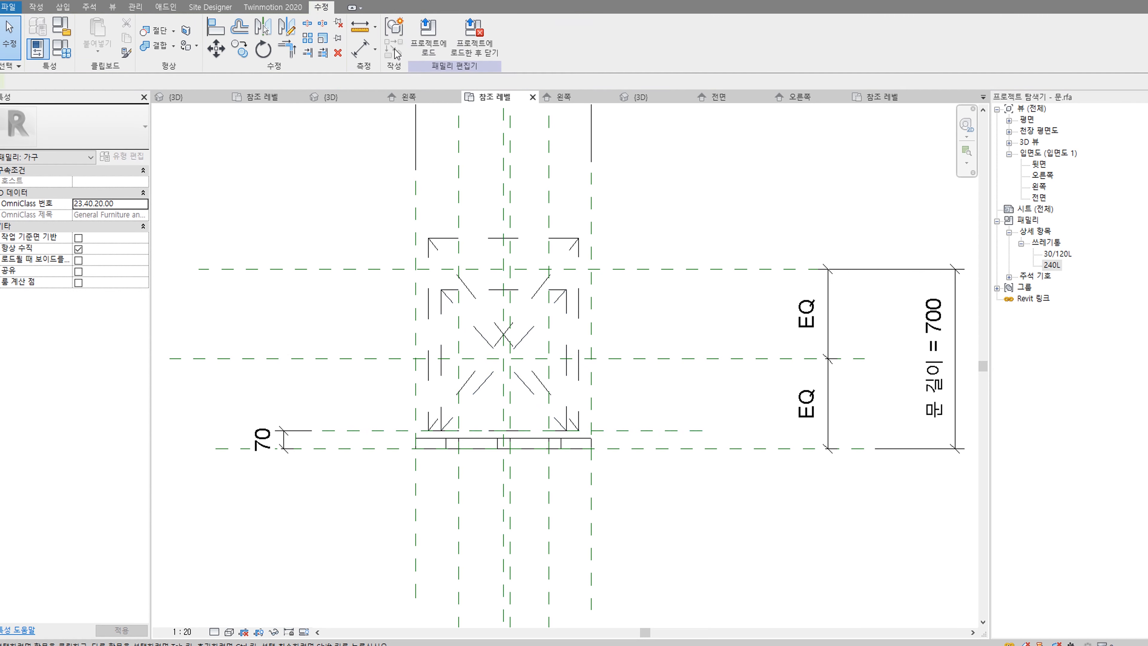
Step: Load the edited 문 family into the open 박스.rfa family
click(427, 36)
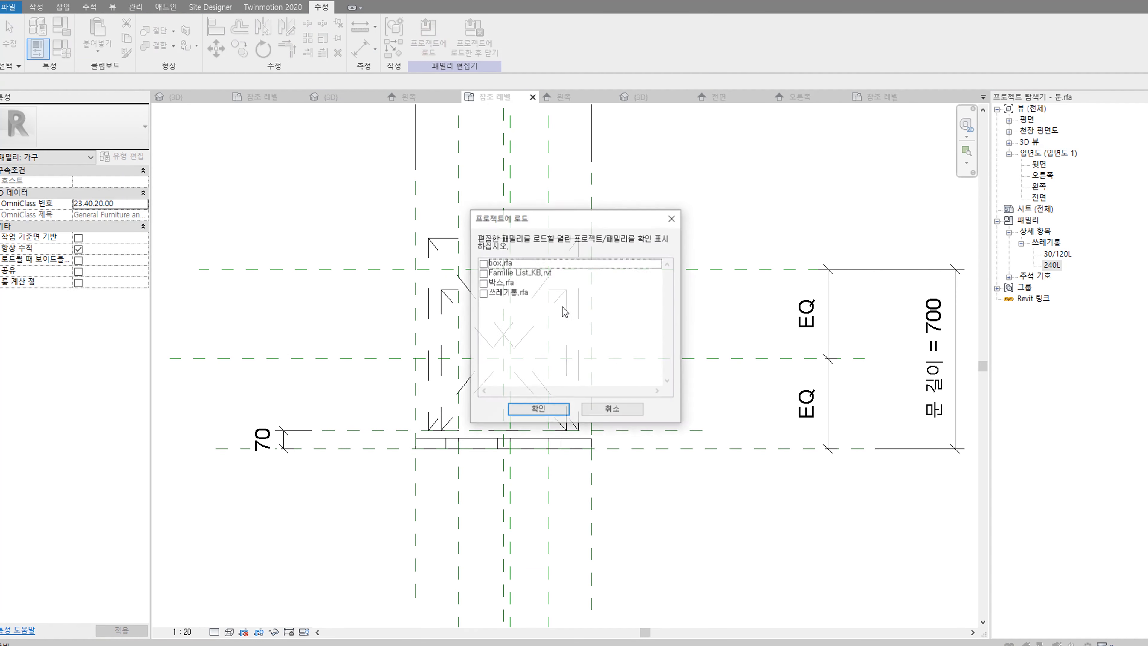
click(483, 283)
click(533, 409)
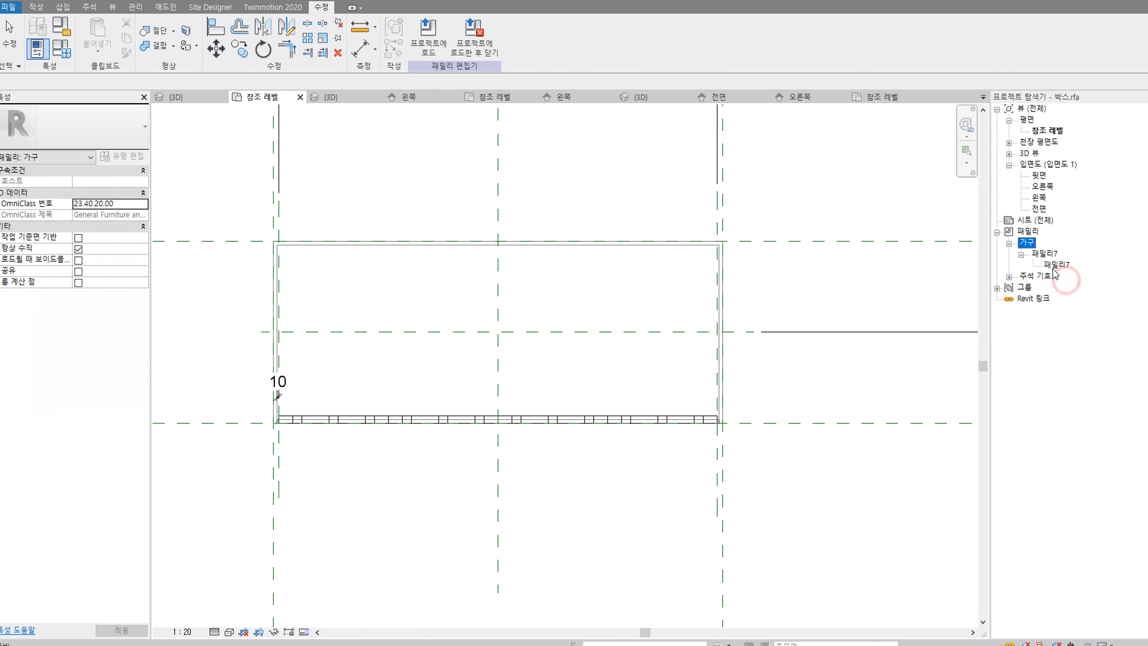
Step: Reload the 패밀리7 furniture family in 박스.rfa from 문.rfa in the desktop's 새 폴더 subfolder
right_click(1042, 254)
click(1080, 333)
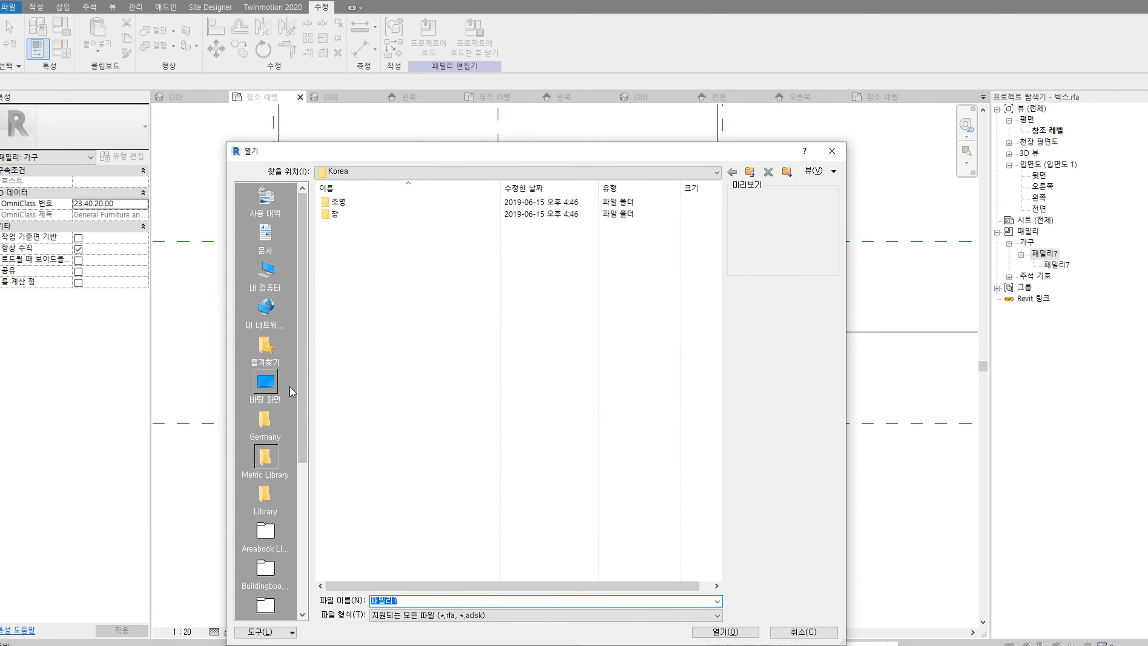
click(266, 385)
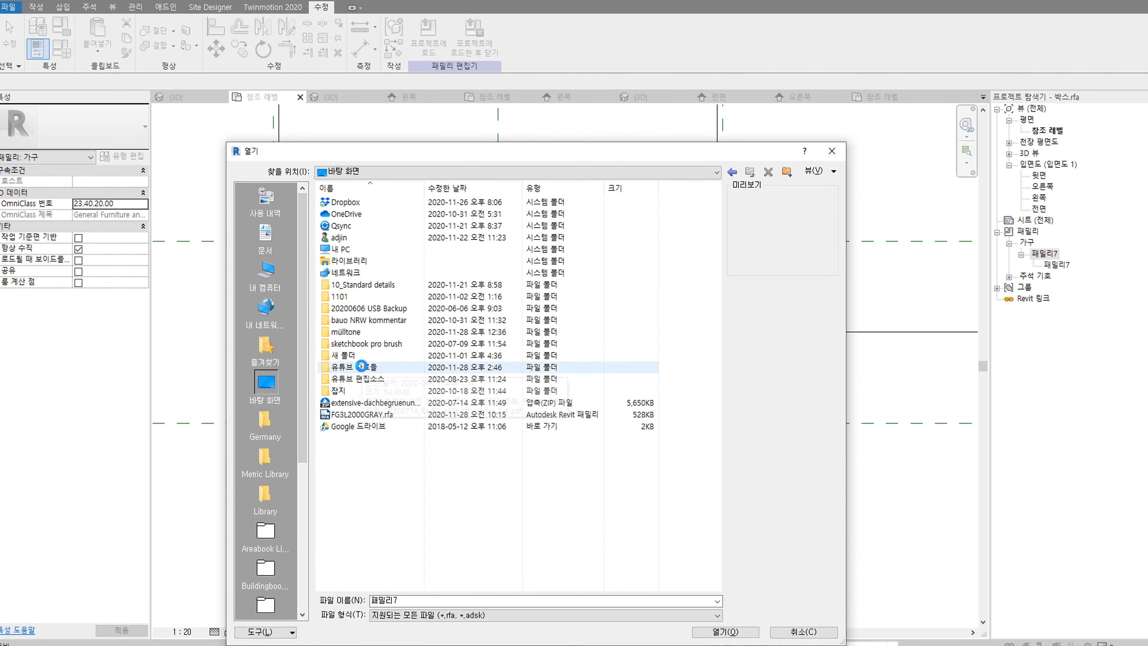
double_click(361, 366)
double_click(346, 214)
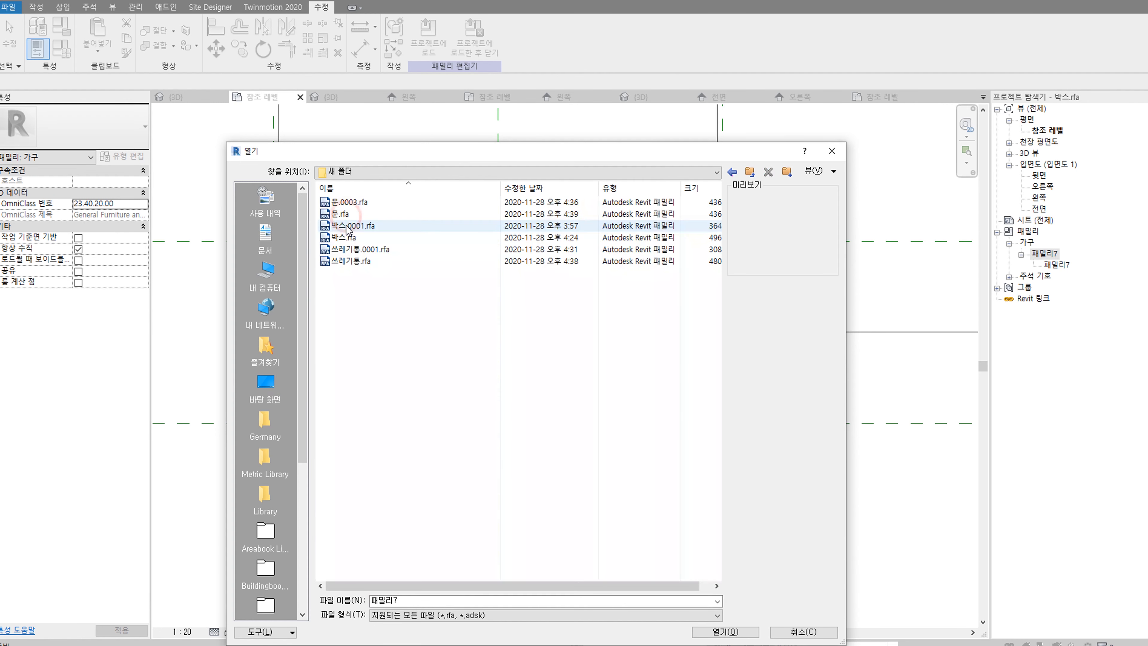
double_click(340, 214)
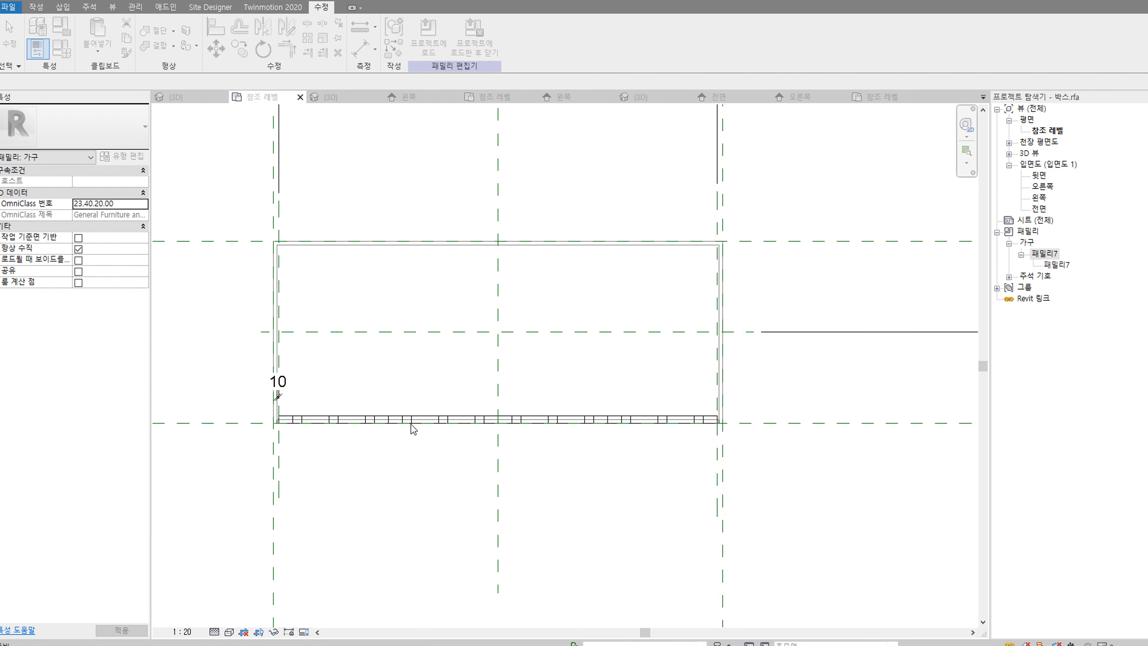
Step: Open the door array group for editing and examine the first door's instance properties
click(520, 305)
scroll(414, 317, up, 2)
double_click(414, 303)
click(414, 304)
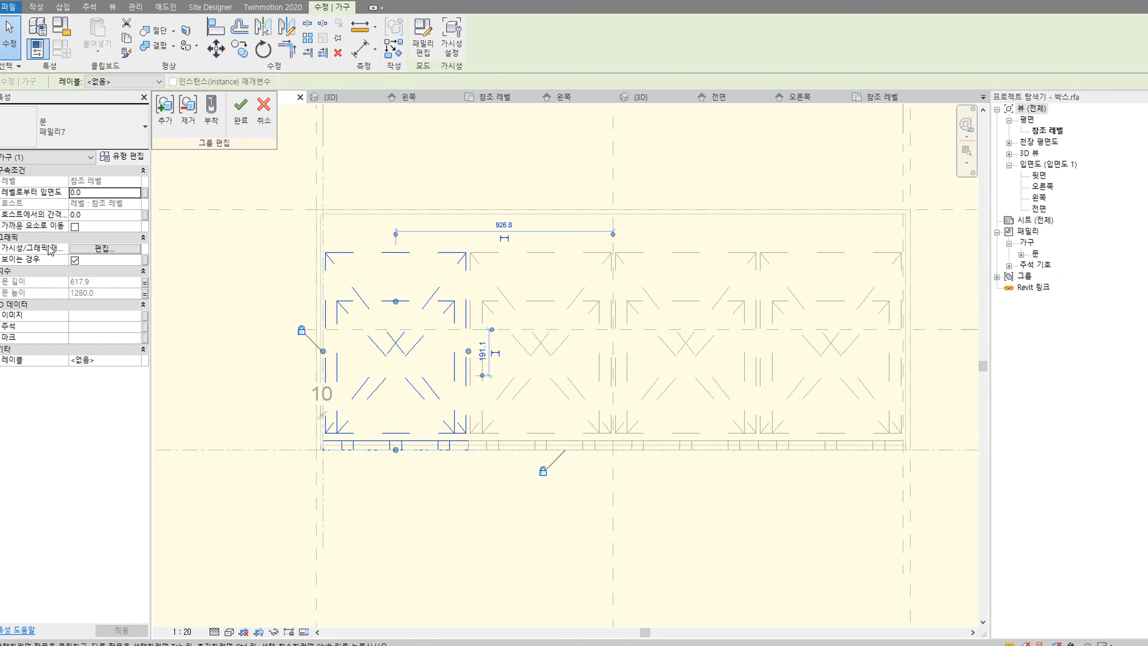
click(391, 564)
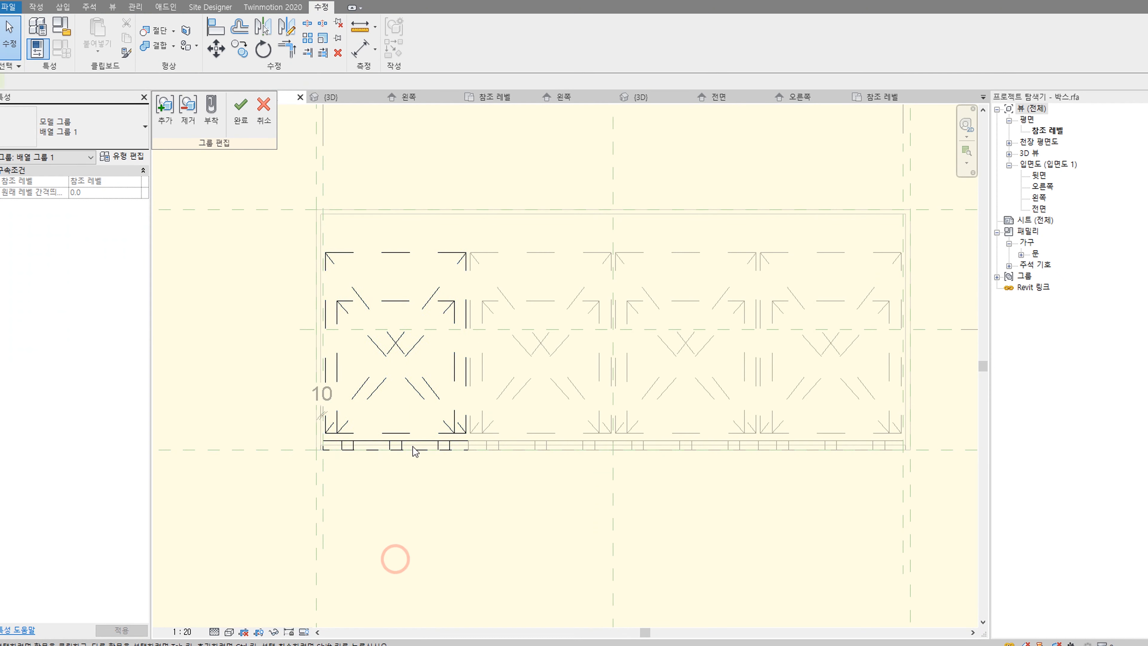
Step: Open the 문 family for editing from the grouped door and change its 240L parameter to an instance parameter
double_click(415, 301)
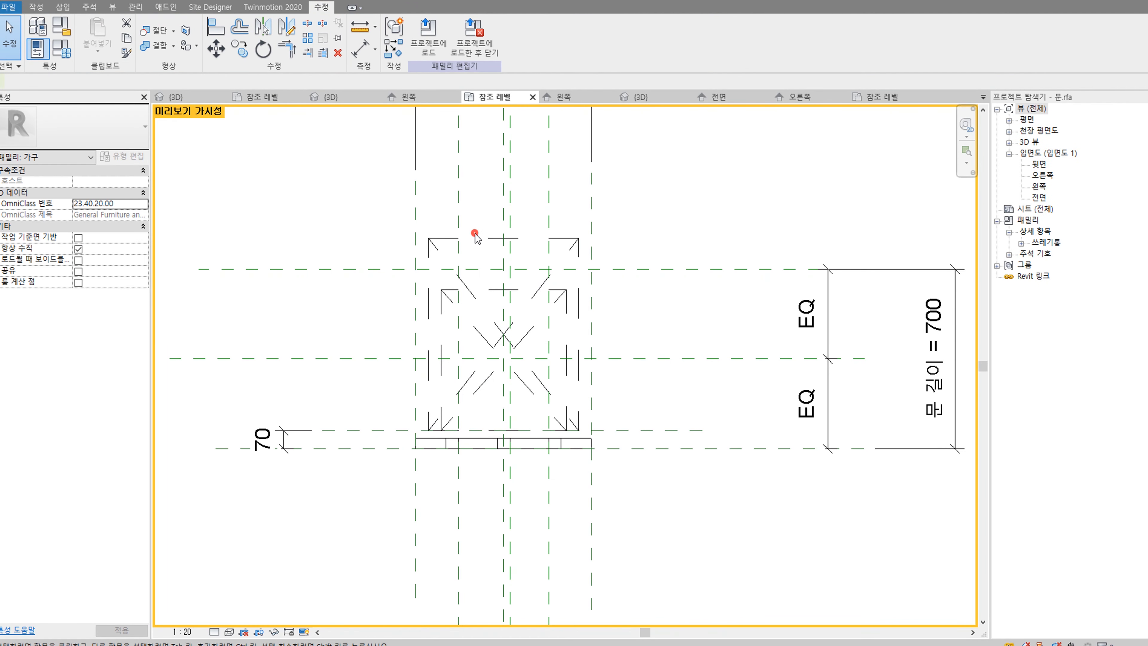
click(475, 235)
click(61, 48)
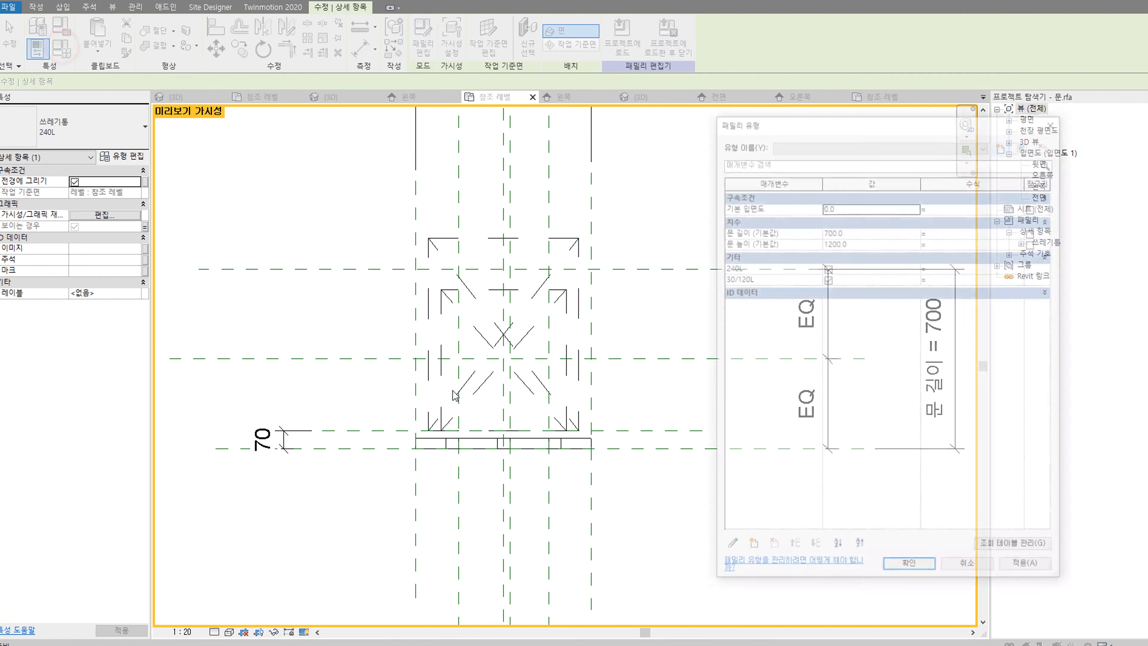
click(780, 268)
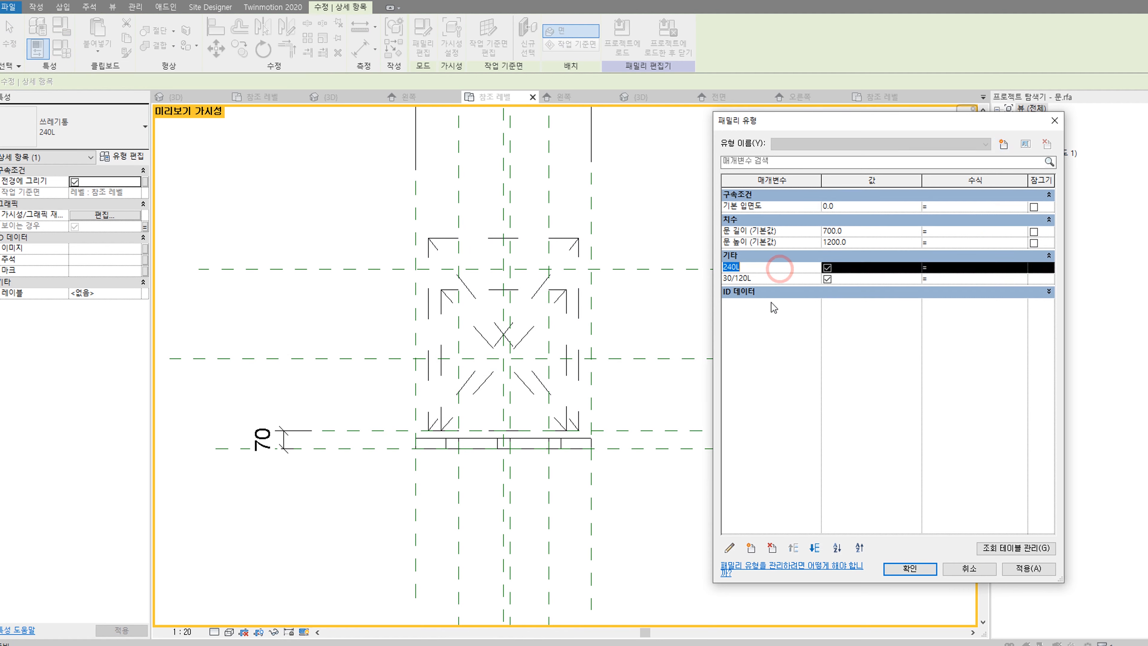
click(729, 548)
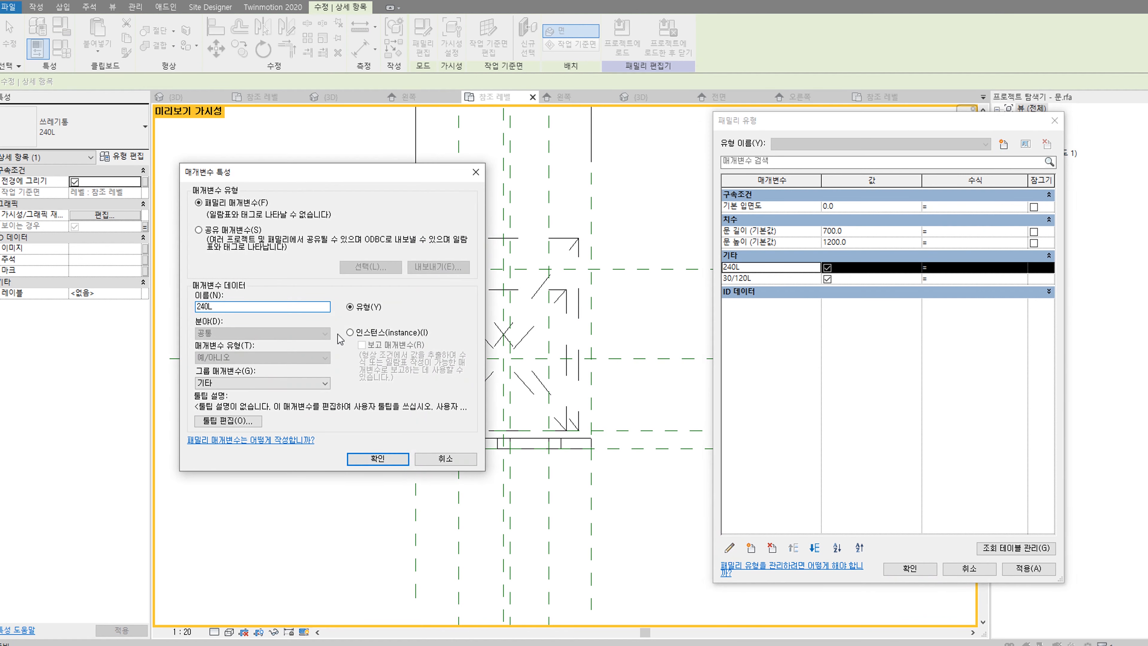
click(377, 458)
Step: Change the 30/120L parameter to an instance parameter and apply the family type changes
click(780, 279)
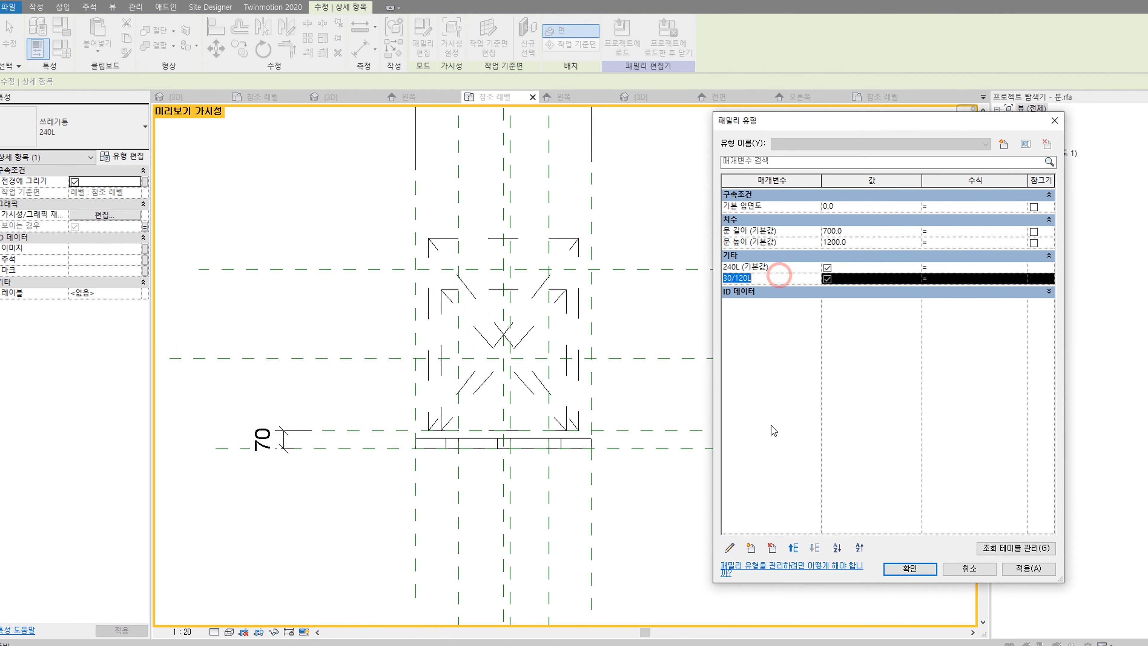
click(735, 548)
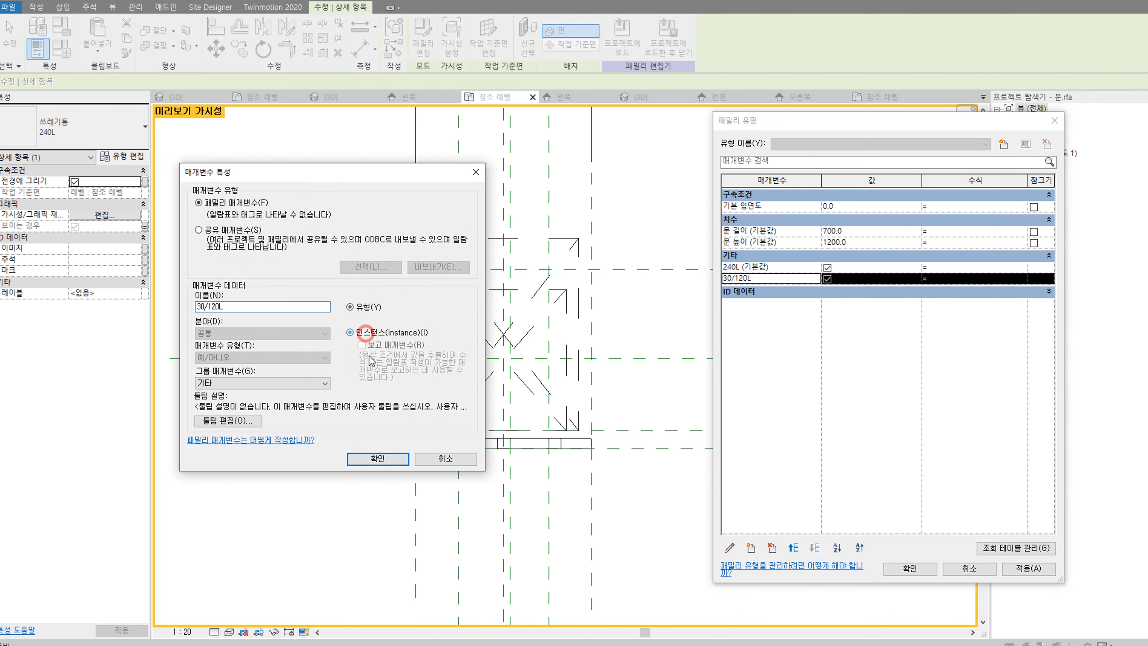
click(377, 457)
click(1023, 569)
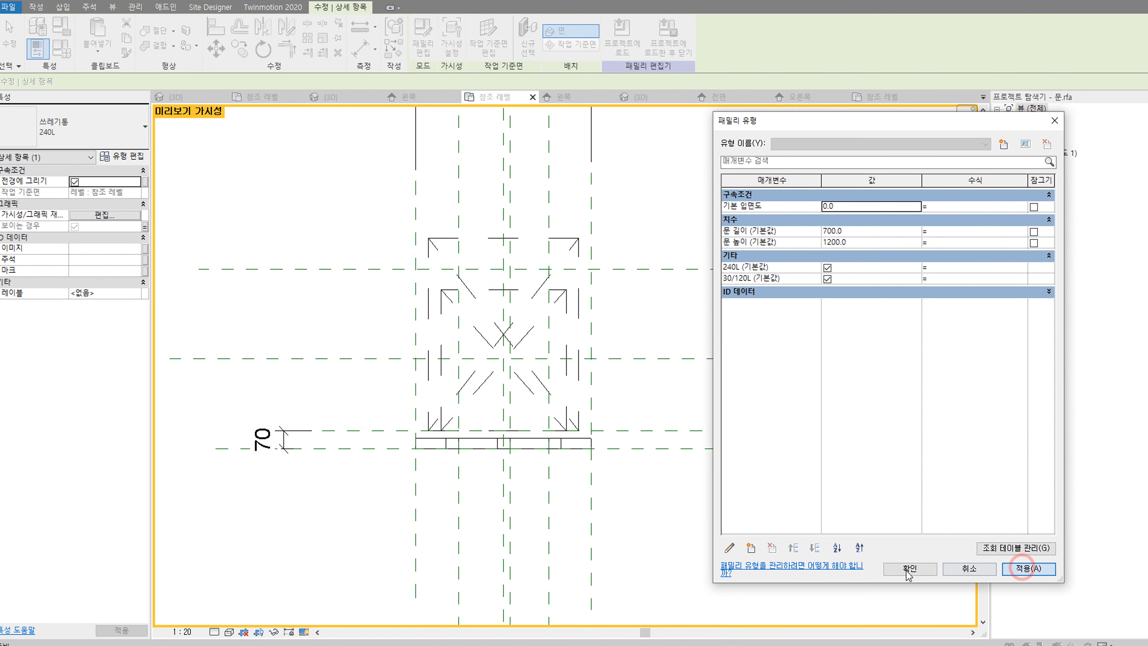
Step: Confirm the family types and load the 문 family into 박스.rfa, overwriting the existing version
click(909, 569)
click(687, 324)
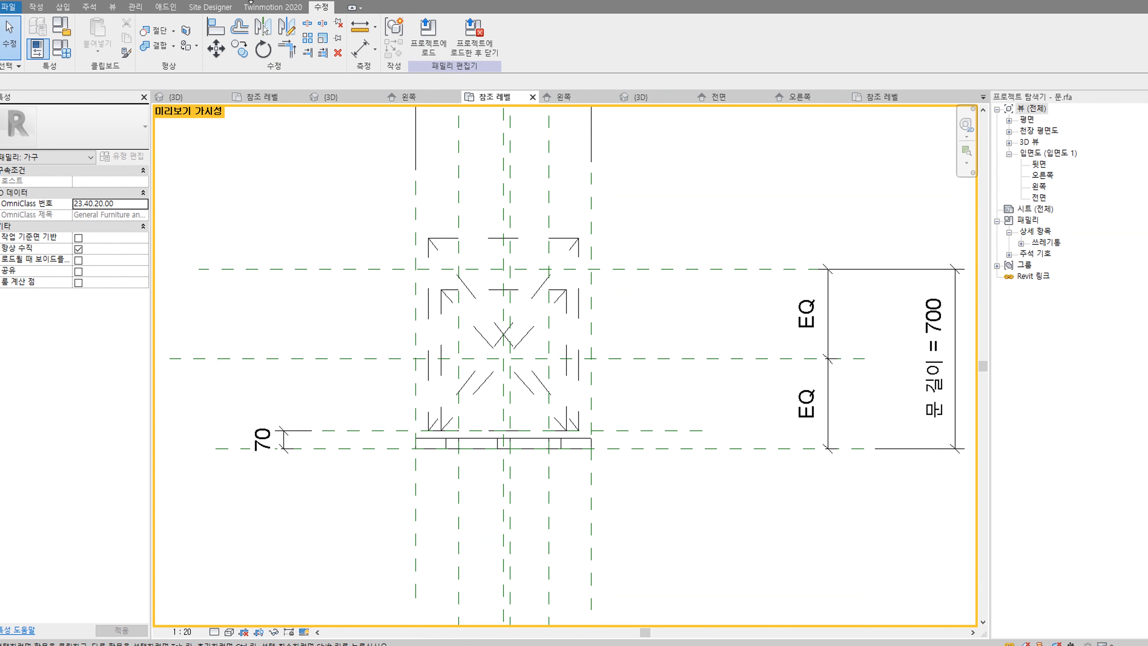
click(428, 36)
click(545, 405)
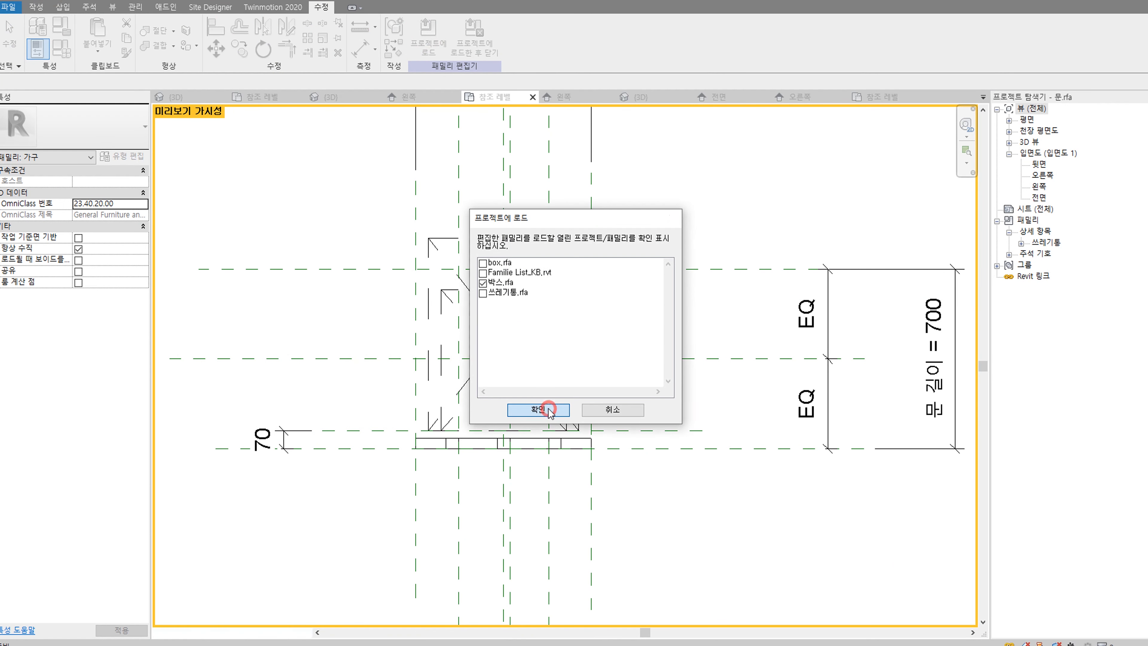
click(538, 301)
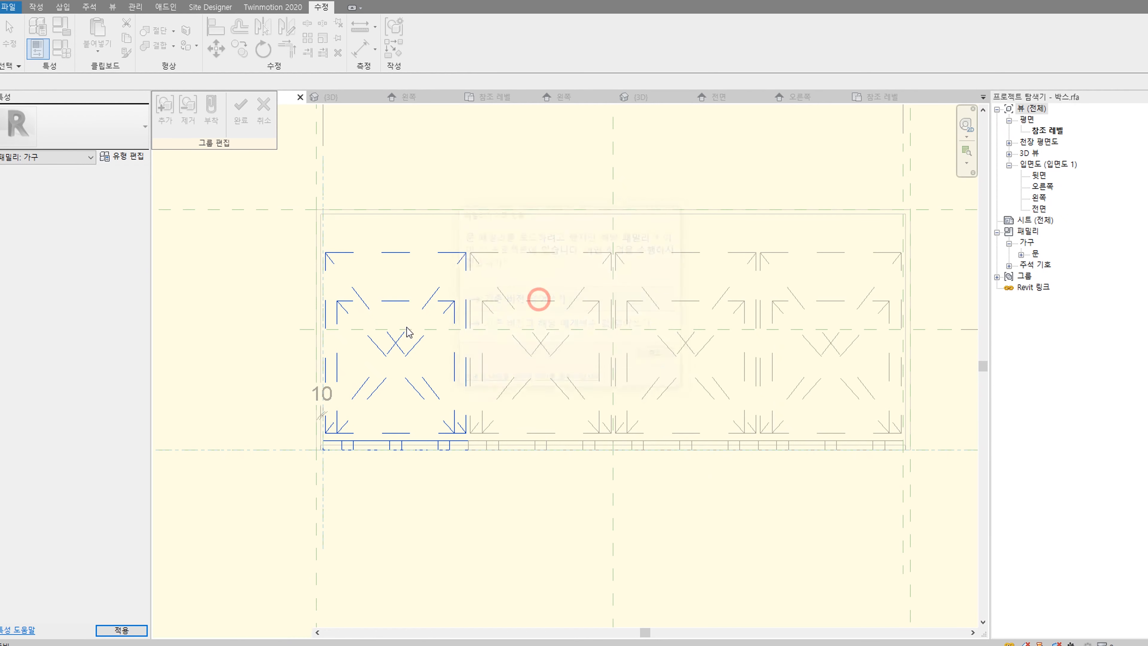
Step: Associate the first door's 240L parameter with a new instance family parameter named "2D 240L"
click(410, 278)
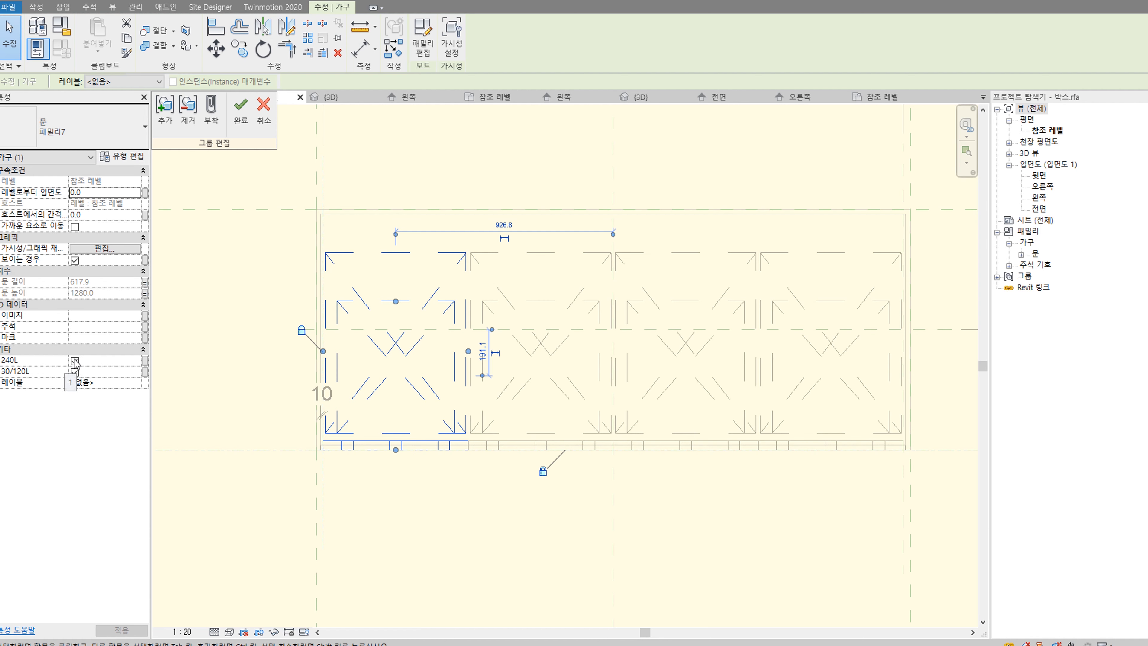
click(145, 361)
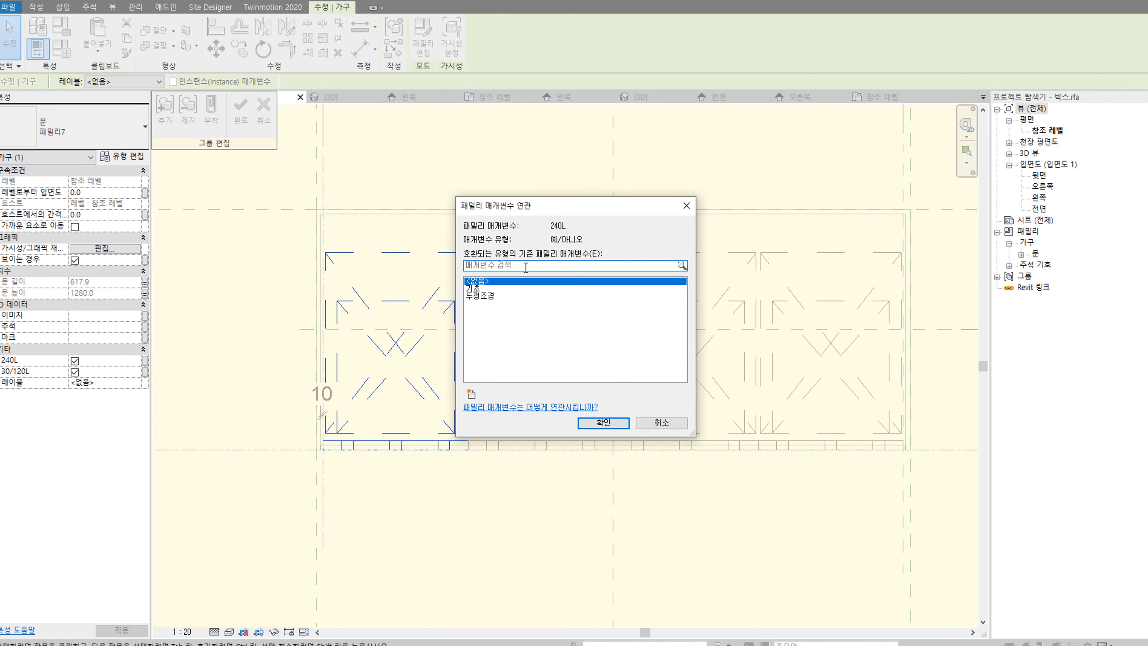
click(472, 392)
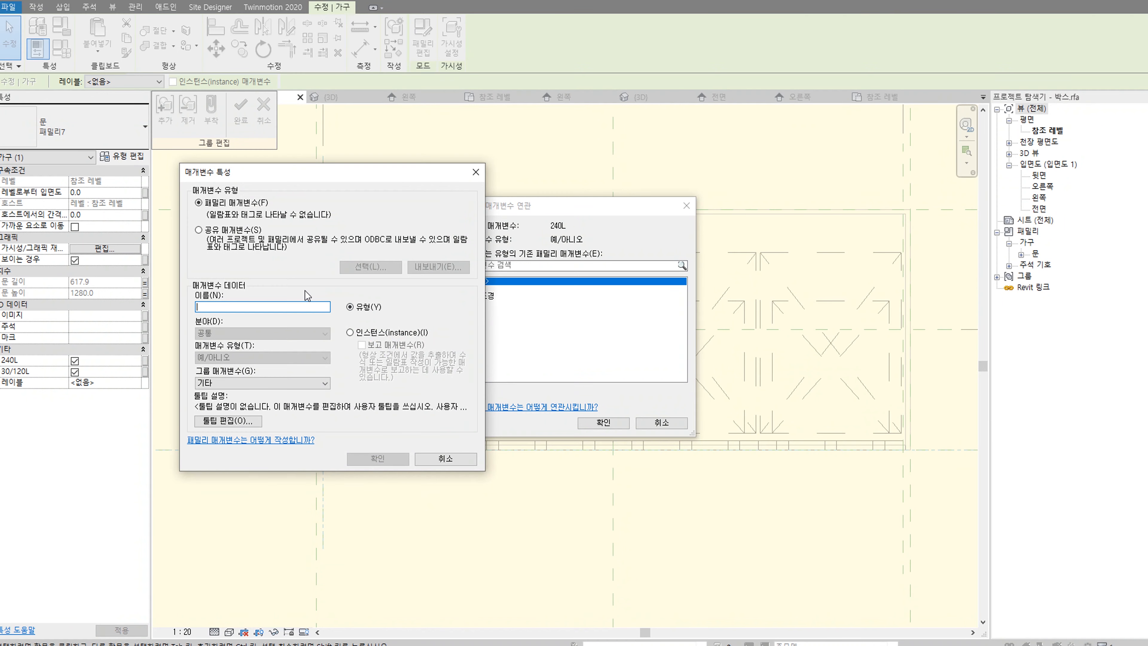
text(240L)
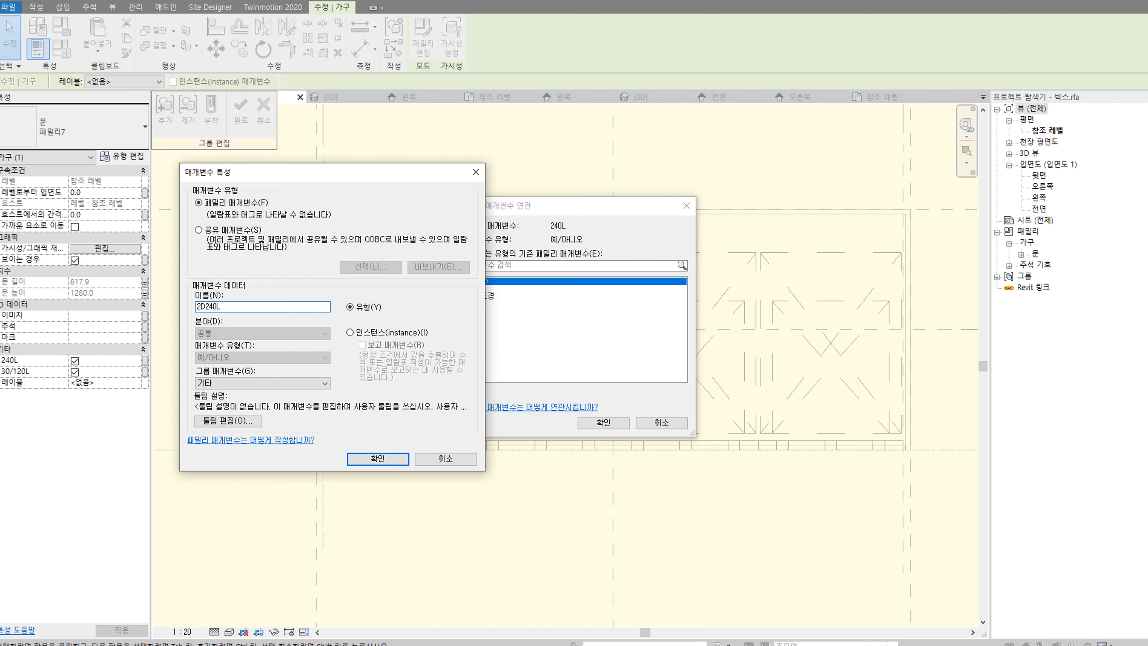
click(361, 333)
click(377, 458)
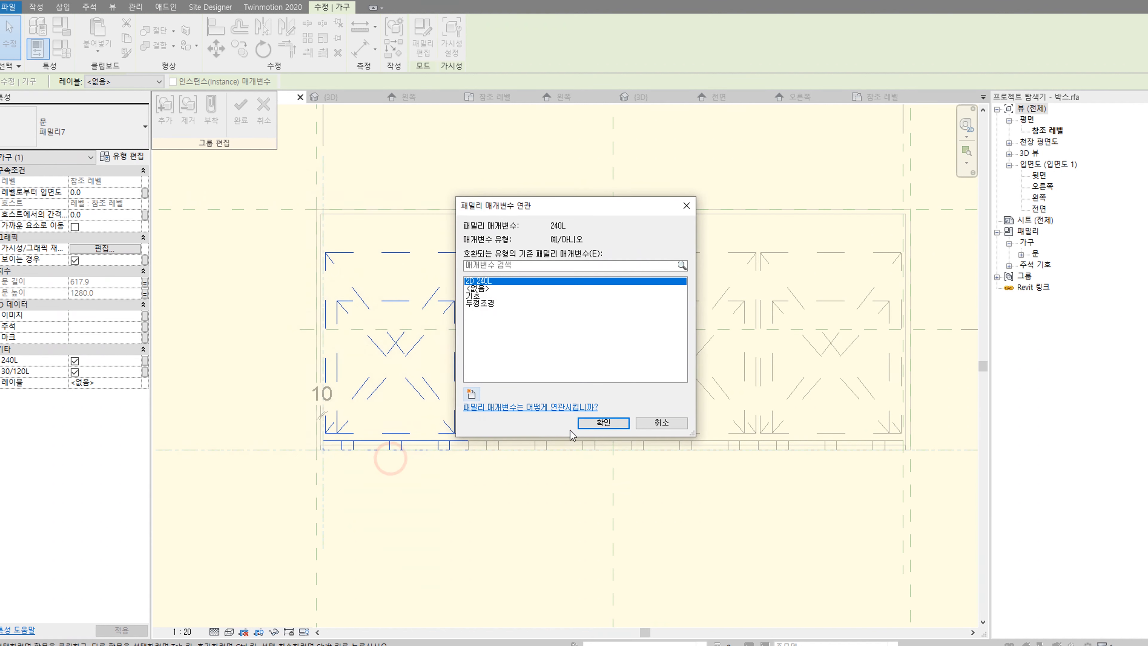
click(604, 423)
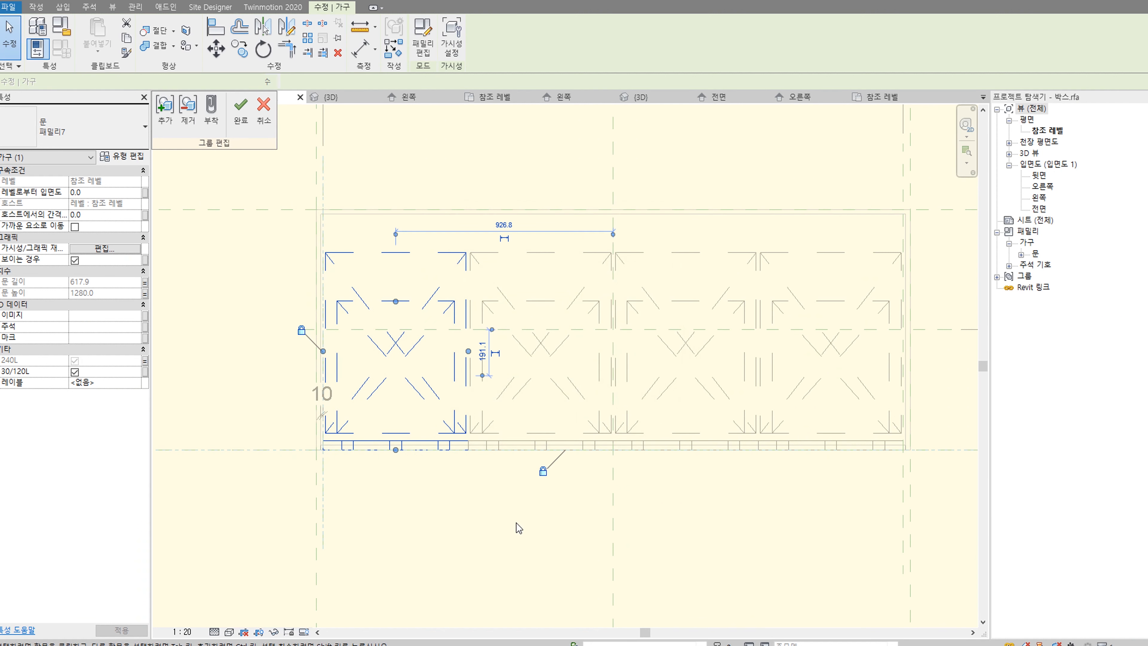
Step: Associate the door's 30/120L parameter with a new instance family parameter named "2D 30/120L" and finish editing the group
click(145, 373)
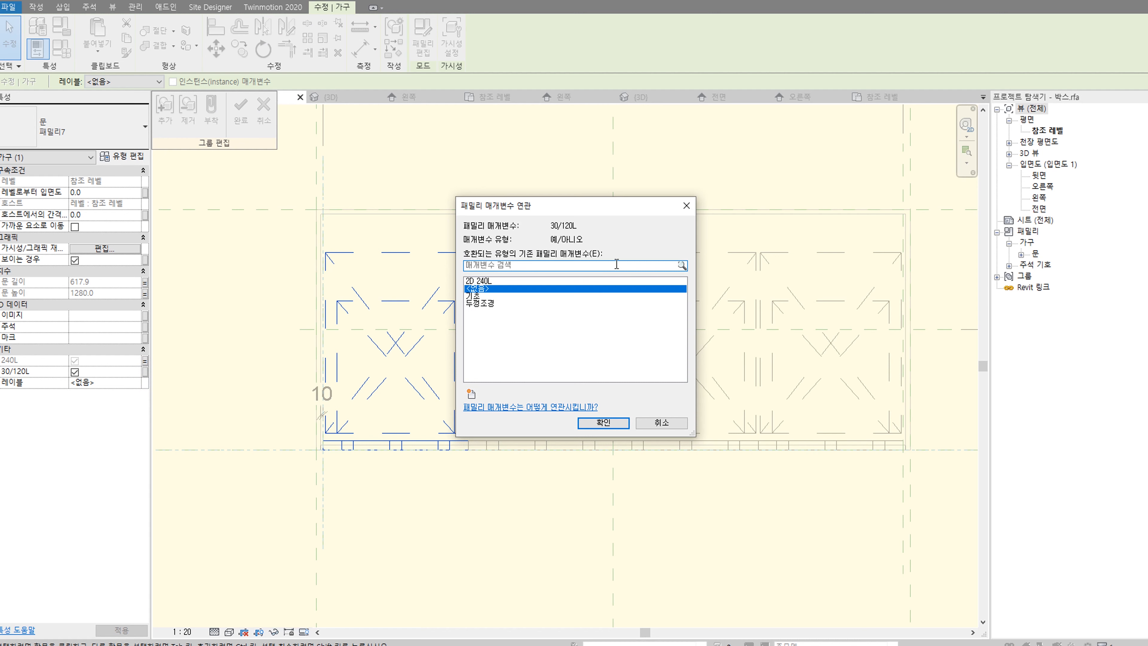
click(471, 394)
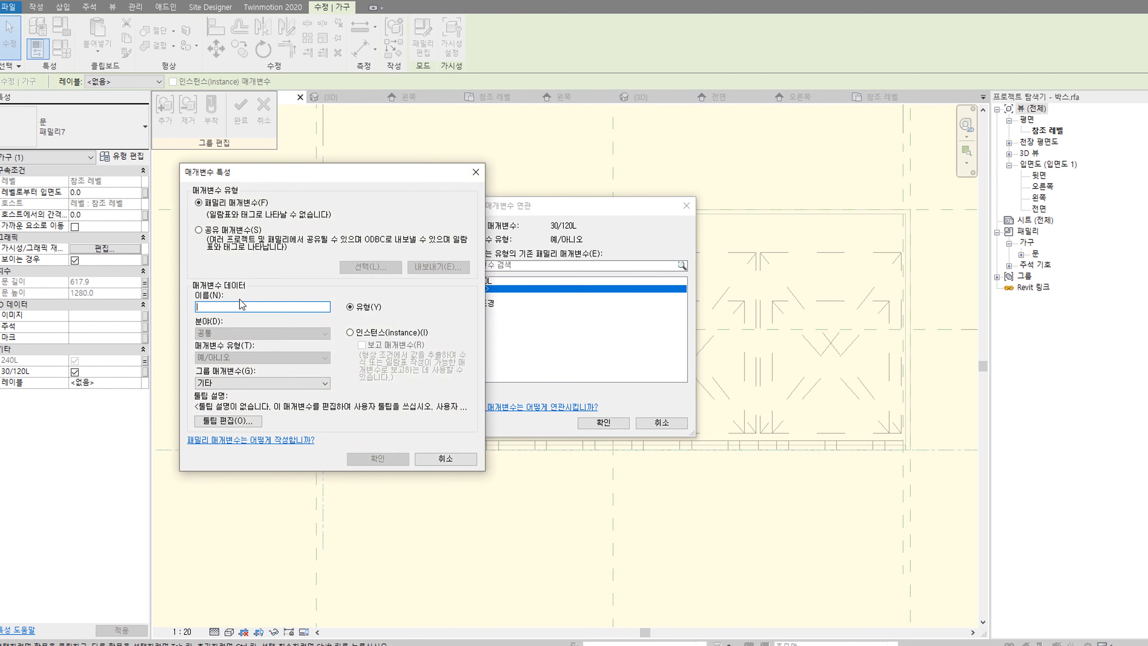
text(2D 30/120L)
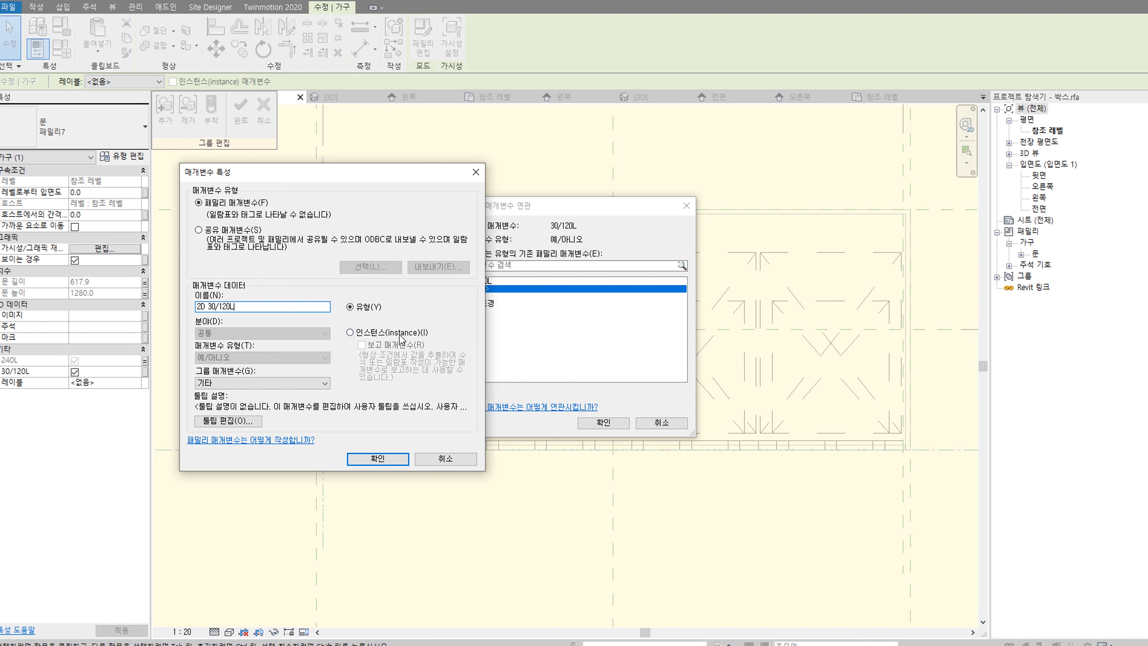
click(378, 458)
click(604, 422)
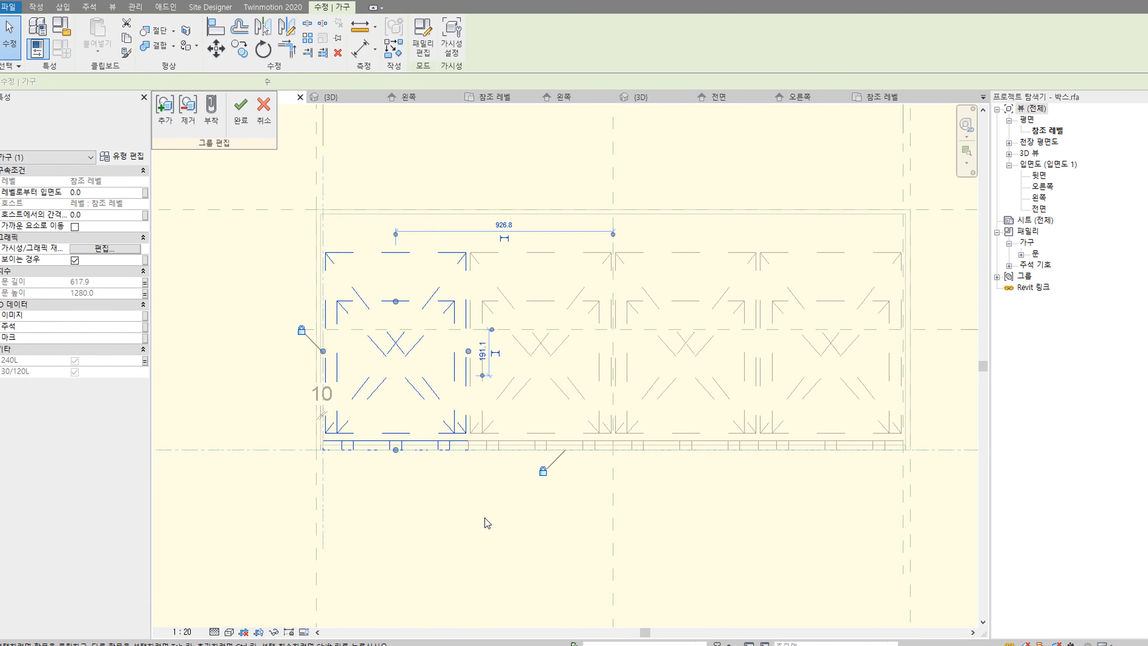
click(477, 528)
click(240, 109)
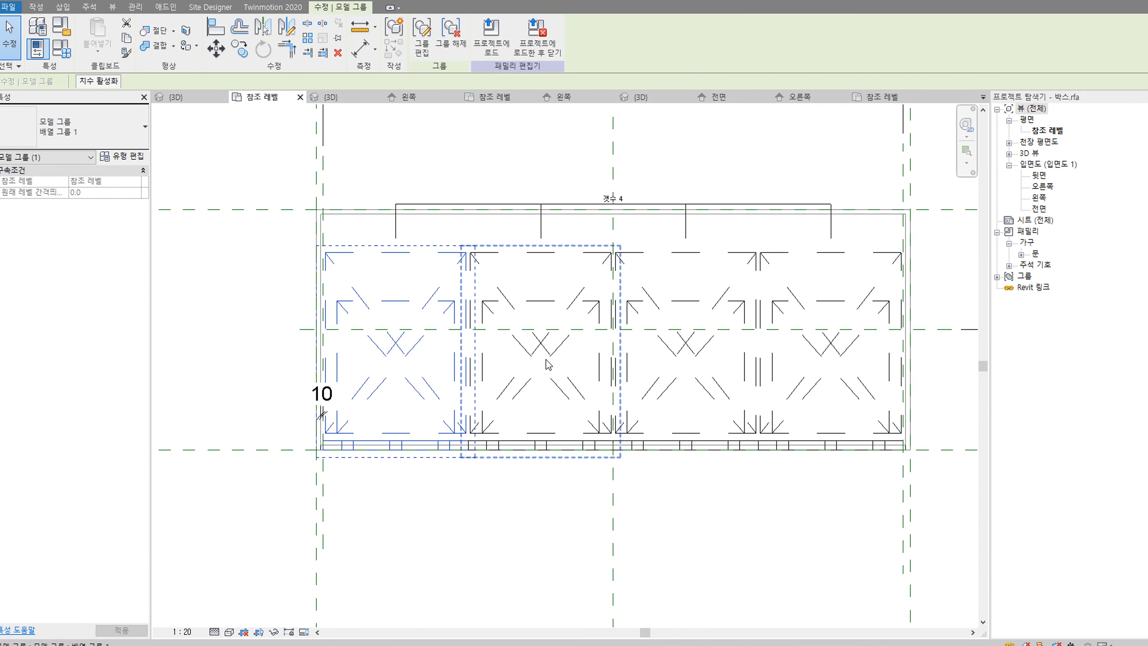
Step: Turn off 2D 30/120L and keep 2D 240L on in the 박스 family types, applying the change
click(425, 159)
scroll(422, 174, down, 2)
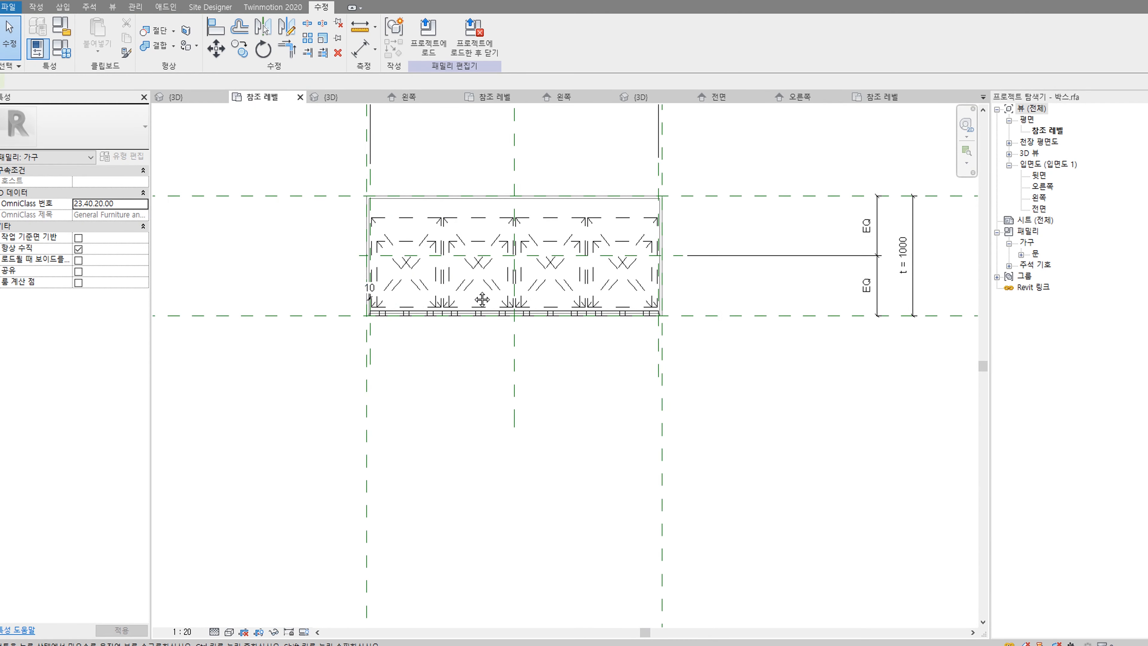
middle_drag(482, 299, 403, 371)
click(62, 49)
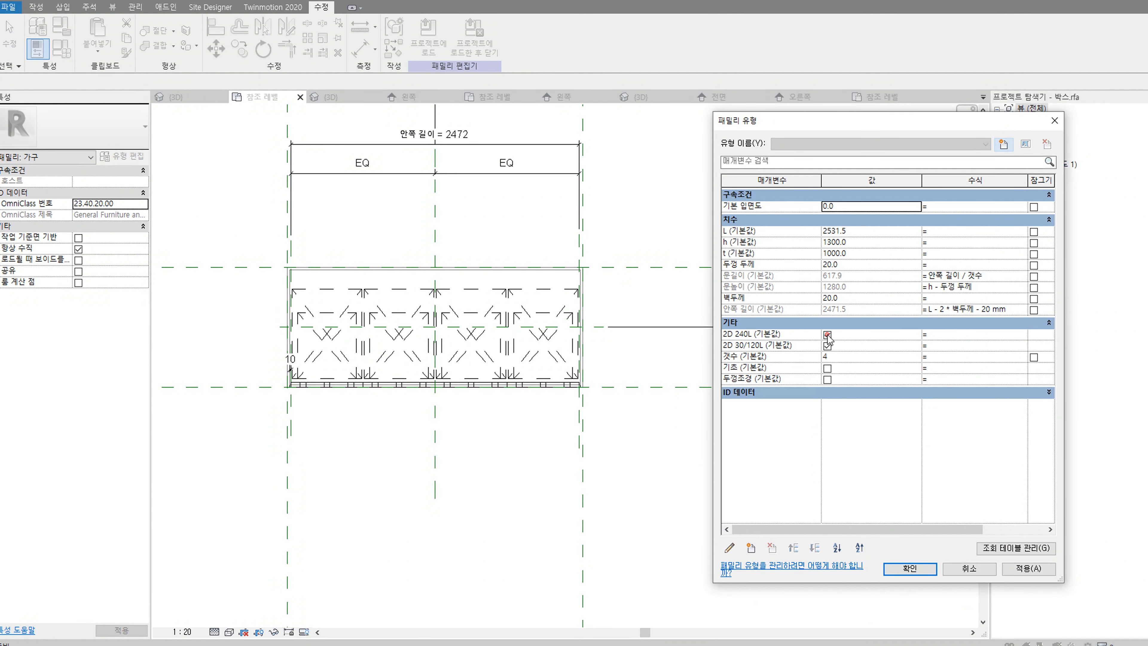
click(827, 345)
click(827, 335)
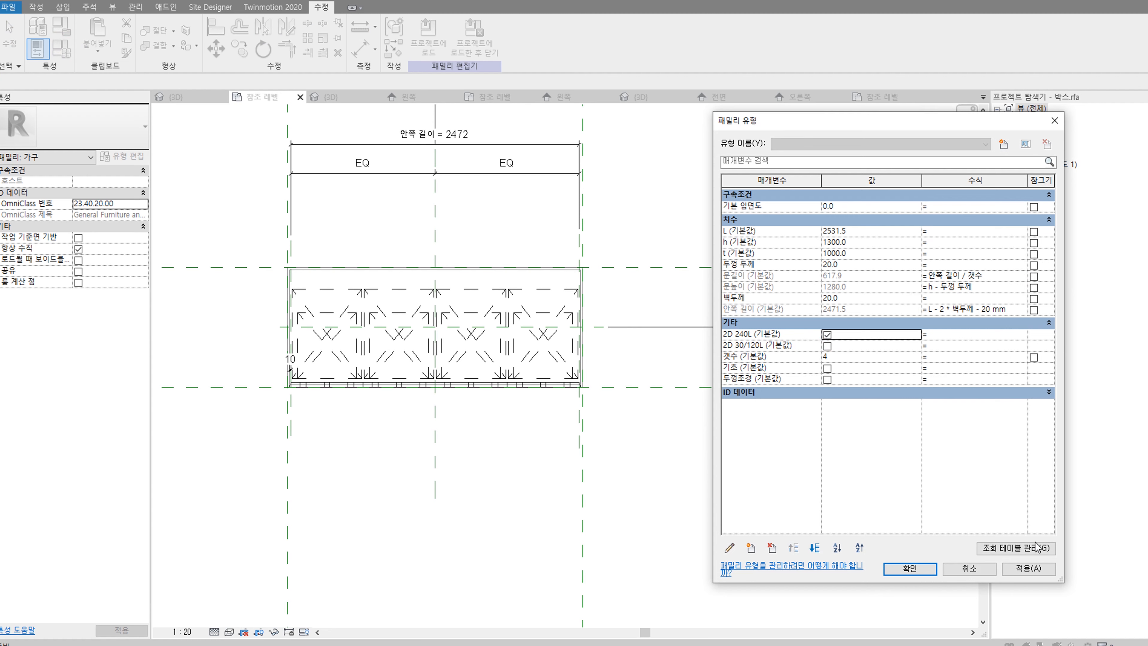
click(1028, 567)
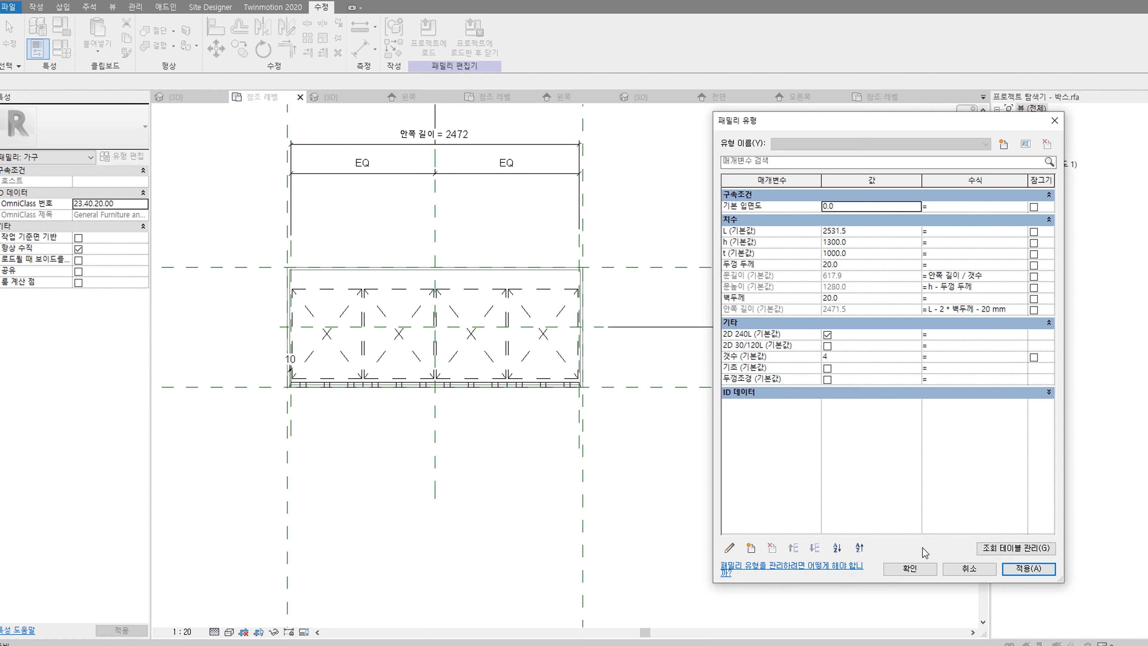
click(909, 568)
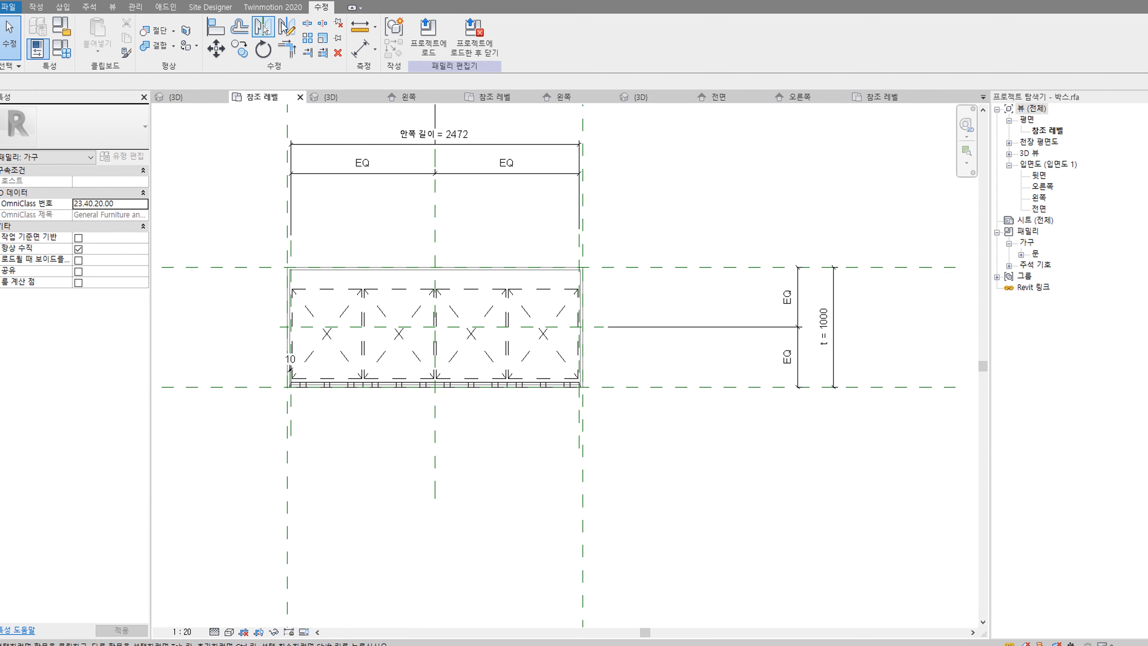
Step: Load the 박스 family into the Familie List_KB.rvt project, overwriting the existing version
click(428, 32)
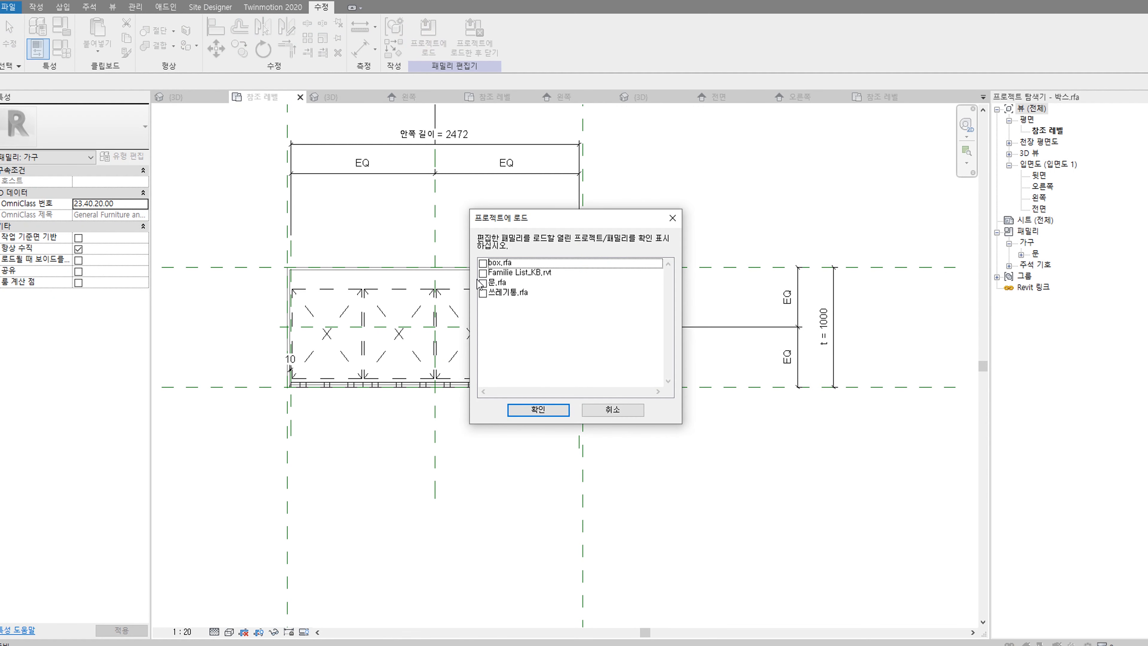
click(482, 273)
click(538, 409)
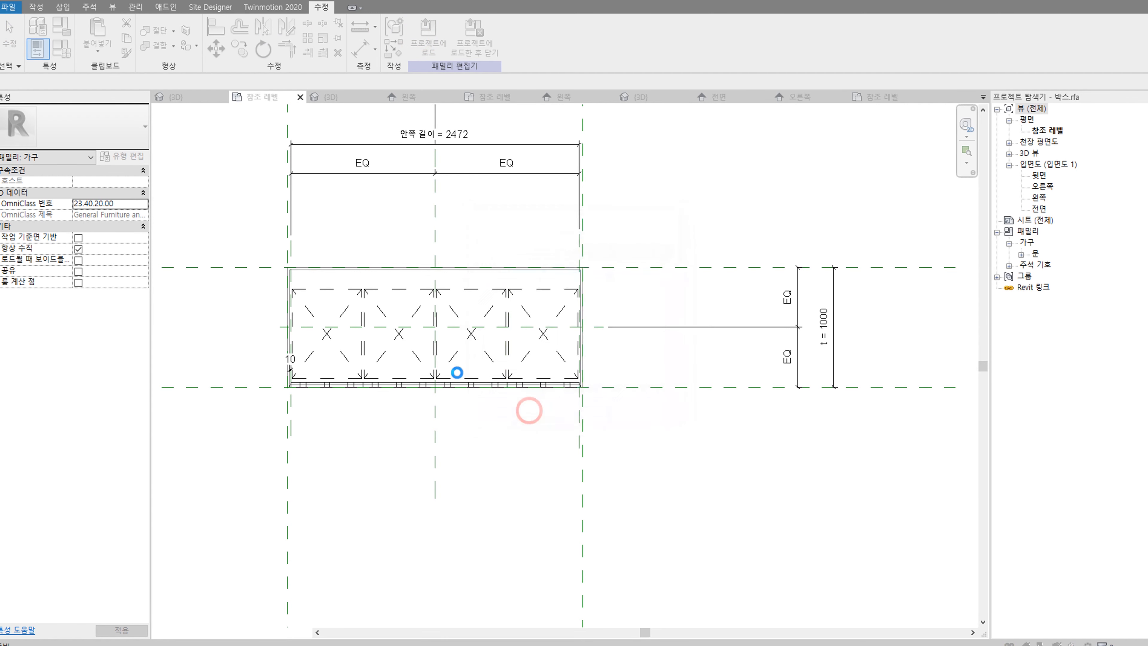
click(490, 303)
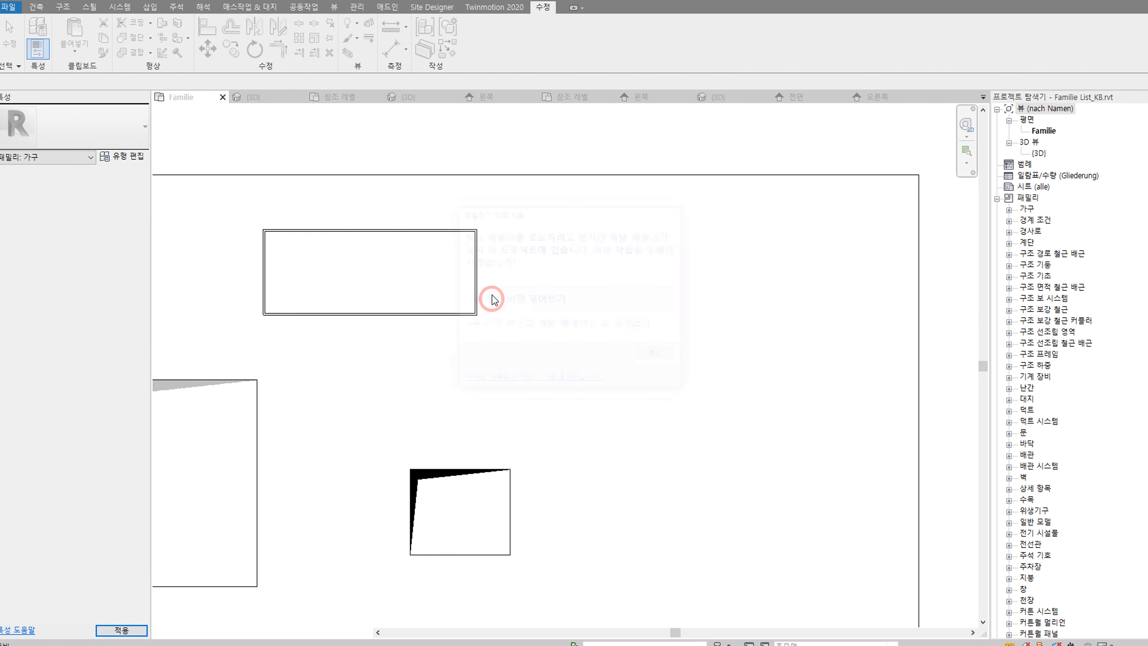
Step: Resize the placed box in the Familie plan to a depth of about 0.88 m and a length of about 2.81 m
click(433, 316)
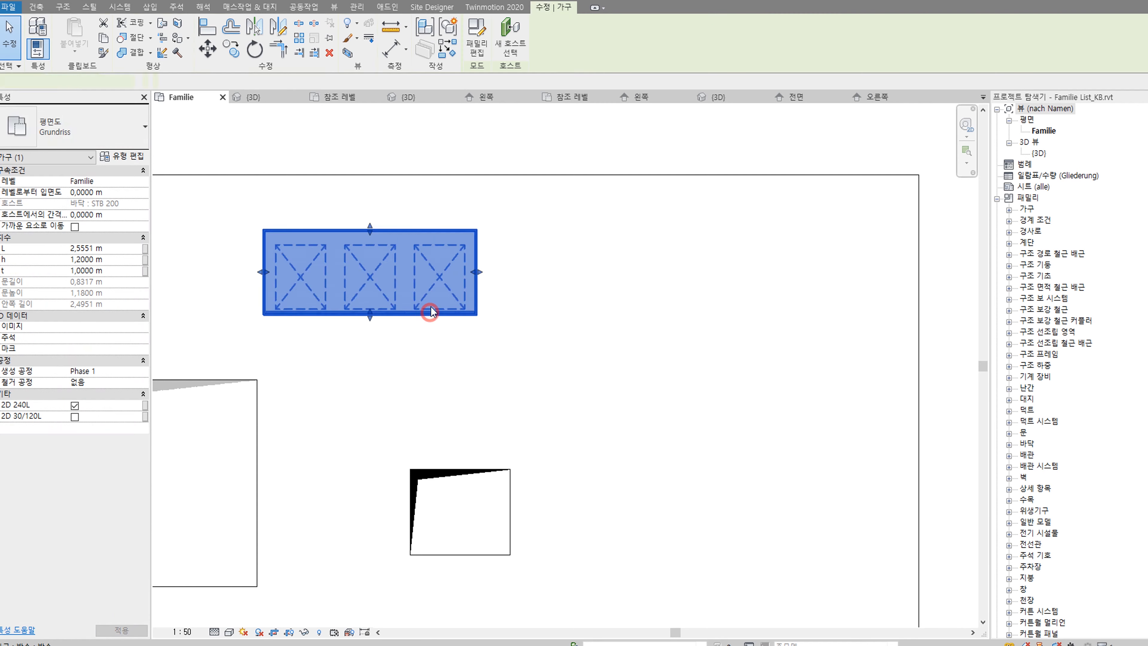
middle_drag(450, 287, 558, 323)
scroll(476, 310, up, 3)
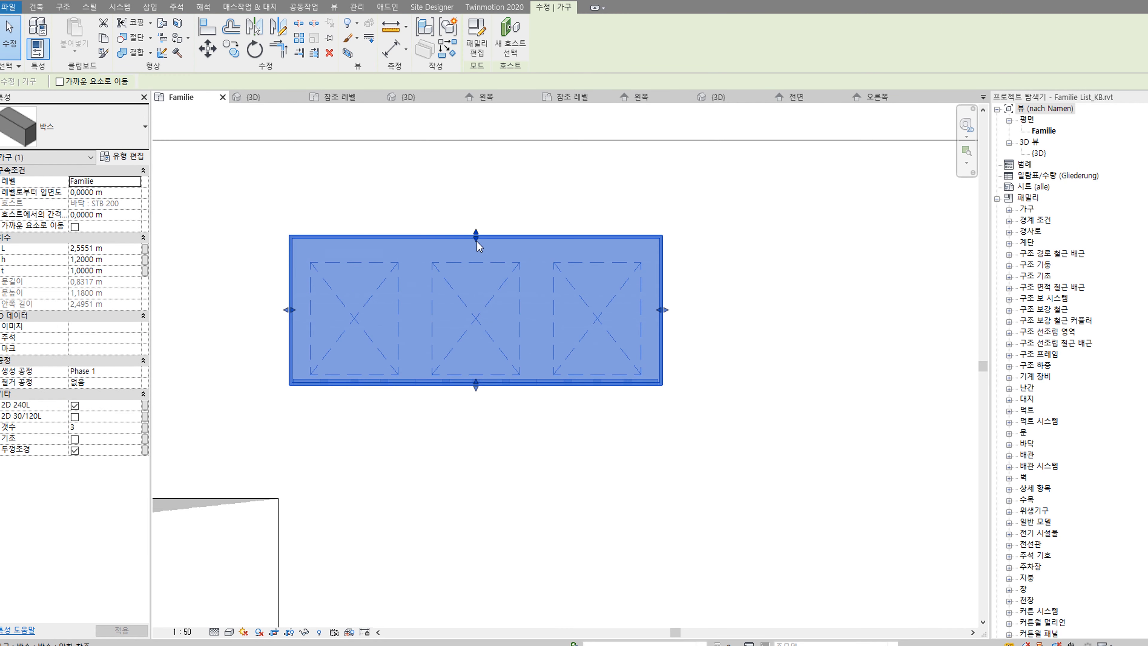
drag(476, 236, 477, 257)
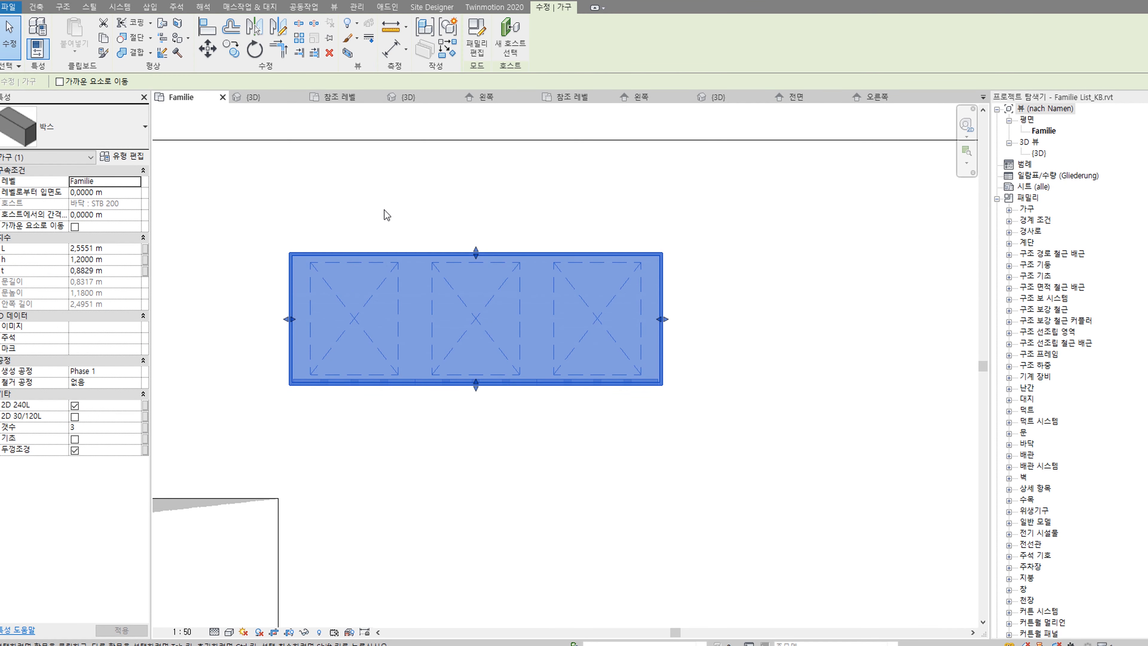
drag(662, 319, 699, 319)
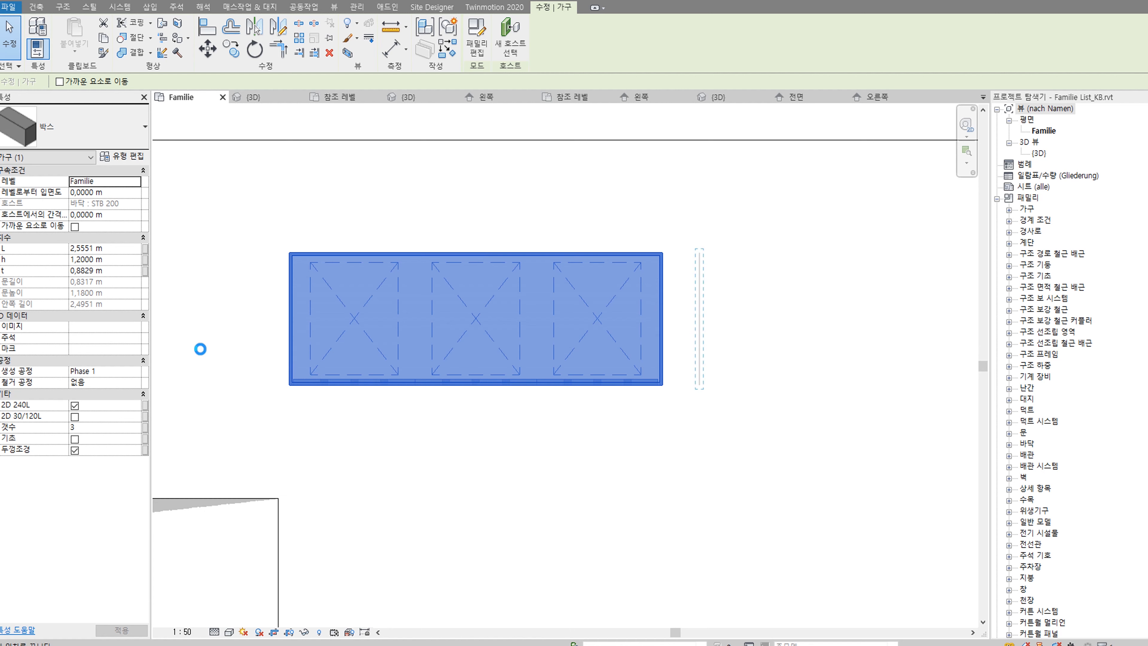
Step: Turn on 2D 30/120L and turn off 2D 240L for the box, and reduce its depth to about 0.67 m
click(75, 417)
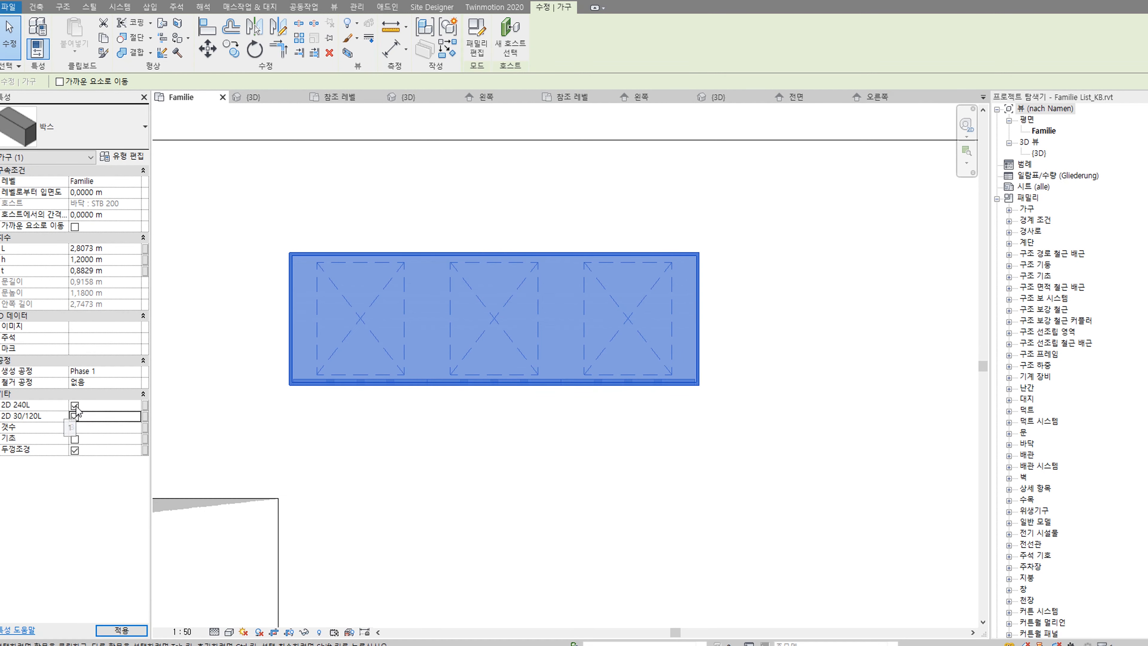
click(74, 405)
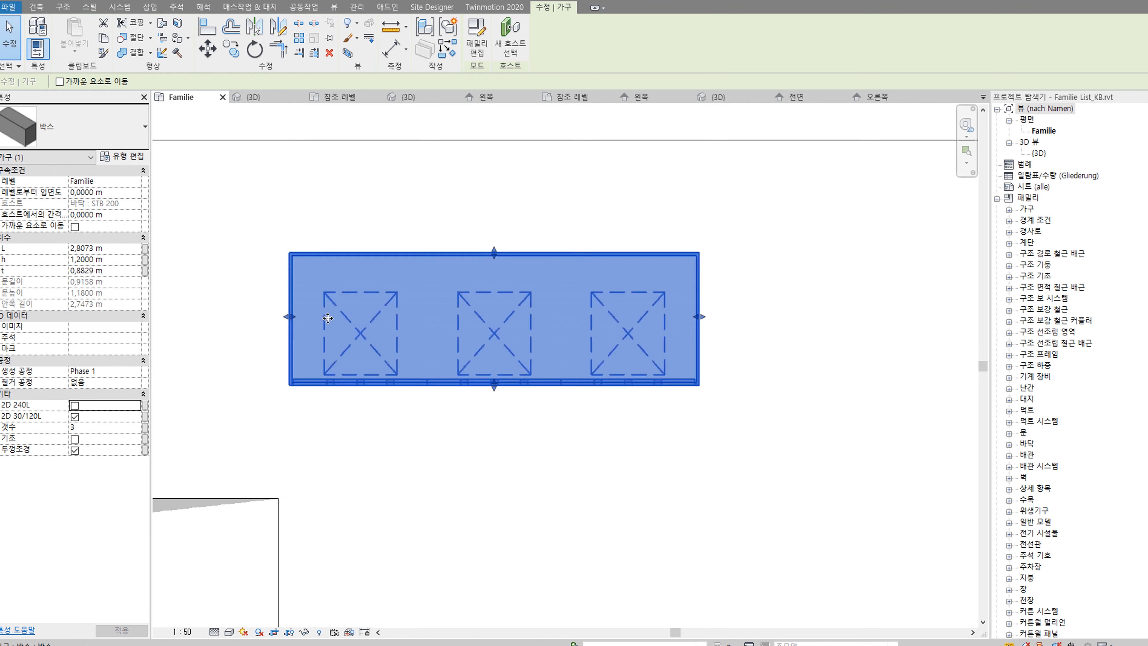
drag(494, 257, 498, 280)
drag(427, 290, 426, 292)
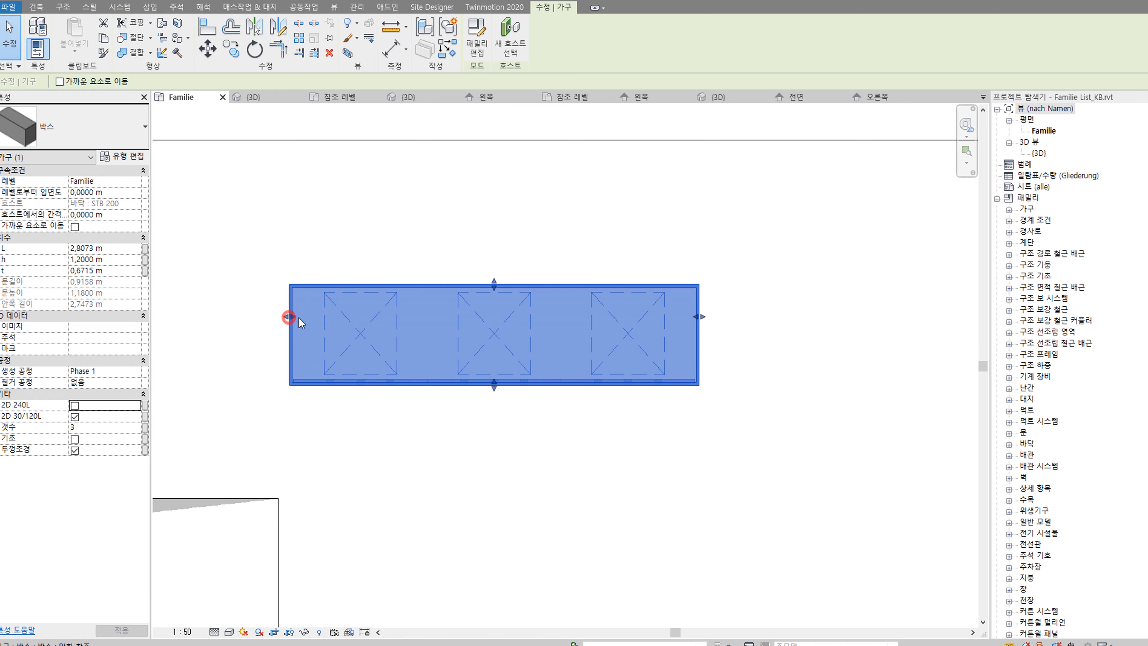
Step: Shorten the box from both ends to a length of about 1.89 m
drag(299, 319, 315, 320)
drag(699, 322, 607, 331)
click(643, 340)
click(606, 327)
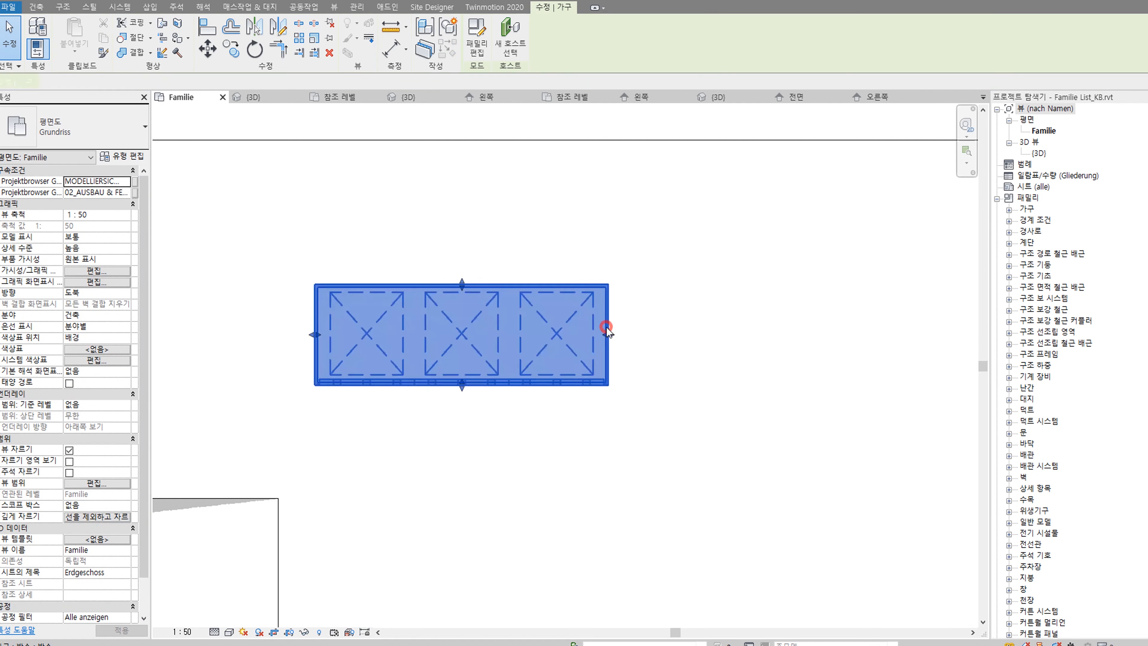
click(666, 329)
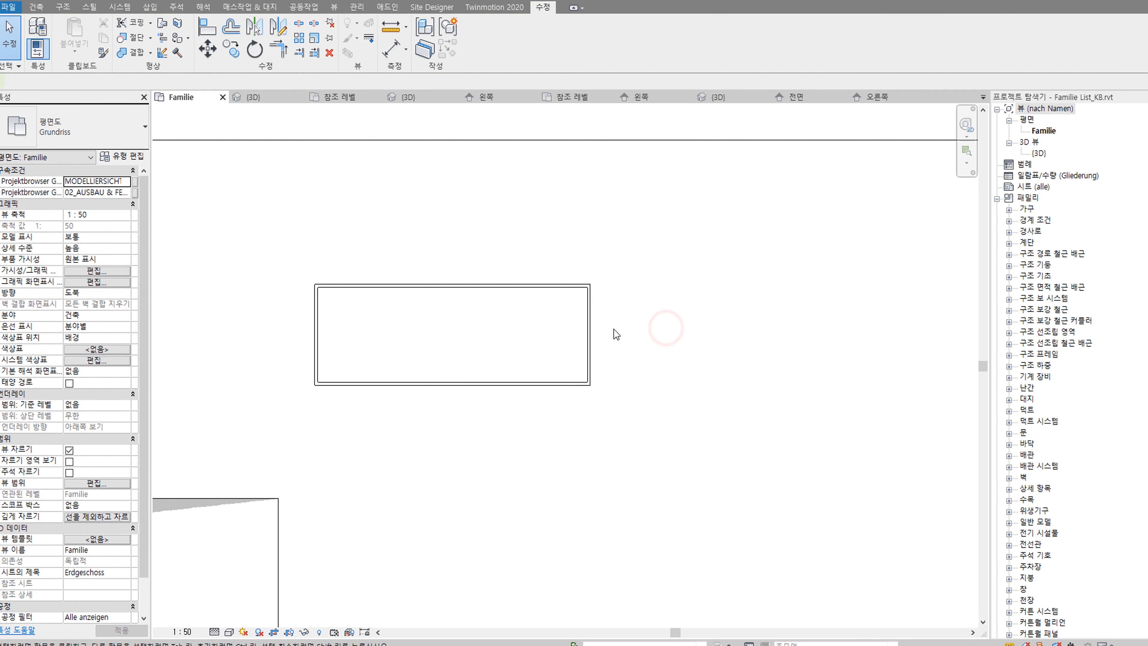
click(590, 330)
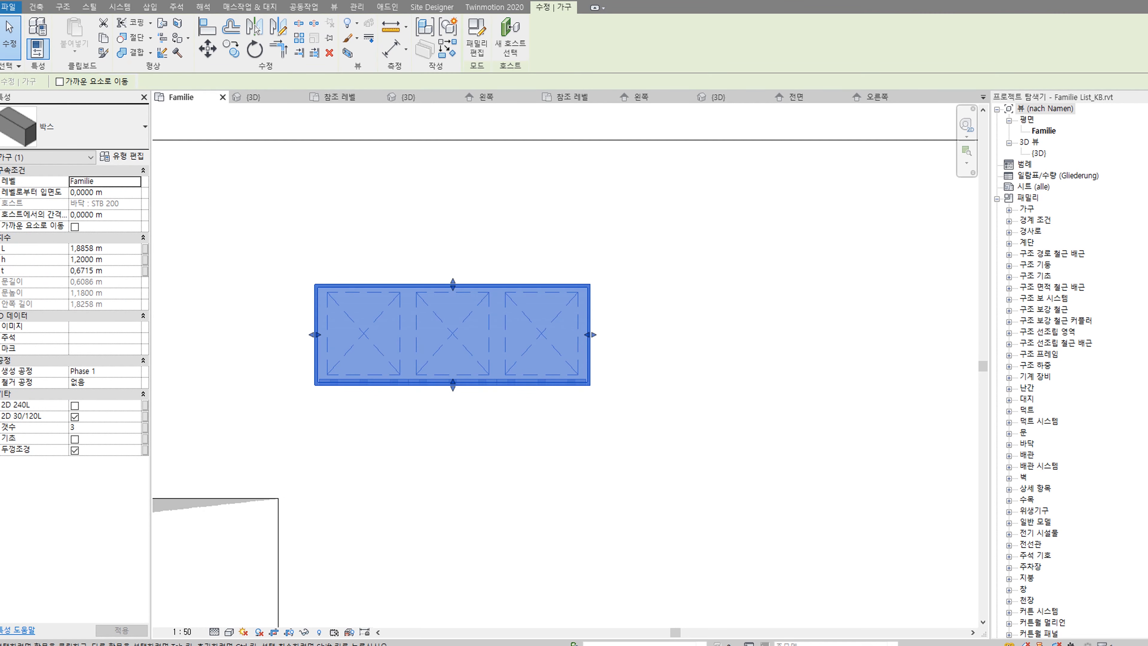
Step: Set the box's door count (갯수) to 4 in the project's 3D view
click(253, 97)
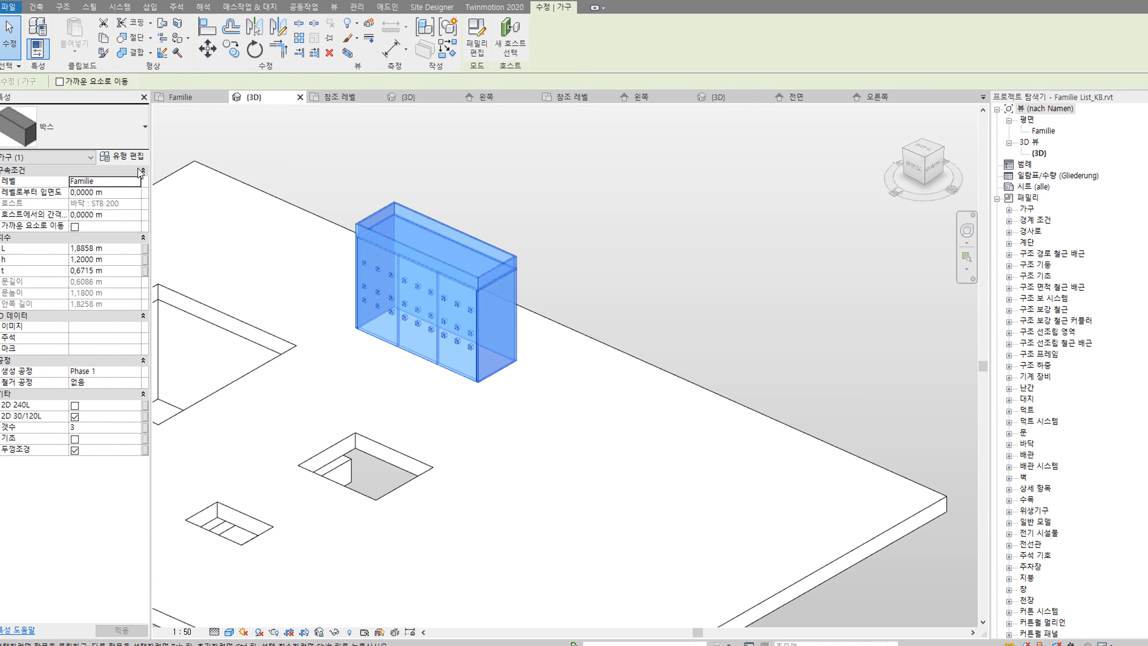
click(124, 428)
text(4)
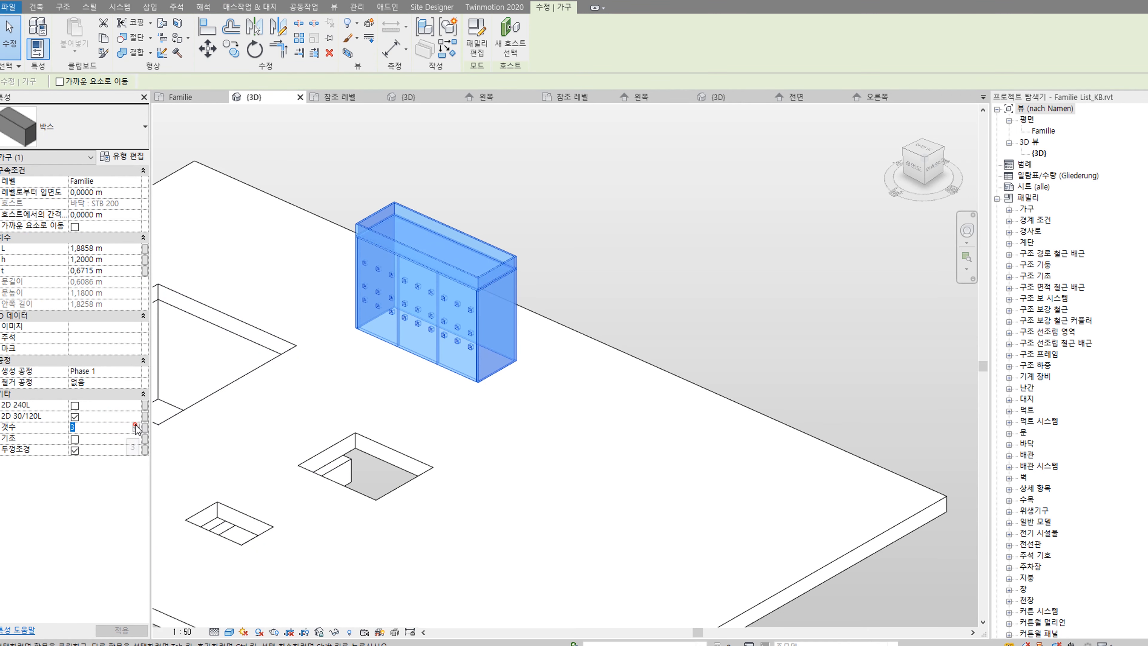
click(647, 207)
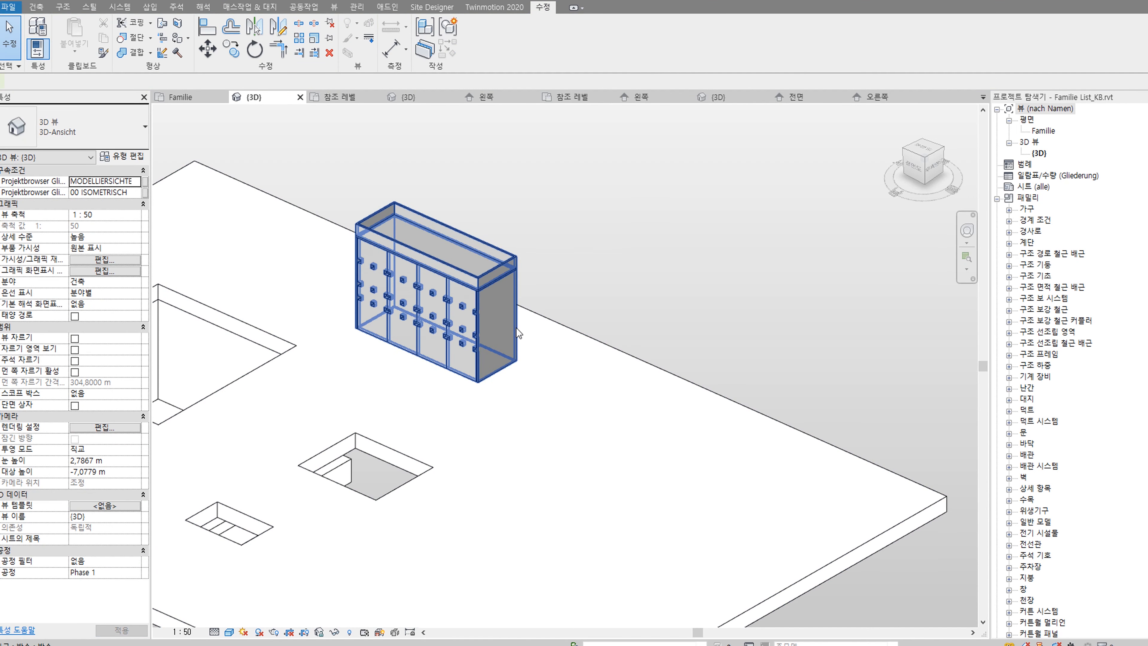
Step: Lengthen the box in the Familie plan to about 2.28 m from one end
click(515, 328)
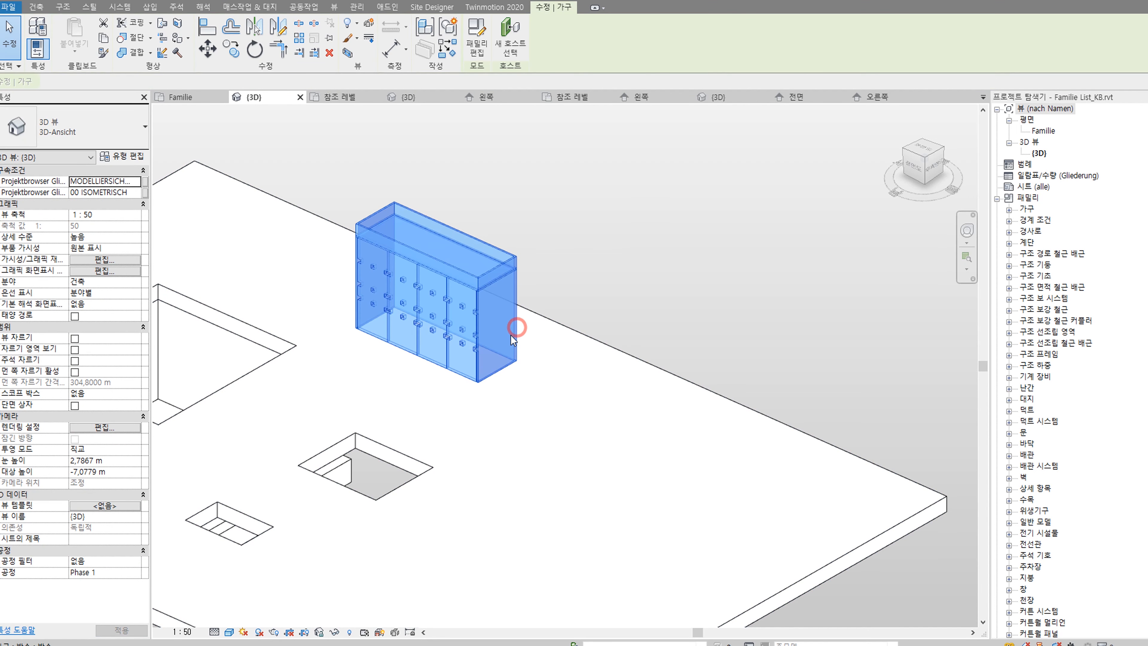
click(176, 93)
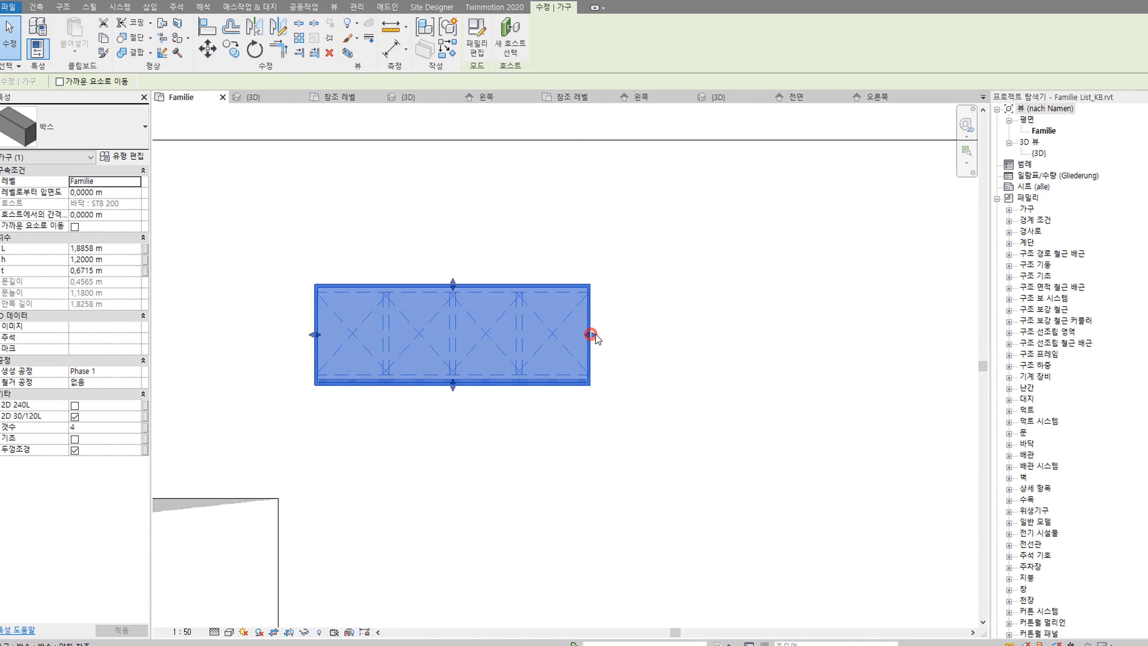
drag(591, 335, 646, 332)
click(644, 226)
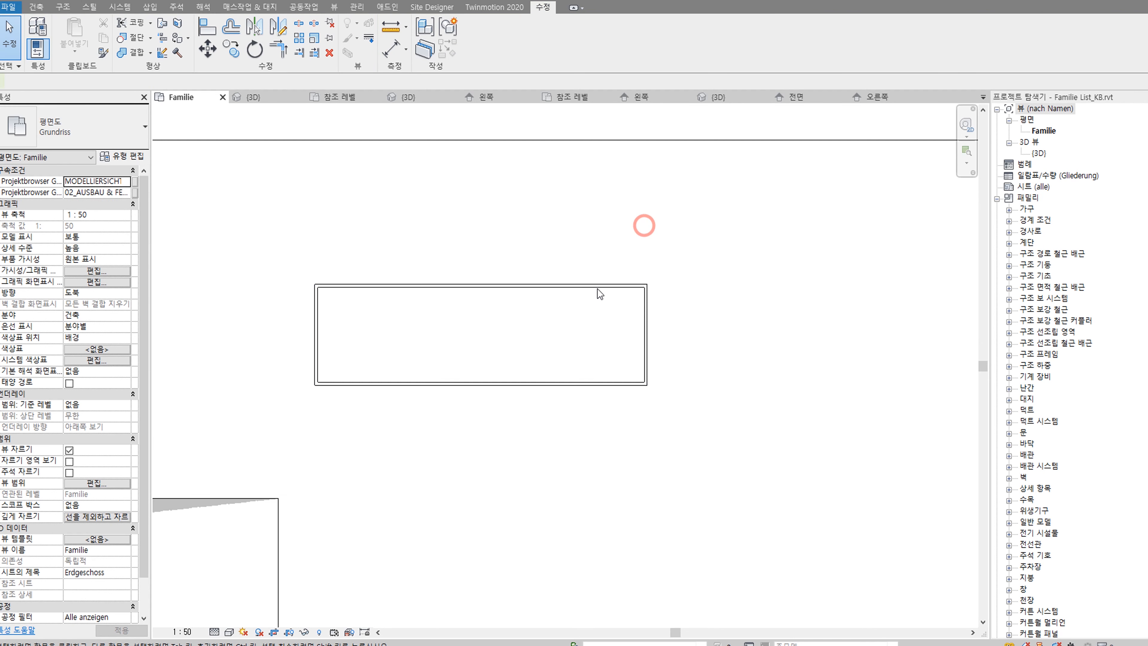
click(593, 286)
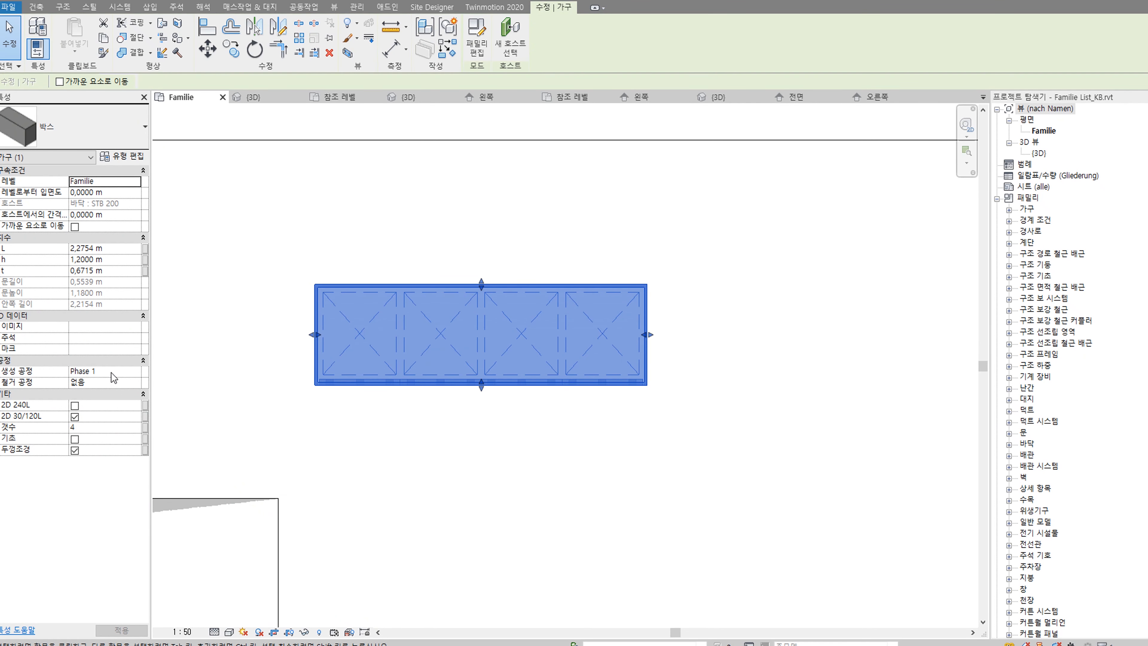
Step: Set the 박스 type's wall thickness (벽두께) to 0.15 m
click(123, 157)
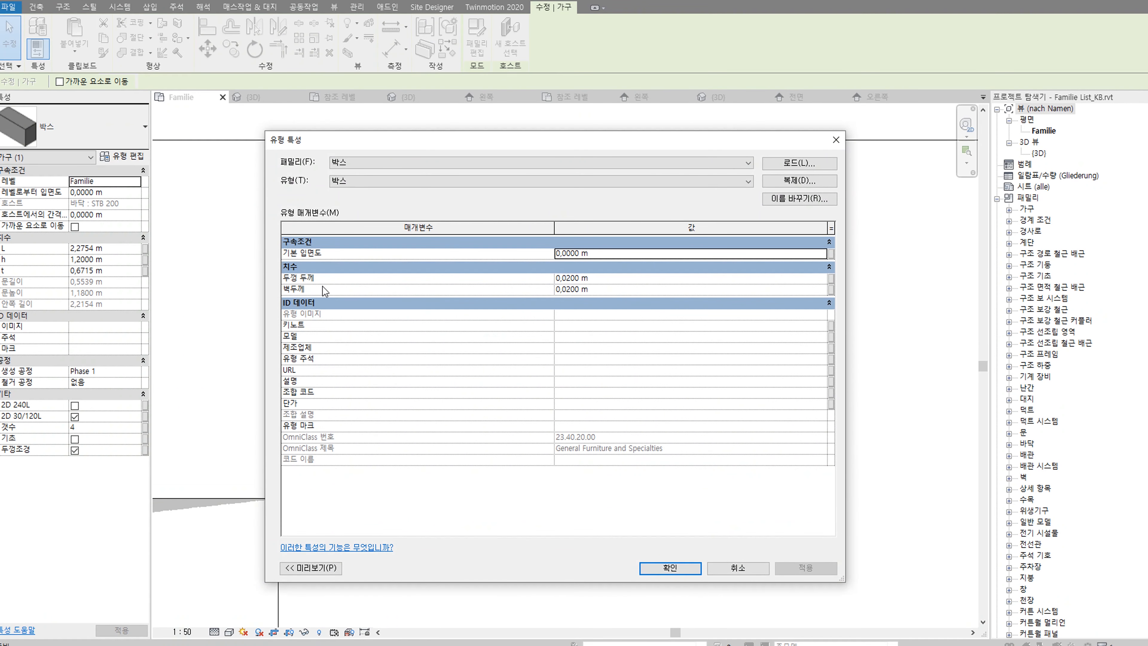
click(579, 294)
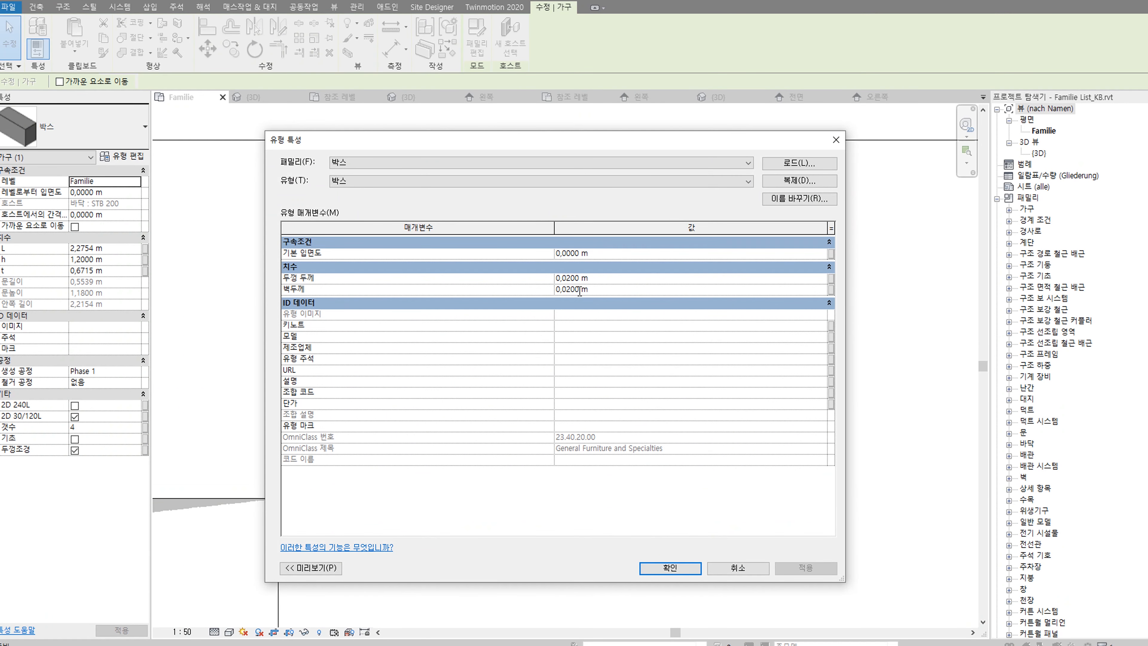
drag(580, 290, 569, 290)
text(150)
click(798, 568)
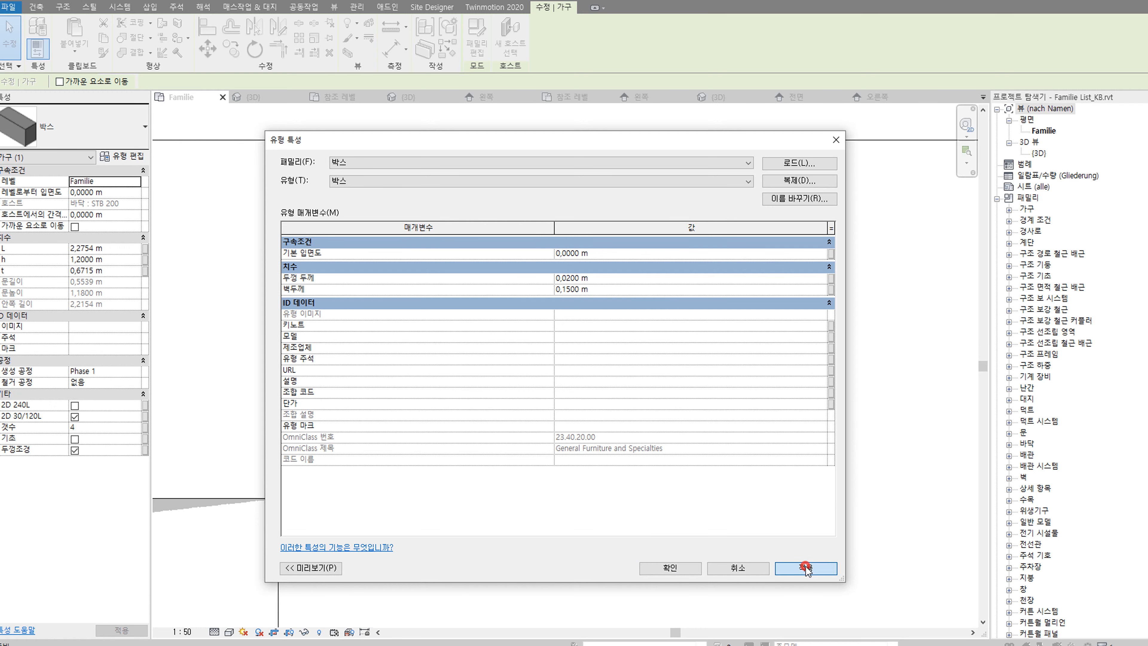
click(671, 568)
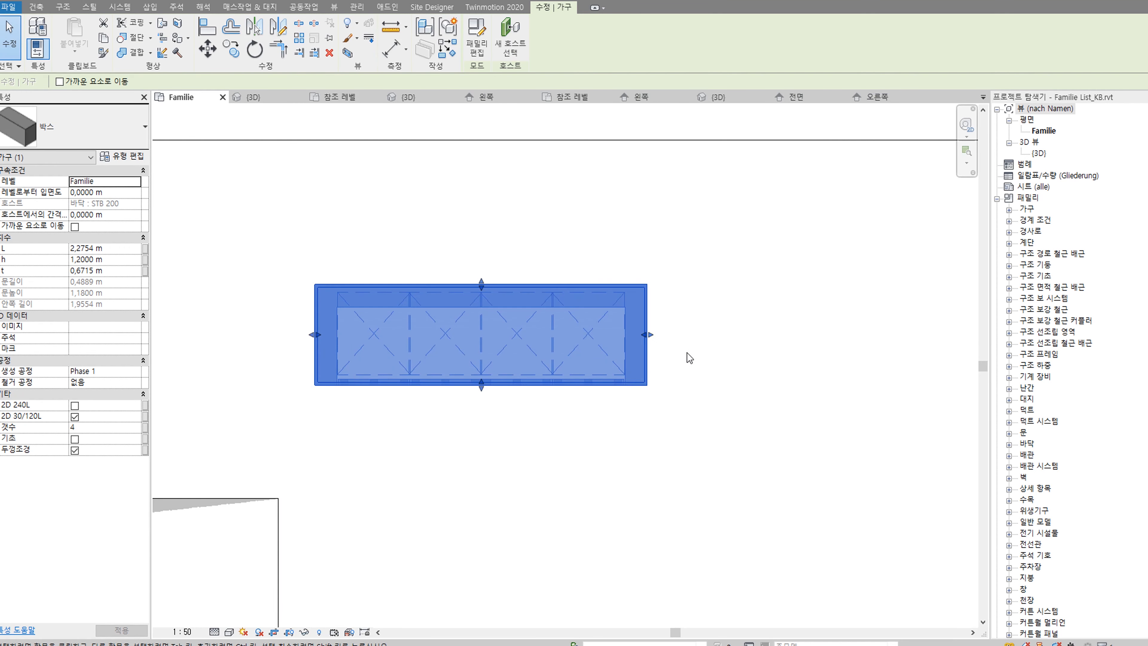
Step: Resize the box in plan to a length of about 2.37 m and a depth of about 0.79 m
scroll(686, 354, up, 2)
click(638, 330)
drag(658, 333, 657, 331)
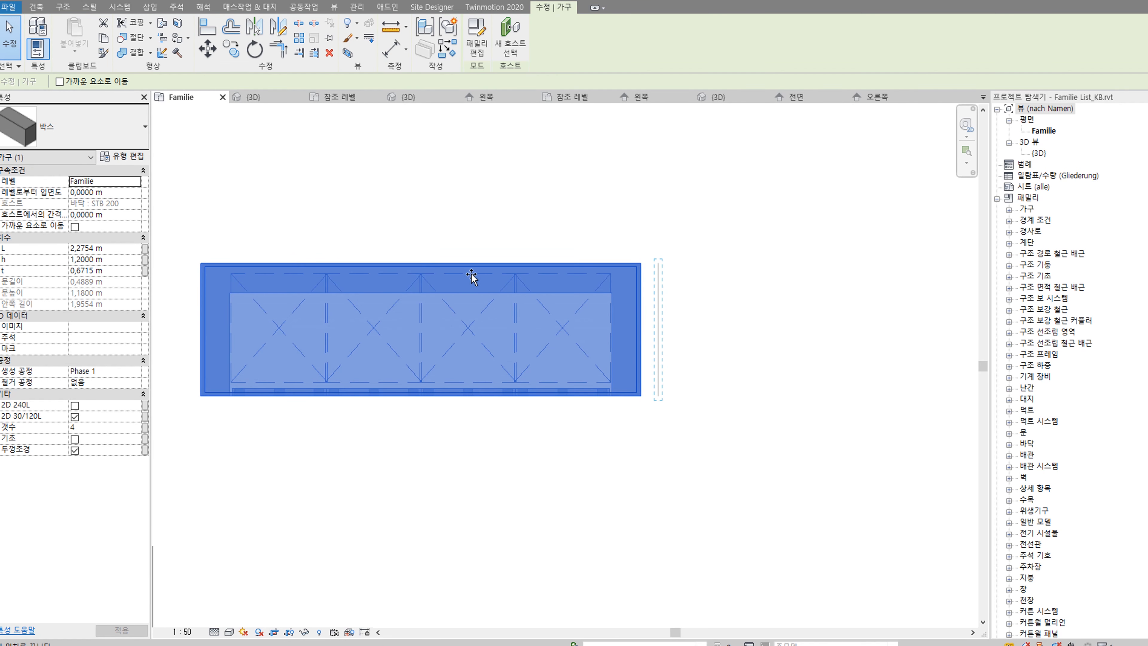
drag(428, 261, 427, 234)
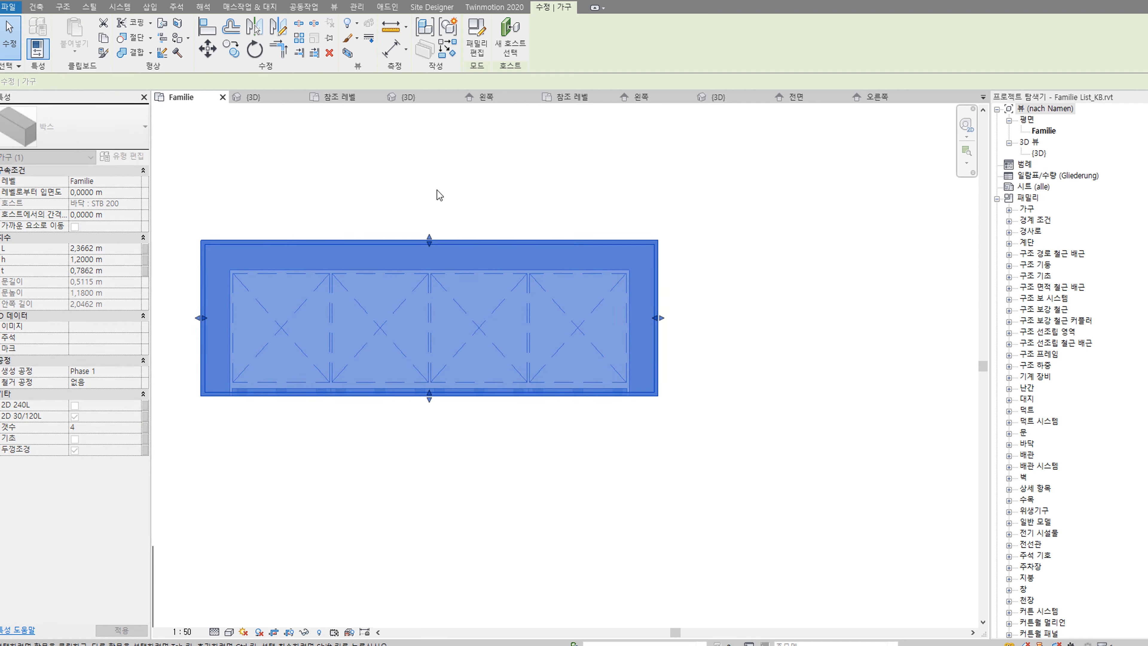
click(440, 169)
Step: Examine the resized box's doors and thicker side walls in the project's 3D view
click(254, 96)
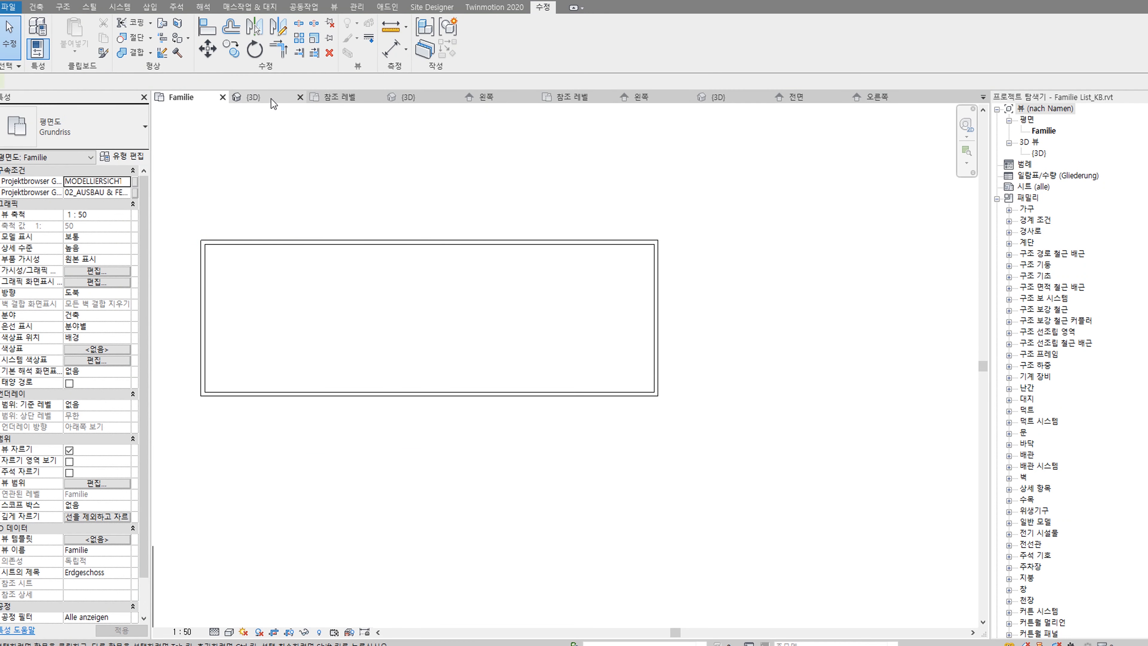
shift+middle_drag(584, 367, 521, 267)
click(521, 267)
click(735, 246)
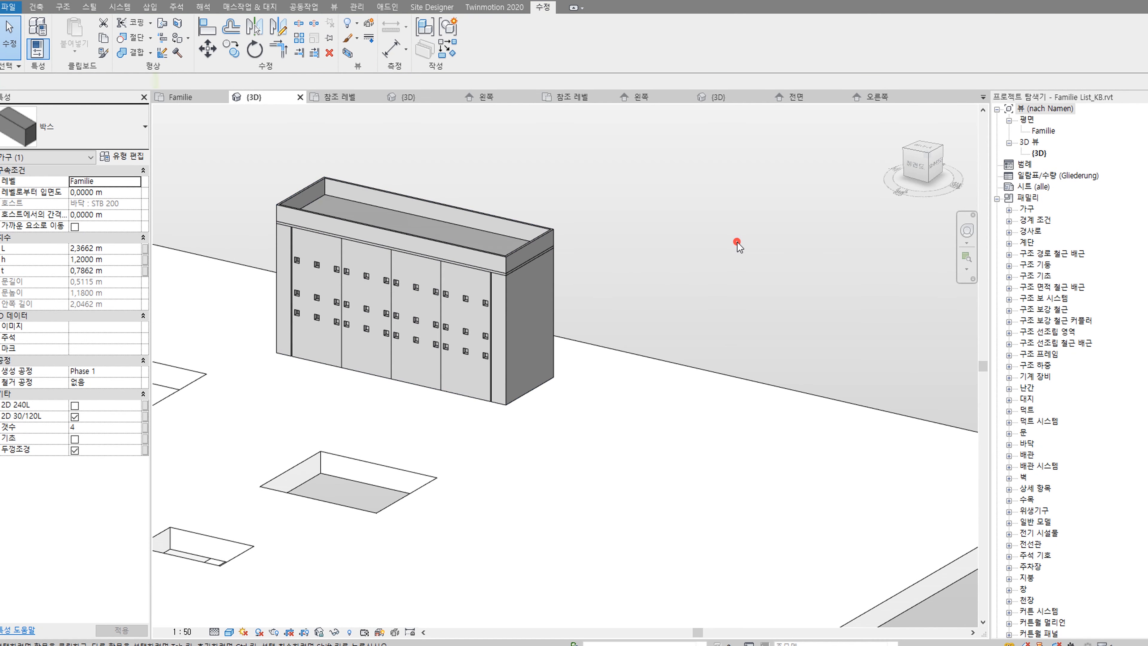
middle_drag(643, 276, 795, 327)
click(696, 337)
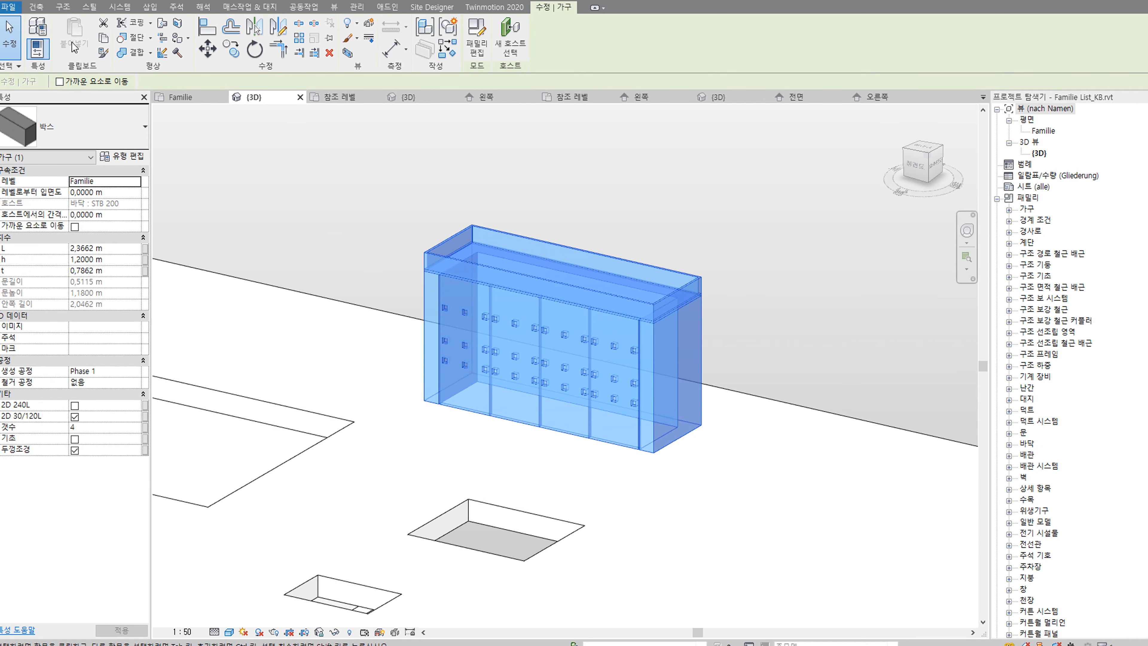
Step: Load the 박스 family into the 20201127 Bisch_21e-1.rvt project only, leaving out Familie List_KB.rvt
click(35, 0)
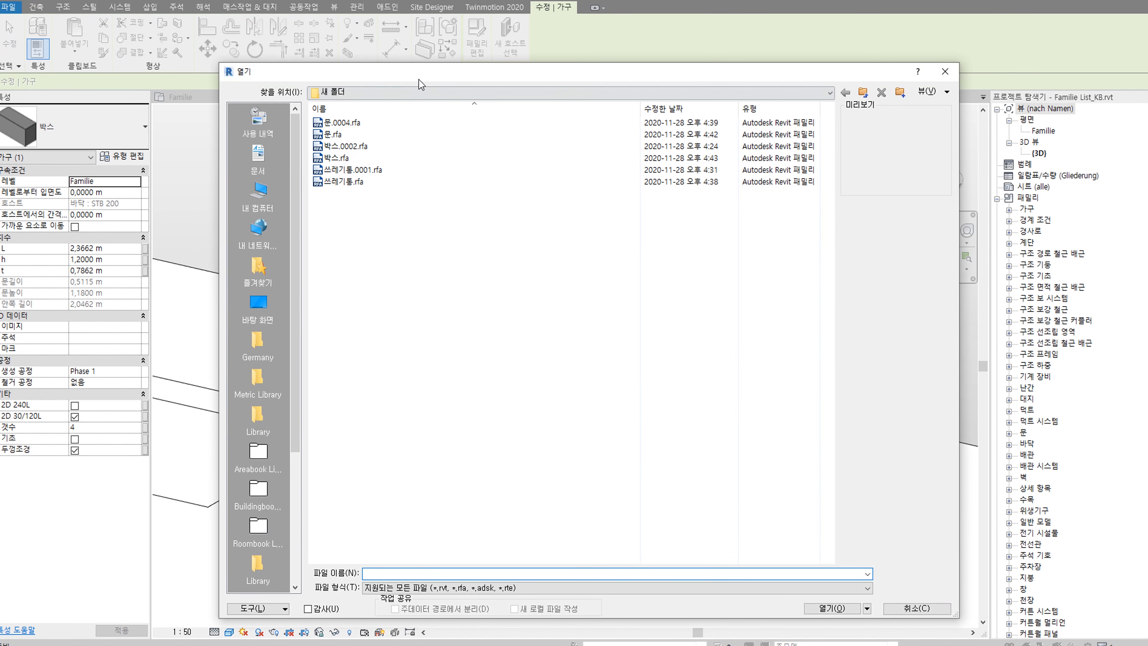
click(254, 97)
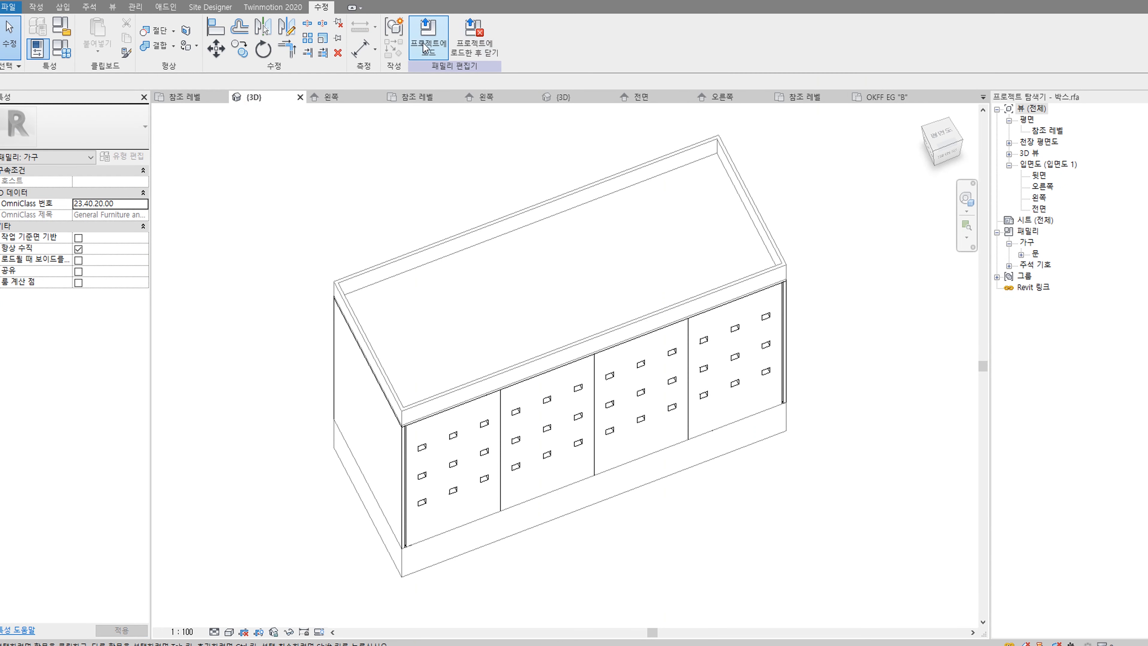
click(424, 45)
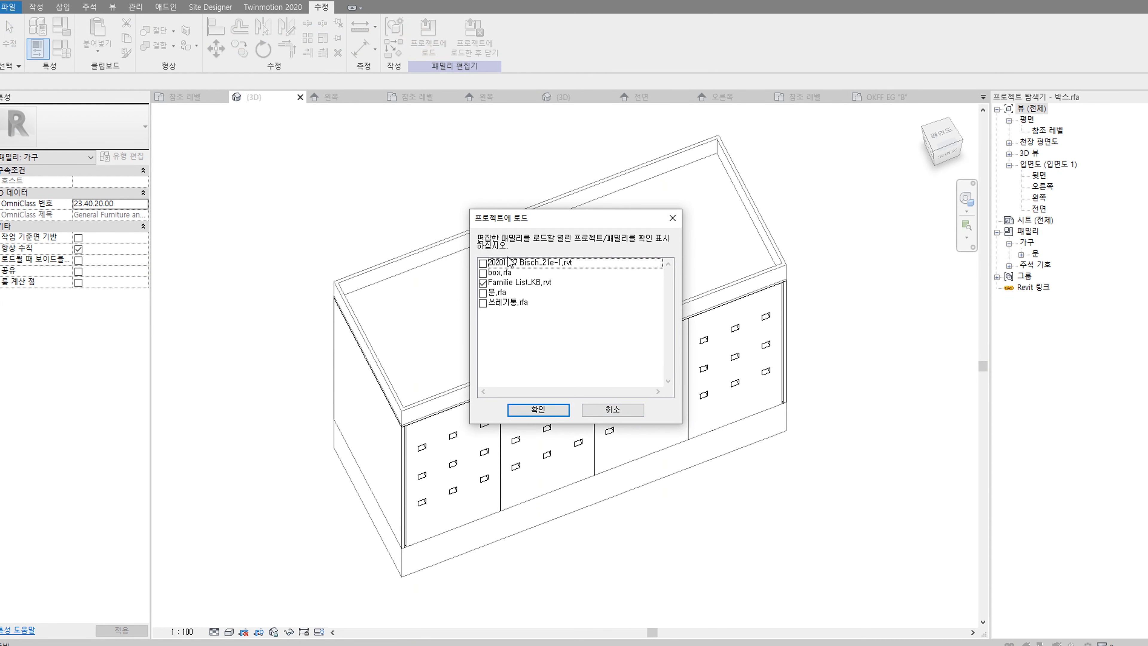
click(483, 263)
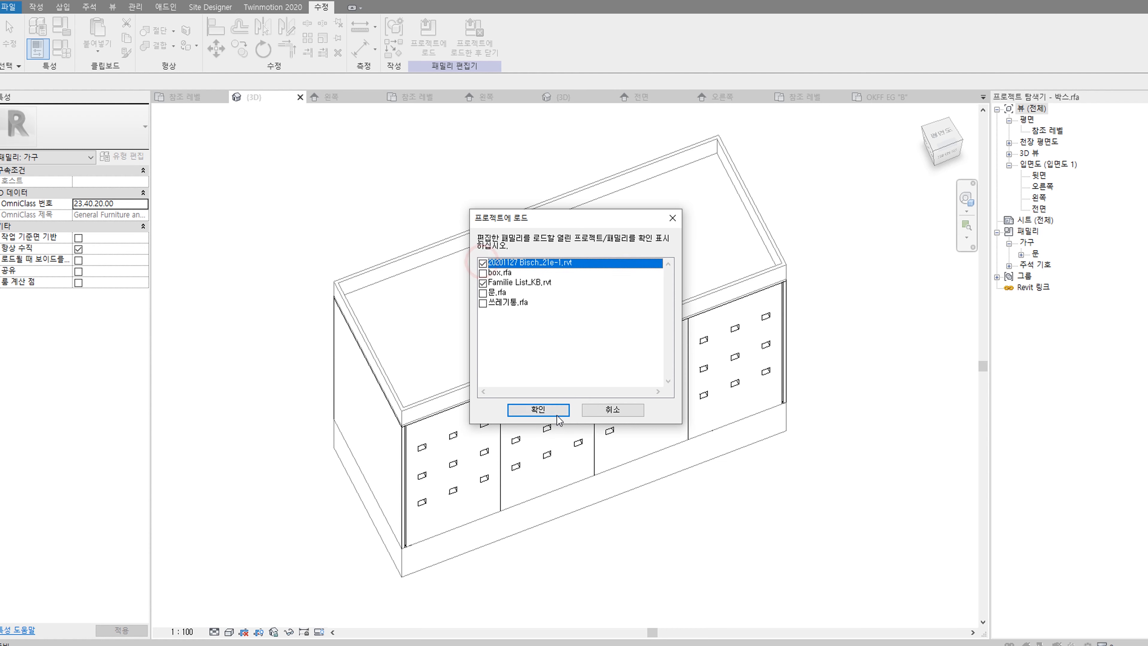
click(482, 283)
click(539, 411)
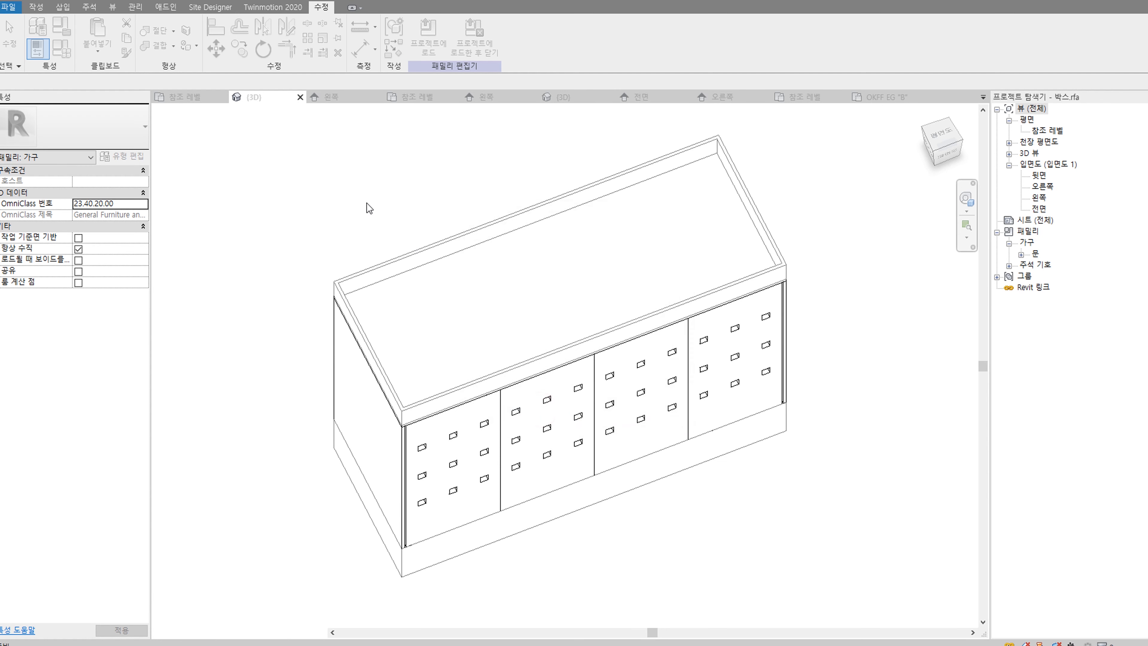
Step: Rotate the 박스 component upright and place it beside the Spielfläche in the OKFF EG "B" plan
scroll(384, 243, up, 2)
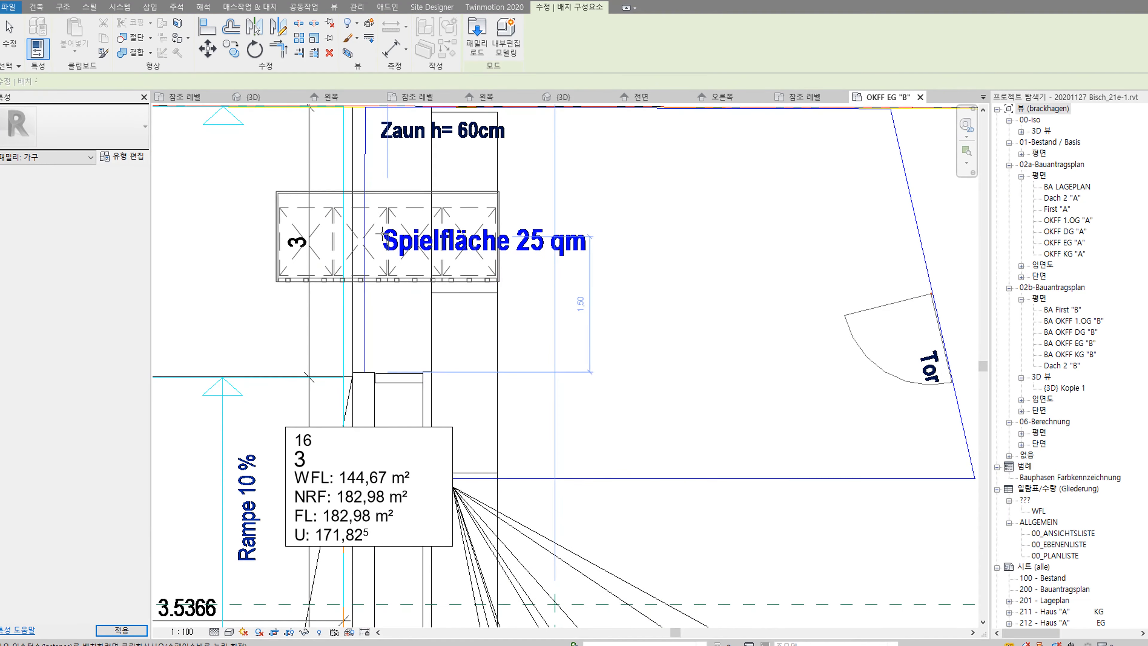
key(space)
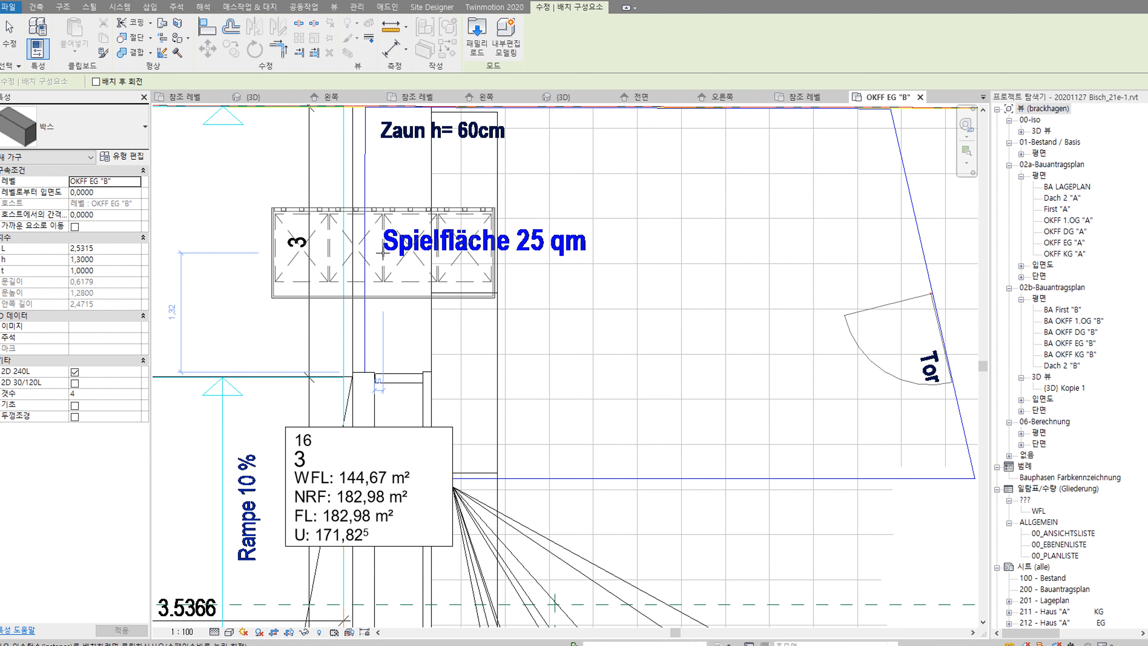
click(398, 252)
key(Escape)
key(Escape)
Step: Set the placed box's depth (t) to 0.9 m
click(442, 226)
drag(442, 254, 431, 255)
click(102, 272)
drag(100, 271, 78, 270)
text(9000)
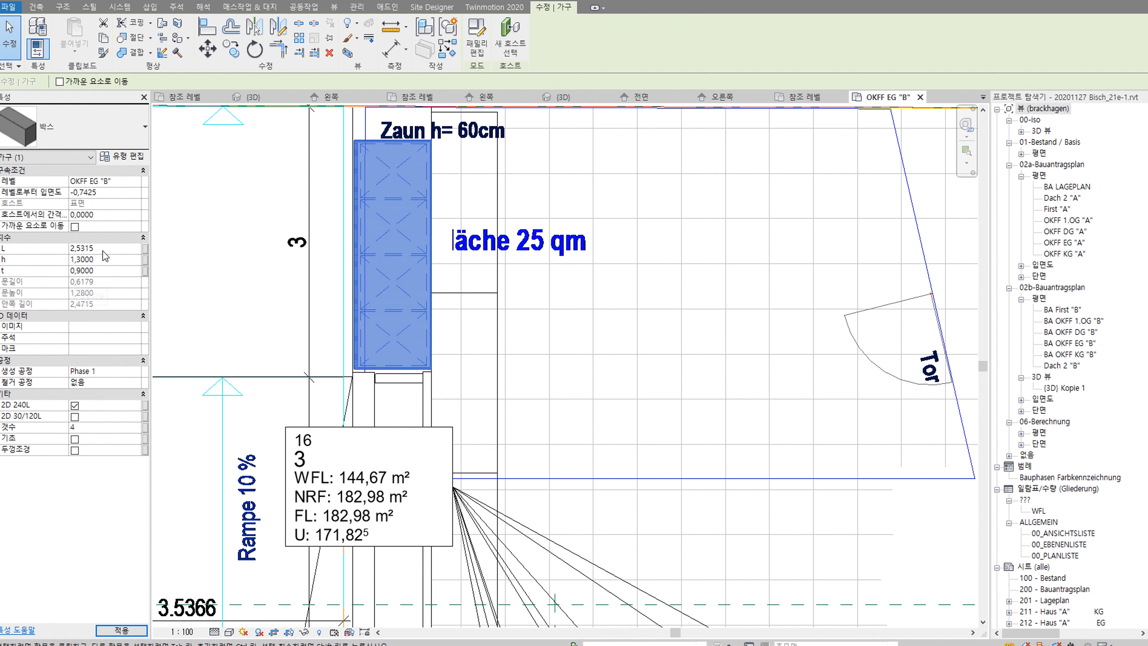
key(Return)
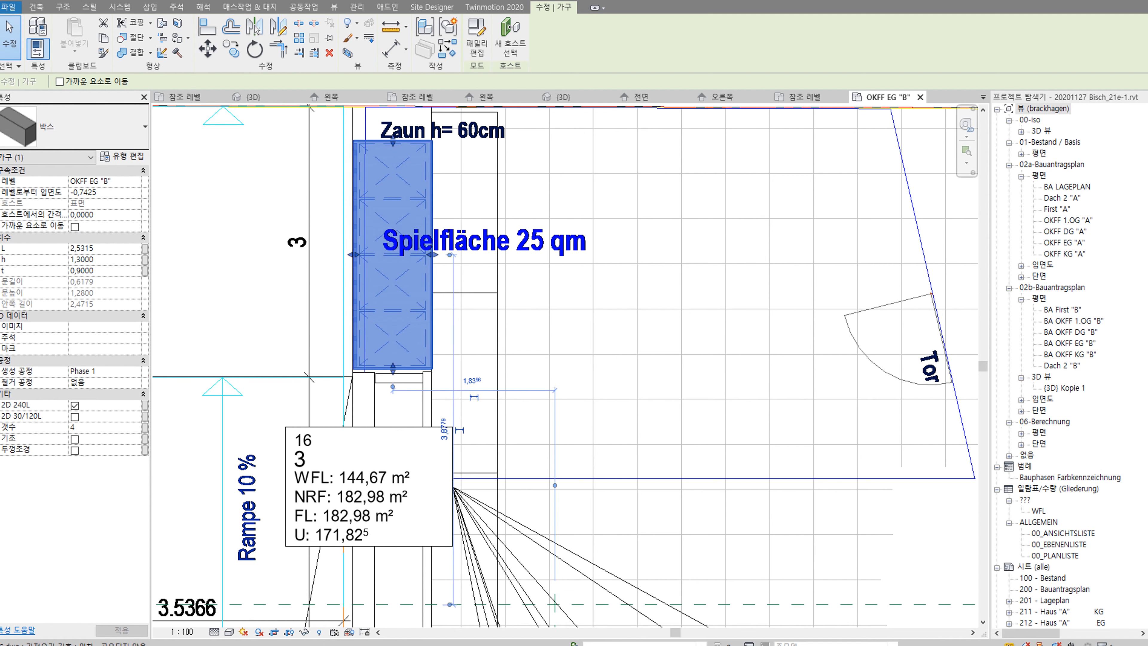
Step: Set the box's height (h) to 1.5 m in the building project's 3D view
click(221, 0)
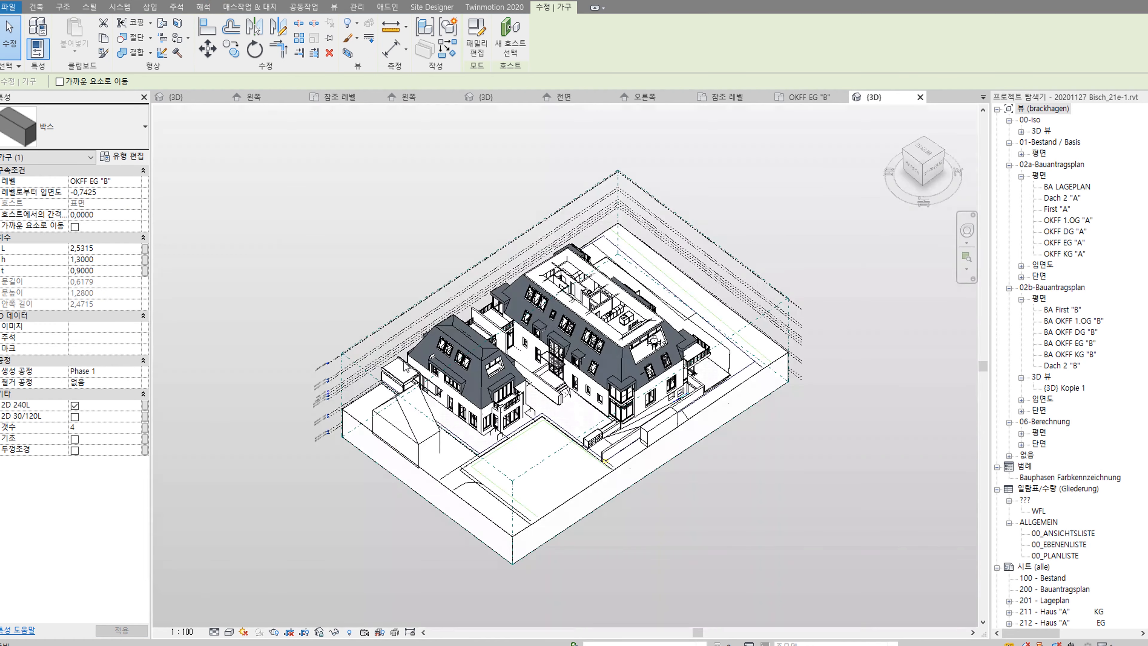
scroll(547, 438, up, 4)
scroll(635, 449, up, 6)
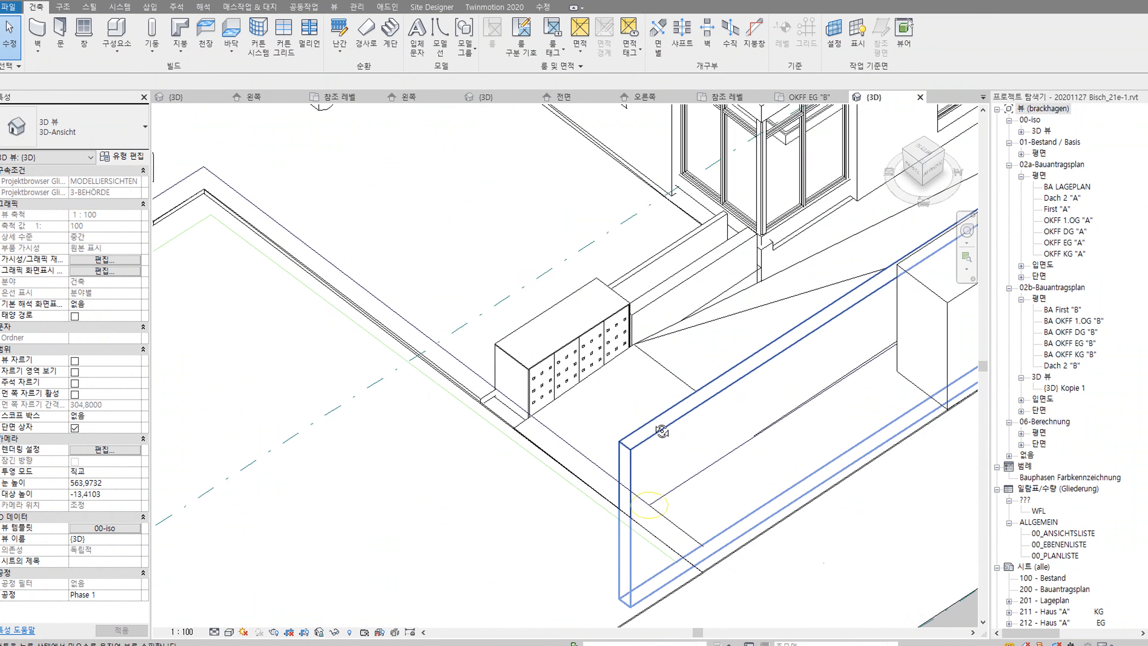
click(647, 266)
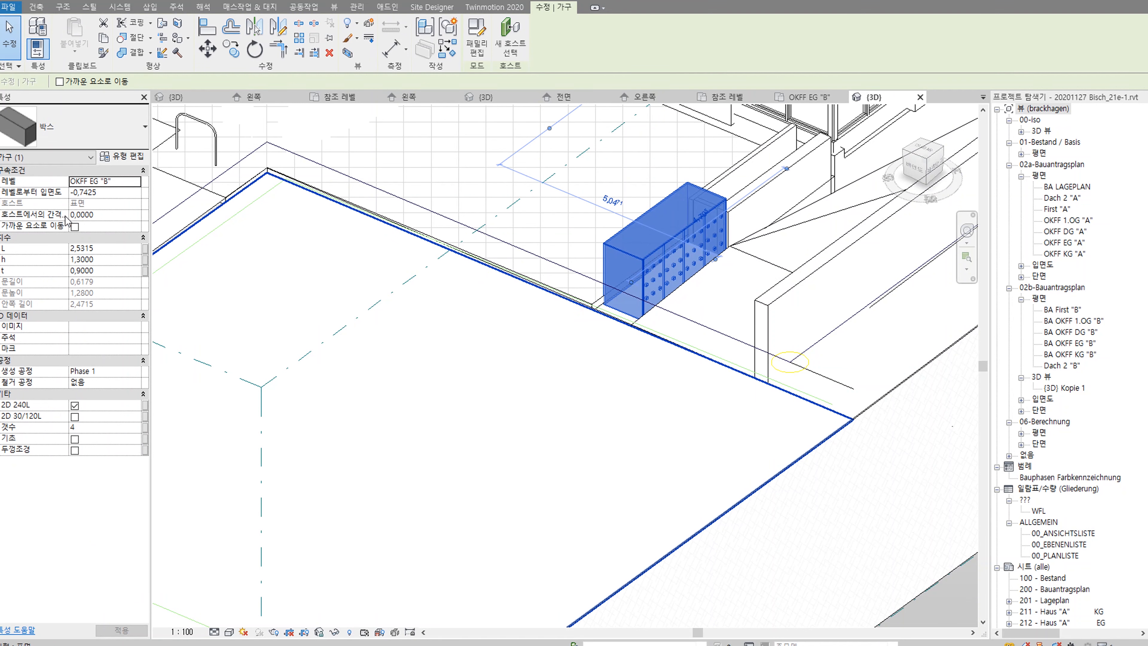
click(110, 261)
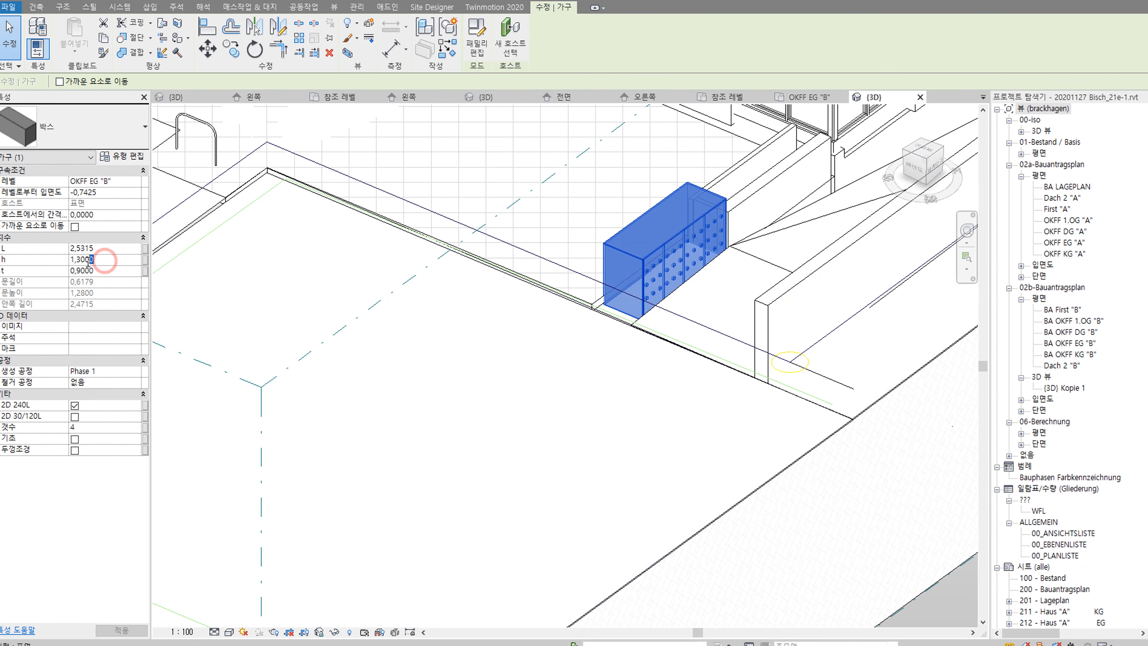
drag(110, 260, 78, 259)
text(5)
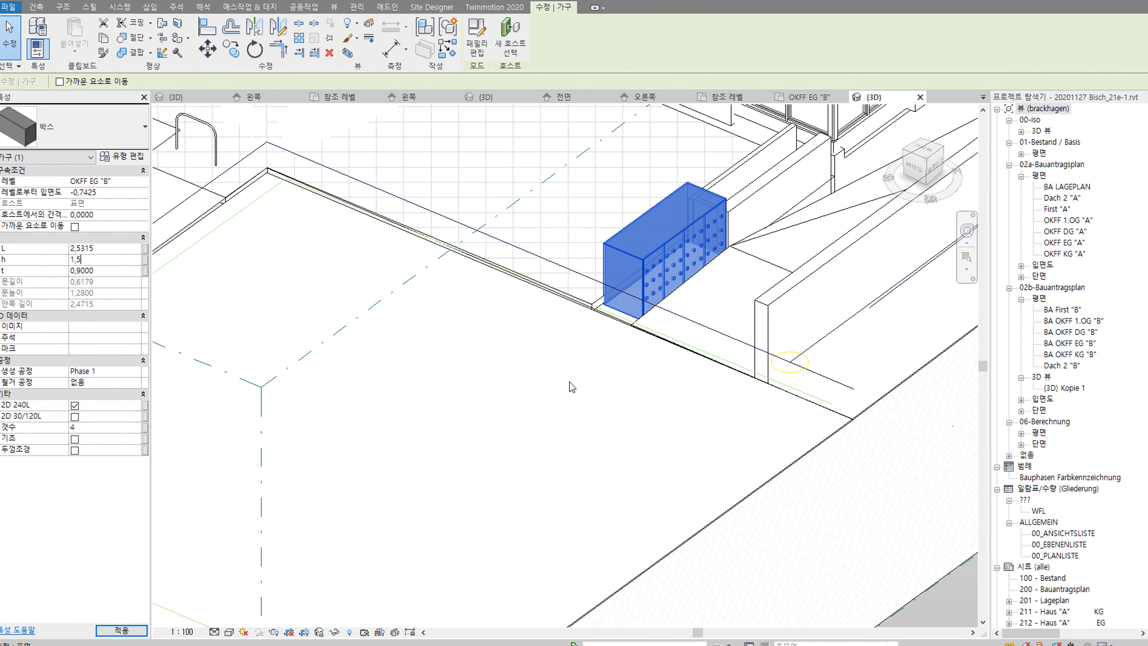
Step: Set the box's elevation from level OKFF EG "B" to -0.5 m
click(107, 192)
drag(106, 192, 81, 193)
text(5)
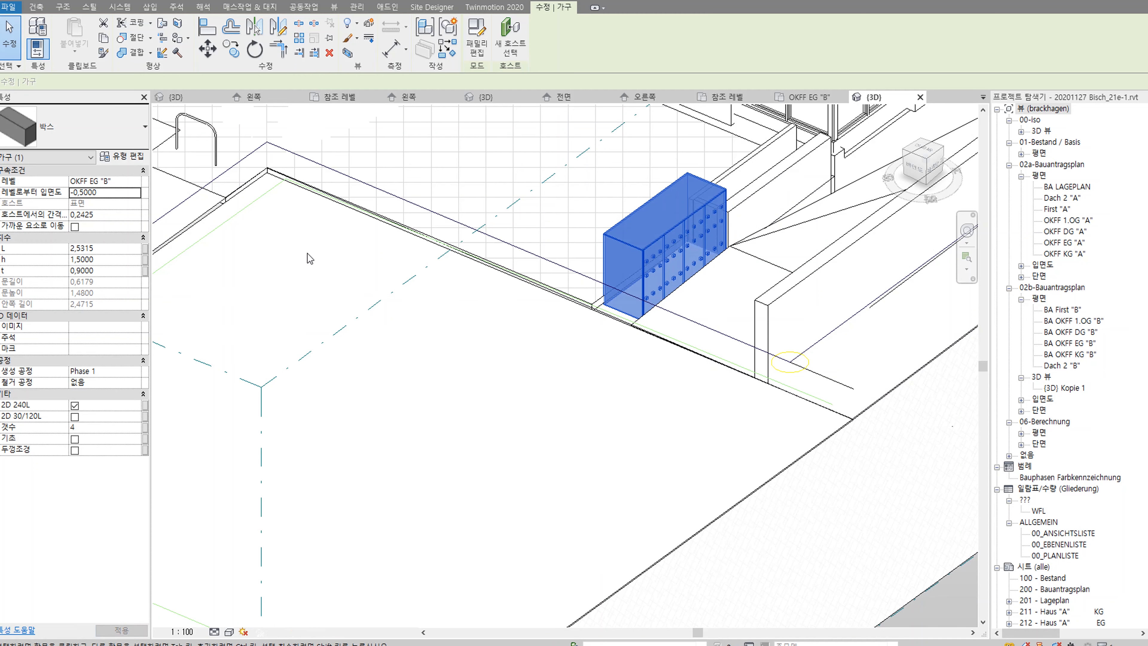
Step: Turn on the foundation (기초) and the planted lid (두껑조경) for the box
click(74, 438)
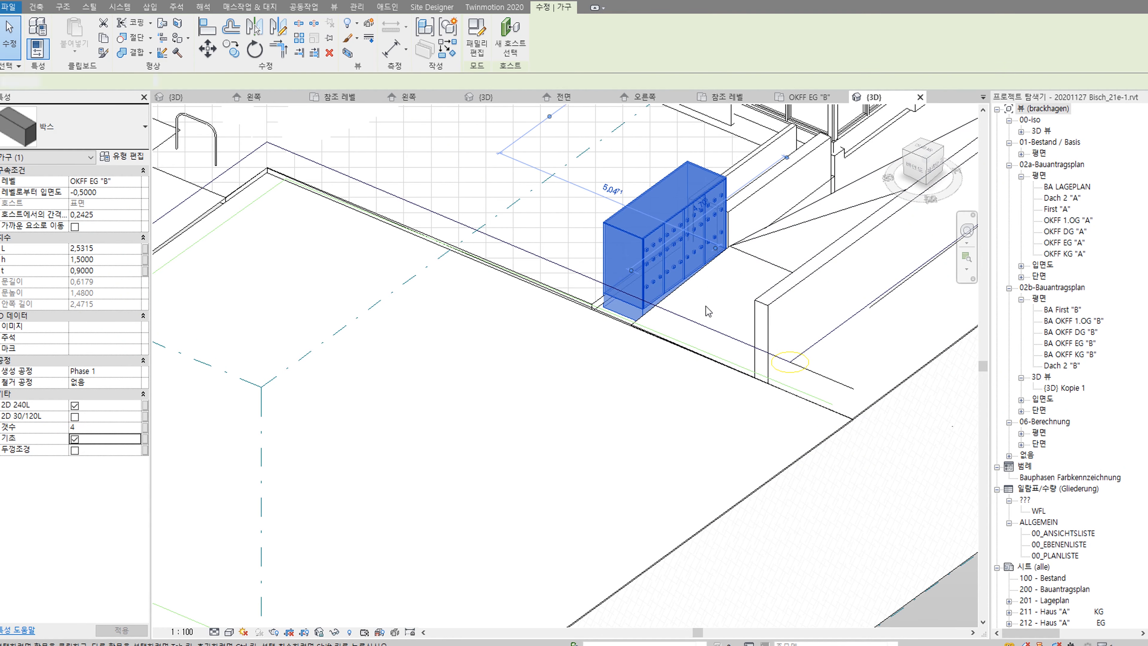
click(649, 360)
scroll(647, 357, up, 3)
middle_drag(835, 290, 635, 408)
shift+middle_drag(533, 312, 628, 280)
middle_drag(689, 262, 457, 348)
click(349, 385)
click(74, 450)
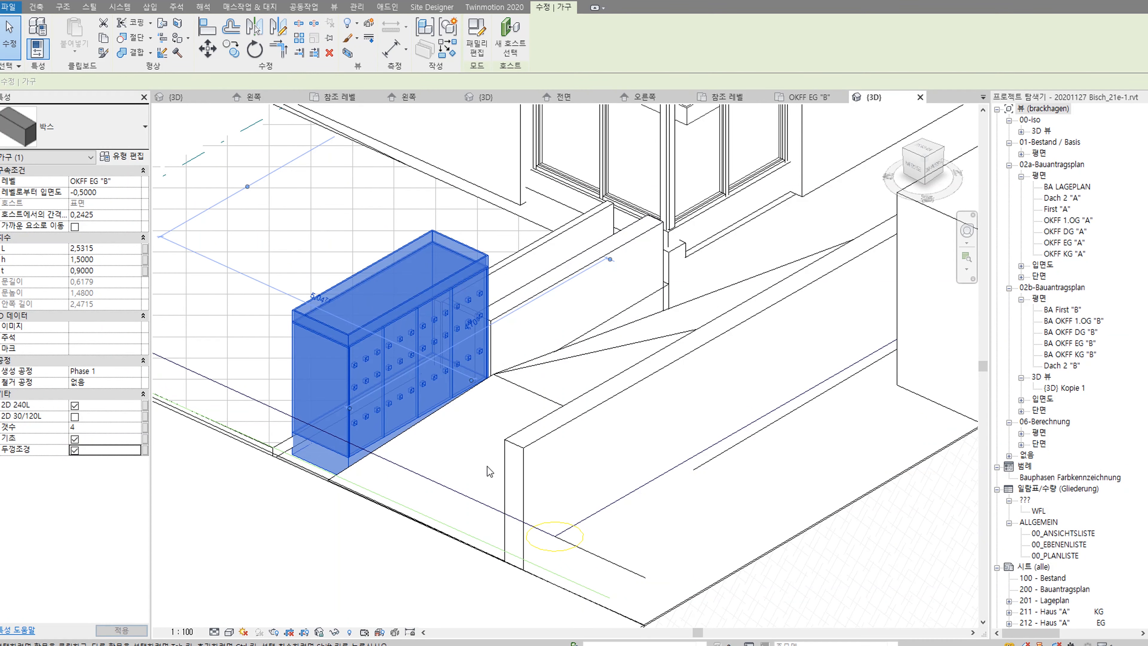
Step: Select the STB 20 floor slab in front of the box in the 3D view
click(369, 517)
scroll(347, 592, down, 3)
middle_drag(350, 587, 516, 511)
scroll(601, 493, up, 1)
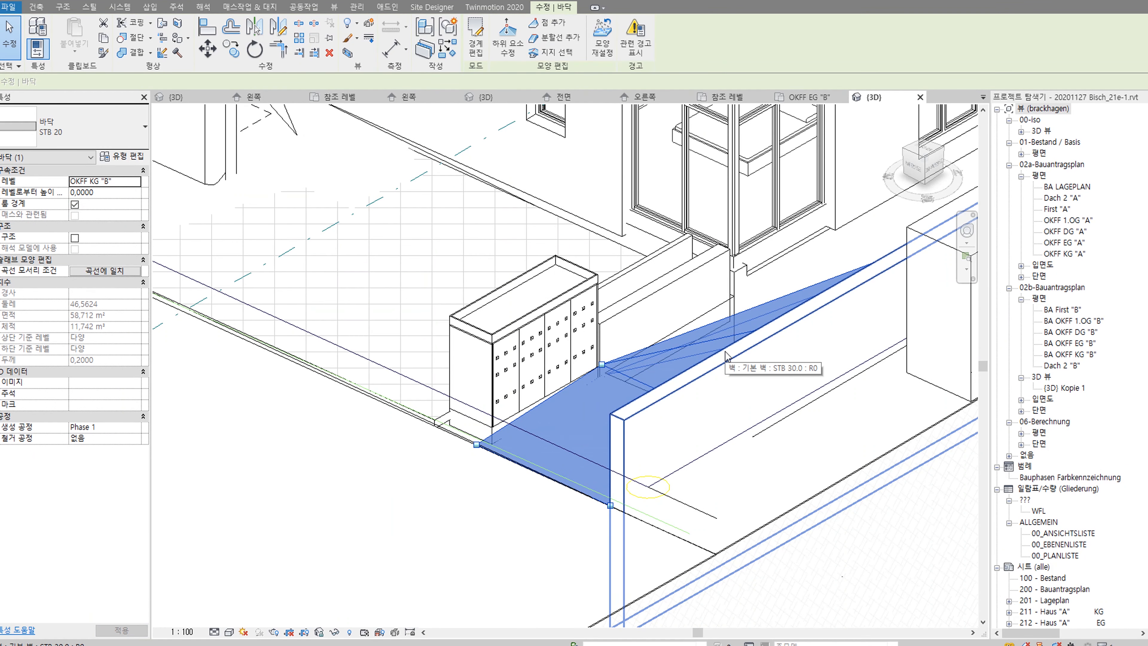